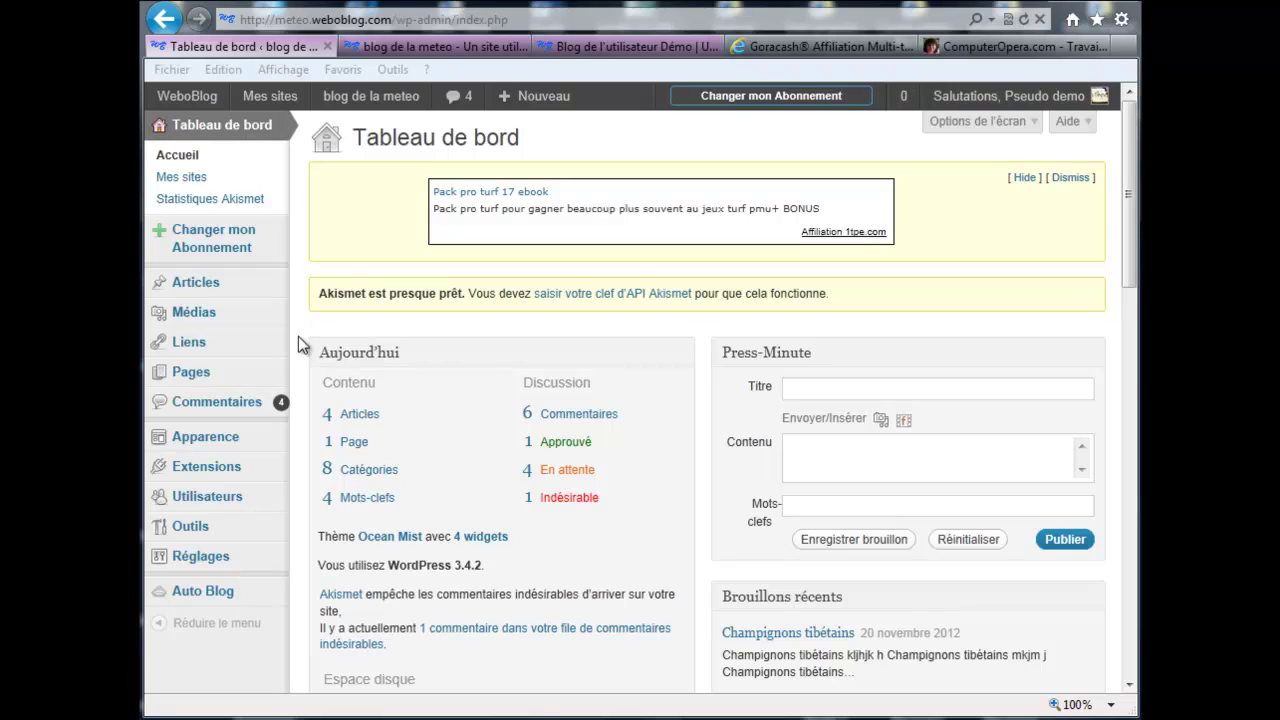
Step: Show the Extensions installées list and review its 18 plugins, 3 active and 15 inactive
{"action": "mouse_move", "coordinate": [218, 474]}
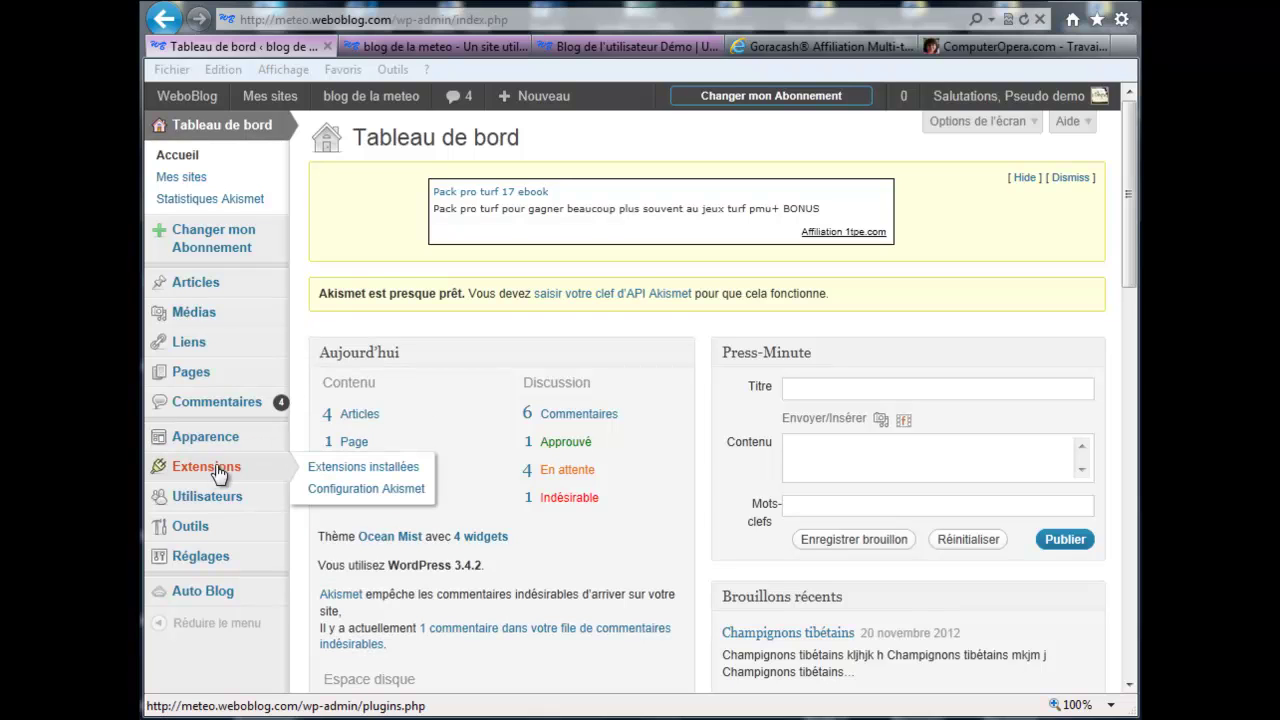
{"action": "left_click", "coordinate": [325, 474]}
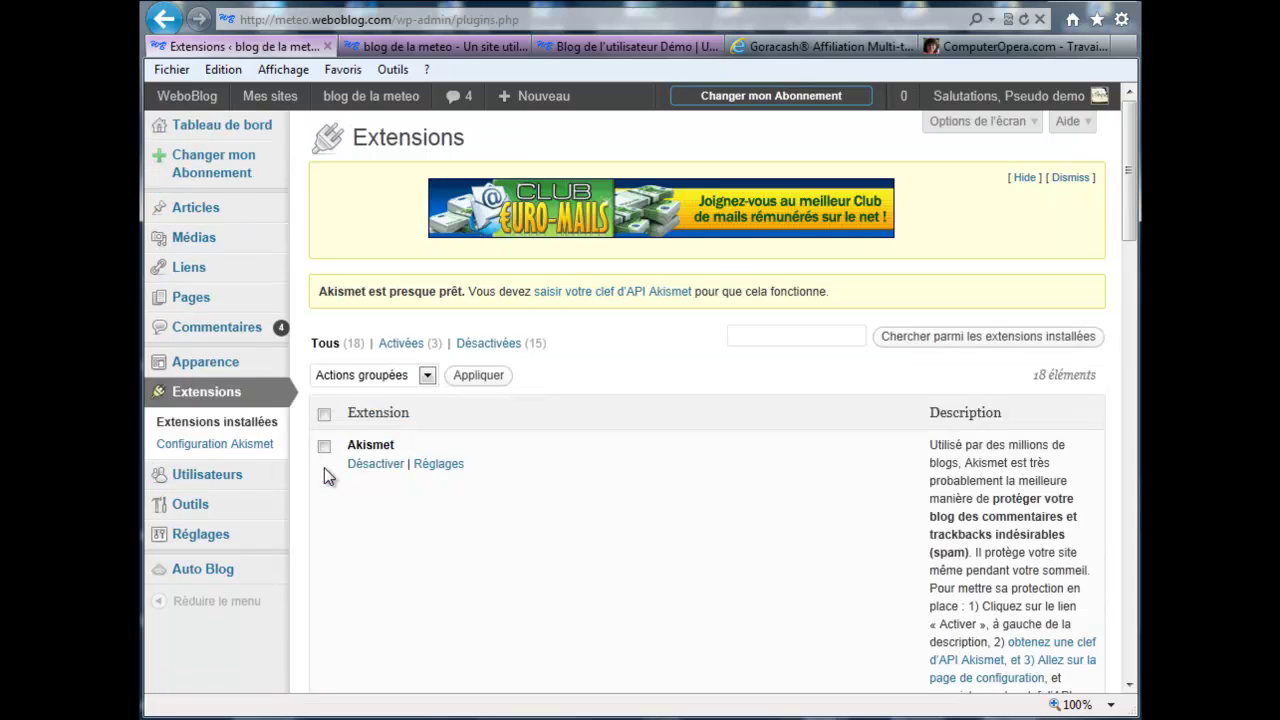
{"action": "scroll", "coordinate": [307, 513], "scroll_direction": "down", "scroll_amount": 5}
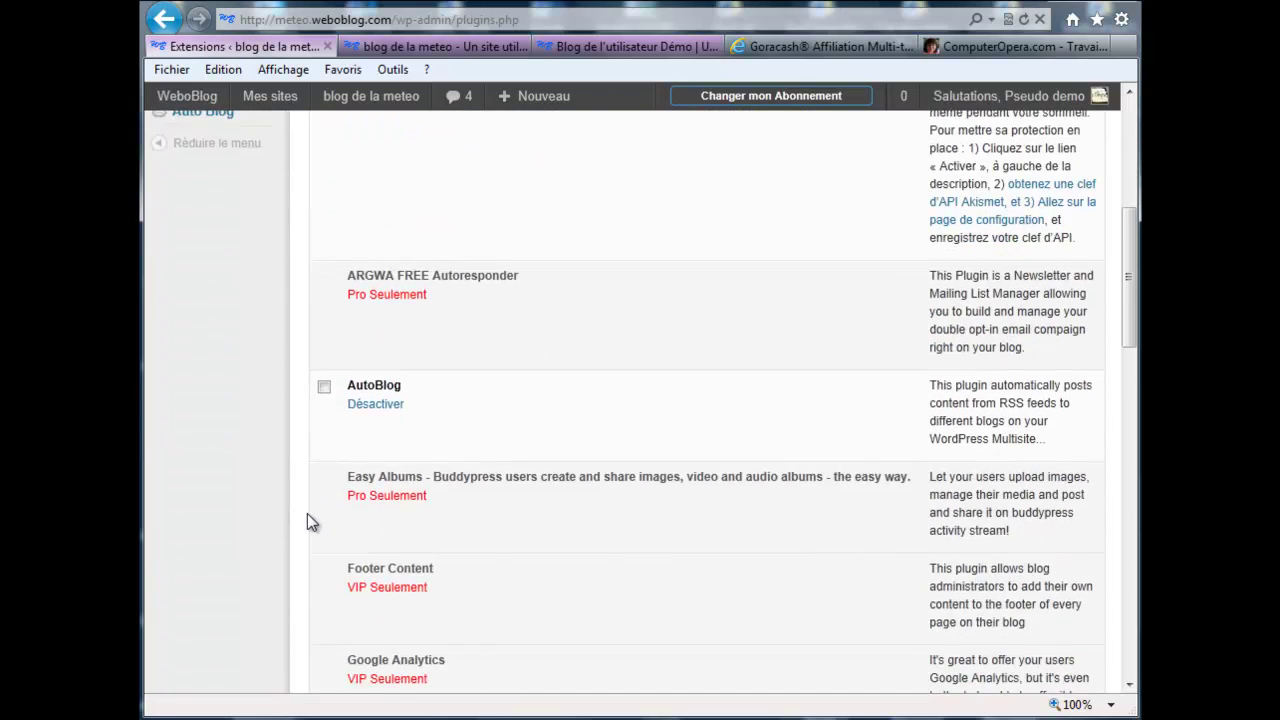
{"action": "scroll", "coordinate": [307, 521], "scroll_direction": "down", "scroll_amount": 2}
{"action": "scroll", "coordinate": [307, 515], "scroll_direction": "down", "scroll_amount": 5}
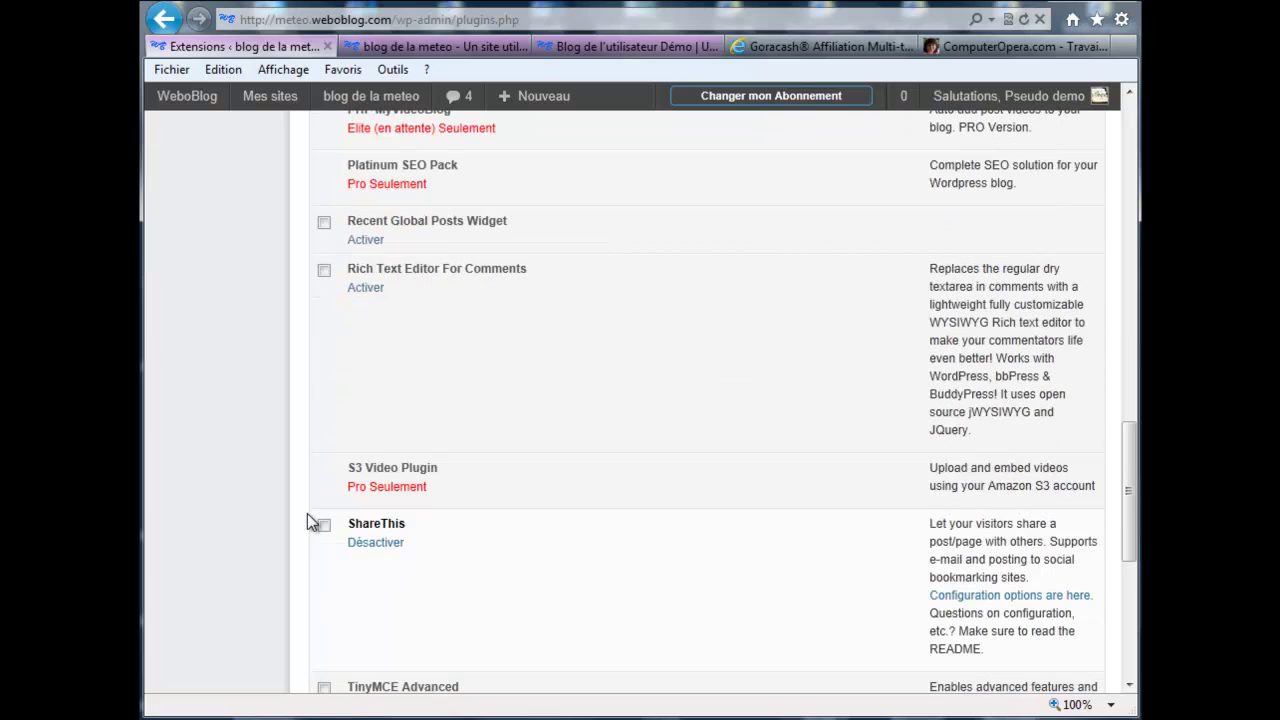
{"action": "scroll", "coordinate": [307, 520], "scroll_direction": "down", "scroll_amount": 4}
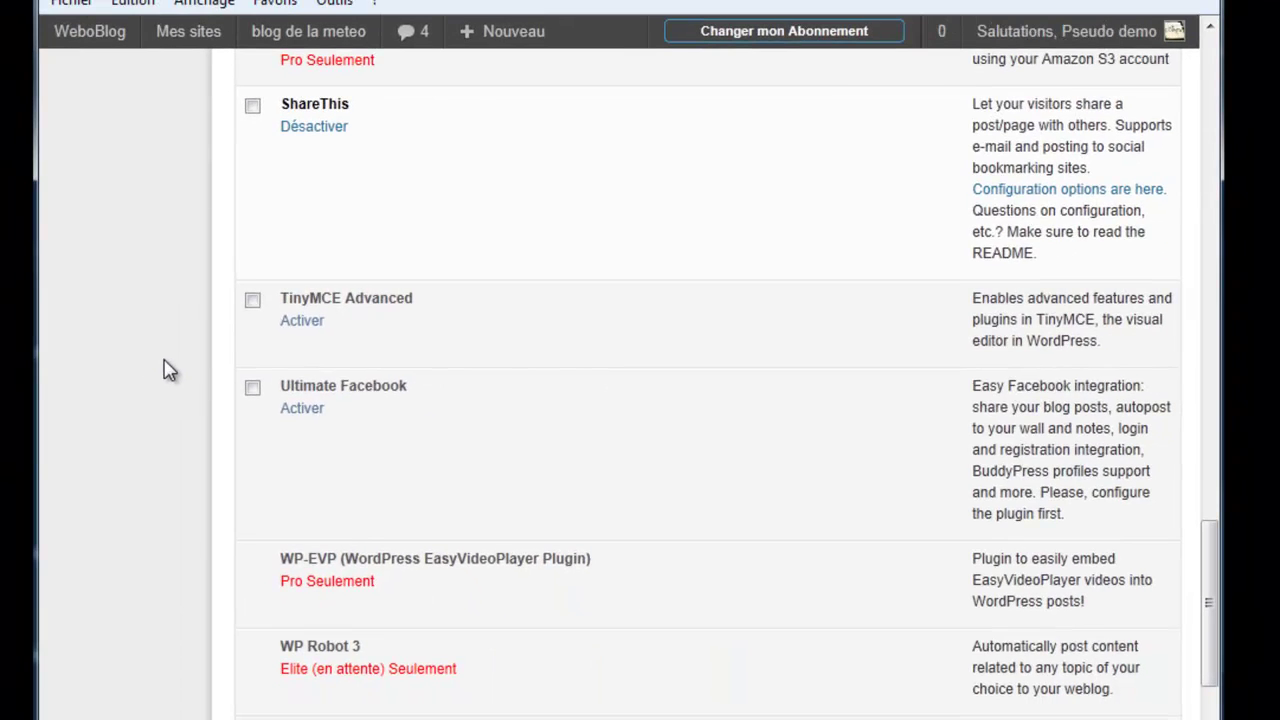
{"action": "scroll", "coordinate": [168, 370], "scroll_direction": "up", "scroll_amount": 10}
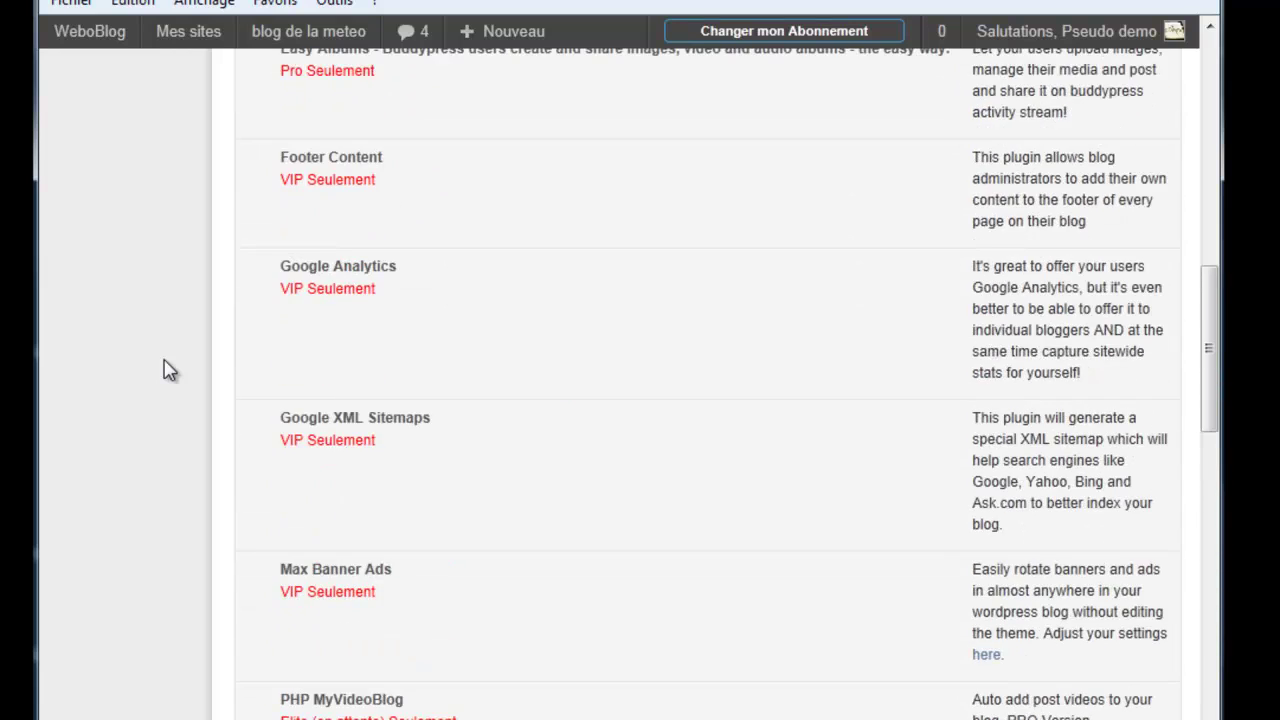
{"action": "scroll", "coordinate": [168, 370], "scroll_direction": "up", "scroll_amount": 10}
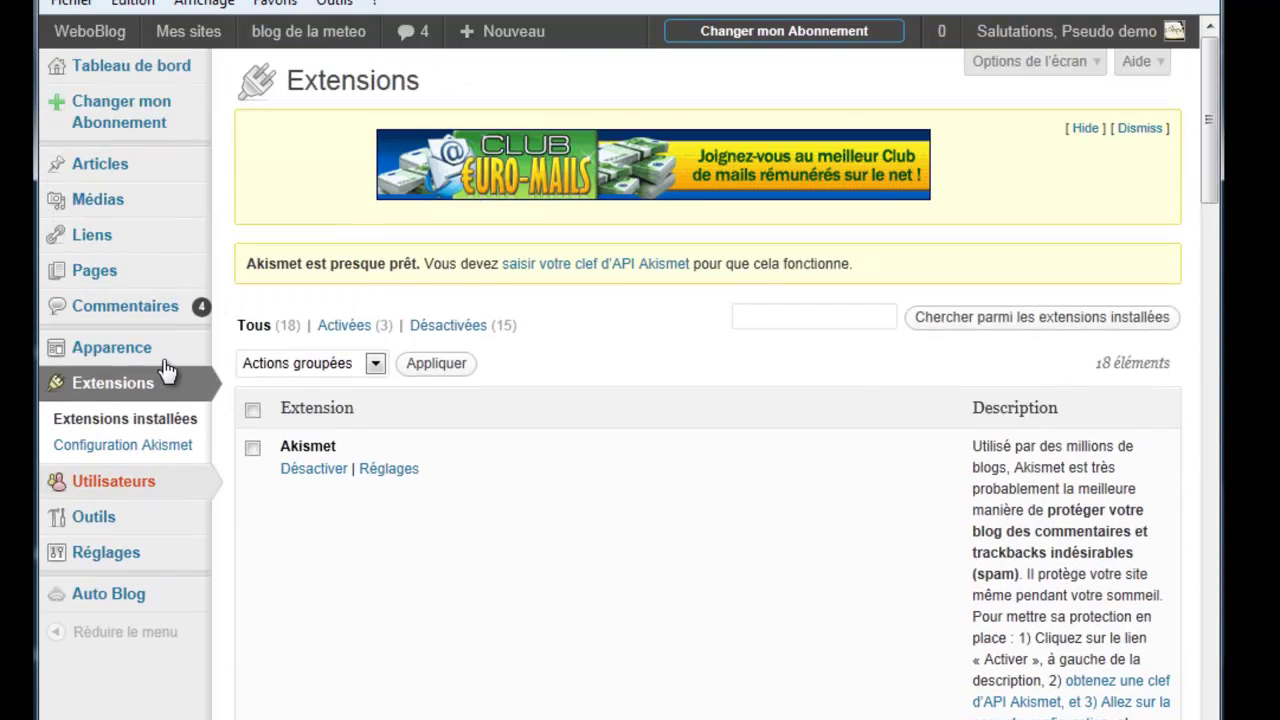
{"action": "mouse_move", "coordinate": [145, 175]}
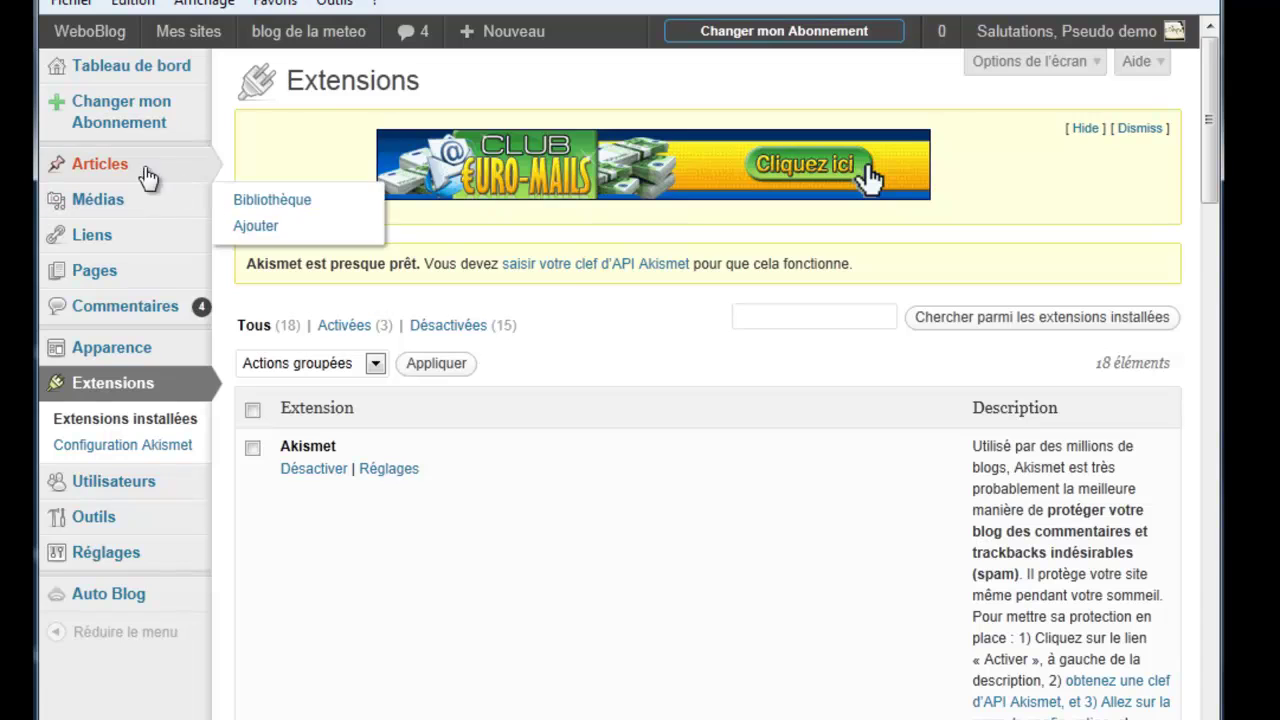
{"action": "mouse_move", "coordinate": [106, 171]}
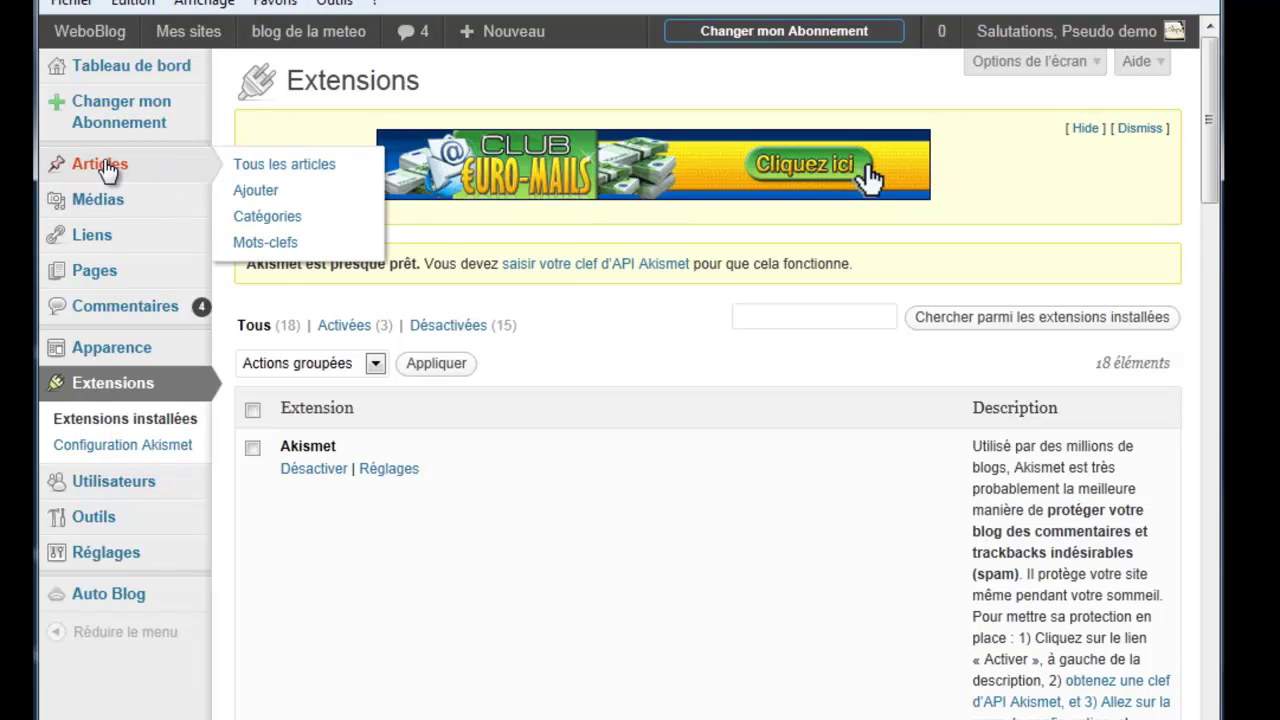
Step: Start a new article from Articles > Ajouter, leaving the title and body blank
{"action": "left_click", "coordinate": [256, 191]}
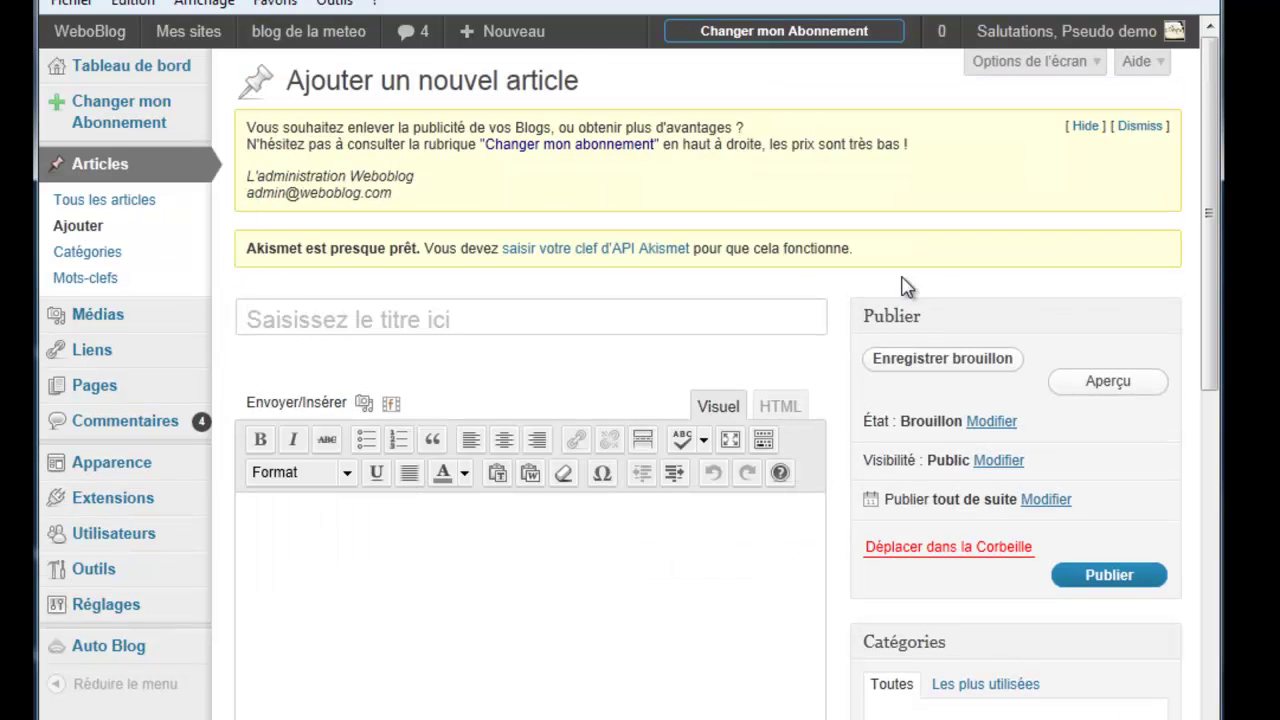
{"action": "mouse_move", "coordinate": [1212, 220]}
{"action": "left_mouse_down"}
{"action": "mouse_move", "coordinate": [1210, 322]}
{"action": "mouse_move", "coordinate": [1207, 240]}
{"action": "left_mouse_up"}
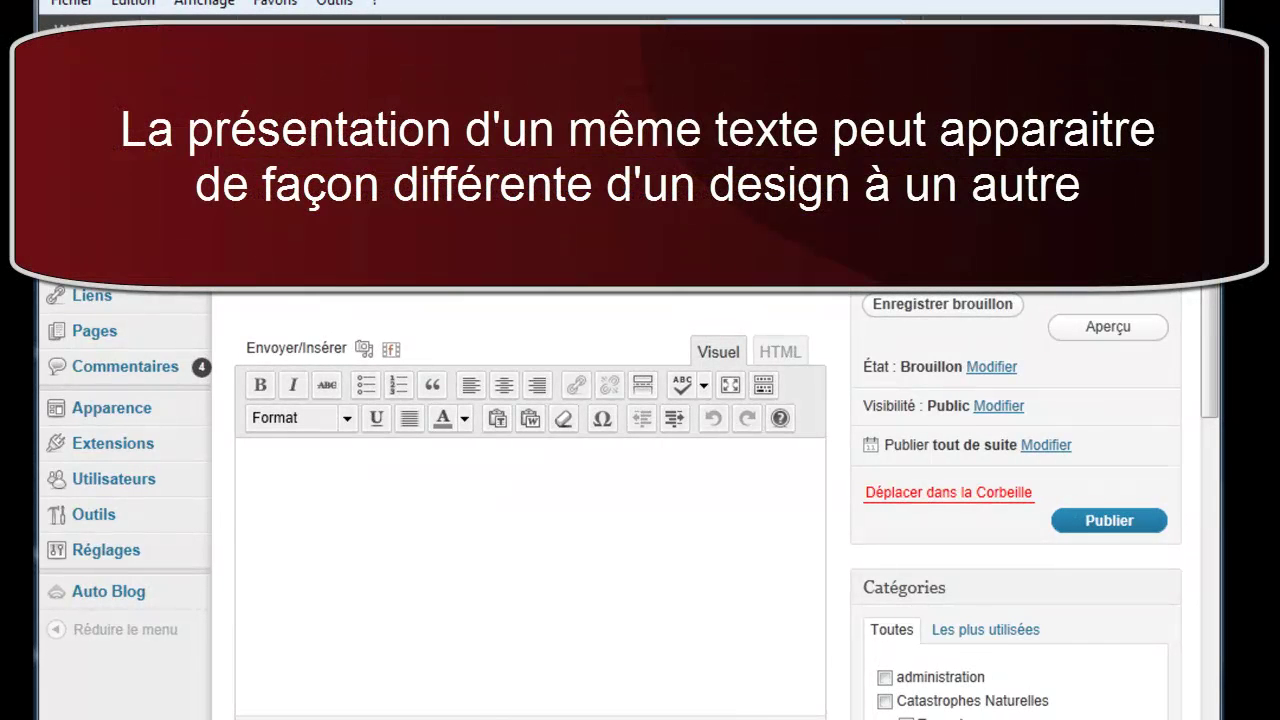
{"action": "scroll", "coordinate": [629, 502], "scroll_direction": "down", "scroll_amount": 1}
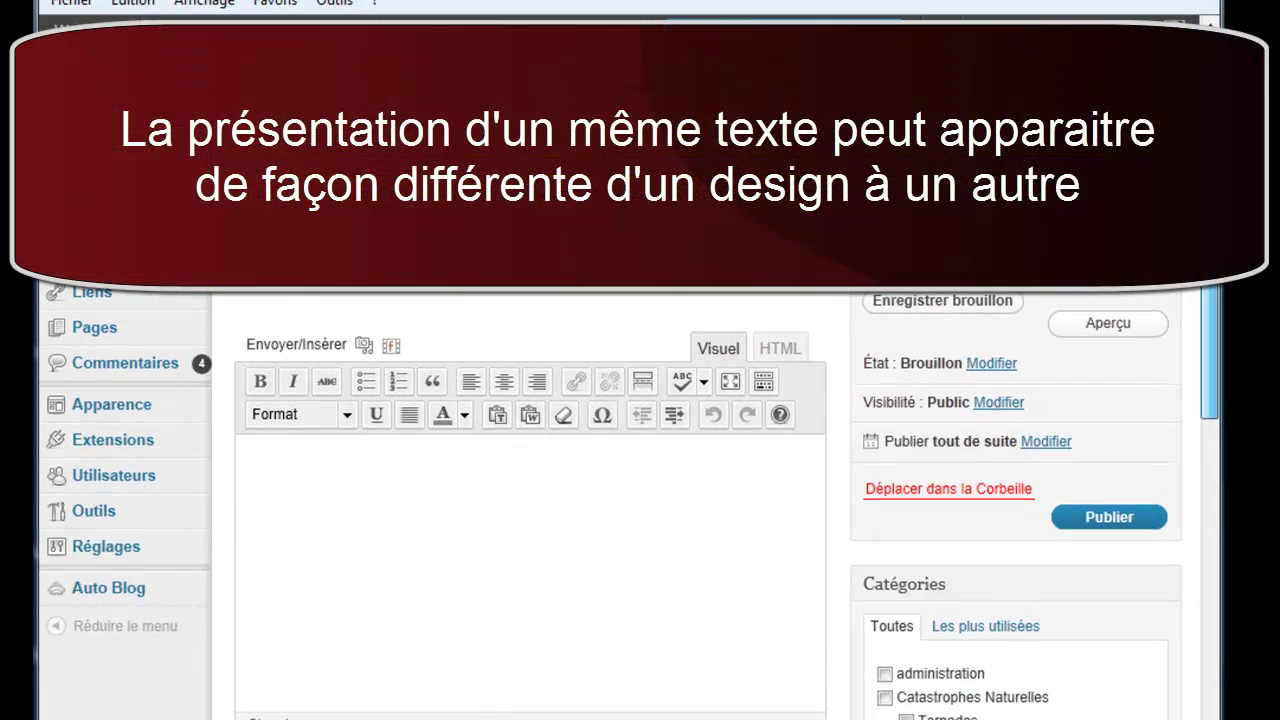
{"action": "scroll", "coordinate": [1207, 253], "scroll_direction": "up", "scroll_amount": 1}
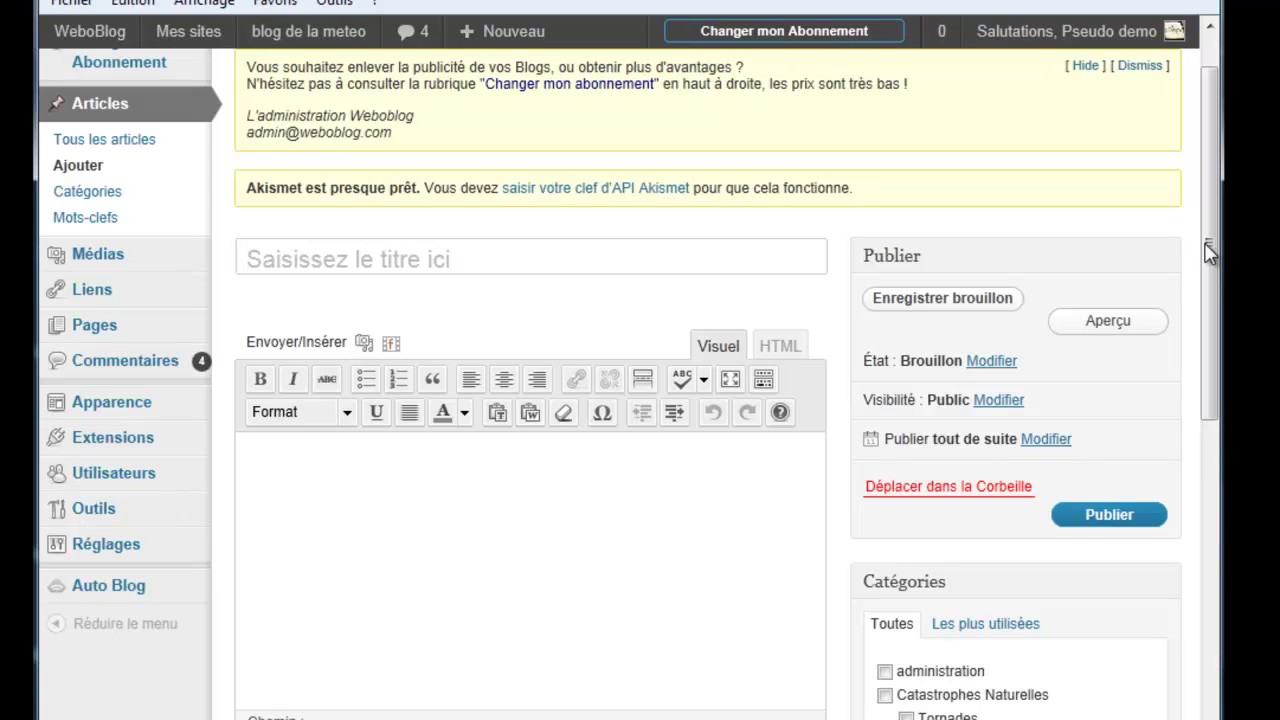
{"action": "left_click_drag", "start_coordinate": [1207, 253], "coordinate": [1207, 268]}
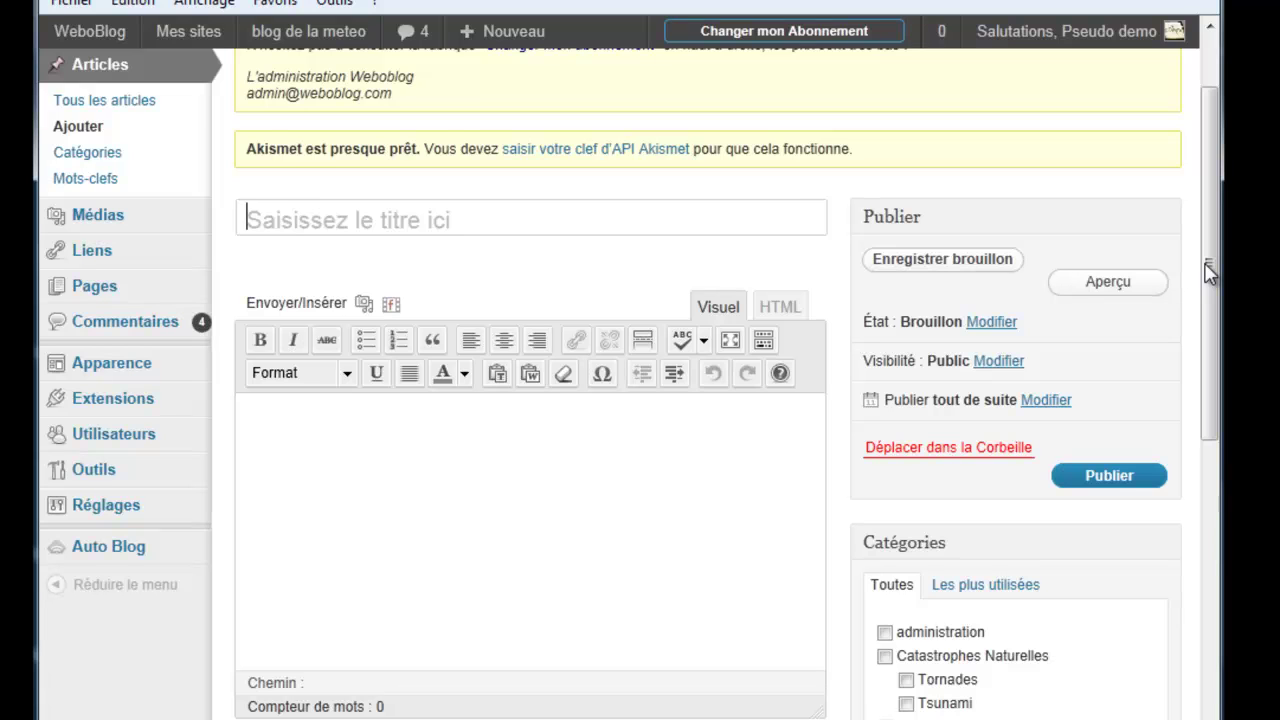
{"action": "left_click_drag", "start_coordinate": [1206, 264], "coordinate": [1208, 287]}
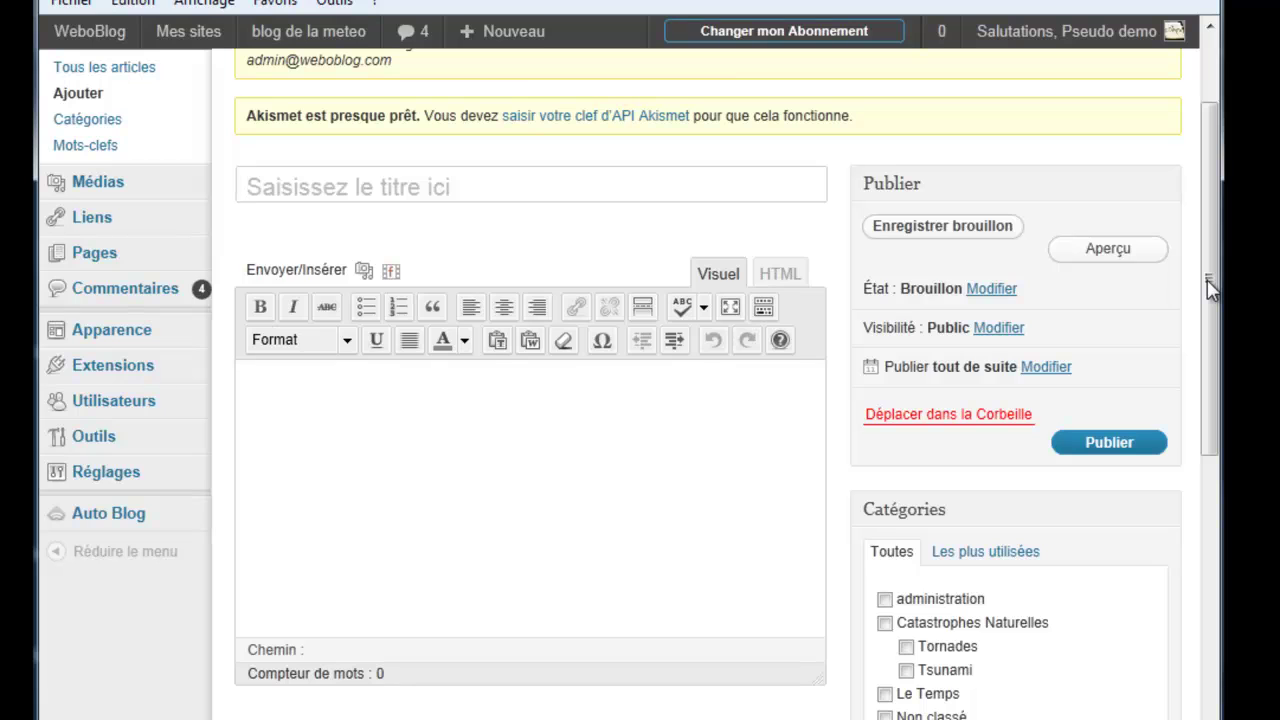
{"action": "left_click", "coordinate": [1208, 282]}
Step: Paste the lorem ipsum text into the body and title the article 'formation texte'
{"action": "key", "text": "shift"}
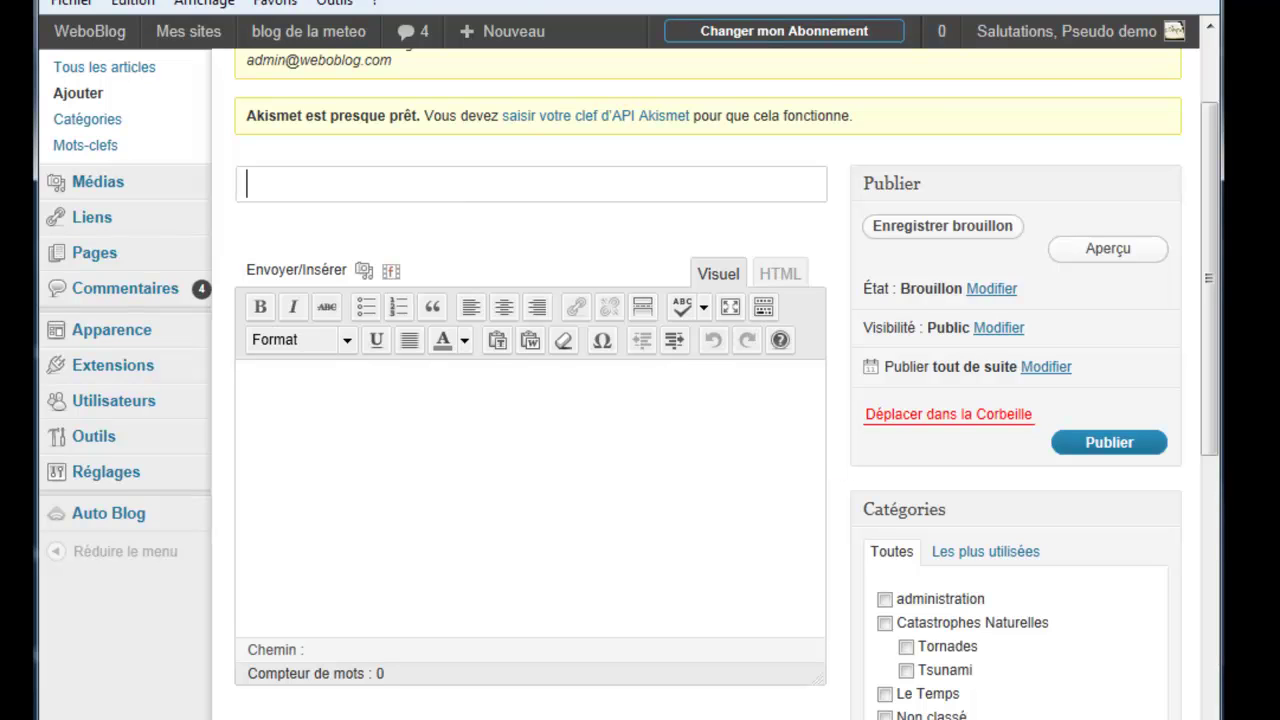
{"action": "left_click", "coordinate": [392, 448]}
{"action": "key", "text": "ctrl+v"}
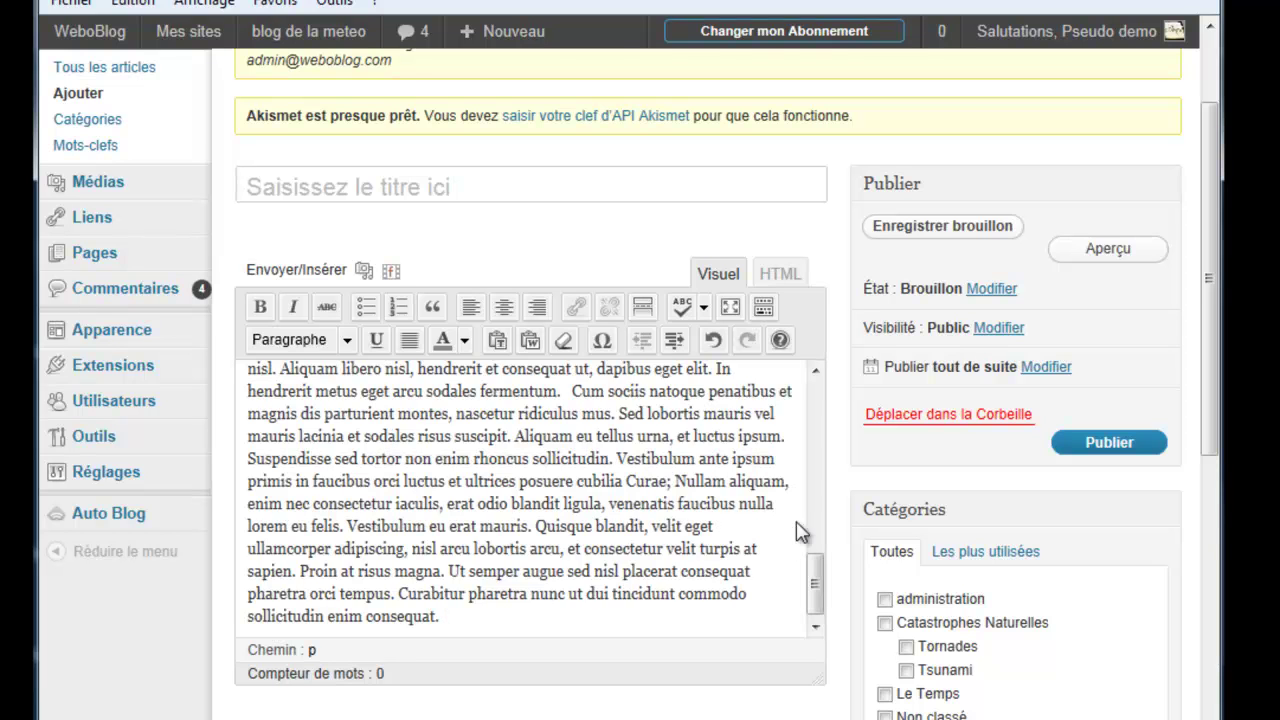
{"action": "left_click_drag", "start_coordinate": [814, 591], "coordinate": [815, 400]}
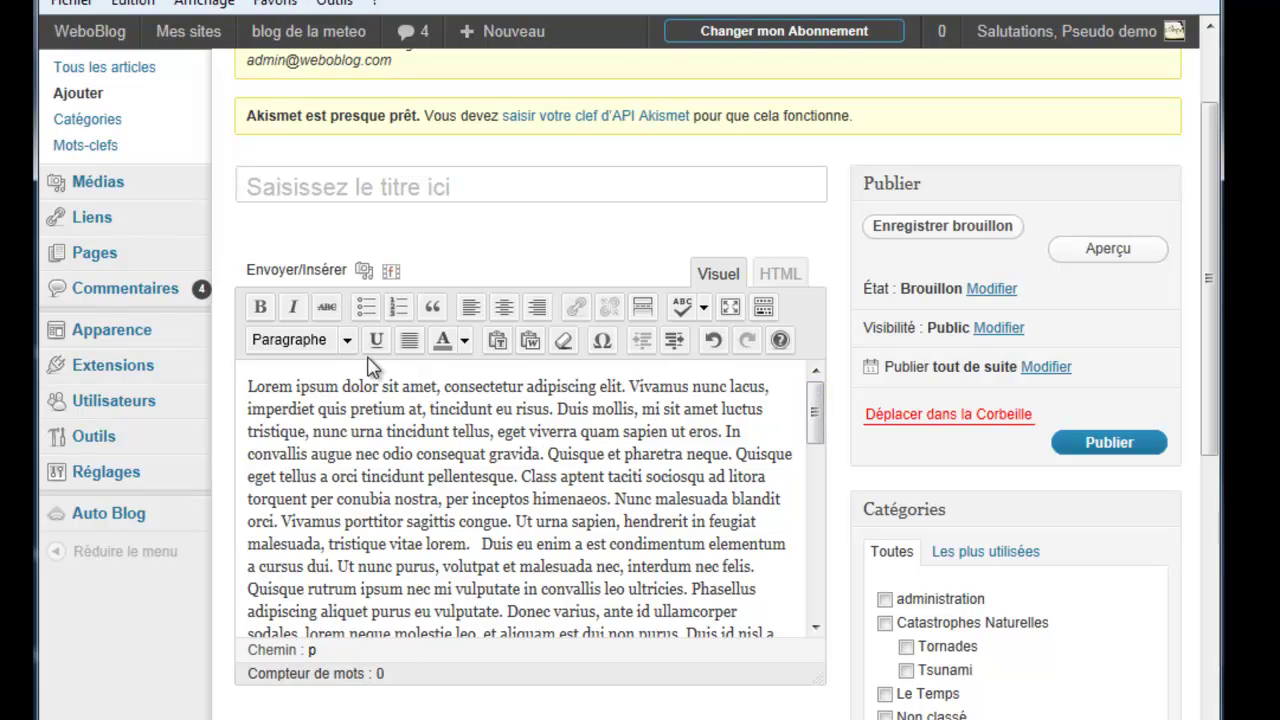
{"action": "left_click", "coordinate": [406, 187]}
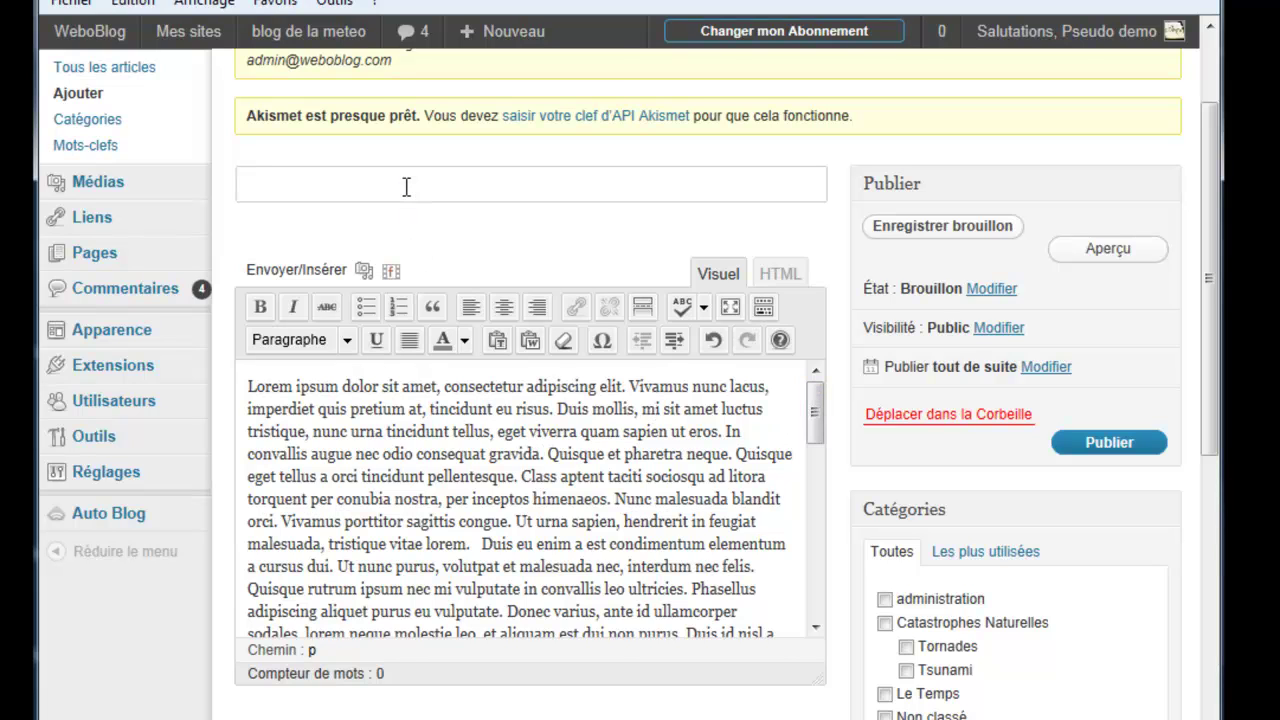
{"action": "type", "text": "format"}
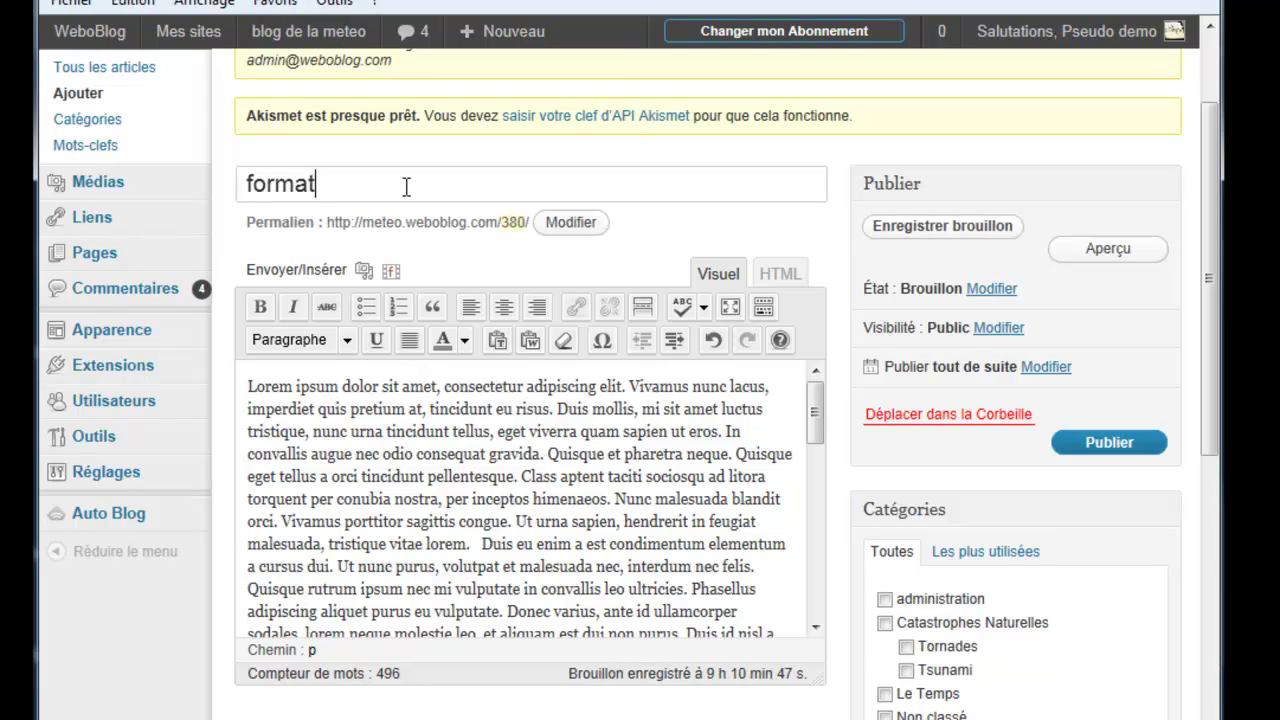
{"action": "type", "text": "ion texte"}
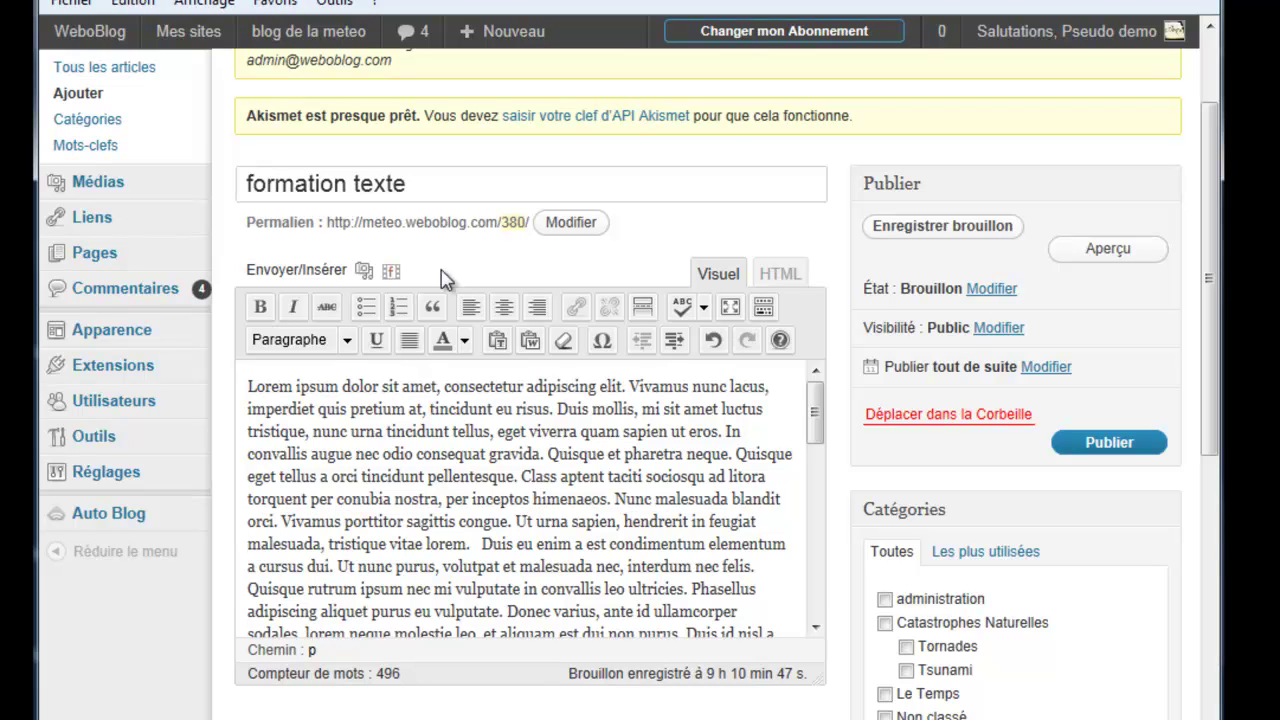
Step: Split the body text so a new paragraph starts at 'Quisque'
{"action": "left_click", "coordinate": [551, 453]}
{"action": "key", "text": "Return"}
{"action": "left_click_drag", "start_coordinate": [816, 425], "coordinate": [816, 456]}
Step: Start new paragraphs at 'Quisque rutrum', 'Ut placerat', 'Quisque viverra' and 'Donec ullamcorper'
{"action": "left_click", "coordinate": [484, 463]}
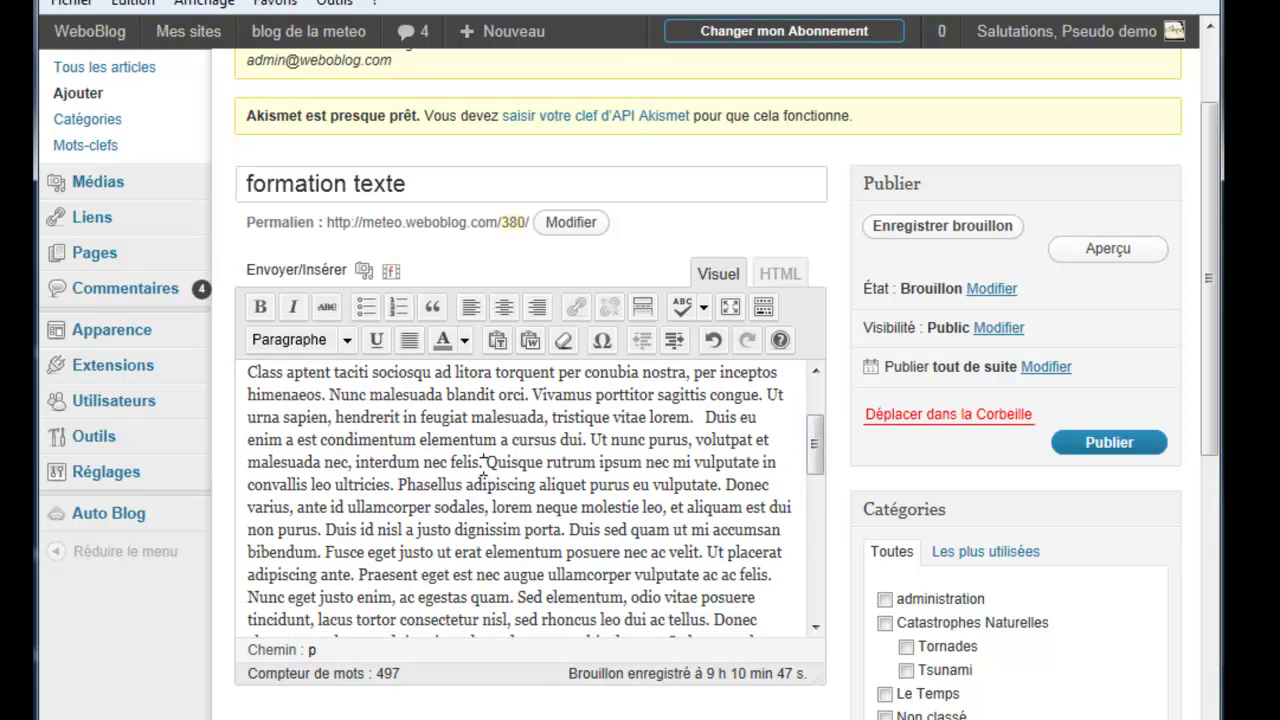
{"action": "key", "text": "Return"}
{"action": "left_click_drag", "start_coordinate": [819, 445], "coordinate": [819, 475]}
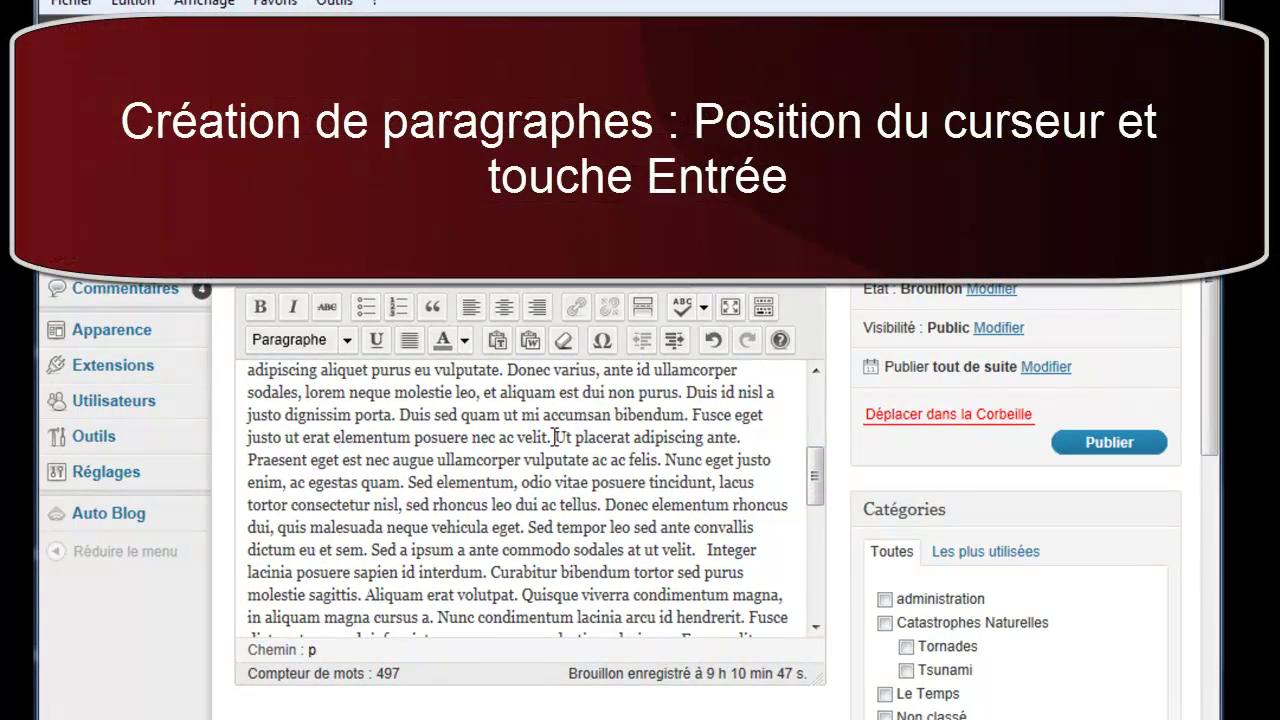
{"action": "left_click", "coordinate": [553, 437]}
{"action": "key", "text": "Return"}
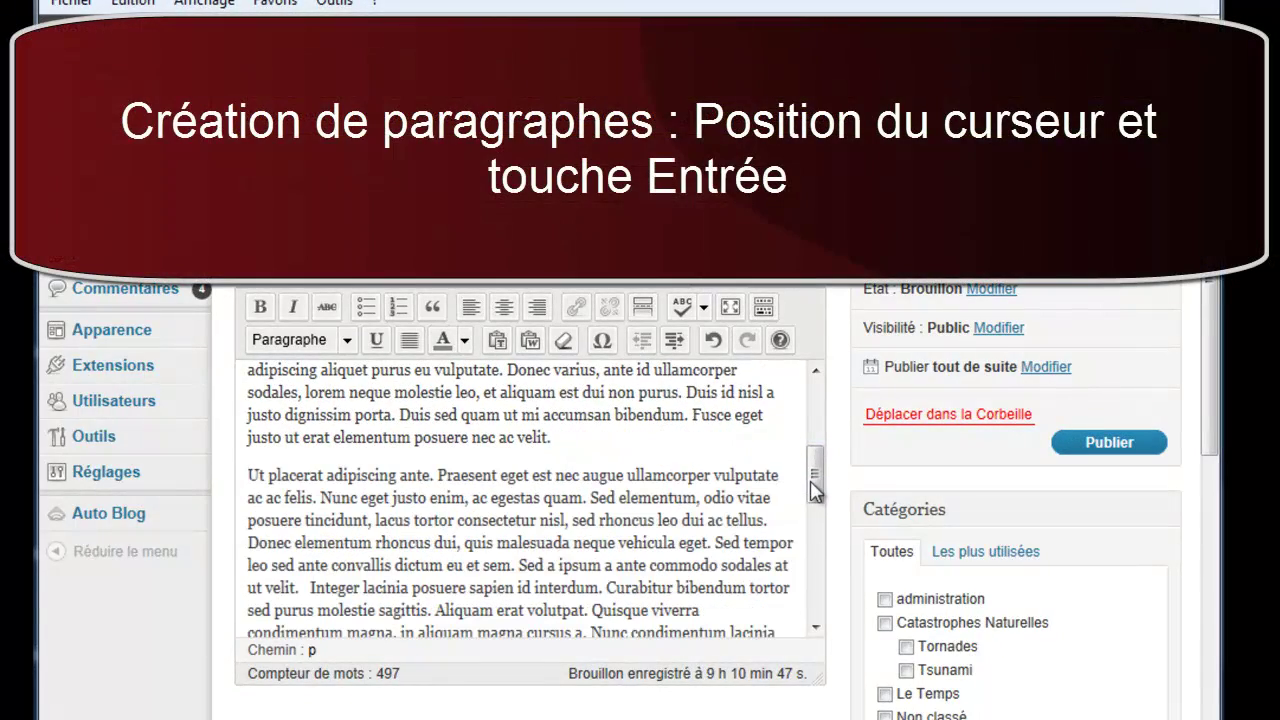
{"action": "left_click_drag", "start_coordinate": [815, 490], "coordinate": [815, 518]}
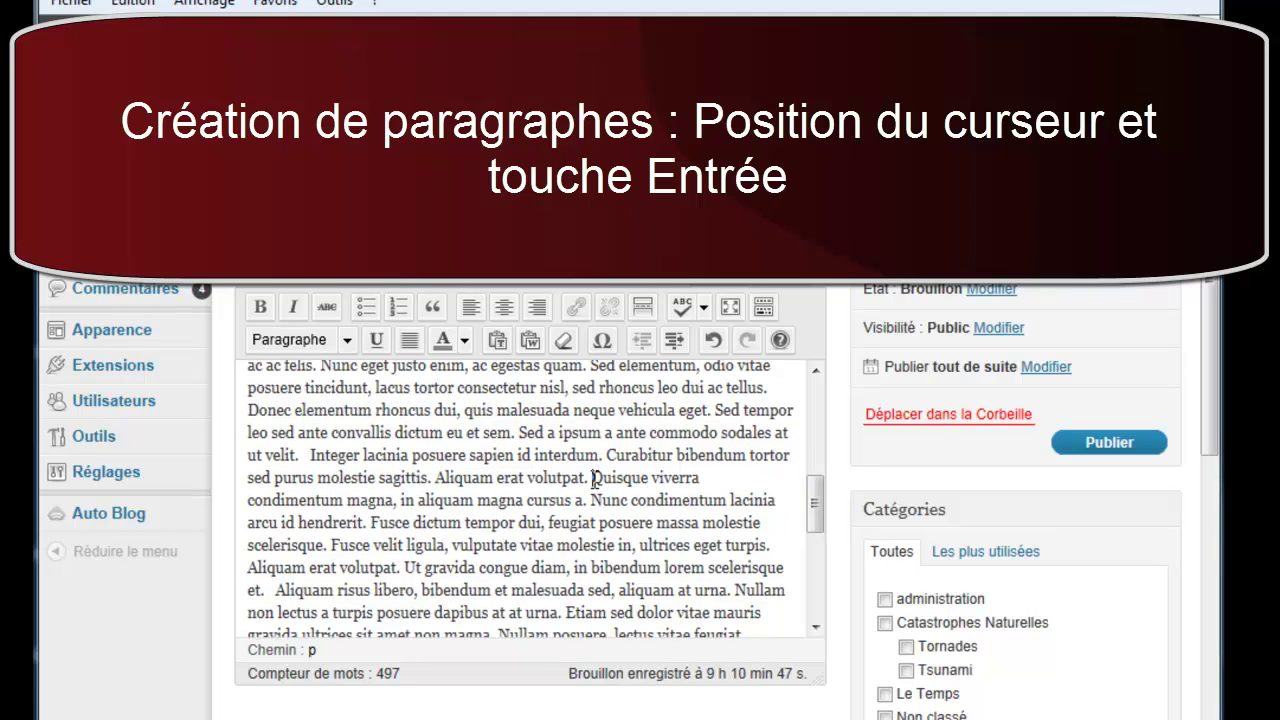
{"action": "left_click", "coordinate": [592, 478]}
{"action": "key", "text": "Return"}
{"action": "left_click_drag", "start_coordinate": [815, 512], "coordinate": [812, 557]}
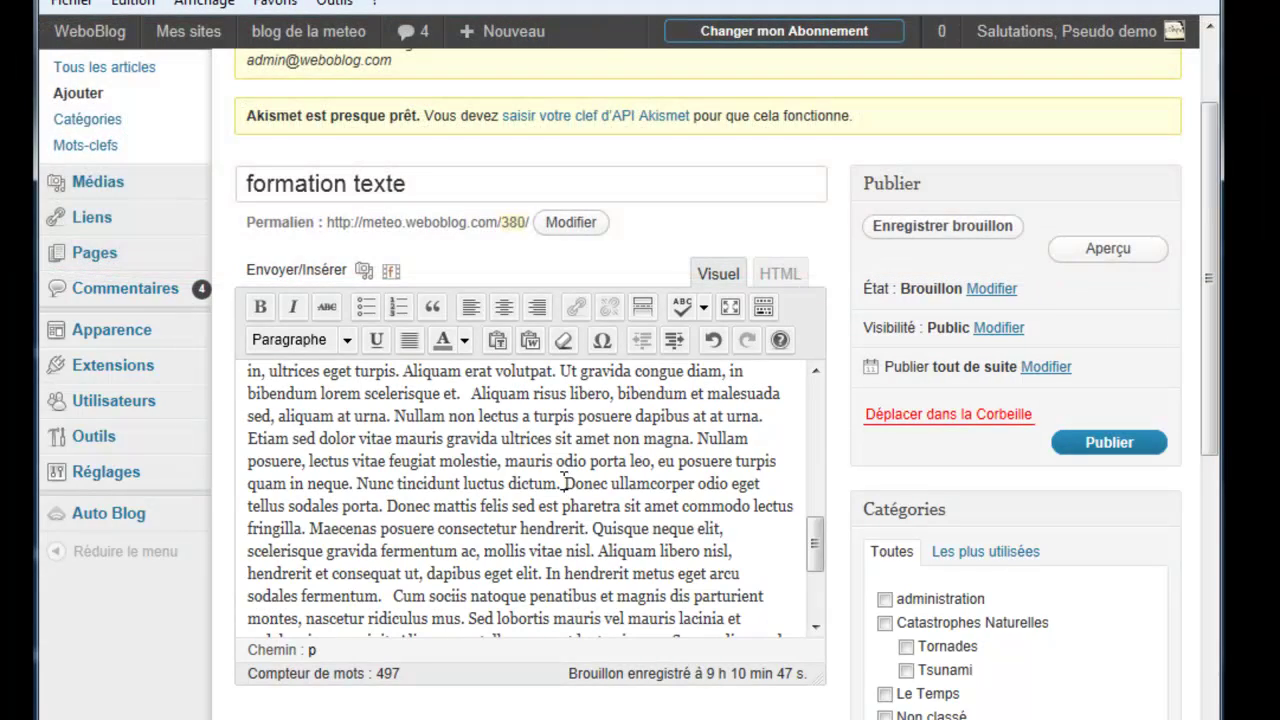
{"action": "left_click", "coordinate": [562, 483]}
{"action": "key", "text": "Return"}
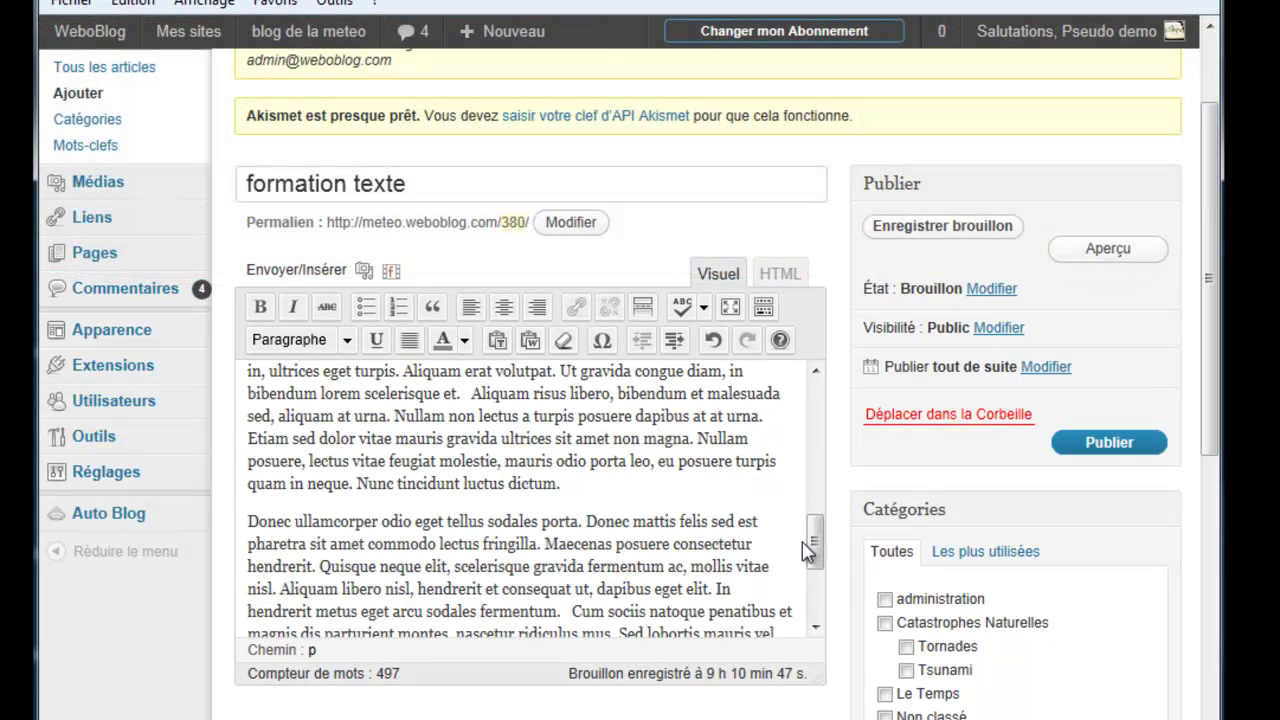
{"action": "scroll", "coordinate": [820, 557], "scroll_direction": "down", "scroll_amount": 2}
Step: Start new paragraphs at 'Cum sociis natoque', 'Vestibulum ante ipsum', 'Vestibulum eu erat mauris', 'Proin' and 'Ut nunc purus'
{"action": "left_click", "coordinate": [570, 518]}
{"action": "key", "text": "Return"}
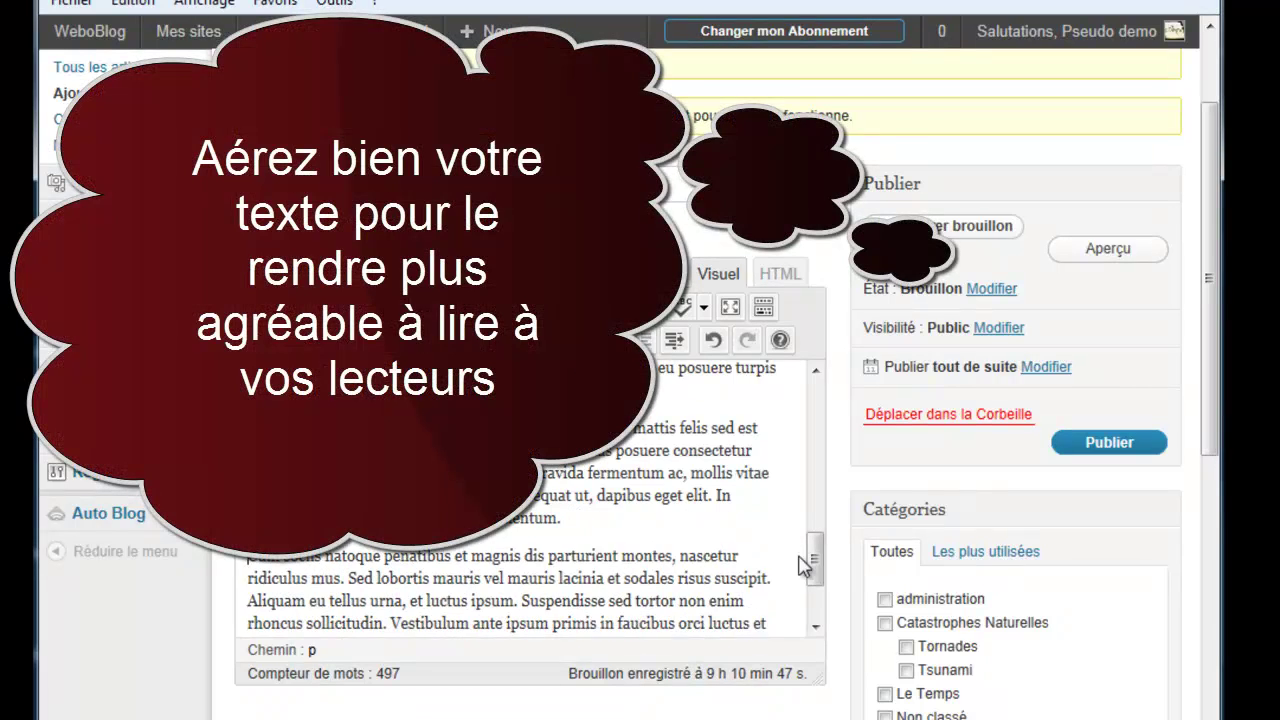
{"action": "scroll", "coordinate": [806, 560], "scroll_direction": "down", "scroll_amount": 3}
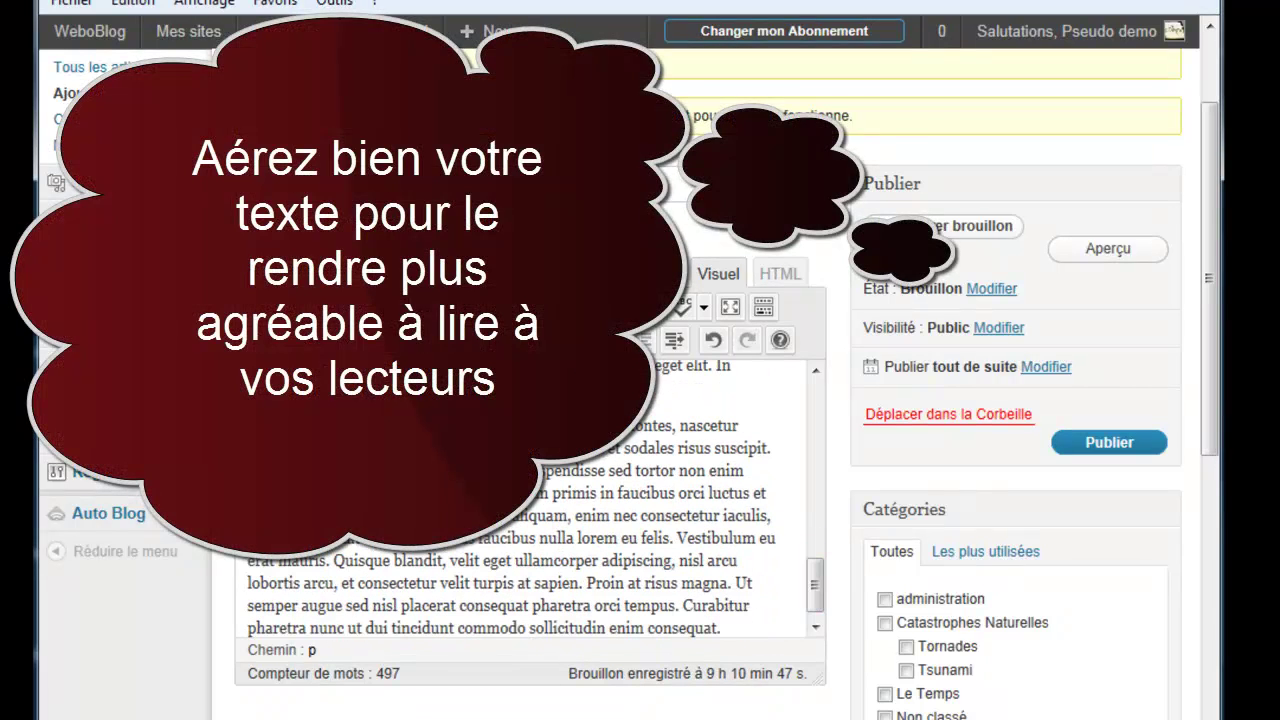
{"action": "key", "text": "Return"}
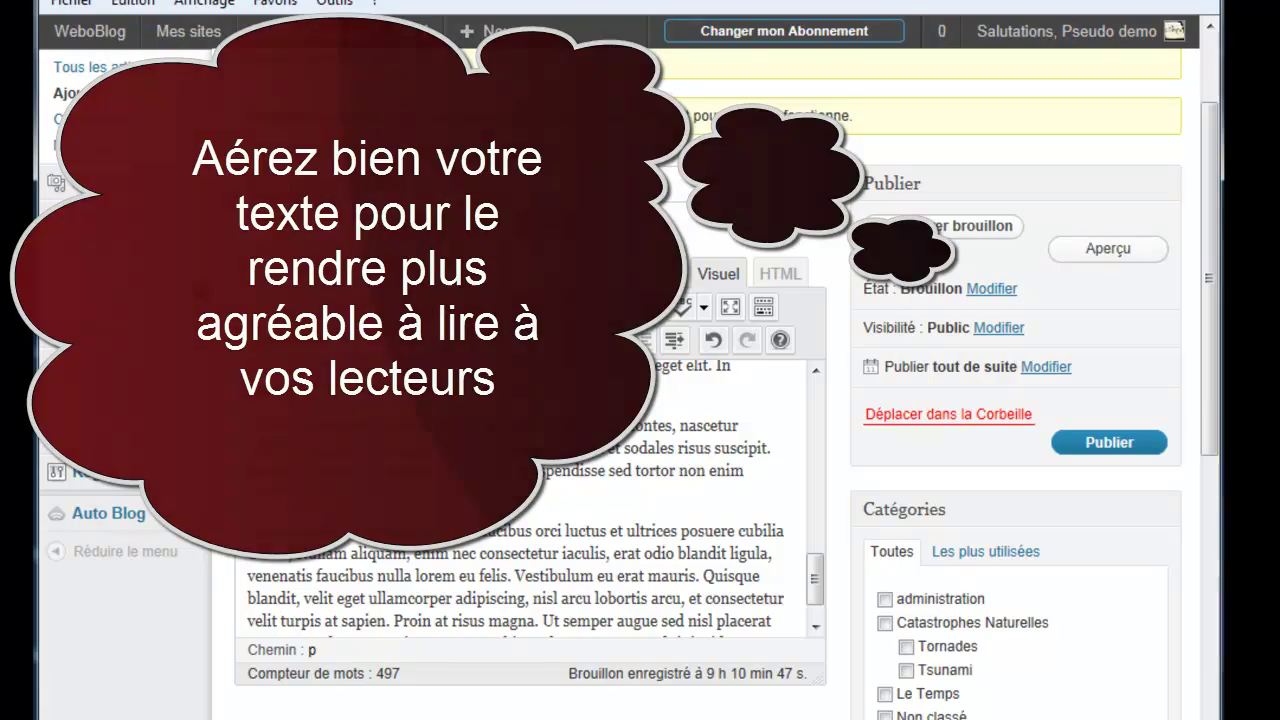
{"action": "scroll", "coordinate": [815, 585], "scroll_direction": "down", "scroll_amount": 2}
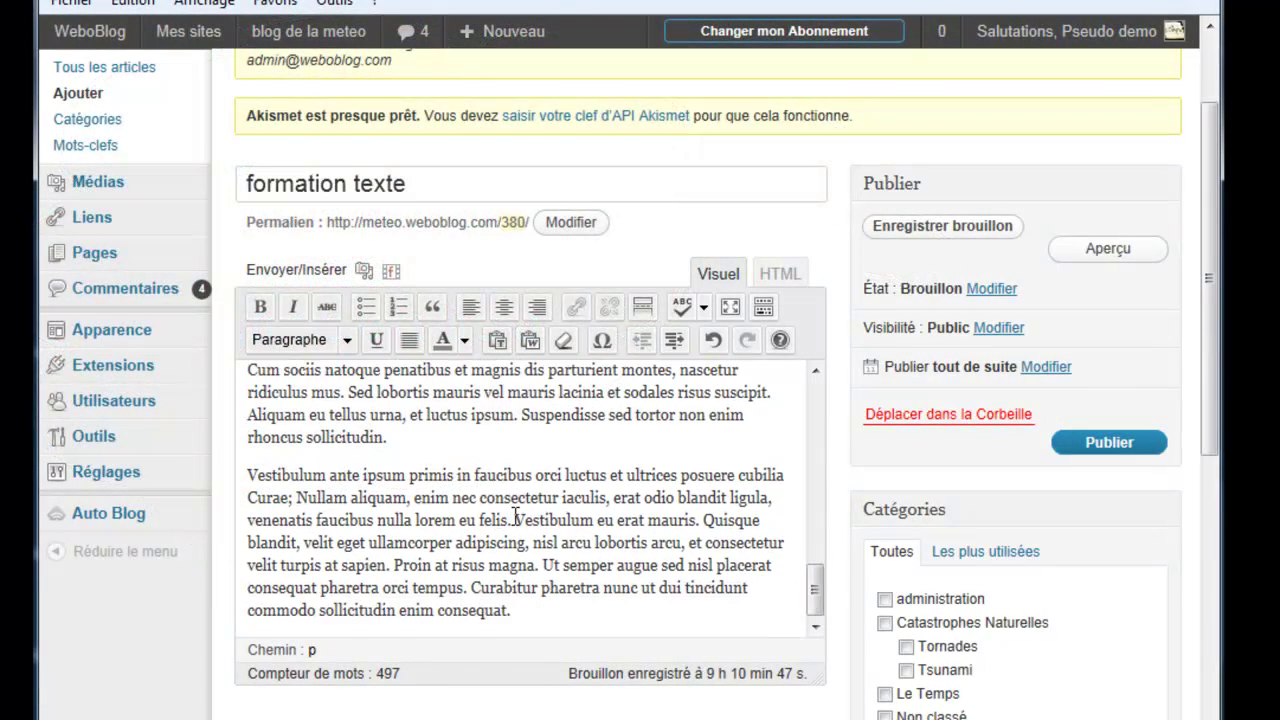
{"action": "left_click", "coordinate": [514, 520]}
{"action": "key", "text": "Return"}
{"action": "left_click", "coordinate": [648, 578]}
{"action": "key", "text": "Return"}
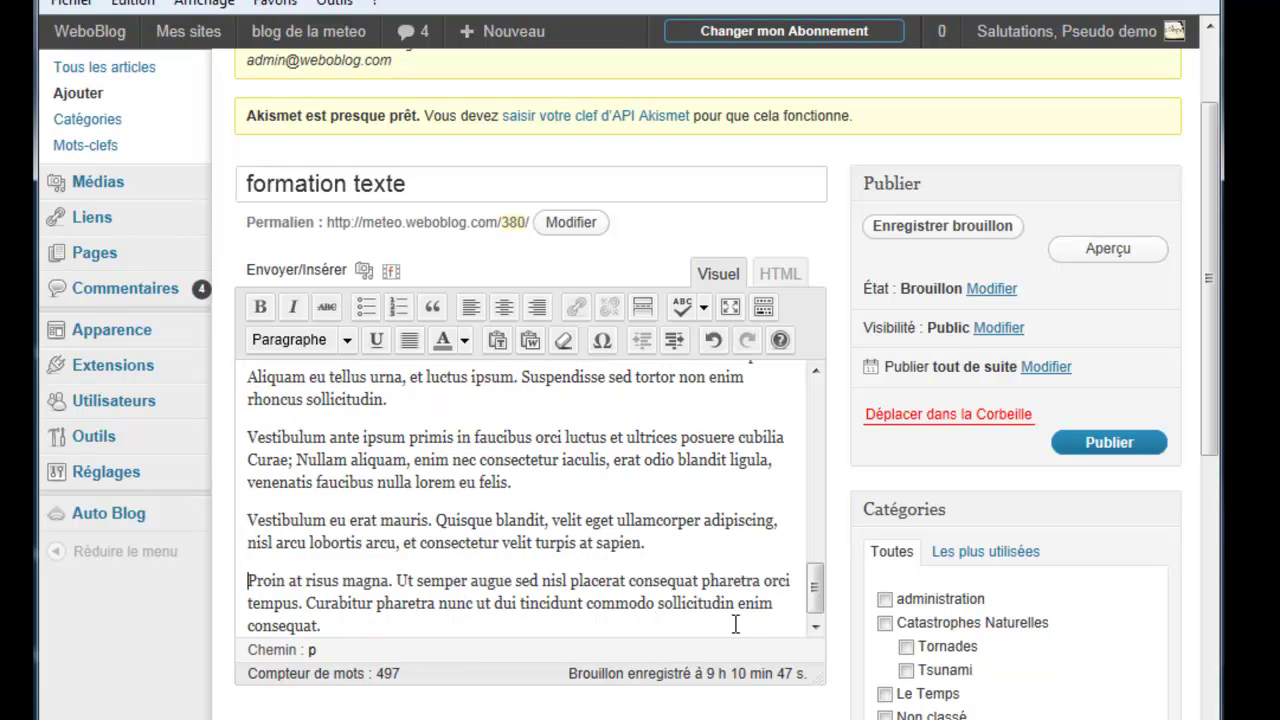
{"action": "left_click_drag", "start_coordinate": [815, 586], "coordinate": [816, 418]}
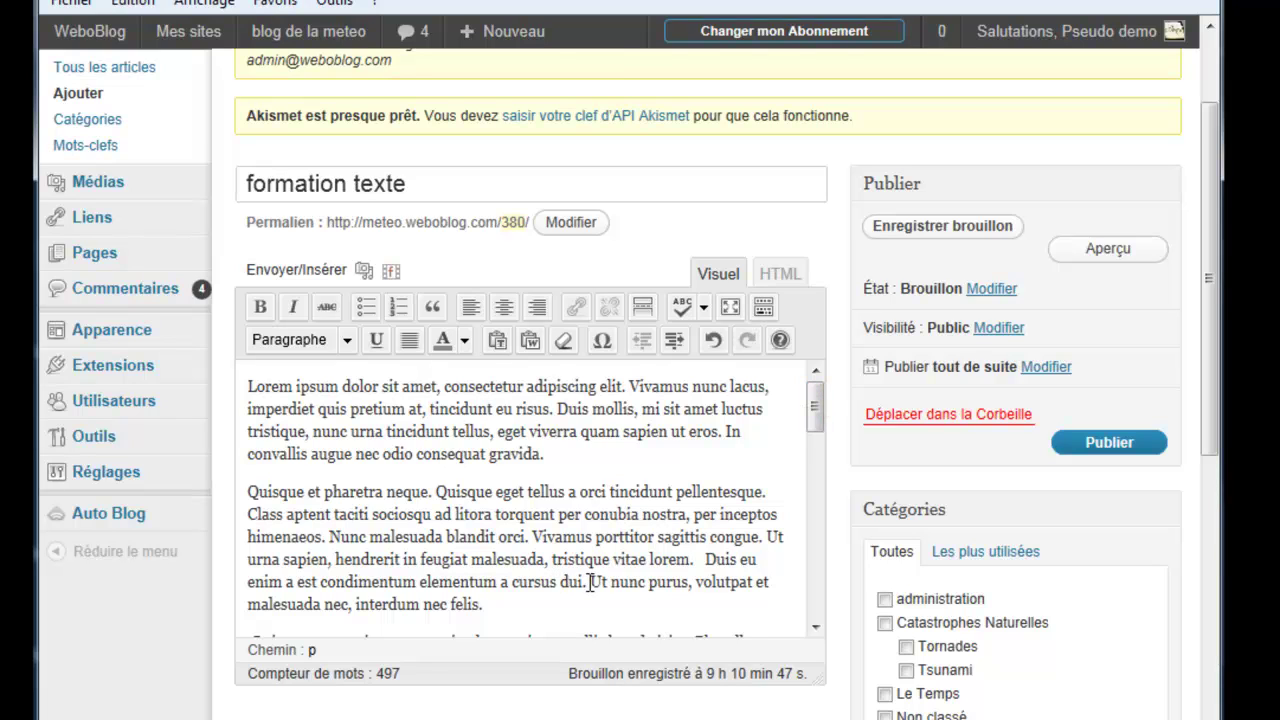
{"action": "left_click", "coordinate": [589, 582]}
{"action": "key", "text": "Return"}
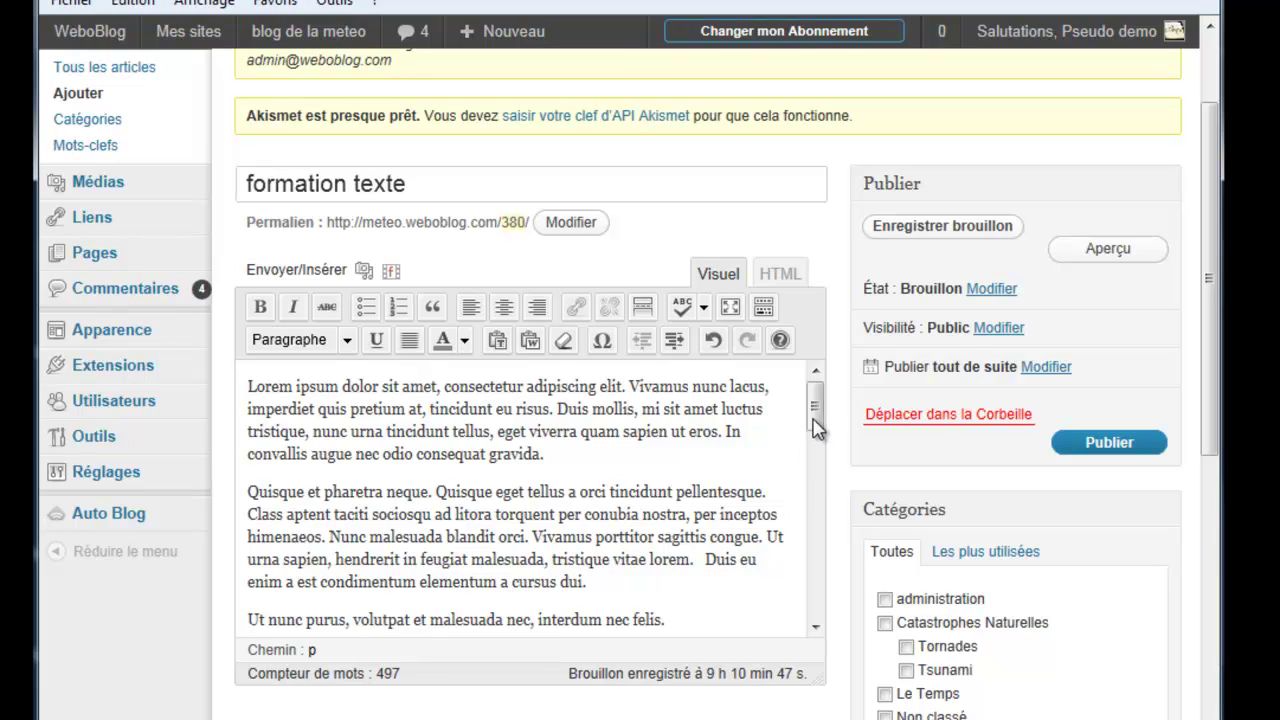
Step: Add 'titre 1' above the first paragraph as a Titre 3 heading
{"action": "left_click", "coordinate": [249, 385]}
{"action": "key", "text": "Return"}
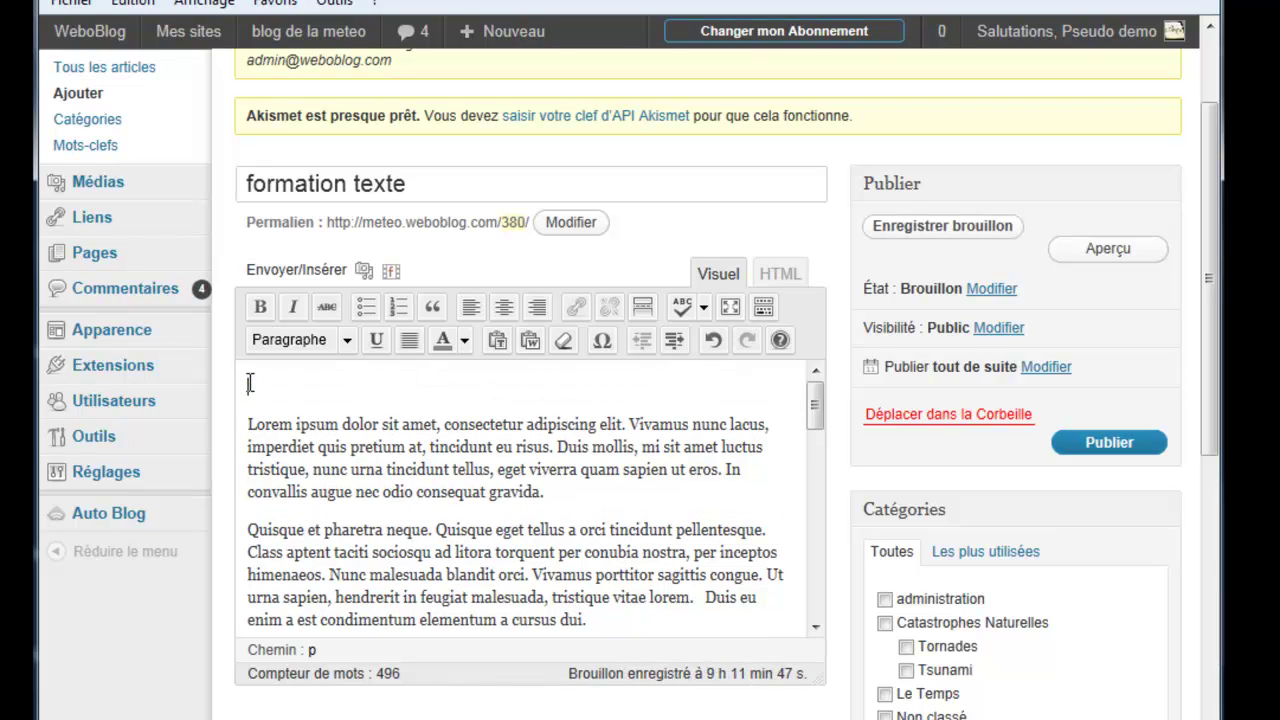
{"action": "type", "text": "titre 1"}
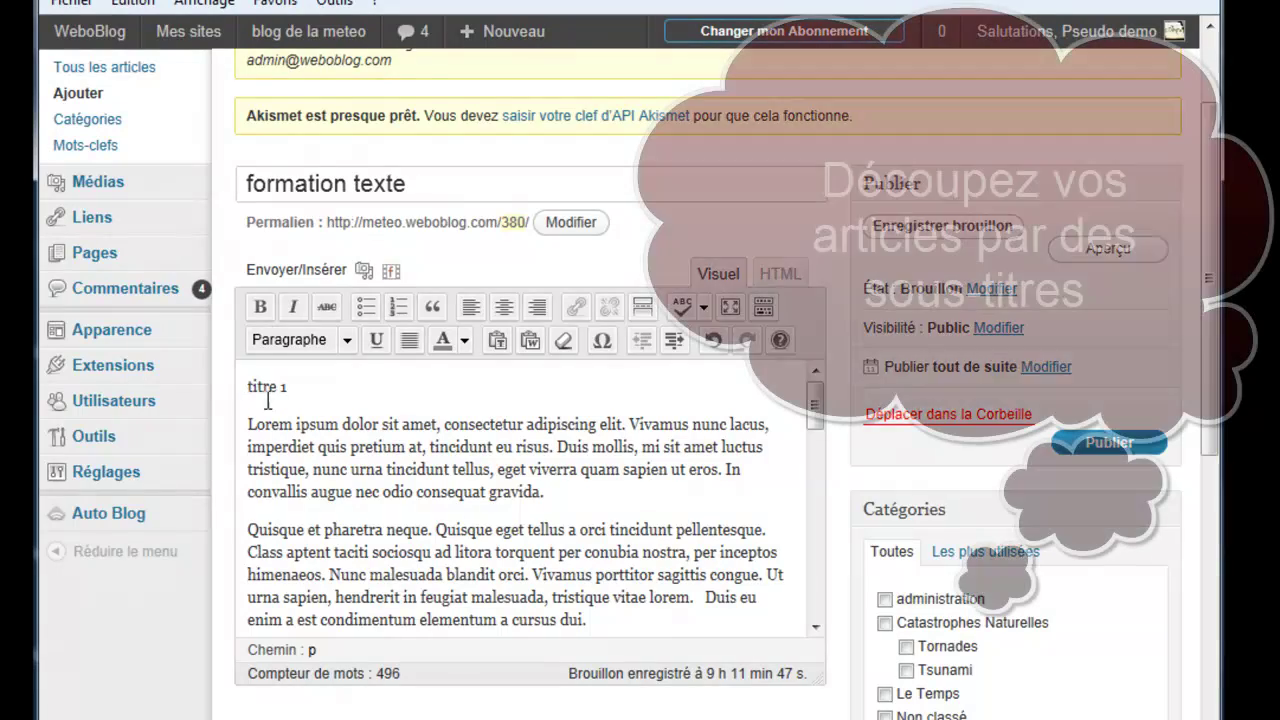
{"action": "left_click_drag", "start_coordinate": [309, 385], "coordinate": [236, 385]}
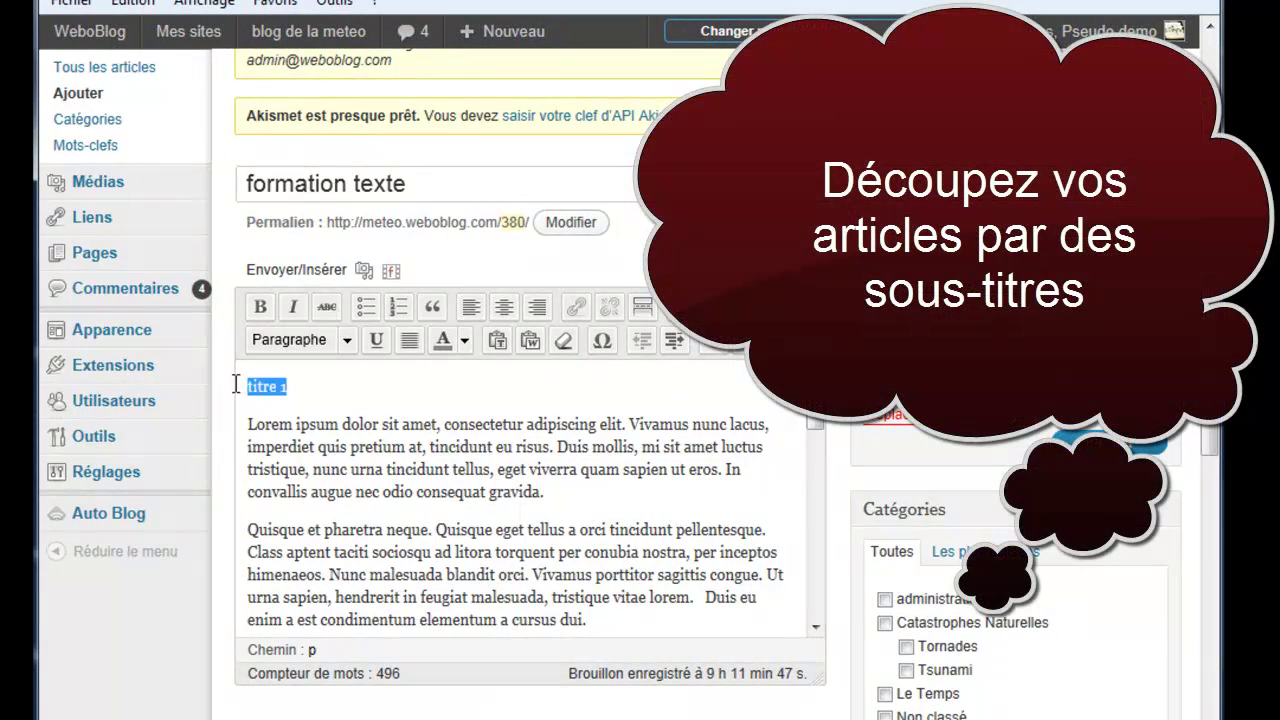
{"action": "left_click", "coordinate": [347, 340]}
{"action": "scroll", "coordinate": [345, 425], "scroll_direction": "down", "scroll_amount": 1}
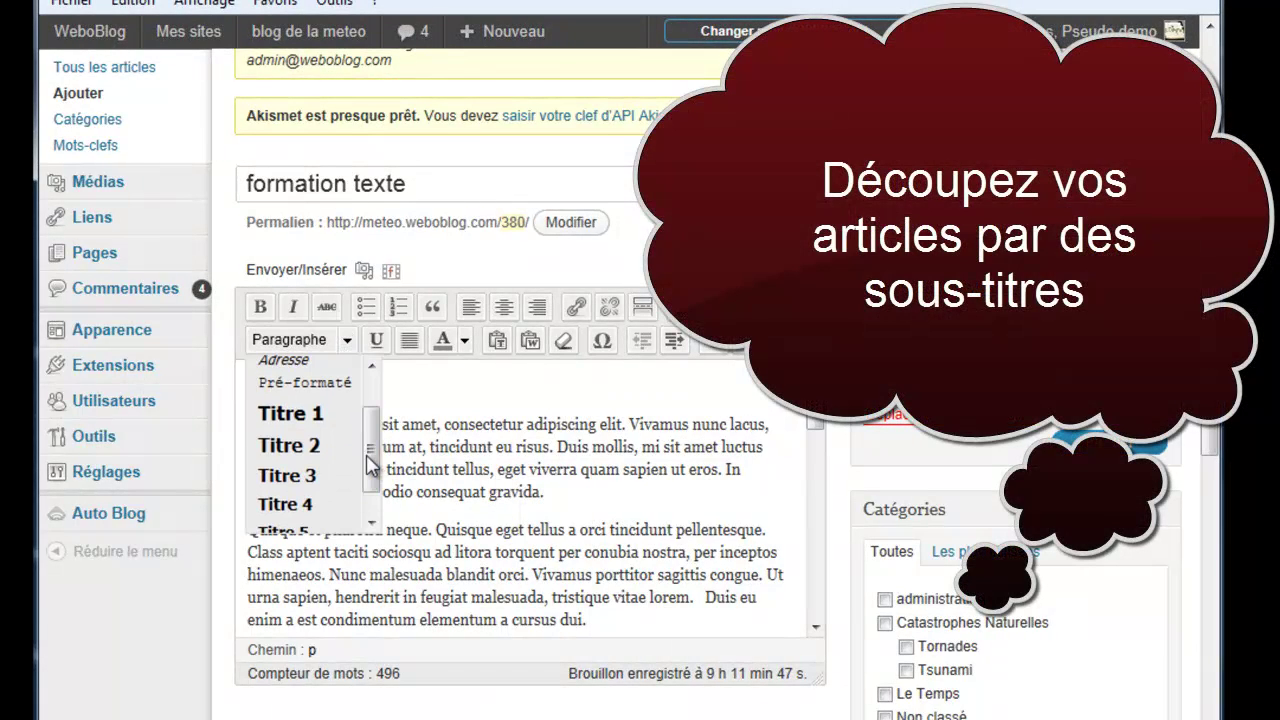
{"action": "left_click", "coordinate": [305, 476]}
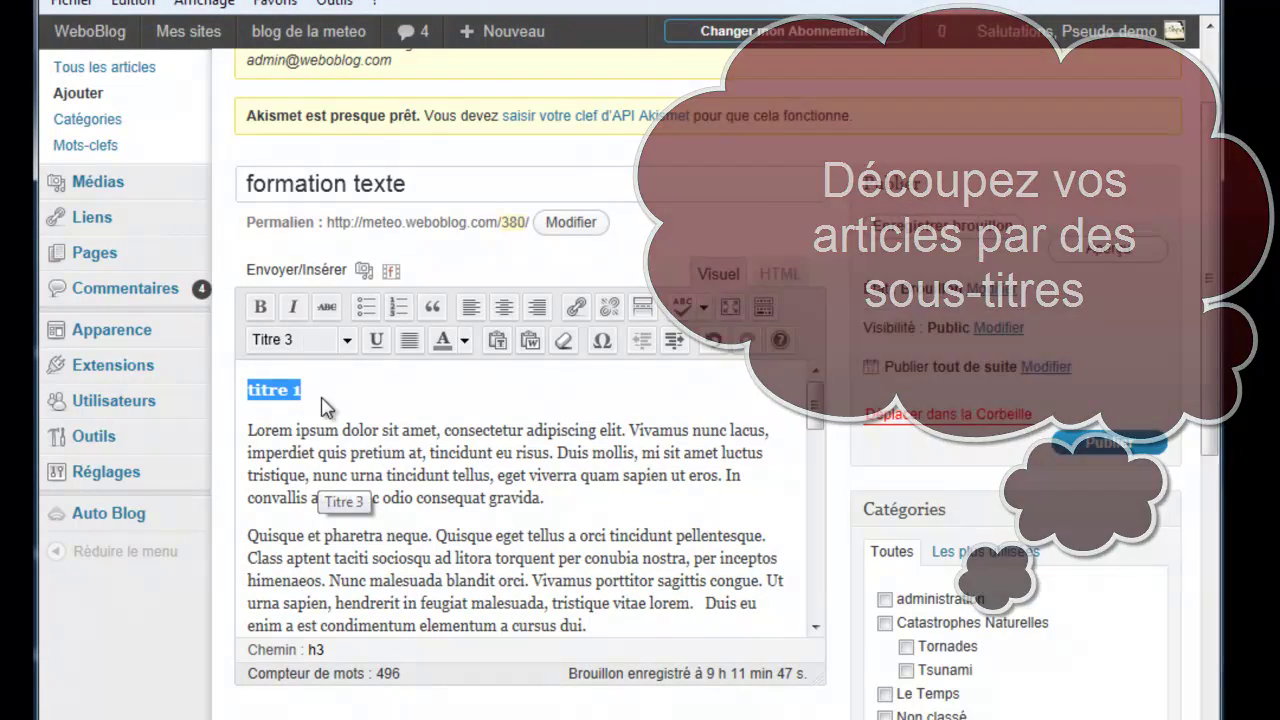
{"action": "left_click", "coordinate": [323, 385]}
Step: Add 'titre 2' after 'gravida.' as a Titre 3 heading
{"action": "left_click", "coordinate": [556, 502]}
{"action": "key", "text": "Return"}
{"action": "type", "text": "ti"}
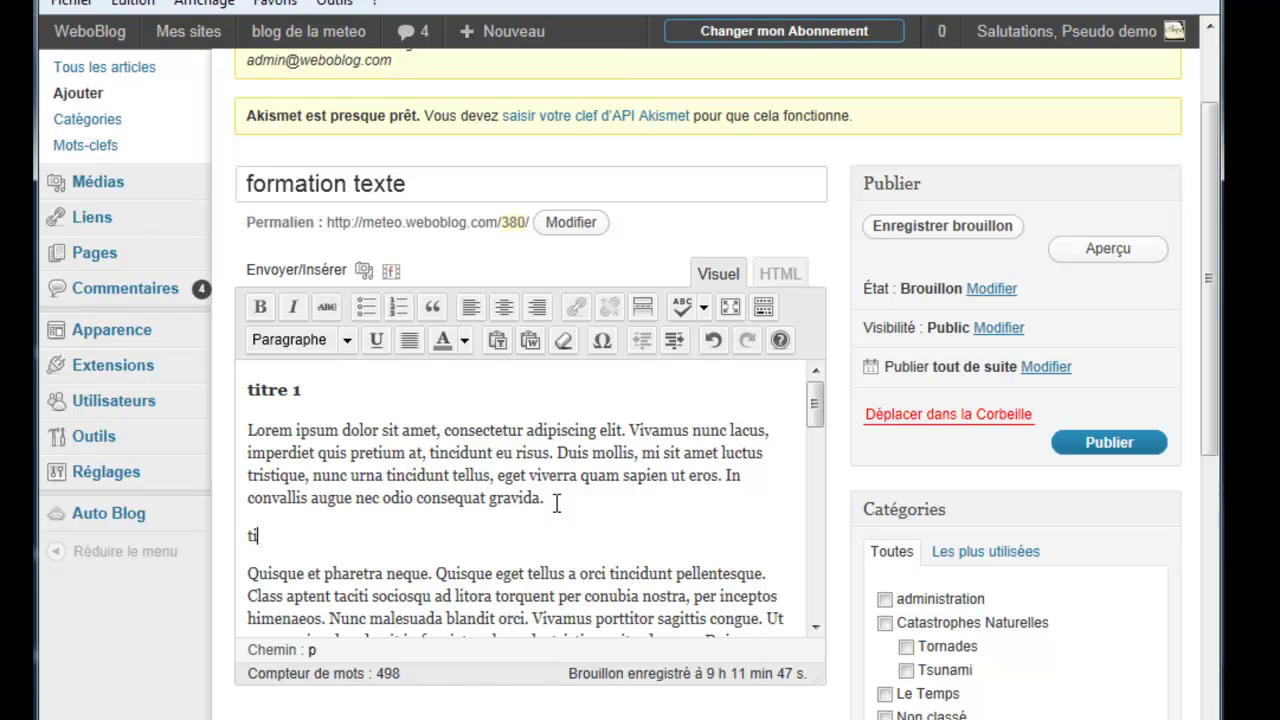
{"action": "type", "text": "tre 2"}
{"action": "left_click_drag", "start_coordinate": [290, 537], "coordinate": [246, 537]}
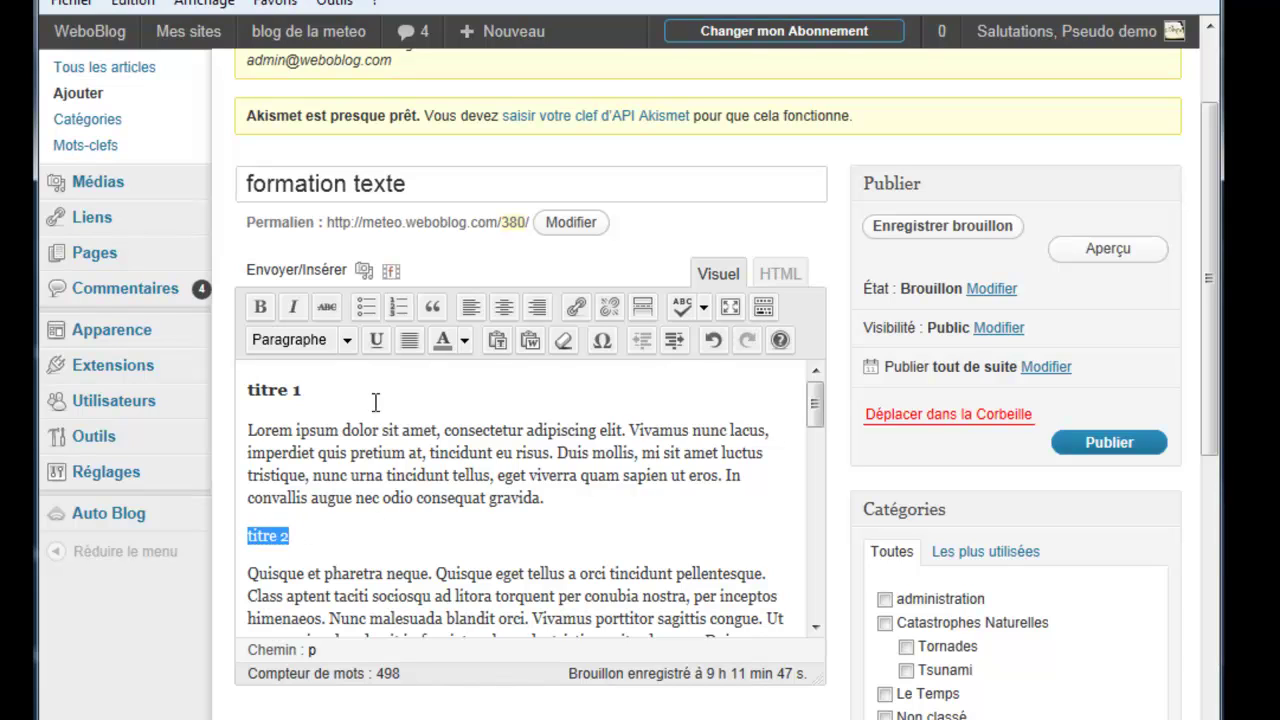
{"action": "left_click", "coordinate": [350, 341]}
{"action": "left_click_drag", "start_coordinate": [372, 455], "coordinate": [372, 483]}
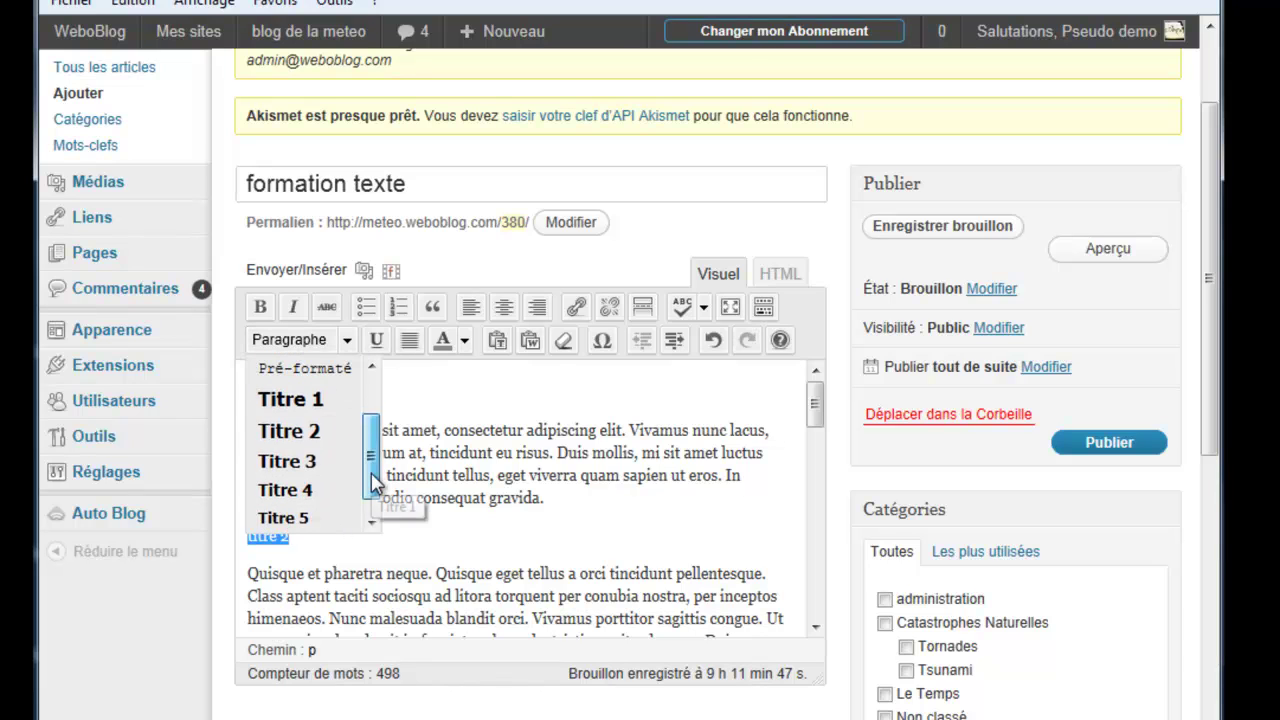
{"action": "left_click", "coordinate": [326, 460]}
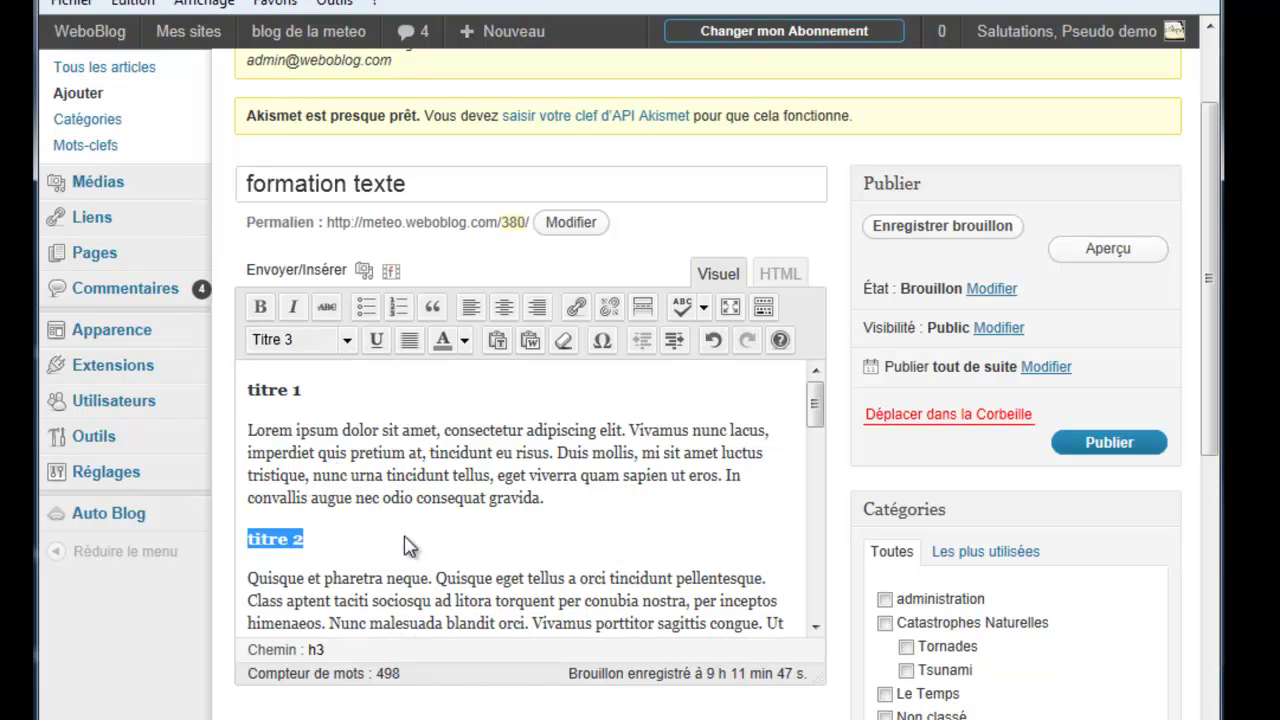
{"action": "mouse_move", "coordinate": [817, 417]}
{"action": "left_mouse_down"}
{"action": "mouse_move", "coordinate": [810, 455]}
{"action": "mouse_move", "coordinate": [811, 400]}
{"action": "left_mouse_up"}
Step: Make 'sit amet' in the first paragraph bold
{"action": "left_click", "coordinate": [383, 430]}
{"action": "left_click_drag", "start_coordinate": [383, 430], "coordinate": [435, 432]}
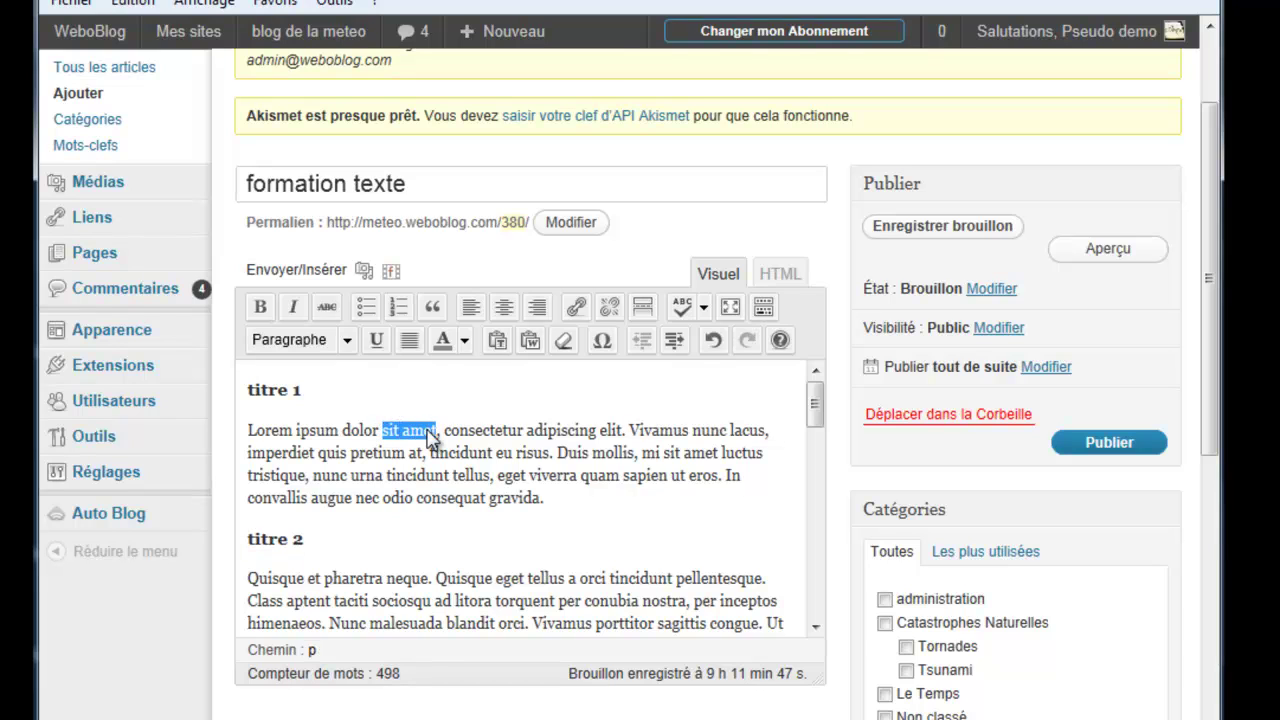
{"action": "left_click", "coordinate": [263, 309]}
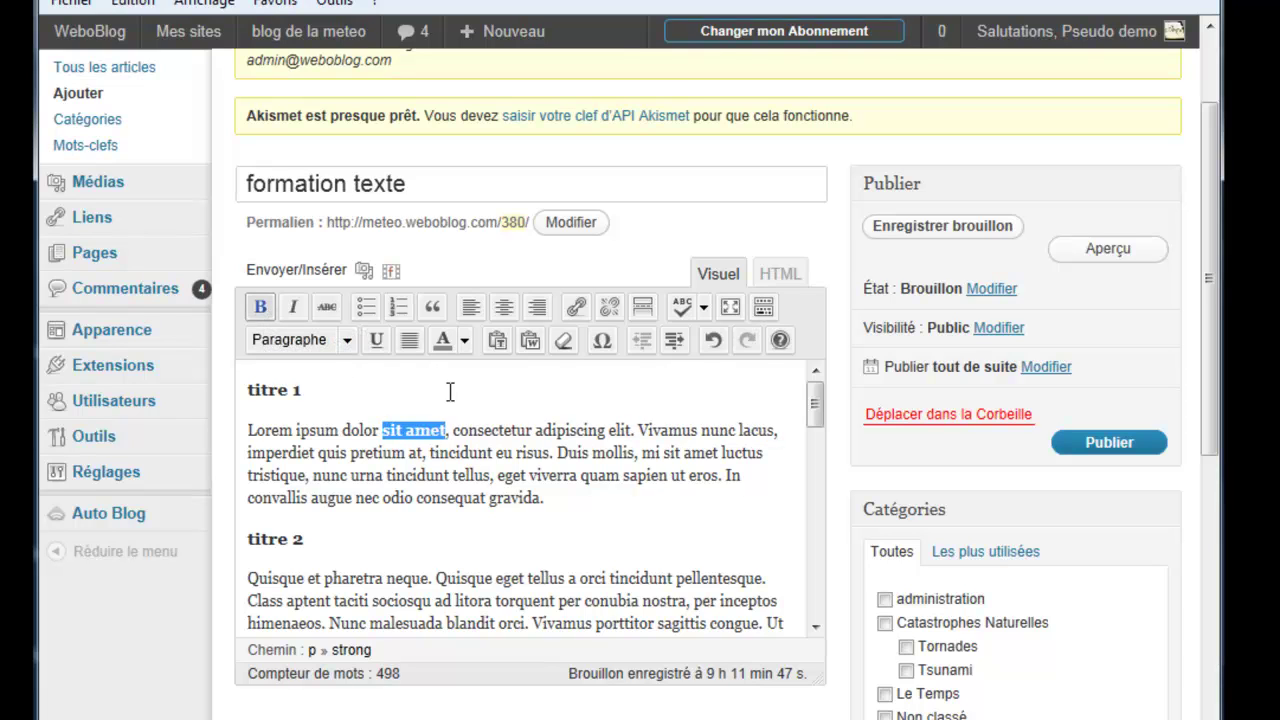
{"action": "left_click", "coordinate": [563, 500]}
Step: Italicize 'tincidunt eu risus' in the first paragraph
{"action": "left_click_drag", "start_coordinate": [381, 430], "coordinate": [550, 455]}
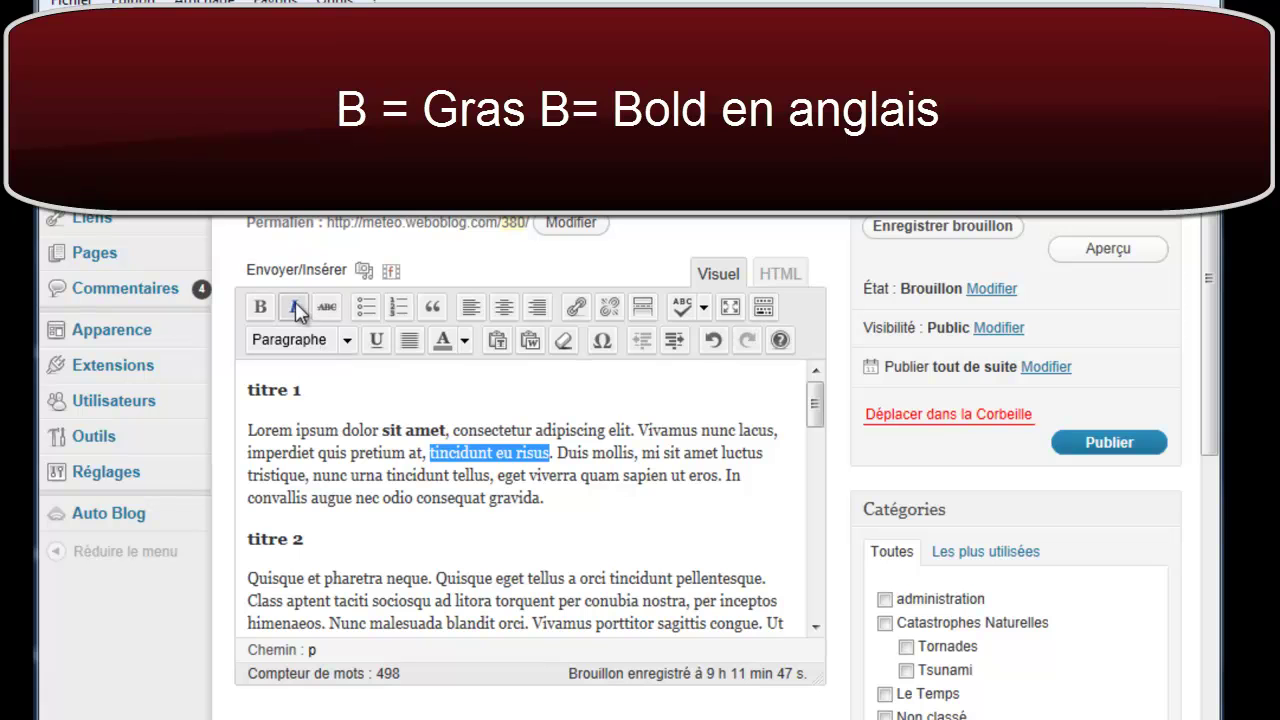
{"action": "left_click", "coordinate": [296, 309]}
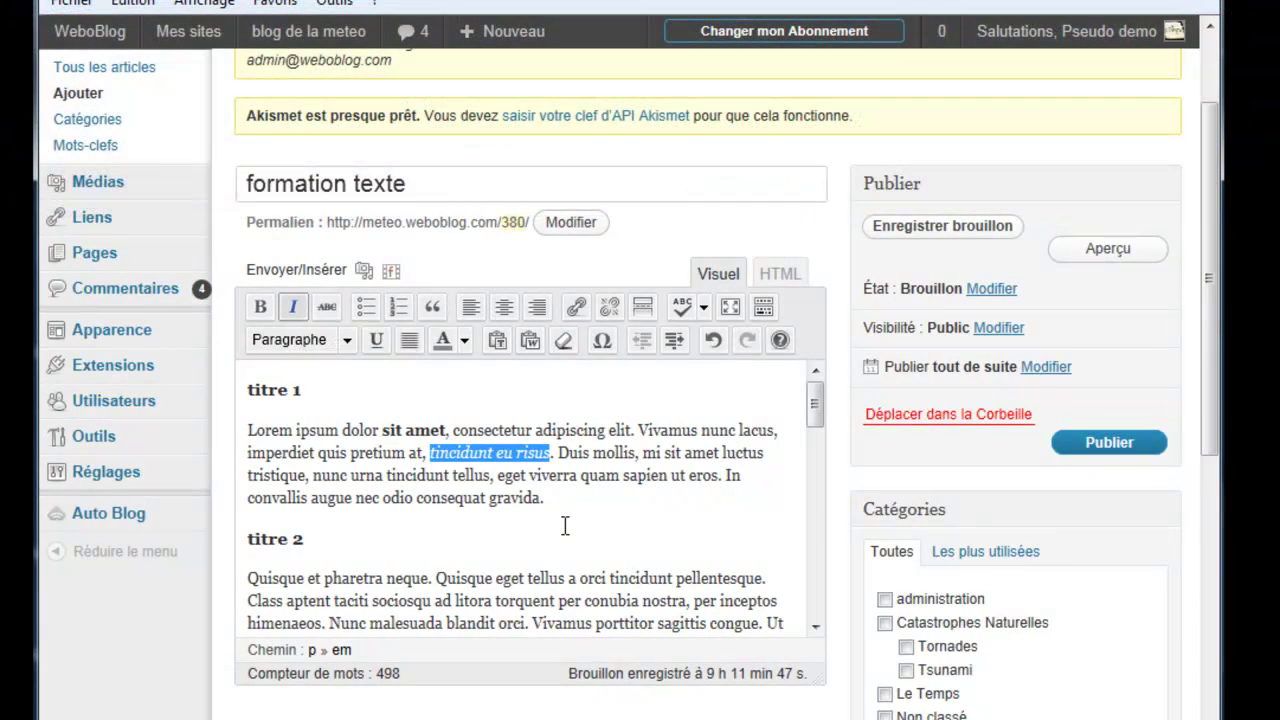
{"action": "left_click", "coordinate": [559, 454]}
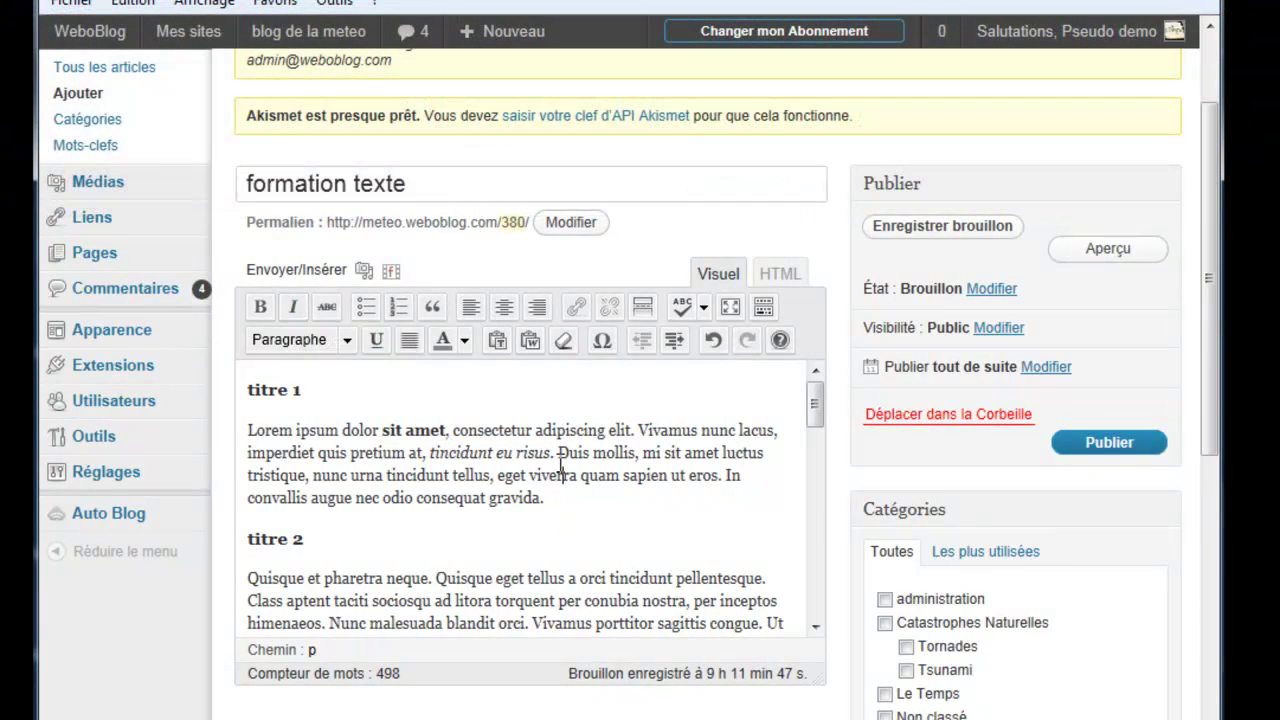
{"action": "left_click", "coordinate": [563, 475]}
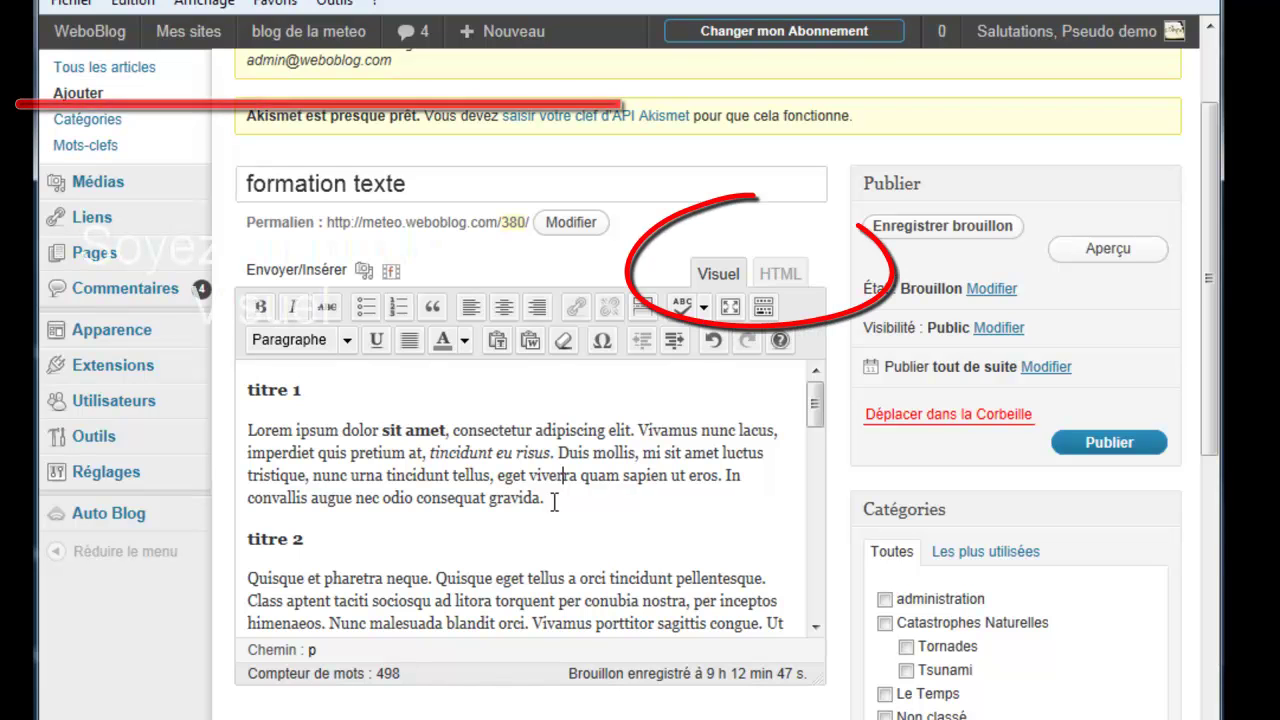
{"action": "mouse_move", "coordinate": [814, 400]}
{"action": "left_mouse_down"}
{"action": "mouse_move", "coordinate": [815, 486]}
{"action": "mouse_move", "coordinate": [813, 409]}
{"action": "left_mouse_up"}
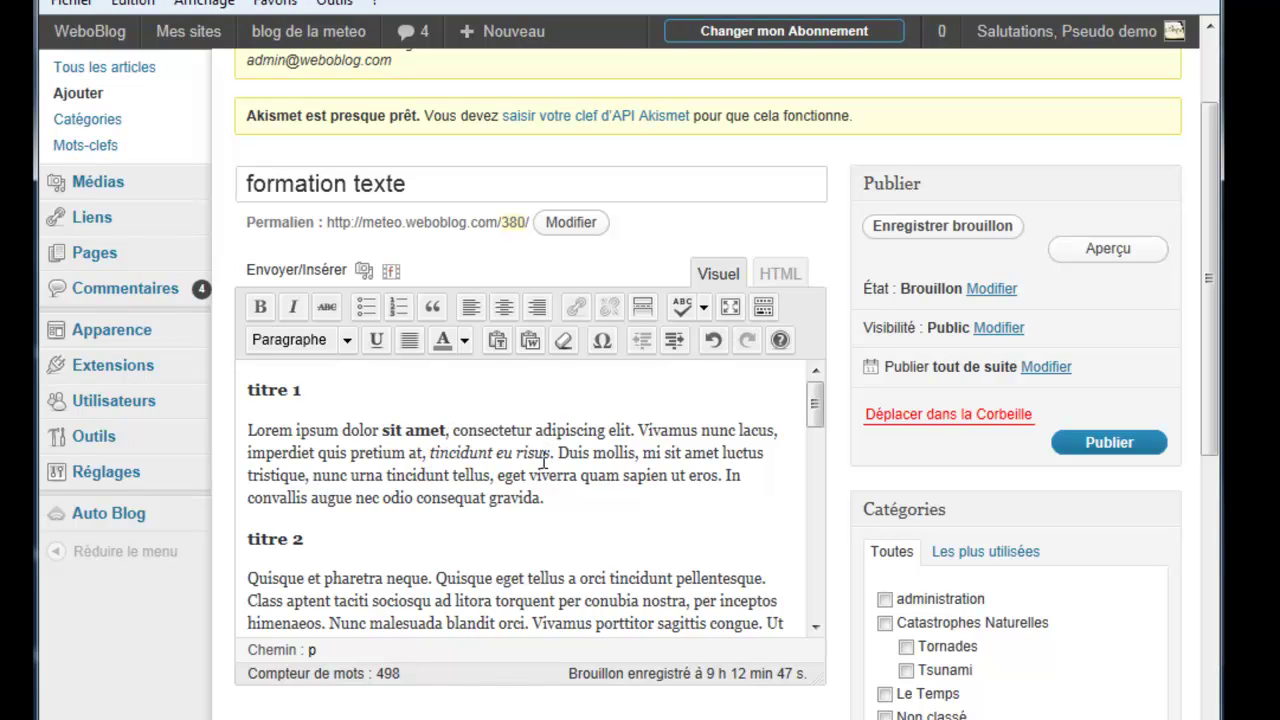
Step: Apply strikethrough to 'gravida.', then remove it again
{"action": "left_click_drag", "start_coordinate": [489, 497], "coordinate": [544, 497]}
{"action": "left_click", "coordinate": [327, 303]}
{"action": "left_click", "coordinate": [327, 303]}
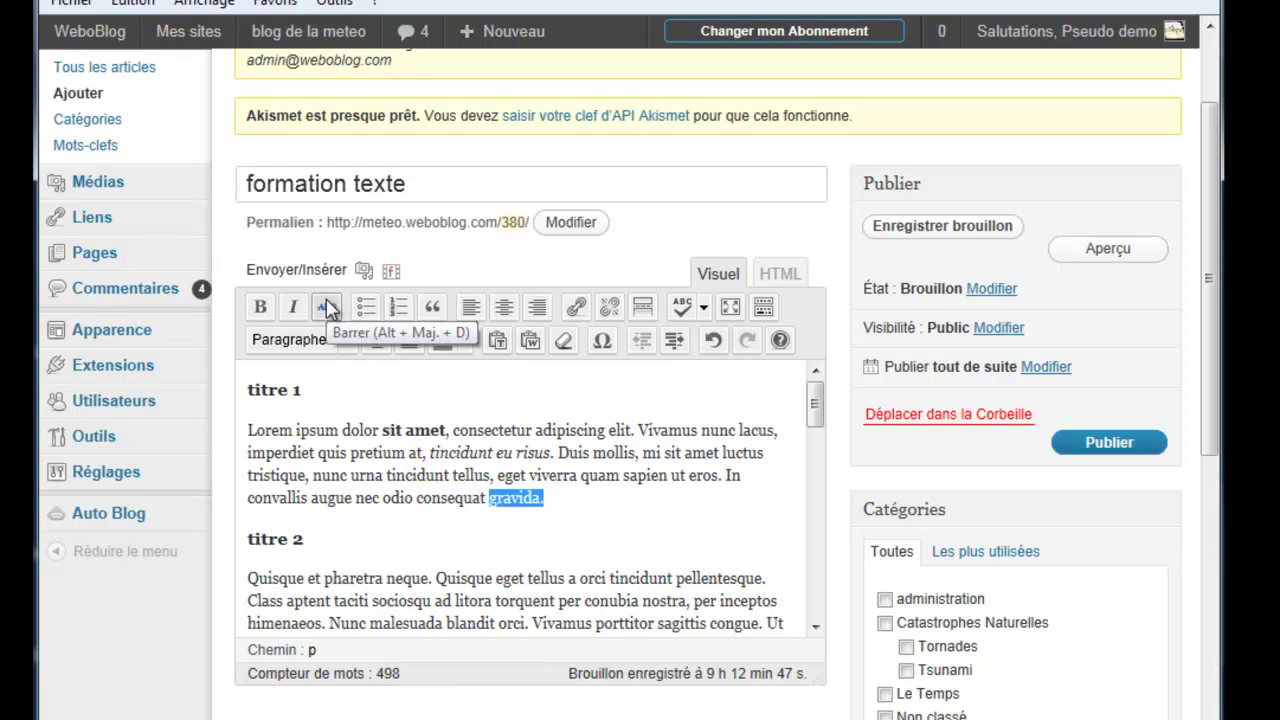
Step: Remove the bold from 'sit amet' so it is plain text
{"action": "left_click_drag", "start_coordinate": [427, 452], "coordinate": [551, 452]}
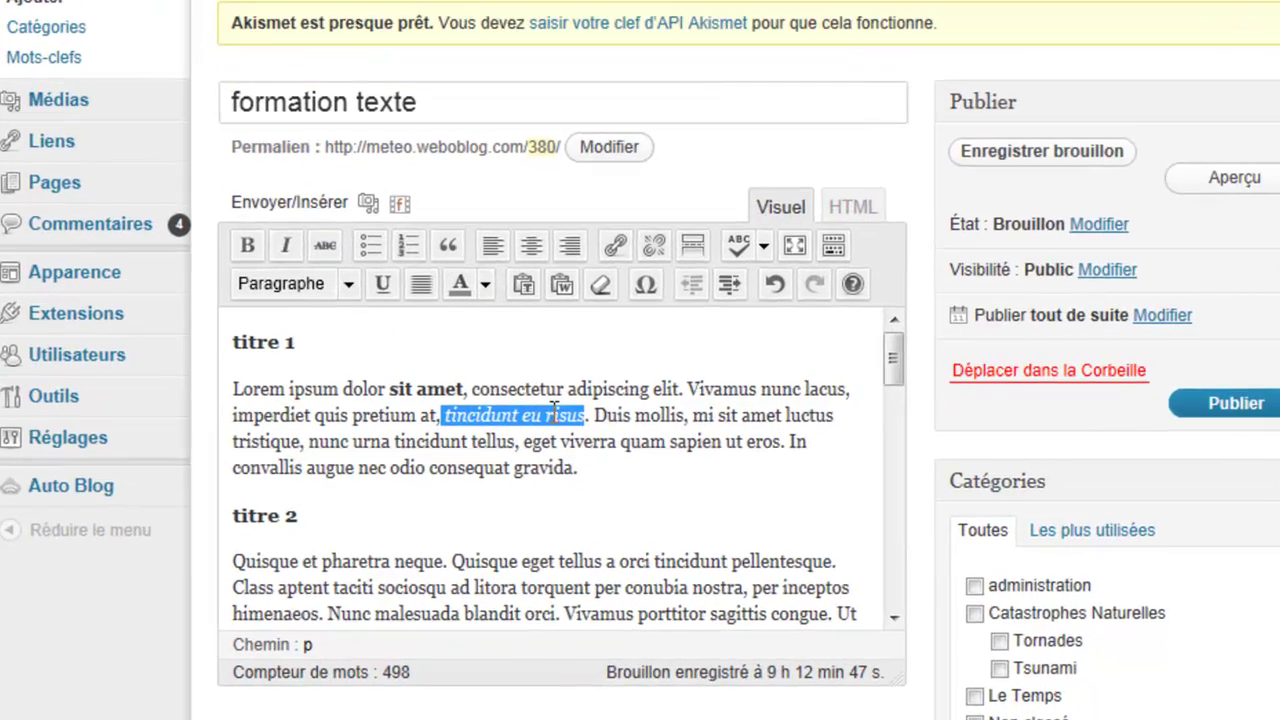
{"action": "left_click", "coordinate": [272, 116]}
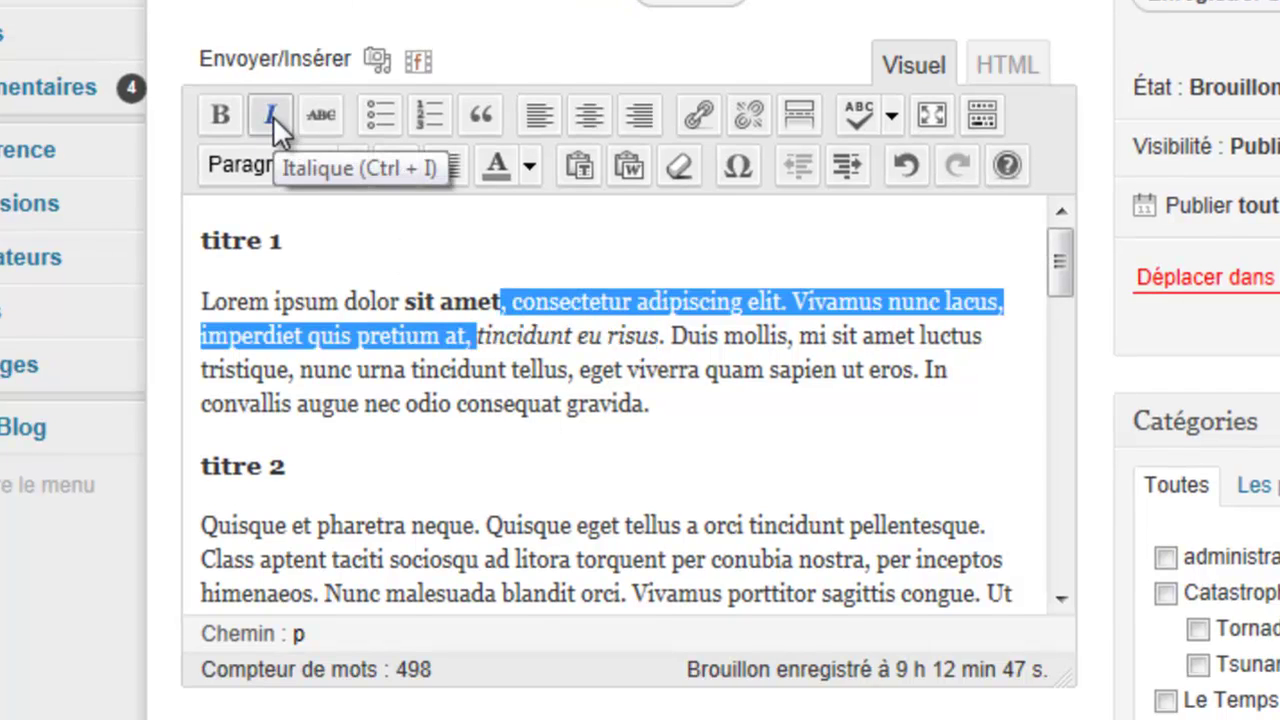
{"action": "left_click_drag", "start_coordinate": [503, 300], "coordinate": [404, 302]}
{"action": "left_click", "coordinate": [224, 118]}
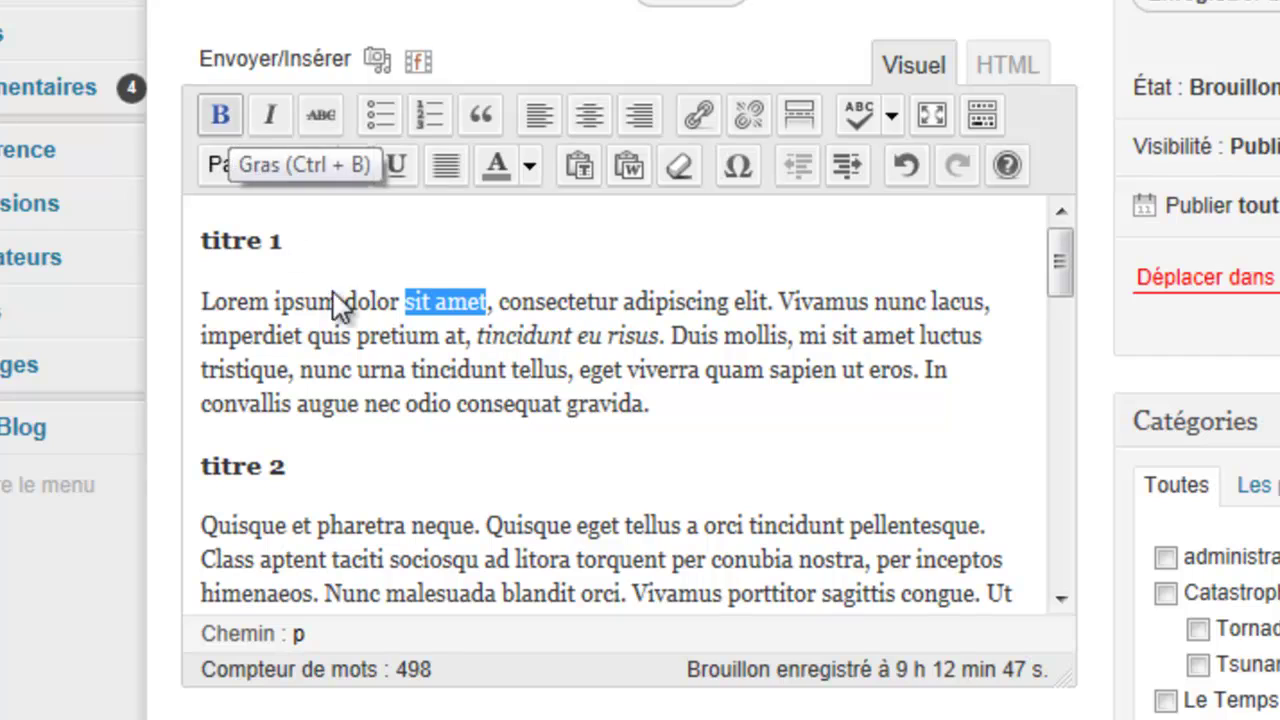
{"action": "left_click", "coordinate": [402, 301]}
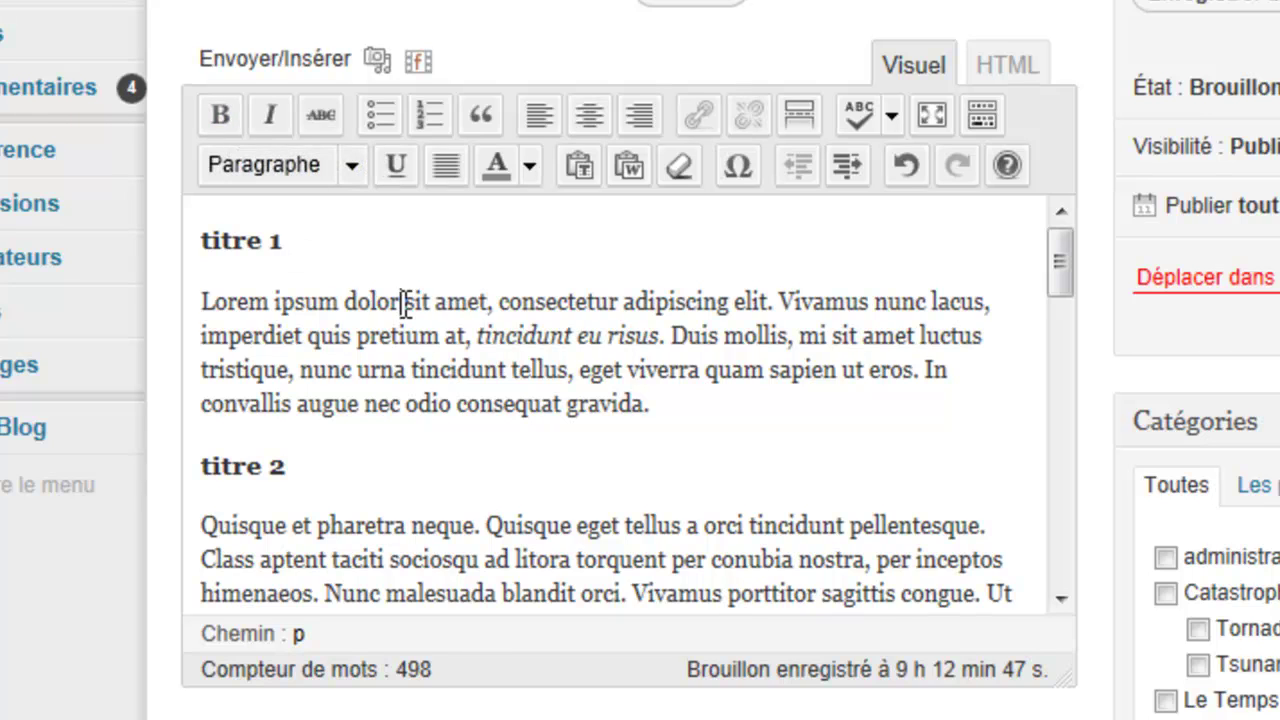
{"action": "left_click", "coordinate": [689, 405]}
Step: Add 'texte 1' as a bulleted item after the first paragraph, then select all article content
{"action": "key", "text": "Return"}
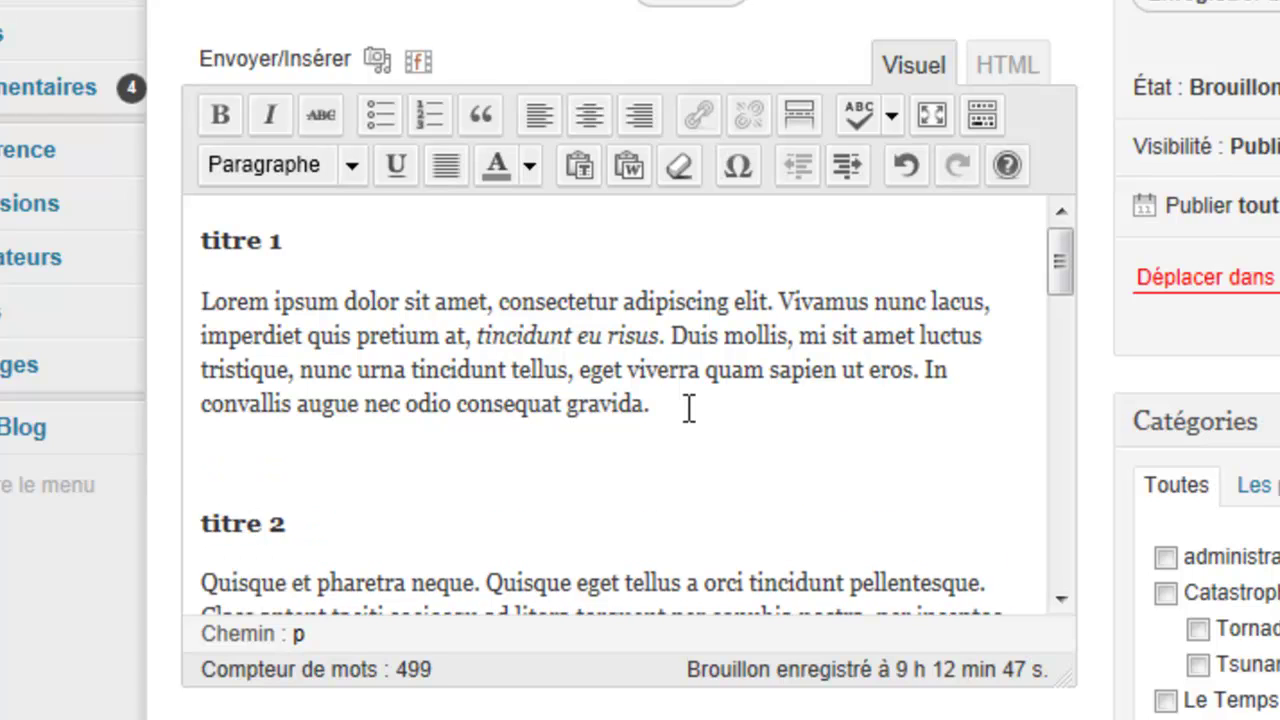
{"action": "type", "text": "texte 1"}
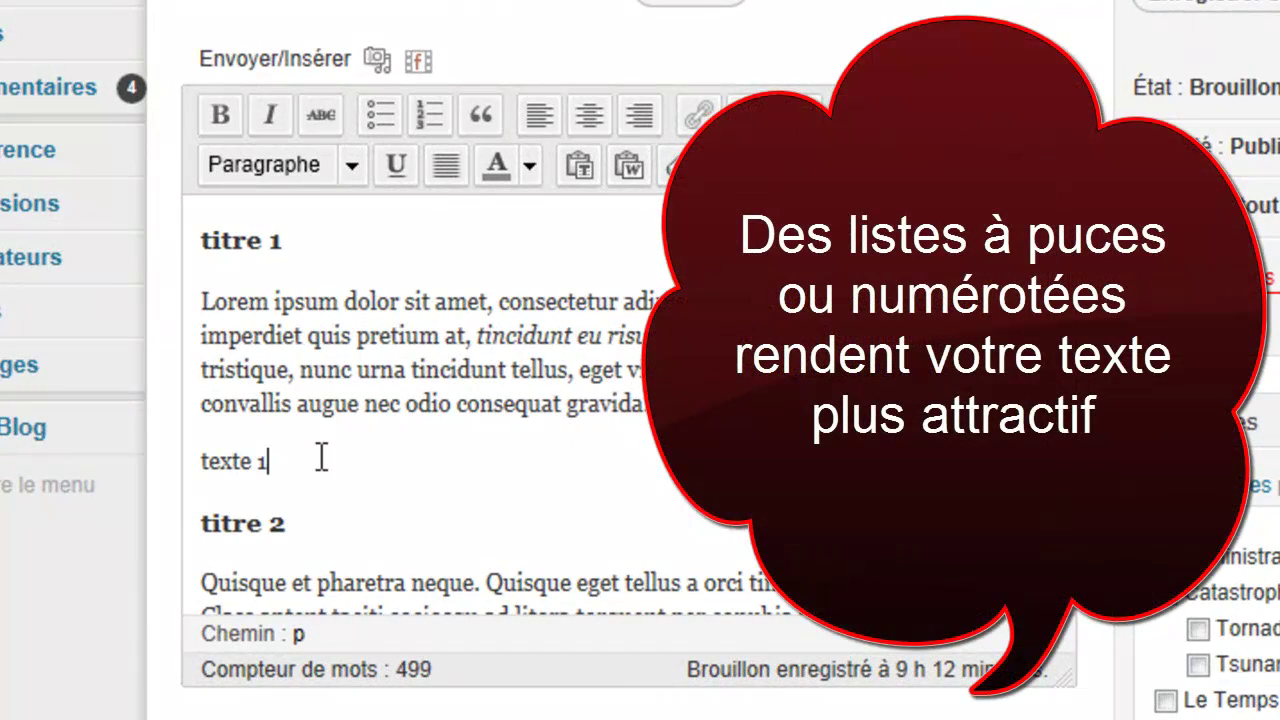
{"action": "left_click_drag", "start_coordinate": [320, 458], "coordinate": [229, 484]}
{"action": "left_click", "coordinate": [371, 114]}
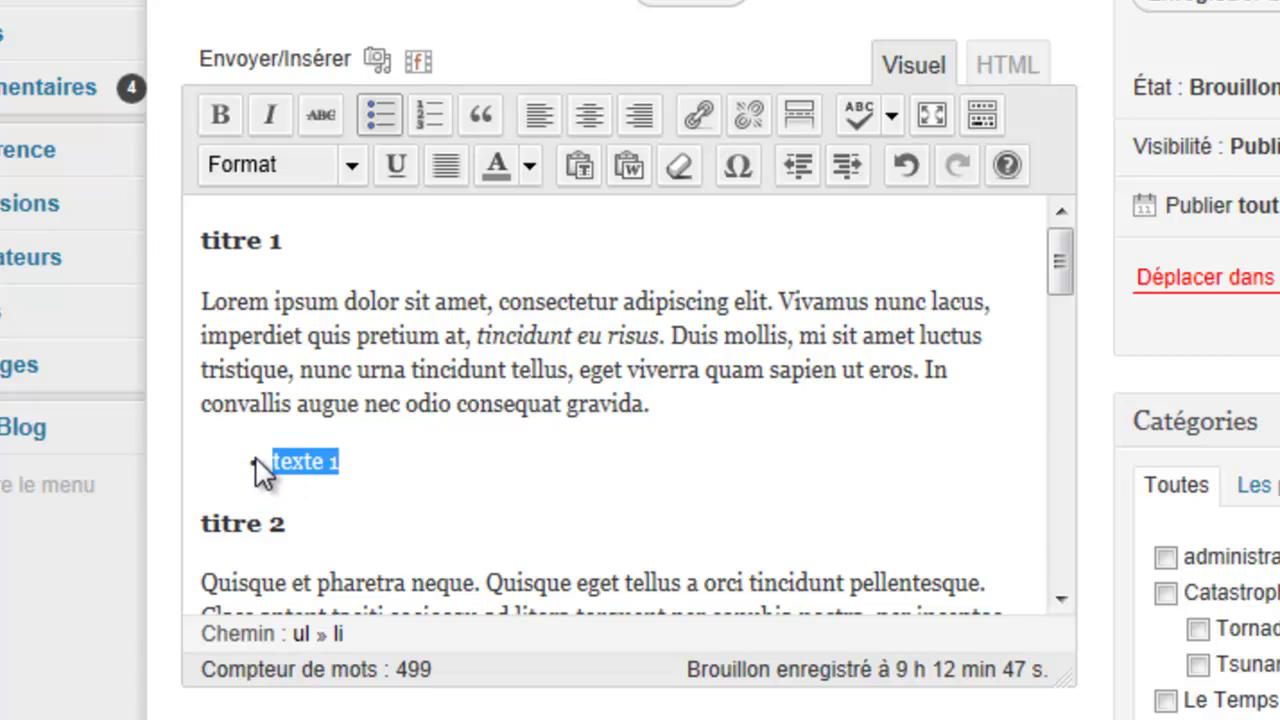
{"action": "left_click", "coordinate": [406, 474]}
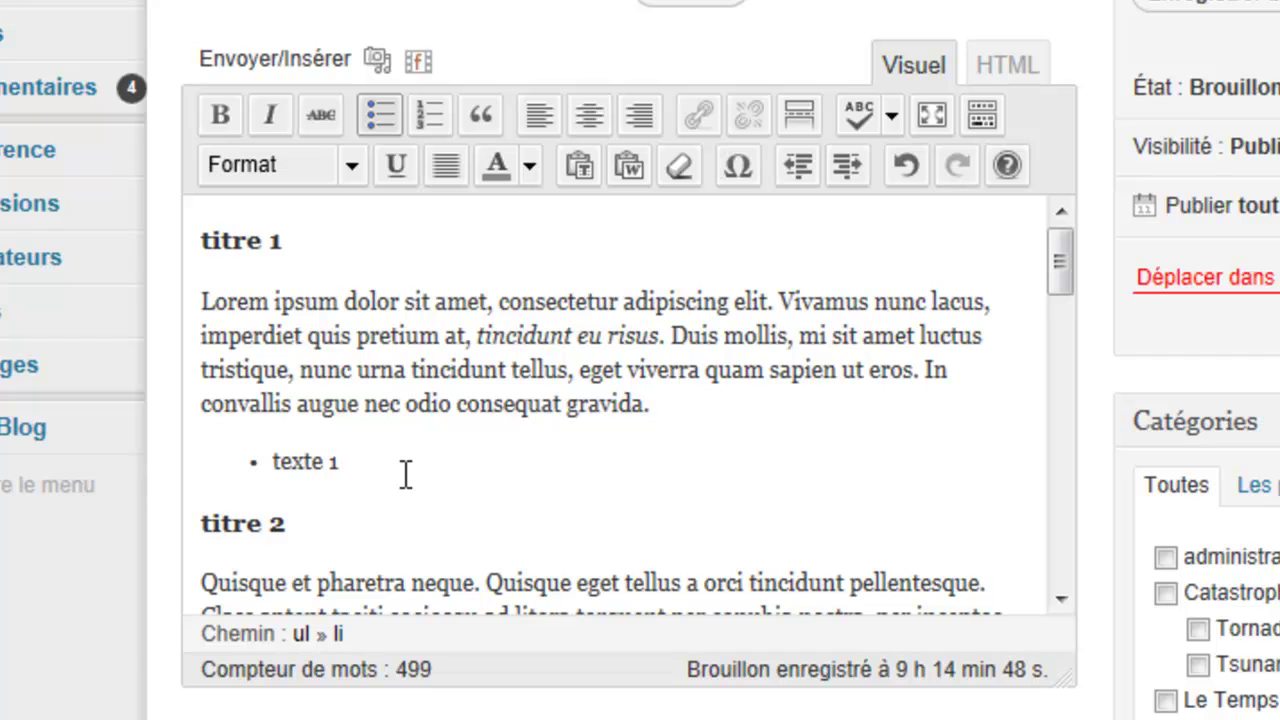
{"action": "key", "text": "ctrl+a"}
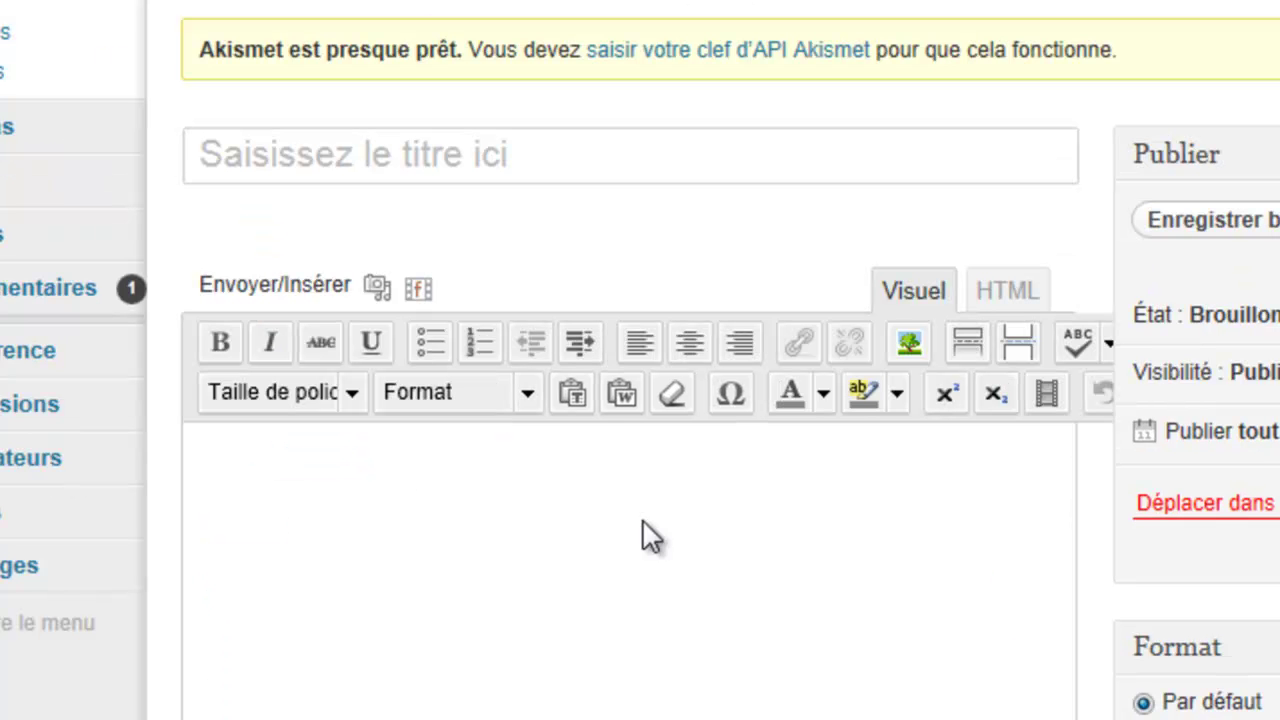
Step: Paste the copied article content into the empty new post
{"action": "left_click", "coordinate": [651, 537]}
{"action": "key", "text": "ctrl+v"}
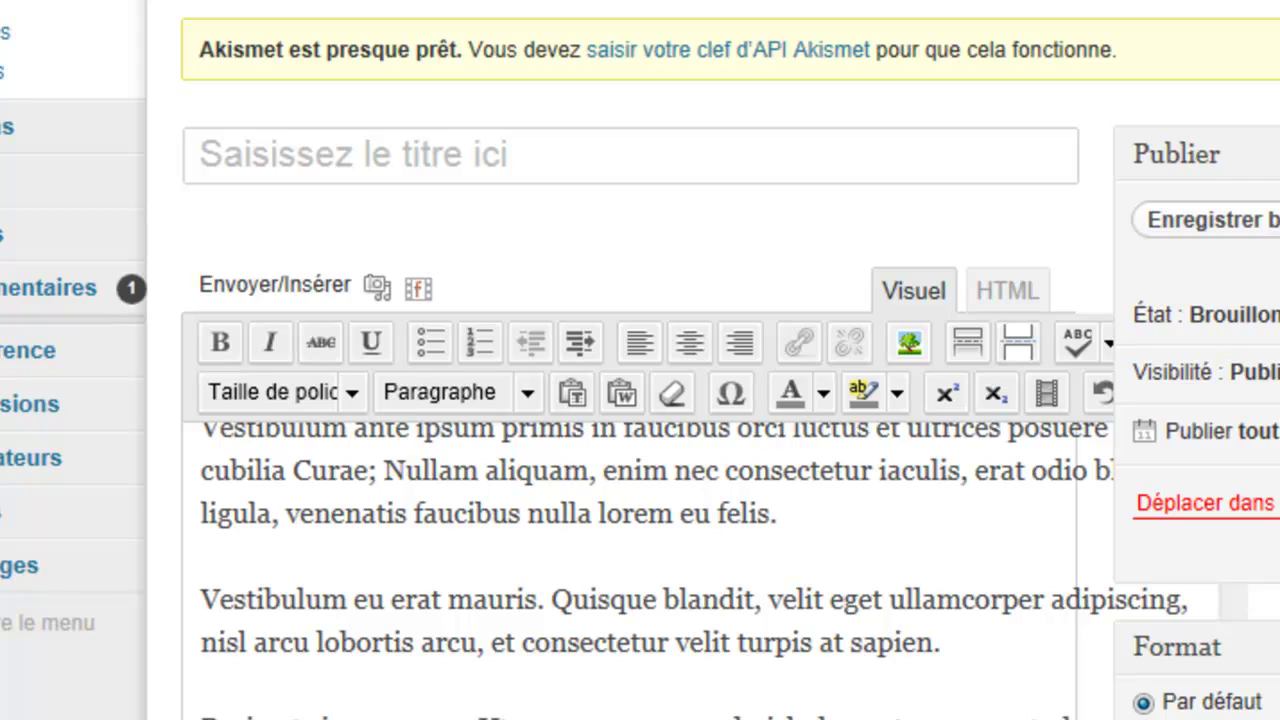
{"action": "scroll", "coordinate": [700, 450], "scroll_direction": "down", "scroll_amount": 5}
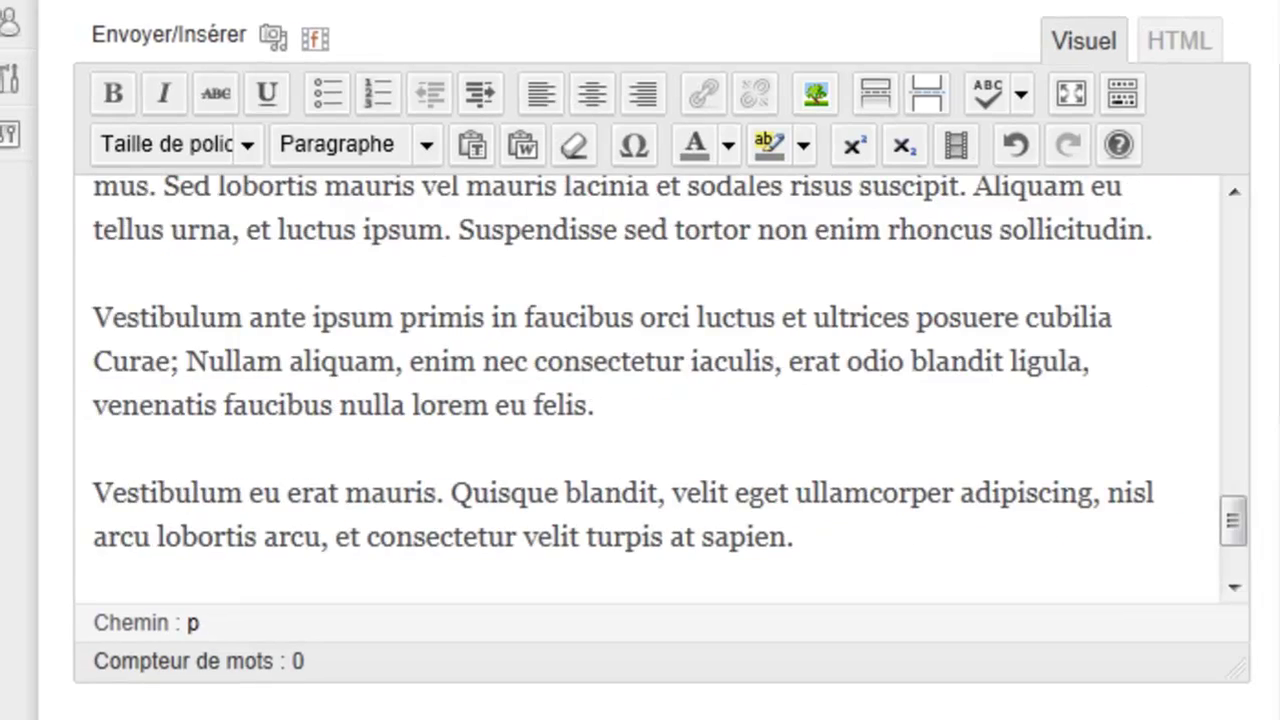
{"action": "left_click_drag", "start_coordinate": [1263, 540], "coordinate": [1260, 243]}
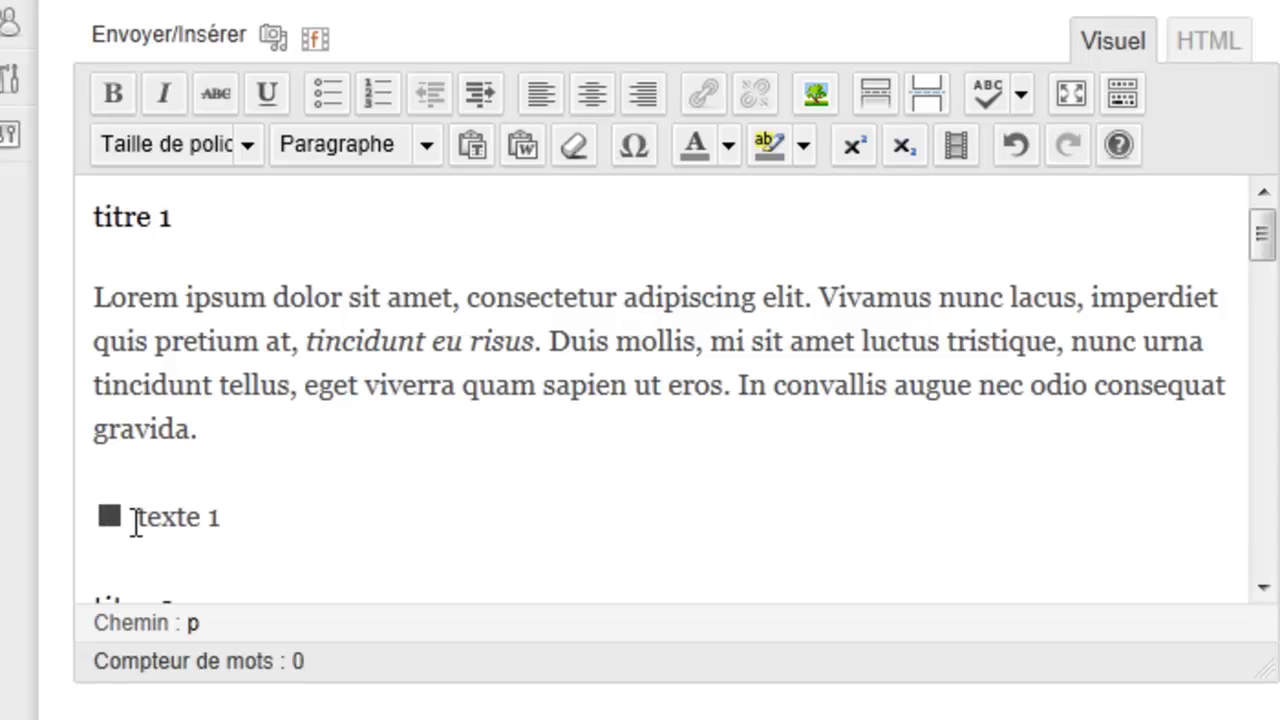
Step: Add bullets 'texte 2' and 'texte 3' below 'texte 1'
{"action": "left_click", "coordinate": [226, 516]}
{"action": "key", "text": "Return"}
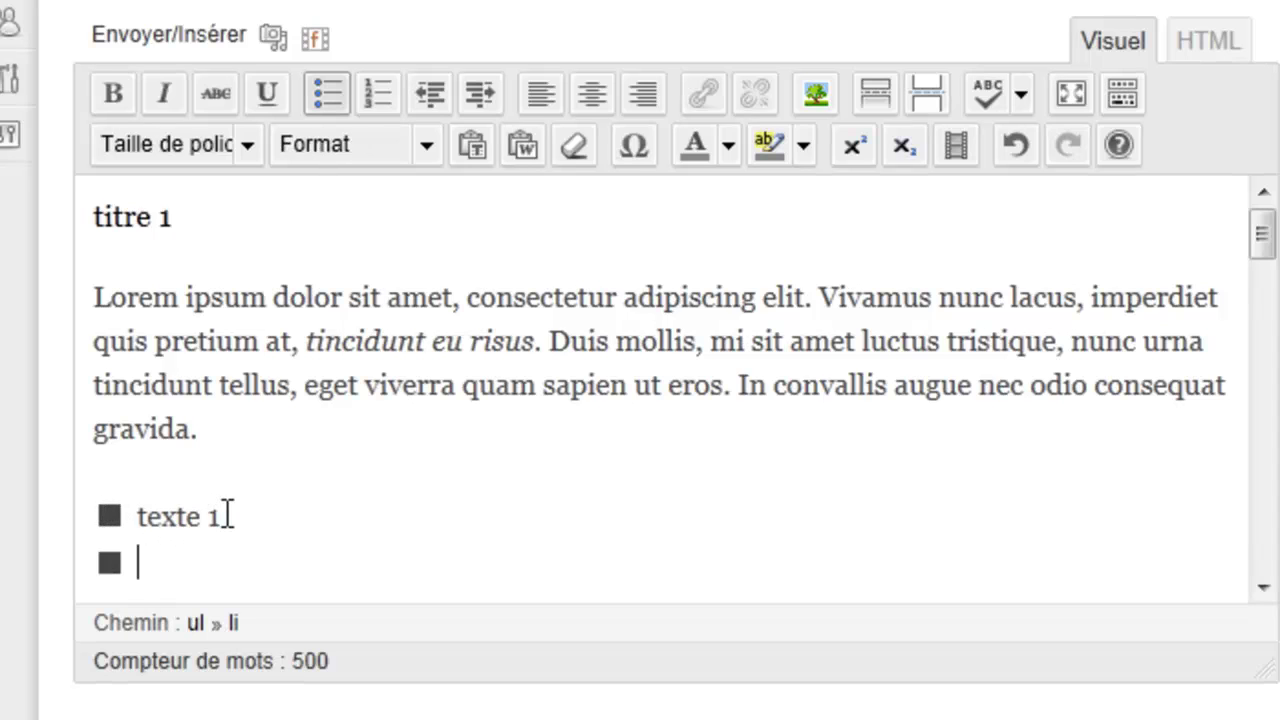
{"action": "type", "text": "texte "}
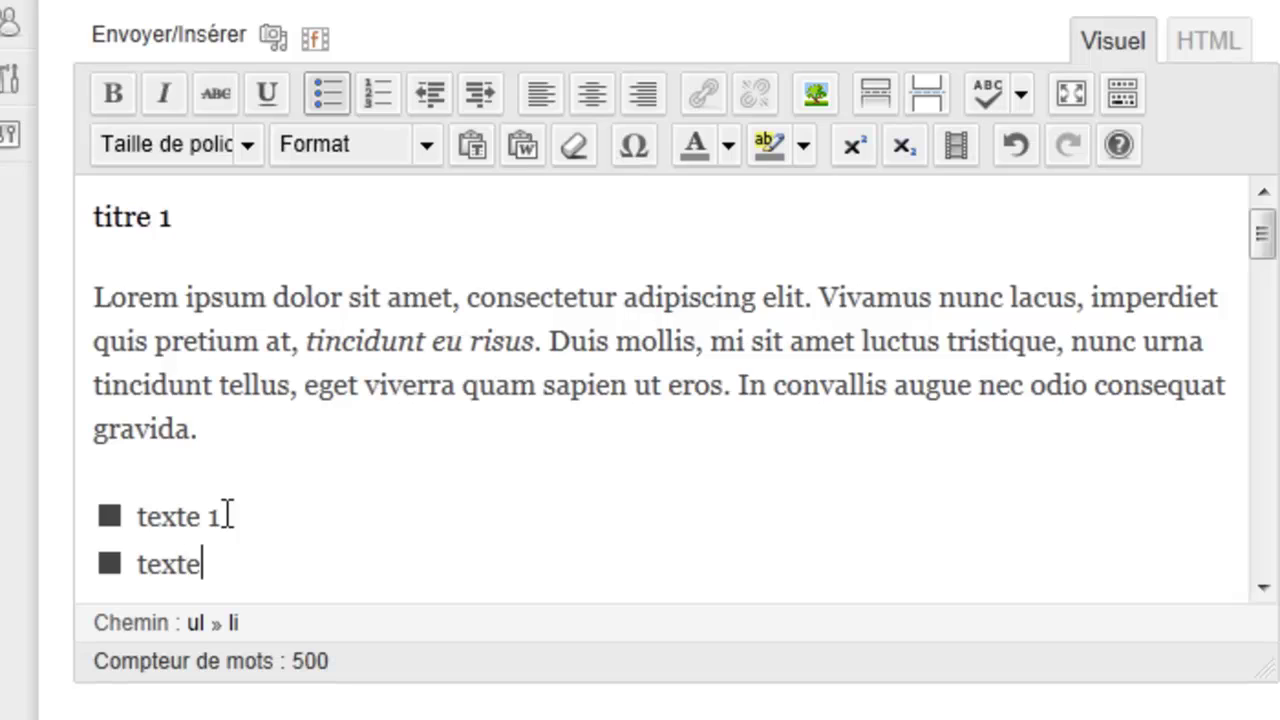
{"action": "type", "text": "2"}
{"action": "key", "text": "Return"}
{"action": "type", "text": "tex"}
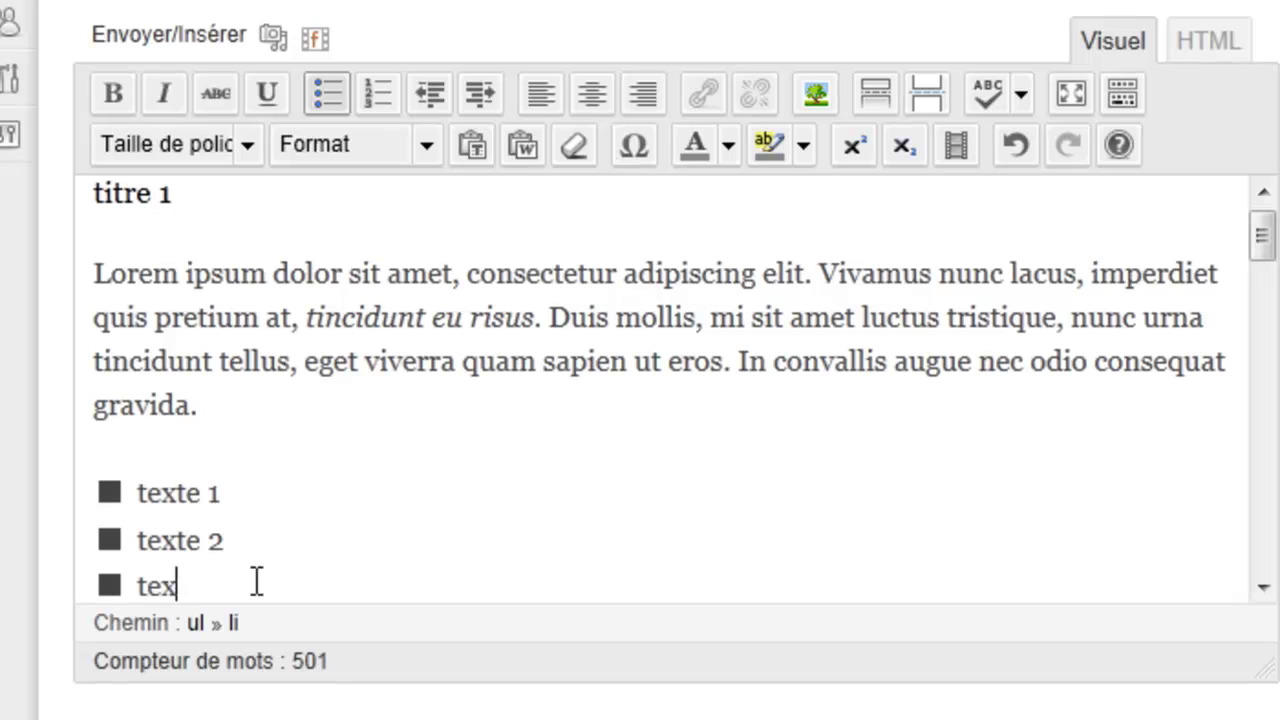
{"action": "type", "text": "te 2"}
{"action": "key", "text": "BackSpace"}
{"action": "type", "text": "3"}
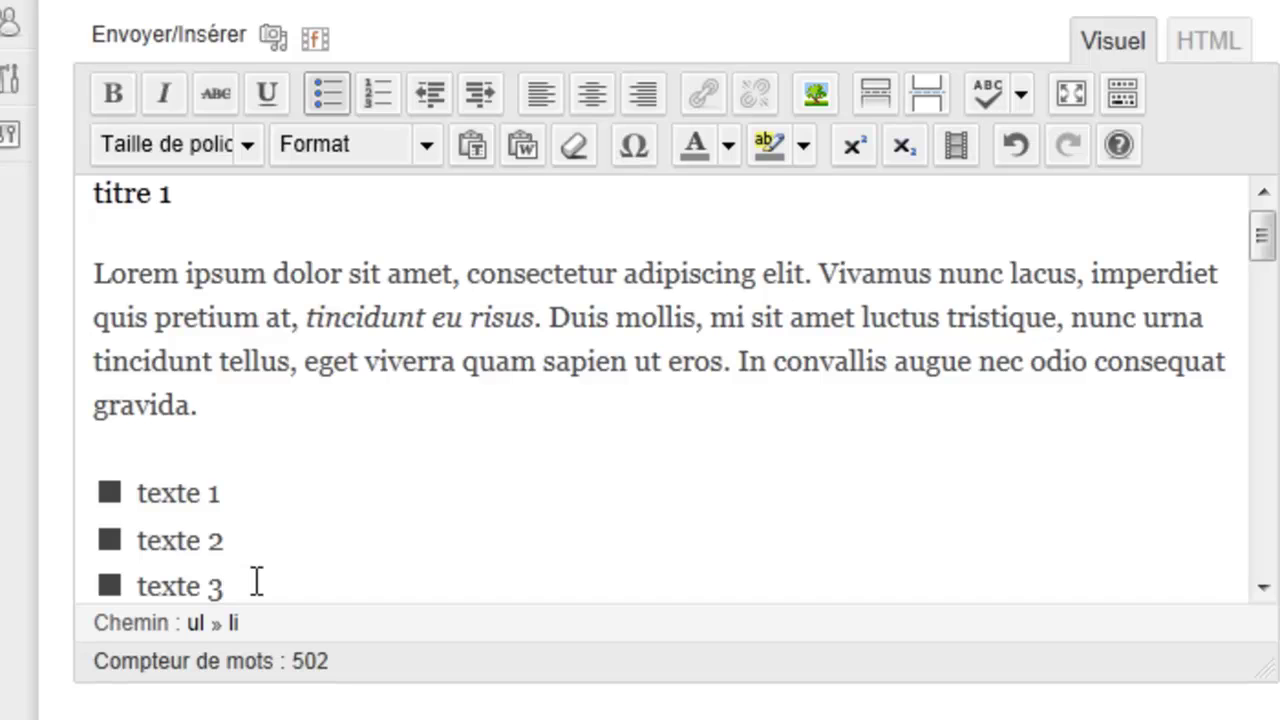
{"action": "left_click", "coordinate": [251, 492]}
Step: Add 'sous texte 1' after 'texte 1' and indent it as a nested item
{"action": "key", "text": "Return"}
{"action": "type", "text": "sous texte 1"}
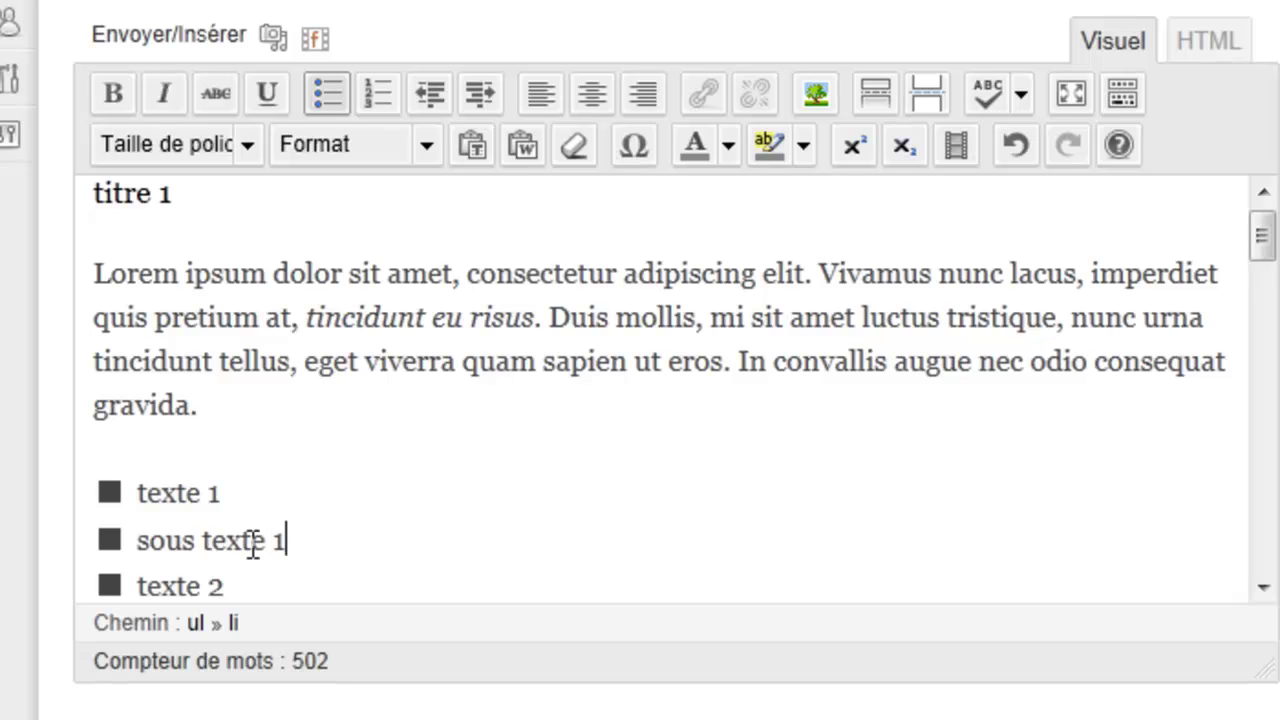
{"action": "key", "text": "shift+Left"}
{"action": "key", "text": "shift+Left"}
{"action": "key", "text": "shift+Left"}
{"action": "key", "text": "shift+Left"}
{"action": "key", "text": "shift+Left"}
{"action": "key", "text": "shift+Left"}
{"action": "key", "text": "shift+Left"}
{"action": "key", "text": "shift+Left"}
{"action": "key", "text": "shift+Left"}
{"action": "key", "text": "shift+Left"}
{"action": "key", "text": "shift+Left"}
{"action": "key", "text": "shift+Left"}
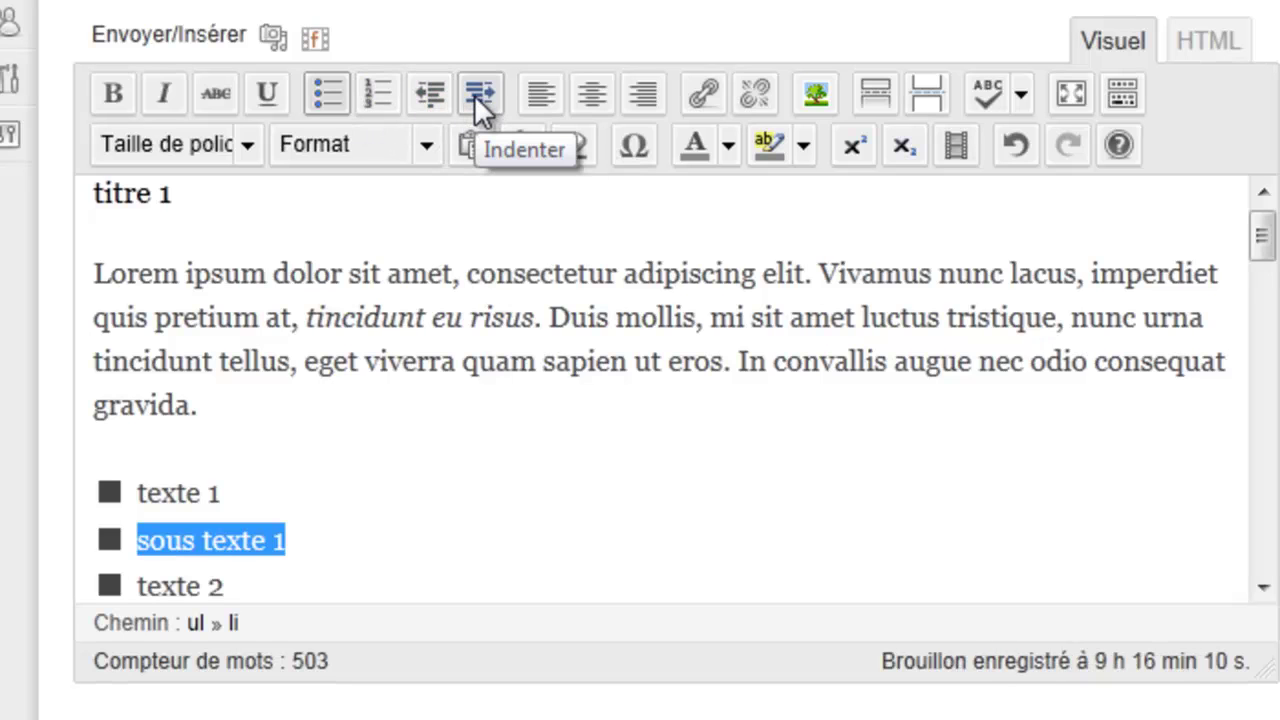
{"action": "left_click", "coordinate": [474, 94]}
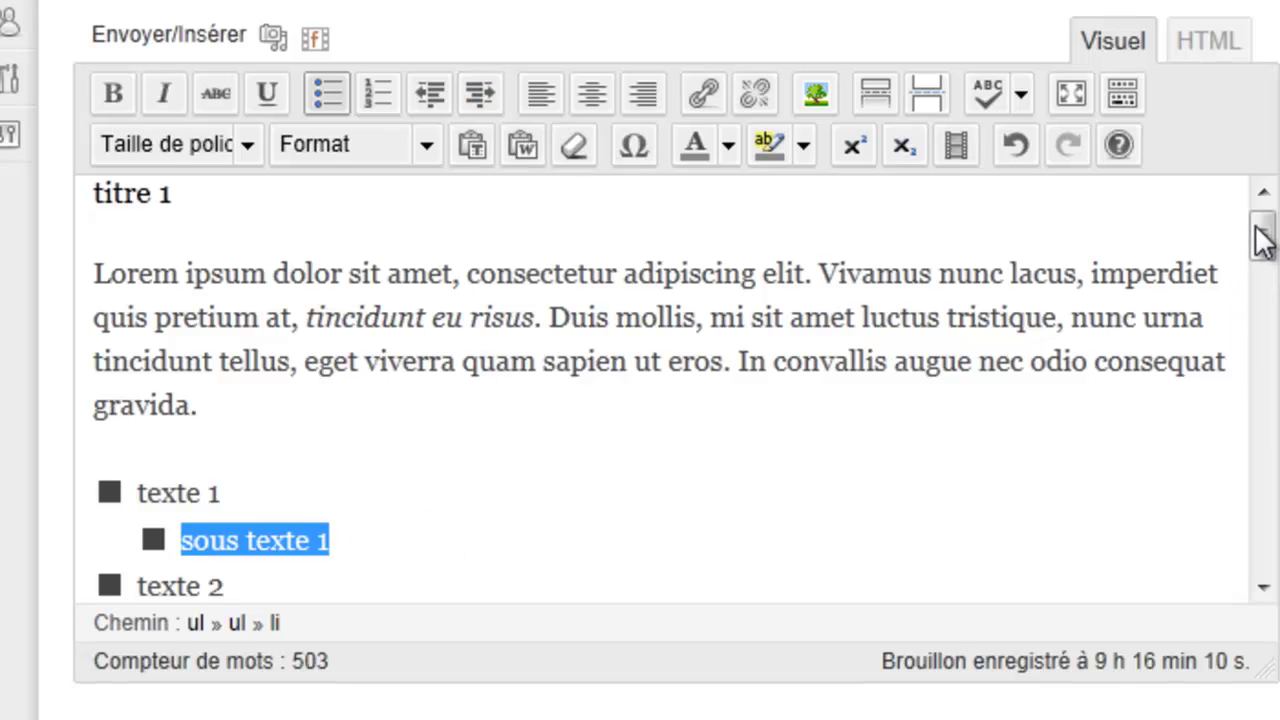
{"action": "left_click_drag", "start_coordinate": [1260, 236], "coordinate": [1258, 255]}
Step: Convert the four-item bullet list into a numbered list
{"action": "left_click_drag", "start_coordinate": [230, 505], "coordinate": [105, 365]}
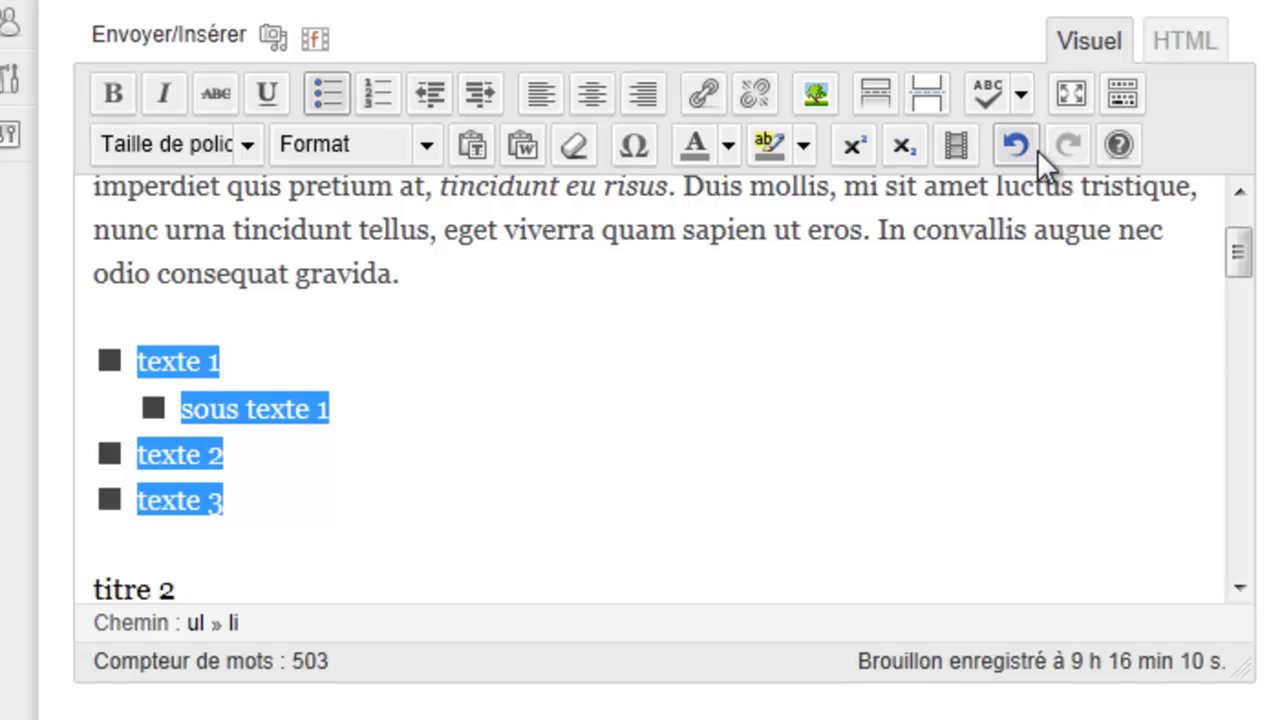
{"action": "left_click", "coordinate": [251, 506]}
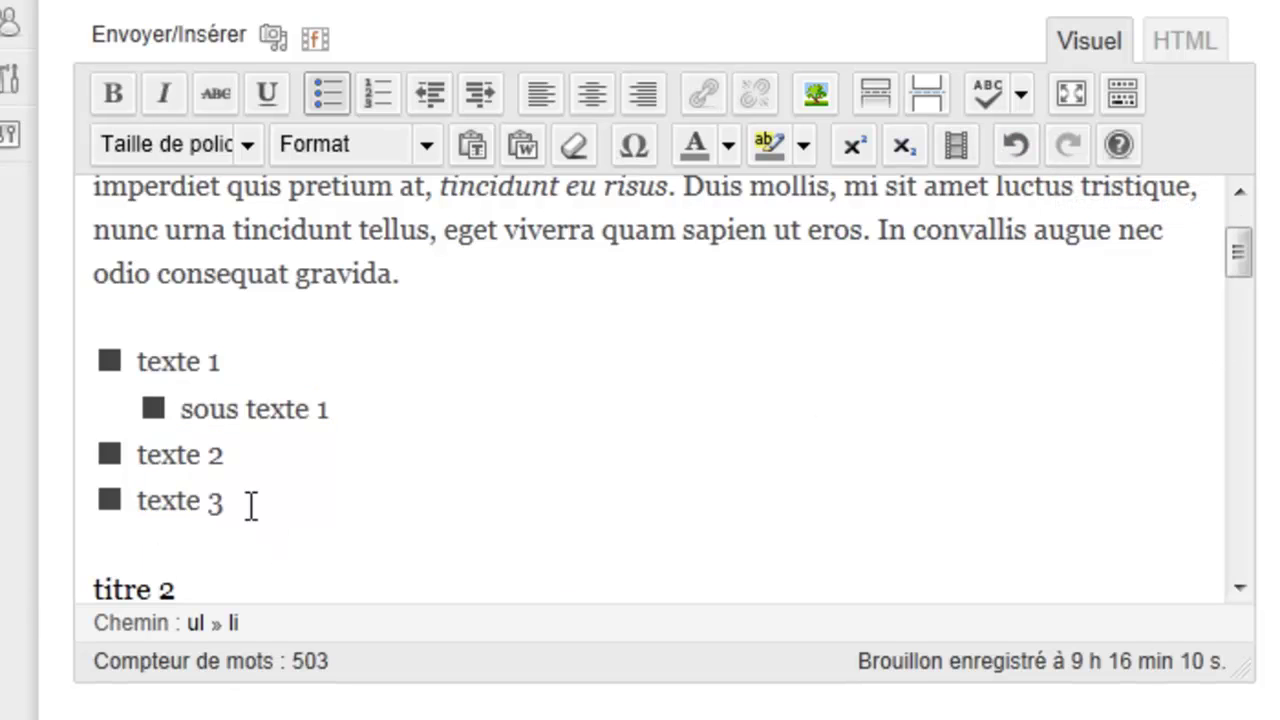
{"action": "left_click_drag", "start_coordinate": [251, 506], "coordinate": [149, 375]}
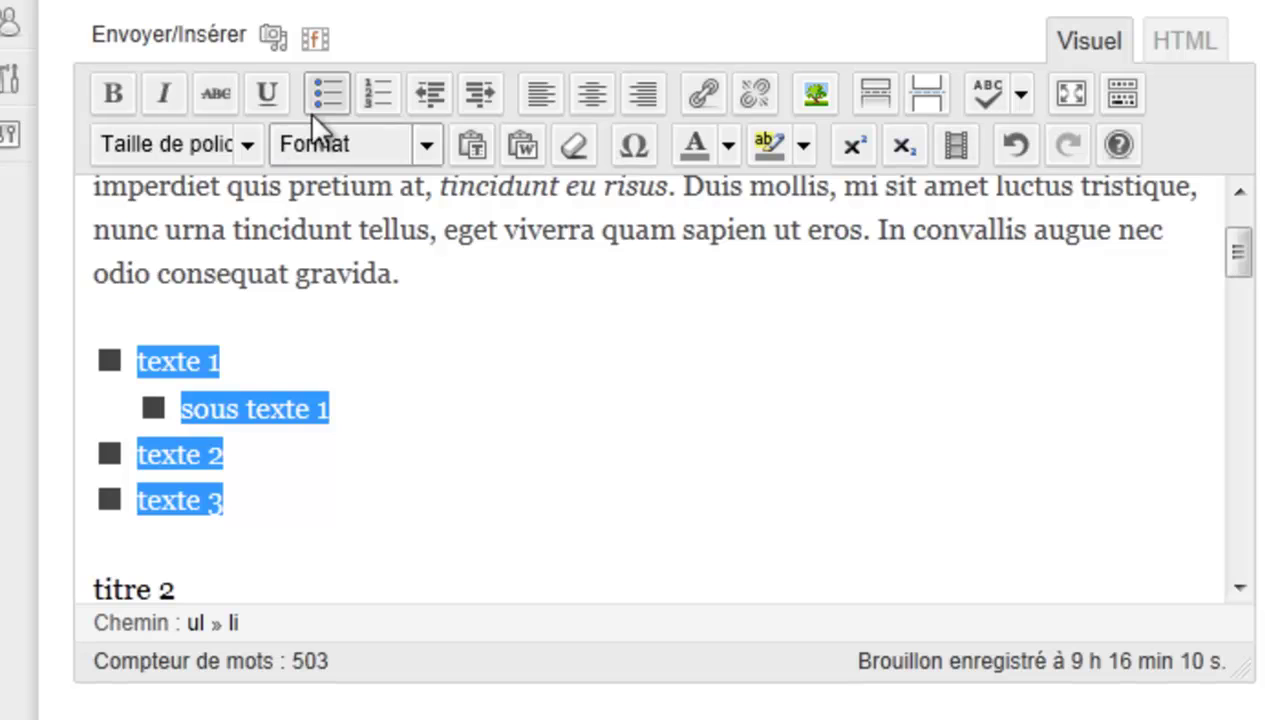
{"action": "left_click", "coordinate": [386, 88]}
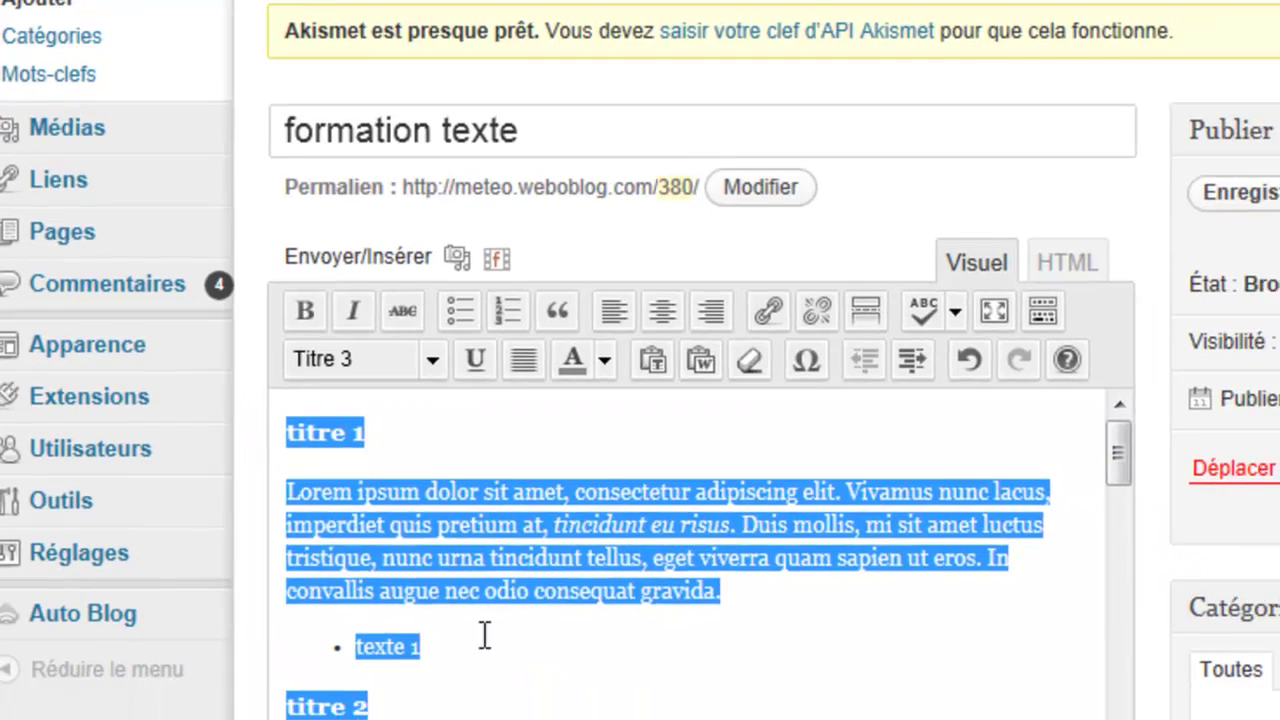
Step: Add bullets 'texte 2' and 'texte 3' below 'texte 1'
{"action": "left_click", "coordinate": [472, 676]}
{"action": "key", "text": "Return"}
{"action": "type", "text": "texte 2"}
{"action": "key", "text": "Return"}
{"action": "type", "text": "texte"}
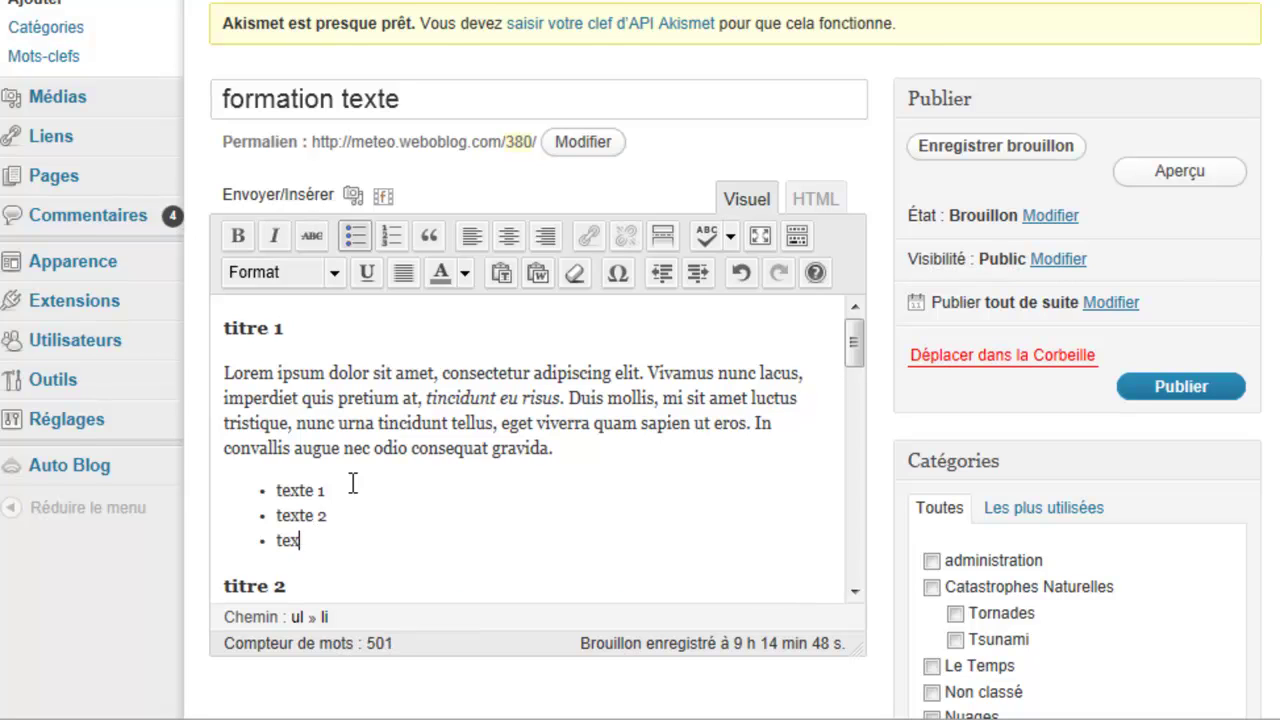
{"action": "type", "text": " 2"}
{"action": "key", "text": "BackSpace"}
{"action": "type", "text": "3"}
Step: Insert 'sous texte' after 'texte 1' and indent it as a sub-item
{"action": "left_click", "coordinate": [352, 484]}
{"action": "key", "text": "Return"}
{"action": "type", "text": "sous"}
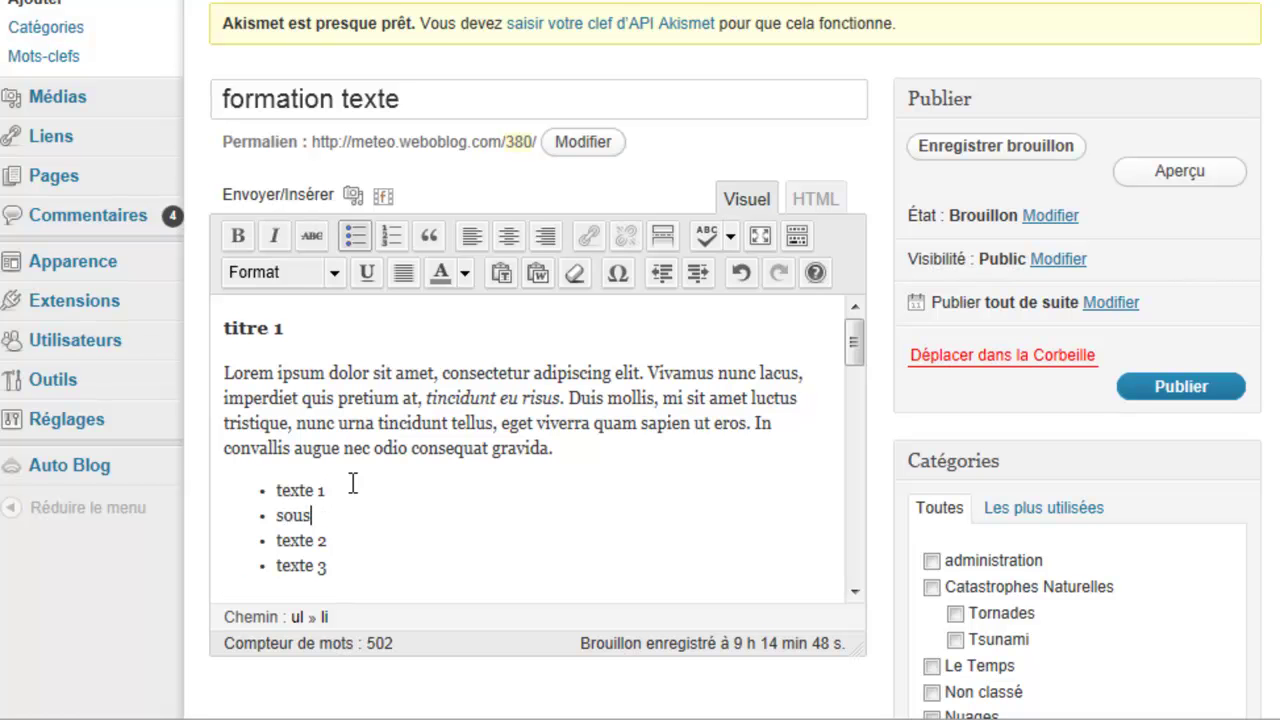
{"action": "type", "text": " texte"}
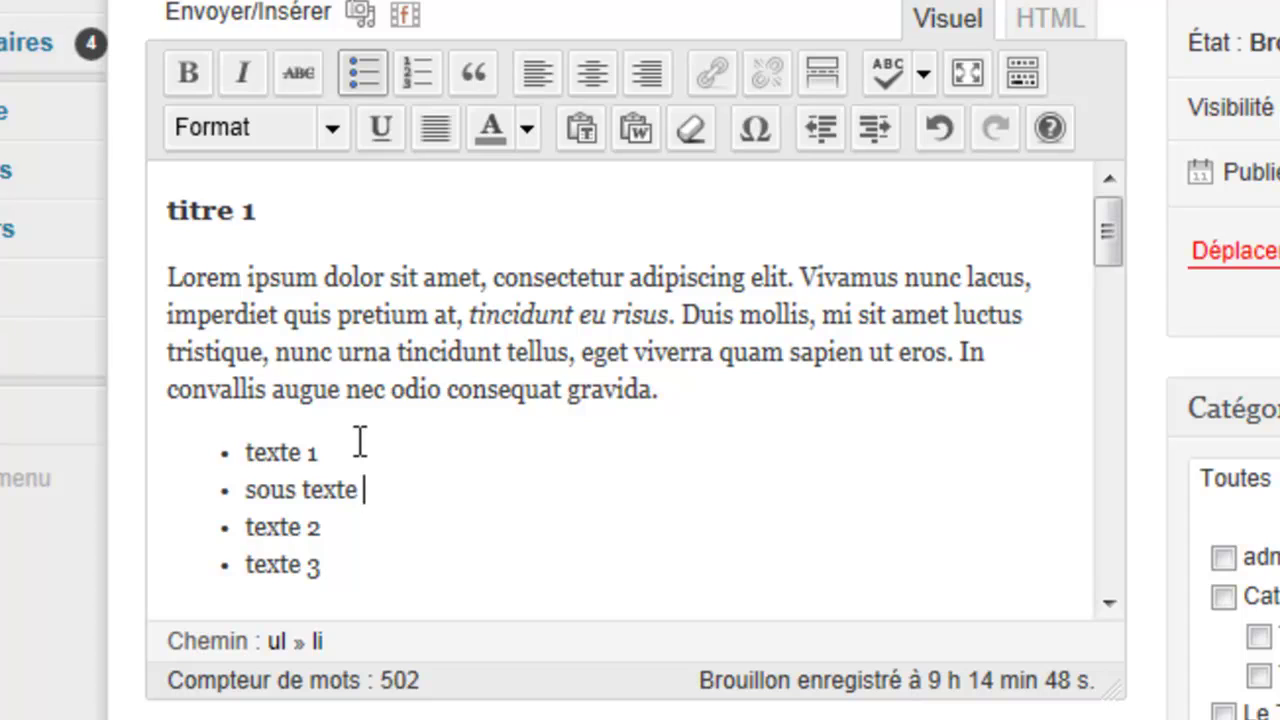
{"action": "left_click_drag", "start_coordinate": [385, 486], "coordinate": [246, 490]}
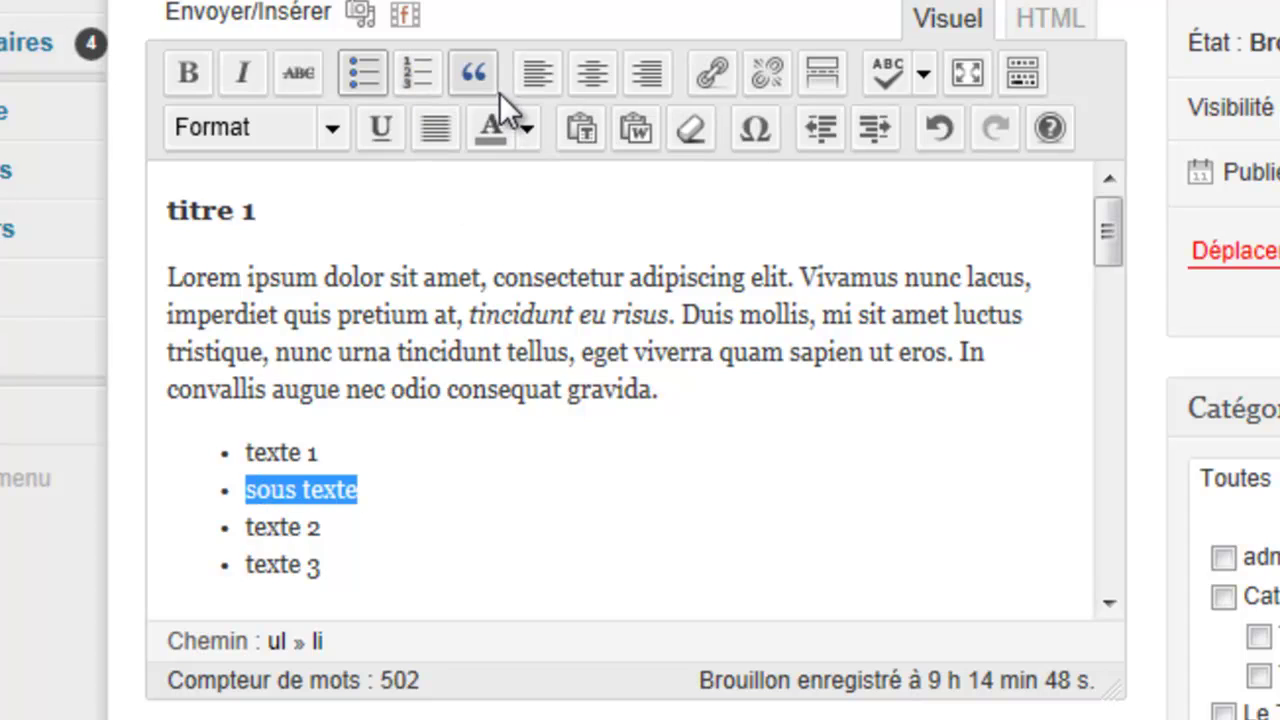
{"action": "left_click", "coordinate": [868, 131]}
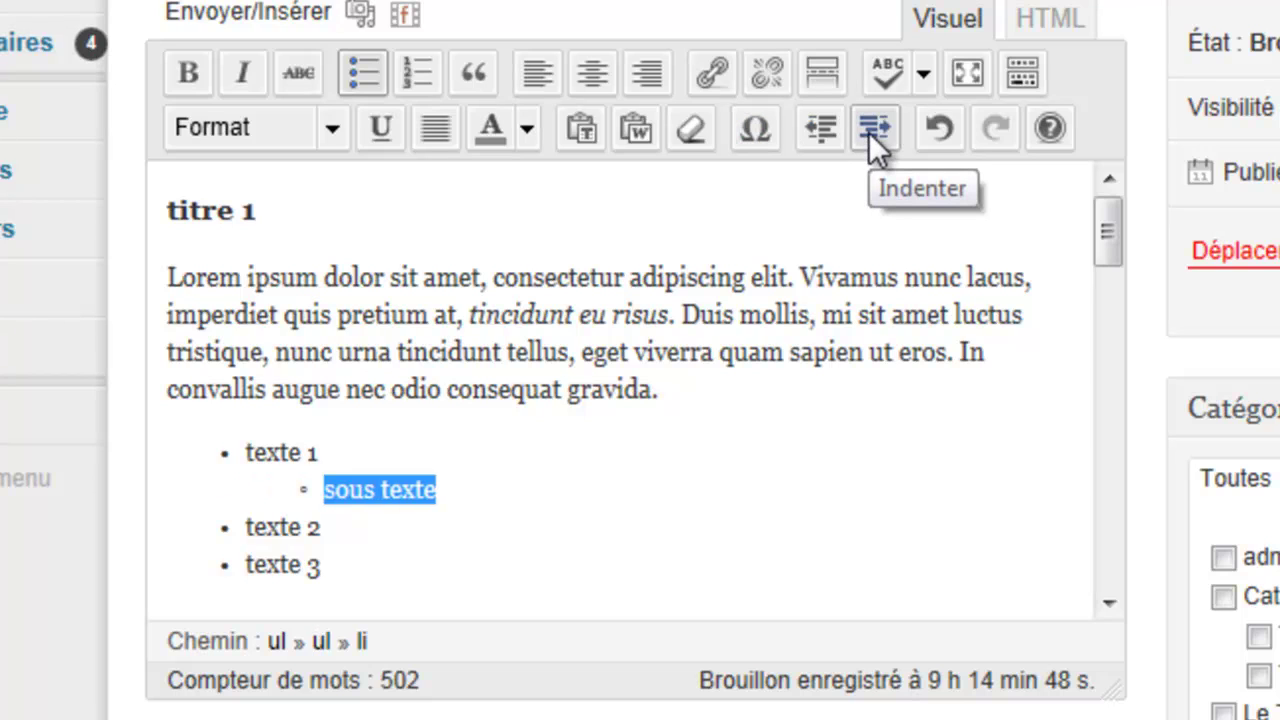
{"action": "left_click", "coordinate": [577, 503]}
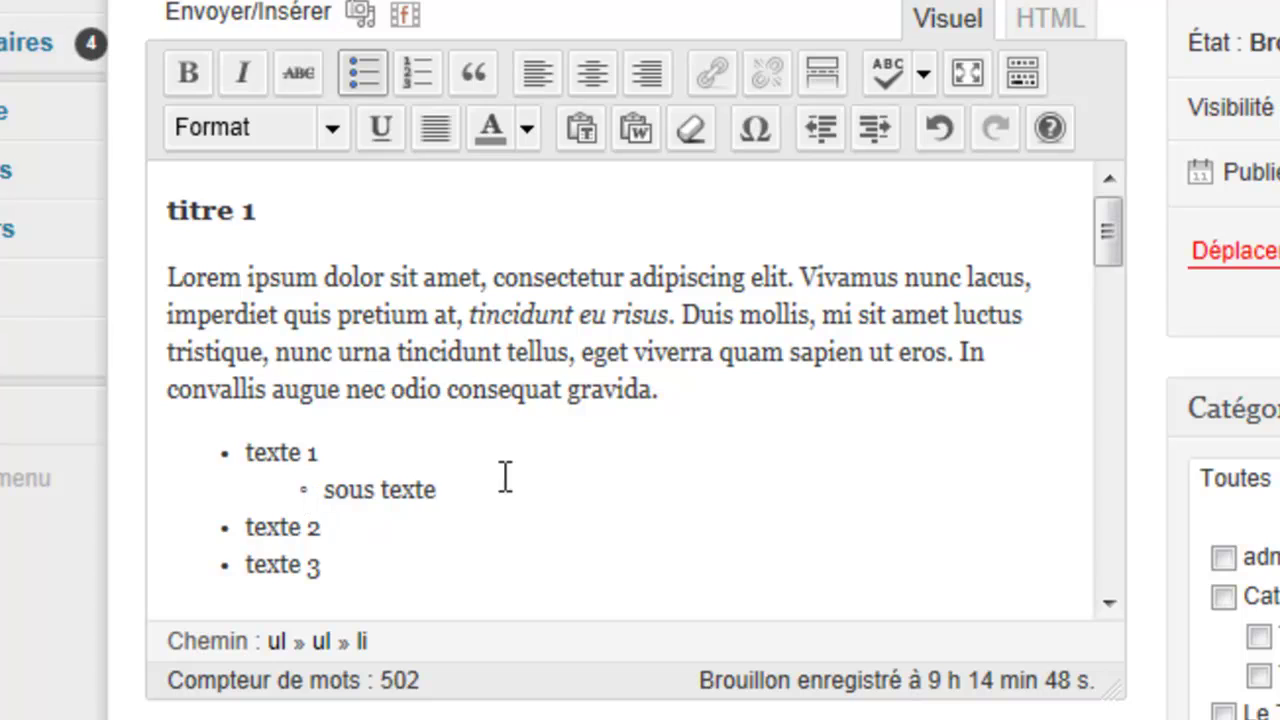
Step: Add nested items 'sous texte 2' and 'jhkj kj' below 'sous texte'
{"action": "left_click_drag", "start_coordinate": [366, 574], "coordinate": [303, 489]}
{"action": "left_click", "coordinate": [460, 480]}
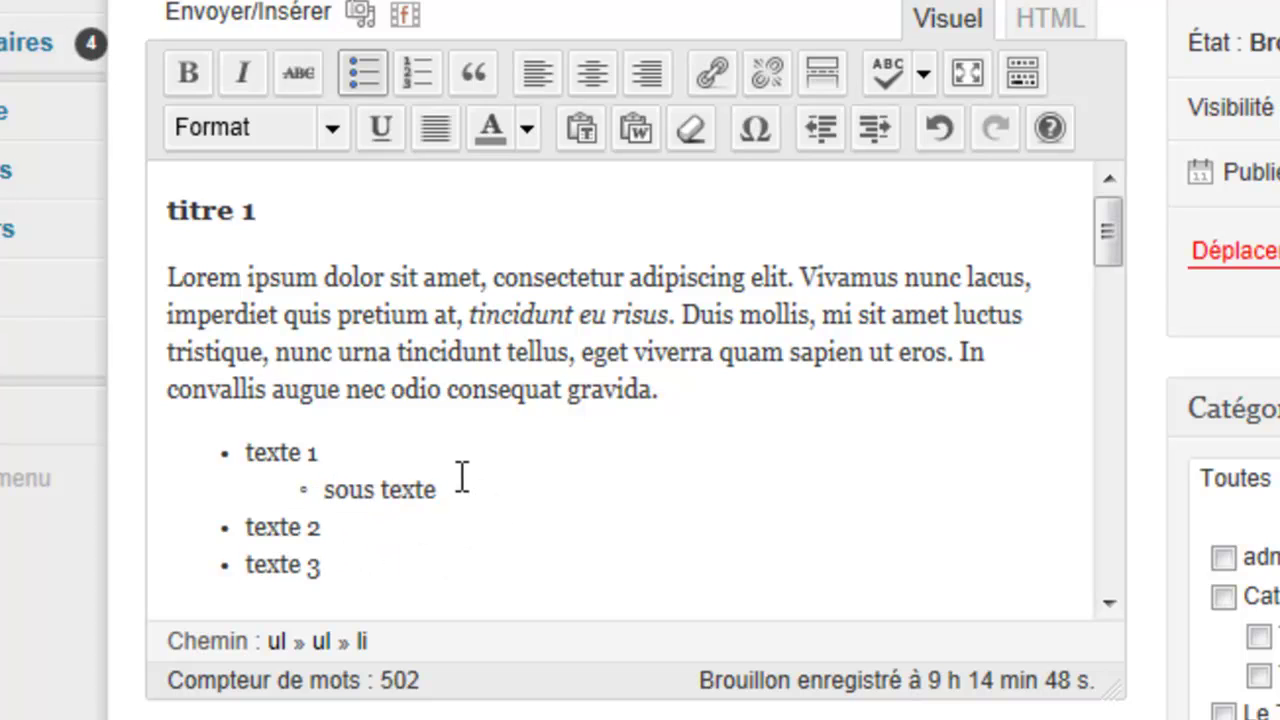
{"action": "key", "text": "Return"}
{"action": "type", "text": "sous texte"}
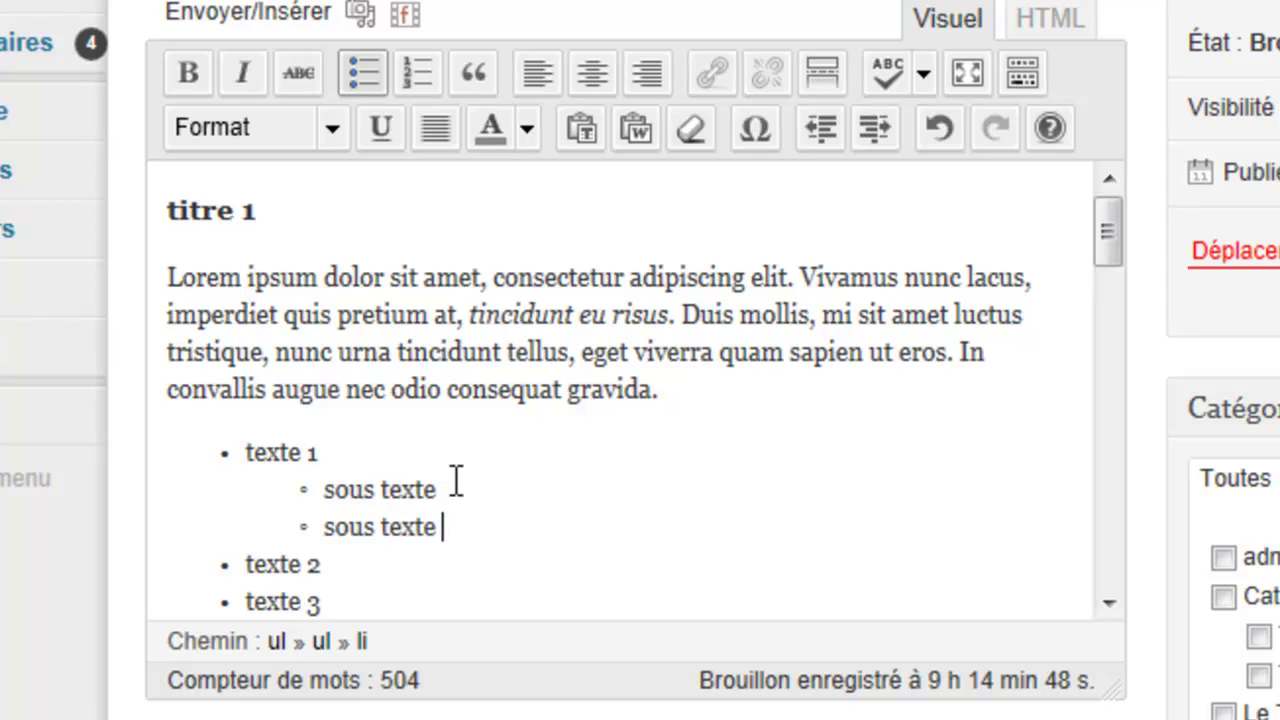
{"action": "type", "text": " 2"}
{"action": "key", "text": "Return"}
{"action": "type", "text": "jhkj kj"}
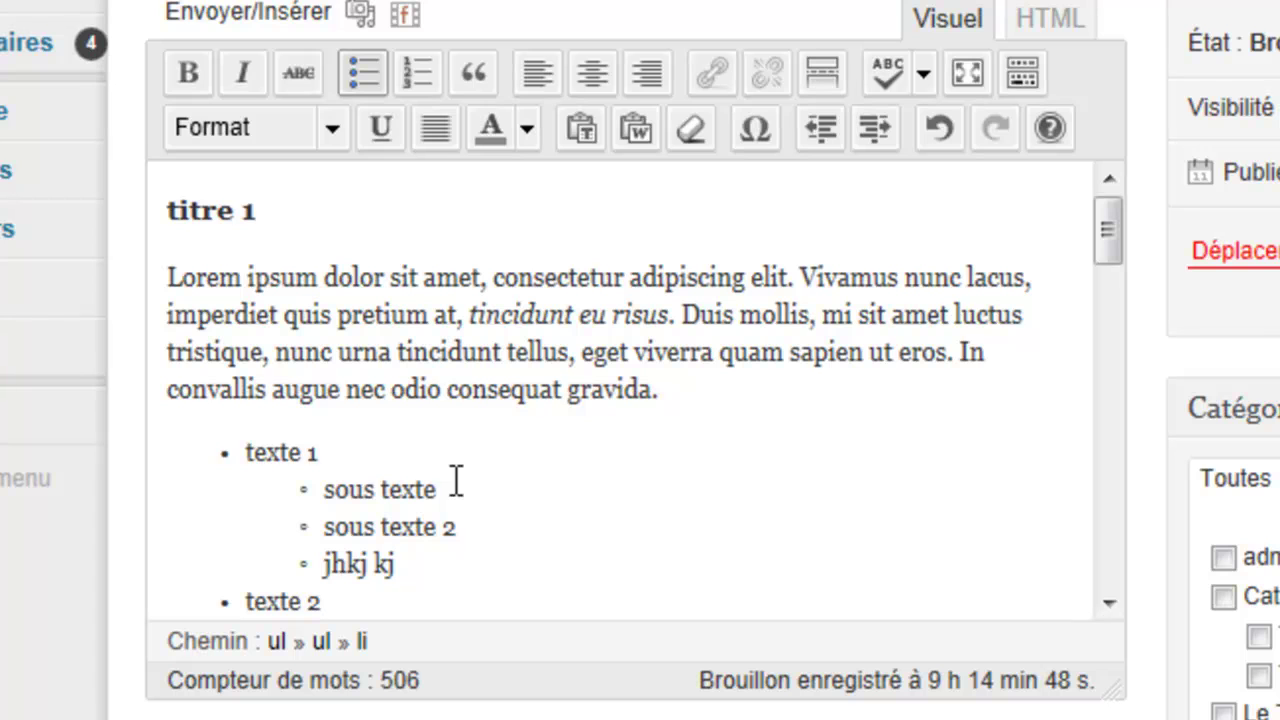
{"action": "left_click_drag", "start_coordinate": [1118, 232], "coordinate": [1108, 262]}
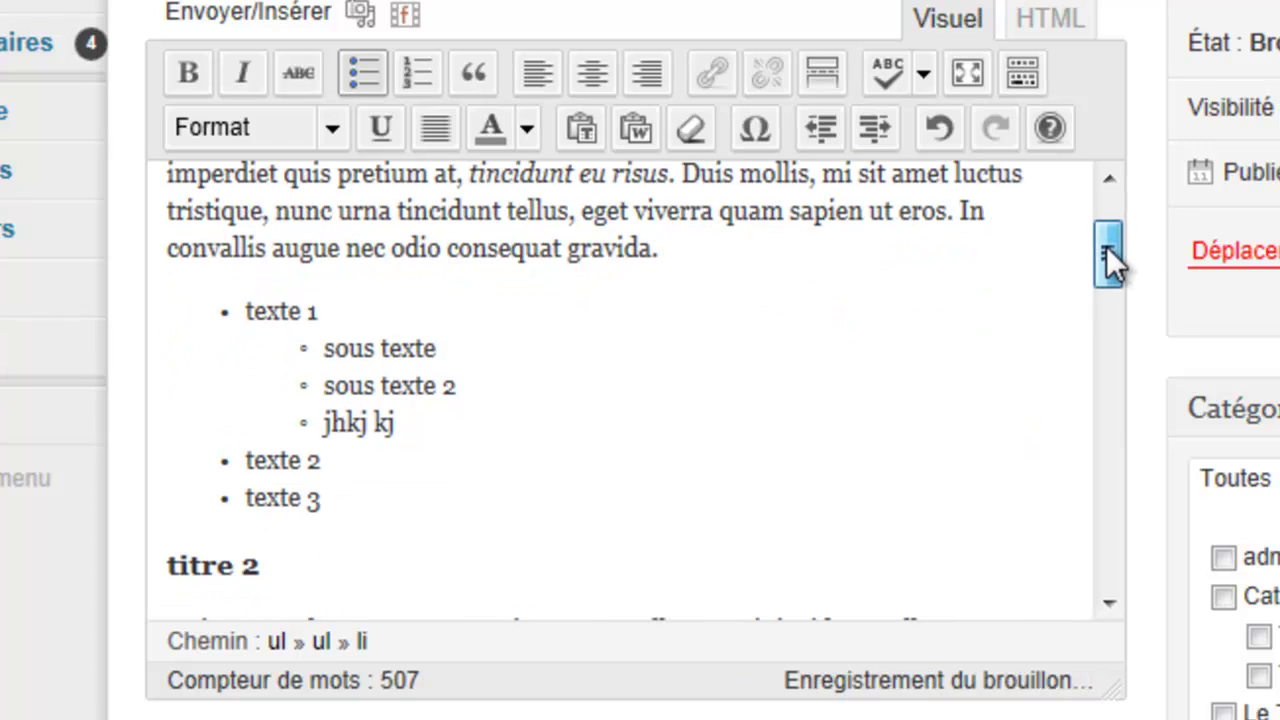
{"action": "left_click_drag", "start_coordinate": [343, 497], "coordinate": [250, 320]}
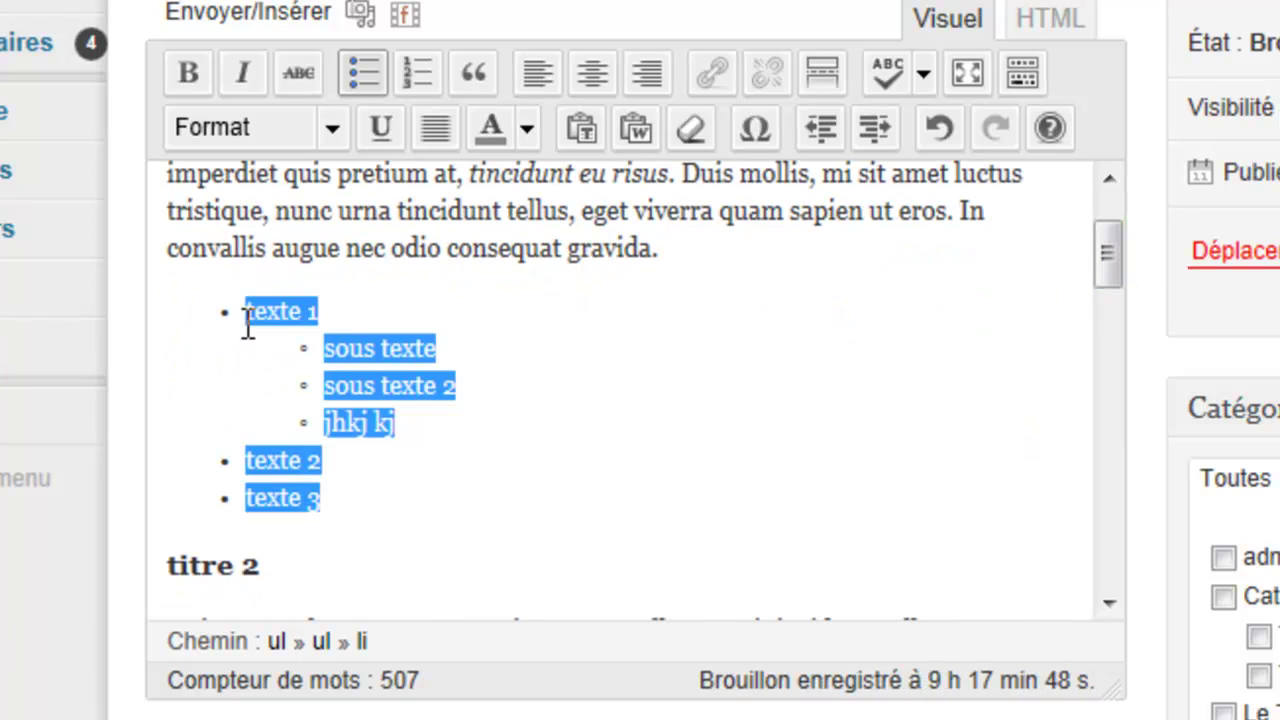
{"action": "left_click", "coordinate": [415, 78]}
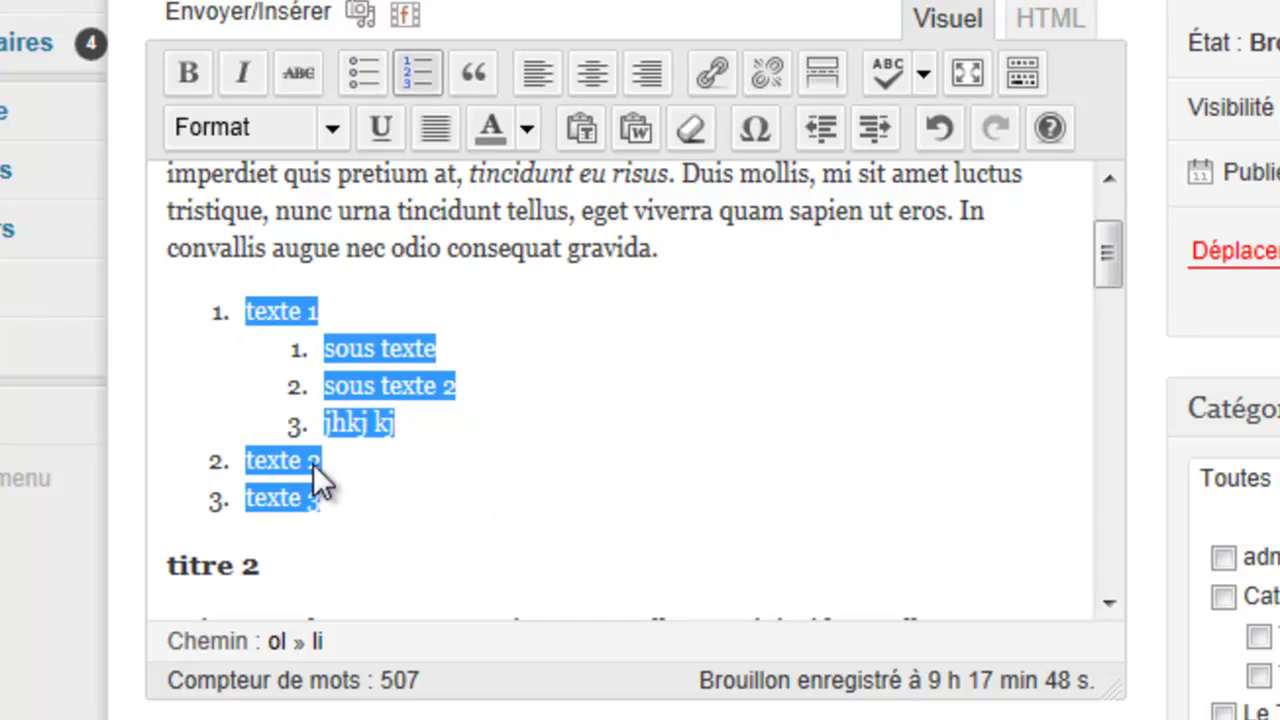
{"action": "left_click_drag", "start_coordinate": [1096, 257], "coordinate": [1092, 271]}
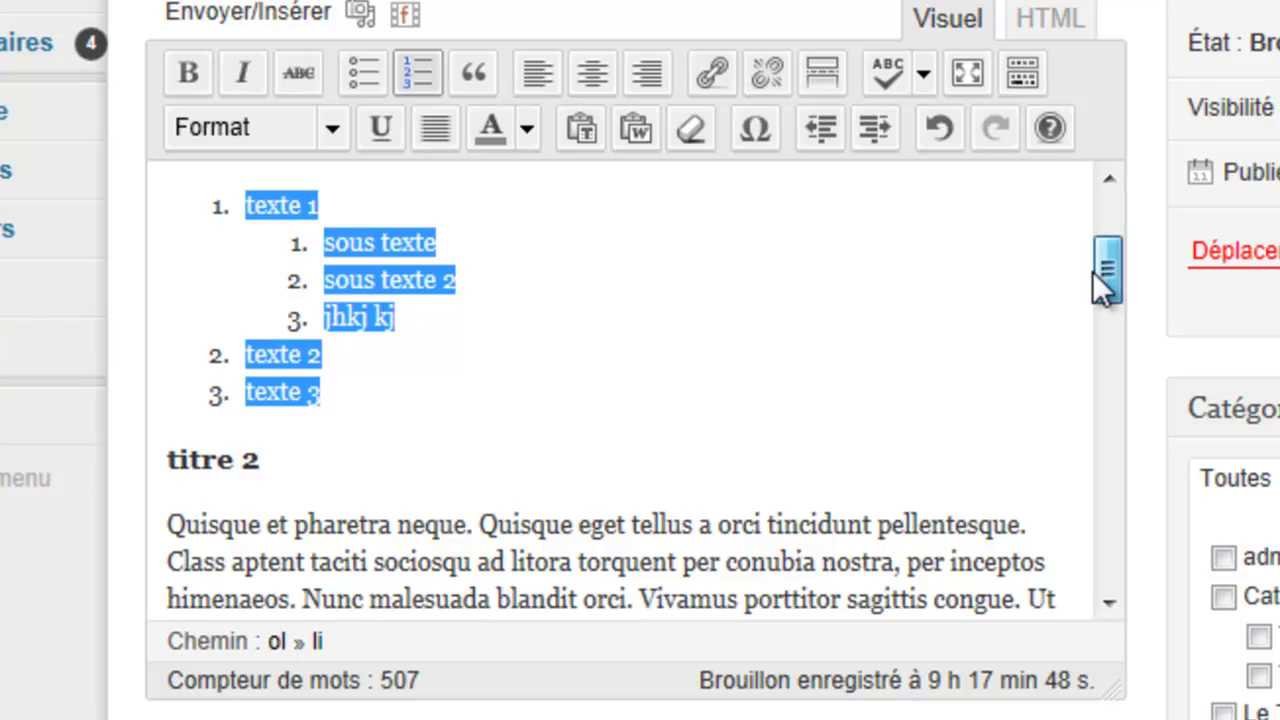
{"action": "left_click_drag", "start_coordinate": [1092, 271], "coordinate": [1088, 224]}
Step: Try left, right and centre alignment on the titre 1 Lorem ipsum paragraph, then justify it
{"action": "left_click_drag", "start_coordinate": [659, 395], "coordinate": [131, 277]}
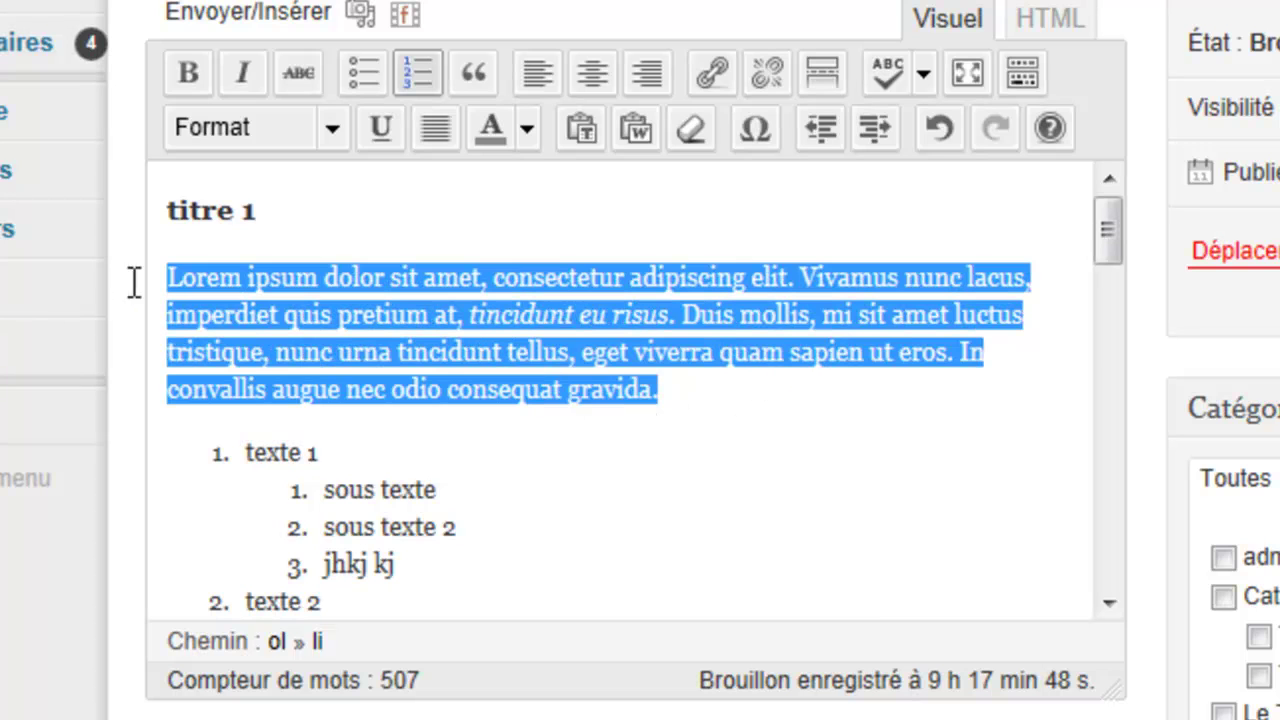
{"action": "left_click", "coordinate": [541, 65]}
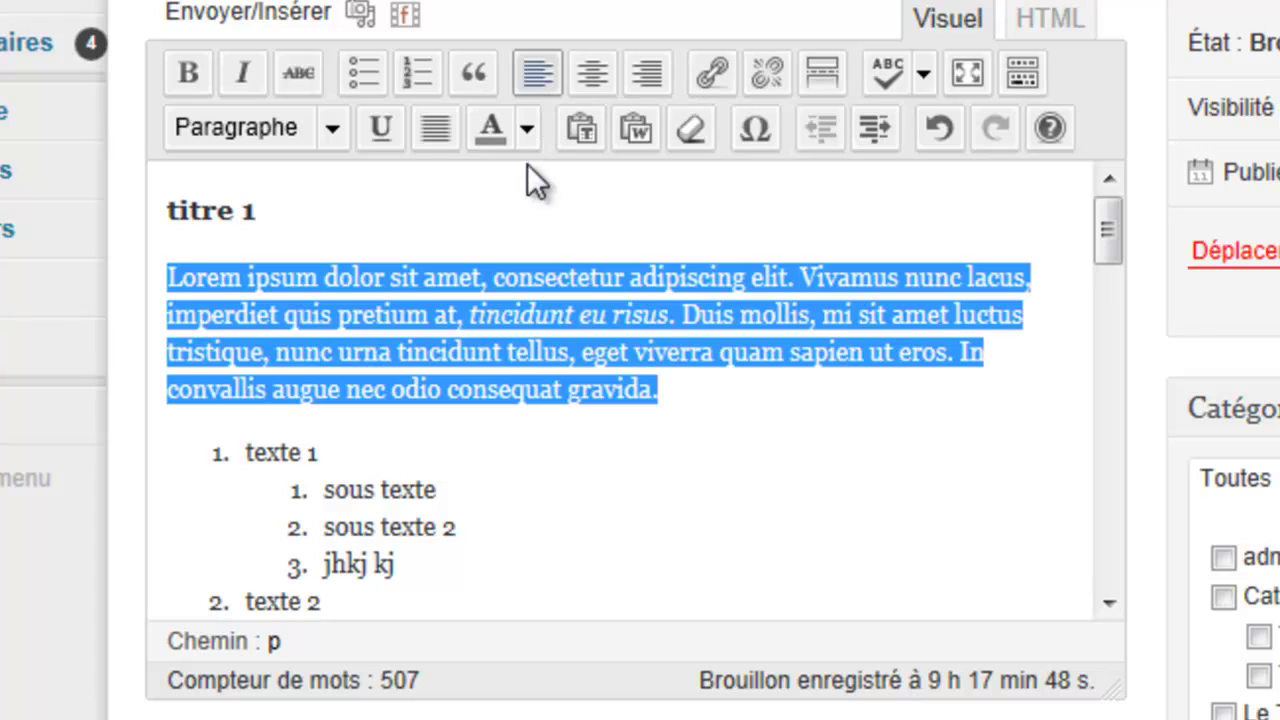
{"action": "left_click", "coordinate": [636, 72]}
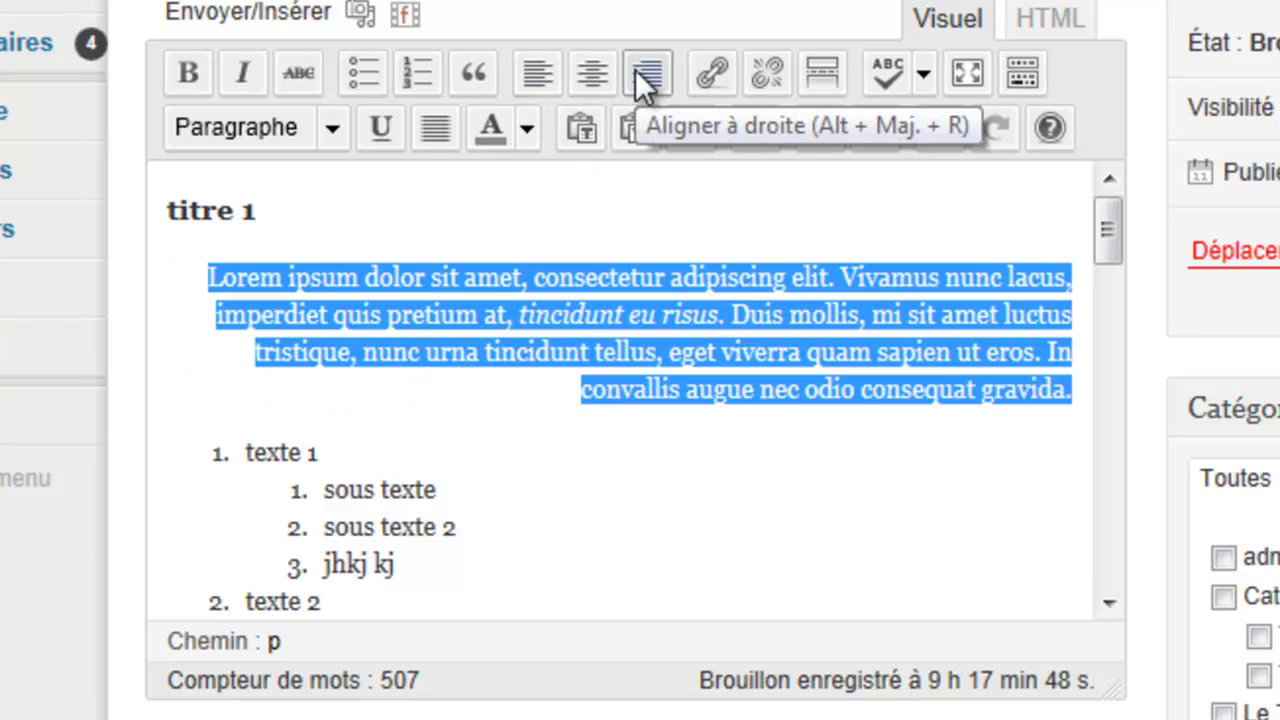
{"action": "left_click", "coordinate": [598, 72]}
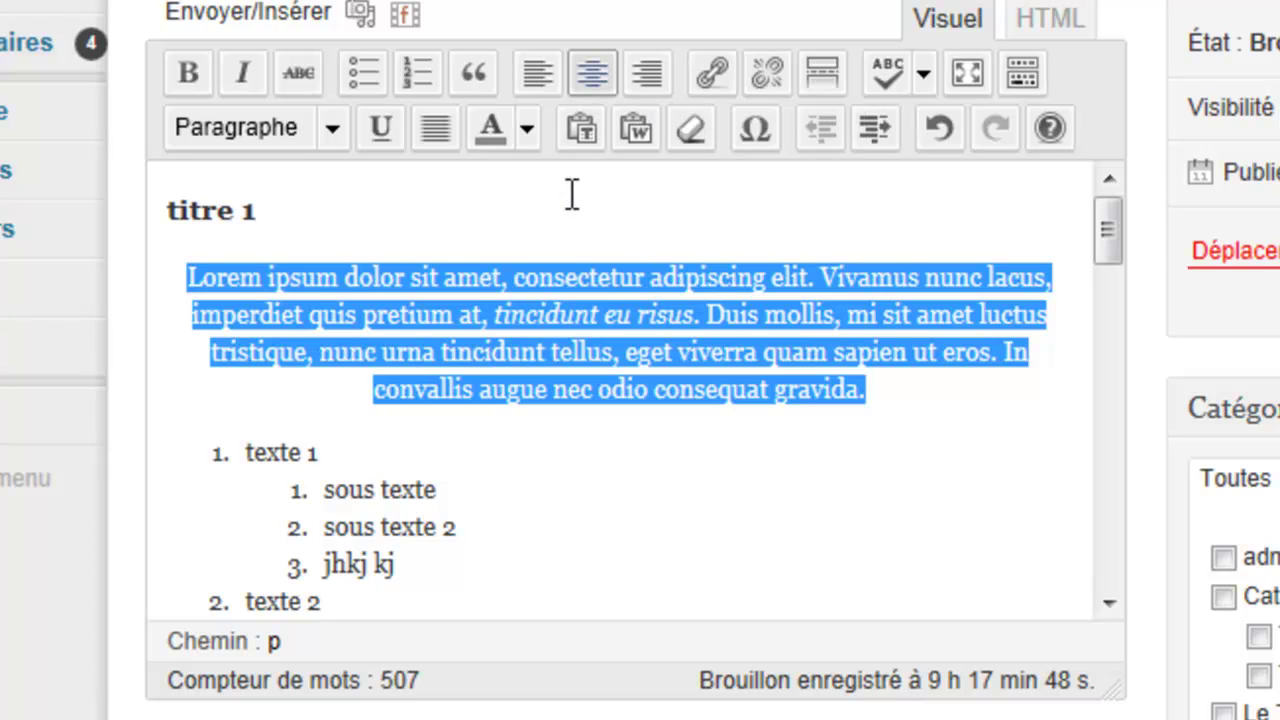
{"action": "left_click", "coordinate": [437, 128]}
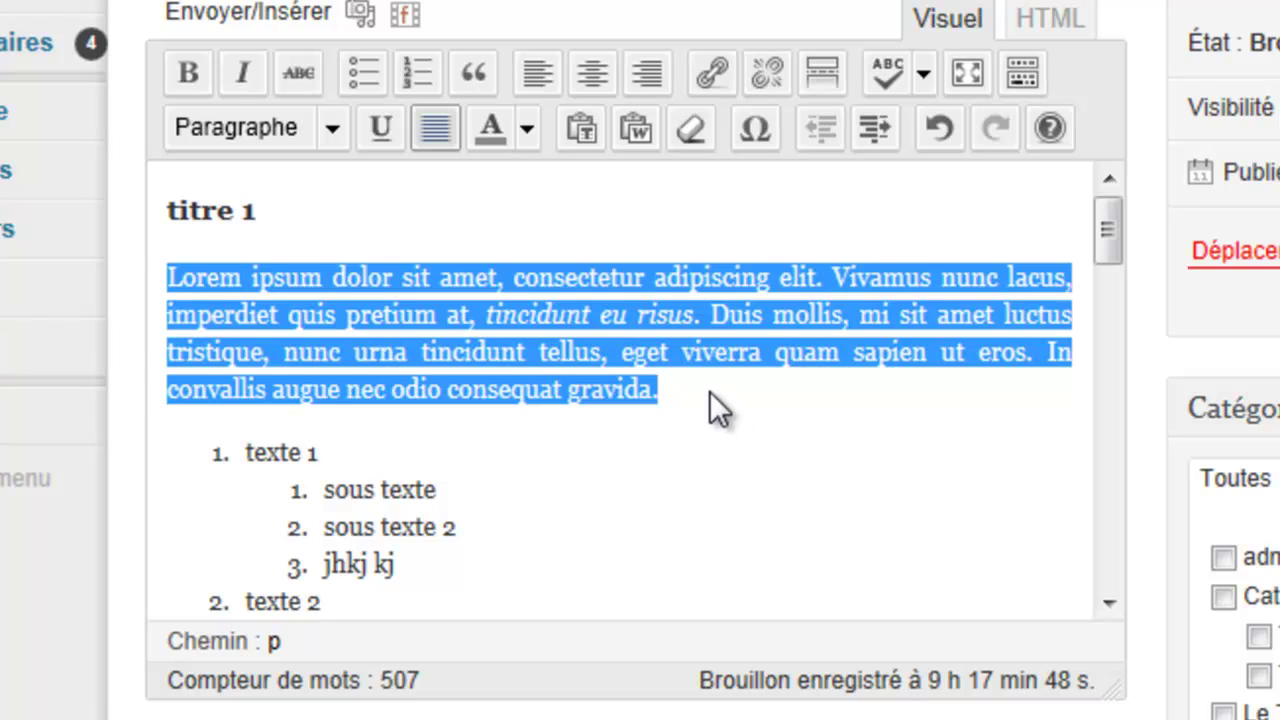
Step: Justify the Quisque paragraph under titre 2
{"action": "left_click", "coordinate": [709, 391]}
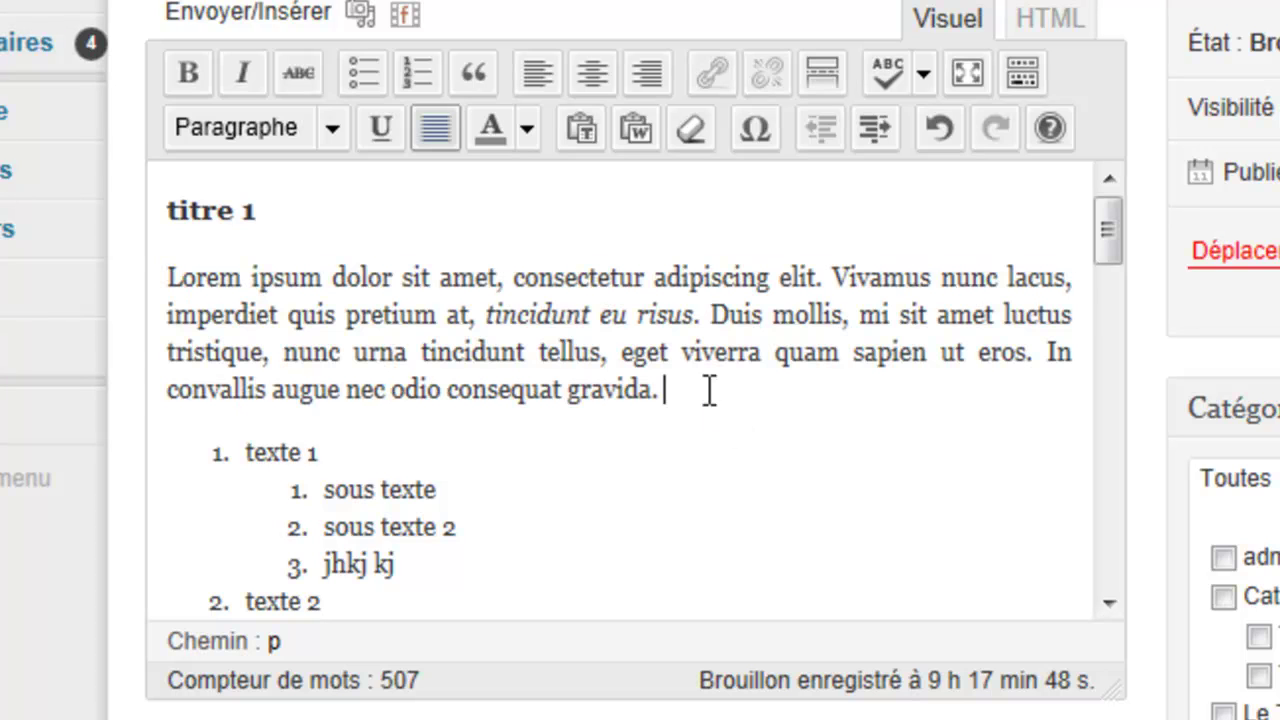
{"action": "scroll", "coordinate": [709, 391], "scroll_direction": "down", "scroll_amount": 3}
{"action": "scroll", "coordinate": [709, 391], "scroll_direction": "up", "scroll_amount": 2}
{"action": "scroll", "coordinate": [709, 391], "scroll_direction": "down", "scroll_amount": 5}
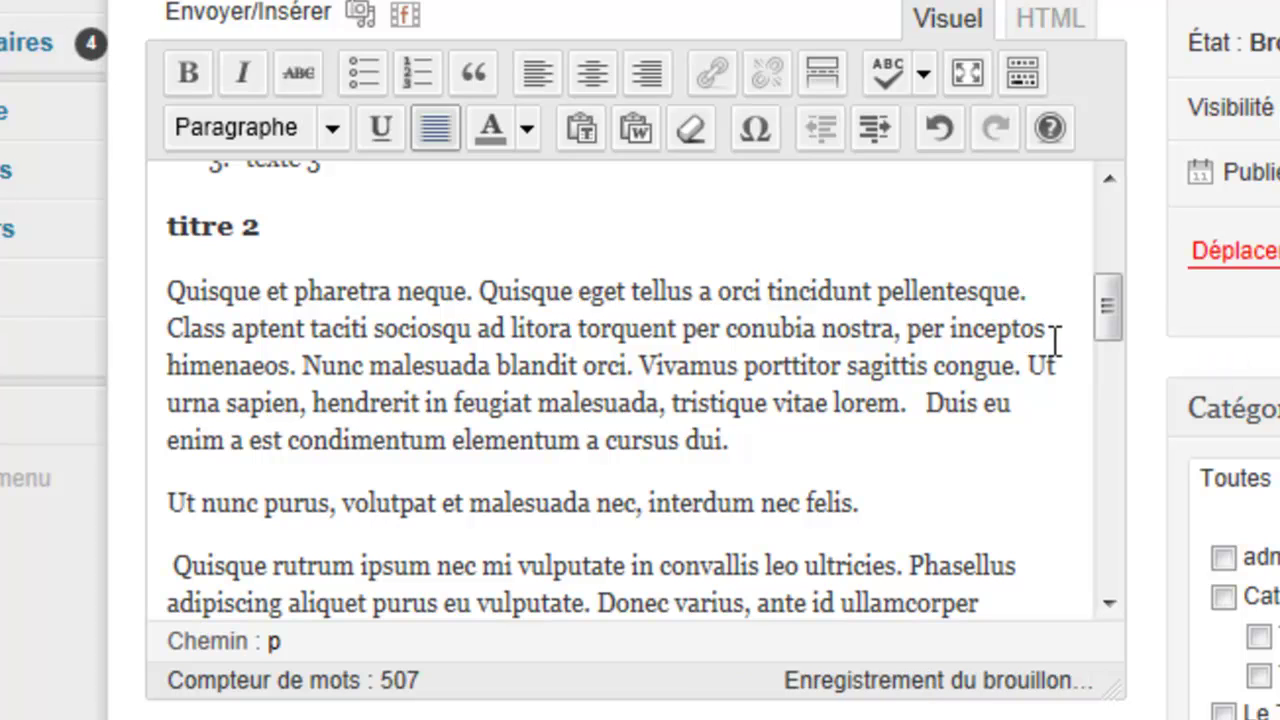
{"action": "left_click_drag", "start_coordinate": [745, 449], "coordinate": [123, 280]}
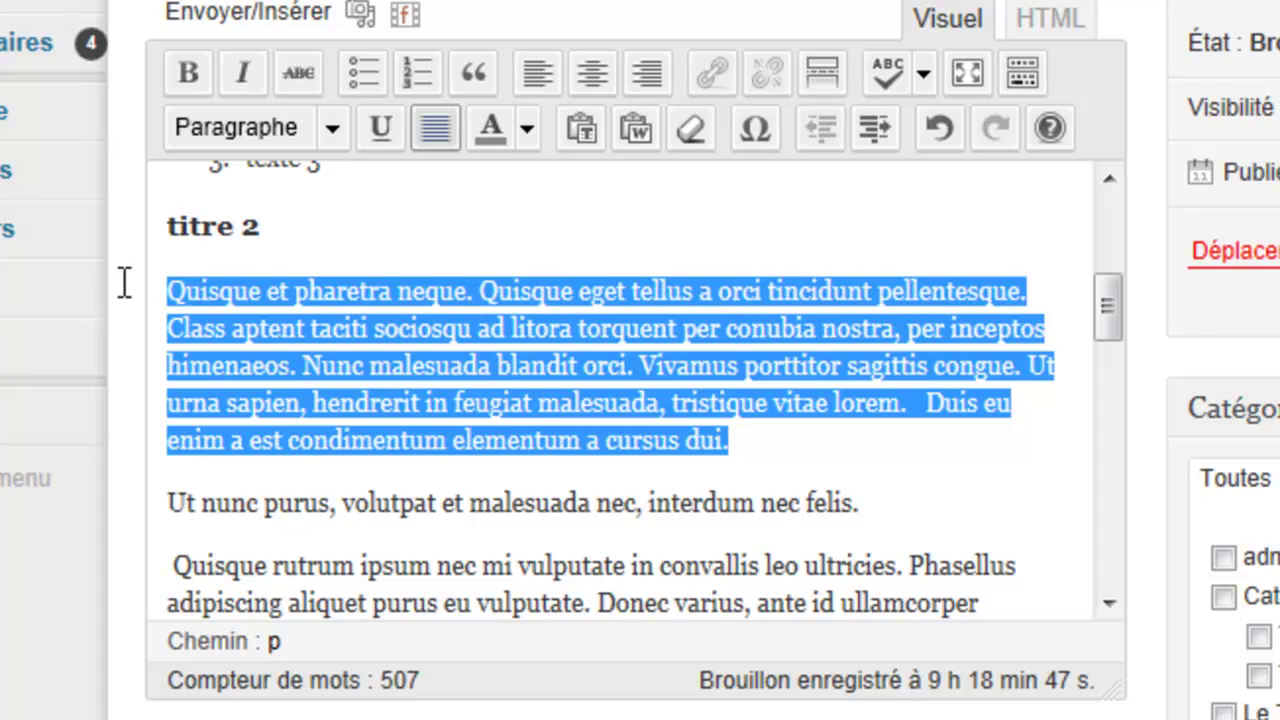
{"action": "left_click", "coordinate": [442, 127]}
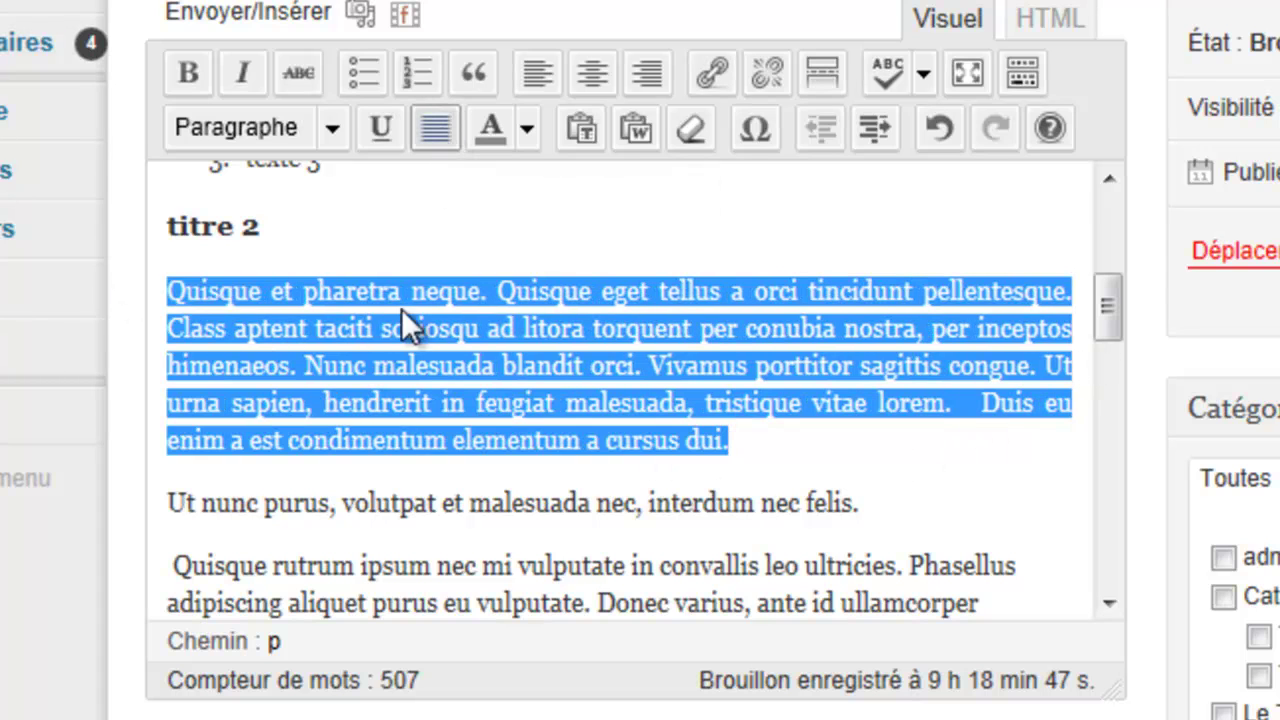
Step: Justify the Ut placerat paragraph
{"action": "left_click_drag", "start_coordinate": [1107, 322], "coordinate": [1100, 385]}
{"action": "left_click_drag", "start_coordinate": [960, 540], "coordinate": [150, 326]}
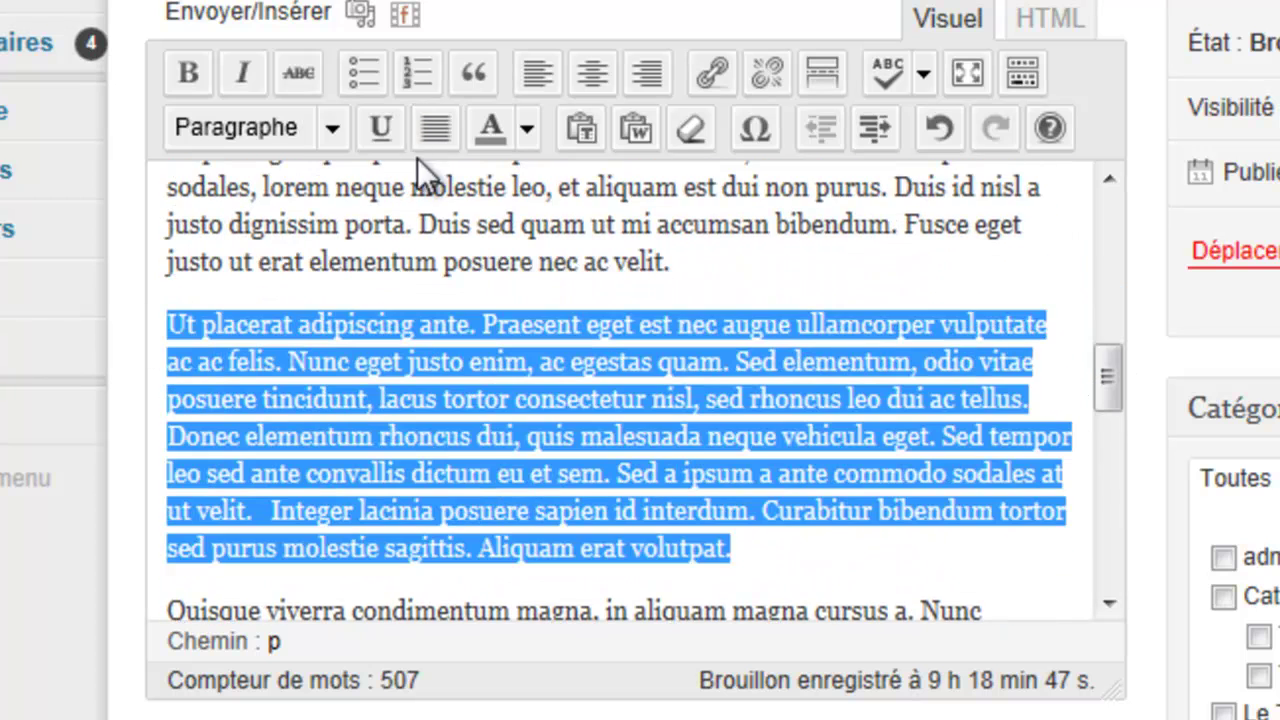
{"action": "left_click", "coordinate": [435, 127]}
{"action": "left_click_drag", "start_coordinate": [1106, 368], "coordinate": [1105, 215]}
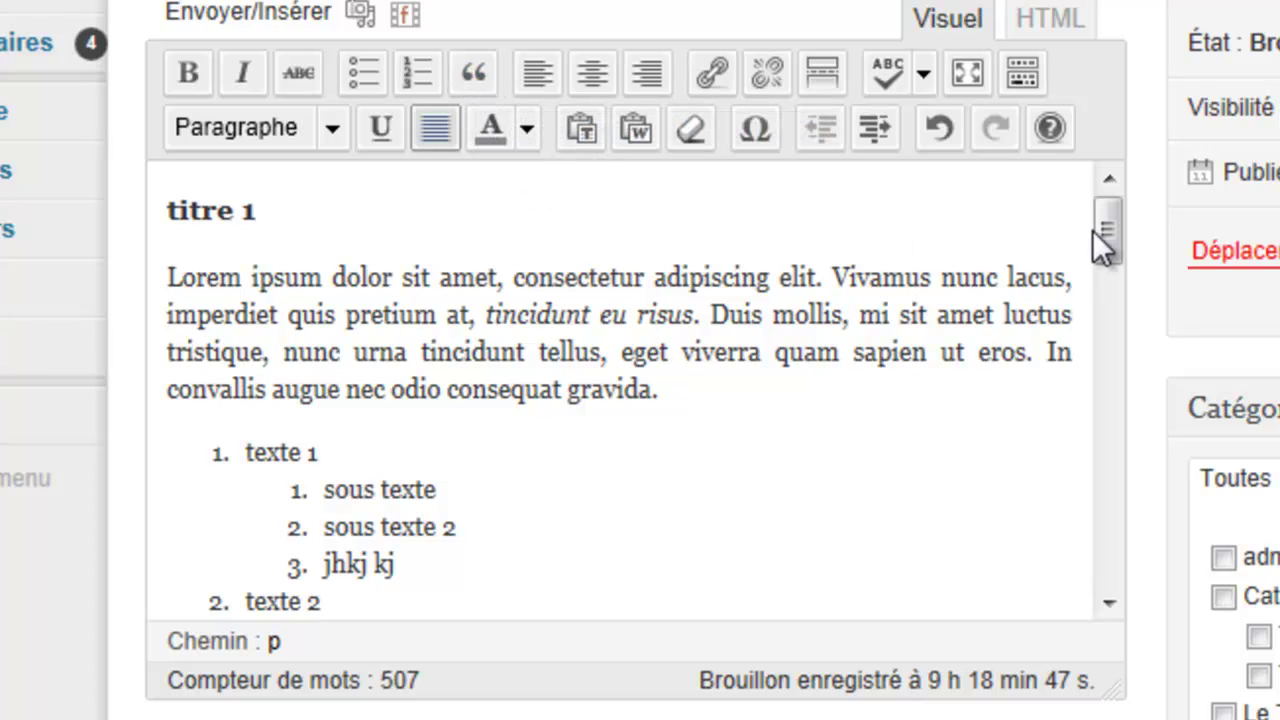
{"action": "left_click_drag", "start_coordinate": [1100, 217], "coordinate": [1091, 262]}
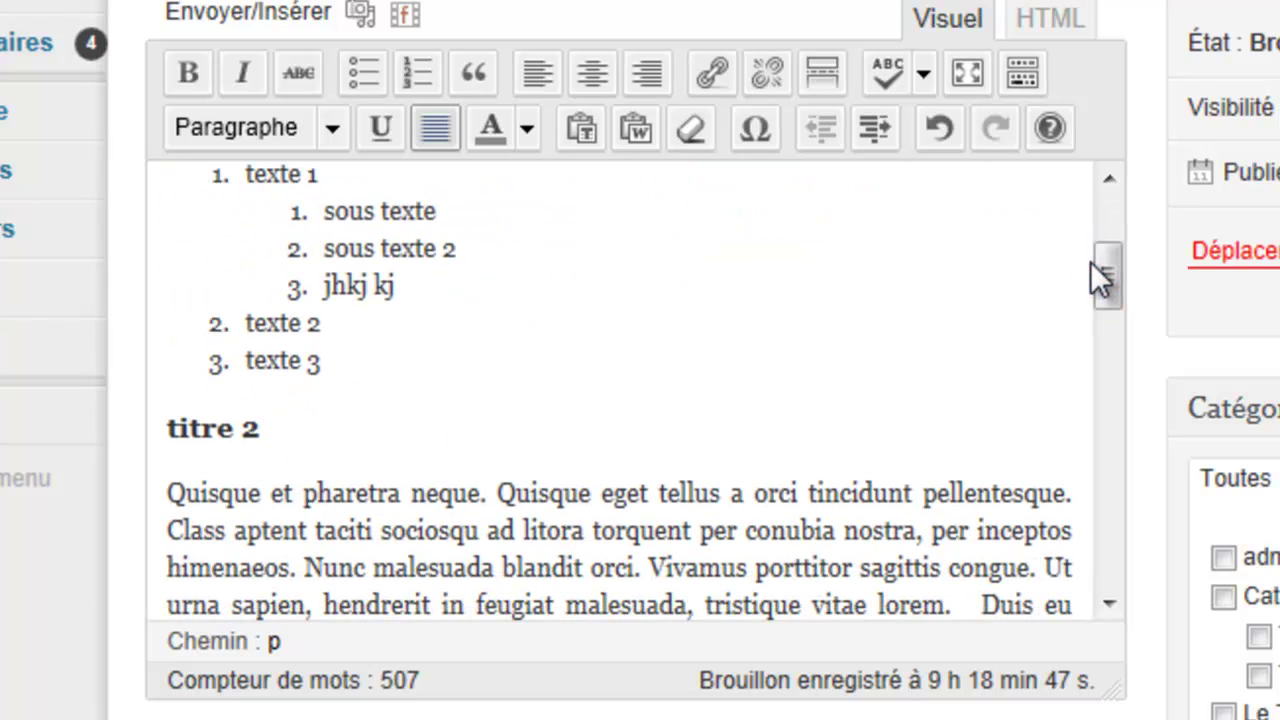
Step: Make the Quisque paragraph under titre 2 a blockquote
{"action": "left_click", "coordinate": [168, 492]}
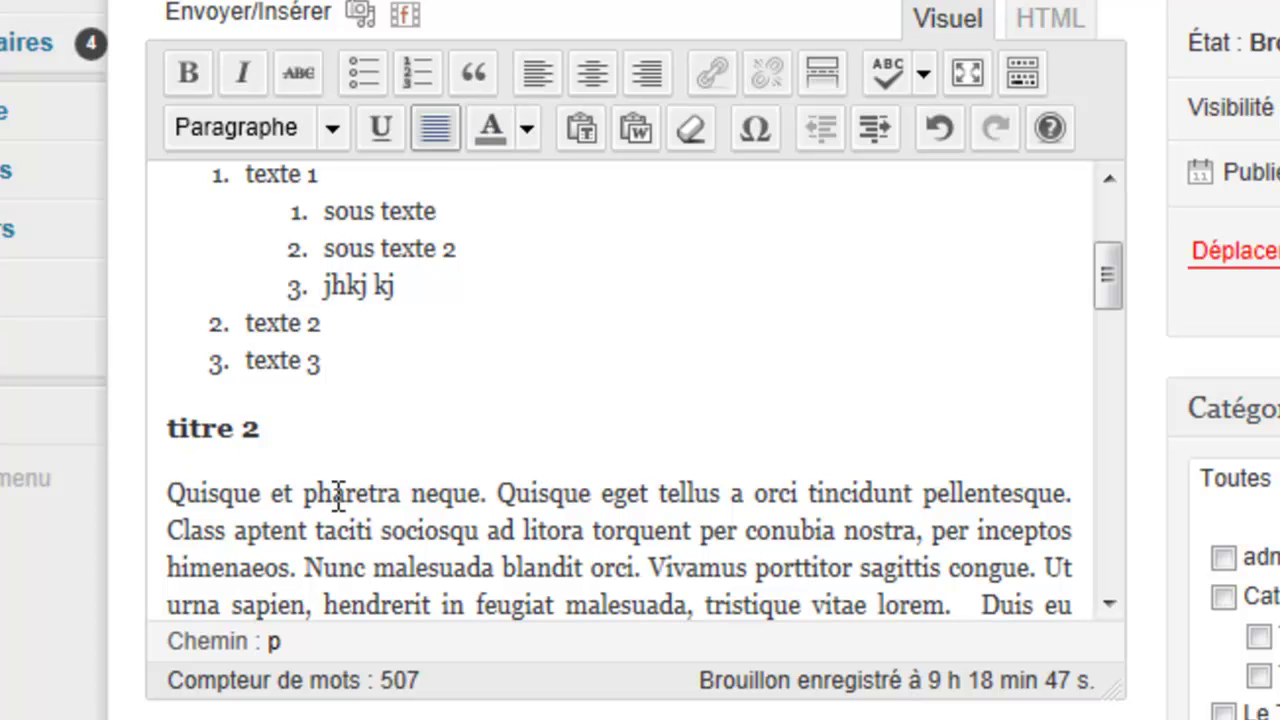
{"action": "left_click", "coordinate": [474, 80]}
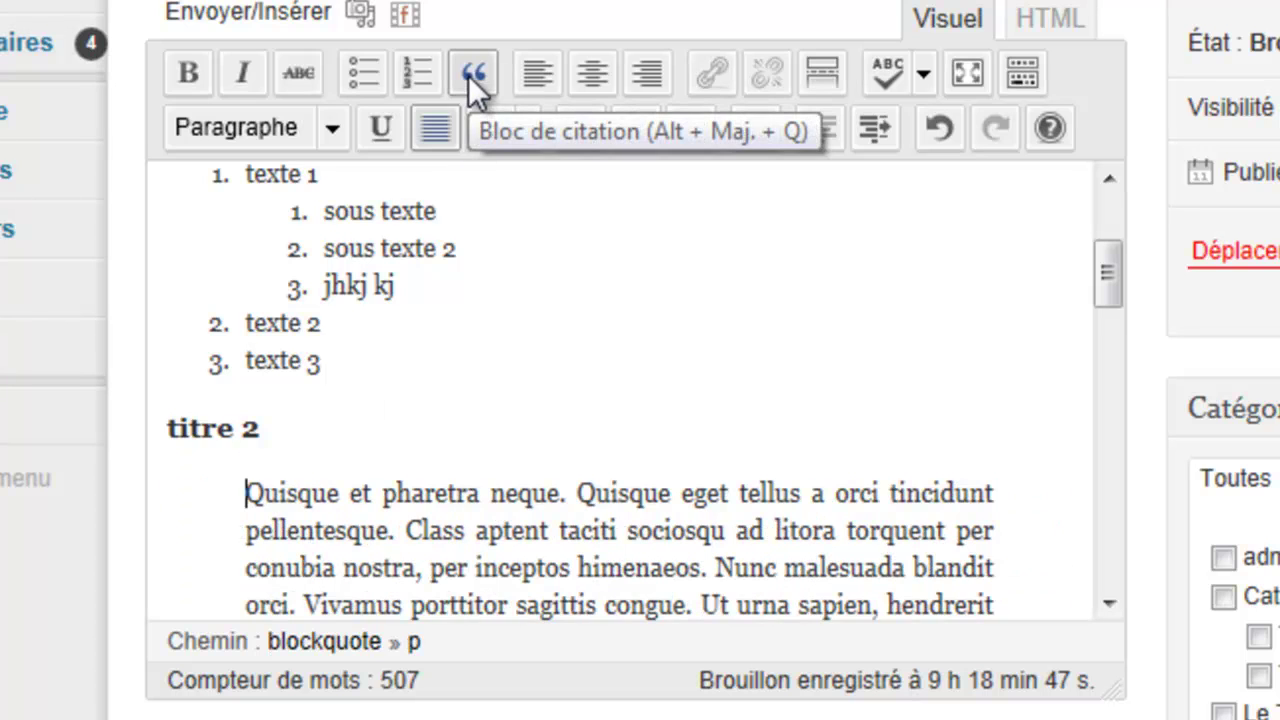
{"action": "left_click_drag", "start_coordinate": [1106, 300], "coordinate": [1103, 336]}
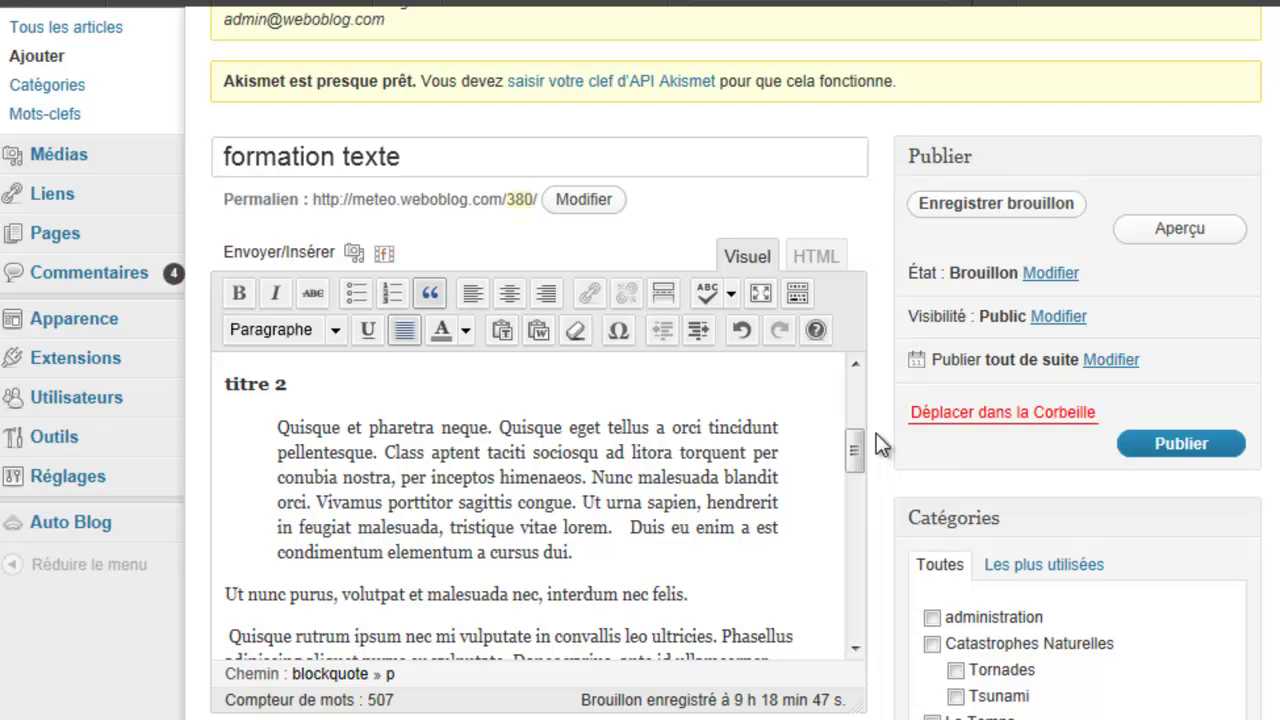
Step: Save the post with Enregistrer brouillon and review the draft-updated notice
{"action": "mouse_move", "coordinate": [857, 445]}
{"action": "left_mouse_down"}
{"action": "mouse_move", "coordinate": [856, 494]}
{"action": "mouse_move", "coordinate": [853, 423]}
{"action": "mouse_move", "coordinate": [854, 440]}
{"action": "left_mouse_up"}
{"action": "left_click", "coordinate": [953, 208]}
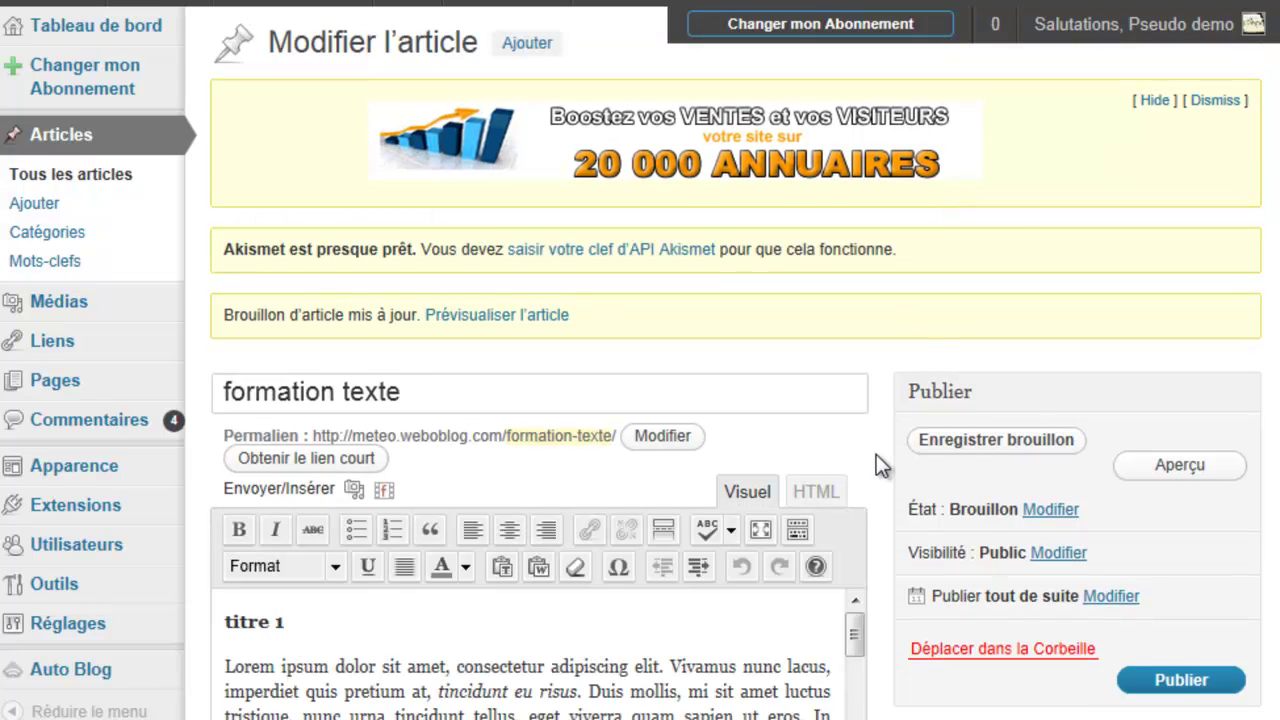
{"action": "scroll", "coordinate": [876, 454], "scroll_direction": "down", "scroll_amount": 3}
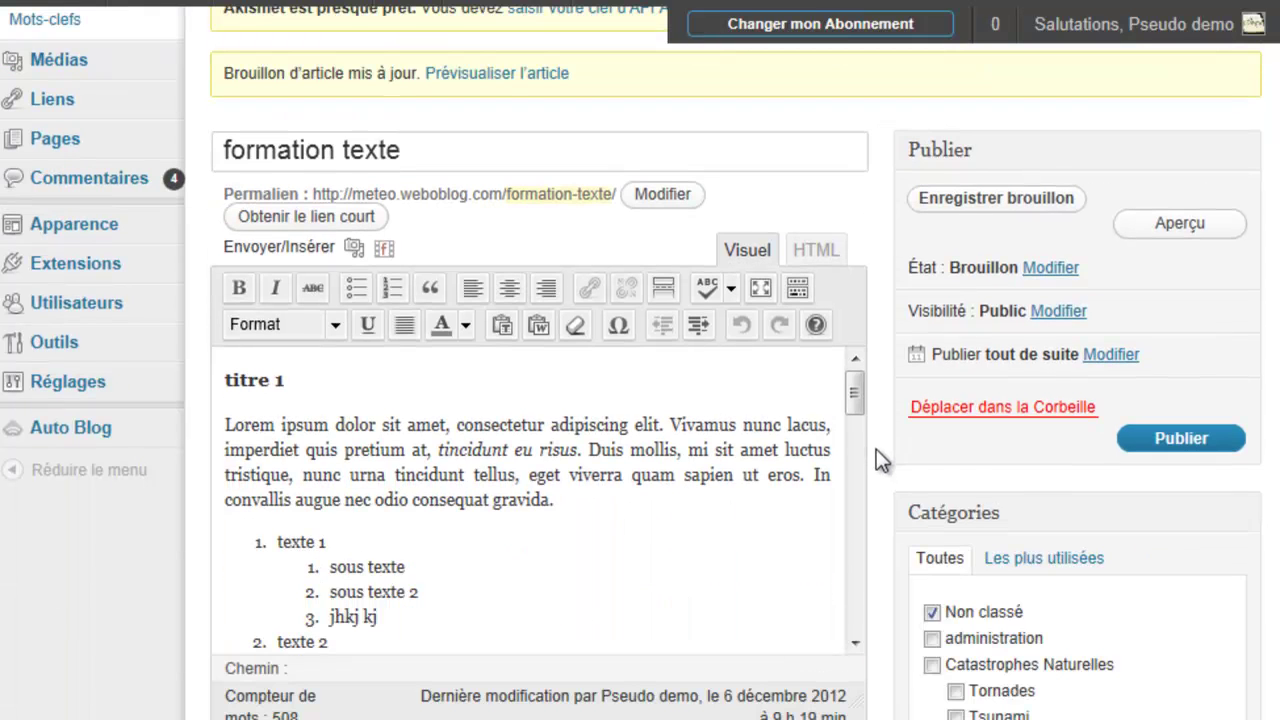
{"action": "left_click_drag", "start_coordinate": [854, 395], "coordinate": [857, 450]}
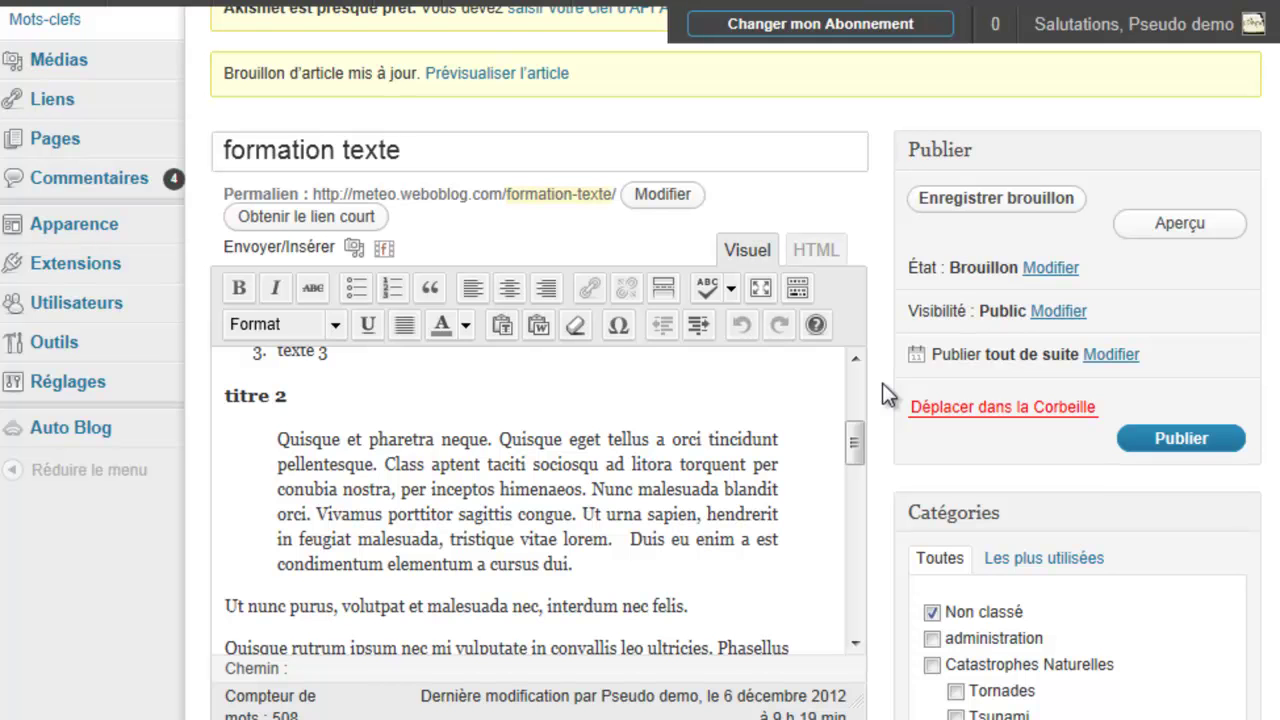
{"action": "scroll", "coordinate": [882, 383], "scroll_direction": "down", "scroll_amount": 4}
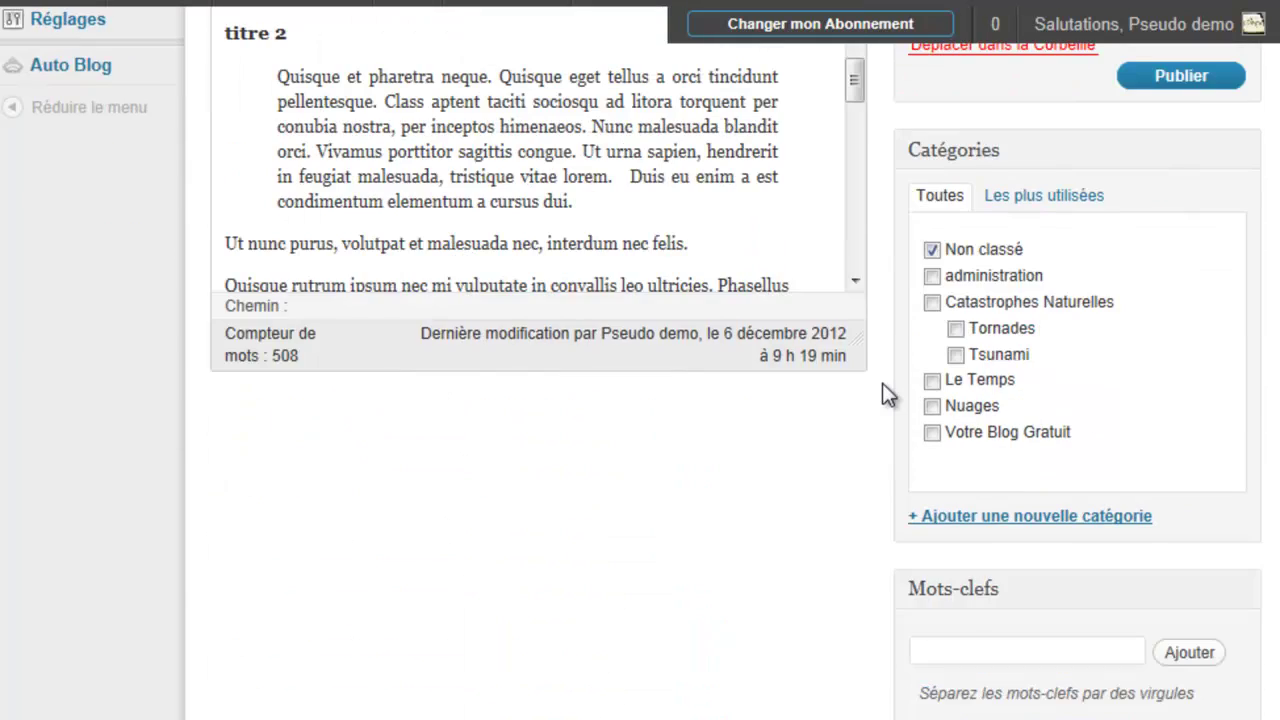
{"action": "scroll", "coordinate": [882, 383], "scroll_direction": "up", "scroll_amount": 3}
{"action": "scroll", "coordinate": [882, 391], "scroll_direction": "up", "scroll_amount": 2}
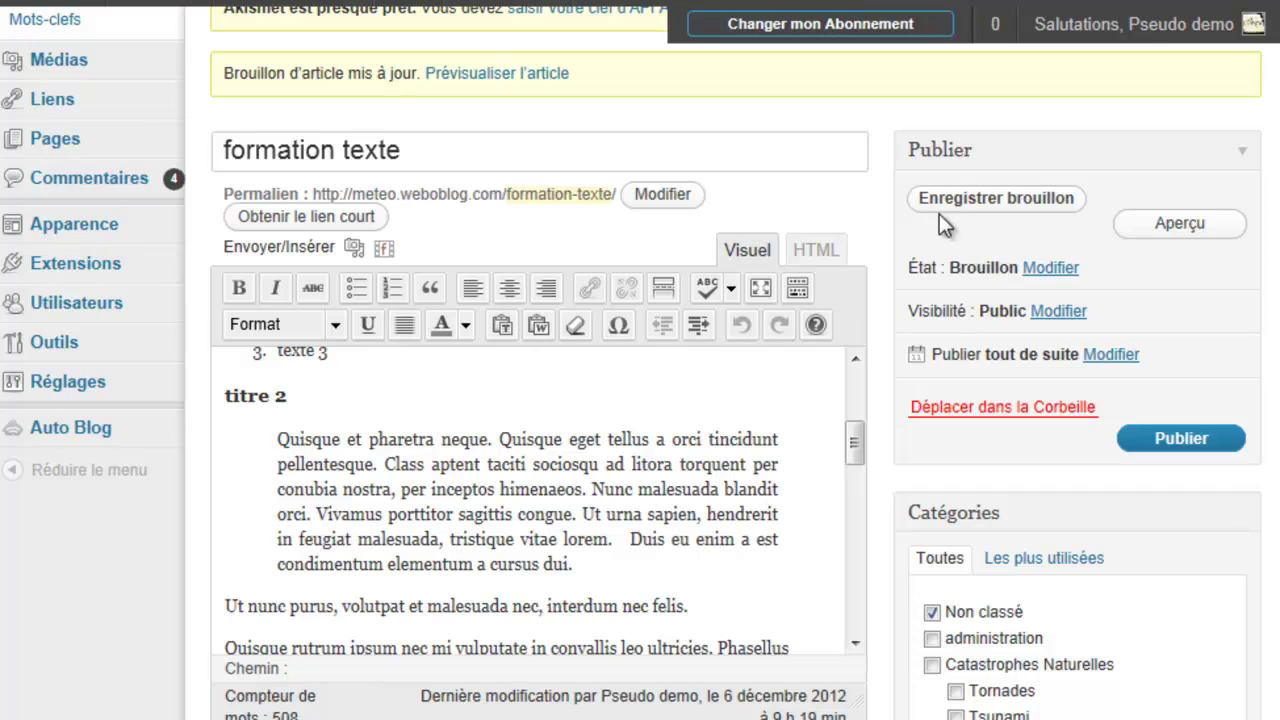
Step: Open the post preview in a new browser tab and switch to it
{"action": "right_click", "coordinate": [1170, 232]}
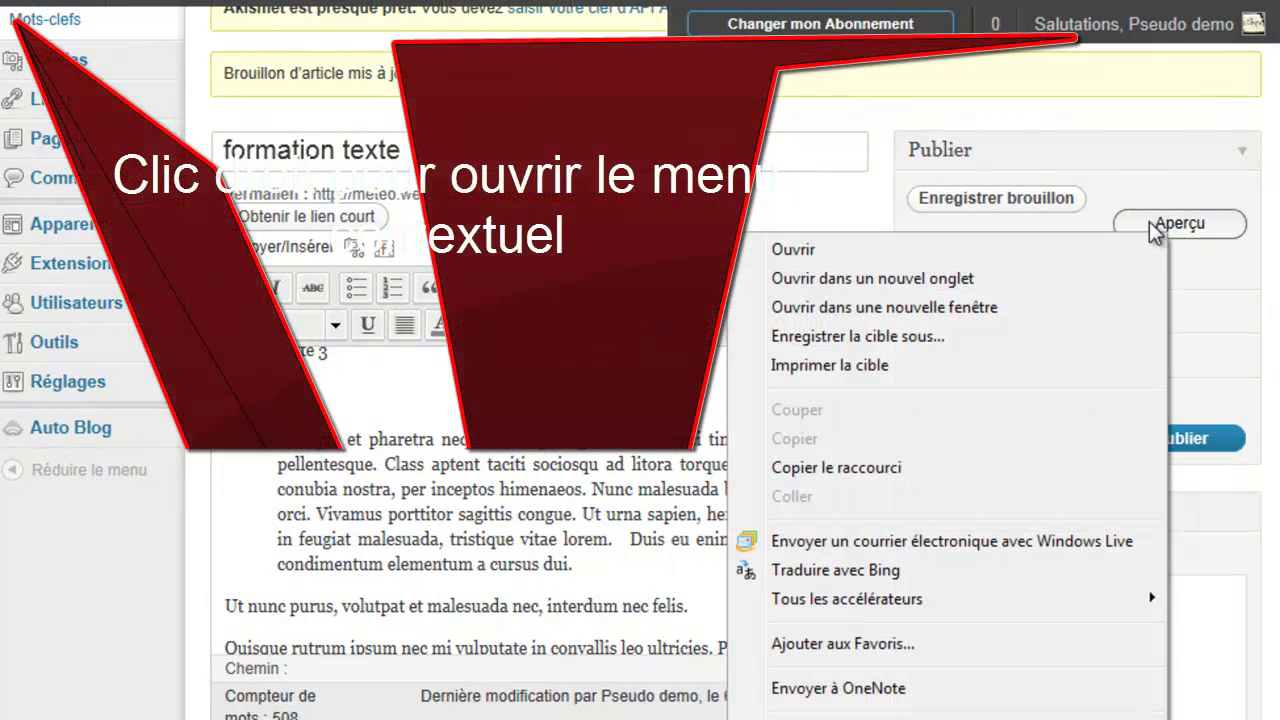
{"action": "left_click", "coordinate": [962, 286]}
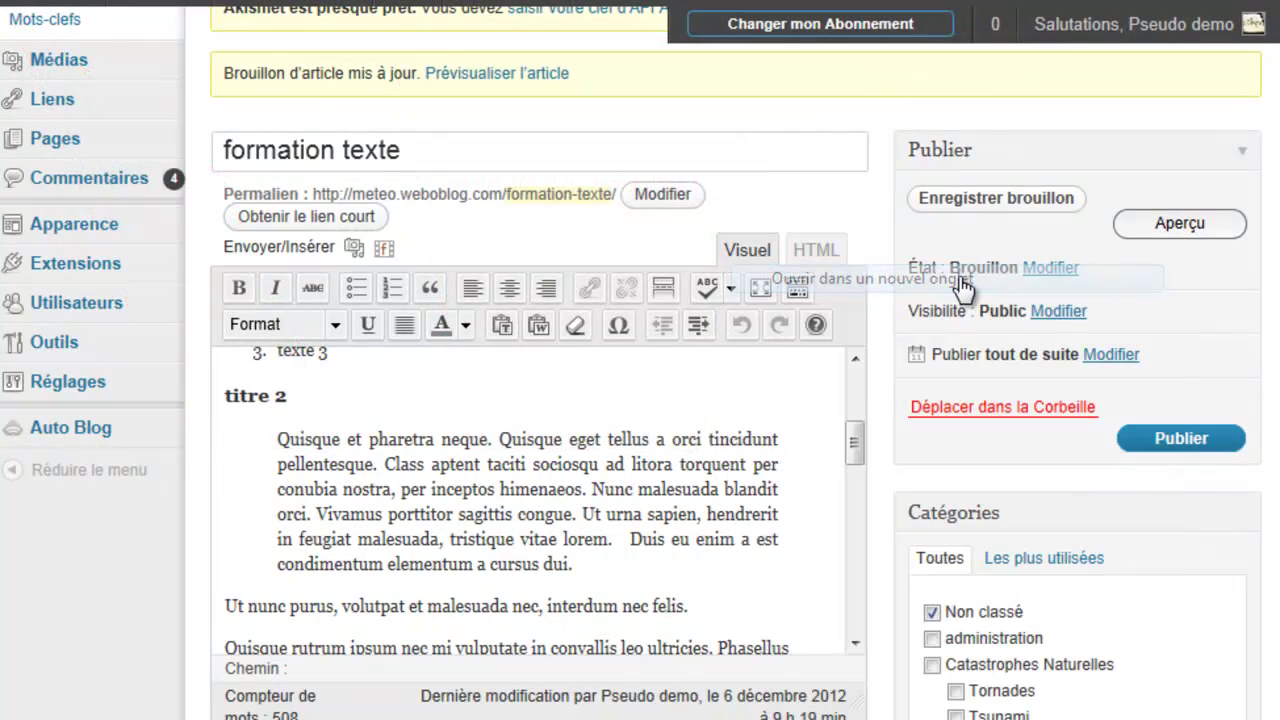
{"action": "left_click", "coordinate": [400, 1]}
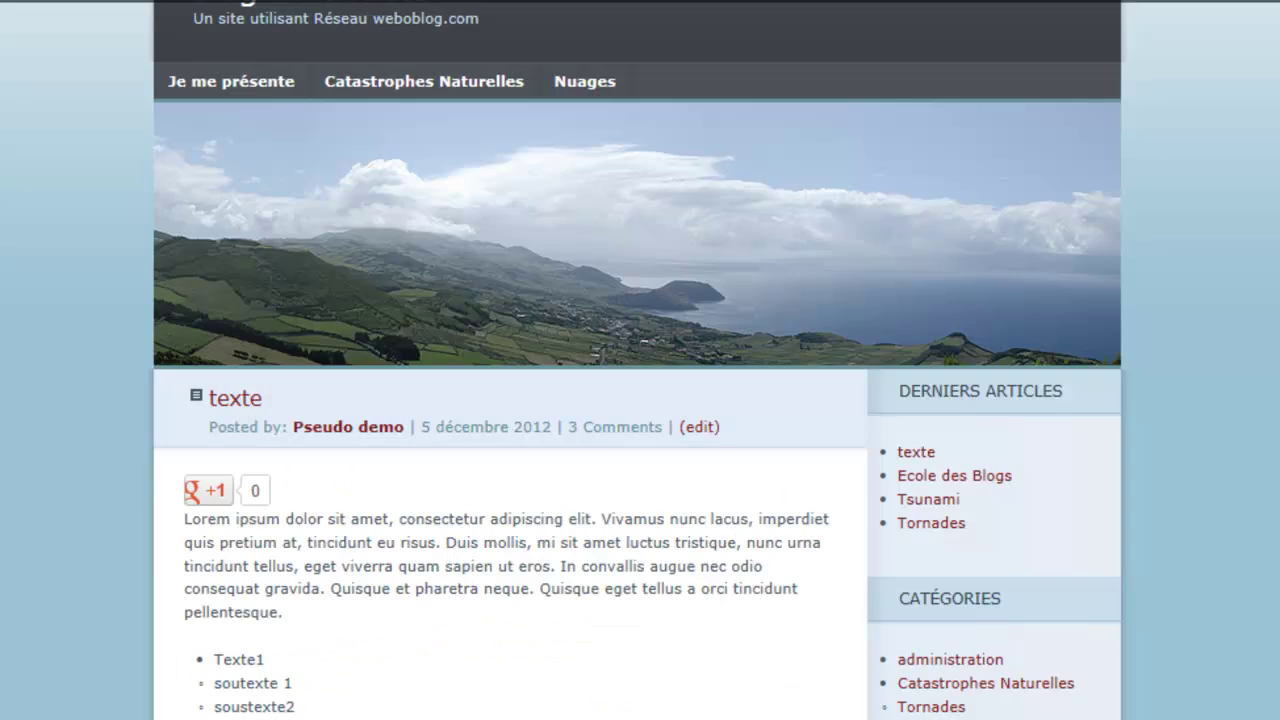
{"action": "left_click", "coordinate": [620, 1]}
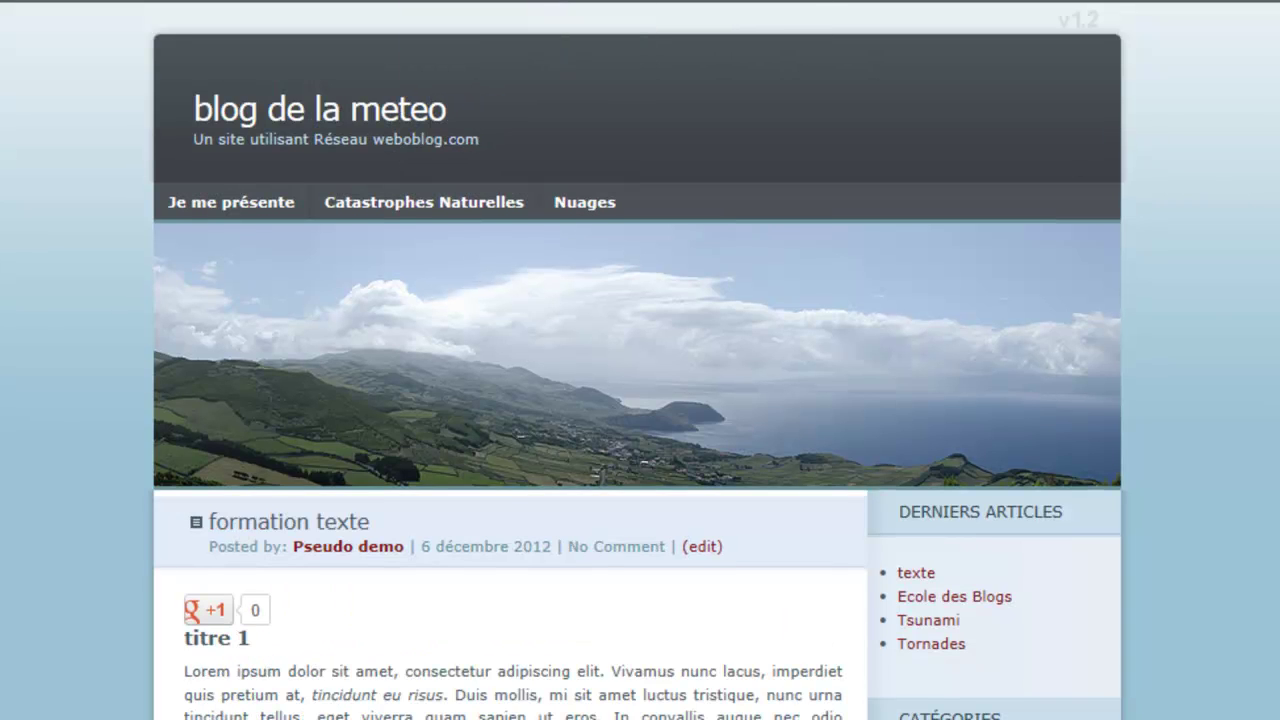
Step: Inspect the titre 1 and titre 2 headings on the previewed blog post
{"action": "scroll", "coordinate": [1270, 290], "scroll_direction": "down", "scroll_amount": 7}
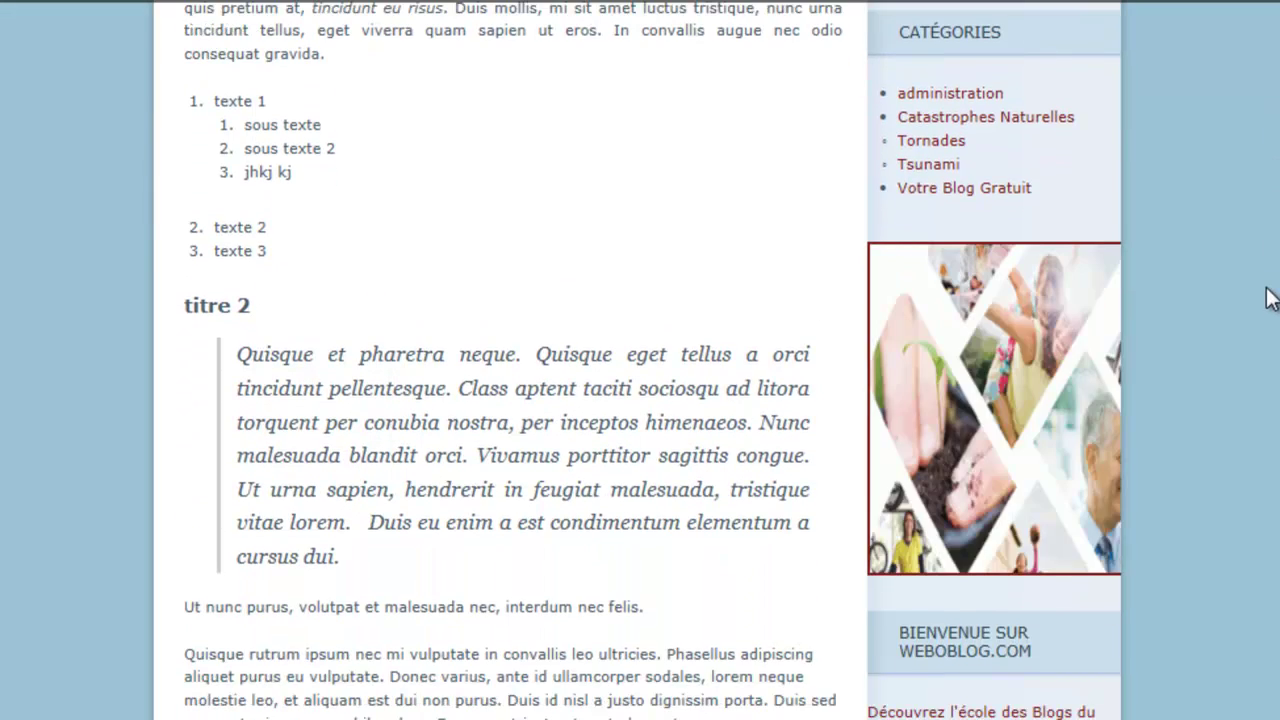
{"action": "scroll", "coordinate": [1270, 298], "scroll_direction": "up", "scroll_amount": 4}
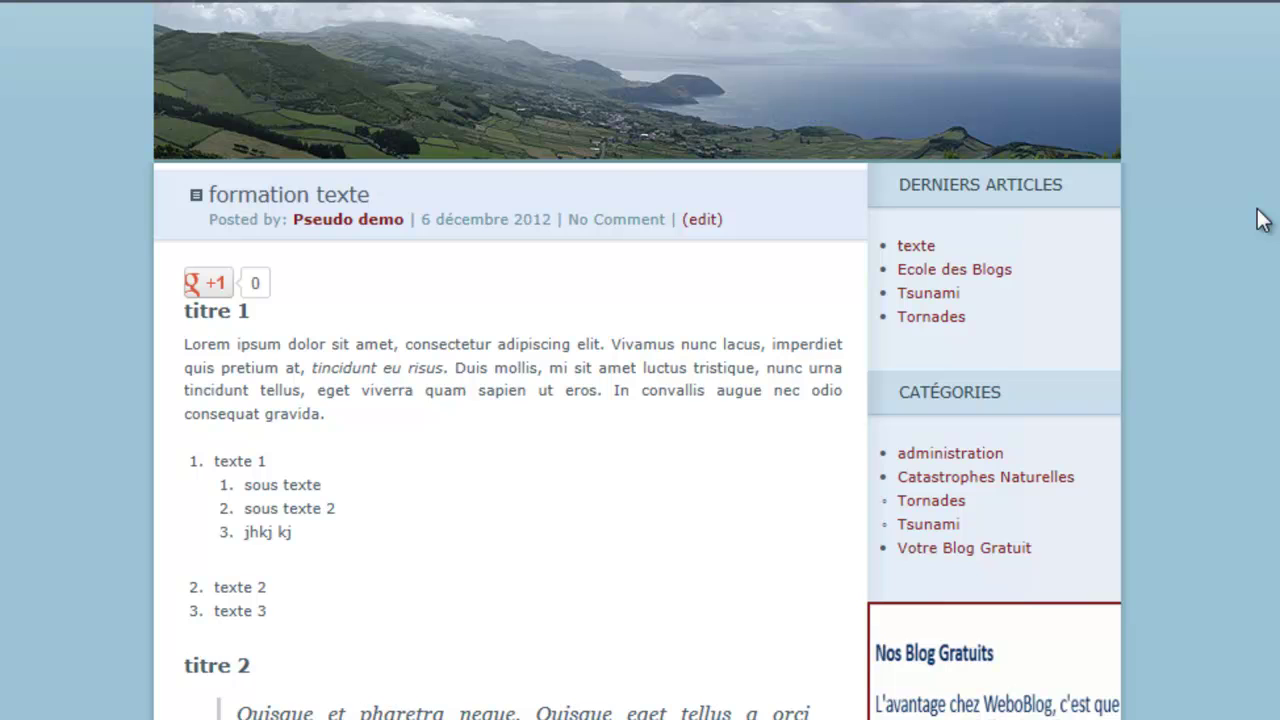
{"action": "triple_click", "coordinate": [215, 311]}
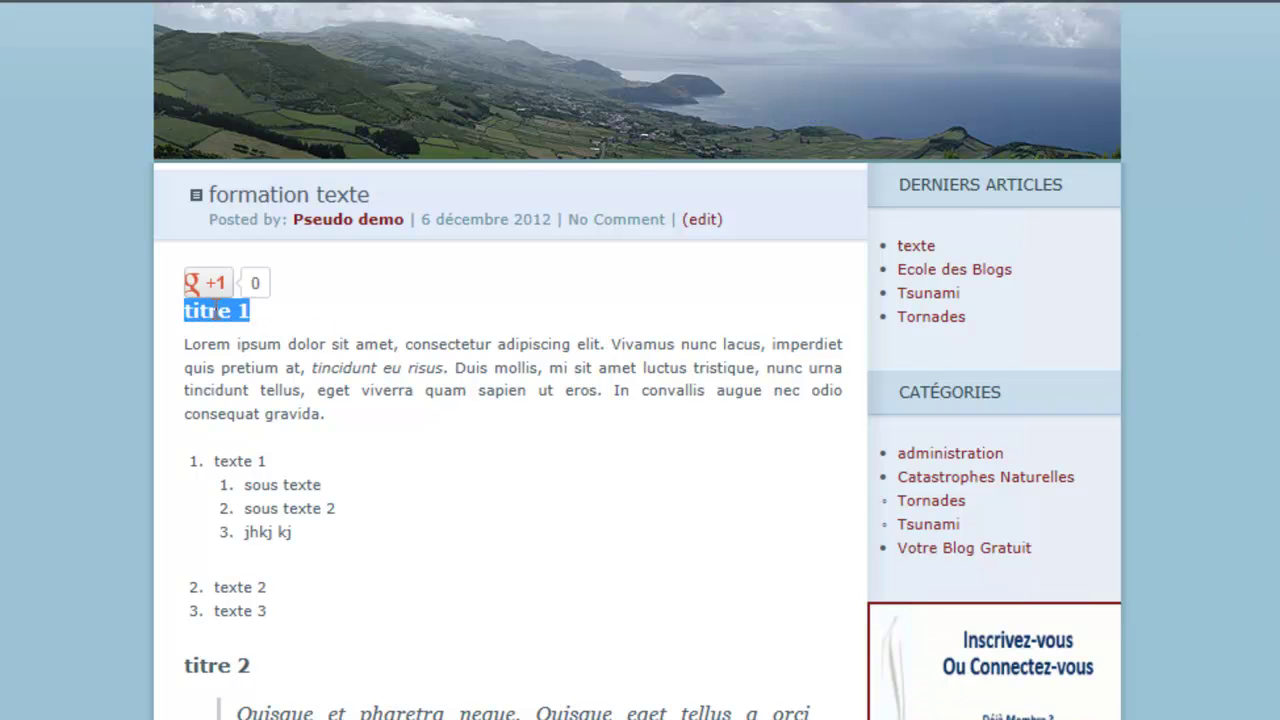
{"action": "left_click_drag", "start_coordinate": [215, 311], "coordinate": [183, 311]}
{"action": "left_click", "coordinate": [399, 412]}
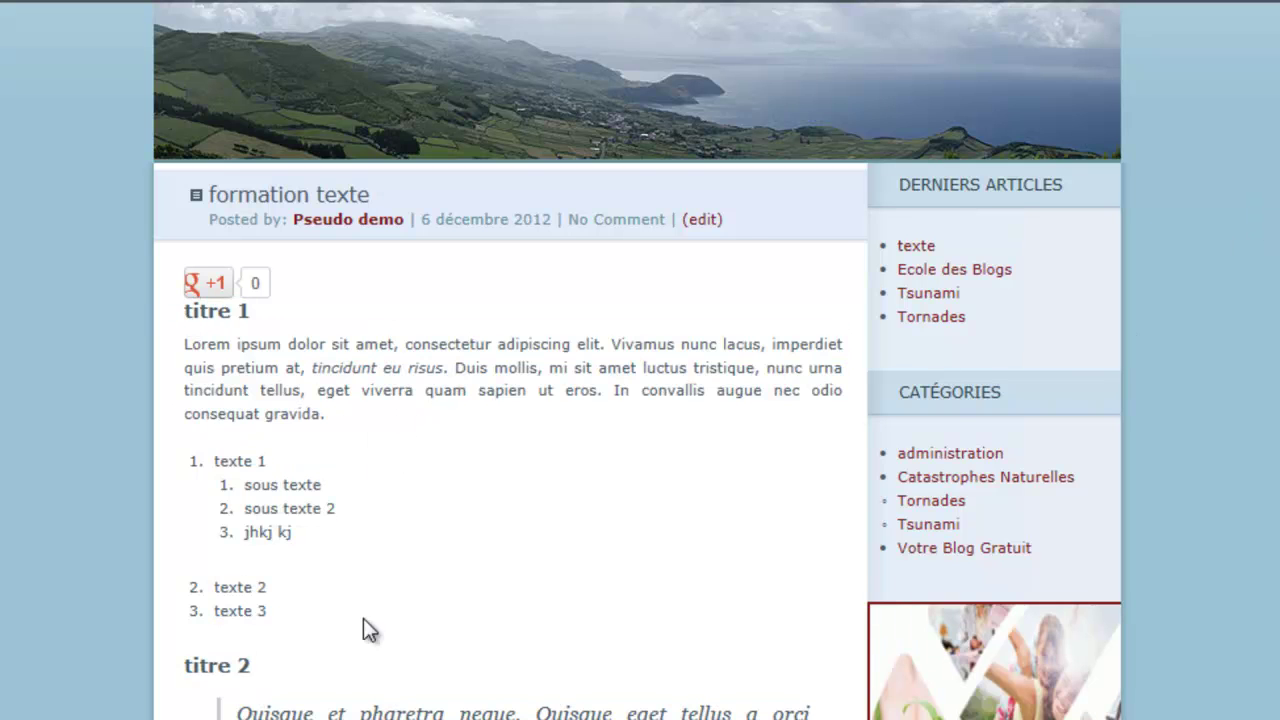
{"action": "triple_click", "coordinate": [245, 668]}
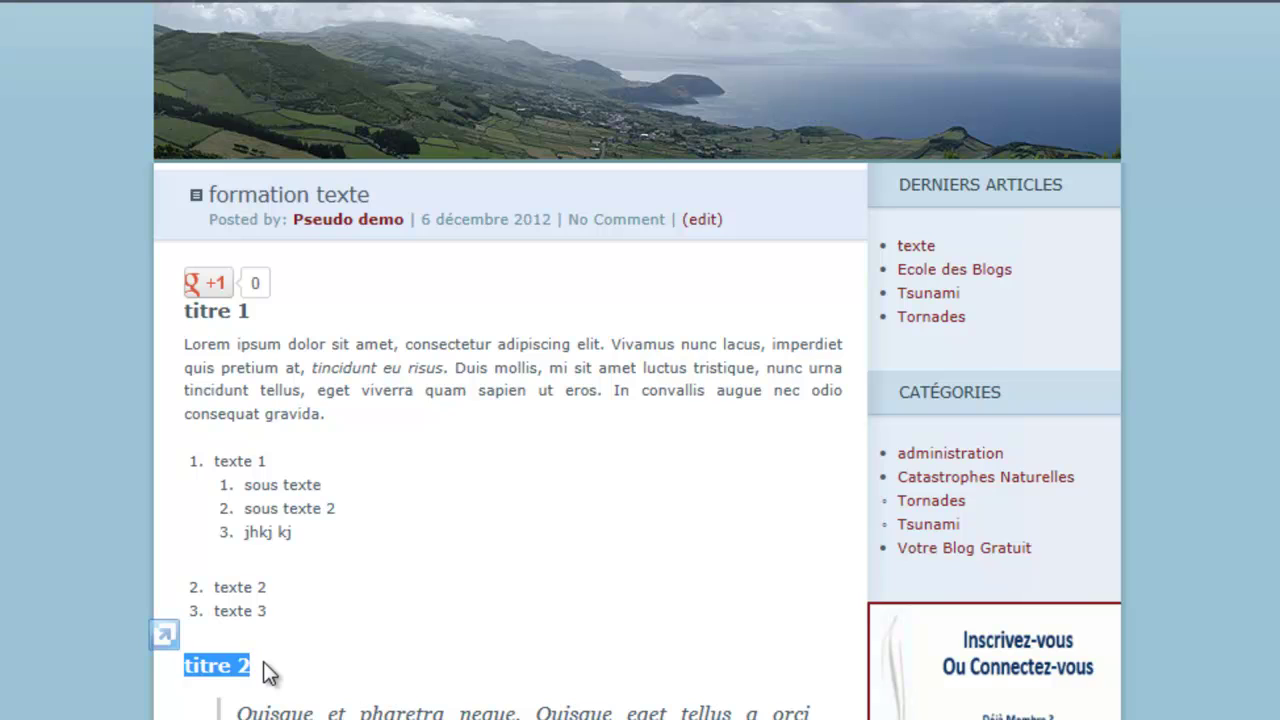
{"action": "left_click", "coordinate": [342, 430]}
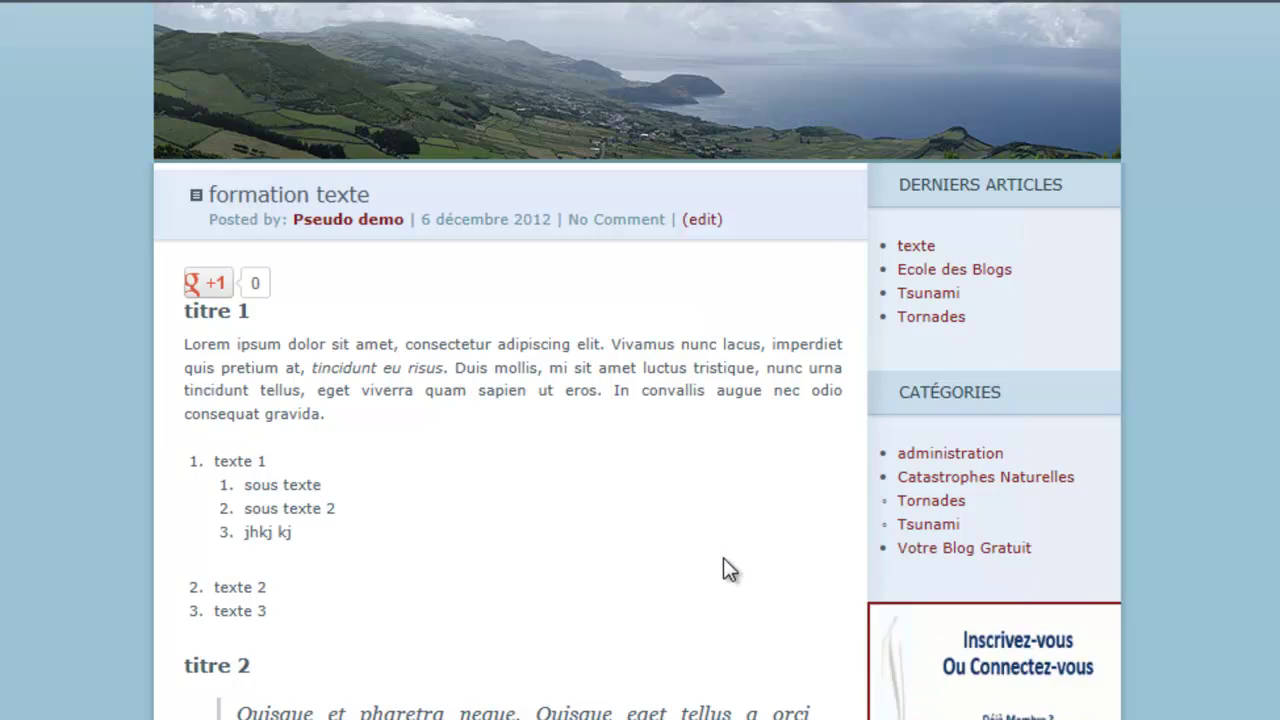
Step: Scroll through the rest of the previewed article down to the share buttons
{"action": "scroll", "coordinate": [723, 557], "scroll_direction": "down", "scroll_amount": 8}
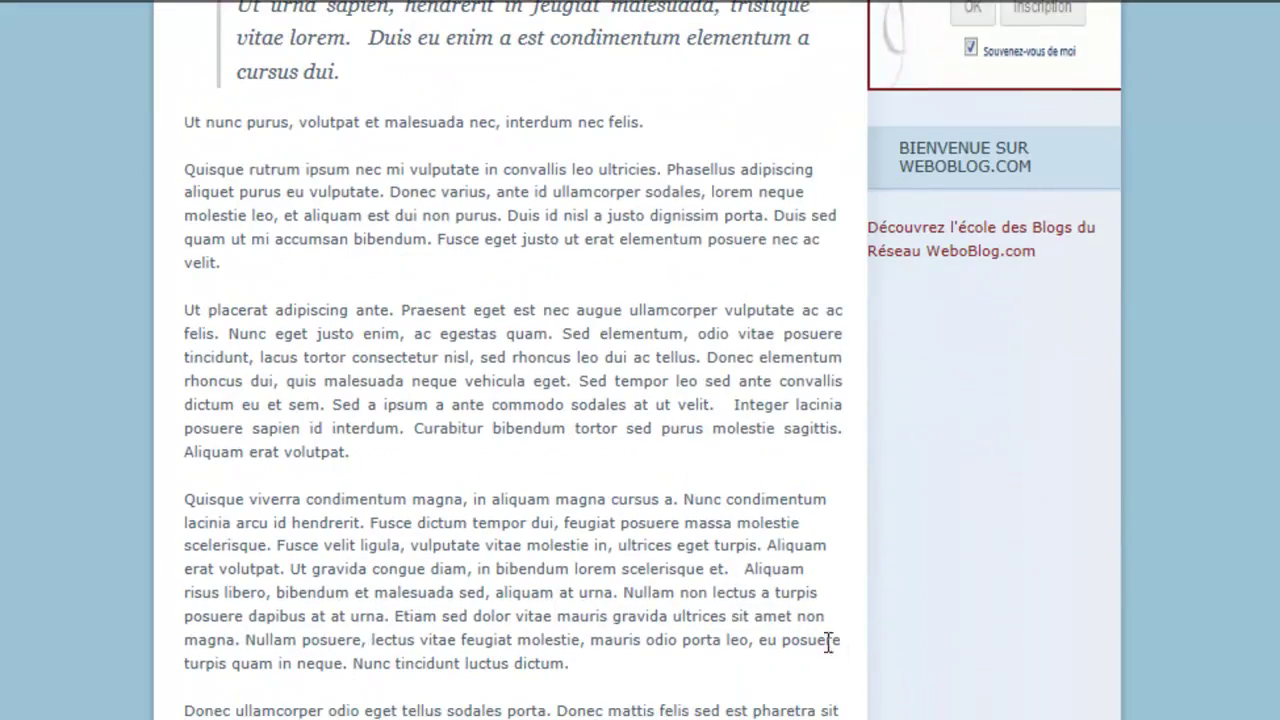
{"action": "scroll", "coordinate": [828, 645], "scroll_direction": "down", "scroll_amount": 5}
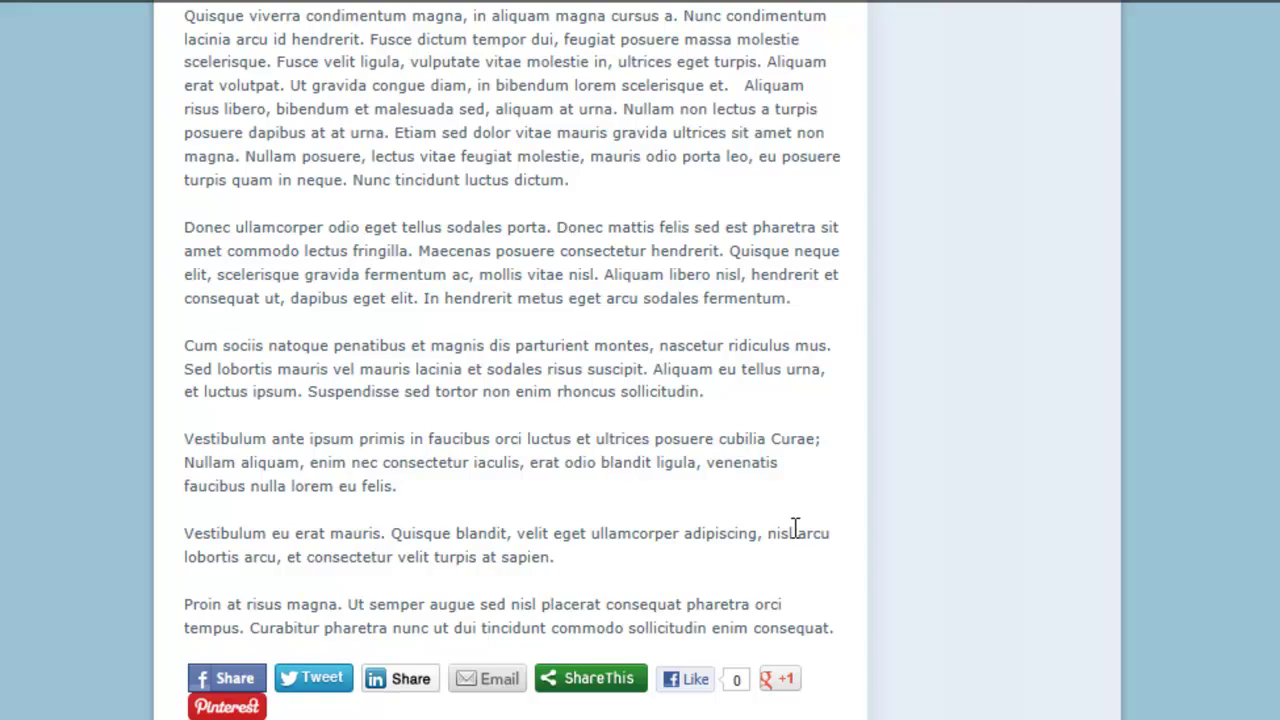
{"action": "scroll", "coordinate": [795, 530], "scroll_direction": "up", "scroll_amount": 14}
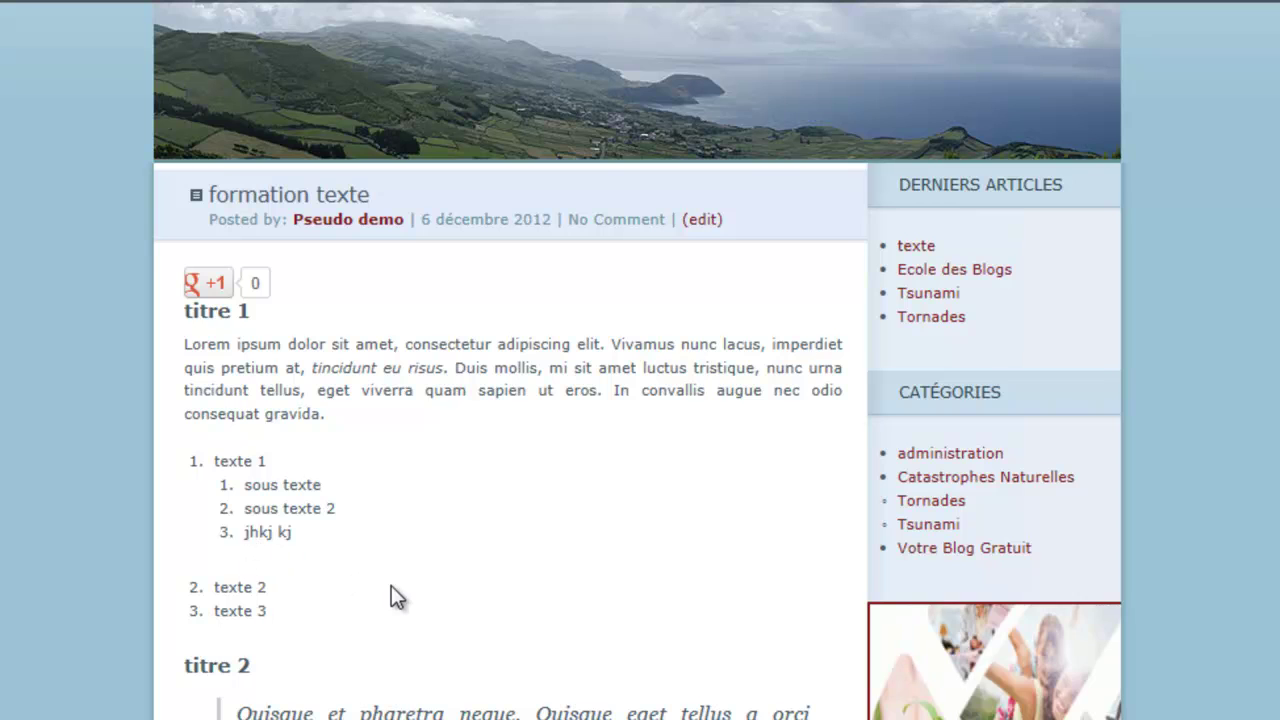
{"action": "scroll", "coordinate": [391, 590], "scroll_direction": "down", "scroll_amount": 3}
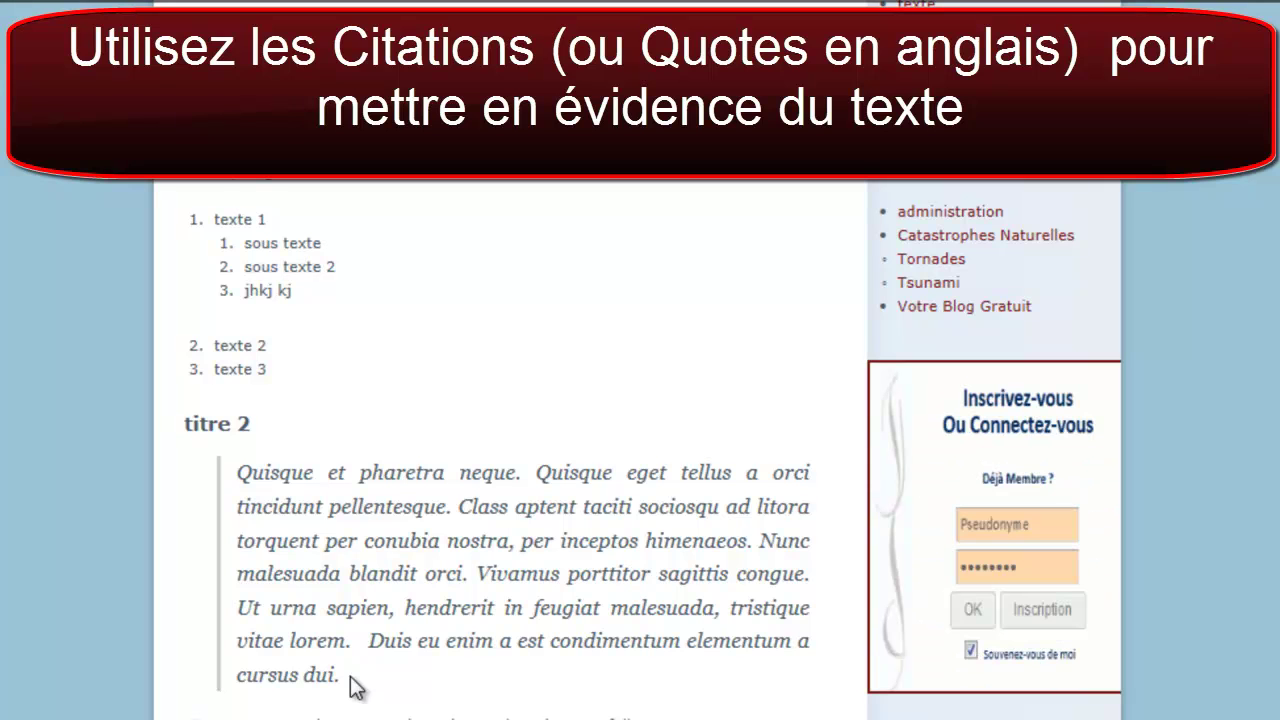
{"action": "scroll", "coordinate": [354, 686], "scroll_direction": "down", "scroll_amount": 3}
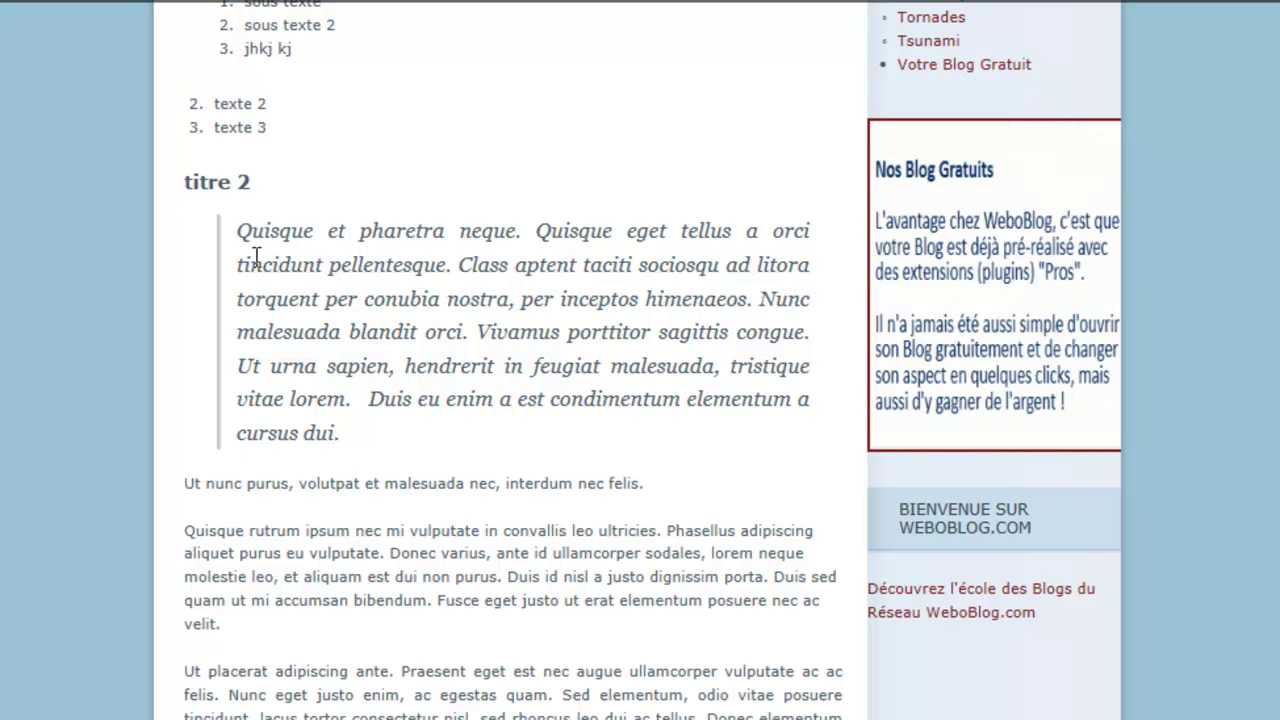
{"action": "scroll", "coordinate": [423, 529], "scroll_direction": "down", "scroll_amount": 5}
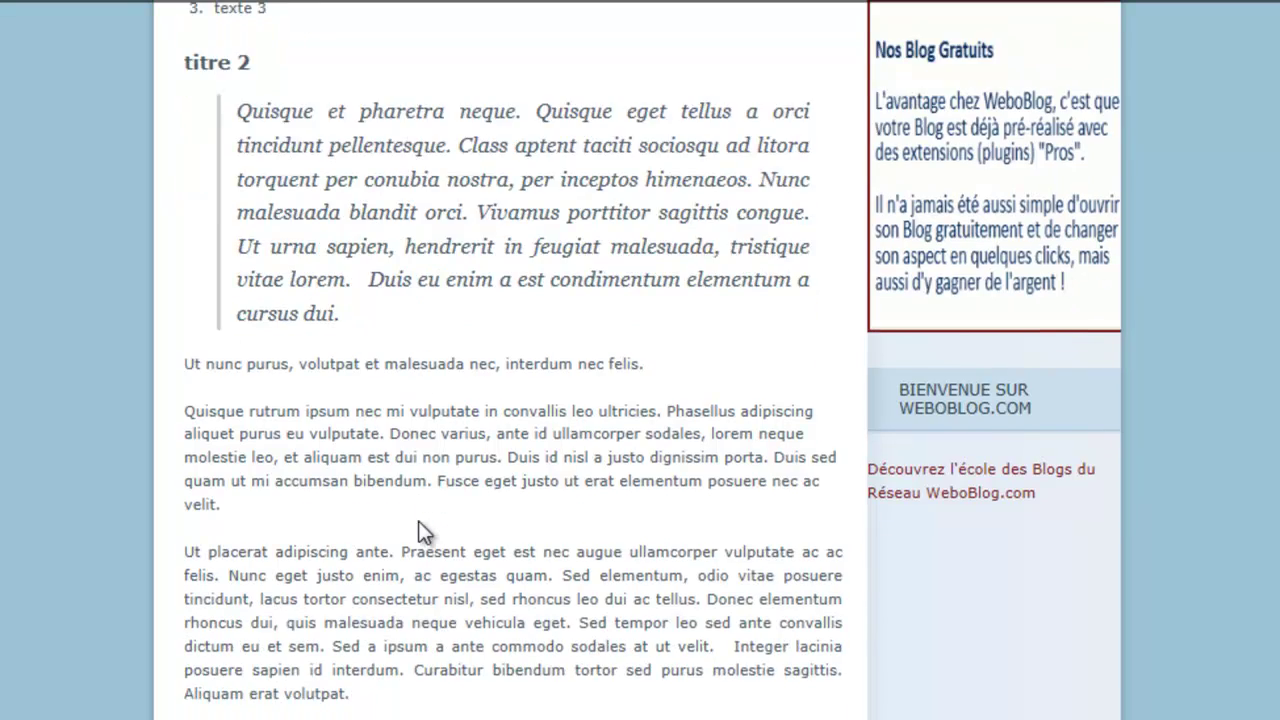
{"action": "scroll", "coordinate": [418, 519], "scroll_direction": "up", "scroll_amount": 4}
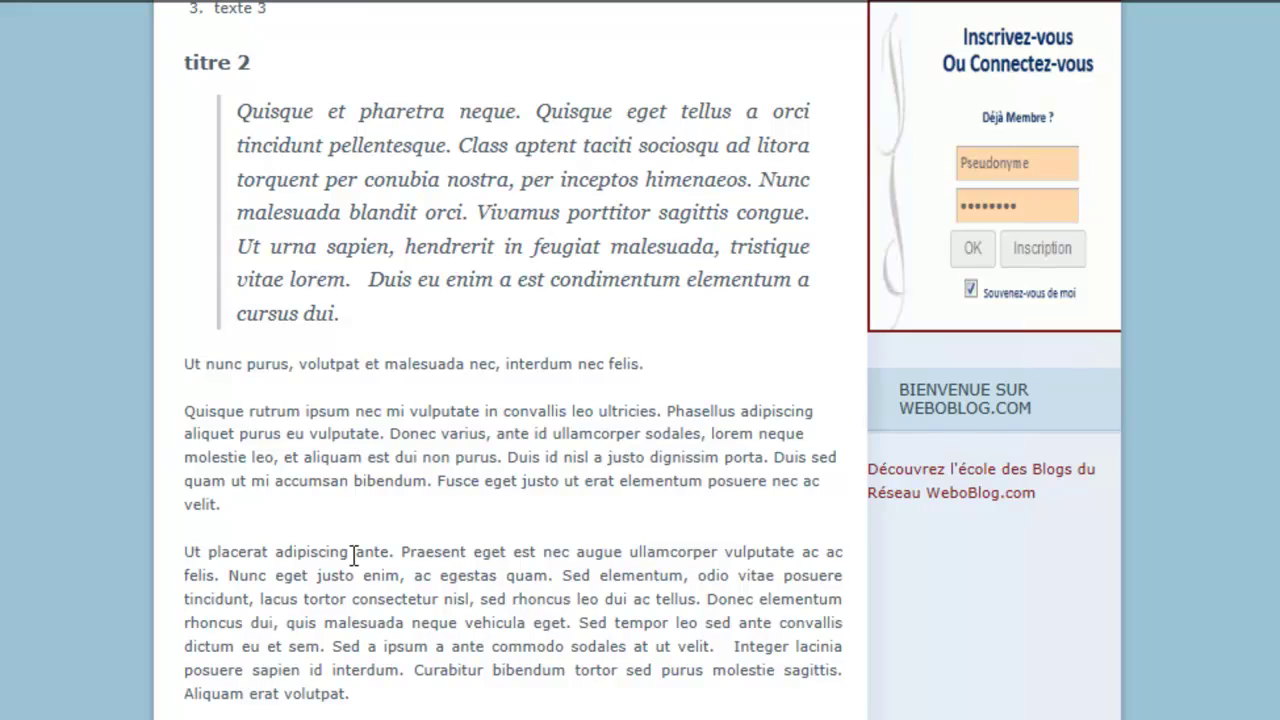
{"action": "scroll", "coordinate": [354, 556], "scroll_direction": "down", "scroll_amount": 5}
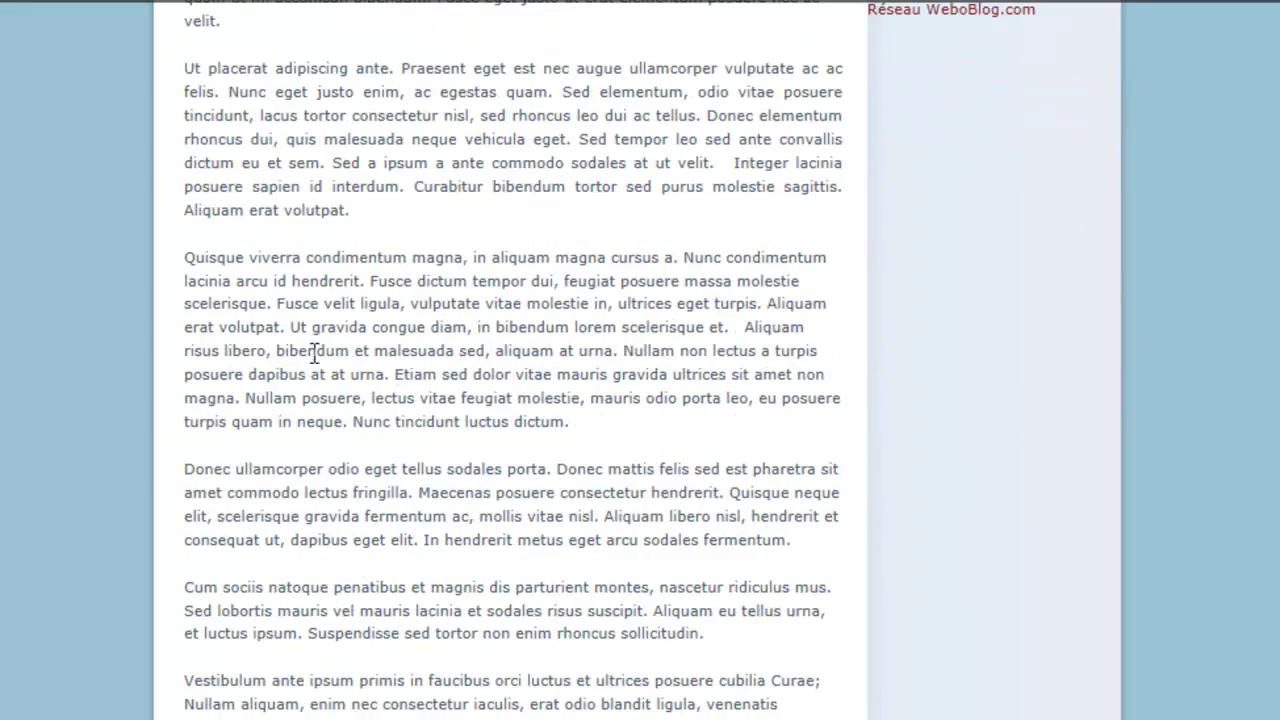
{"action": "scroll", "coordinate": [490, 558], "scroll_direction": "down", "scroll_amount": 1}
{"action": "scroll", "coordinate": [487, 547], "scroll_direction": "down", "scroll_amount": 4}
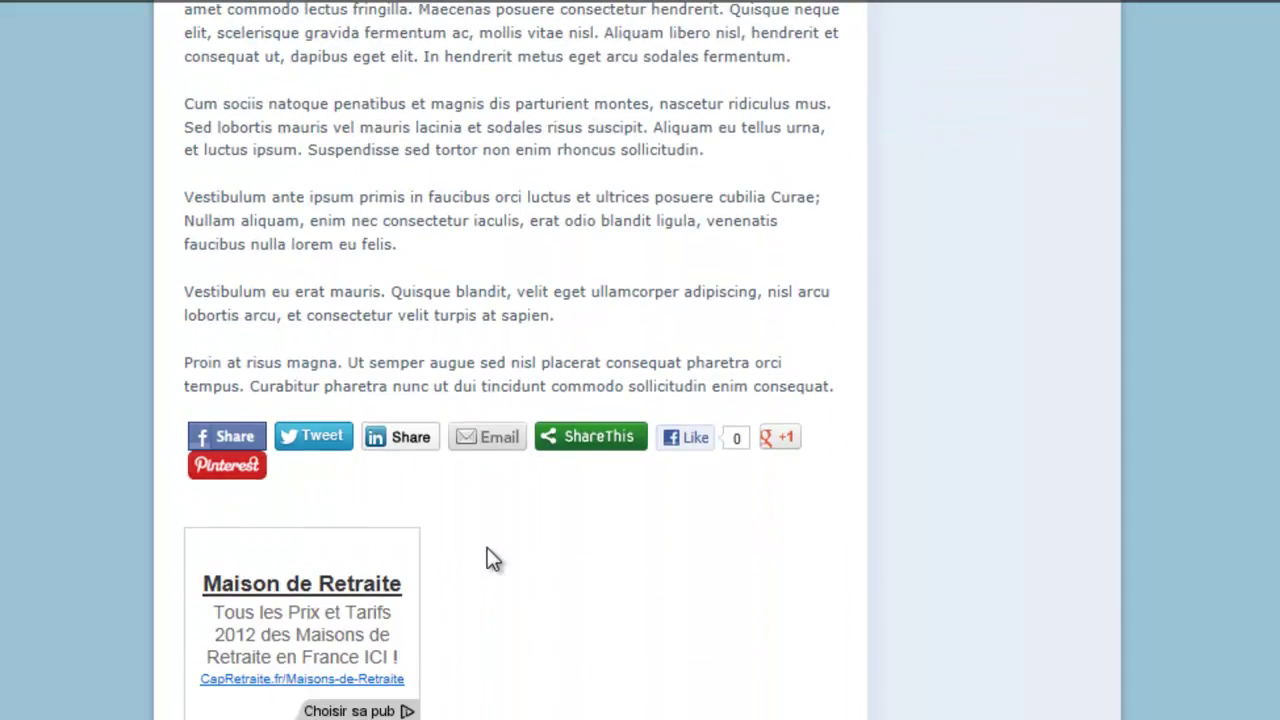
{"action": "scroll", "coordinate": [487, 547], "scroll_direction": "up", "scroll_amount": 11}
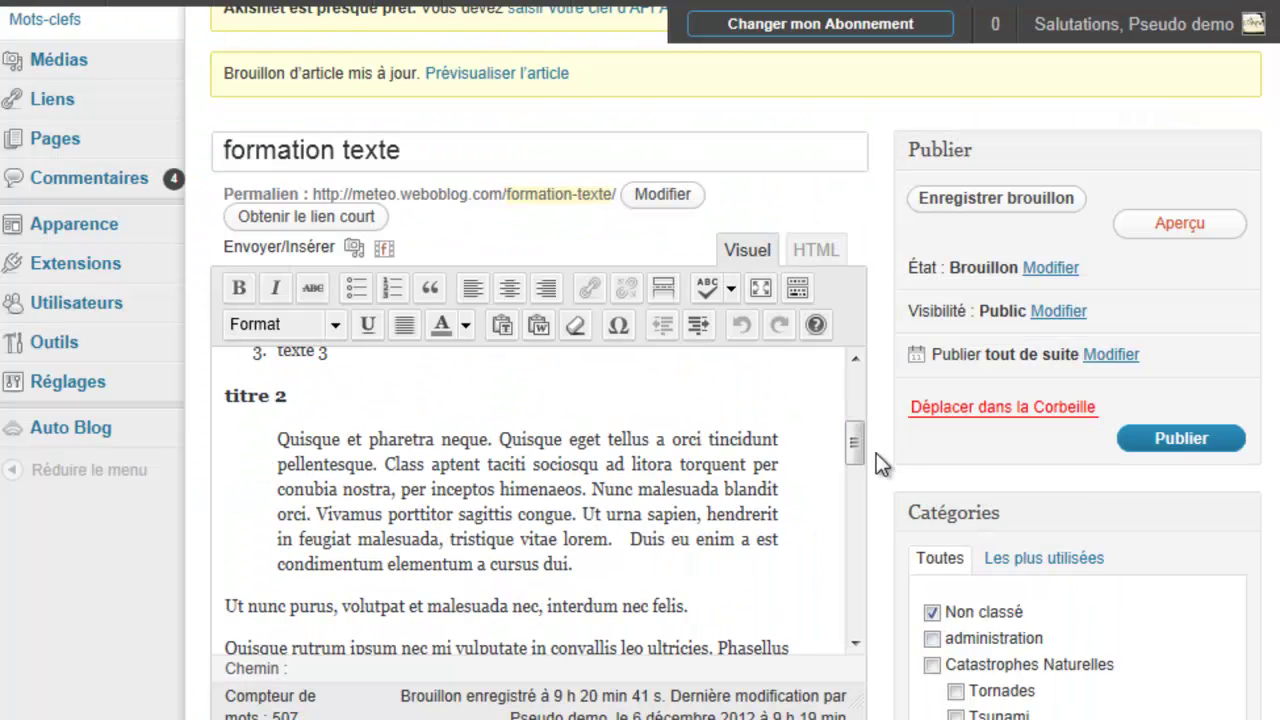
{"action": "mouse_move", "coordinate": [854, 440]}
{"action": "left_mouse_down"}
{"action": "mouse_move", "coordinate": [855, 453]}
{"action": "mouse_move", "coordinate": [853, 424]}
{"action": "left_mouse_up"}
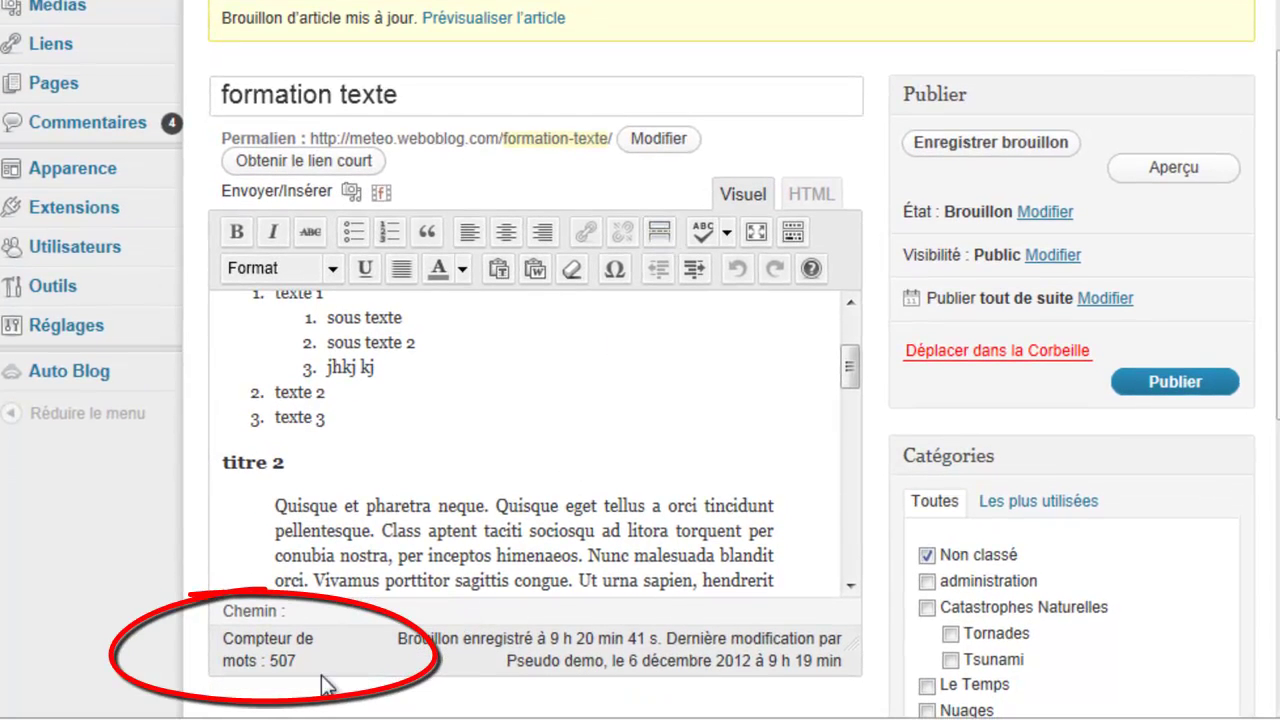
{"action": "mouse_move", "coordinate": [293, 660]}
{"action": "left_mouse_down"}
{"action": "mouse_move", "coordinate": [231, 652]}
{"action": "mouse_move", "coordinate": [229, 639]}
{"action": "left_mouse_up"}
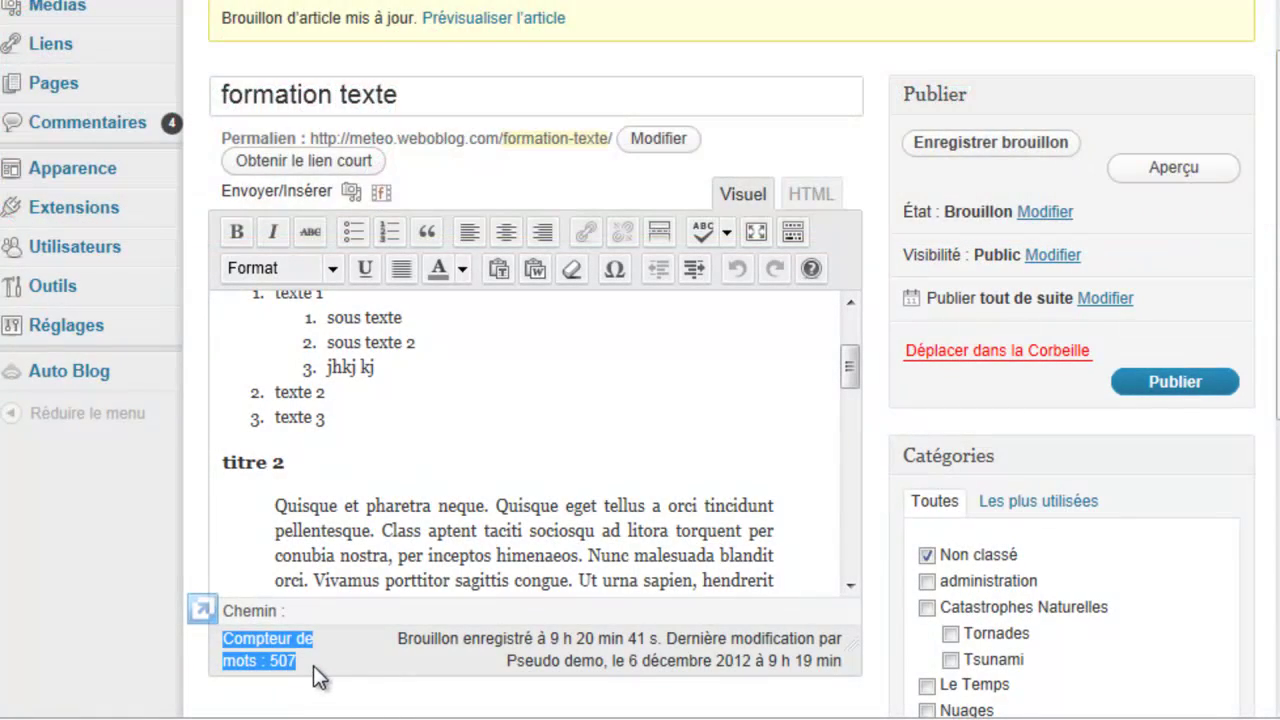
{"action": "left_click", "coordinate": [325, 665]}
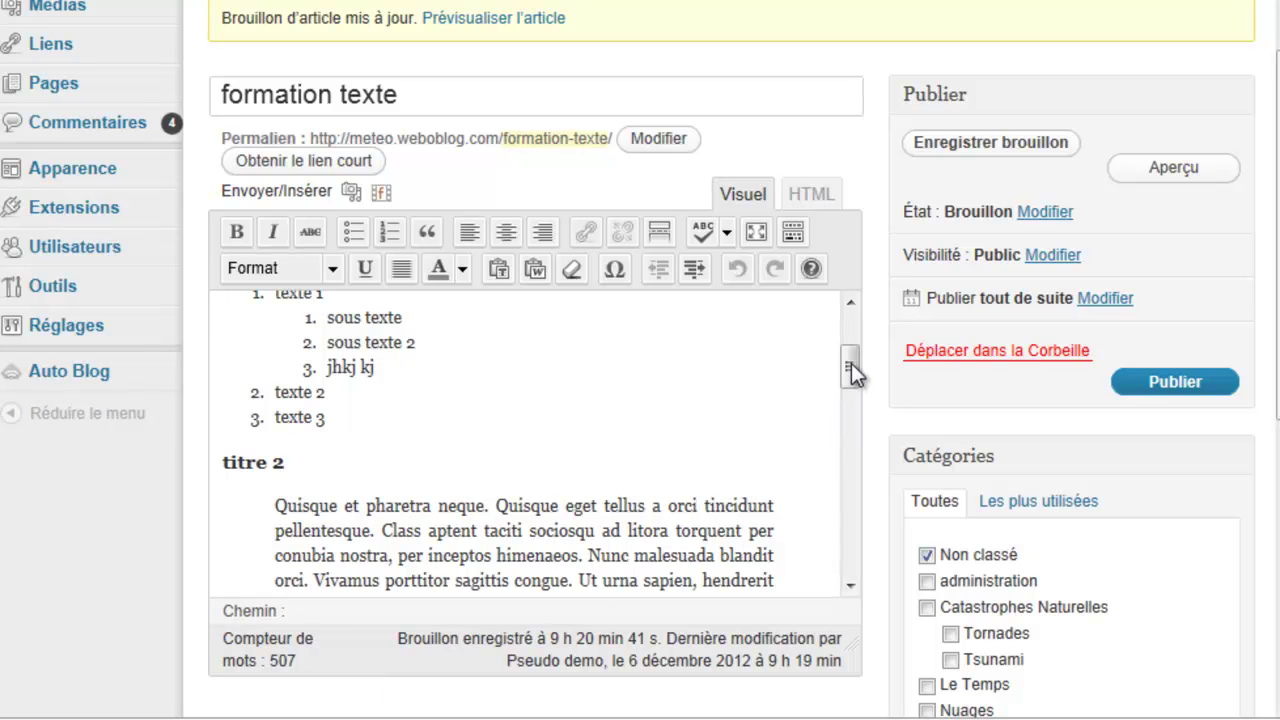
{"action": "left_click_drag", "start_coordinate": [849, 363], "coordinate": [849, 392]}
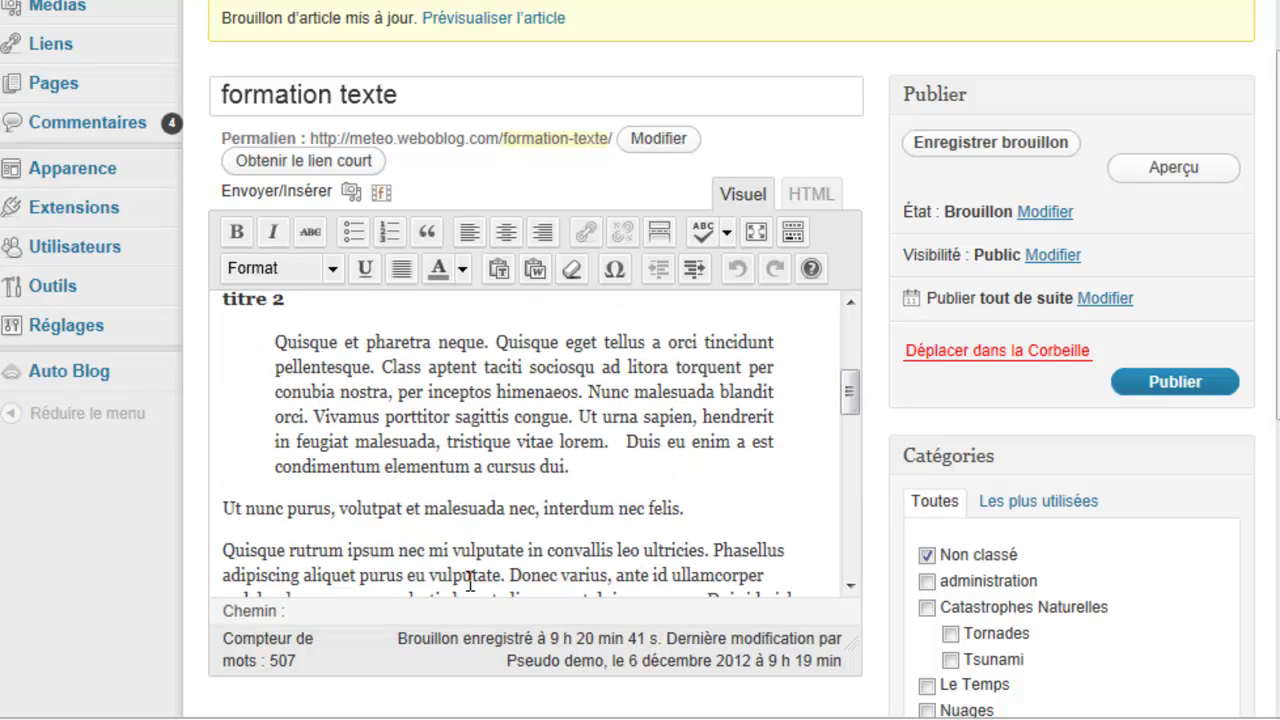
{"action": "left_click", "coordinate": [453, 551]}
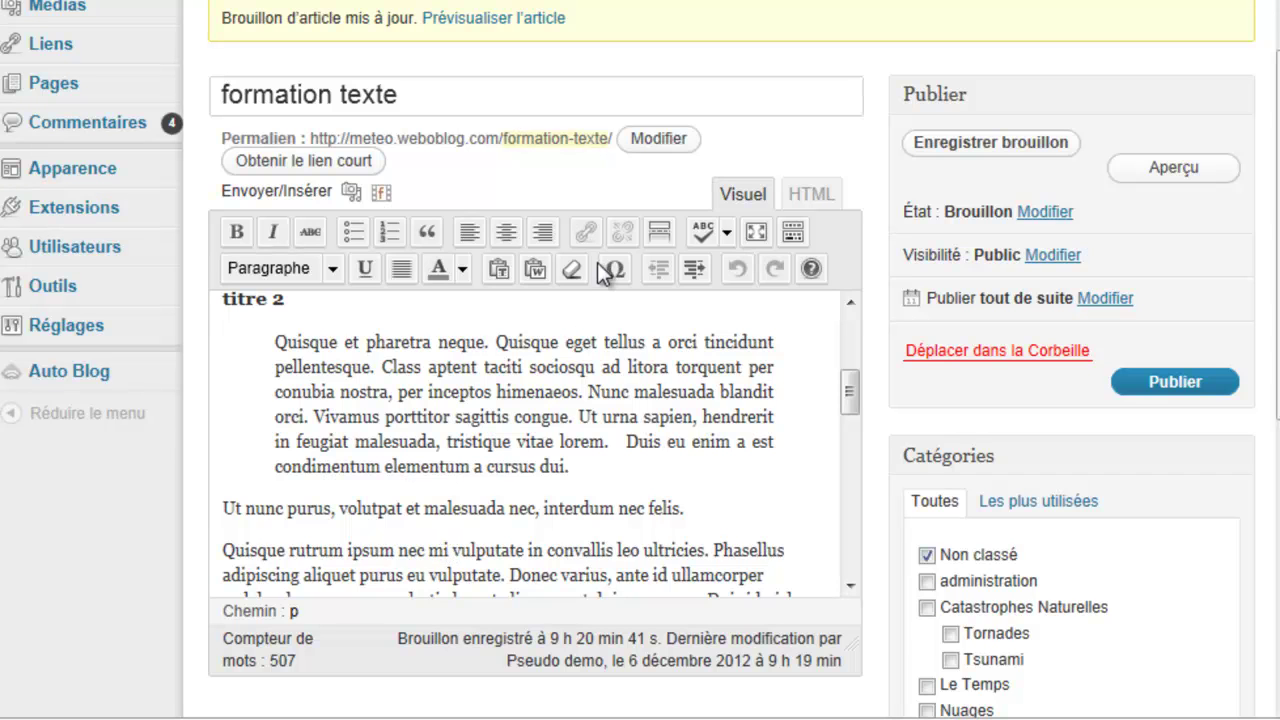
Step: Insert a More break after 'Quisque rutrum ipsum nec mi', save the draft, and preview it
{"action": "left_click", "coordinate": [659, 231]}
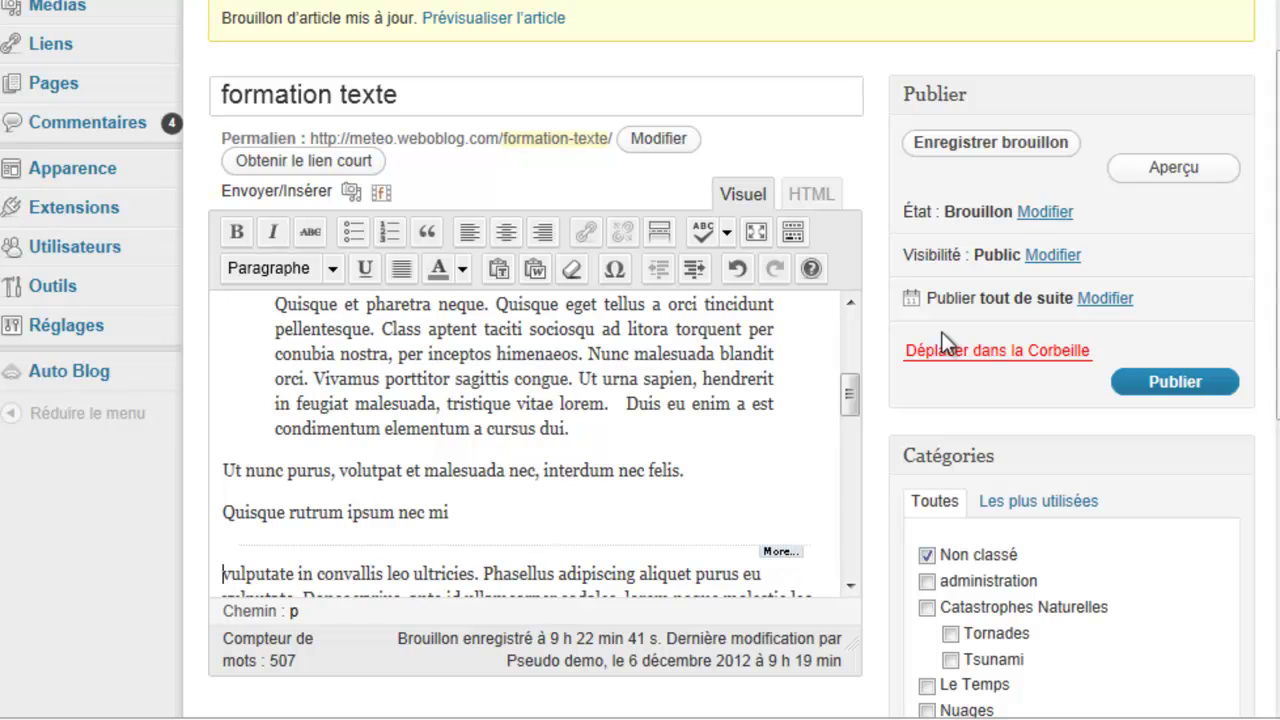
{"action": "left_click", "coordinate": [1015, 160]}
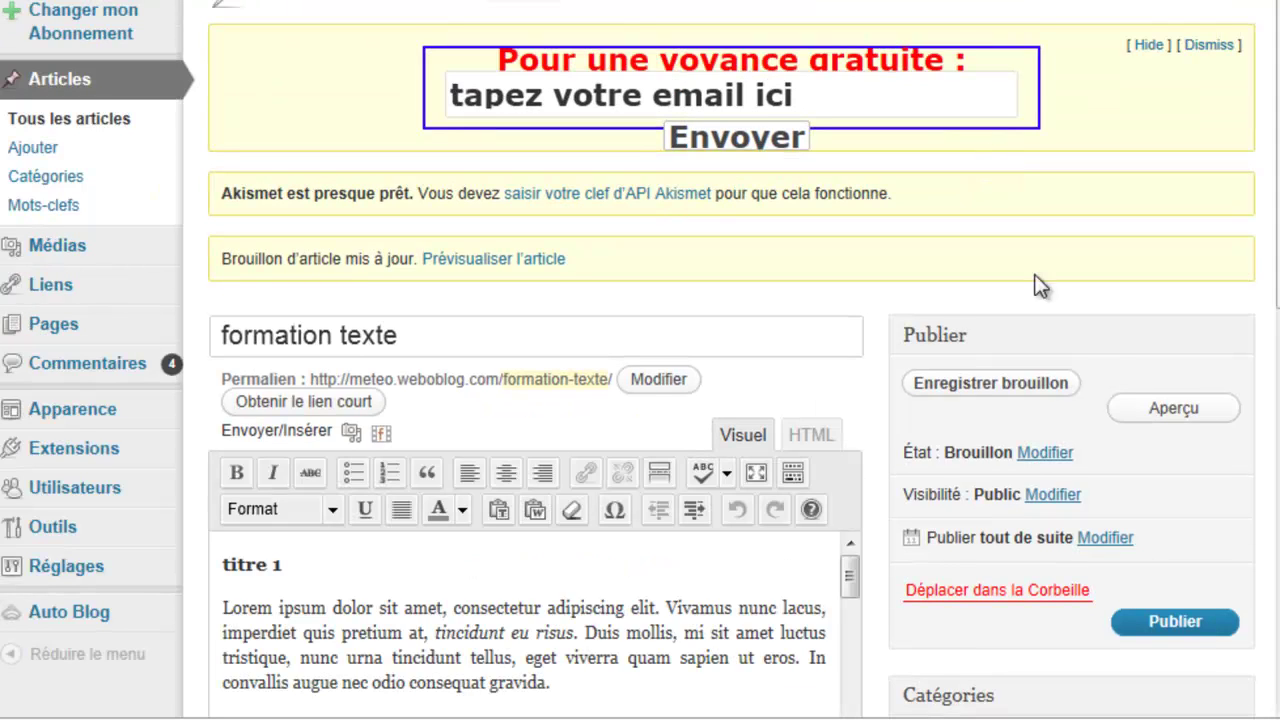
{"action": "right_click", "coordinate": [1178, 418]}
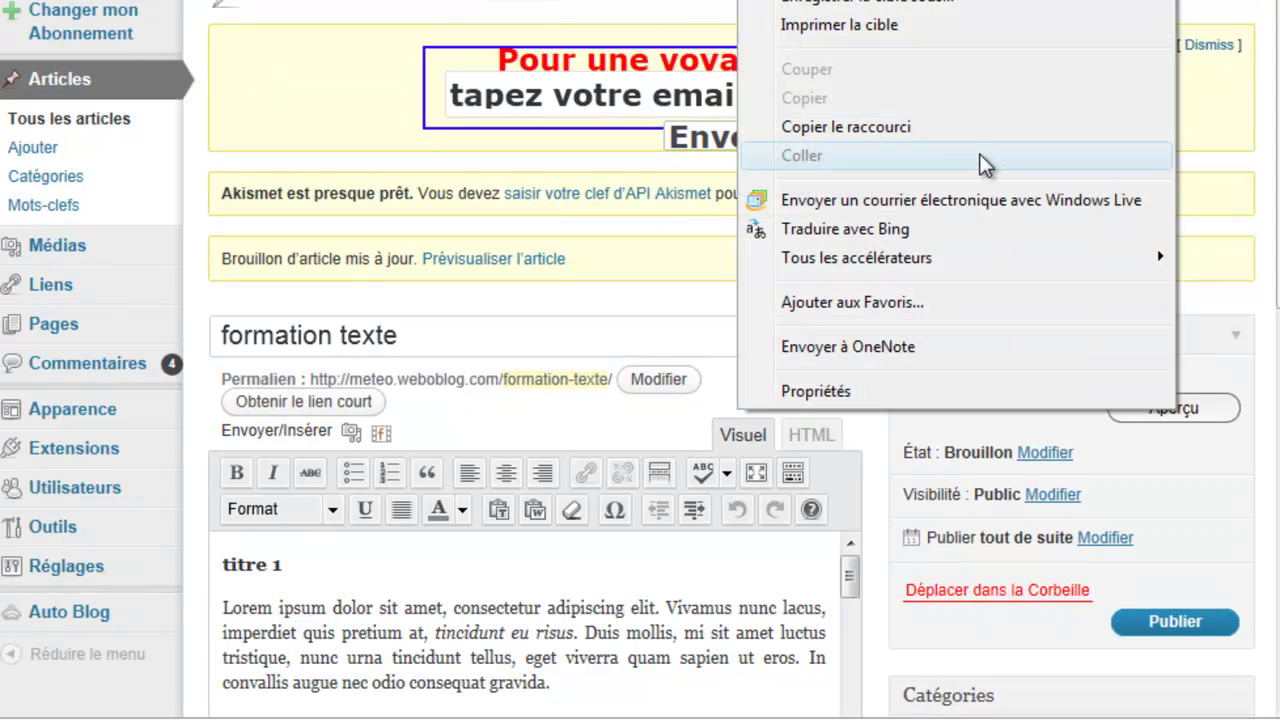
{"action": "left_click", "coordinate": [800, 2]}
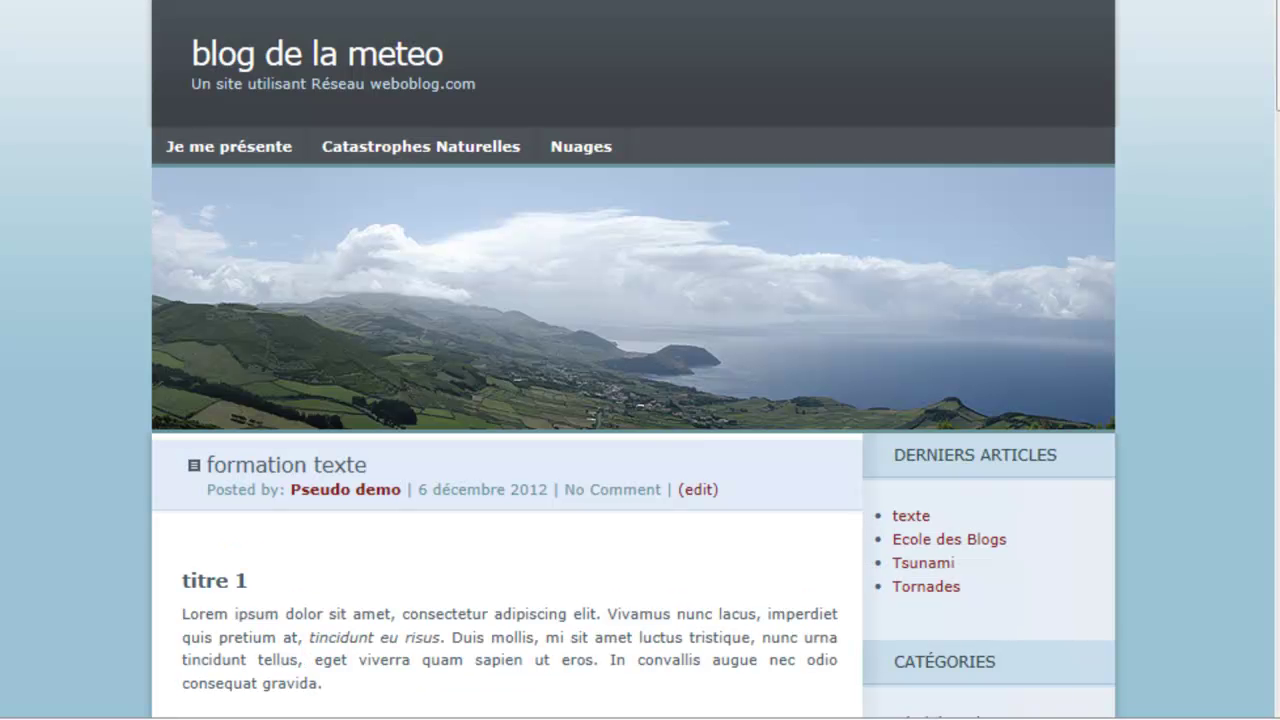
Step: Scroll through the article preview, then close that tab to return to the editor
{"action": "scroll", "coordinate": [537, 359], "scroll_direction": "down", "scroll_amount": 7}
{"action": "scroll", "coordinate": [537, 359], "scroll_direction": "down", "scroll_amount": 5}
{"action": "scroll", "coordinate": [537, 369], "scroll_direction": "up", "scroll_amount": 7}
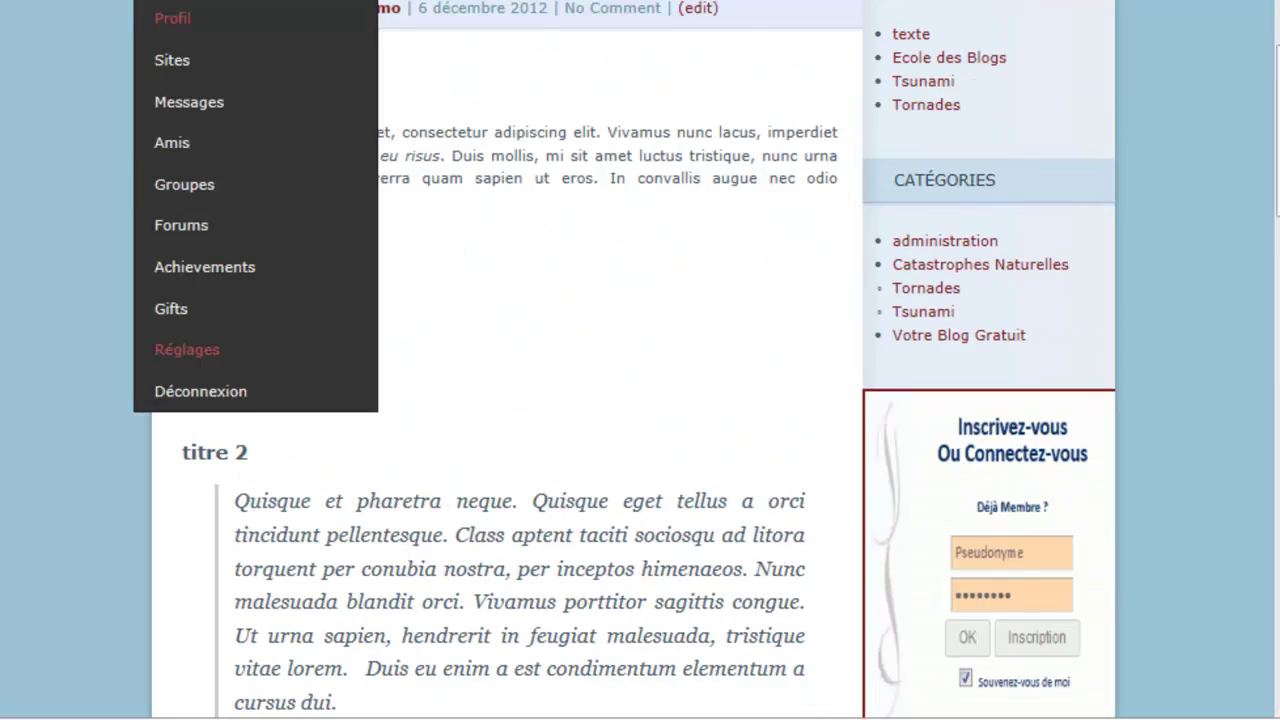
{"action": "key", "text": "ctrl+w"}
Step: Publish the 'formation texte' article with Publier
{"action": "scroll", "coordinate": [884, 499], "scroll_direction": "down", "scroll_amount": 1}
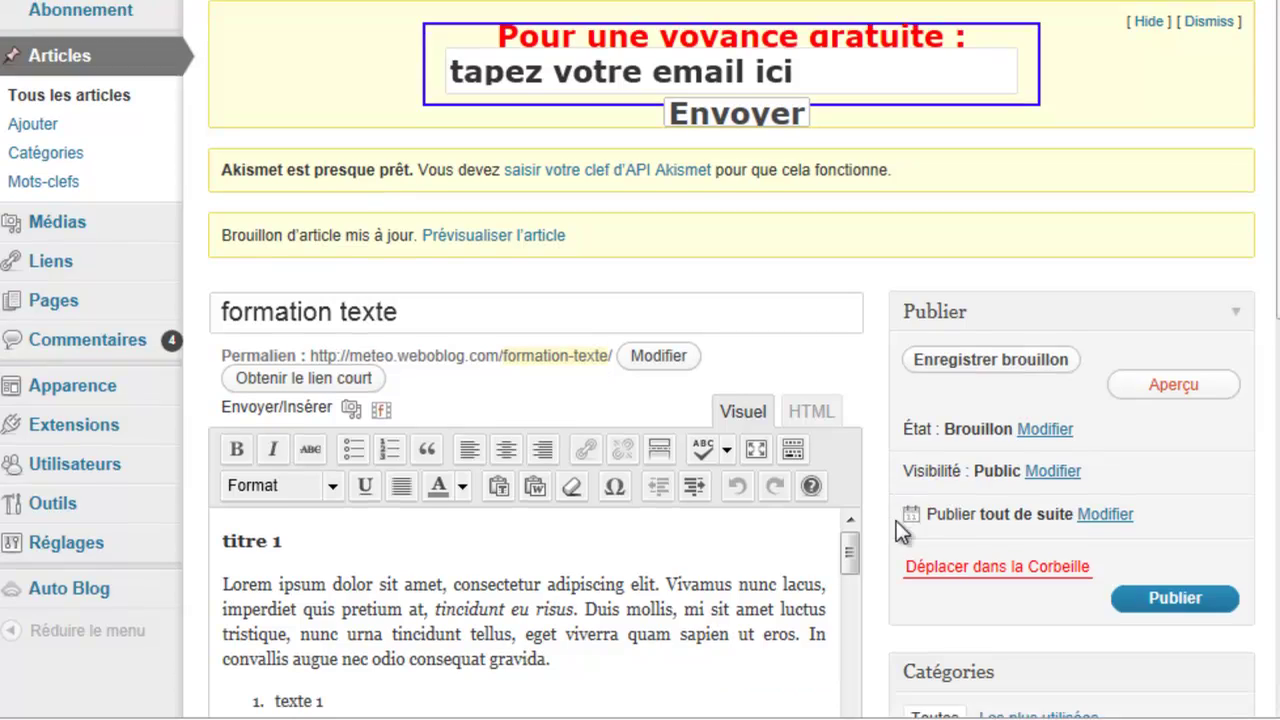
{"action": "scroll", "coordinate": [970, 575], "scroll_direction": "down", "scroll_amount": 4}
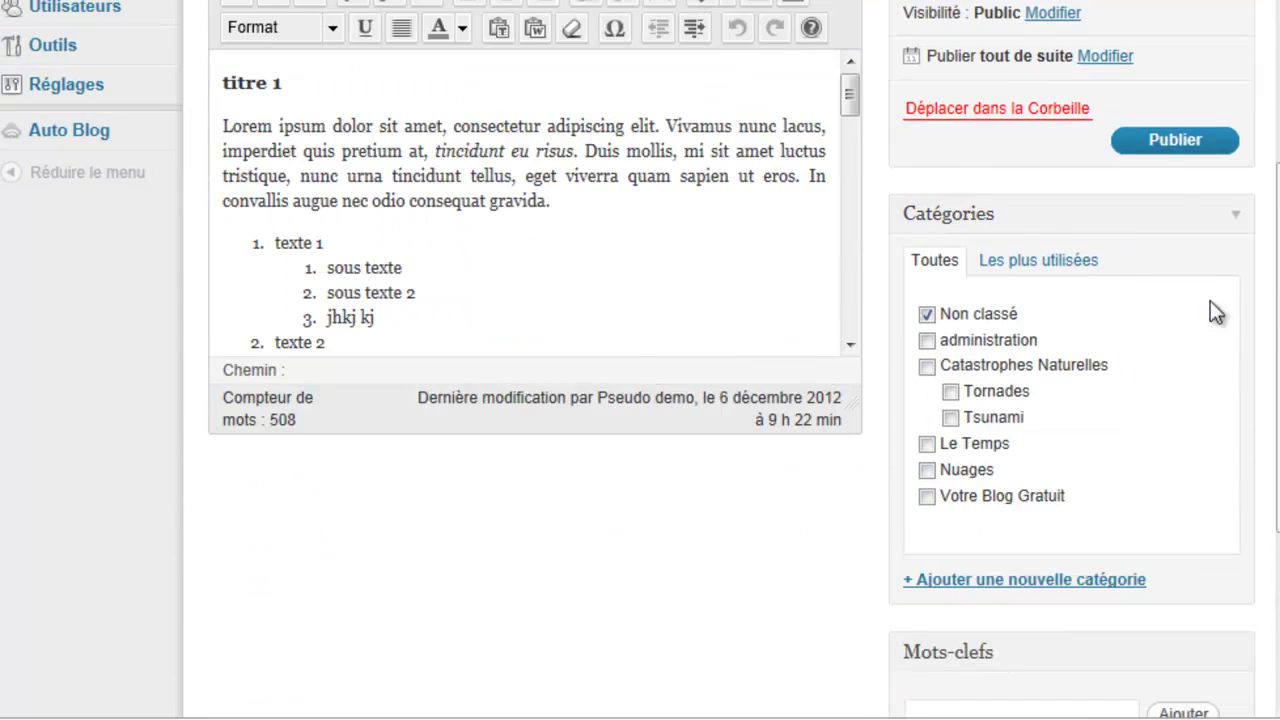
{"action": "left_click", "coordinate": [1165, 148]}
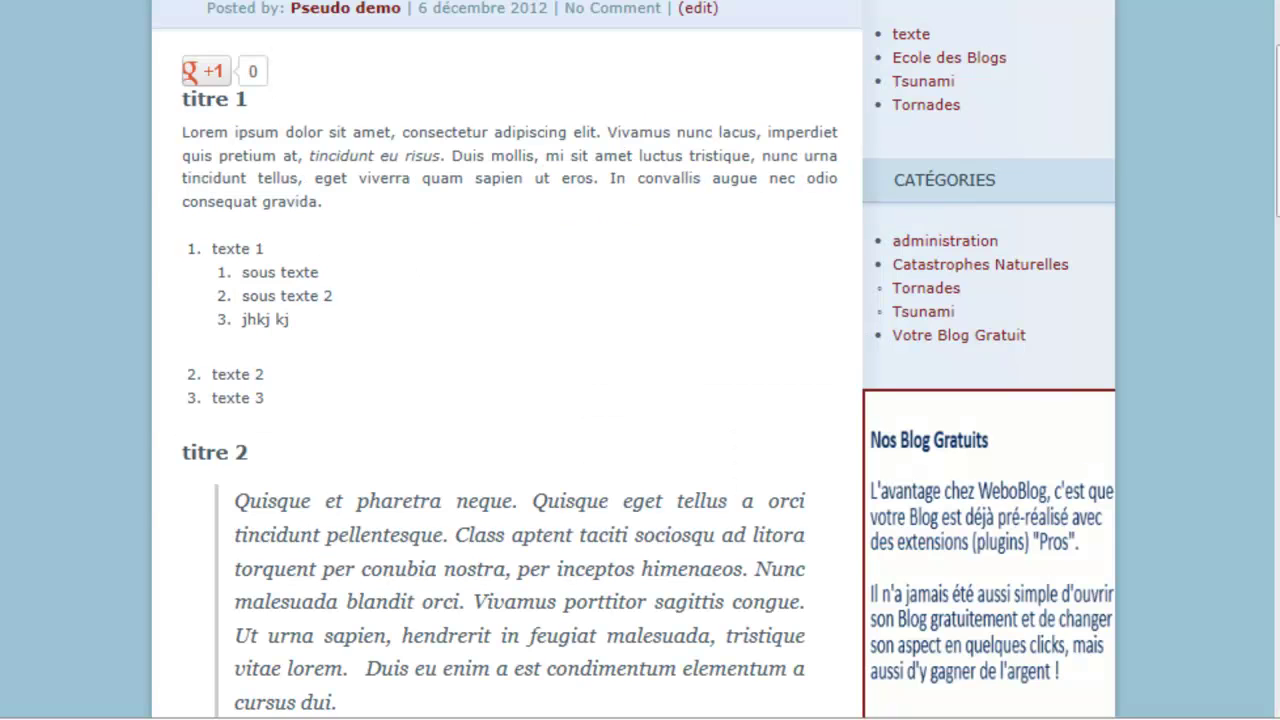
{"action": "scroll", "coordinate": [514, 214], "scroll_direction": "up", "scroll_amount": 5}
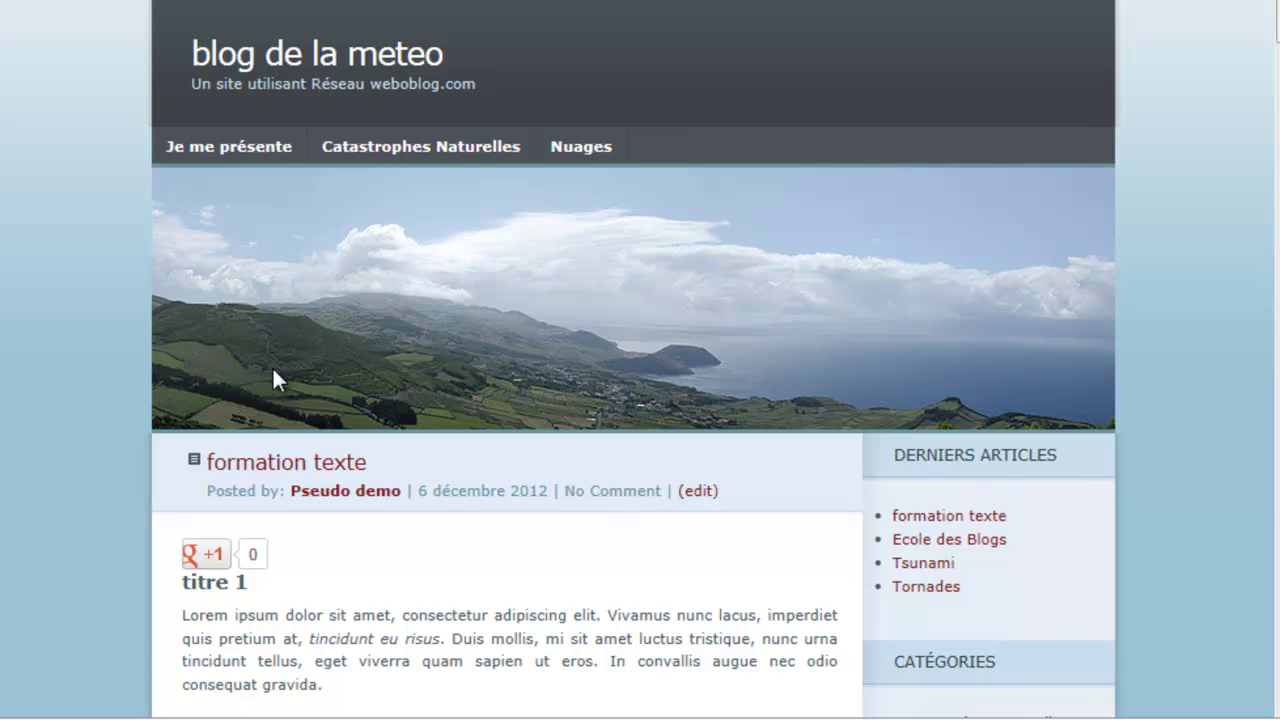
{"action": "scroll", "coordinate": [274, 370], "scroll_direction": "down", "scroll_amount": 1}
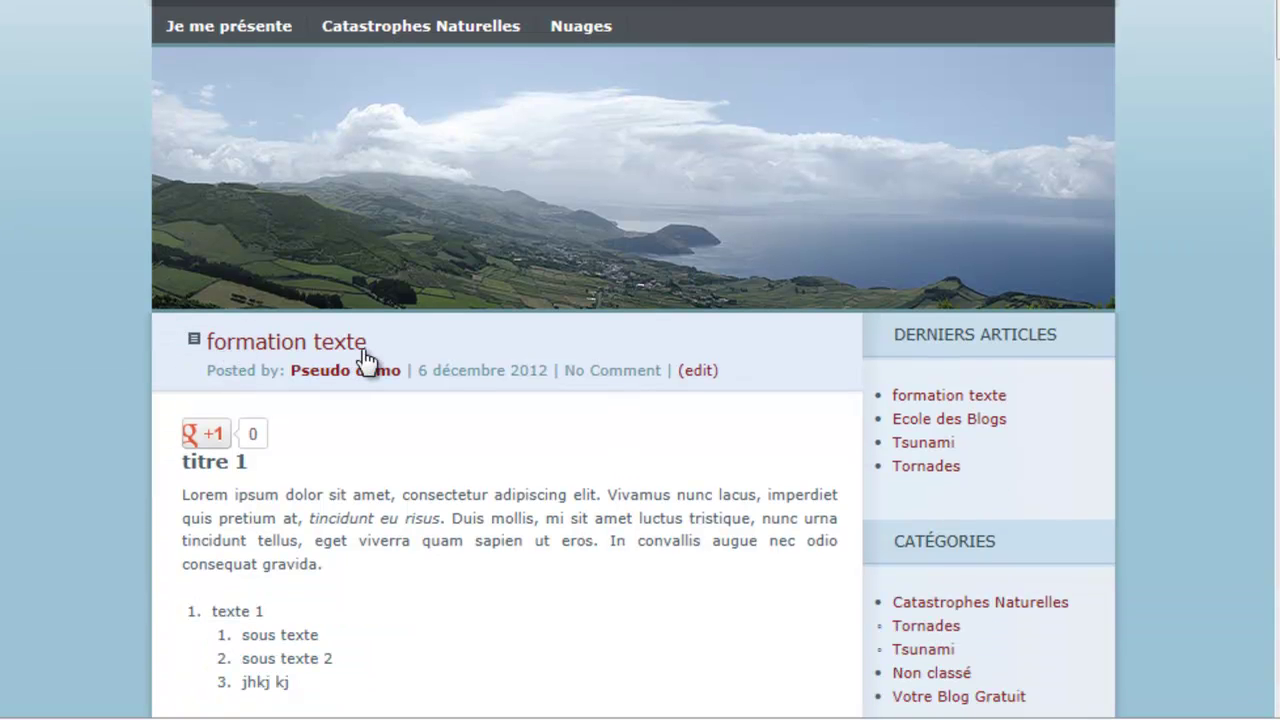
Step: Replace the title's lowercase 'f' with 'F' so it reads 'Formation texte'
{"action": "left_click", "coordinate": [257, 2]}
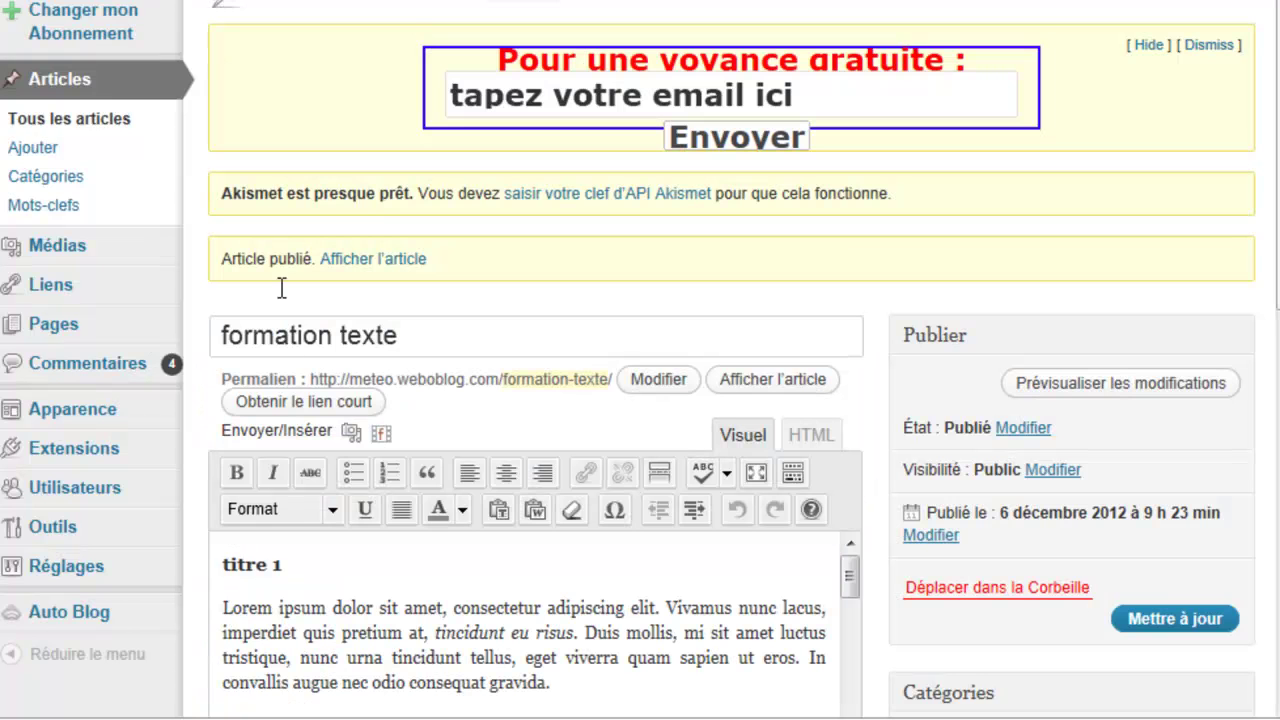
{"action": "left_click_drag", "start_coordinate": [228, 336], "coordinate": [221, 341]}
{"action": "type", "text": "F"}
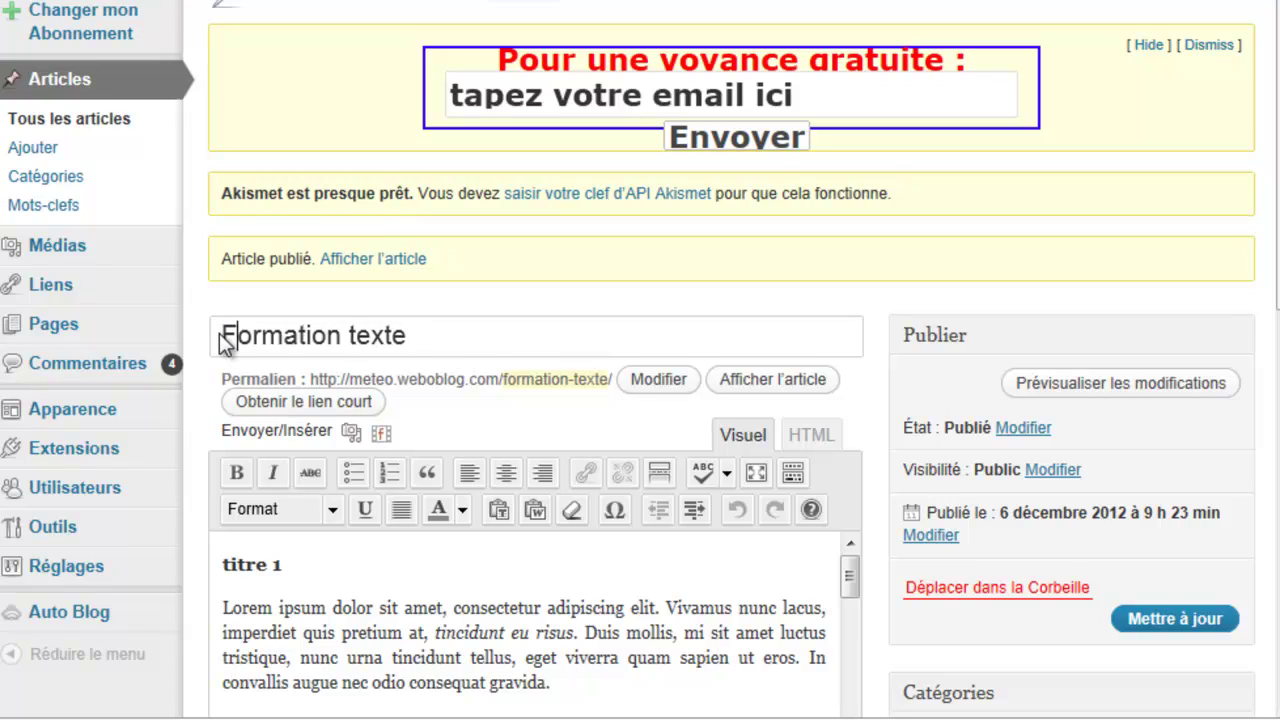
{"action": "double_click", "coordinate": [352, 334]}
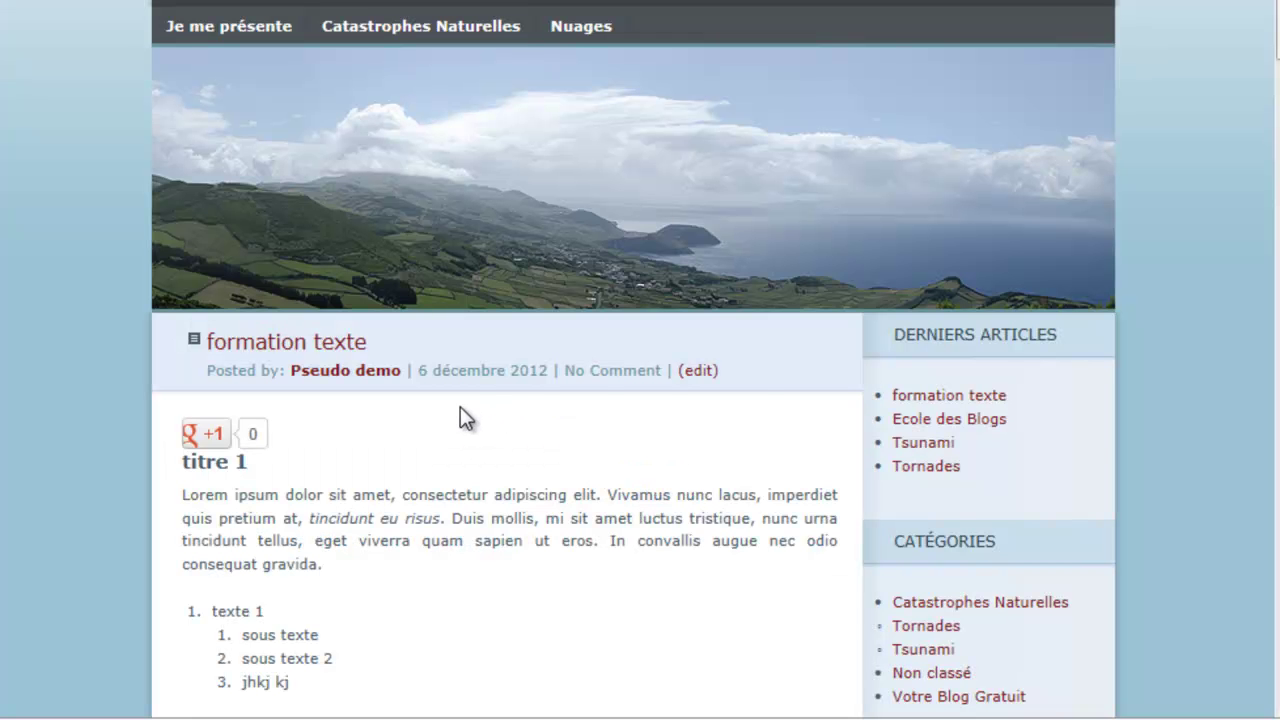
Step: Scroll the blog's latest-articles page to the formation texte excerpt
{"action": "scroll", "coordinate": [460, 406], "scroll_direction": "down", "scroll_amount": 5}
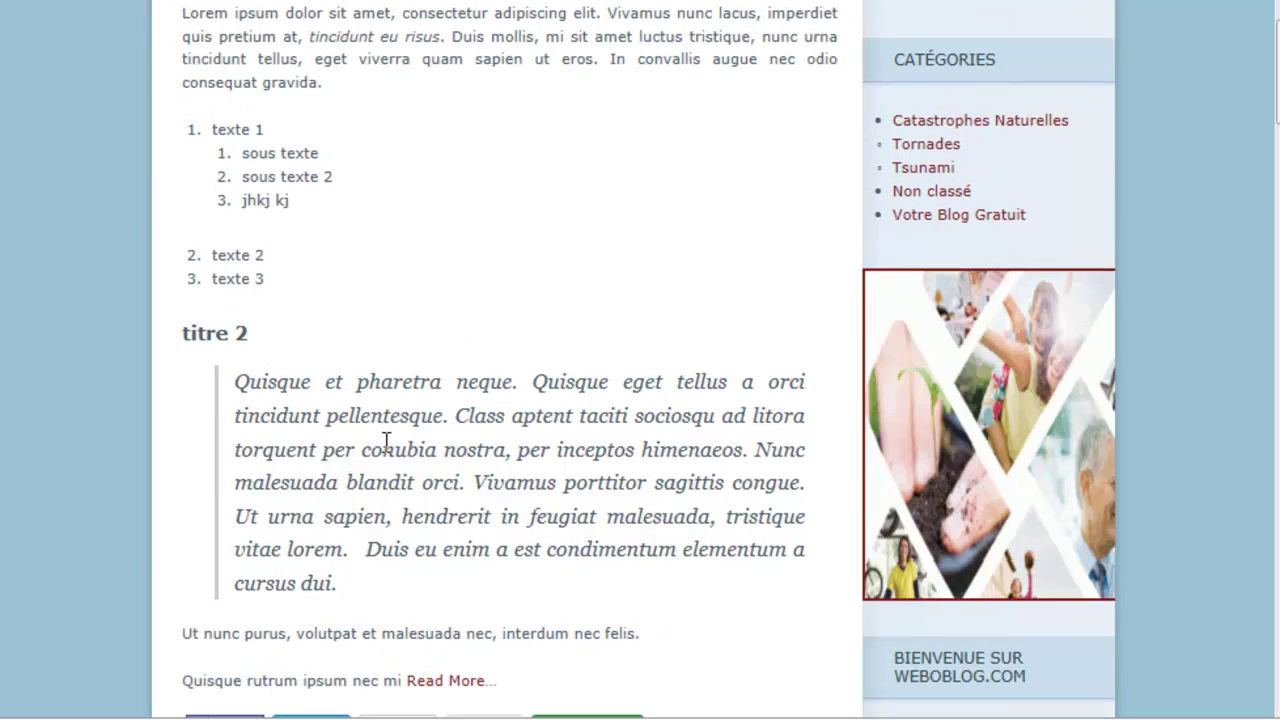
{"action": "scroll", "coordinate": [386, 441], "scroll_direction": "down", "scroll_amount": 3}
{"action": "scroll", "coordinate": [388, 448], "scroll_direction": "down", "scroll_amount": 14}
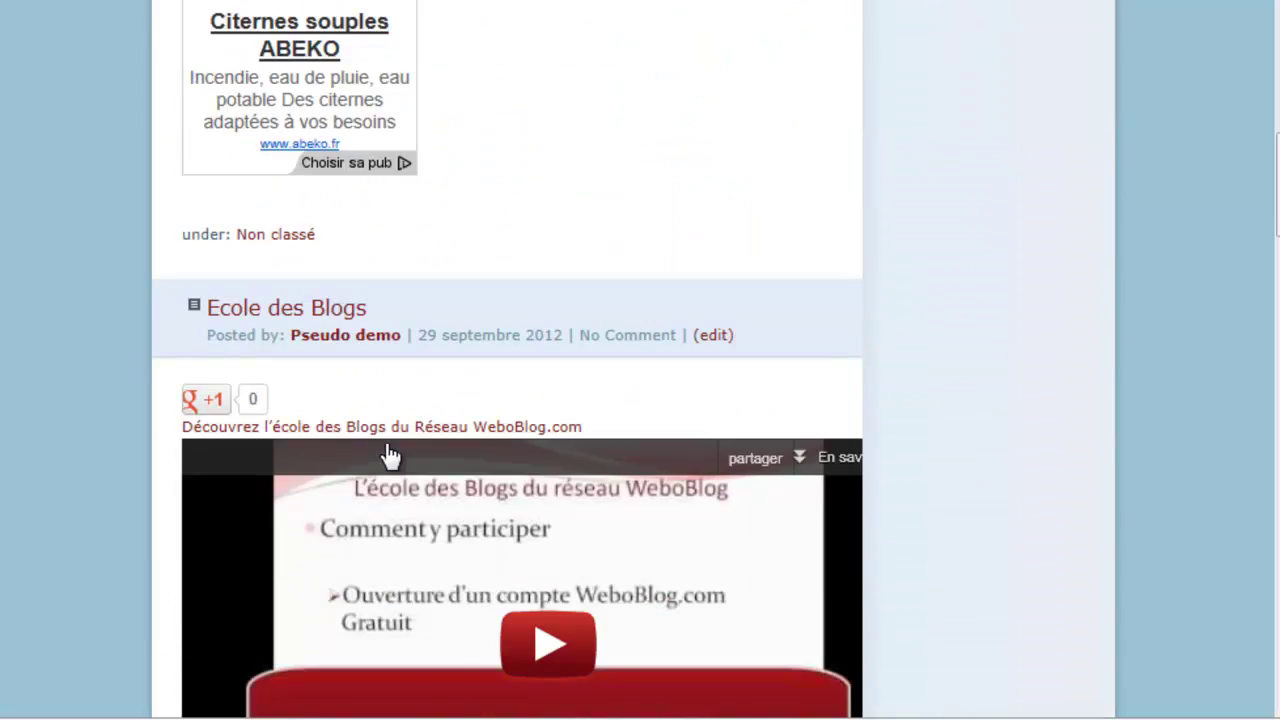
{"action": "scroll", "coordinate": [390, 455], "scroll_direction": "down", "scroll_amount": 15}
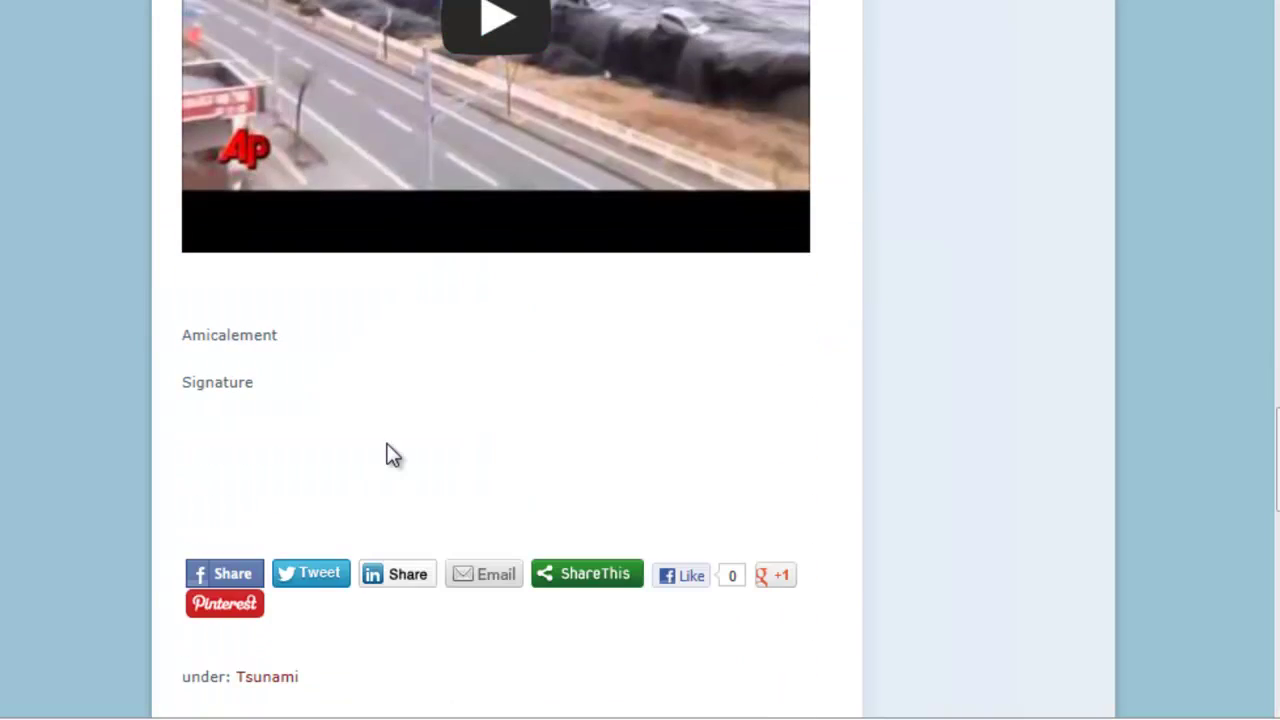
{"action": "scroll", "coordinate": [390, 455], "scroll_direction": "down", "scroll_amount": 6}
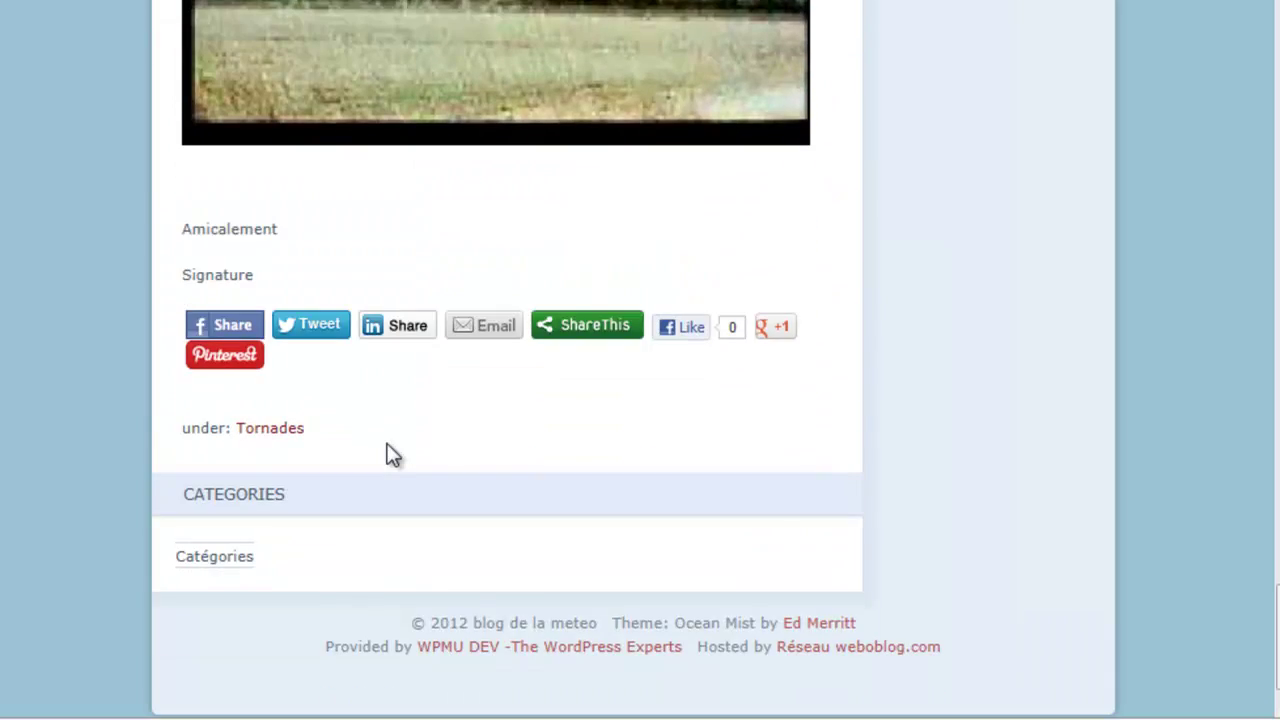
{"action": "scroll", "coordinate": [898, 523], "scroll_direction": "up", "scroll_amount": 11}
{"action": "scroll", "coordinate": [898, 523], "scroll_direction": "up", "scroll_amount": 15}
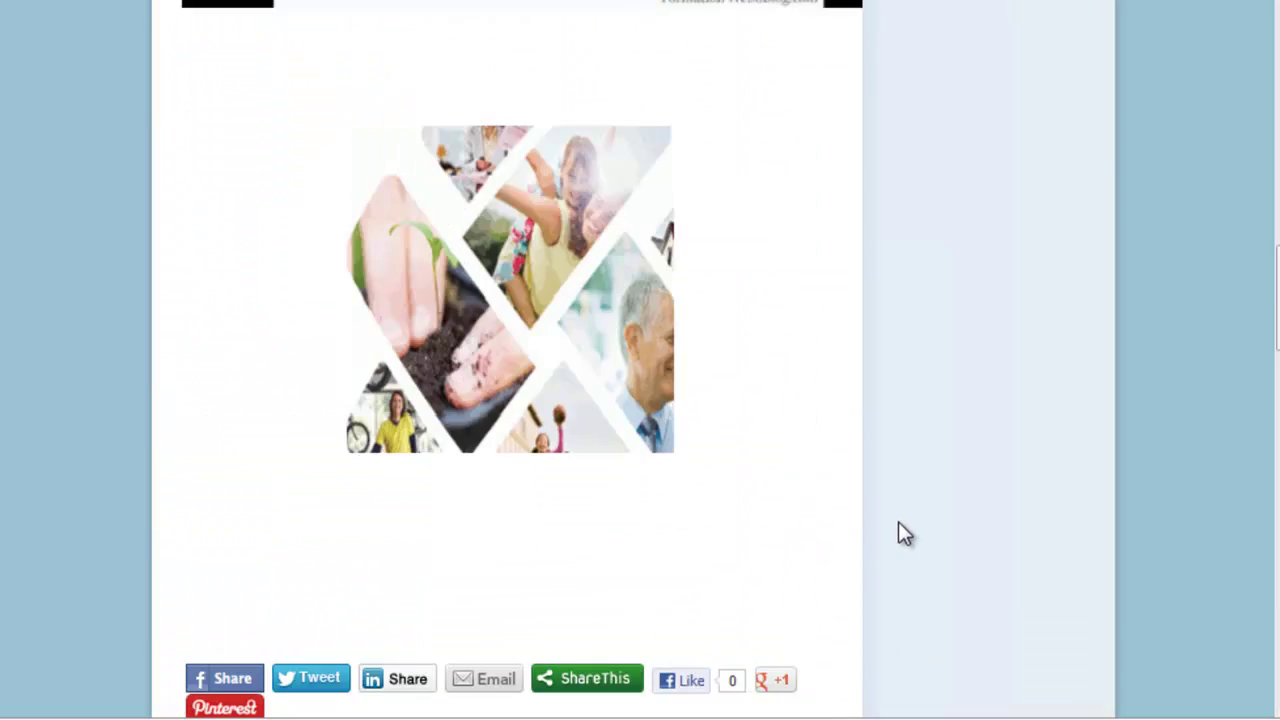
{"action": "scroll", "coordinate": [898, 521], "scroll_direction": "up", "scroll_amount": 10}
{"action": "scroll", "coordinate": [898, 521], "scroll_direction": "down", "scroll_amount": 5}
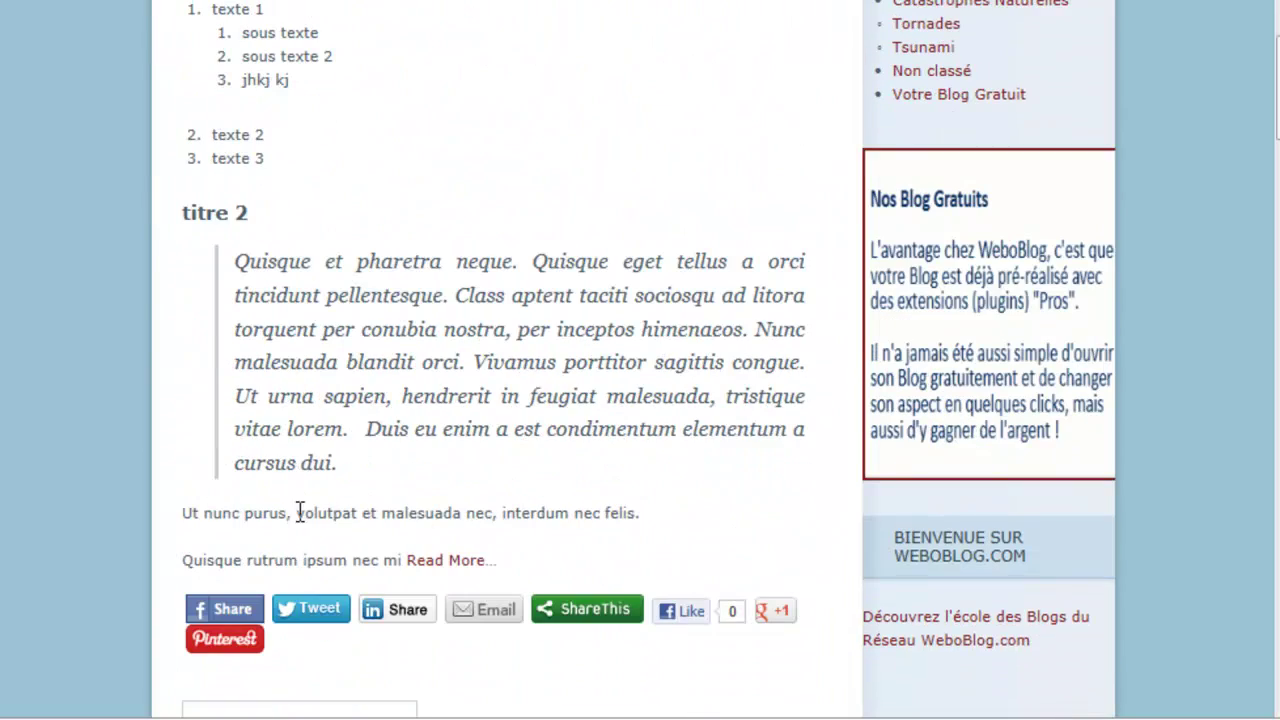
Step: Open the full article with Read More, read through it, then return to editing
{"action": "left_click", "coordinate": [464, 561]}
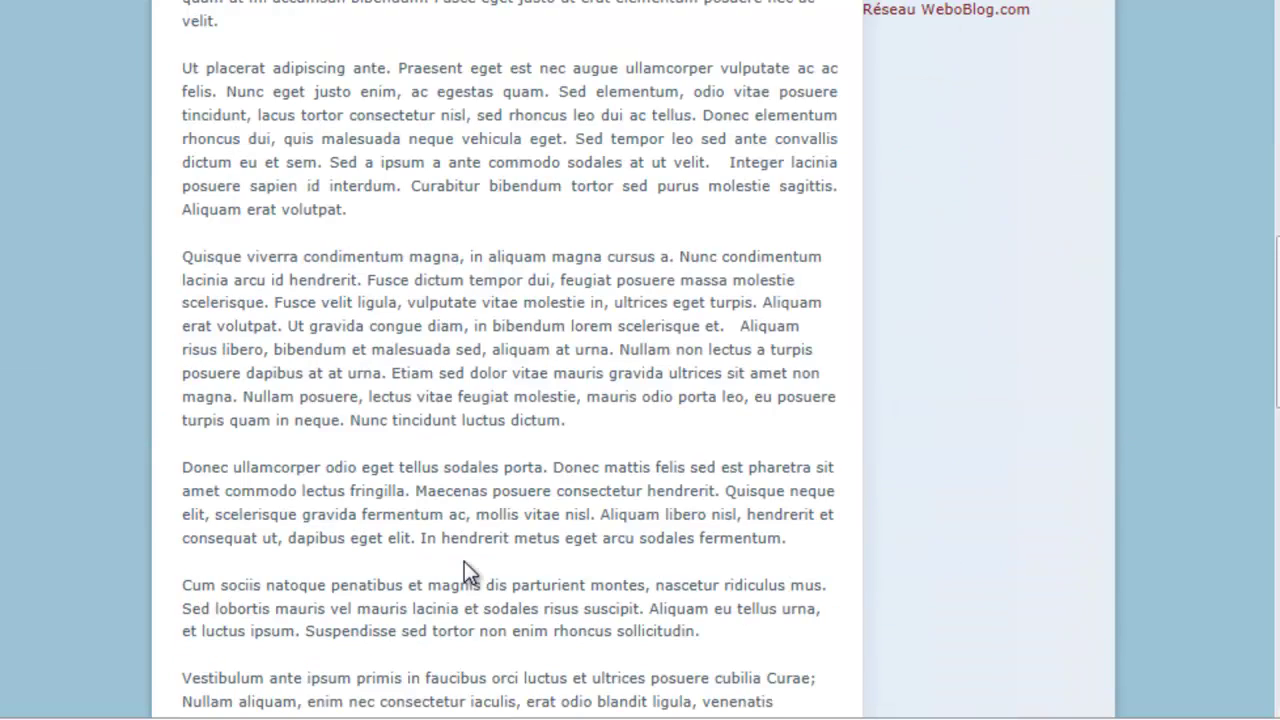
{"action": "scroll", "coordinate": [464, 561], "scroll_direction": "up", "scroll_amount": 7}
{"action": "scroll", "coordinate": [464, 561], "scroll_direction": "down", "scroll_amount": 10}
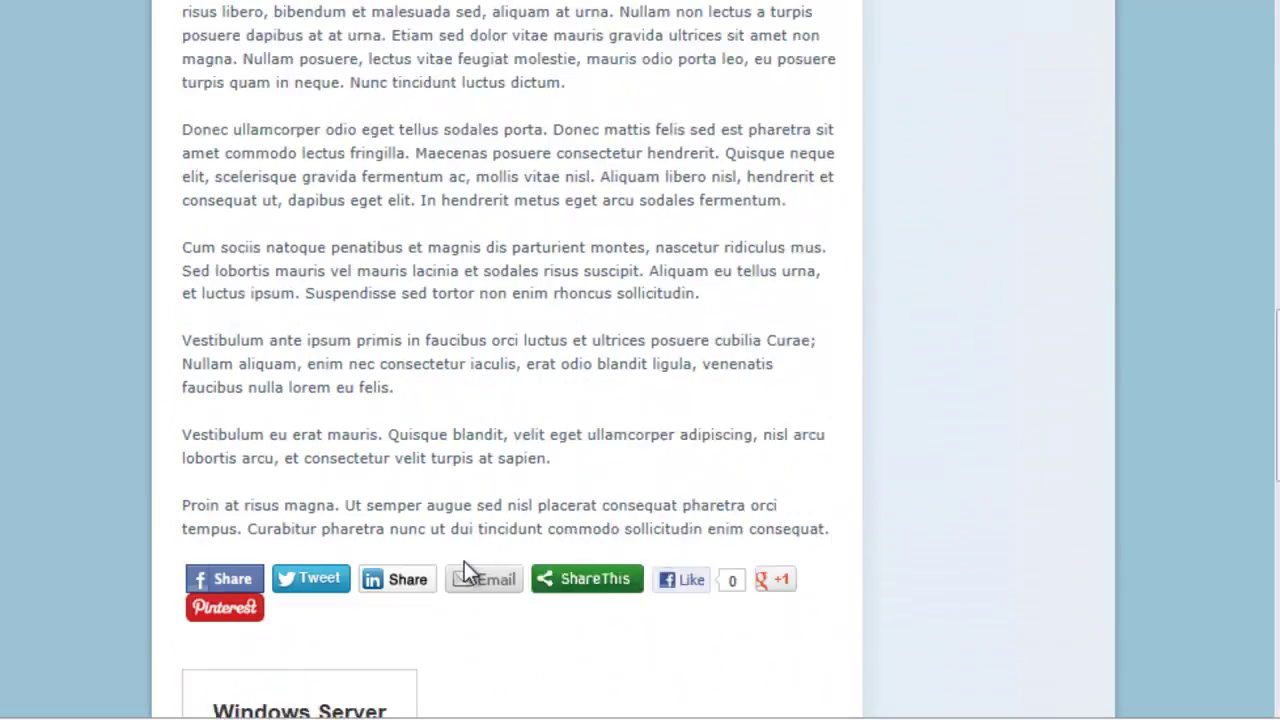
{"action": "scroll", "coordinate": [464, 561], "scroll_direction": "down", "scroll_amount": 9}
{"action": "scroll", "coordinate": [464, 561], "scroll_direction": "up", "scroll_amount": 5}
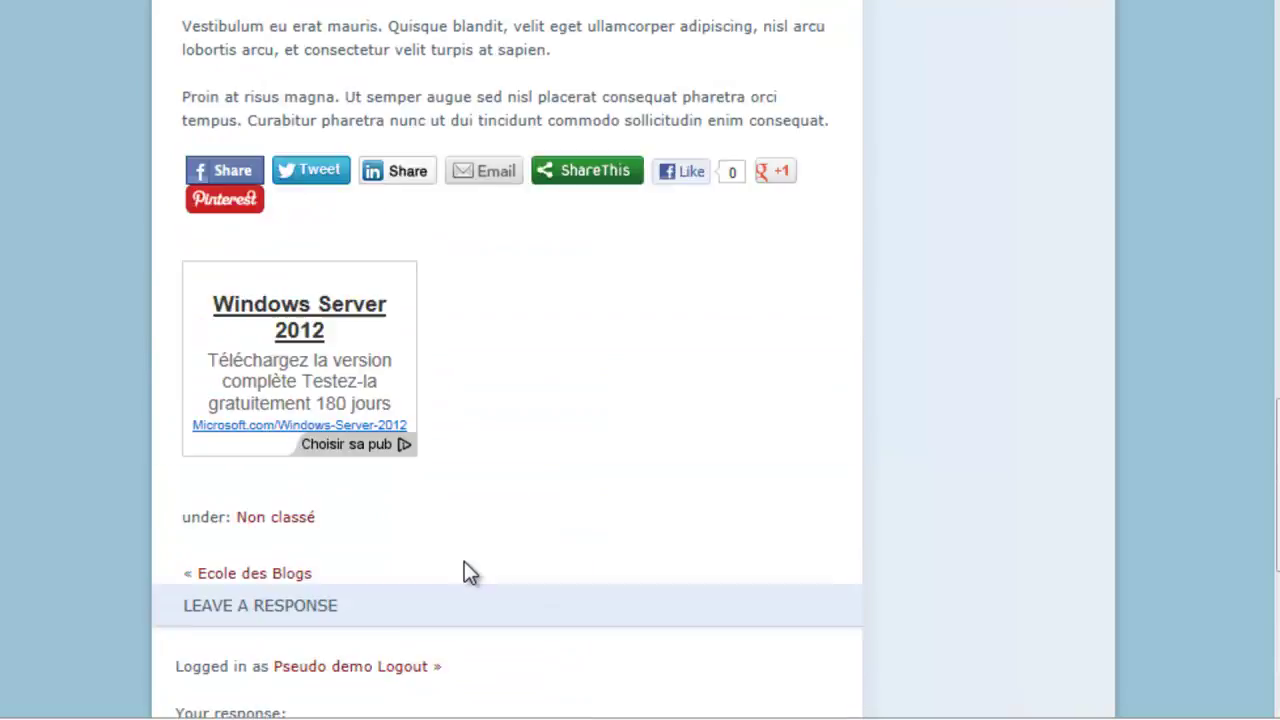
{"action": "scroll", "coordinate": [464, 561], "scroll_direction": "up", "scroll_amount": 8}
{"action": "scroll", "coordinate": [464, 561], "scroll_direction": "up", "scroll_amount": 4}
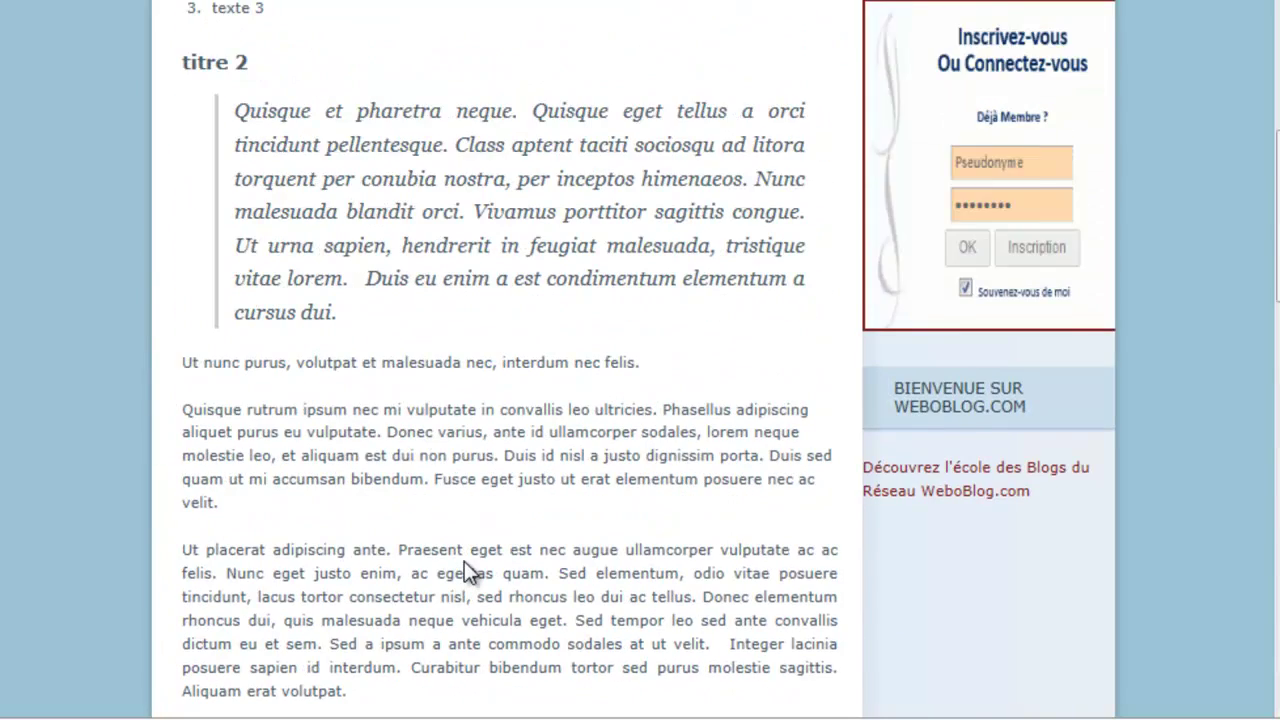
{"action": "scroll", "coordinate": [464, 562], "scroll_direction": "up", "scroll_amount": 6}
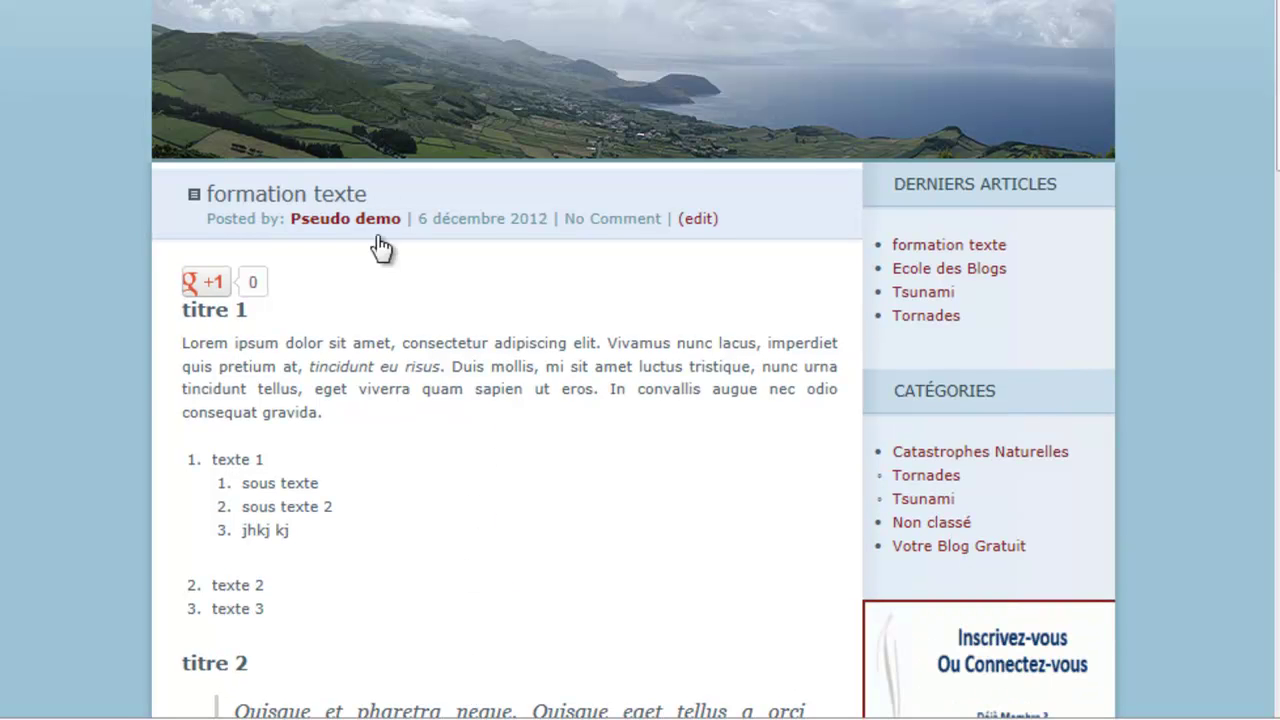
{"action": "scroll", "coordinate": [362, 140], "scroll_direction": "up", "scroll_amount": 3}
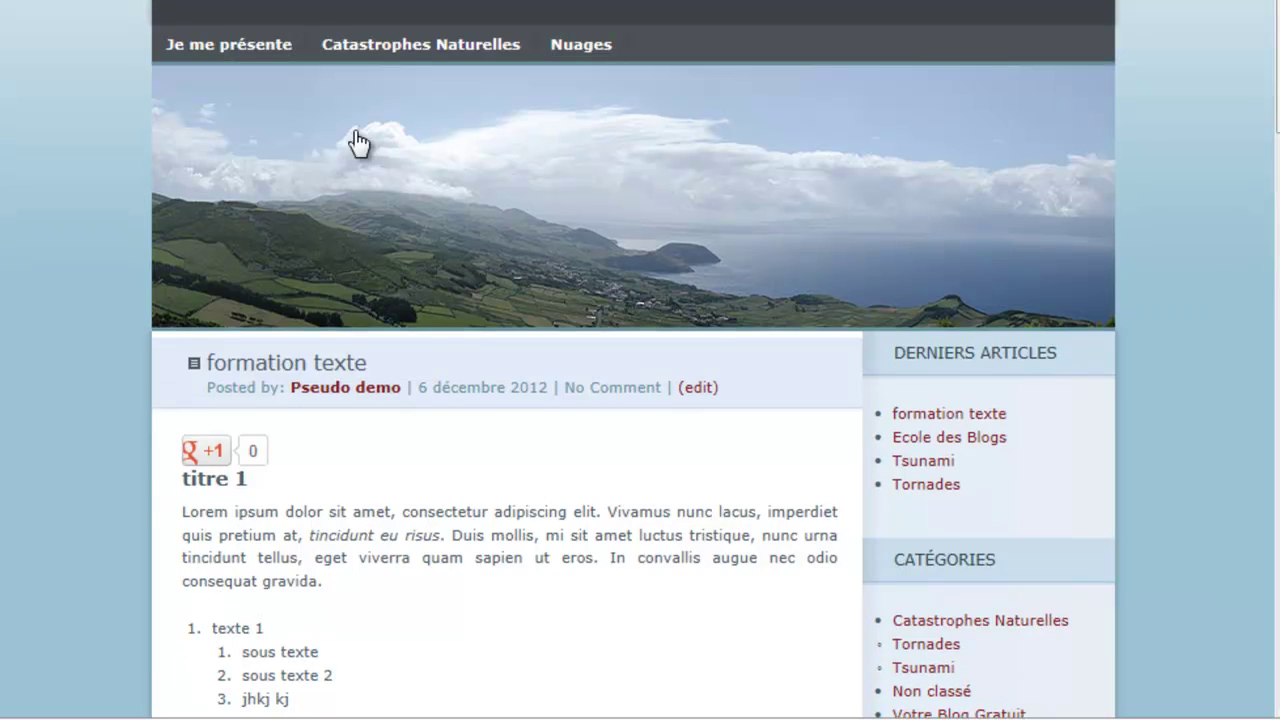
{"action": "left_click", "coordinate": [342, 38]}
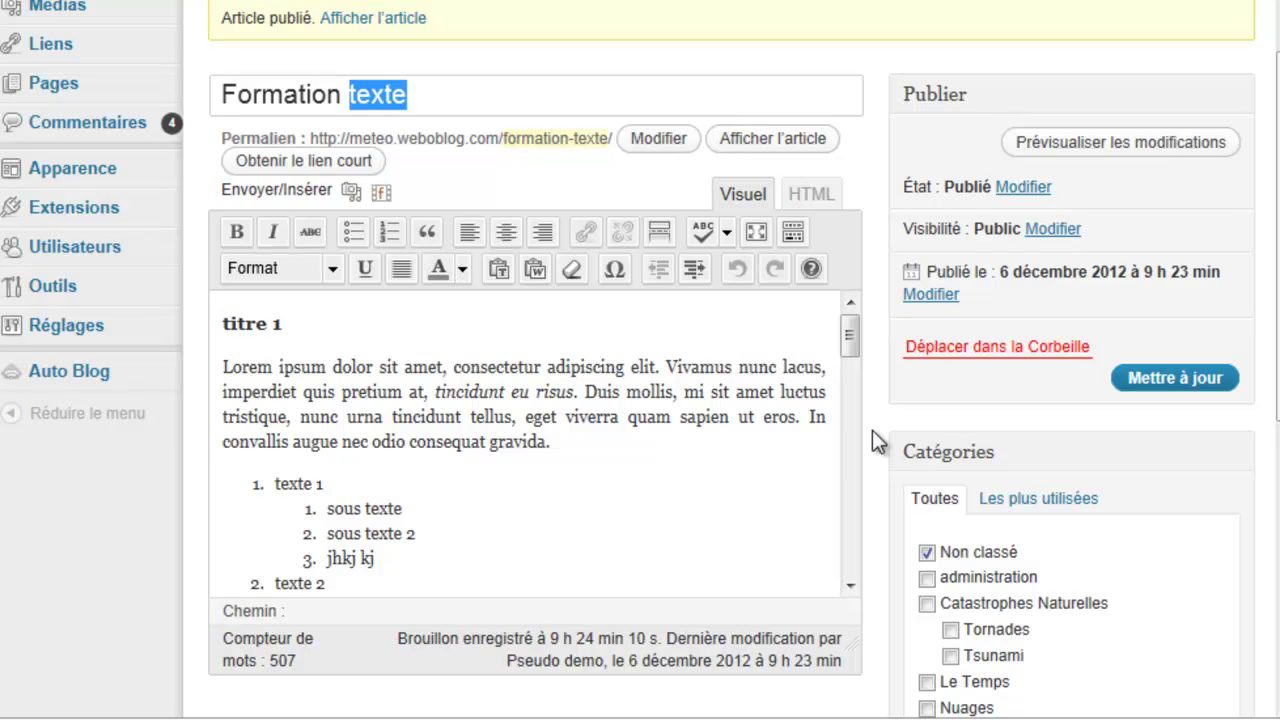
{"action": "left_click_drag", "start_coordinate": [557, 444], "coordinate": [487, 444]}
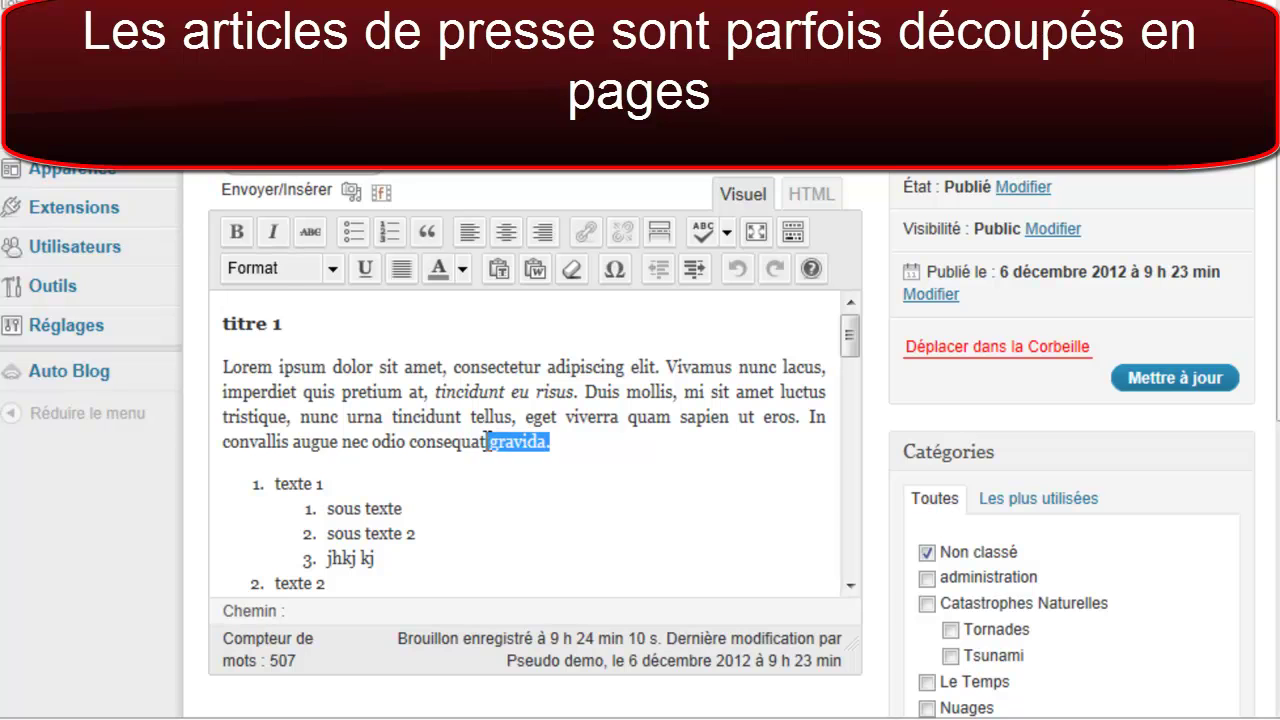
{"action": "left_click", "coordinate": [727, 232]}
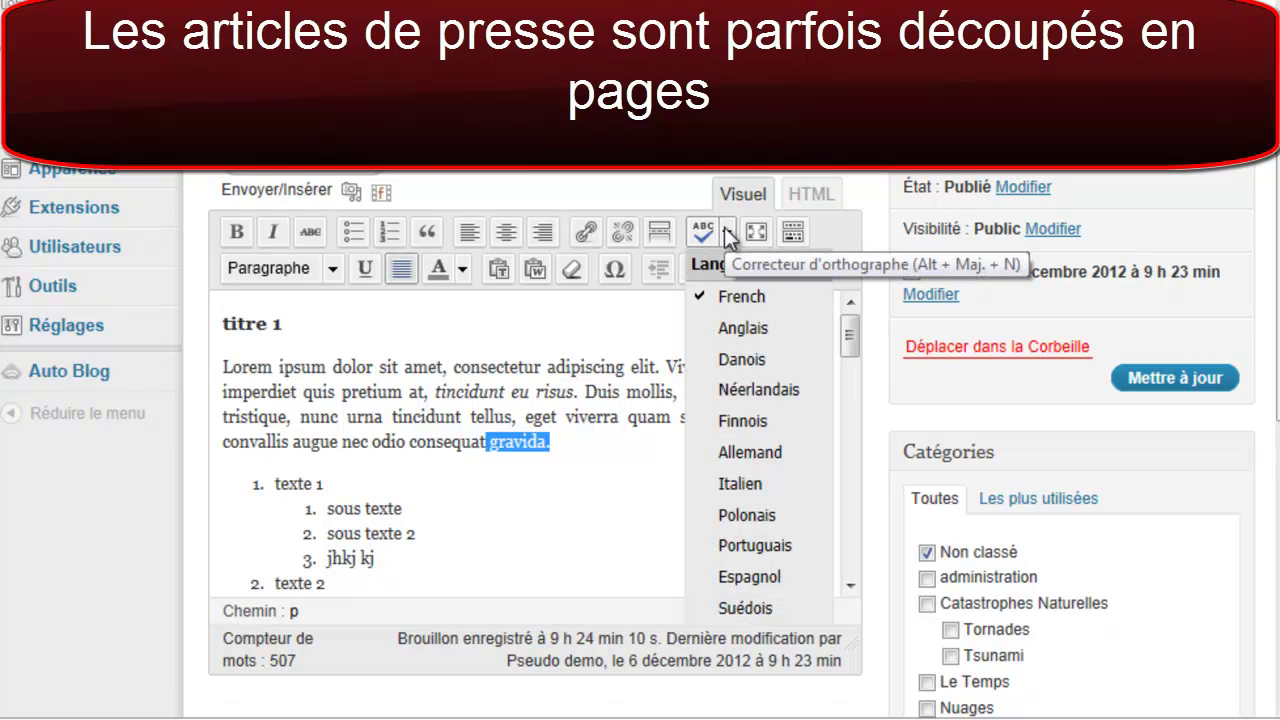
{"action": "left_click", "coordinate": [727, 232]}
{"action": "left_click", "coordinate": [557, 444]}
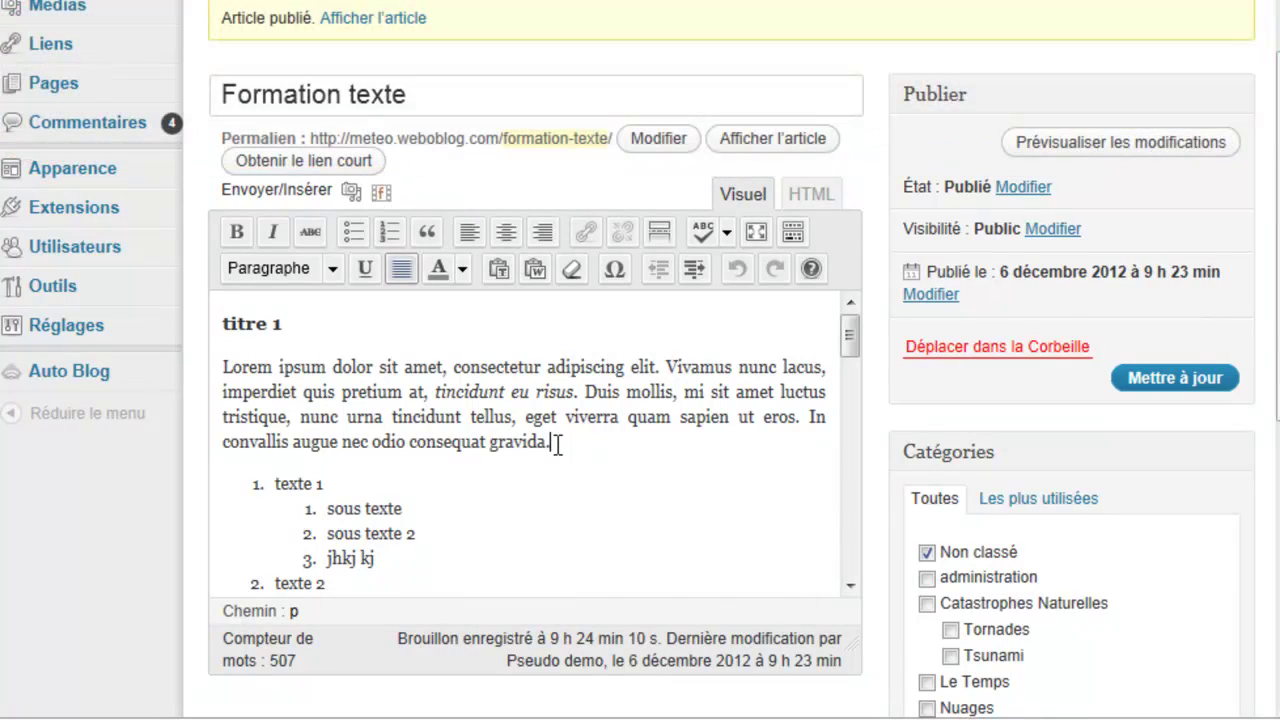
{"action": "left_click", "coordinate": [728, 226]}
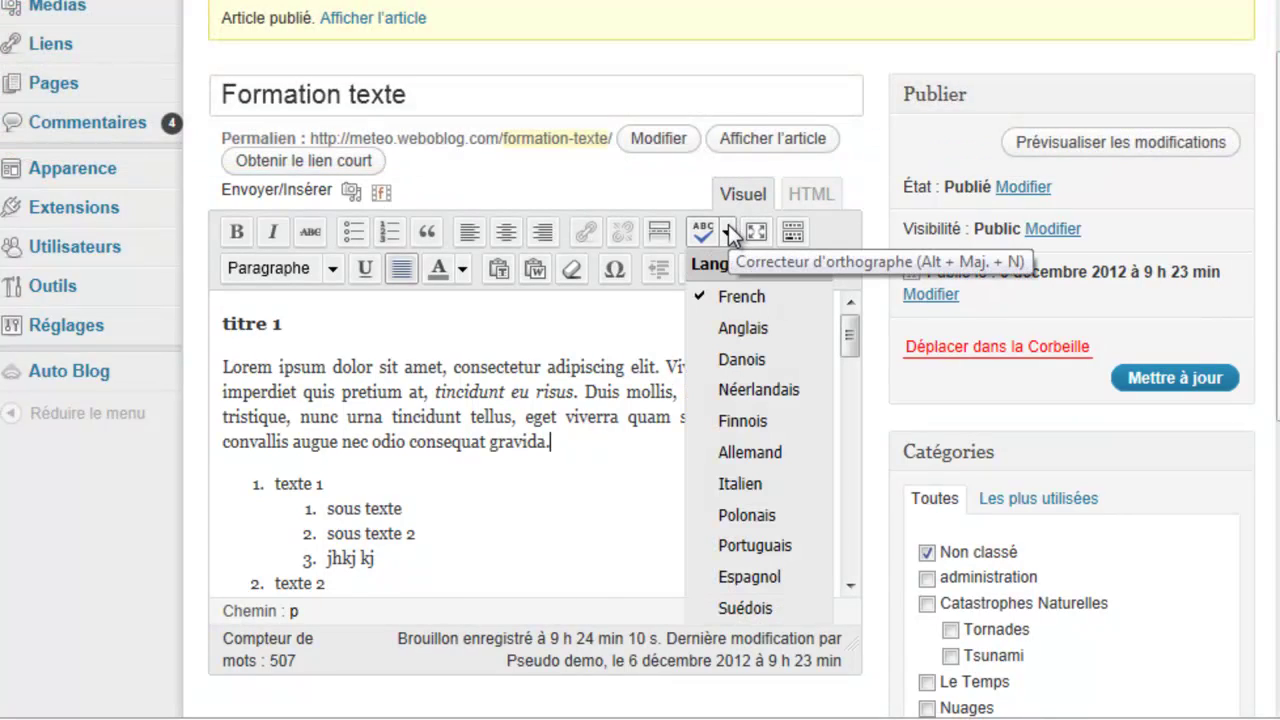
{"action": "left_click", "coordinate": [577, 444]}
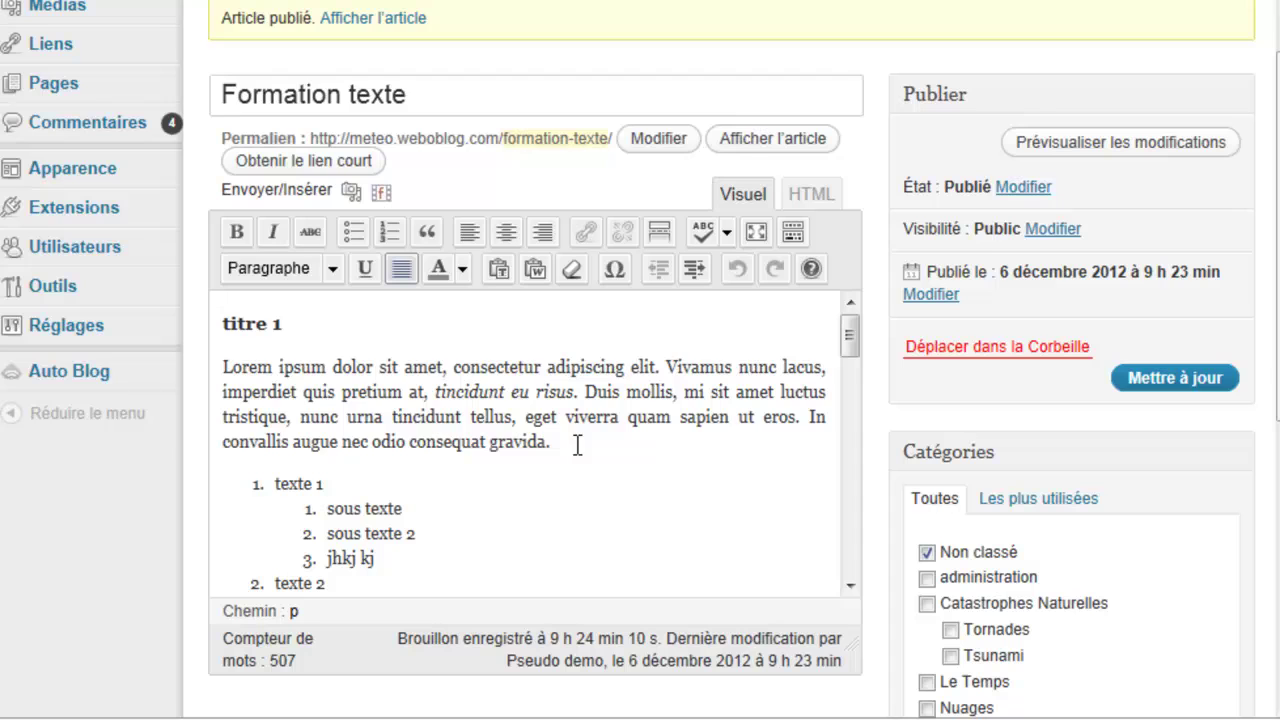
{"action": "left_click", "coordinate": [728, 231]}
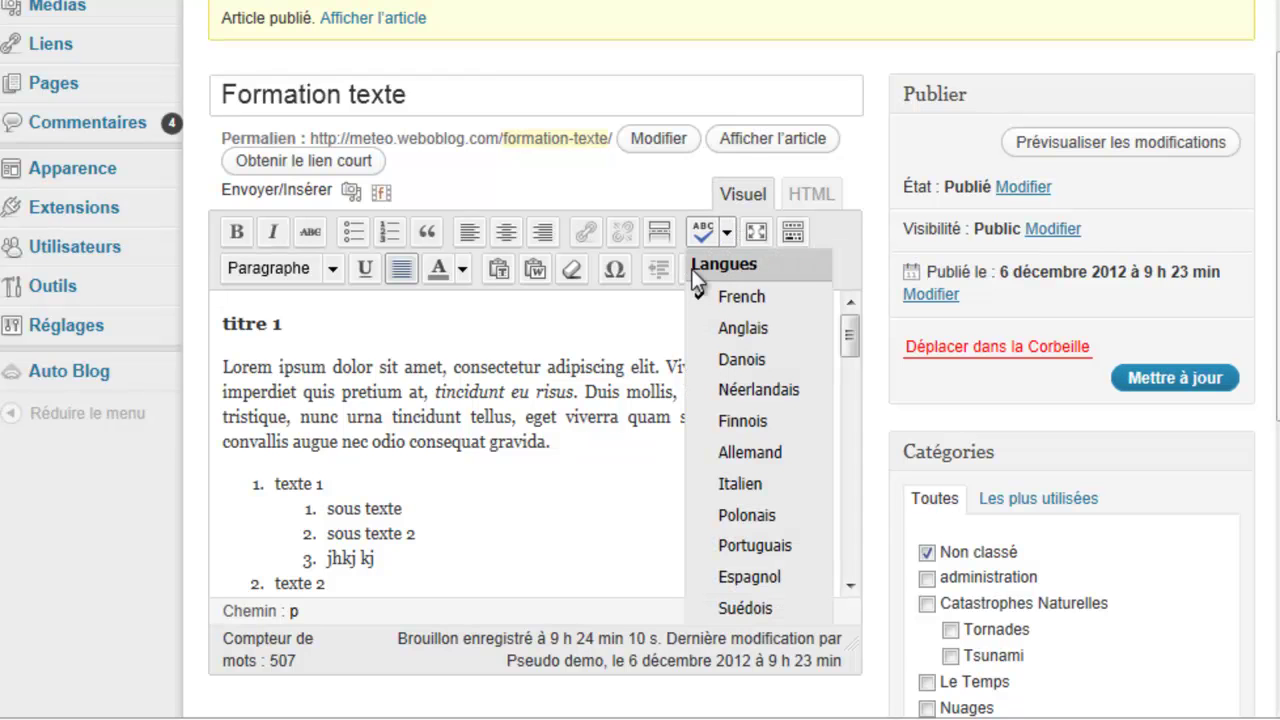
{"action": "left_click", "coordinate": [651, 327]}
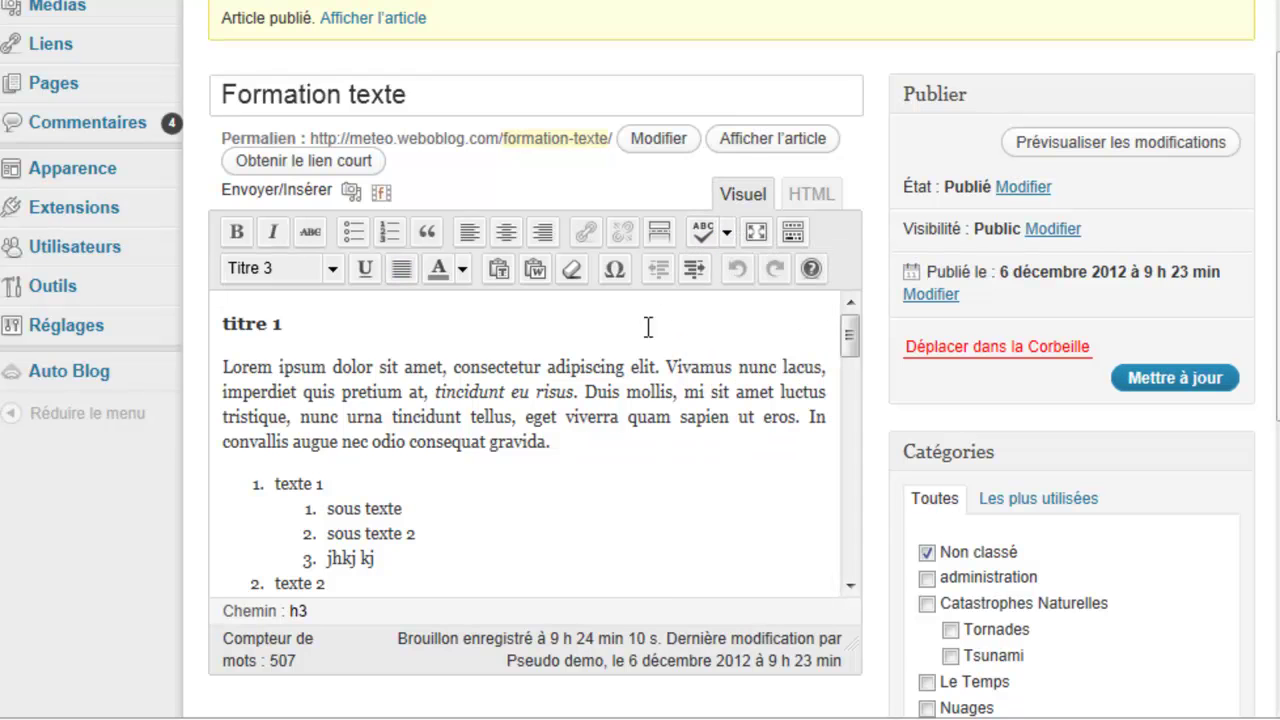
Step: Show 'Formation texte' in fullscreen mode and scroll through its headings, numbered list and More break
{"action": "left_click", "coordinate": [756, 234]}
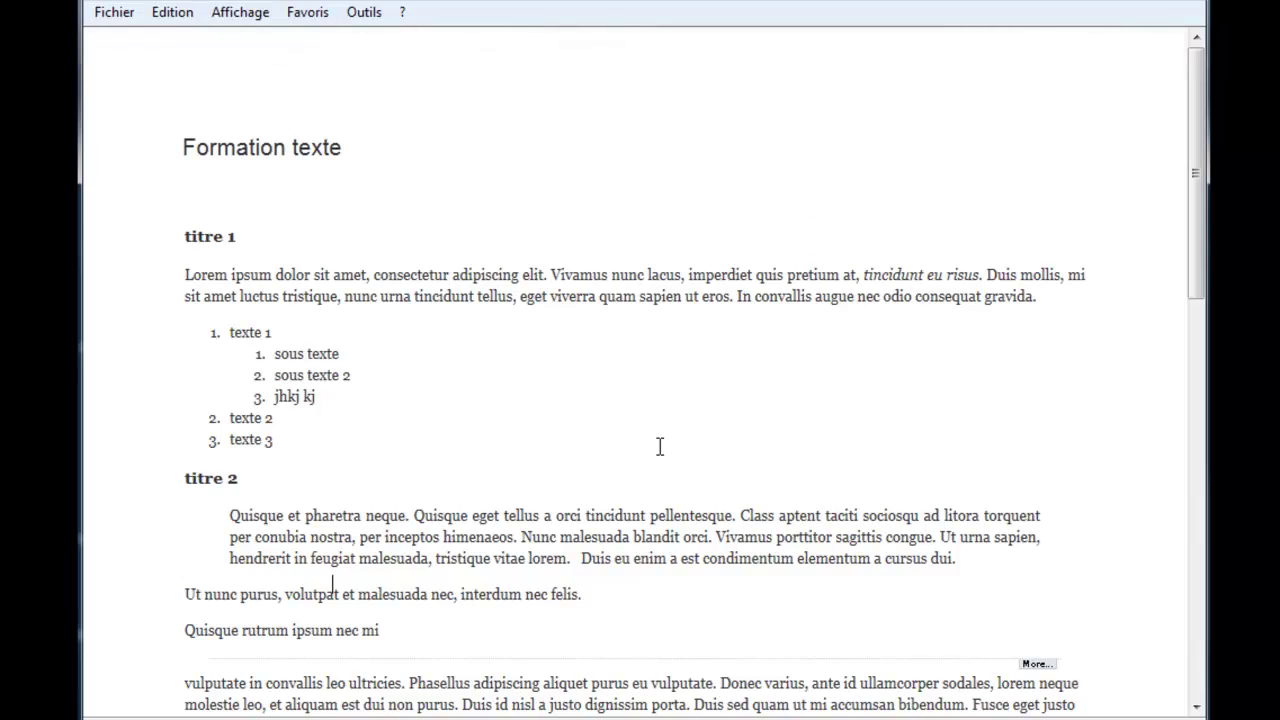
{"action": "scroll", "coordinate": [660, 450], "scroll_direction": "down", "scroll_amount": 1}
{"action": "scroll", "coordinate": [659, 453], "scroll_direction": "down", "scroll_amount": 9}
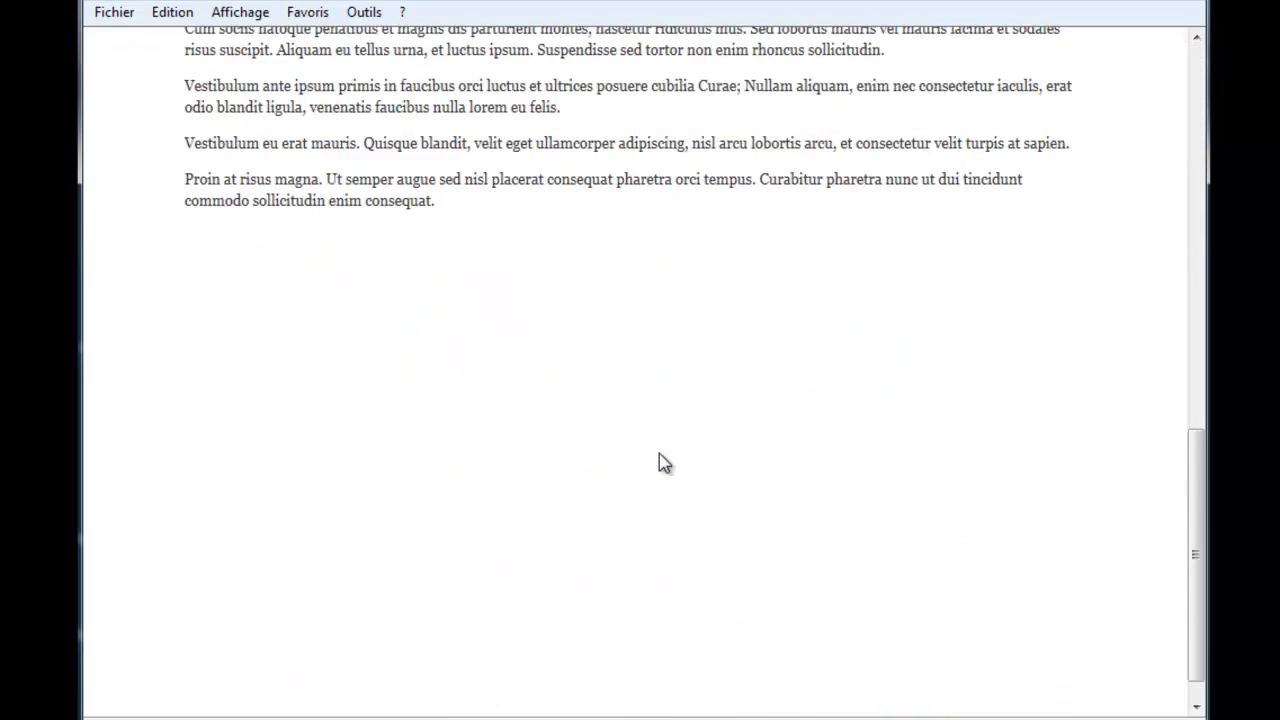
{"action": "scroll", "coordinate": [659, 453], "scroll_direction": "up", "scroll_amount": 5}
{"action": "scroll", "coordinate": [659, 453], "scroll_direction": "up", "scroll_amount": 5}
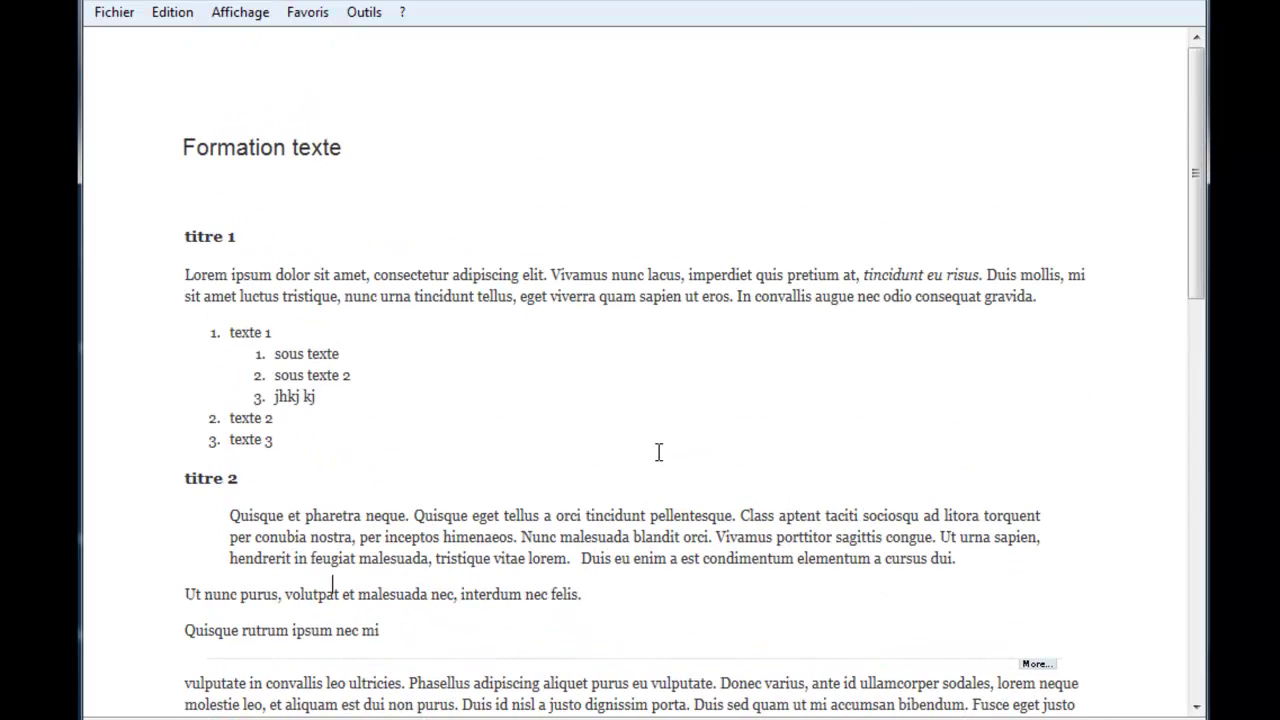
{"action": "mouse_move", "coordinate": [595, 72]}
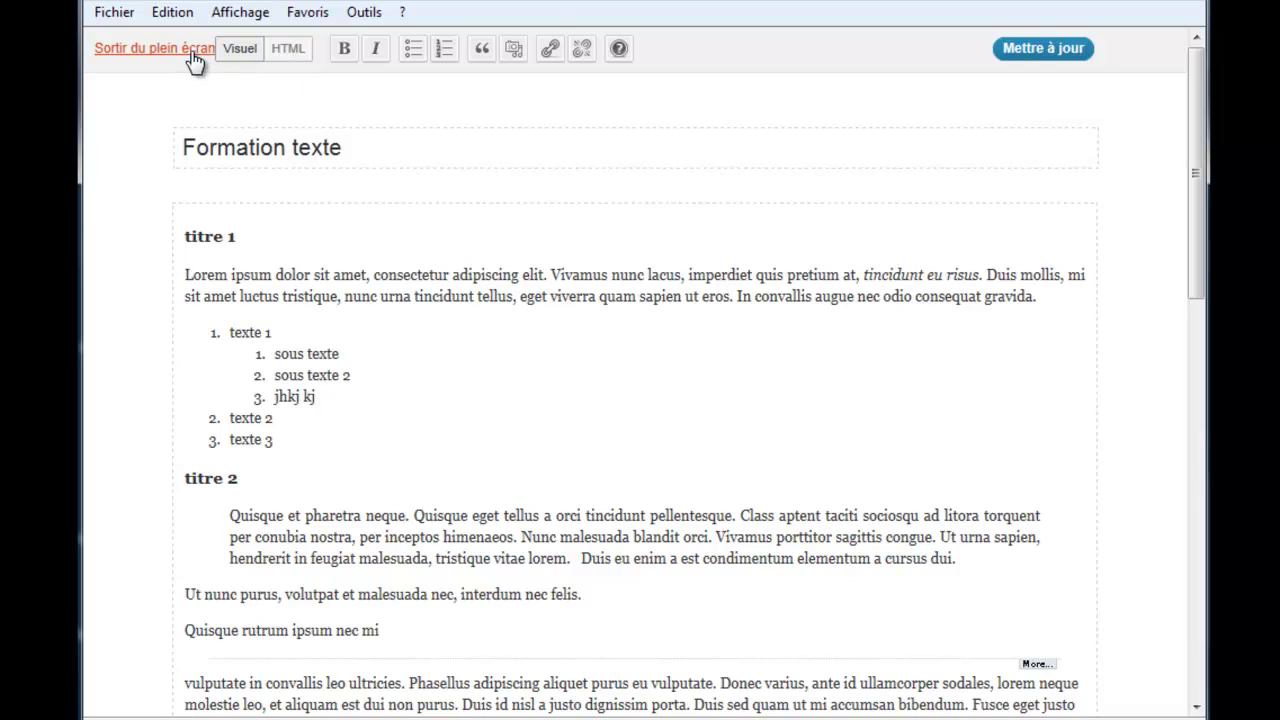
{"action": "scroll", "coordinate": [444, 320], "scroll_direction": "down", "scroll_amount": 5}
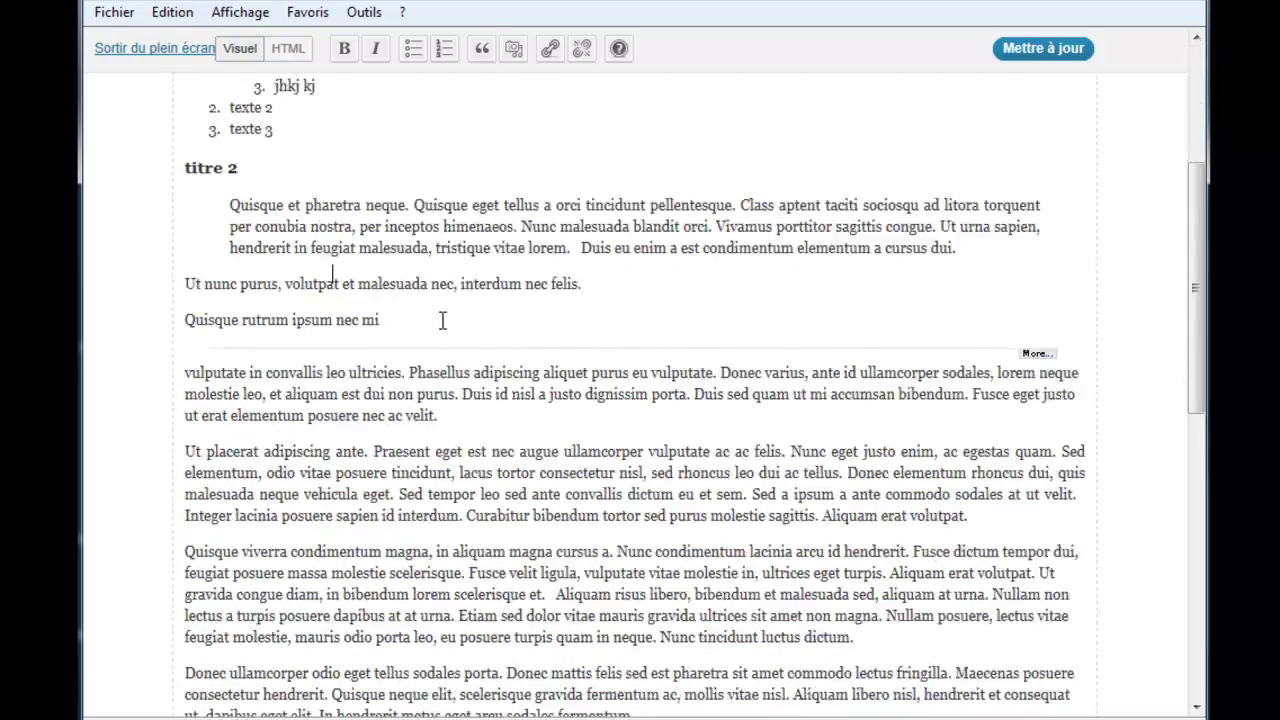
{"action": "scroll", "coordinate": [444, 320], "scroll_direction": "down", "scroll_amount": 4}
{"action": "scroll", "coordinate": [444, 320], "scroll_direction": "up", "scroll_amount": 6}
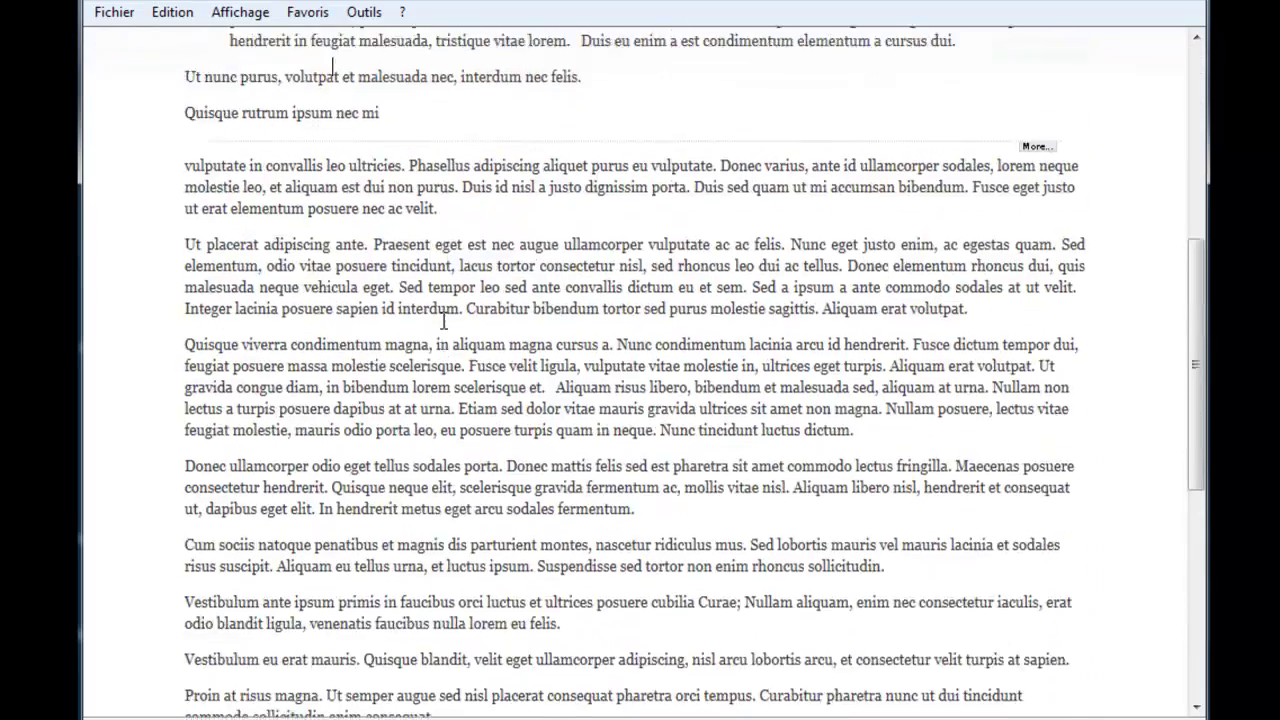
{"action": "scroll", "coordinate": [444, 320], "scroll_direction": "up", "scroll_amount": 3}
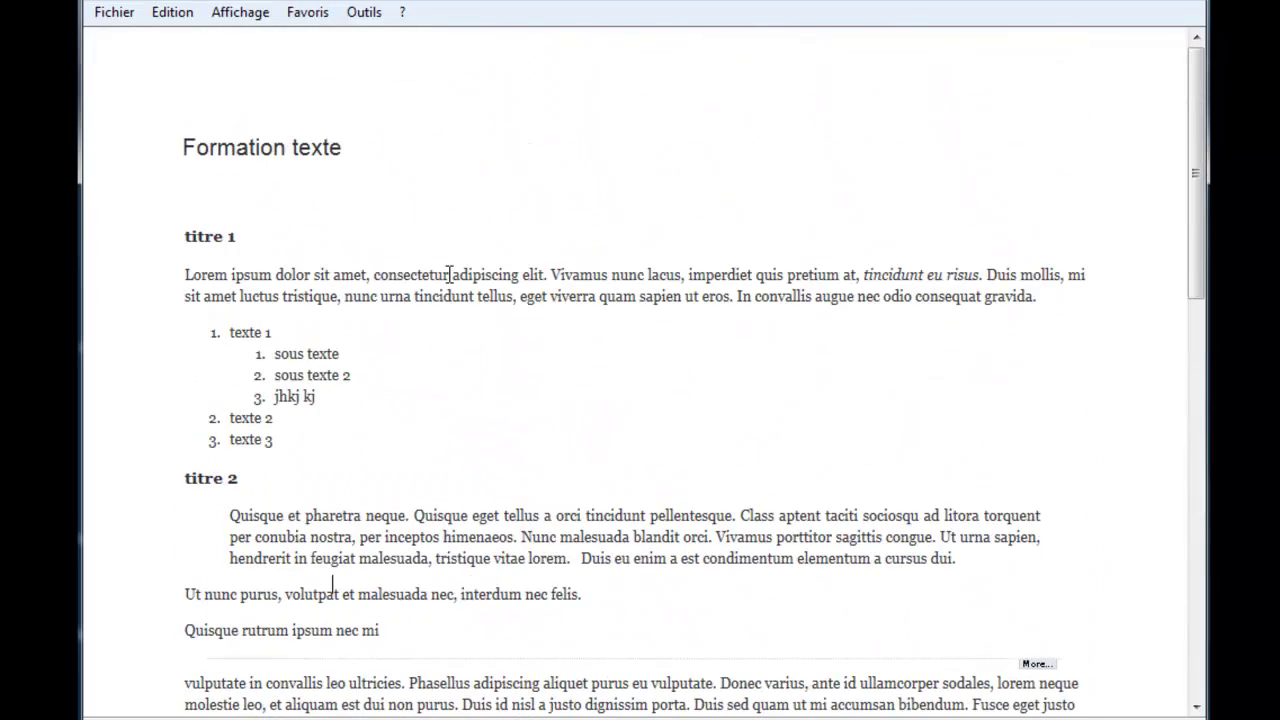
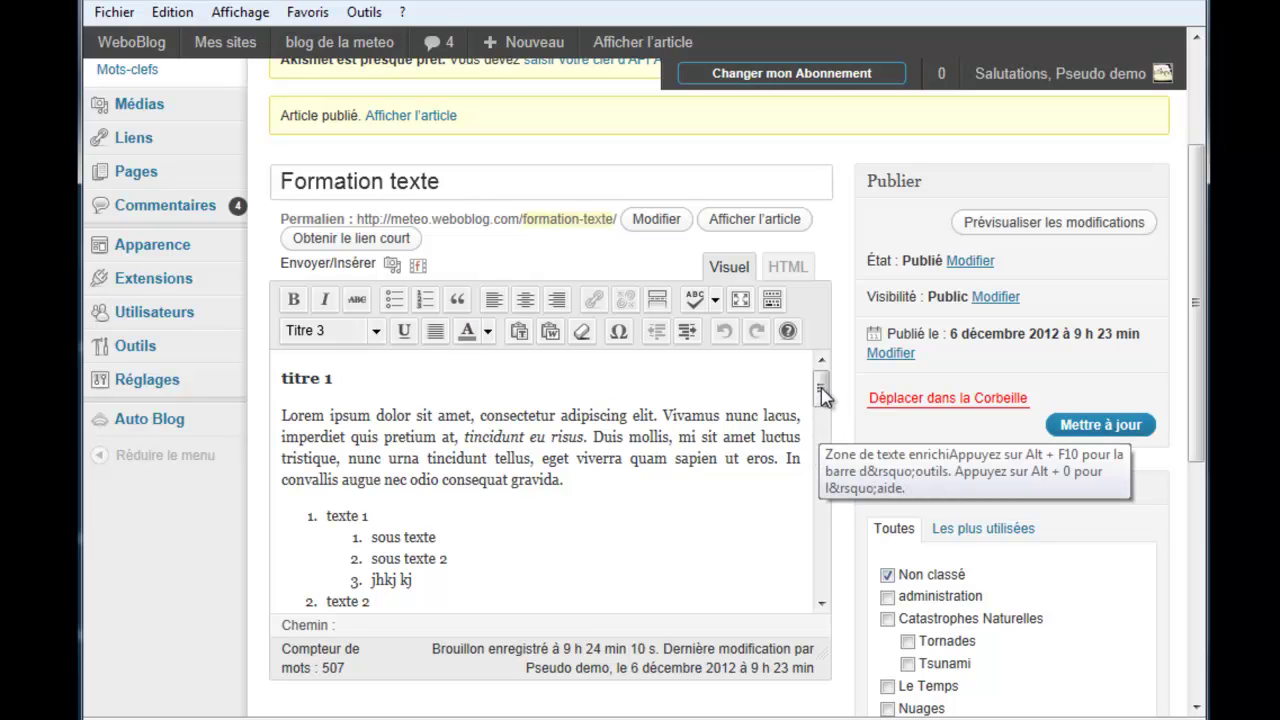
Step: With the caret after 'gravida.', toggle the Kitchen Sink toolbar off and on, then show the Format list
{"action": "left_click", "coordinate": [768, 499]}
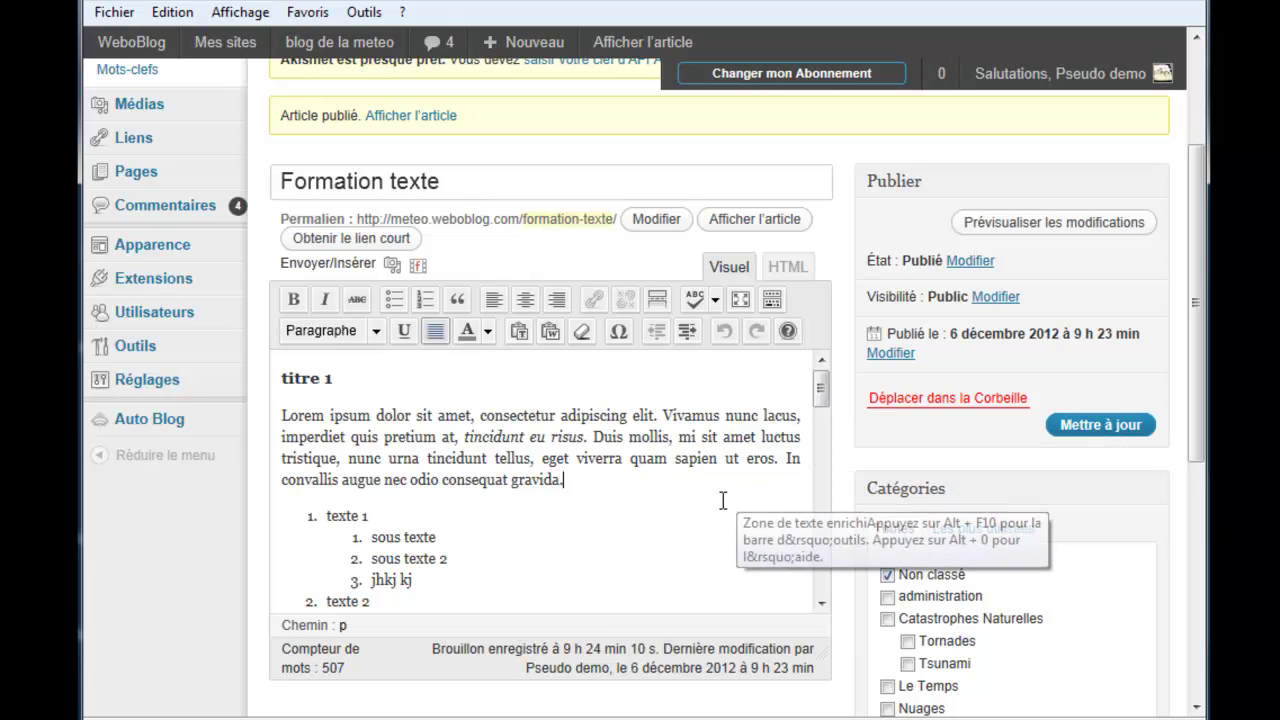
{"action": "left_click", "coordinate": [771, 303]}
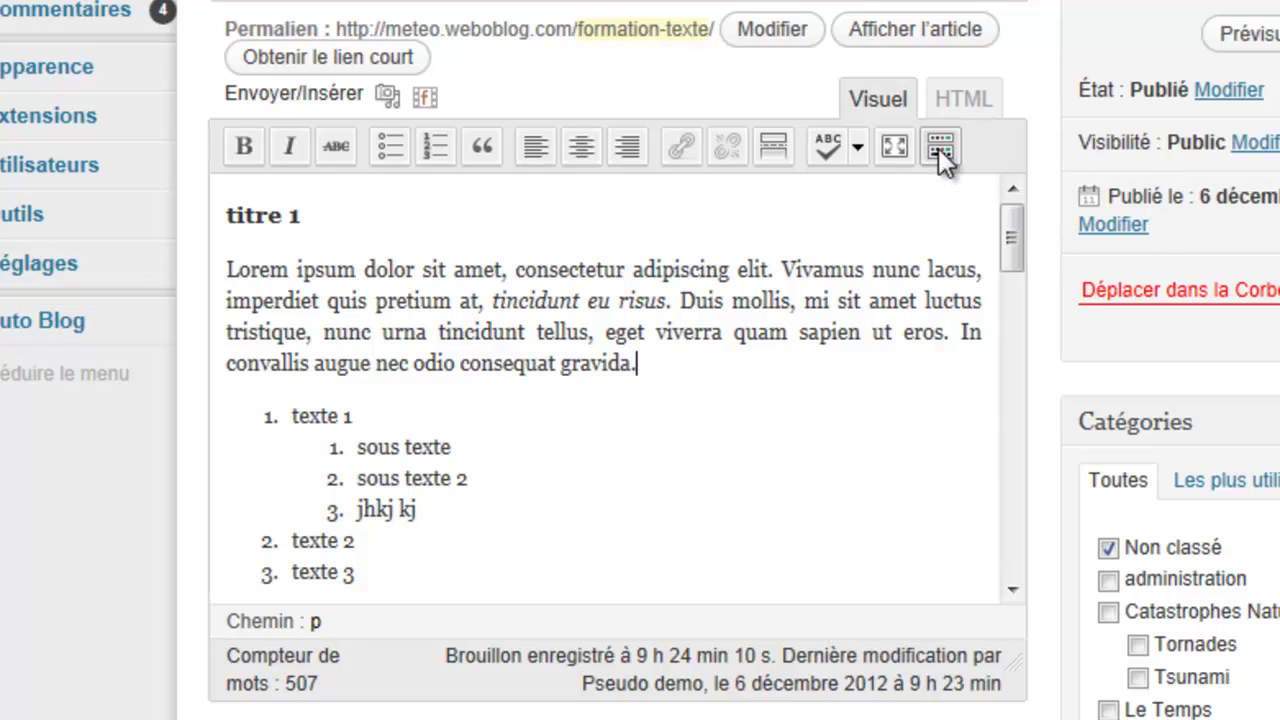
{"action": "left_click", "coordinate": [938, 148]}
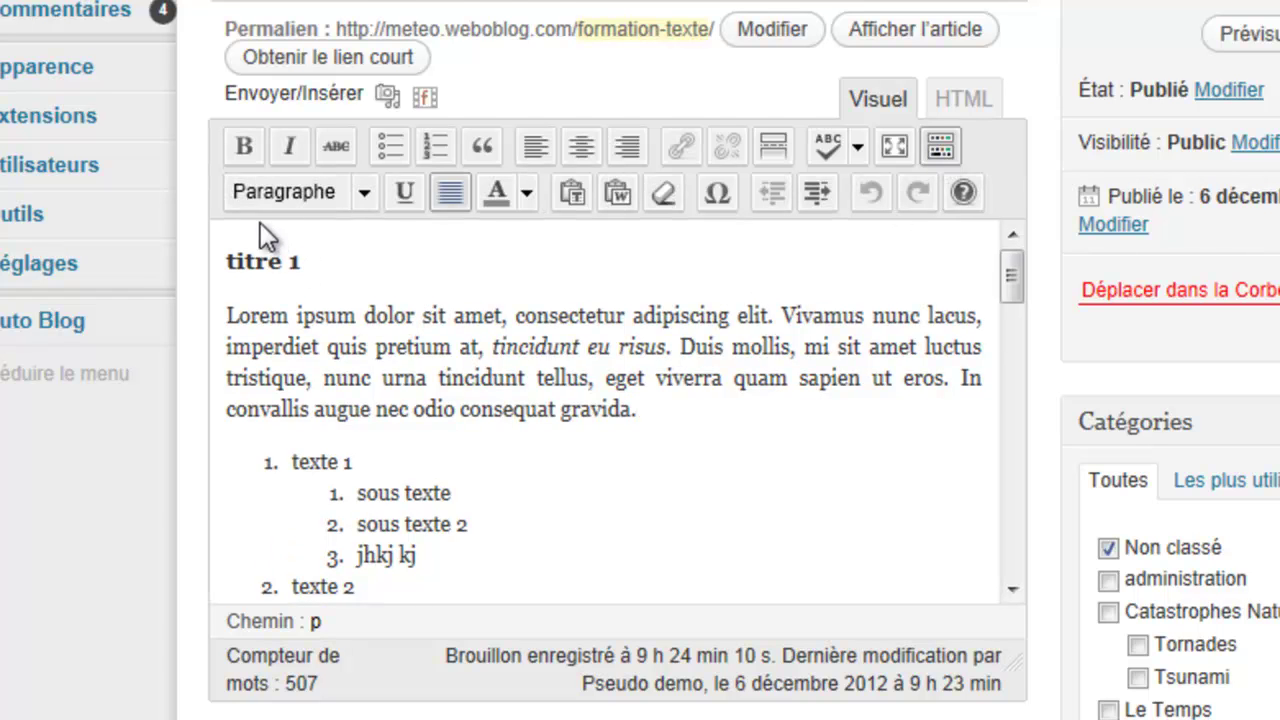
{"action": "left_click", "coordinate": [368, 194]}
Step: Dismiss the Format list unchanged and underline 'dolor sit amet' in the first paragraph
{"action": "left_click_drag", "start_coordinate": [401, 311], "coordinate": [397, 268]}
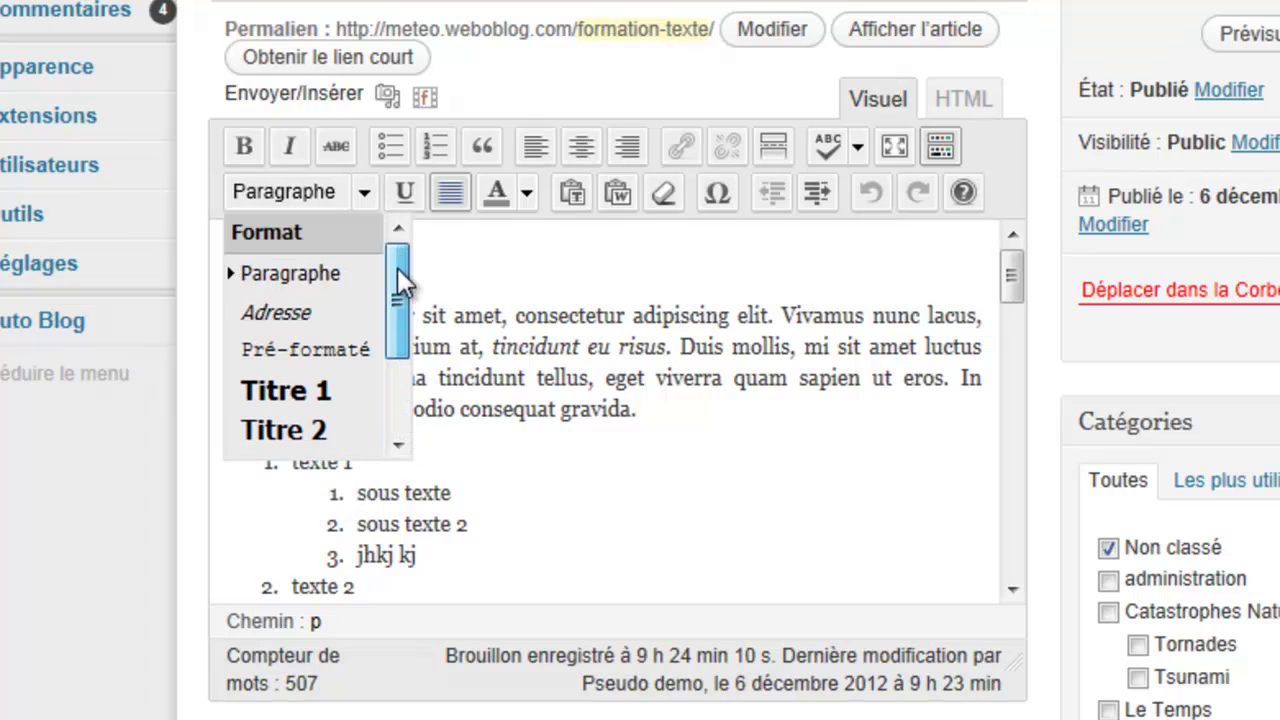
{"action": "left_click", "coordinate": [490, 250]}
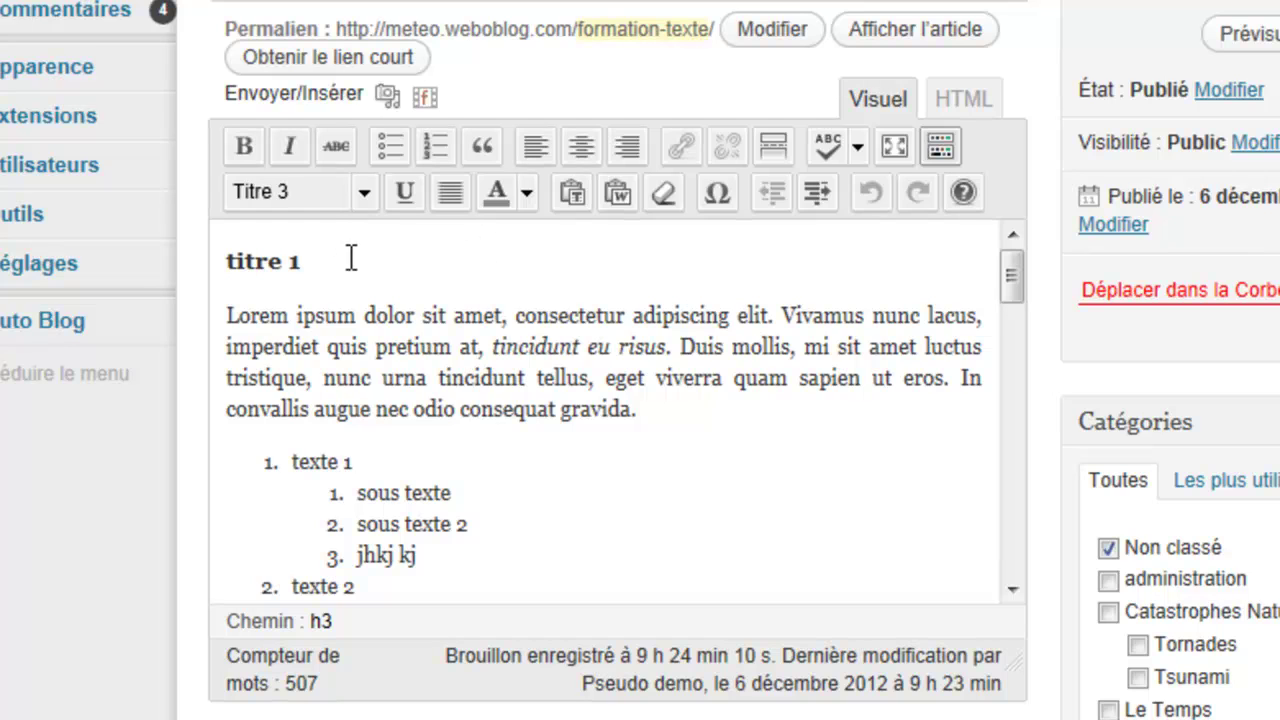
{"action": "left_click_drag", "start_coordinate": [363, 316], "coordinate": [502, 316]}
{"action": "left_click", "coordinate": [404, 195]}
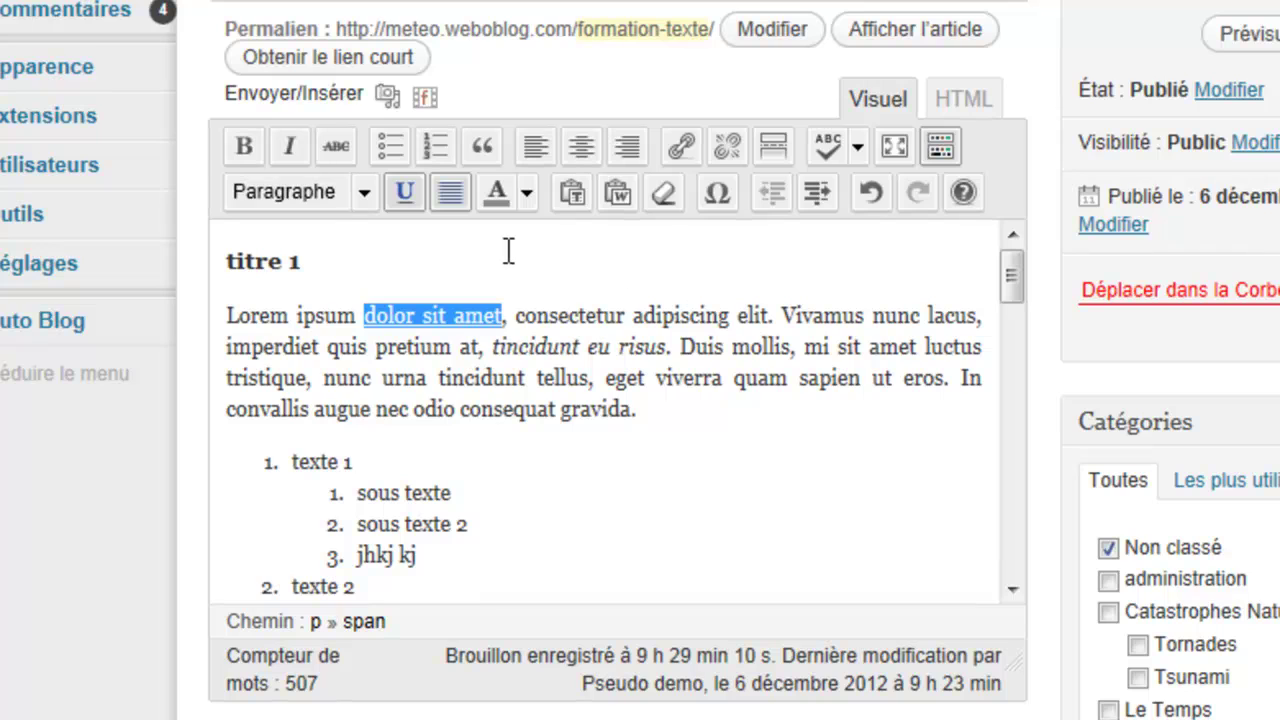
Step: Make 'consectetur adipiscing elit' bold in the Rouge bordeaux text colour
{"action": "left_click_drag", "start_coordinate": [517, 316], "coordinate": [768, 320]}
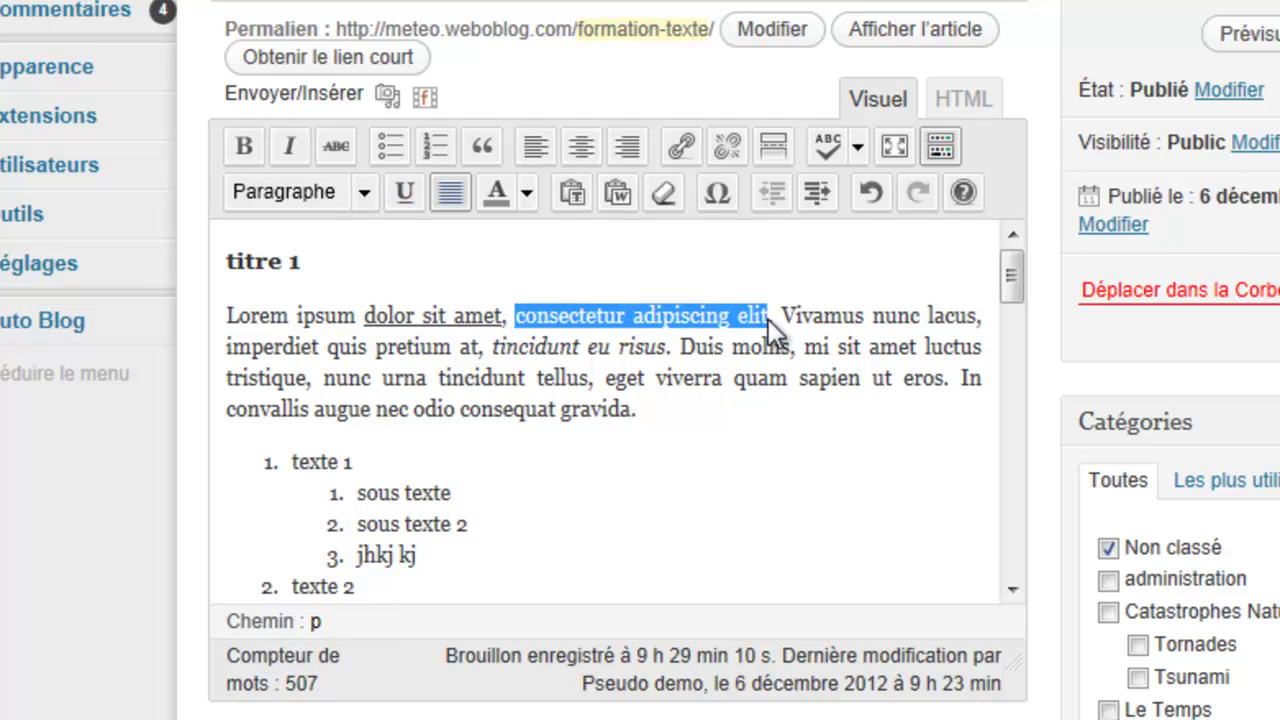
{"action": "left_click", "coordinate": [527, 196]}
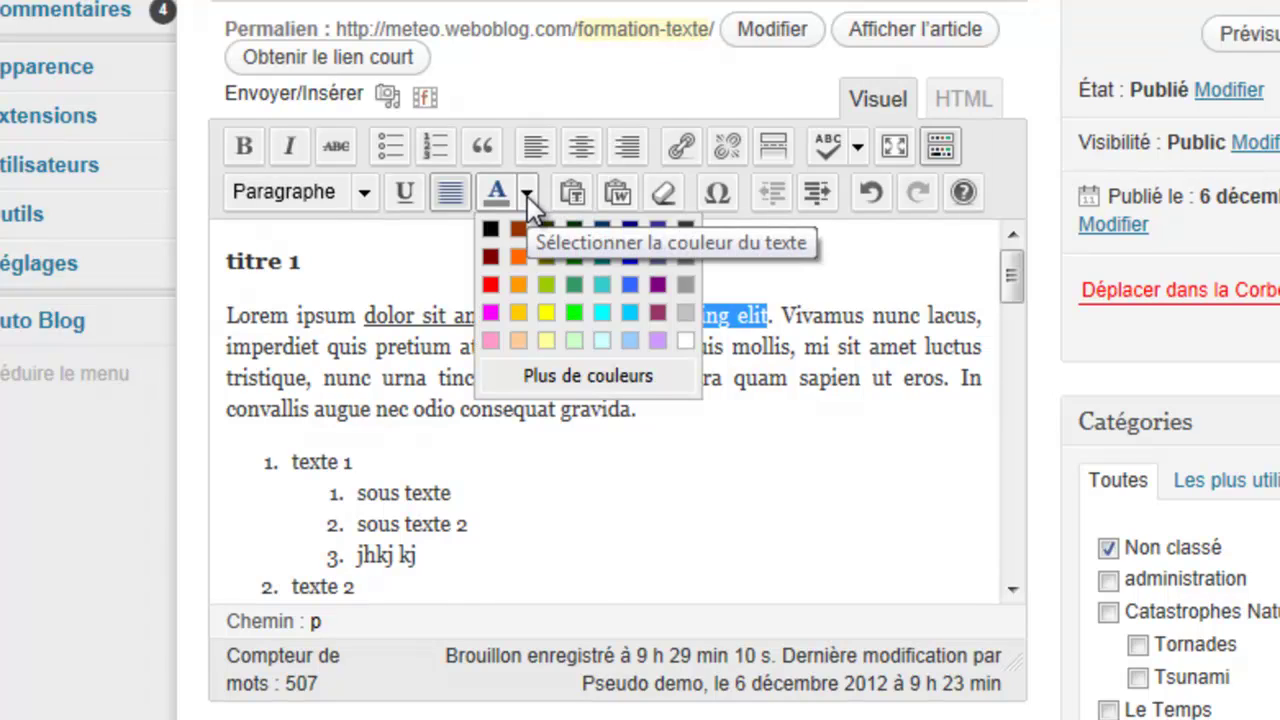
{"action": "left_click", "coordinate": [494, 256]}
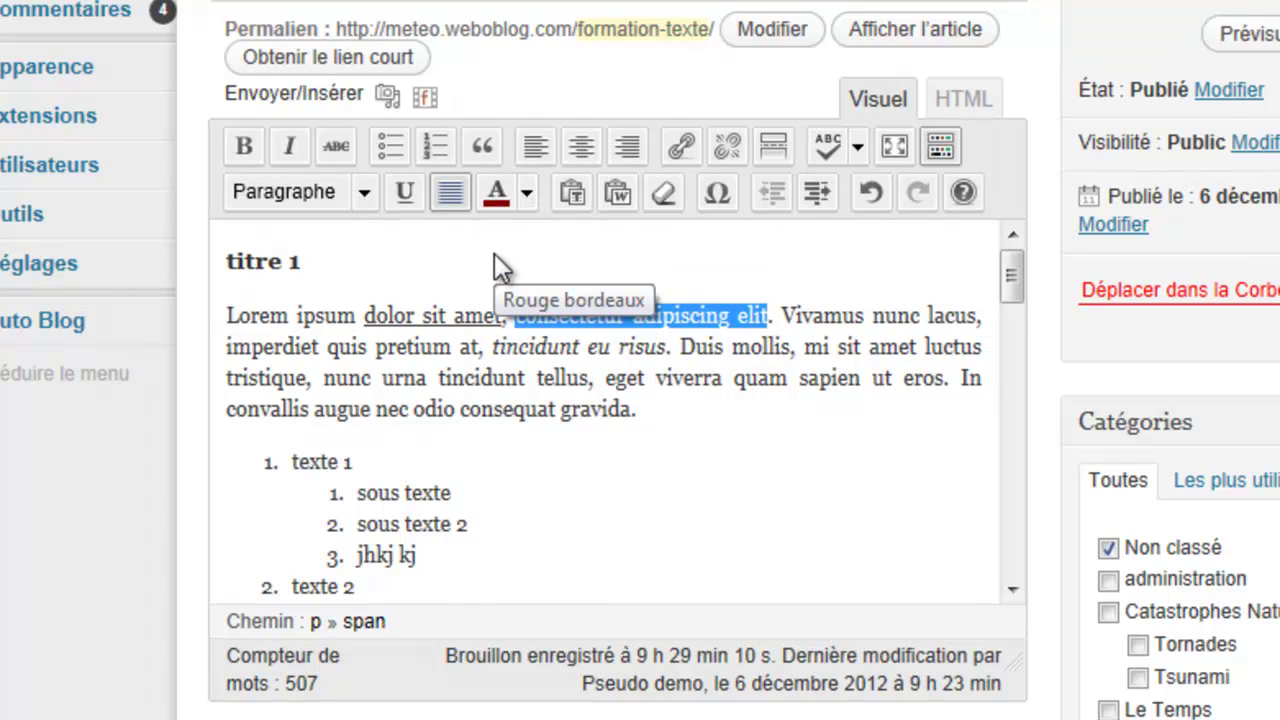
{"action": "left_click", "coordinate": [243, 146]}
{"action": "left_click", "coordinate": [660, 418]}
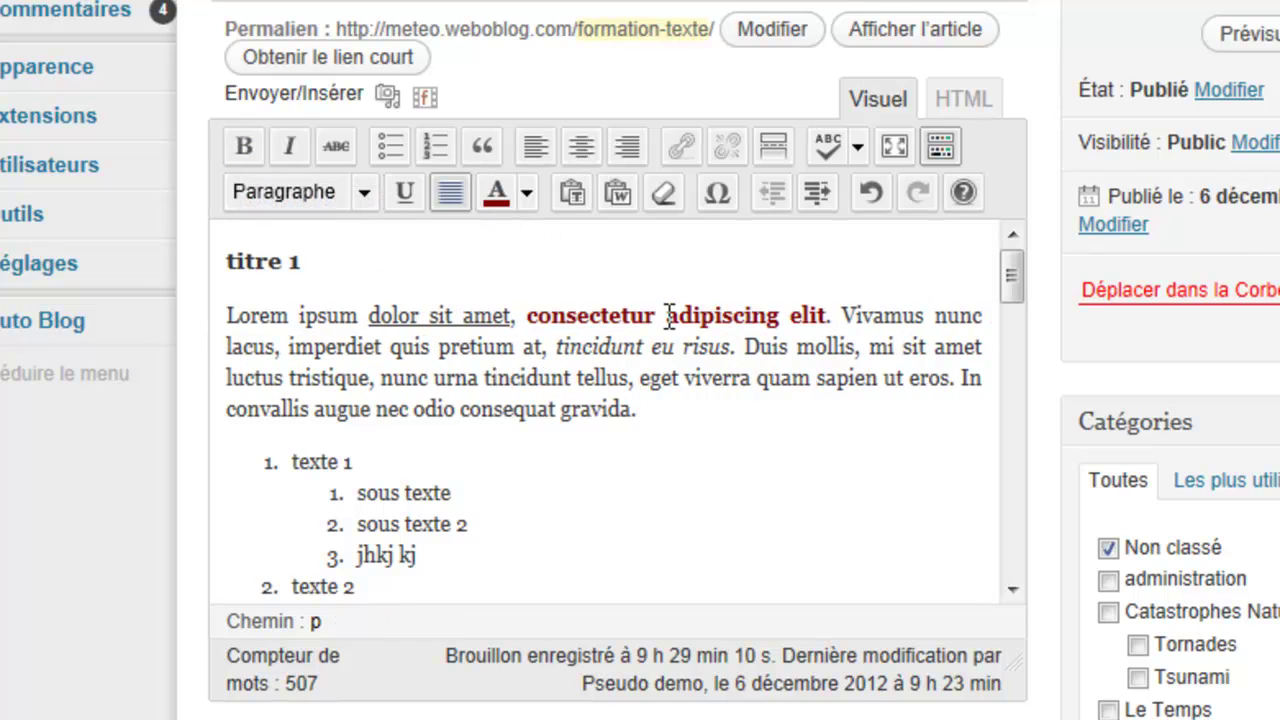
Step: Make 'congue.' in the quoted paragraph bold and Vert, then preview the post
{"action": "scroll", "coordinate": [660, 432], "scroll_direction": "down", "scroll_amount": 5}
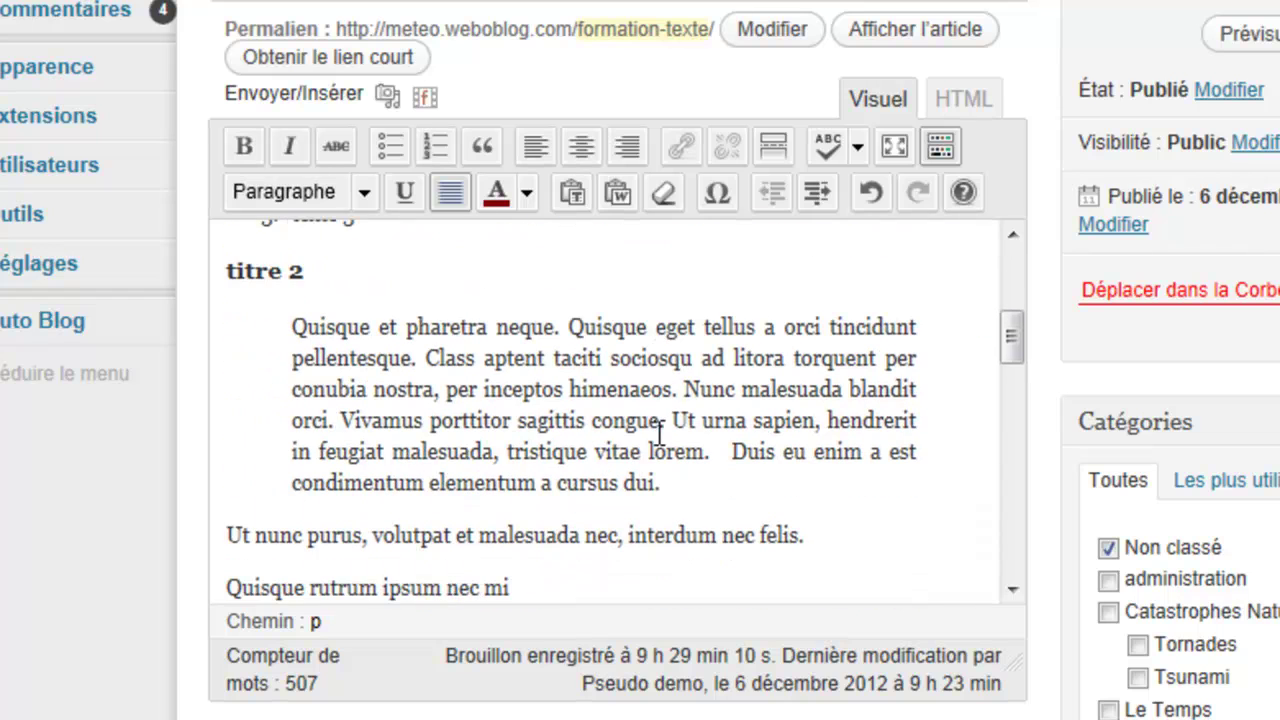
{"action": "left_click_drag", "start_coordinate": [596, 420], "coordinate": [665, 421]}
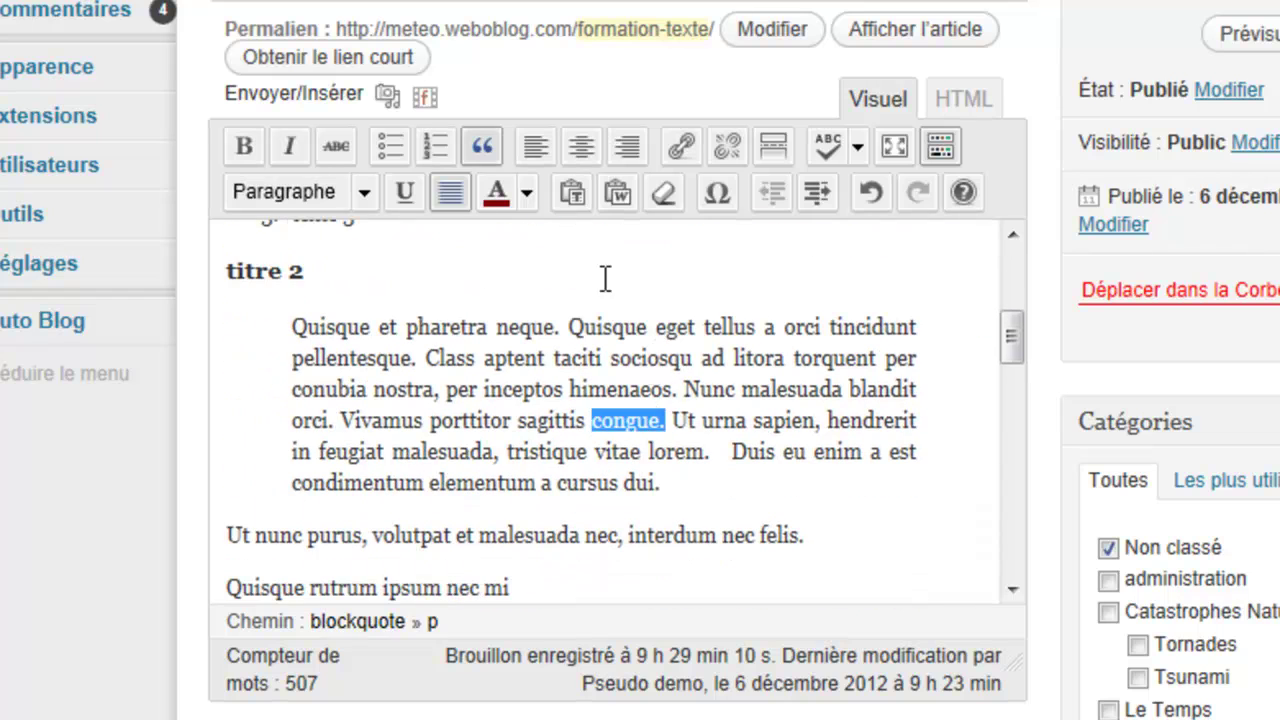
{"action": "left_click", "coordinate": [527, 196]}
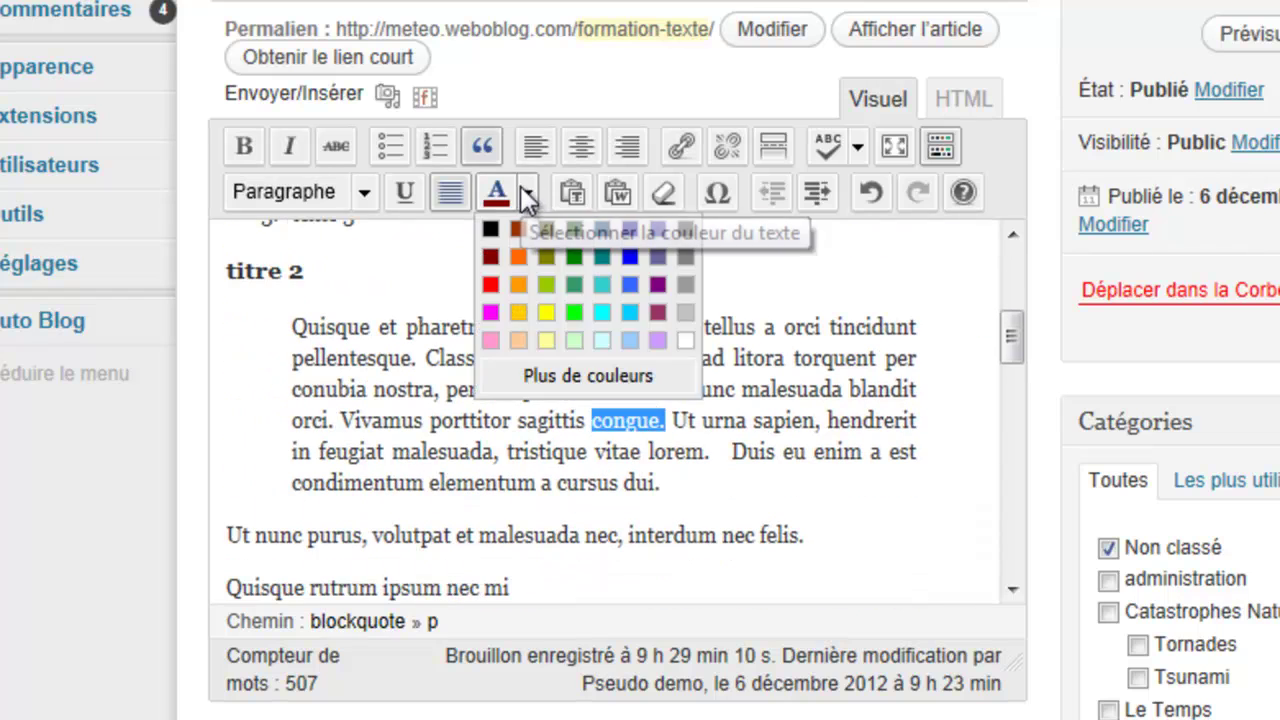
{"action": "left_click", "coordinate": [577, 254]}
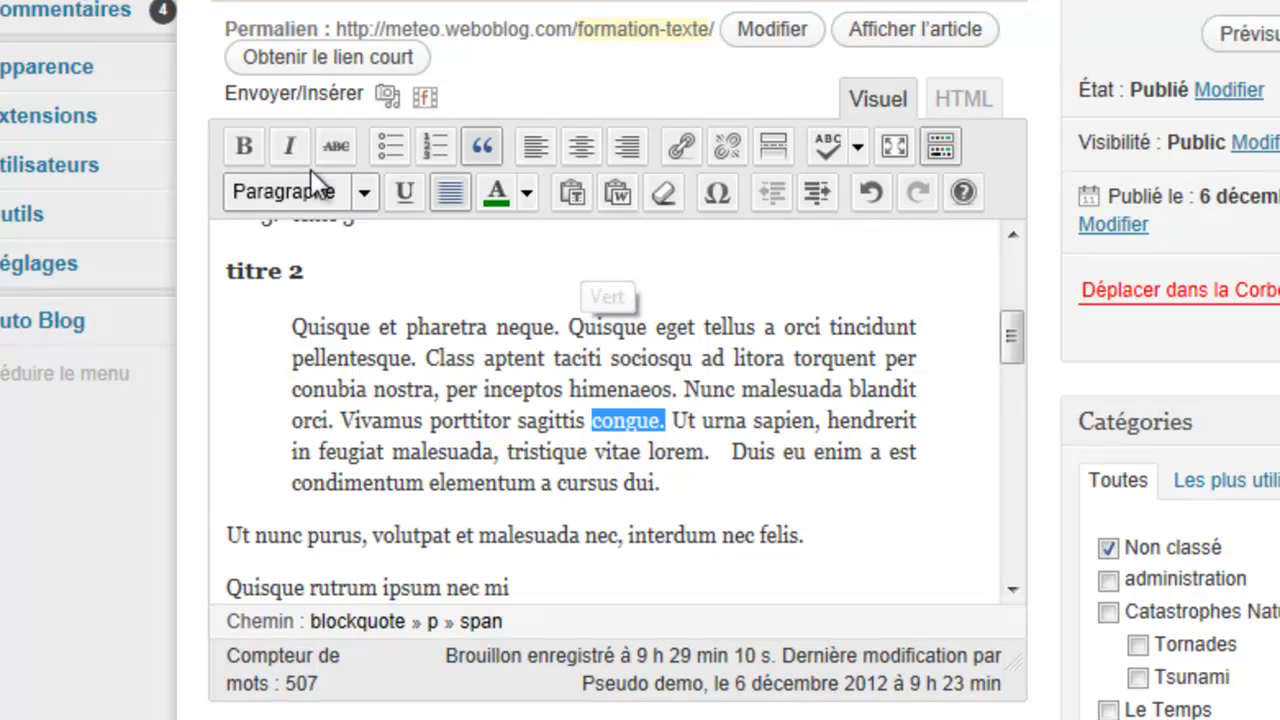
{"action": "left_click", "coordinate": [245, 146]}
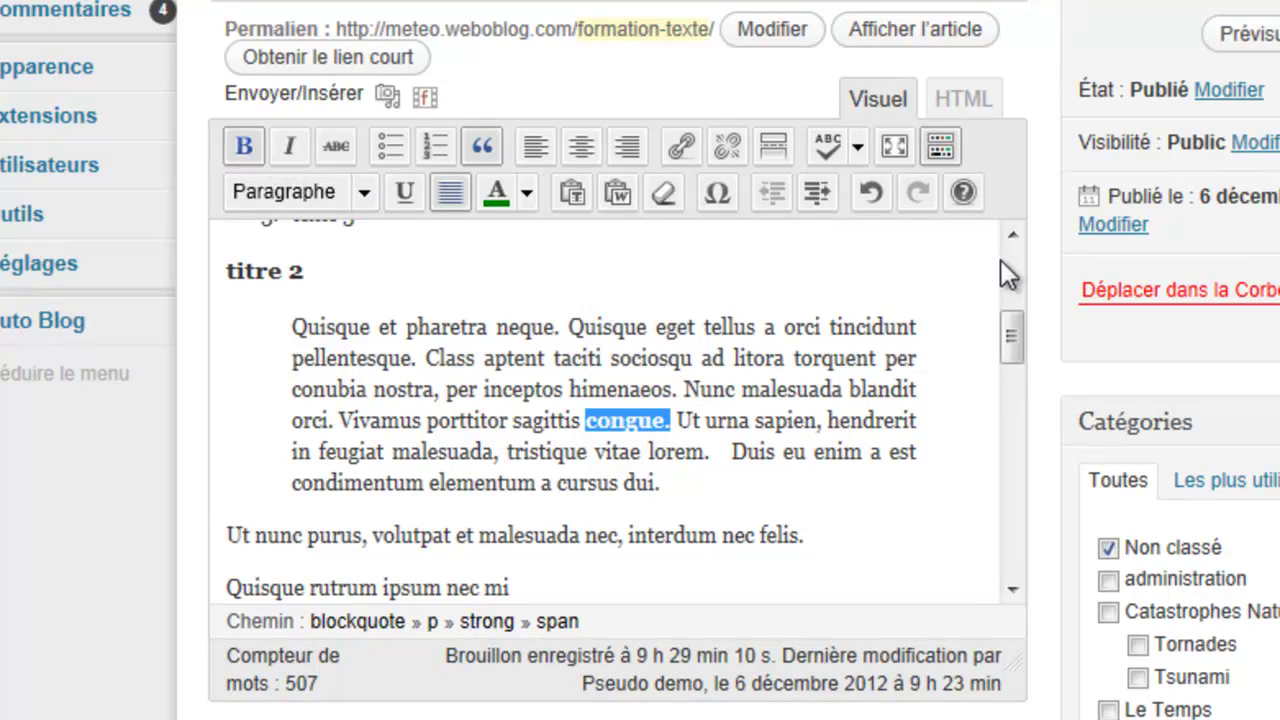
{"action": "left_click", "coordinate": [1262, 36]}
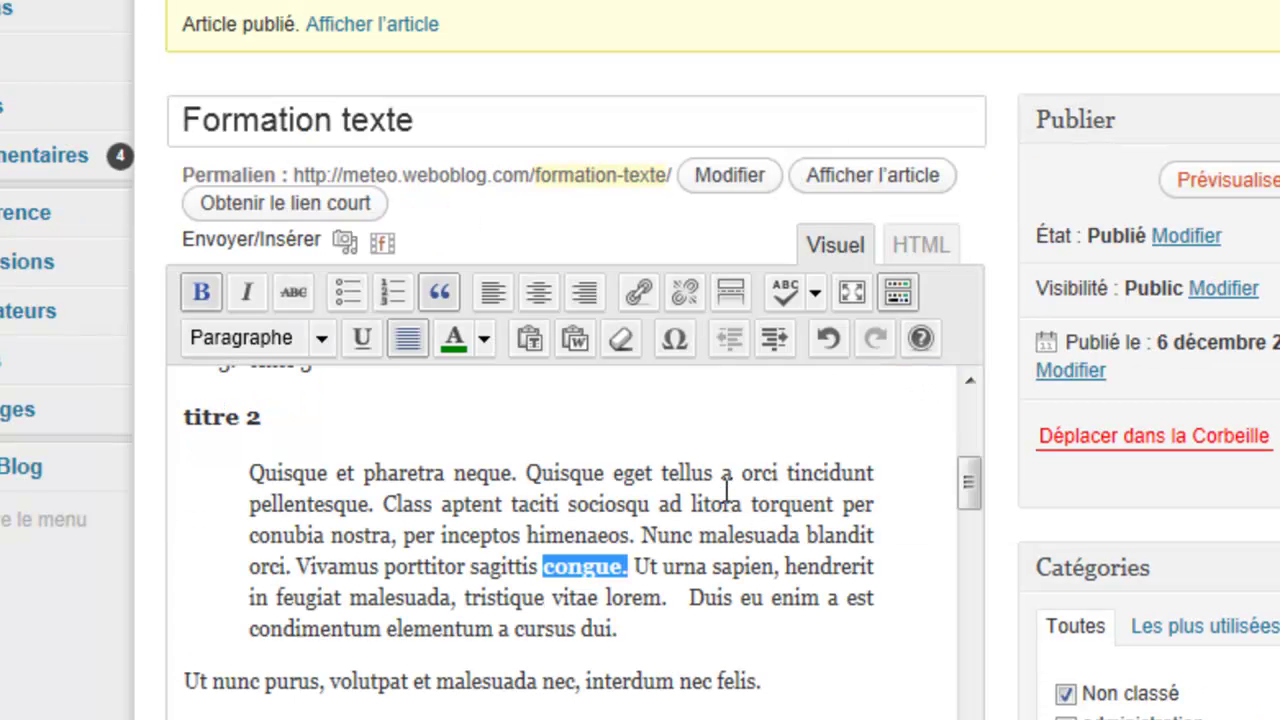
Step: Replace all the post content with the pasted Lorem ipsum sample text
{"action": "left_click", "coordinate": [725, 449]}
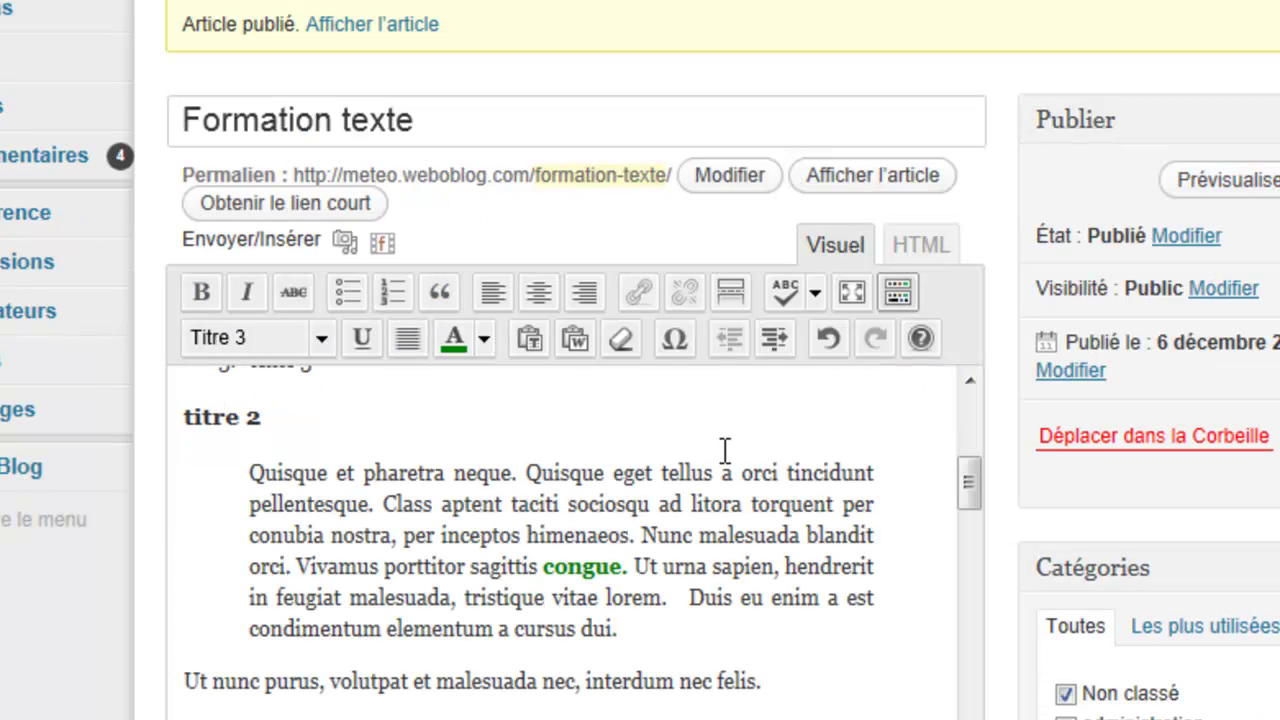
{"action": "key", "text": "ctrl+a"}
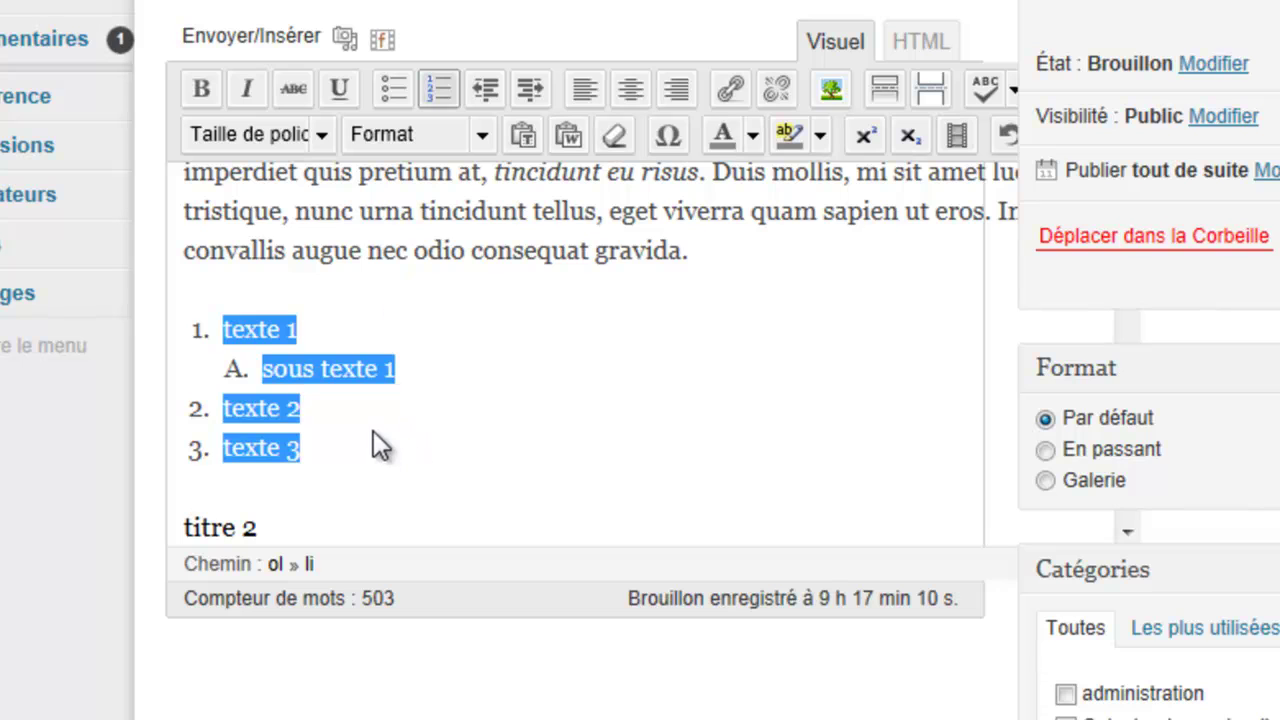
{"action": "left_click", "coordinate": [370, 430]}
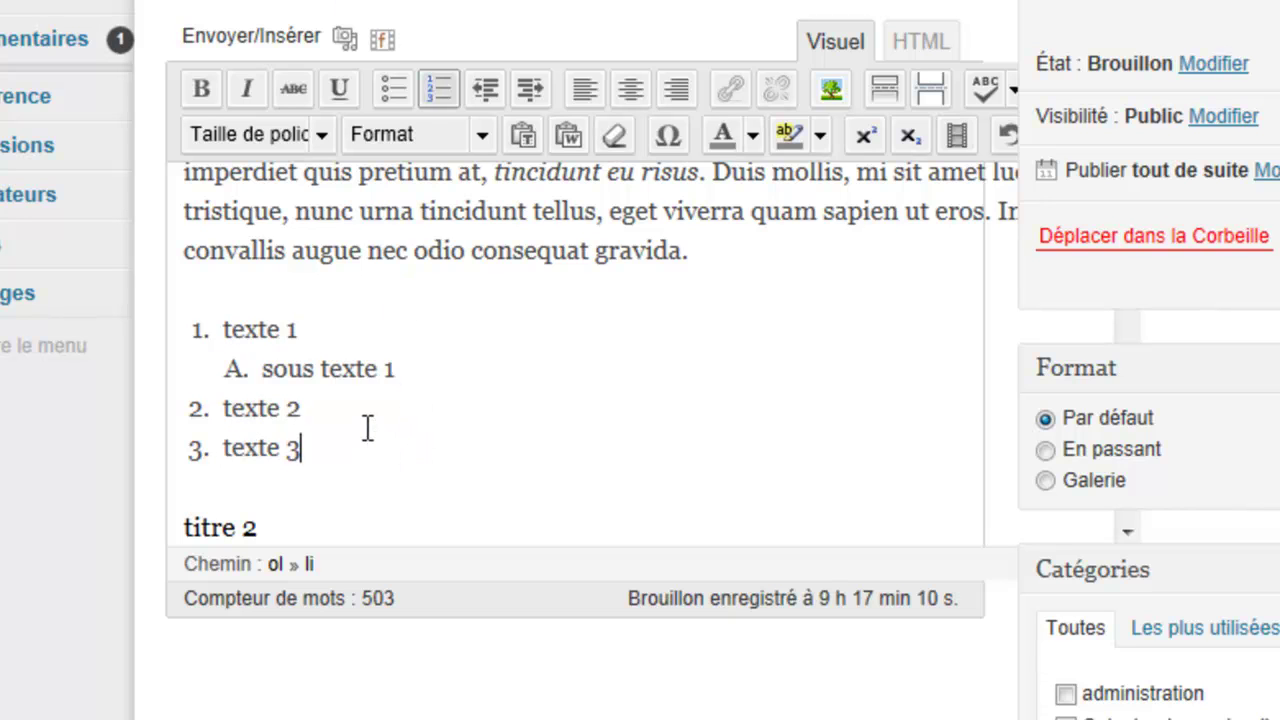
{"action": "key", "text": "ctrl+a"}
{"action": "key", "text": "Delete"}
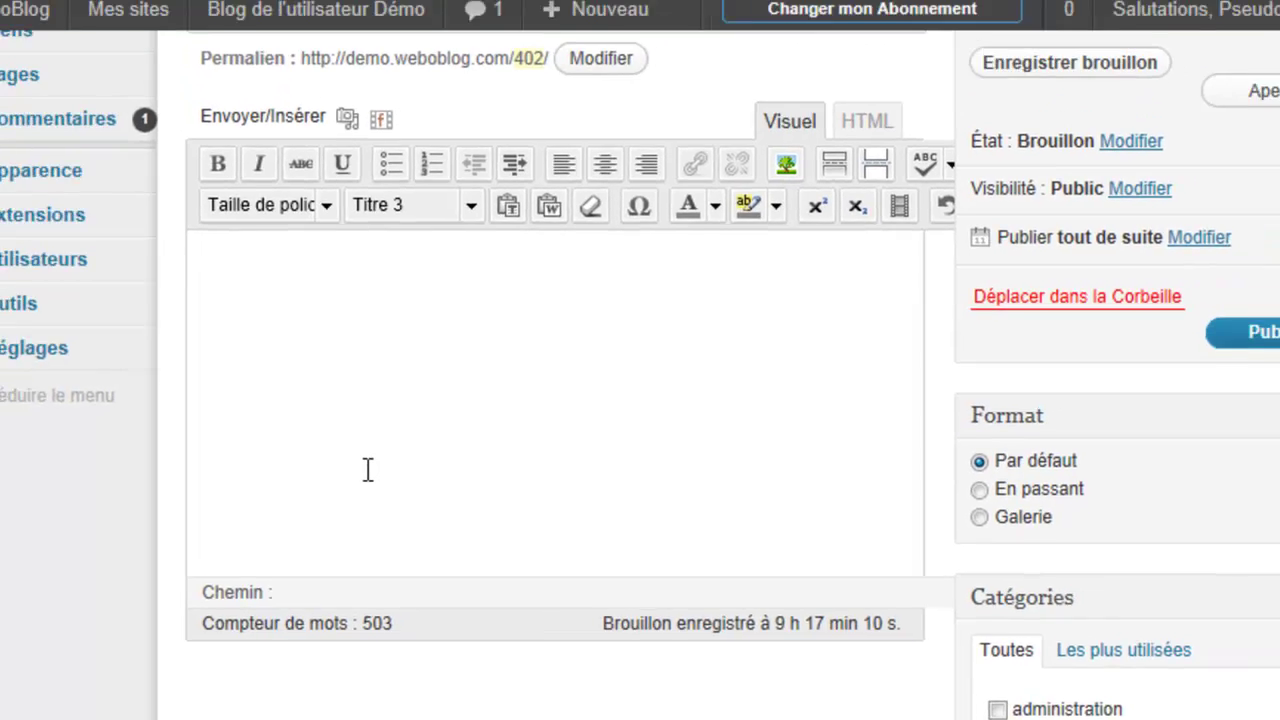
{"action": "key", "text": "ctrl+v"}
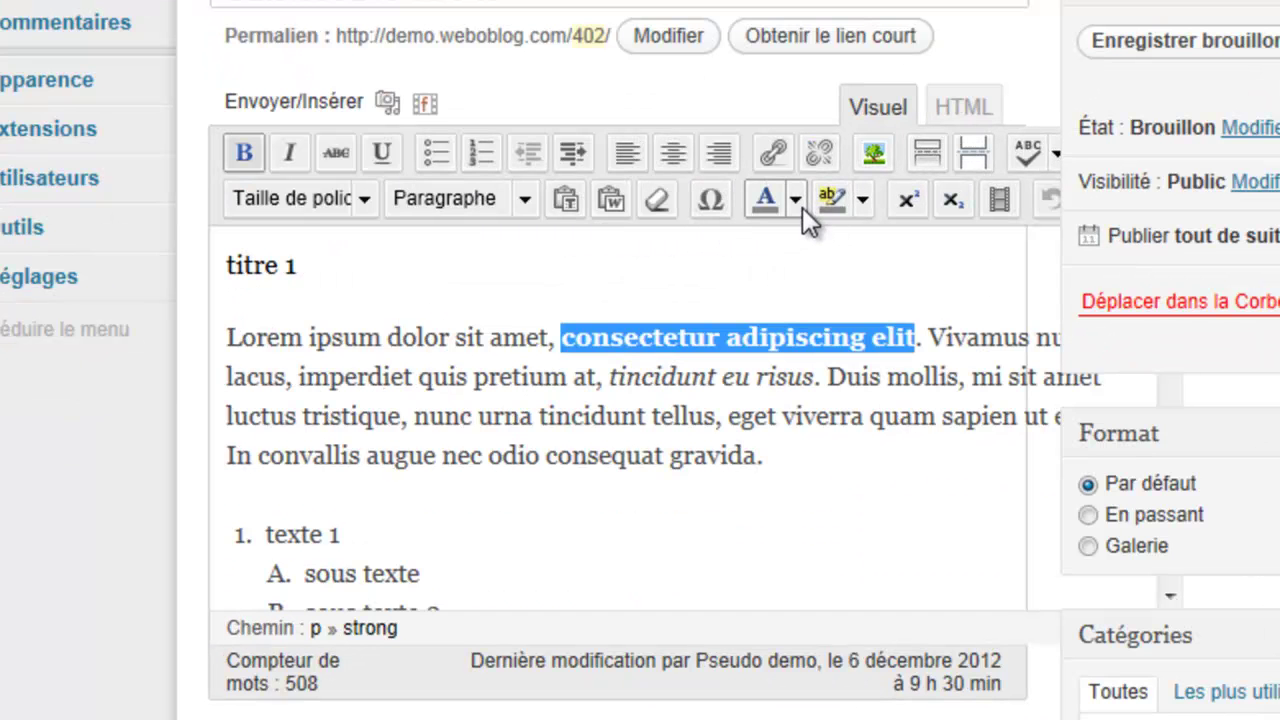
Step: Colour 'consectetur adipiscing elit' dark red and make 'dolor sit amet' dark-red bold
{"action": "left_click", "coordinate": [796, 199]}
{"action": "left_click", "coordinate": [763, 262]}
{"action": "left_click", "coordinate": [758, 460]}
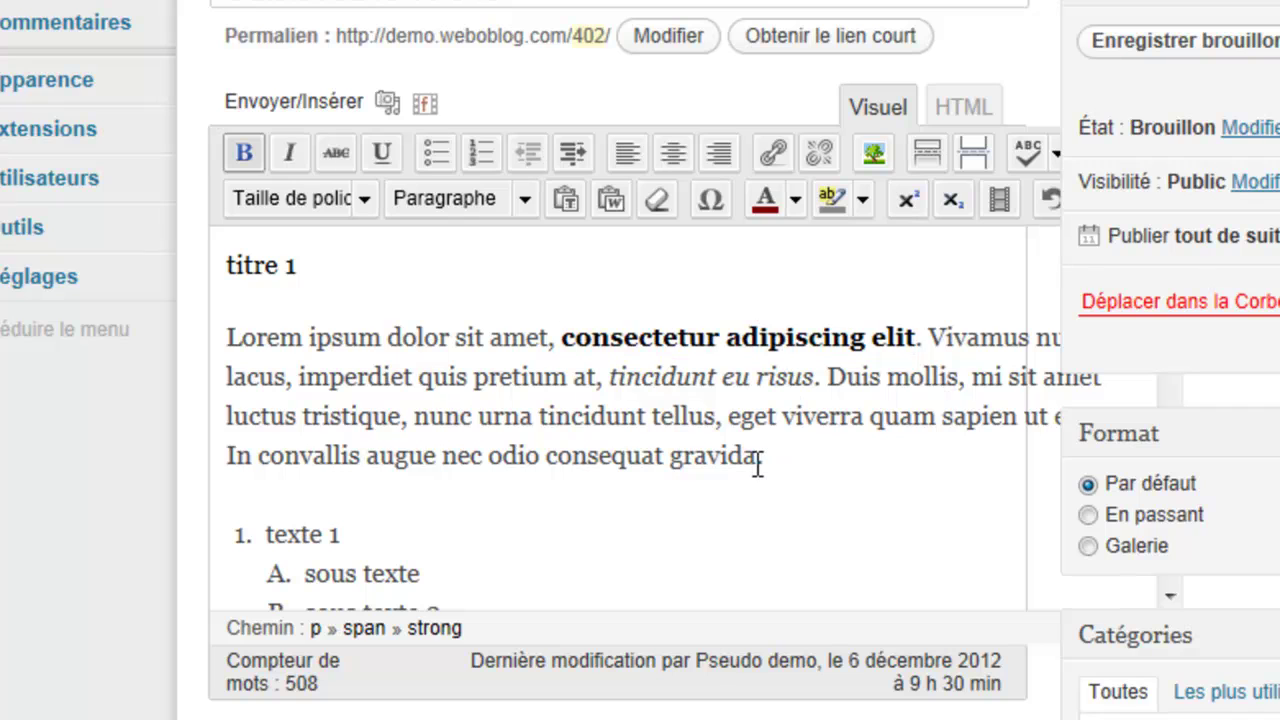
{"action": "scroll", "coordinate": [757, 464], "scroll_direction": "down", "scroll_amount": 1}
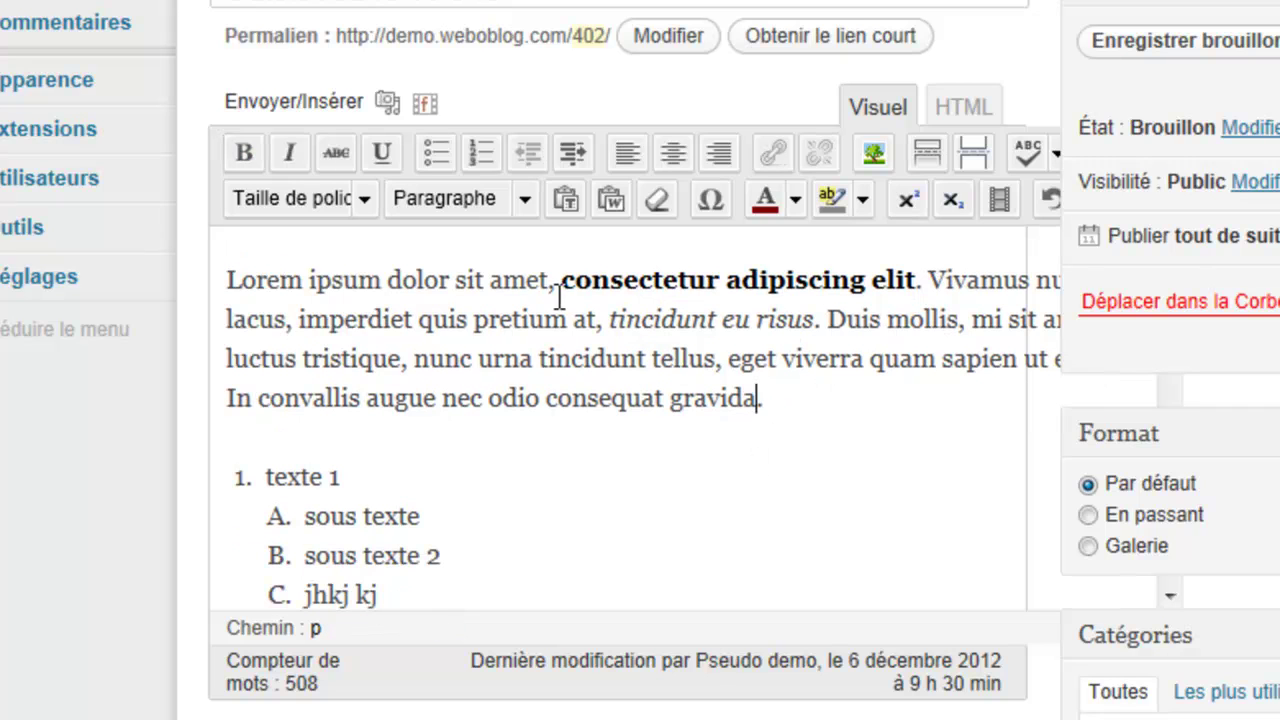
{"action": "left_click_drag", "start_coordinate": [548, 281], "coordinate": [388, 281]}
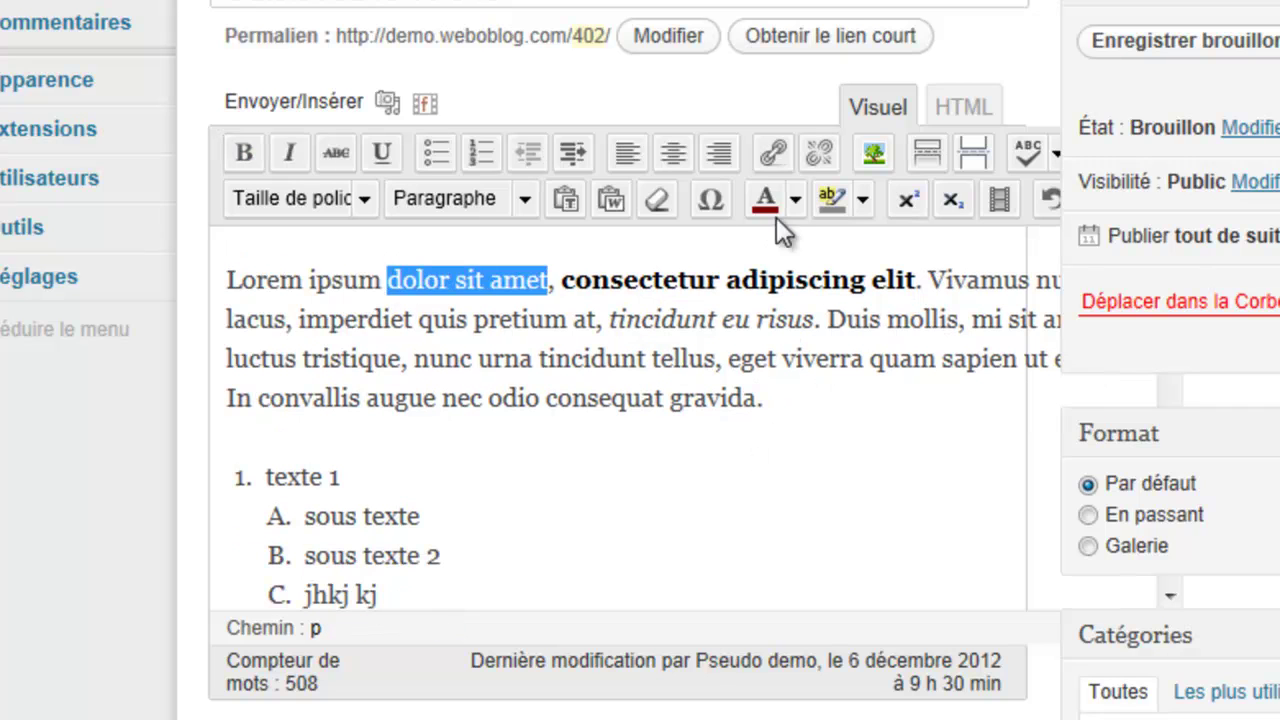
{"action": "left_click", "coordinate": [797, 199]}
{"action": "left_click", "coordinate": [761, 258]}
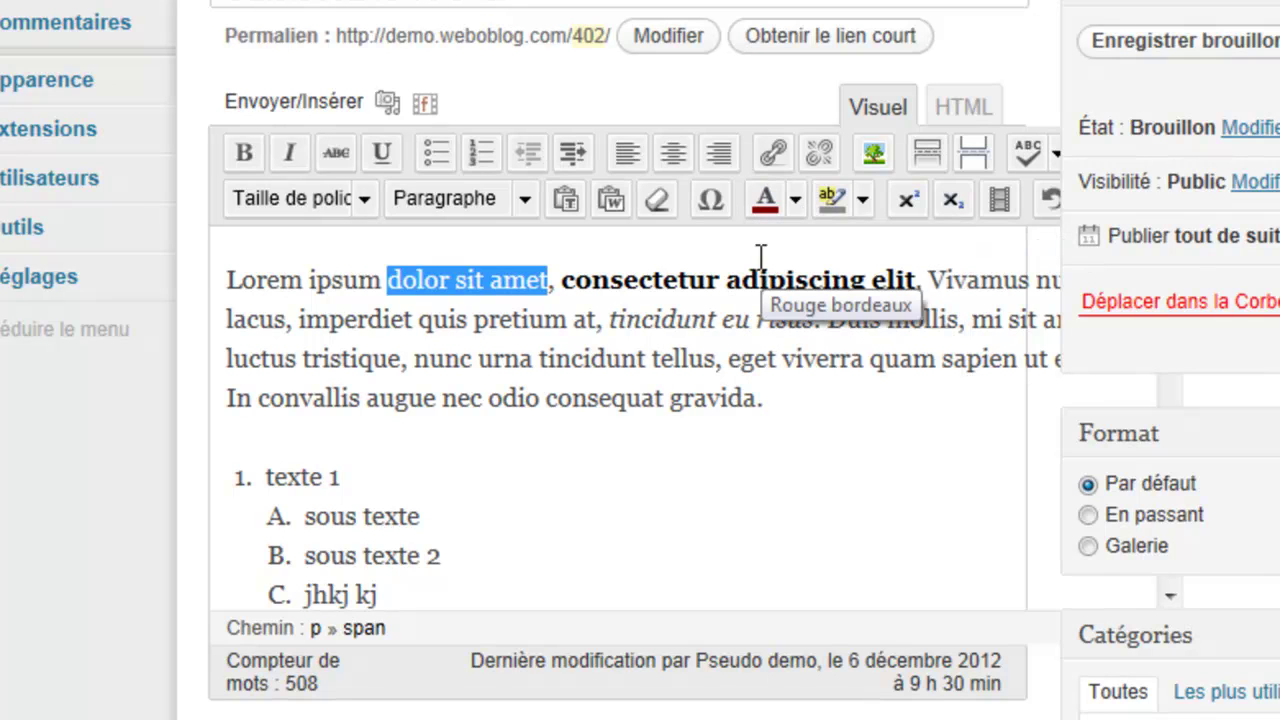
{"action": "left_click", "coordinate": [690, 420]}
{"action": "left_click_drag", "start_coordinate": [548, 281], "coordinate": [388, 281]}
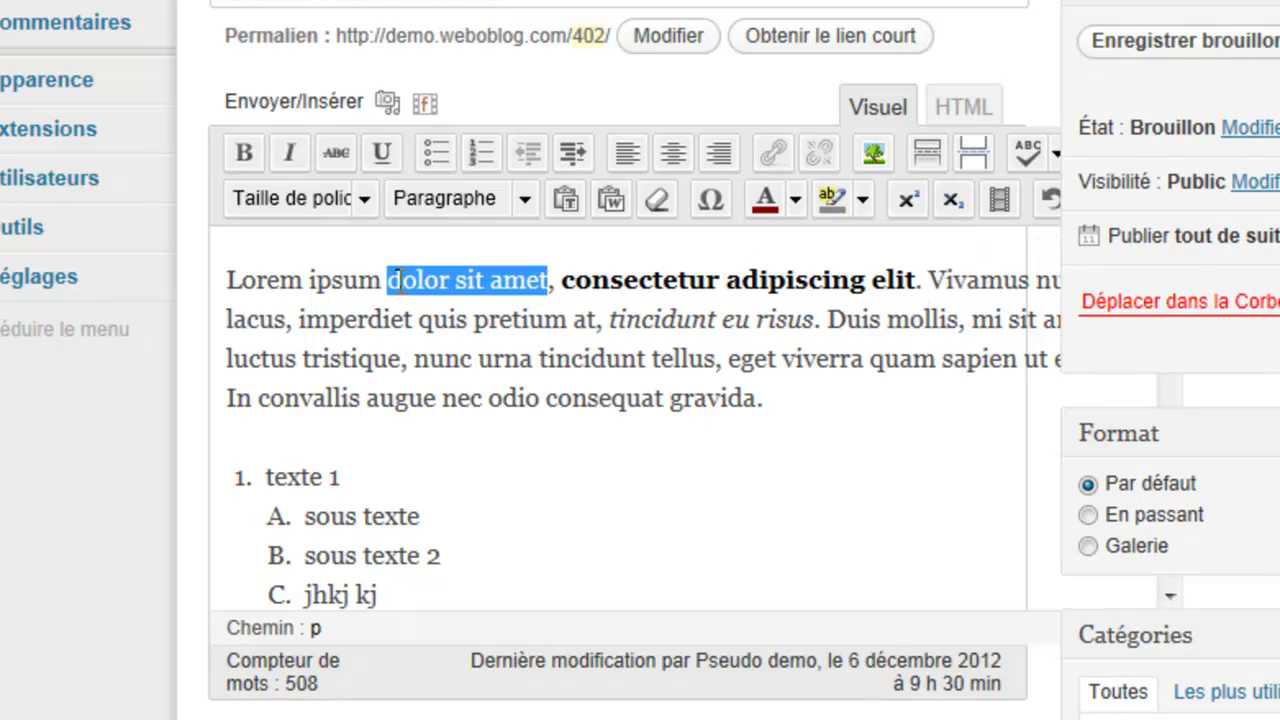
{"action": "left_click", "coordinate": [243, 155]}
{"action": "left_click", "coordinate": [815, 420]}
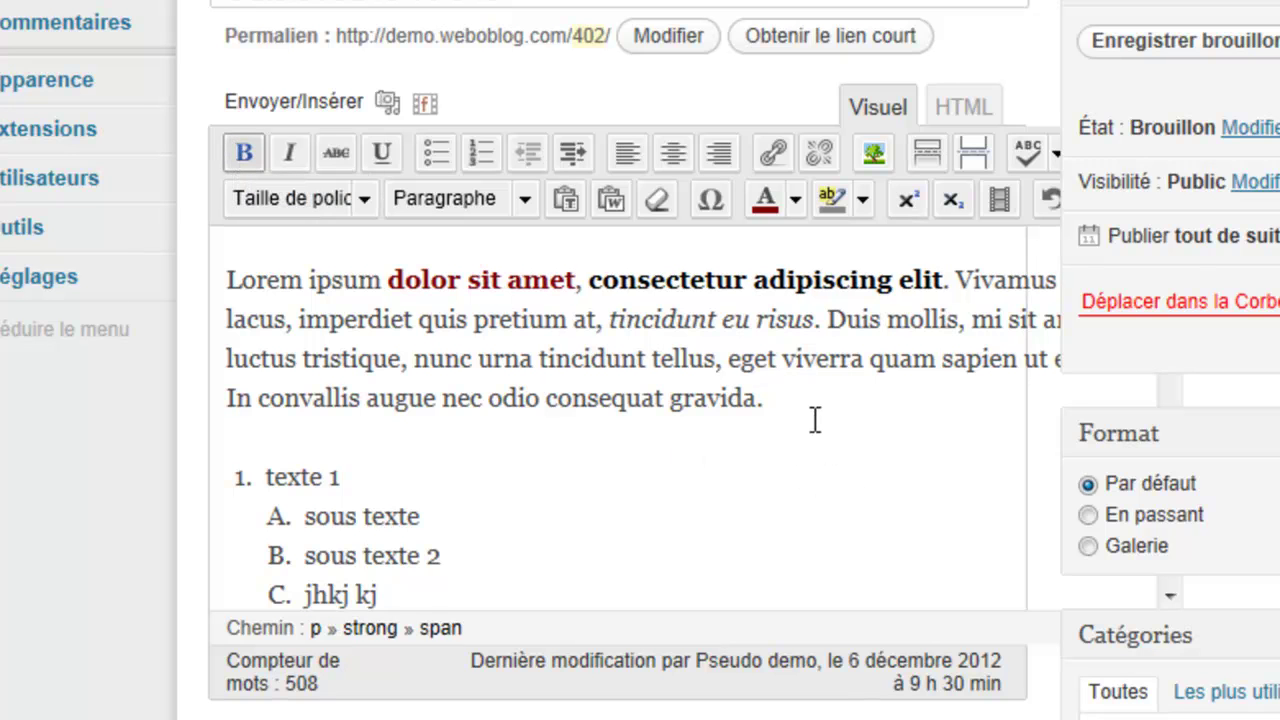
Step: Make 'malesuada' in the quote bold and Vert, then save the draft
{"action": "scroll", "coordinate": [789, 443], "scroll_direction": "down", "scroll_amount": 2}
{"action": "scroll", "coordinate": [789, 443], "scroll_direction": "down", "scroll_amount": 6}
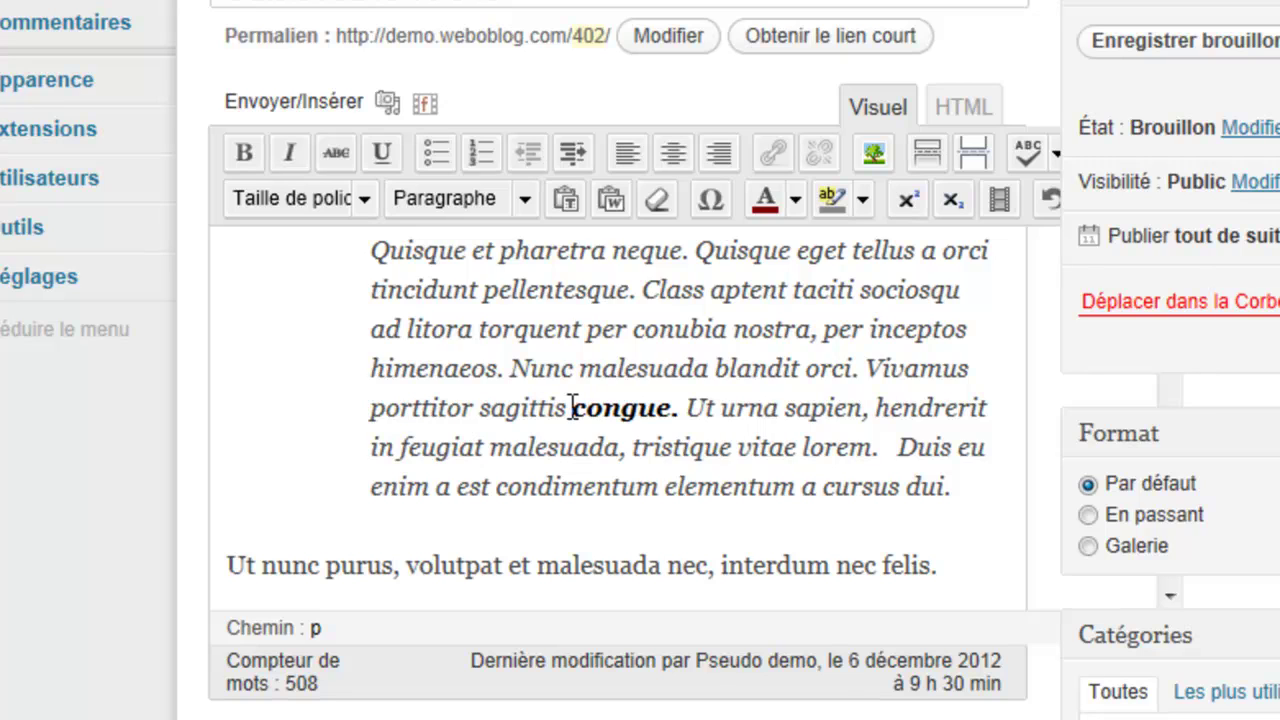
{"action": "left_click_drag", "start_coordinate": [708, 370], "coordinate": [584, 373]}
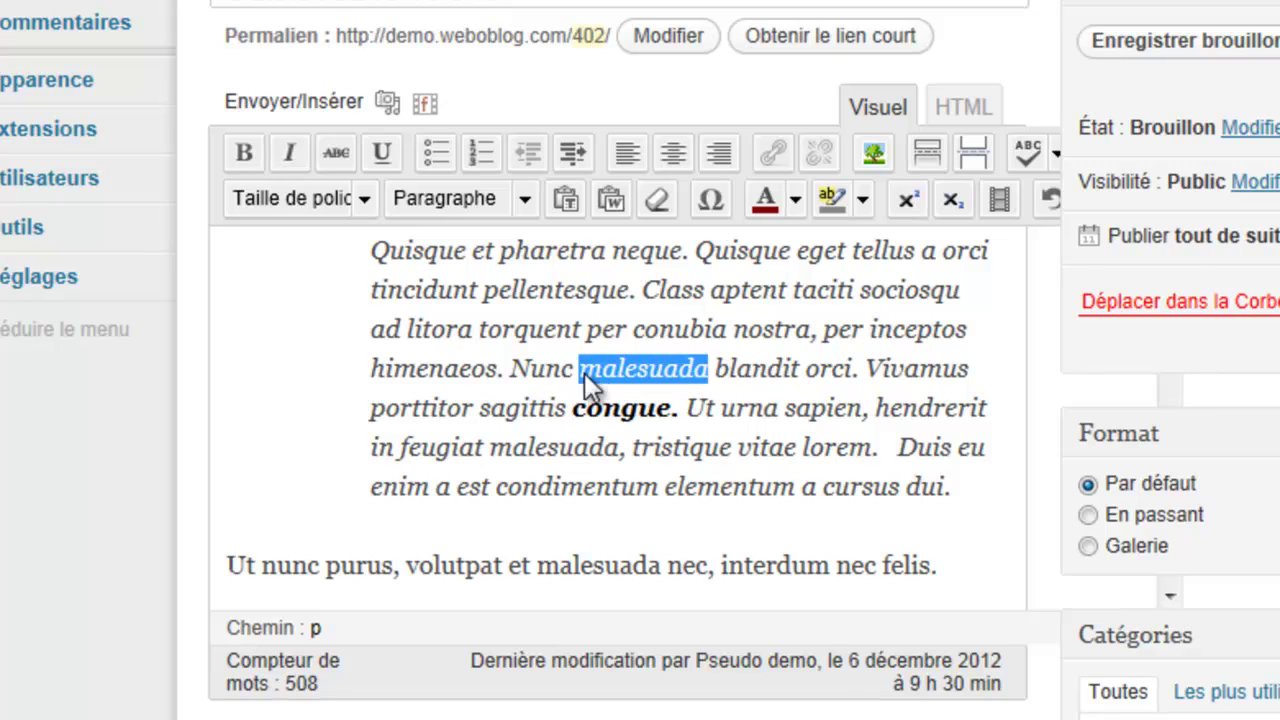
{"action": "left_click", "coordinate": [246, 150]}
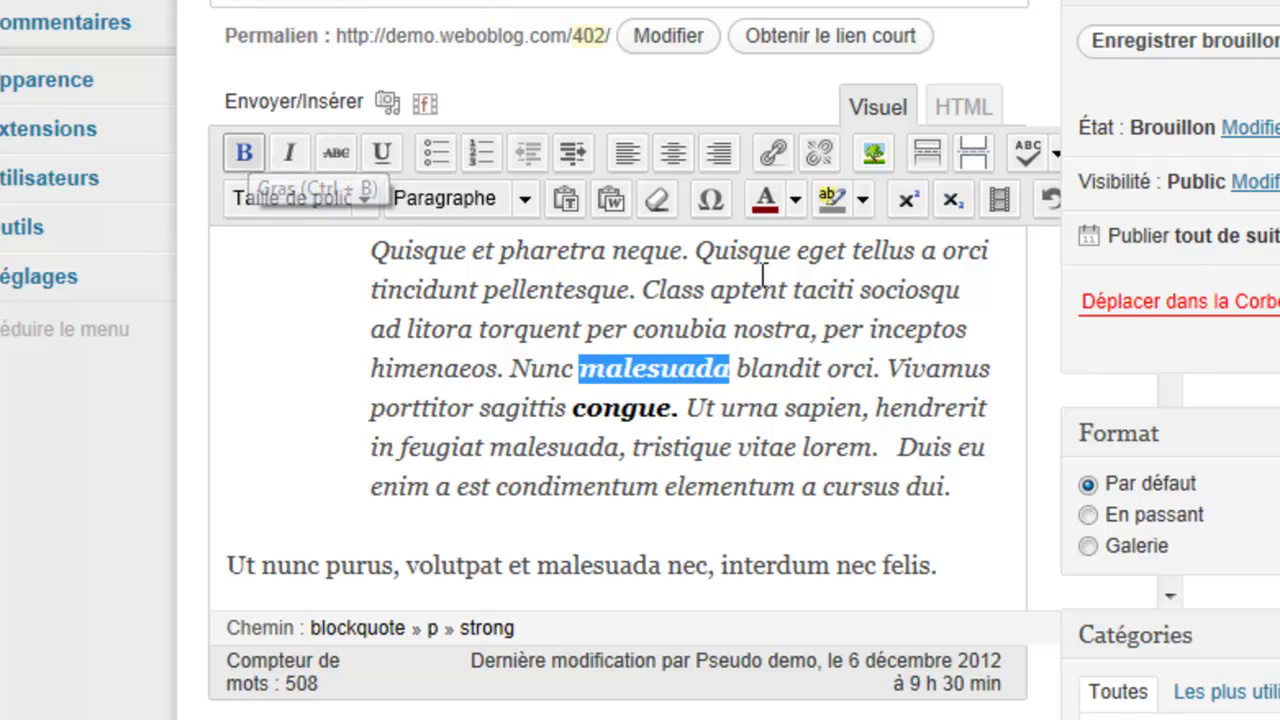
{"action": "left_click", "coordinate": [797, 198]}
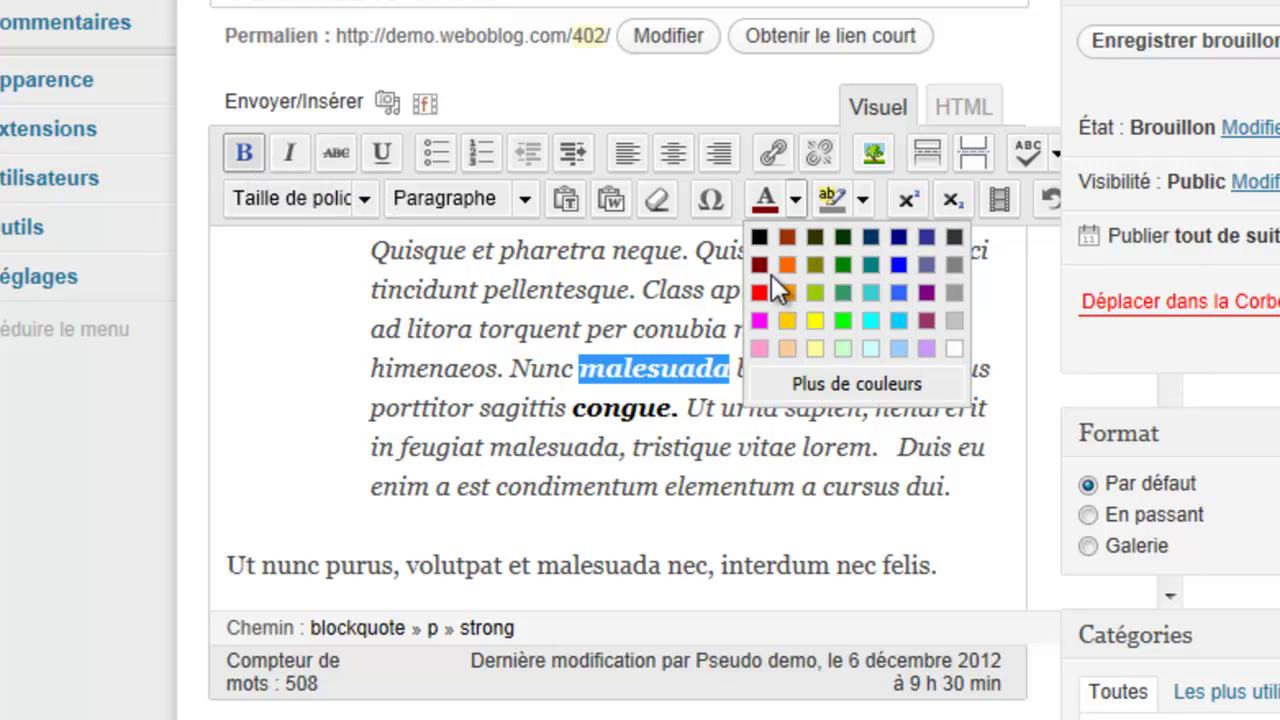
{"action": "left_click", "coordinate": [837, 260]}
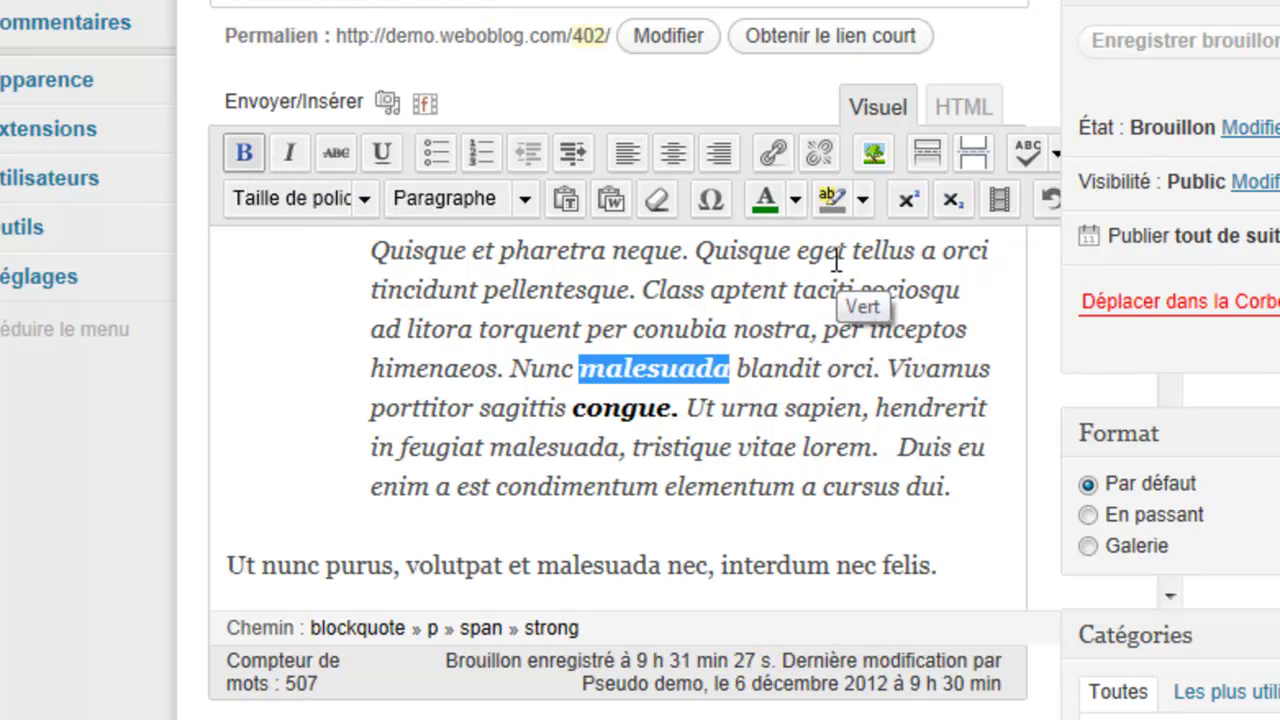
{"action": "left_click", "coordinate": [1238, 52]}
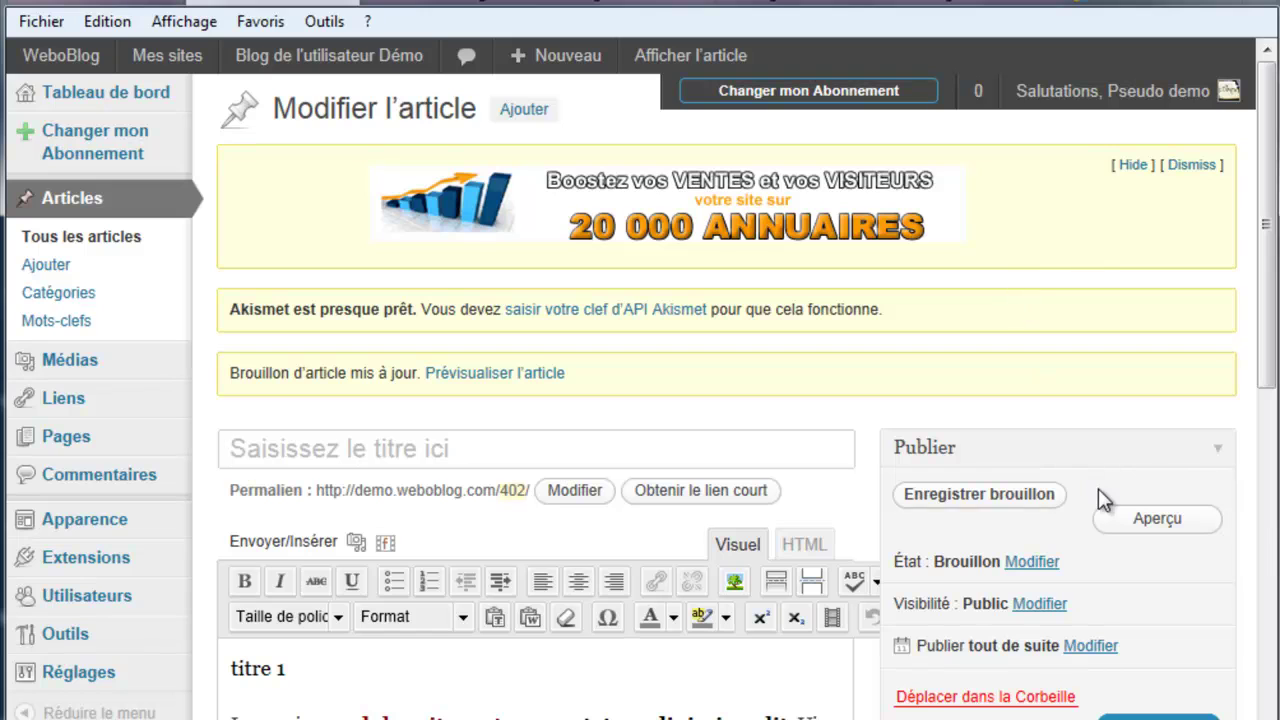
Step: Open the Aperçu preview in a new tab and switch to it
{"action": "right_click", "coordinate": [1108, 521]}
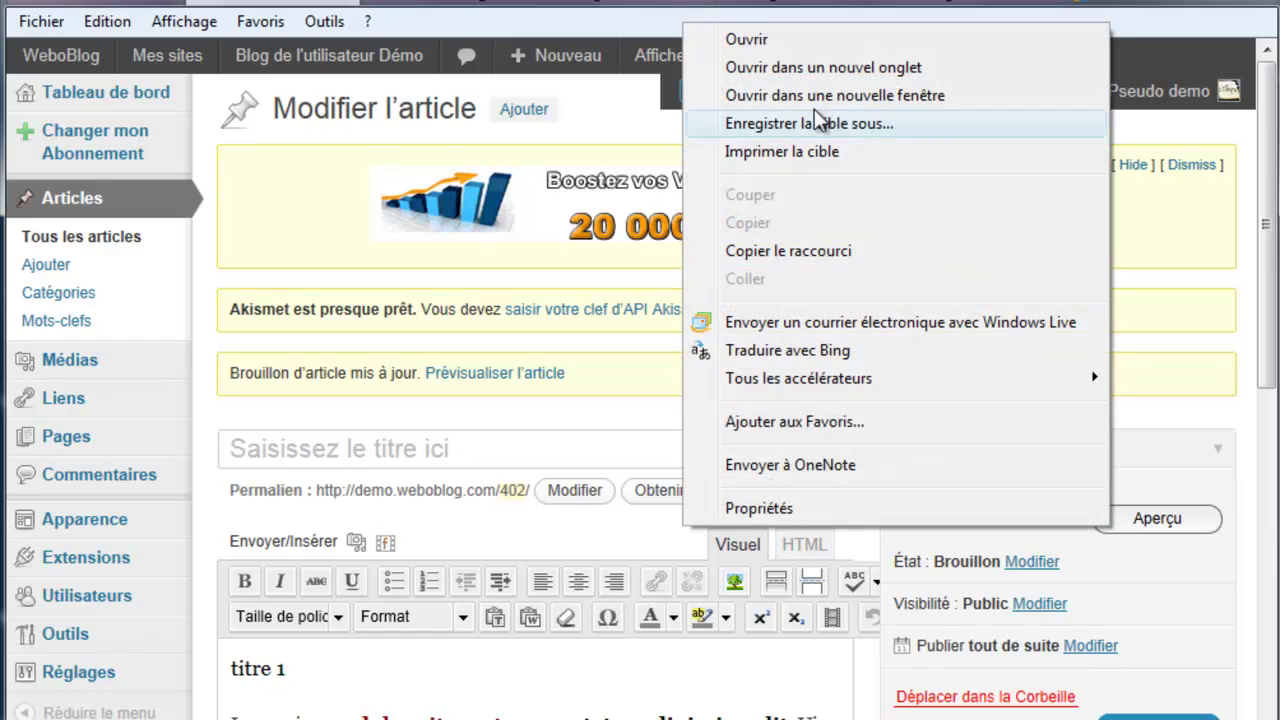
{"action": "left_click", "coordinate": [811, 67]}
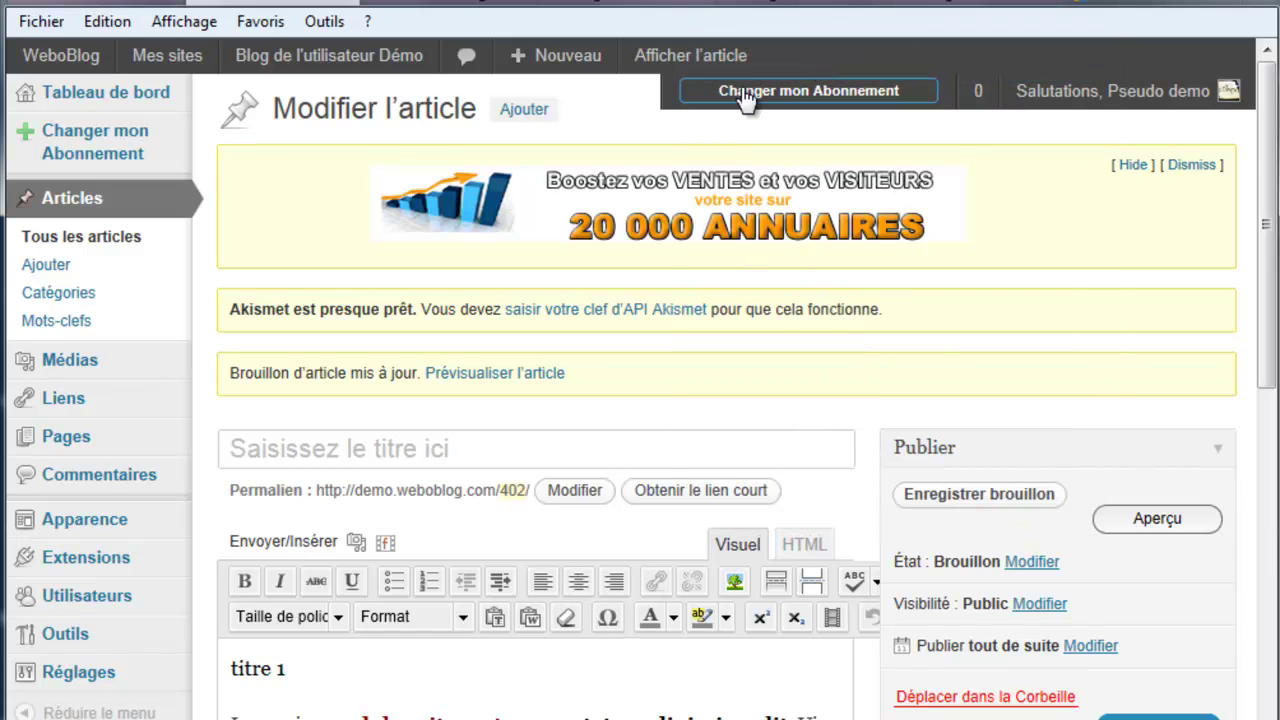
{"action": "left_click", "coordinate": [1005, 3]}
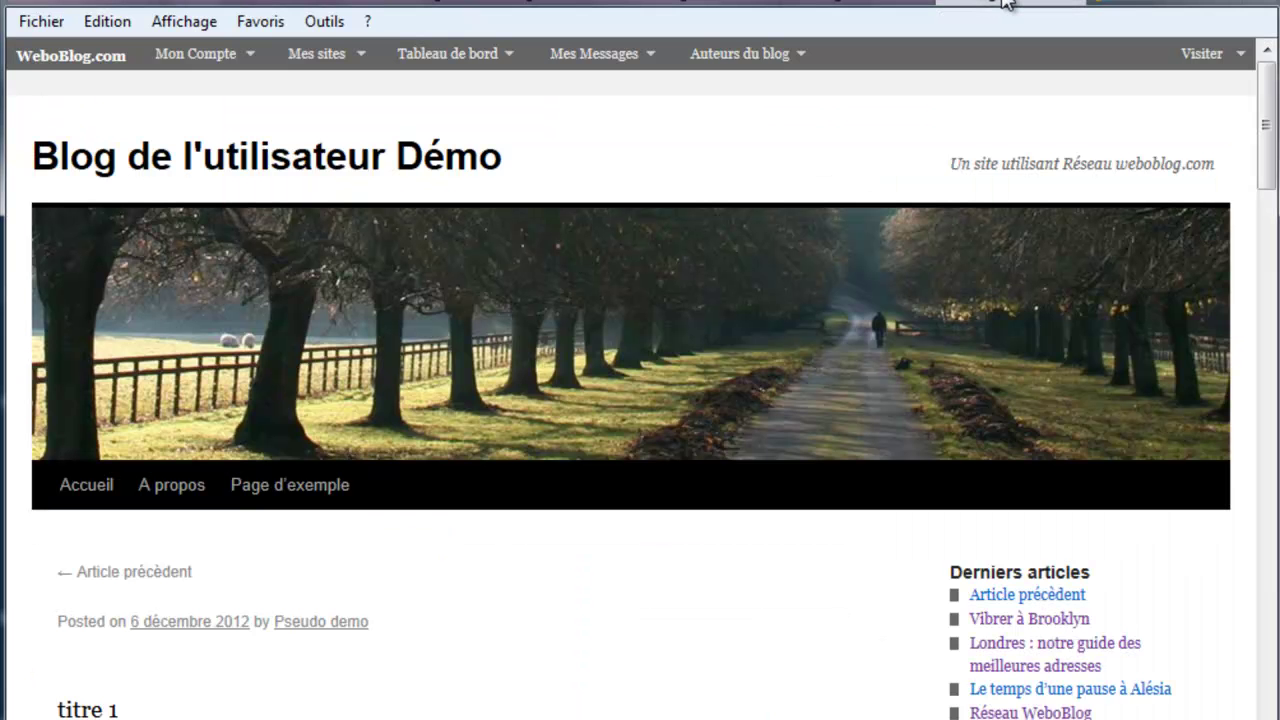
Step: Scroll the preview to check dark-red bold 'dolor sit amet' and green bold 'malesuada'
{"action": "scroll", "coordinate": [737, 495], "scroll_direction": "down", "scroll_amount": 5}
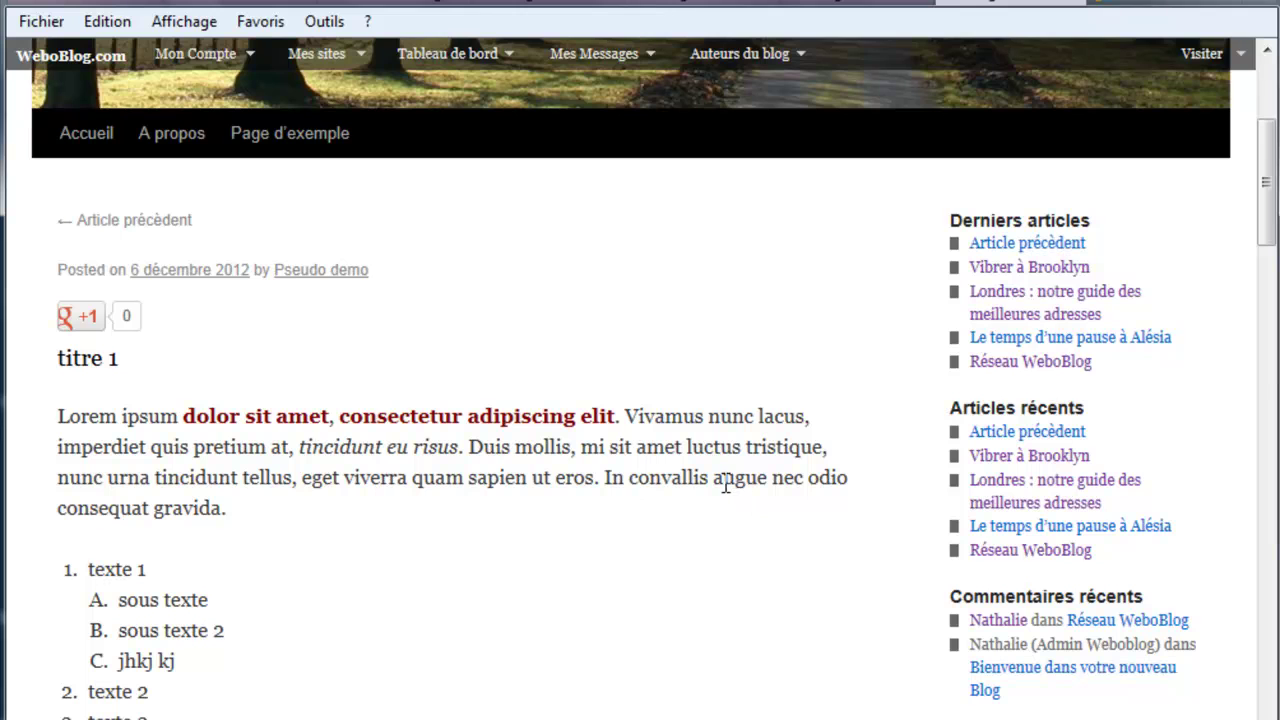
{"action": "left_click_drag", "start_coordinate": [344, 417], "coordinate": [614, 418]}
{"action": "scroll", "coordinate": [443, 640], "scroll_direction": "down", "scroll_amount": 6}
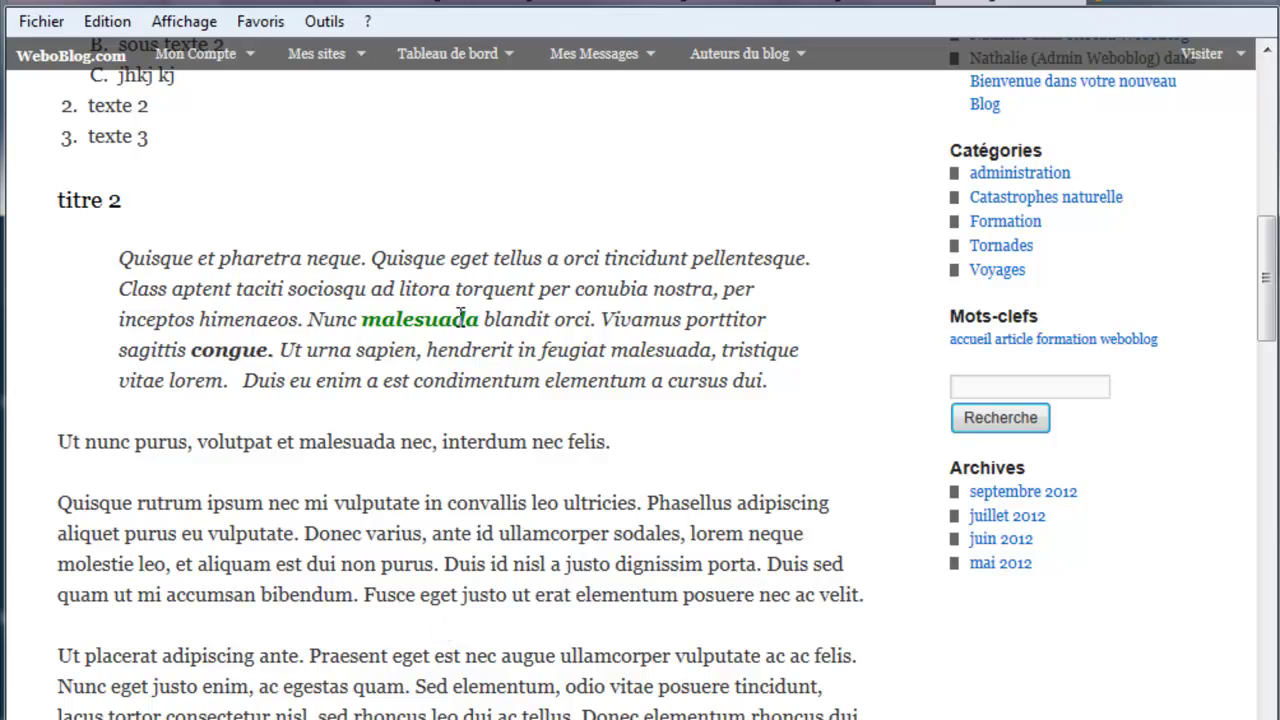
{"action": "scroll", "coordinate": [405, 535], "scroll_direction": "down", "scroll_amount": 5}
{"action": "scroll", "coordinate": [401, 541], "scroll_direction": "up", "scroll_amount": 6}
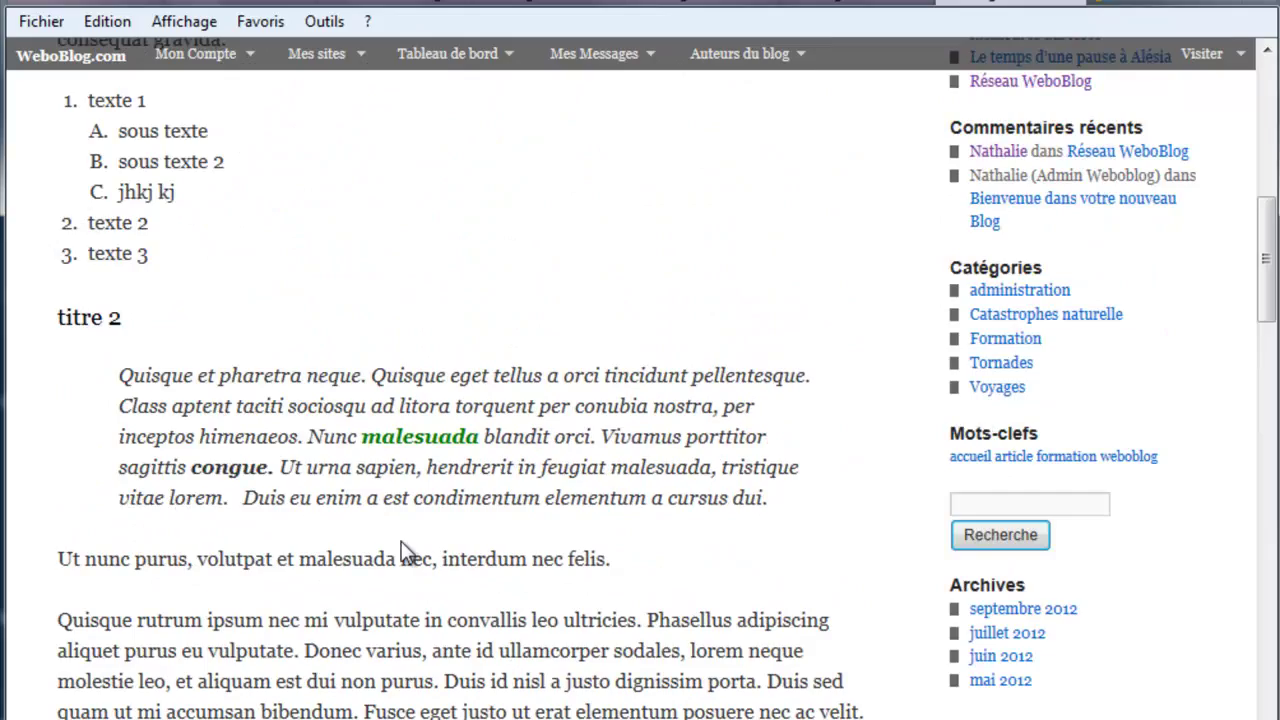
{"action": "scroll", "coordinate": [401, 545], "scroll_direction": "up", "scroll_amount": 4}
{"action": "scroll", "coordinate": [405, 553], "scroll_direction": "down", "scroll_amount": 3}
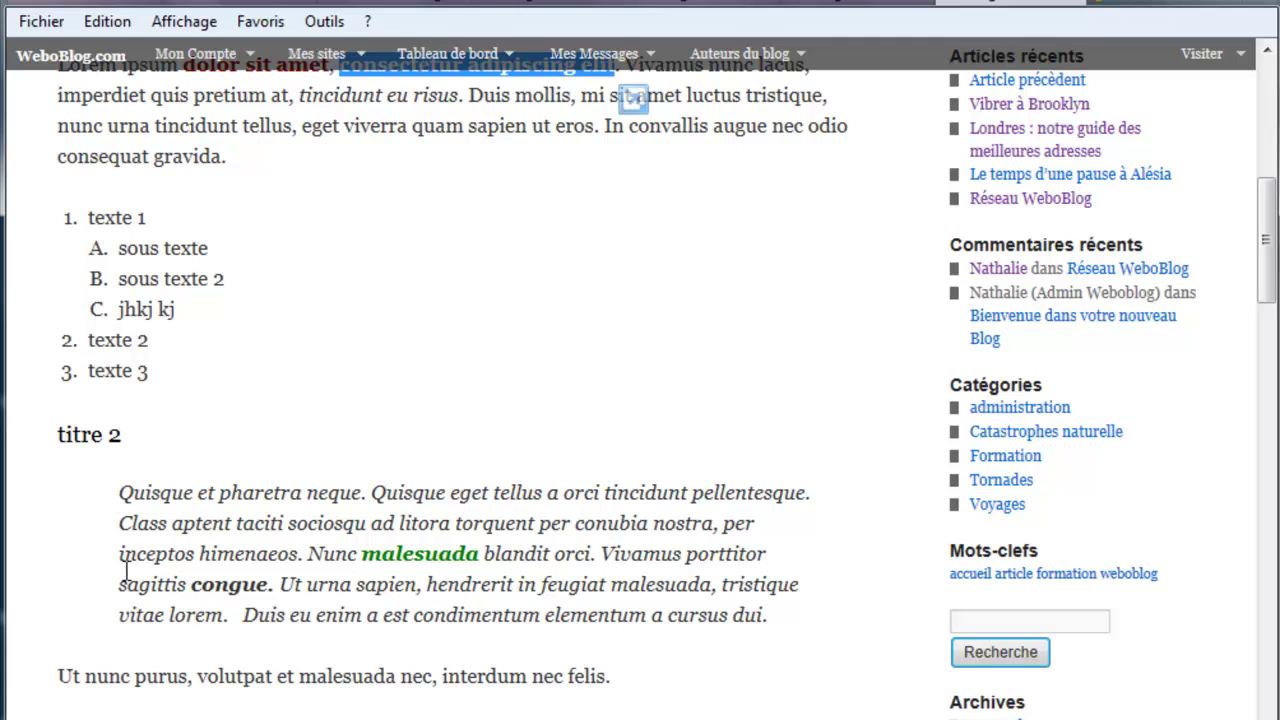
{"action": "scroll", "coordinate": [160, 590], "scroll_direction": "up", "scroll_amount": 4}
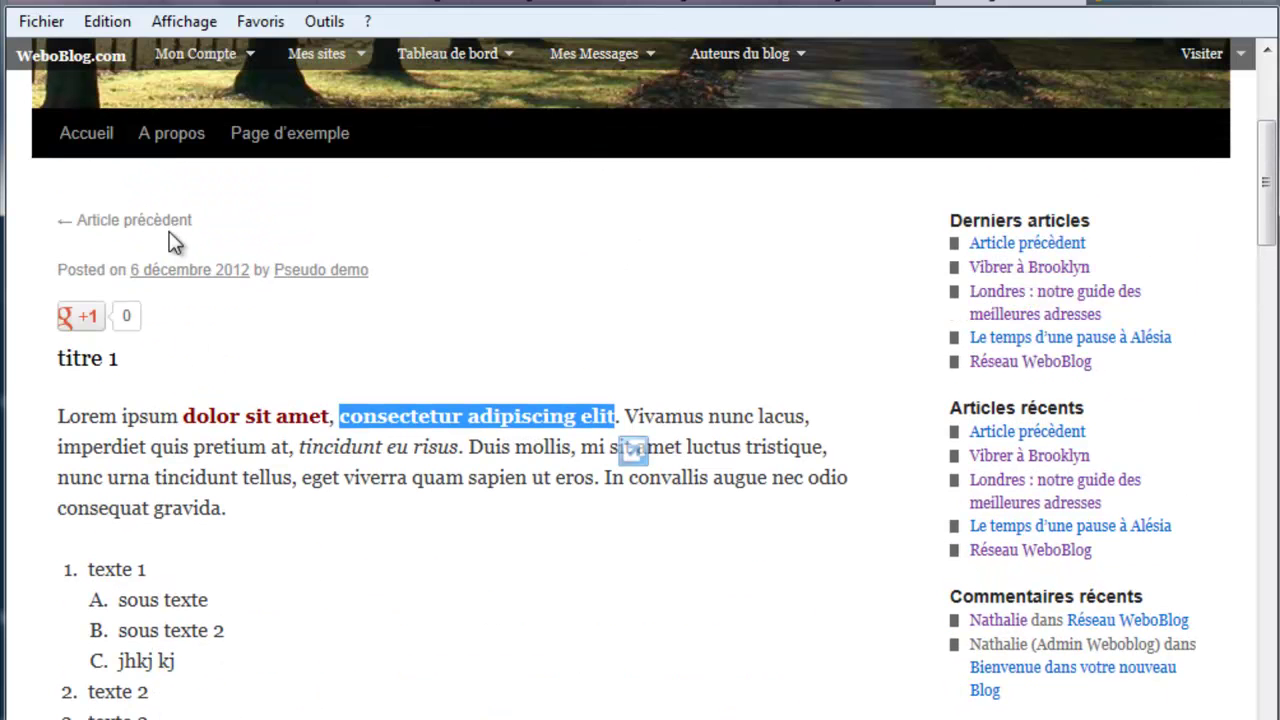
Step: Scroll the formation texte article on the blog de la meteo tab, then return to the editor
{"action": "mouse_move", "coordinate": [296, 62]}
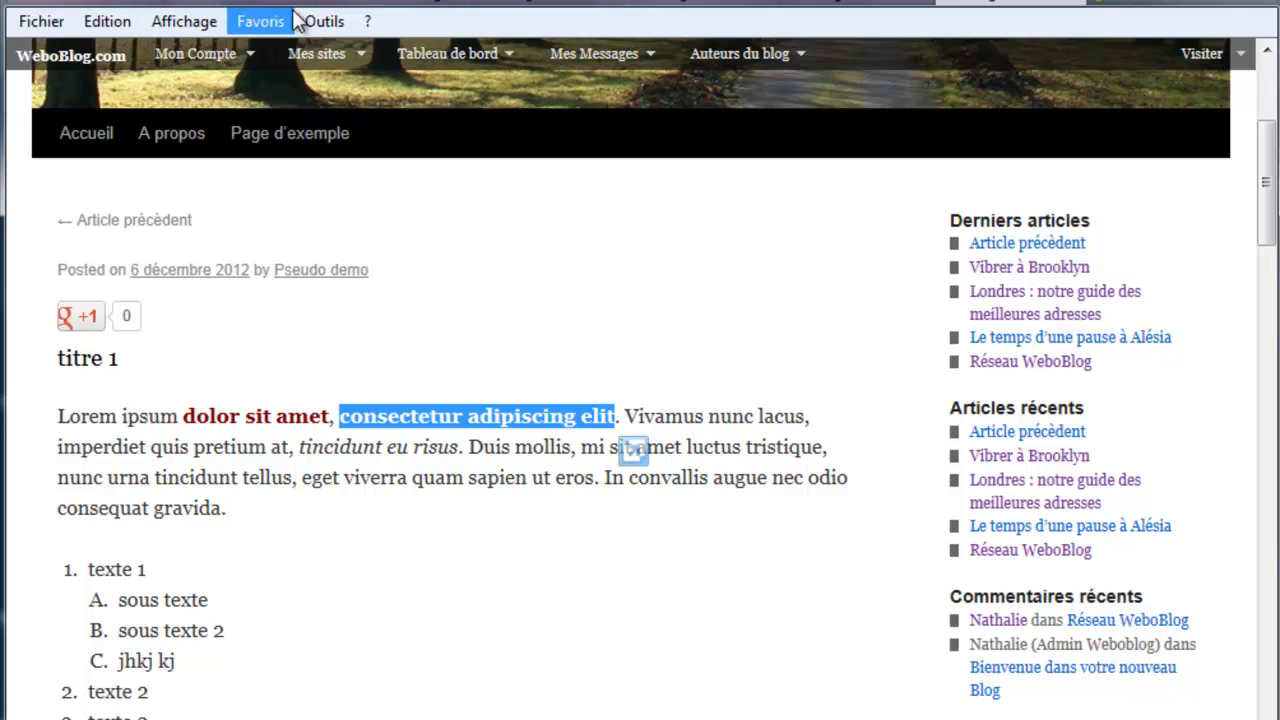
{"action": "left_click", "coordinate": [567, 4]}
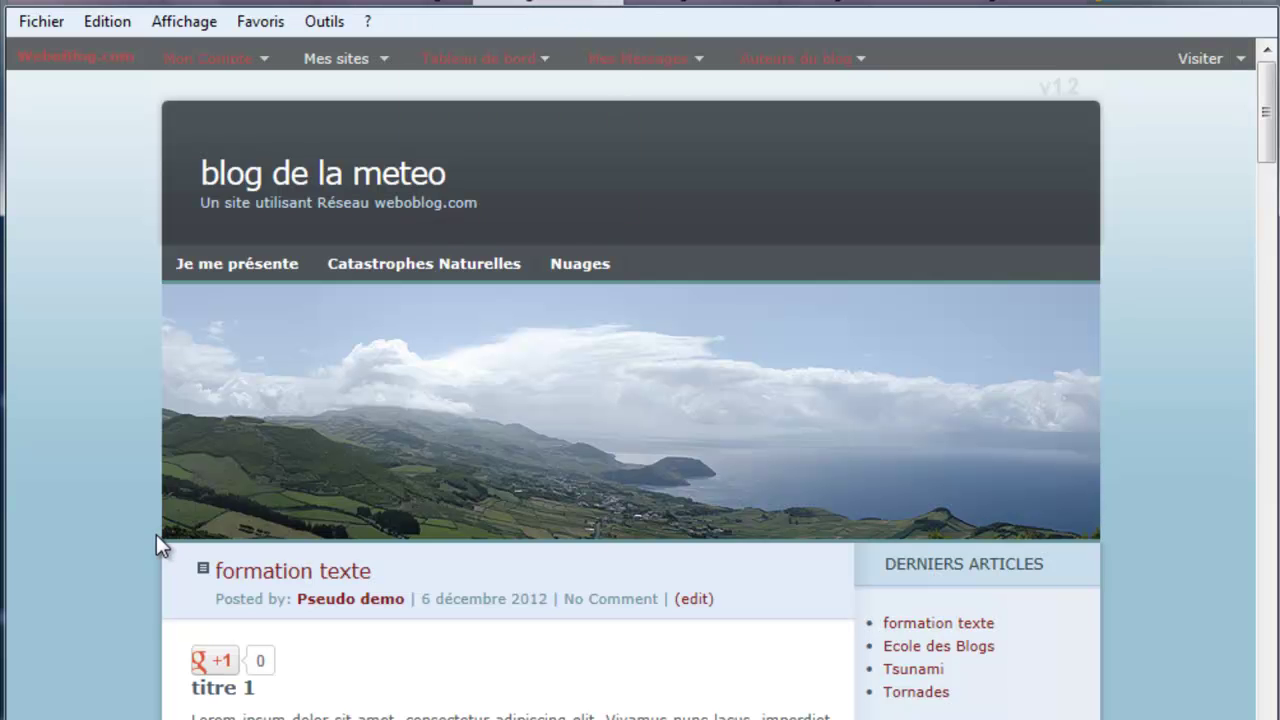
{"action": "scroll", "coordinate": [617, 5], "scroll_direction": "down", "scroll_amount": 3}
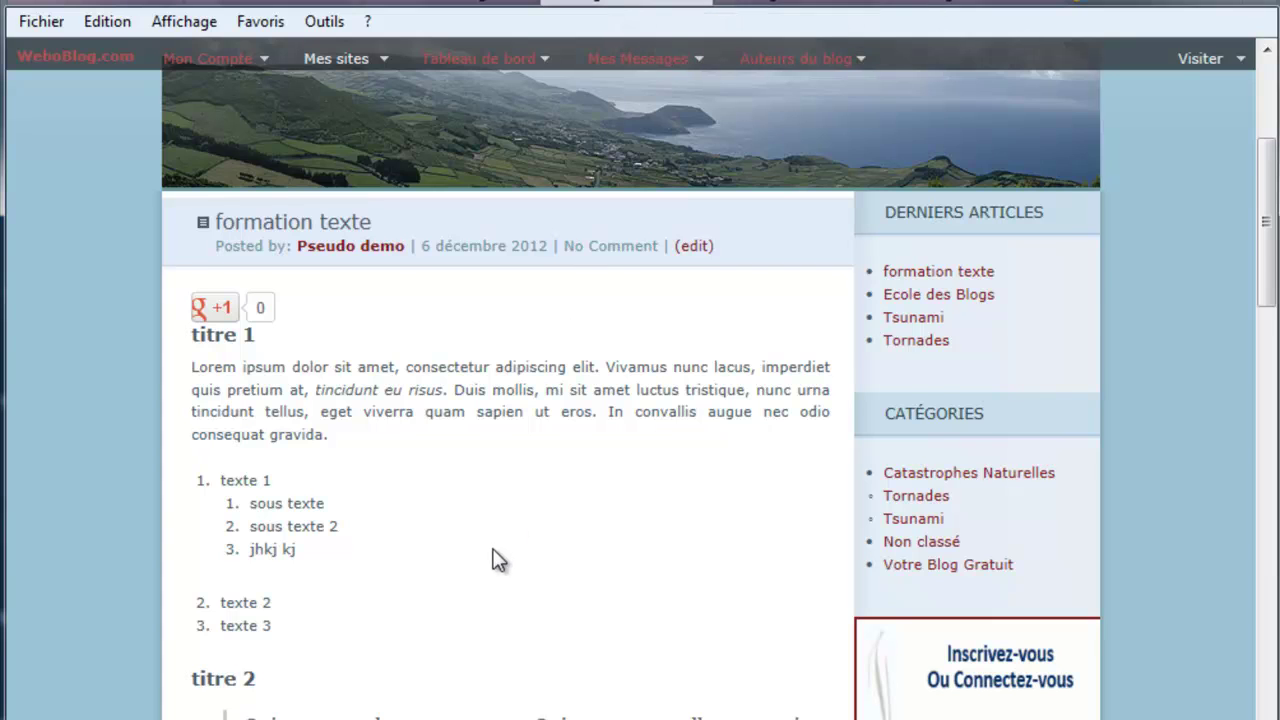
{"action": "scroll", "coordinate": [497, 560], "scroll_direction": "down", "scroll_amount": 1}
{"action": "scroll", "coordinate": [434, 500], "scroll_direction": "down", "scroll_amount": 1}
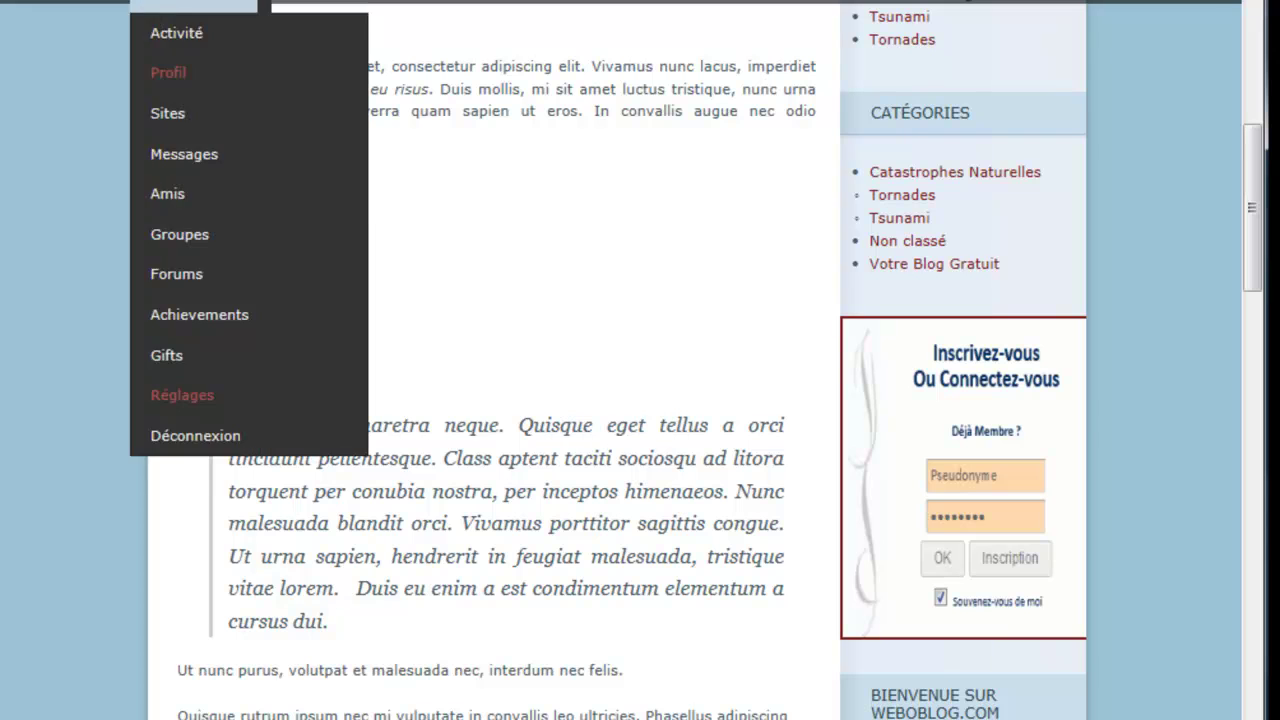
{"action": "key", "text": "ctrl+Tab"}
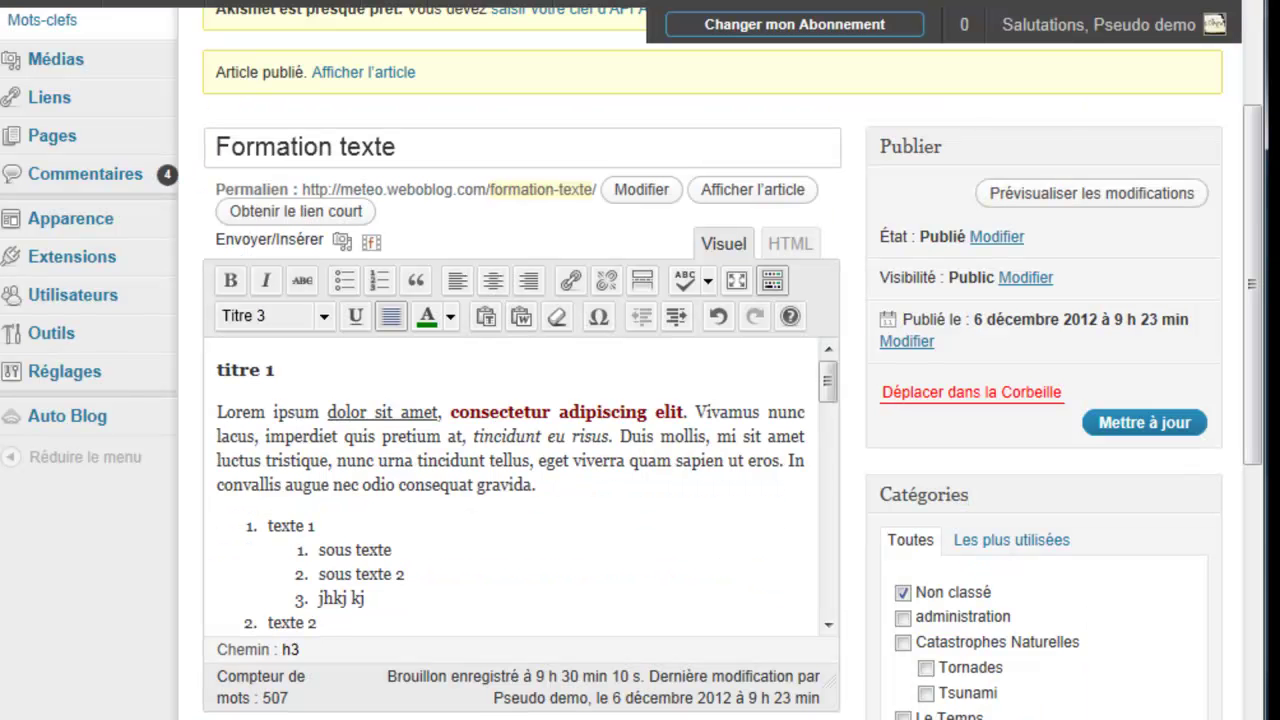
Step: After 'dictum.', add 'lkjlkj lk lkj lkj k' as plain text, then open Coller depuis Word
{"action": "mouse_move", "coordinate": [828, 369]}
{"action": "left_mouse_down"}
{"action": "mouse_move", "coordinate": [820, 435]}
{"action": "mouse_move", "coordinate": [816, 353]}
{"action": "left_mouse_up"}
{"action": "left_click_drag", "start_coordinate": [828, 378], "coordinate": [810, 539]}
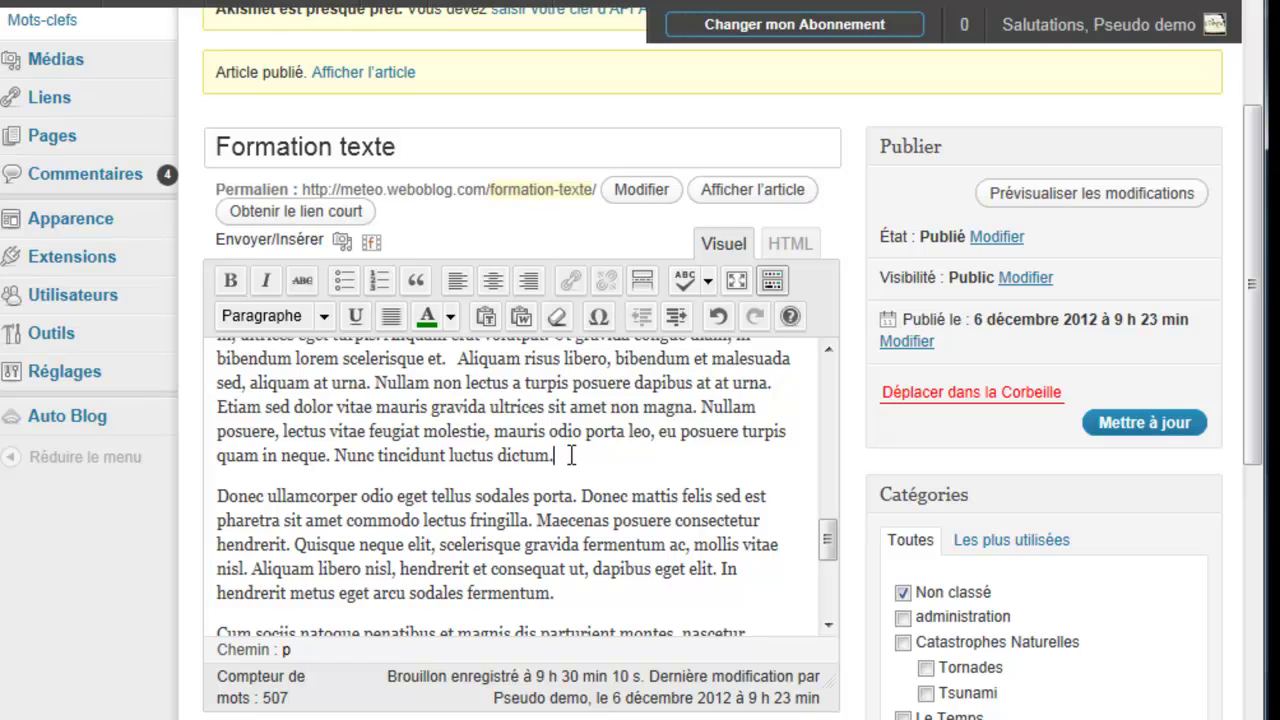
{"action": "key", "text": "Return"}
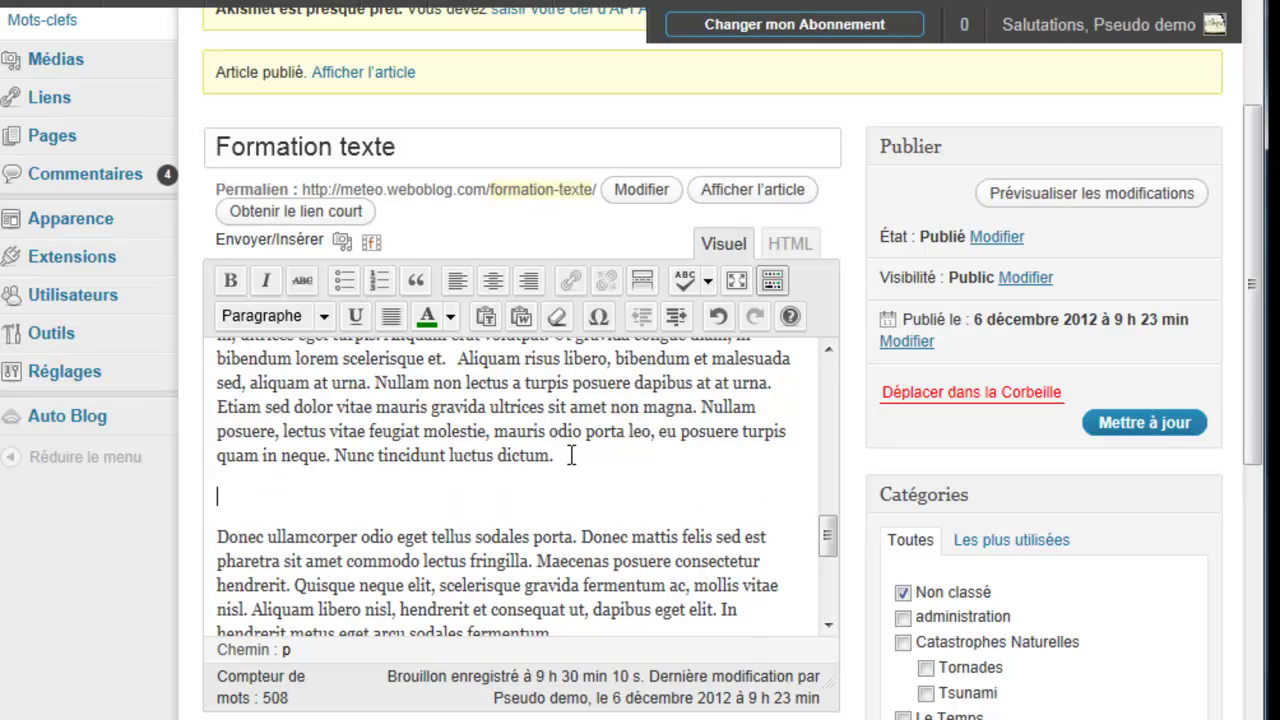
{"action": "left_click", "coordinate": [486, 317]}
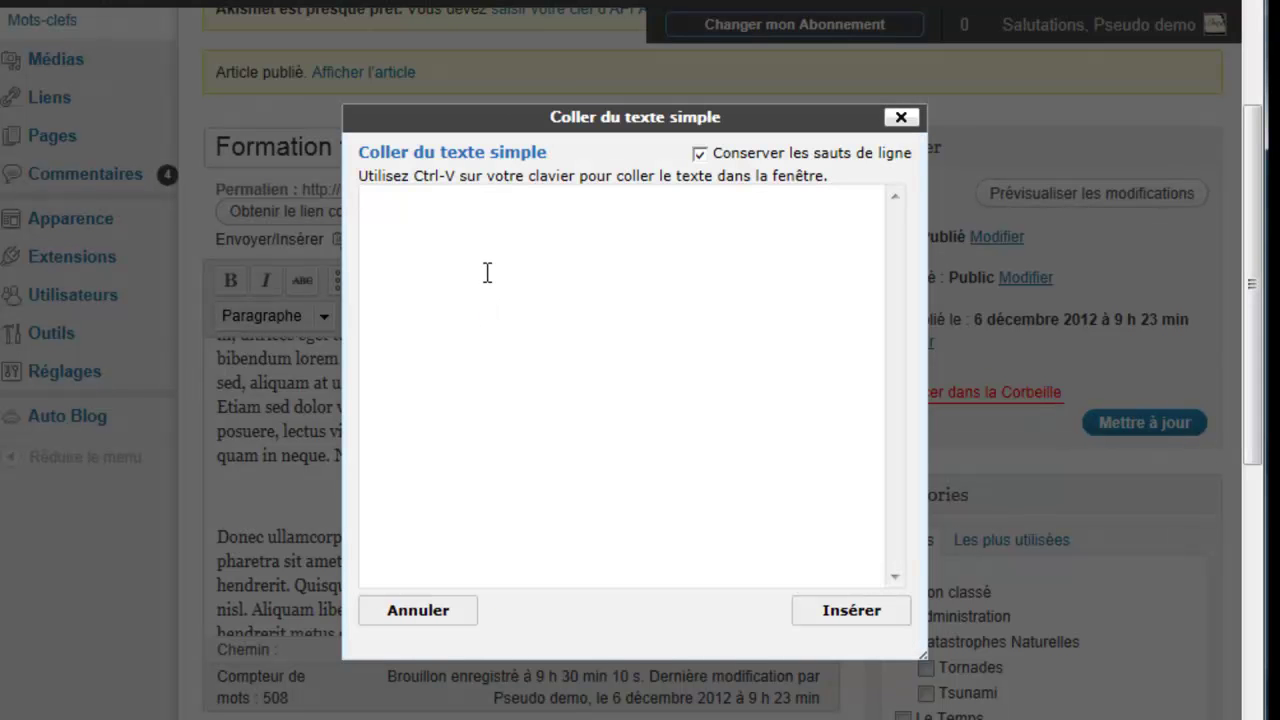
{"action": "type", "text": "lkjlkj lk lkj lkj k"}
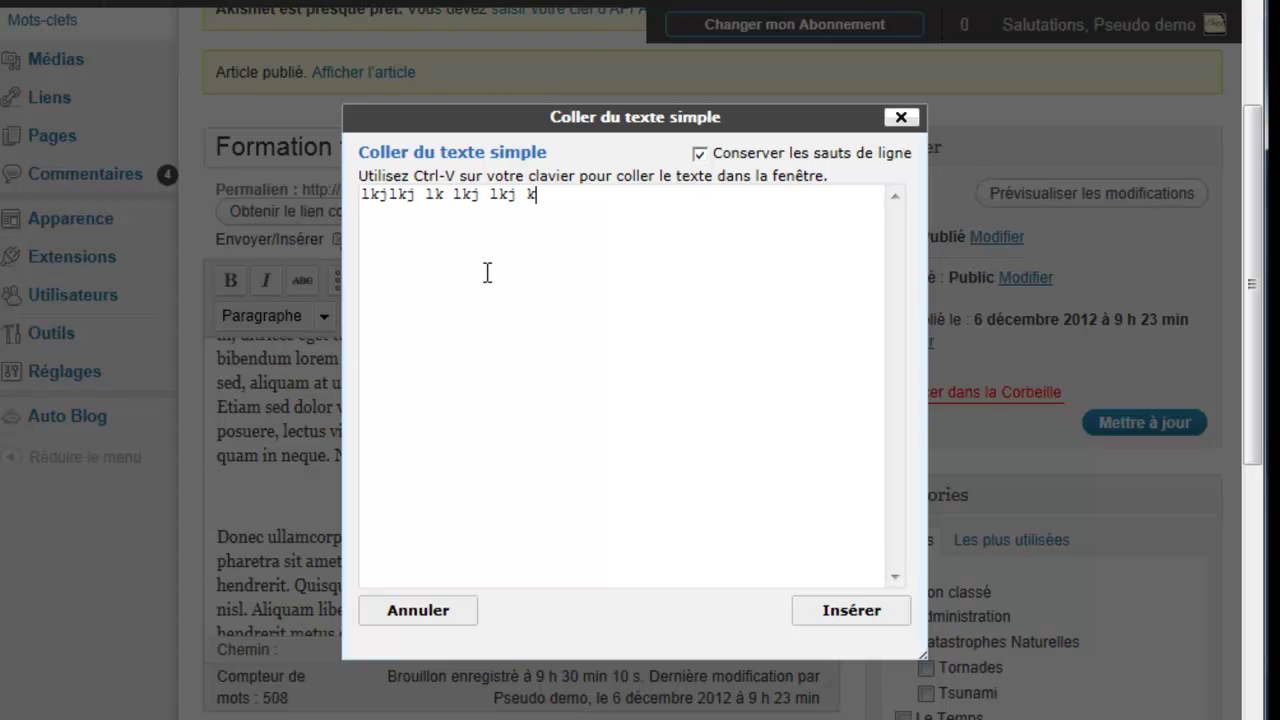
{"action": "left_click", "coordinate": [838, 612]}
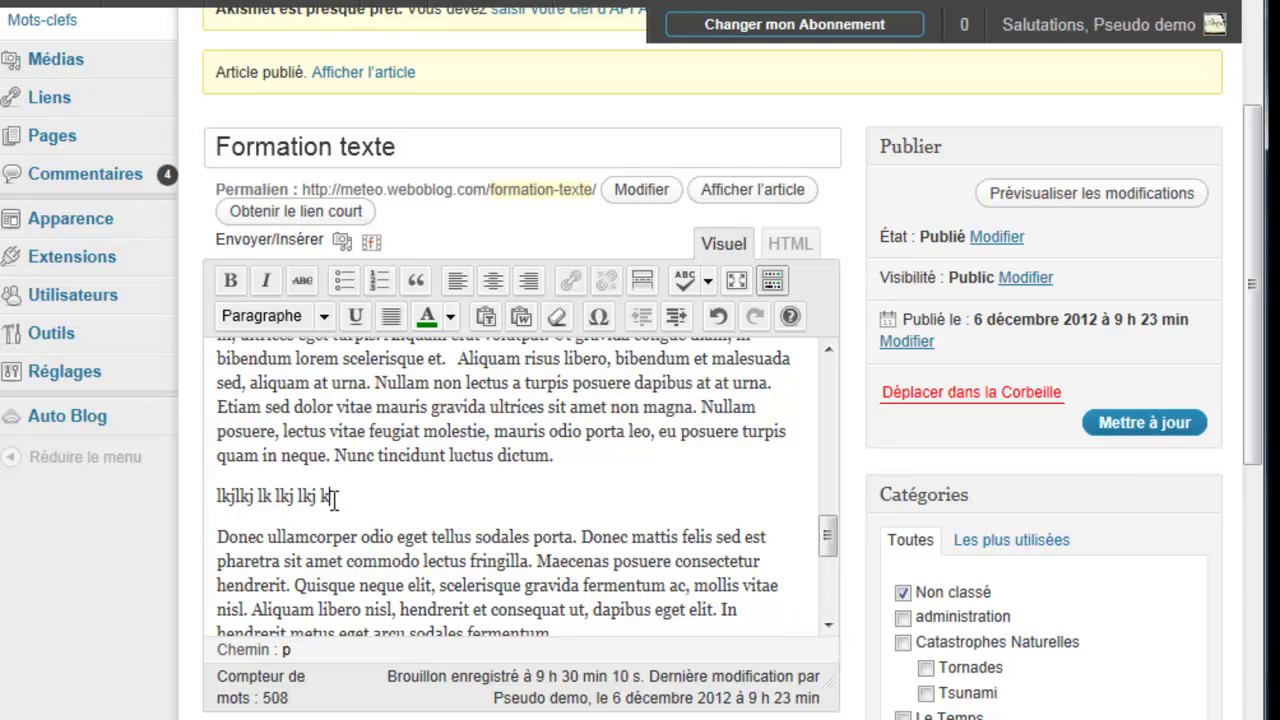
{"action": "left_click", "coordinate": [521, 316]}
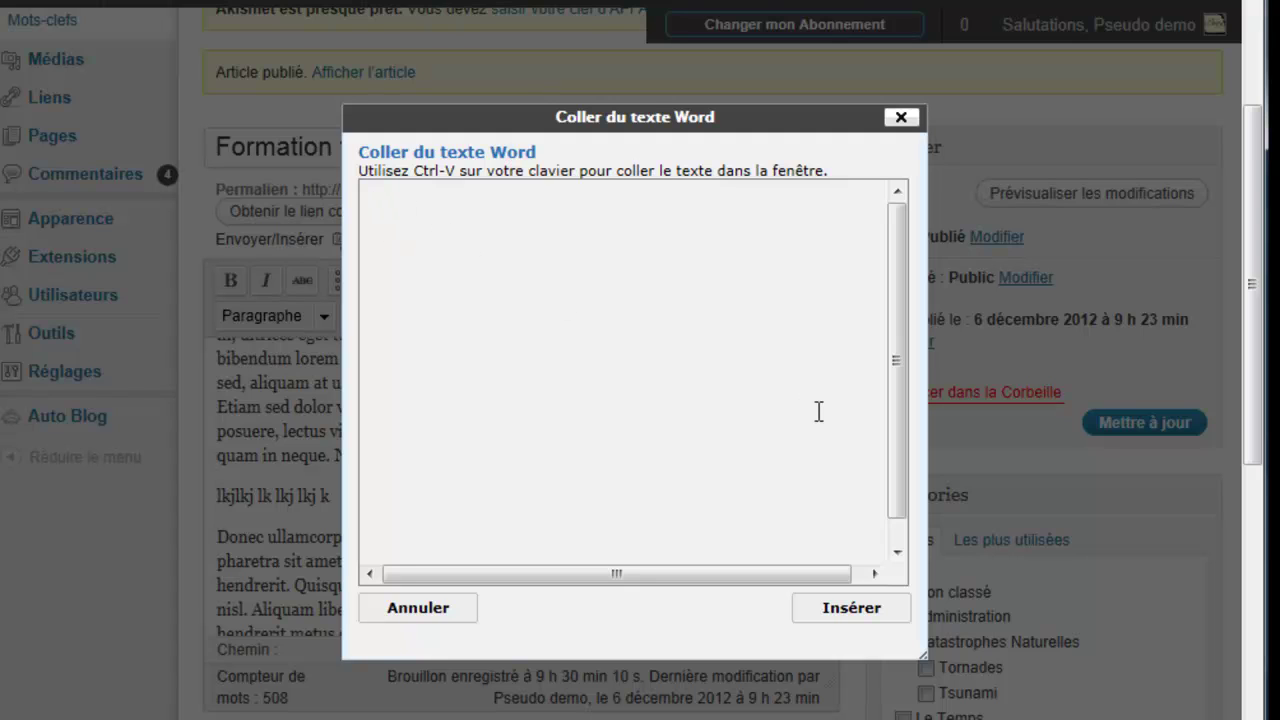
{"action": "left_click", "coordinate": [901, 117]}
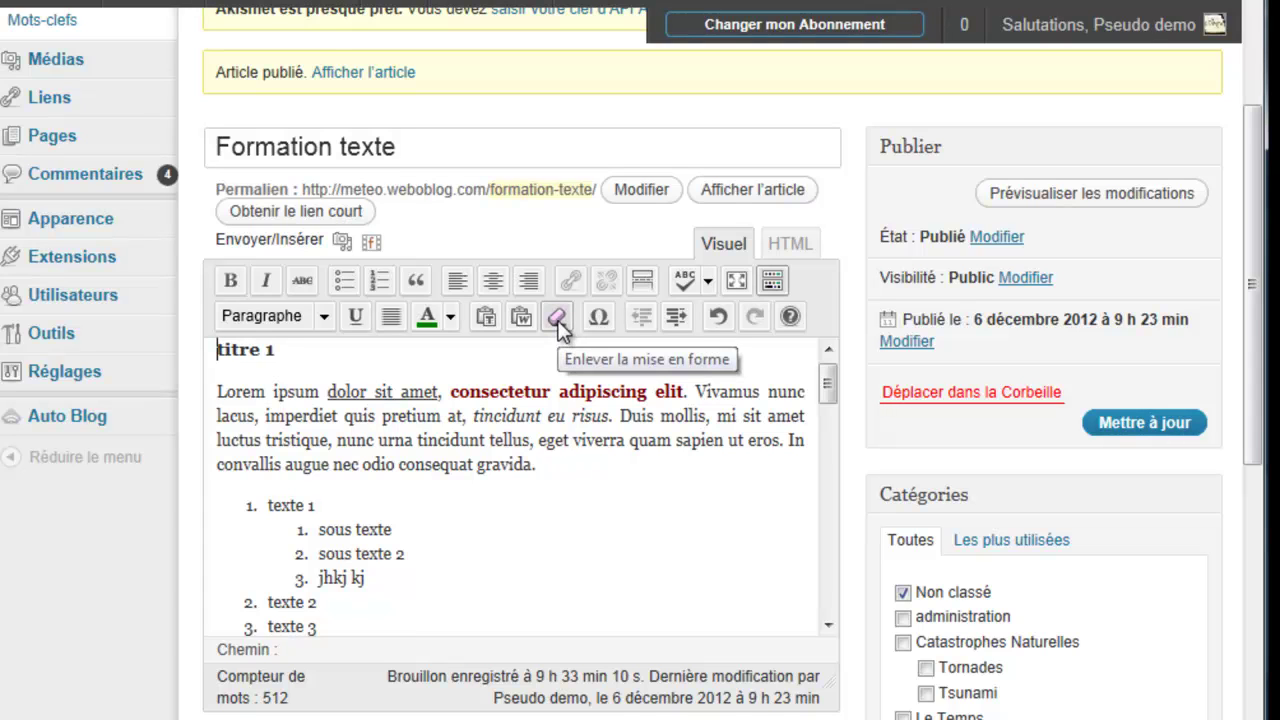
{"action": "left_click_drag", "start_coordinate": [437, 391], "coordinate": [327, 391]}
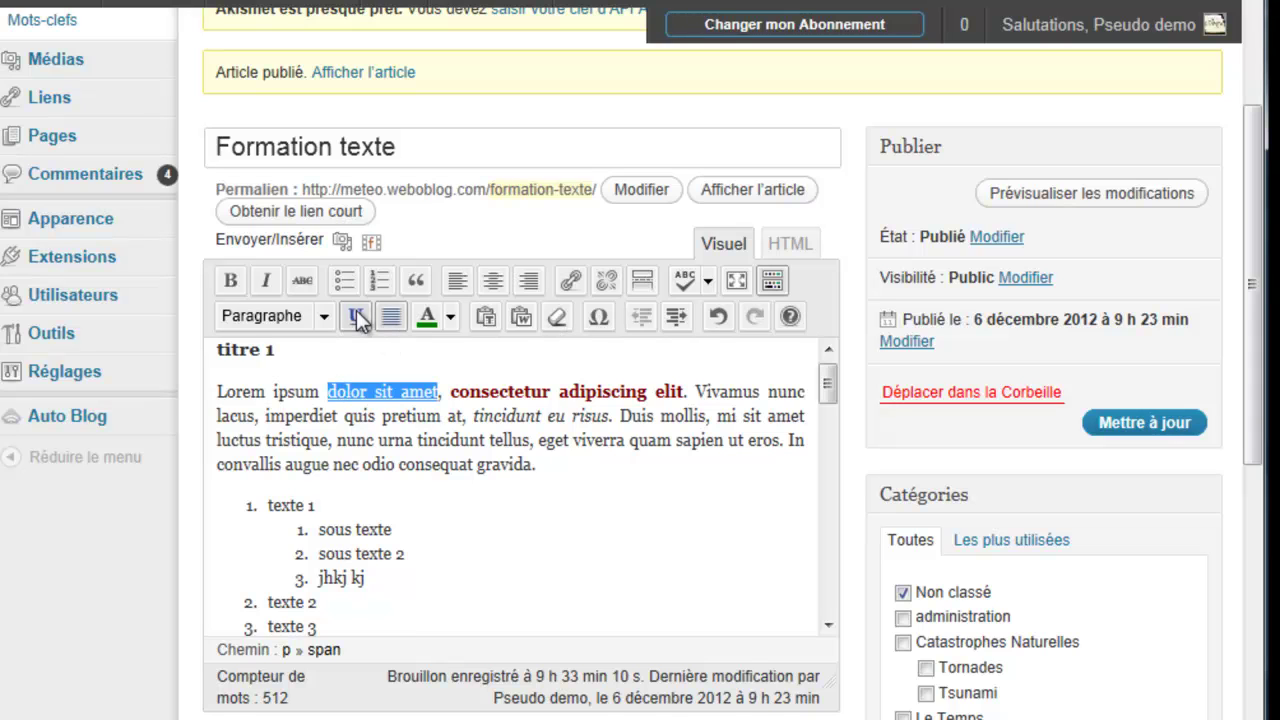
{"action": "left_click", "coordinate": [556, 315]}
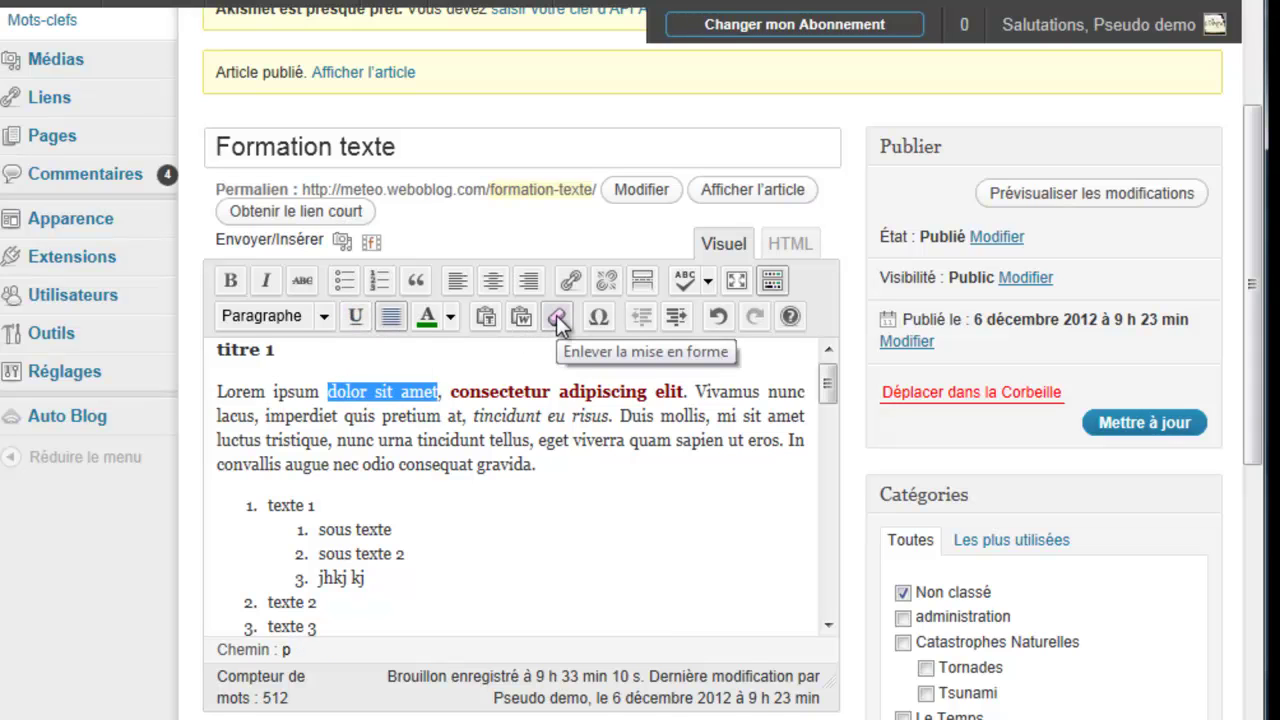
{"action": "left_click", "coordinate": [397, 416]}
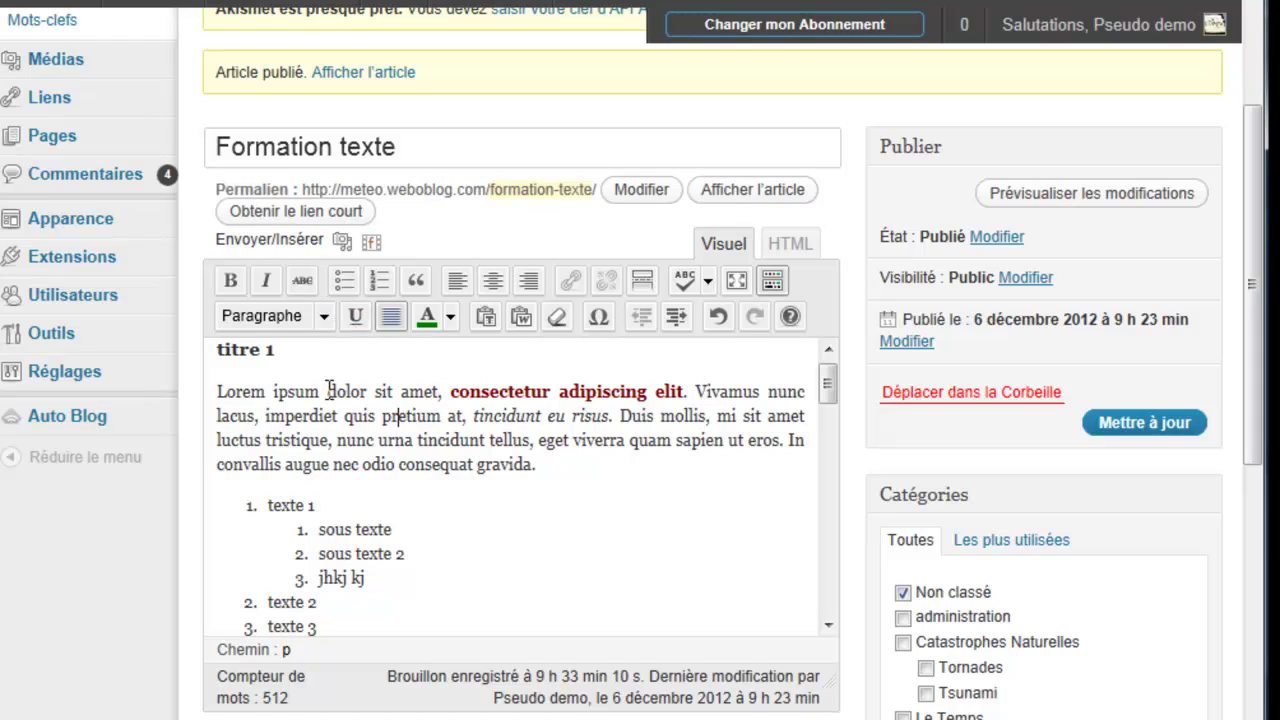
{"action": "left_click_drag", "start_coordinate": [328, 392], "coordinate": [422, 388]}
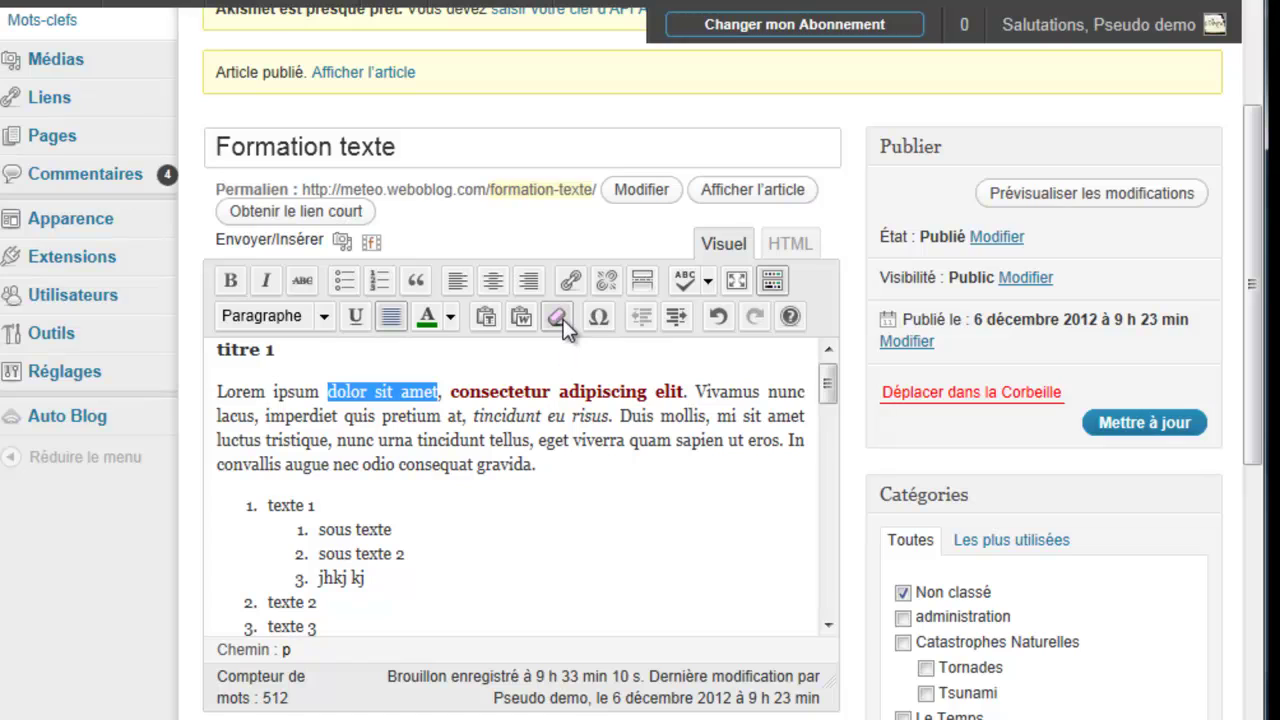
{"action": "left_click", "coordinate": [553, 477]}
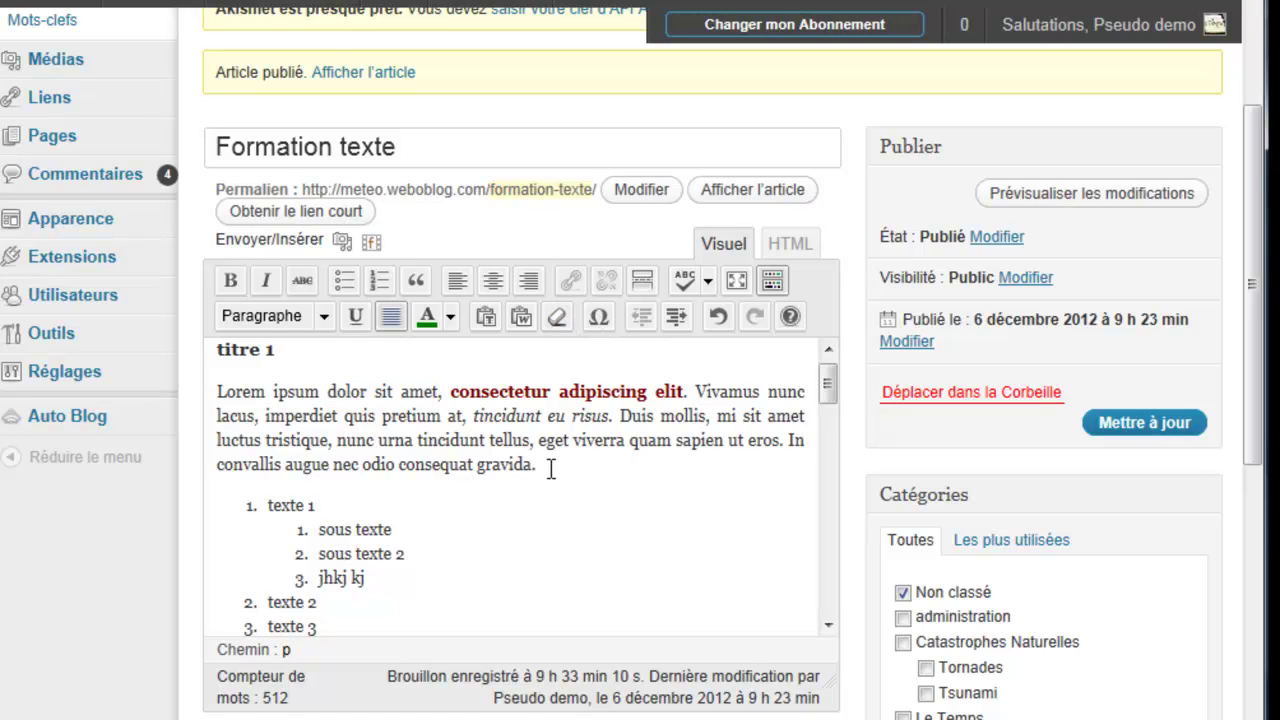
Step: Insert the florin sign ƒ after 'gravida.' using the special character picker
{"action": "left_click", "coordinate": [602, 317]}
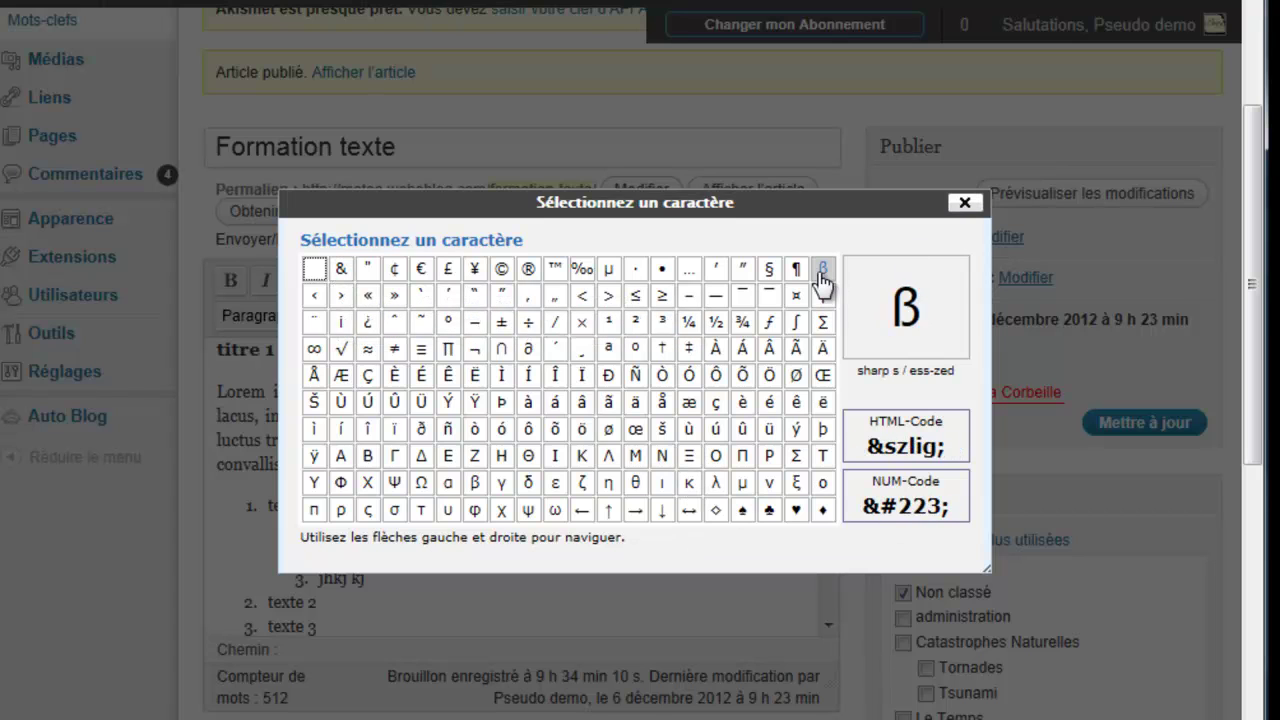
{"action": "left_click", "coordinate": [778, 323]}
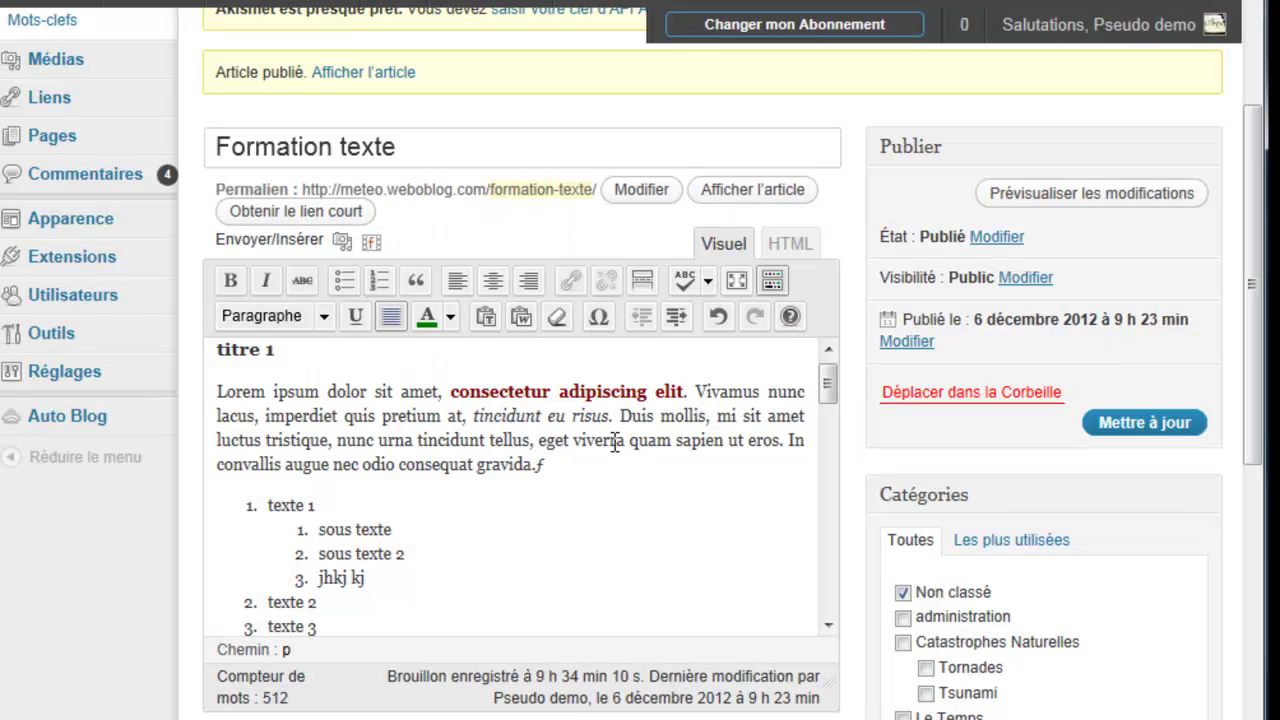
Step: Indent the 'Ut nunc purus…felis.' paragraph three steps and centre it
{"action": "scroll", "coordinate": [480, 551], "scroll_direction": "down", "scroll_amount": 4}
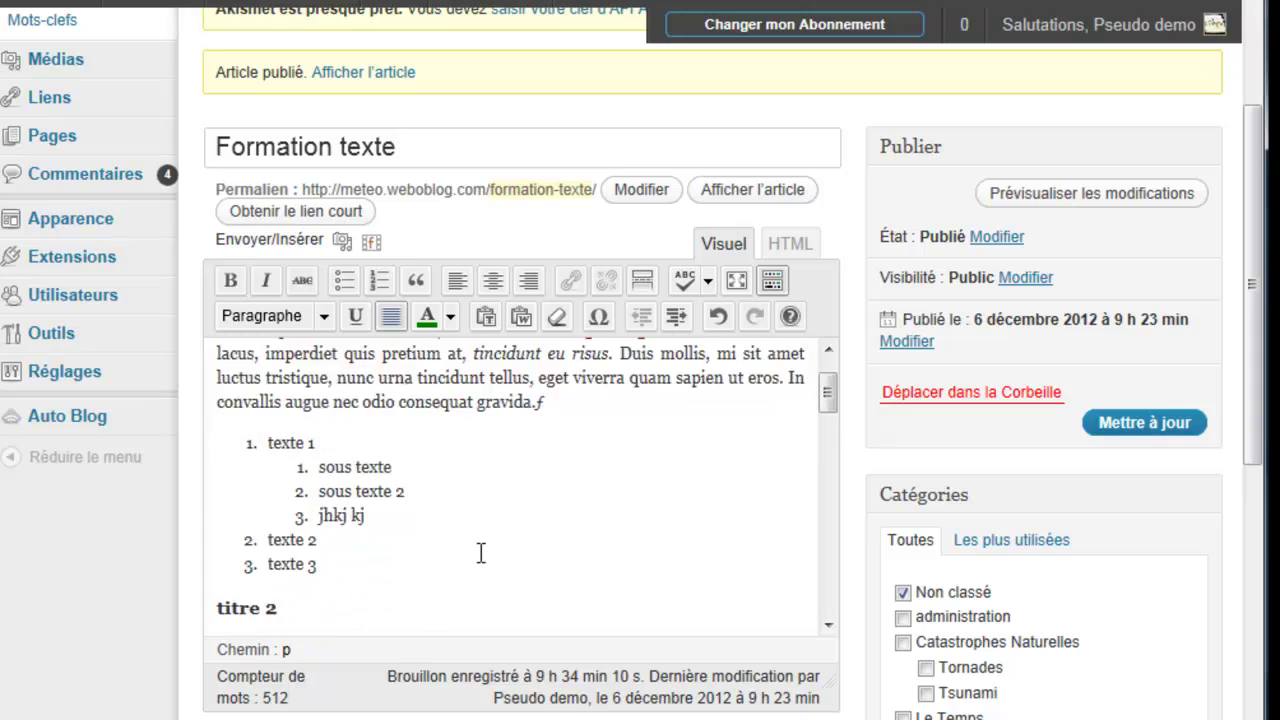
{"action": "scroll", "coordinate": [400, 470], "scroll_direction": "down", "scroll_amount": 5}
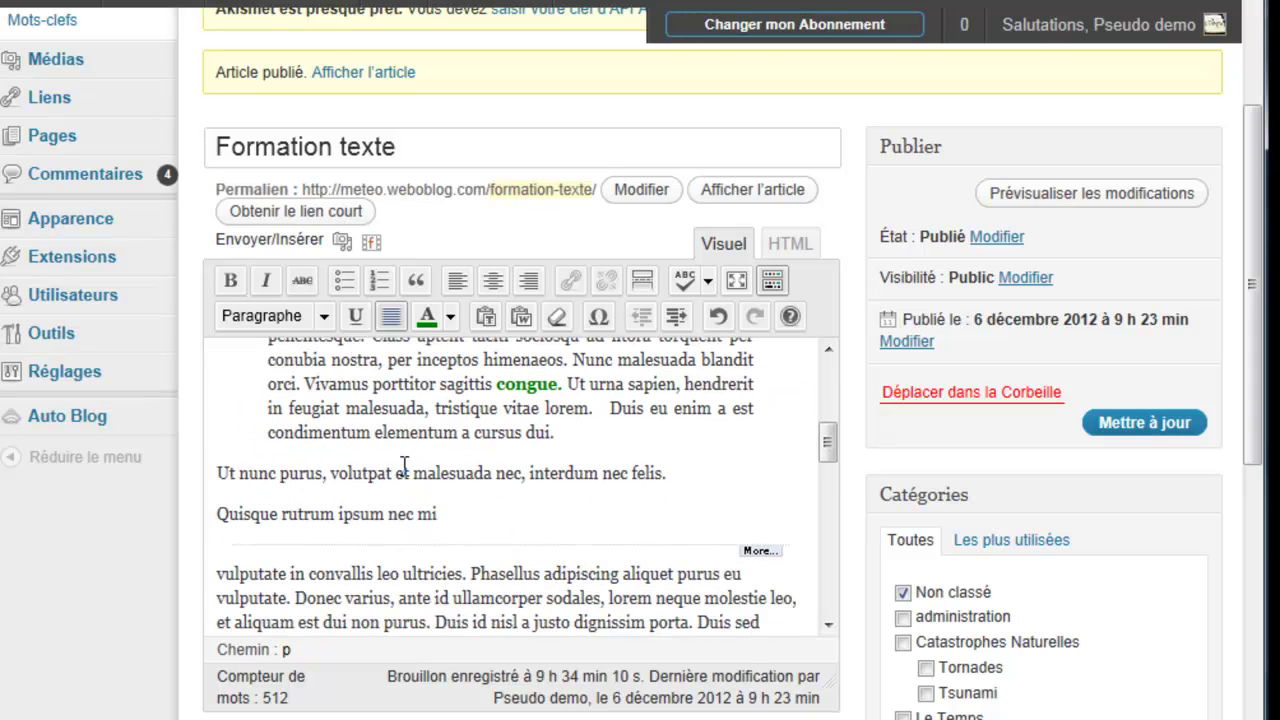
{"action": "left_click_drag", "start_coordinate": [672, 474], "coordinate": [220, 484]}
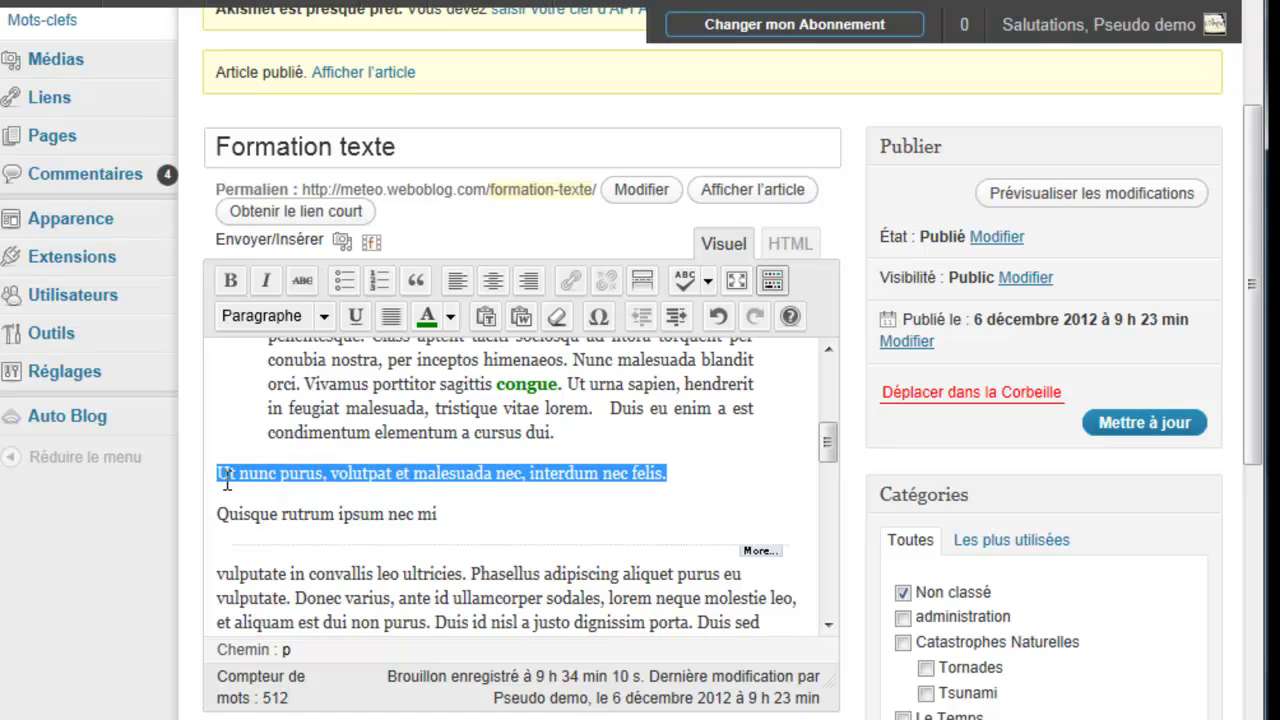
{"action": "left_click", "coordinate": [675, 316]}
{"action": "left_click", "coordinate": [675, 316]}
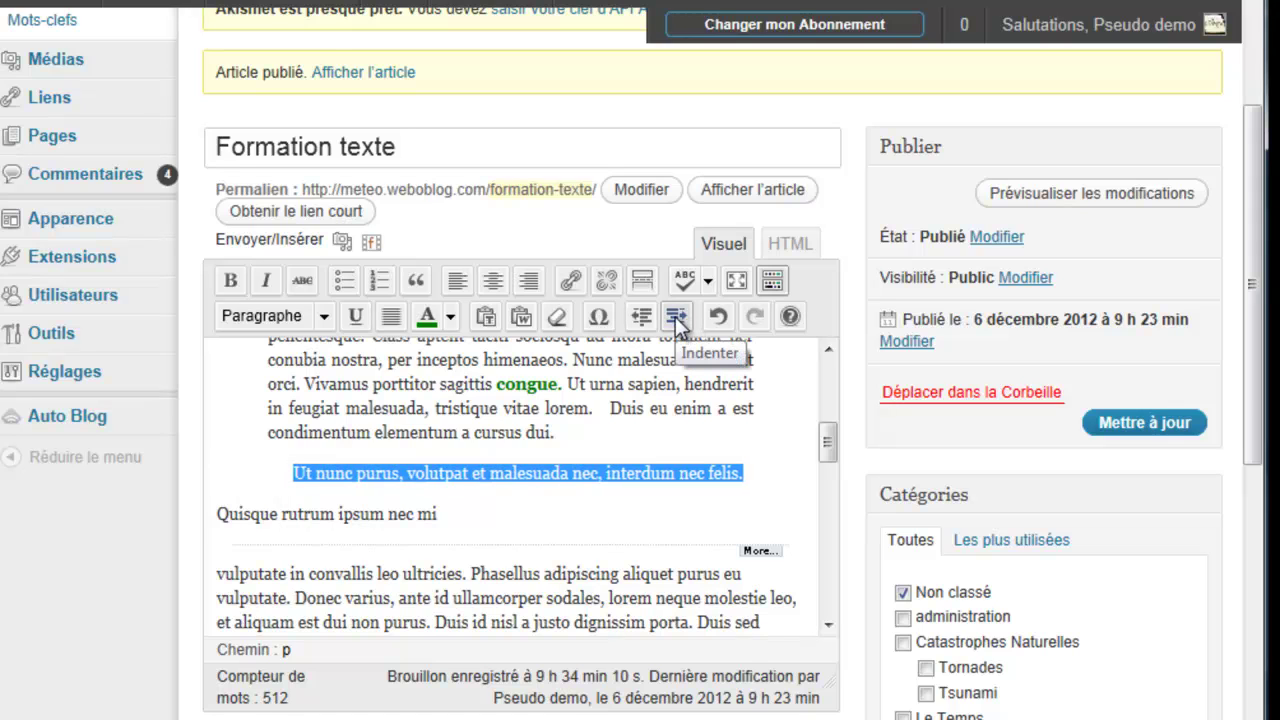
{"action": "left_click", "coordinate": [675, 316]}
{"action": "left_click", "coordinate": [641, 316]}
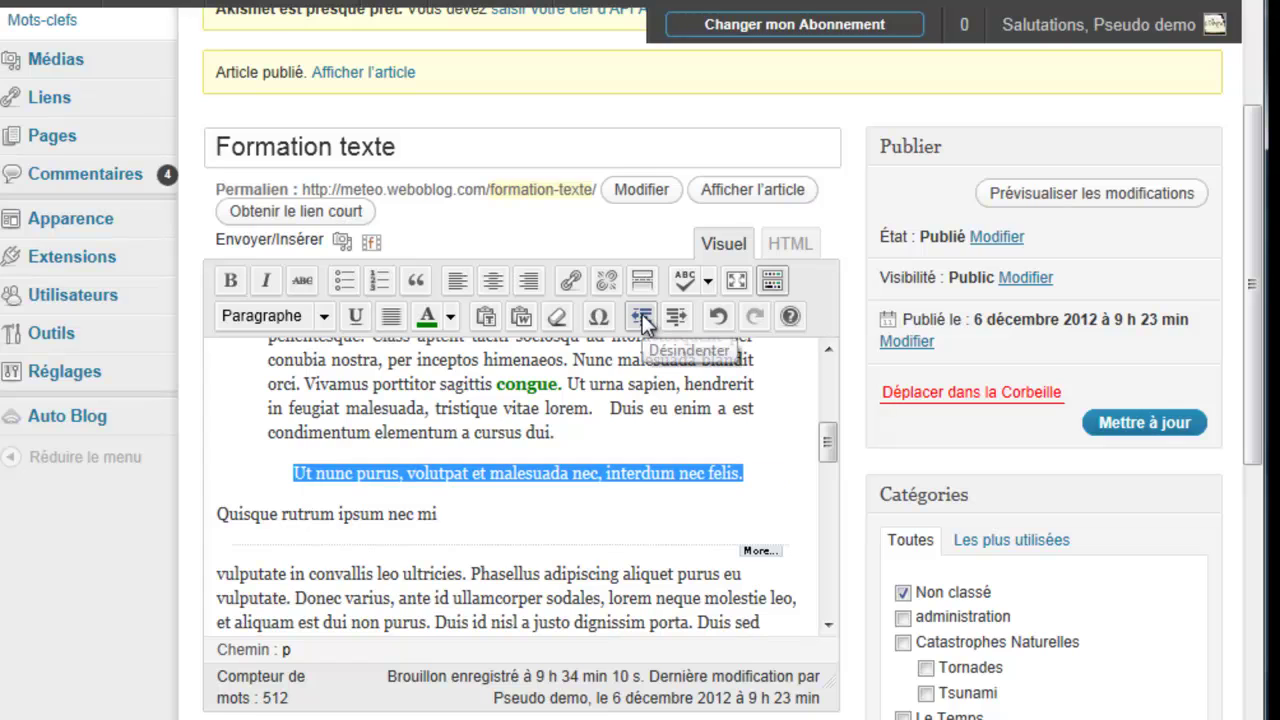
{"action": "left_click", "coordinate": [677, 316]}
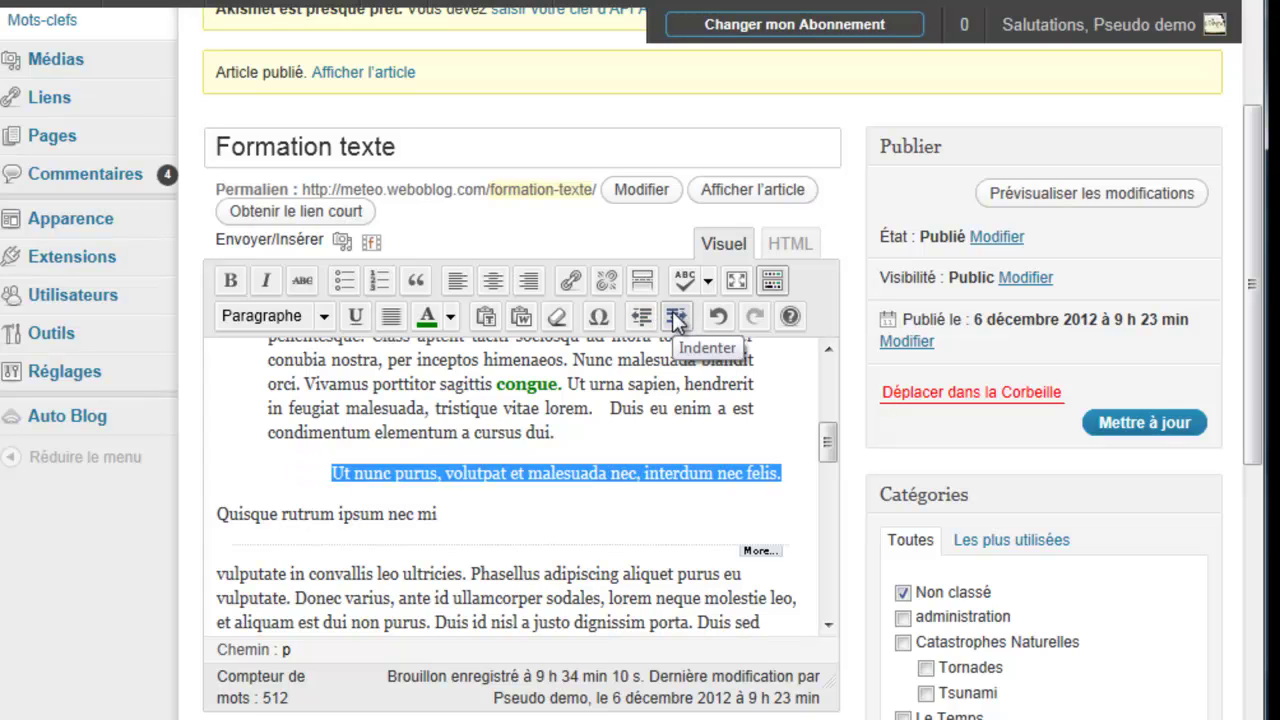
{"action": "left_click", "coordinate": [493, 281]}
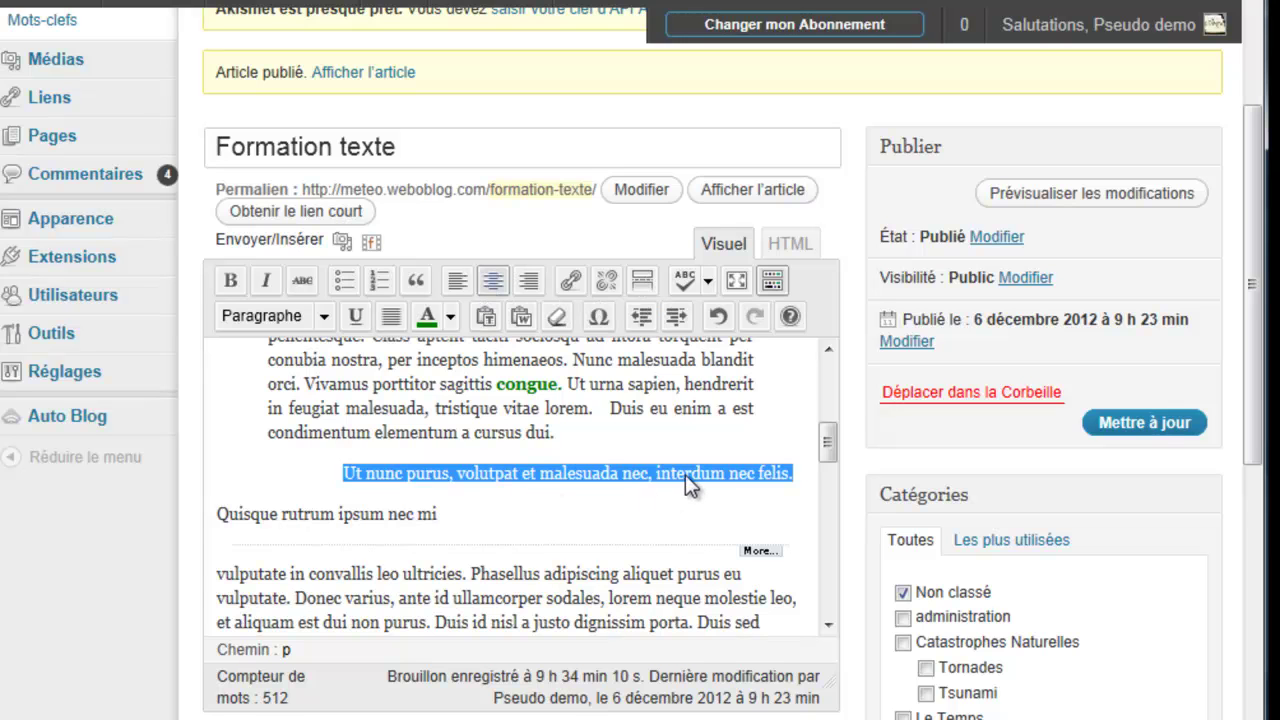
Step: Indent 'Ut placerat…', then undo twice and redo once to restore the centring
{"action": "scroll", "coordinate": [685, 474], "scroll_direction": "down", "scroll_amount": 2}
{"action": "scroll", "coordinate": [685, 474], "scroll_direction": "down", "scroll_amount": 1}
{"action": "left_click_drag", "start_coordinate": [583, 544], "coordinate": [215, 400]}
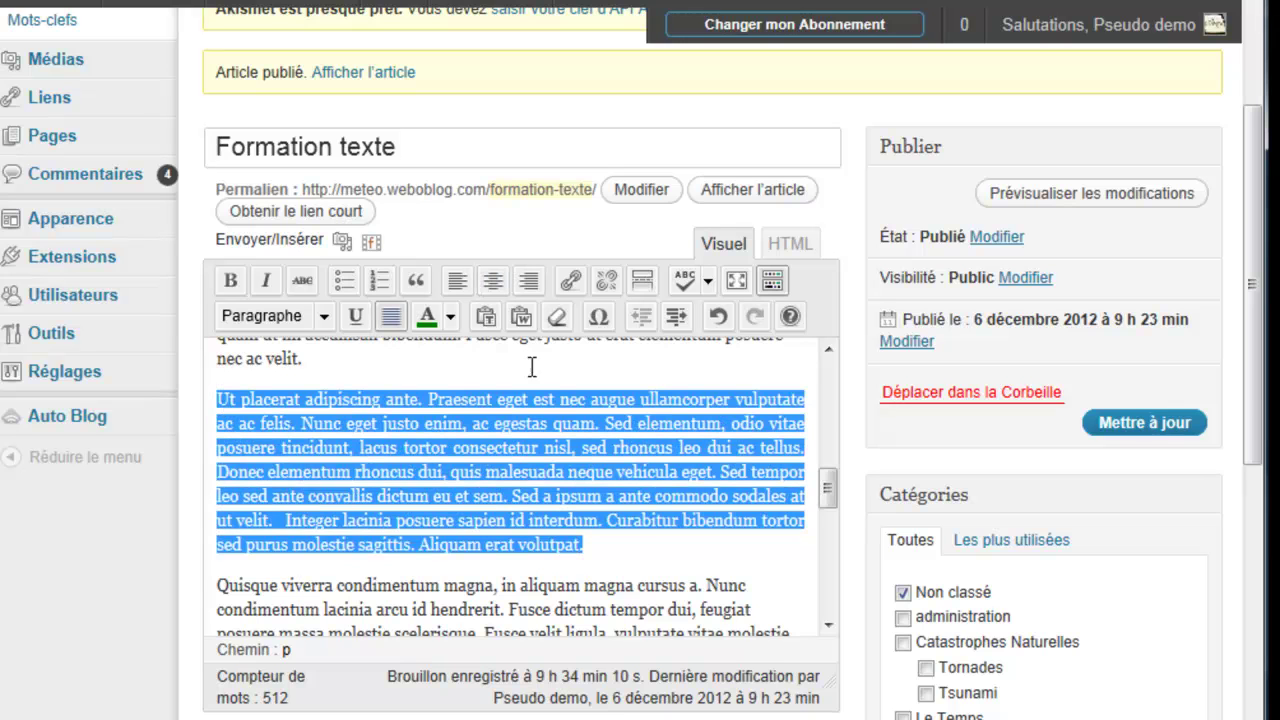
{"action": "left_click", "coordinate": [676, 316]}
{"action": "scroll", "coordinate": [536, 537], "scroll_direction": "down", "scroll_amount": 1}
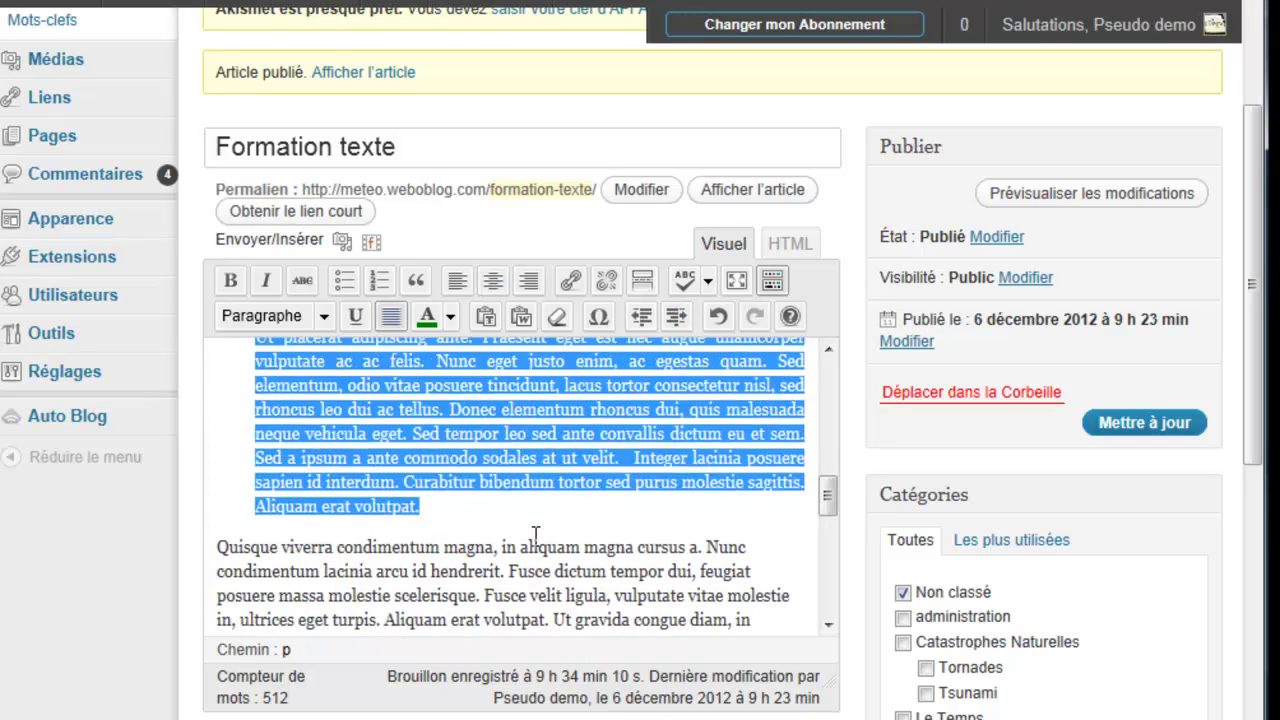
{"action": "left_click", "coordinate": [716, 315]}
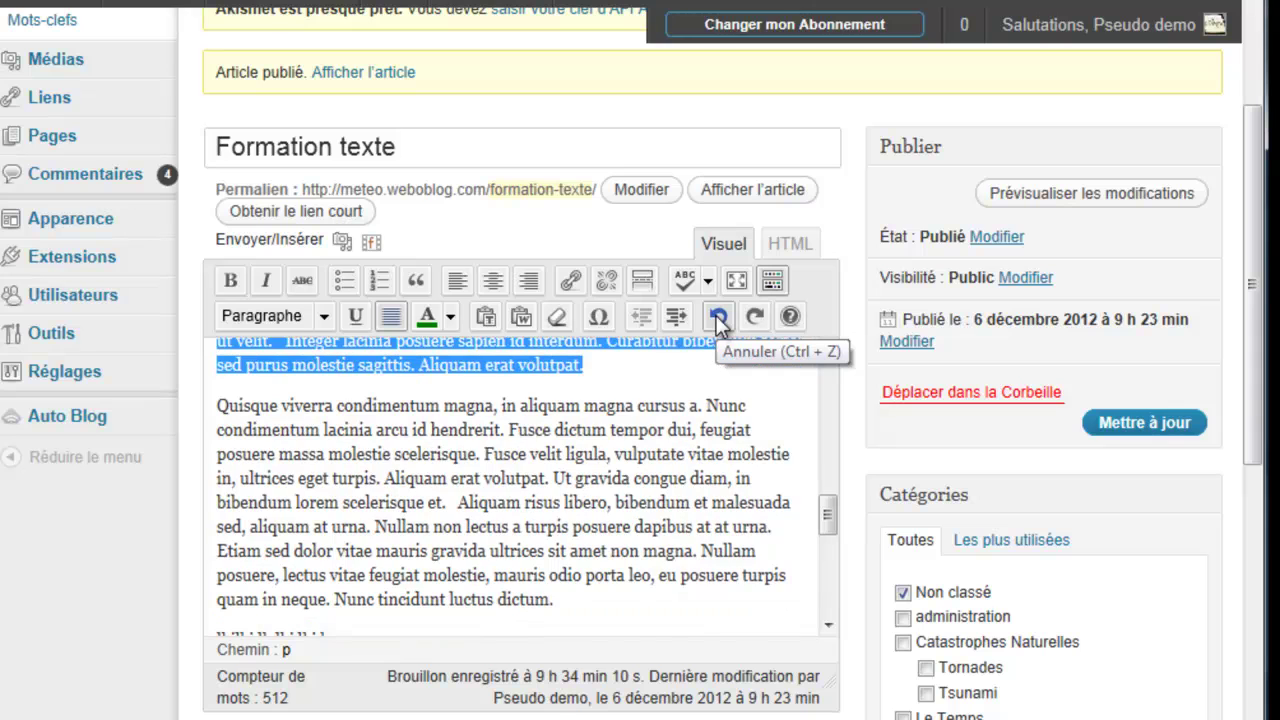
{"action": "left_click", "coordinate": [716, 315]}
{"action": "left_click_drag", "start_coordinate": [829, 521], "coordinate": [829, 393]}
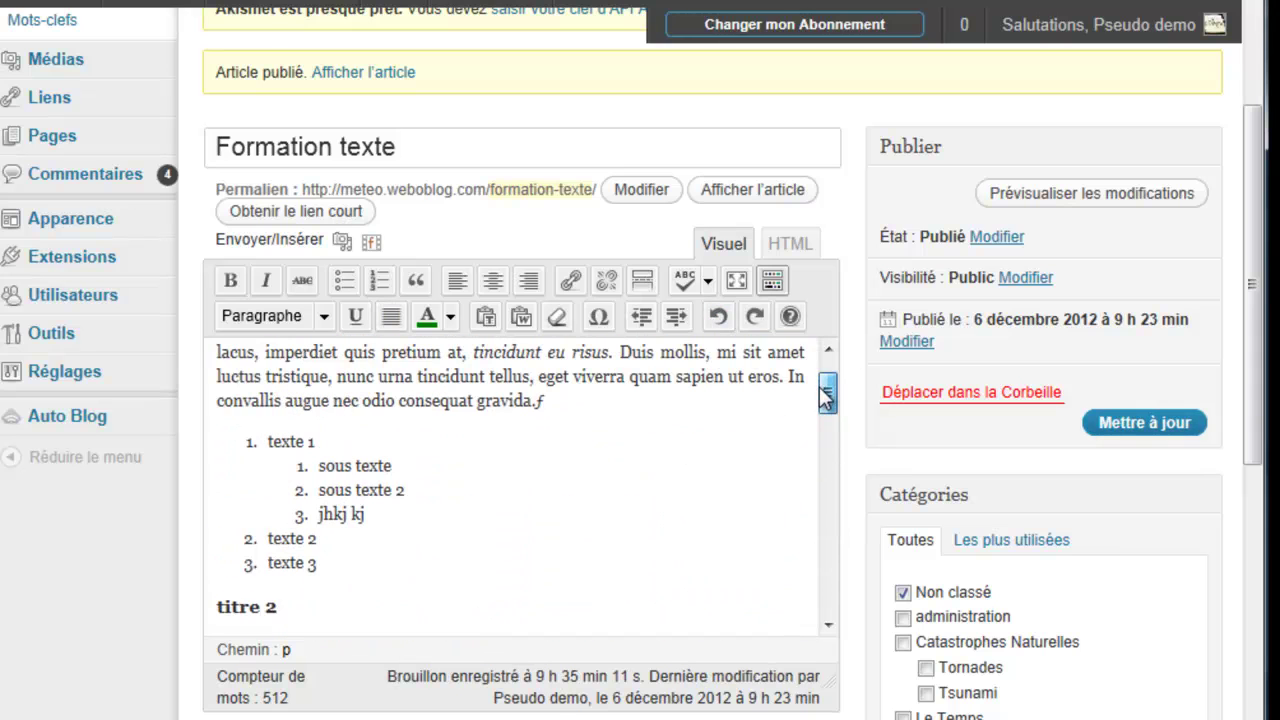
{"action": "left_click", "coordinate": [754, 317]}
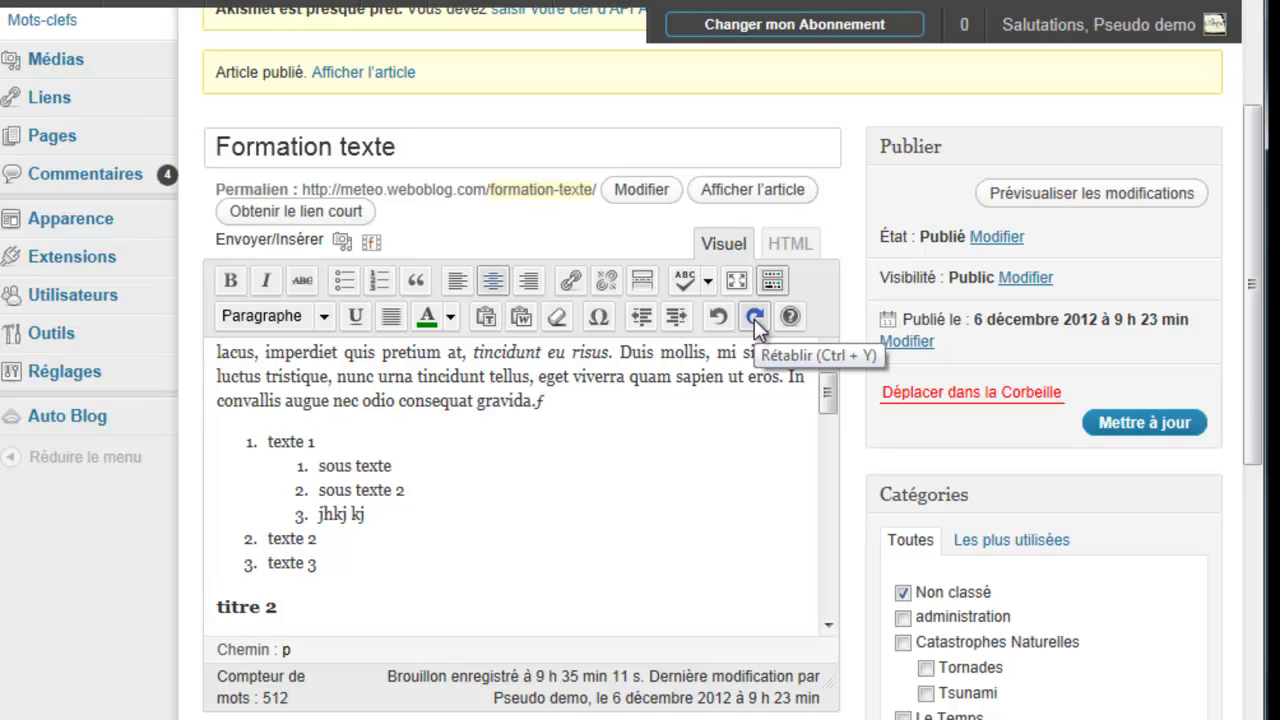
{"action": "left_click_drag", "start_coordinate": [829, 393], "coordinate": [829, 410]}
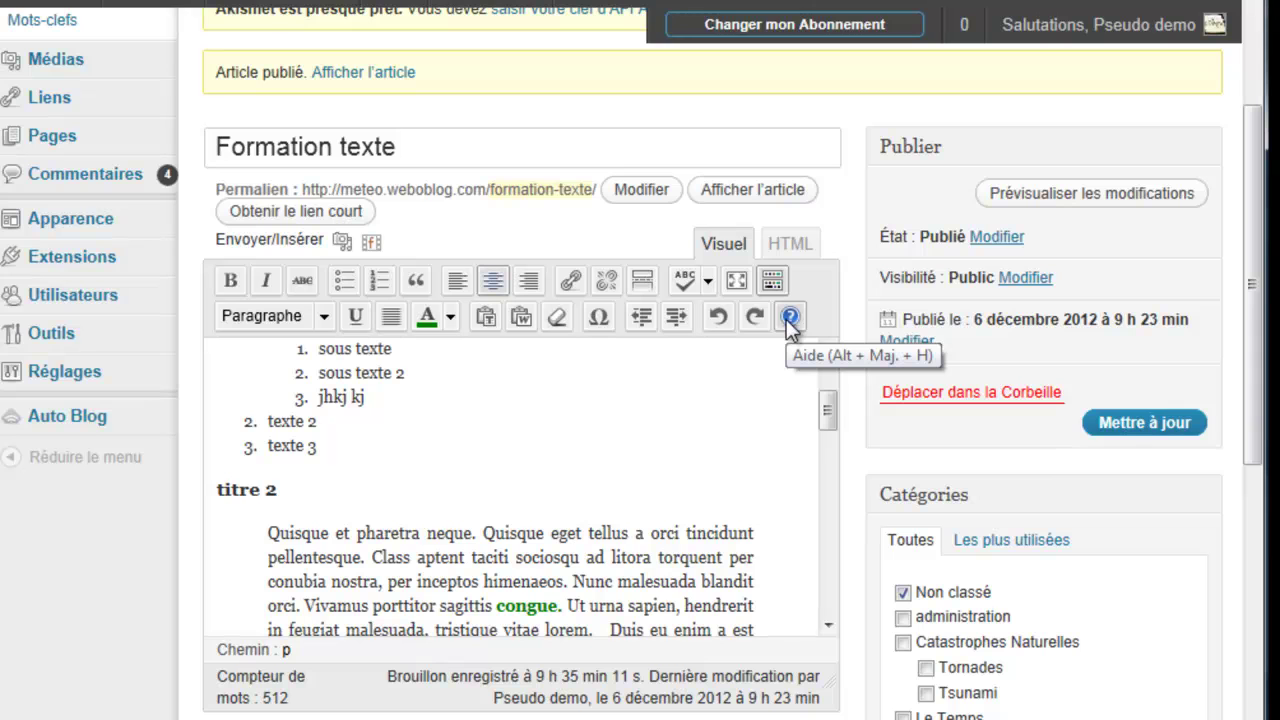
{"action": "left_click_drag", "start_coordinate": [829, 422], "coordinate": [828, 377]}
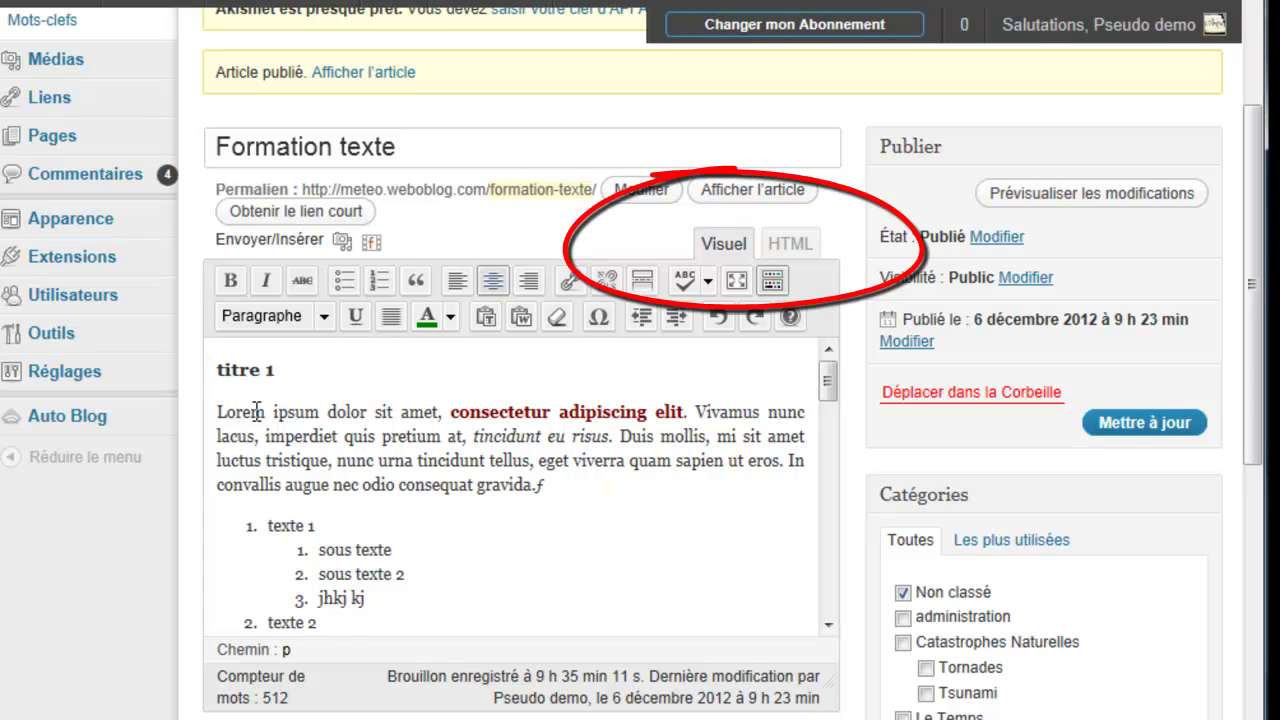
{"action": "triple_click", "coordinate": [272, 478]}
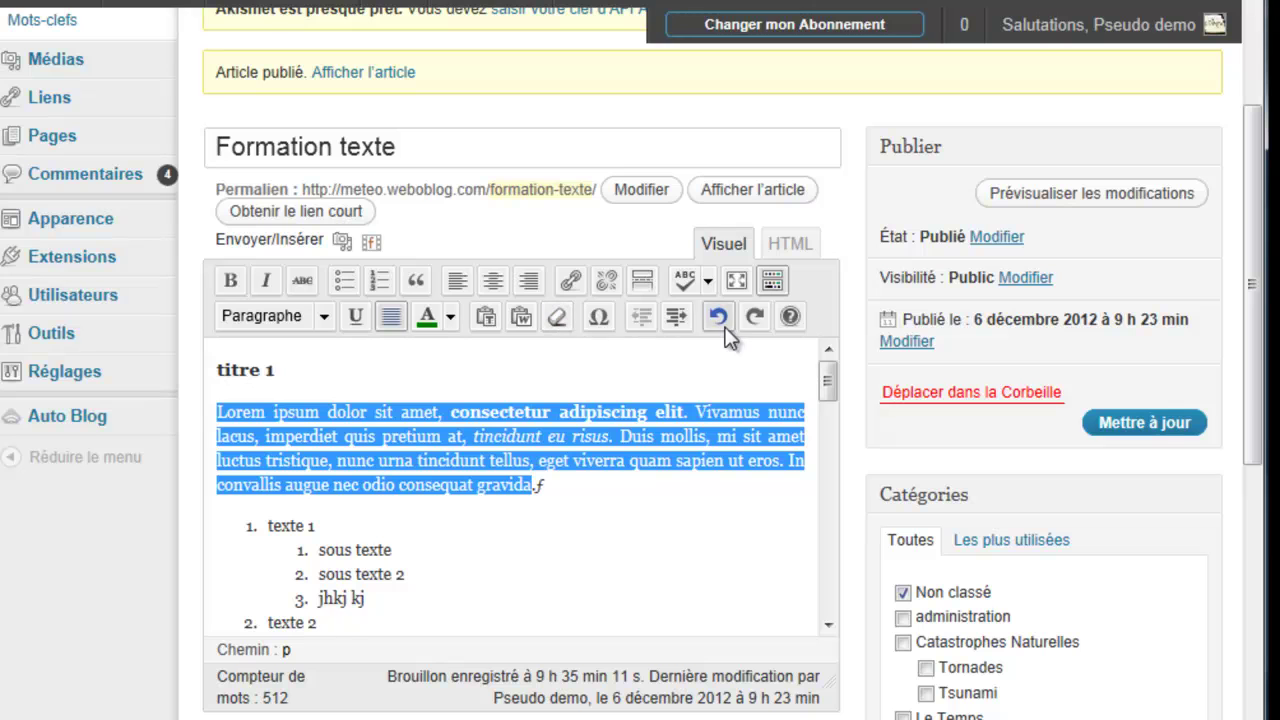
{"action": "left_click", "coordinate": [797, 247]}
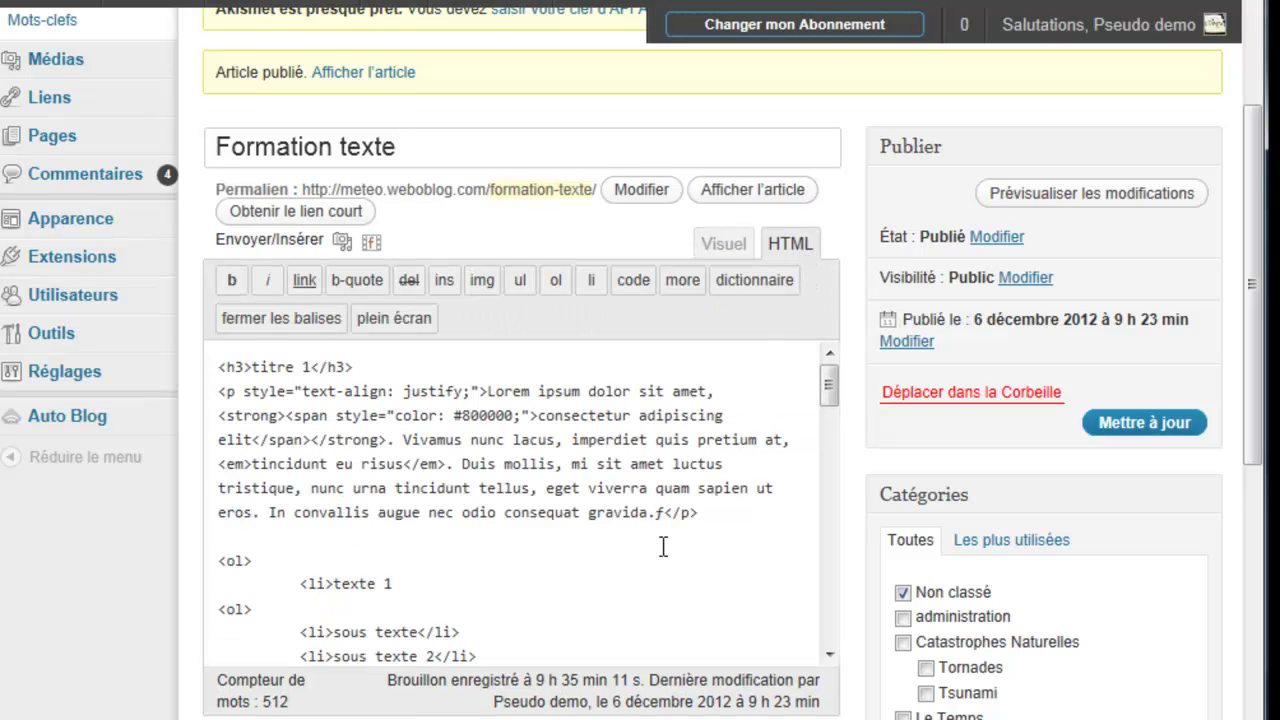
{"action": "scroll", "coordinate": [505, 557], "scroll_direction": "down", "scroll_amount": 5}
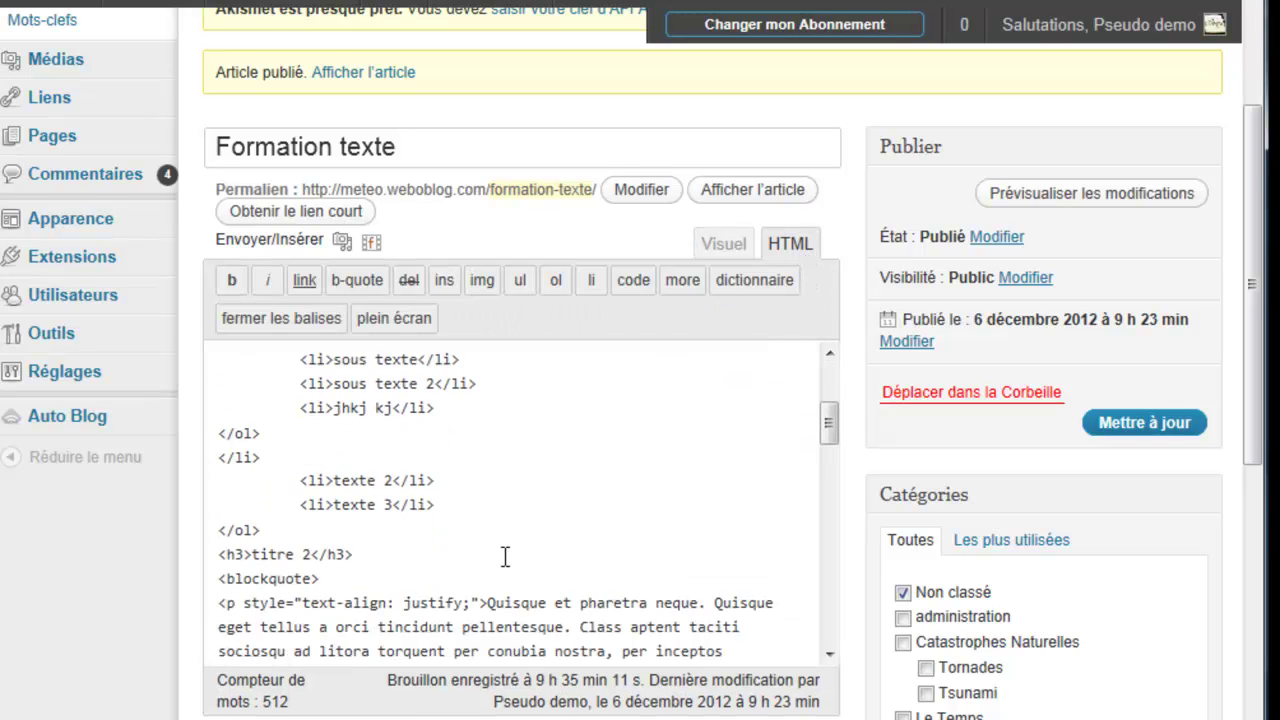
{"action": "scroll", "coordinate": [505, 557], "scroll_direction": "down", "scroll_amount": 4}
{"action": "scroll", "coordinate": [505, 557], "scroll_direction": "down", "scroll_amount": 5}
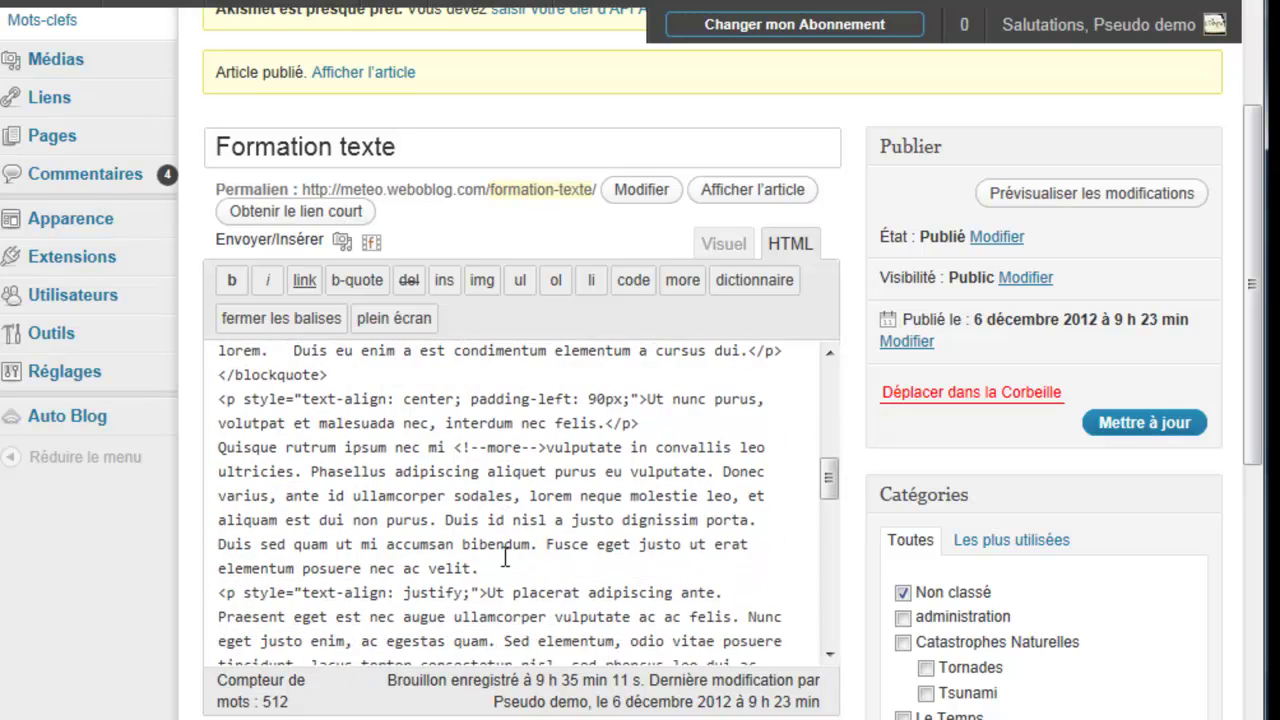
{"action": "left_click_drag", "start_coordinate": [830, 484], "coordinate": [830, 366]}
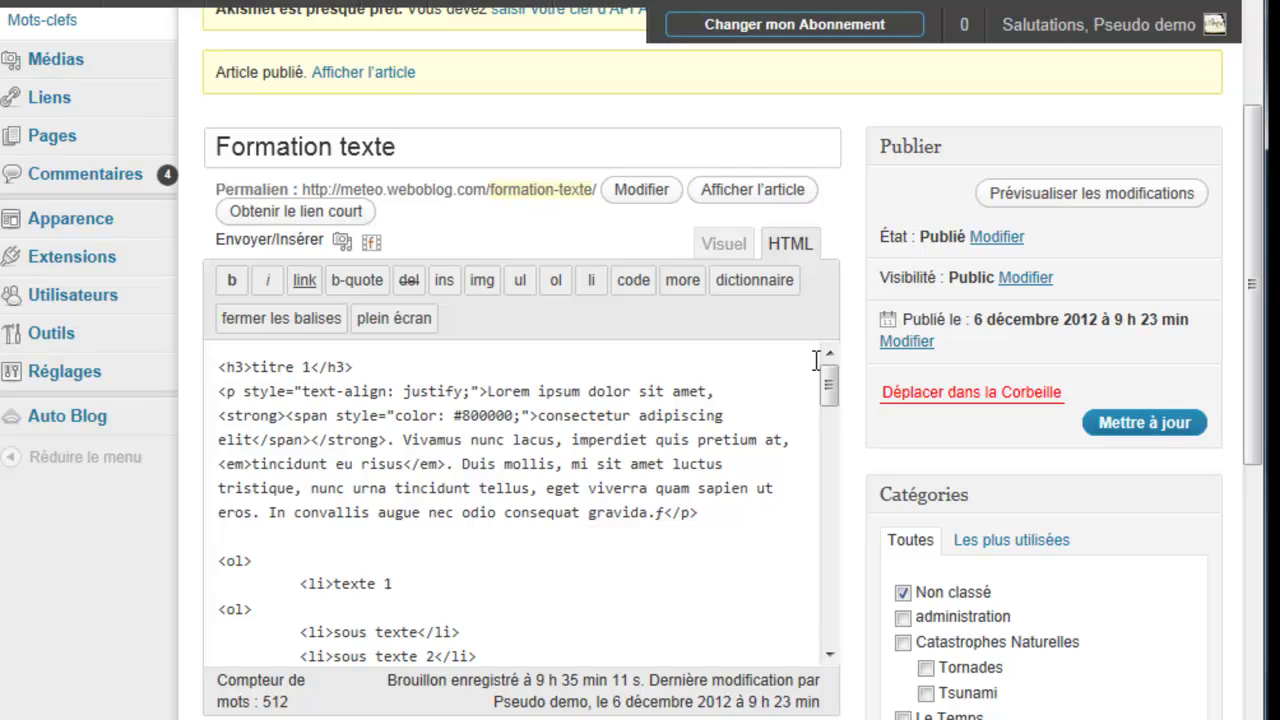
{"action": "left_click_drag", "start_coordinate": [698, 512], "coordinate": [218, 364]}
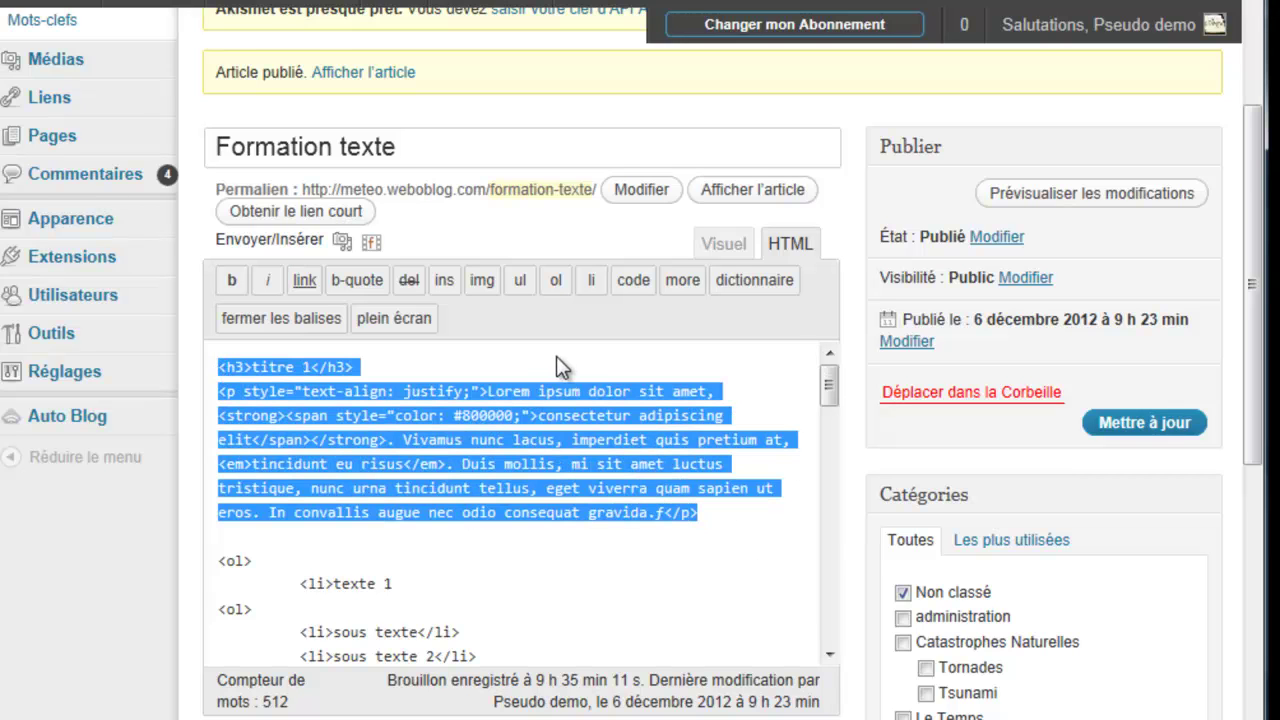
{"action": "left_click", "coordinate": [724, 244]}
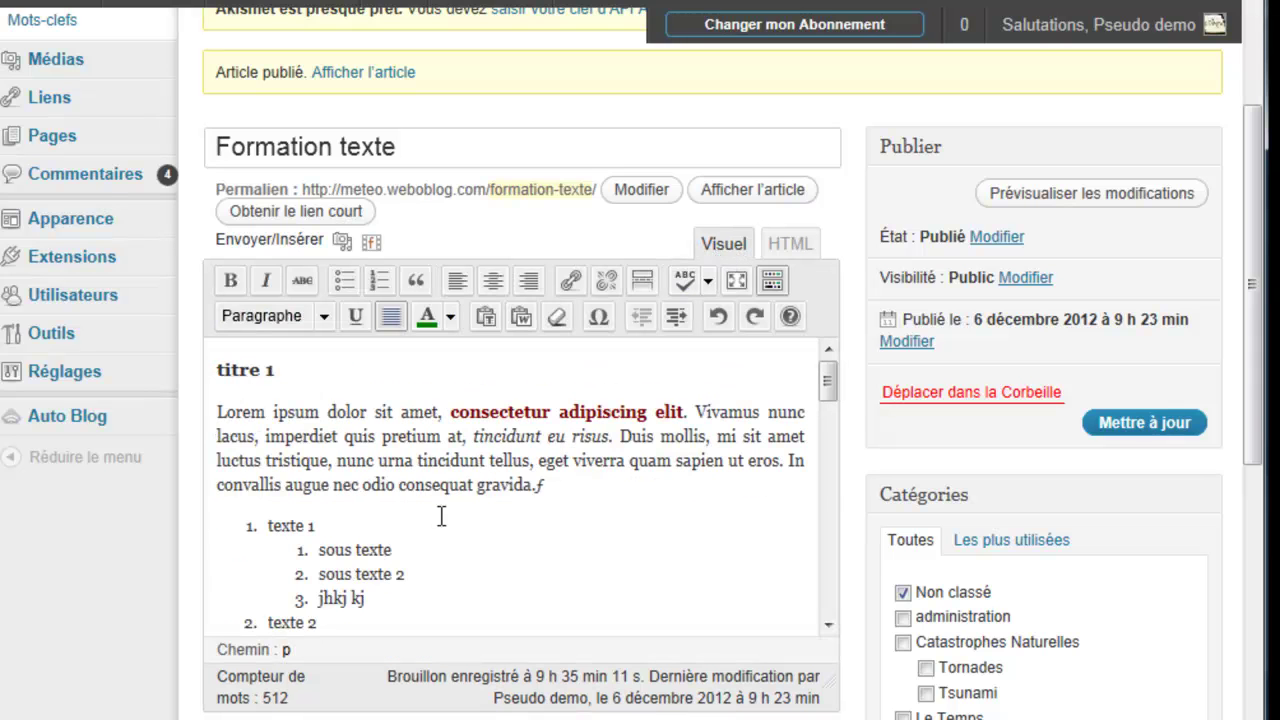
Step: Scroll down to the Image à la une box and choose 'Mettre une image à la une'
{"action": "left_click_drag", "start_coordinate": [829, 378], "coordinate": [818, 408]}
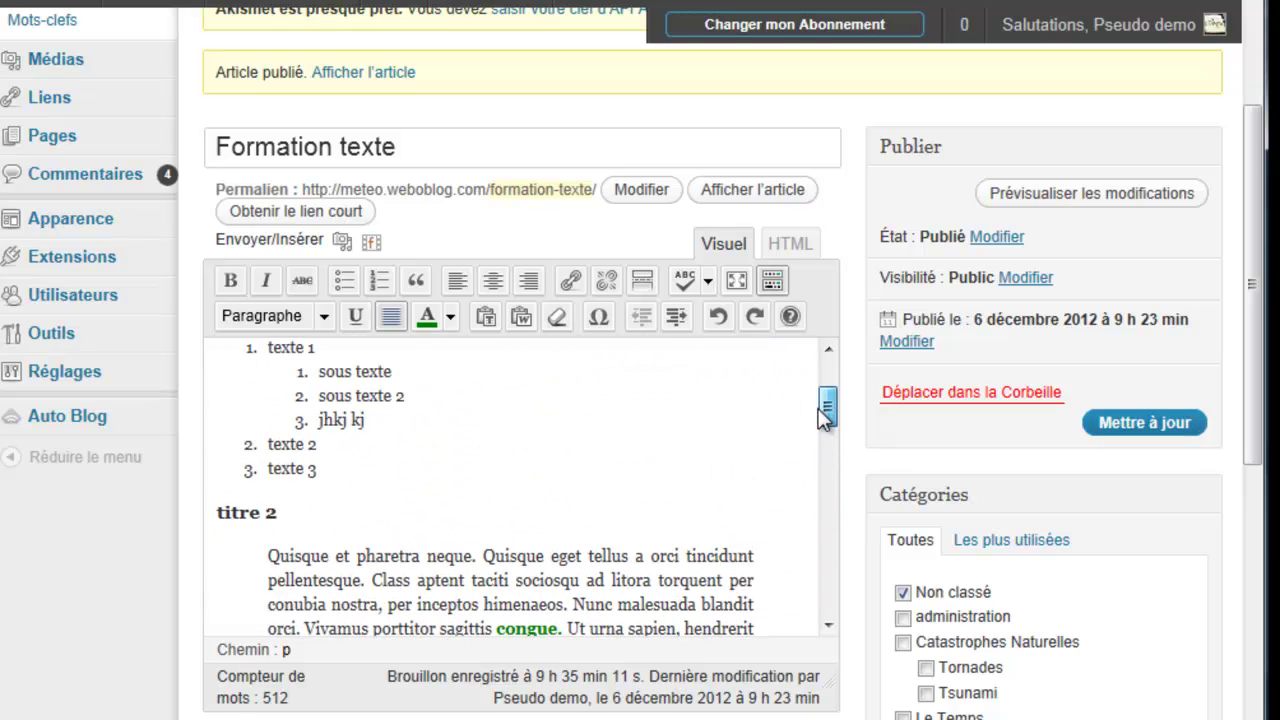
{"action": "left_click_drag", "start_coordinate": [1258, 214], "coordinate": [1257, 517]}
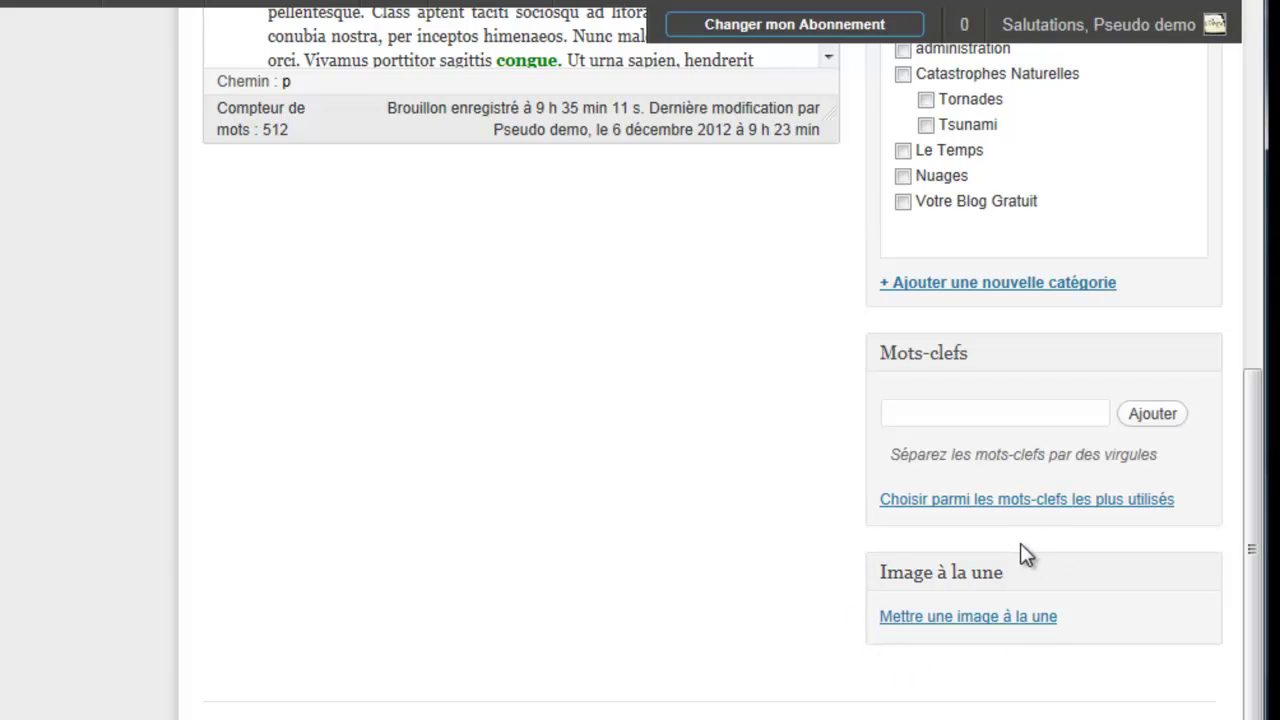
{"action": "left_click", "coordinate": [998, 617]}
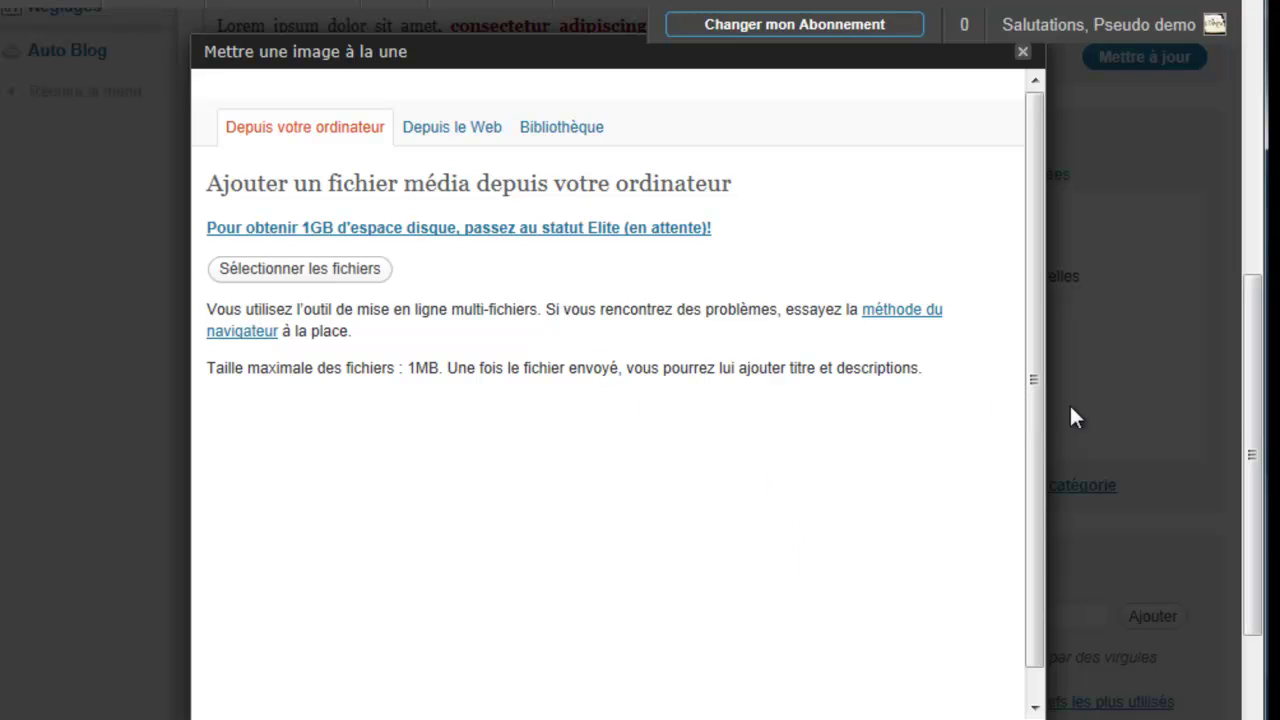
Step: Upload affiliwebo55.jpg (275 × 172) from the computer into the featured-image window
{"action": "left_click_drag", "start_coordinate": [1255, 466], "coordinate": [1255, 455]}
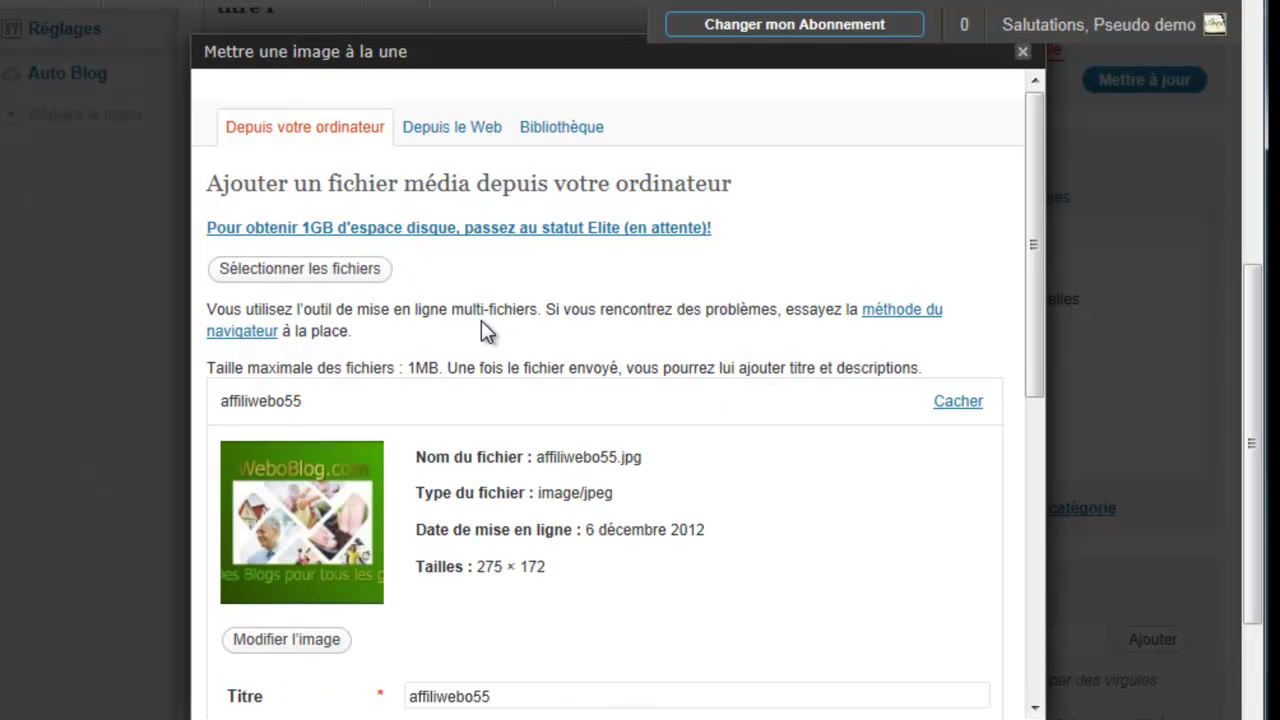
Step: Make affiliwebo55.jpg the featured image and save all changes to its details
{"action": "left_click_drag", "start_coordinate": [1033, 355], "coordinate": [1028, 636]}
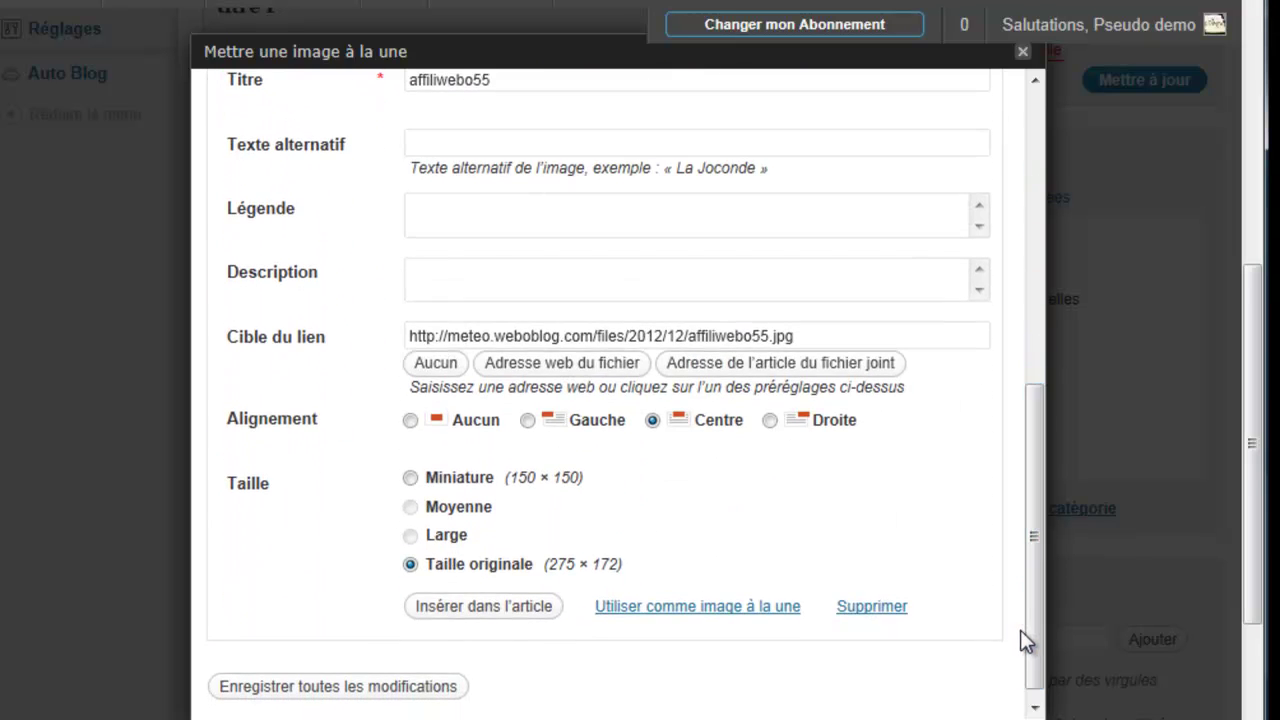
{"action": "left_click", "coordinate": [690, 610]}
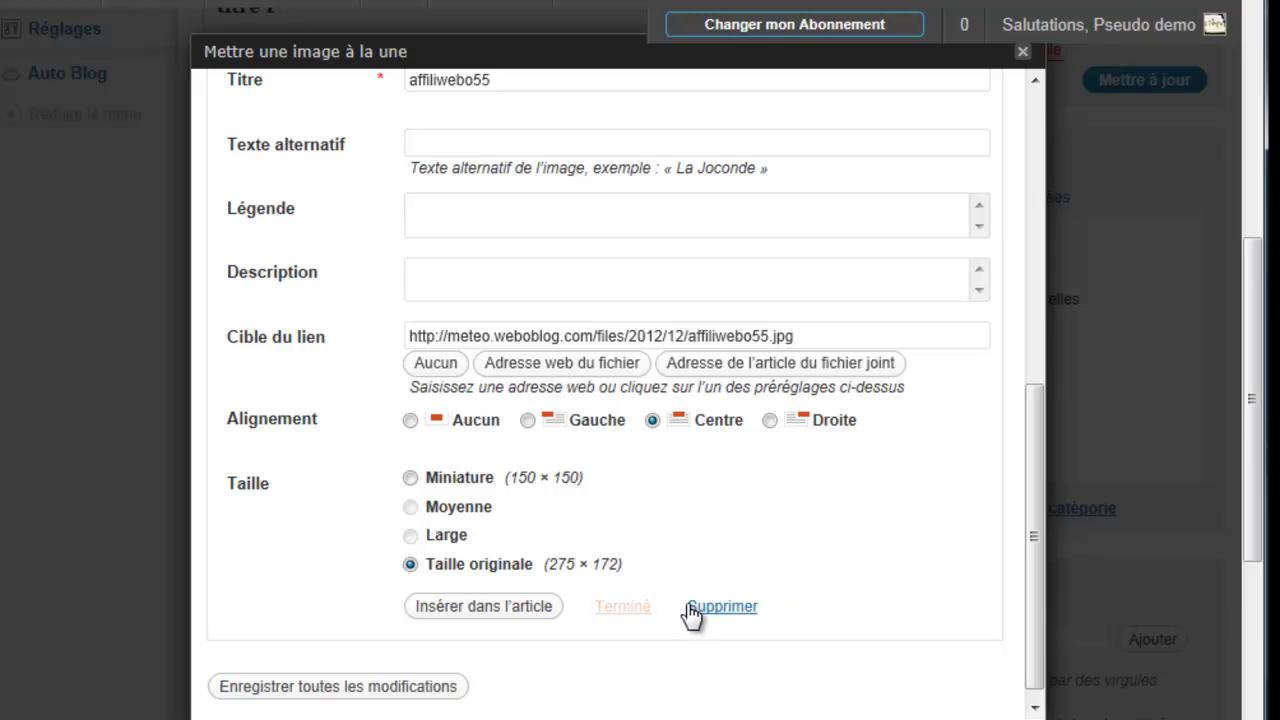
{"action": "left_click", "coordinate": [400, 687]}
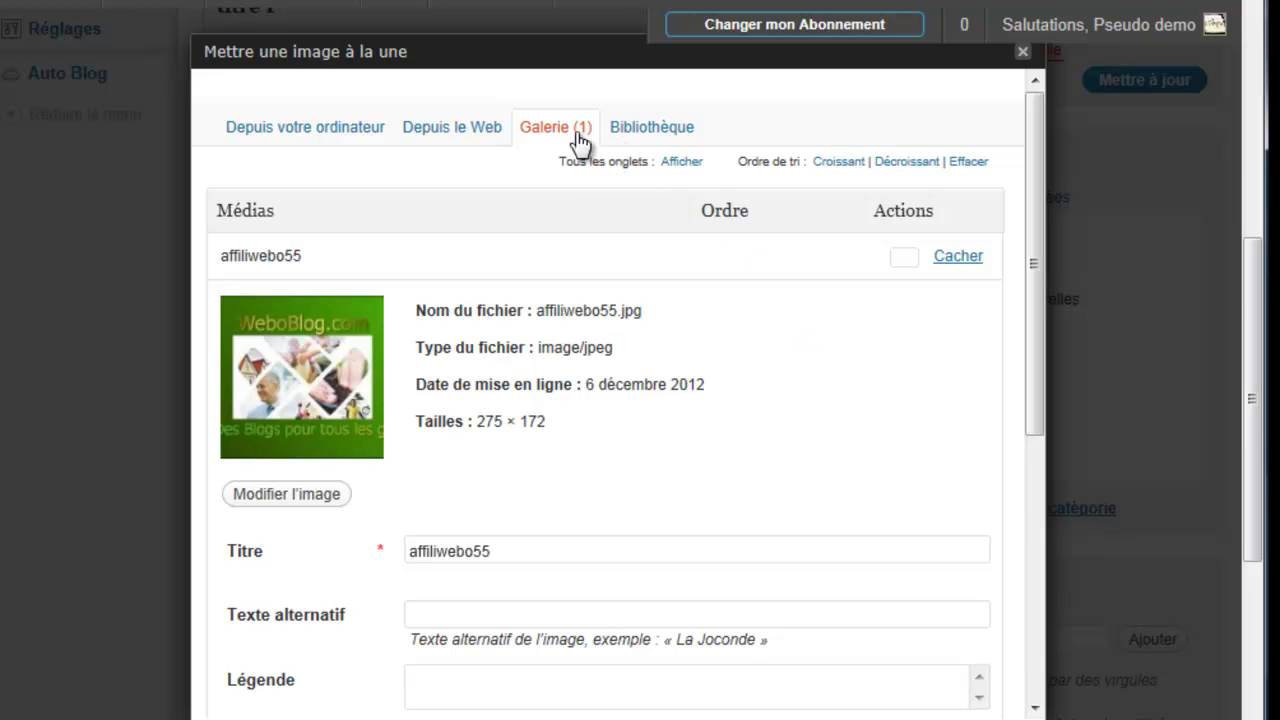
Step: Browse the Bibliothèque and computer-upload tabs, then close the featured-image window
{"action": "left_click", "coordinate": [629, 134]}
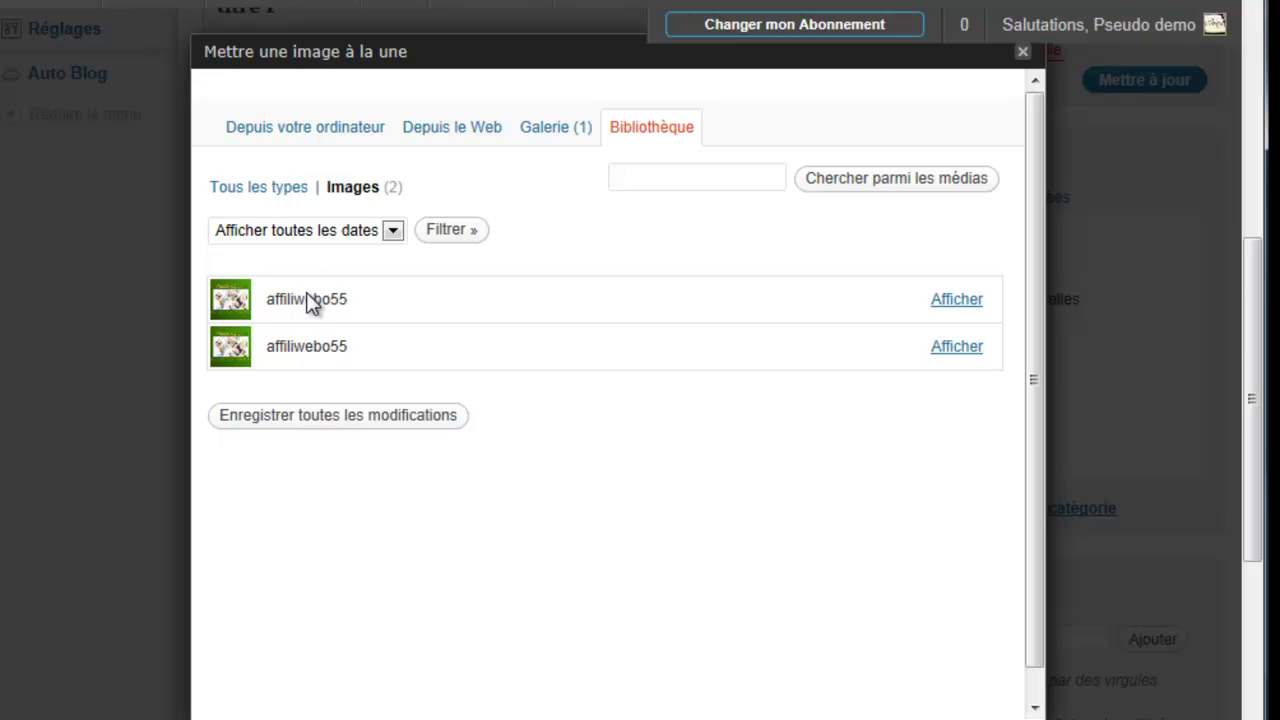
{"action": "left_click", "coordinate": [300, 135]}
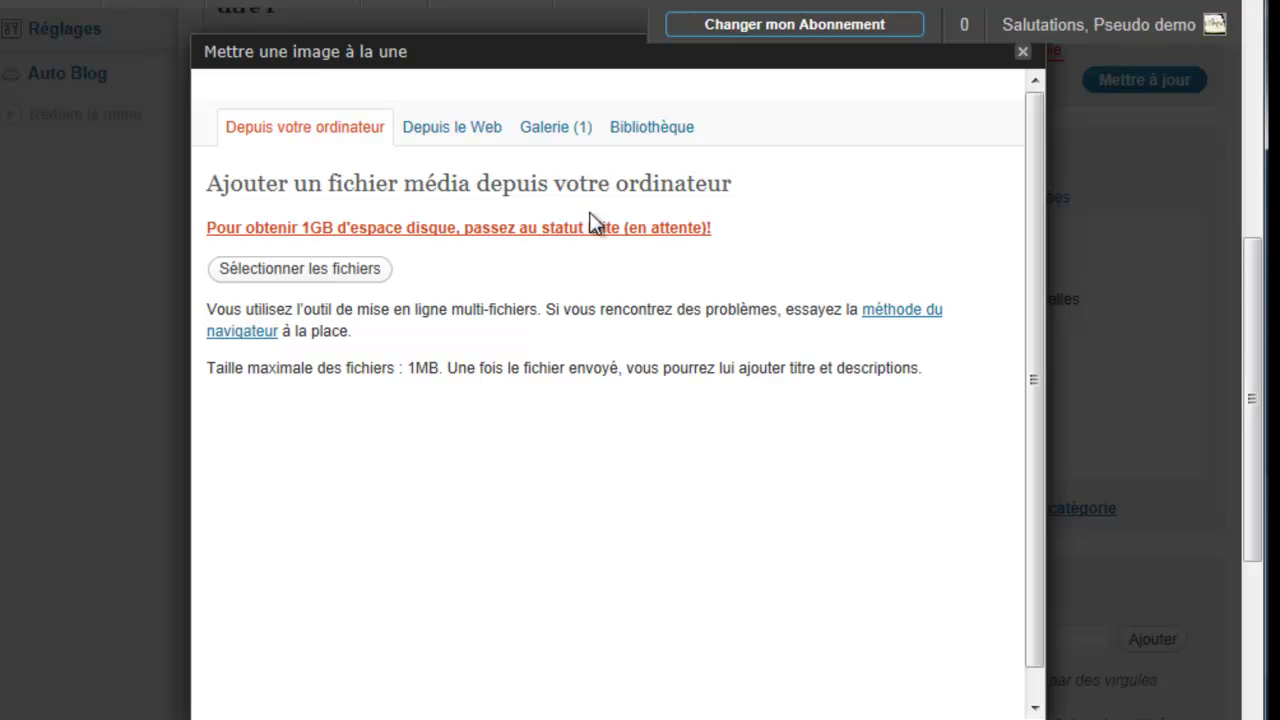
{"action": "left_click", "coordinate": [641, 139]}
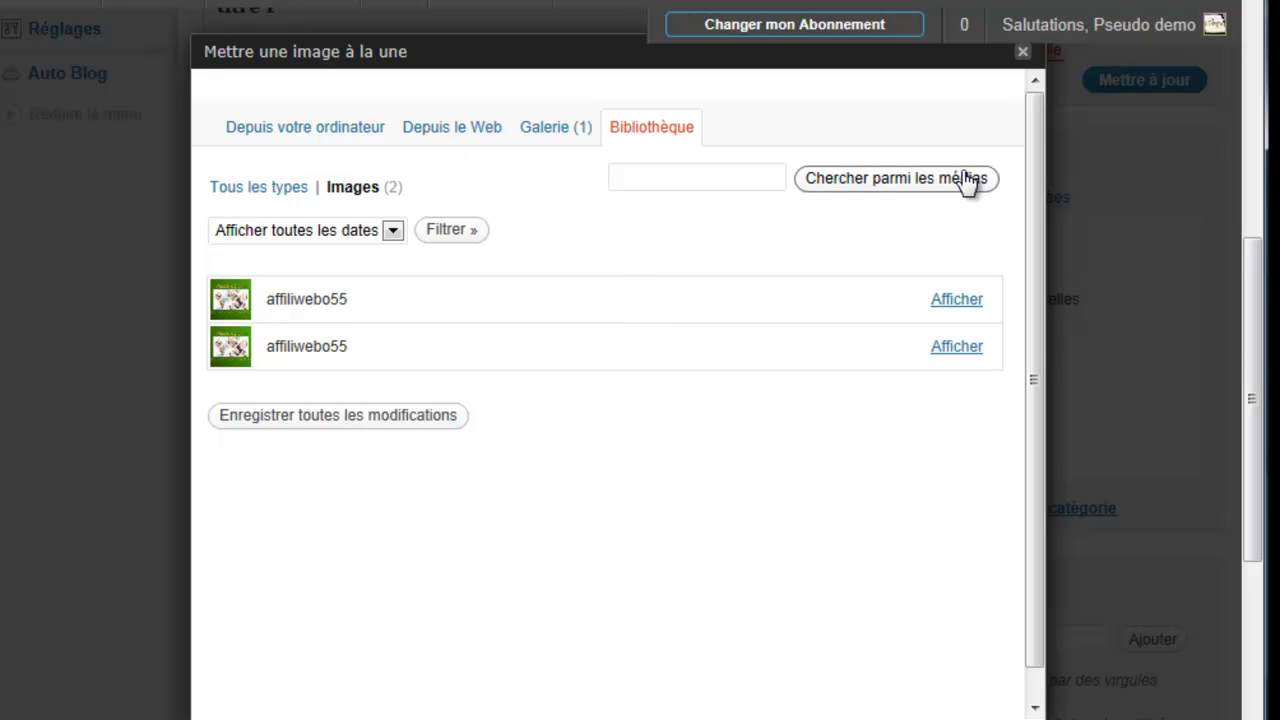
{"action": "left_click", "coordinate": [1023, 53]}
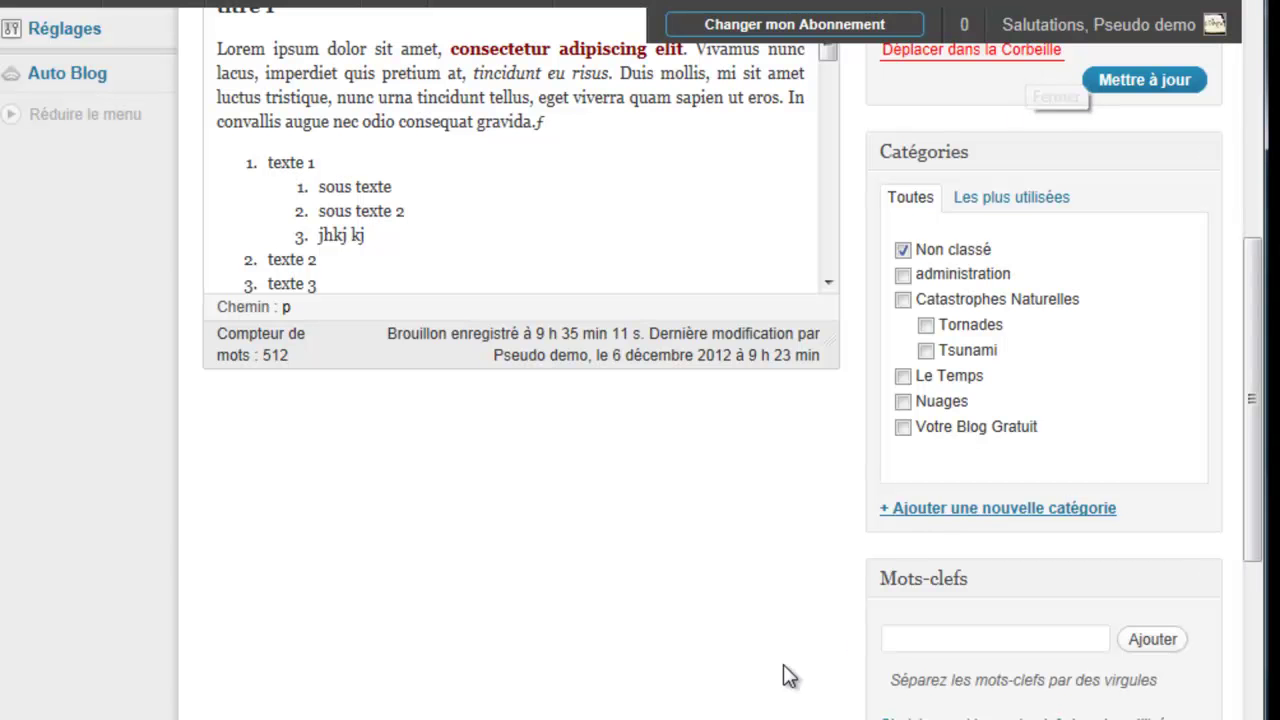
{"action": "scroll", "coordinate": [768, 660], "scroll_direction": "down", "scroll_amount": 2}
{"action": "left_click", "coordinate": [909, 521]}
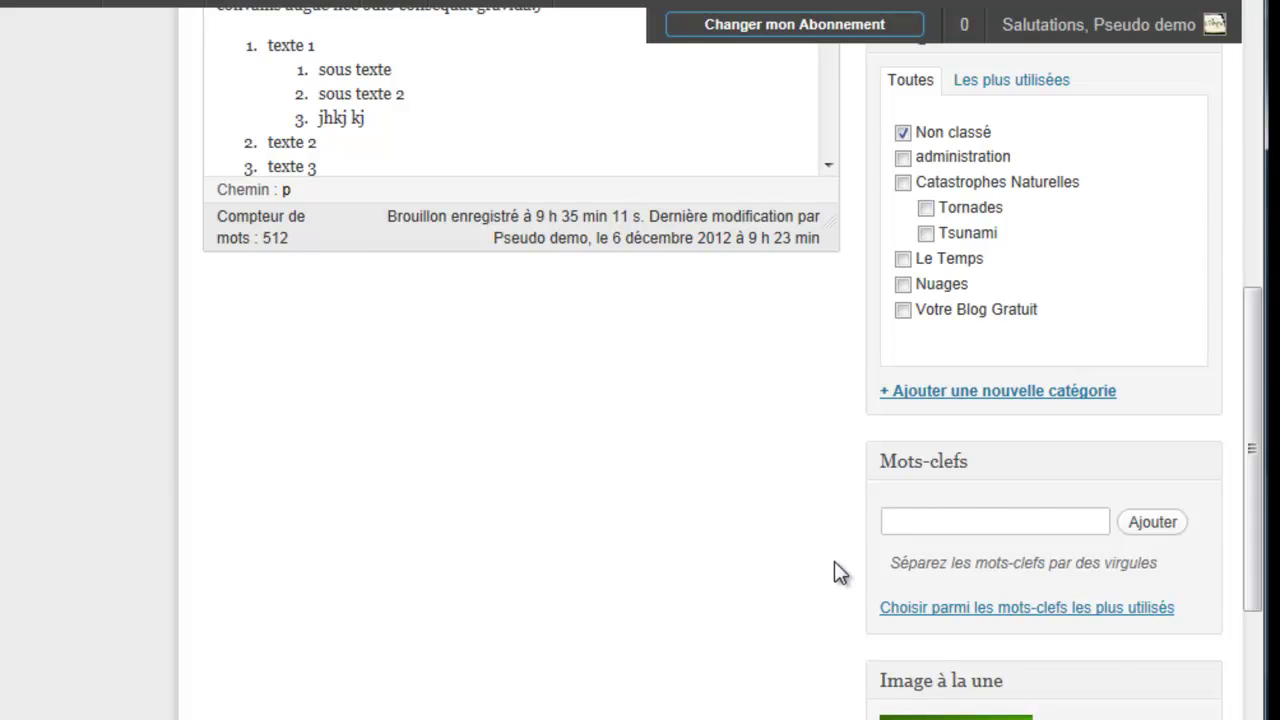
{"action": "scroll", "coordinate": [834, 562], "scroll_direction": "up", "scroll_amount": 2}
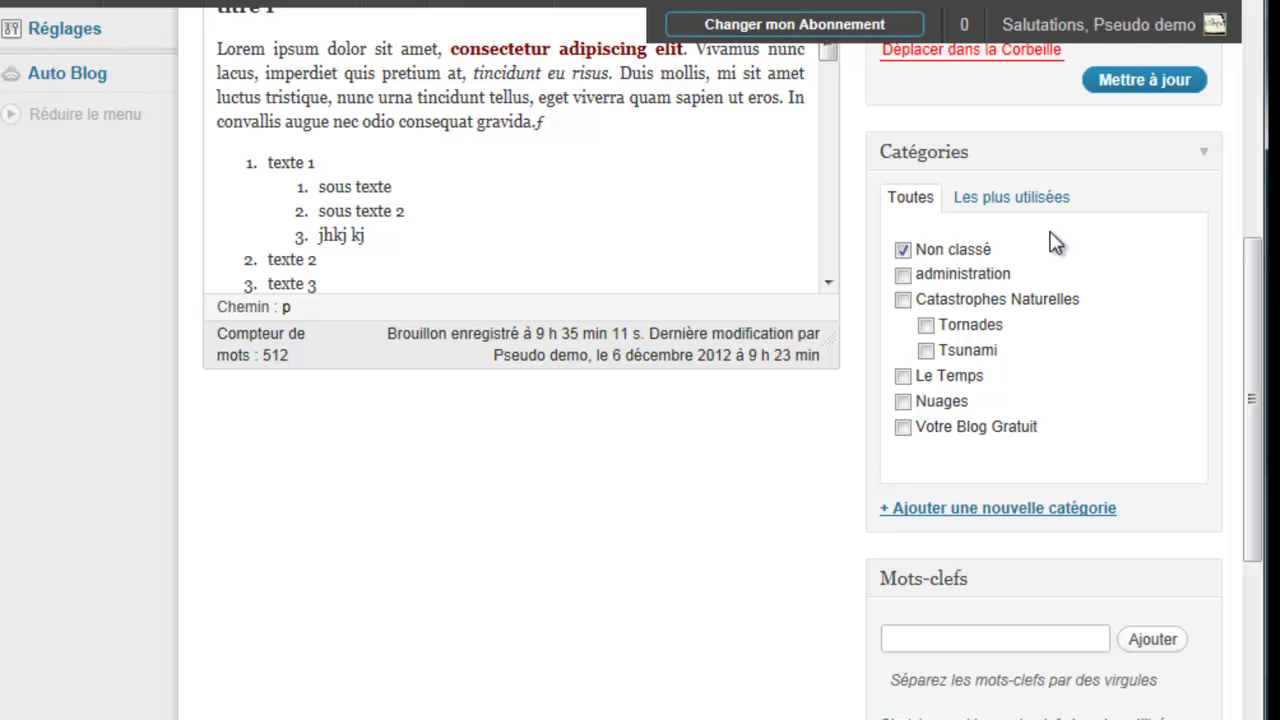
{"action": "scroll", "coordinate": [852, 557], "scroll_direction": "up", "scroll_amount": 3}
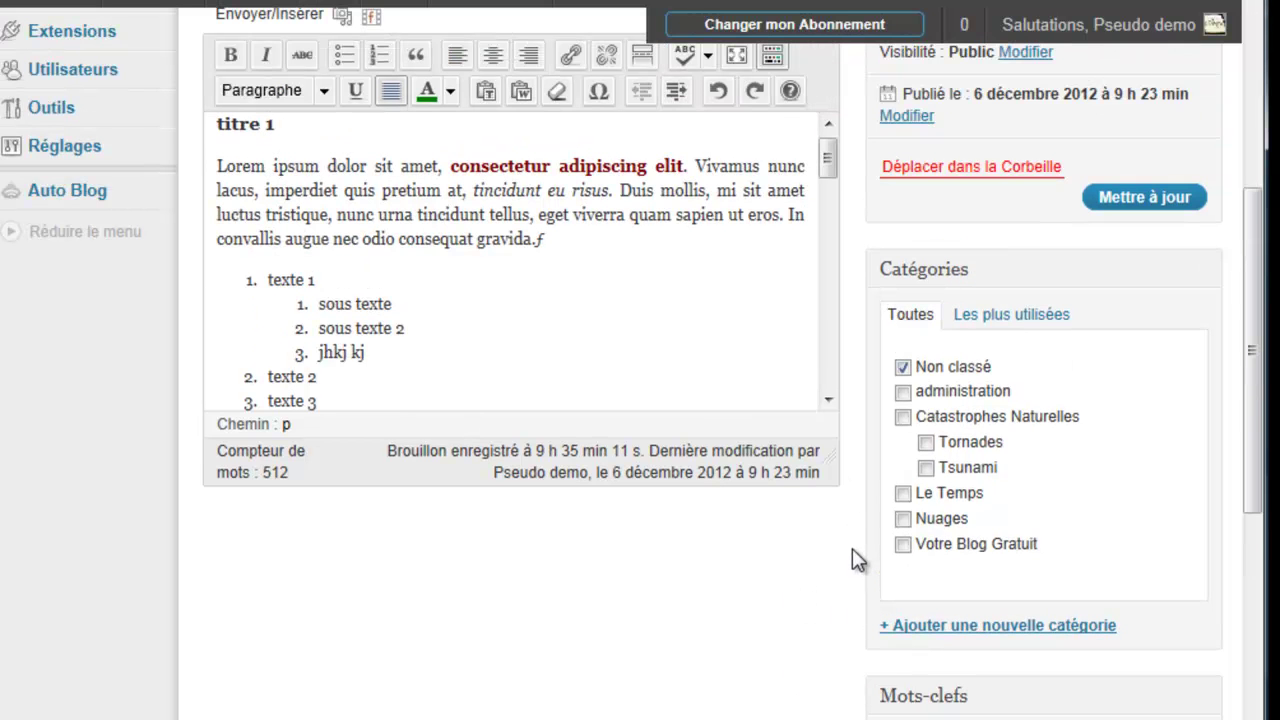
{"action": "scroll", "coordinate": [852, 557], "scroll_direction": "down", "scroll_amount": 3}
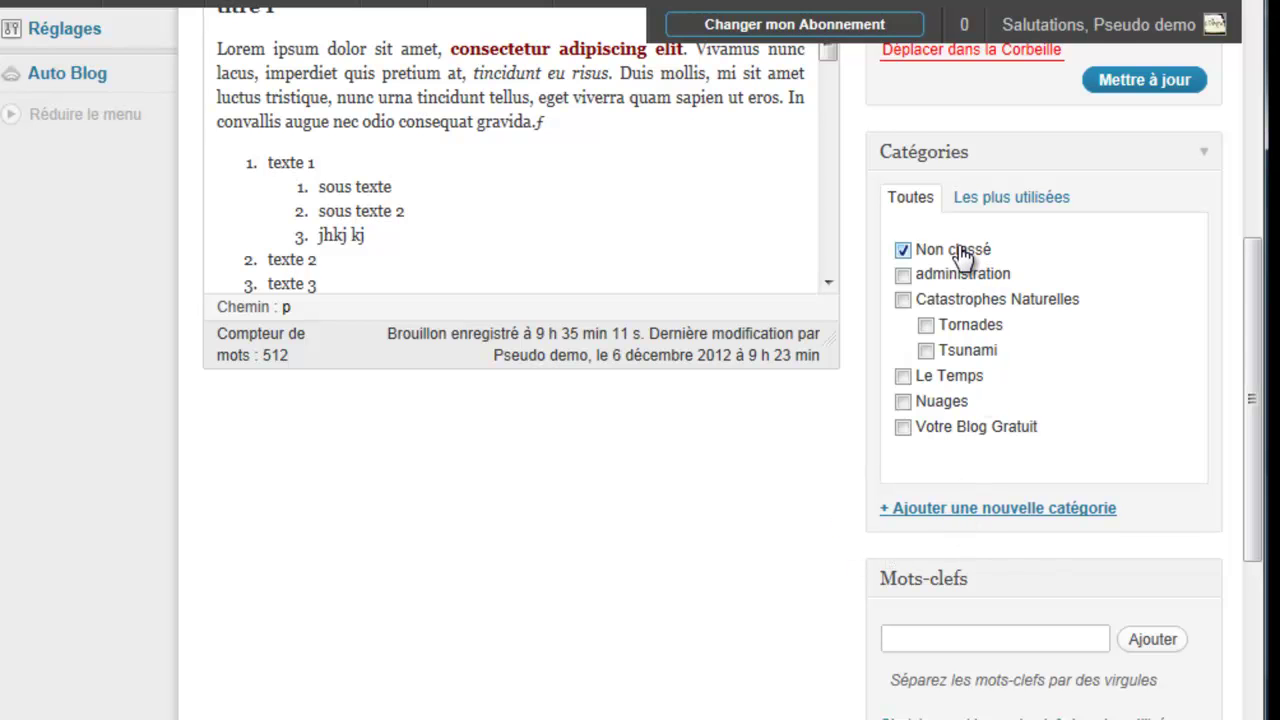
Step: Create a new 'formation' category with no parent category
{"action": "left_click", "coordinate": [959, 512]}
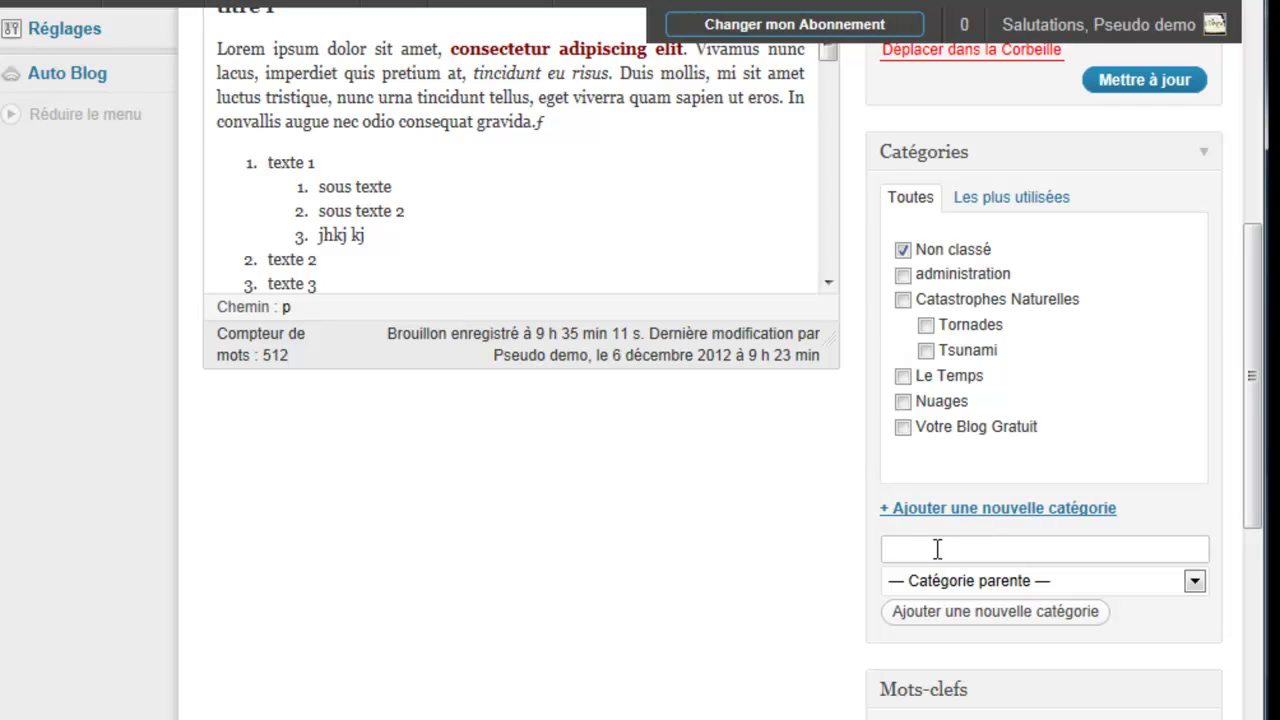
{"action": "type", "text": "formation"}
{"action": "left_click", "coordinate": [1054, 616]}
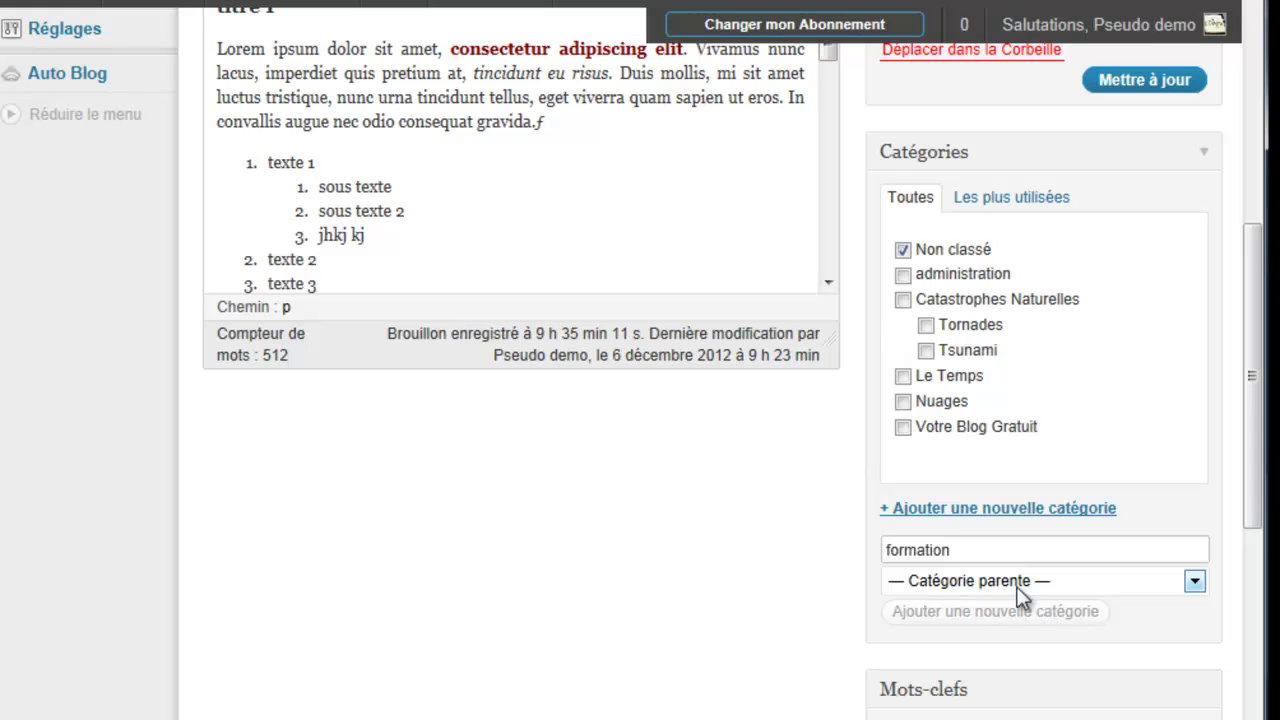
{"action": "left_click", "coordinate": [1195, 581]}
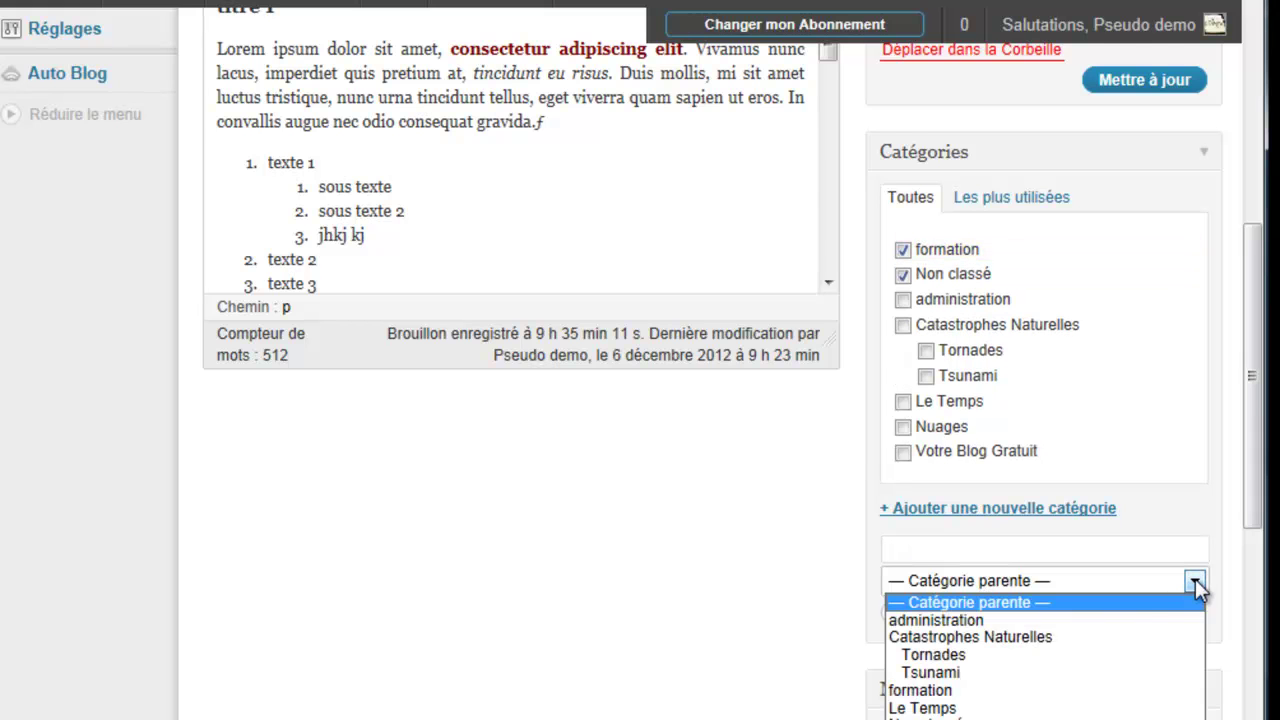
{"action": "left_click", "coordinate": [930, 600]}
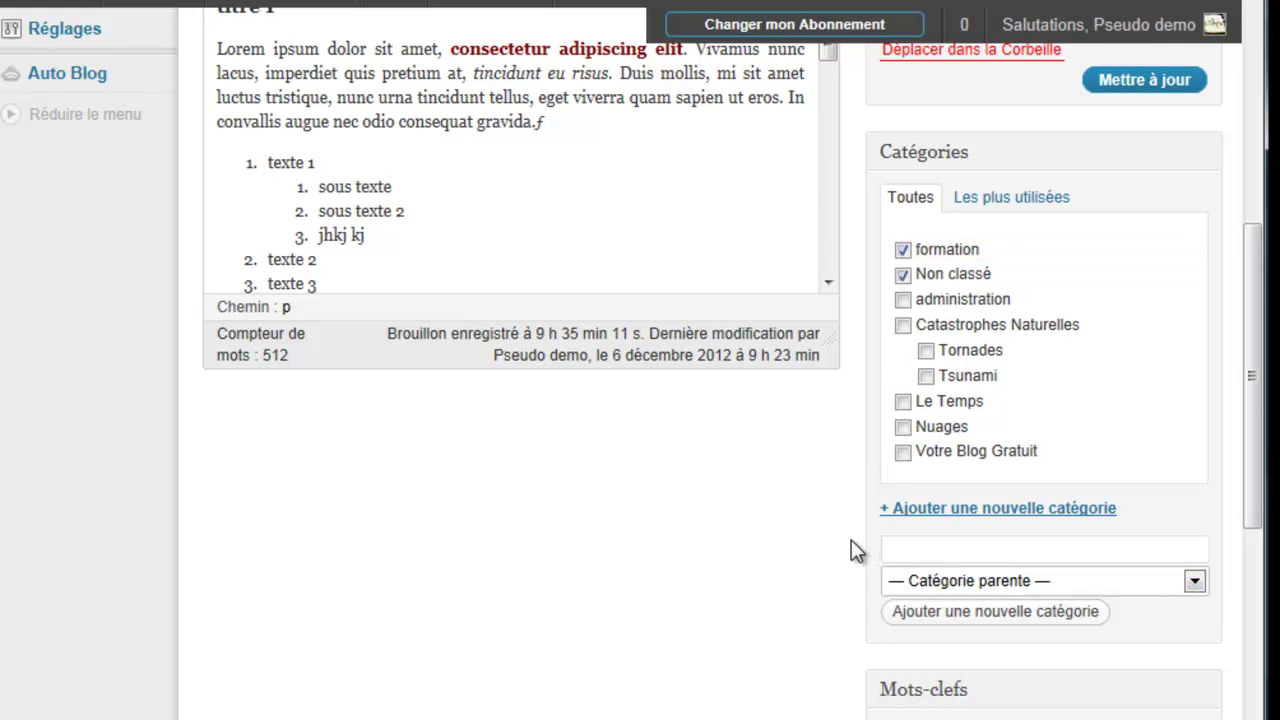
Step: Remove the post from Non classé, update it, and bring up the view-post link options
{"action": "left_click", "coordinate": [903, 275]}
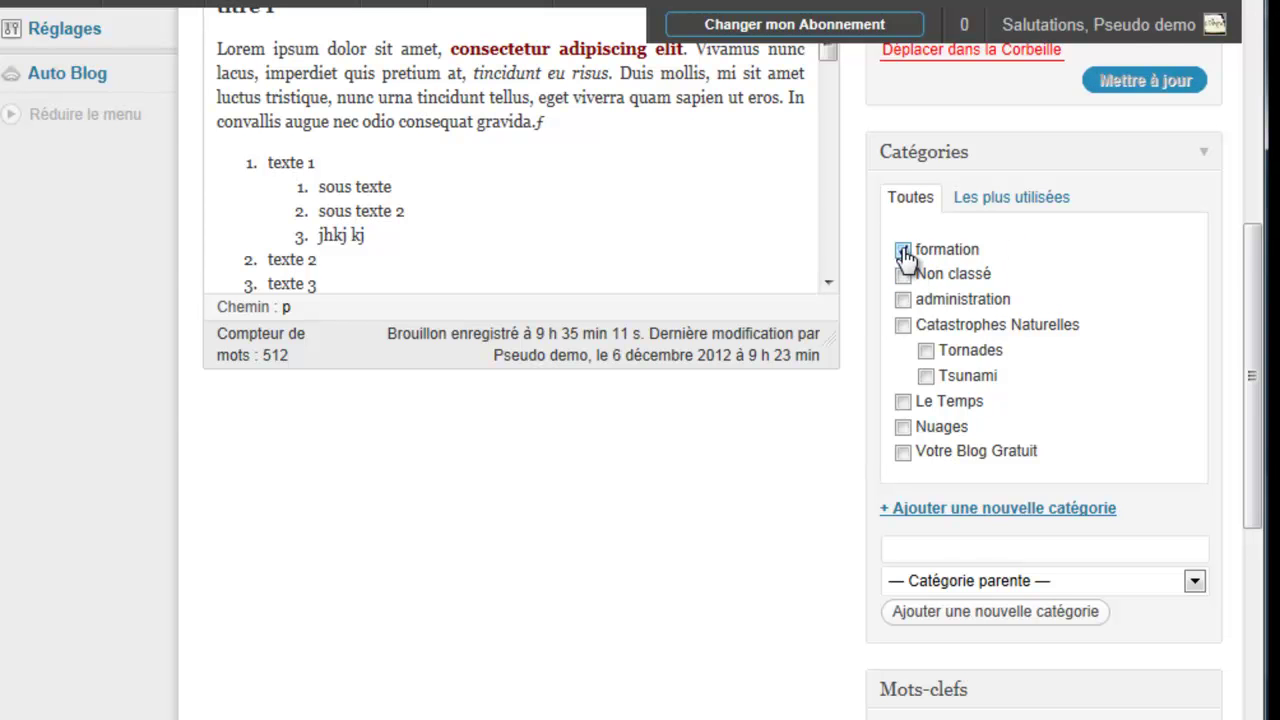
{"action": "scroll", "coordinate": [837, 594], "scroll_direction": "up", "scroll_amount": 1}
{"action": "scroll", "coordinate": [836, 596], "scroll_direction": "up", "scroll_amount": 3}
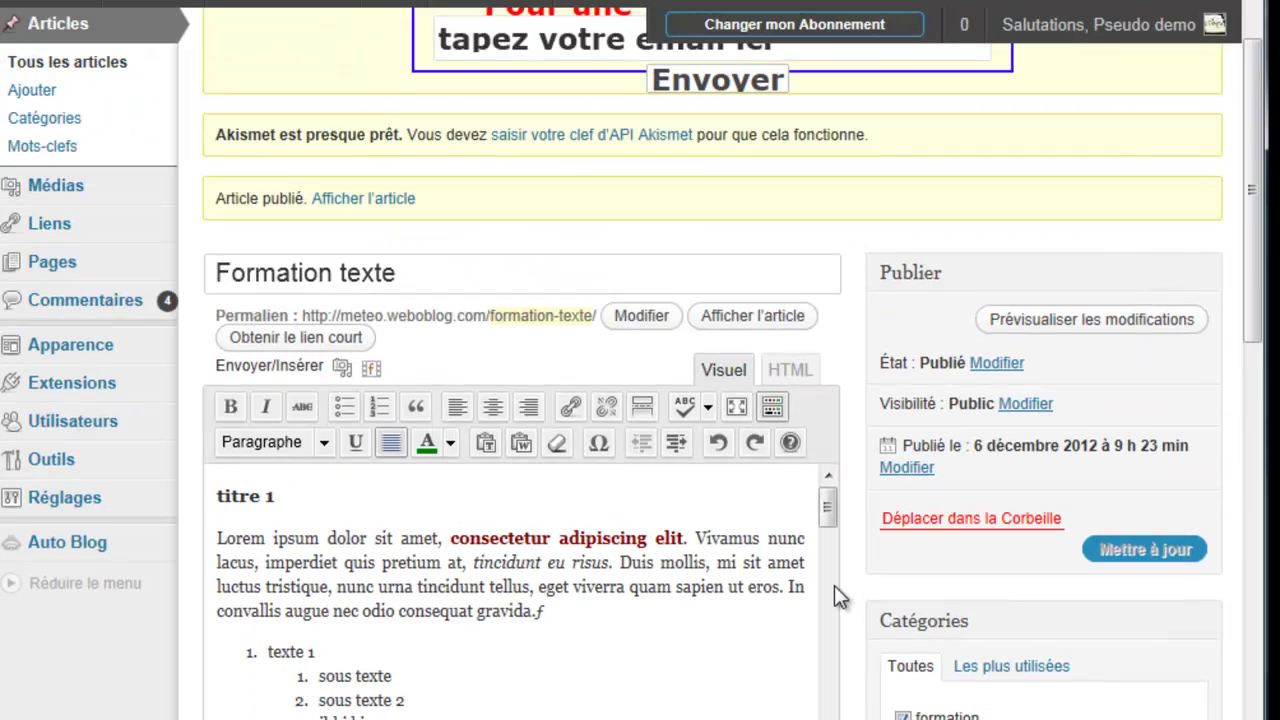
{"action": "left_click", "coordinate": [1158, 556]}
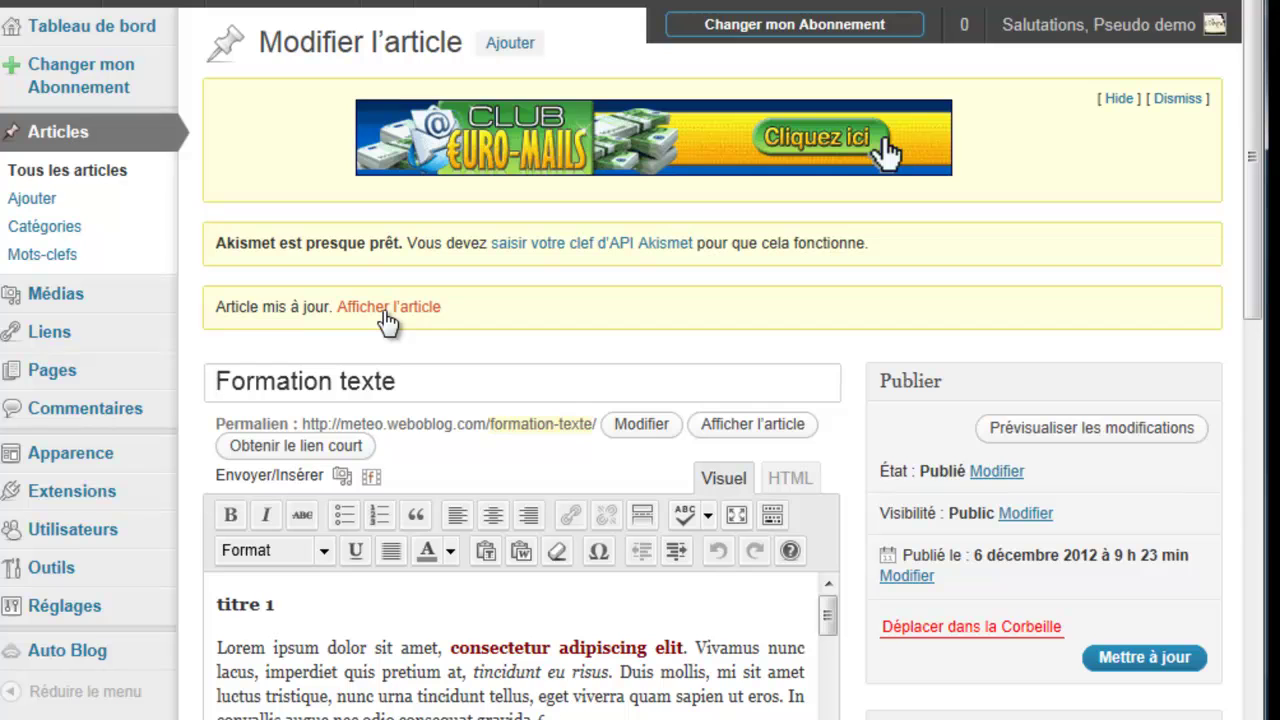
{"action": "right_click", "coordinate": [388, 318]}
Step: Open the published Formation texte post in a new tab and scroll through it and its sidebar
{"action": "left_click", "coordinate": [443, 360]}
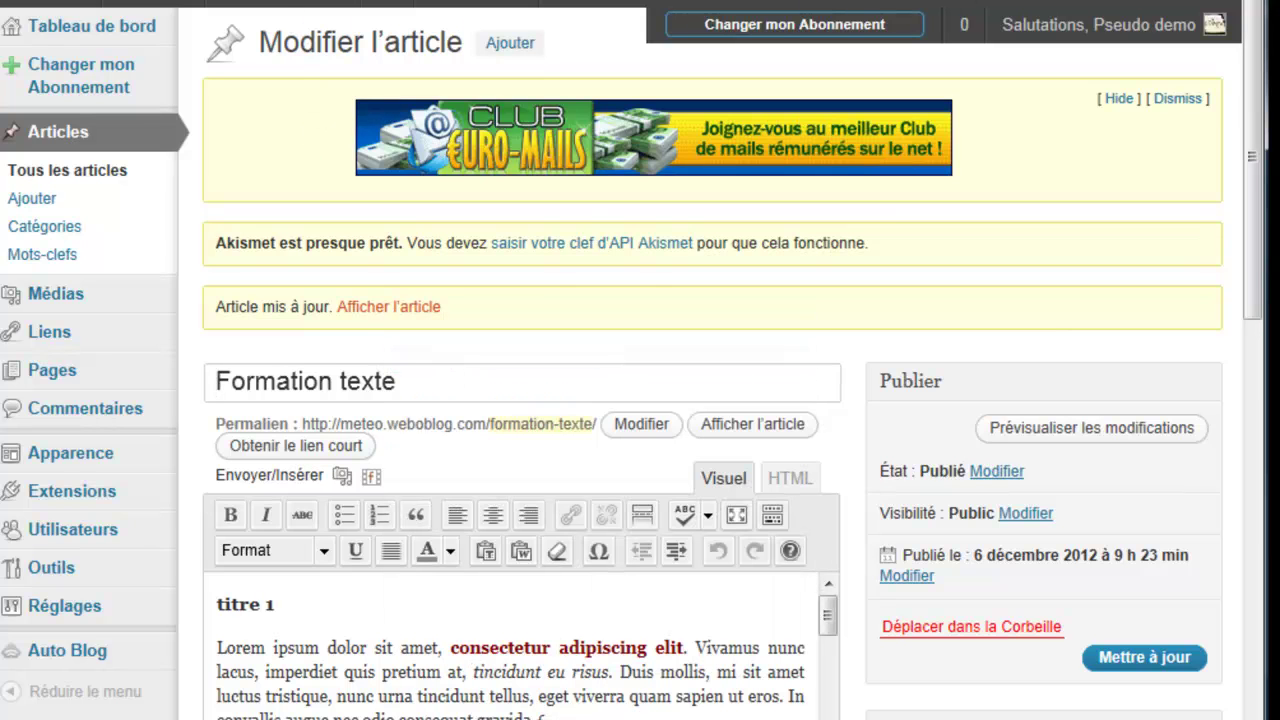
{"action": "key", "text": "ctrl+Tab"}
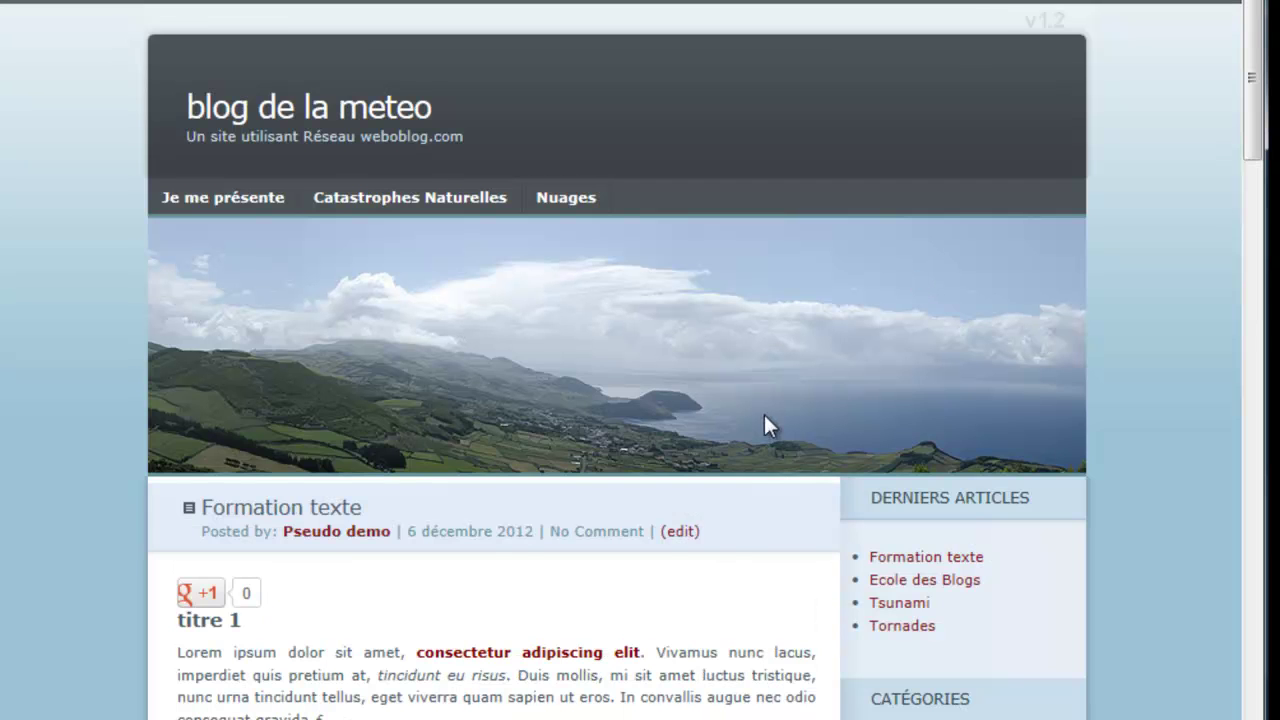
{"action": "scroll", "coordinate": [124, 529], "scroll_direction": "down", "scroll_amount": 5}
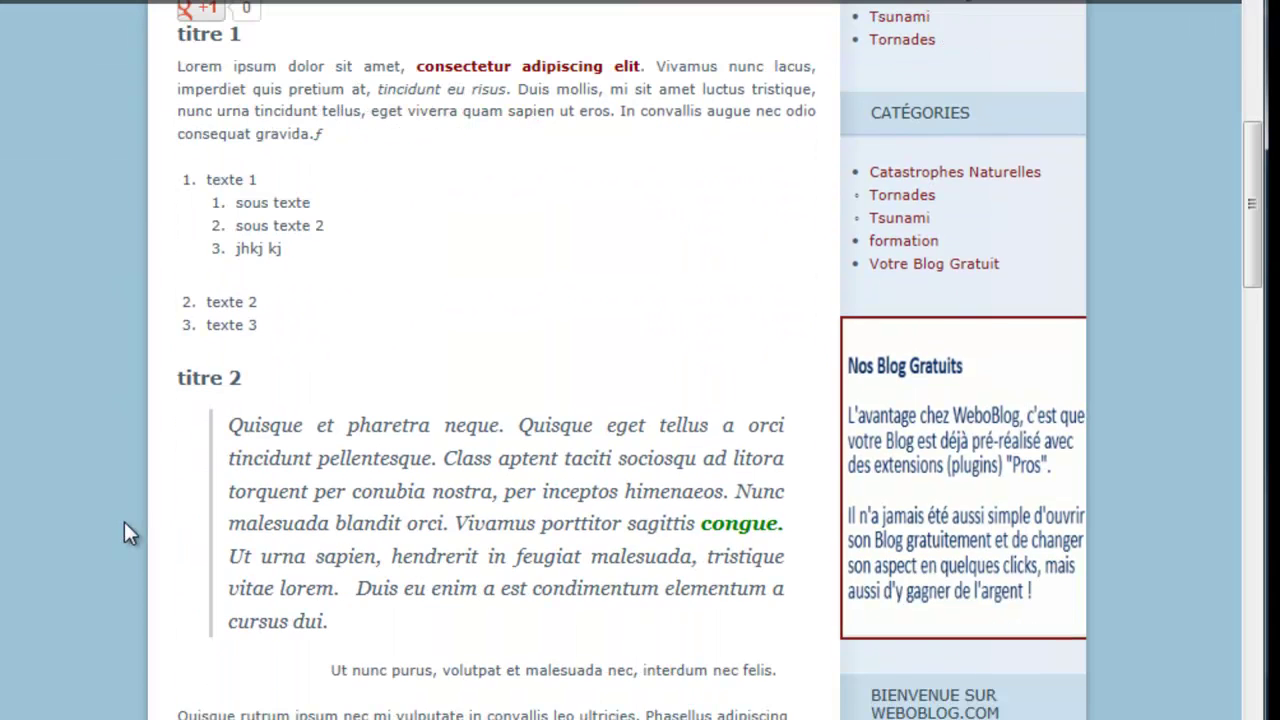
{"action": "scroll", "coordinate": [124, 522], "scroll_direction": "down", "scroll_amount": 5}
{"action": "scroll", "coordinate": [124, 522], "scroll_direction": "down", "scroll_amount": 3}
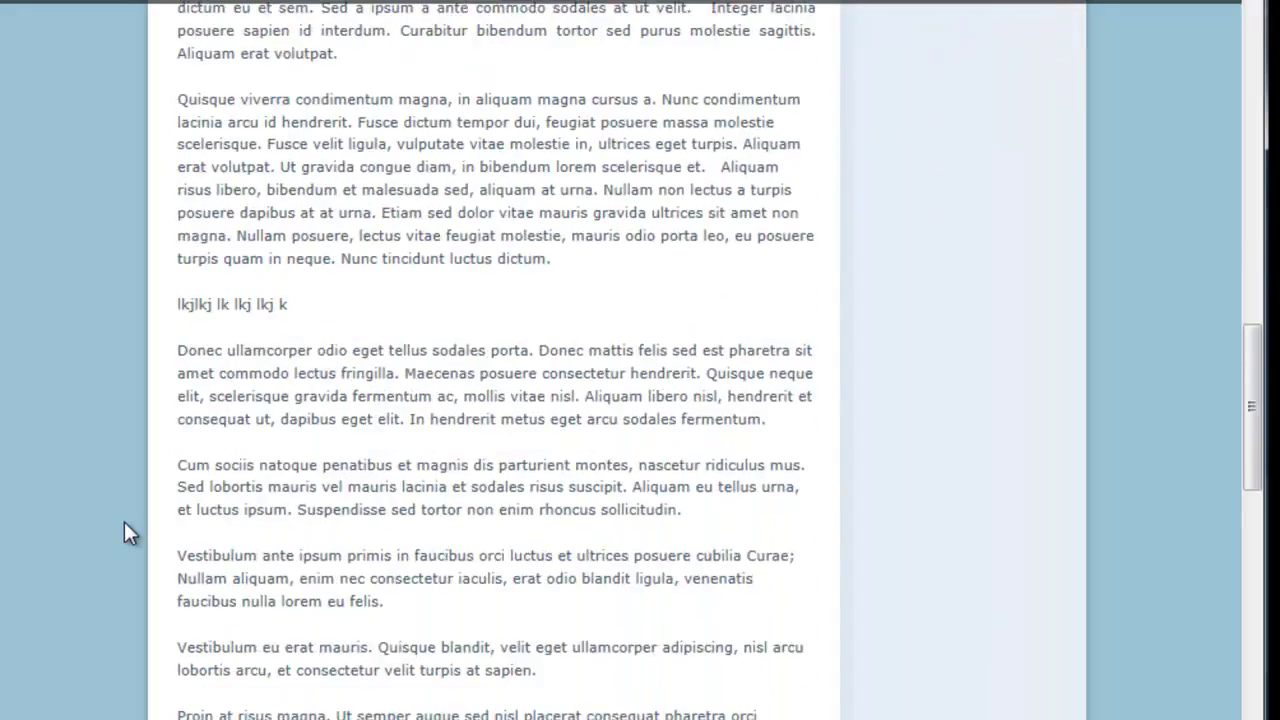
{"action": "scroll", "coordinate": [124, 532], "scroll_direction": "down", "scroll_amount": 3}
{"action": "scroll", "coordinate": [124, 532], "scroll_direction": "up", "scroll_amount": 10}
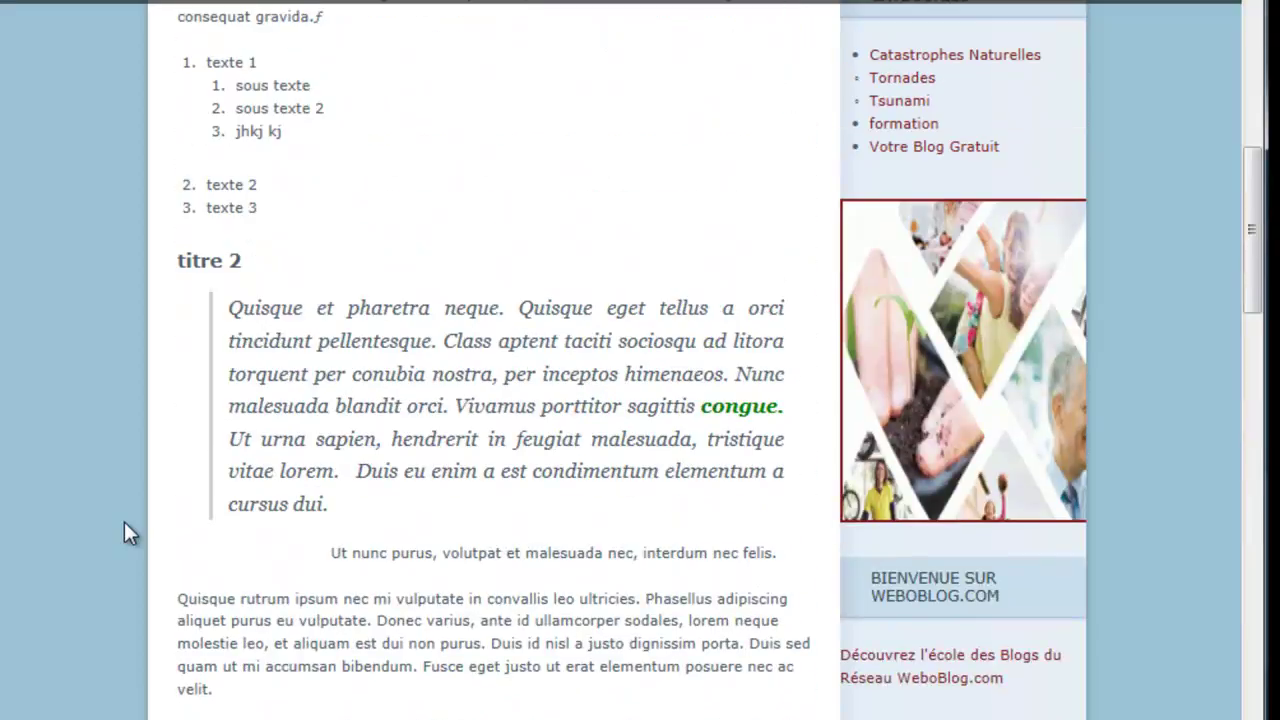
{"action": "scroll", "coordinate": [165, 530], "scroll_direction": "down", "scroll_amount": 4}
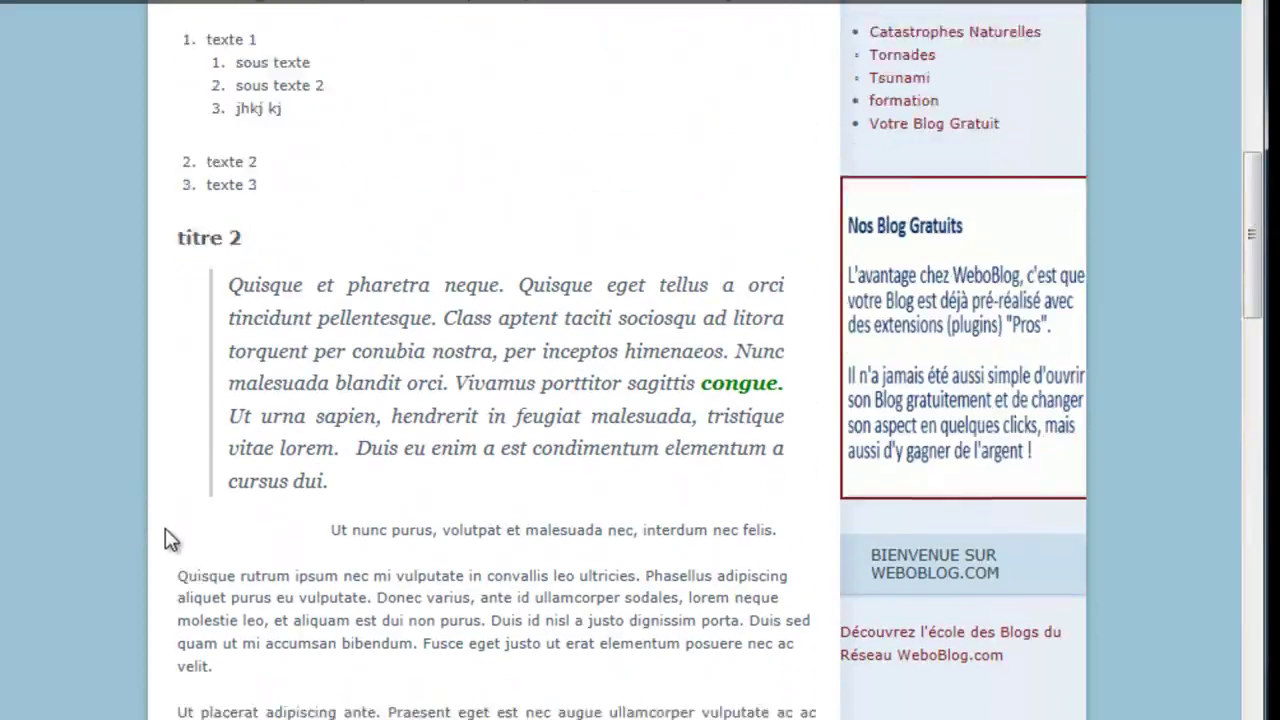
{"action": "scroll", "coordinate": [165, 530], "scroll_direction": "down", "scroll_amount": 4}
{"action": "scroll", "coordinate": [165, 530], "scroll_direction": "up", "scroll_amount": 12}
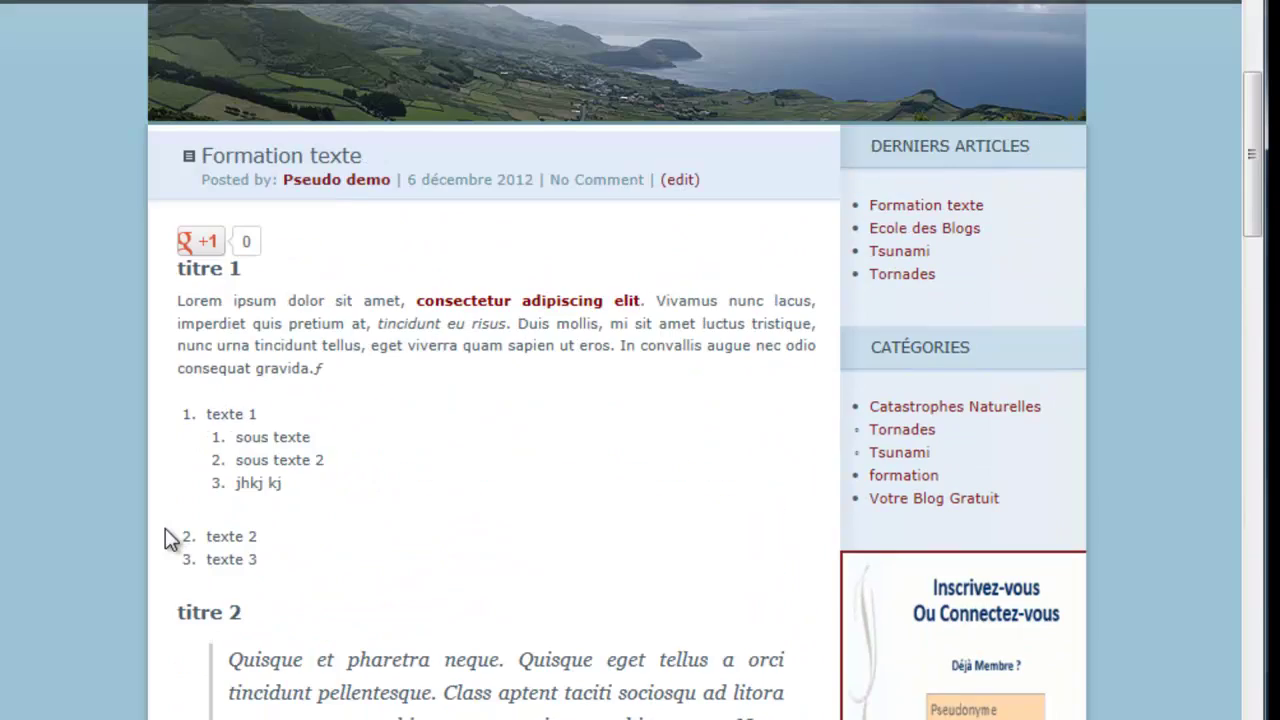
{"action": "scroll", "coordinate": [165, 530], "scroll_direction": "up", "scroll_amount": 1}
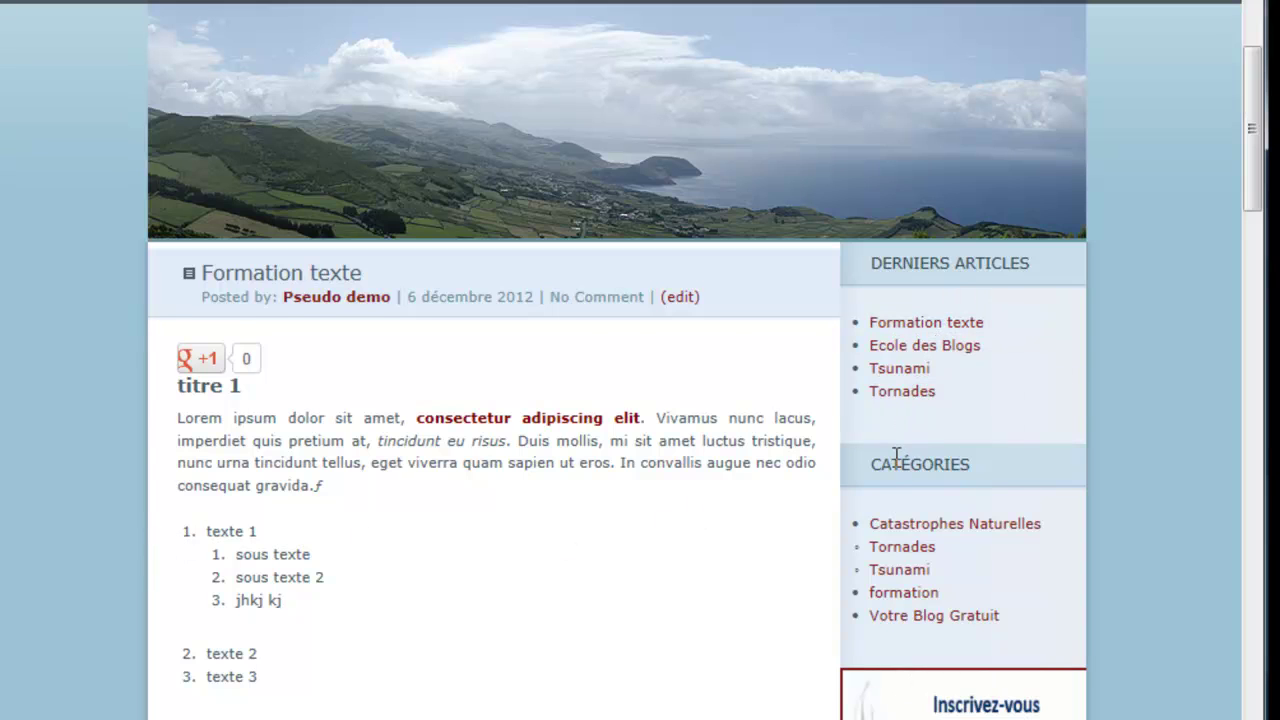
{"action": "scroll", "coordinate": [897, 456], "scroll_direction": "down", "scroll_amount": 2}
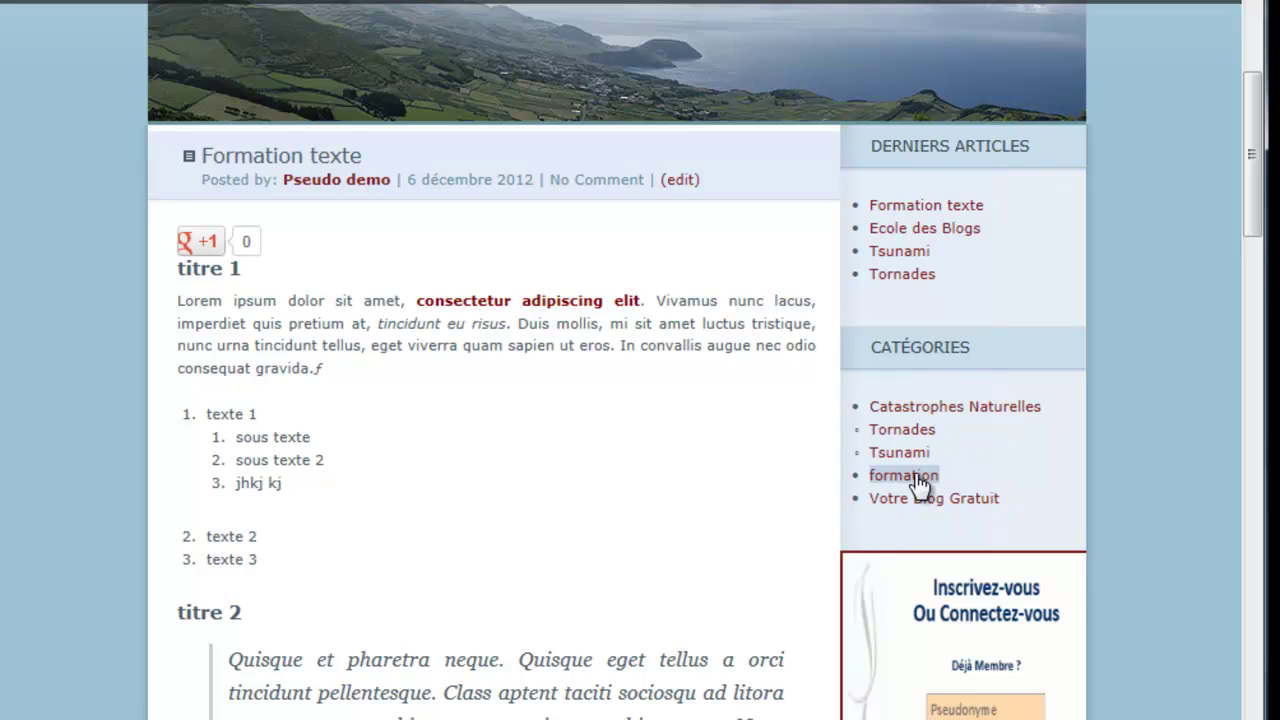
{"action": "scroll", "coordinate": [751, 490], "scroll_direction": "down", "scroll_amount": 5}
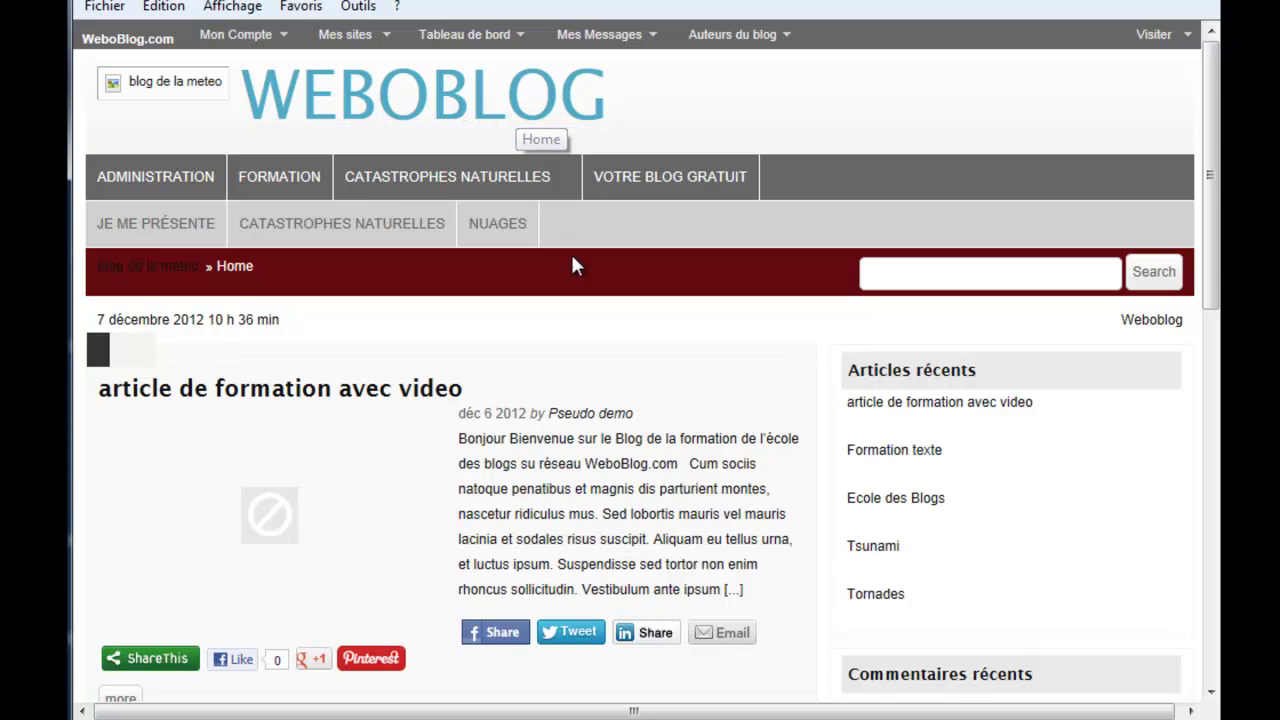
Step: Scroll the blog home page, open the Tsunami article and scroll through its video and text
{"action": "scroll", "coordinate": [591, 289], "scroll_direction": "down", "scroll_amount": 4}
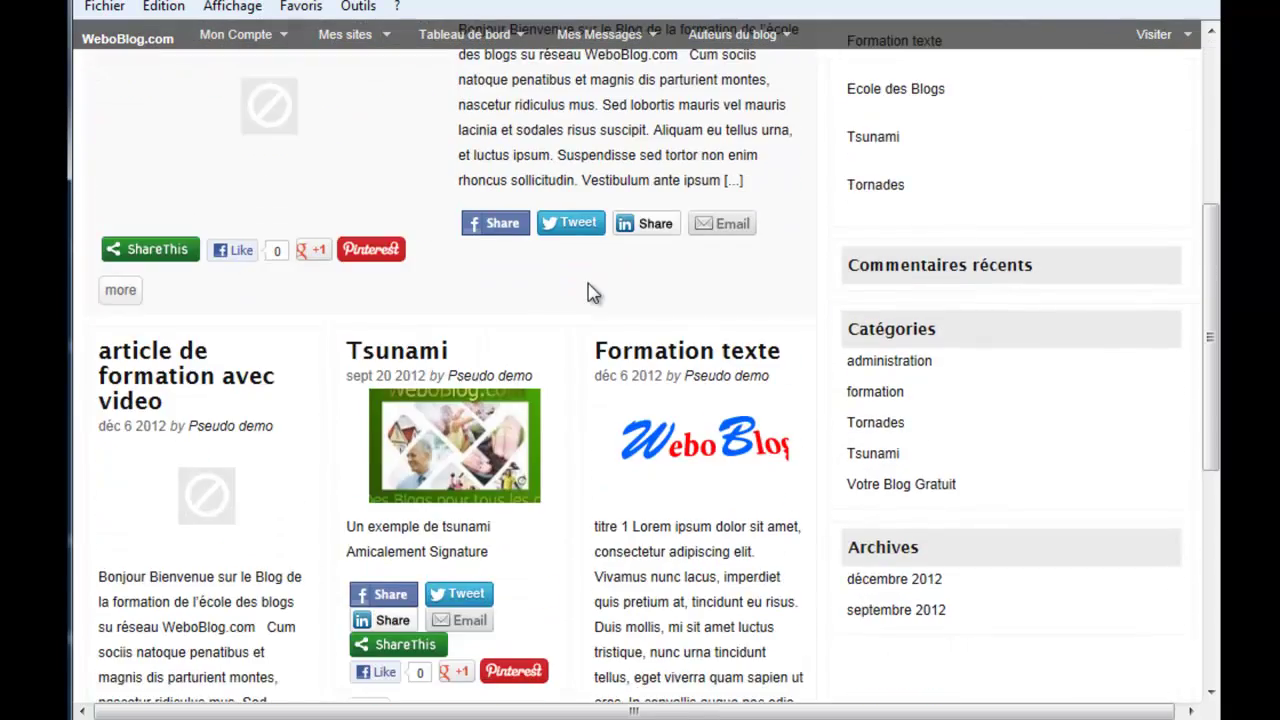
{"action": "scroll", "coordinate": [591, 292], "scroll_direction": "down", "scroll_amount": 5}
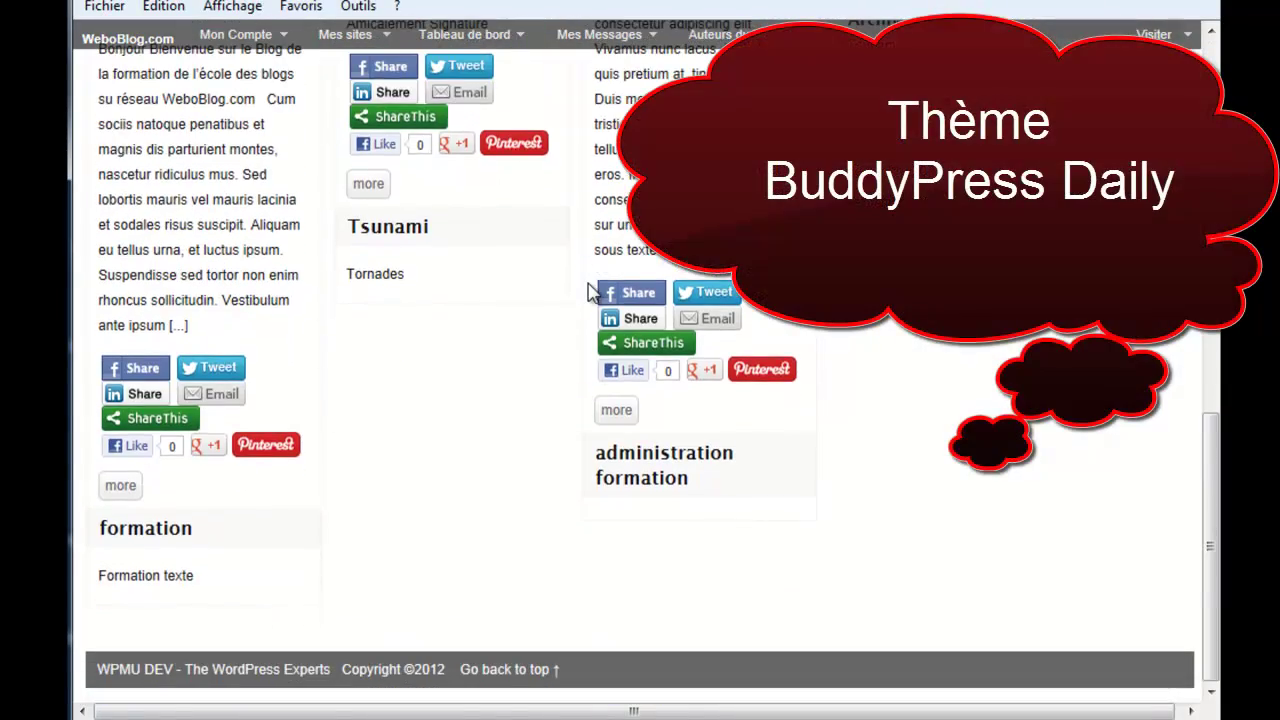
{"action": "scroll", "coordinate": [590, 292], "scroll_direction": "up", "scroll_amount": 9}
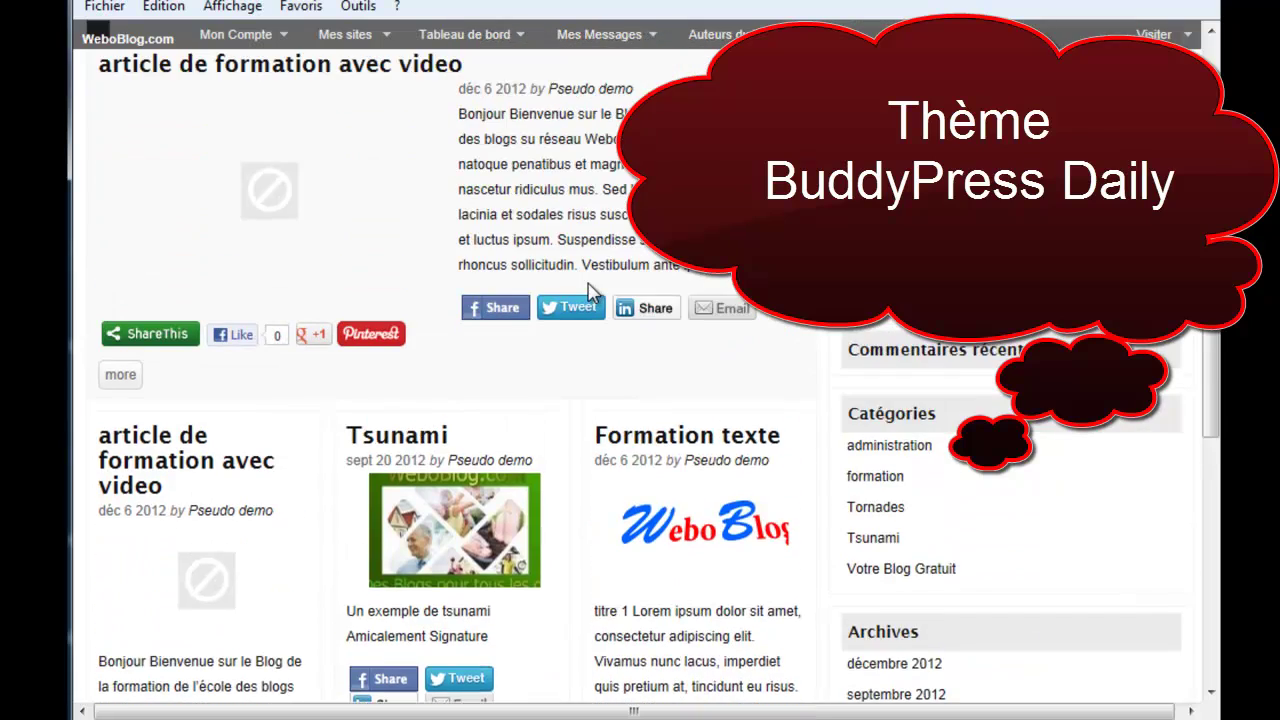
{"action": "scroll", "coordinate": [591, 292], "scroll_direction": "up", "scroll_amount": 1}
{"action": "scroll", "coordinate": [591, 292], "scroll_direction": "down", "scroll_amount": 2}
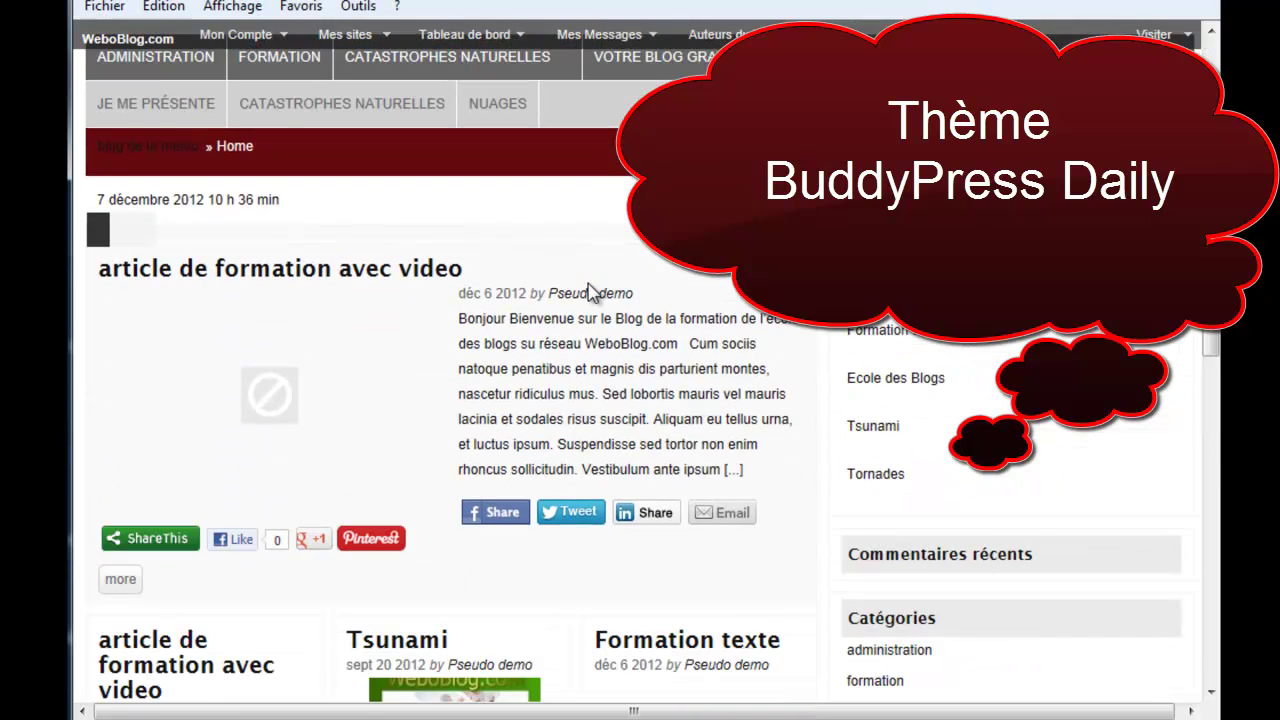
{"action": "scroll", "coordinate": [320, 343], "scroll_direction": "down", "scroll_amount": 1}
{"action": "scroll", "coordinate": [305, 377], "scroll_direction": "down", "scroll_amount": 3}
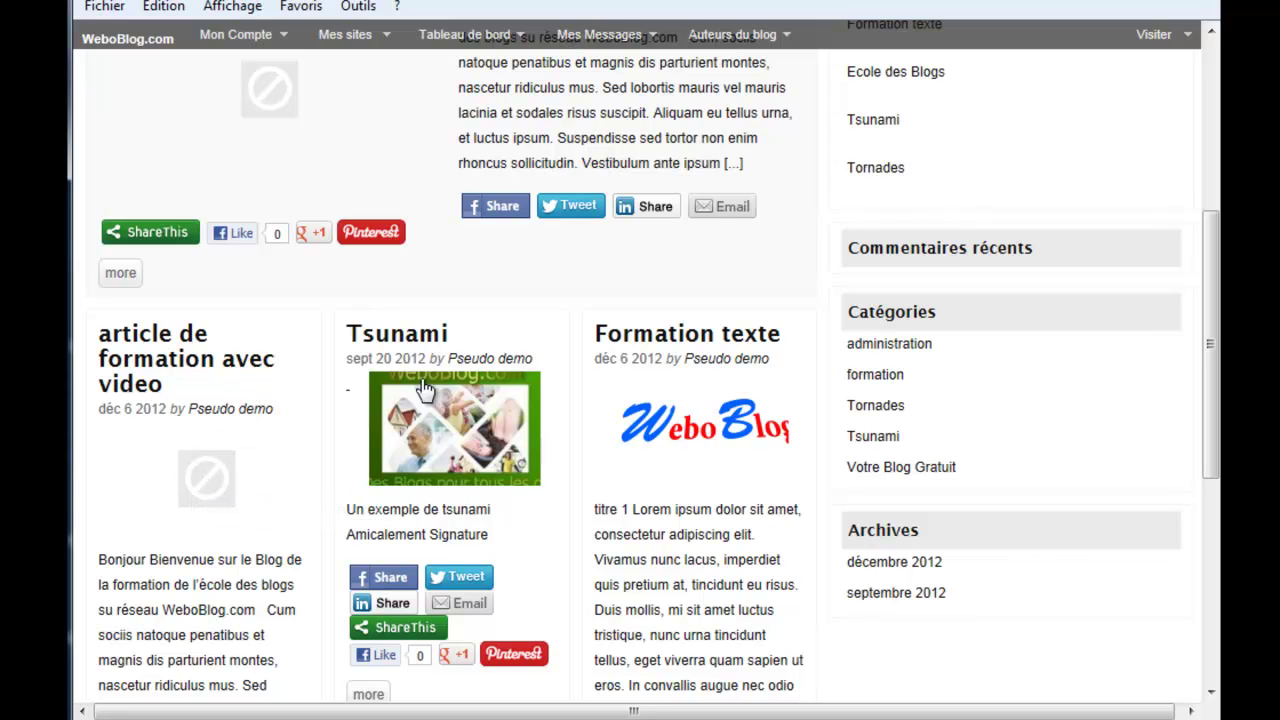
{"action": "scroll", "coordinate": [415, 452], "scroll_direction": "up", "scroll_amount": 1}
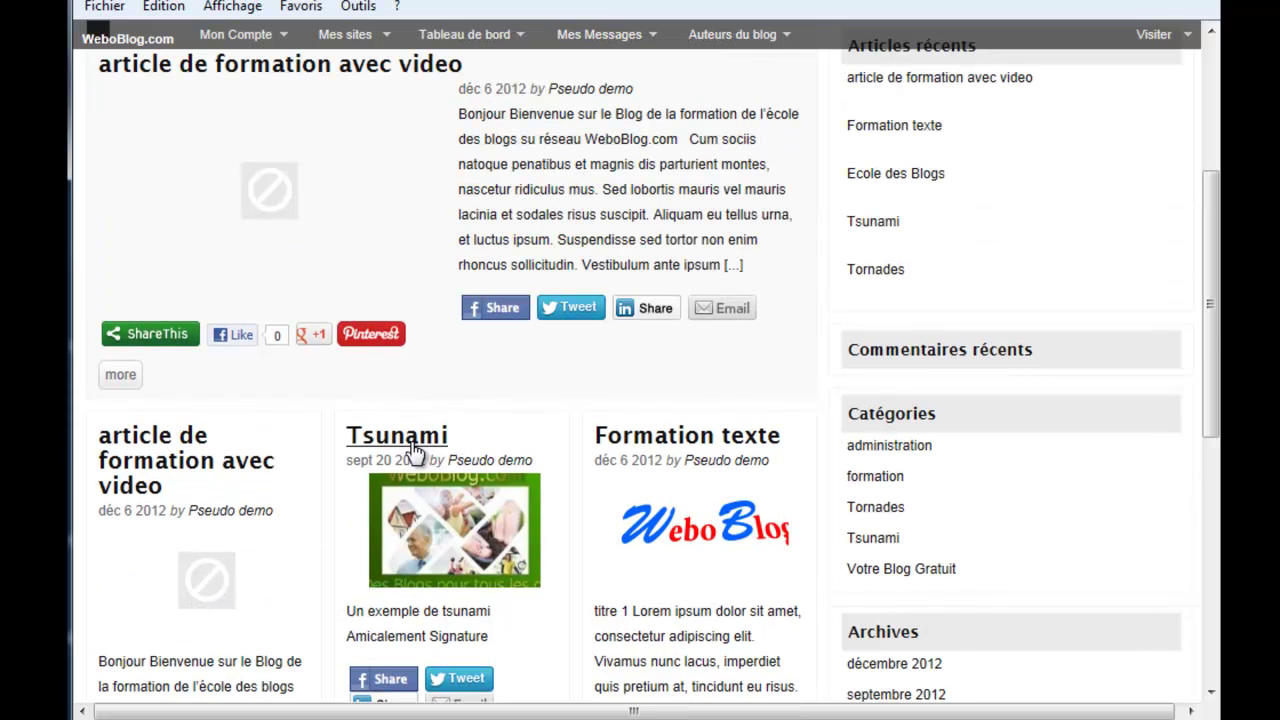
{"action": "left_click", "coordinate": [413, 438]}
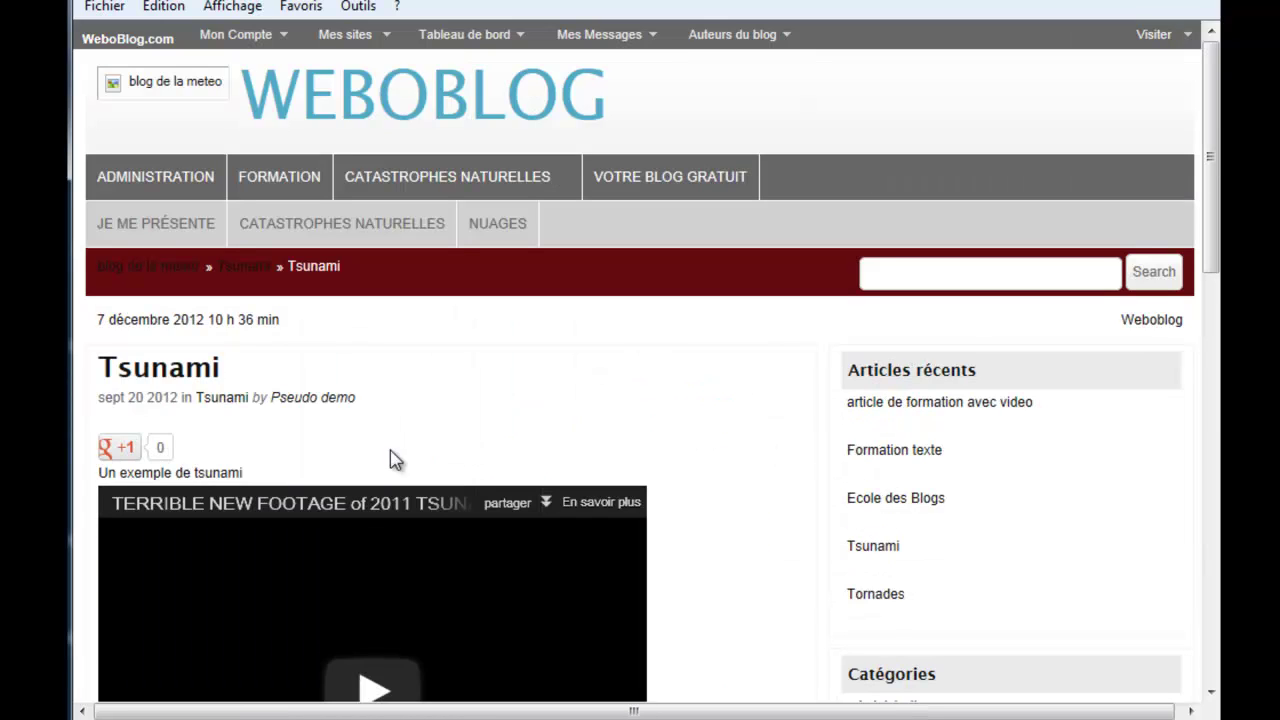
{"action": "scroll", "coordinate": [734, 481], "scroll_direction": "down", "scroll_amount": 1}
{"action": "scroll", "coordinate": [734, 488], "scroll_direction": "down", "scroll_amount": 7}
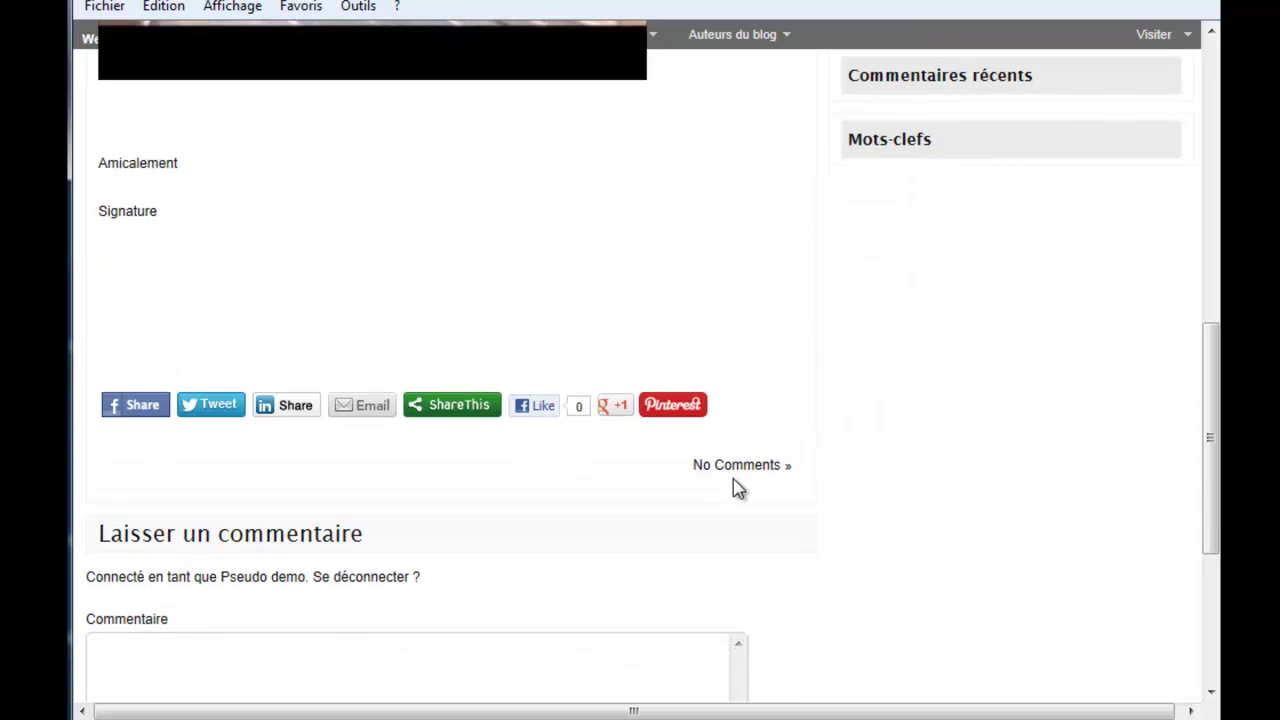
{"action": "scroll", "coordinate": [734, 488], "scroll_direction": "up", "scroll_amount": 5}
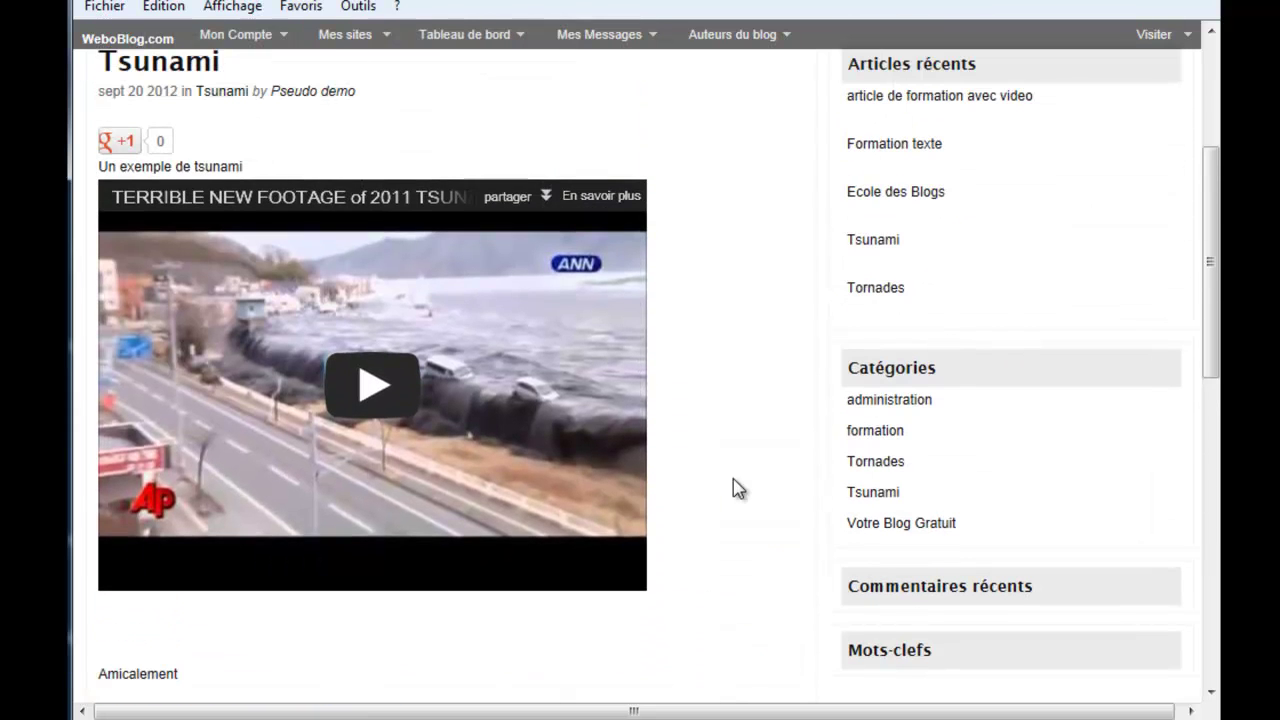
{"action": "scroll", "coordinate": [734, 488], "scroll_direction": "up", "scroll_amount": 1}
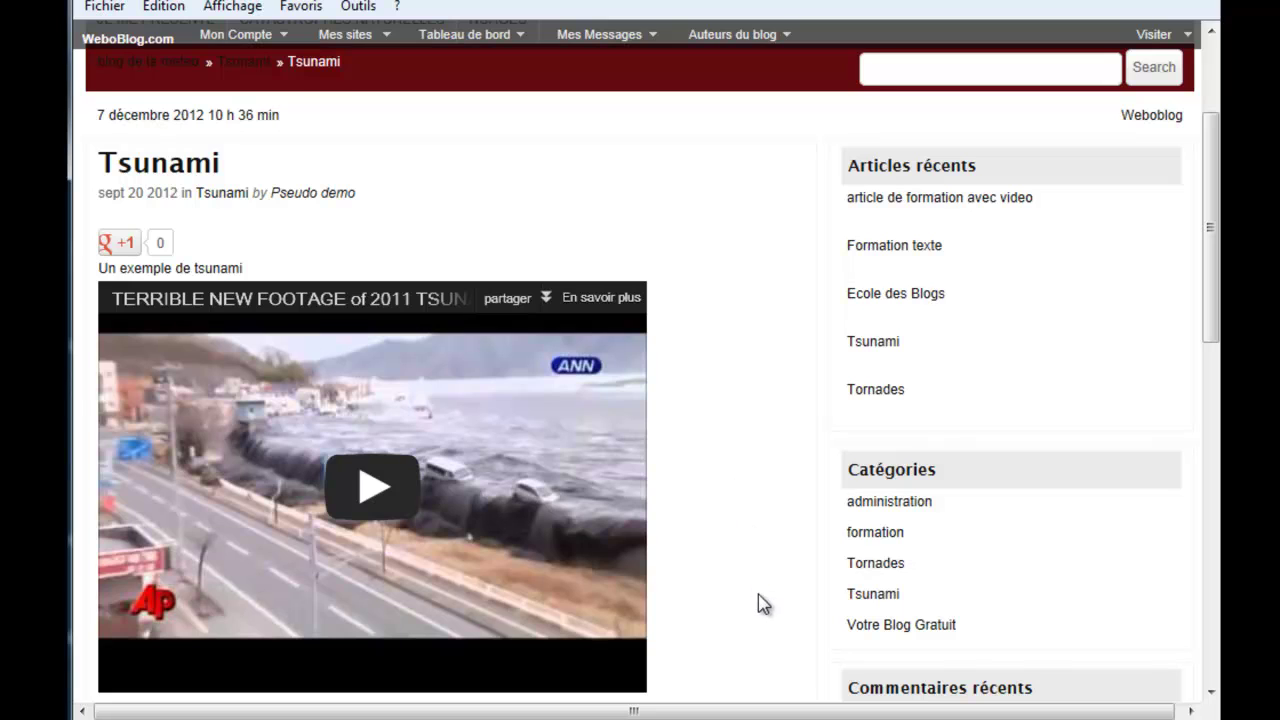
Step: Show all posts in the formation category
{"action": "left_click", "coordinate": [888, 536]}
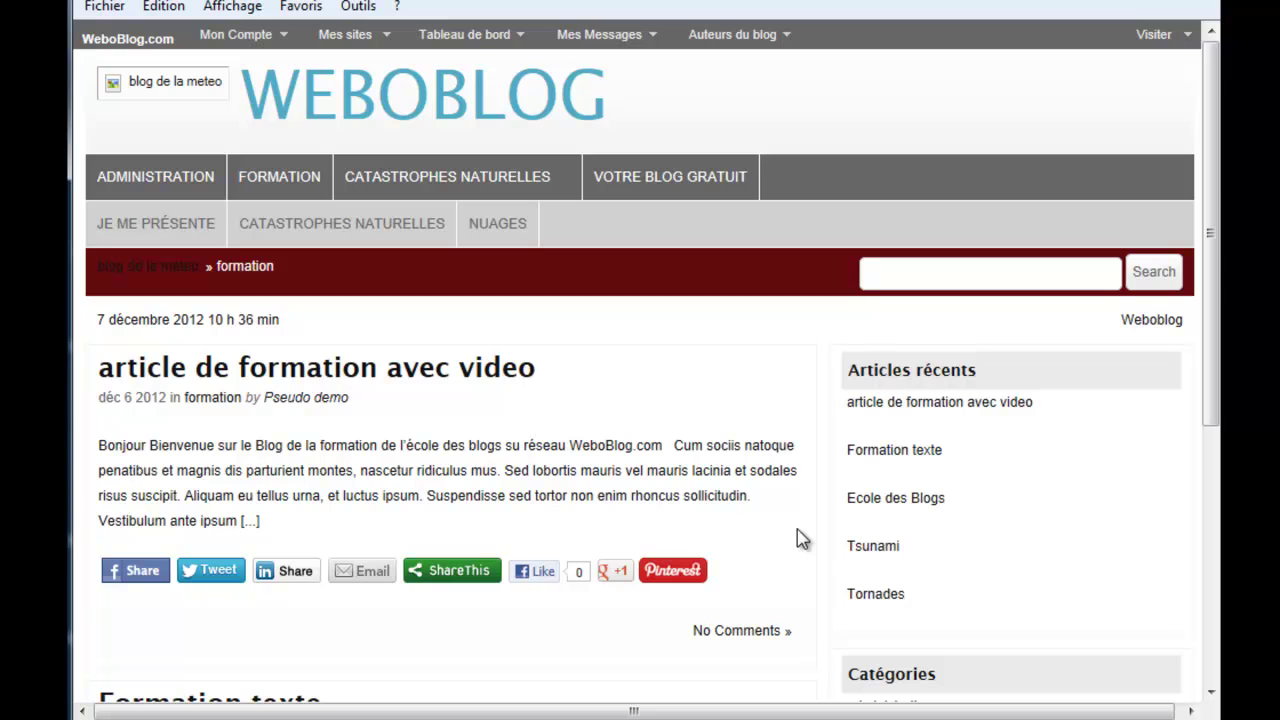
{"action": "scroll", "coordinate": [780, 502], "scroll_direction": "down", "scroll_amount": 3}
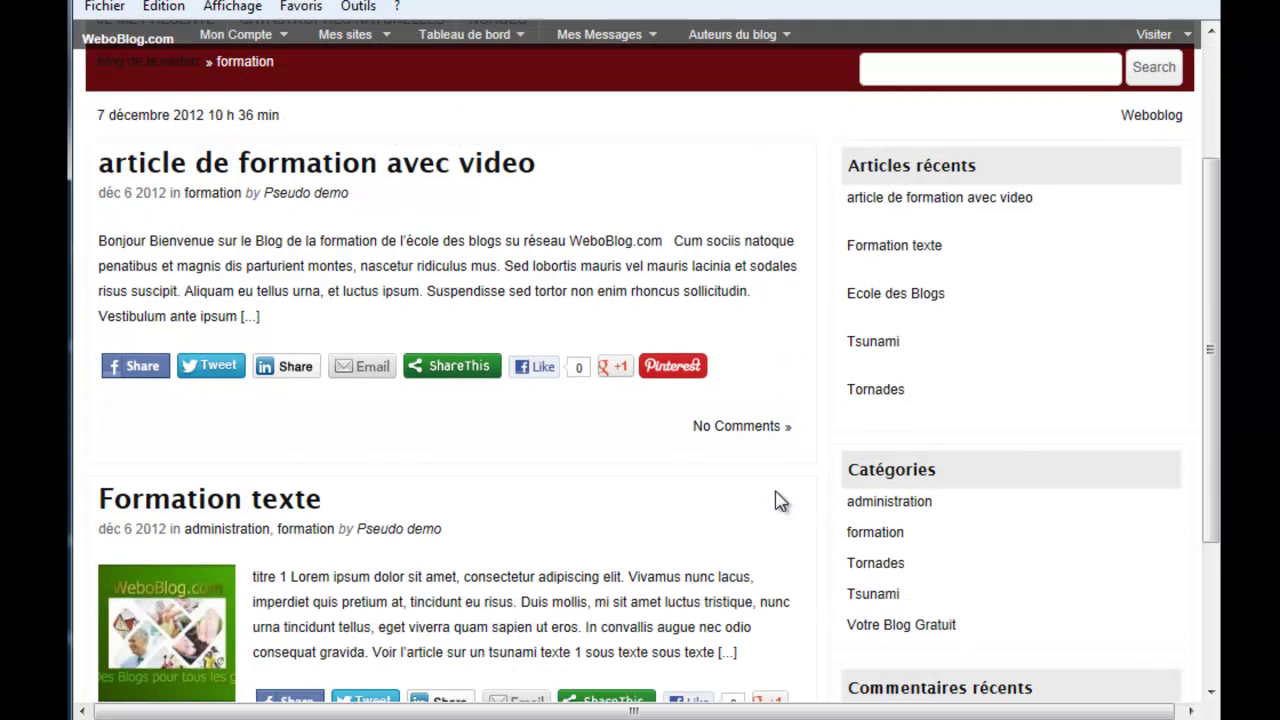
{"action": "left_click_drag", "start_coordinate": [1211, 423], "coordinate": [1211, 449]}
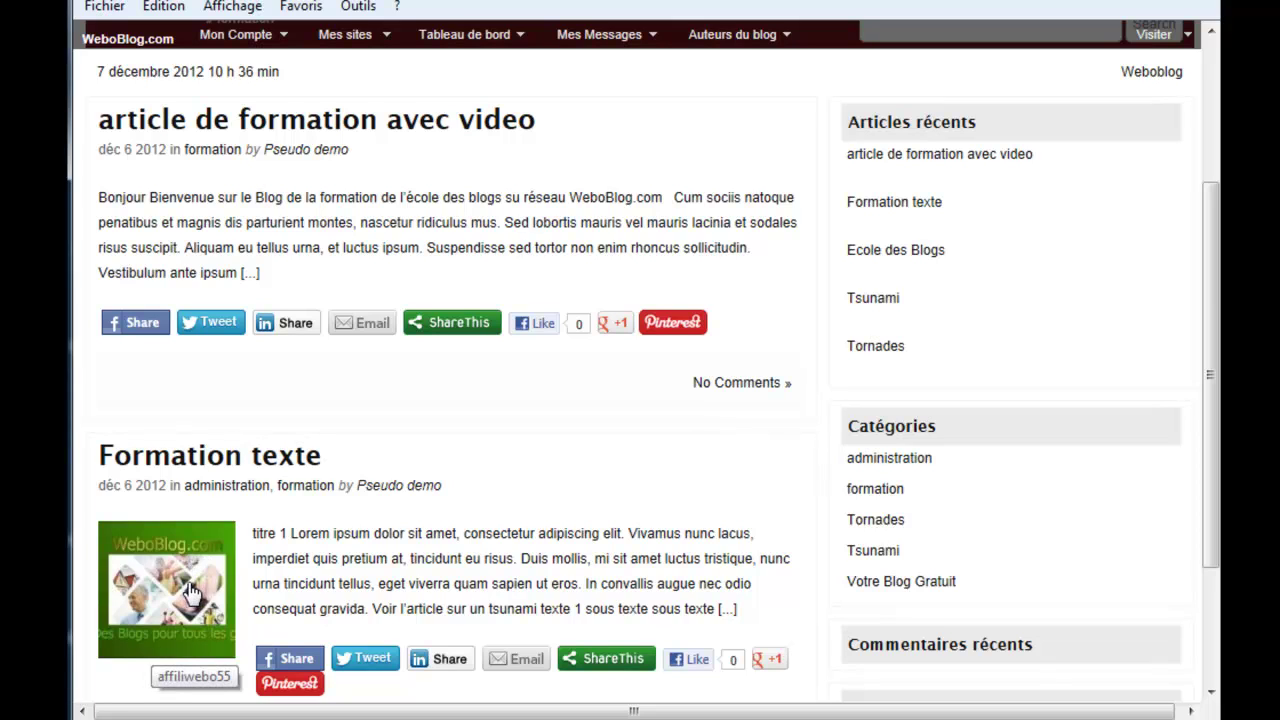
Step: Open the Formation texte article and read through it
{"action": "left_click", "coordinate": [259, 462]}
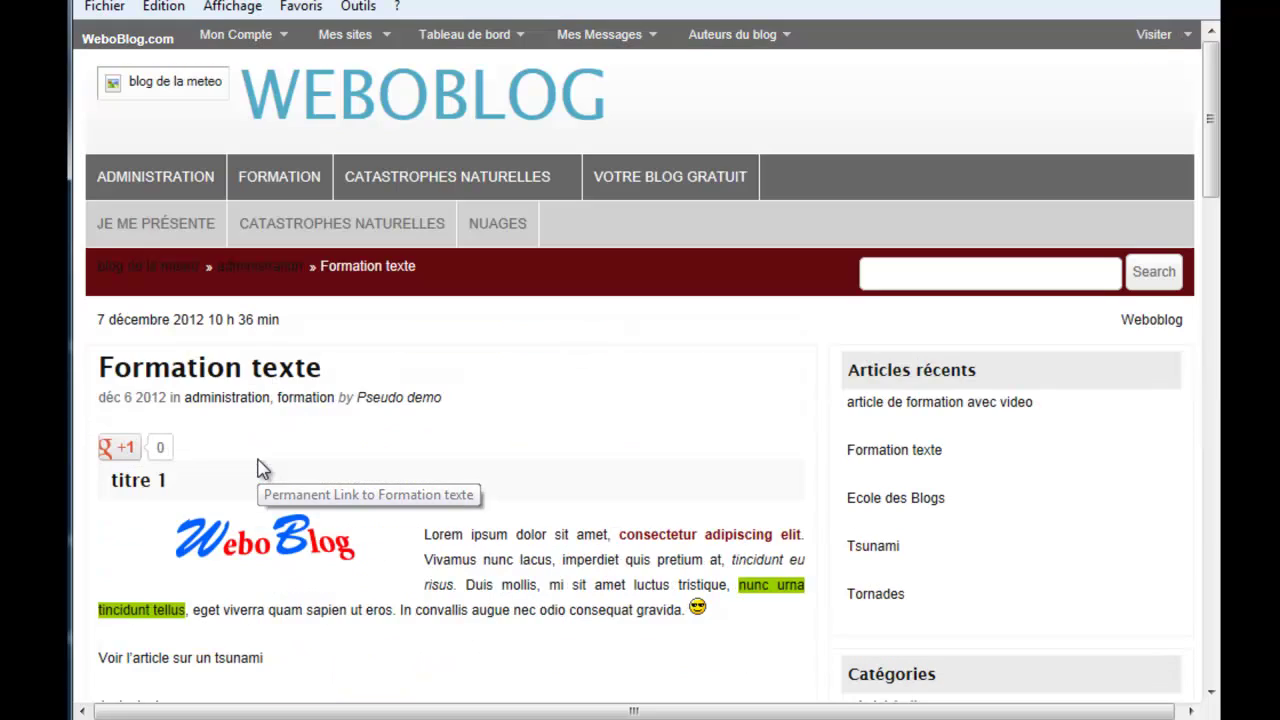
{"action": "left_click_drag", "start_coordinate": [1210, 170], "coordinate": [1199, 240]}
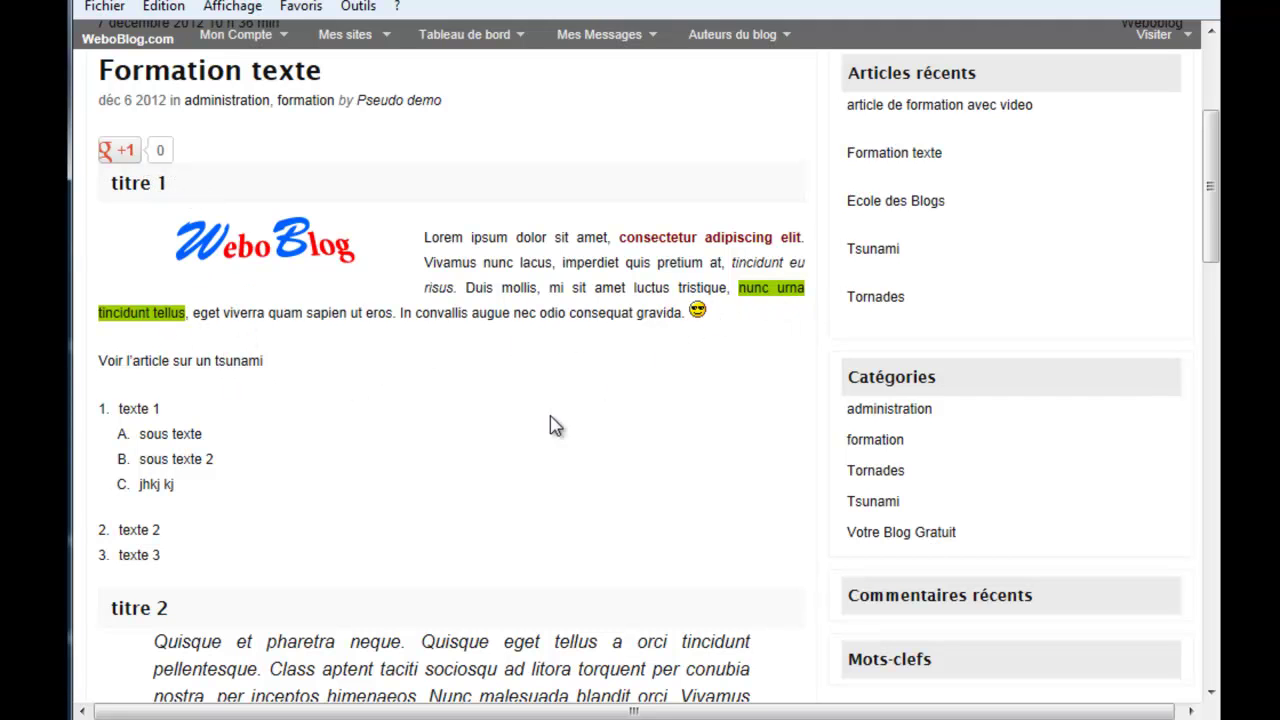
{"action": "scroll", "coordinate": [548, 433], "scroll_direction": "down", "scroll_amount": 2}
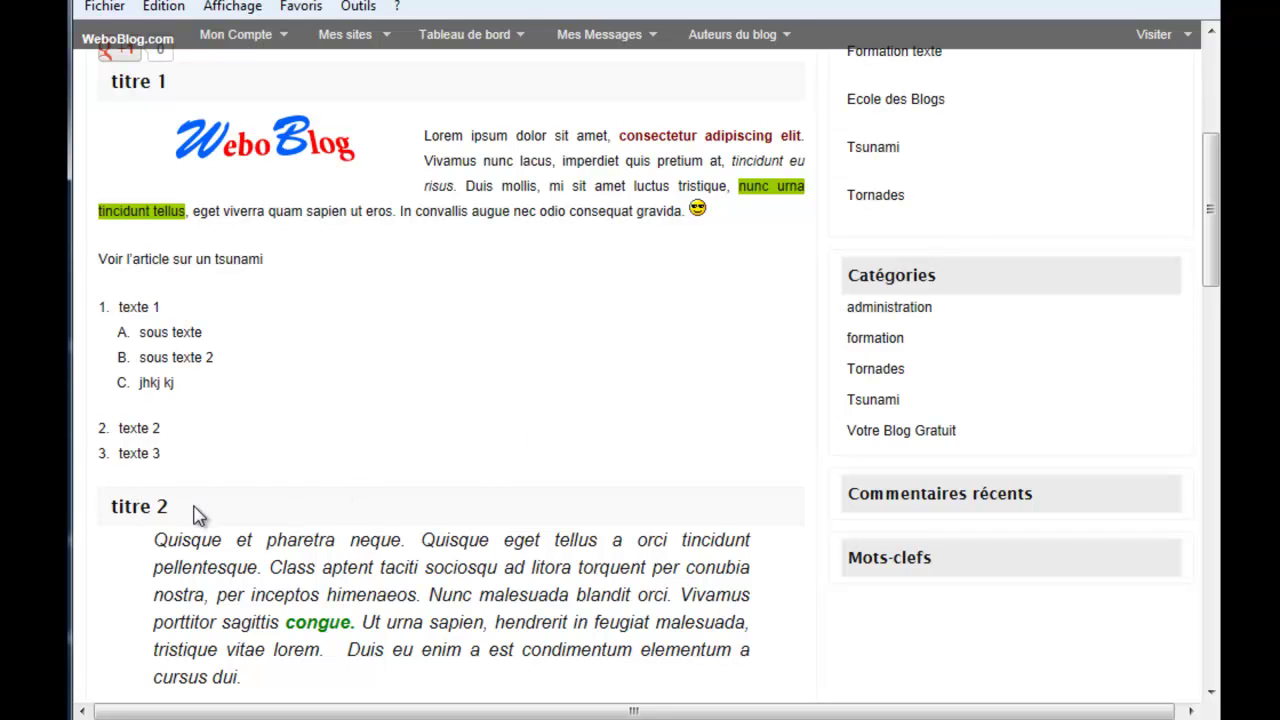
{"action": "scroll", "coordinate": [197, 517], "scroll_direction": "down", "scroll_amount": 2}
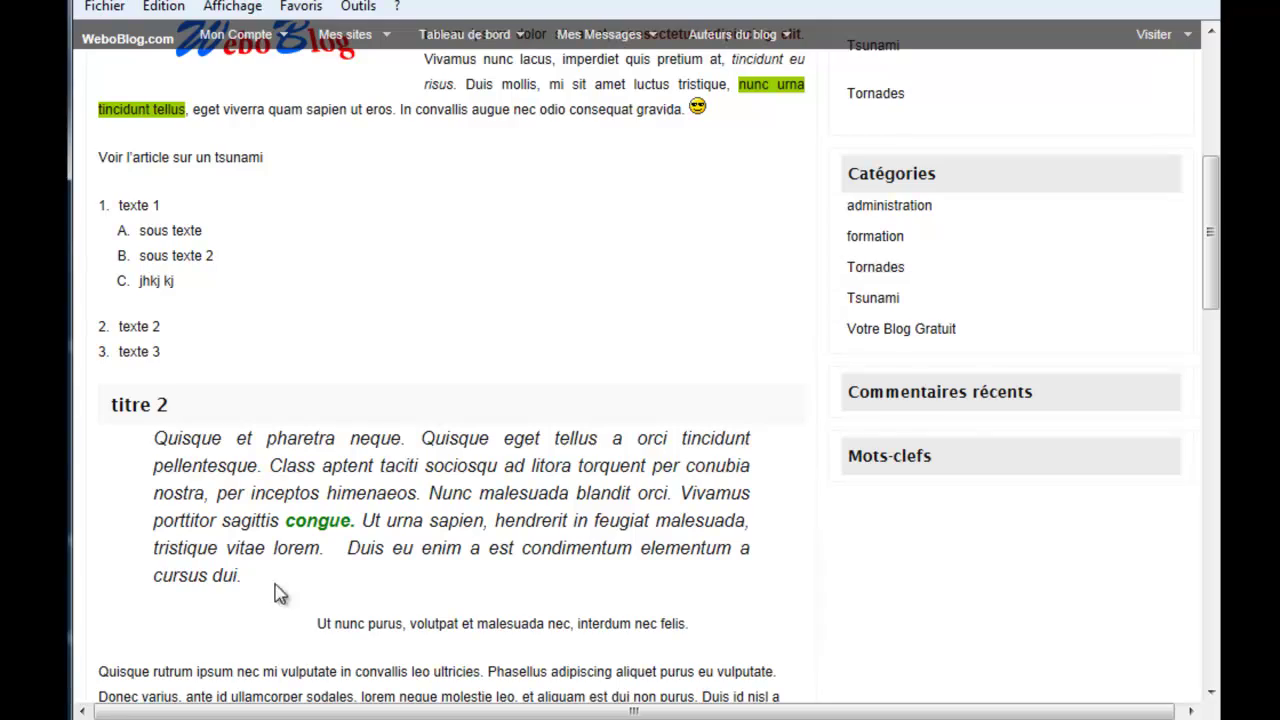
{"action": "scroll", "coordinate": [287, 582], "scroll_direction": "down", "scroll_amount": 4}
{"action": "scroll", "coordinate": [287, 582], "scroll_direction": "down", "scroll_amount": 10}
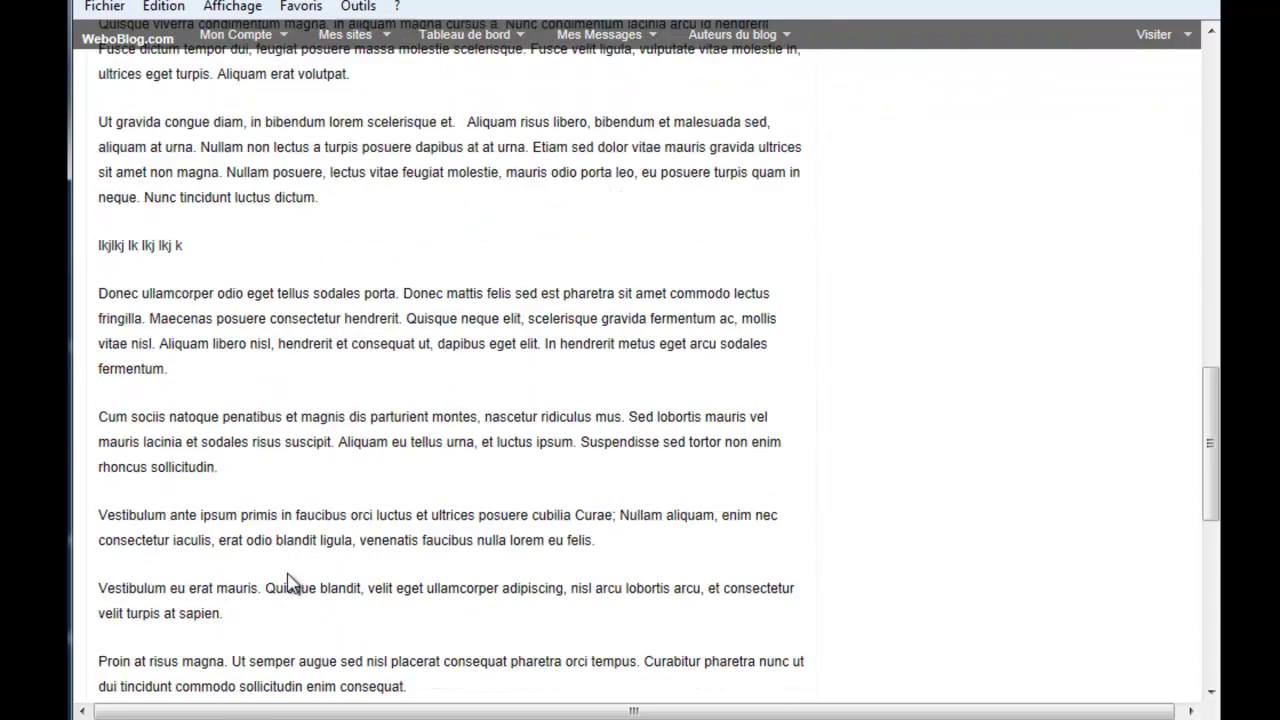
{"action": "scroll", "coordinate": [287, 575], "scroll_direction": "up", "scroll_amount": 10}
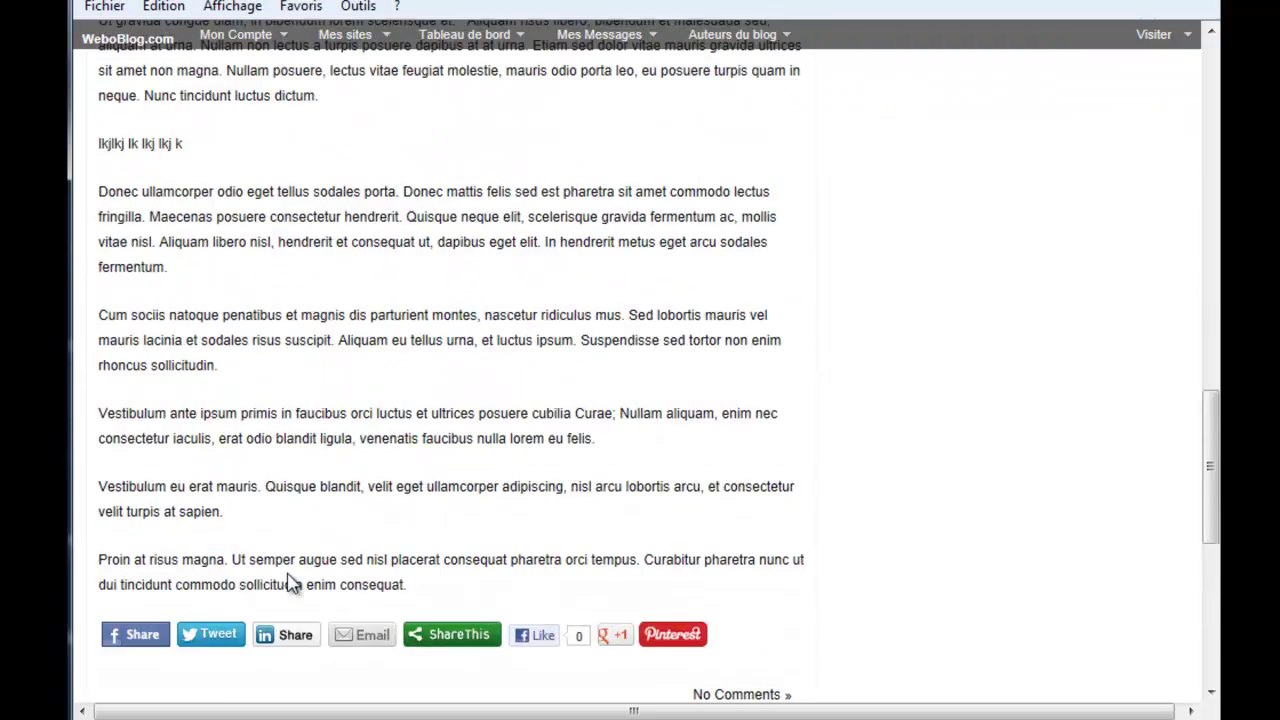
{"action": "scroll", "coordinate": [290, 582], "scroll_direction": "up", "scroll_amount": 4}
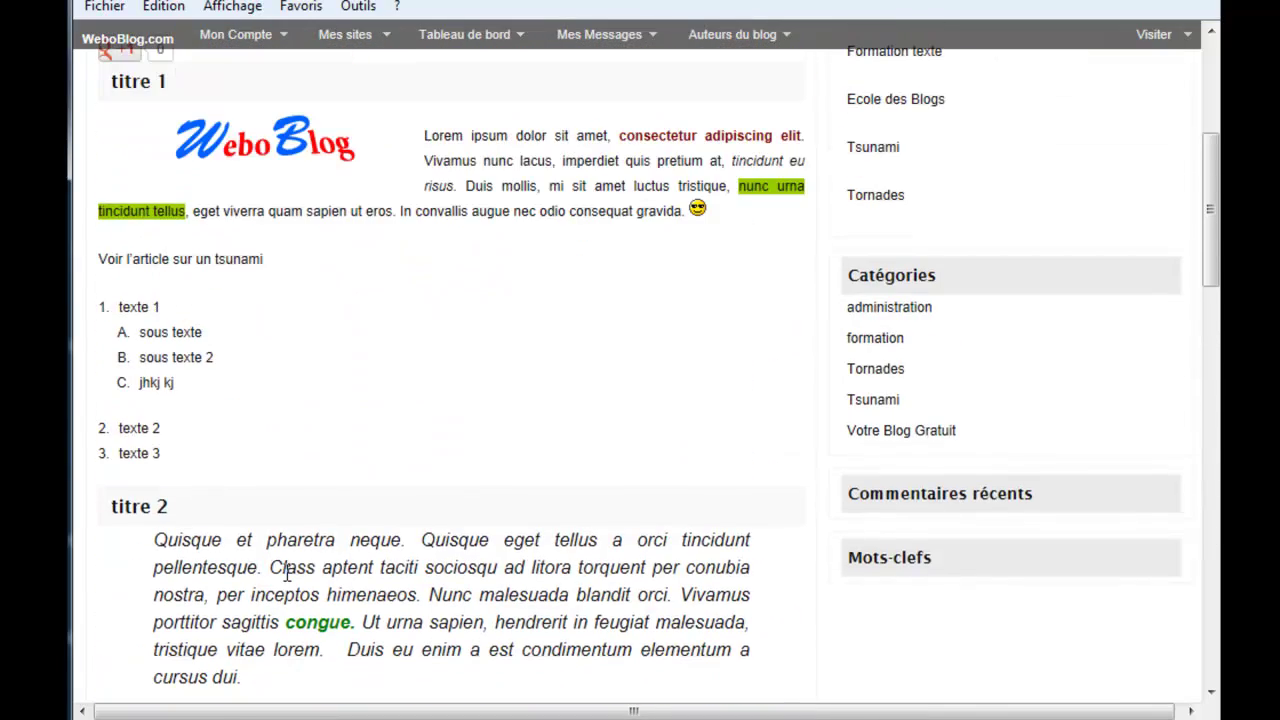
{"action": "scroll", "coordinate": [290, 580], "scroll_direction": "up", "scroll_amount": 2}
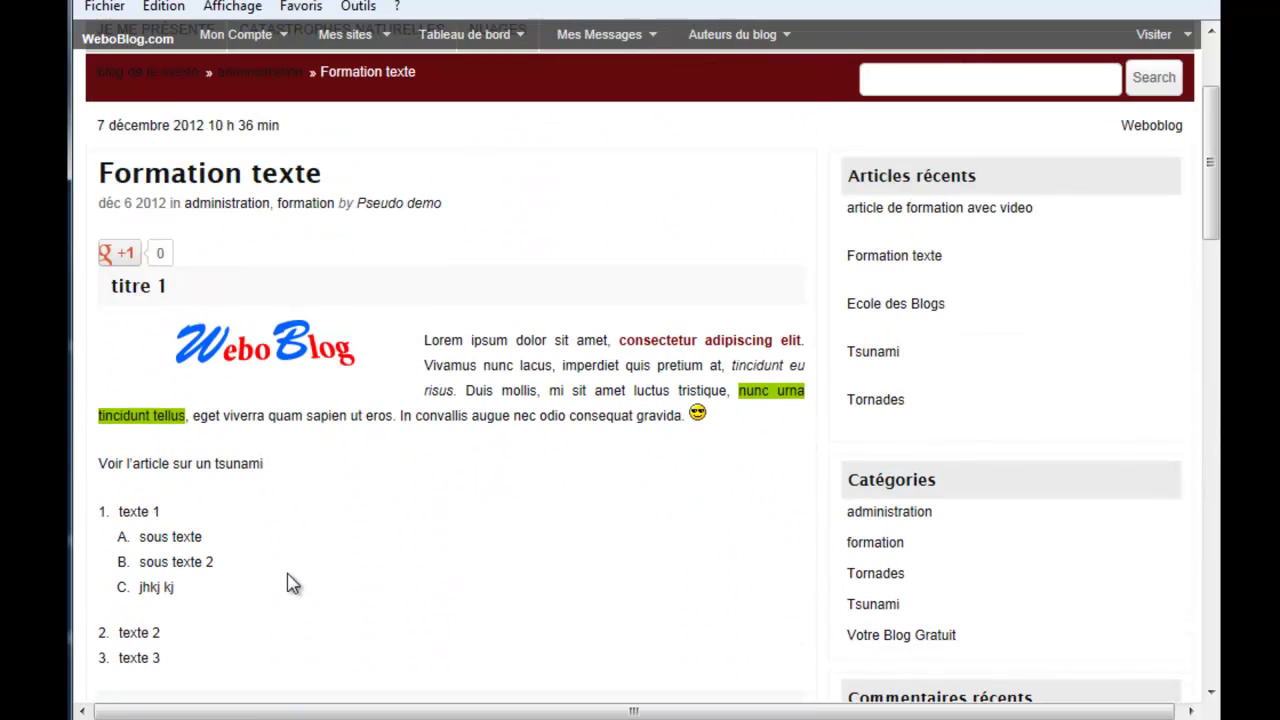
Step: Return to the formation category listing and scroll through it
{"action": "left_click", "coordinate": [875, 543]}
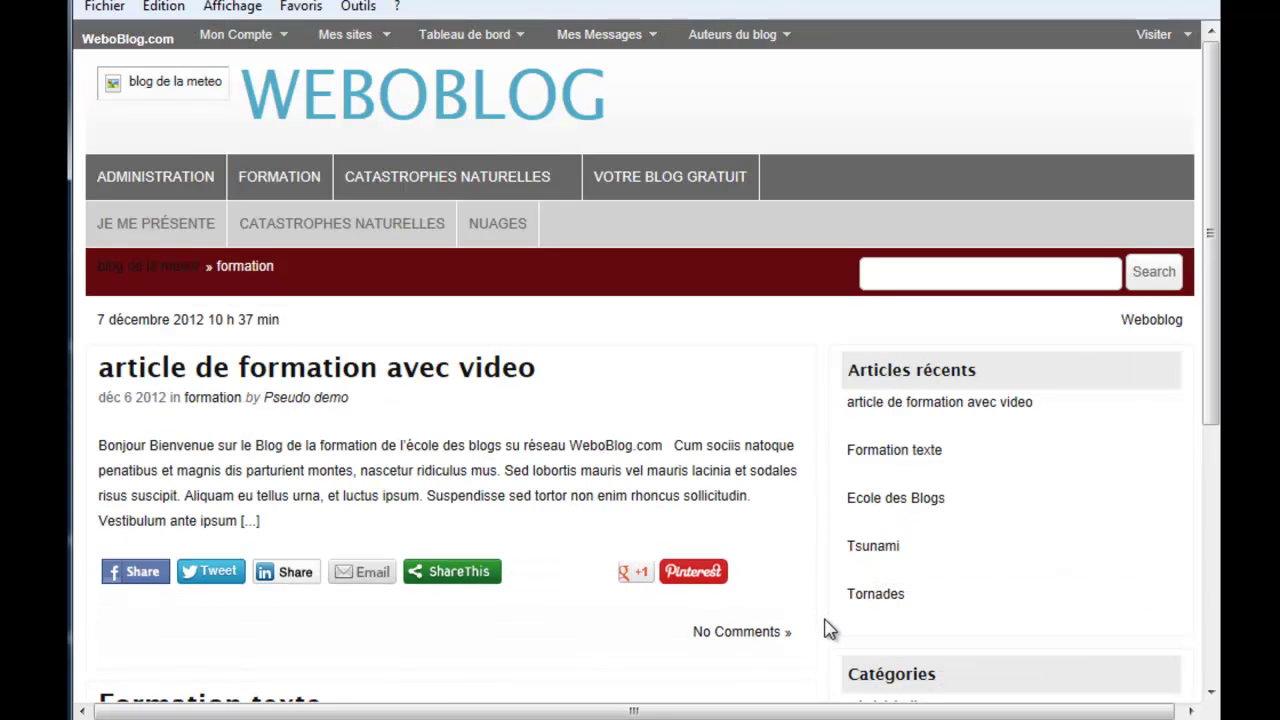
{"action": "scroll", "coordinate": [826, 623], "scroll_direction": "down", "scroll_amount": 3}
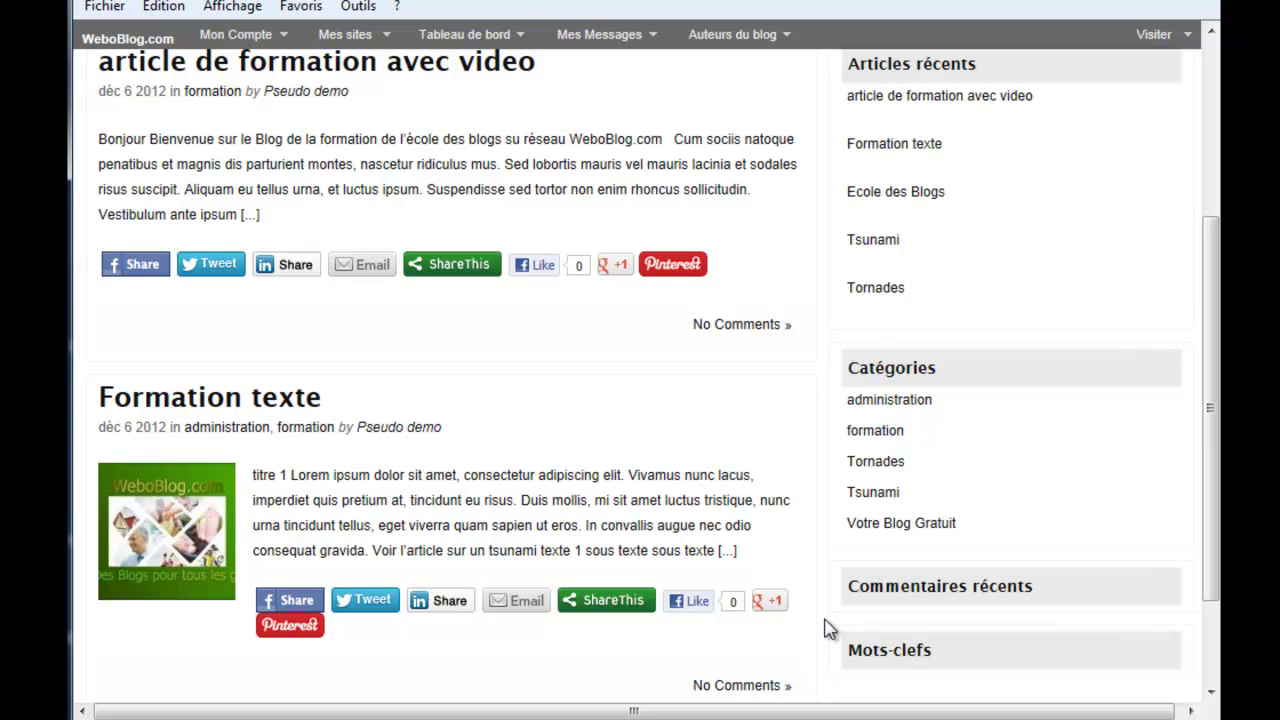
{"action": "scroll", "coordinate": [826, 628], "scroll_direction": "up", "scroll_amount": 3}
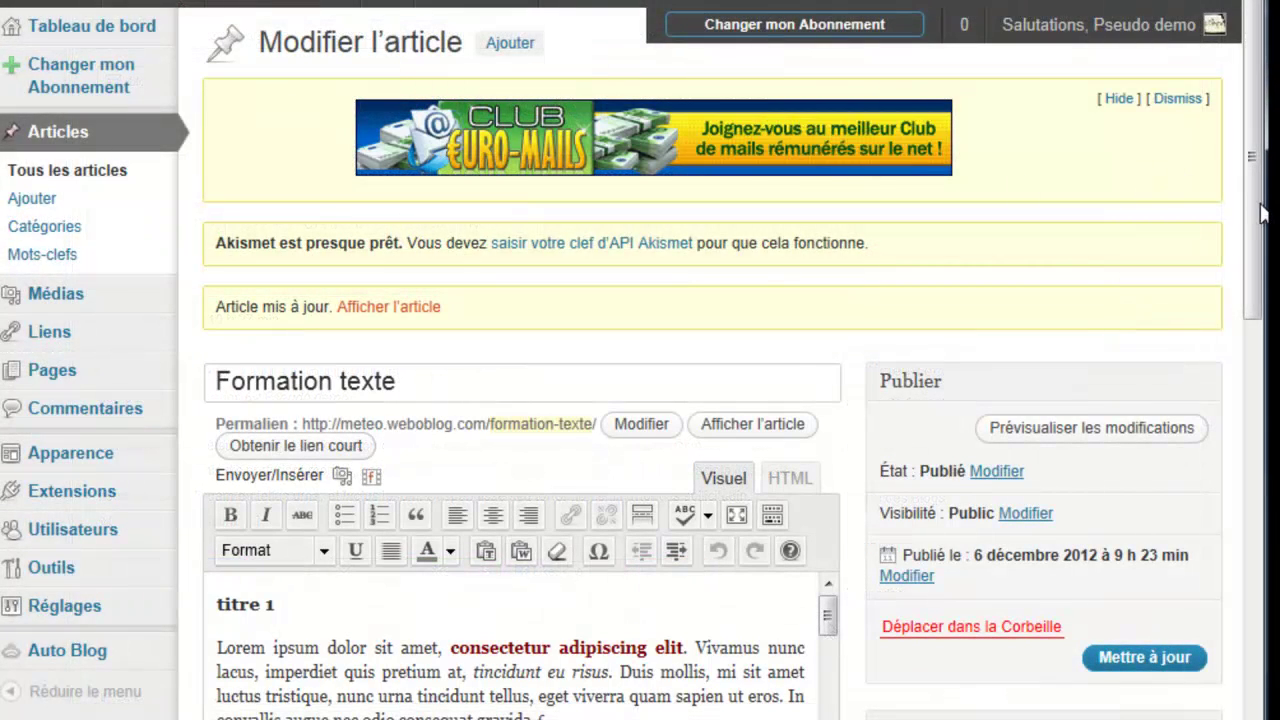
{"action": "left_click_drag", "start_coordinate": [1263, 213], "coordinate": [1262, 340]}
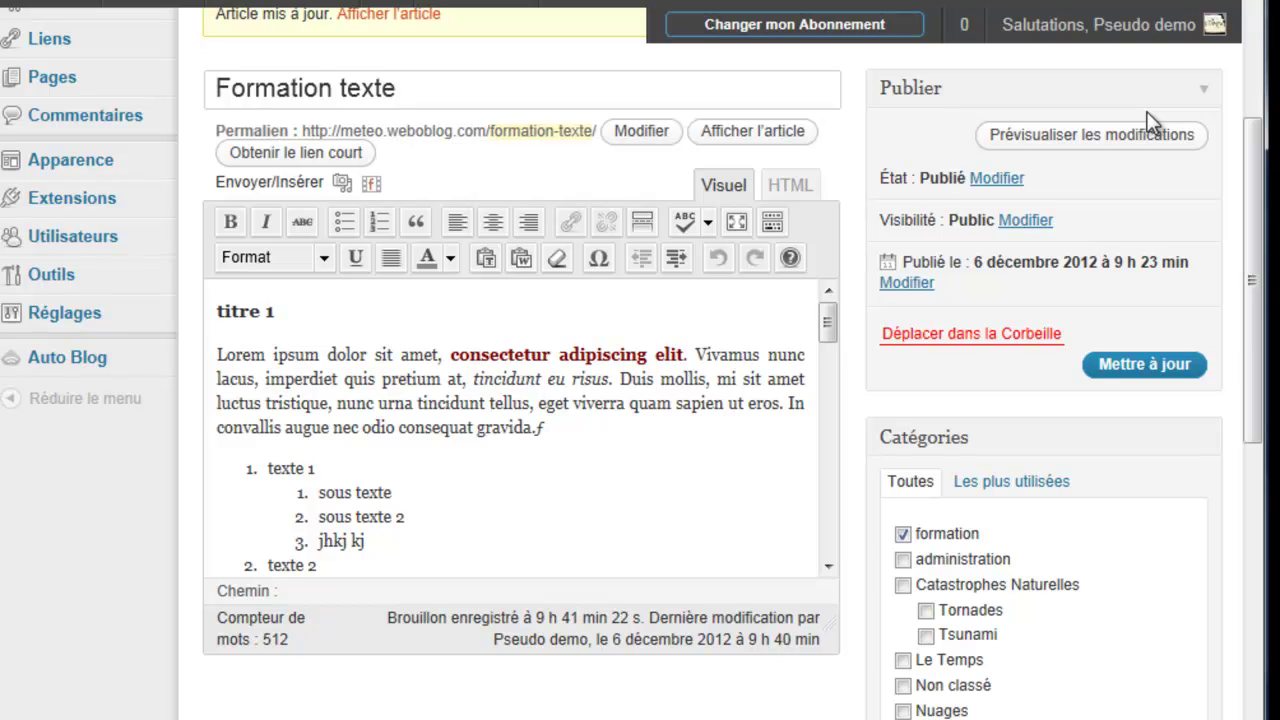
Step: Change the post status from Publié to Brouillon and update the post
{"action": "left_click", "coordinate": [1000, 179]}
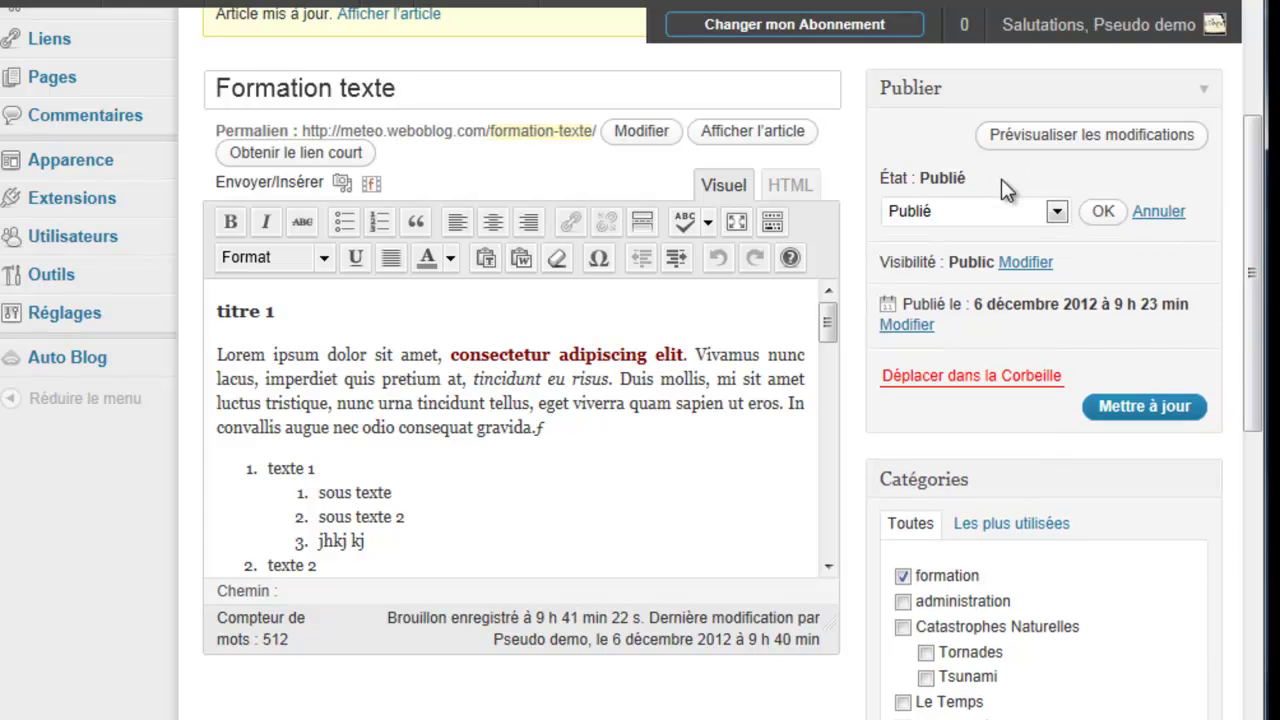
{"action": "left_click", "coordinate": [1057, 213]}
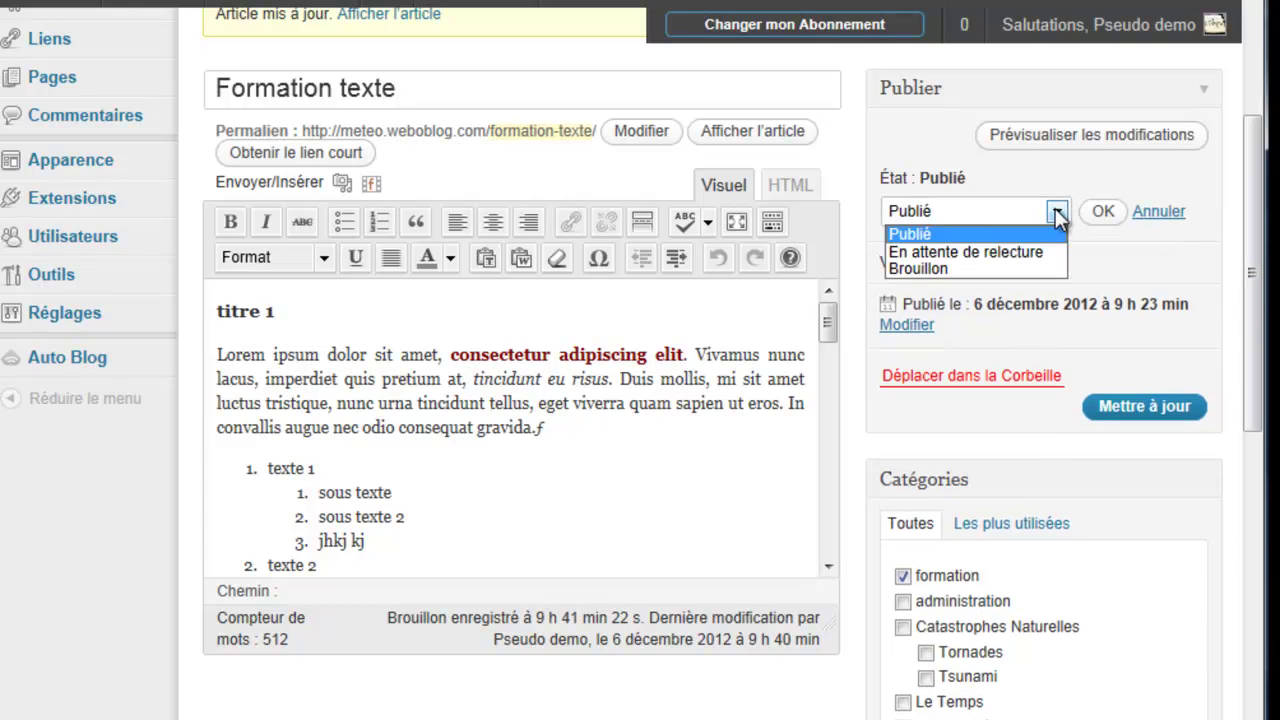
{"action": "left_click", "coordinate": [1020, 266]}
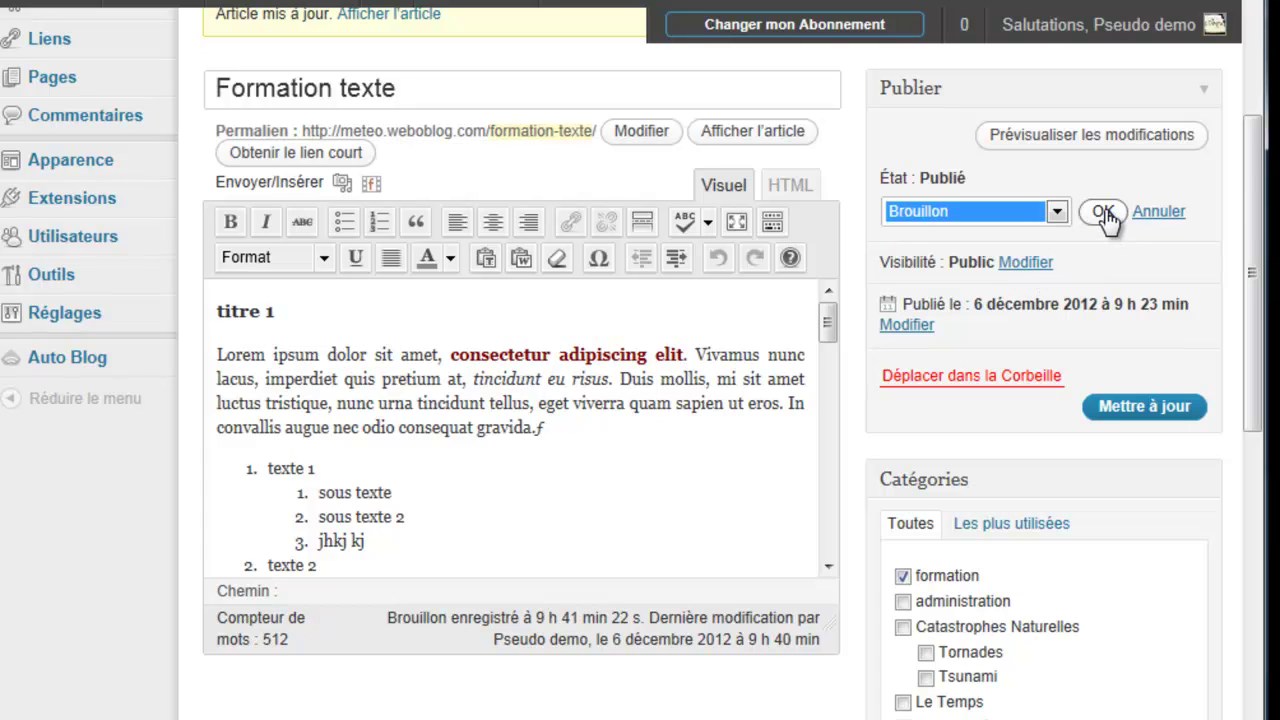
{"action": "left_click", "coordinate": [1104, 213]}
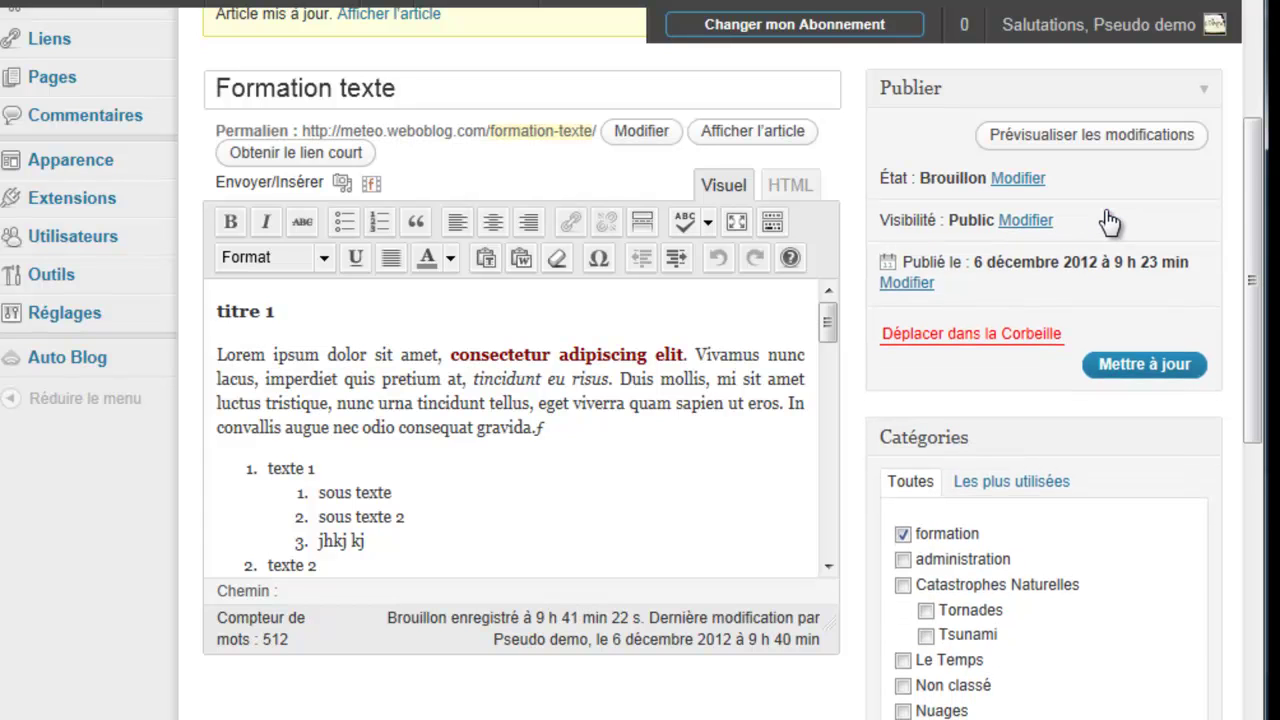
{"action": "left_click", "coordinate": [1152, 366]}
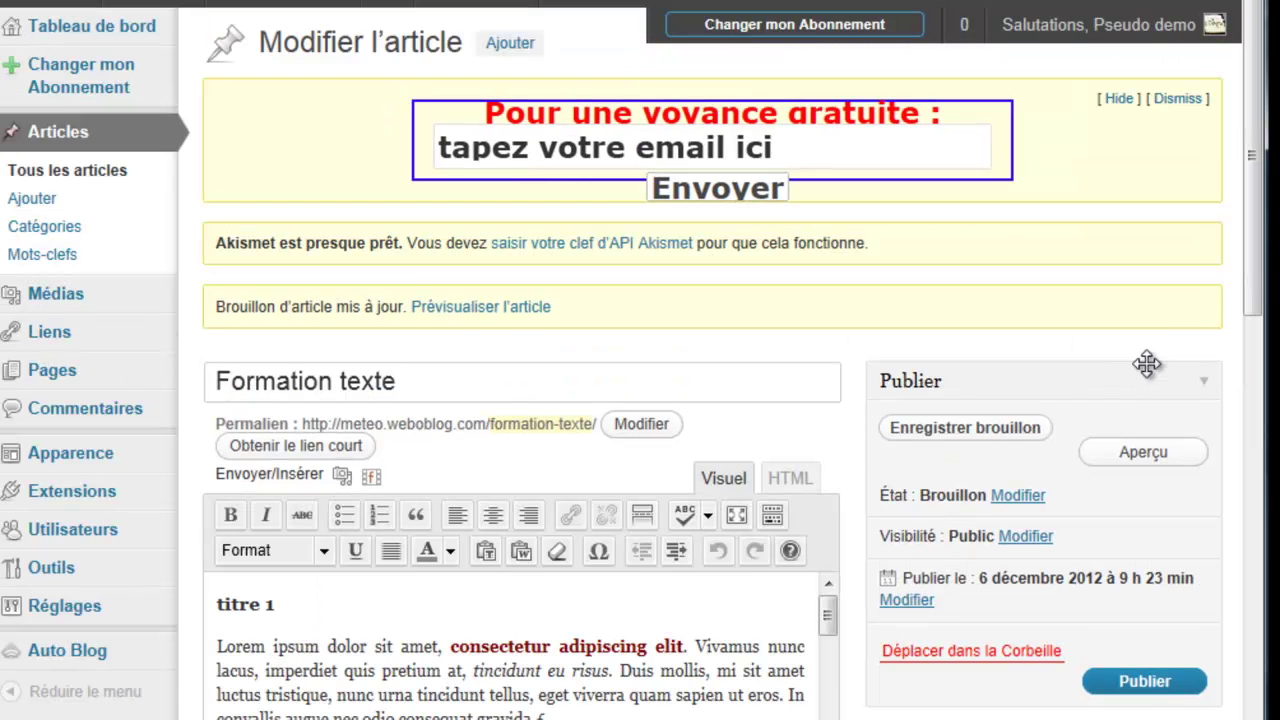
Step: Open the publish-date editor and select the current day value 06
{"action": "scroll", "coordinate": [1147, 364], "scroll_direction": "down", "scroll_amount": 3}
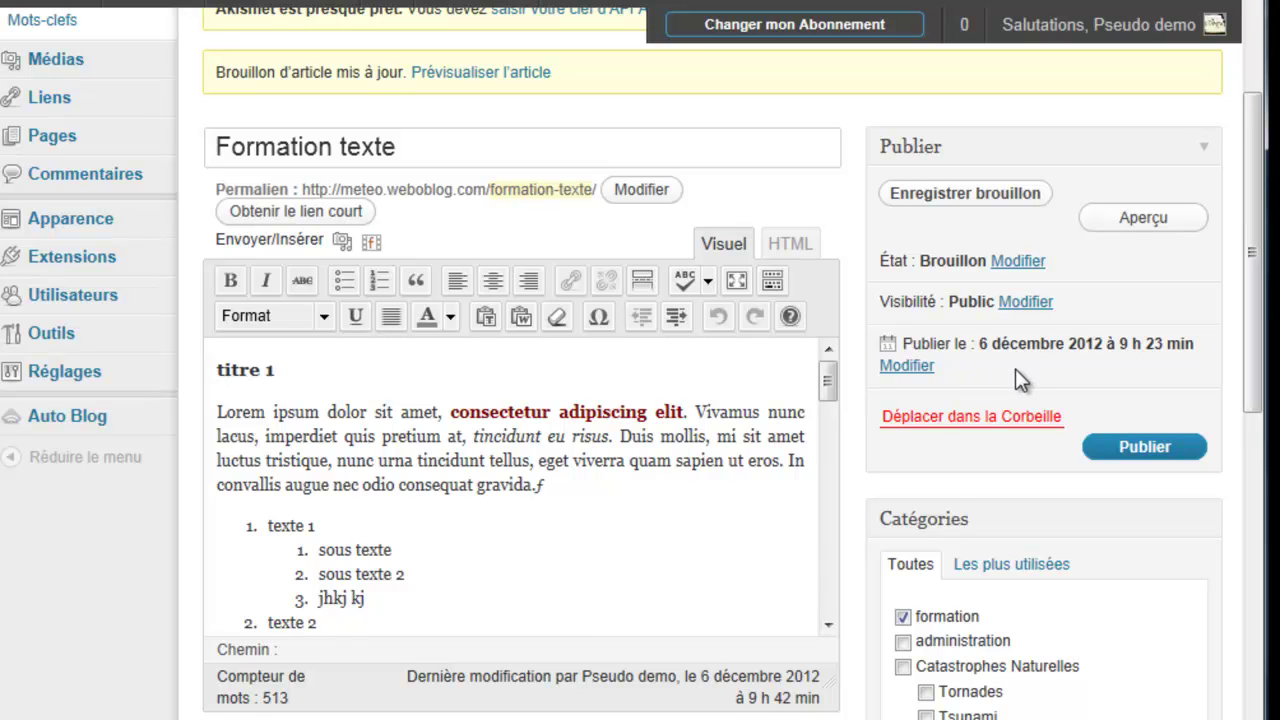
{"action": "left_click", "coordinate": [904, 365]}
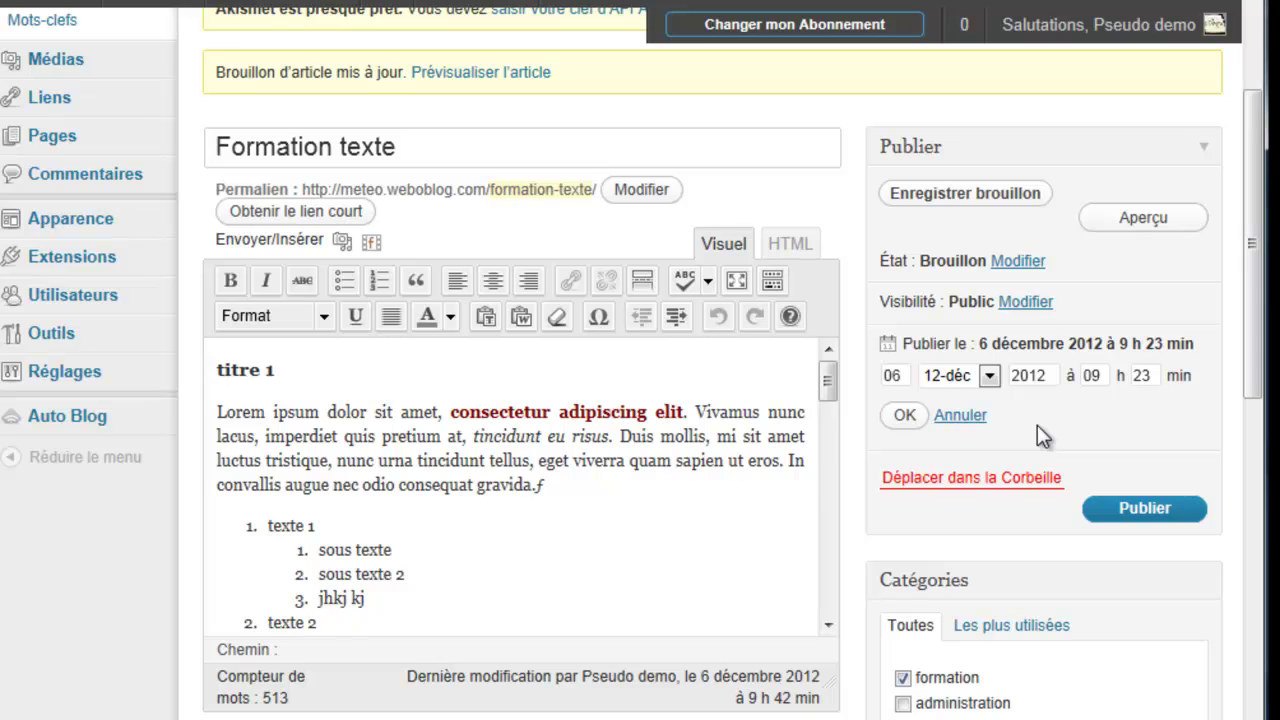
{"action": "double_click", "coordinate": [890, 375]}
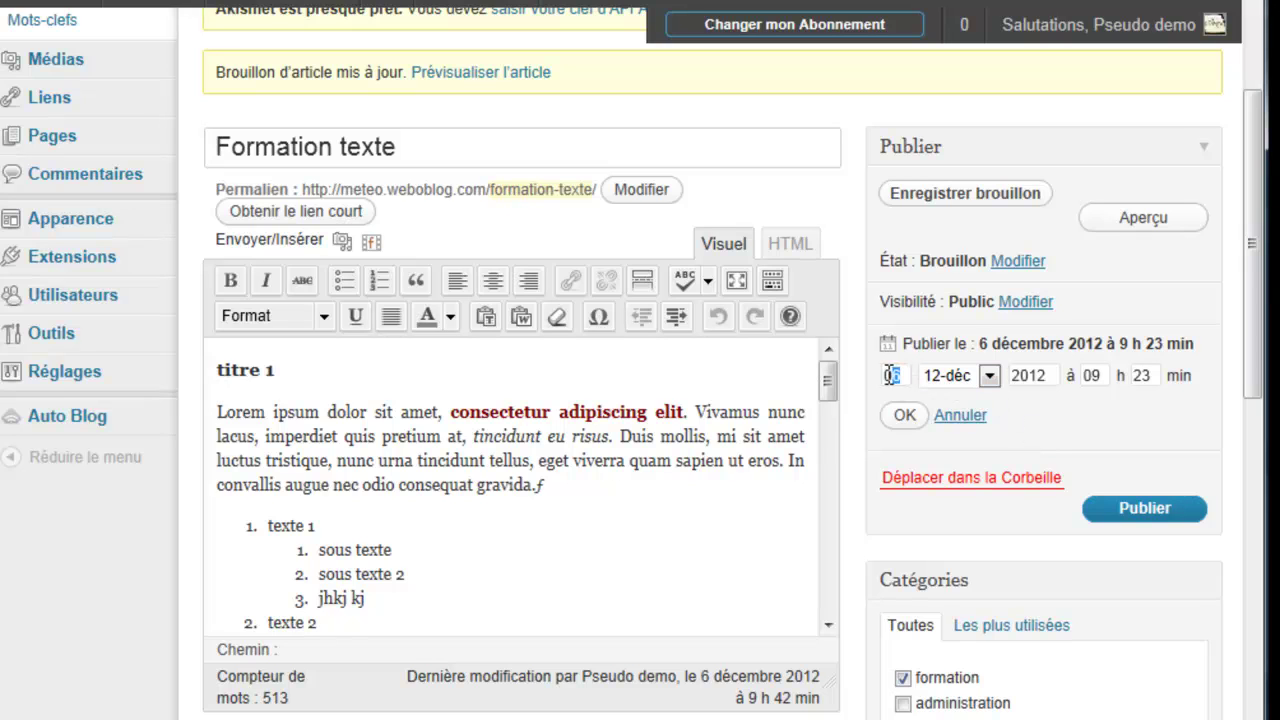
{"action": "double_click", "coordinate": [1090, 375]}
{"action": "left_click", "coordinate": [1151, 377]}
{"action": "left_click_drag", "start_coordinate": [902, 376], "coordinate": [891, 372]}
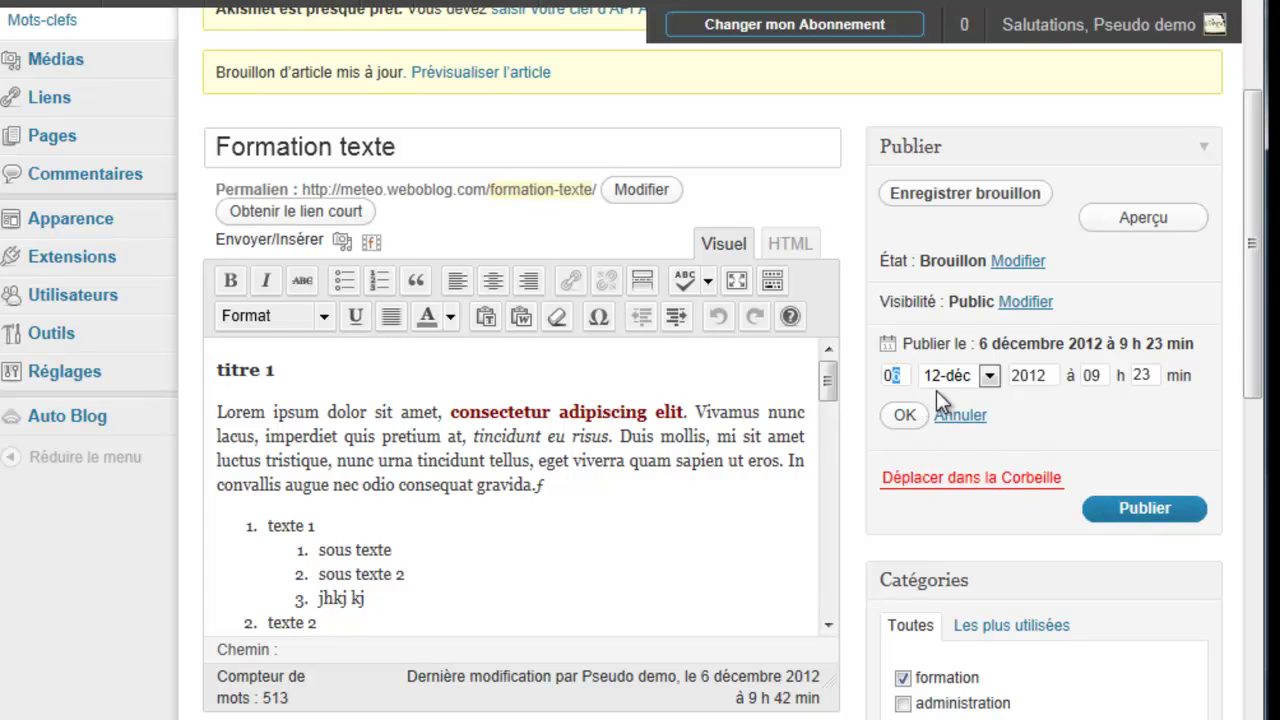
{"action": "left_click", "coordinate": [986, 376]}
{"action": "left_click", "coordinate": [986, 376]}
{"action": "left_click", "coordinate": [901, 378]}
{"action": "left_click_drag", "start_coordinate": [902, 378], "coordinate": [884, 379]}
Step: Enter day 15, hour 12 and minutes 00, and confirm the new date
{"action": "type", "text": "15"}
{"action": "left_click_drag", "start_coordinate": [1101, 377], "coordinate": [1080, 373]}
{"action": "type", "text": "12"}
{"action": "left_click_drag", "start_coordinate": [1157, 375], "coordinate": [1121, 382]}
{"action": "type", "text": "00"}
{"action": "left_click", "coordinate": [910, 422]}
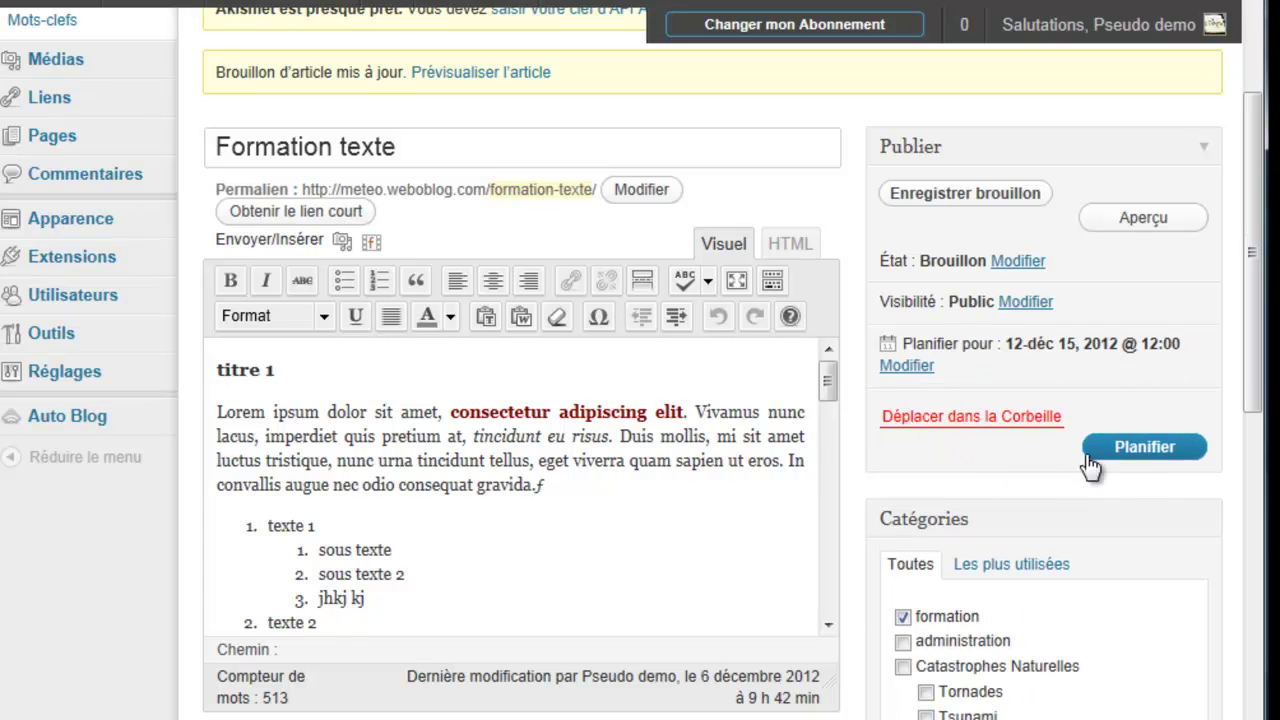
Step: Schedule the post for its new date and open Tous les articles in a new tab
{"action": "left_click", "coordinate": [1143, 457]}
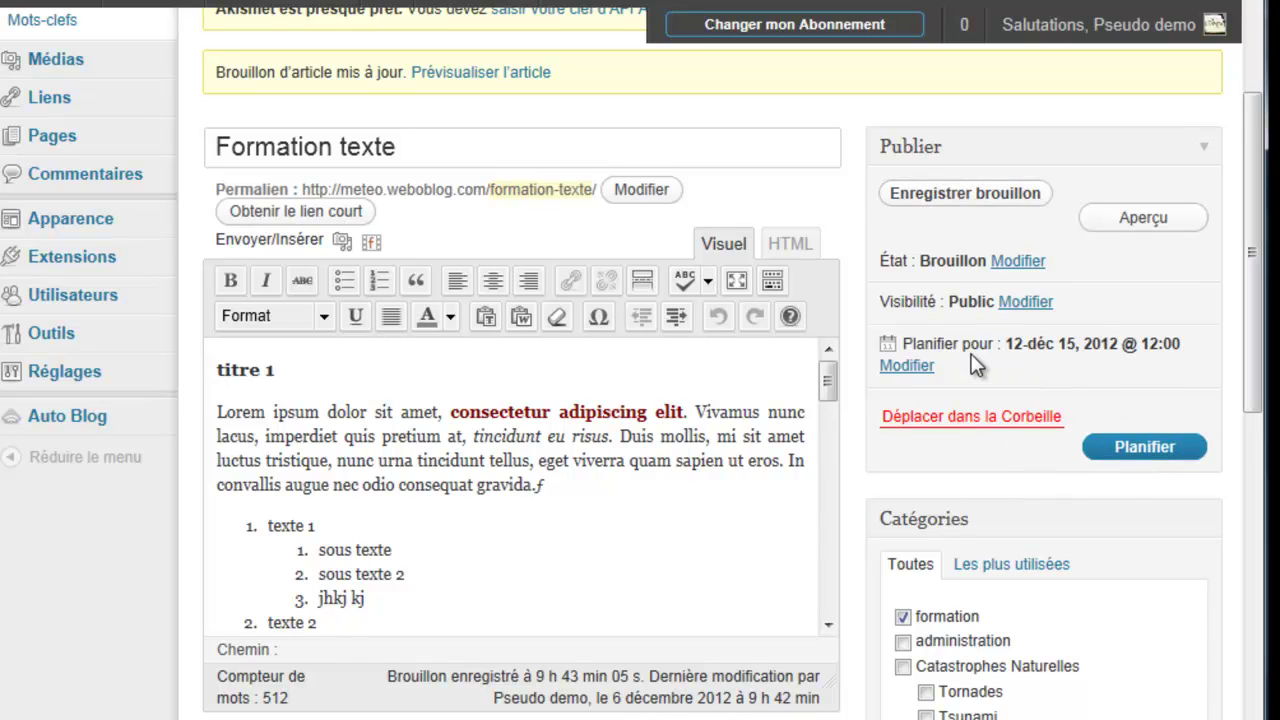
{"action": "left_click_drag", "start_coordinate": [1078, 344], "coordinate": [985, 315]}
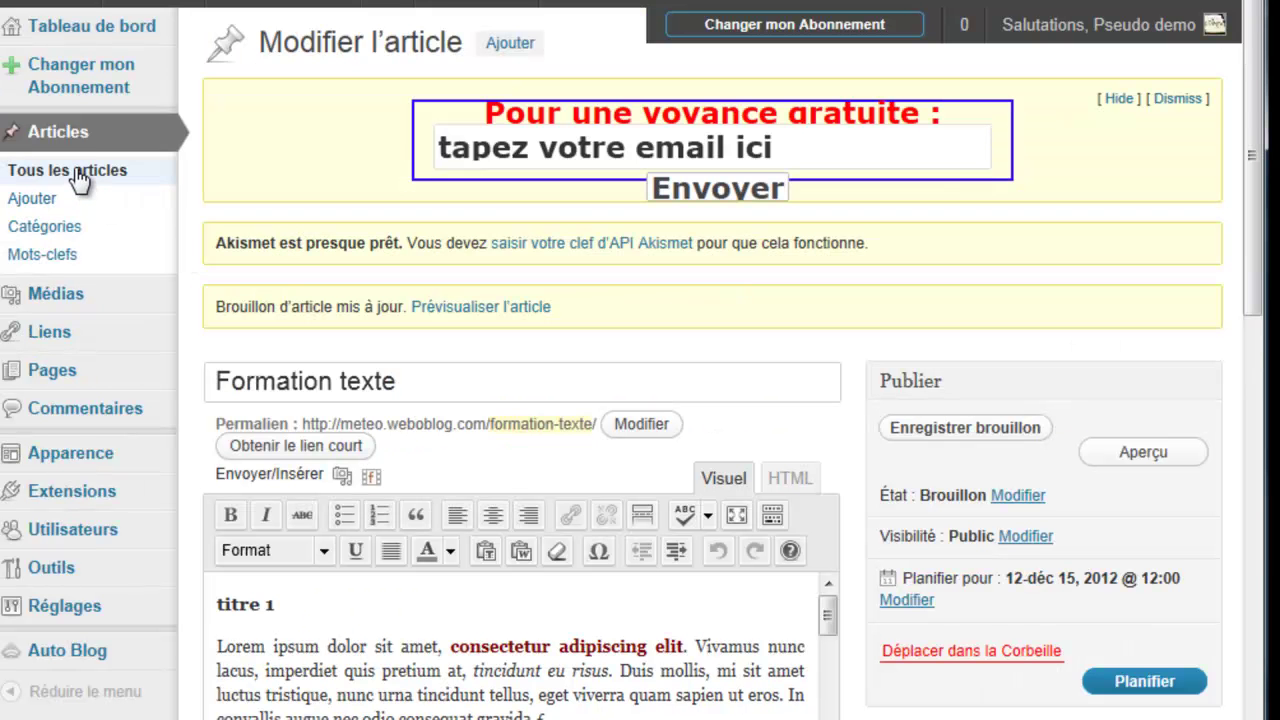
{"action": "right_click", "coordinate": [78, 176]}
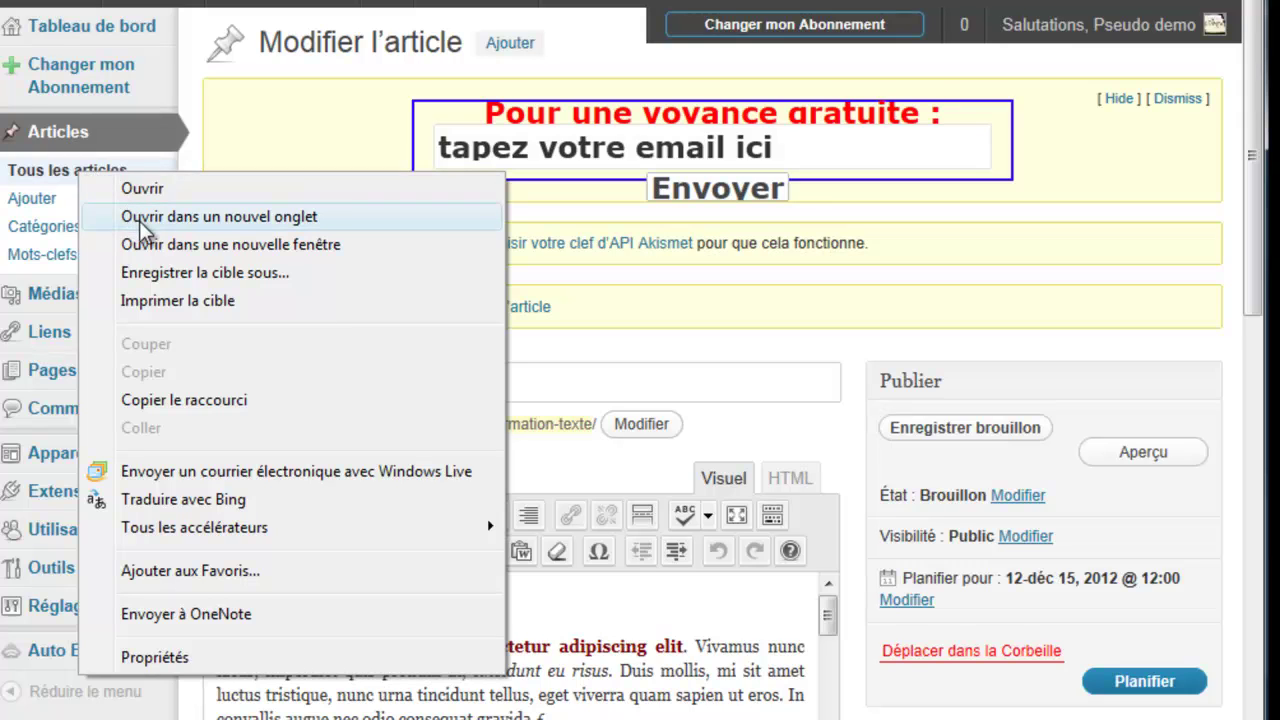
{"action": "left_click", "coordinate": [140, 224]}
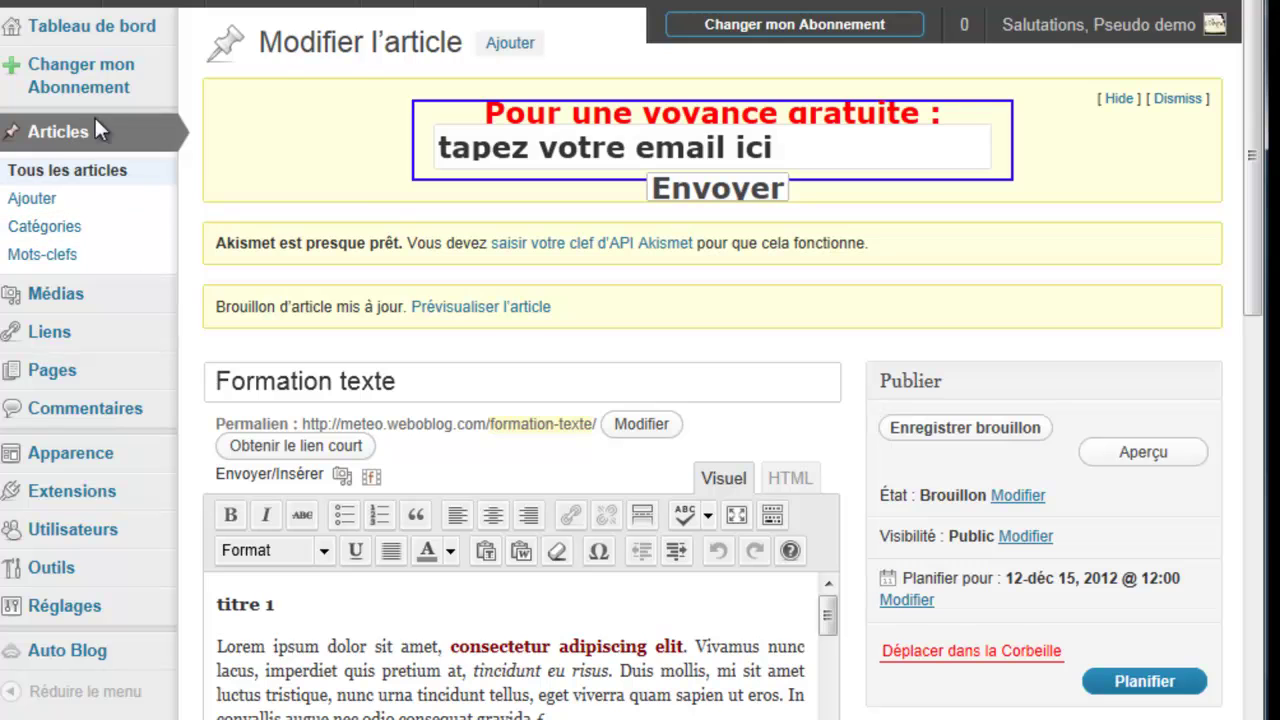
Step: In the articles list, open Modification rapide for Formation texte
{"action": "key", "text": "ctrl+Tab"}
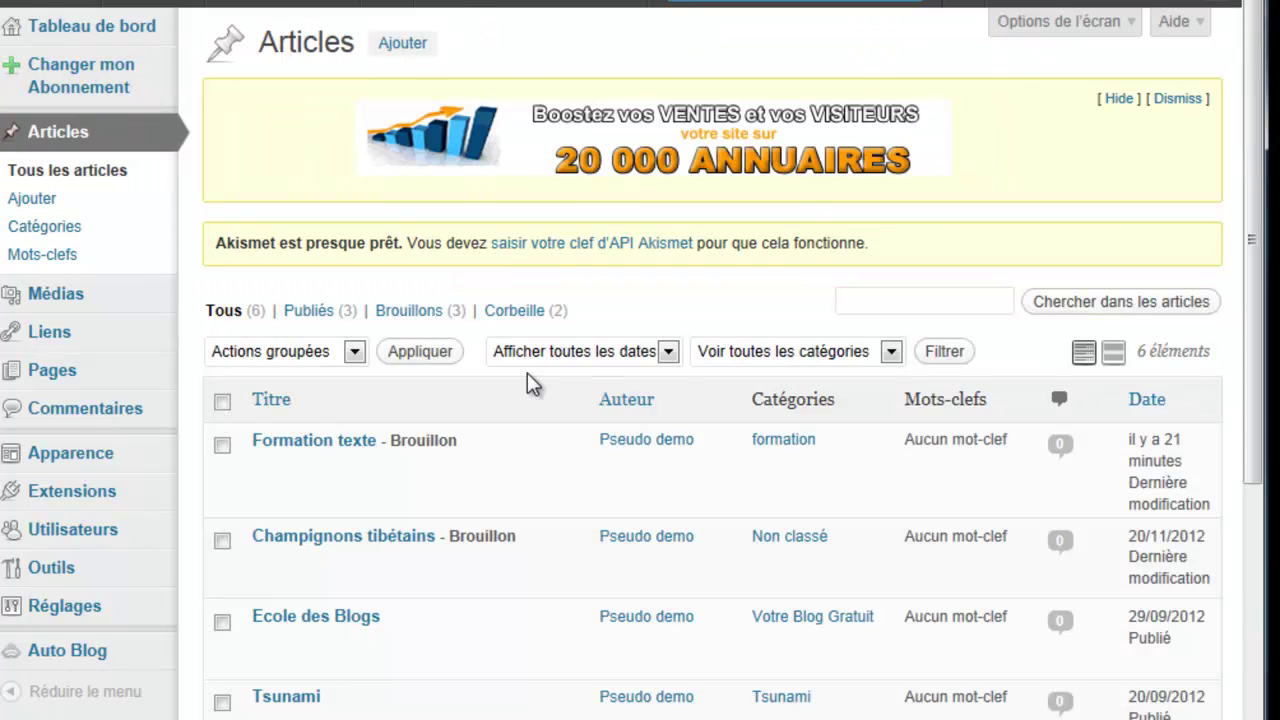
{"action": "scroll", "coordinate": [526, 380], "scroll_direction": "down", "scroll_amount": 3}
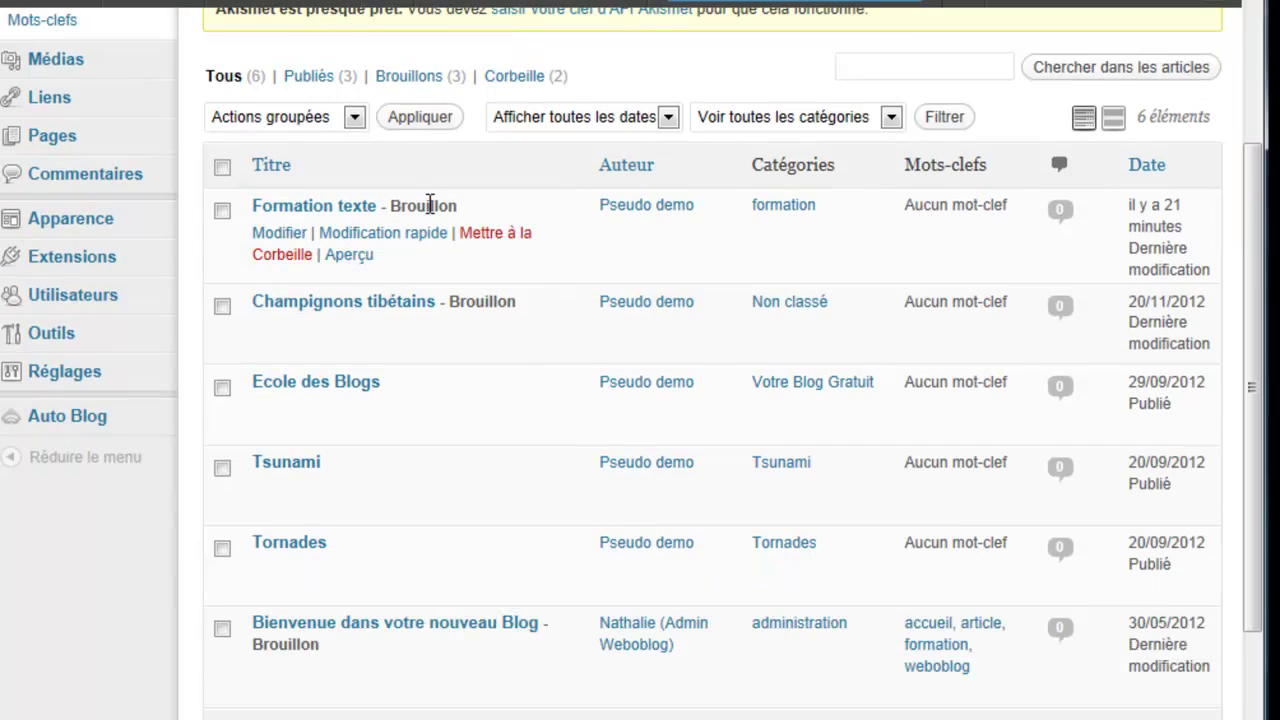
{"action": "left_click_drag", "start_coordinate": [398, 210], "coordinate": [466, 204]}
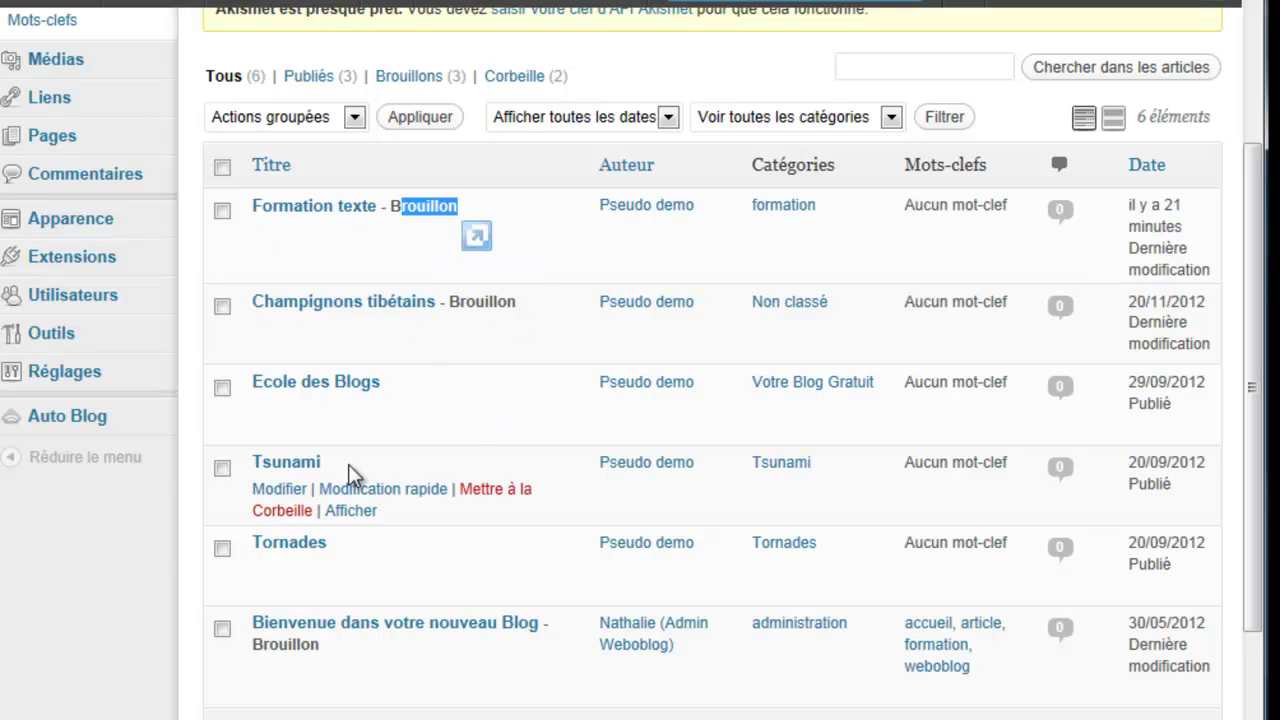
{"action": "scroll", "coordinate": [330, 580], "scroll_direction": "down", "scroll_amount": 2}
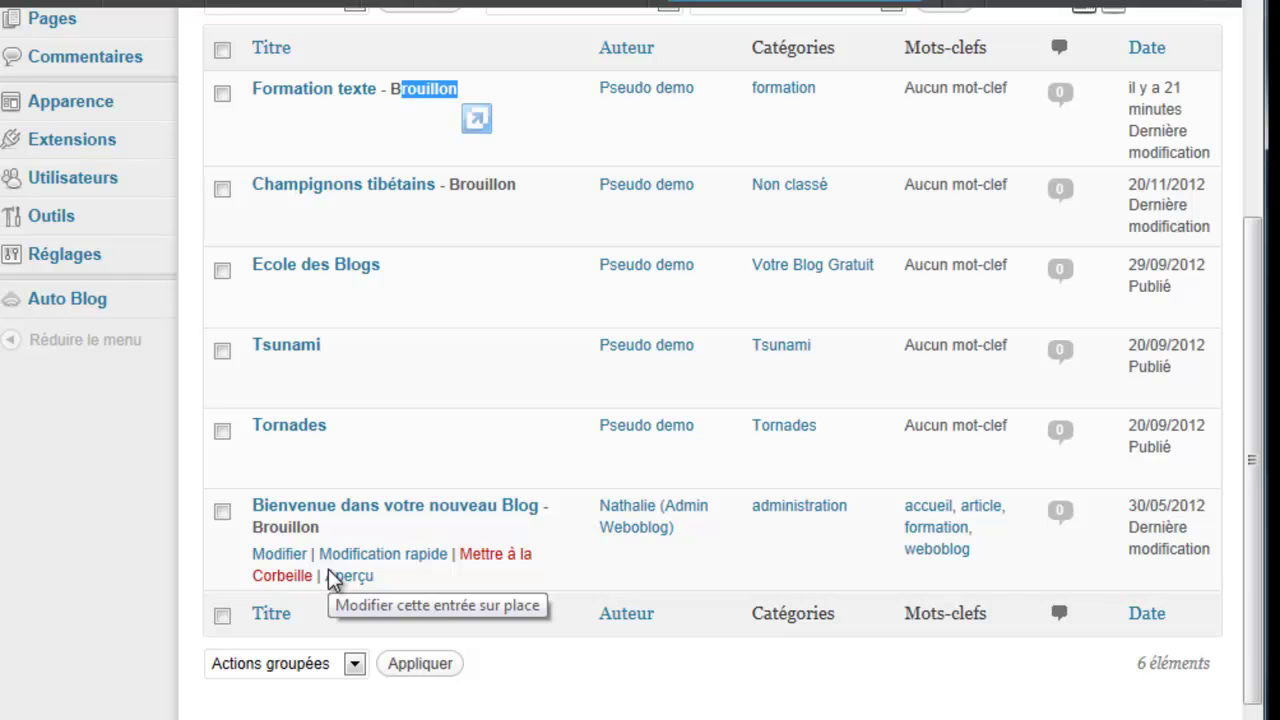
{"action": "scroll", "coordinate": [384, 378], "scroll_direction": "up", "scroll_amount": 2}
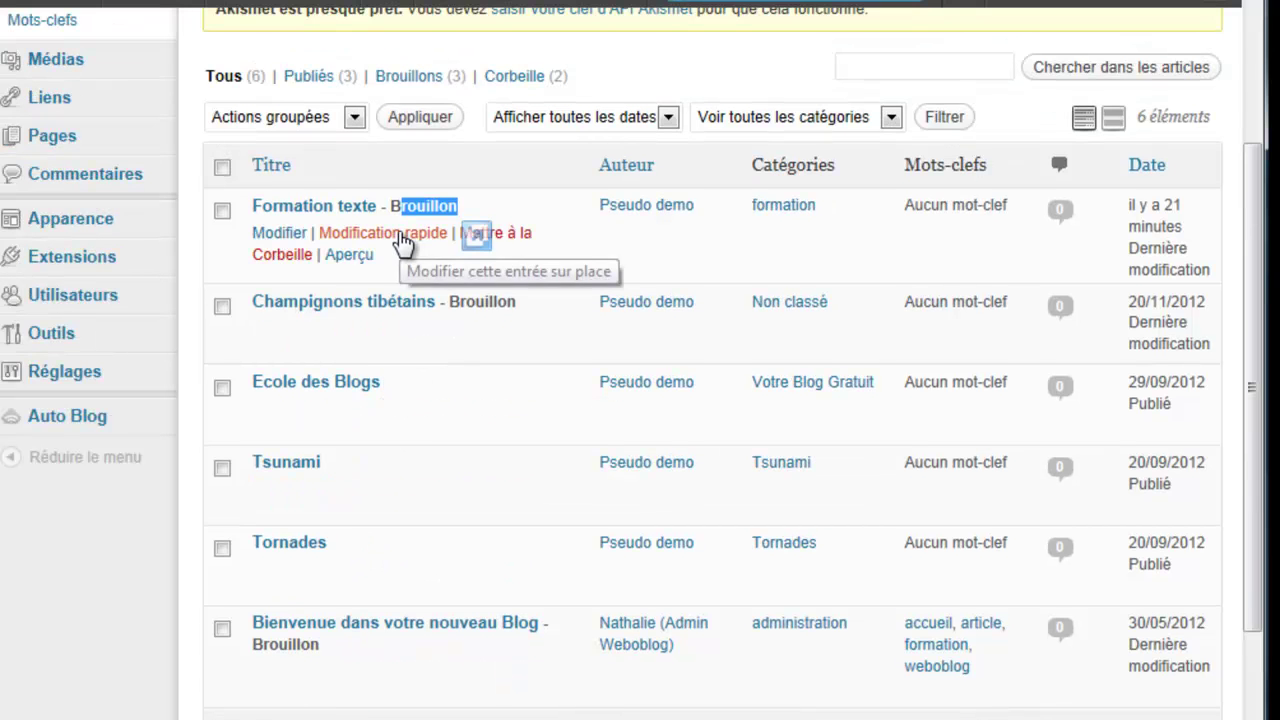
{"action": "left_click", "coordinate": [400, 233]}
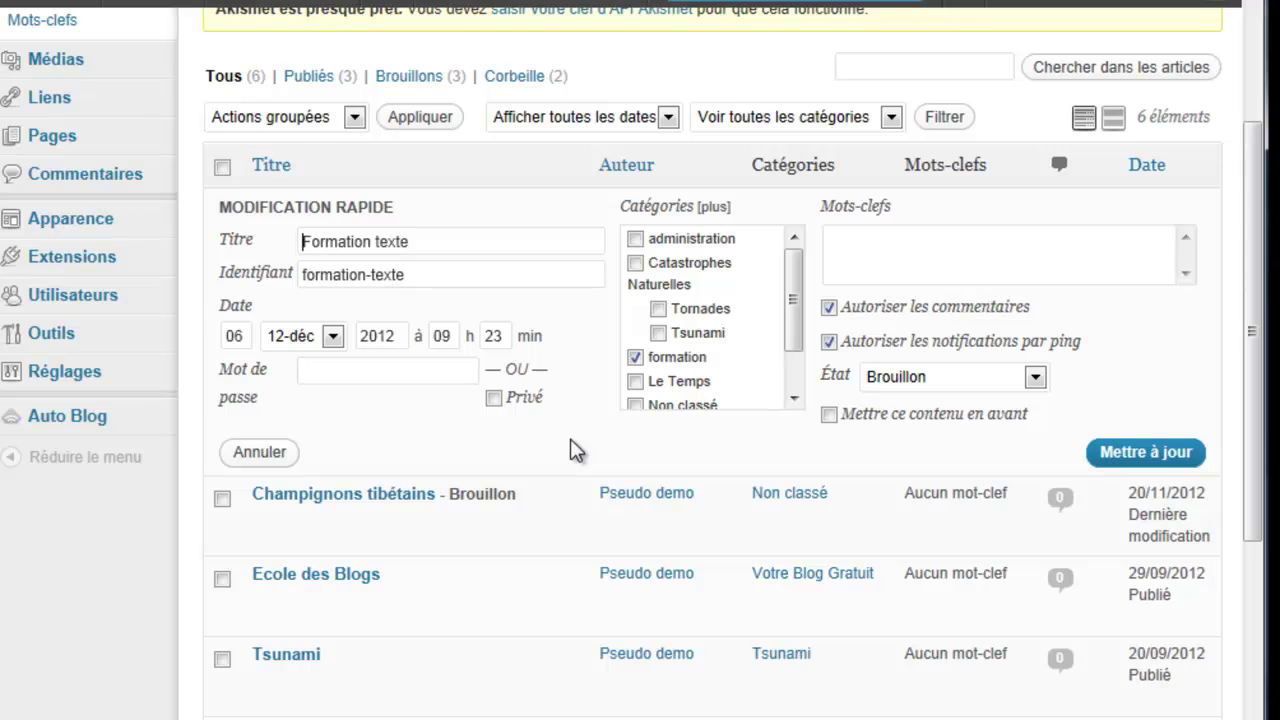
Step: Tick and then untick the Nuages category, and focus the tags box
{"action": "left_click_drag", "start_coordinate": [791, 320], "coordinate": [786, 371]}
{"action": "left_click", "coordinate": [637, 372]}
{"action": "left_click_drag", "start_coordinate": [796, 365], "coordinate": [796, 320]}
{"action": "left_click", "coordinate": [637, 372]}
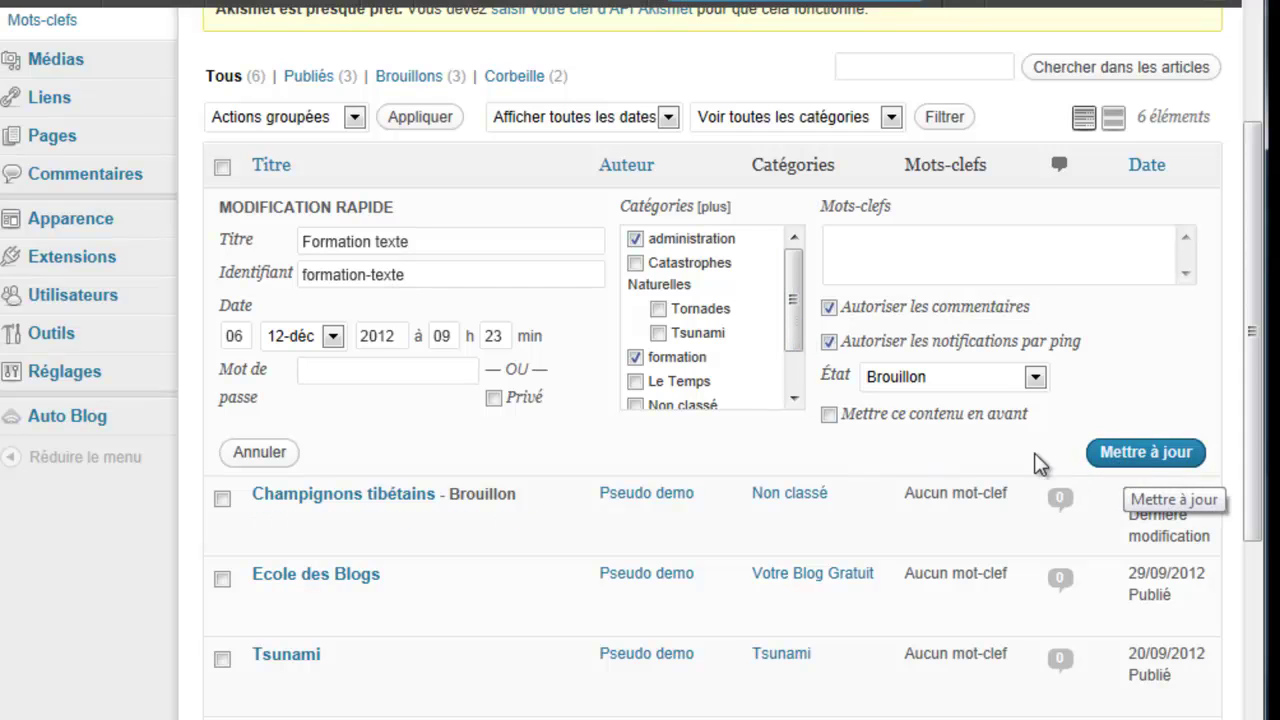
{"action": "left_click", "coordinate": [883, 248]}
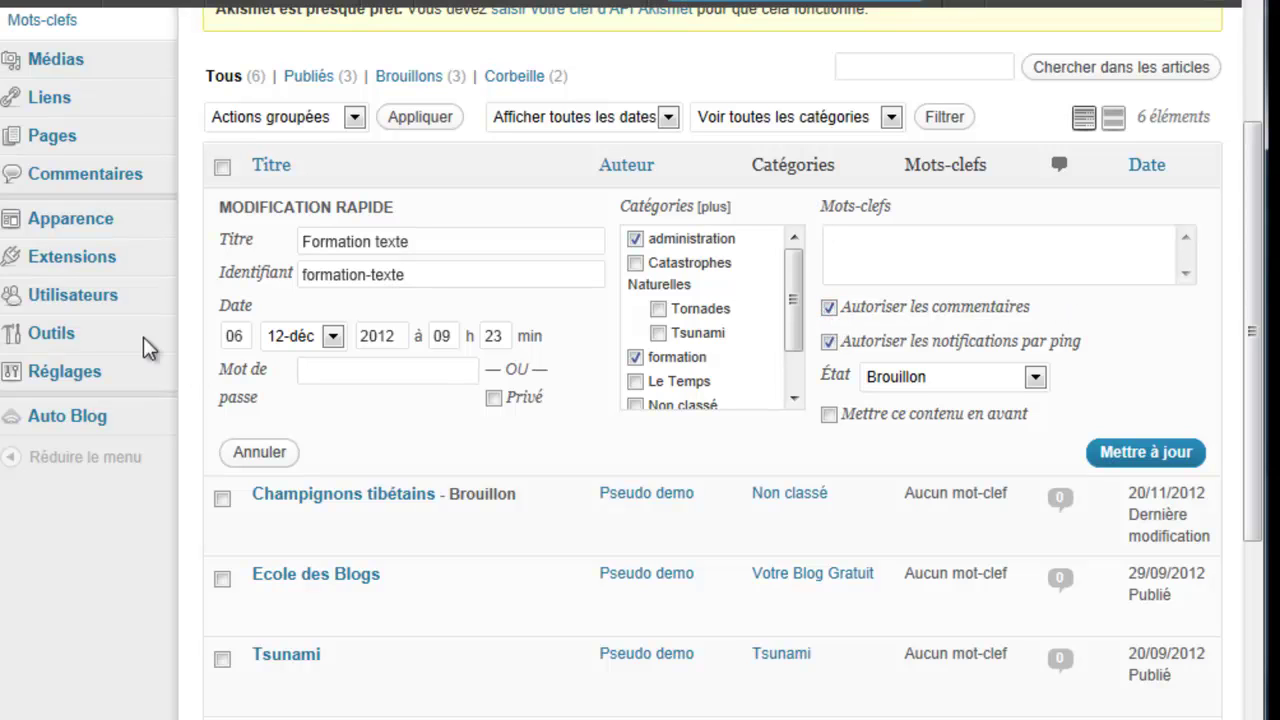
Step: Set the quick-edit status to Publié and change the day to 15
{"action": "mouse_move", "coordinate": [100, 378]}
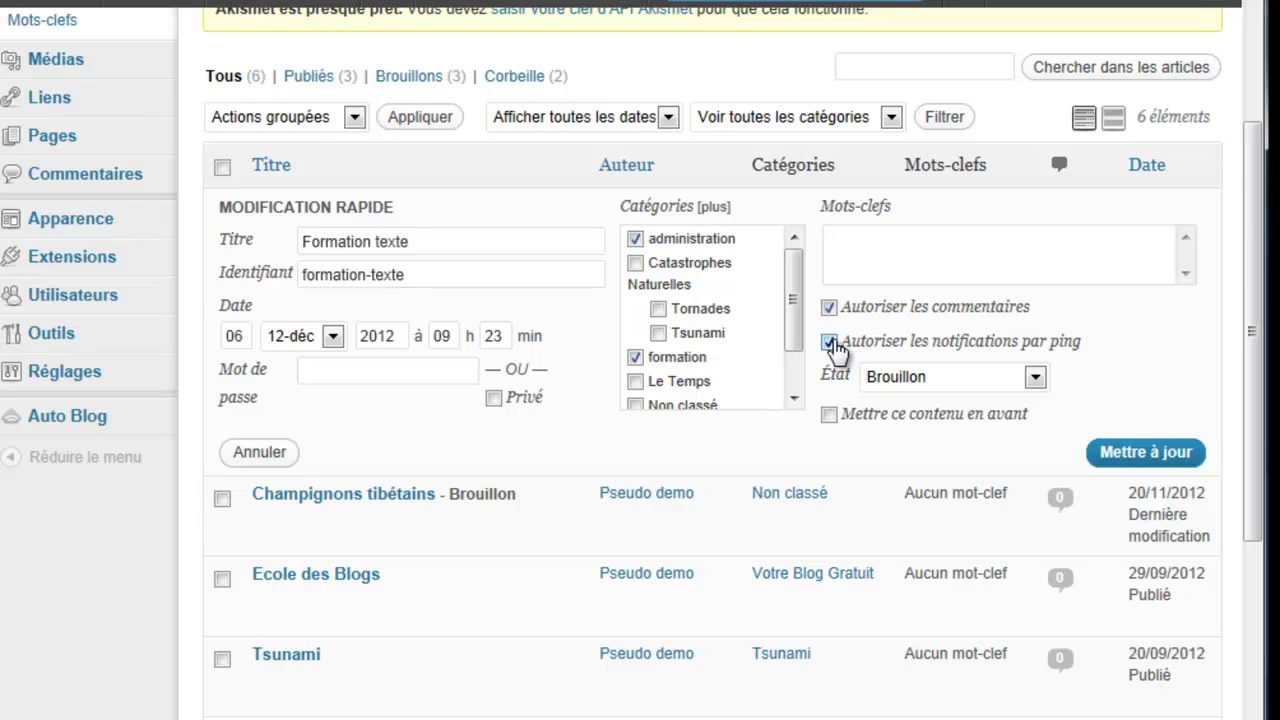
{"action": "left_click", "coordinate": [1036, 377]}
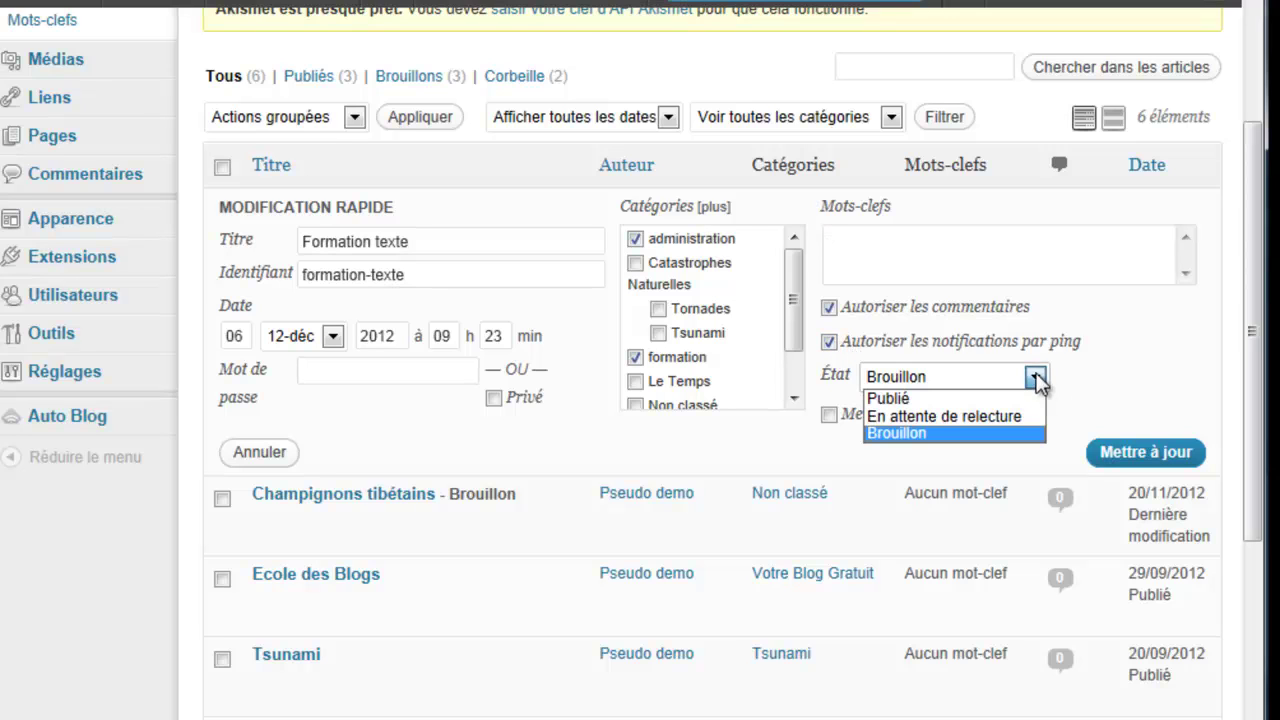
{"action": "left_click", "coordinate": [1005, 403]}
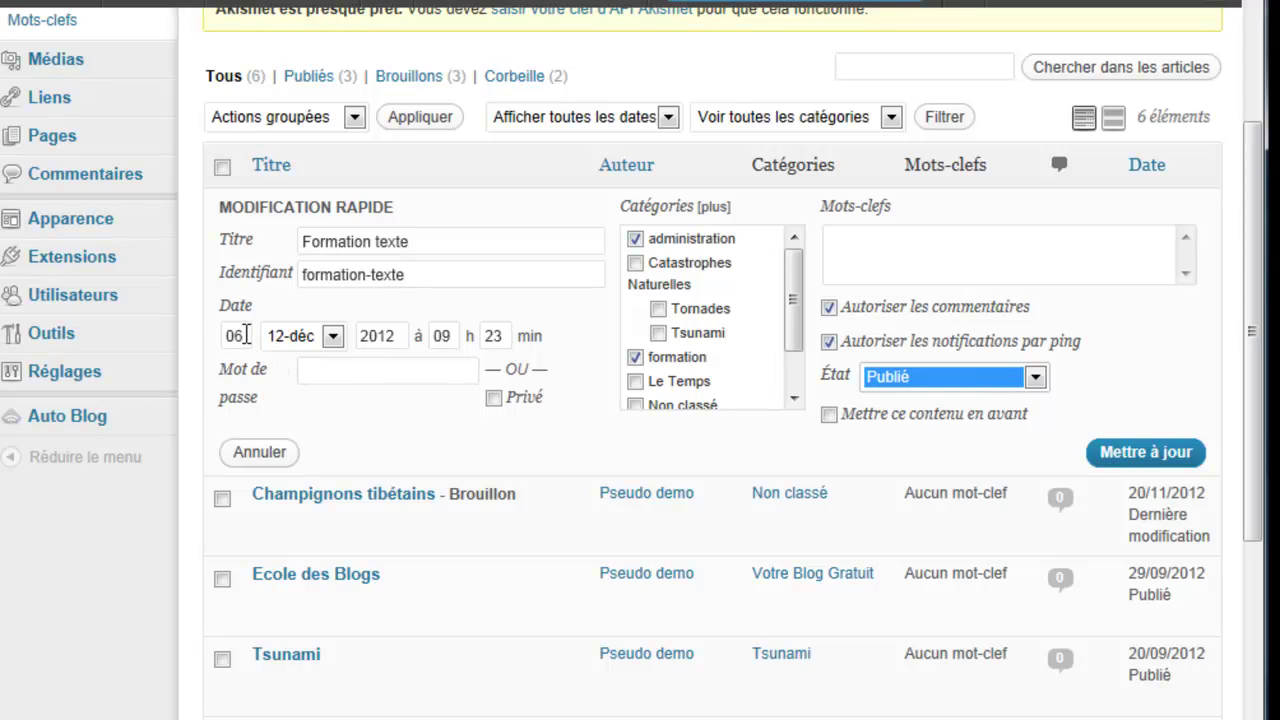
{"action": "double_click", "coordinate": [231, 337]}
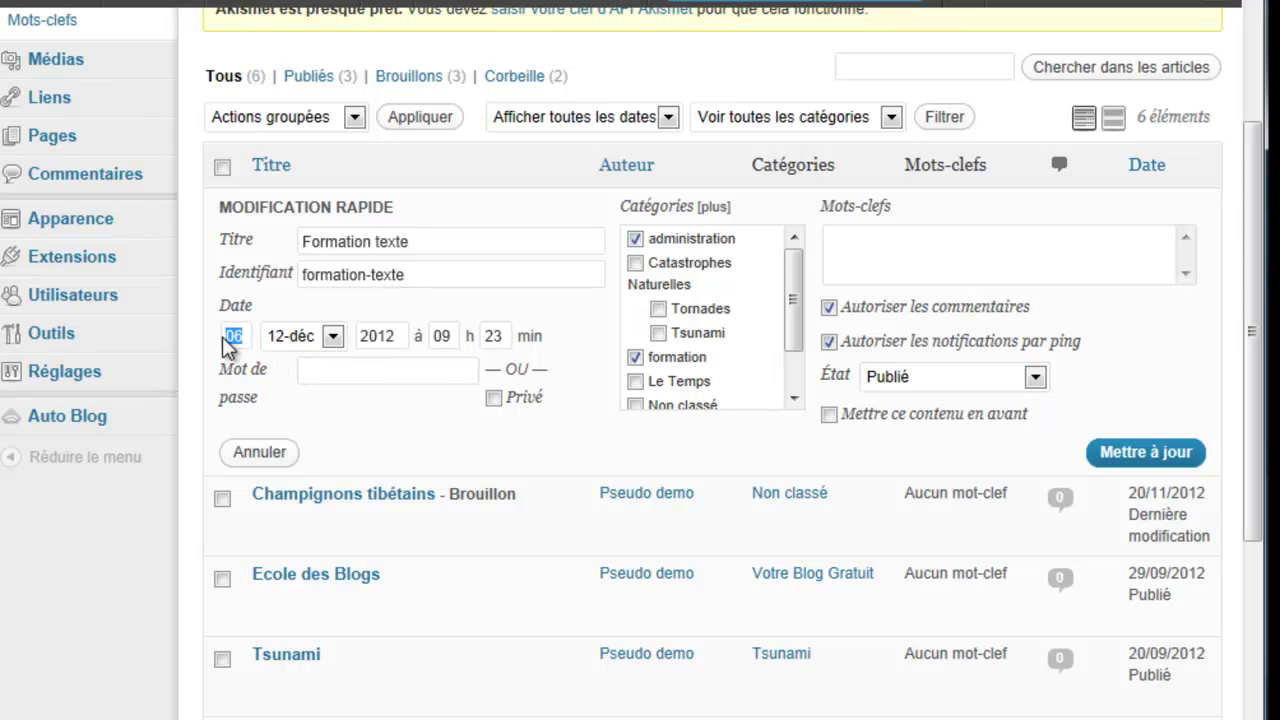
{"action": "type", "text": "15"}
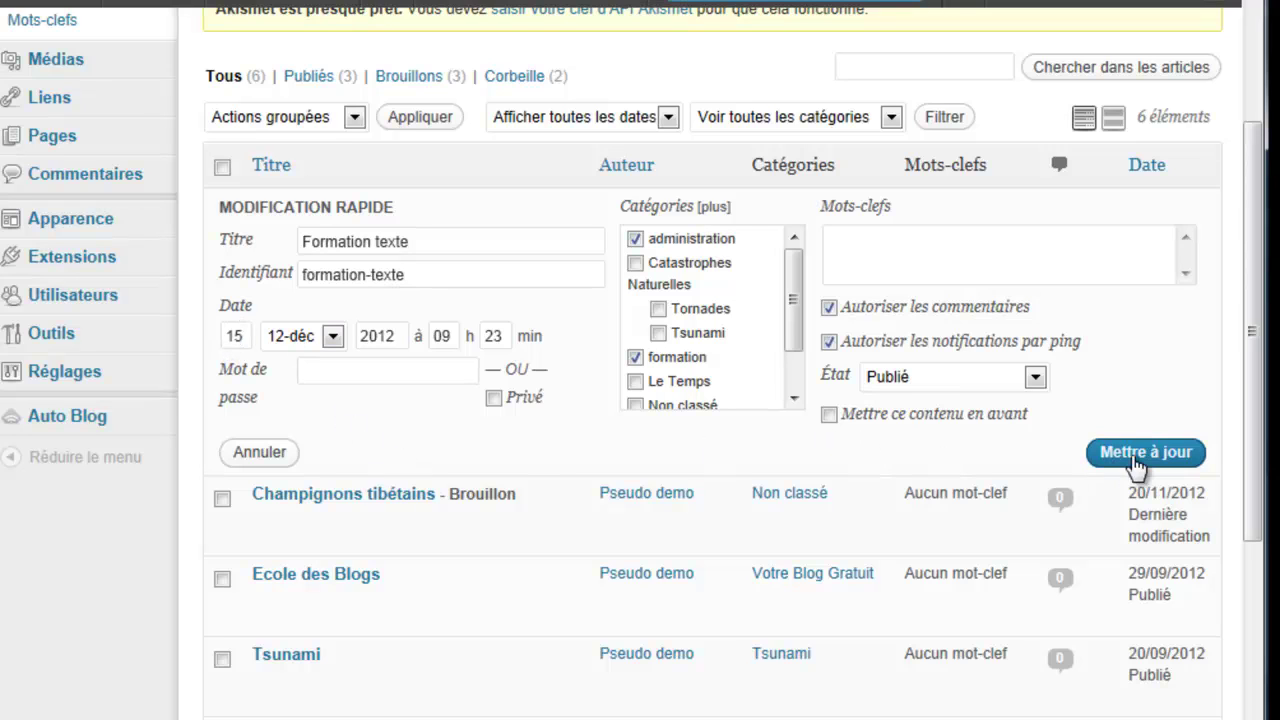
Step: Save the quick edit, scheduling Formation texte for 15/12/2012 under administration and formation
{"action": "left_click", "coordinate": [1110, 455]}
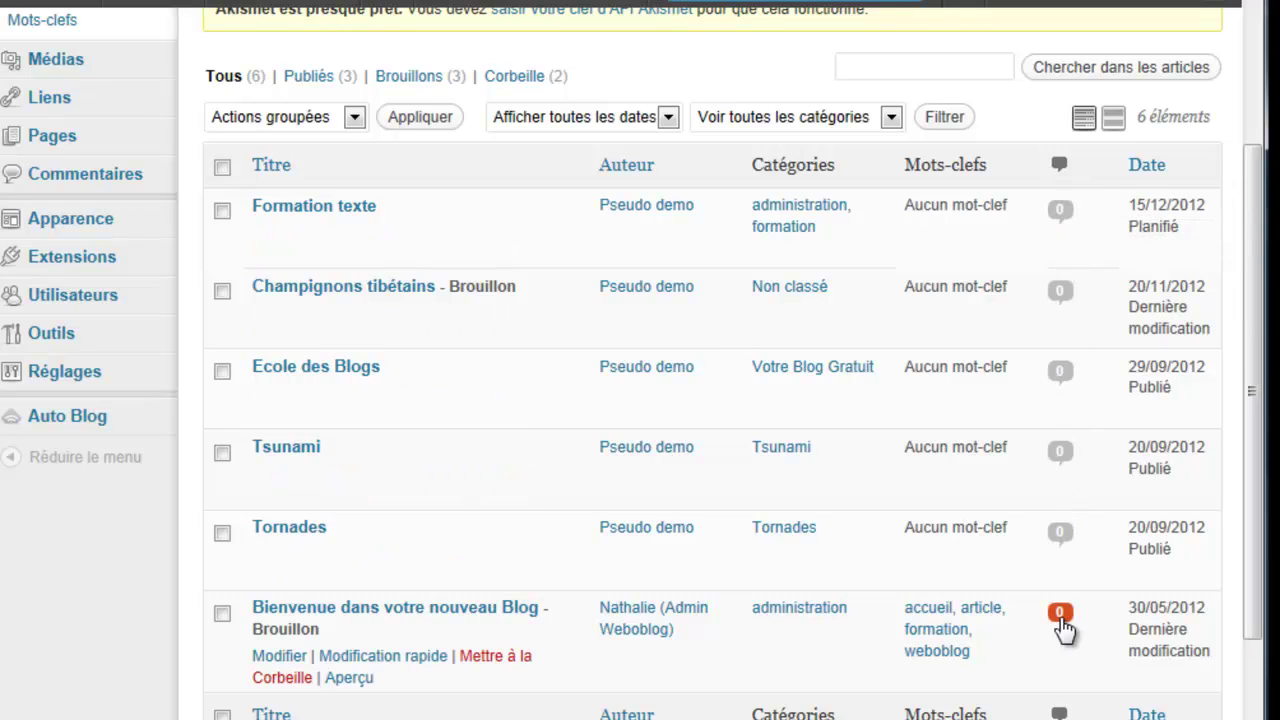
{"action": "scroll", "coordinate": [1063, 629], "scroll_direction": "down", "scroll_amount": 3}
{"action": "scroll", "coordinate": [1062, 623], "scroll_direction": "up", "scroll_amount": 10}
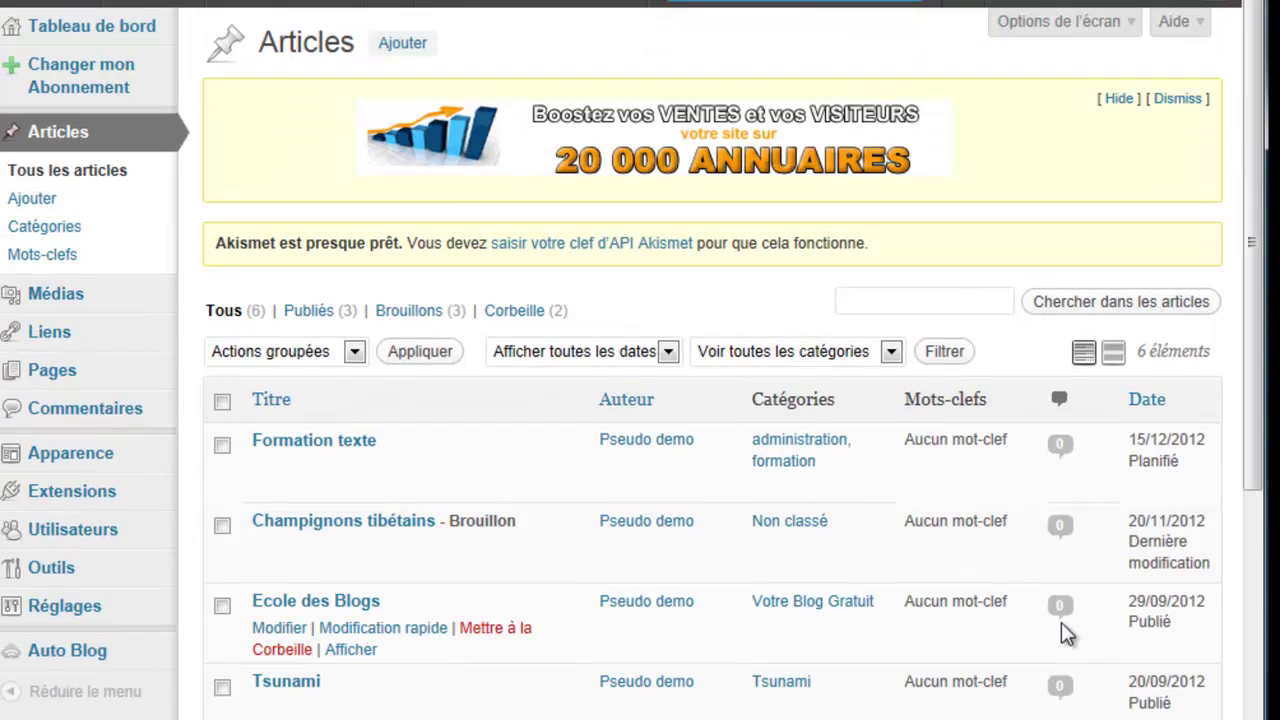
{"action": "scroll", "coordinate": [1062, 630], "scroll_direction": "down", "scroll_amount": 7}
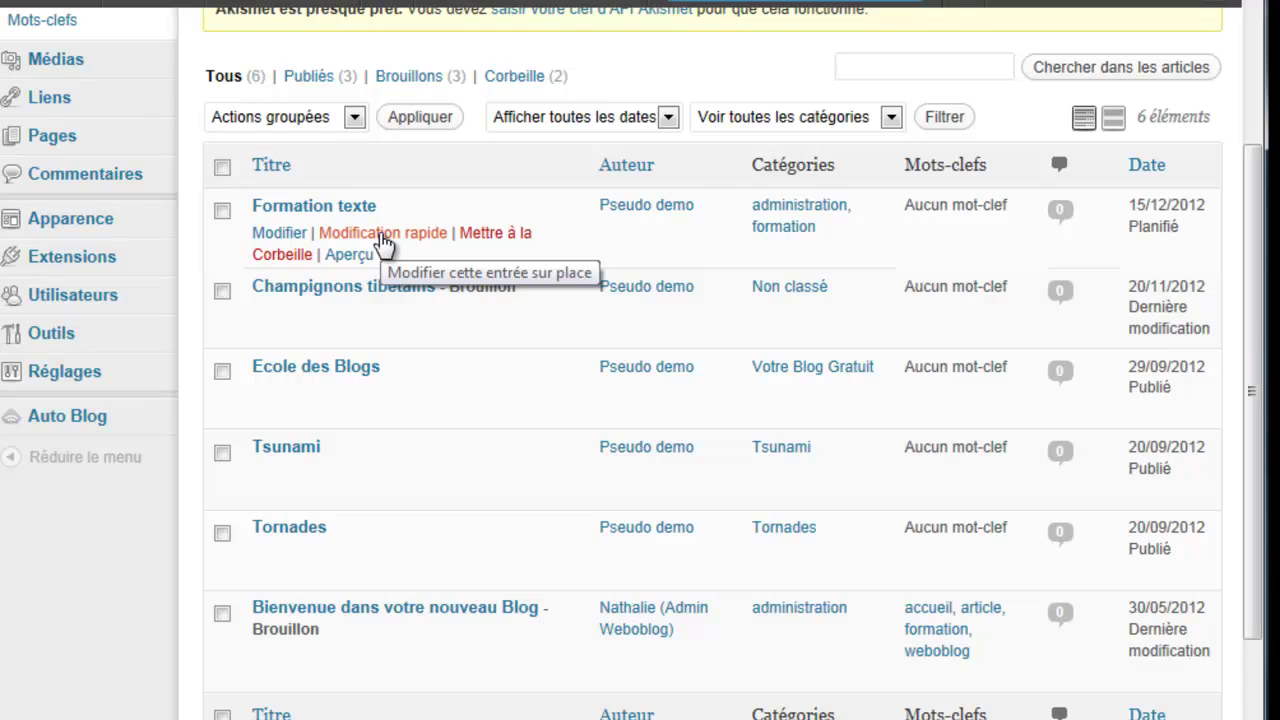
Step: Set Formation texte's day to 06, make it sticky, and publish it now
{"action": "left_click", "coordinate": [383, 240]}
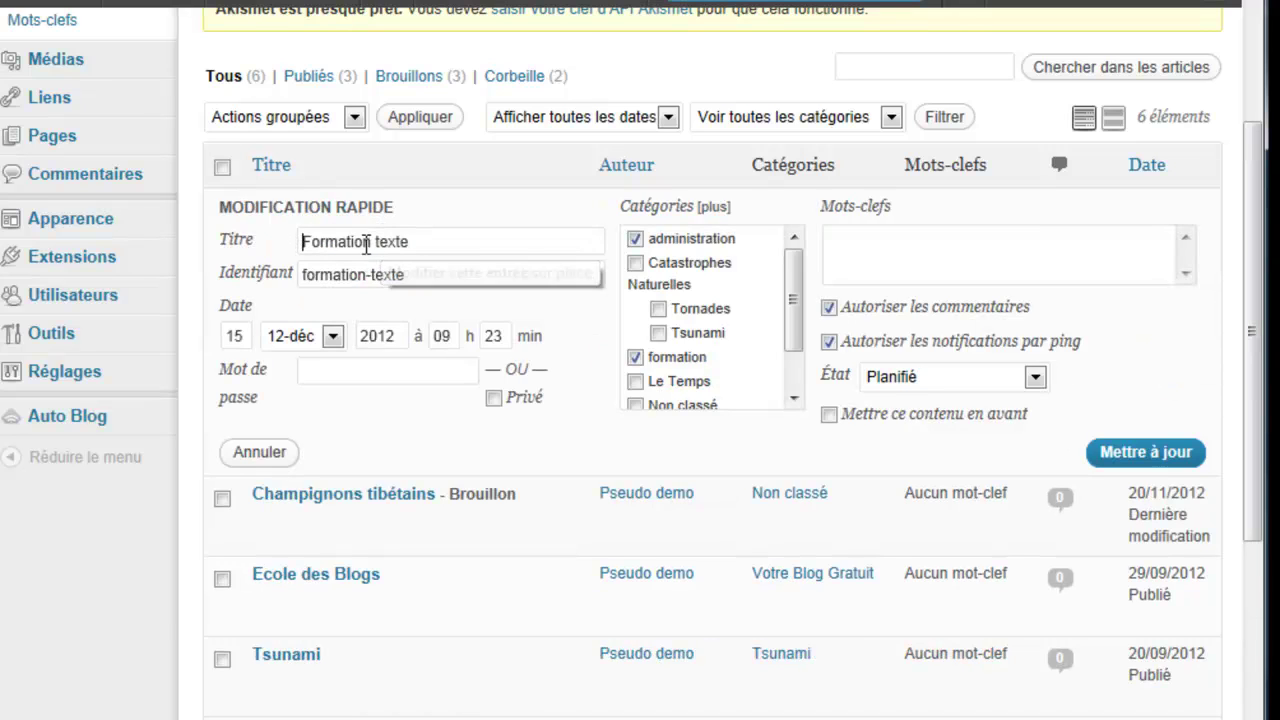
{"action": "double_click", "coordinate": [222, 335]}
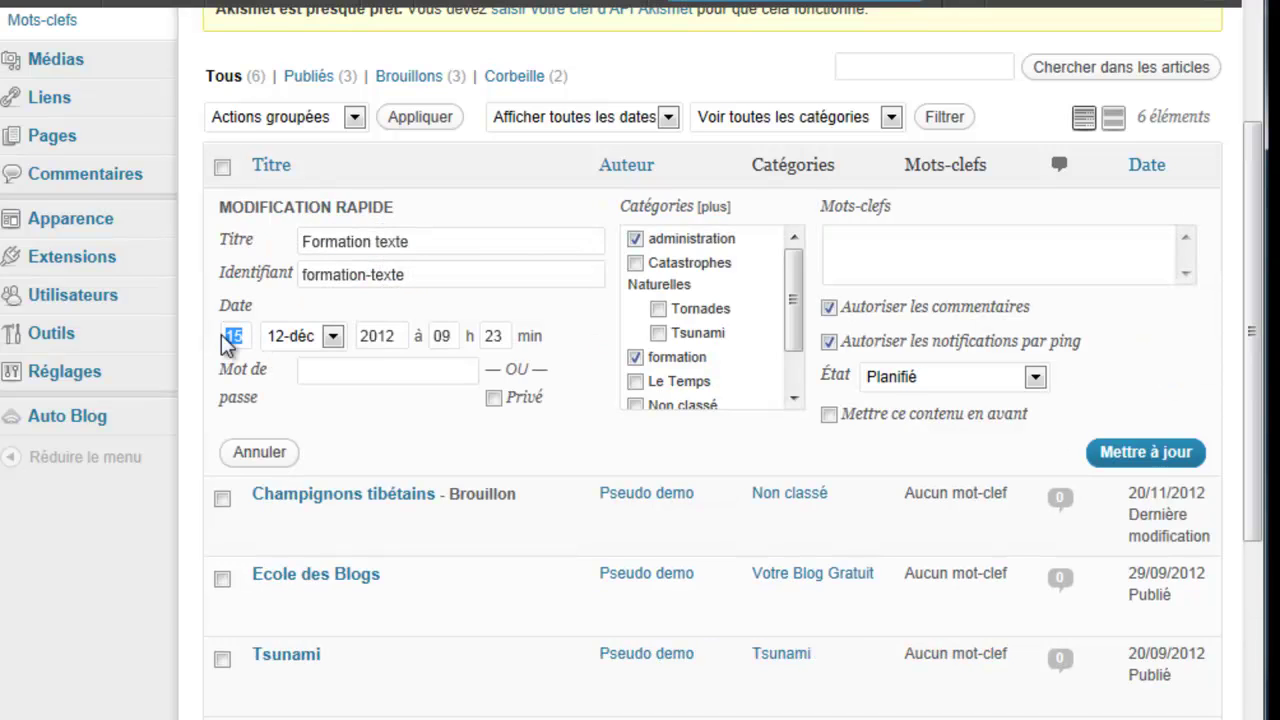
{"action": "type", "text": "06"}
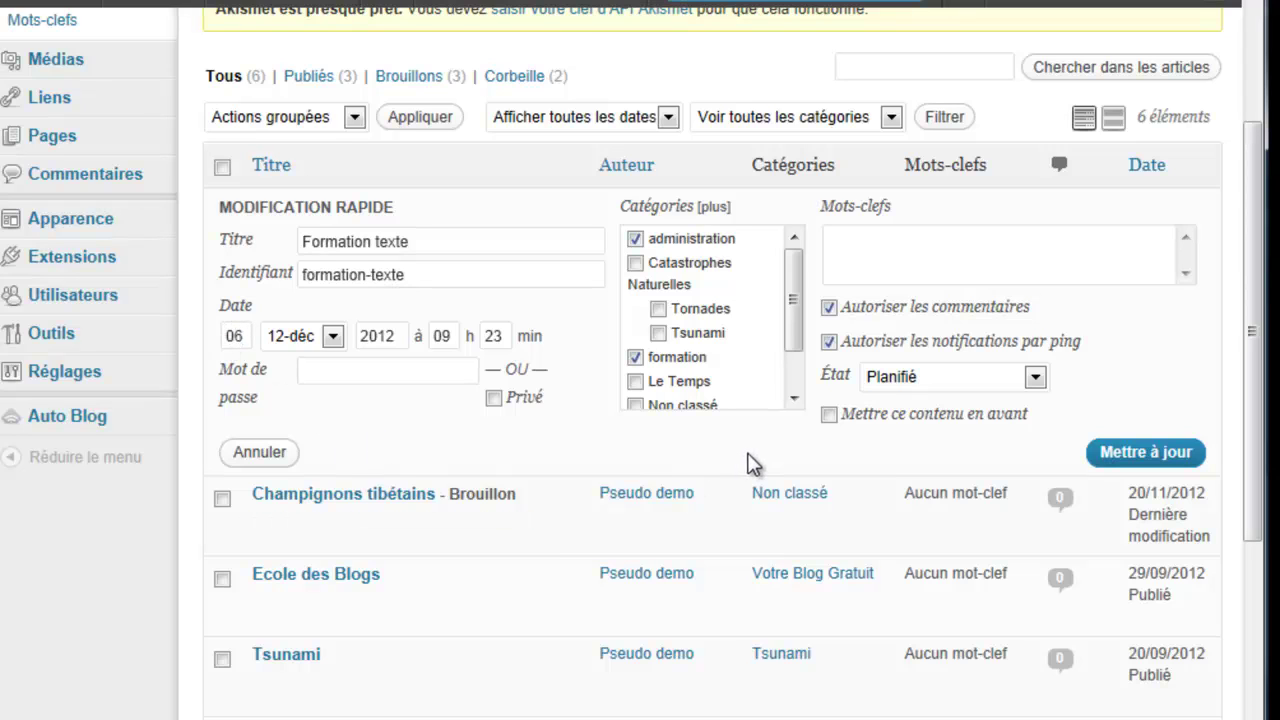
{"action": "left_click", "coordinate": [828, 414]}
{"action": "left_click", "coordinate": [1129, 462]}
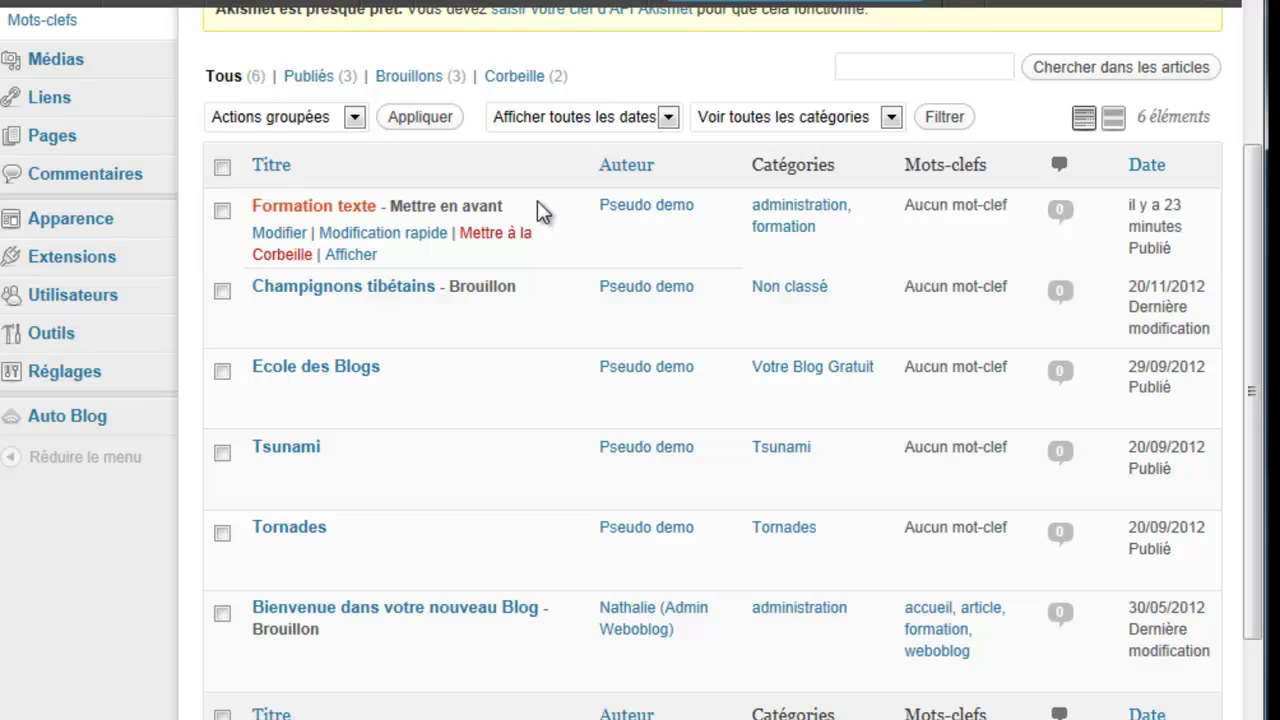
{"action": "right_click", "coordinate": [339, 262]}
Step: Open Formation texte's public page in a new tab, dated 6 décembre 2012
{"action": "left_click", "coordinate": [414, 310]}
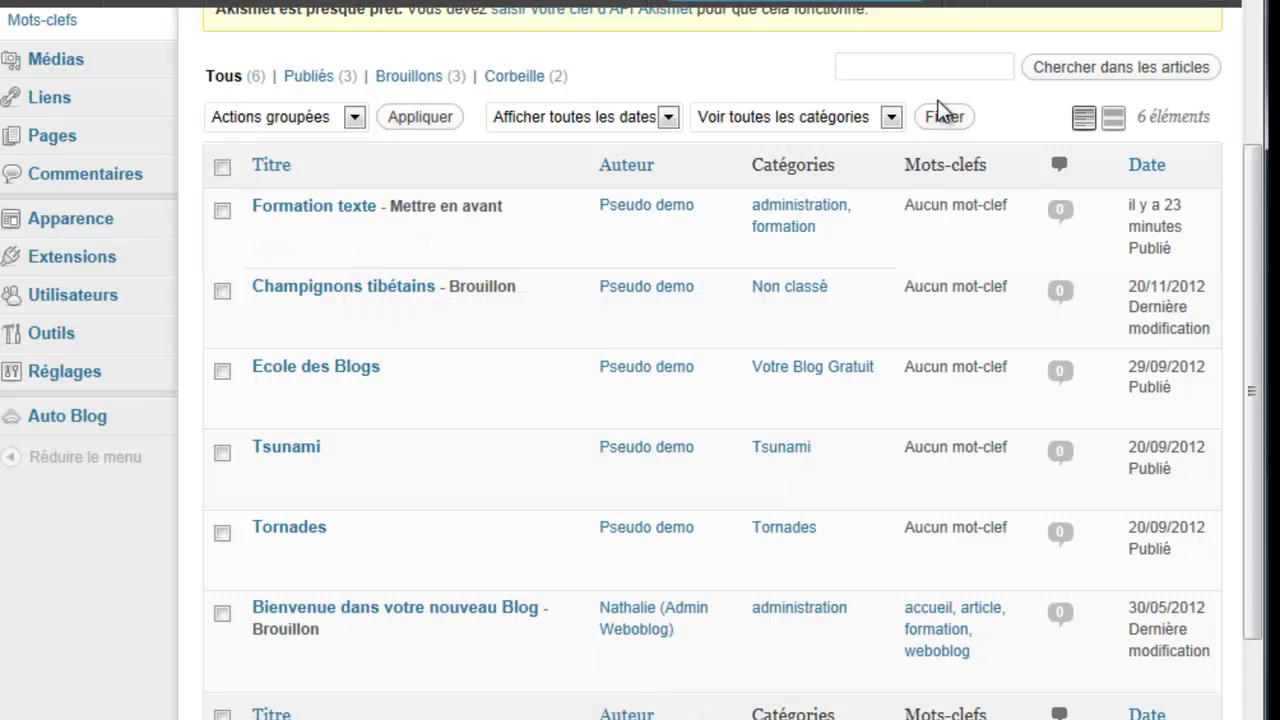
{"action": "left_click", "coordinate": [1012, 2]}
{"action": "mouse_move", "coordinate": [1251, 78]}
{"action": "left_mouse_down"}
{"action": "mouse_move", "coordinate": [1236, 178]}
{"action": "mouse_move", "coordinate": [1228, 77]}
{"action": "mouse_move", "coordinate": [1247, 128]}
{"action": "mouse_move", "coordinate": [1233, 78]}
{"action": "mouse_move", "coordinate": [1231, 134]}
{"action": "mouse_move", "coordinate": [1233, 62]}
{"action": "left_mouse_up"}
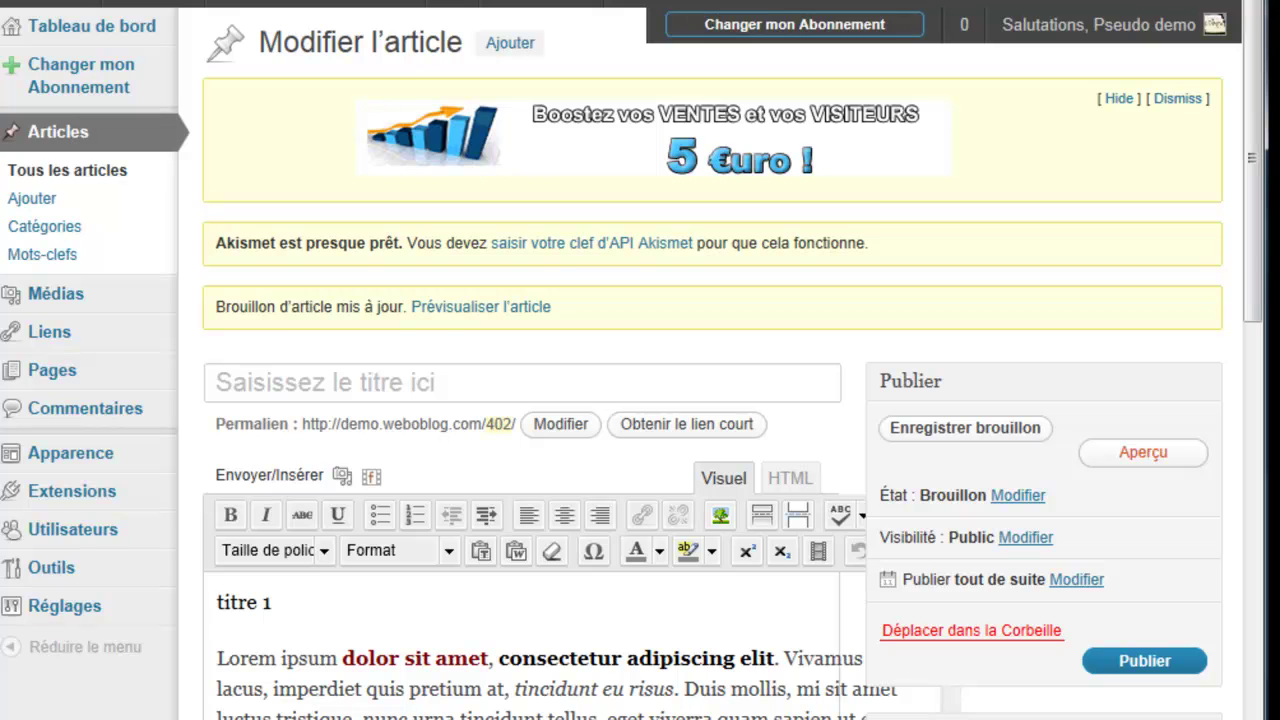
Step: Give the first untitled post the Par défaut format, mark it featured, and save
{"action": "left_click_drag", "start_coordinate": [1252, 192], "coordinate": [1250, 286]}
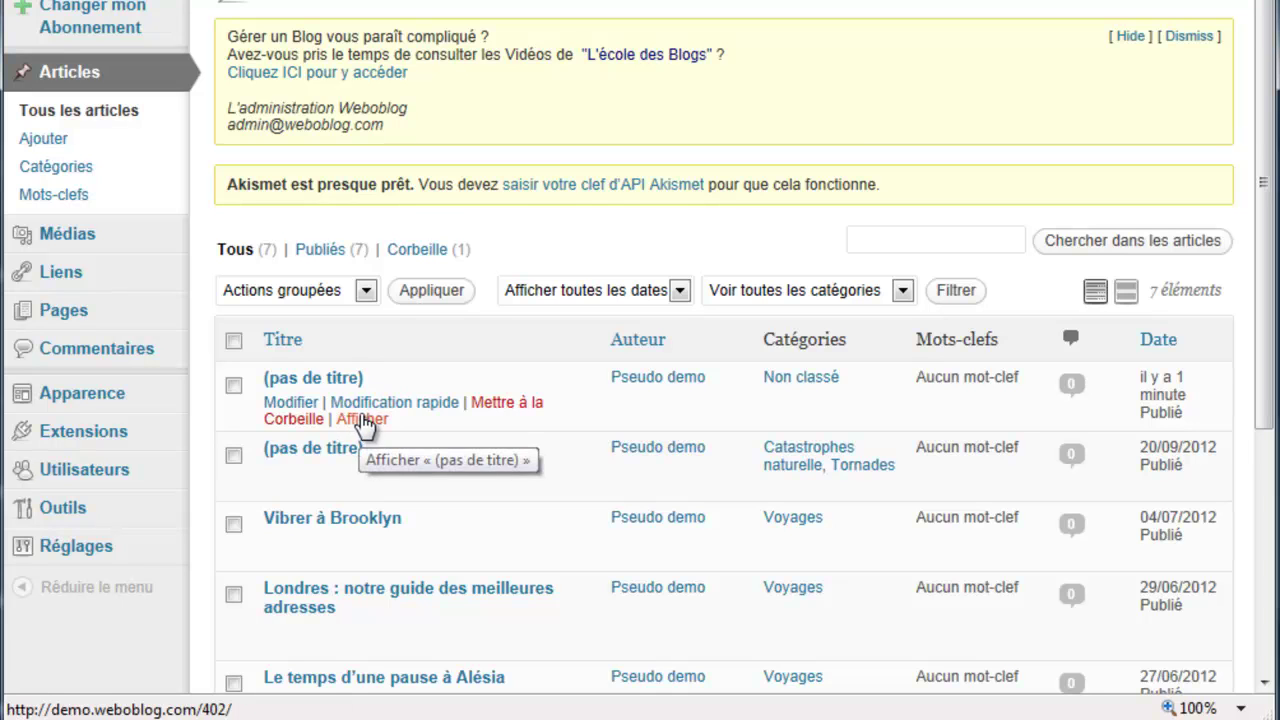
{"action": "left_click", "coordinate": [367, 403]}
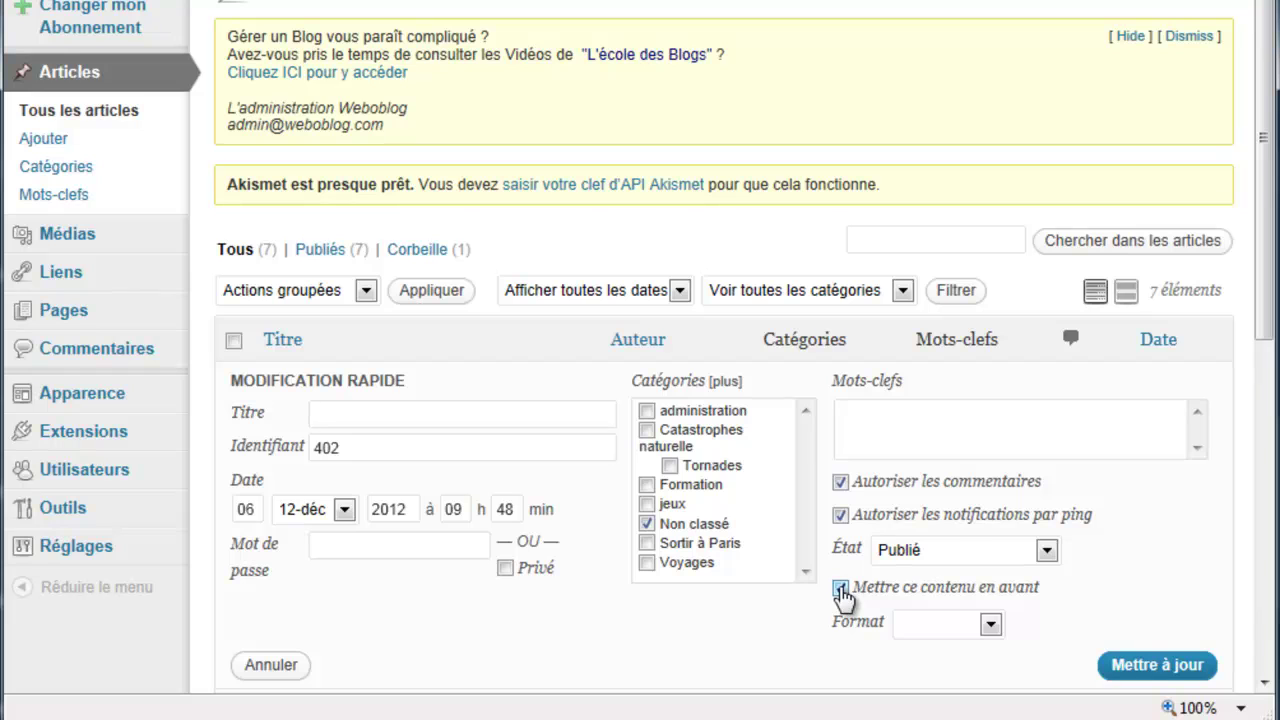
{"action": "left_click", "coordinate": [990, 624]}
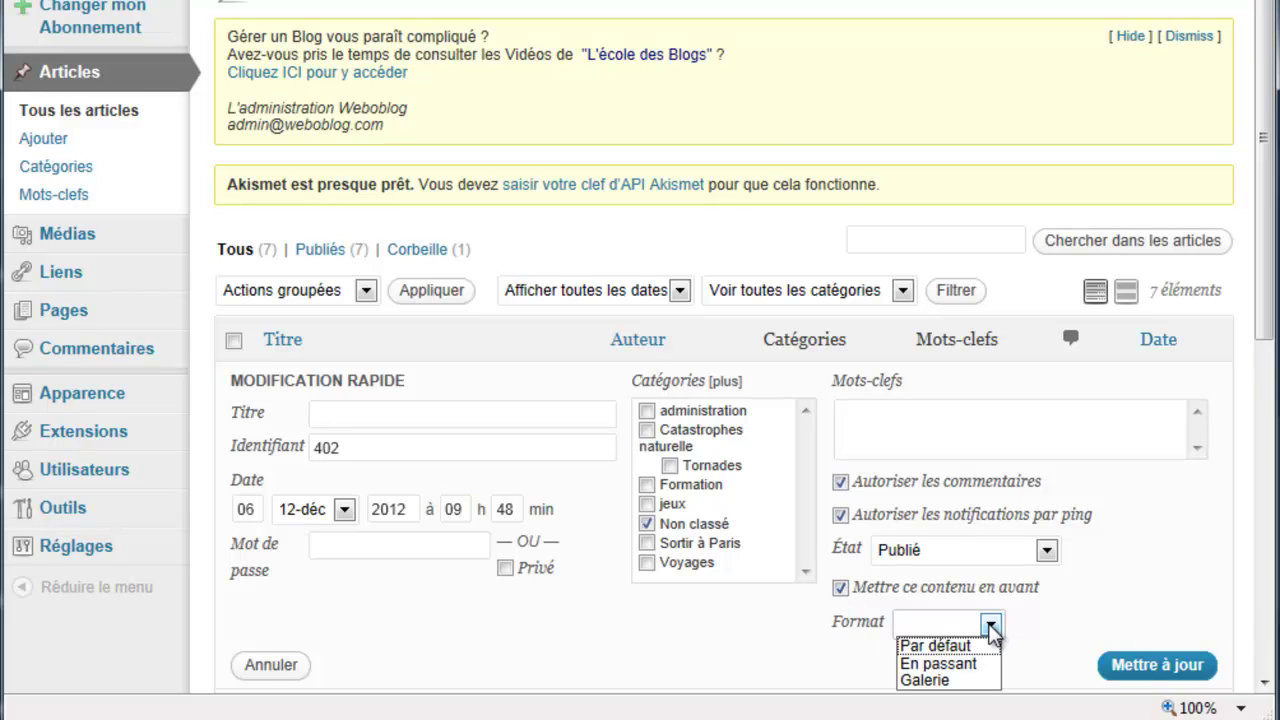
{"action": "left_click", "coordinate": [990, 625]}
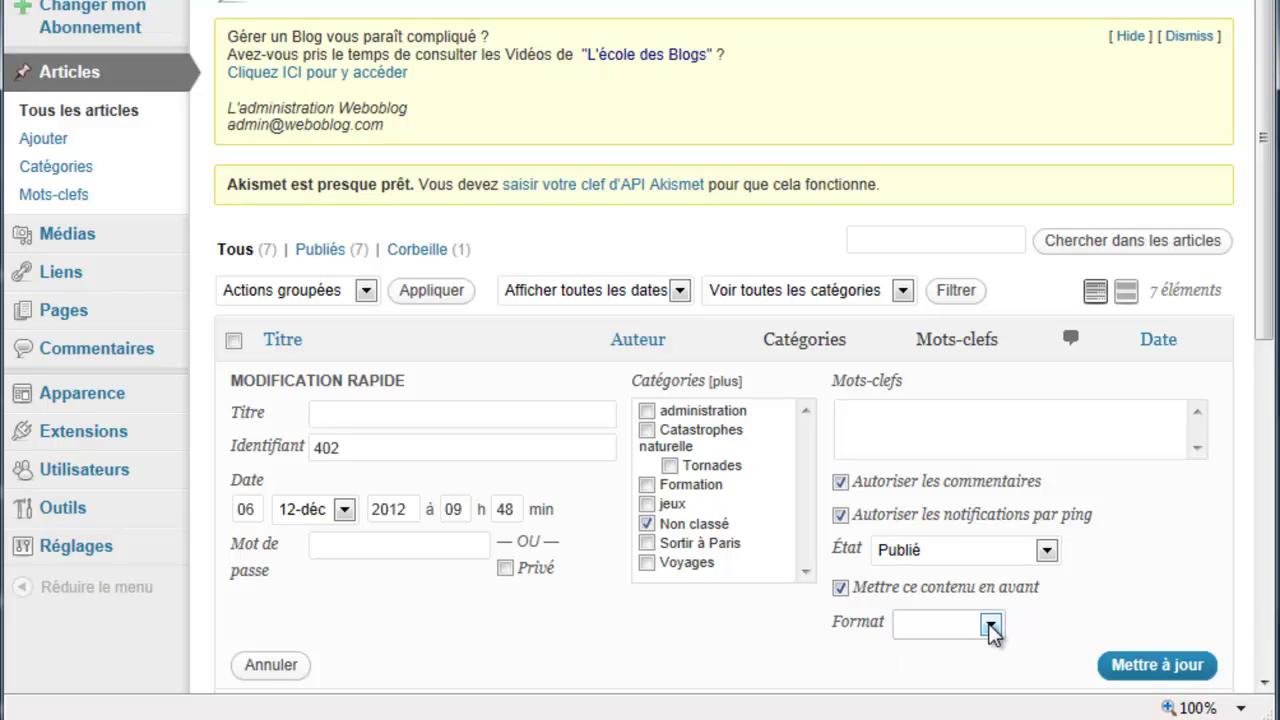
{"action": "left_click", "coordinate": [990, 625]}
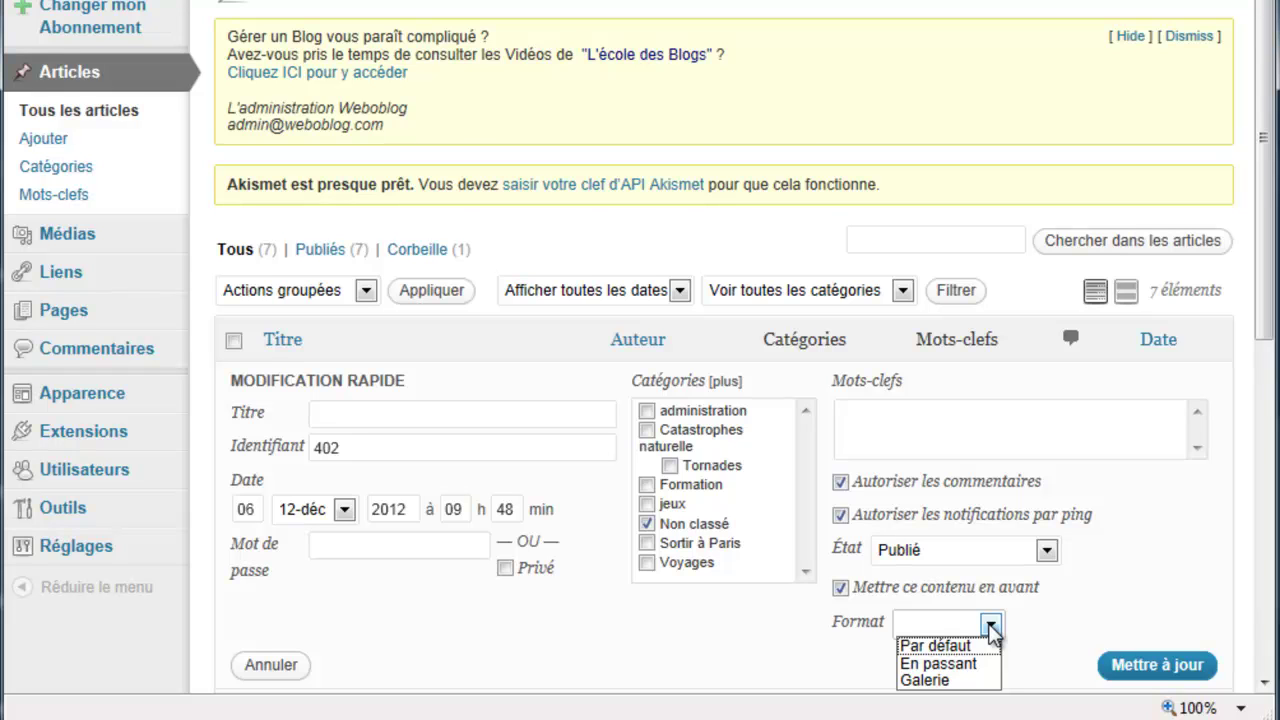
{"action": "left_click", "coordinate": [991, 626]}
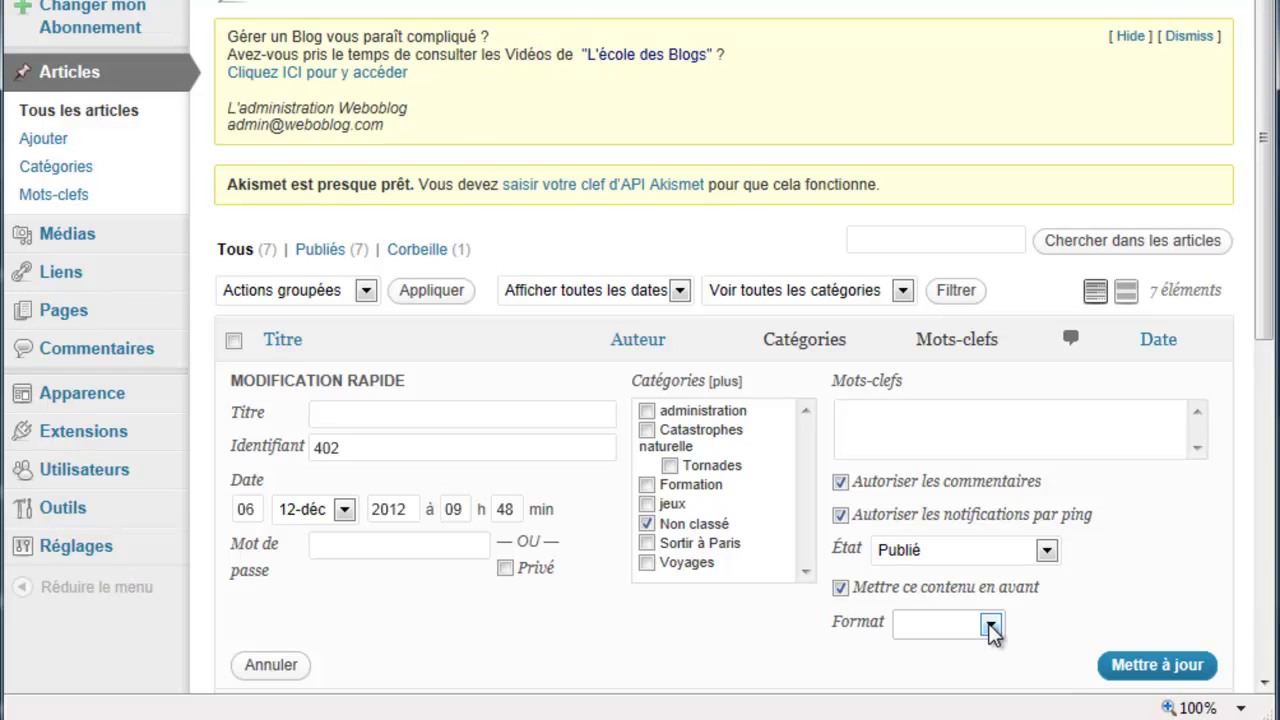
{"action": "left_click", "coordinate": [991, 626]}
{"action": "left_click", "coordinate": [930, 646]}
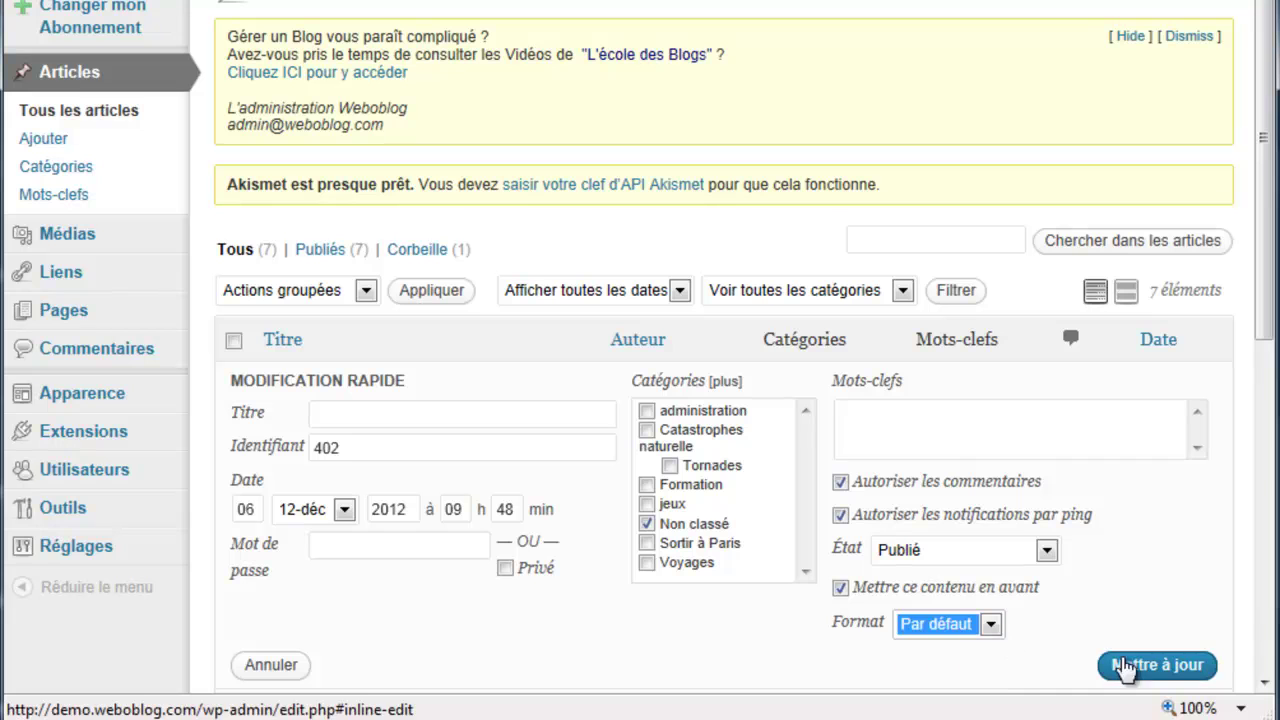
{"action": "left_click", "coordinate": [1150, 666]}
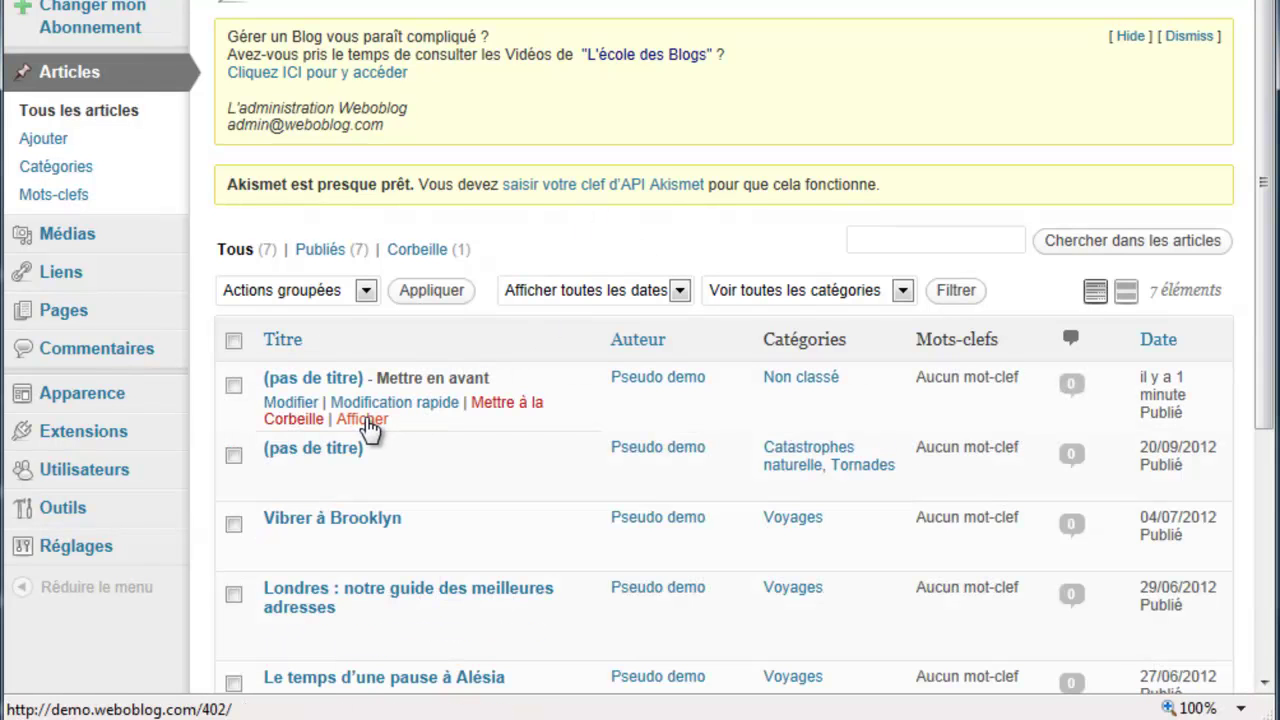
{"action": "right_click", "coordinate": [397, 418]}
Step: Load the blog home page and scroll through the featured post starting with 'titre 1'
{"action": "left_click", "coordinate": [468, 1]}
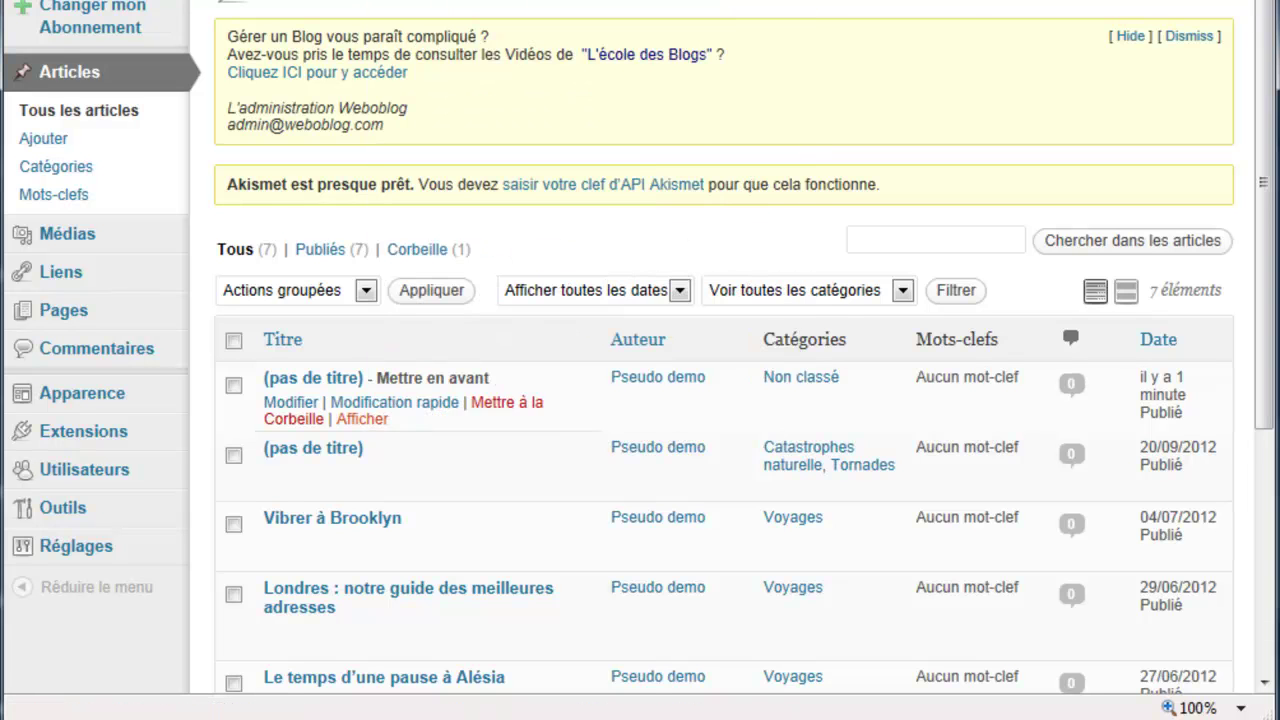
{"action": "left_click", "coordinate": [265, 36]}
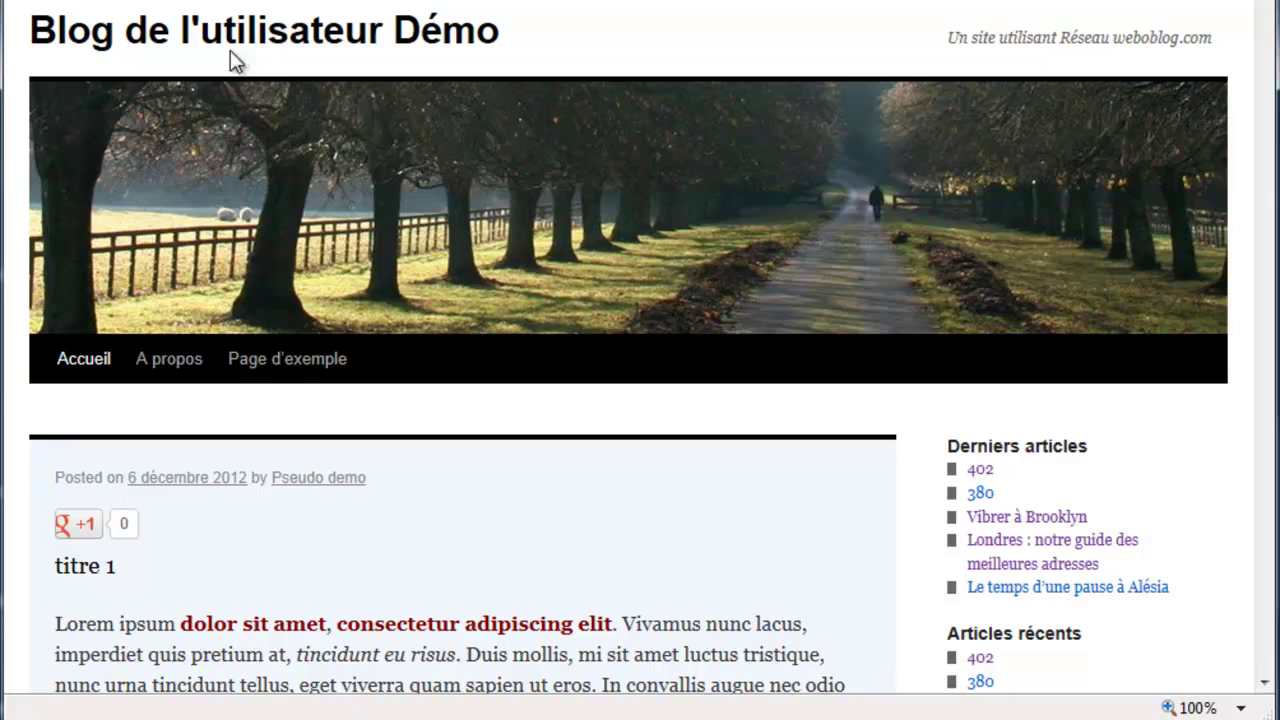
{"action": "scroll", "coordinate": [520, 245], "scroll_direction": "down", "scroll_amount": 10}
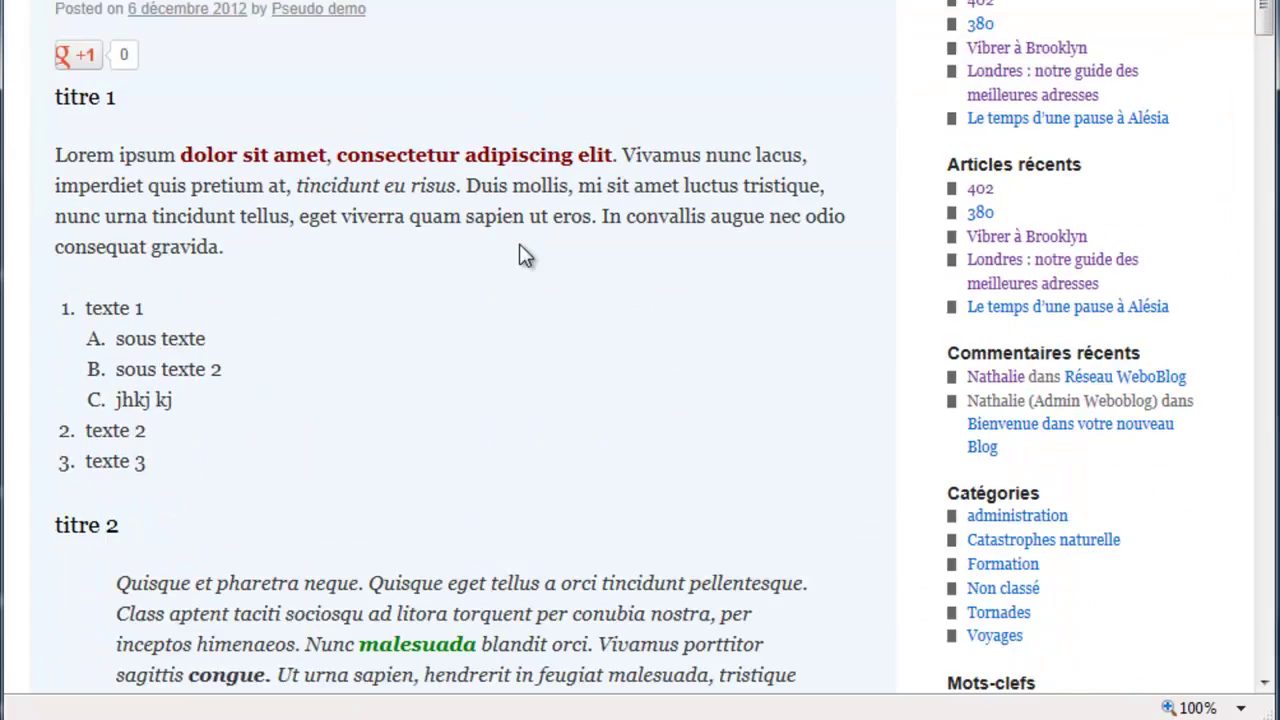
{"action": "scroll", "coordinate": [522, 250], "scroll_direction": "down", "scroll_amount": 6}
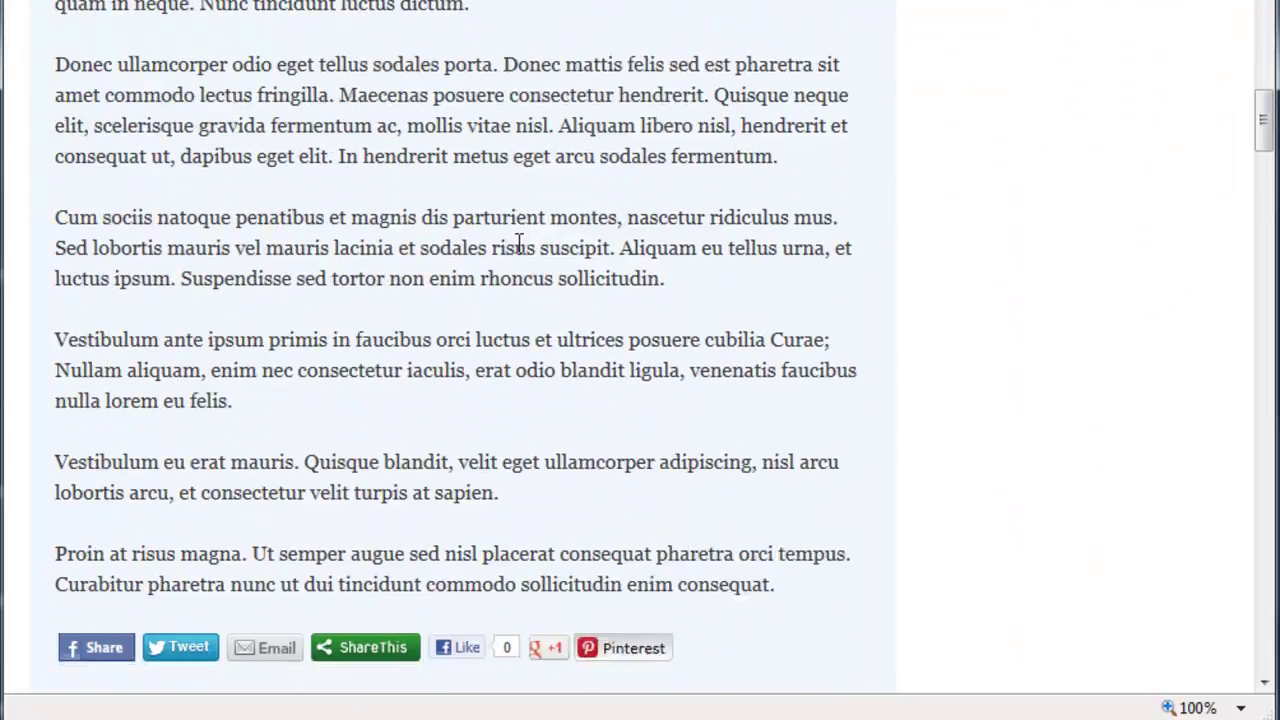
{"action": "scroll", "coordinate": [520, 245], "scroll_direction": "up", "scroll_amount": 8}
{"action": "scroll", "coordinate": [520, 245], "scroll_direction": "down", "scroll_amount": 9}
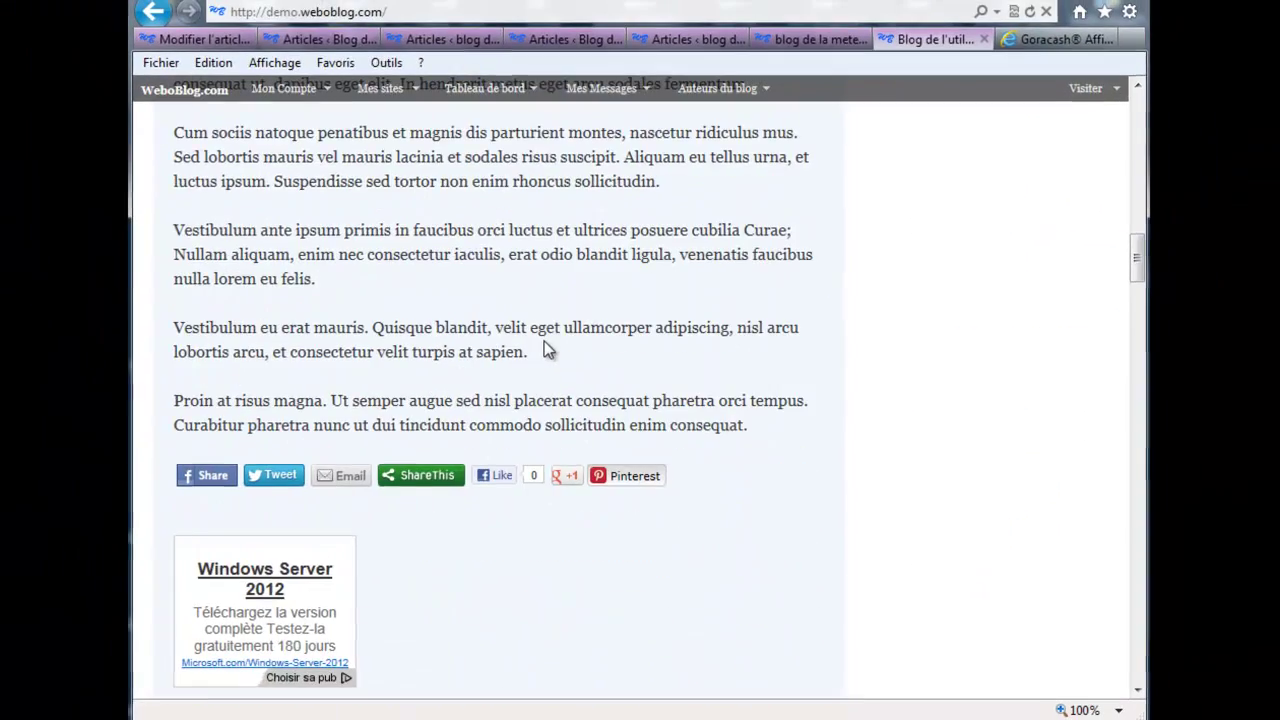
{"action": "scroll", "coordinate": [544, 341], "scroll_direction": "down", "scroll_amount": 8}
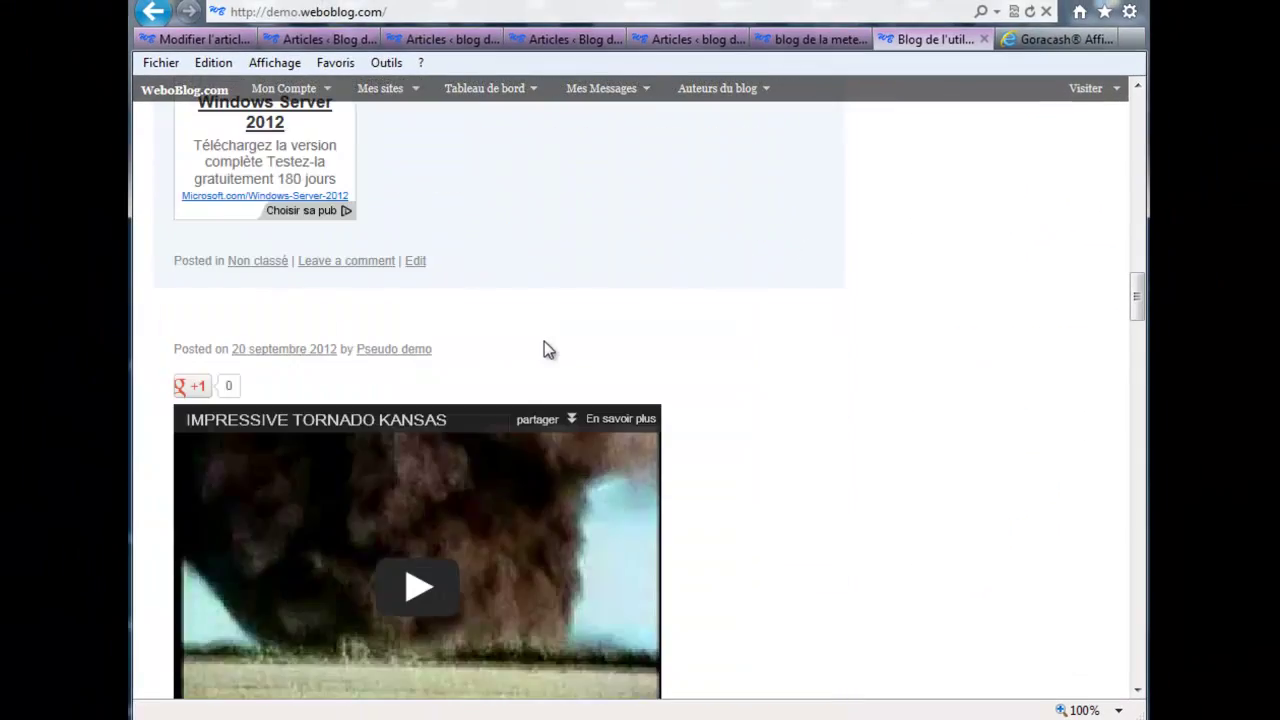
{"action": "scroll", "coordinate": [544, 341], "scroll_direction": "up", "scroll_amount": 10}
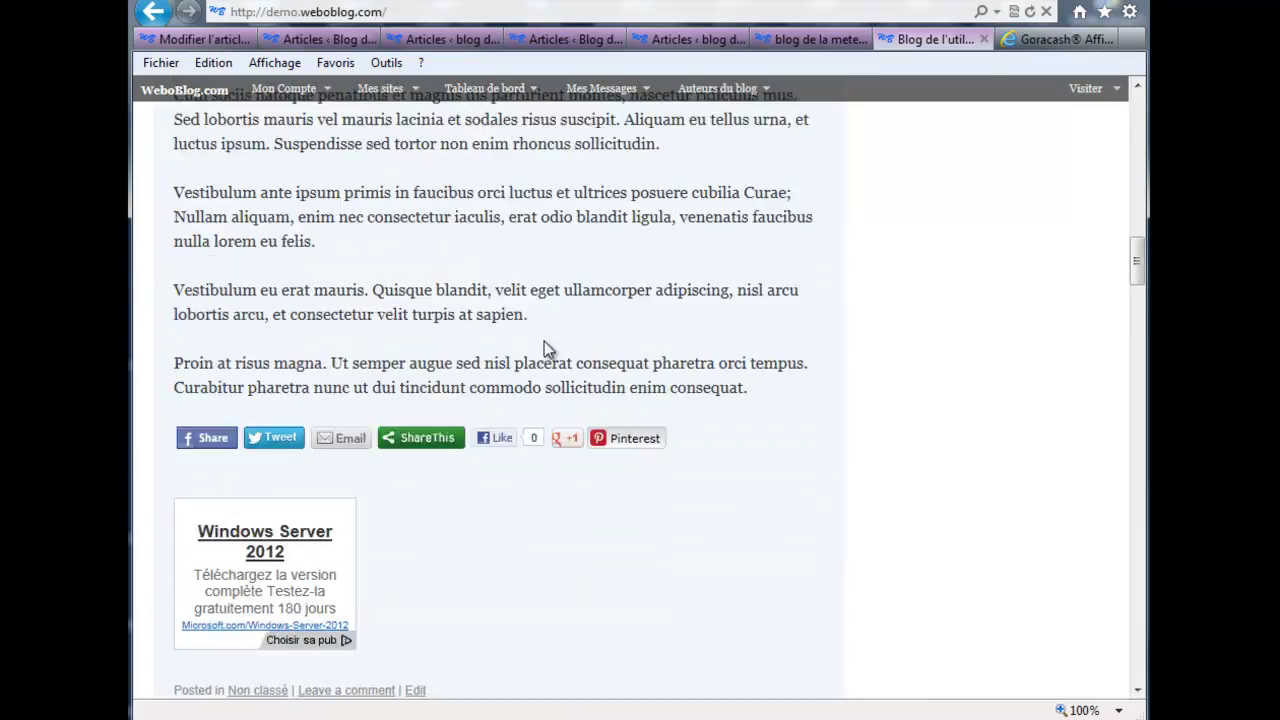
{"action": "scroll", "coordinate": [544, 341], "scroll_direction": "up", "scroll_amount": 6}
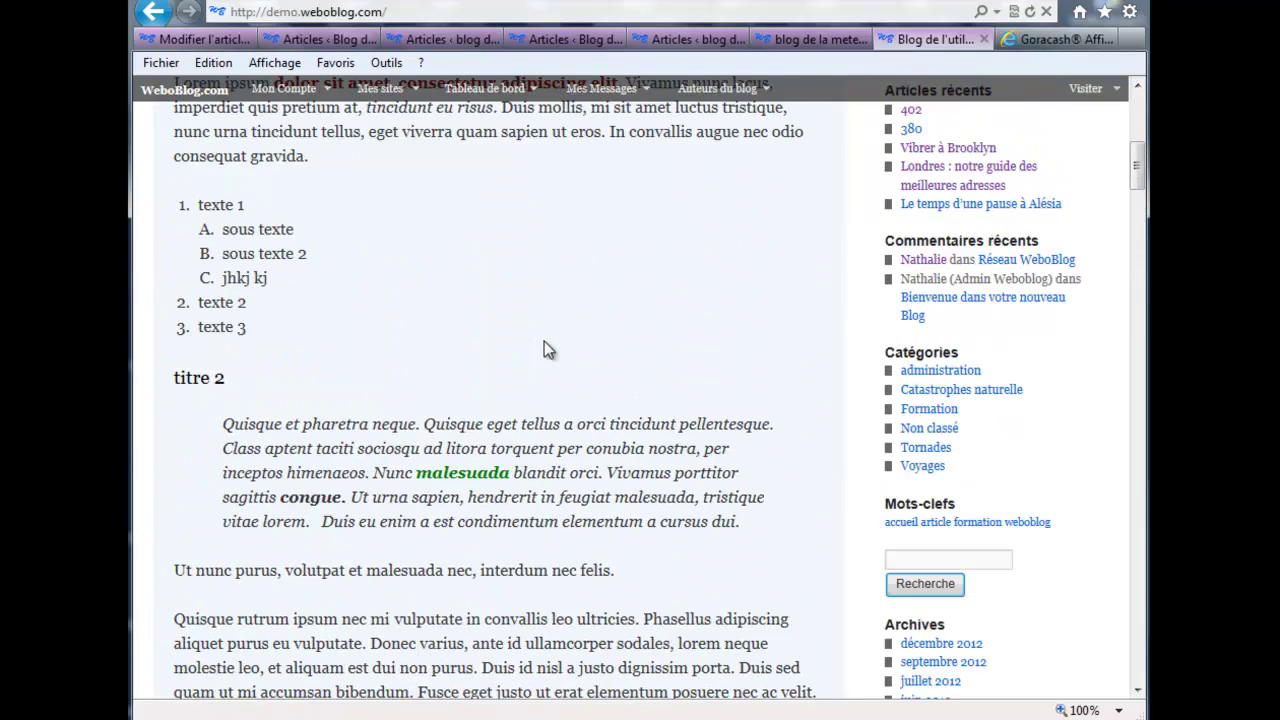
{"action": "scroll", "coordinate": [523, 358], "scroll_direction": "up", "scroll_amount": 3}
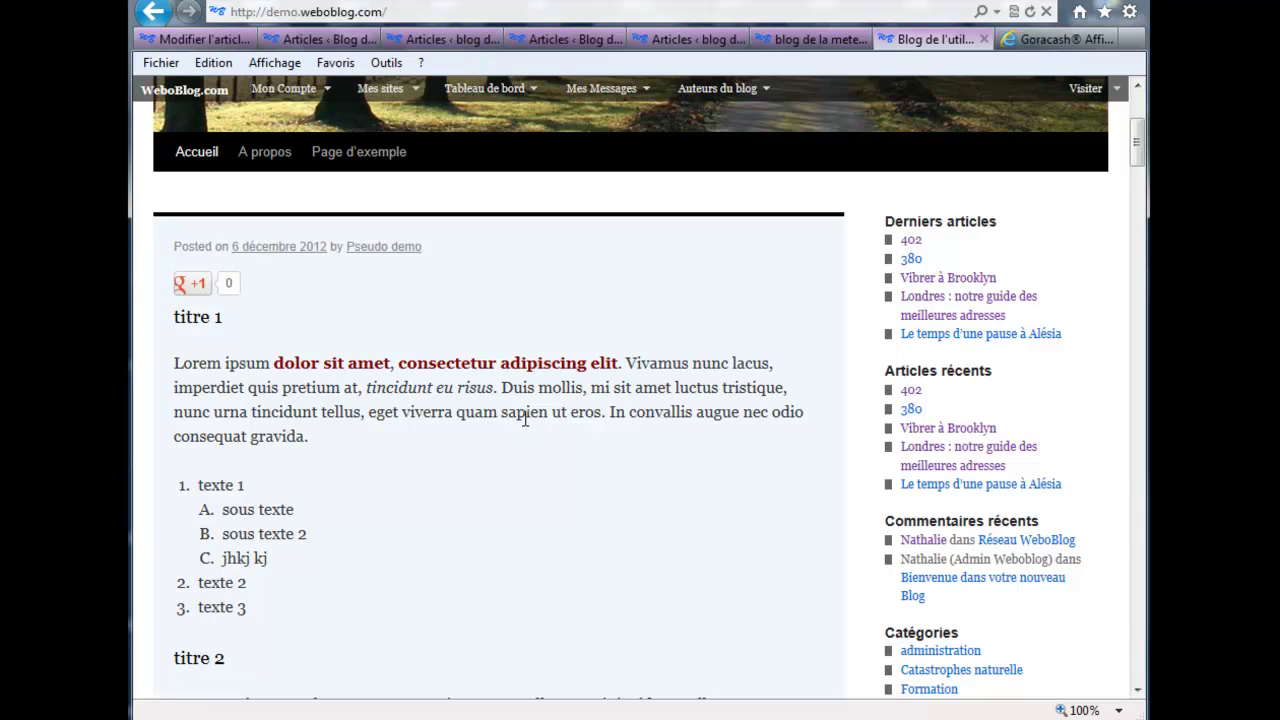
{"action": "scroll", "coordinate": [525, 418], "scroll_direction": "down", "scroll_amount": 4}
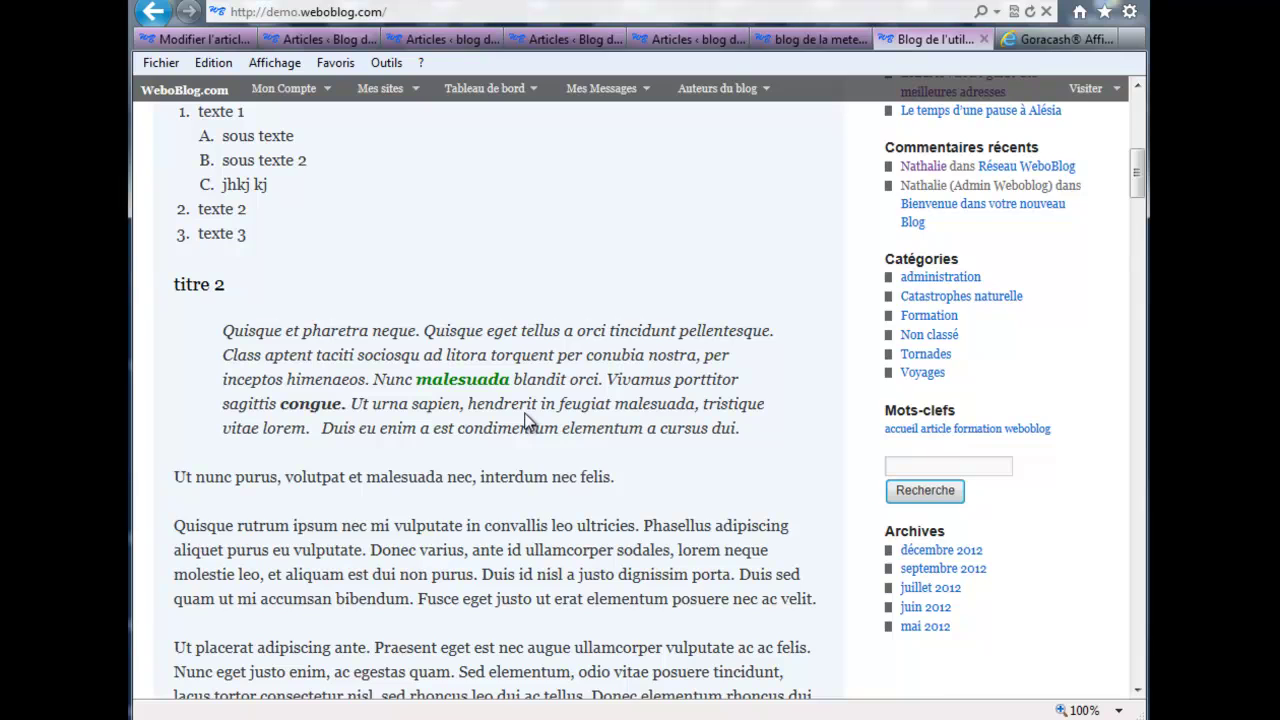
{"action": "scroll", "coordinate": [525, 420], "scroll_direction": "up", "scroll_amount": 2}
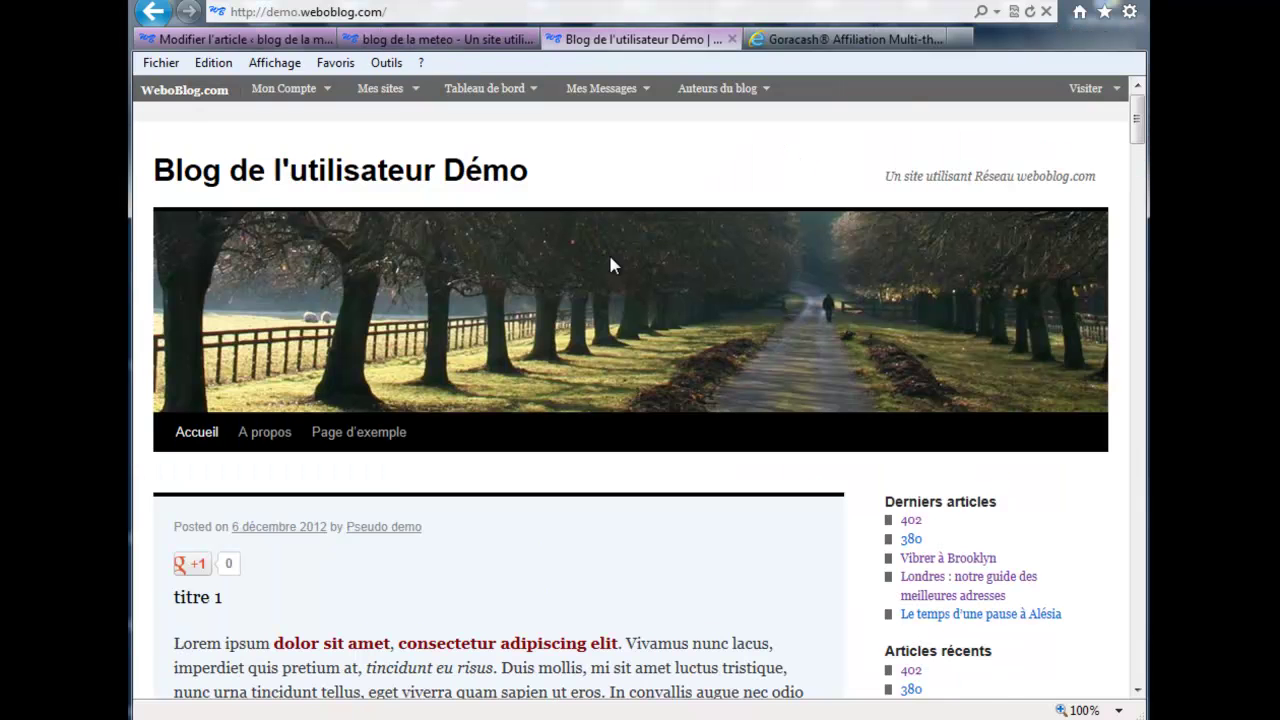
Step: Open the featured untitled post in the editor and title it 'Formation Texte'
{"action": "mouse_move", "coordinate": [477, 93]}
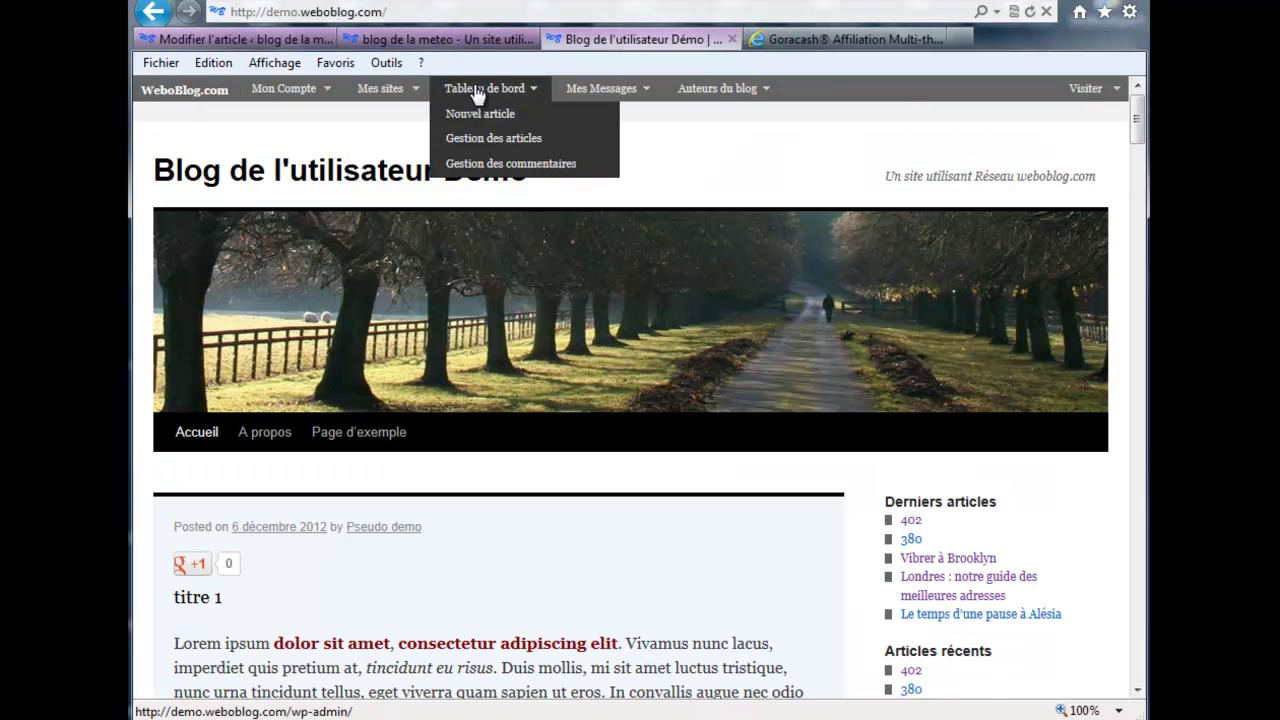
{"action": "left_click", "coordinate": [483, 148]}
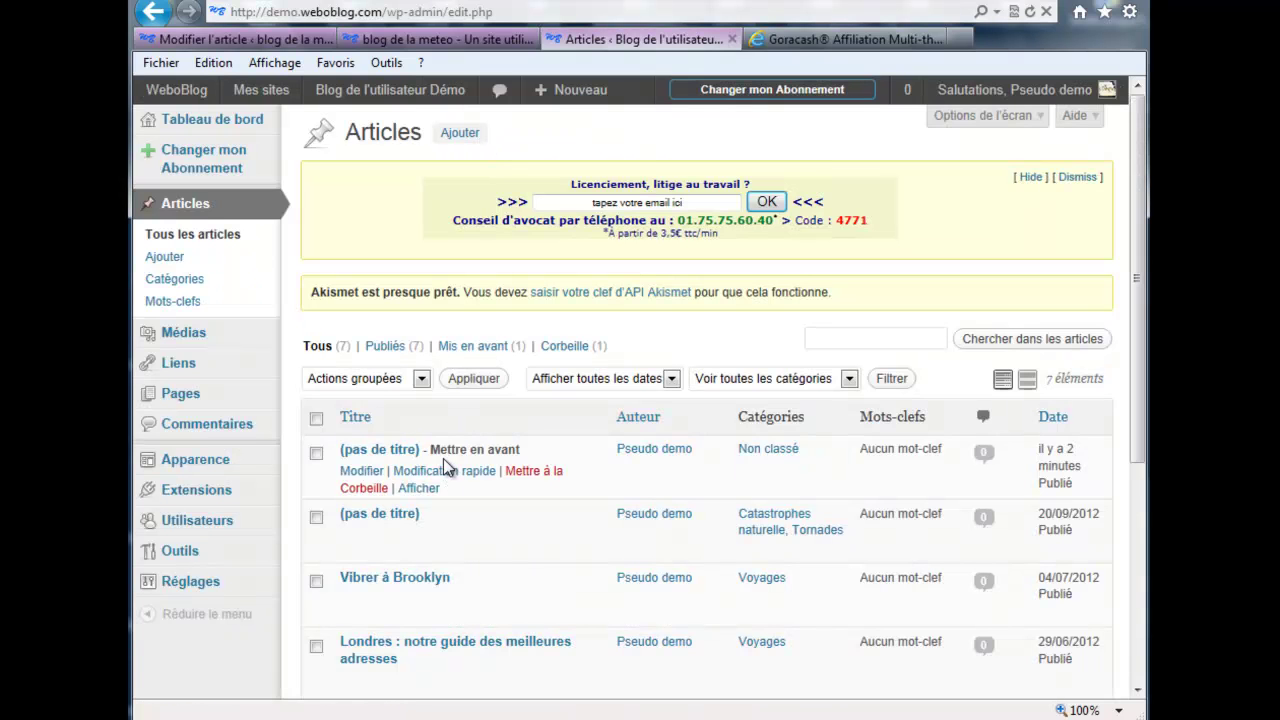
{"action": "left_click", "coordinate": [374, 472]}
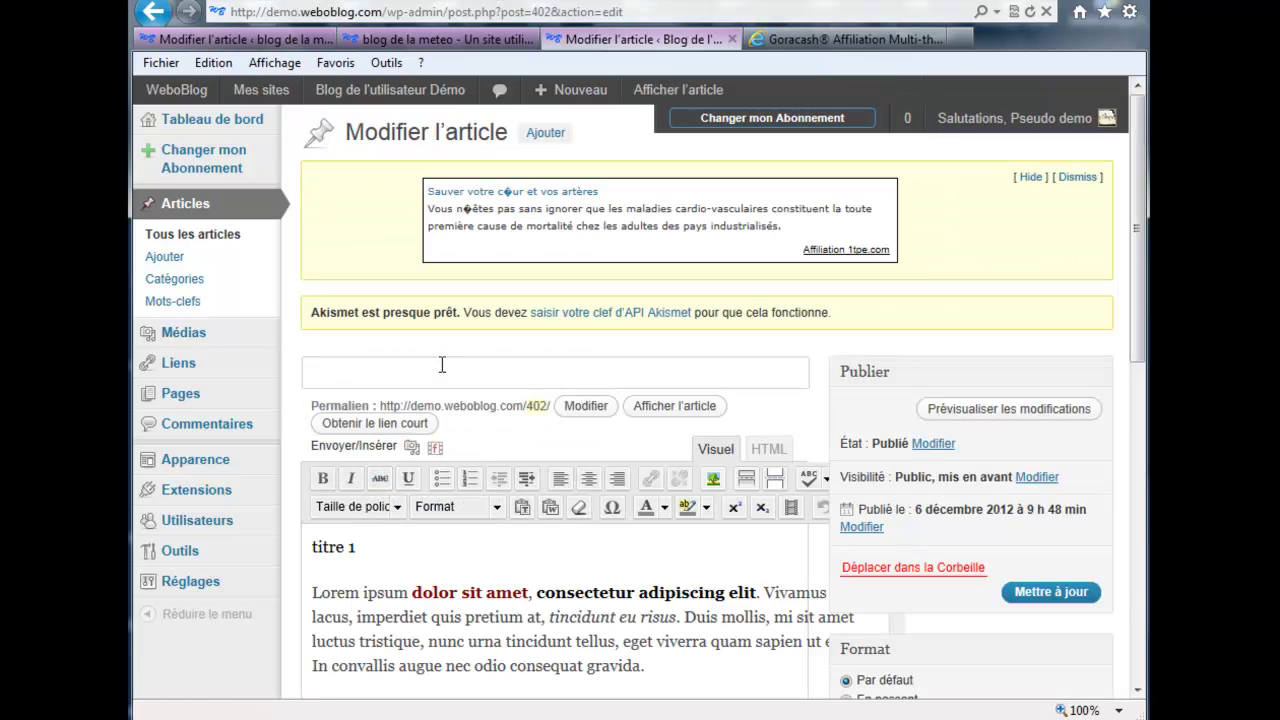
{"action": "type", "text": "Formation"}
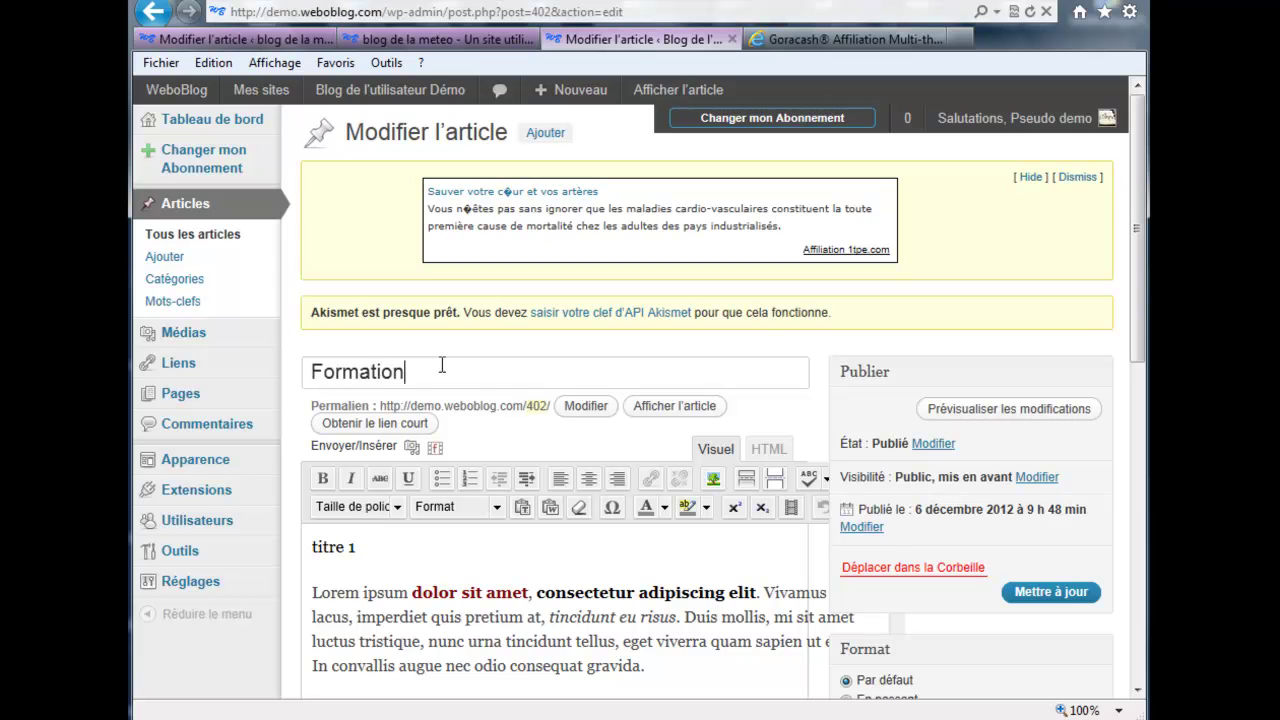
{"action": "type", "text": " Texte"}
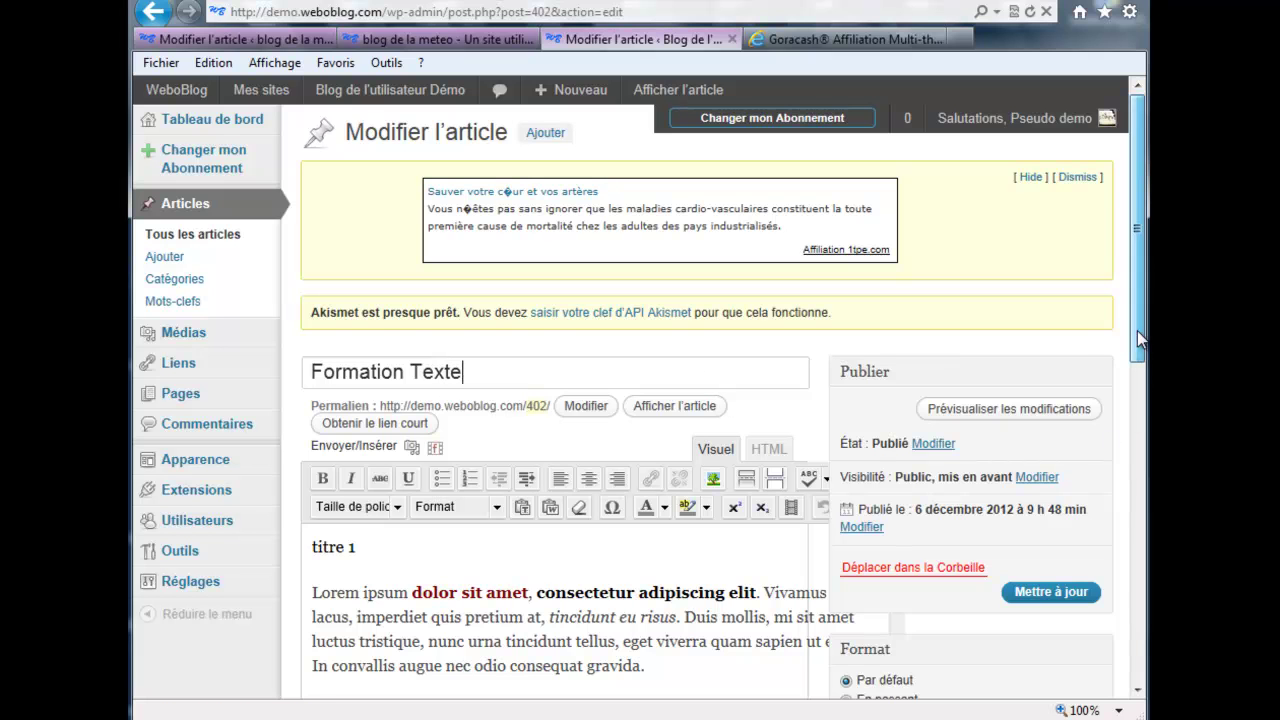
Step: Insert a More tag after 'consequat' and update the post
{"action": "scroll", "coordinate": [1128, 420], "scroll_direction": "down", "scroll_amount": 3}
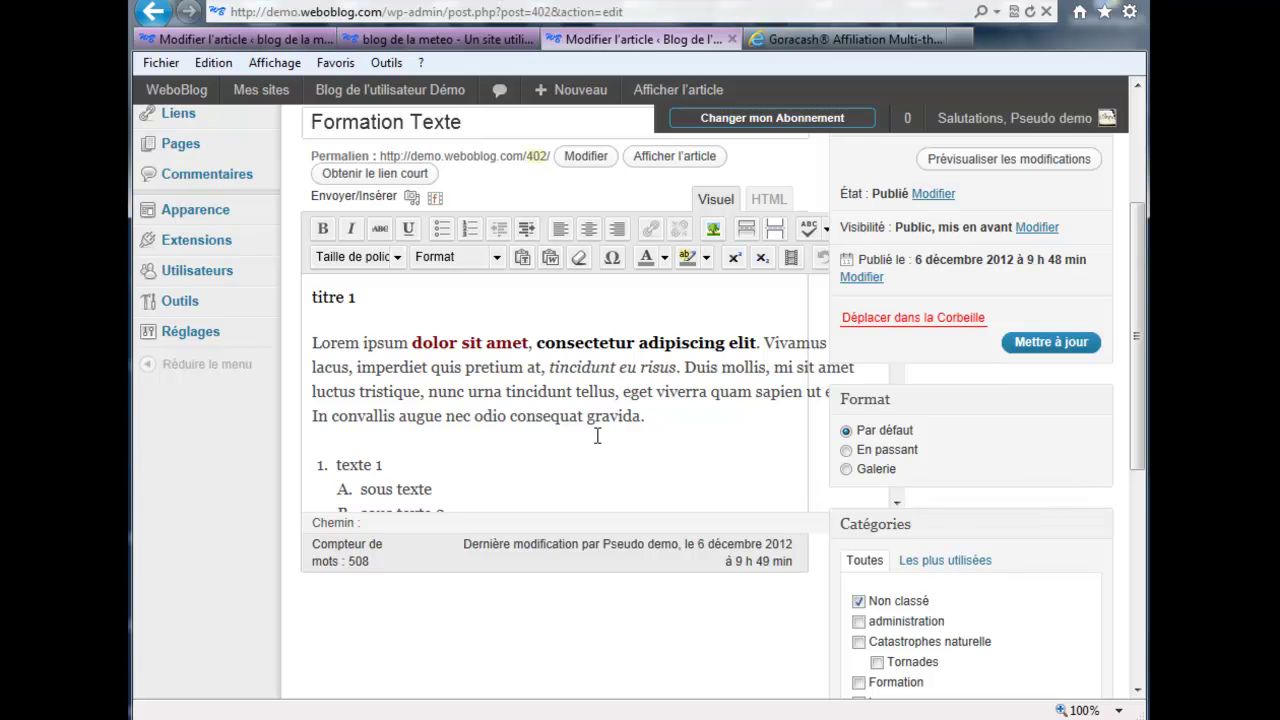
{"action": "left_click", "coordinate": [585, 416]}
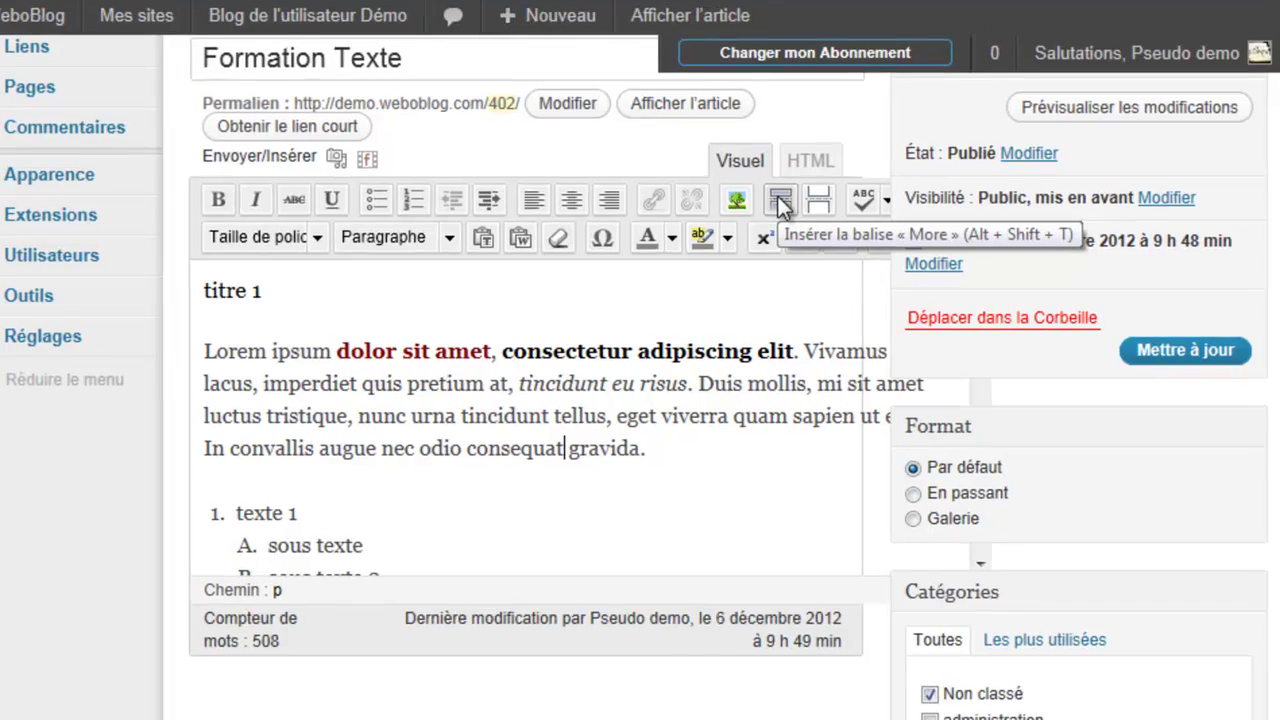
{"action": "left_click", "coordinate": [745, 230]}
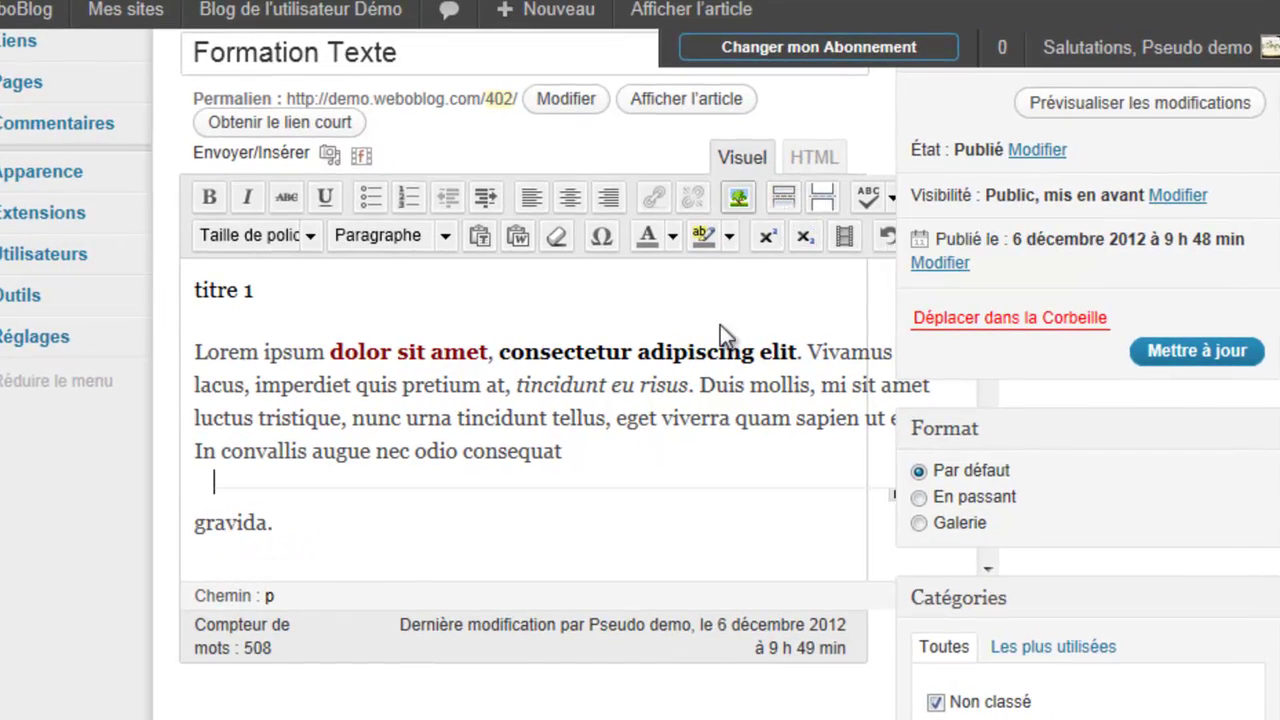
{"action": "left_click", "coordinate": [1175, 362]}
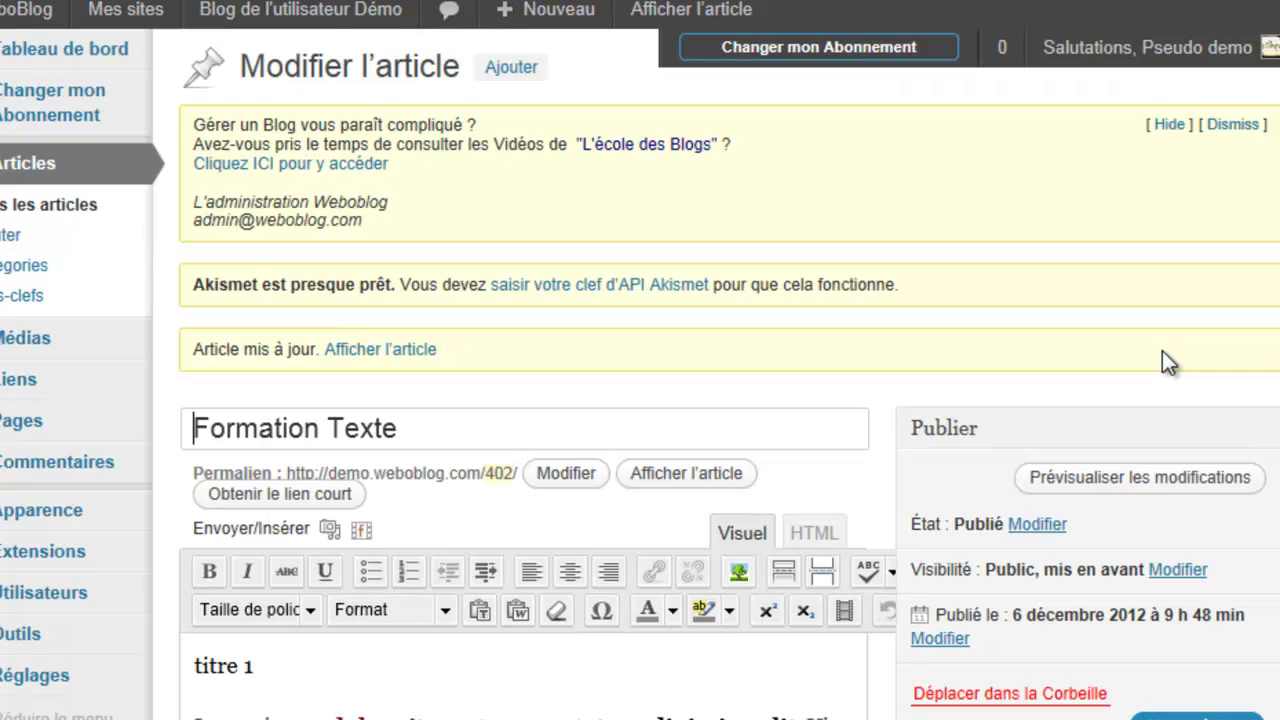
Step: View the updated Formation Texte post on the public blog
{"action": "right_click", "coordinate": [410, 350]}
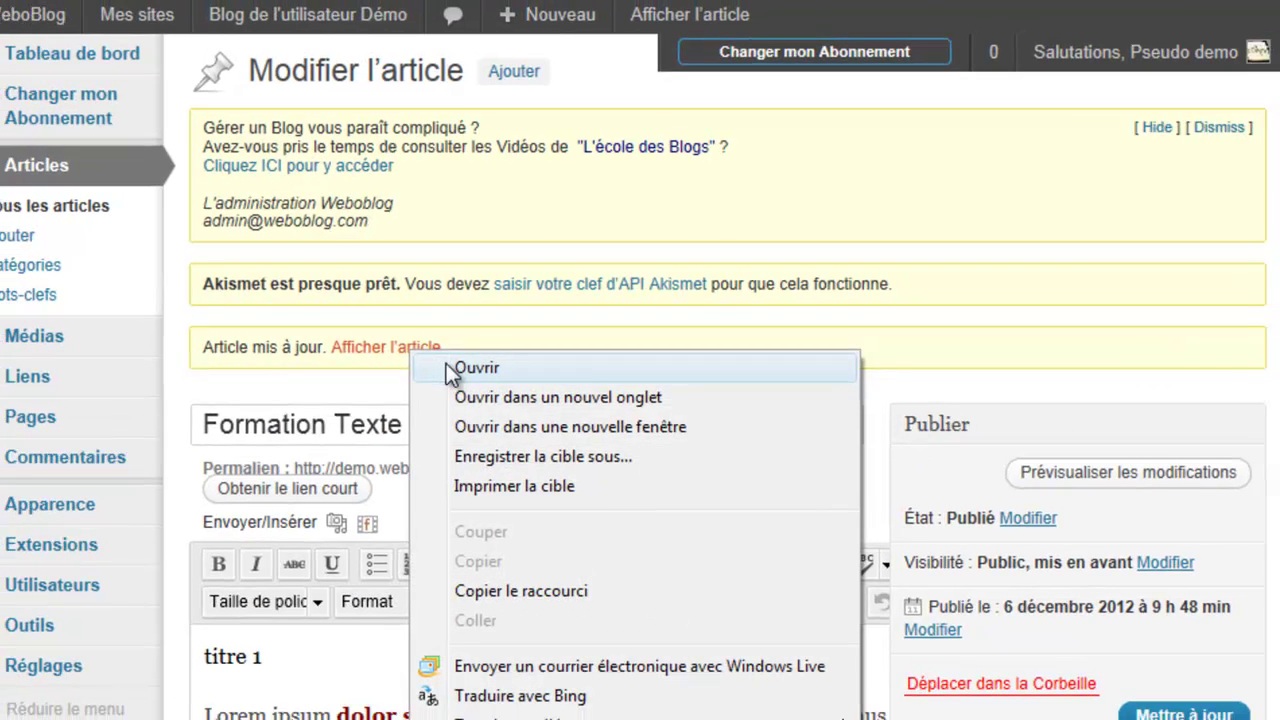
{"action": "left_click", "coordinate": [460, 365]}
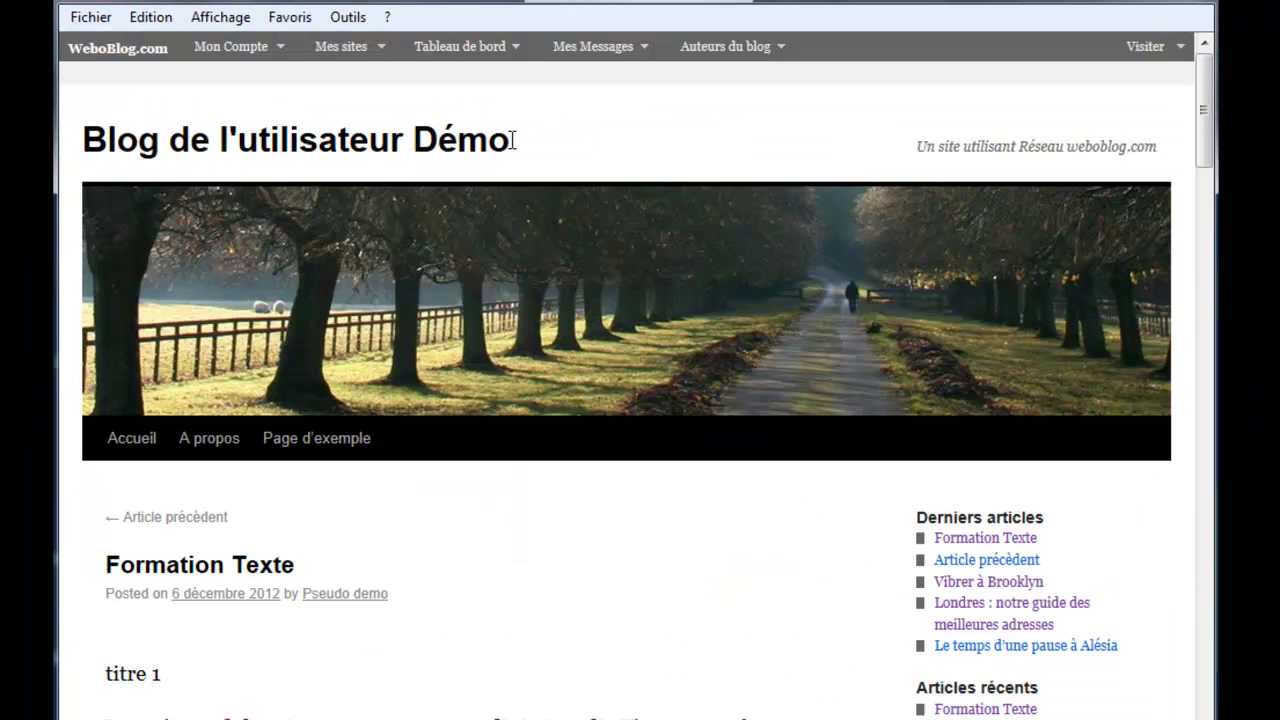
{"action": "scroll", "coordinate": [490, 345], "scroll_direction": "down", "scroll_amount": 8}
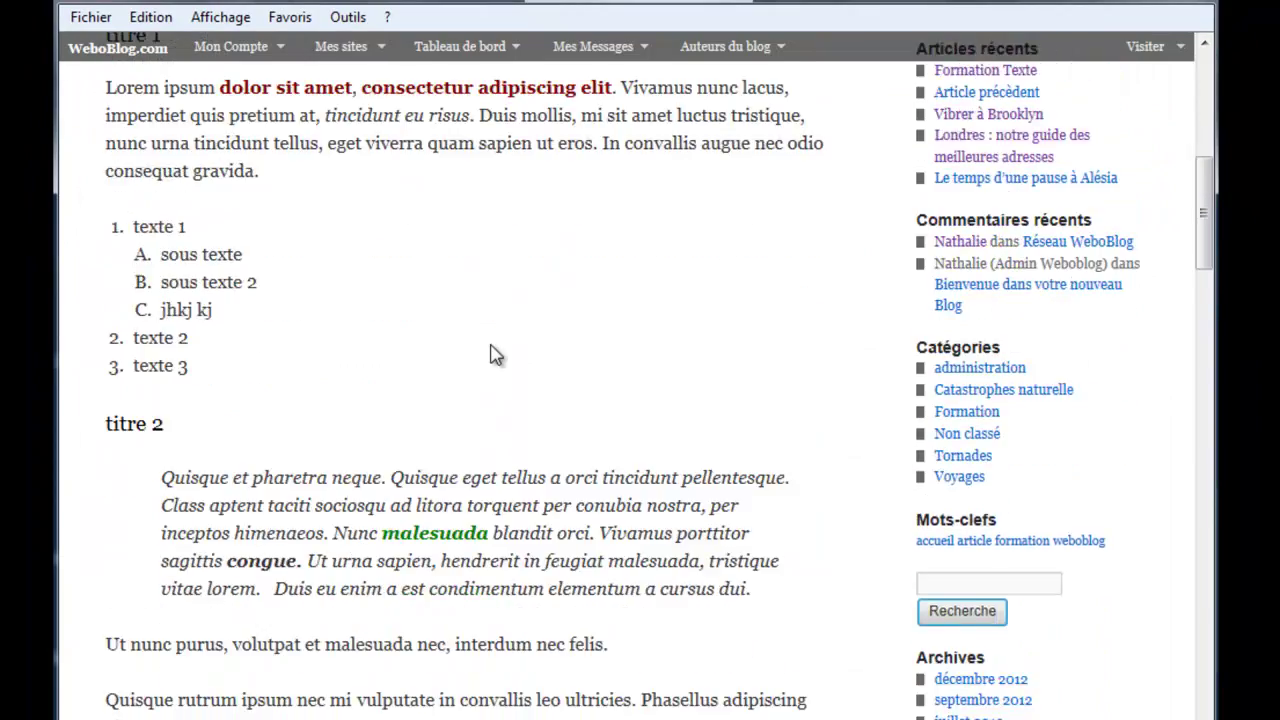
{"action": "scroll", "coordinate": [490, 352], "scroll_direction": "up", "scroll_amount": 1}
{"action": "scroll", "coordinate": [494, 356], "scroll_direction": "down", "scroll_amount": 3}
{"action": "scroll", "coordinate": [494, 355], "scroll_direction": "up", "scroll_amount": 9}
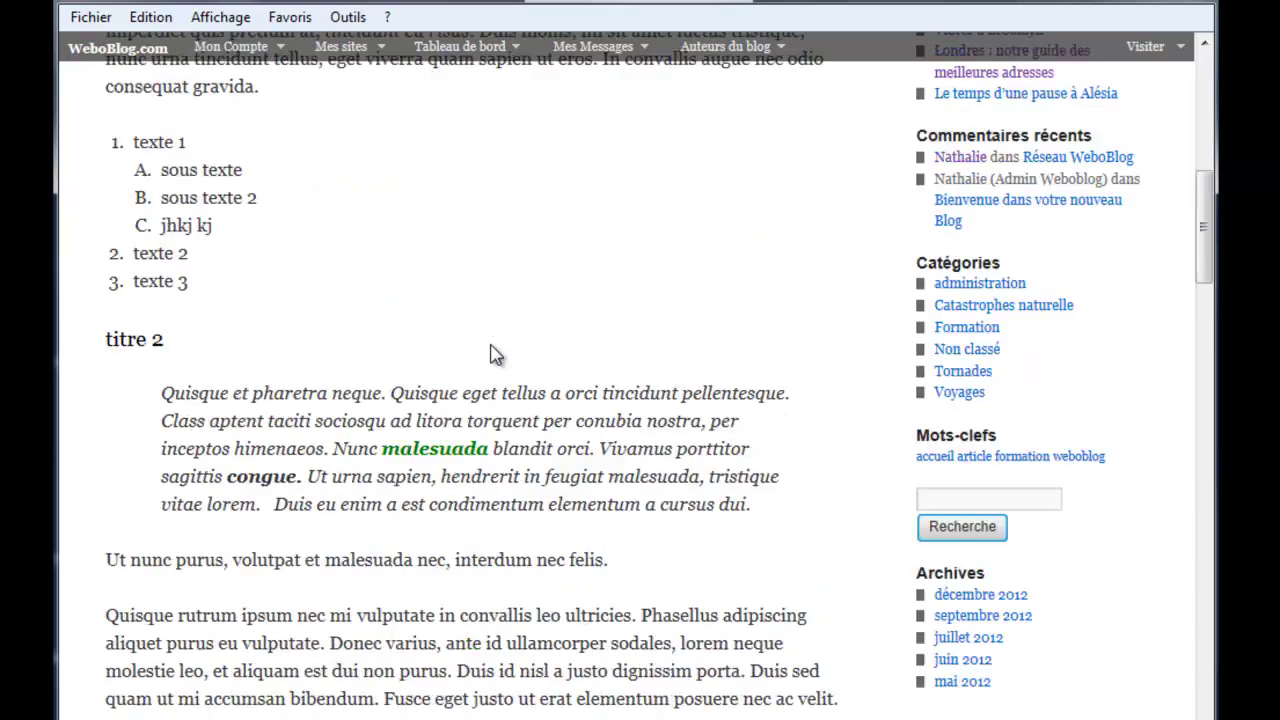
{"action": "scroll", "coordinate": [494, 355], "scroll_direction": "up", "scroll_amount": 3}
Step: Return to the blog home page and find the shortened Formation Texte excerpt
{"action": "left_click", "coordinate": [346, 150]}
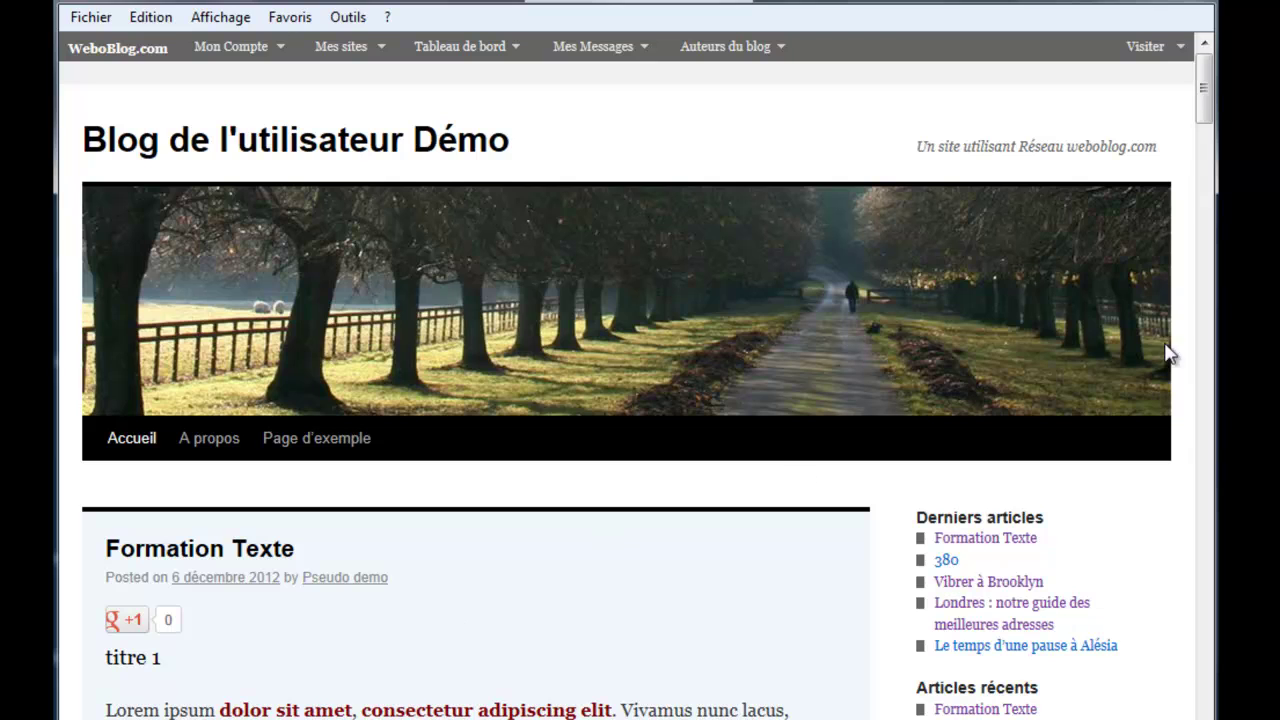
{"action": "scroll", "coordinate": [1203, 128], "scroll_direction": "down", "scroll_amount": 5}
{"action": "scroll", "coordinate": [1200, 120], "scroll_direction": "up", "scroll_amount": 5}
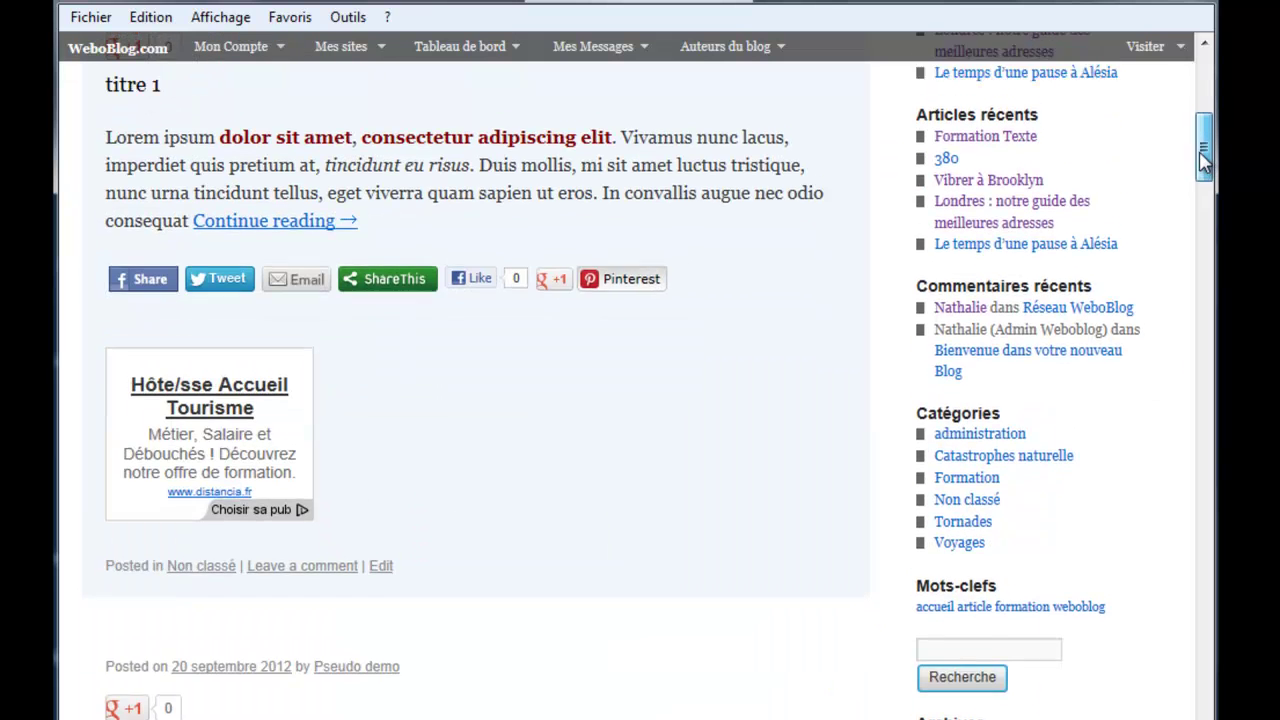
{"action": "scroll", "coordinate": [1200, 130], "scroll_direction": "down", "scroll_amount": 4}
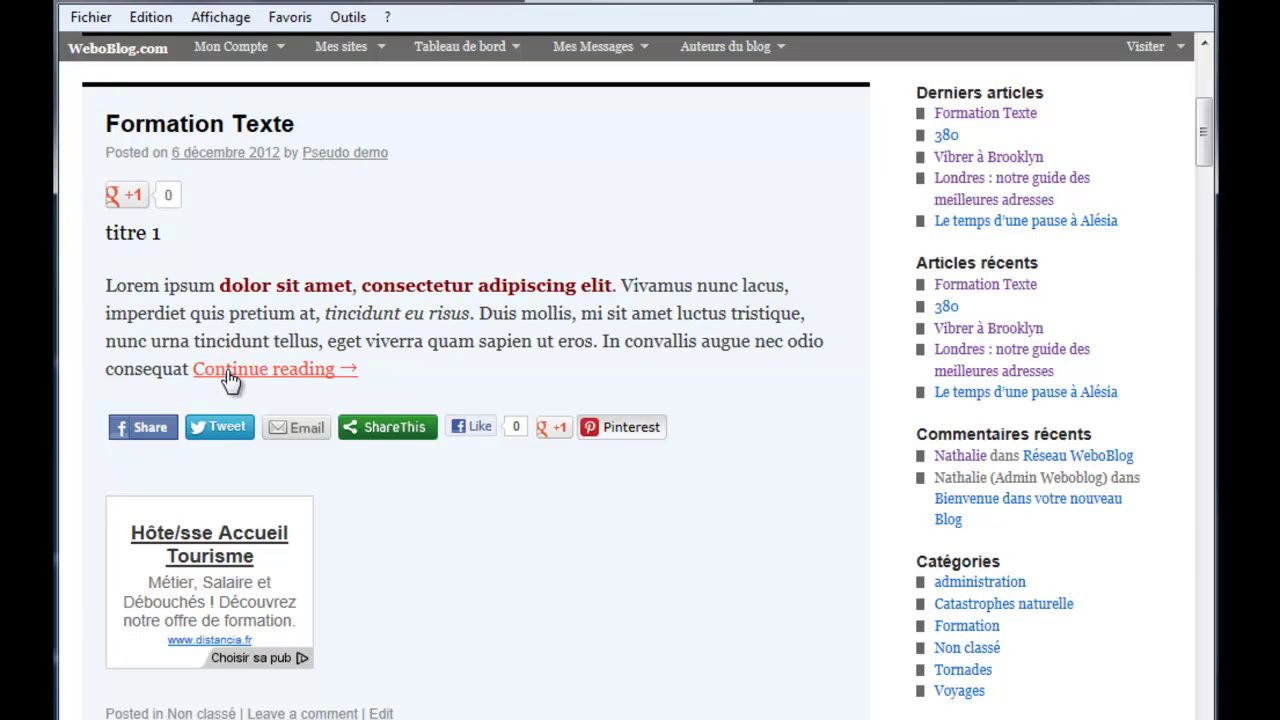
{"action": "scroll", "coordinate": [644, 490], "scroll_direction": "down", "scroll_amount": 10}
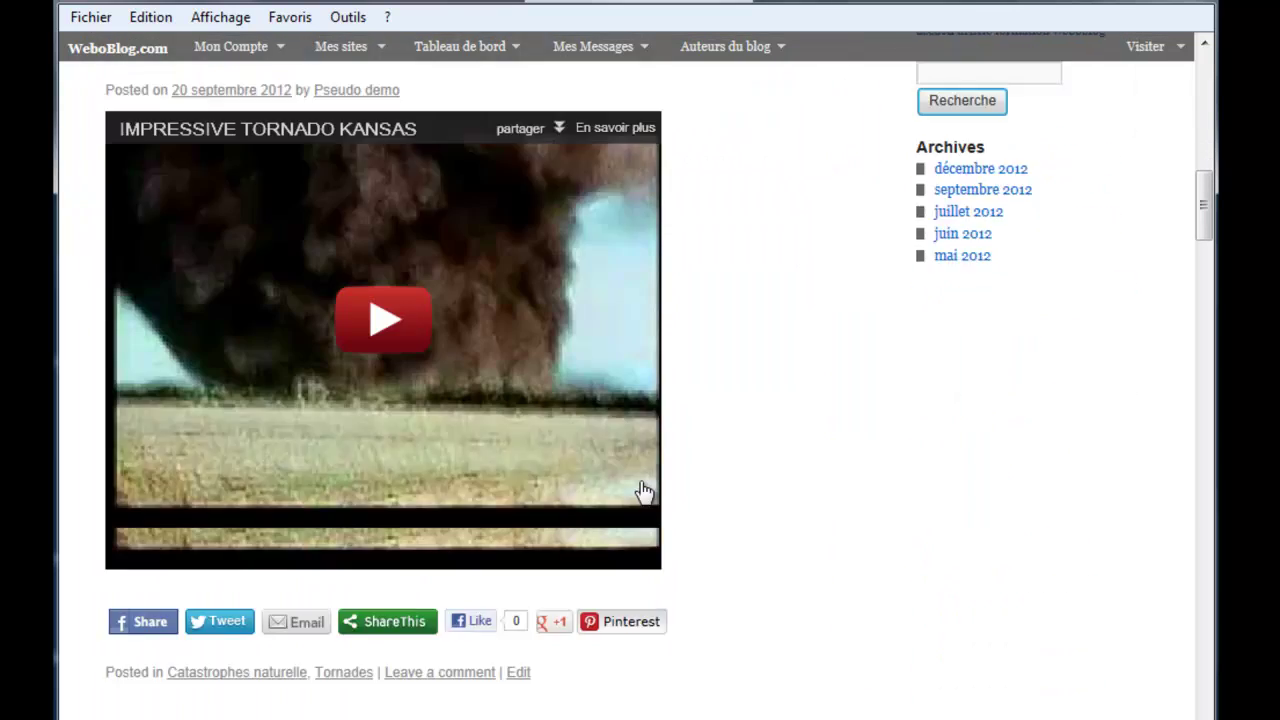
{"action": "scroll", "coordinate": [644, 492], "scroll_direction": "up", "scroll_amount": 5}
{"action": "scroll", "coordinate": [644, 492], "scroll_direction": "up", "scroll_amount": 8}
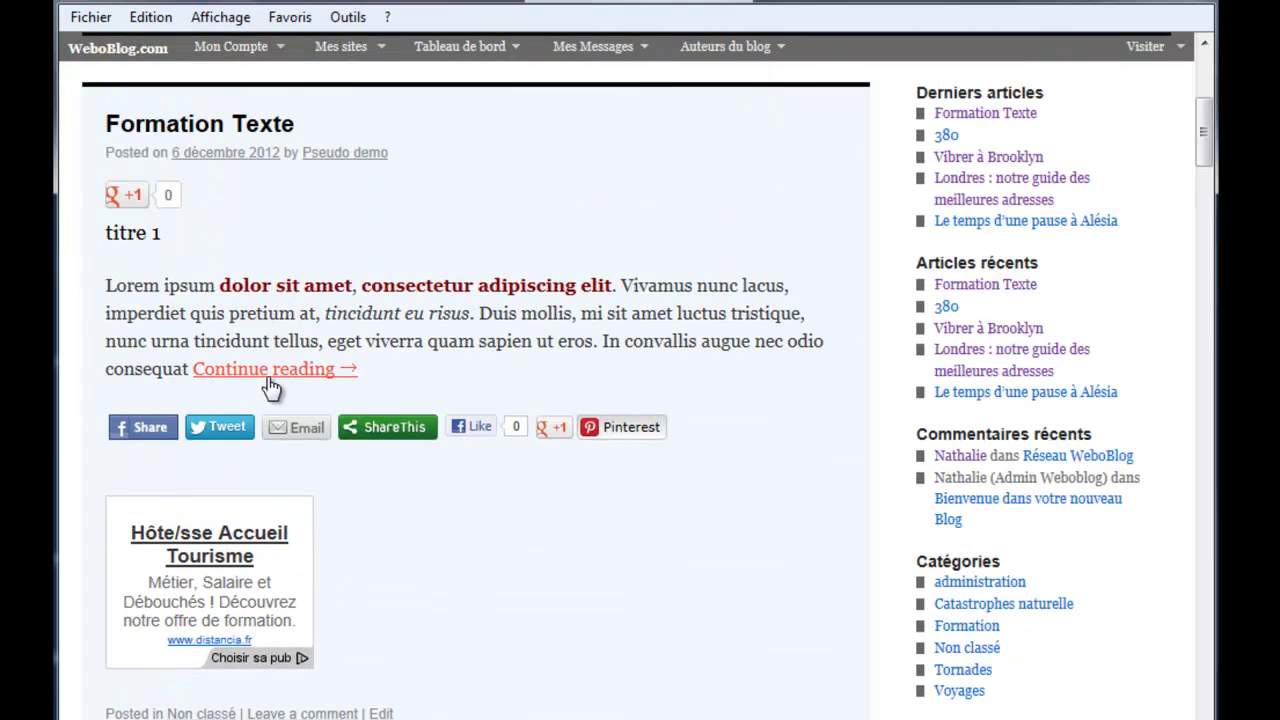
Step: Open the full Formation Texte post via its continue-reading link and read it
{"action": "left_click", "coordinate": [271, 380]}
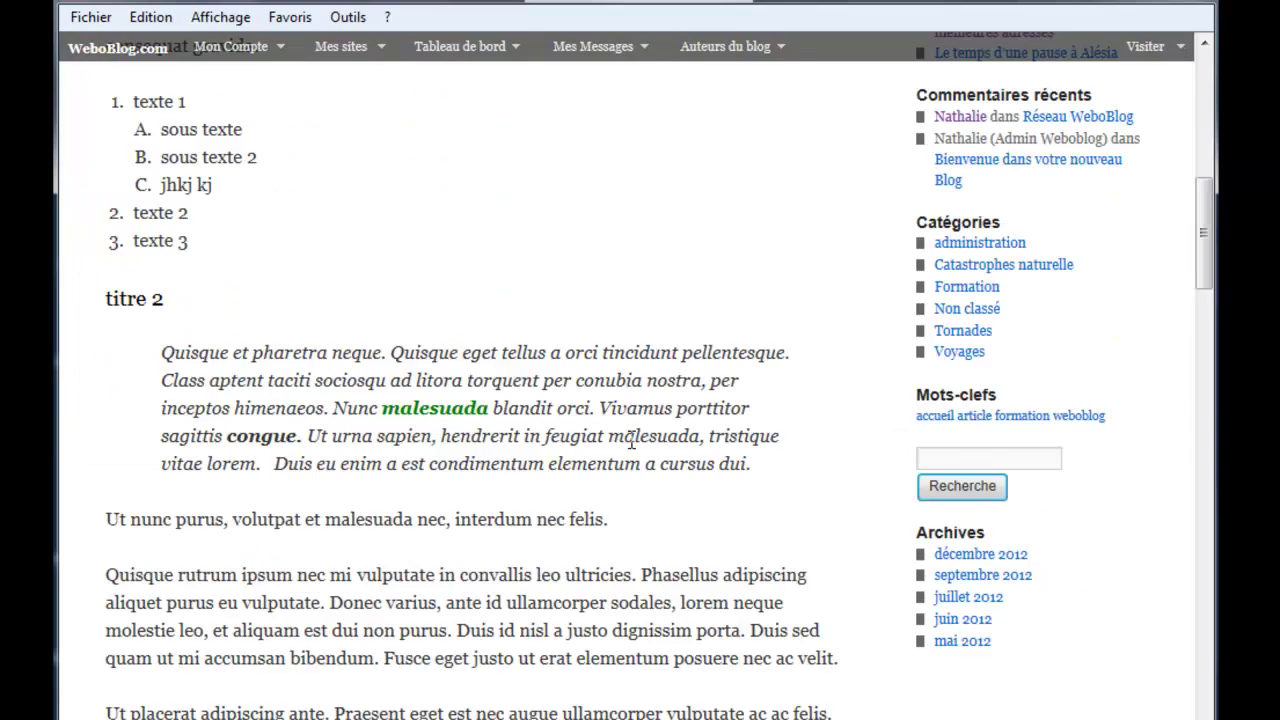
{"action": "scroll", "coordinate": [631, 441], "scroll_direction": "down", "scroll_amount": 3}
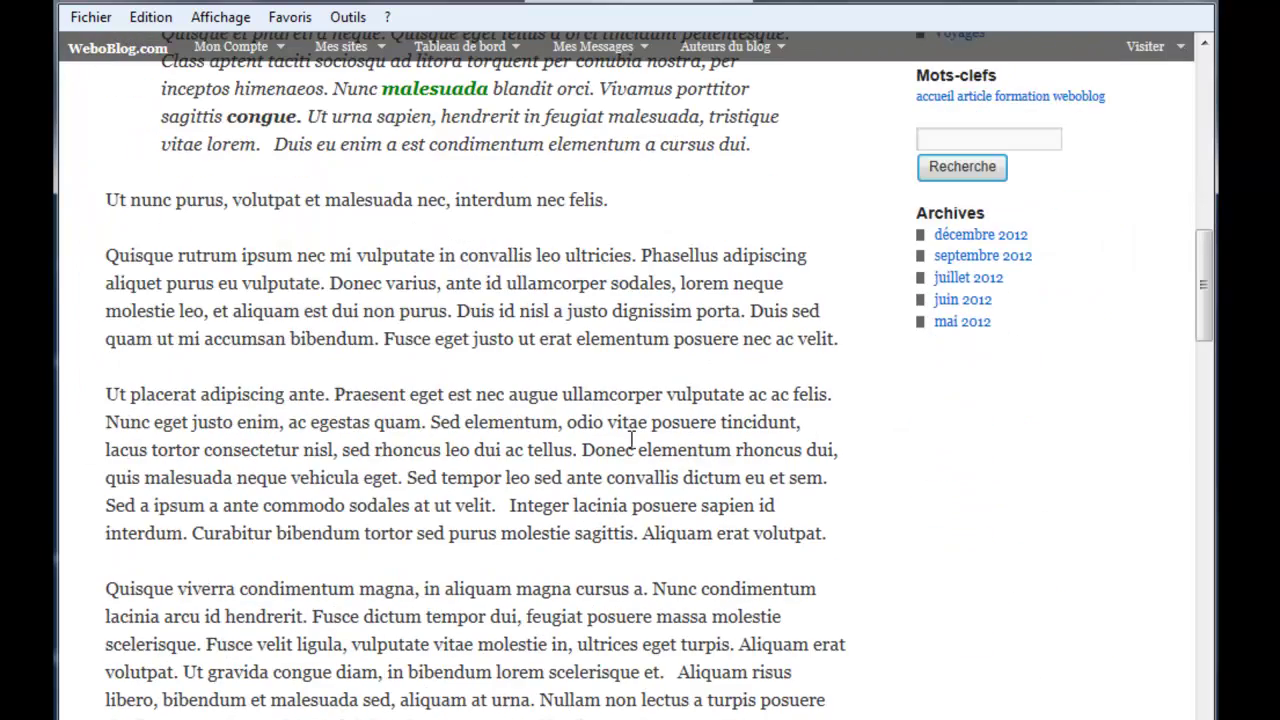
{"action": "scroll", "coordinate": [631, 441], "scroll_direction": "down", "scroll_amount": 4}
{"action": "scroll", "coordinate": [631, 441], "scroll_direction": "up", "scroll_amount": 10}
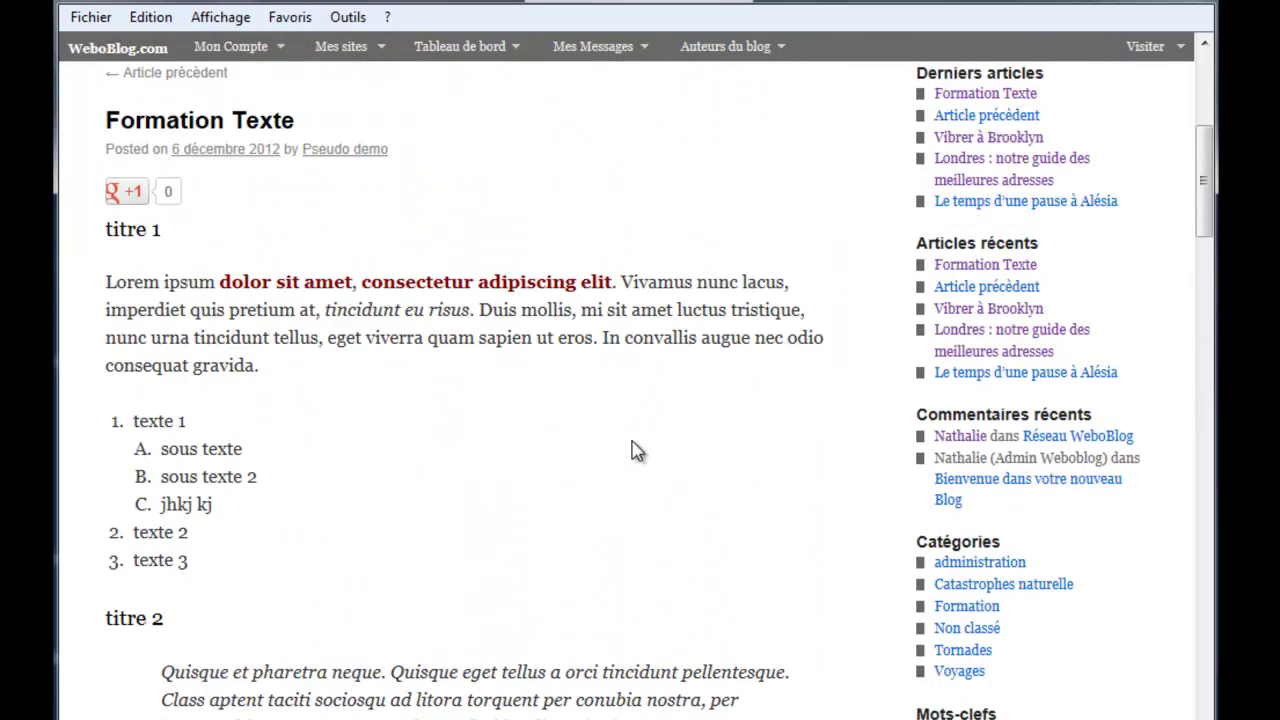
{"action": "scroll", "coordinate": [637, 451], "scroll_direction": "up", "scroll_amount": 4}
{"action": "scroll", "coordinate": [637, 451], "scroll_direction": "down", "scroll_amount": 2}
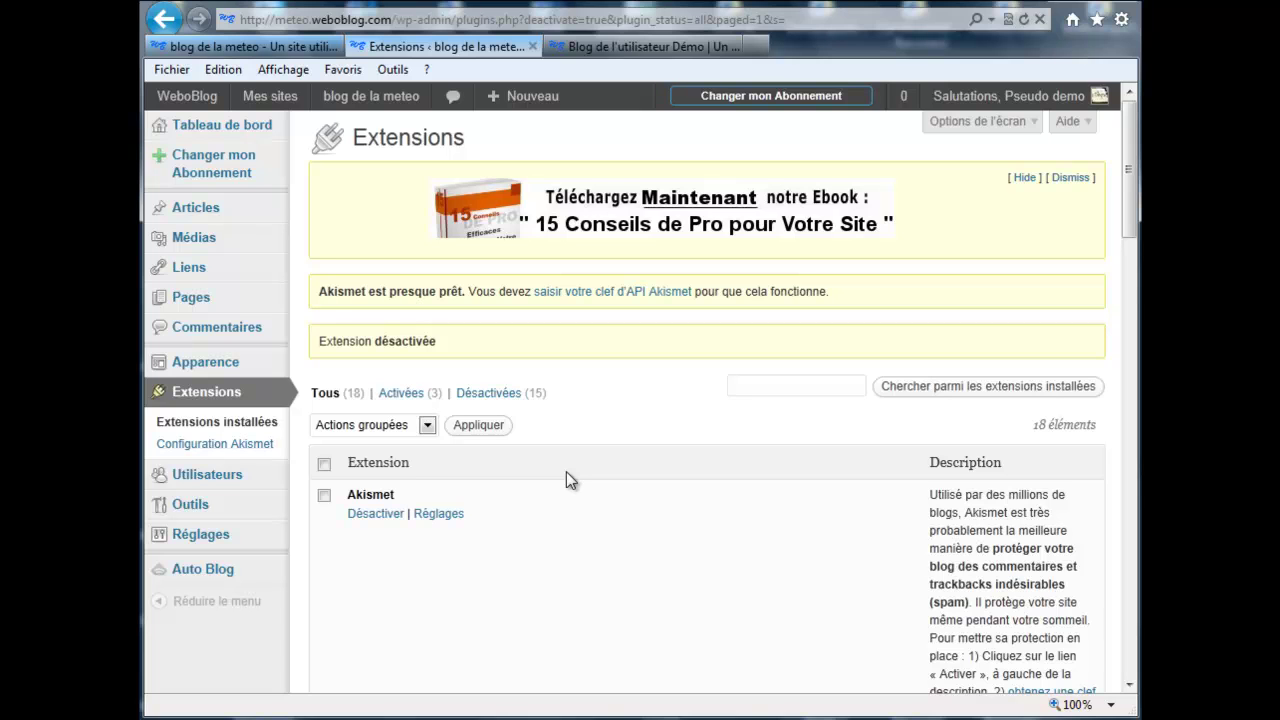
Step: Activate the TinyMCE Advanced extension from the installed extensions list
{"action": "scroll", "coordinate": [508, 558], "scroll_direction": "down", "scroll_amount": 5}
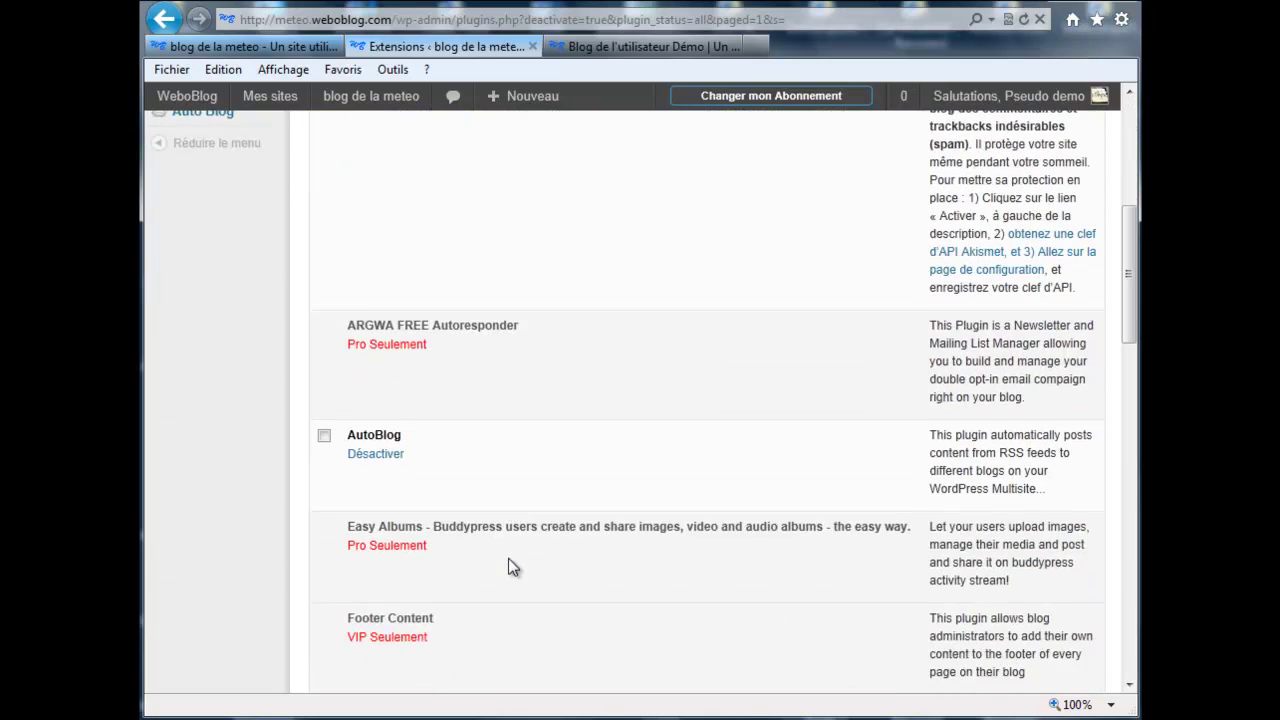
{"action": "scroll", "coordinate": [311, 602], "scroll_direction": "down", "scroll_amount": 8}
{"action": "scroll", "coordinate": [311, 602], "scroll_direction": "down", "scroll_amount": 6}
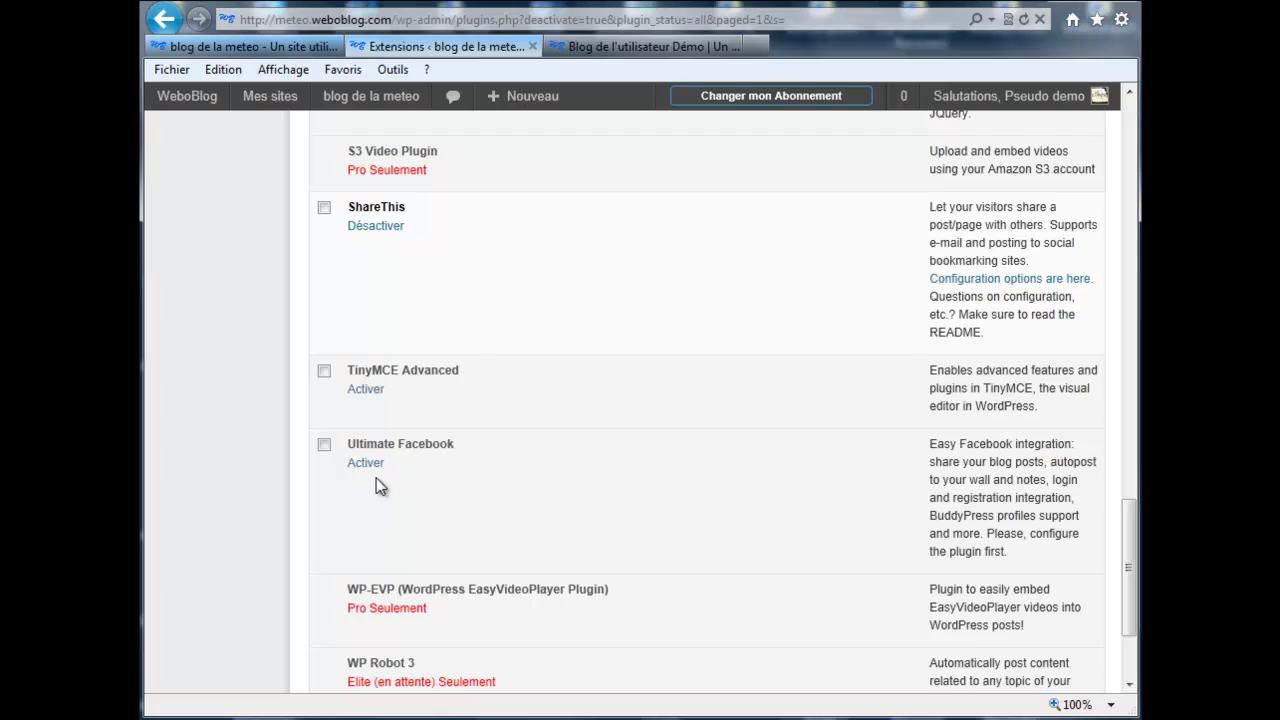
{"action": "scroll", "coordinate": [320, 528], "scroll_direction": "down", "scroll_amount": 1}
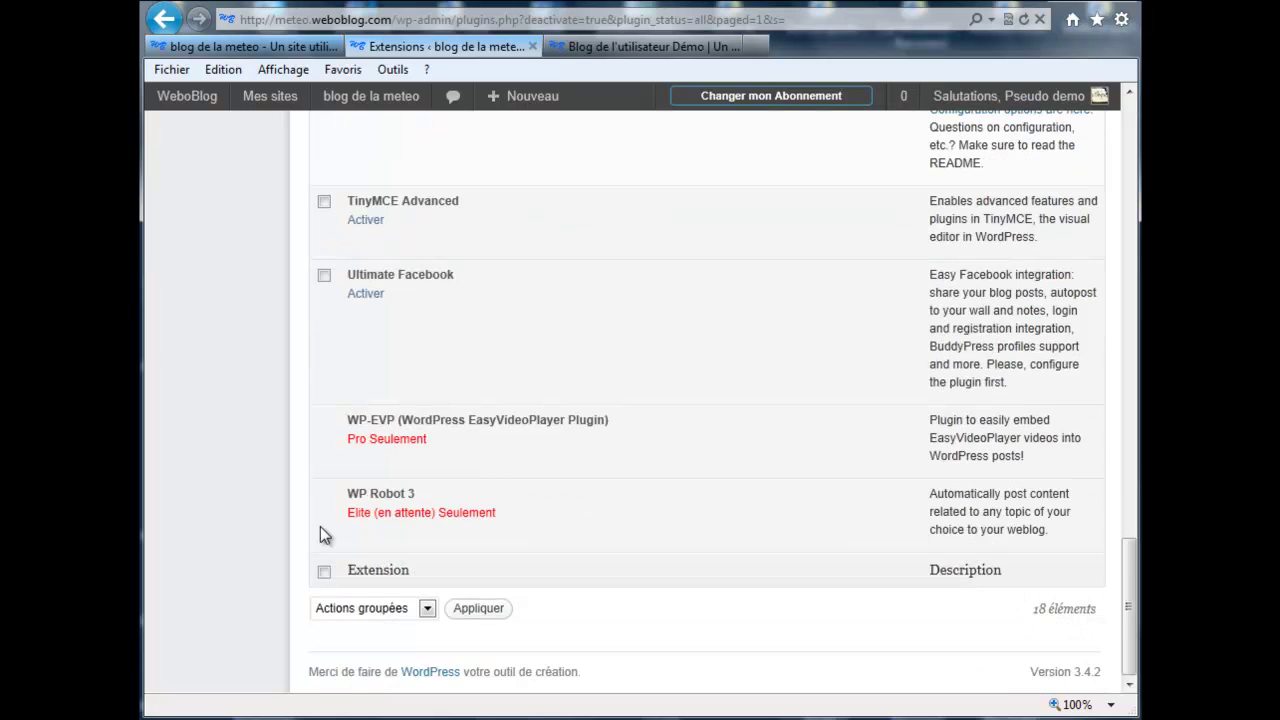
{"action": "scroll", "coordinate": [320, 528], "scroll_direction": "up", "scroll_amount": 2}
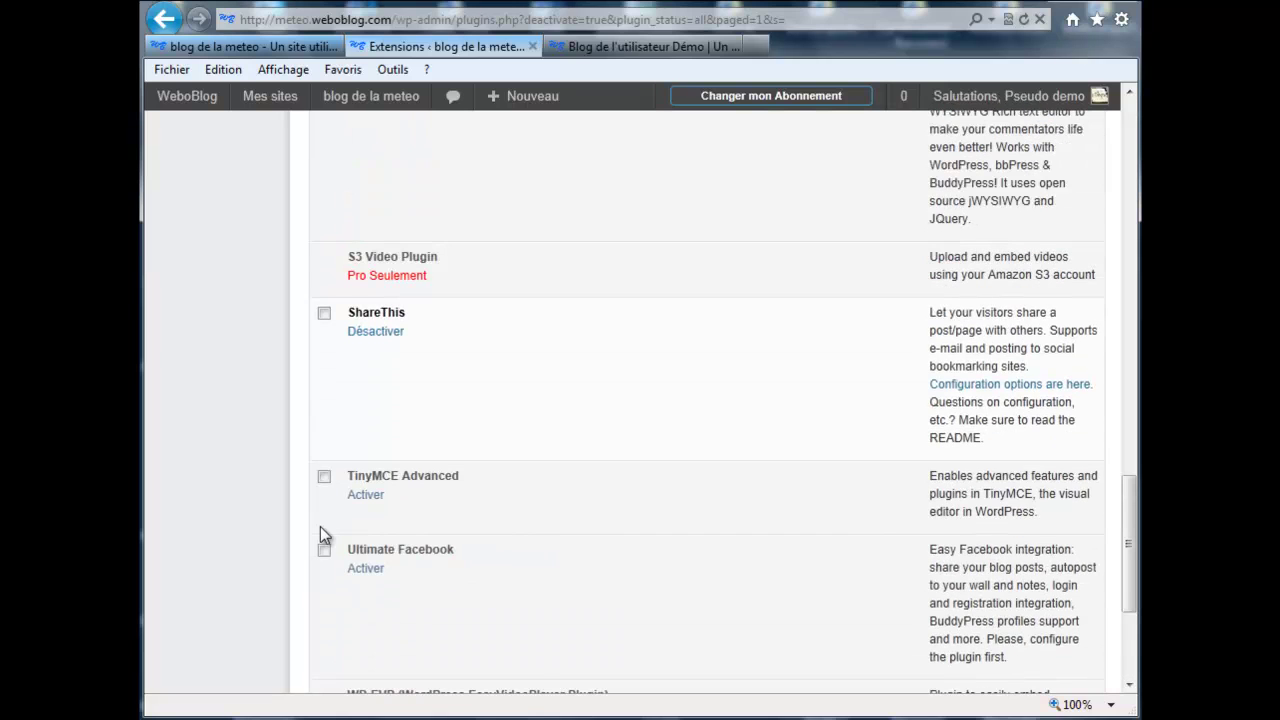
{"action": "left_click", "coordinate": [366, 496]}
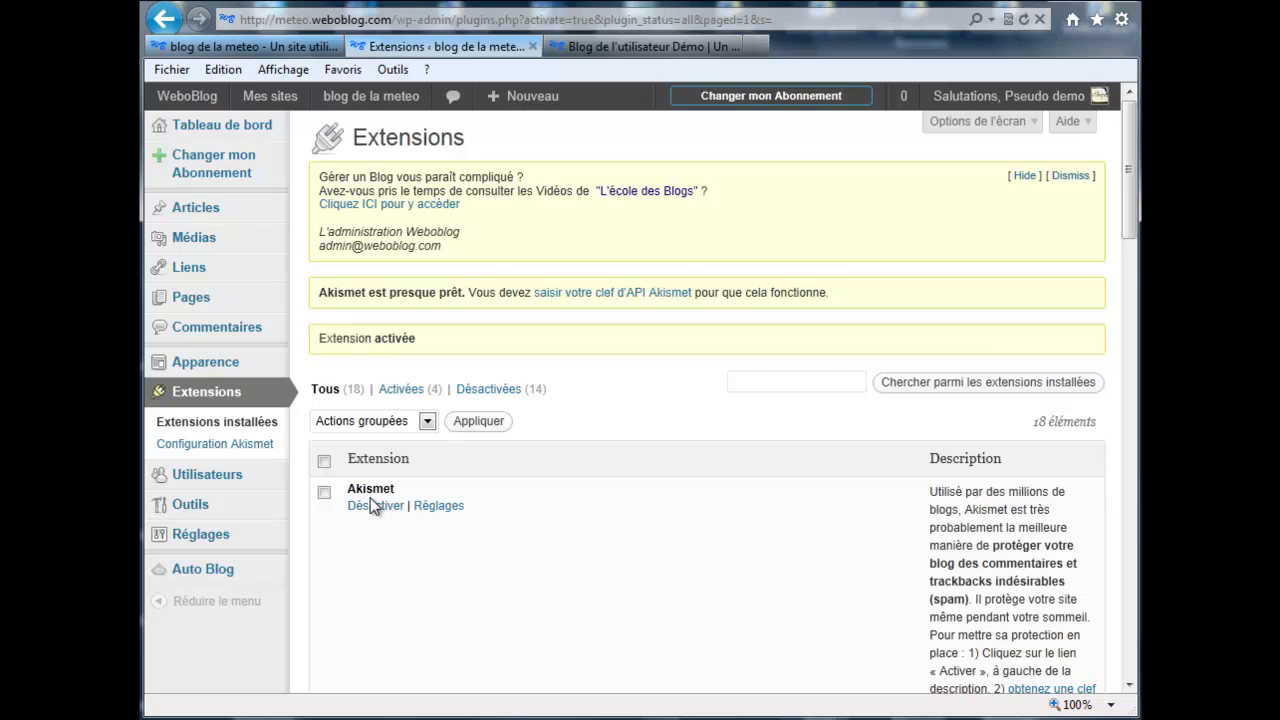
Step: Open Formation texte for editing from the list of all posts
{"action": "mouse_move", "coordinate": [237, 209]}
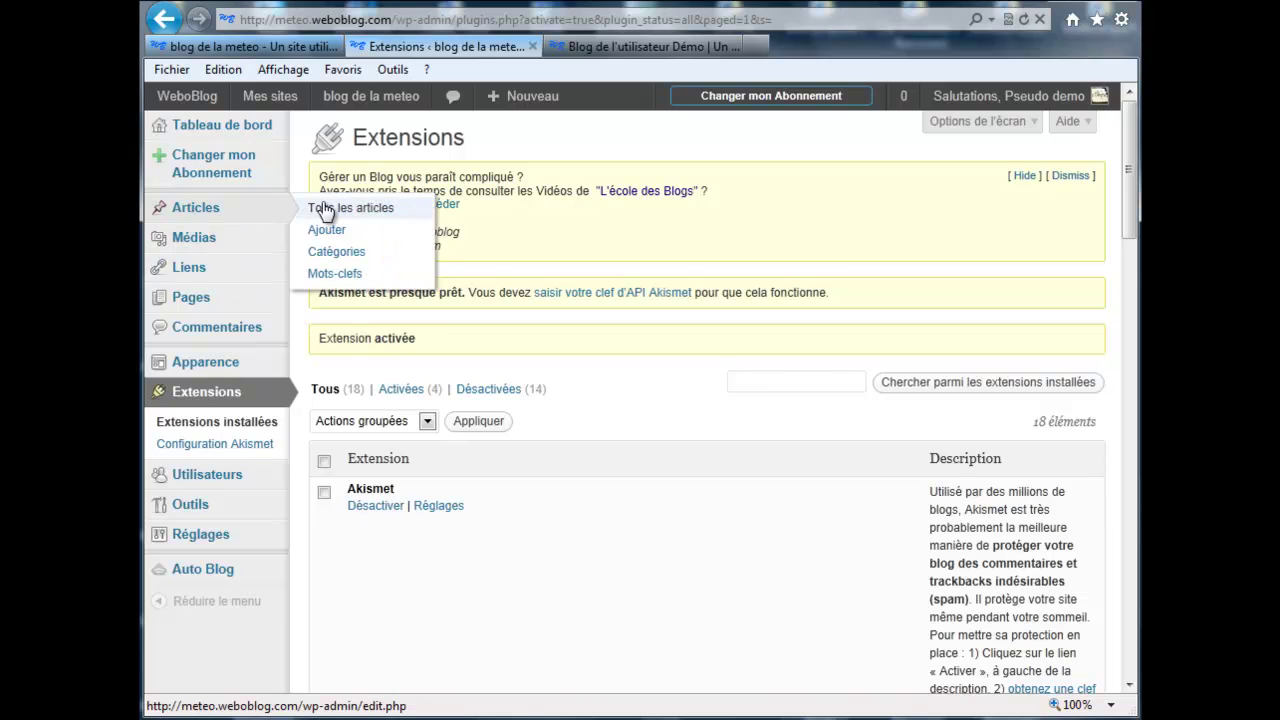
{"action": "left_click", "coordinate": [326, 210]}
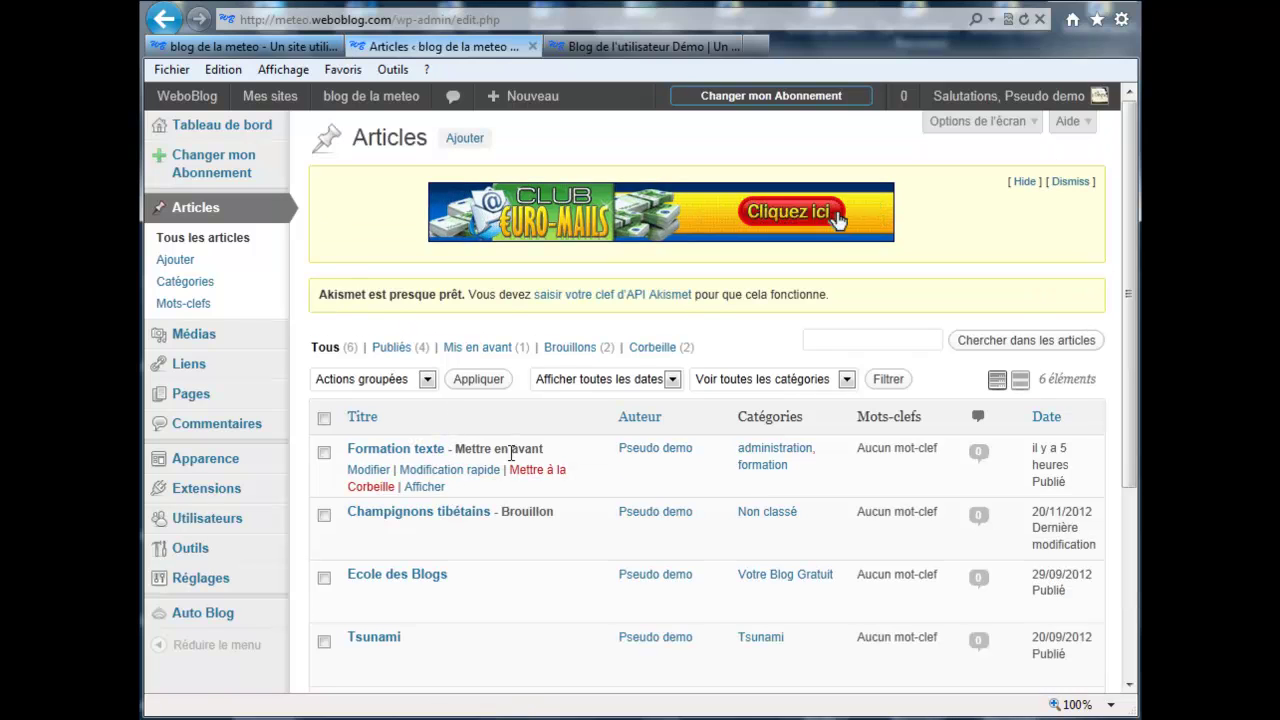
{"action": "left_click", "coordinate": [378, 480]}
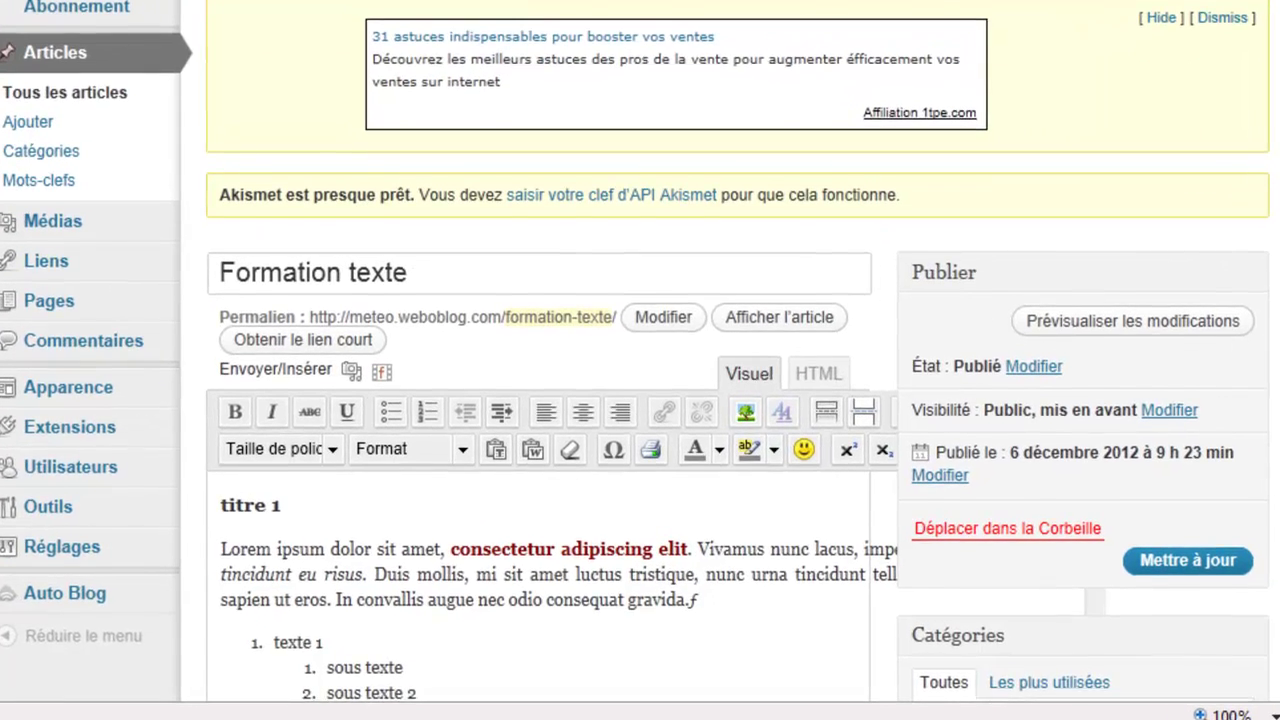
{"action": "scroll", "coordinate": [640, 400], "scroll_direction": "down", "scroll_amount": 4}
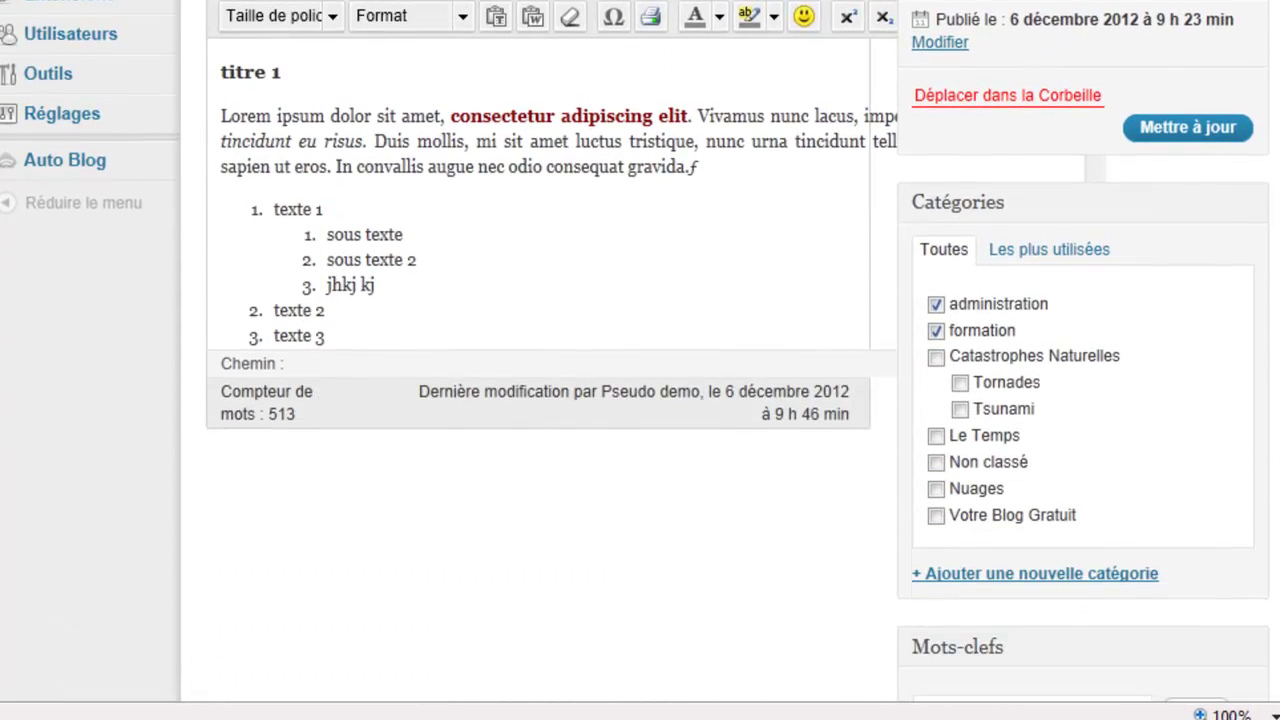
{"action": "scroll", "coordinate": [640, 360], "scroll_direction": "up", "scroll_amount": 3}
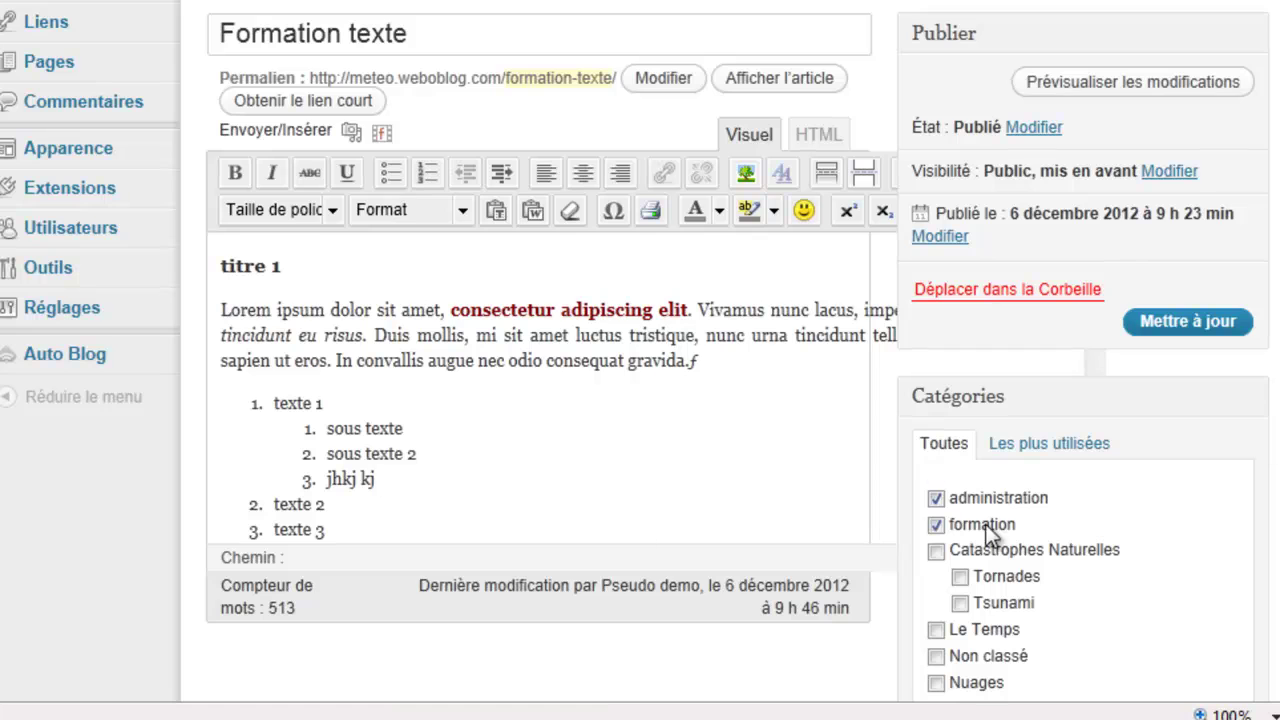
Step: Narrow the browser window to view the editor's expanded TinyMCE Advanced toolbar
{"action": "left_click_drag", "start_coordinate": [1262, 490], "coordinate": [1020, 500]}
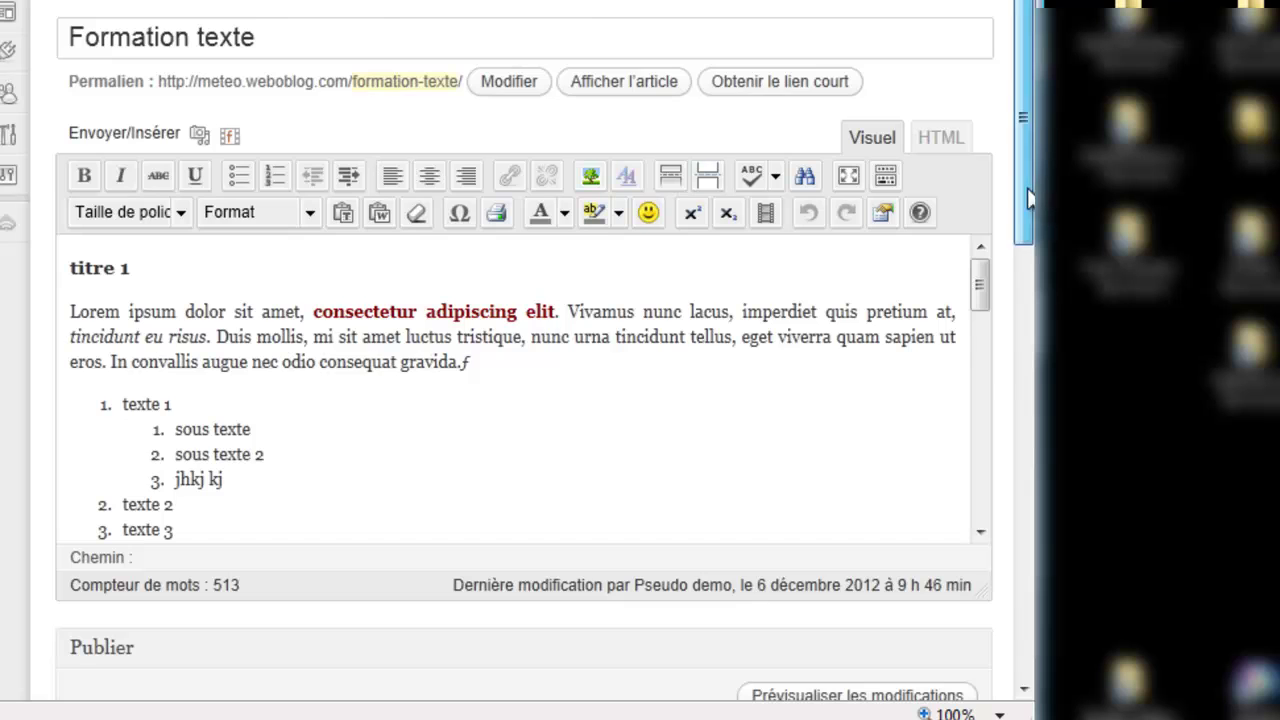
{"action": "left_click_drag", "start_coordinate": [1027, 188], "coordinate": [1020, 108]}
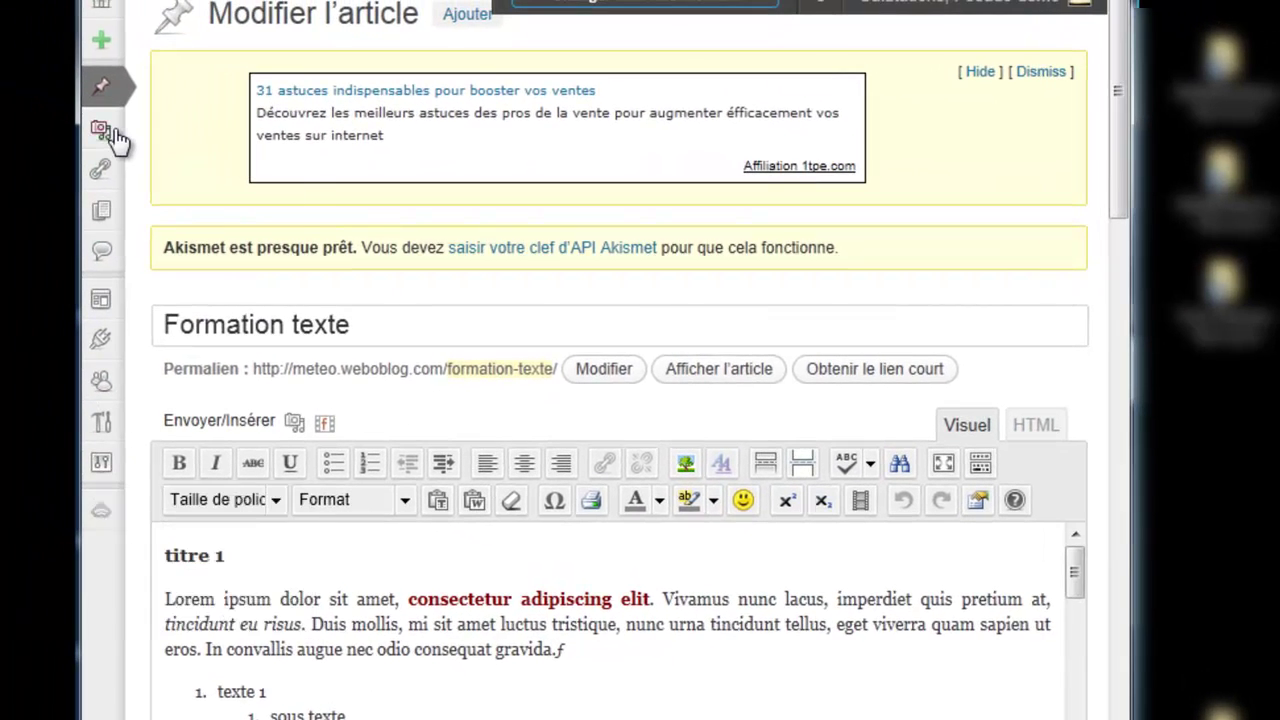
{"action": "mouse_move", "coordinate": [116, 140]}
{"action": "left_click_drag", "start_coordinate": [1117, 188], "coordinate": [1116, 263]}
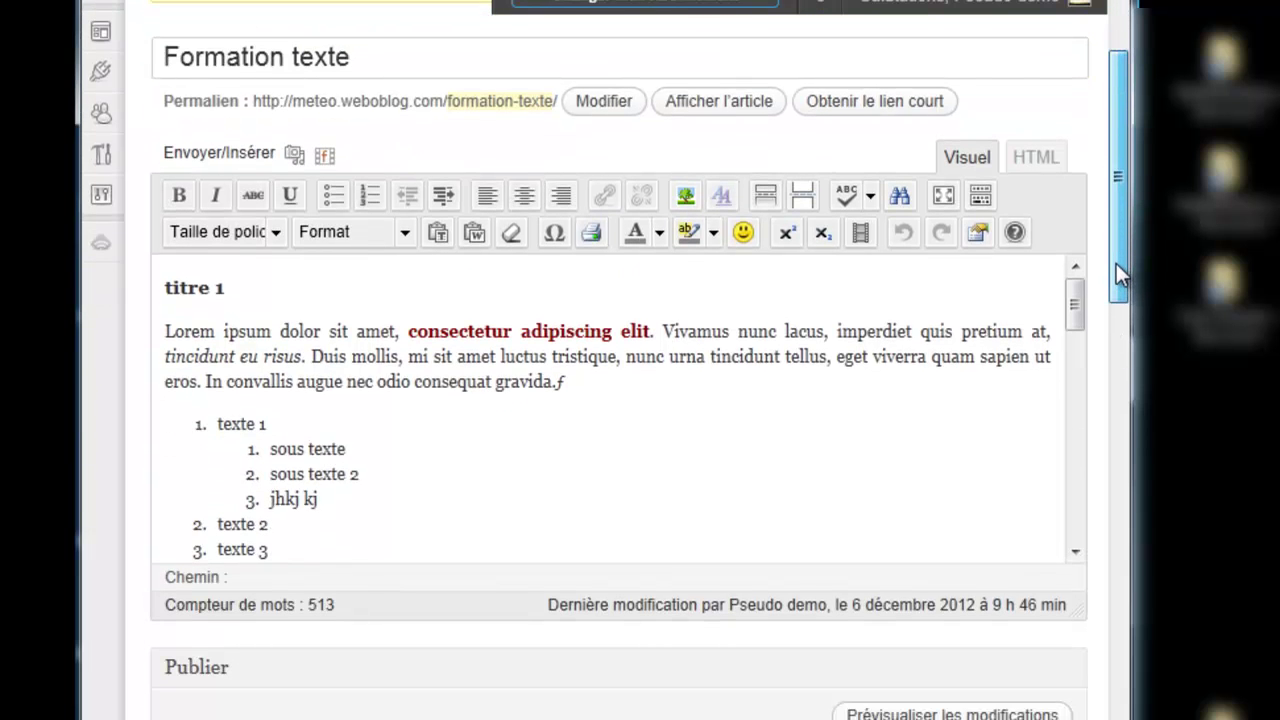
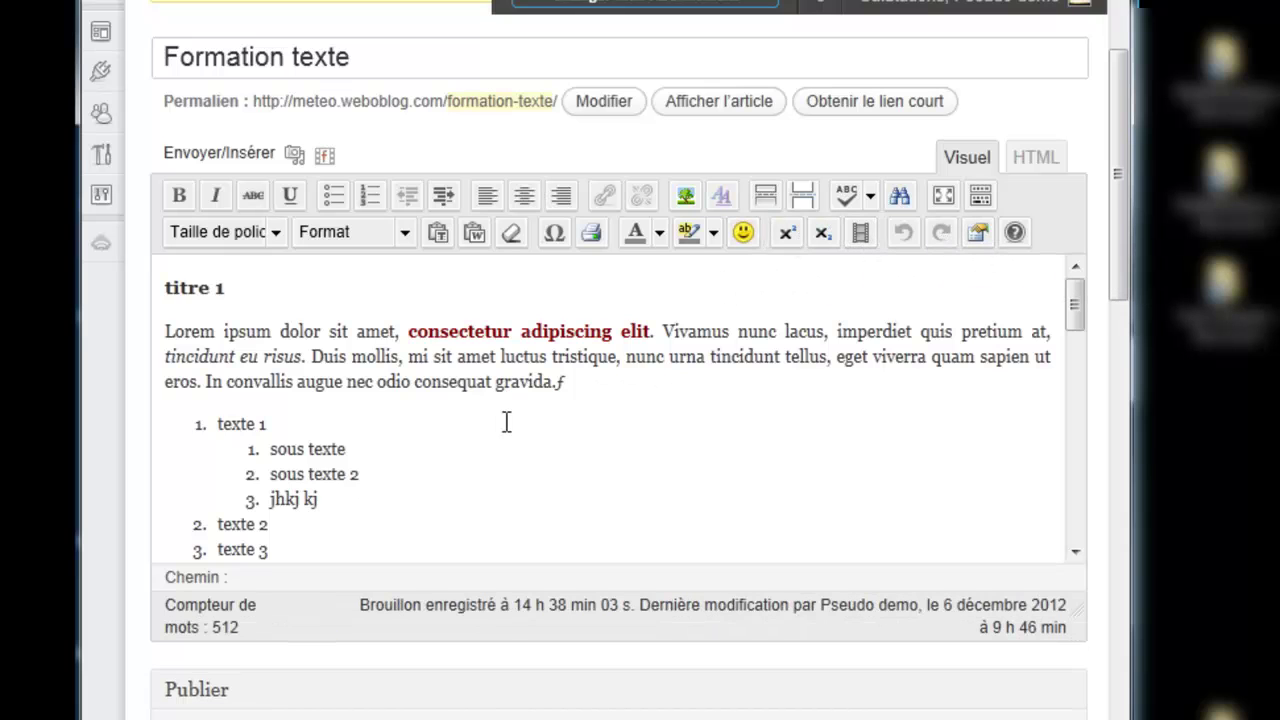
Step: Apply superscript (Exposant), then subscript (Indice), to the 2 in 'sous texte 2'
{"action": "left_click_drag", "start_coordinate": [359, 473], "coordinate": [351, 477]}
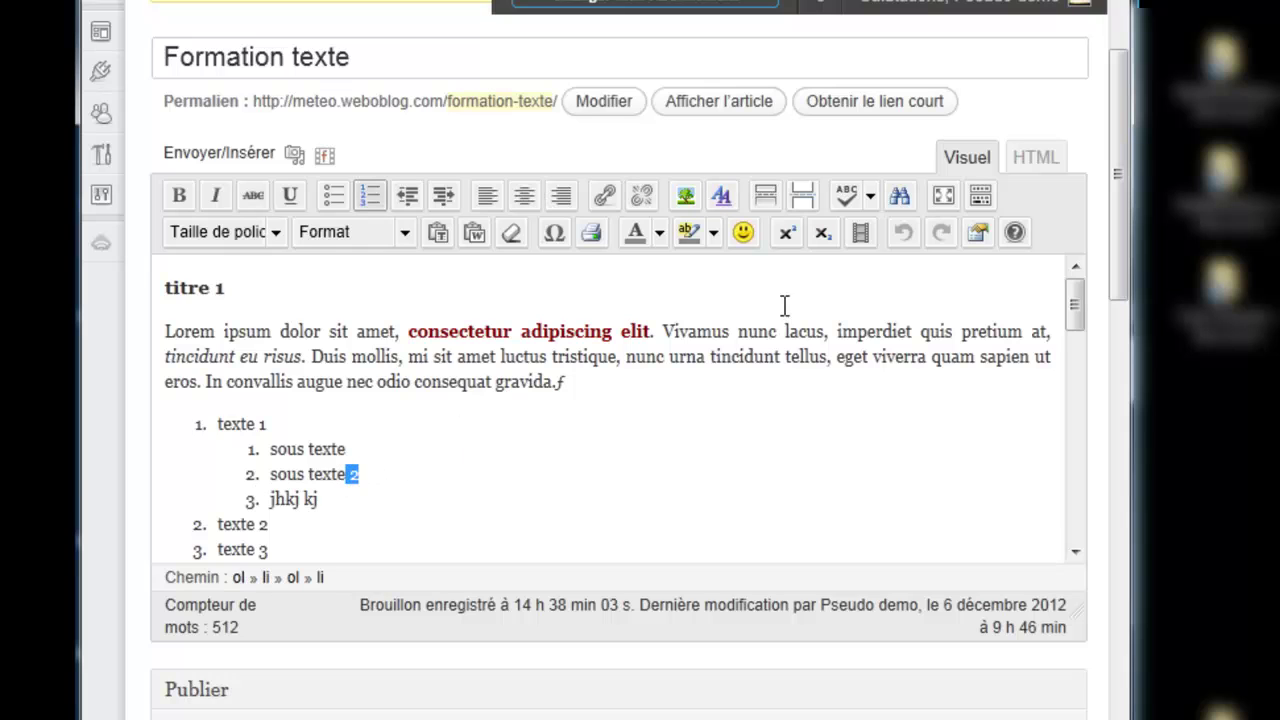
{"action": "left_click", "coordinate": [788, 234]}
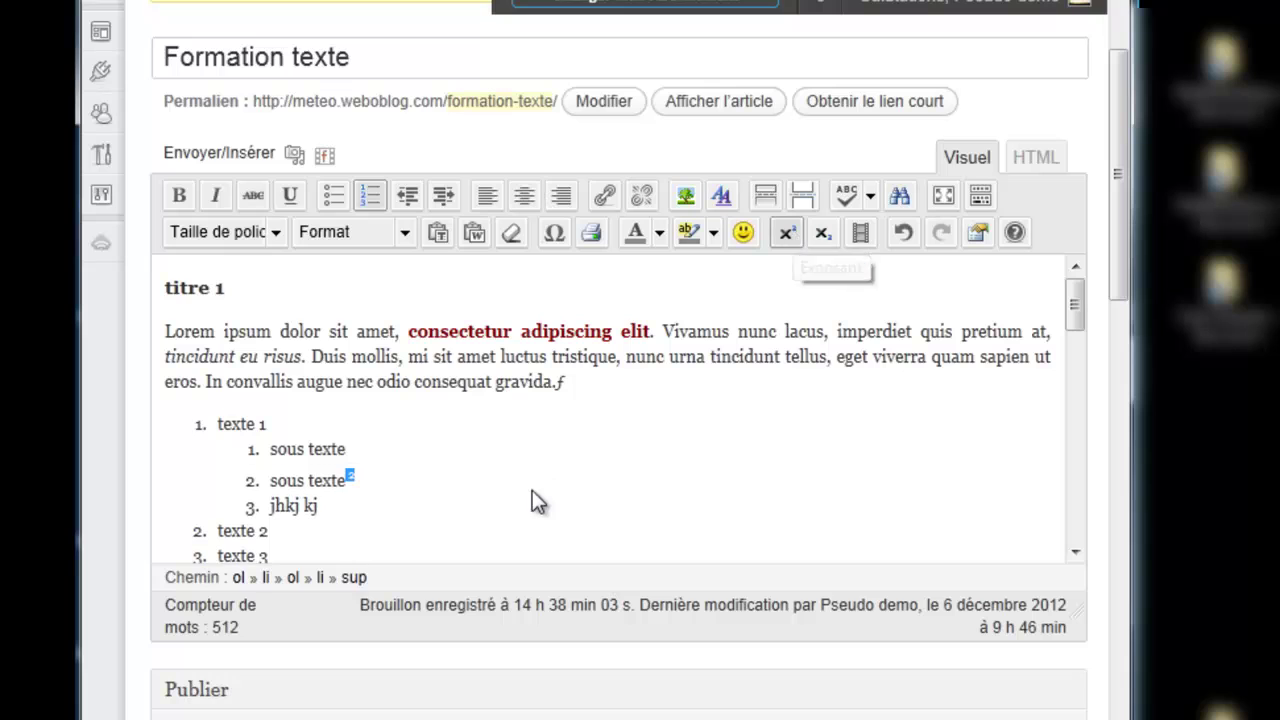
{"action": "left_click", "coordinate": [387, 474]}
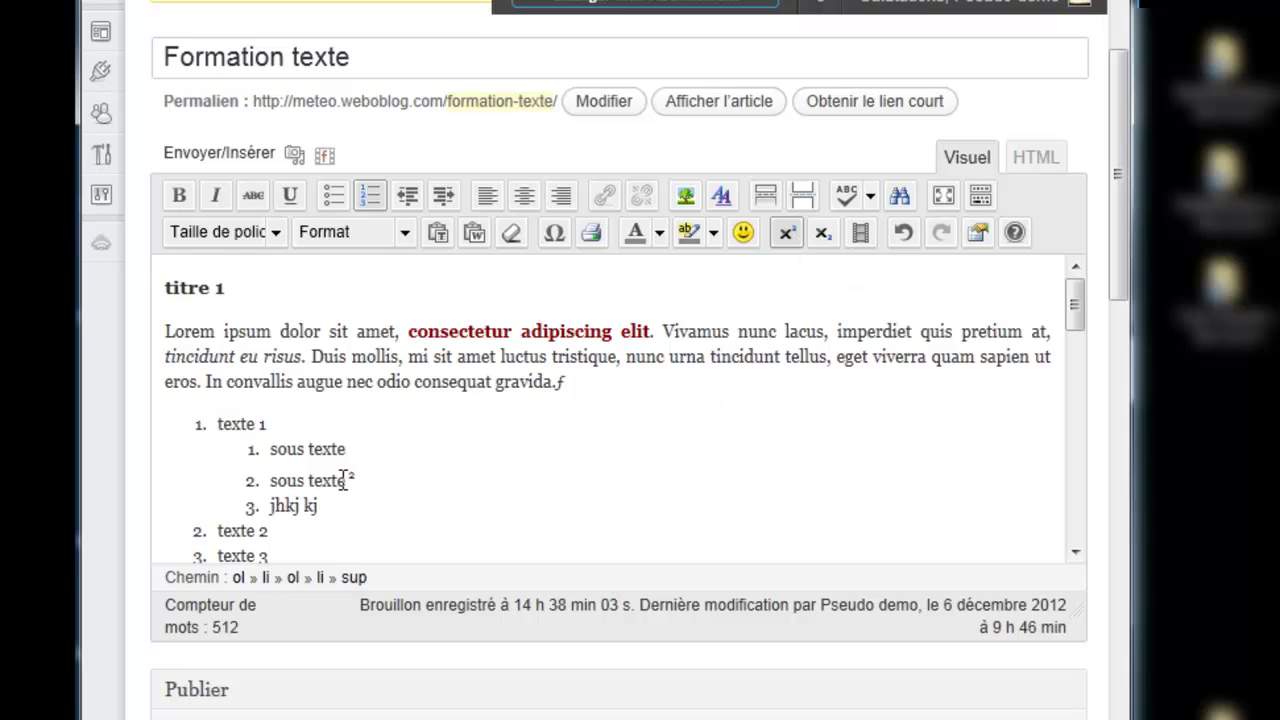
{"action": "left_click_drag", "start_coordinate": [345, 480], "coordinate": [357, 478]}
{"action": "left_click", "coordinate": [823, 231]}
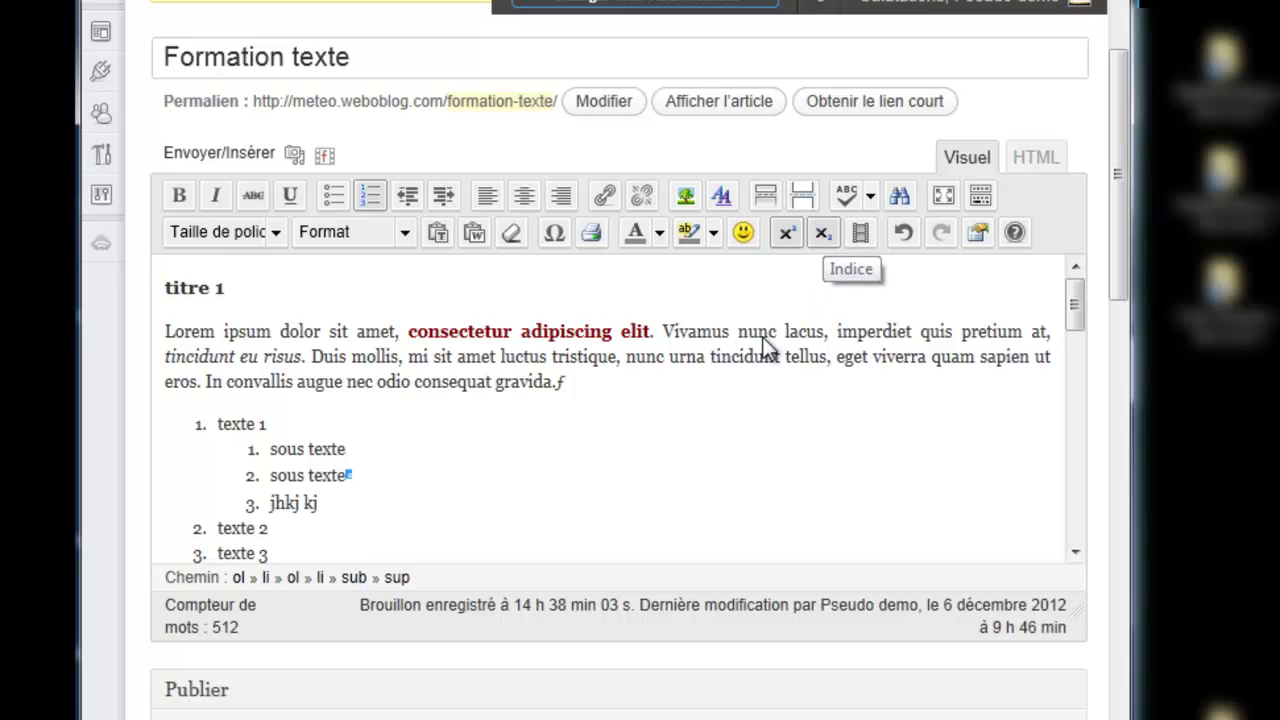
Step: Return the 2 to normal text, then select the stray ƒ after 'gravida.' to replace with a smiley
{"action": "left_click", "coordinate": [831, 229]}
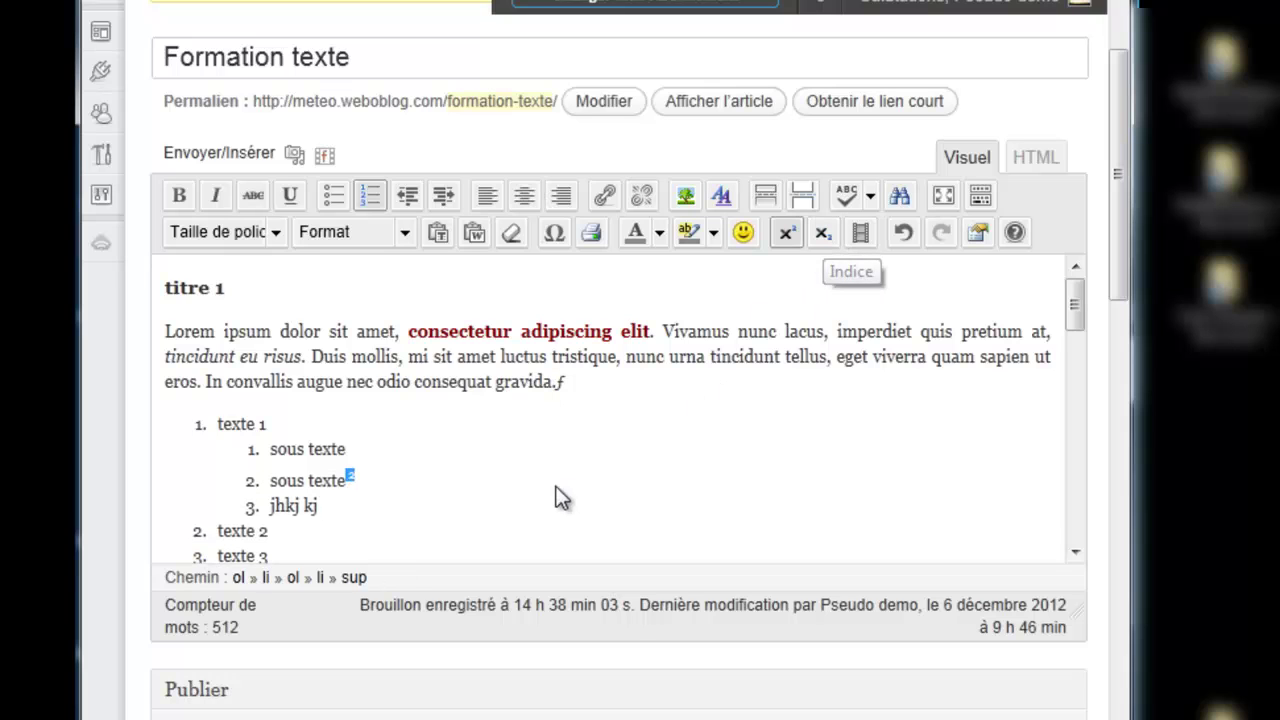
{"action": "left_click", "coordinate": [787, 234]}
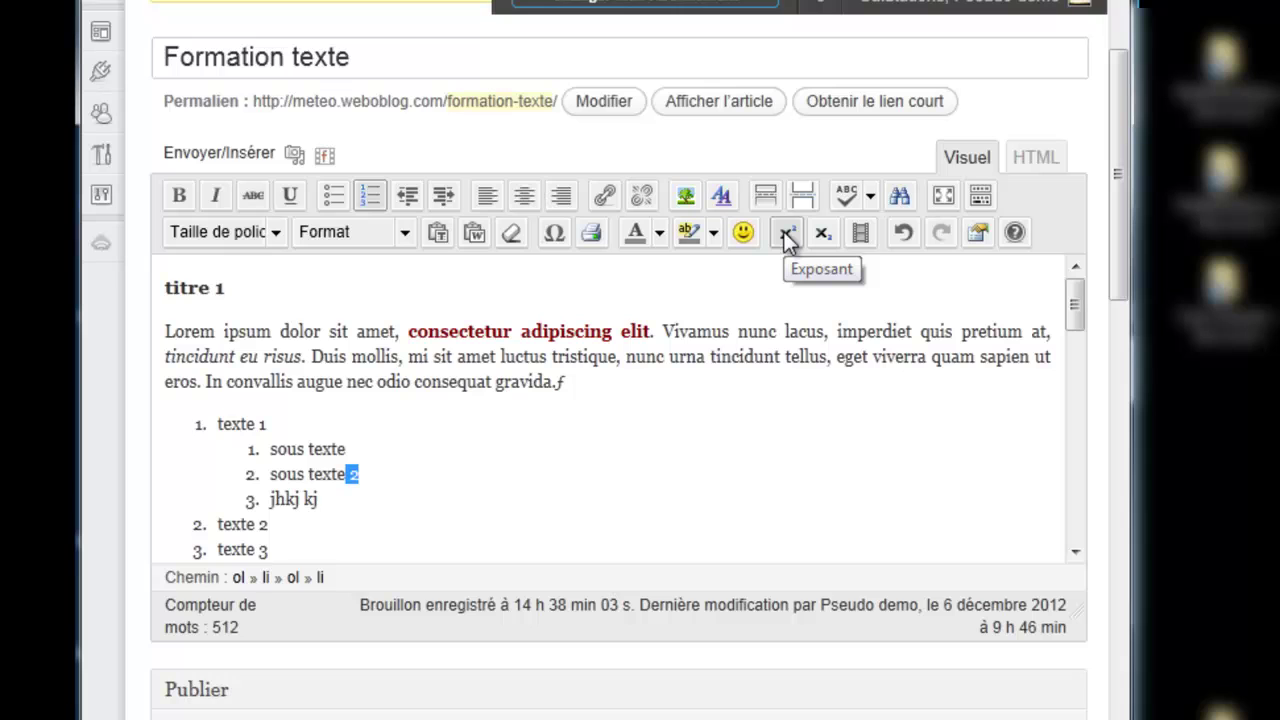
{"action": "left_click", "coordinate": [822, 233]}
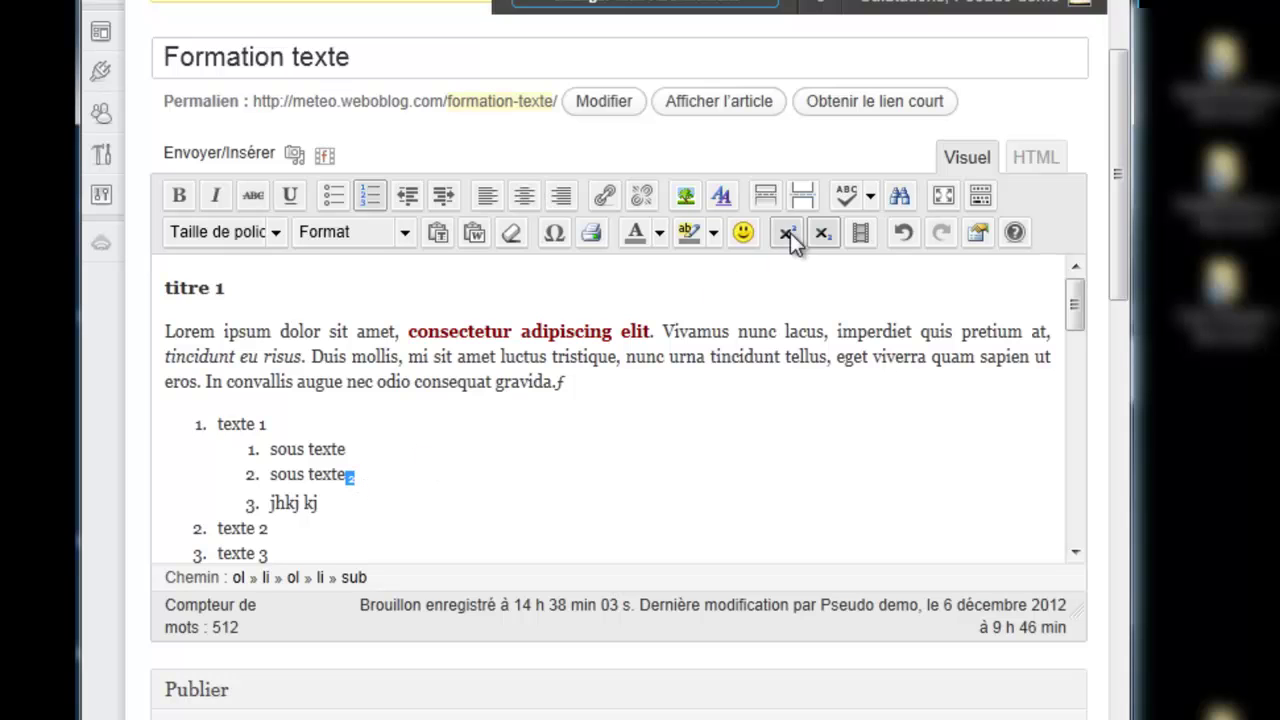
{"action": "left_click", "coordinate": [824, 234]}
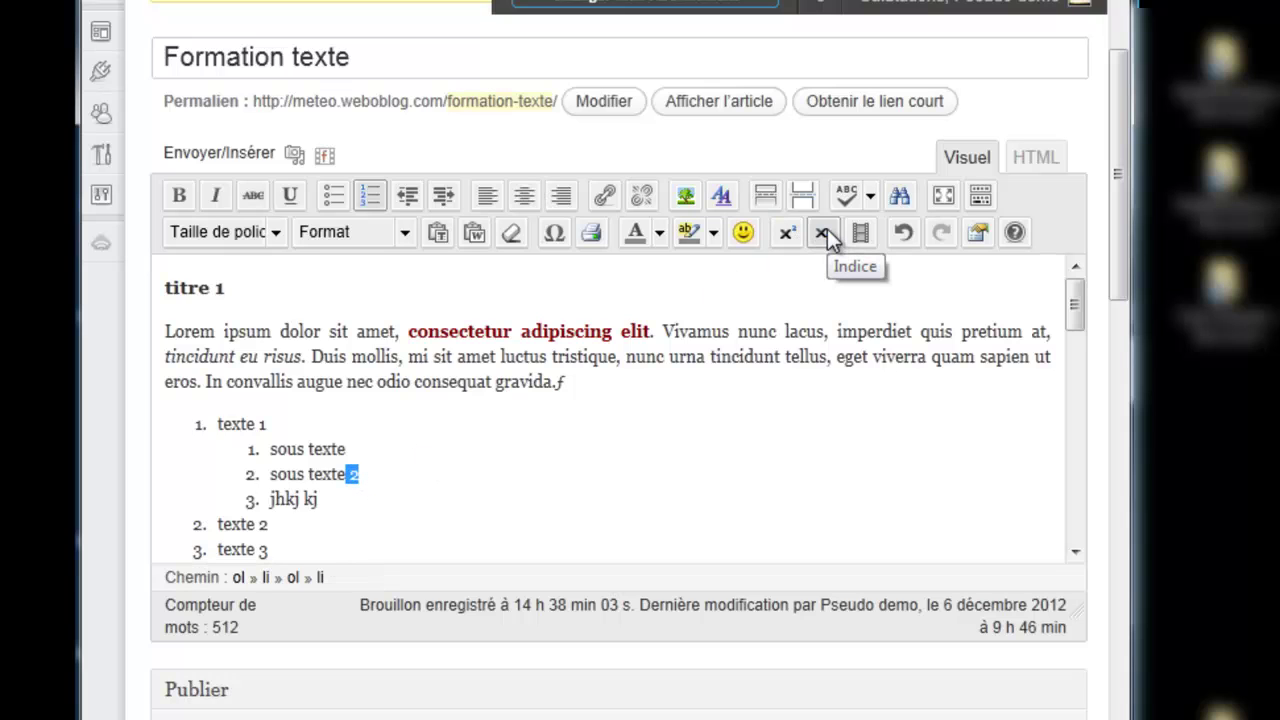
{"action": "left_click", "coordinate": [450, 440]}
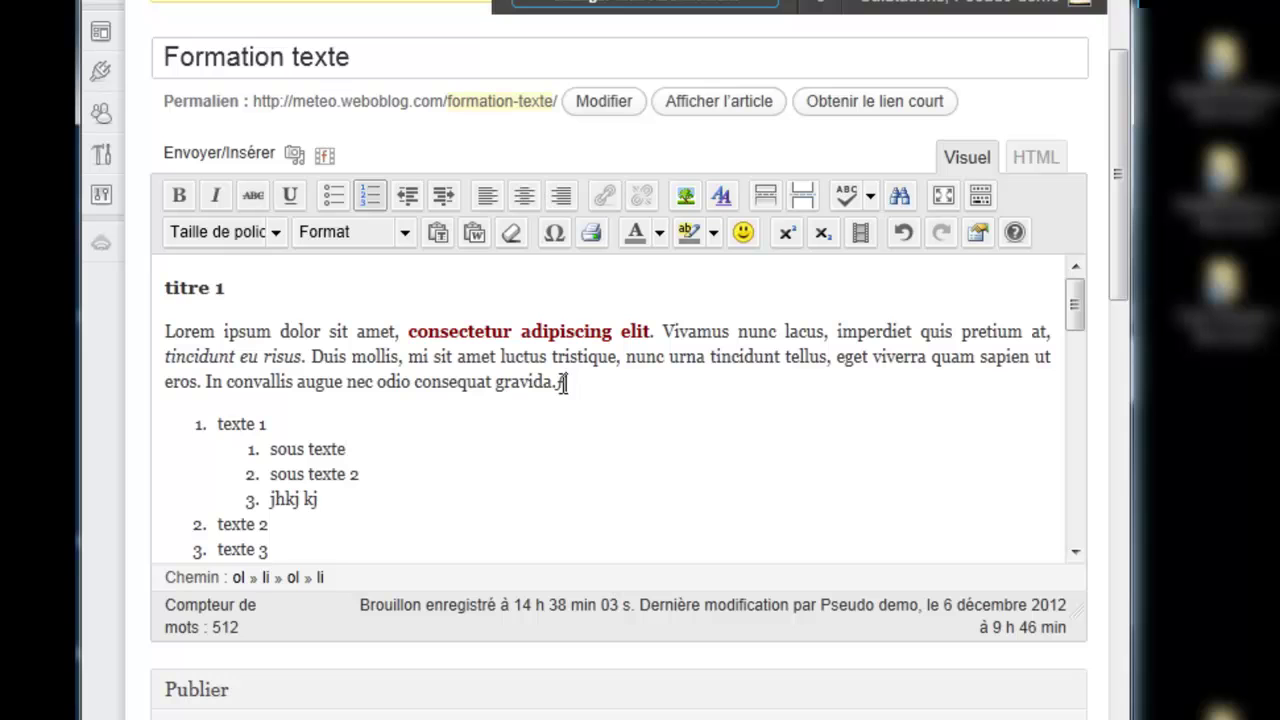
{"action": "double_click", "coordinate": [560, 382]}
{"action": "left_click", "coordinate": [747, 227]}
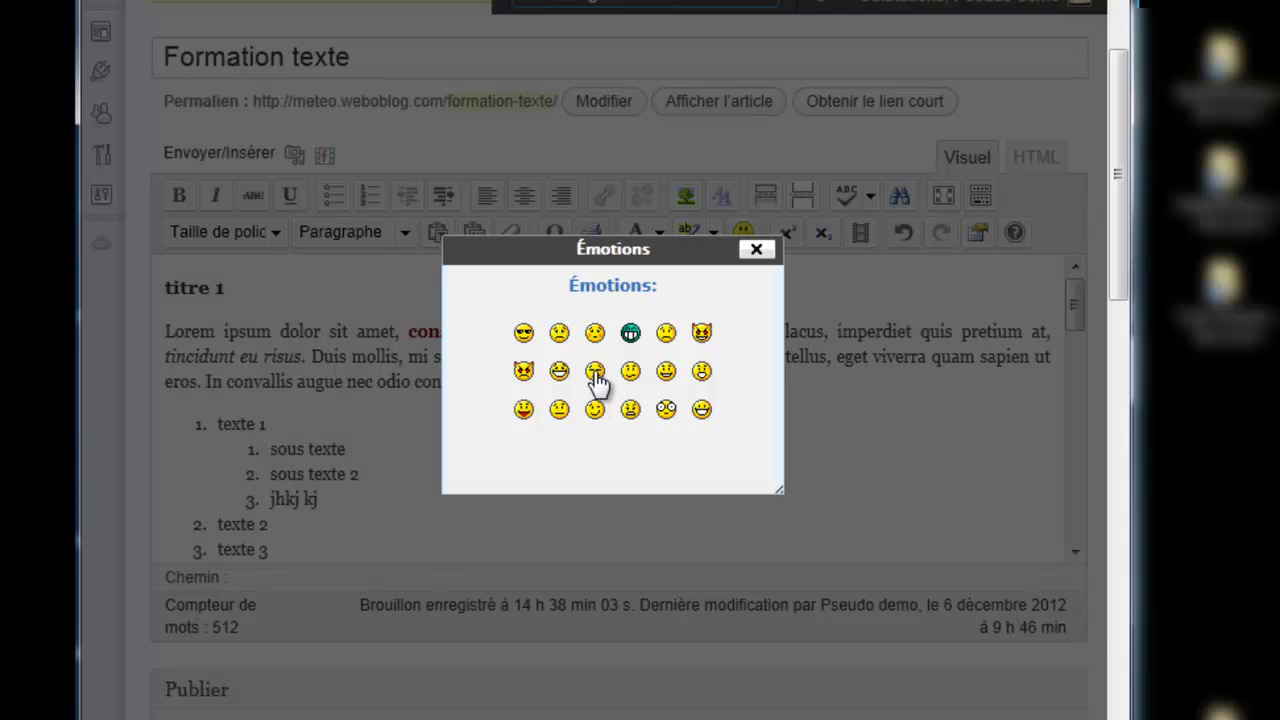
Step: Insert the sunglasses smiley 8-) after 'gravida.'
{"action": "left_click", "coordinate": [523, 333]}
{"action": "left_click_drag", "start_coordinate": [588, 383], "coordinate": [563, 389]}
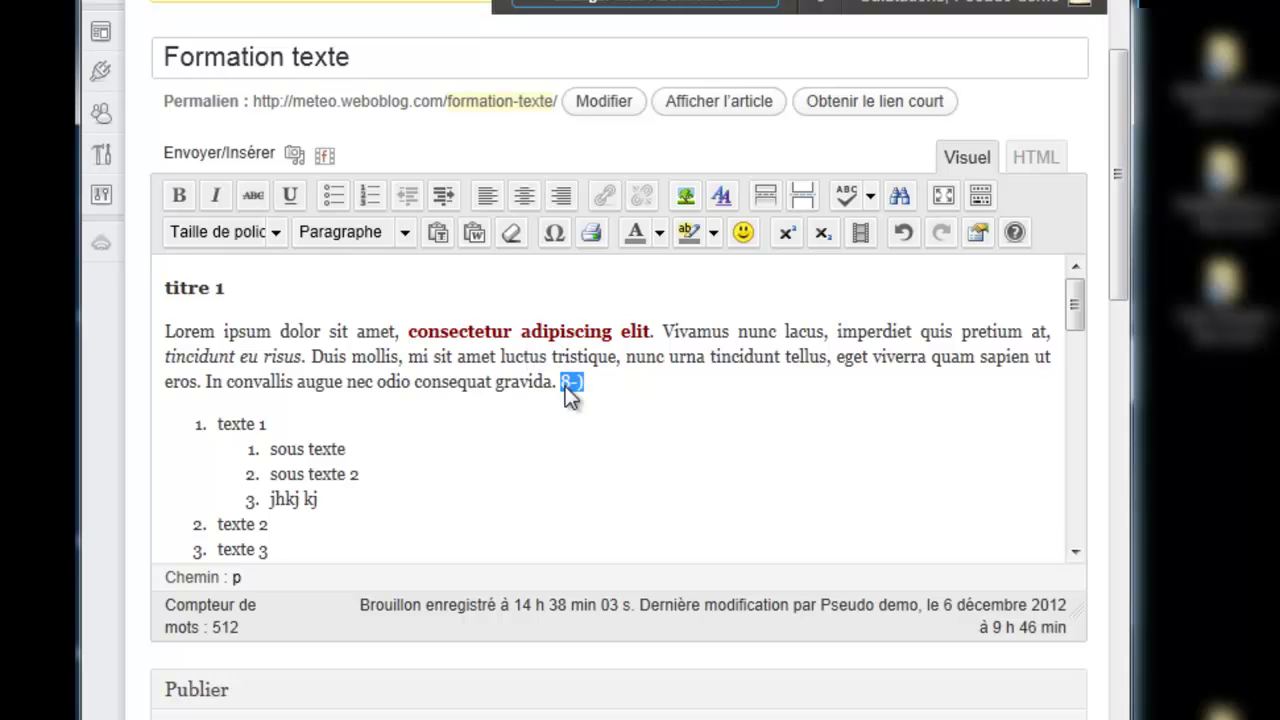
{"action": "left_click", "coordinate": [684, 414]}
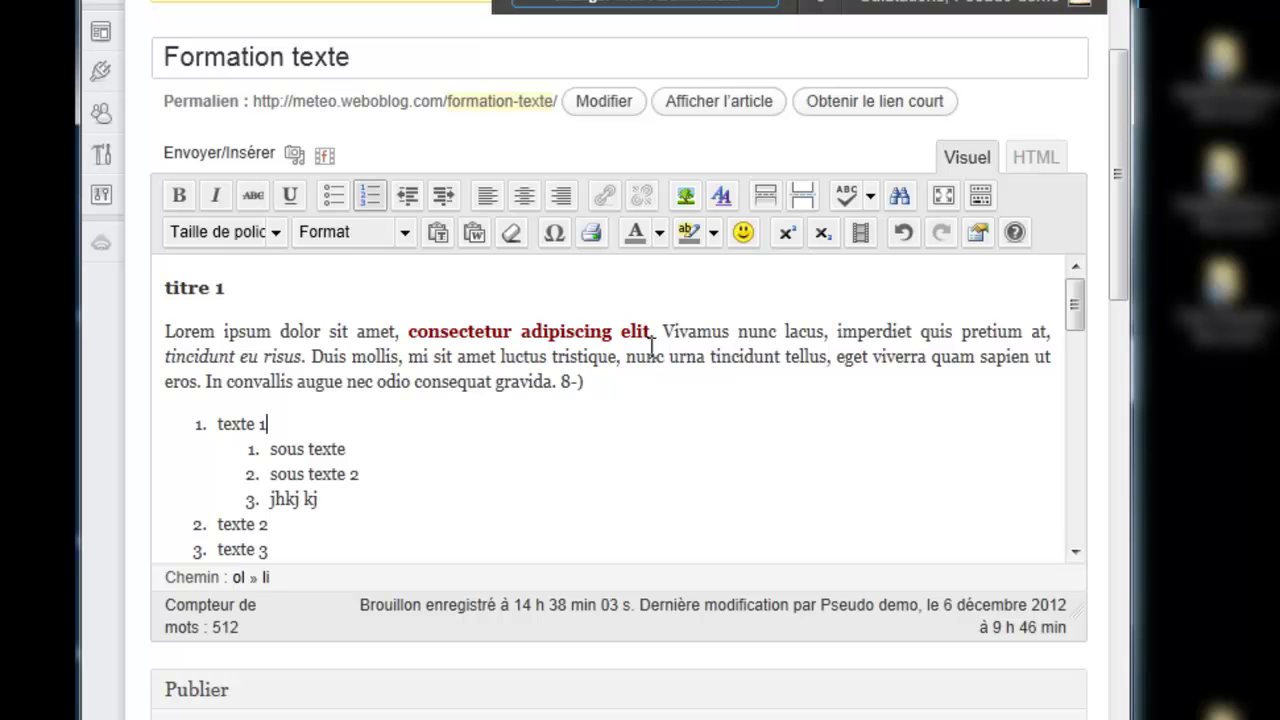
Step: Give 'nunc urna tincidunt tellus' a Jaune-vert background highlight
{"action": "left_click_drag", "start_coordinate": [627, 358], "coordinate": [826, 360]}
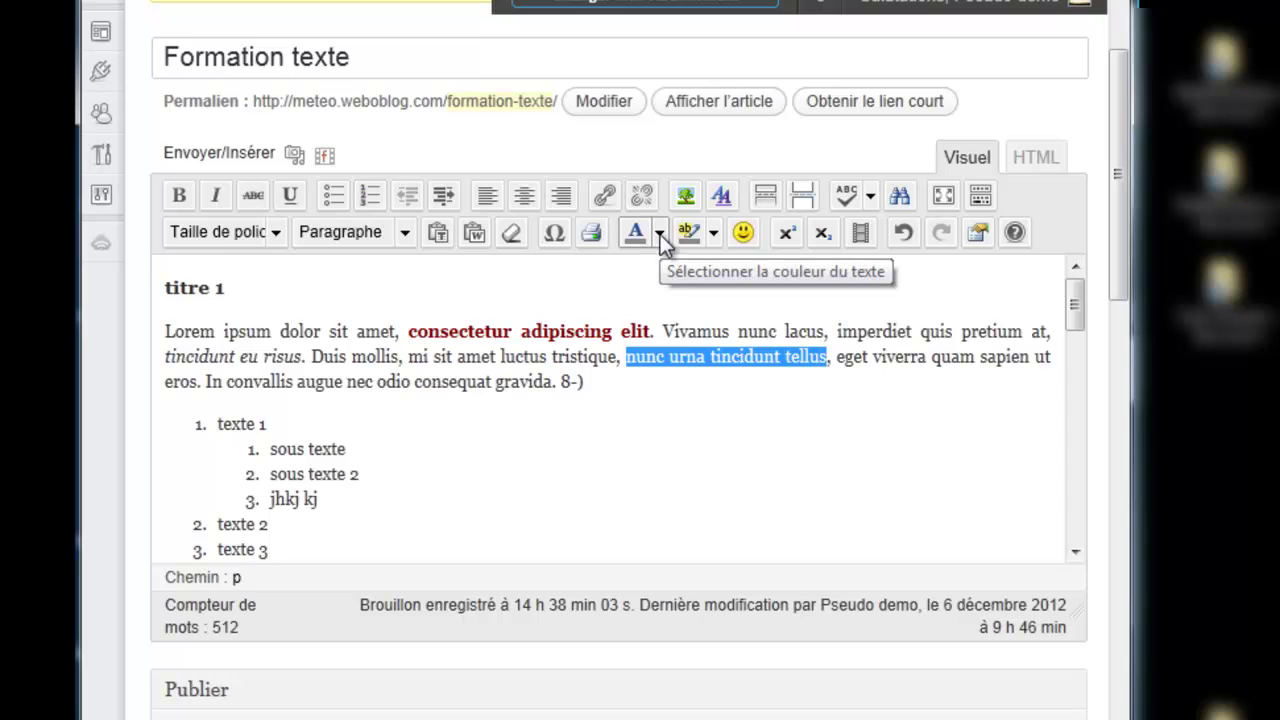
{"action": "left_click", "coordinate": [714, 232]}
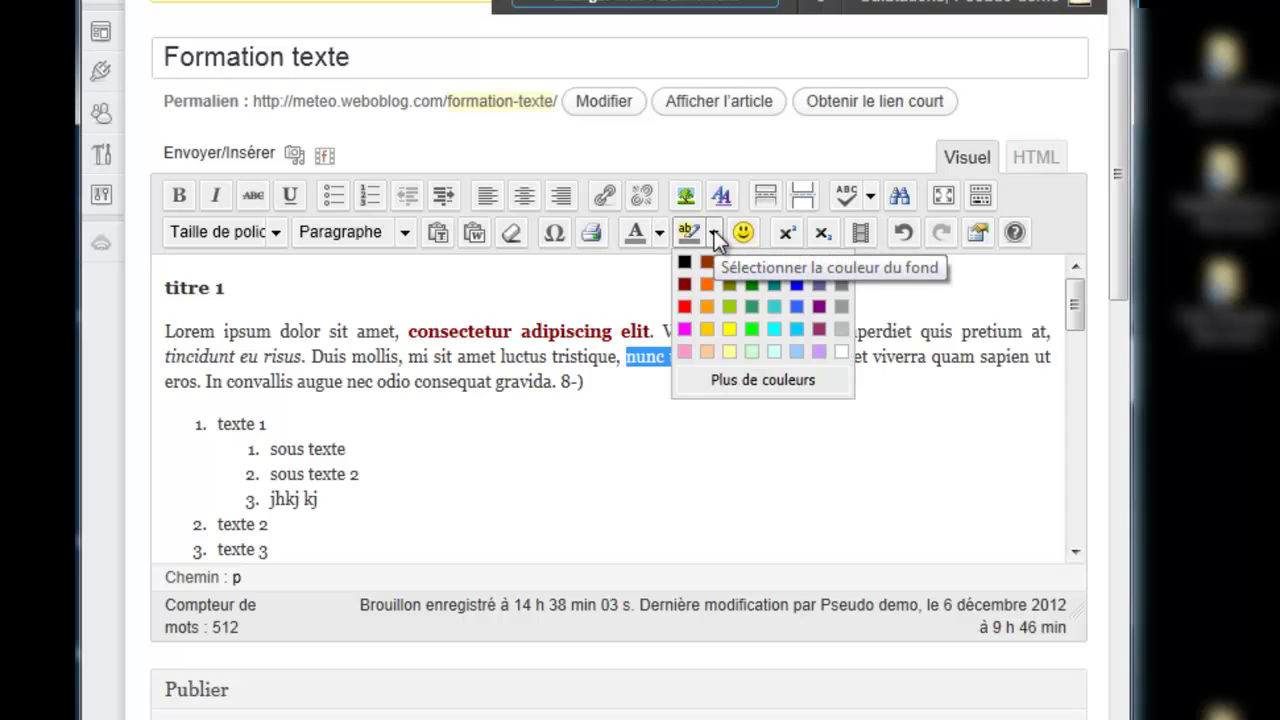
{"action": "left_click", "coordinate": [729, 304]}
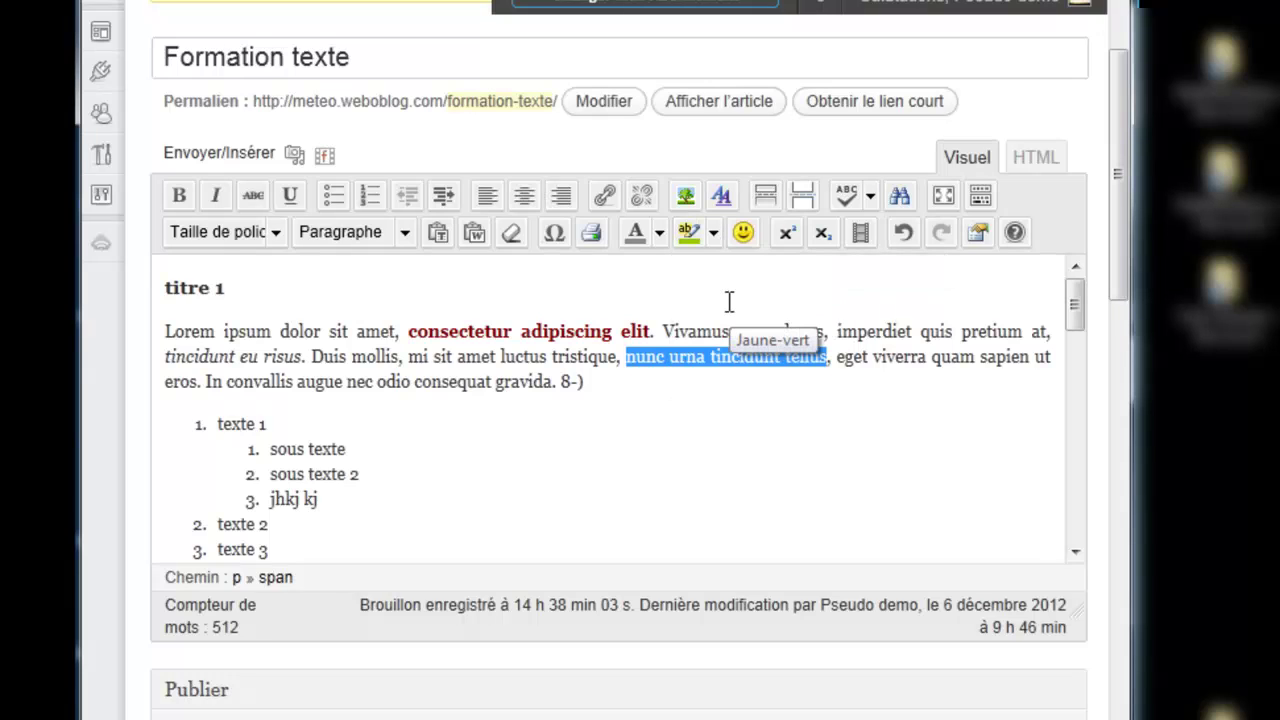
{"action": "left_click", "coordinate": [716, 391]}
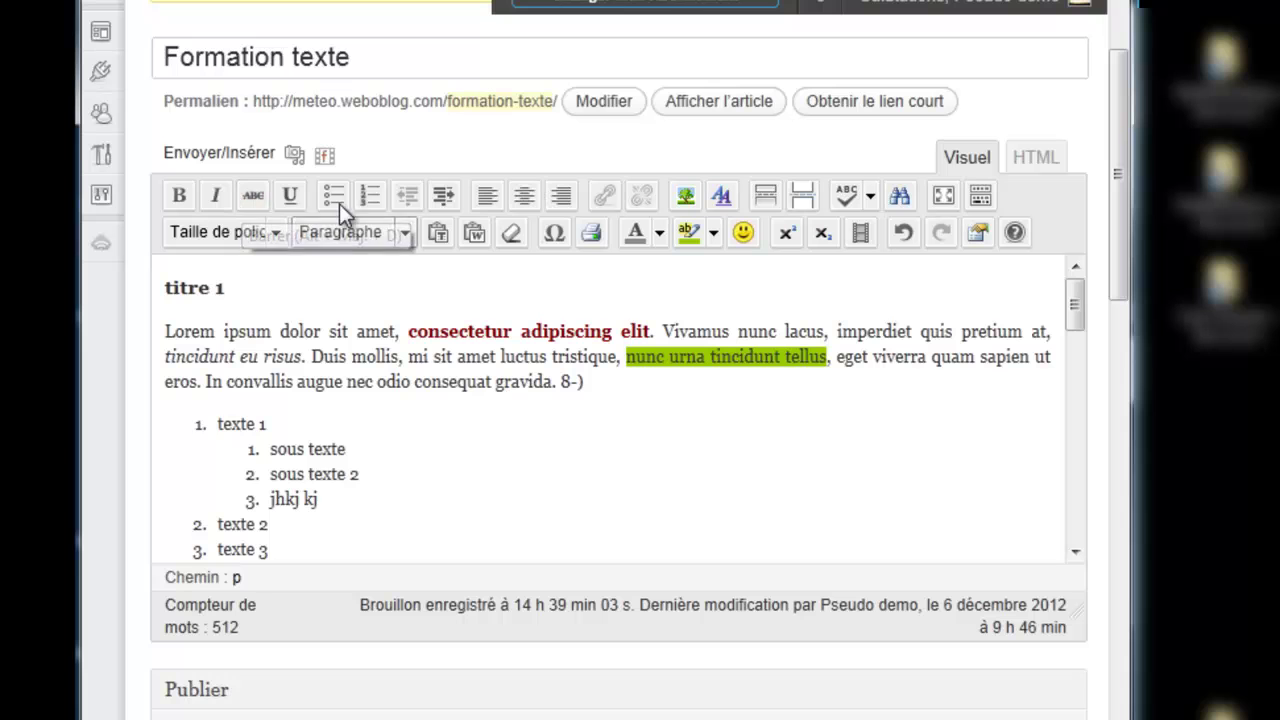
Step: Break the paragraph after 'Aliquam erat volutpat.' and insert a page break there
{"action": "scroll", "coordinate": [414, 396], "scroll_direction": "down", "scroll_amount": 2}
{"action": "scroll", "coordinate": [414, 396], "scroll_direction": "down", "scroll_amount": 1}
{"action": "scroll", "coordinate": [414, 396], "scroll_direction": "up", "scroll_amount": 3}
{"action": "scroll", "coordinate": [414, 396], "scroll_direction": "down", "scroll_amount": 7}
{"action": "left_click_drag", "start_coordinate": [216, 312], "coordinate": [801, 400]}
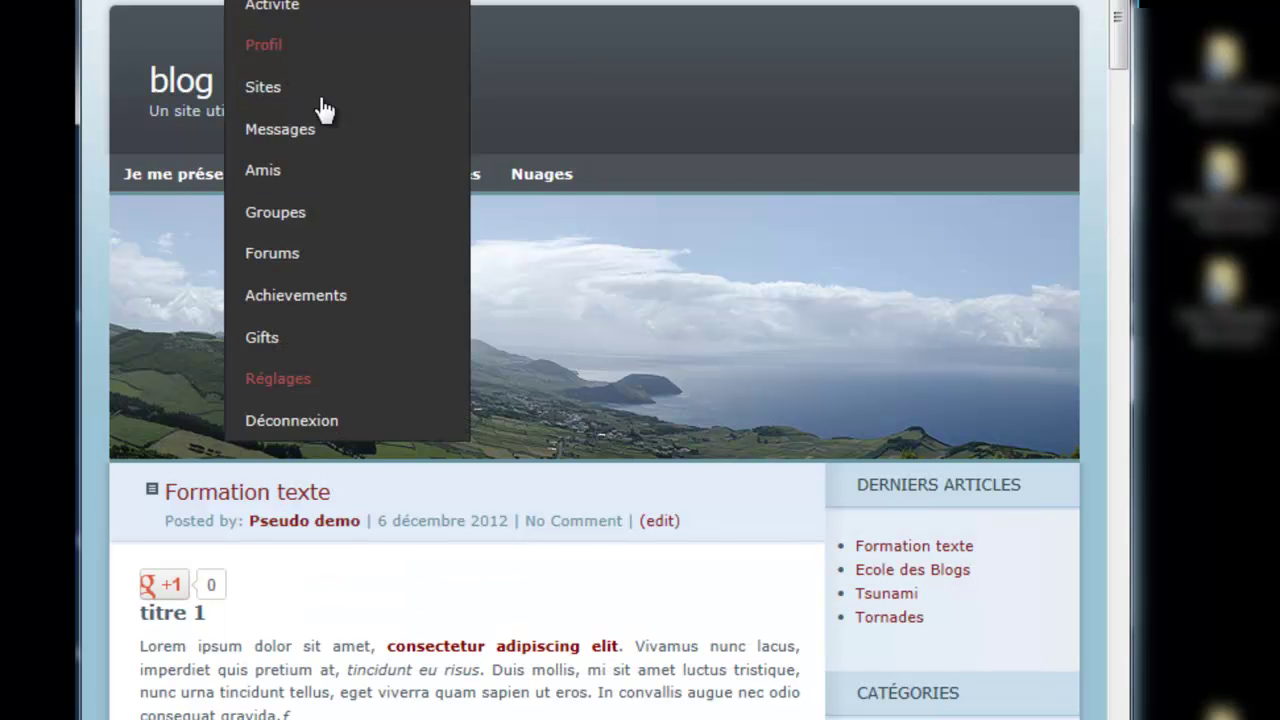
{"action": "left_click_drag", "start_coordinate": [1114, 48], "coordinate": [1105, 150]}
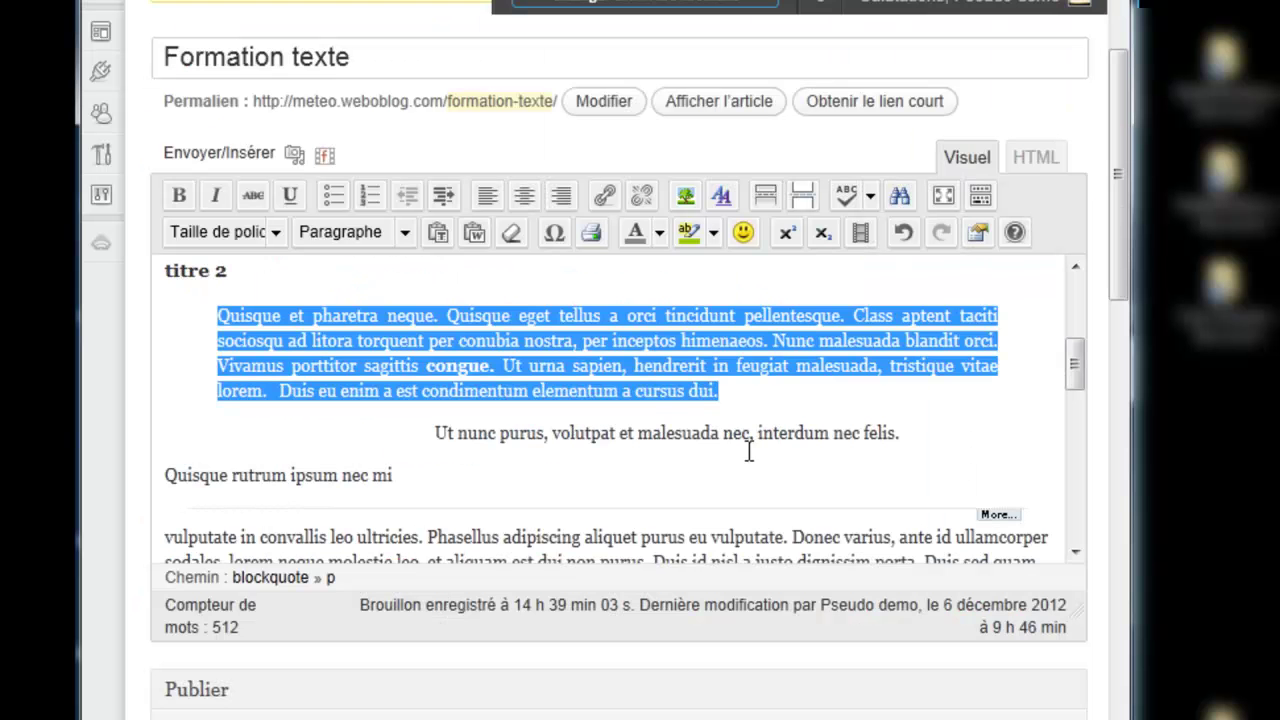
{"action": "left_click", "coordinate": [746, 397]}
{"action": "left_click_drag", "start_coordinate": [1073, 353], "coordinate": [1031, 432]}
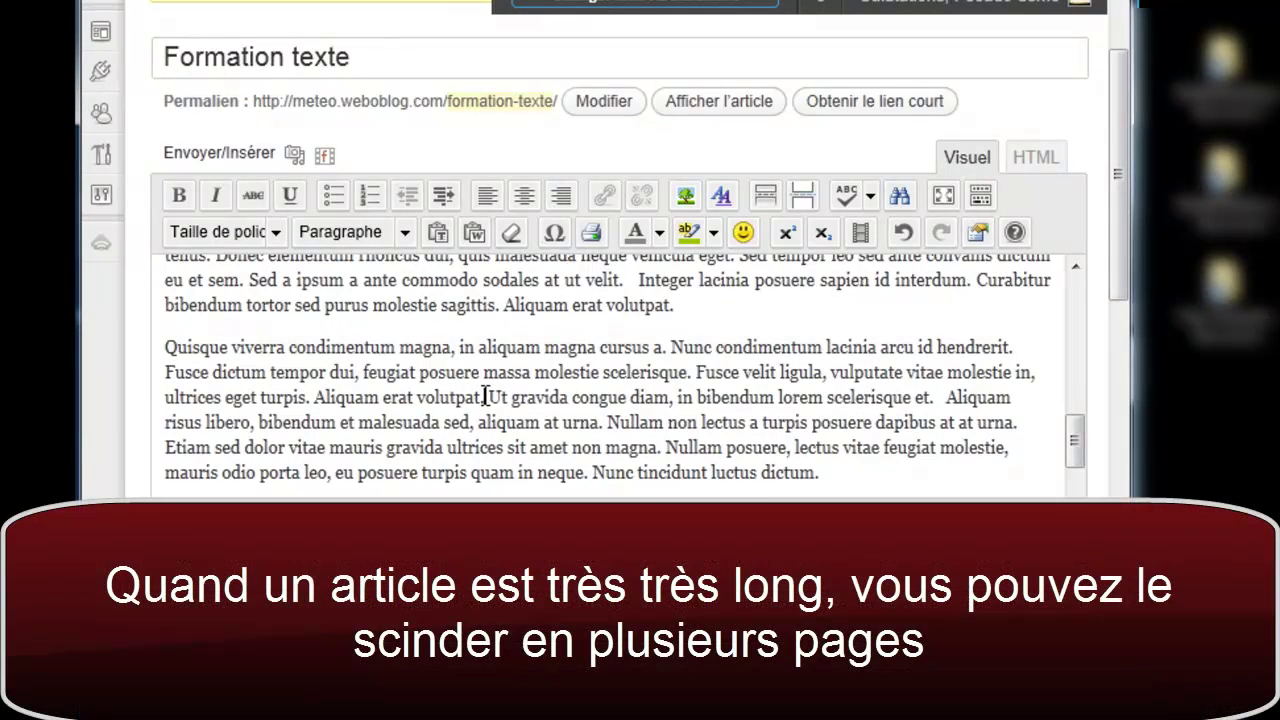
{"action": "key", "text": "Return"}
{"action": "left_click", "coordinate": [497, 410]}
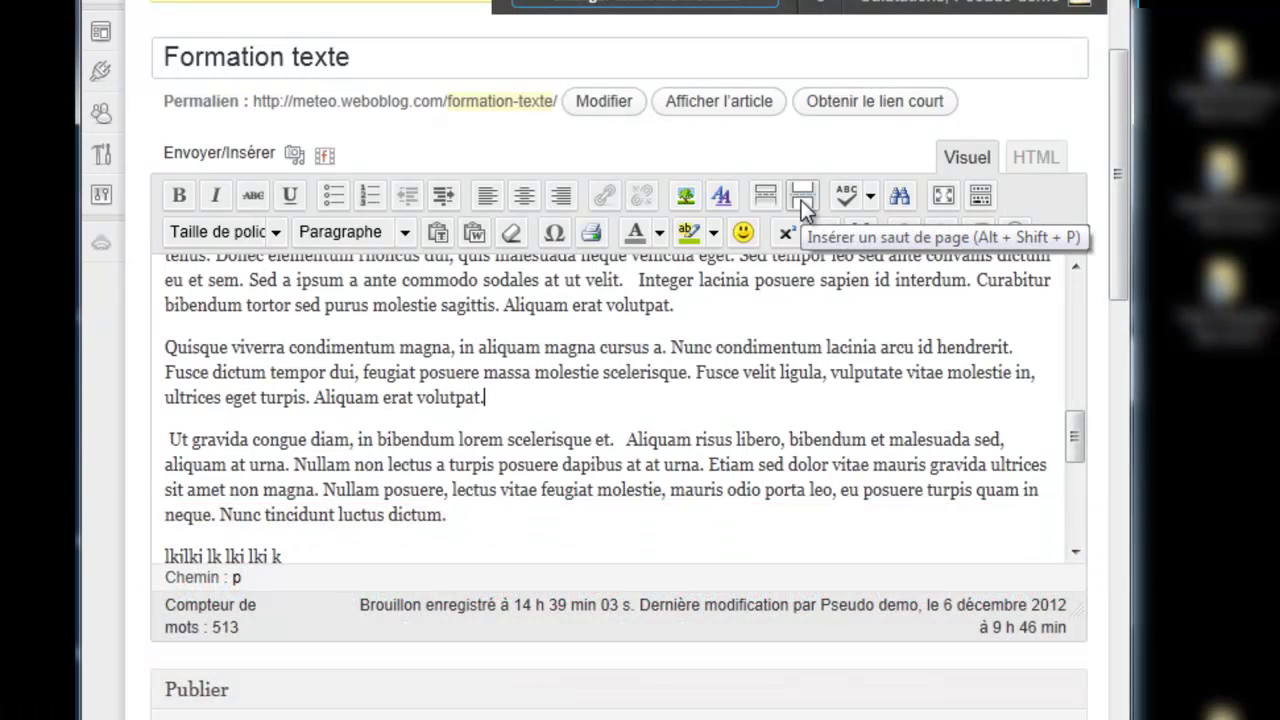
{"action": "left_click", "coordinate": [801, 200]}
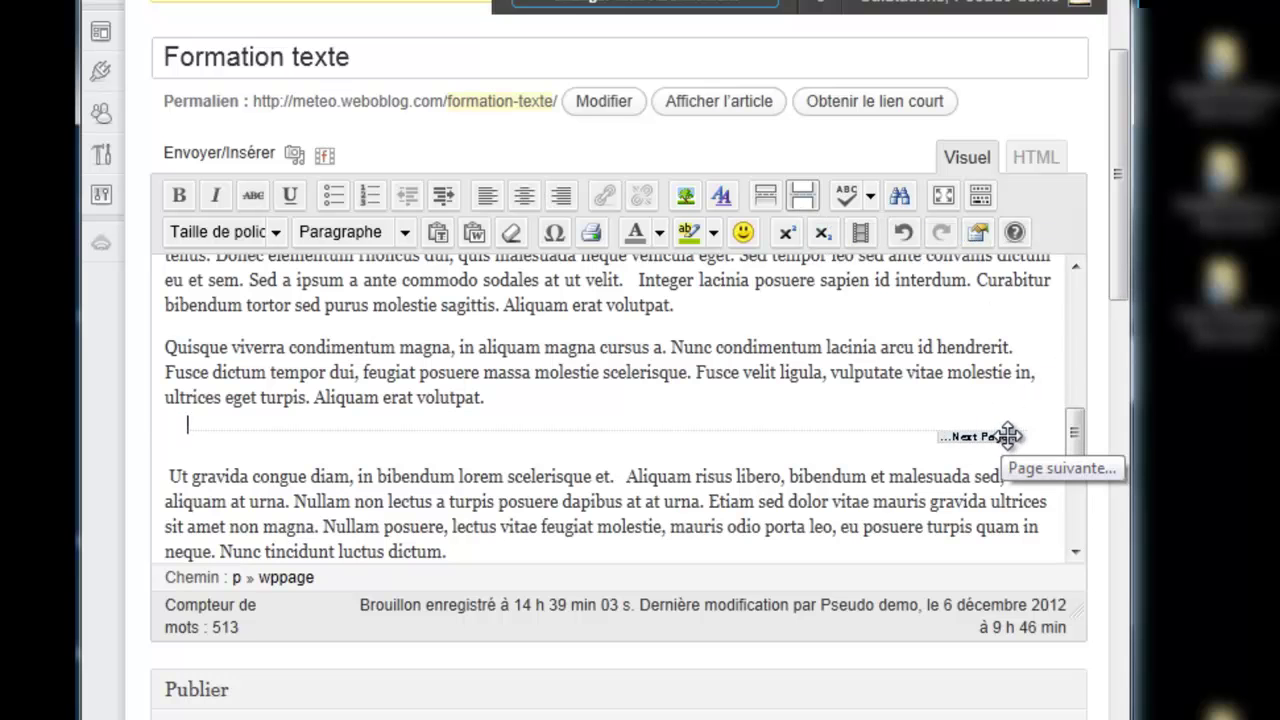
{"action": "left_click_drag", "start_coordinate": [1111, 264], "coordinate": [1107, 326]}
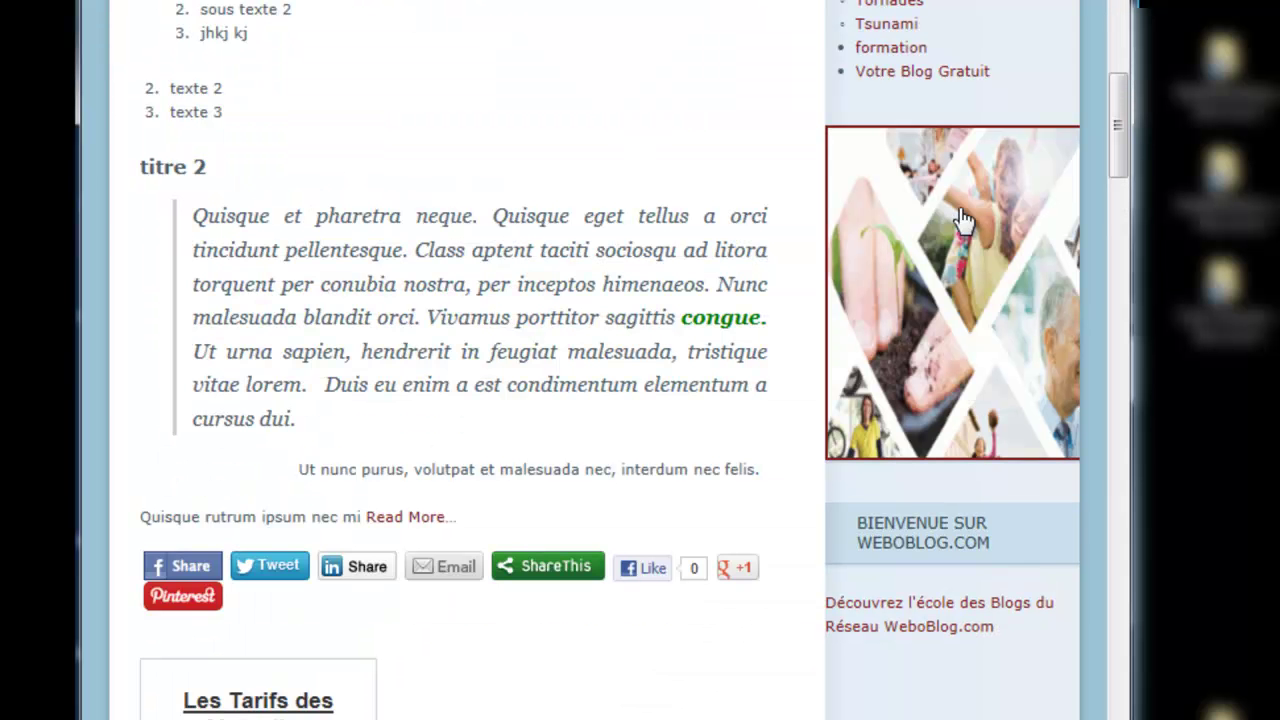
Step: On the live post, scroll down to 'Pages : 1 2' and open page 2
{"action": "scroll", "coordinate": [607, 26], "scroll_direction": "up", "scroll_amount": 8}
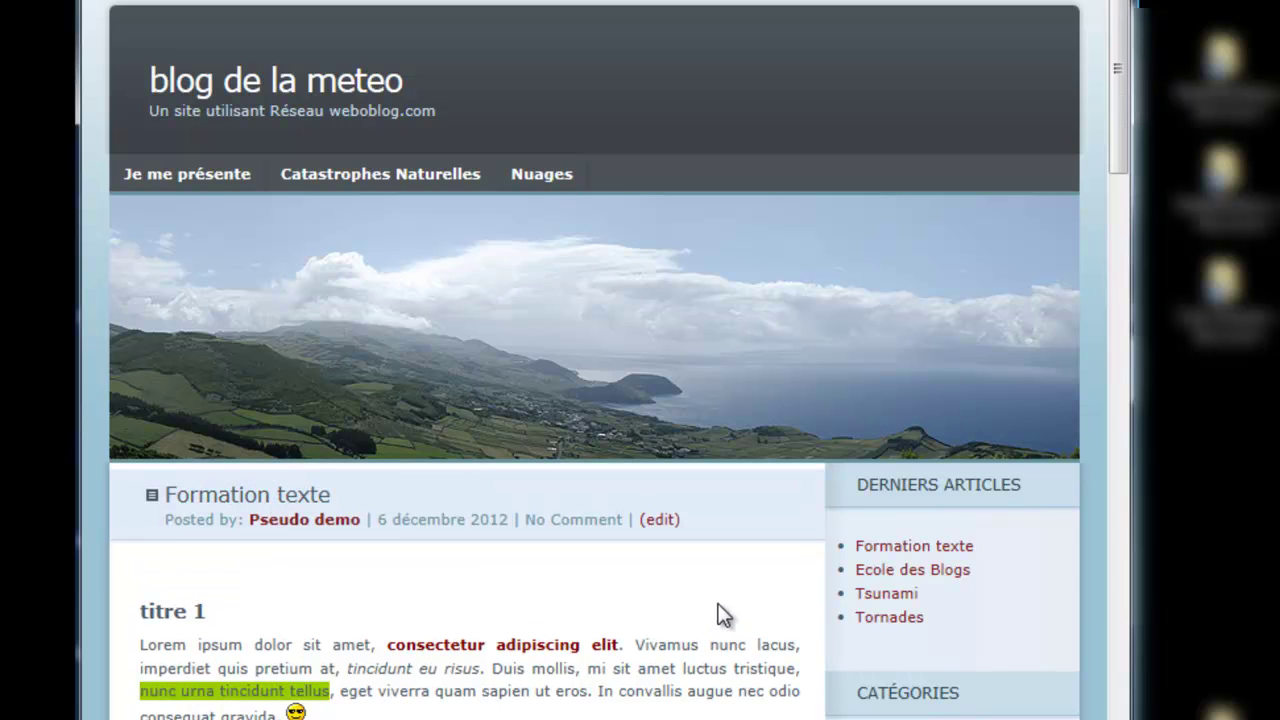
{"action": "scroll", "coordinate": [724, 615], "scroll_direction": "down", "scroll_amount": 1}
{"action": "scroll", "coordinate": [724, 615], "scroll_direction": "down", "scroll_amount": 2}
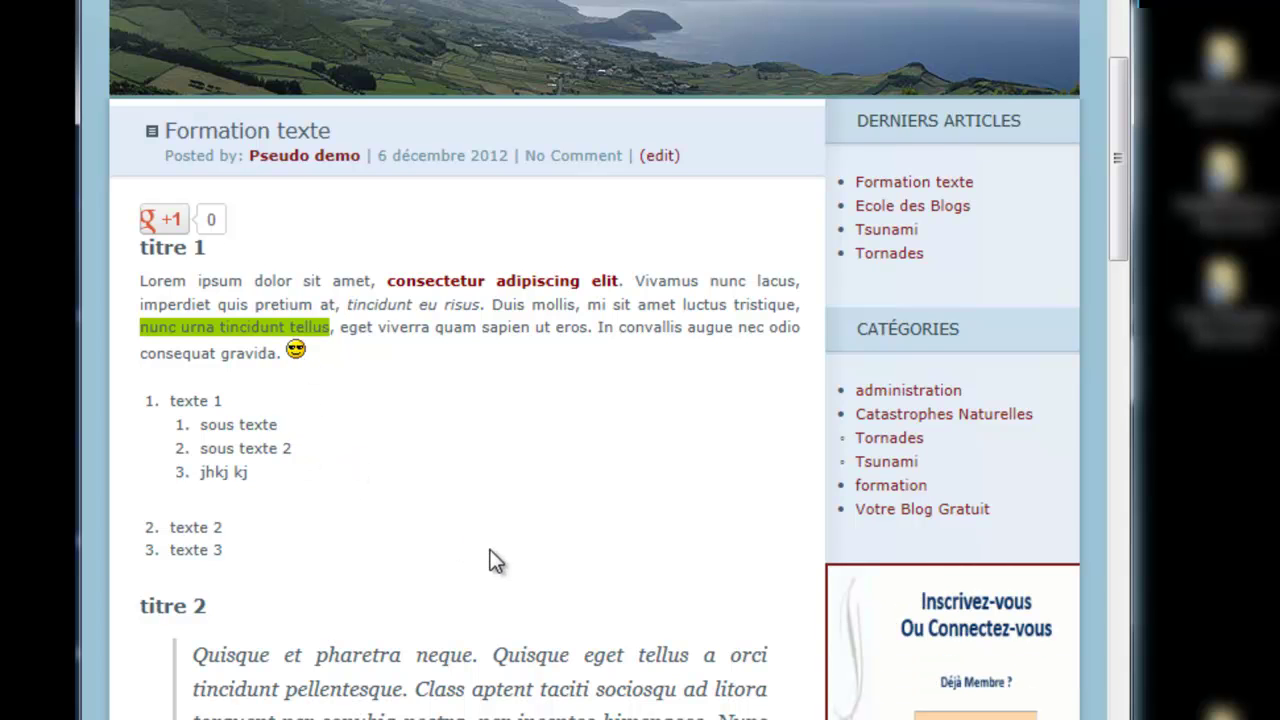
{"action": "scroll", "coordinate": [494, 558], "scroll_direction": "down", "scroll_amount": 7}
{"action": "scroll", "coordinate": [491, 552], "scroll_direction": "down", "scroll_amount": 5}
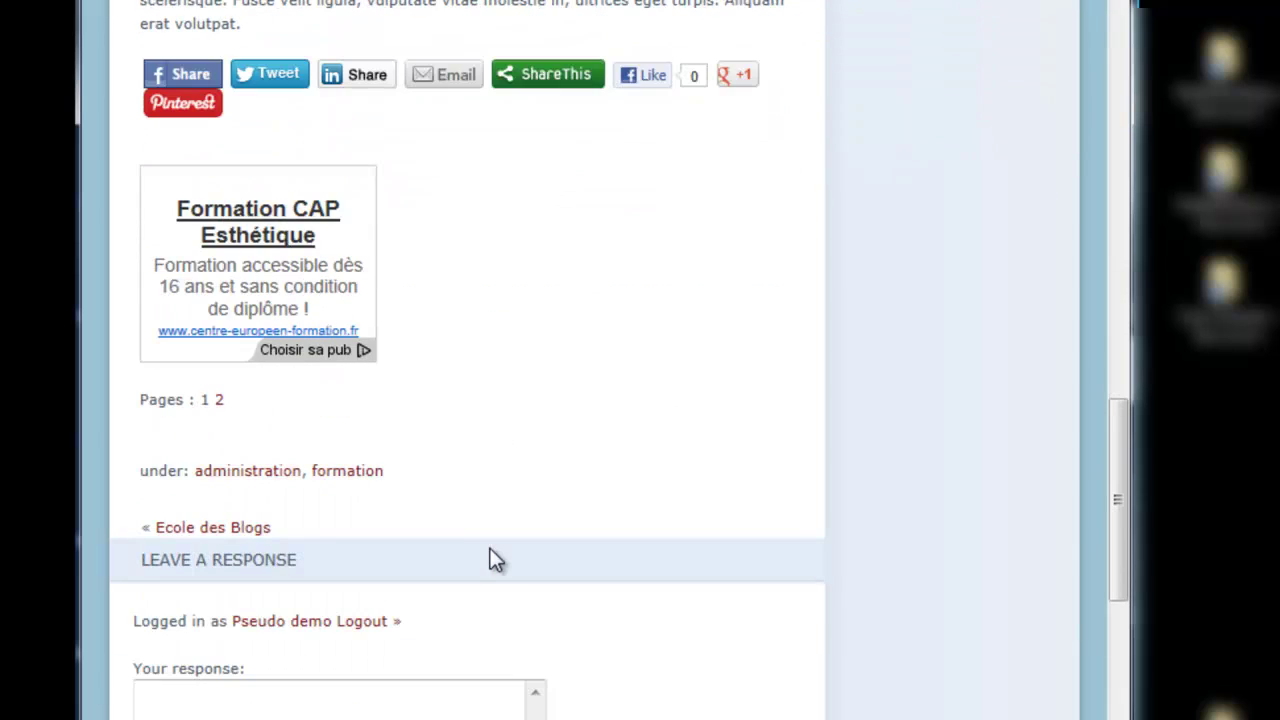
{"action": "scroll", "coordinate": [490, 558], "scroll_direction": "up", "scroll_amount": 5}
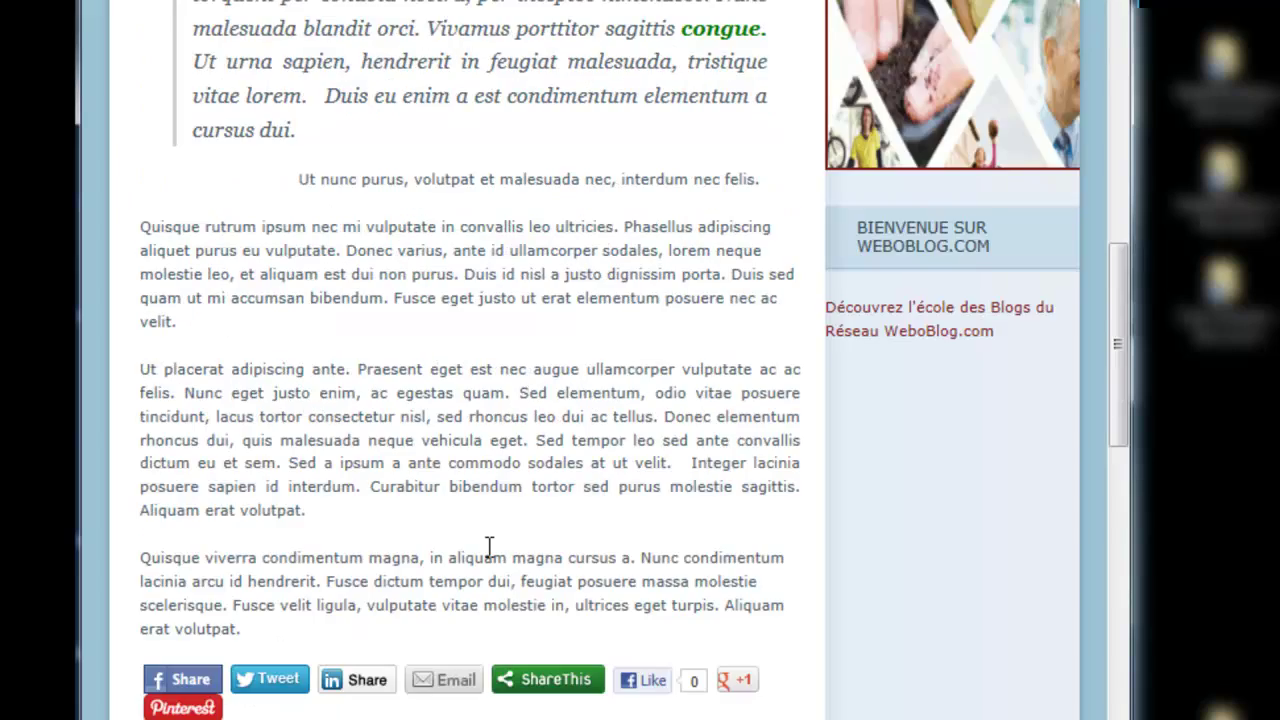
{"action": "scroll", "coordinate": [489, 546], "scroll_direction": "up", "scroll_amount": 5}
{"action": "scroll", "coordinate": [490, 556], "scroll_direction": "down", "scroll_amount": 3}
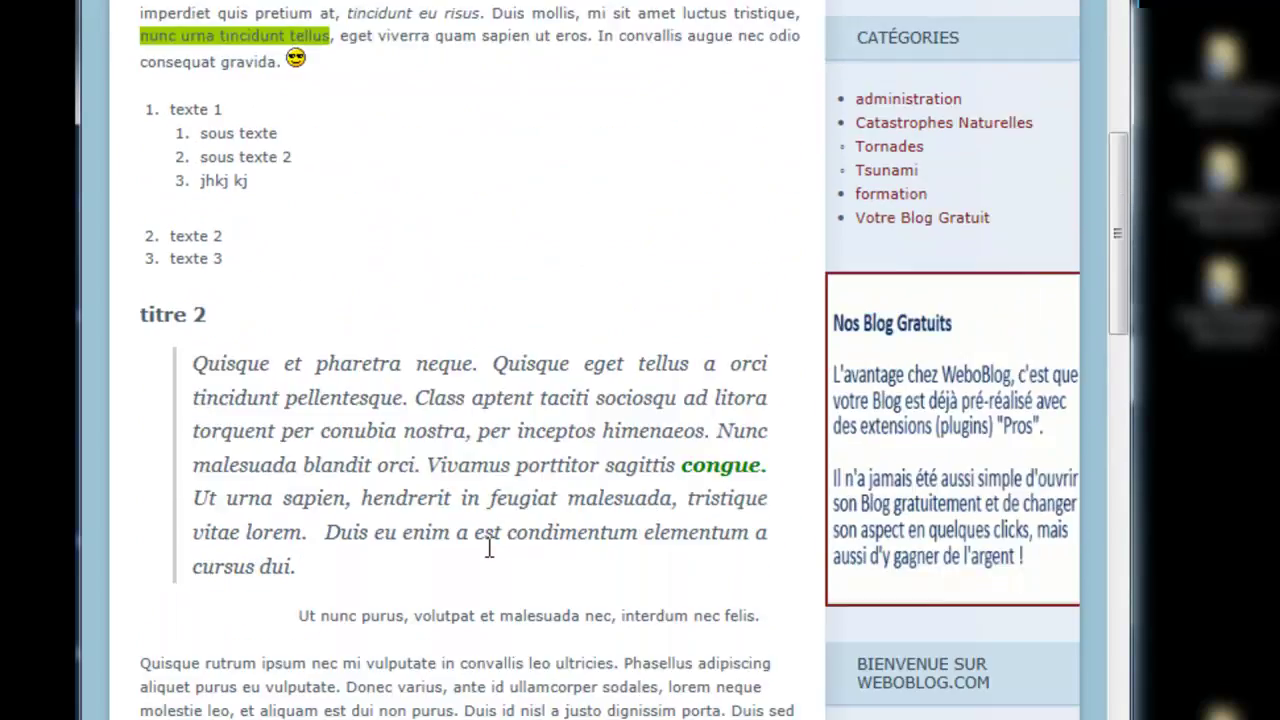
{"action": "scroll", "coordinate": [490, 558], "scroll_direction": "down", "scroll_amount": 4}
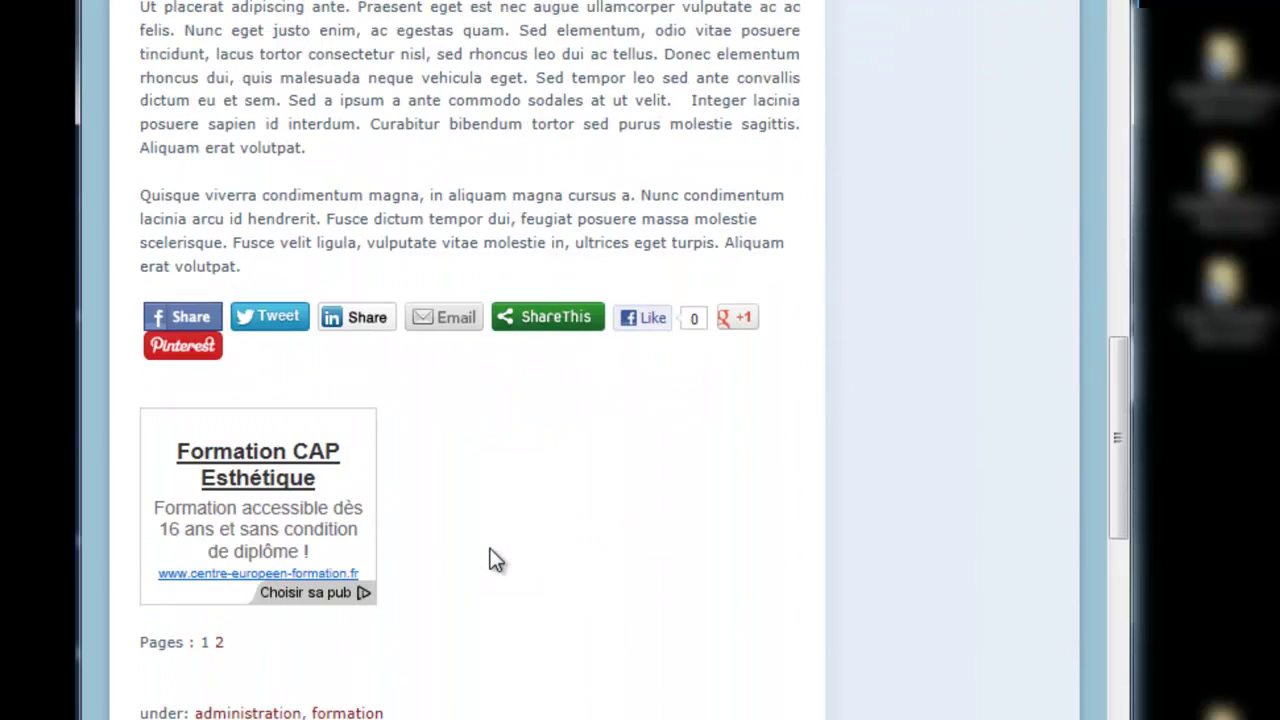
{"action": "scroll", "coordinate": [490, 558], "scroll_direction": "down", "scroll_amount": 1}
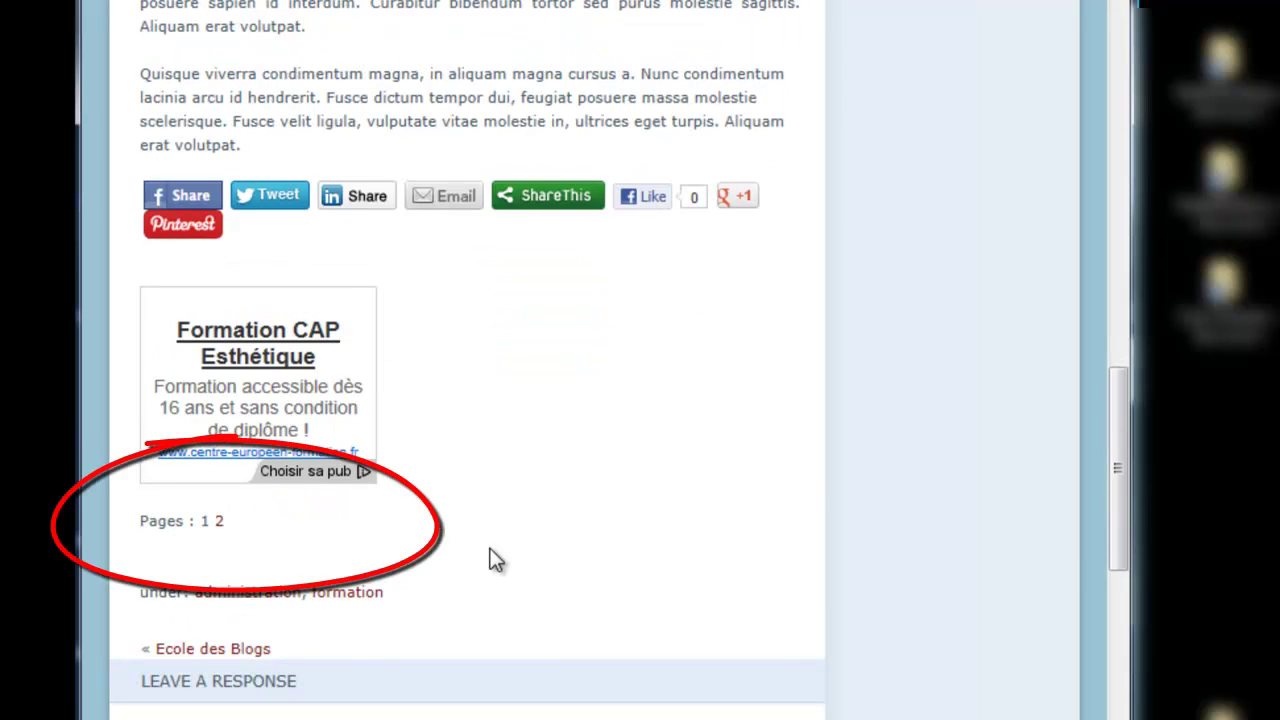
{"action": "left_click", "coordinate": [218, 522]}
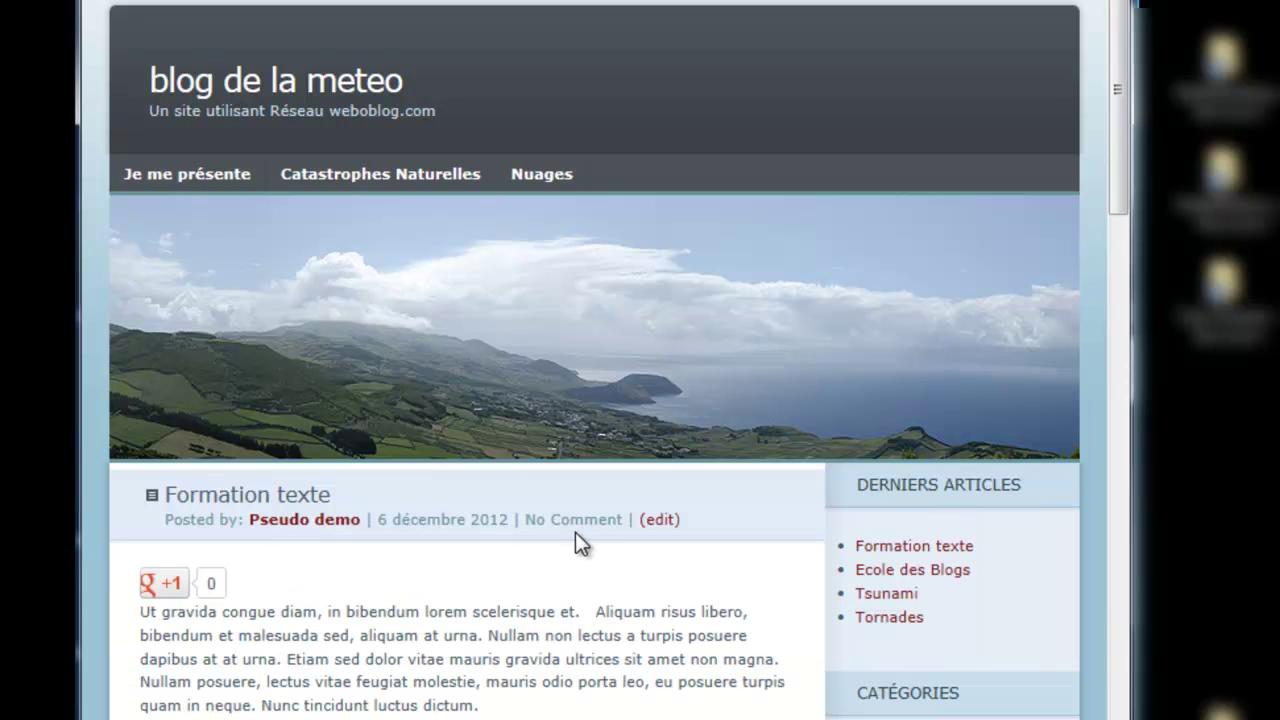
{"action": "scroll", "coordinate": [571, 549], "scroll_direction": "down", "scroll_amount": 8}
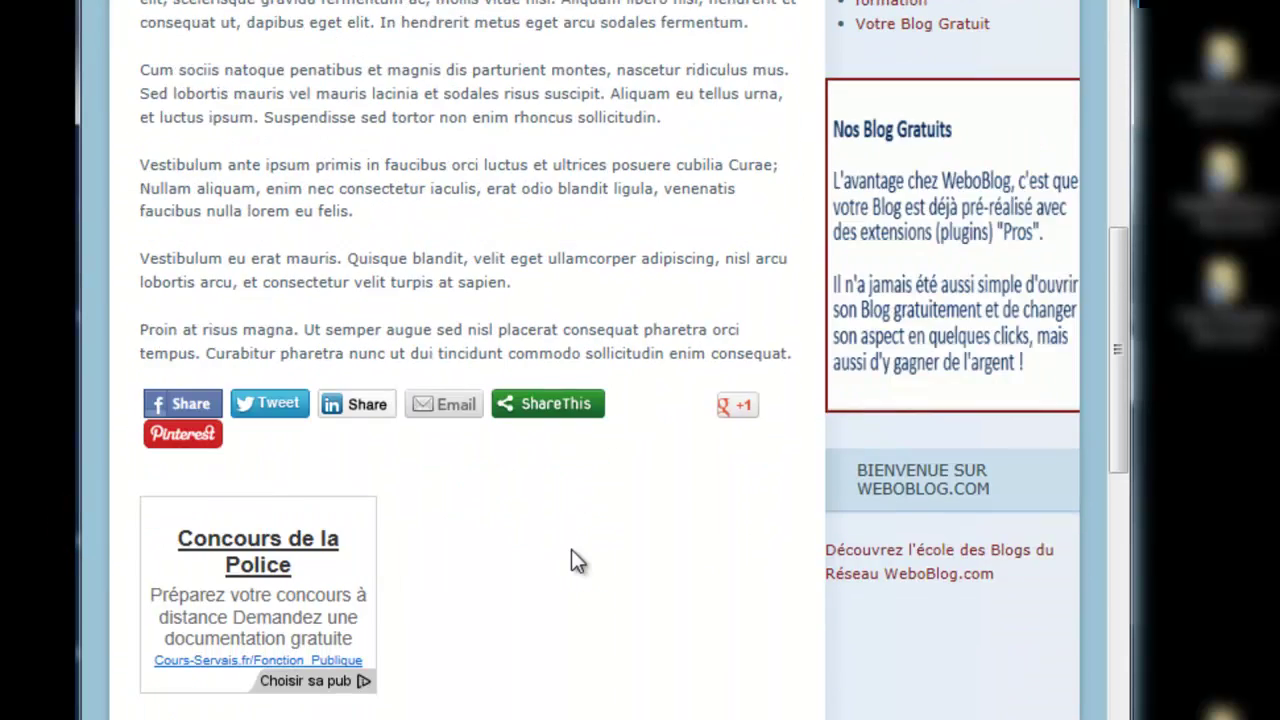
{"action": "scroll", "coordinate": [571, 549], "scroll_direction": "up", "scroll_amount": 8}
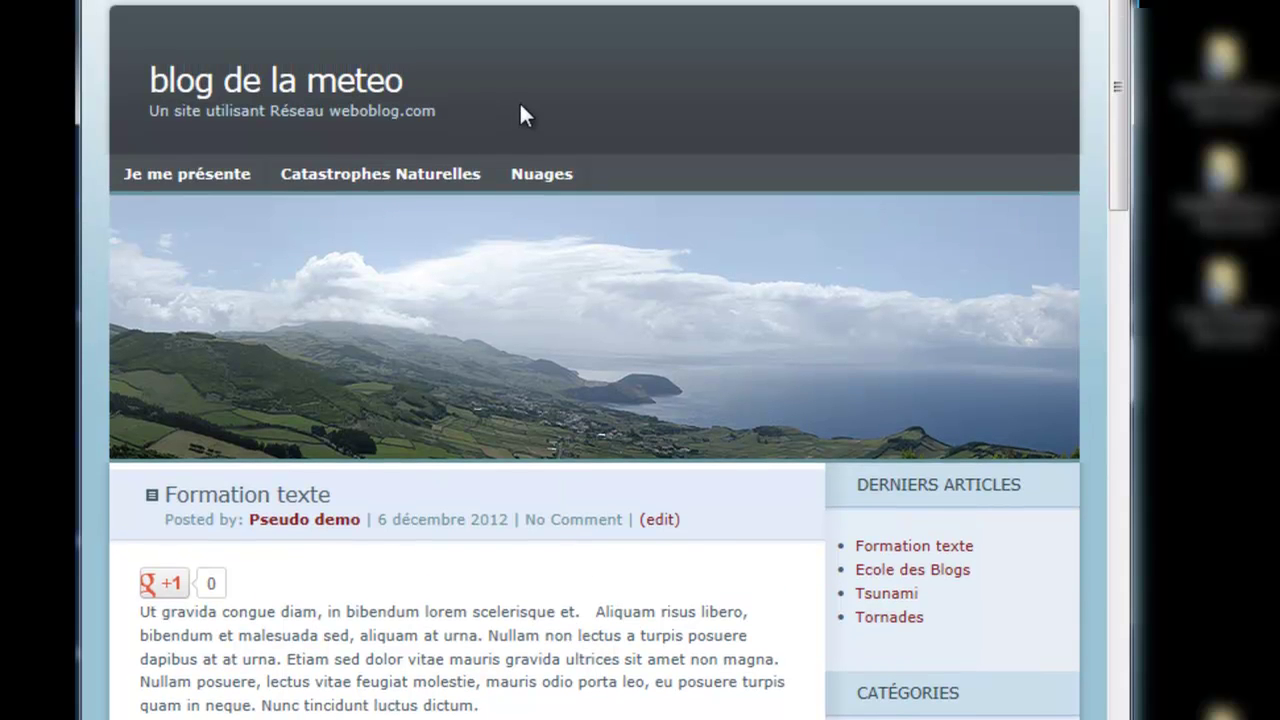
Step: Open the public WeboBlog site in a new tab via 'Aller sur le site'
{"action": "left_click", "coordinate": [530, 2]}
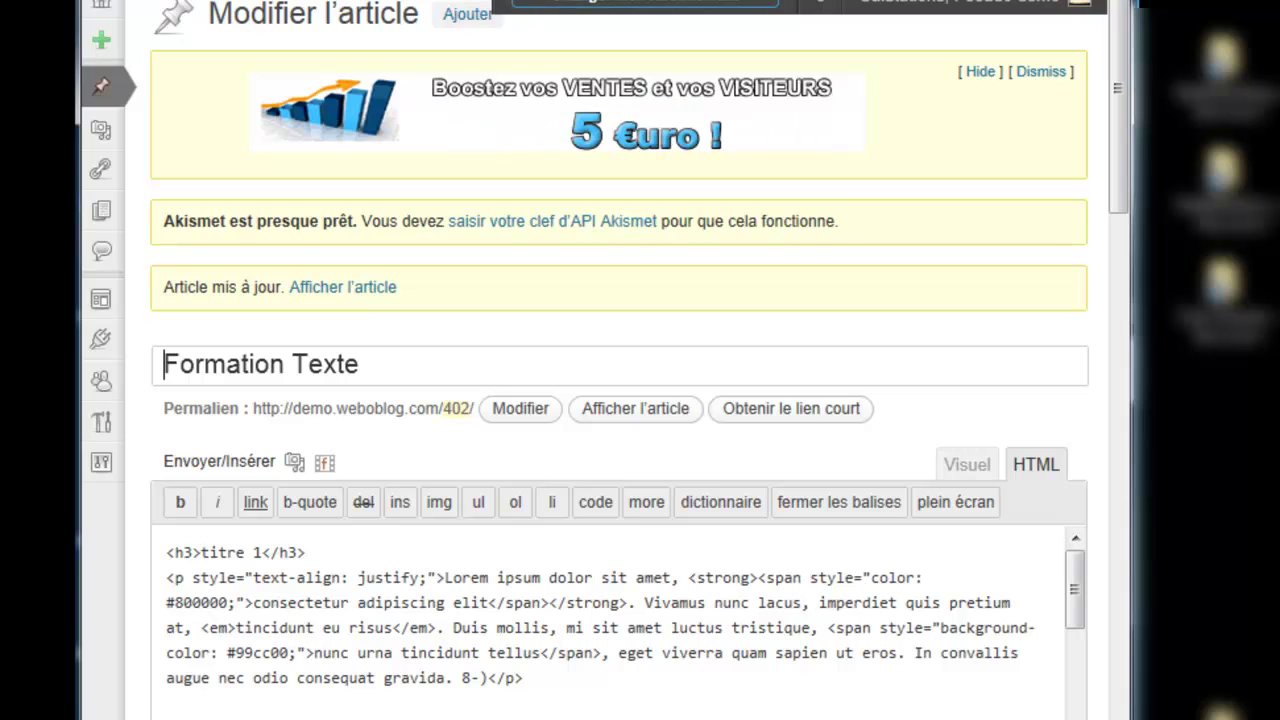
{"action": "right_click", "coordinate": [413, 10]}
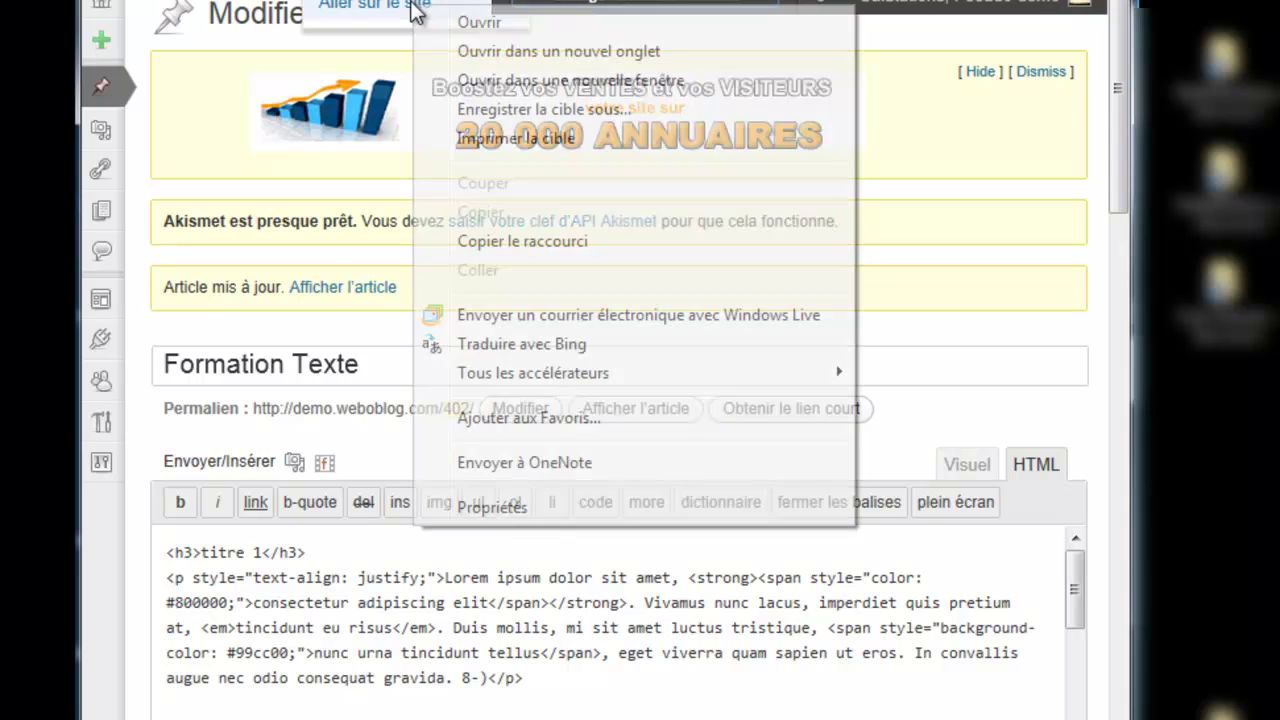
{"action": "left_click", "coordinate": [437, 49]}
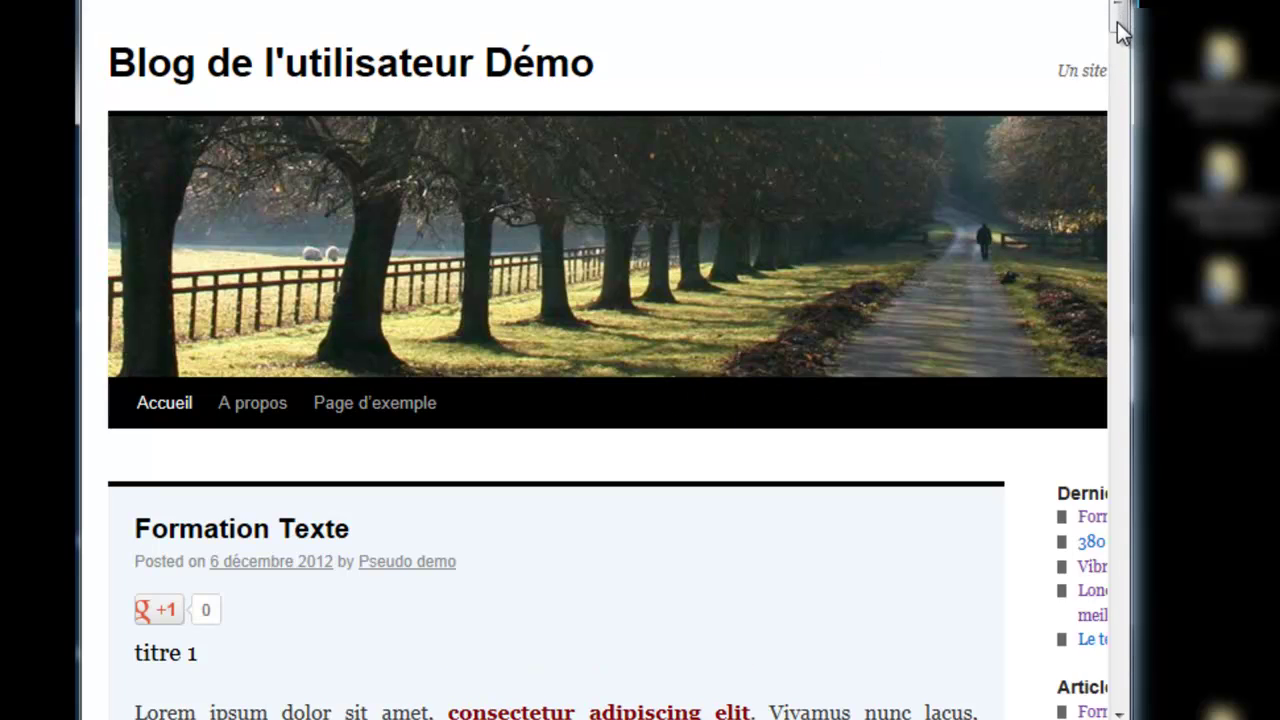
{"action": "scroll", "coordinate": [1120, 65], "scroll_direction": "down", "scroll_amount": 5}
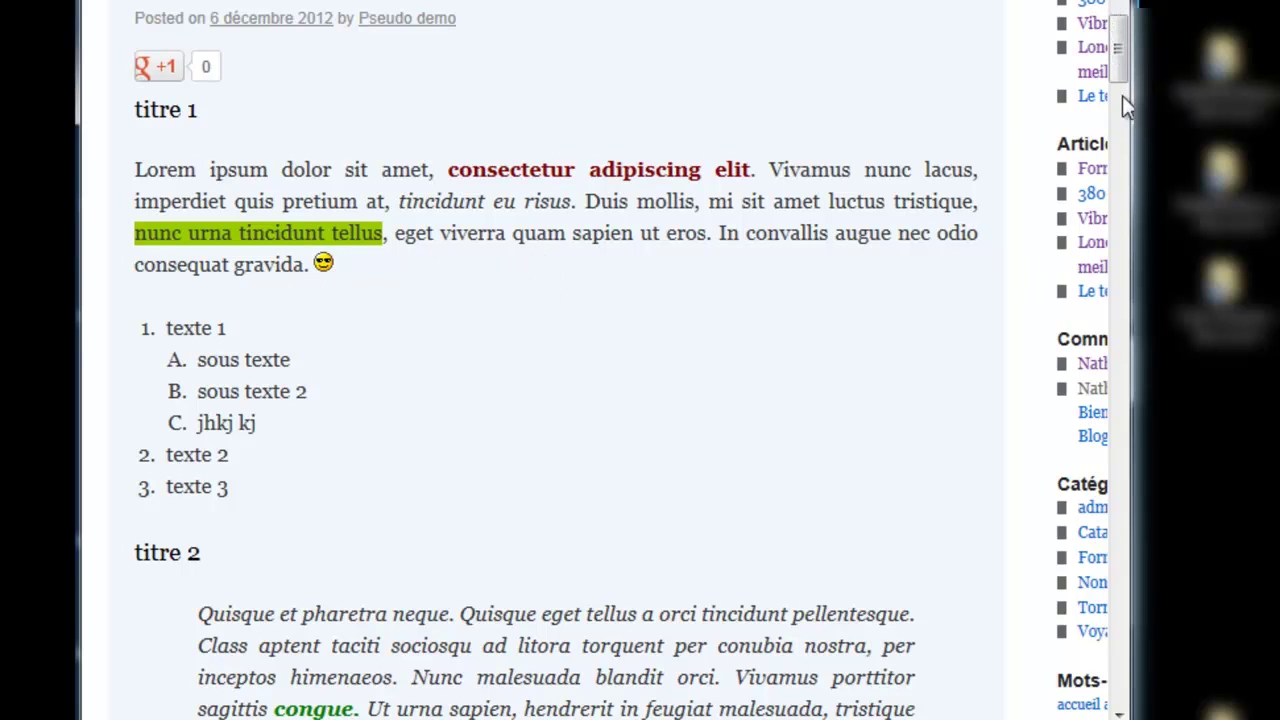
{"action": "left_click_drag", "start_coordinate": [1122, 43], "coordinate": [1122, 93]}
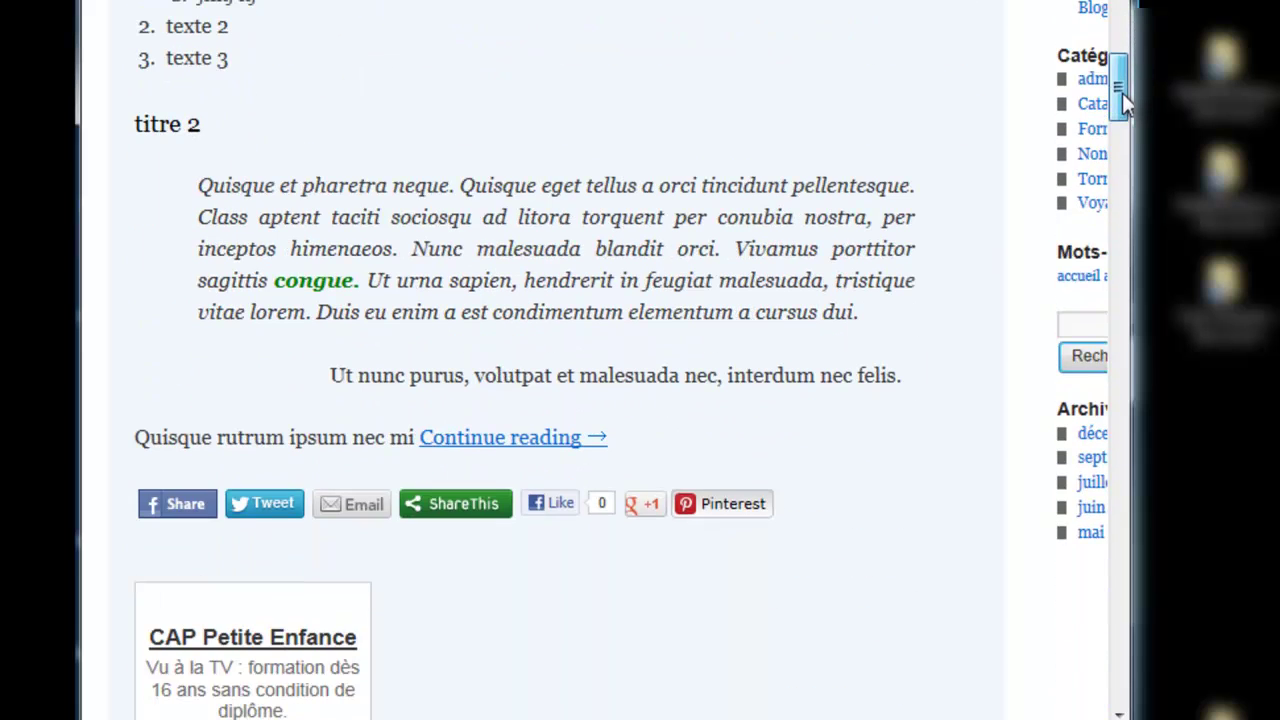
{"action": "mouse_move", "coordinate": [1112, 110]}
{"action": "left_mouse_down"}
{"action": "mouse_move", "coordinate": [1105, 240]}
{"action": "mouse_move", "coordinate": [1101, 115]}
{"action": "left_mouse_up"}
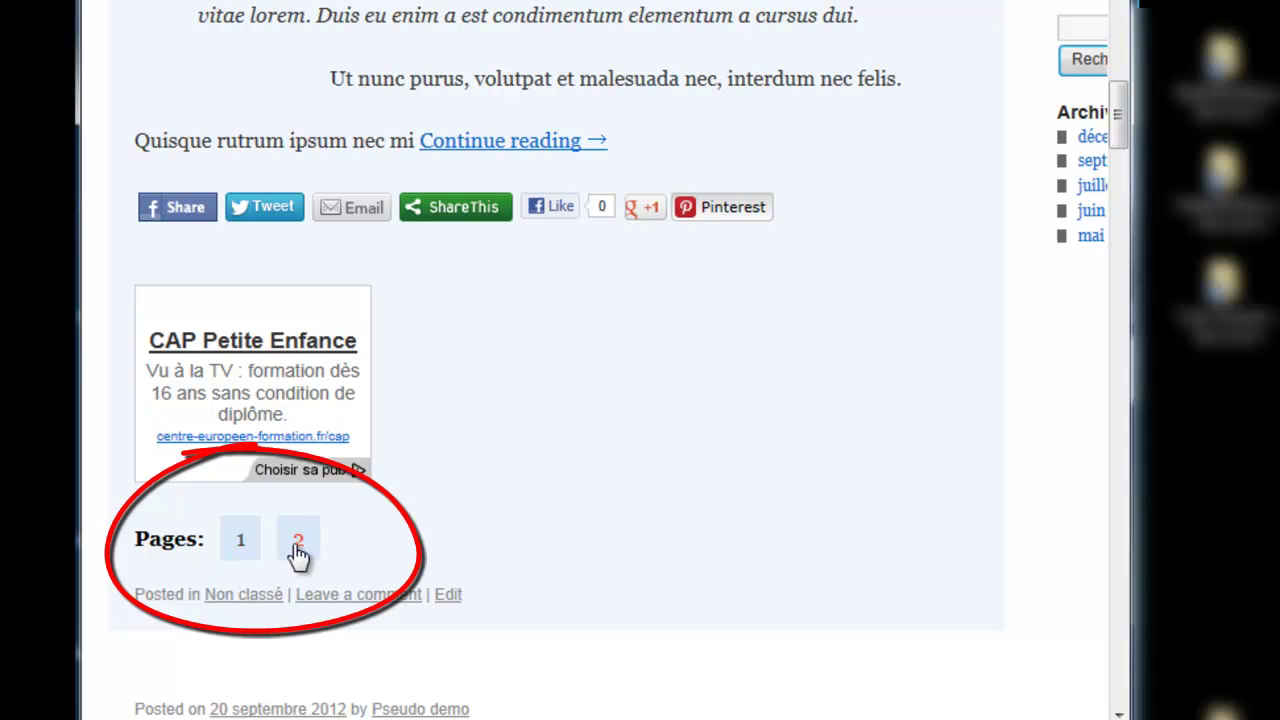
Step: Scroll the Formation Texte post and open its second page
{"action": "left_click", "coordinate": [480, 143]}
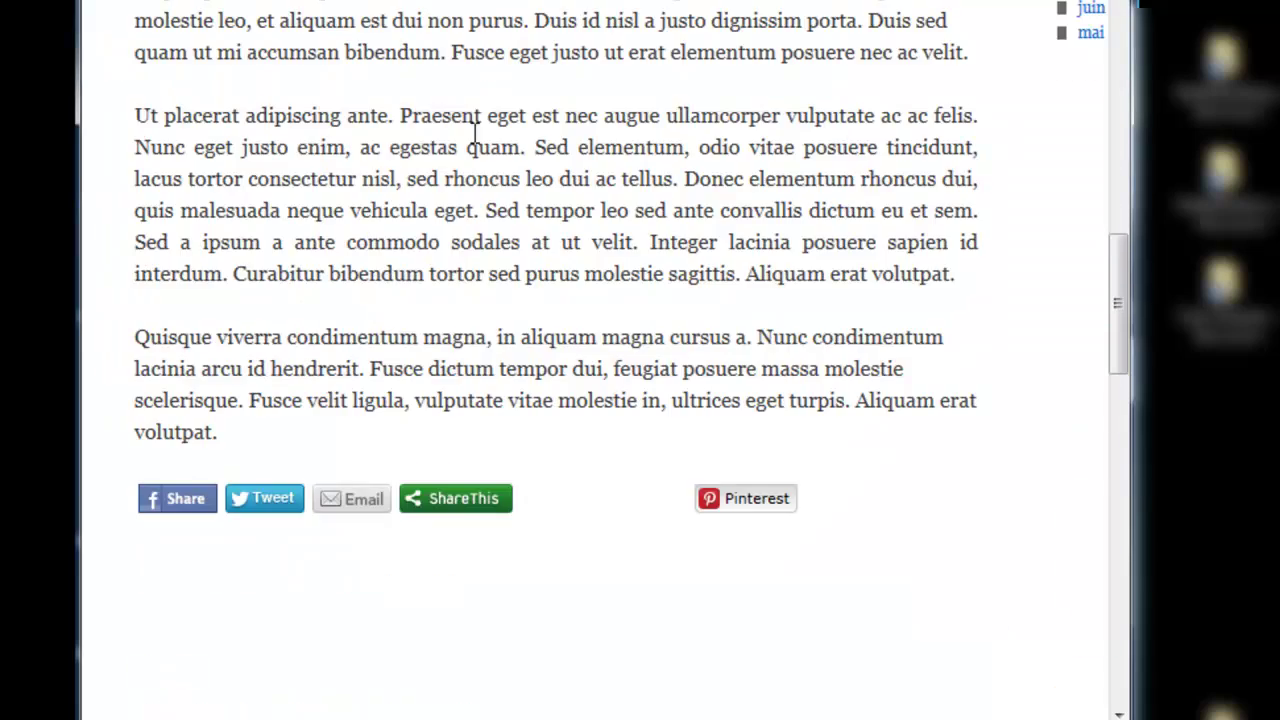
{"action": "scroll", "coordinate": [567, 346], "scroll_direction": "up", "scroll_amount": 10}
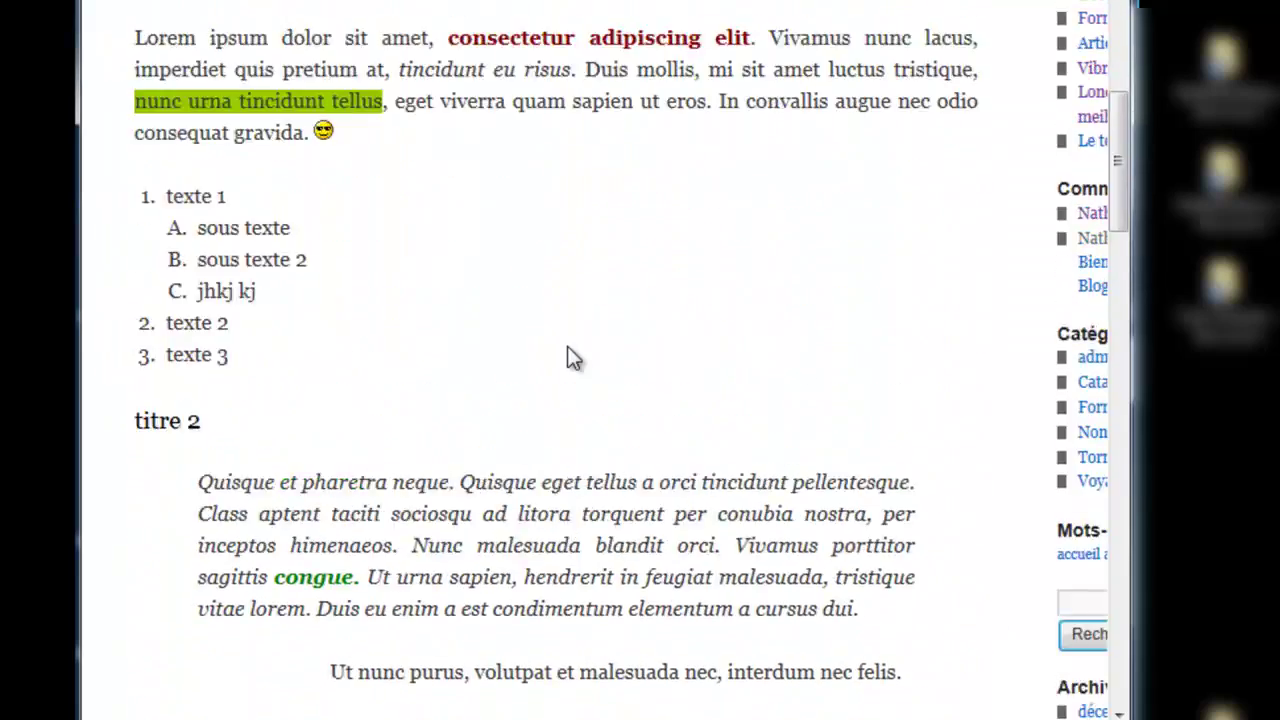
{"action": "scroll", "coordinate": [567, 346], "scroll_direction": "down", "scroll_amount": 6}
{"action": "scroll", "coordinate": [567, 346], "scroll_direction": "down", "scroll_amount": 10}
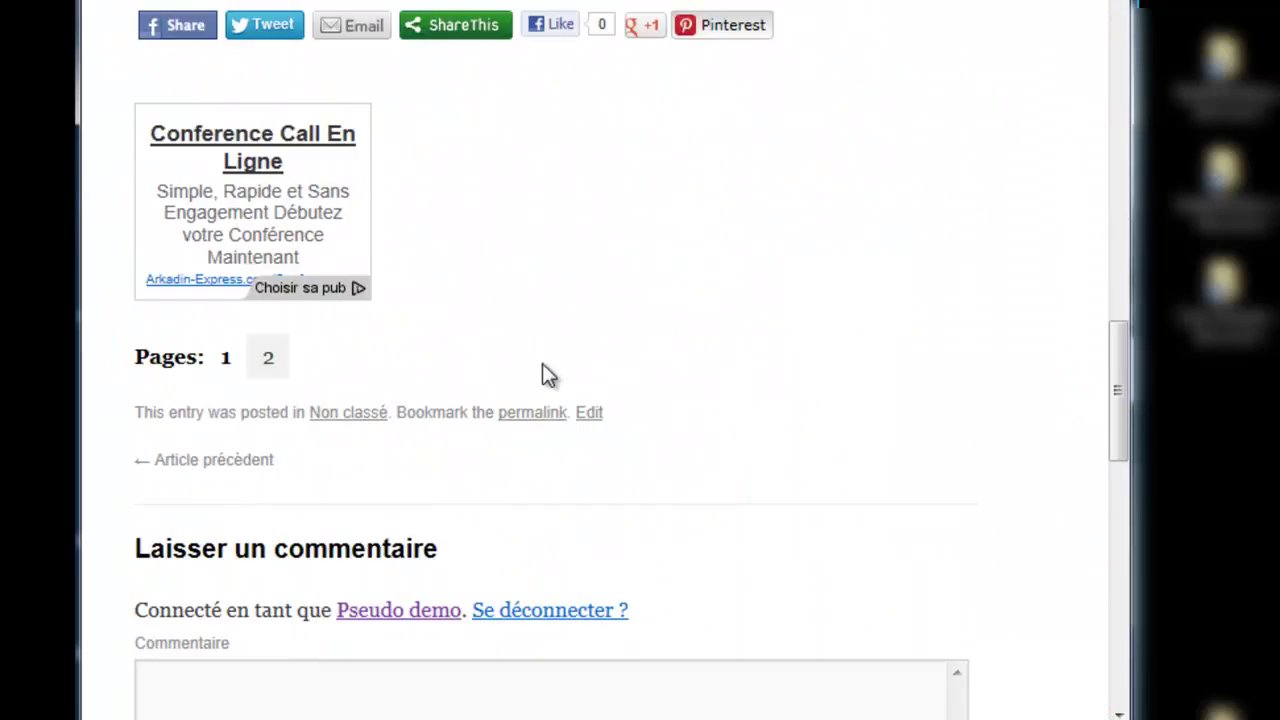
{"action": "left_click", "coordinate": [267, 356]}
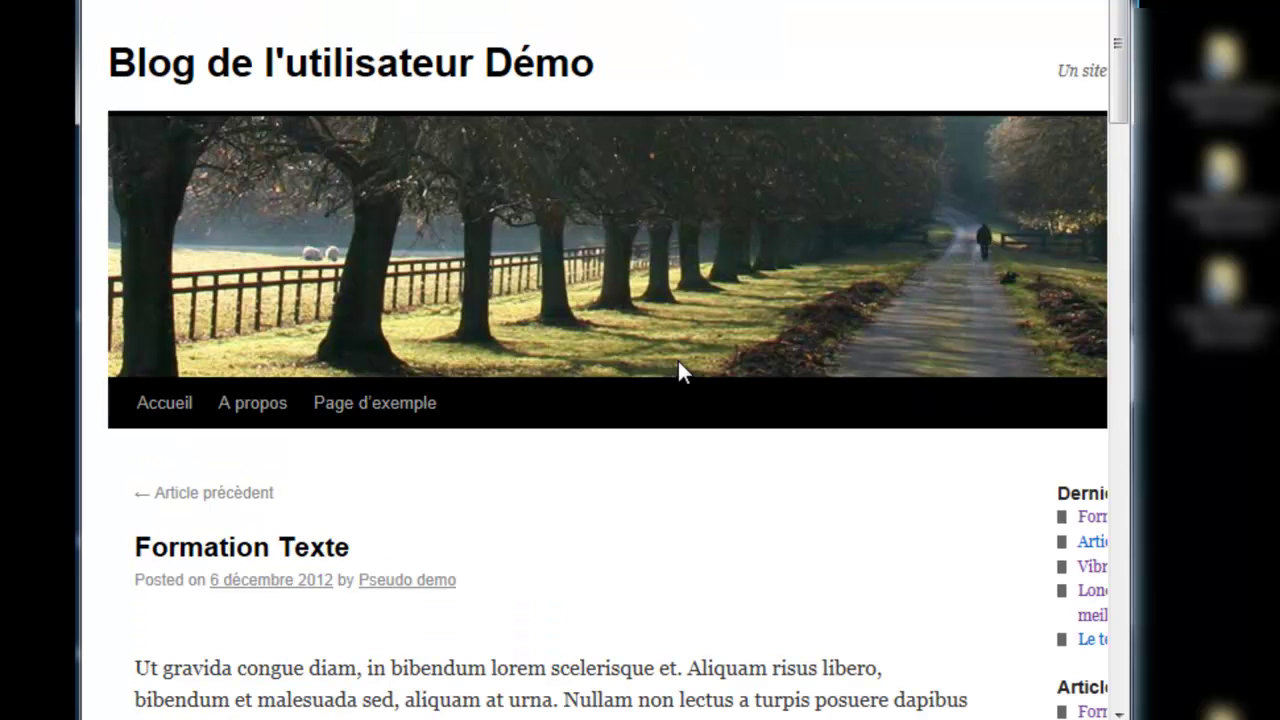
{"action": "scroll", "coordinate": [679, 362], "scroll_direction": "down", "scroll_amount": 12}
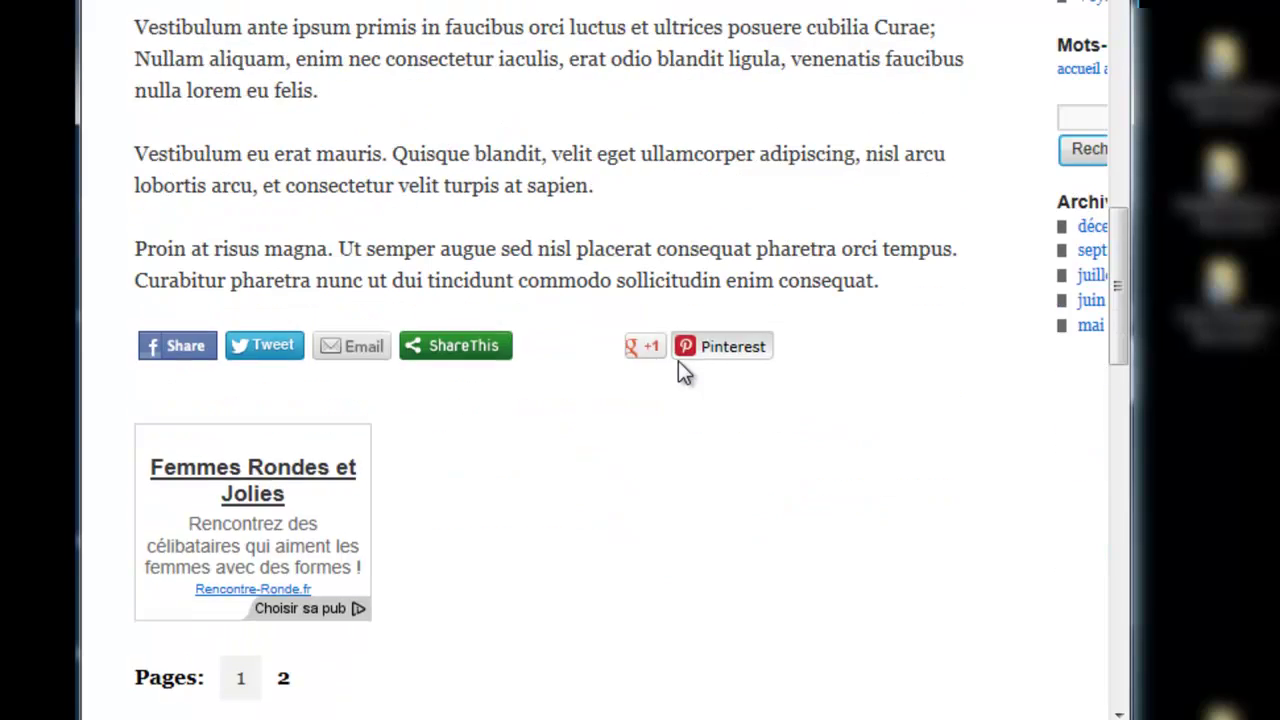
{"action": "scroll", "coordinate": [679, 364], "scroll_direction": "down", "scroll_amount": 2}
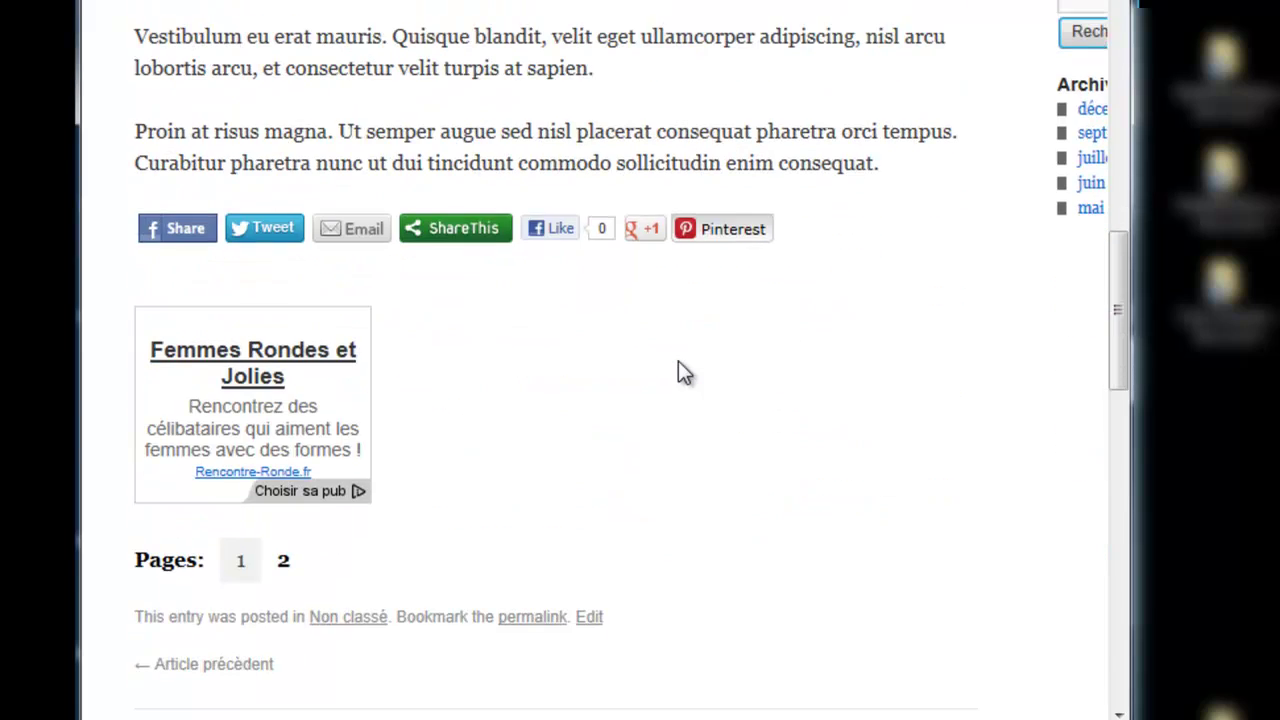
{"action": "scroll", "coordinate": [678, 361], "scroll_direction": "up", "scroll_amount": 12}
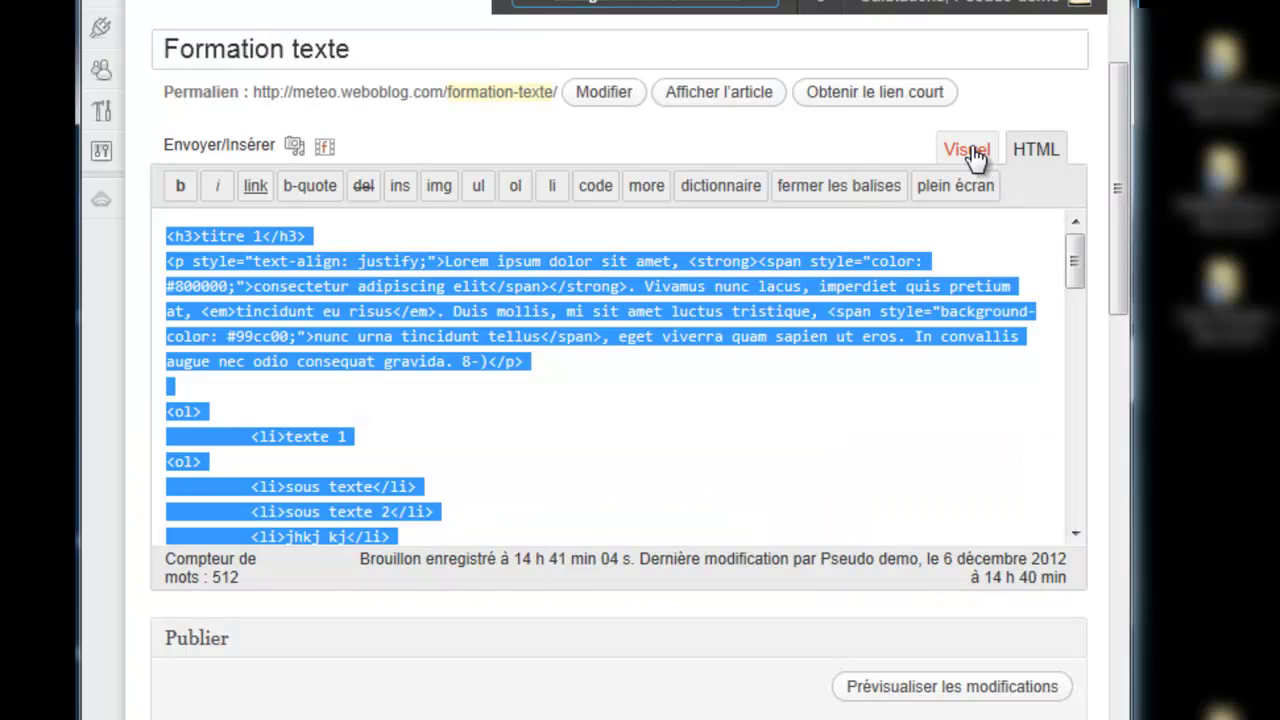
Step: In the Visuel editor, delete the next-page break after 'volutpat.'
{"action": "left_click", "coordinate": [966, 150]}
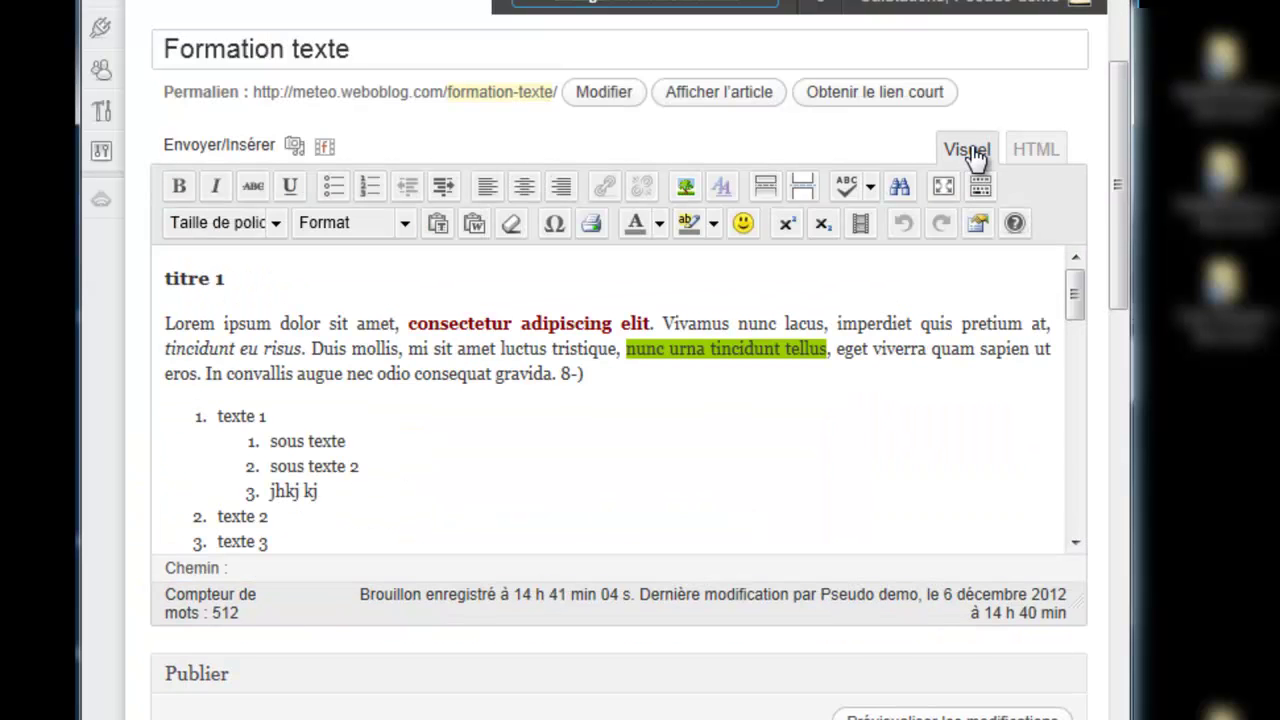
{"action": "left_click_drag", "start_coordinate": [1109, 226], "coordinate": [1074, 337]}
{"action": "left_click", "coordinate": [1027, 328]}
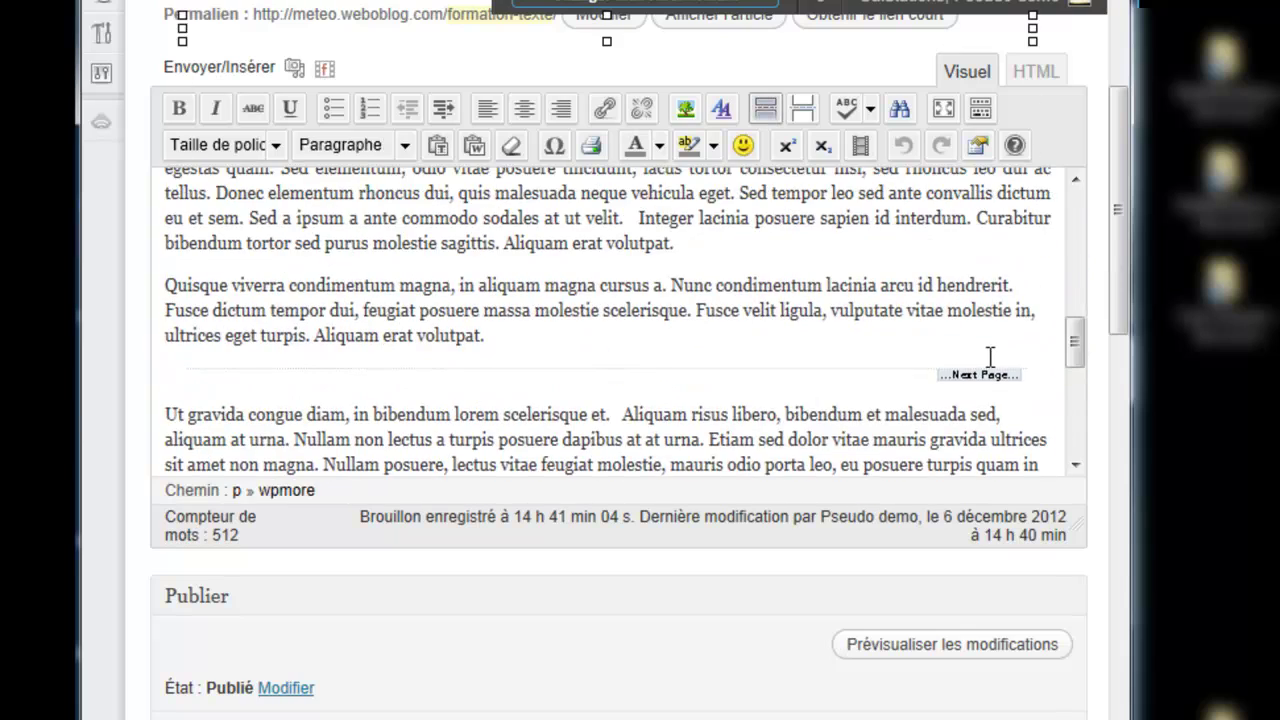
{"action": "left_click", "coordinate": [1012, 360]}
{"action": "left_click", "coordinate": [1020, 374]}
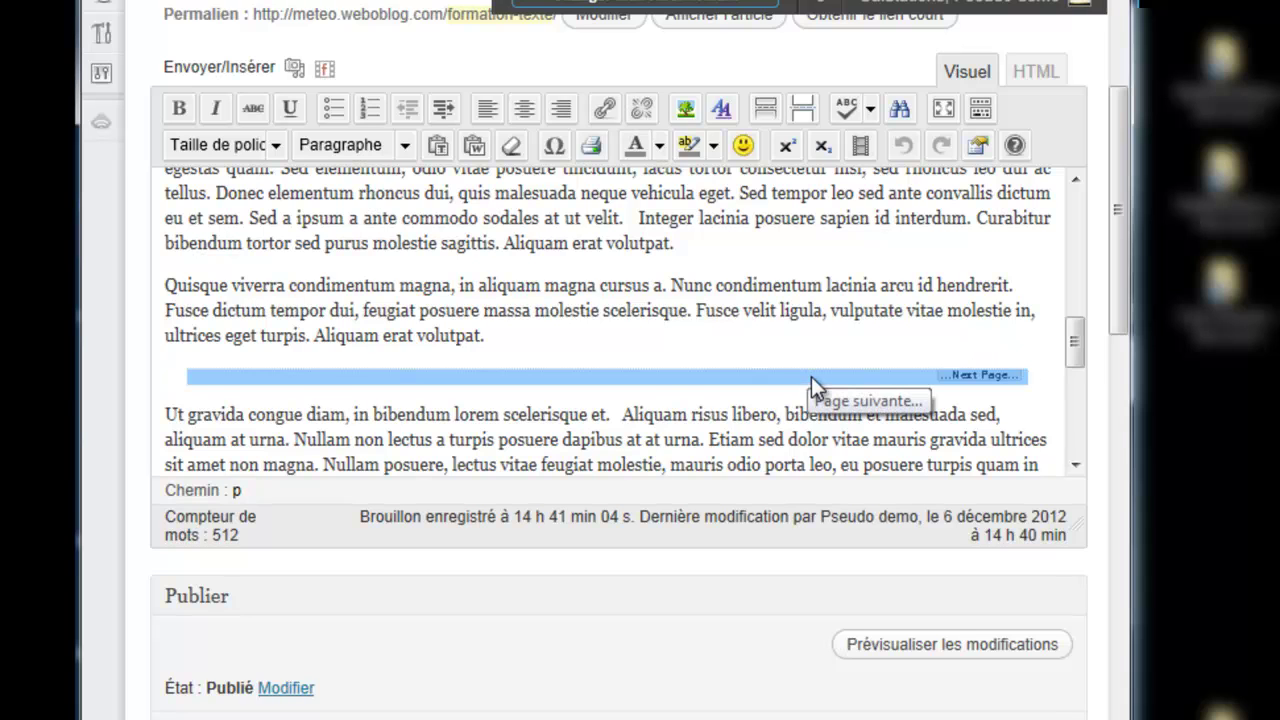
{"action": "key", "text": "Delete"}
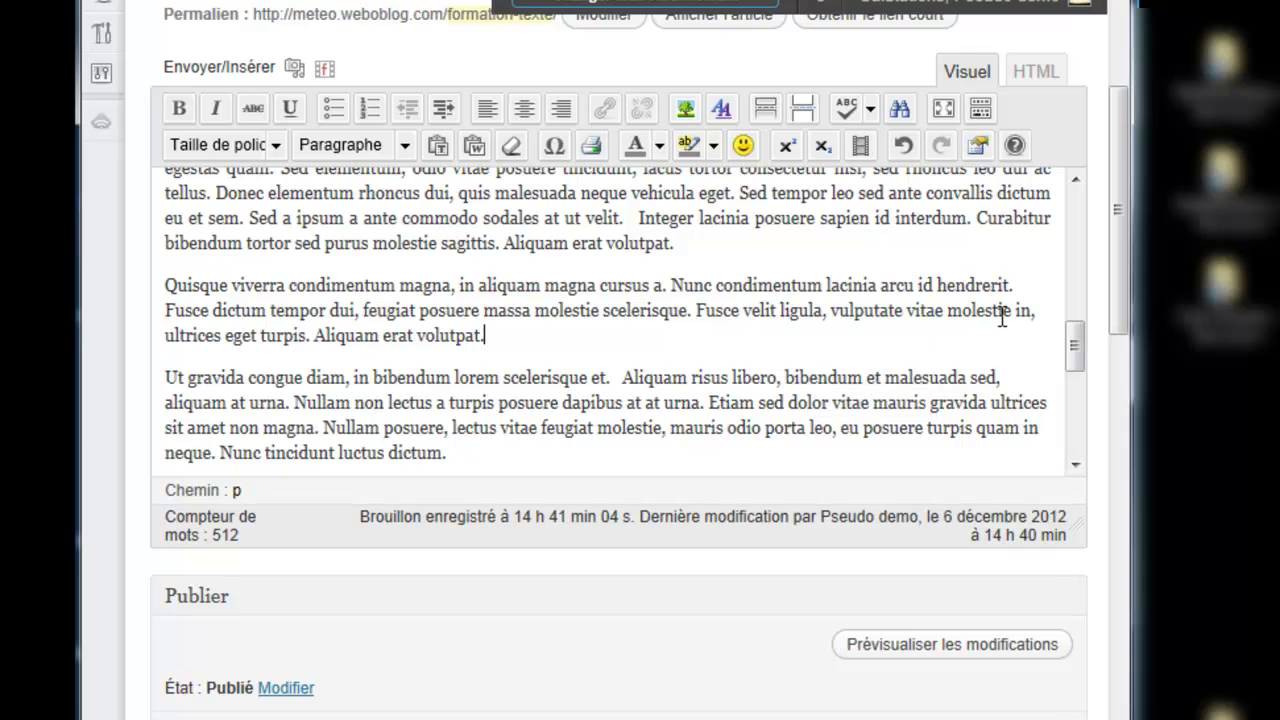
{"action": "left_click_drag", "start_coordinate": [1120, 296], "coordinate": [1097, 233]}
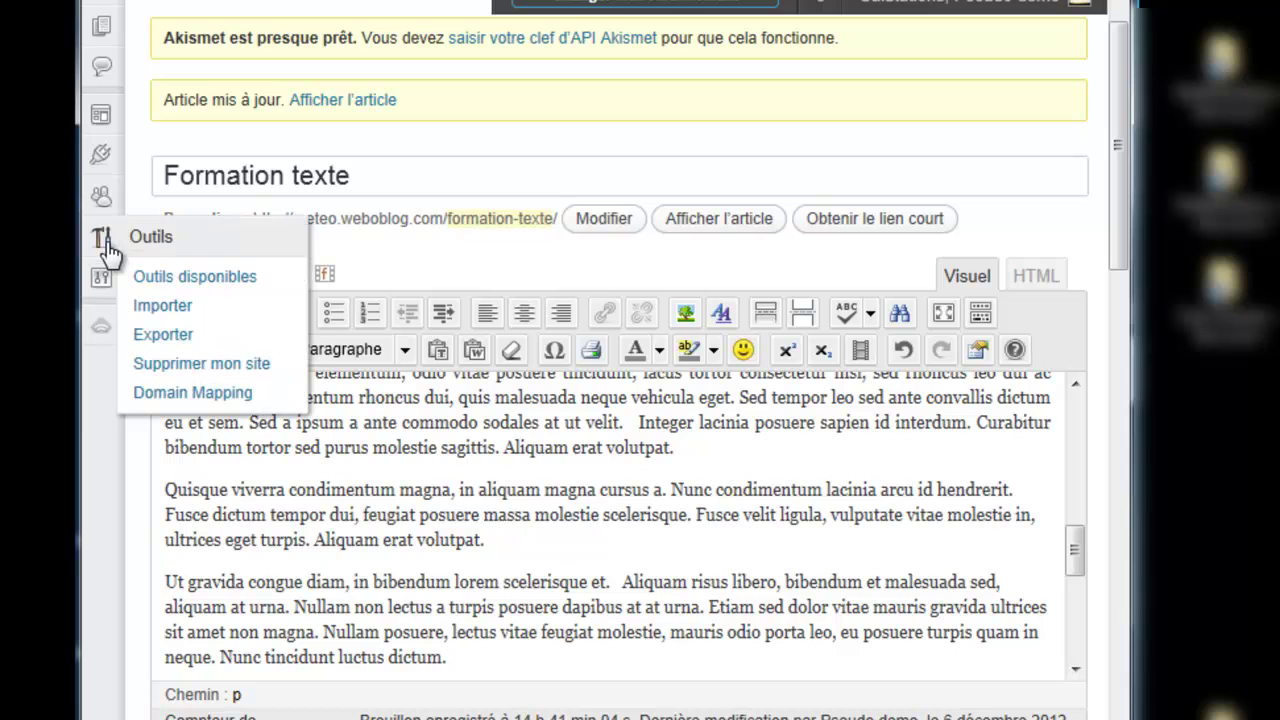
Step: Open Réglages > TinyMCE Advanced in a new browser tab
{"action": "mouse_move", "coordinate": [98, 290]}
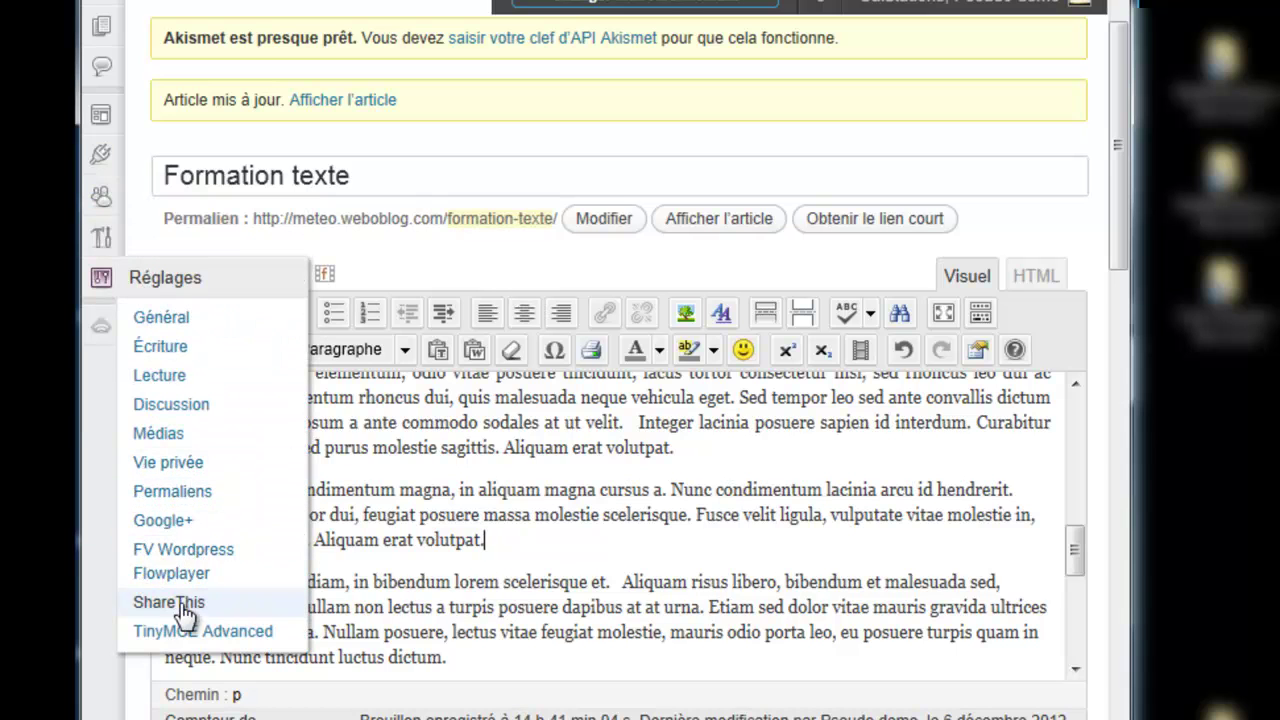
{"action": "right_click", "coordinate": [170, 640]}
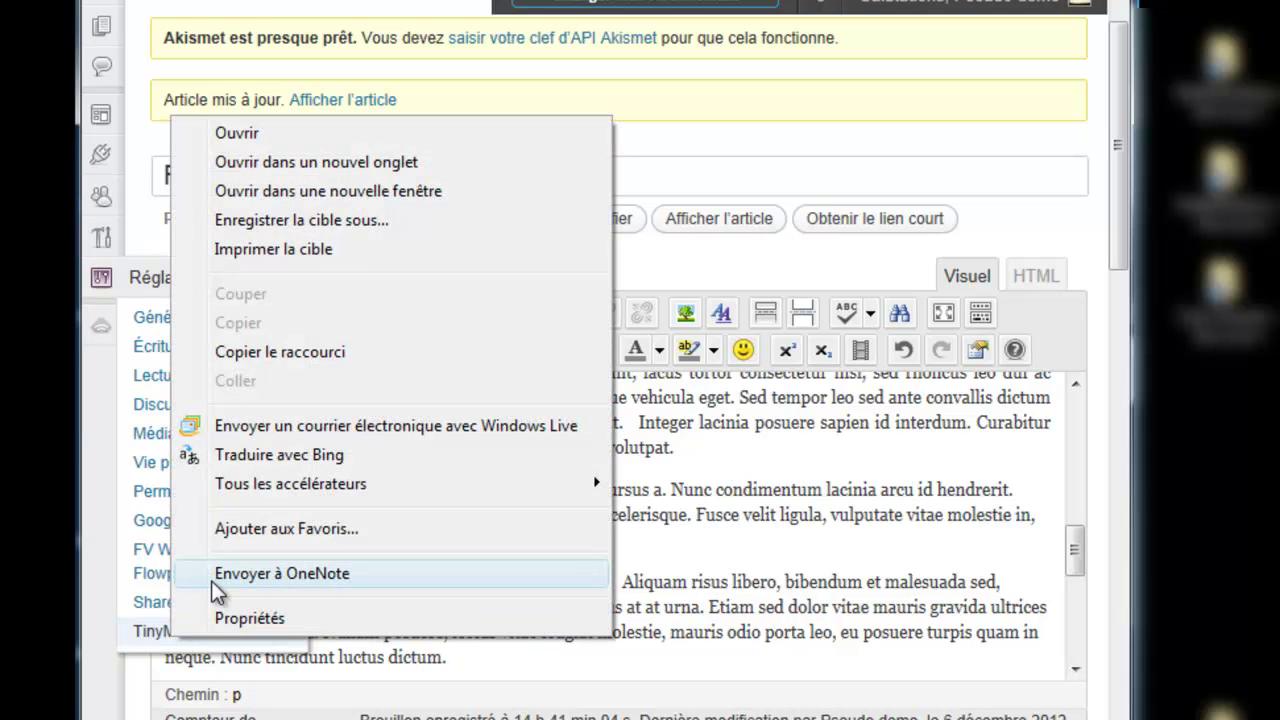
{"action": "left_click", "coordinate": [257, 164]}
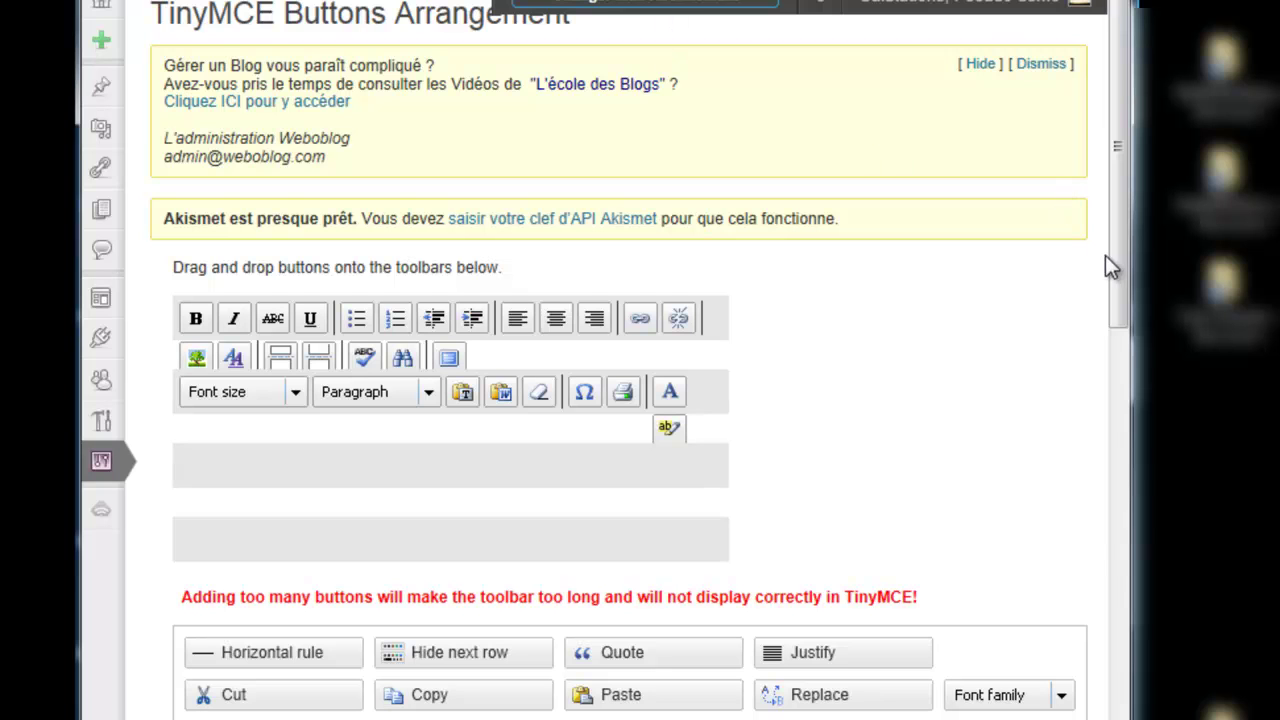
Step: Move Strikethrough to the unused buttons and put Quote and Justify in toolbar row 1
{"action": "left_click_drag", "start_coordinate": [1117, 260], "coordinate": [1117, 300]}
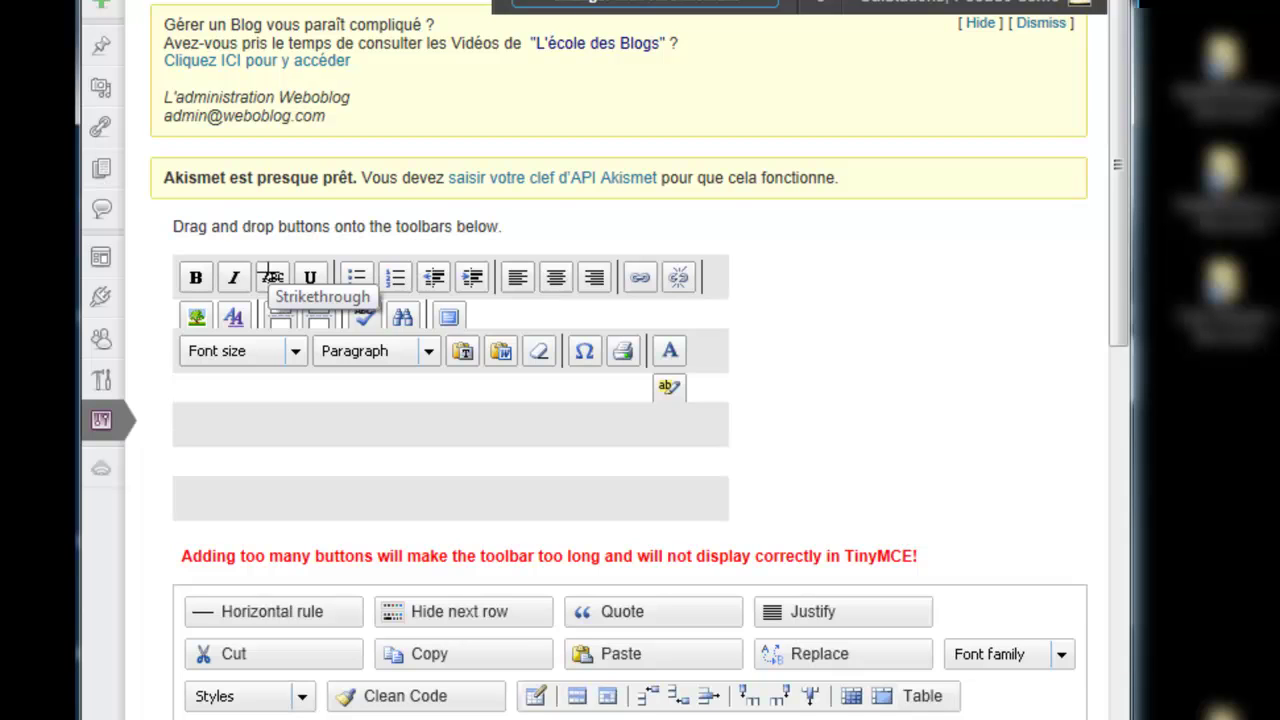
{"action": "left_click_drag", "start_coordinate": [270, 277], "coordinate": [983, 618]}
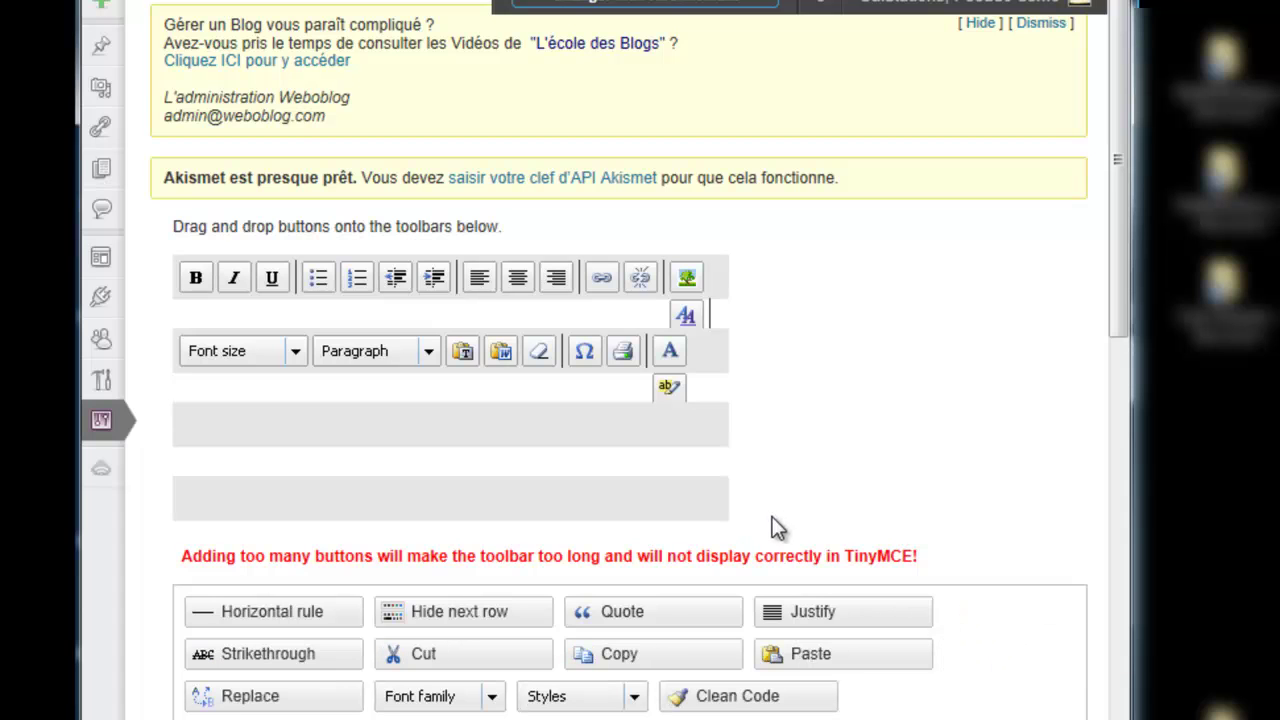
{"action": "left_click_drag", "start_coordinate": [632, 618], "coordinate": [357, 290]}
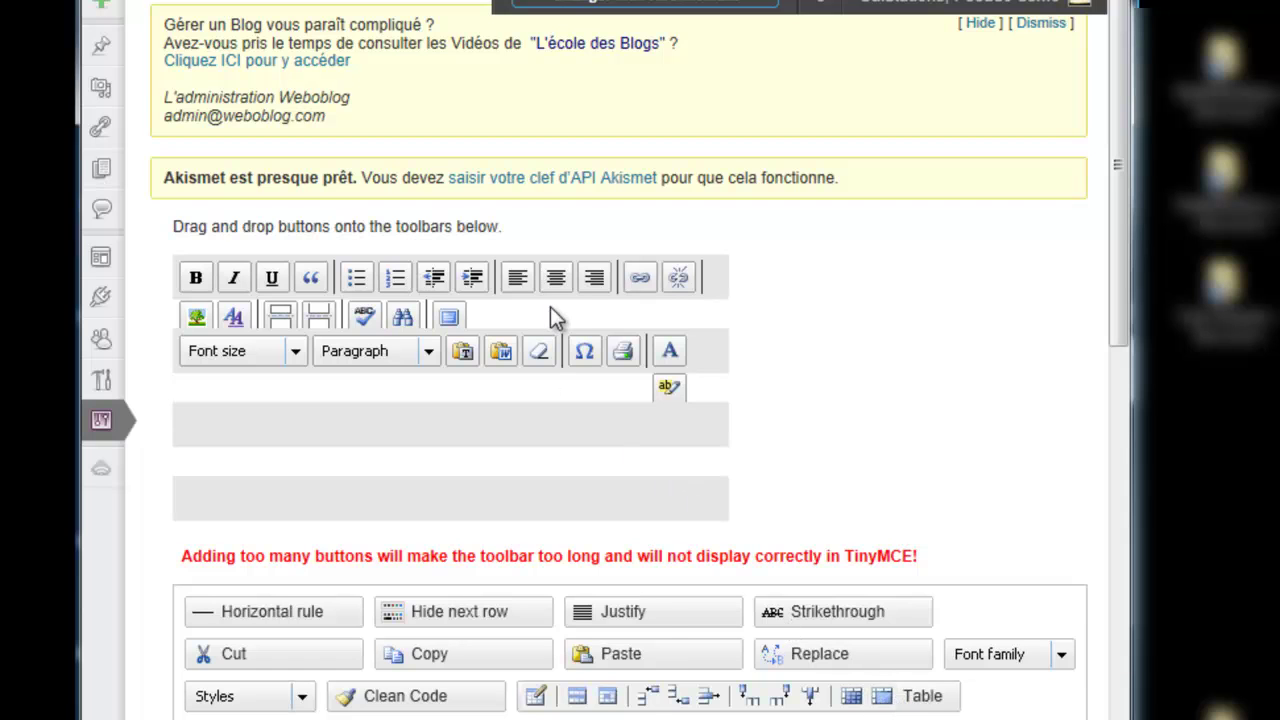
{"action": "left_click_drag", "start_coordinate": [650, 611], "coordinate": [515, 280]}
{"action": "left_click_drag", "start_coordinate": [517, 280], "coordinate": [517, 284]}
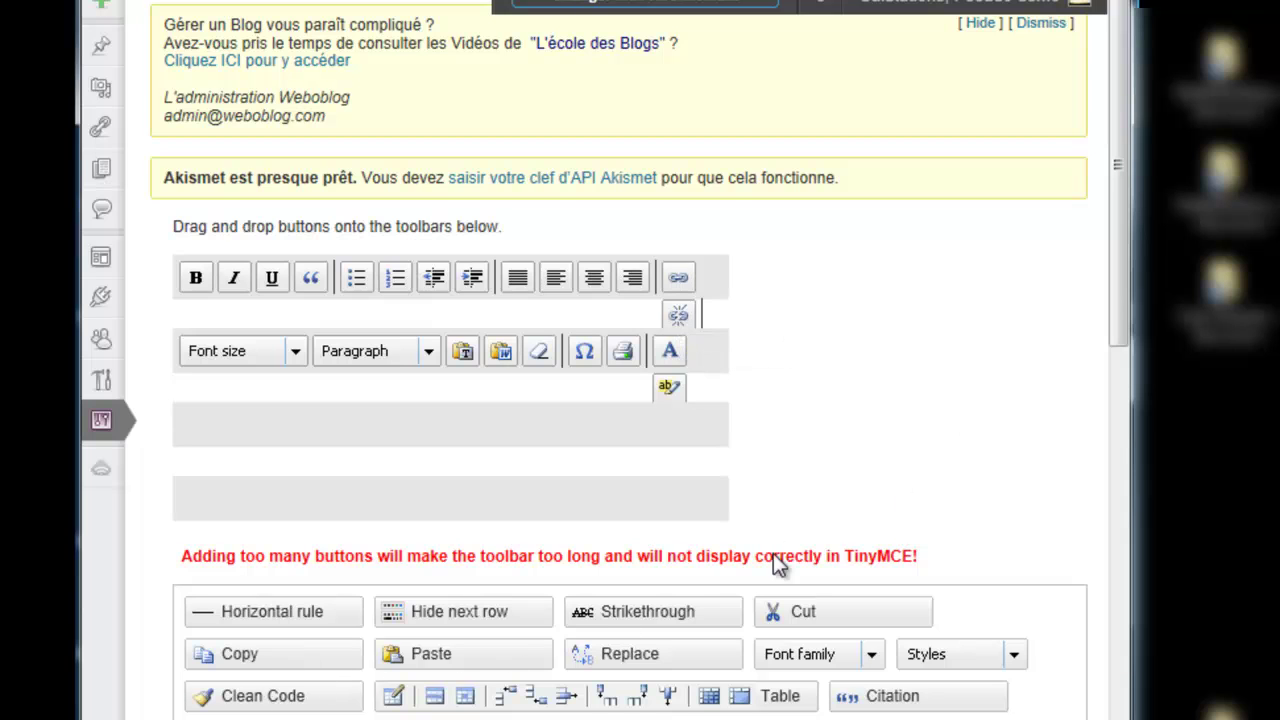
{"action": "left_click_drag", "start_coordinate": [1121, 297], "coordinate": [1103, 402]}
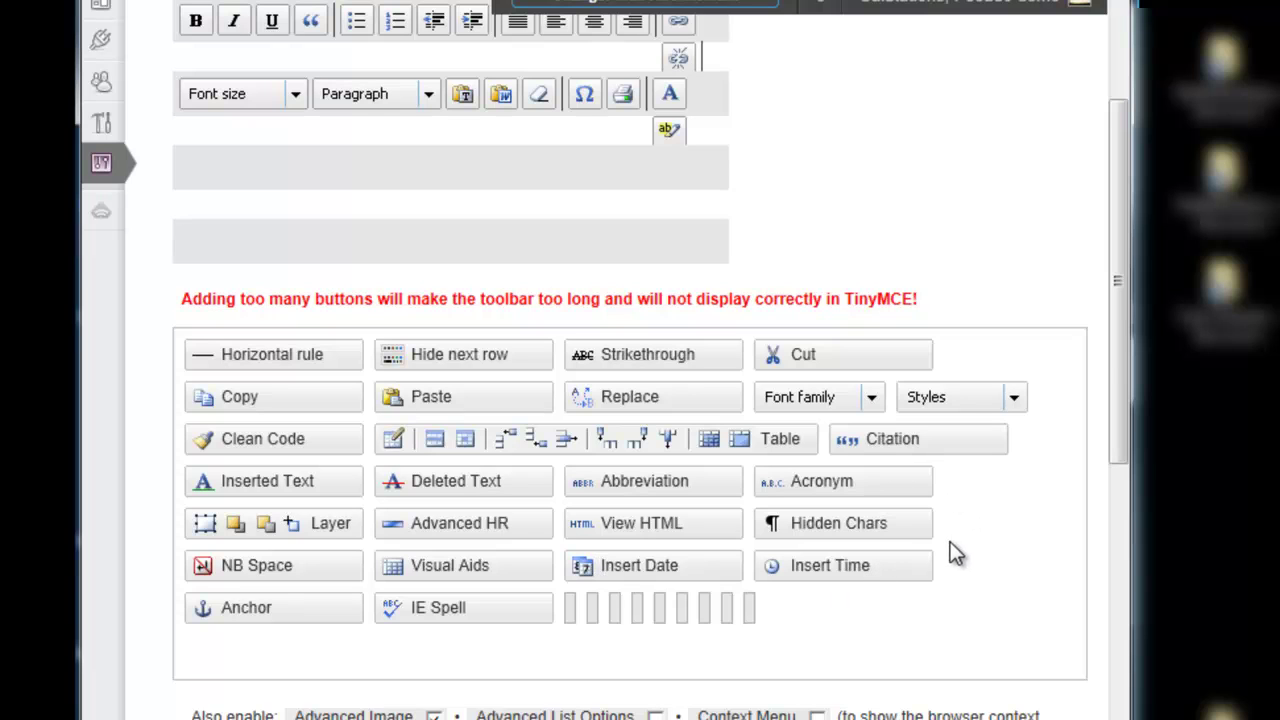
{"action": "scroll", "coordinate": [1116, 392], "scroll_direction": "up", "scroll_amount": 3}
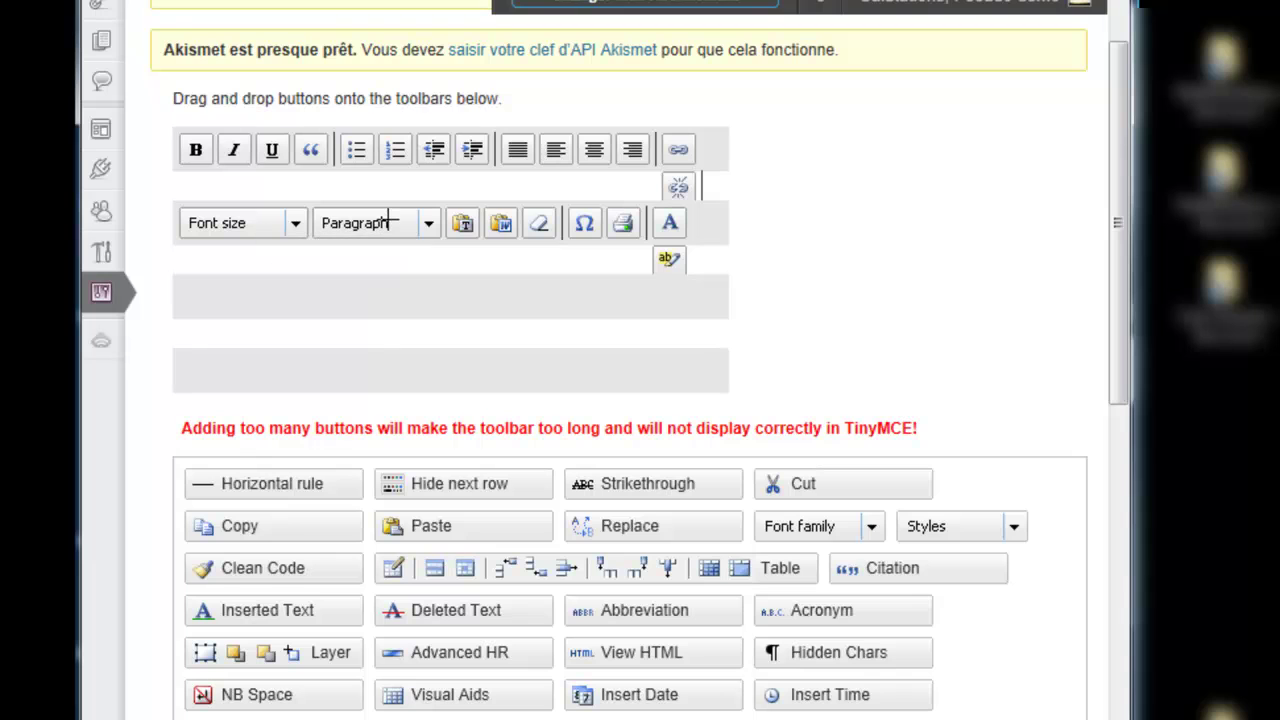
Step: Place Font family in the second toolbar row and save the changes
{"action": "left_click_drag", "start_coordinate": [783, 524], "coordinate": [494, 228]}
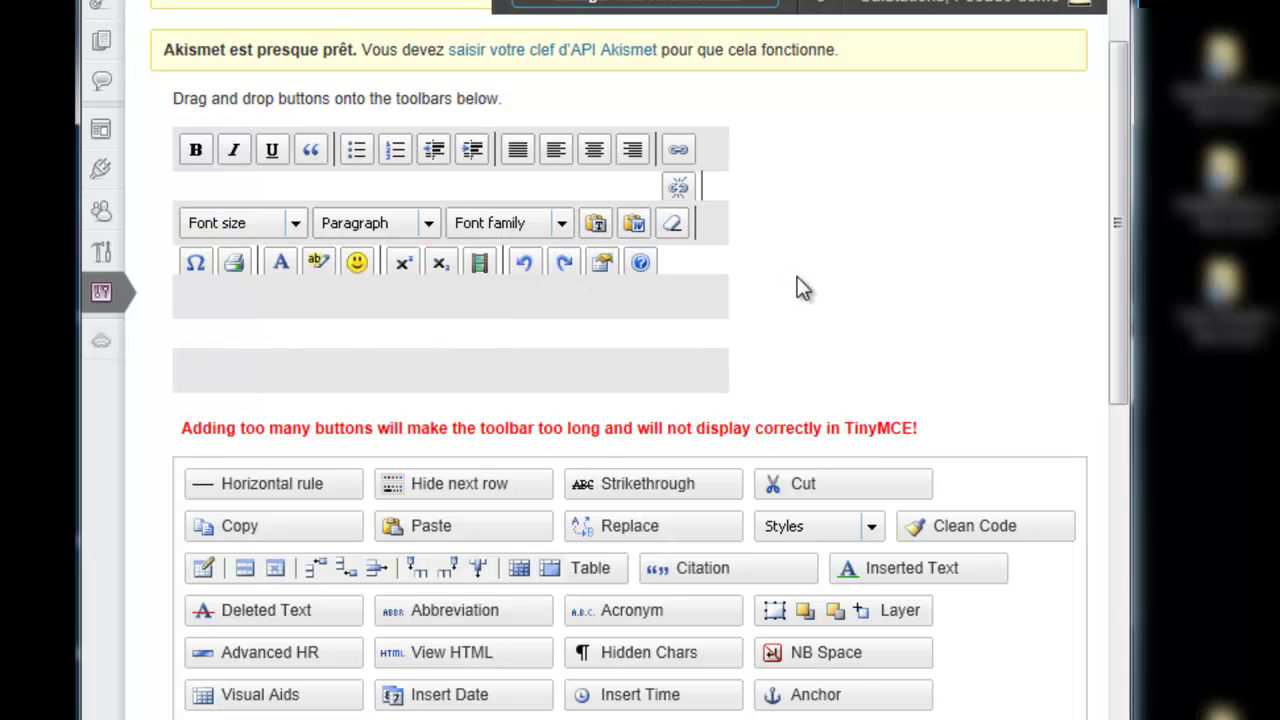
{"action": "left_click_drag", "start_coordinate": [1120, 341], "coordinate": [1099, 611]}
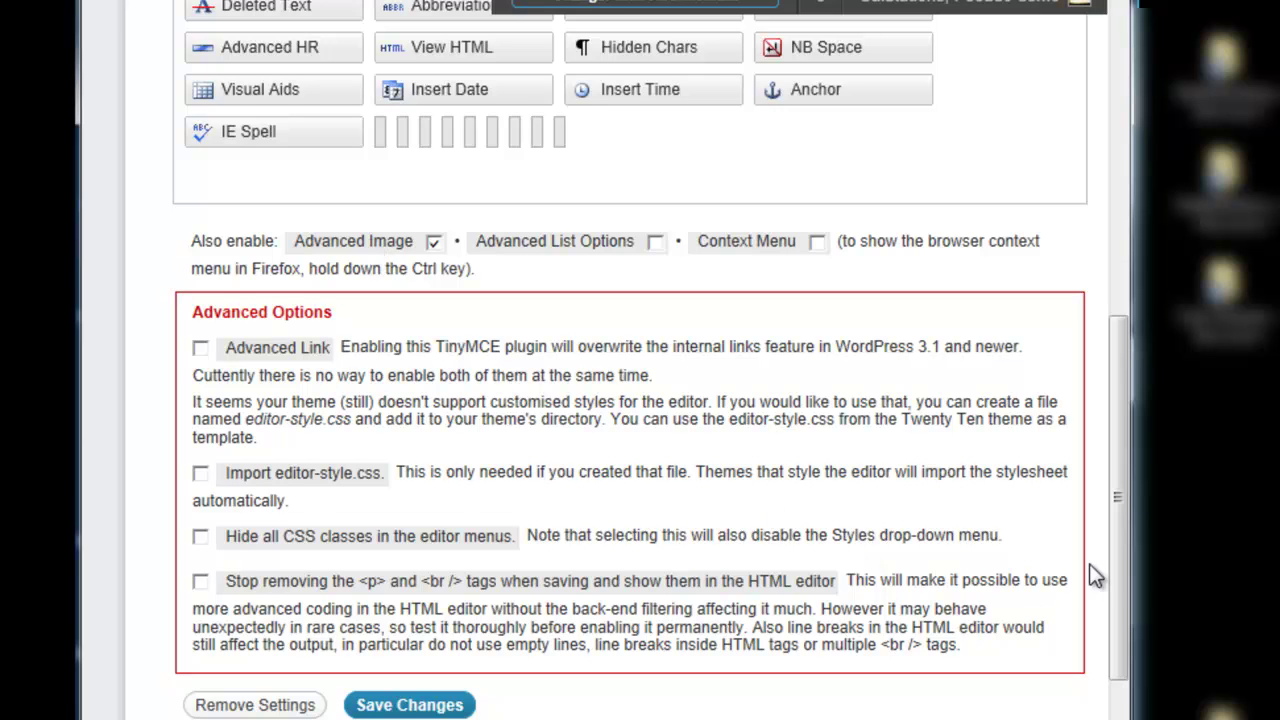
{"action": "left_click_drag", "start_coordinate": [1126, 570], "coordinate": [1122, 620]}
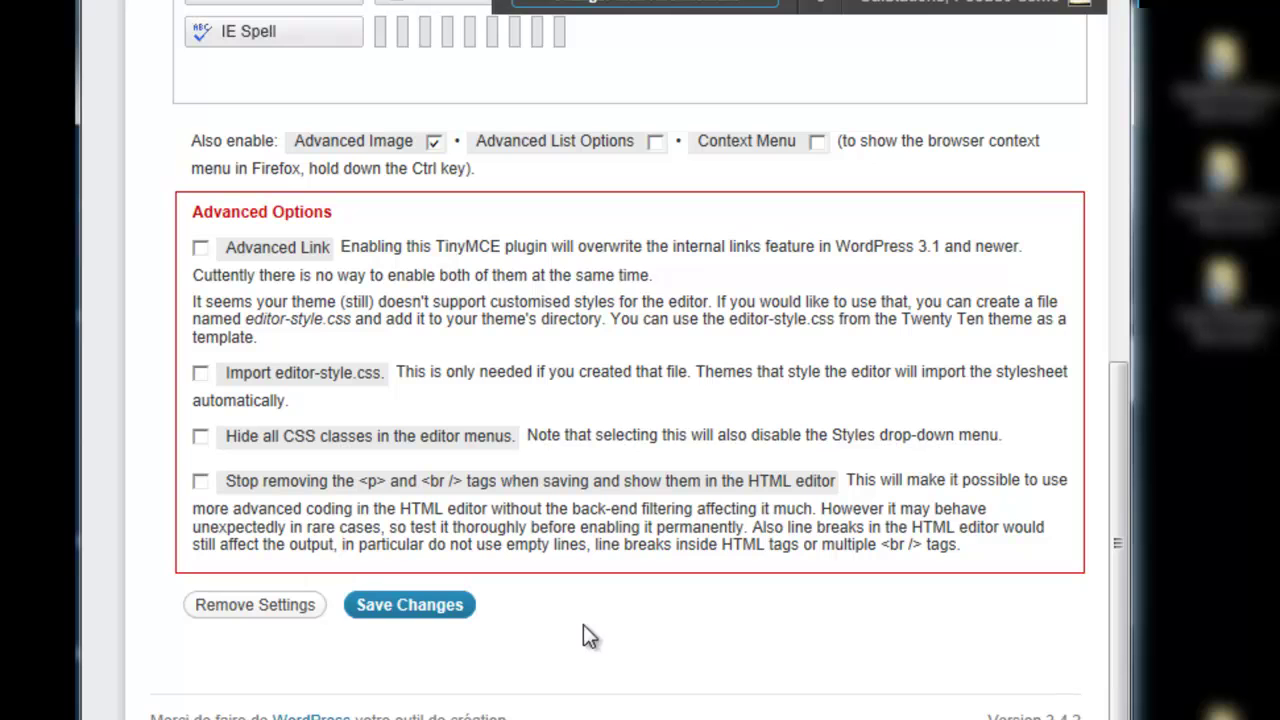
{"action": "left_click", "coordinate": [445, 622]}
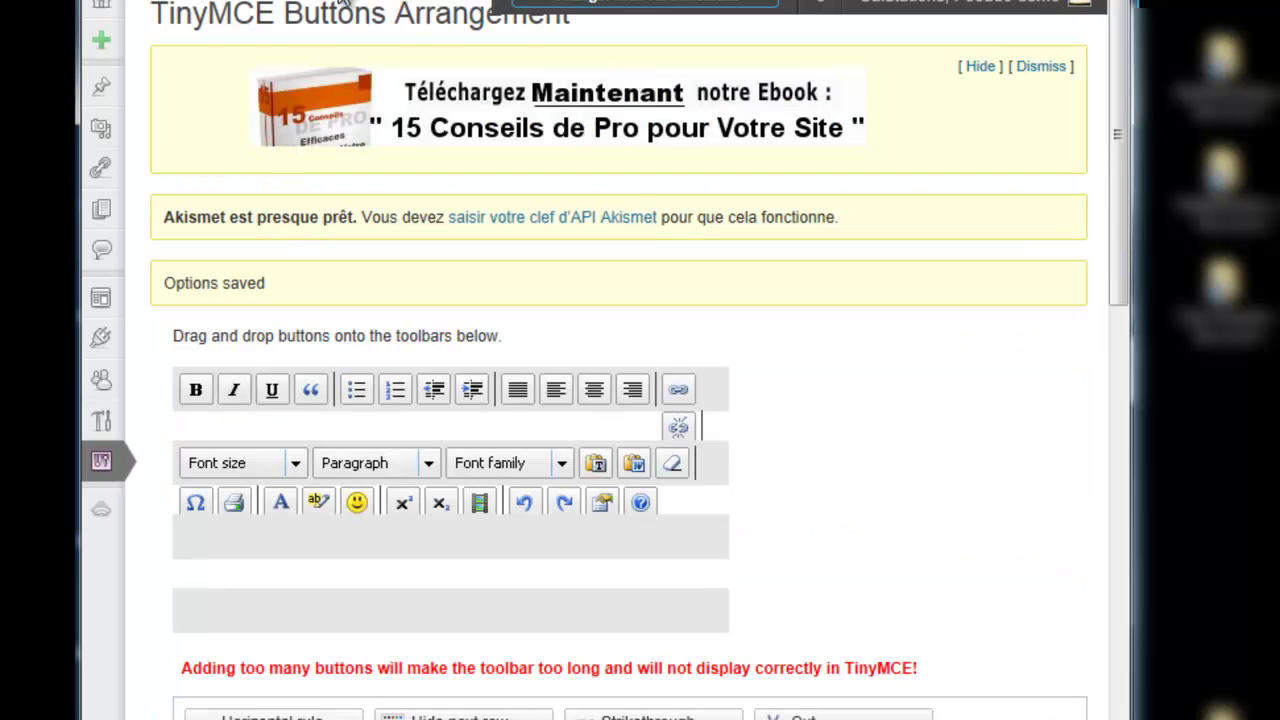
Step: Reload the Formation texte editor, discarding unsaved changes, and widen the browser window
{"action": "left_click", "coordinate": [688, 5]}
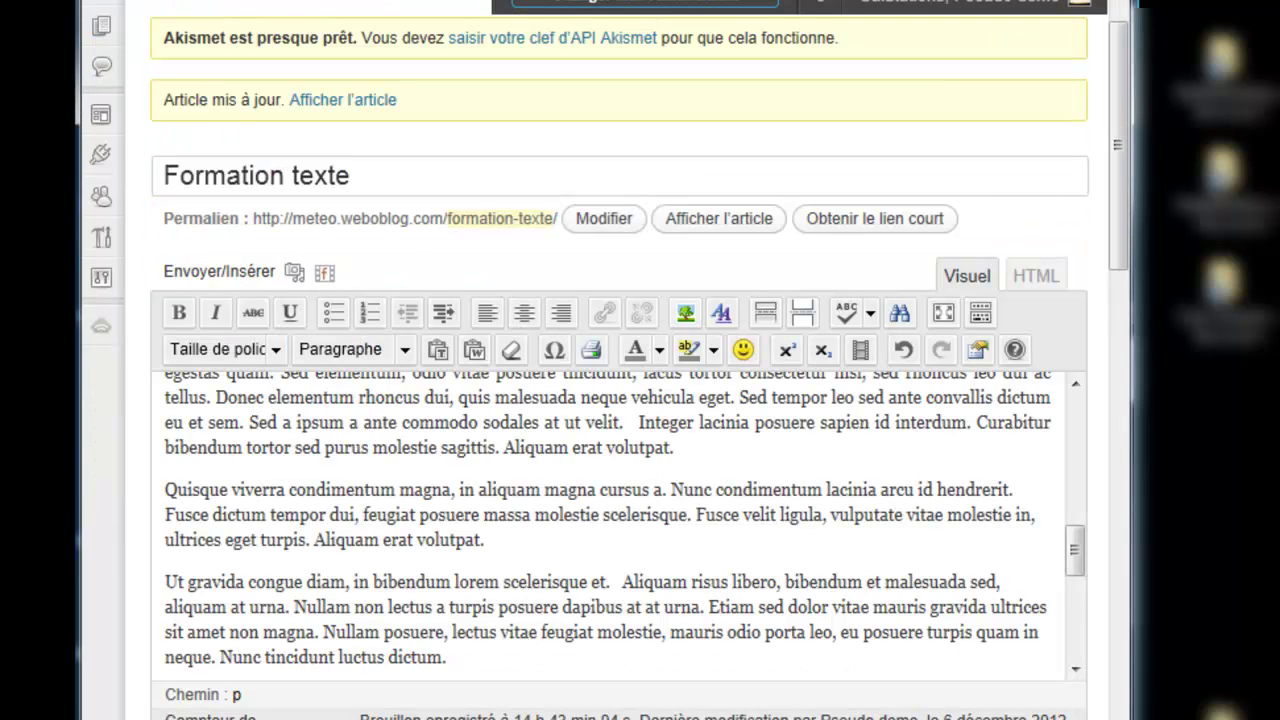
{"action": "key", "text": "F5"}
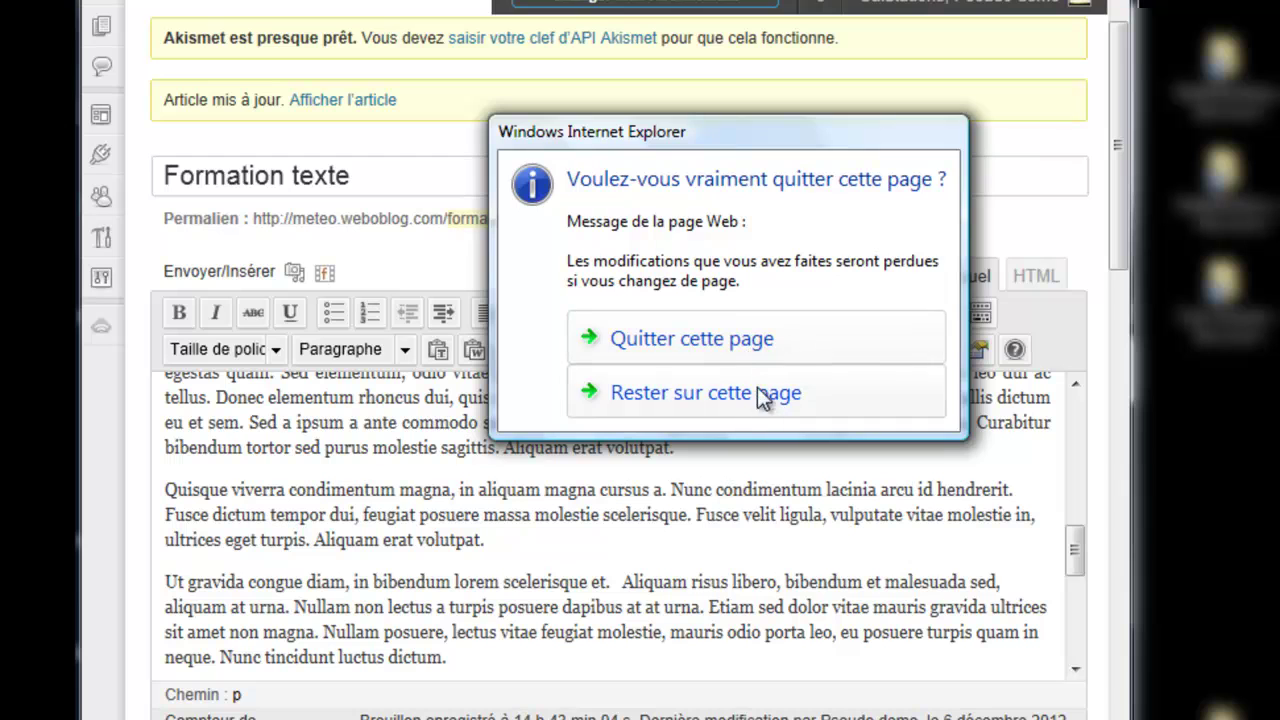
{"action": "left_click", "coordinate": [741, 338]}
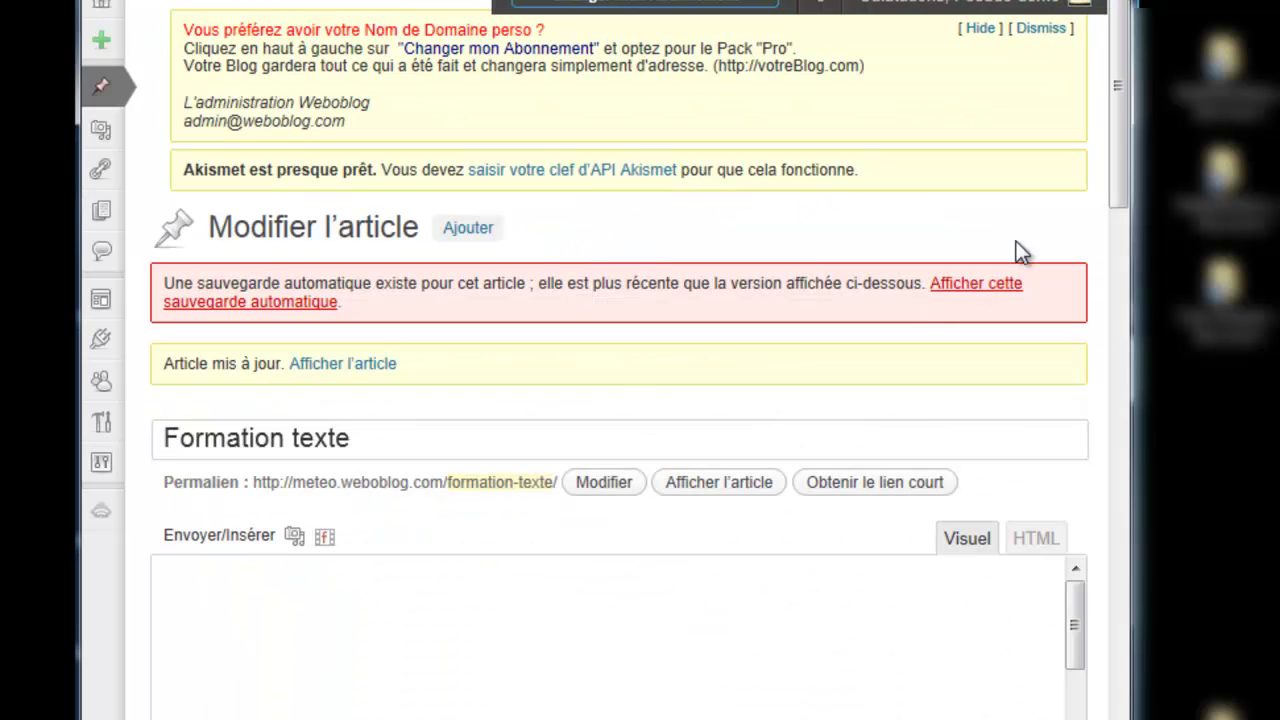
{"action": "scroll", "coordinate": [1105, 140], "scroll_direction": "down", "scroll_amount": 2}
{"action": "left_click_drag", "start_coordinate": [1114, 122], "coordinate": [1120, 167]}
{"action": "left_click_drag", "start_coordinate": [1129, 461], "coordinate": [1184, 461]}
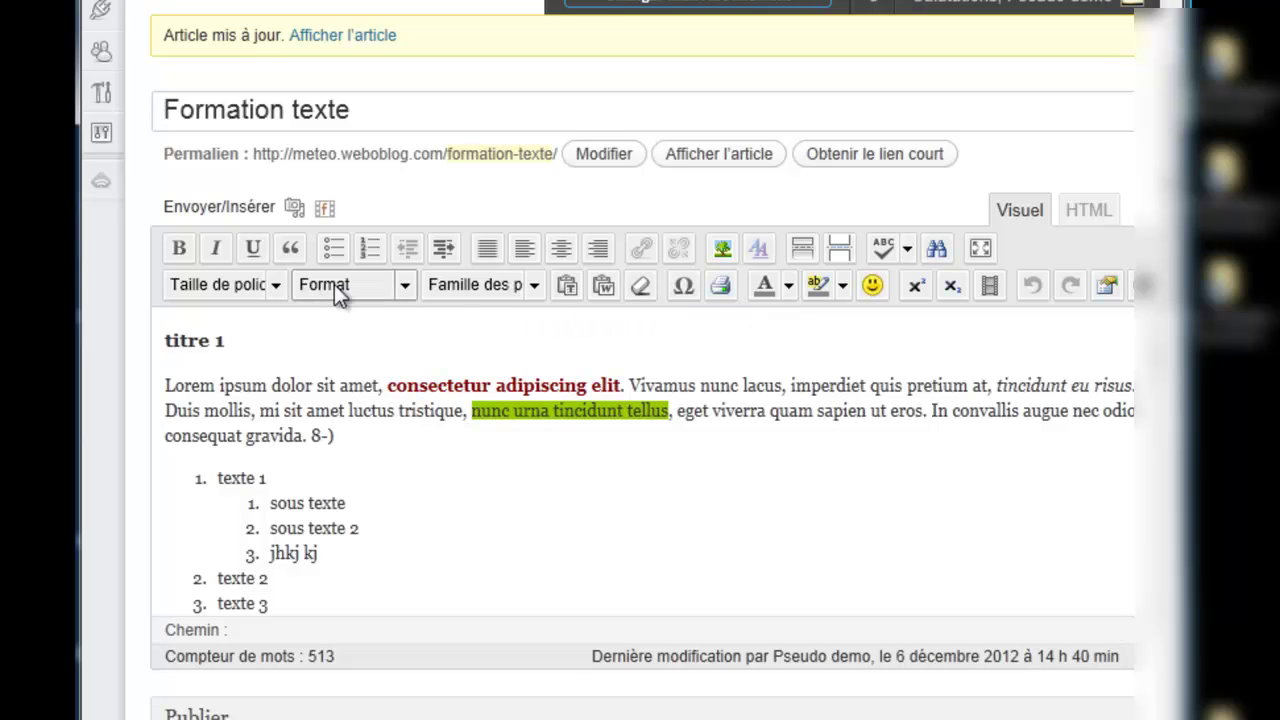
{"action": "left_click", "coordinate": [537, 280]}
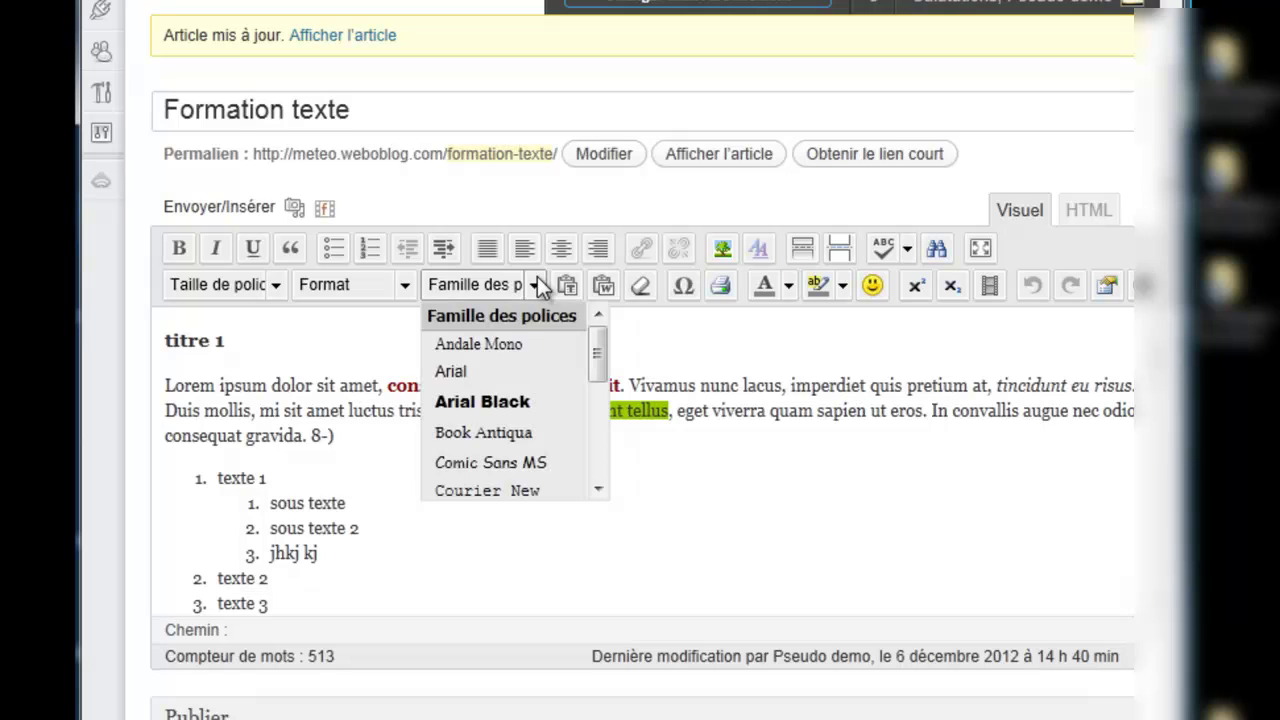
{"action": "left_click_drag", "start_coordinate": [597, 337], "coordinate": [604, 305]}
{"action": "left_click", "coordinate": [650, 340]}
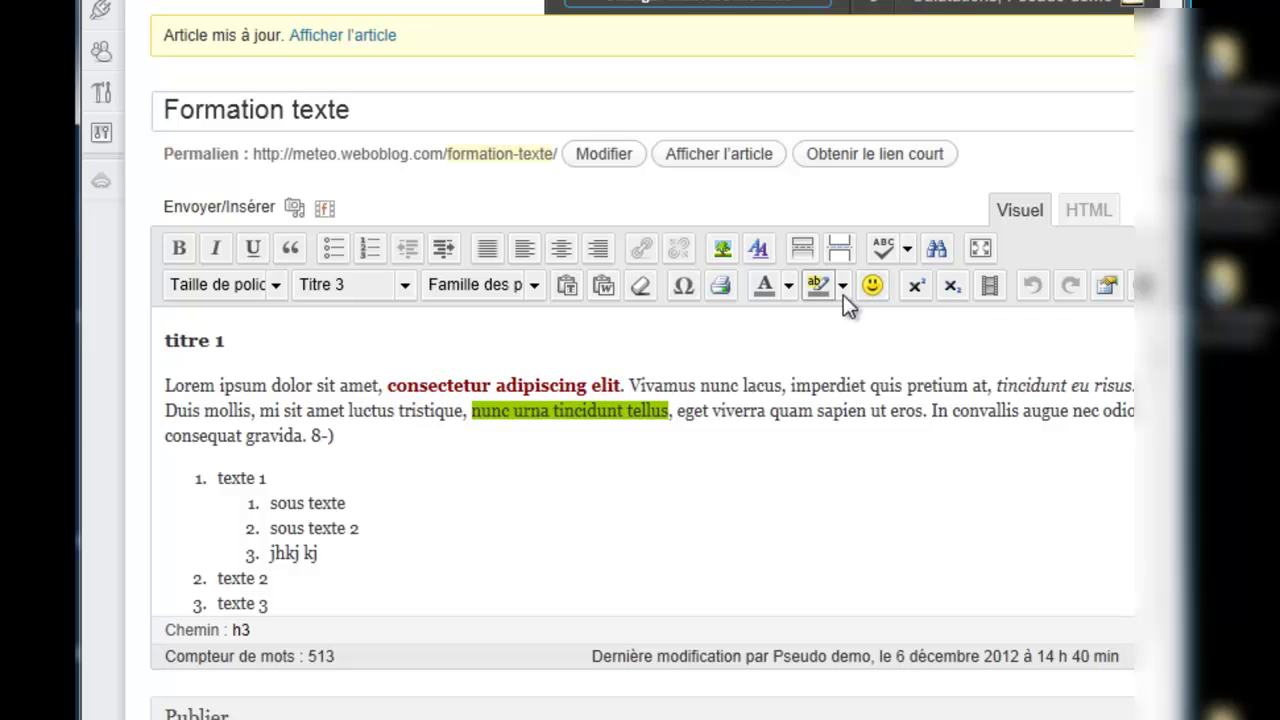
{"action": "scroll", "coordinate": [1170, 295], "scroll_direction": "down", "scroll_amount": 1}
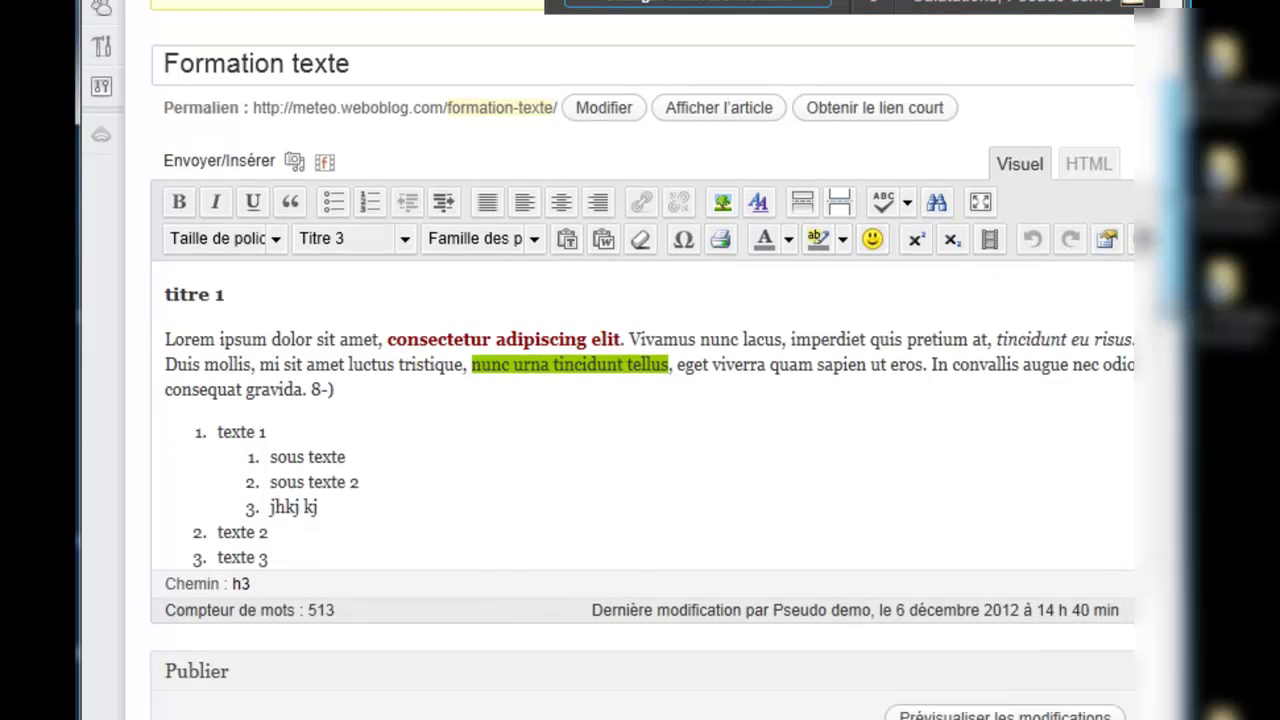
{"action": "scroll", "coordinate": [638, 360], "scroll_direction": "down", "scroll_amount": 3}
{"action": "scroll", "coordinate": [638, 360], "scroll_direction": "up", "scroll_amount": 4}
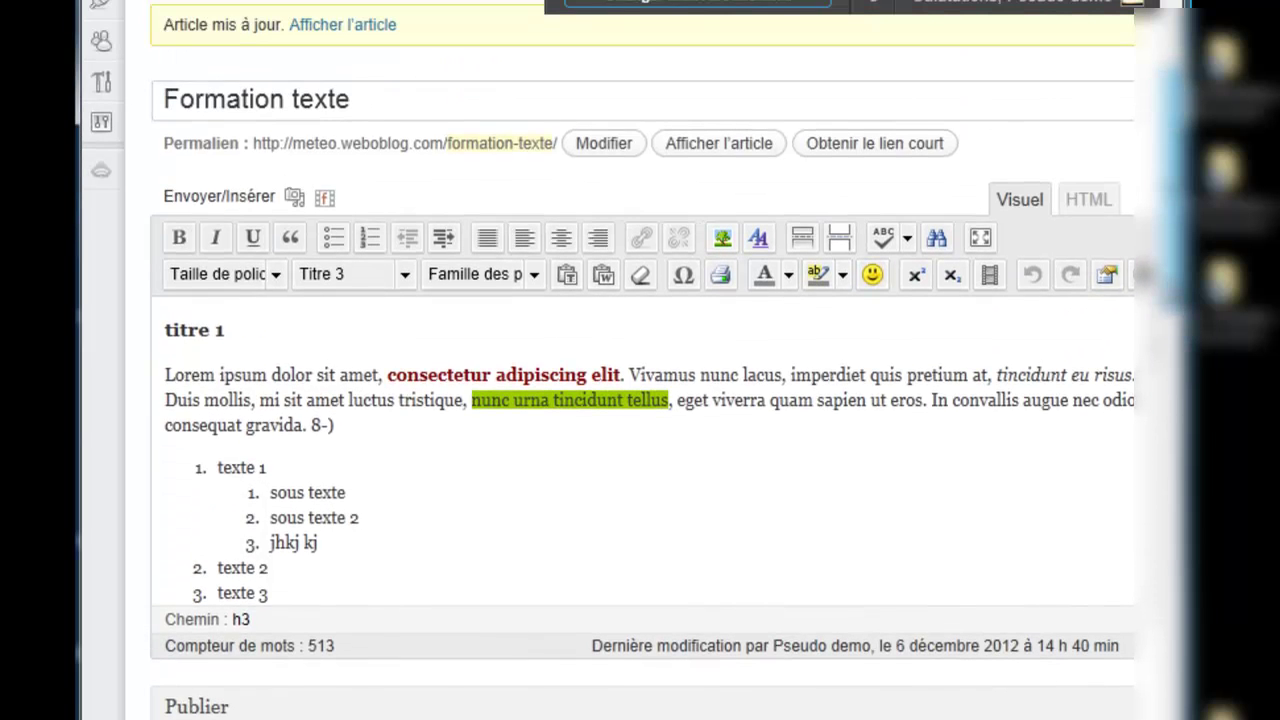
{"action": "scroll", "coordinate": [638, 360], "scroll_direction": "up", "scroll_amount": 1}
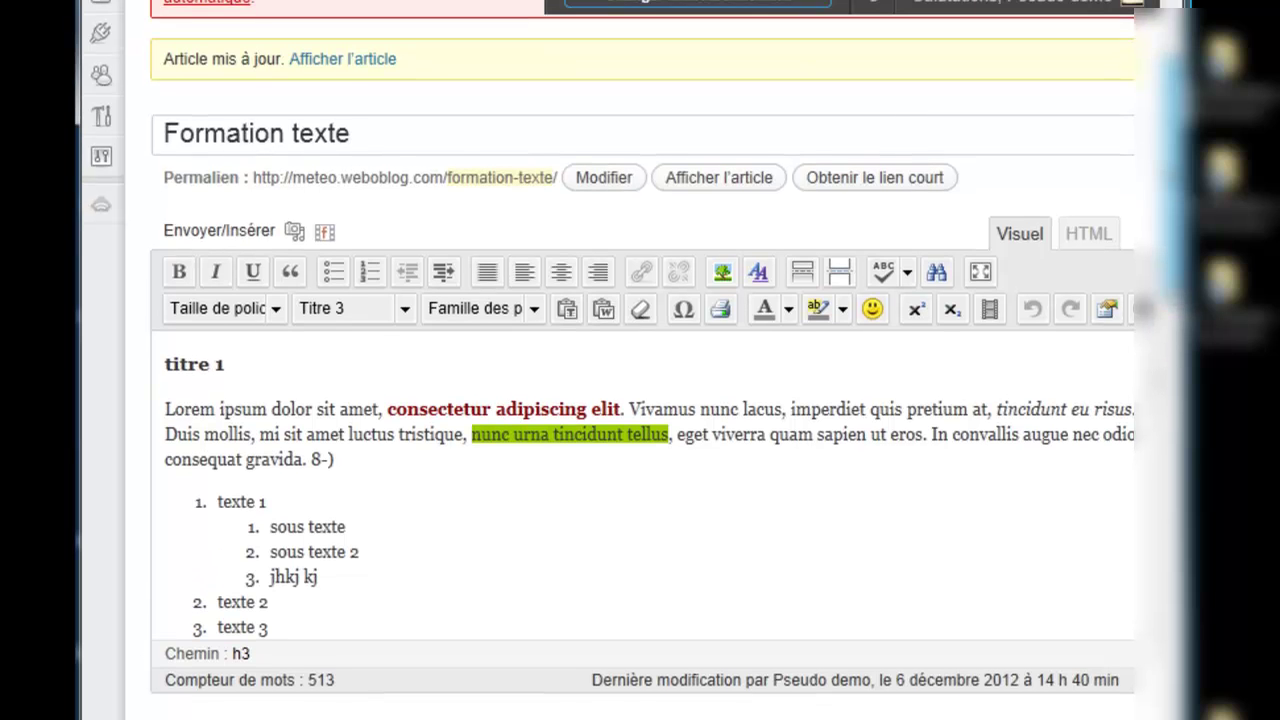
{"action": "scroll", "coordinate": [638, 360], "scroll_direction": "down", "scroll_amount": 1}
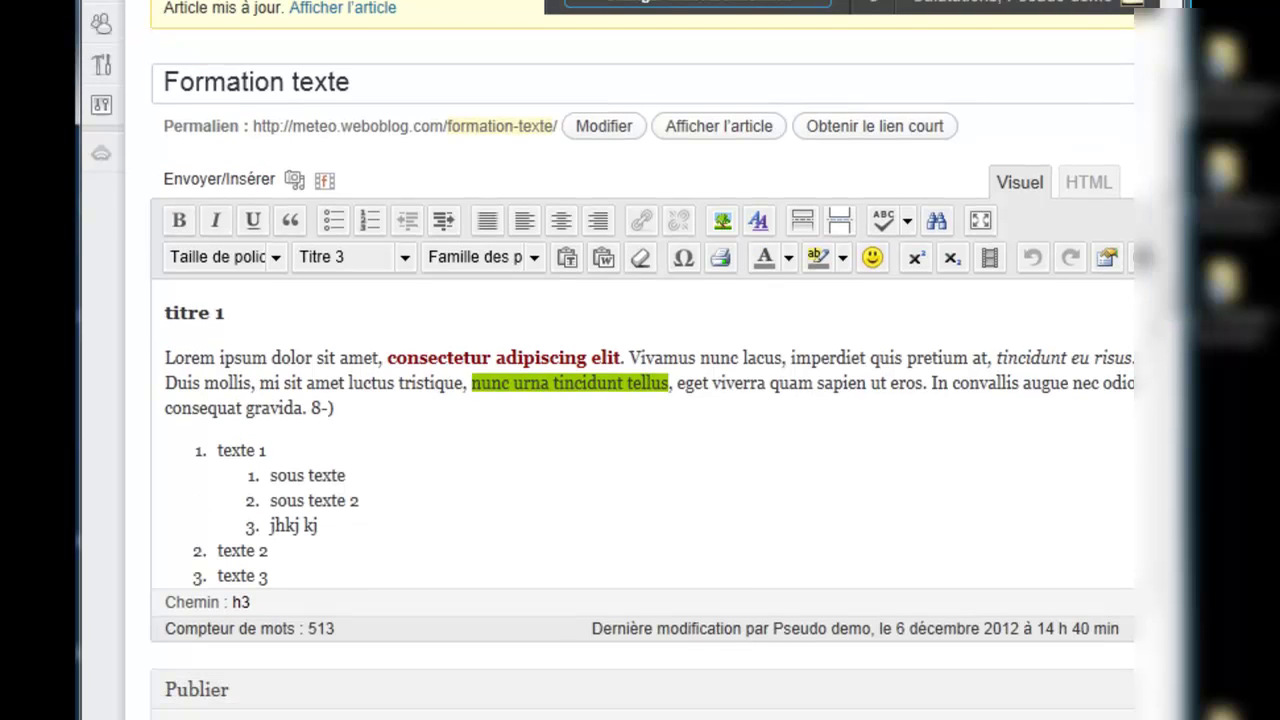
{"action": "scroll", "coordinate": [638, 360], "scroll_direction": "down", "scroll_amount": 1}
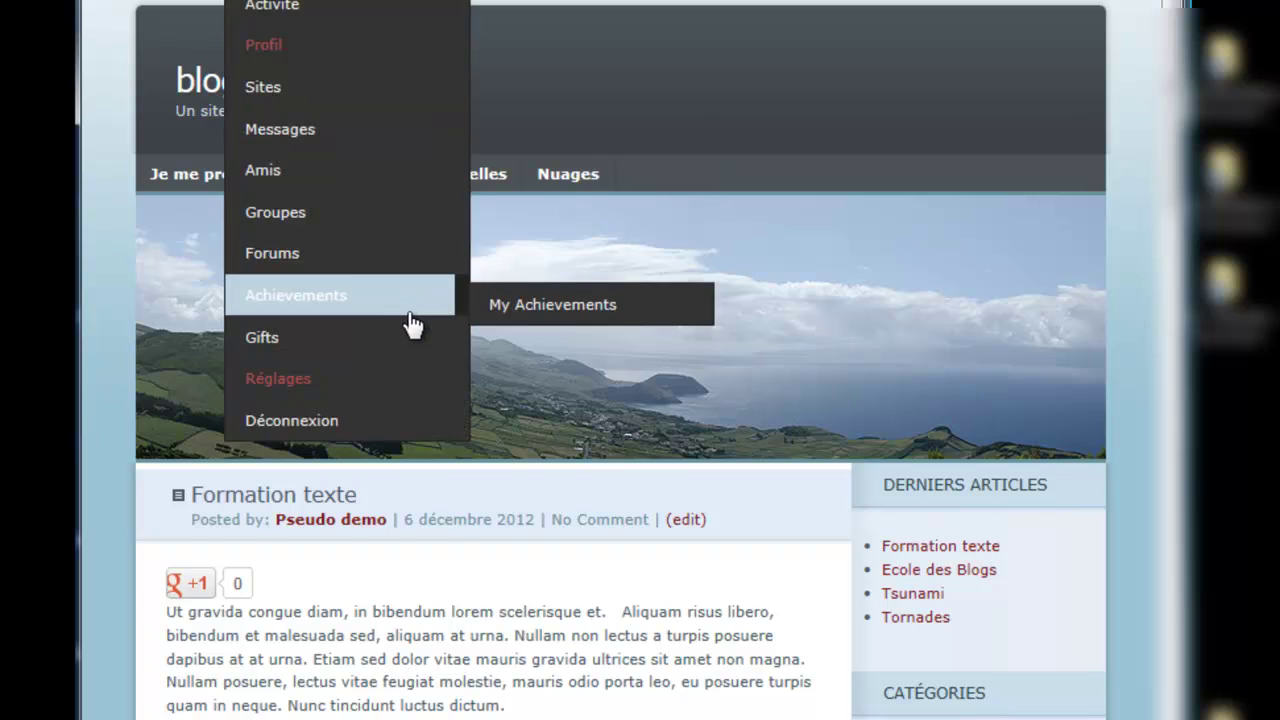
Step: From the WeboBlog home page, scroll to the Tsunami post and open it
{"action": "scroll", "coordinate": [408, 323], "scroll_direction": "down", "scroll_amount": 5}
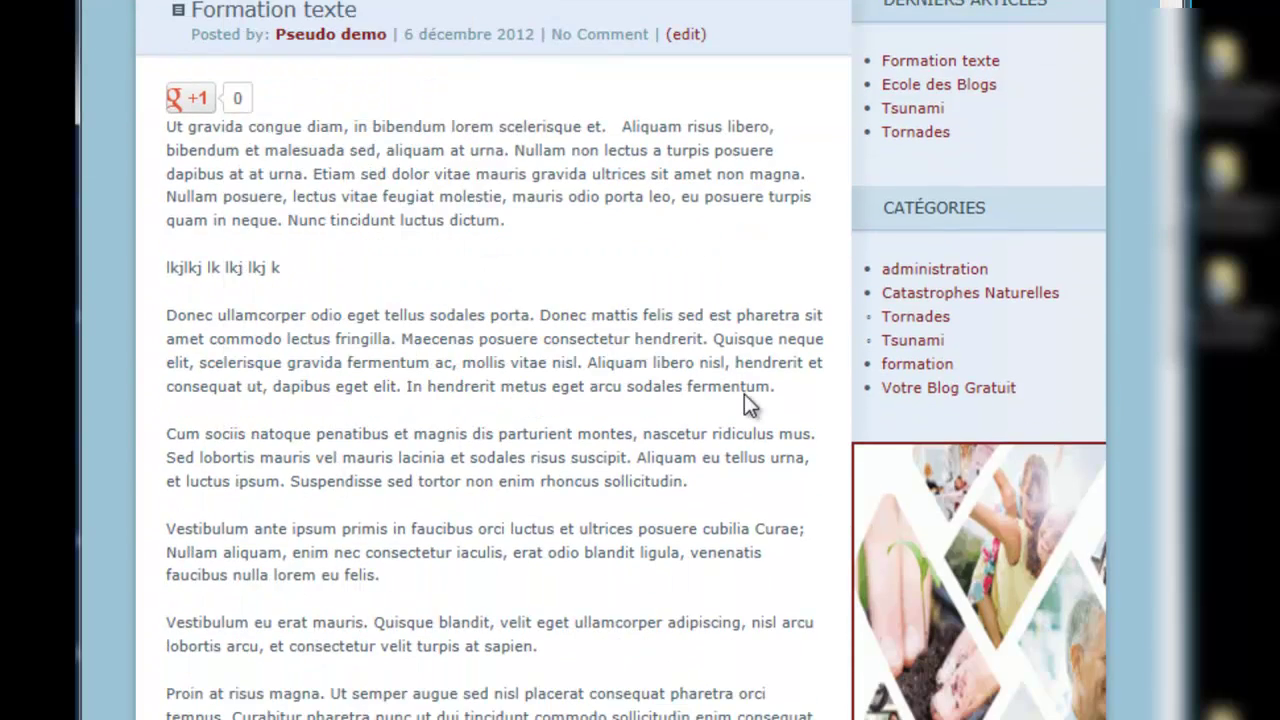
{"action": "scroll", "coordinate": [743, 394], "scroll_direction": "down", "scroll_amount": 11}
{"action": "scroll", "coordinate": [743, 394], "scroll_direction": "up", "scroll_amount": 7}
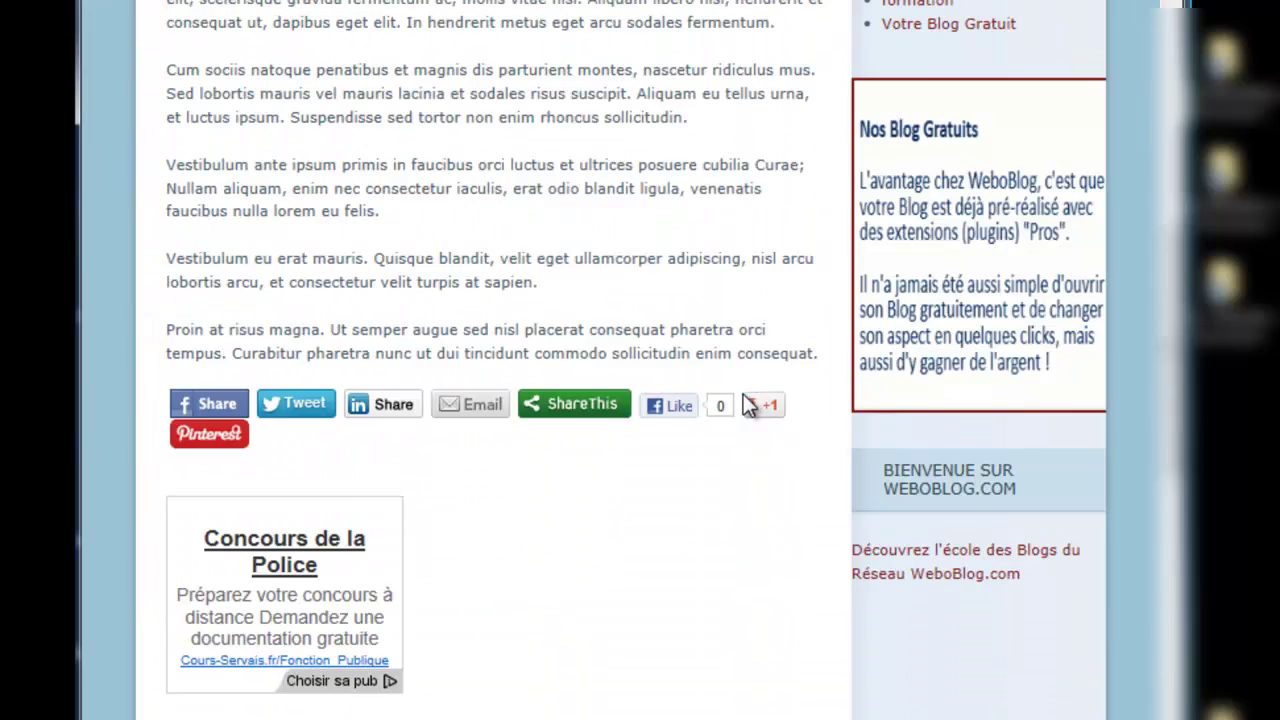
{"action": "scroll", "coordinate": [743, 394], "scroll_direction": "up", "scroll_amount": 8}
{"action": "left_click", "coordinate": [414, 80]}
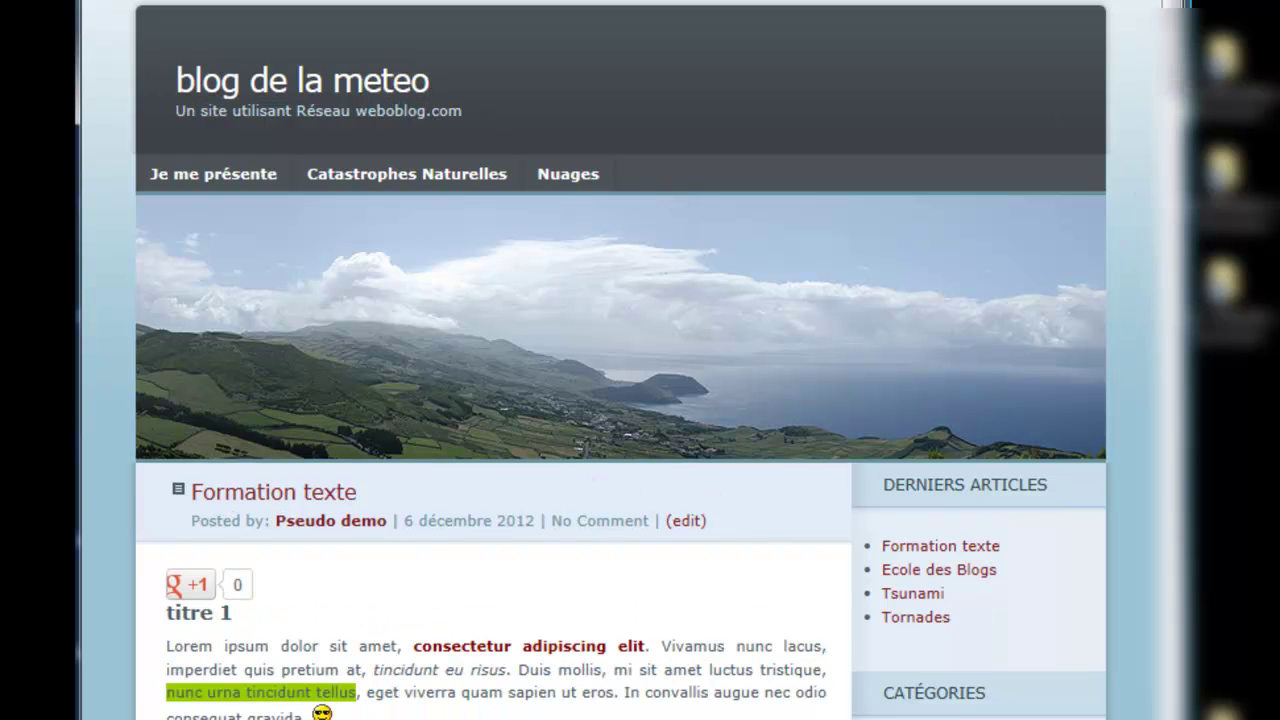
{"action": "scroll", "coordinate": [901, 464], "scroll_direction": "down", "scroll_amount": 5}
{"action": "scroll", "coordinate": [480, 360], "scroll_direction": "down", "scroll_amount": 6}
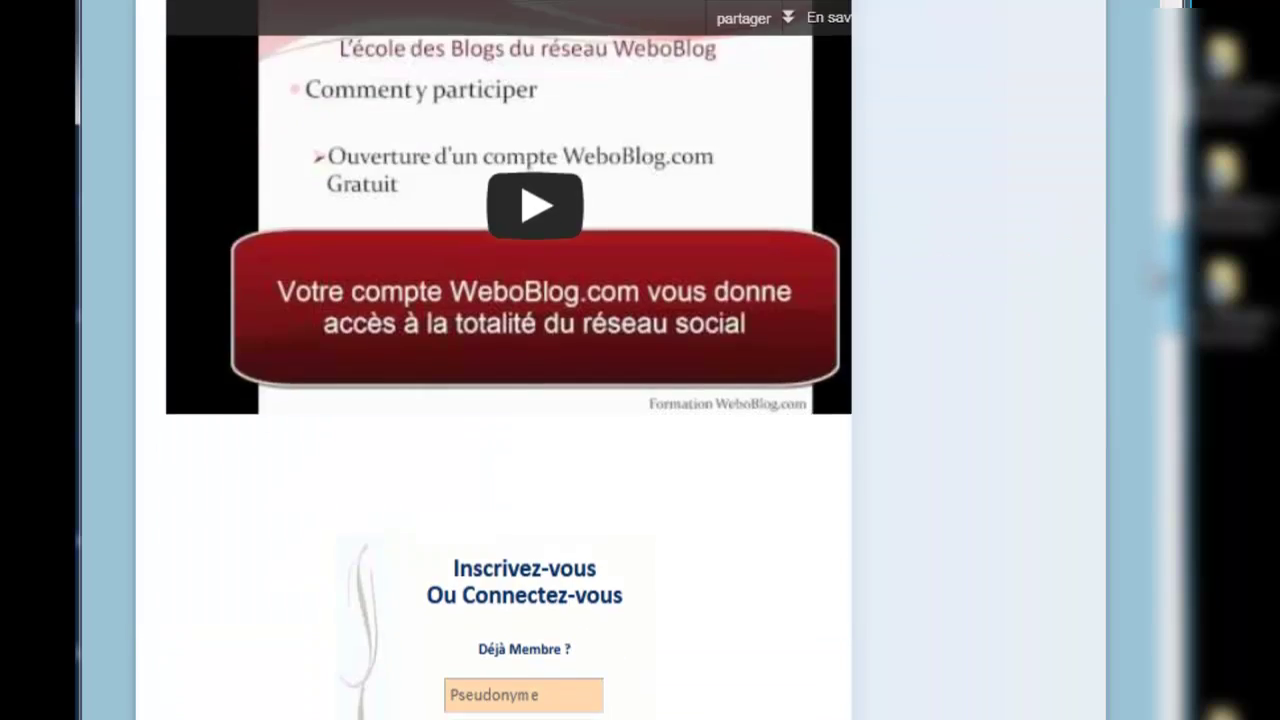
{"action": "scroll", "coordinate": [494, 360], "scroll_direction": "down", "scroll_amount": 10}
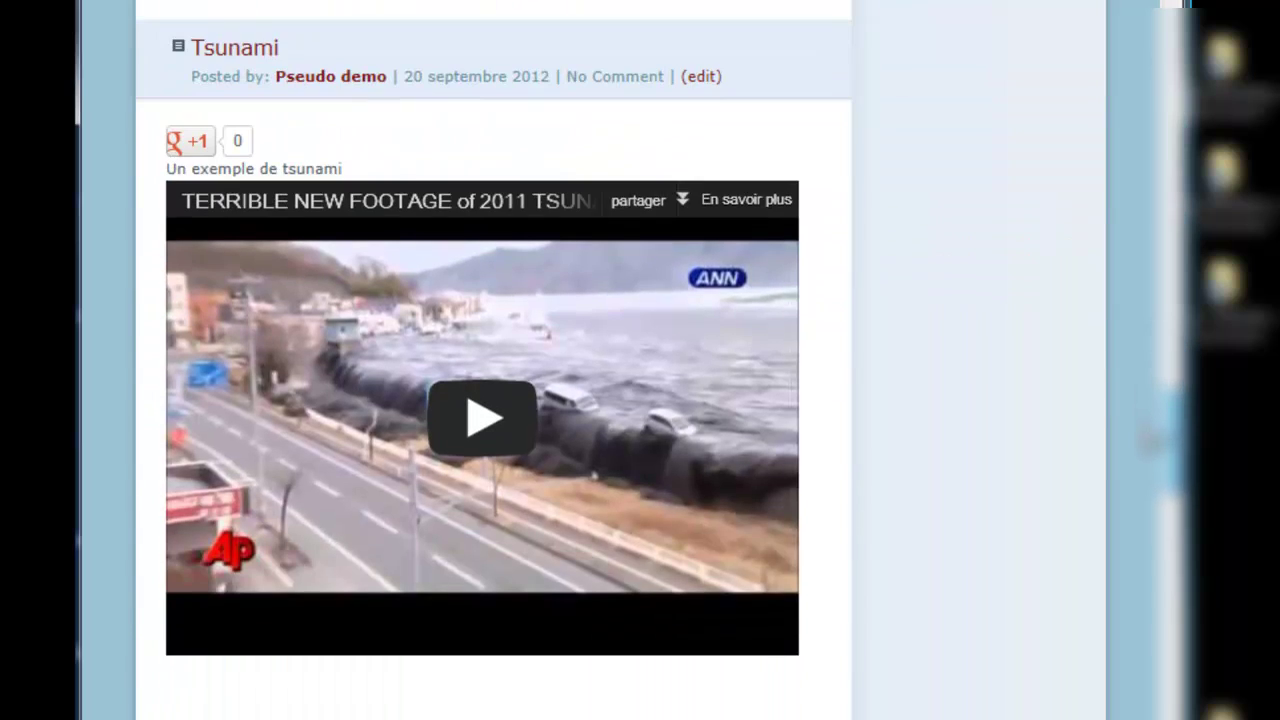
{"action": "left_click", "coordinate": [241, 50]}
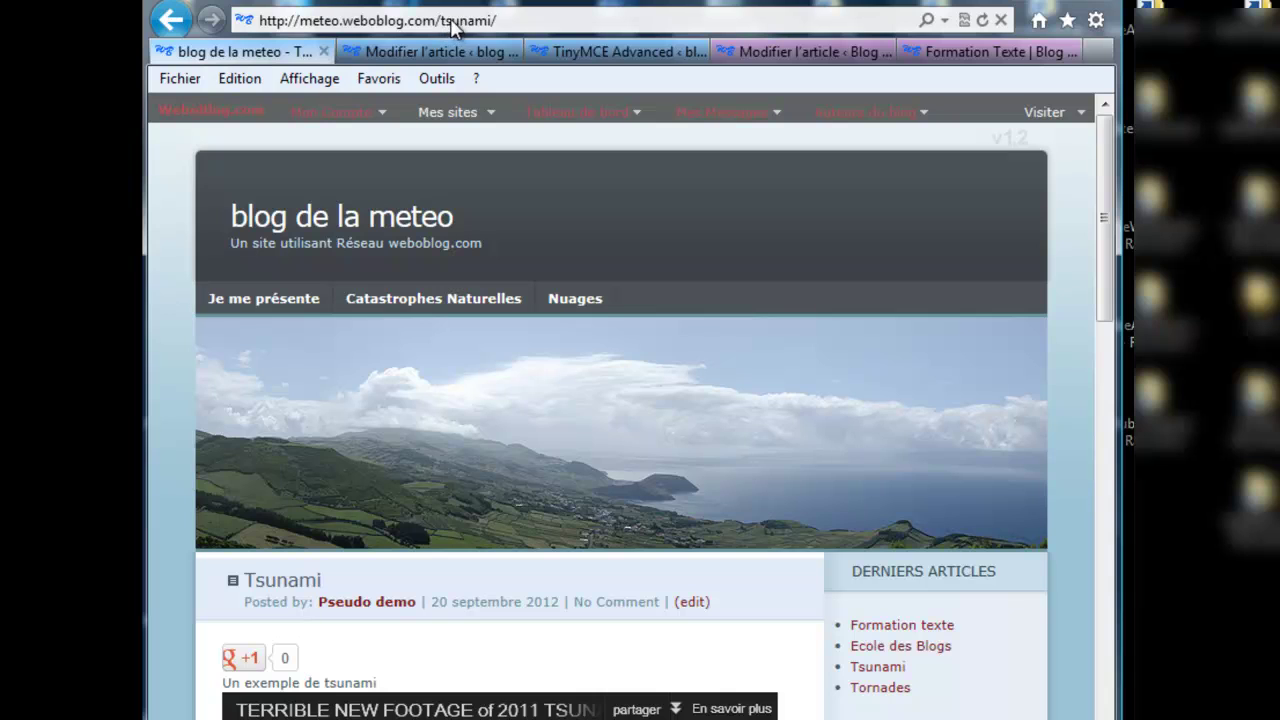
Step: Paste the clipboard text over the Tsunami page's web address
{"action": "left_click", "coordinate": [509, 16]}
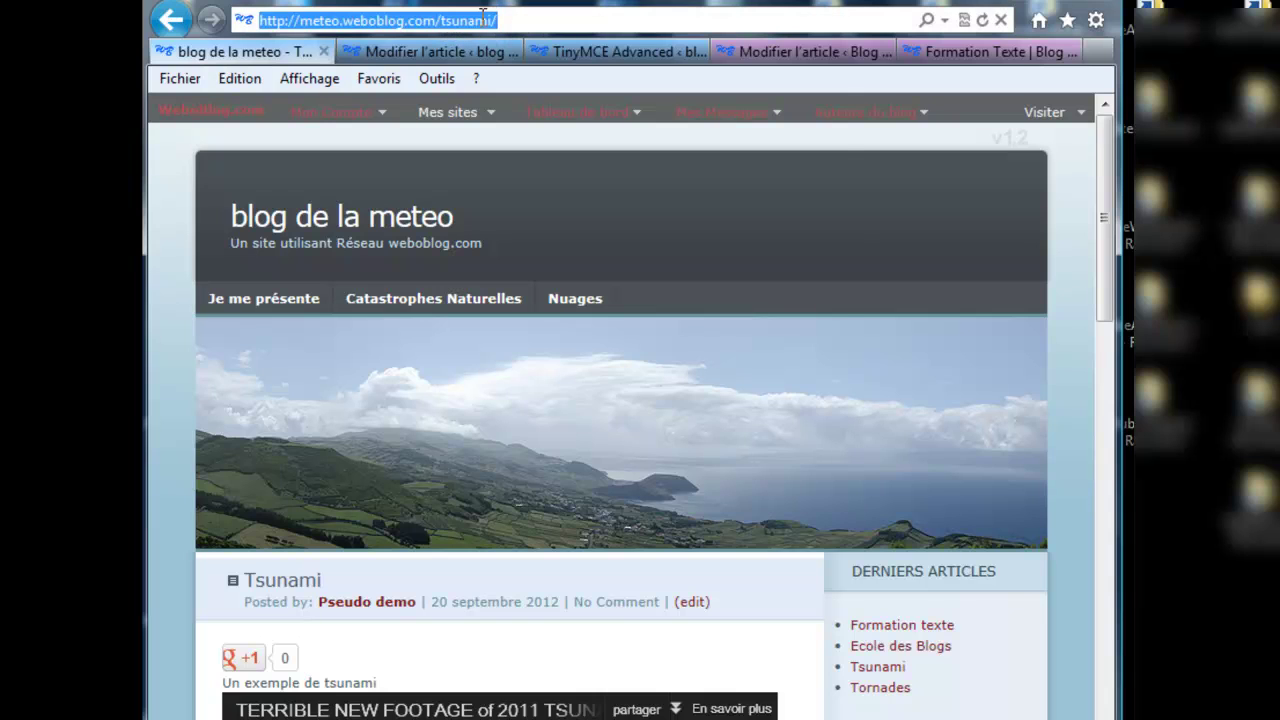
{"action": "right_click", "coordinate": [485, 20]}
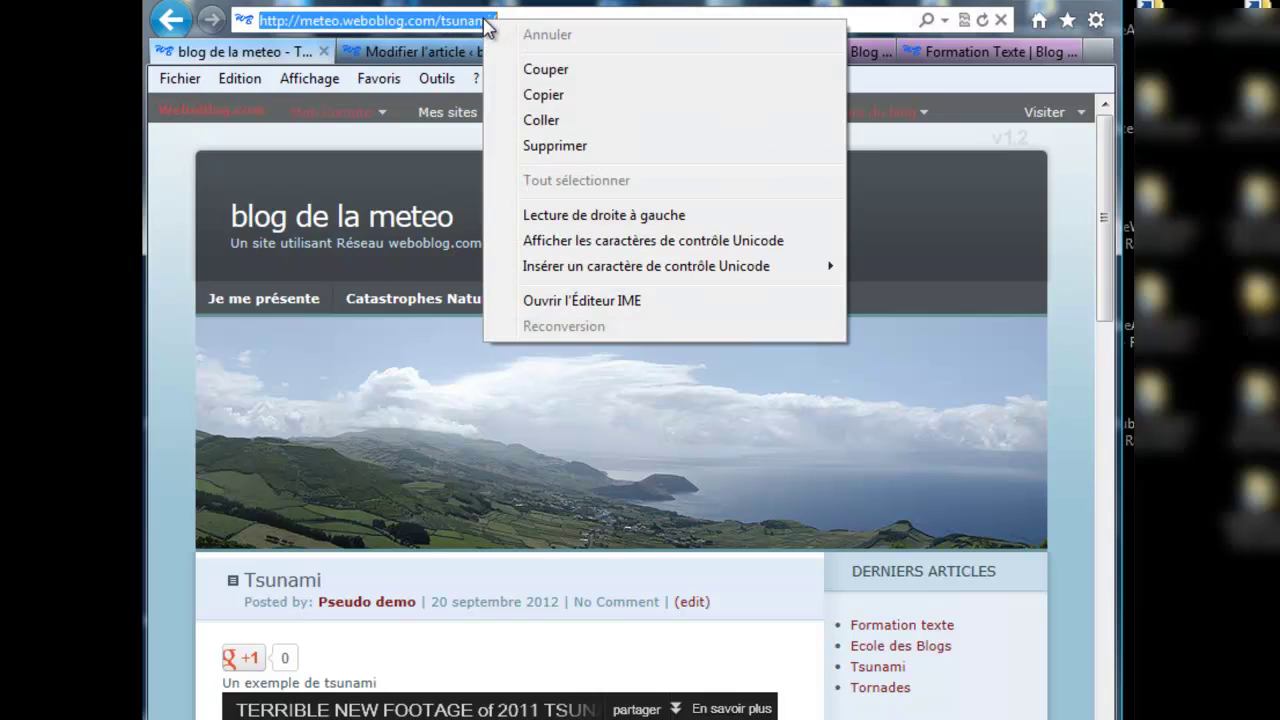
{"action": "left_click", "coordinate": [537, 121]}
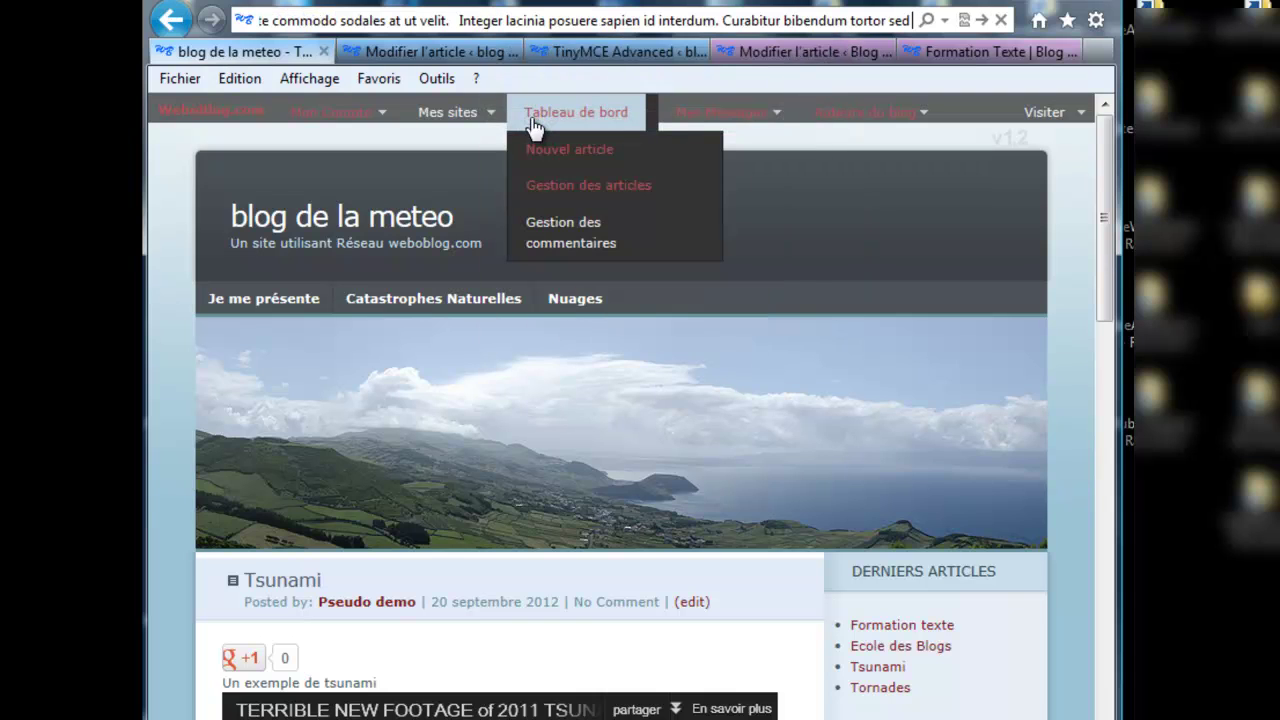
Step: Add the line 'Voir l'article sur un tsunami' after the first Lorem ipsum paragraph and select it
{"action": "left_click", "coordinate": [424, 52]}
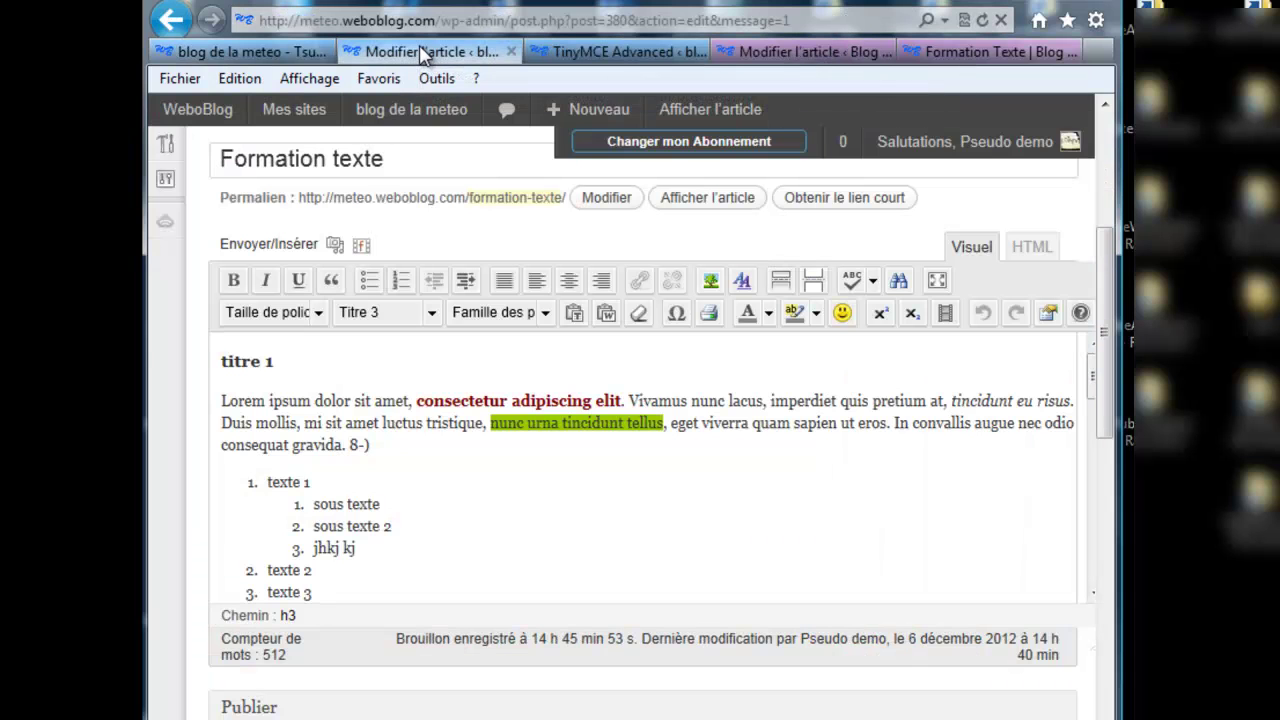
{"action": "scroll", "coordinate": [1103, 465], "scroll_direction": "down", "scroll_amount": 2}
{"action": "scroll", "coordinate": [1103, 465], "scroll_direction": "down", "scroll_amount": 2}
{"action": "scroll", "coordinate": [1103, 465], "scroll_direction": "up", "scroll_amount": 4}
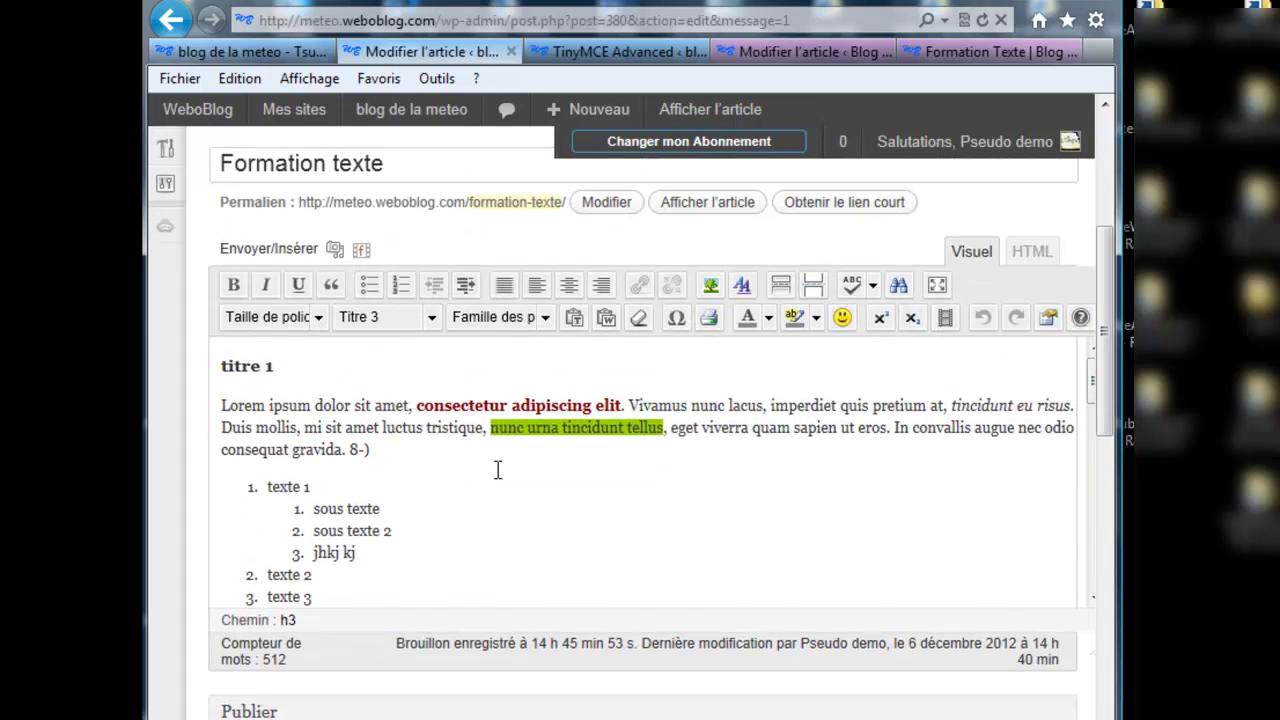
{"action": "left_click", "coordinate": [398, 452]}
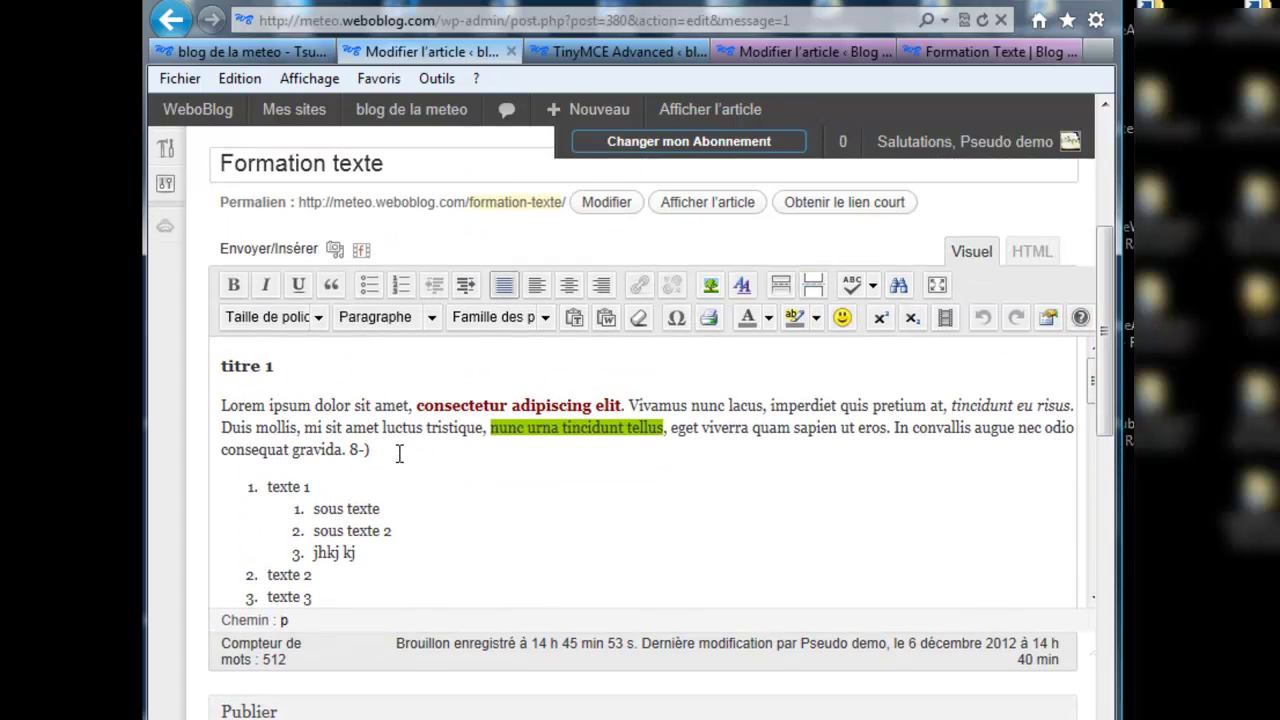
{"action": "key", "text": "Return"}
{"action": "type", "text": "Voi"}
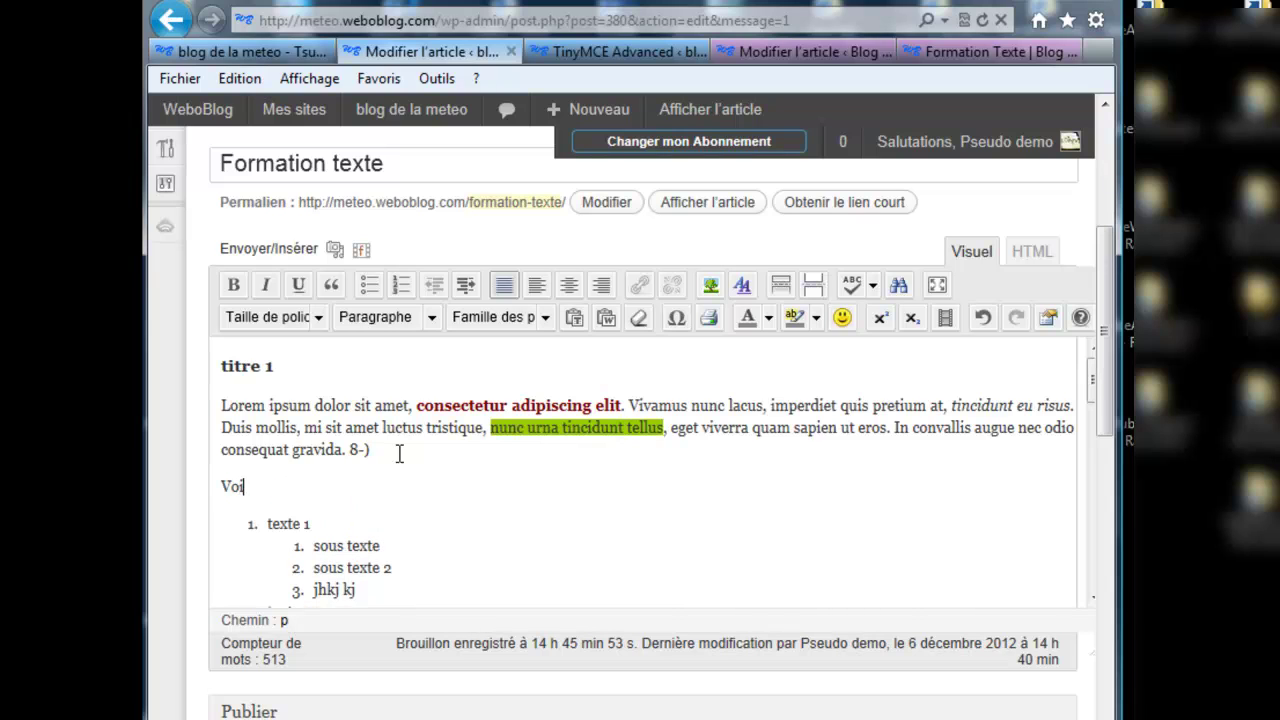
{"action": "type", "text": "r l'article sur lu"}
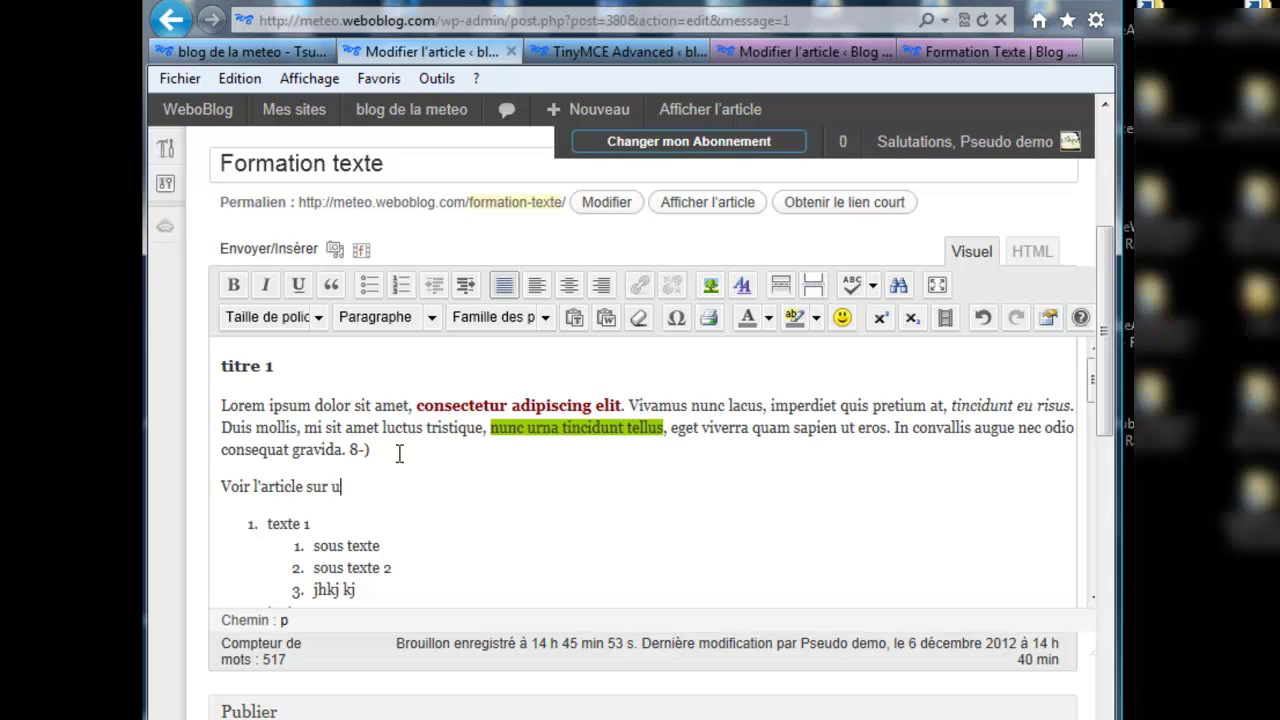
{"action": "type", "text": "n tsunami"}
{"action": "left_click_drag", "start_coordinate": [409, 487], "coordinate": [231, 483]}
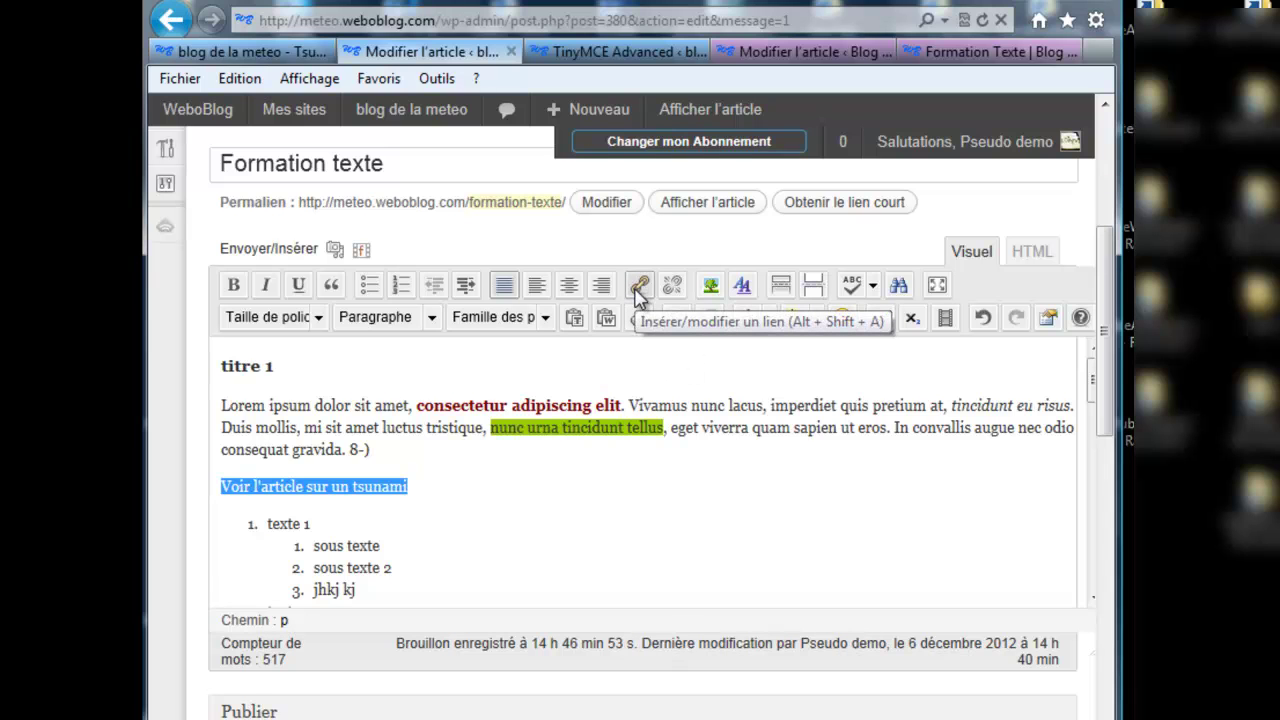
Step: Start linking the line, then cancel the link with the wrong pasted address
{"action": "left_click", "coordinate": [638, 290]}
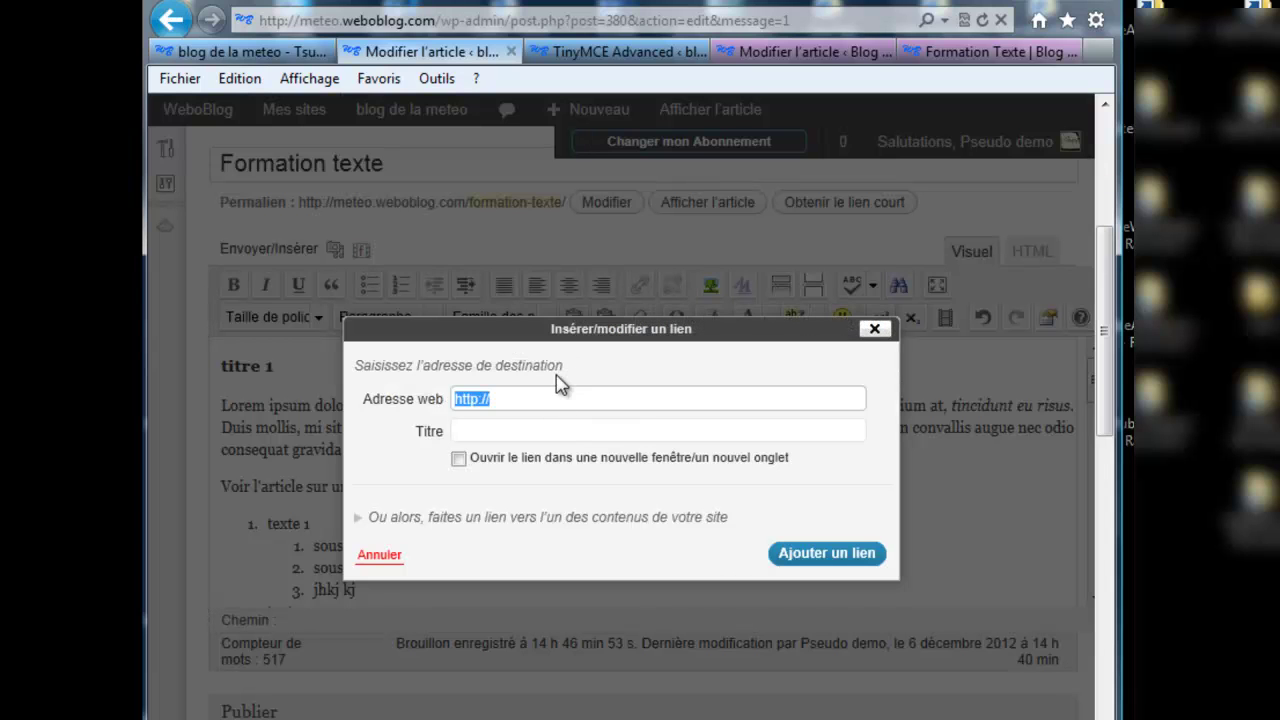
{"action": "type", "text": "<h3>titre 1</h3>"}
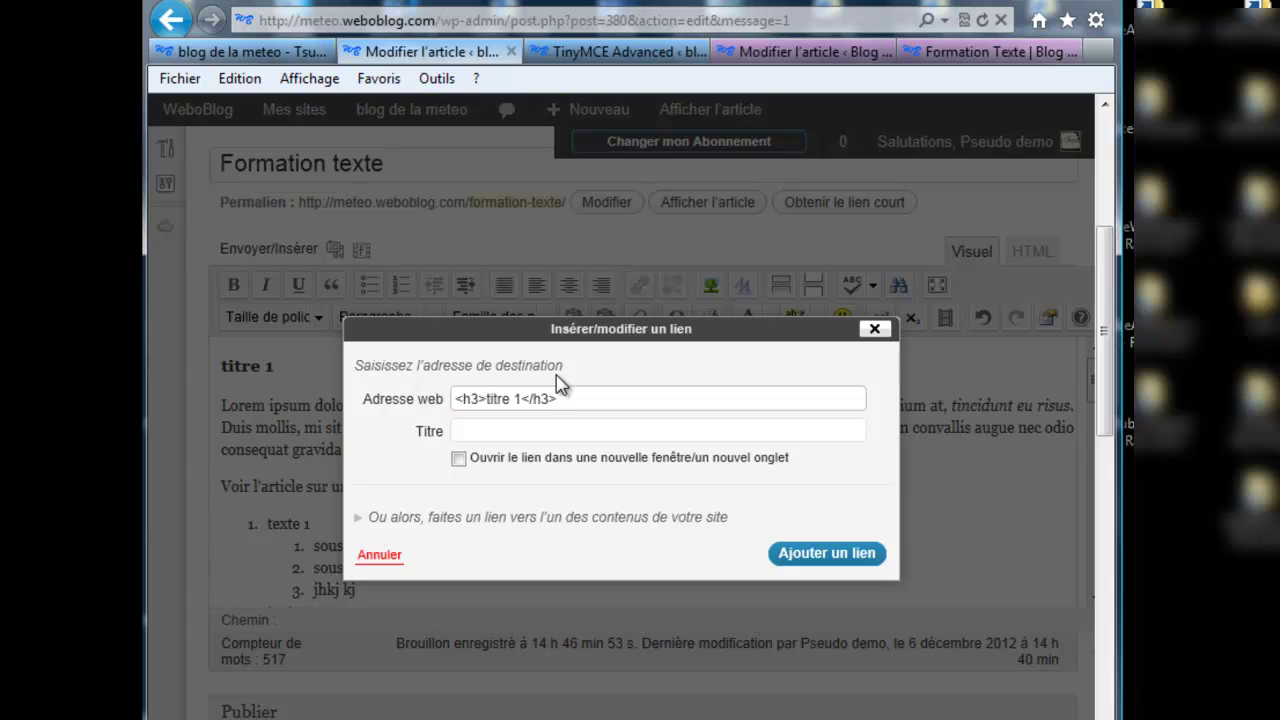
{"action": "left_click", "coordinate": [873, 331]}
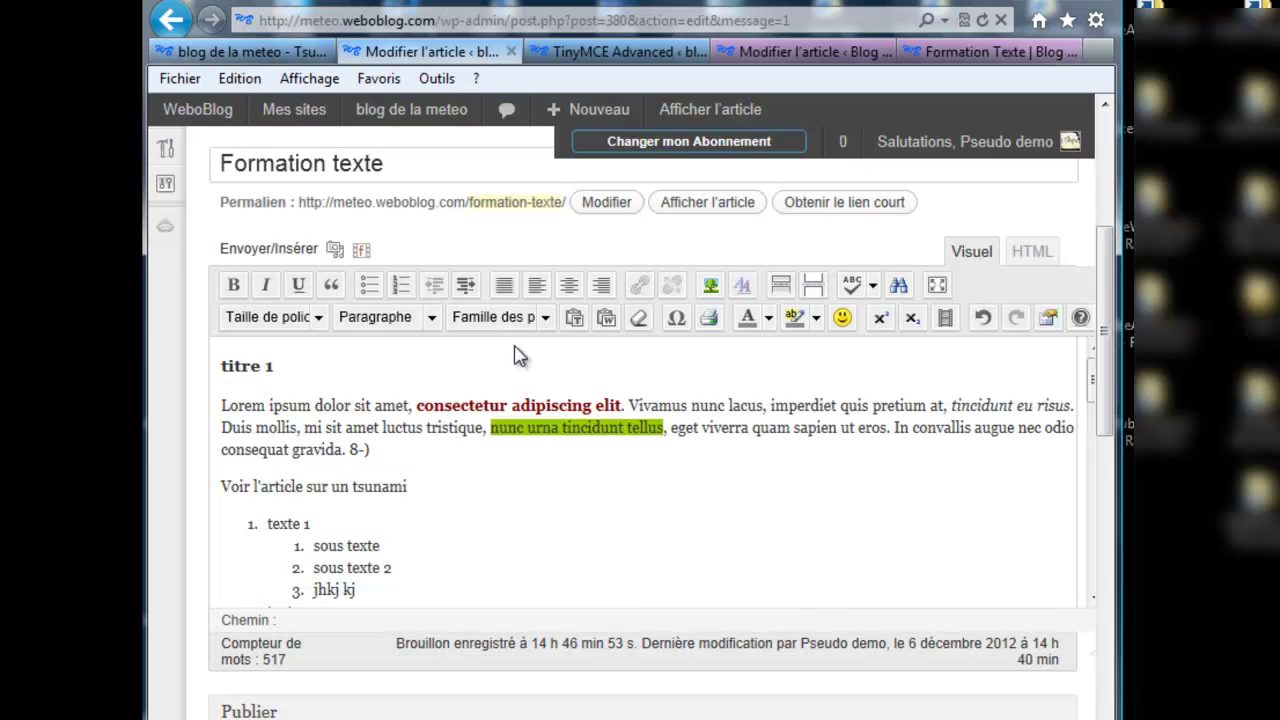
Step: Copy the Tsunami article's web address and reselect the 'Voir l'article sur un tsunami' line
{"action": "left_click", "coordinate": [288, 55]}
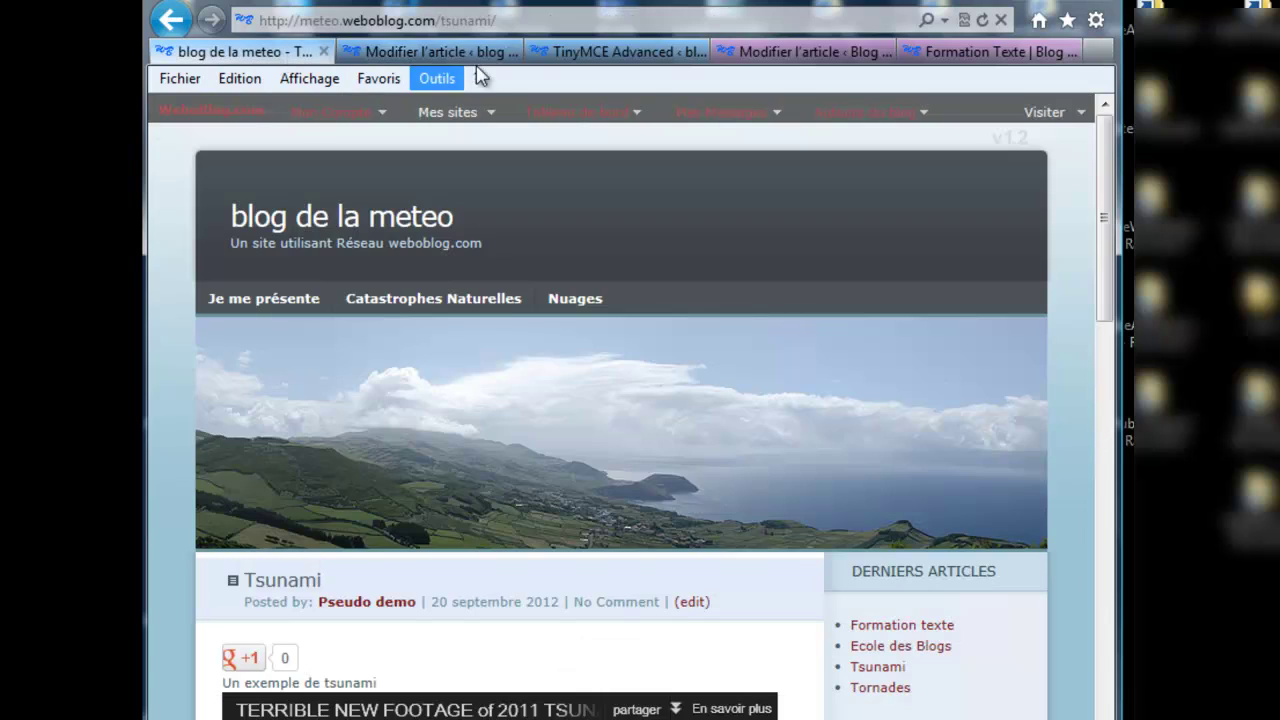
{"action": "left_click", "coordinate": [505, 20]}
{"action": "key", "text": "ctrl+c"}
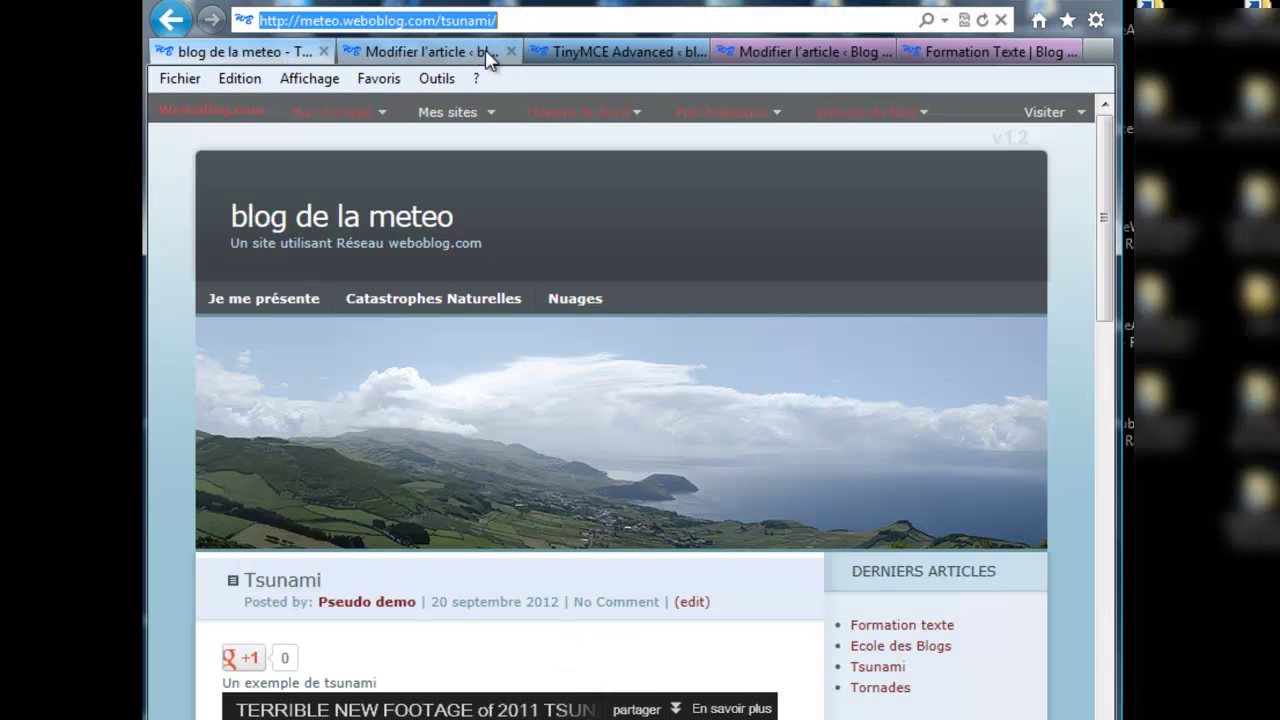
{"action": "left_click", "coordinate": [490, 51]}
{"action": "left_click_drag", "start_coordinate": [408, 487], "coordinate": [218, 487]}
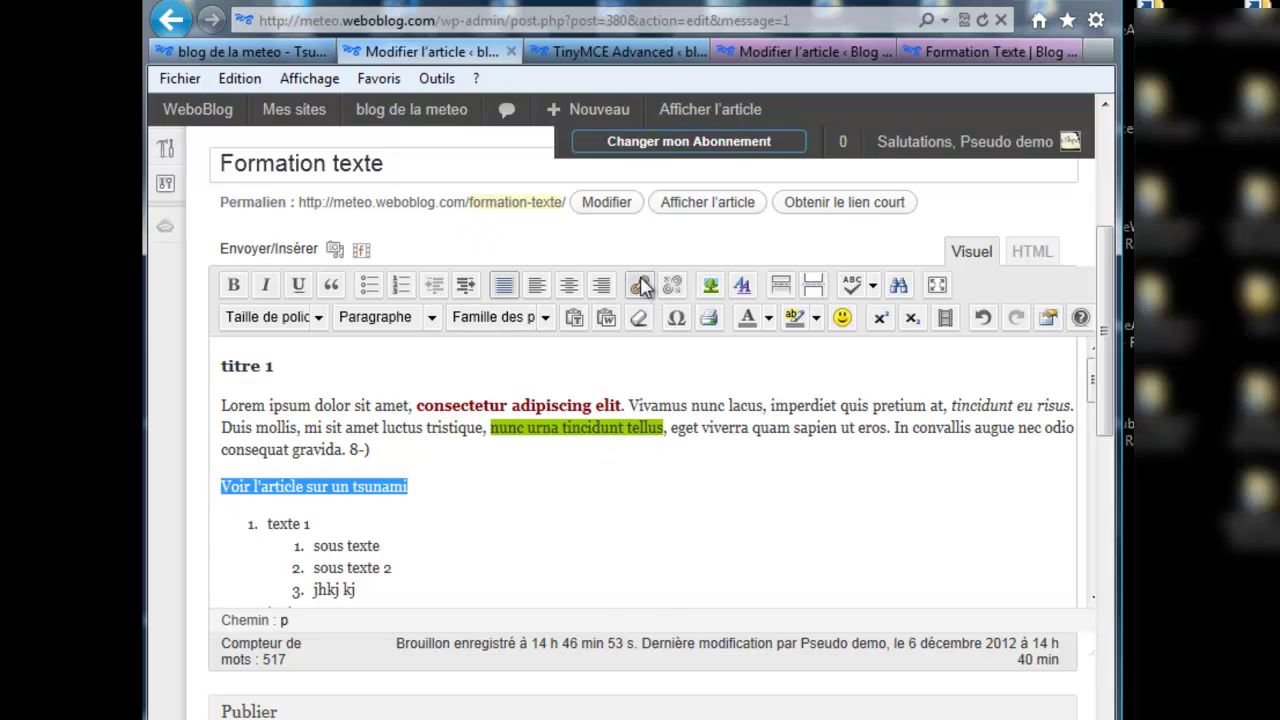
{"action": "left_click", "coordinate": [639, 283]}
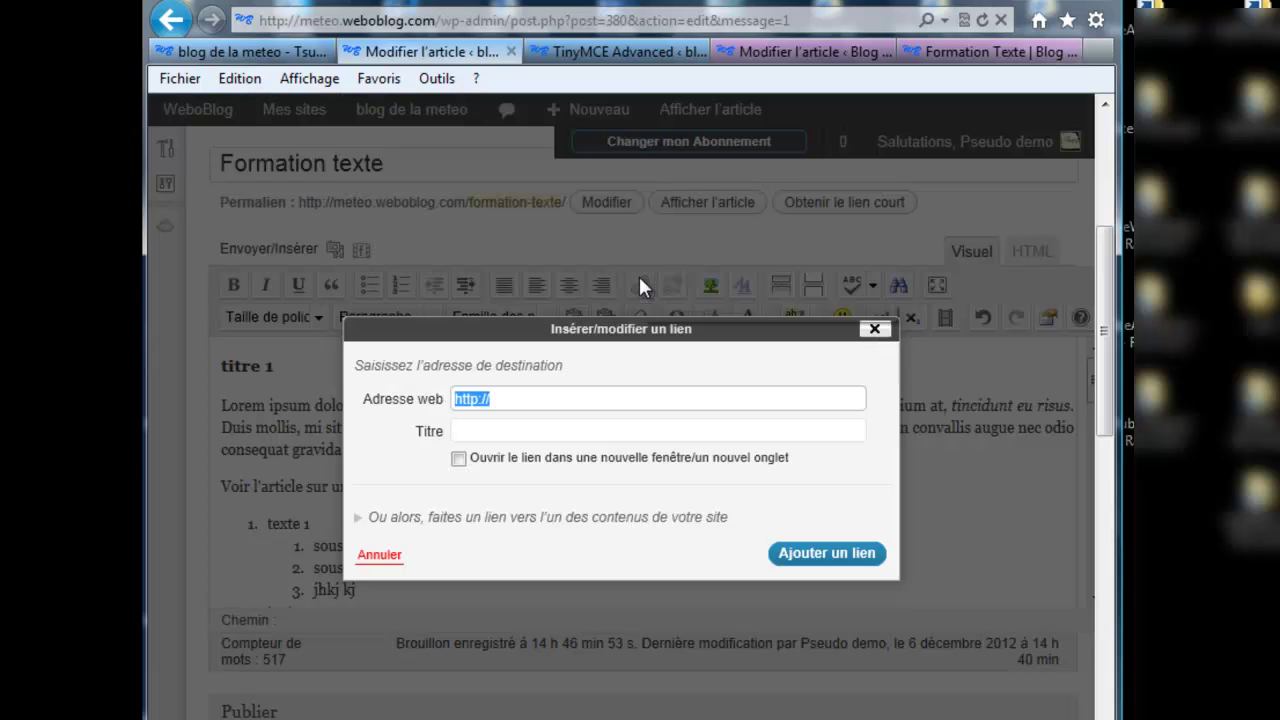
{"action": "key", "text": "ctrl+v"}
{"action": "left_click", "coordinate": [503, 425]}
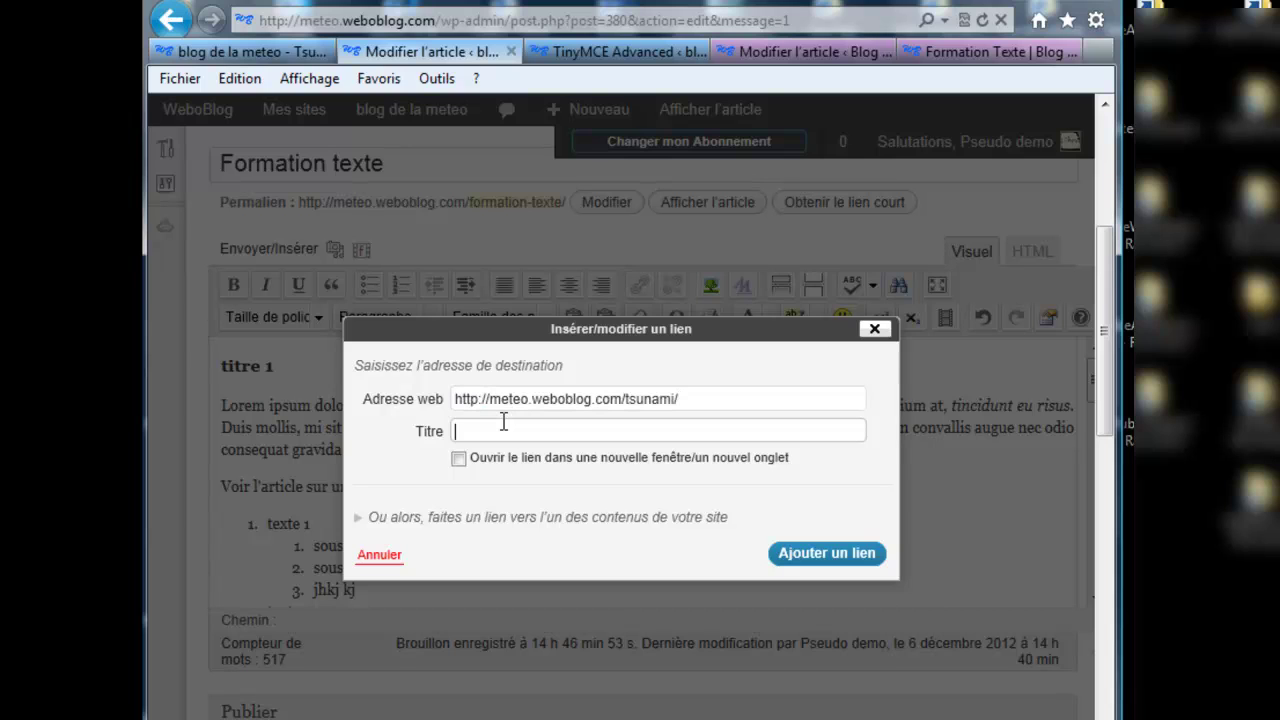
{"action": "left_click", "coordinate": [459, 461]}
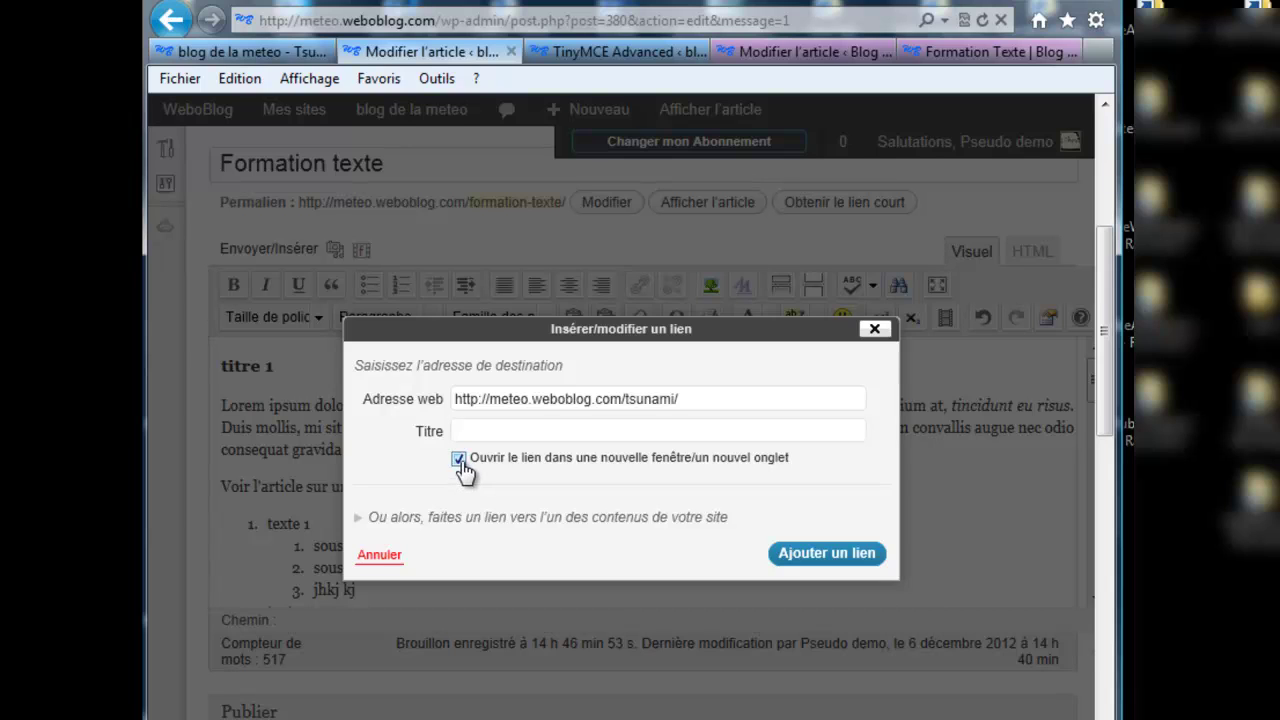
{"action": "left_click", "coordinate": [486, 430]}
{"action": "type", "text": "tsunami"}
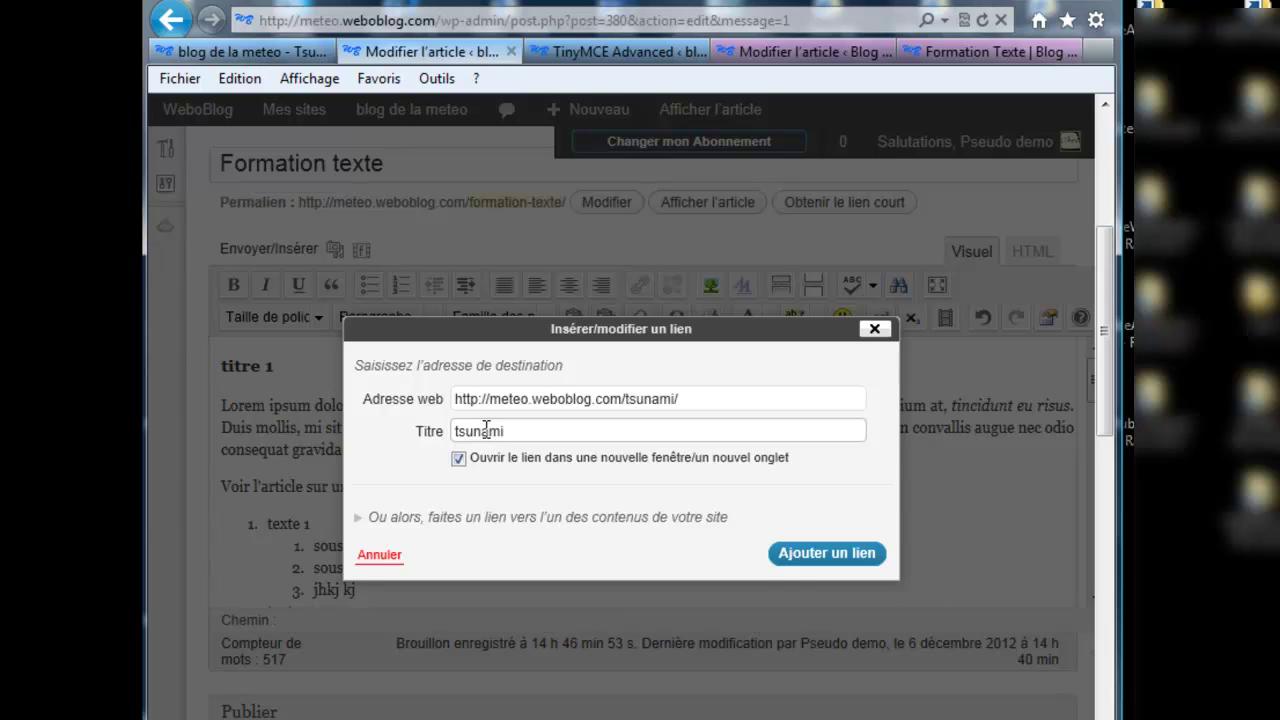
{"action": "left_click", "coordinate": [817, 556]}
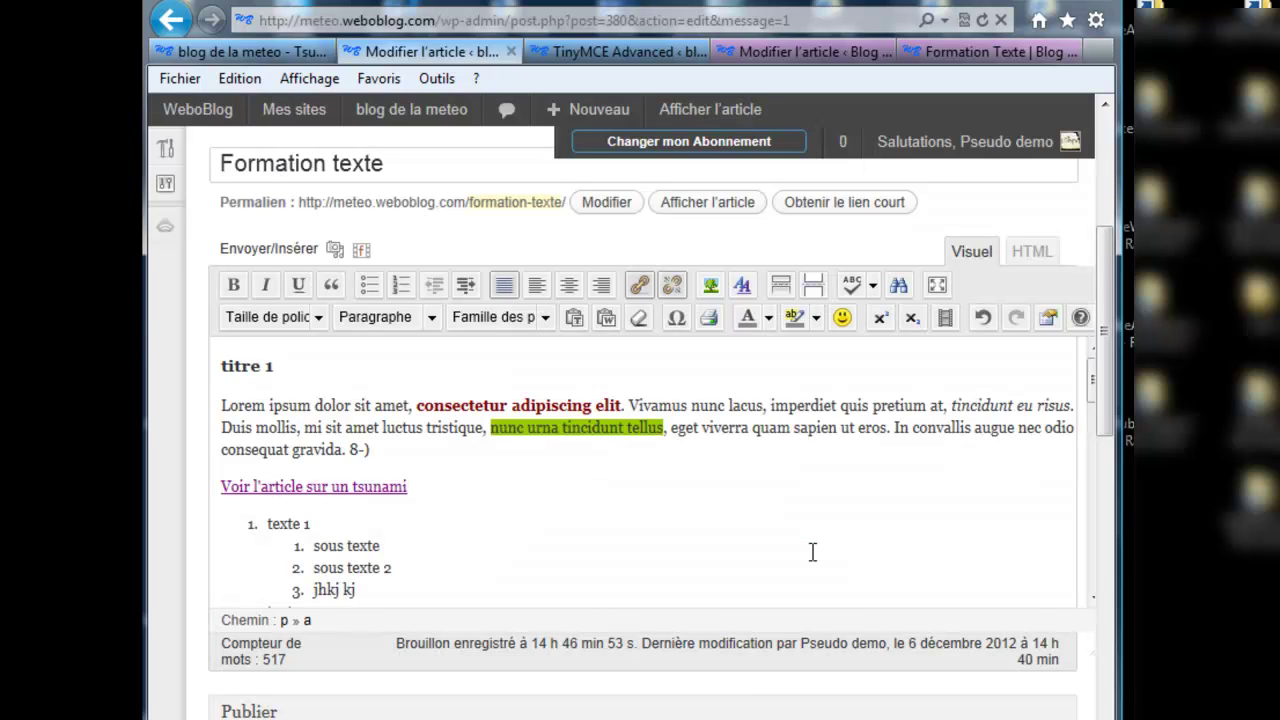
{"action": "left_click_drag", "start_coordinate": [1108, 430], "coordinate": [1104, 533]}
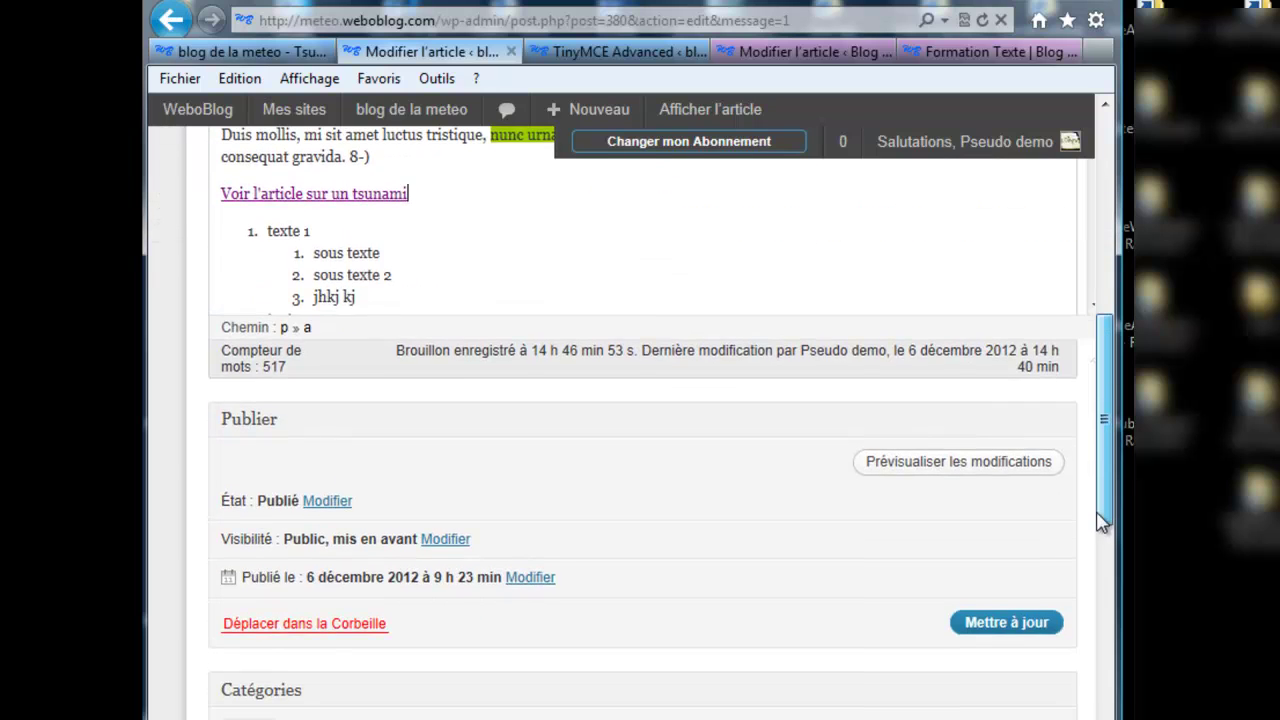
{"action": "left_click", "coordinate": [1008, 624]}
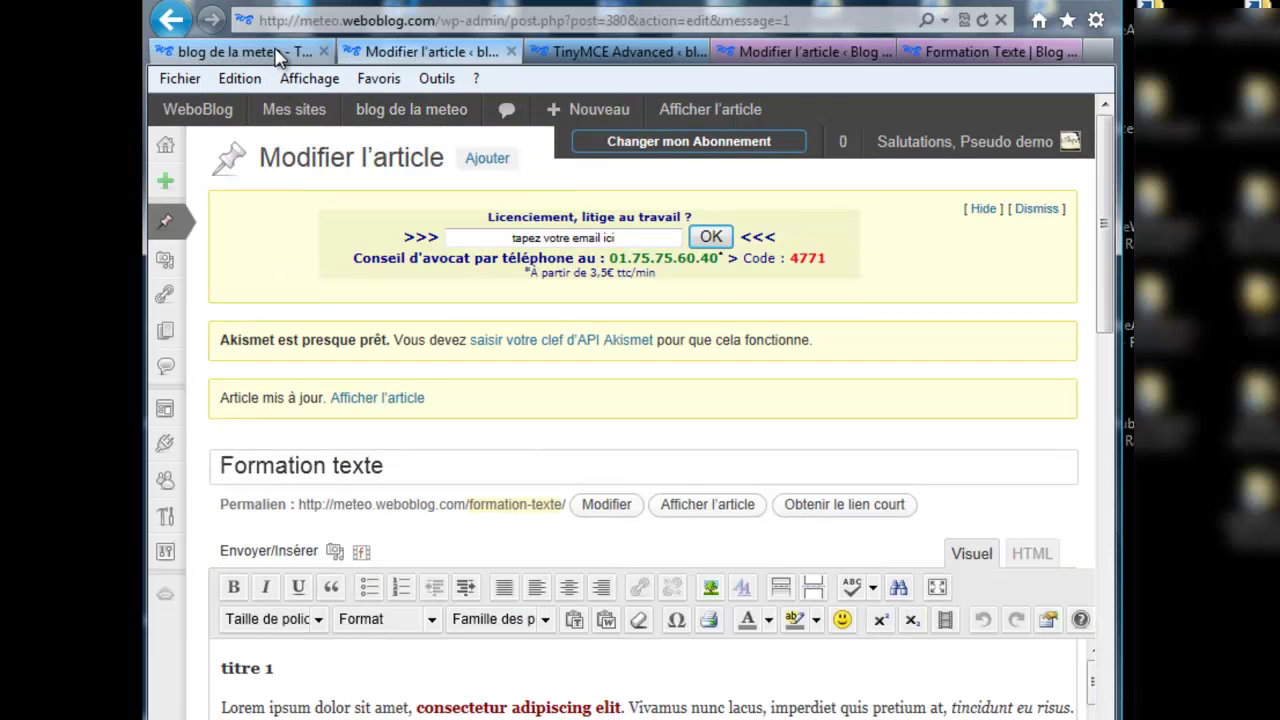
Step: Open 'Formation texte' on the live blog and click its tsunami link
{"action": "left_click", "coordinate": [279, 57]}
{"action": "left_click", "coordinate": [906, 626]}
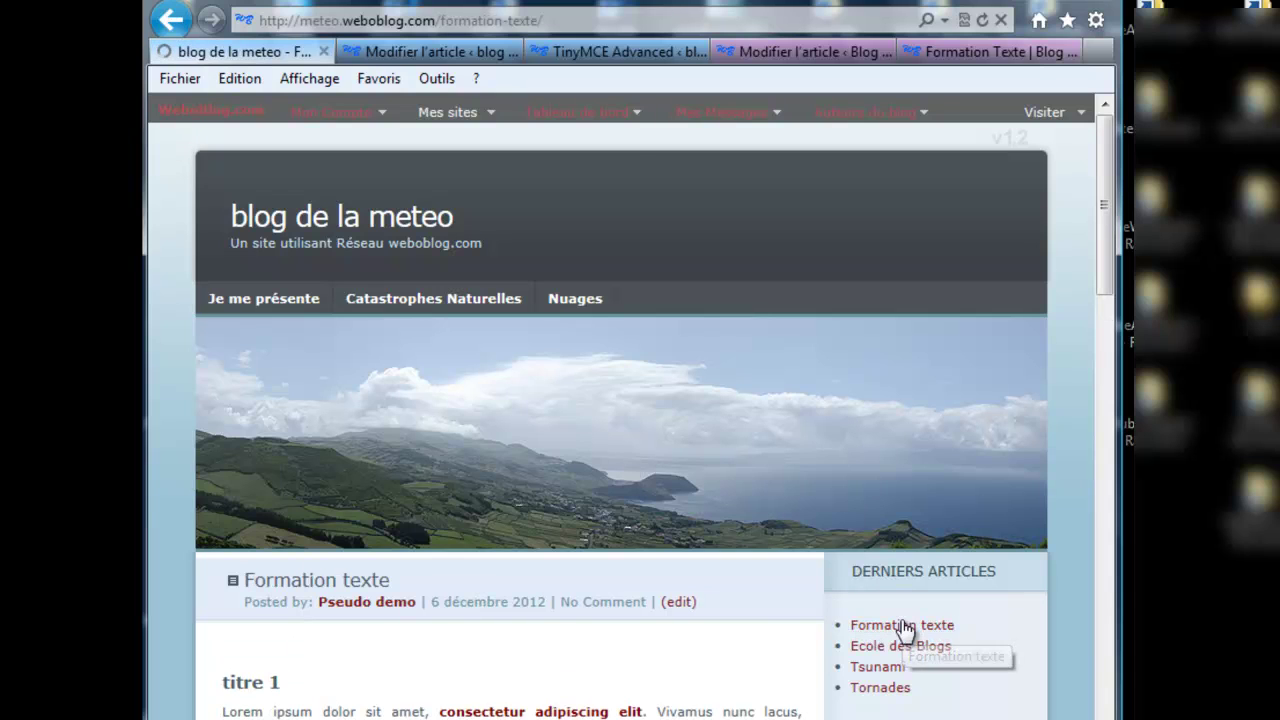
{"action": "scroll", "coordinate": [520, 490], "scroll_direction": "down", "scroll_amount": 3}
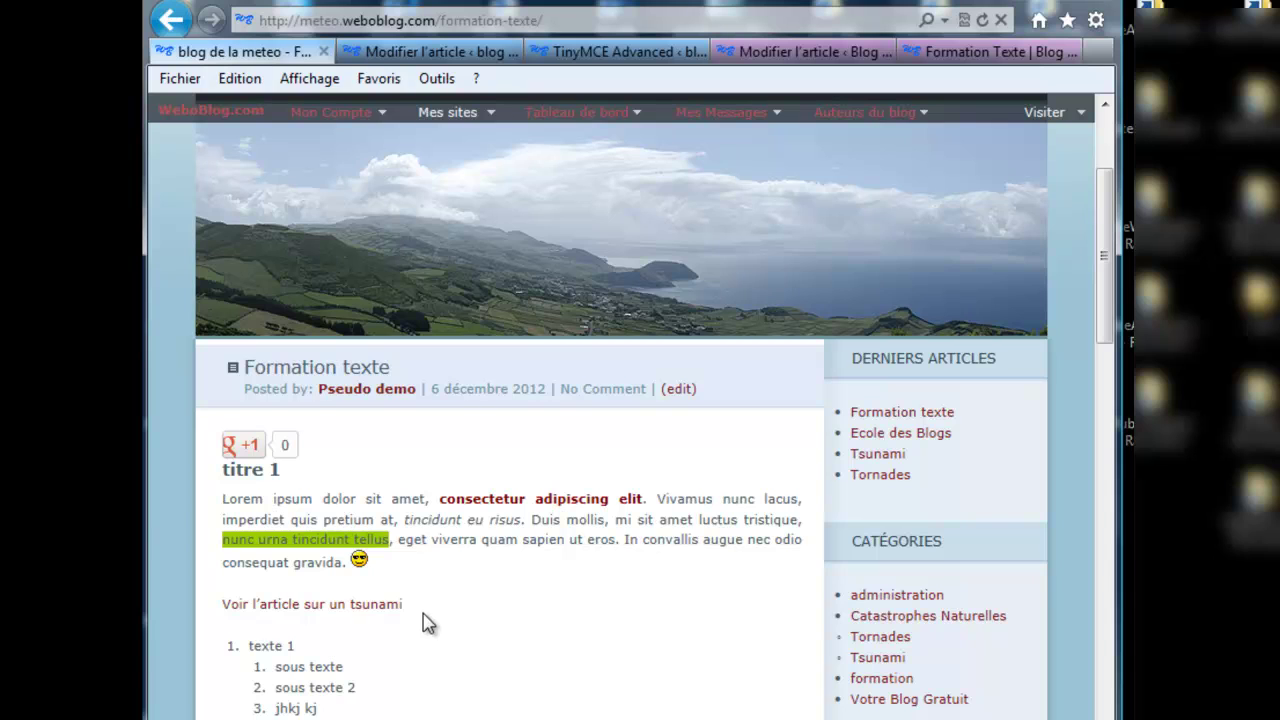
{"action": "left_click", "coordinate": [300, 605]}
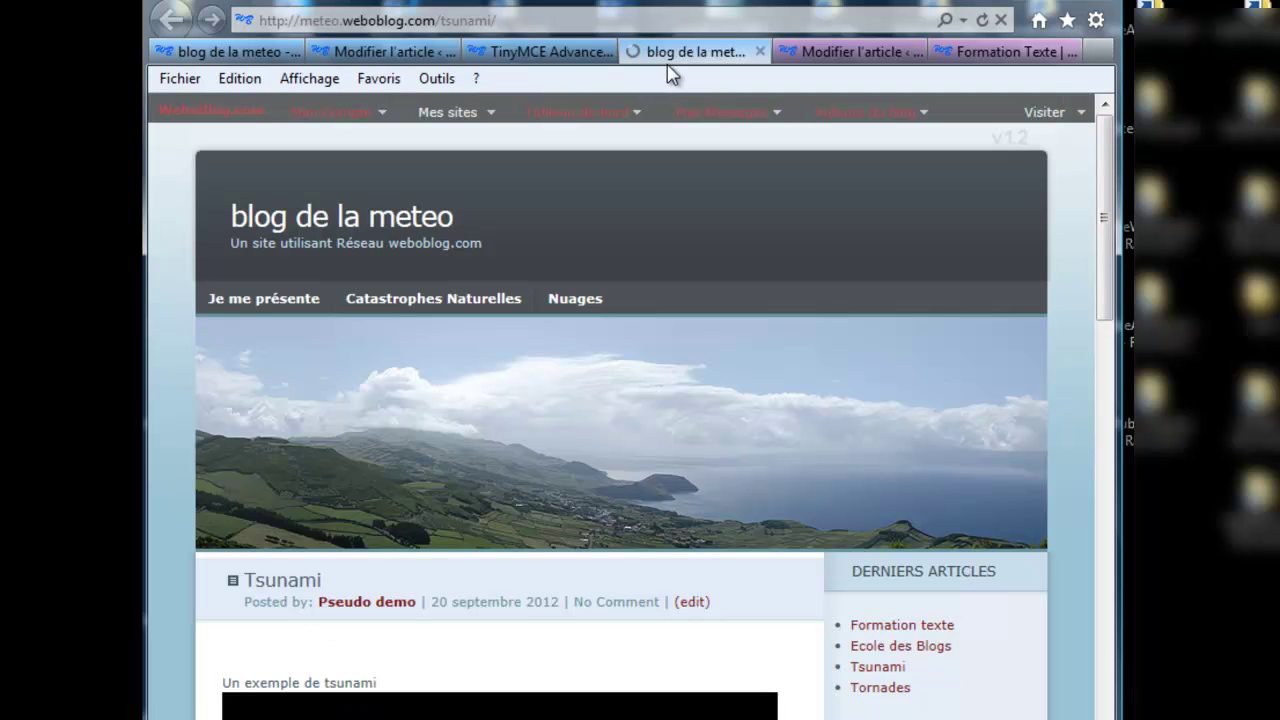
Step: Check the Tsunami article in the new tab, then return to editing 'Formation texte'
{"action": "scroll", "coordinate": [555, 601], "scroll_direction": "down", "scroll_amount": 3}
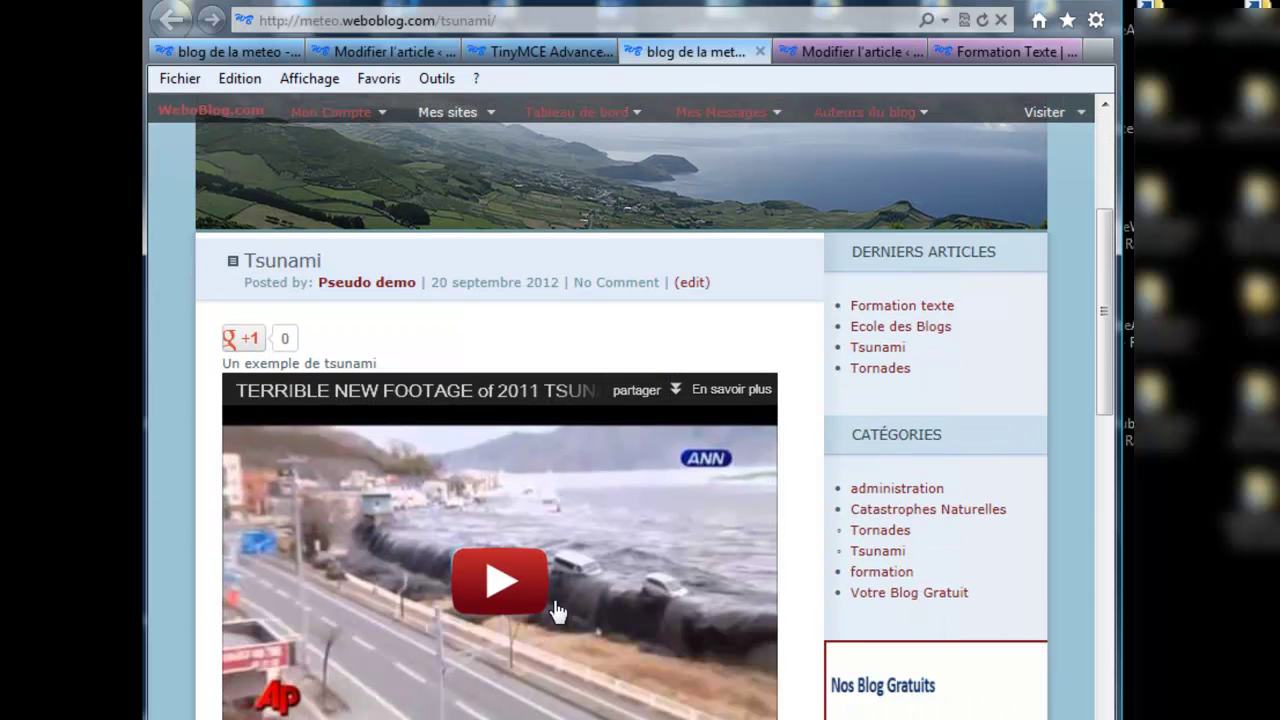
{"action": "scroll", "coordinate": [555, 605], "scroll_direction": "down", "scroll_amount": 3}
{"action": "scroll", "coordinate": [555, 605], "scroll_direction": "up", "scroll_amount": 6}
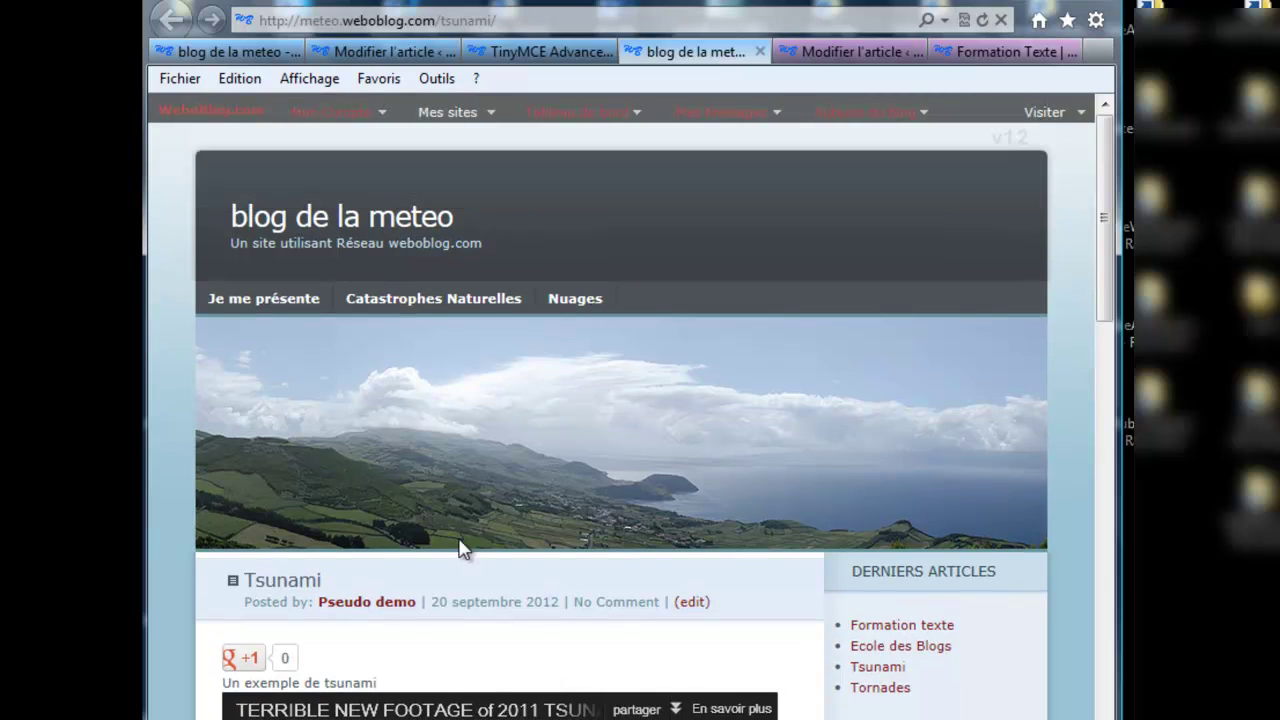
{"action": "left_click", "coordinate": [234, 56]}
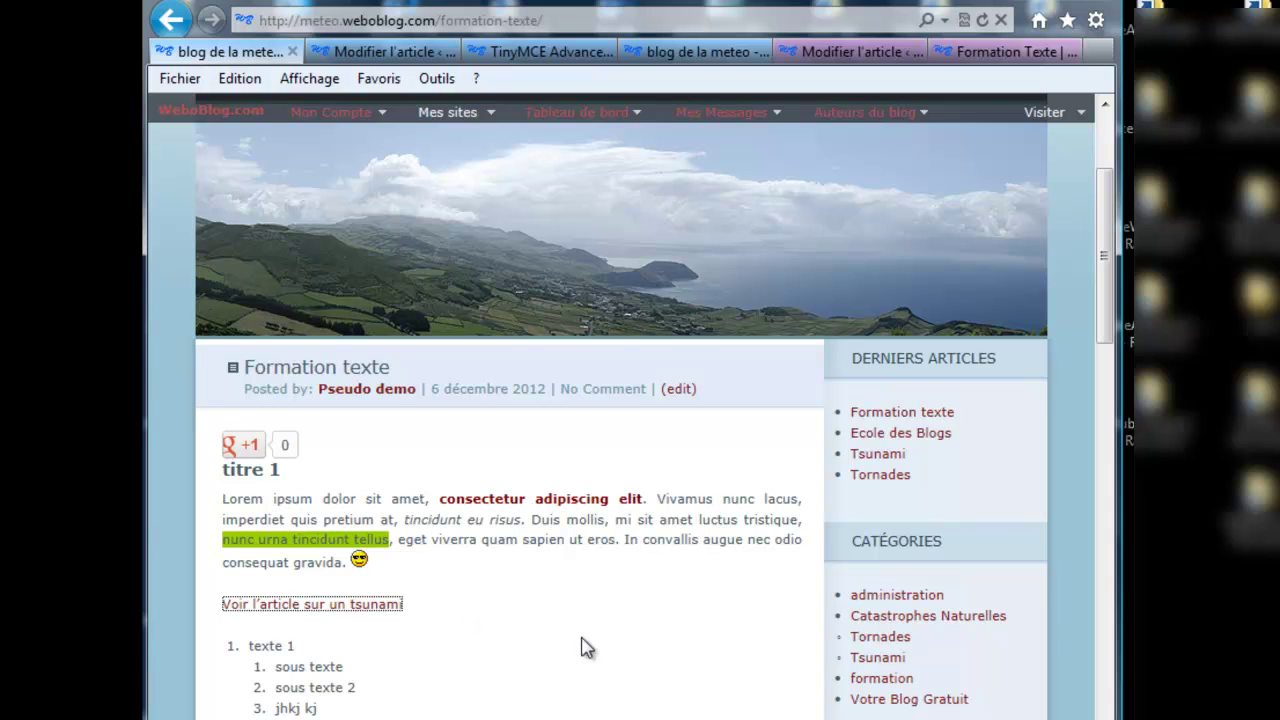
{"action": "left_click", "coordinate": [413, 614]}
{"action": "left_click", "coordinate": [405, 51]}
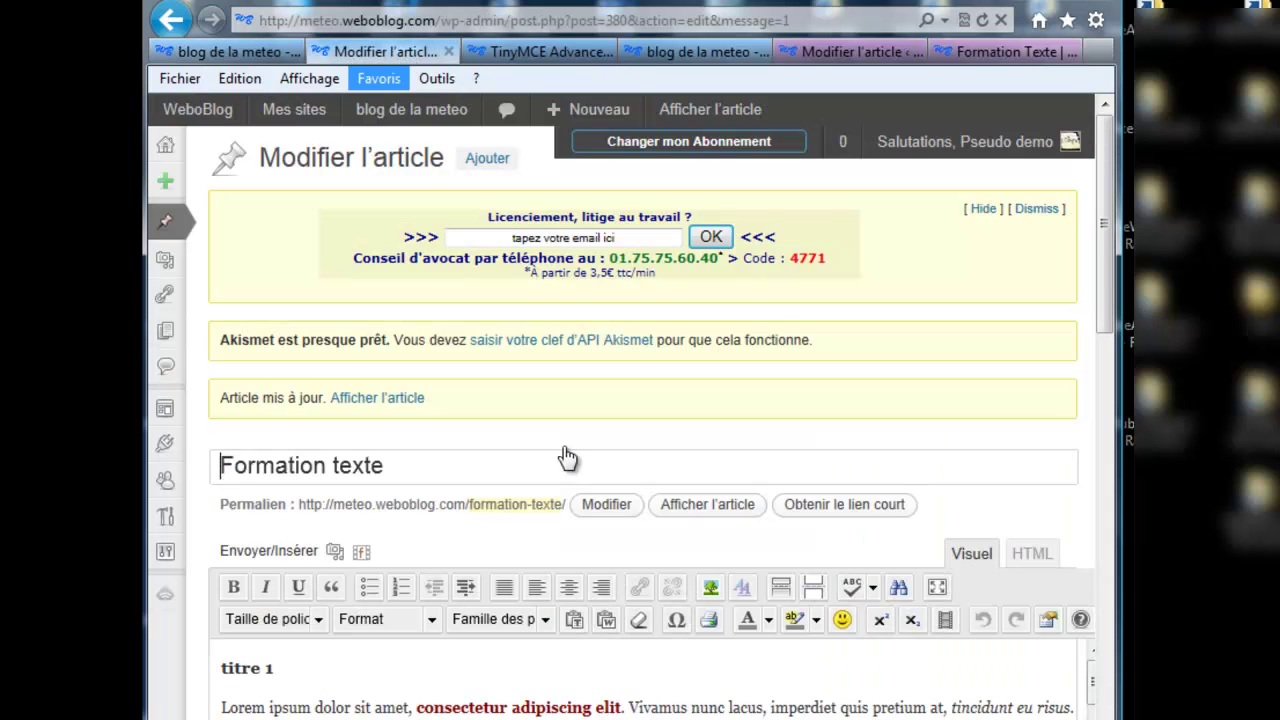
{"action": "left_click_drag", "start_coordinate": [1112, 316], "coordinate": [1108, 435]}
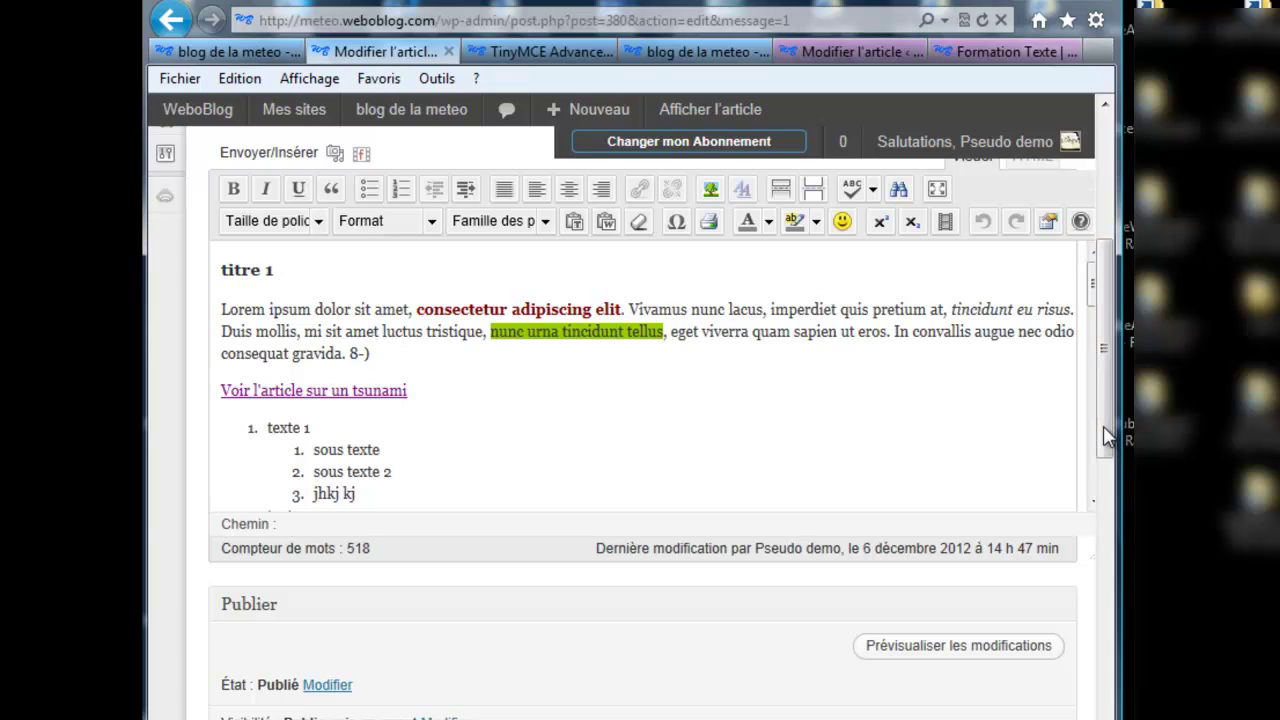
Step: Insert an empty paragraph after the tsunami link and bring up the 'Ajouter un média' window
{"action": "left_click", "coordinate": [442, 397]}
{"action": "key", "text": "Return"}
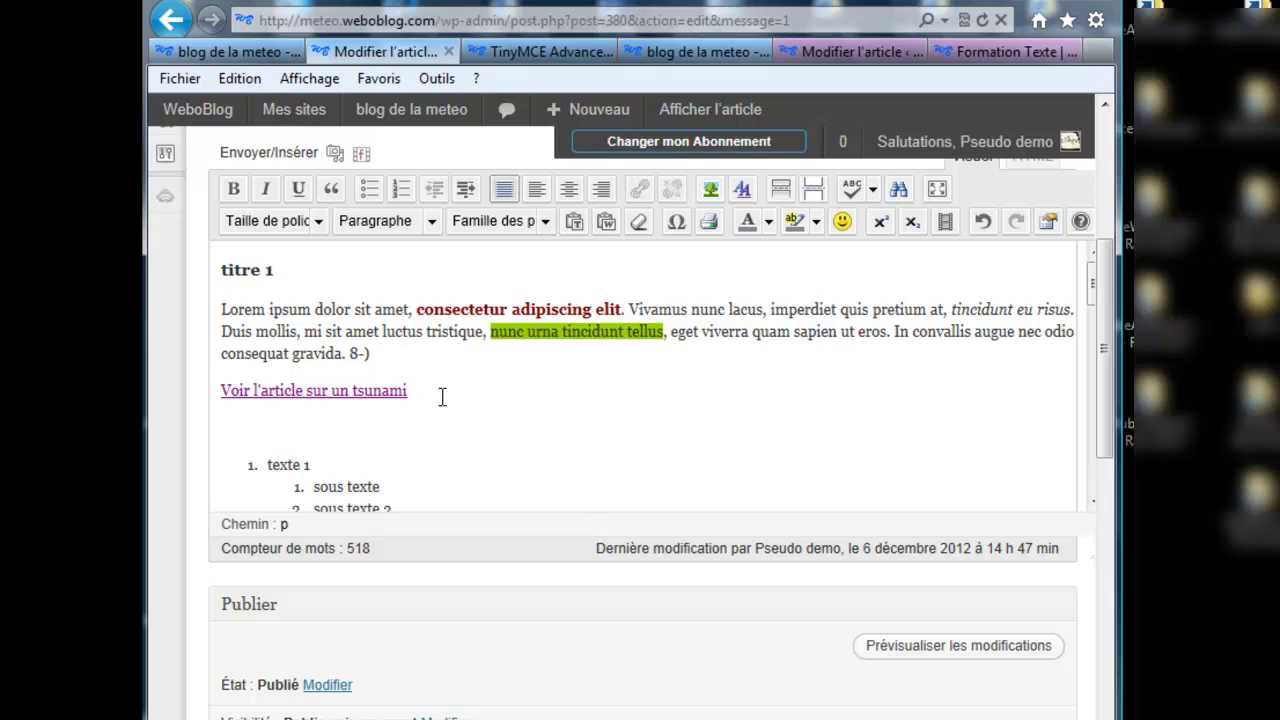
{"action": "left_click", "coordinate": [335, 157]}
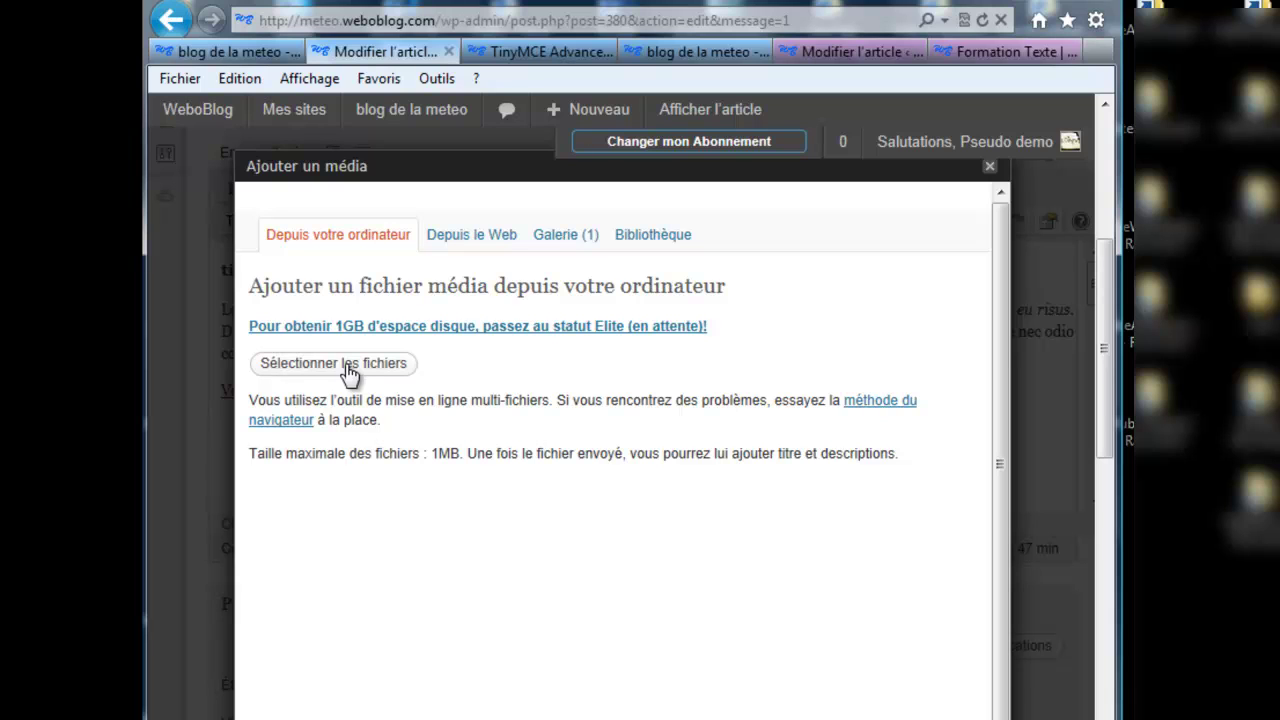
Step: Upload weboblog-logo.png and insert it into the article centred at original size
{"action": "left_click", "coordinate": [349, 370]}
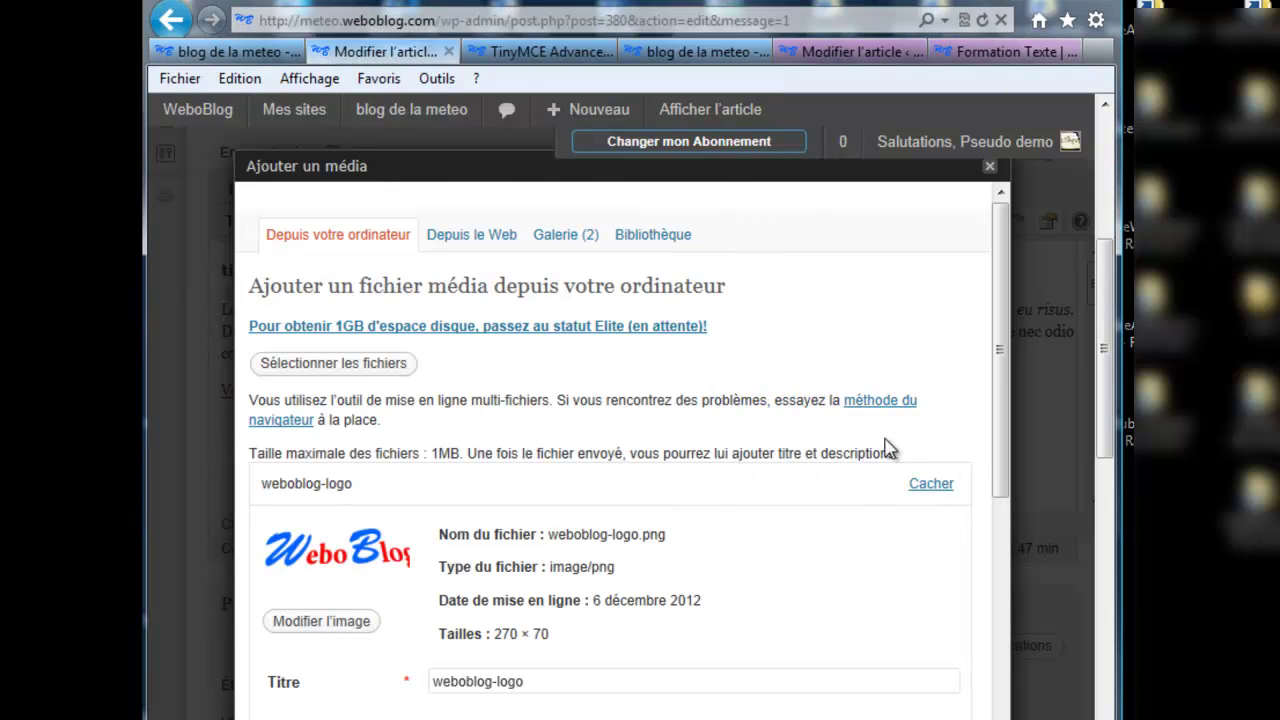
{"action": "left_click_drag", "start_coordinate": [1000, 340], "coordinate": [997, 540]}
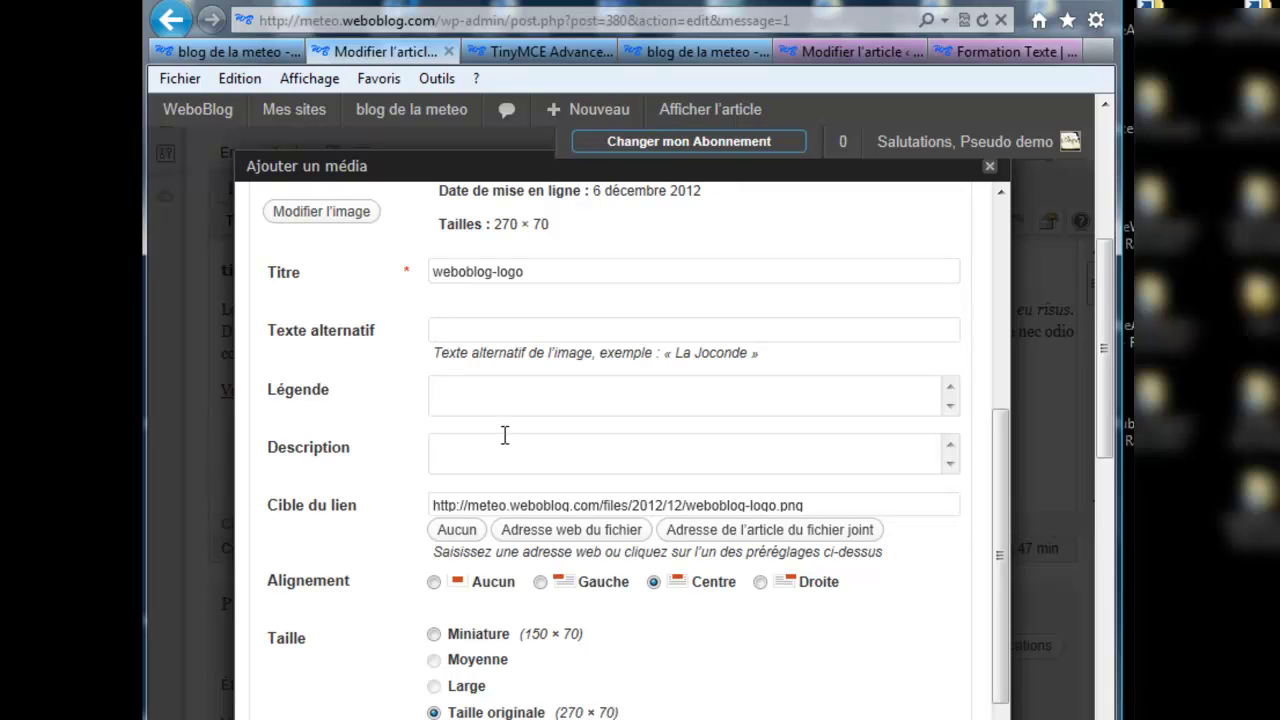
{"action": "left_click", "coordinate": [488, 326]}
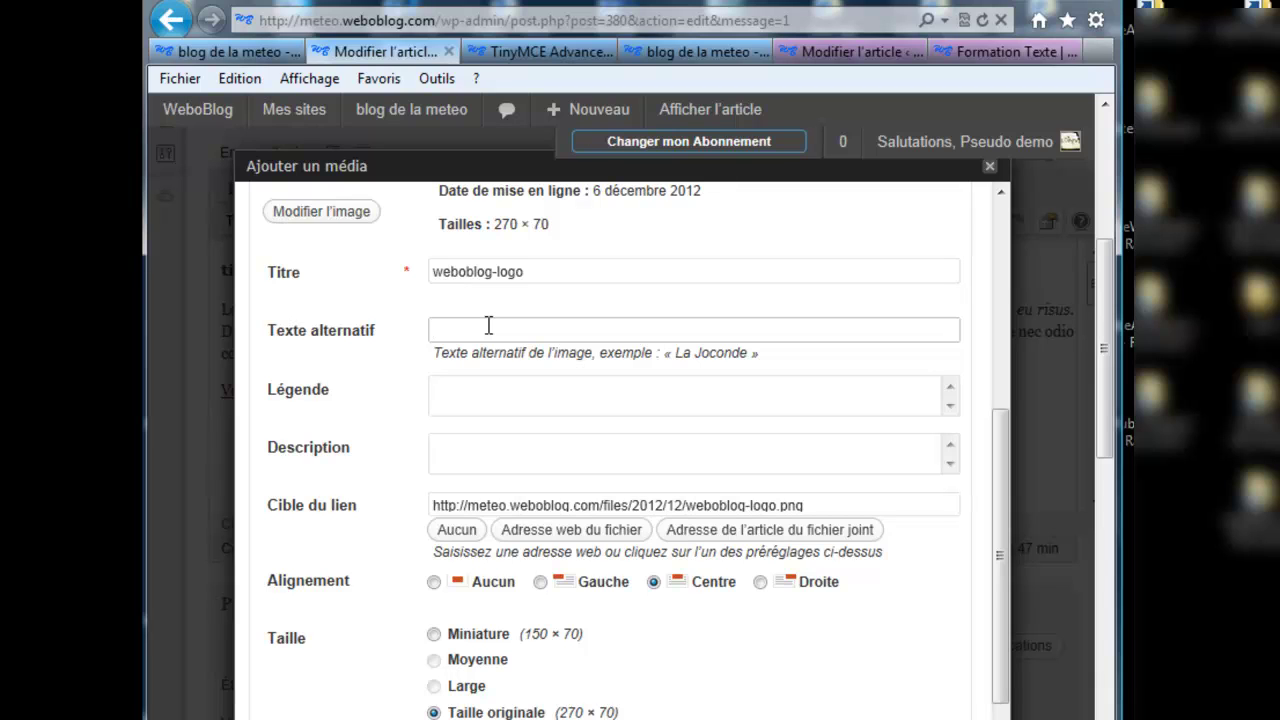
{"action": "left_click", "coordinate": [486, 394]}
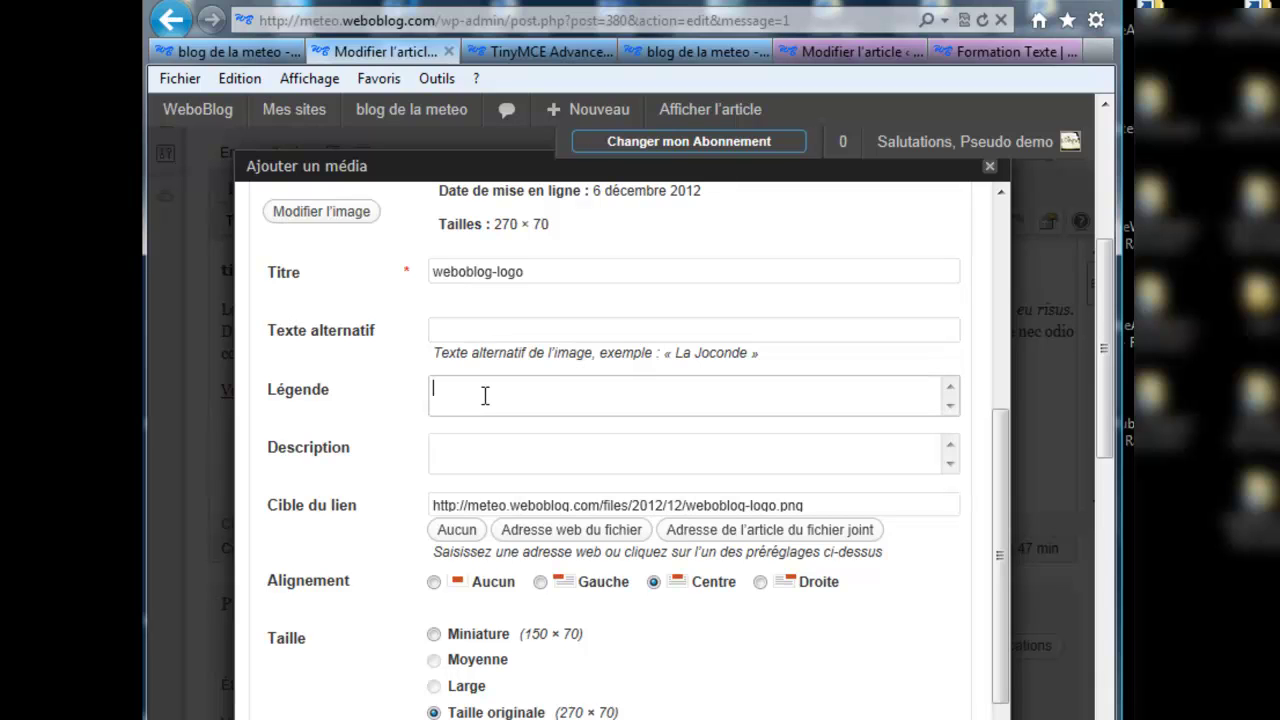
{"action": "scroll", "coordinate": [1000, 500], "scroll_direction": "down", "scroll_amount": 2}
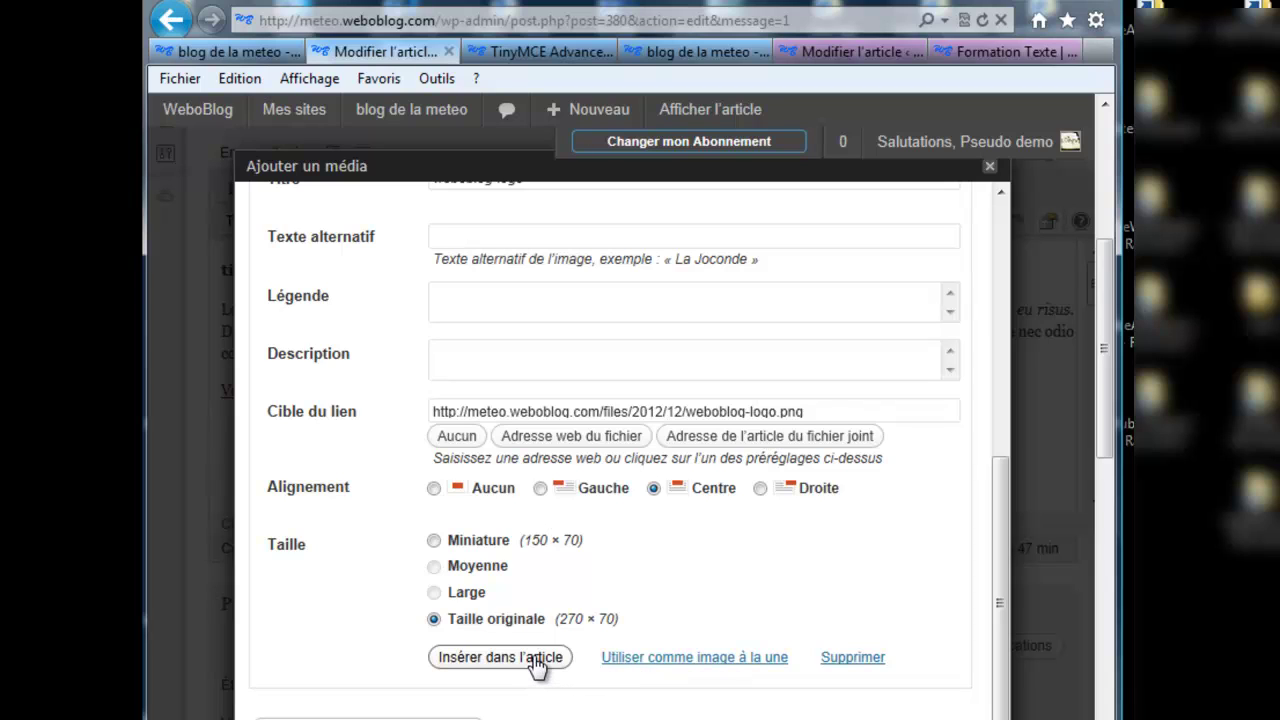
{"action": "left_click", "coordinate": [537, 661]}
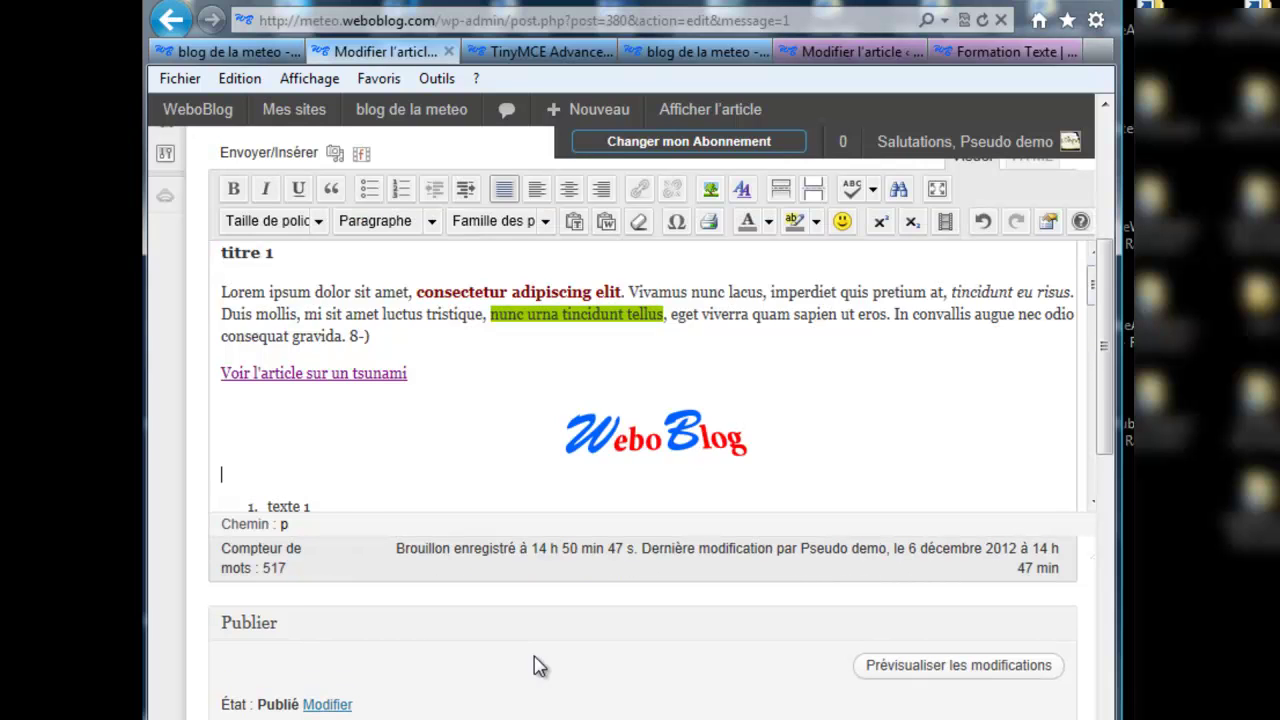
Step: Open the weboblog-logo image settings and choose Gauche alignment
{"action": "left_click", "coordinate": [614, 438]}
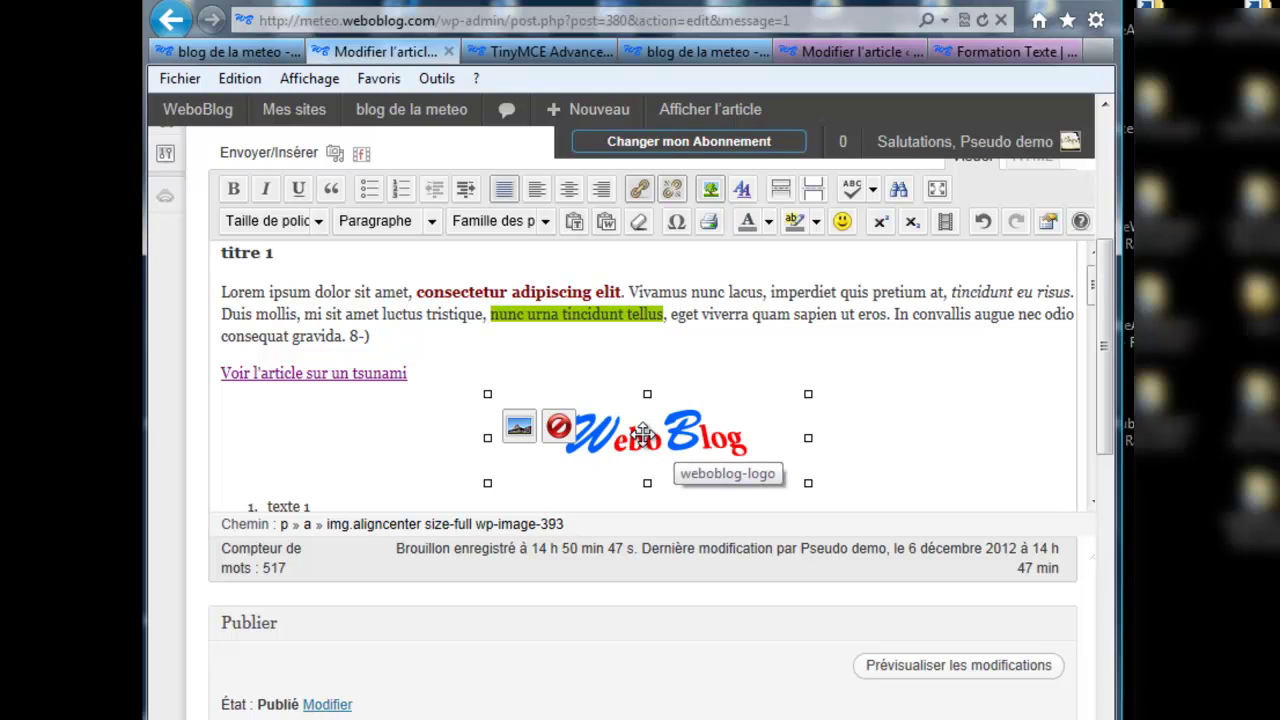
{"action": "left_click", "coordinate": [626, 443]}
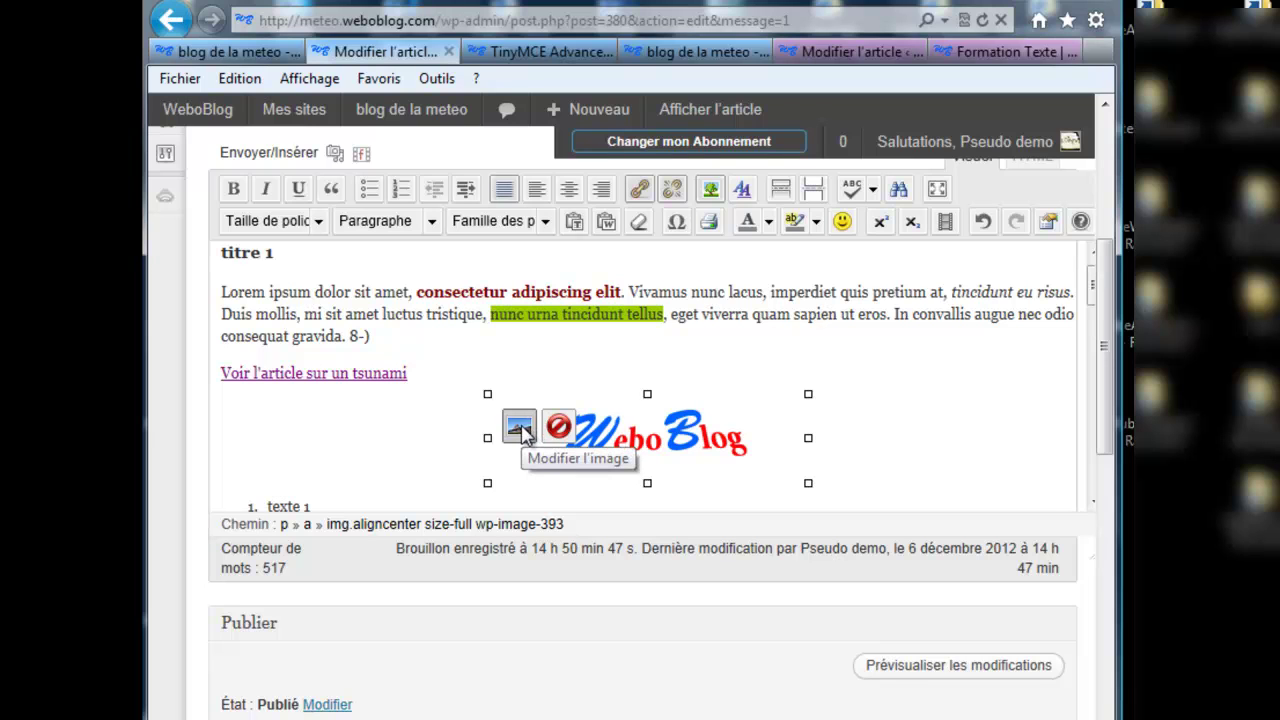
{"action": "left_click", "coordinate": [520, 428]}
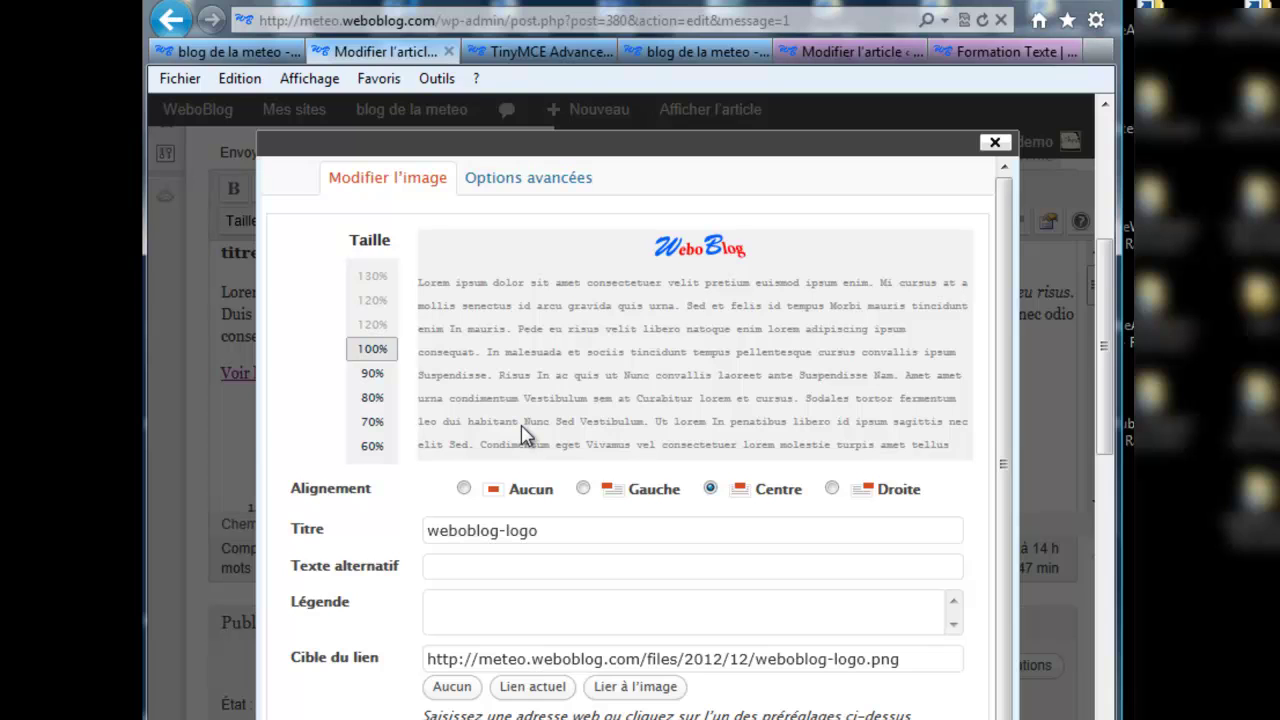
{"action": "left_click", "coordinate": [583, 489]}
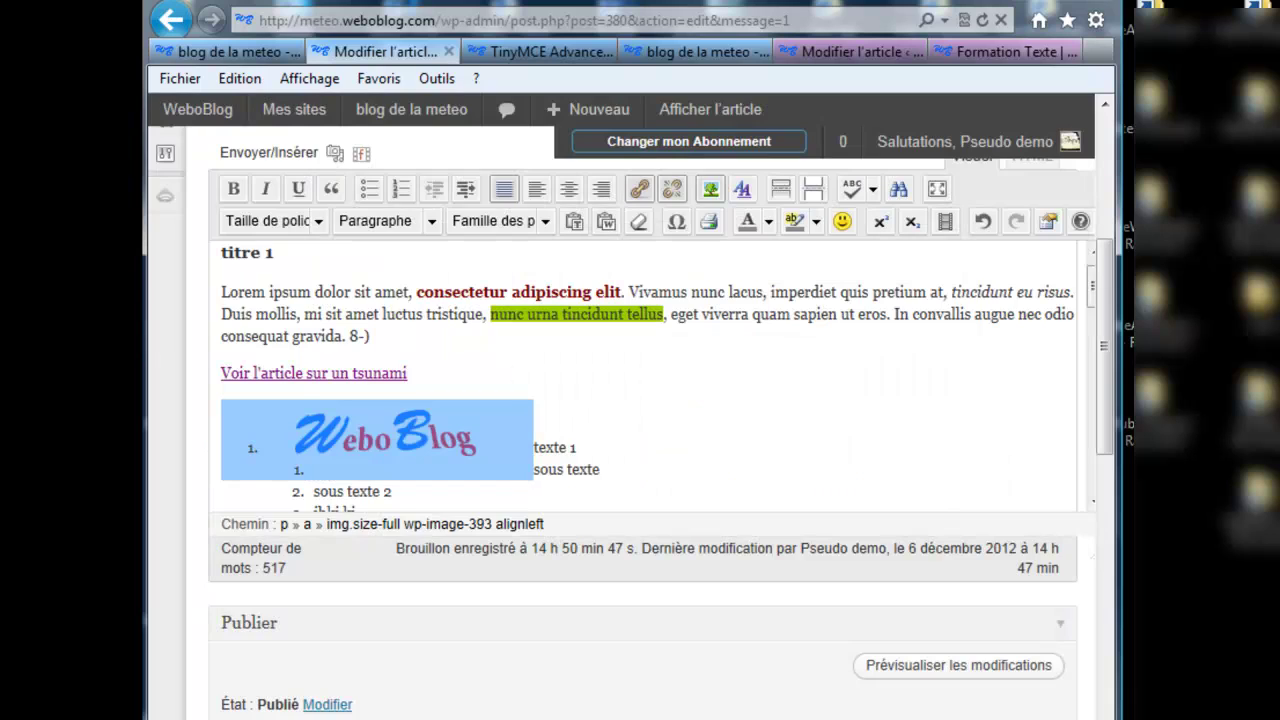
Step: Apply the left alignment and add two empty lines below the logo
{"action": "left_click", "coordinate": [490, 464]}
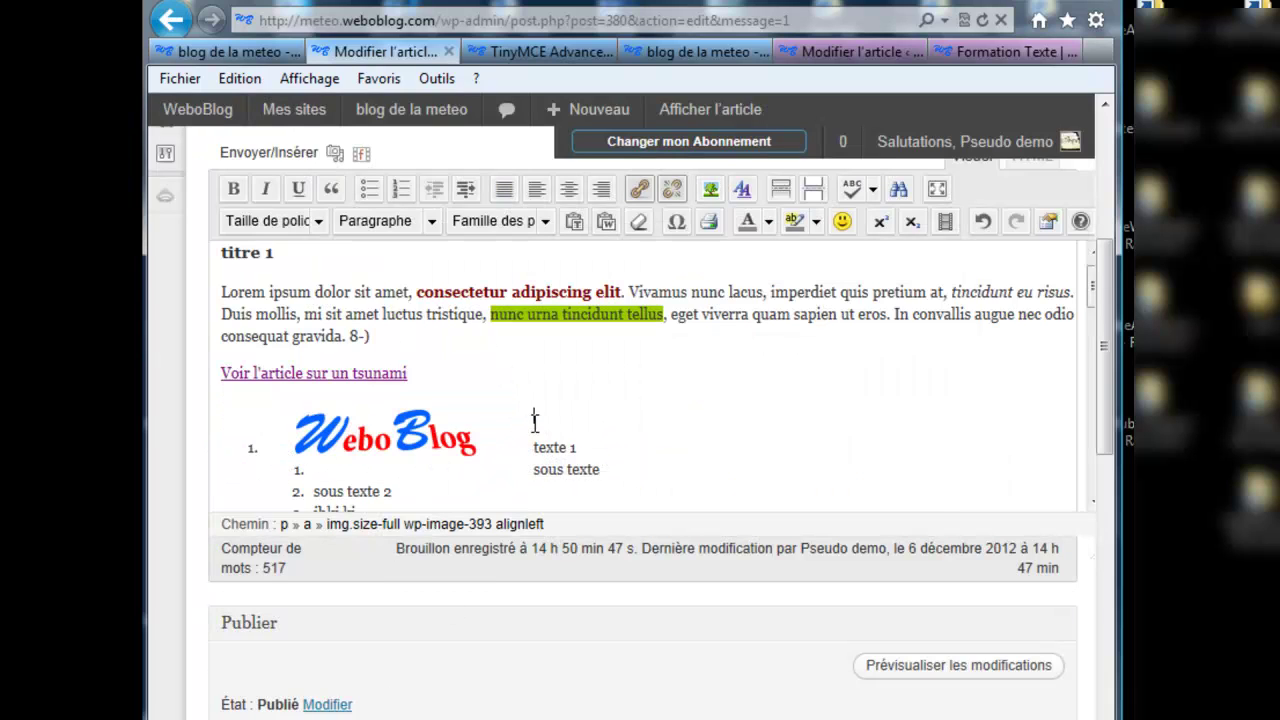
{"action": "key", "text": "Return"}
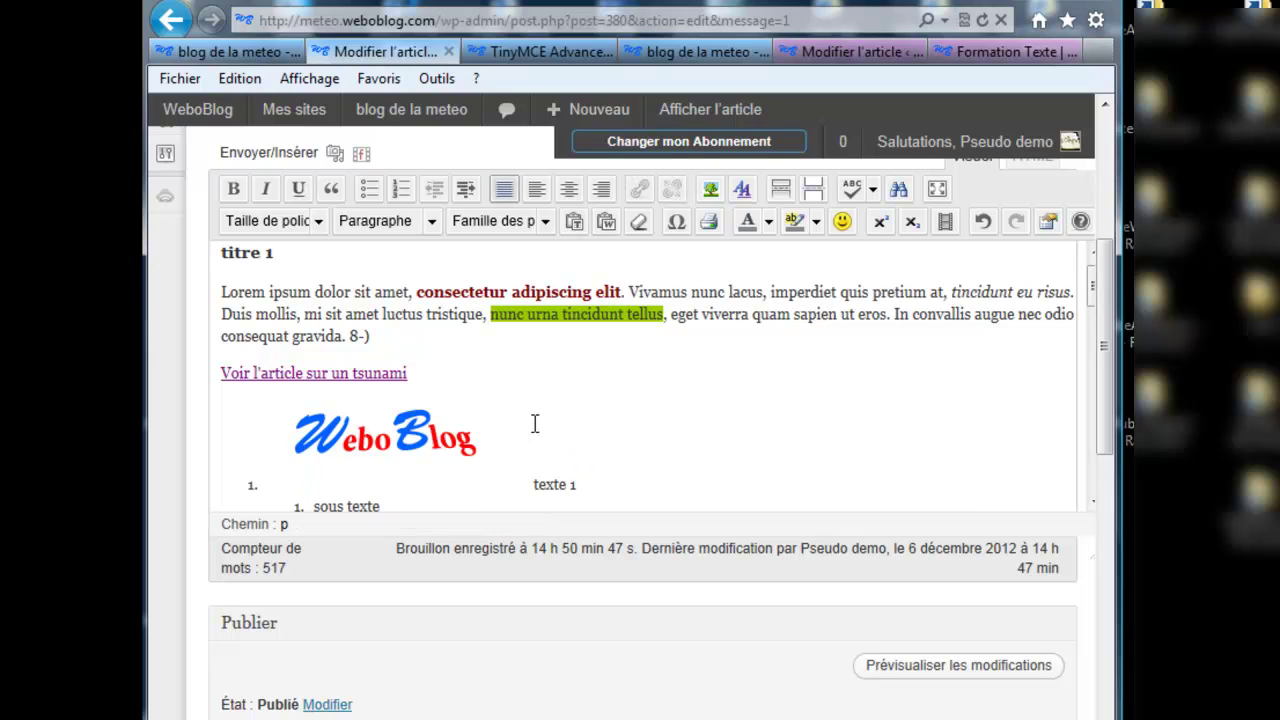
{"action": "key", "text": "Return"}
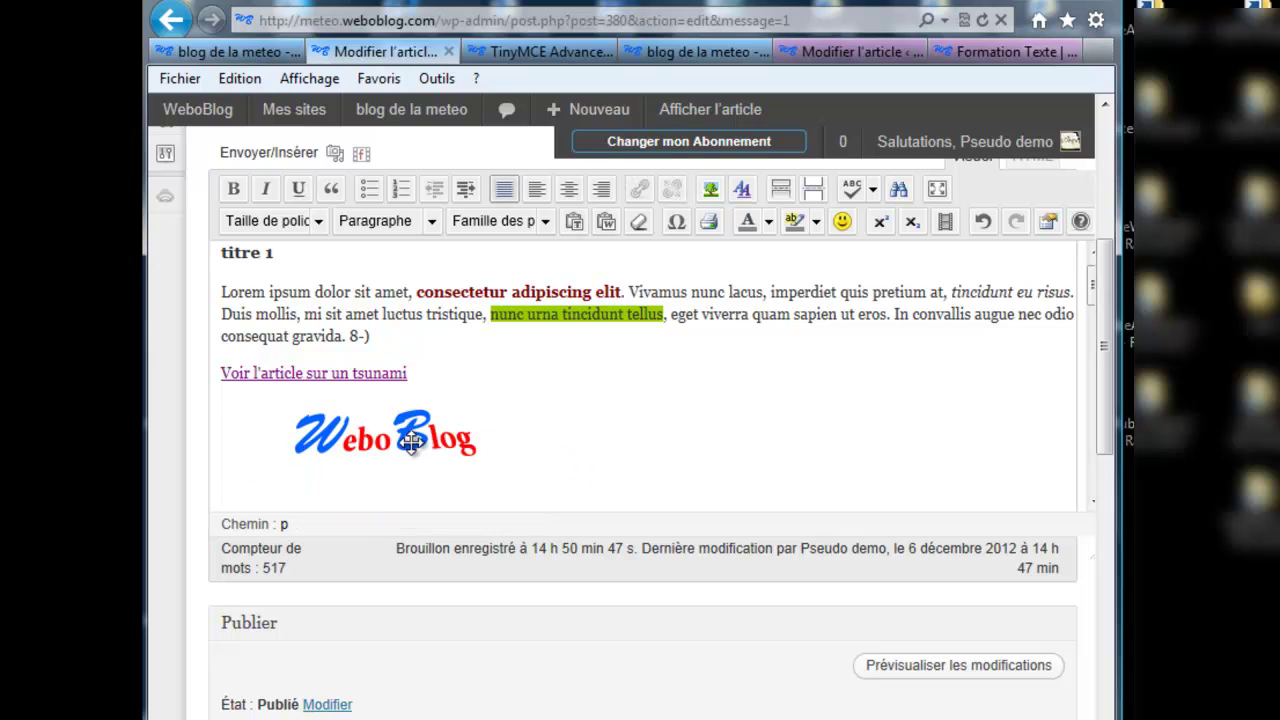
Step: Drag the logo to just before 'Lorem' so the paragraph text wraps beside it
{"action": "left_click", "coordinate": [411, 441]}
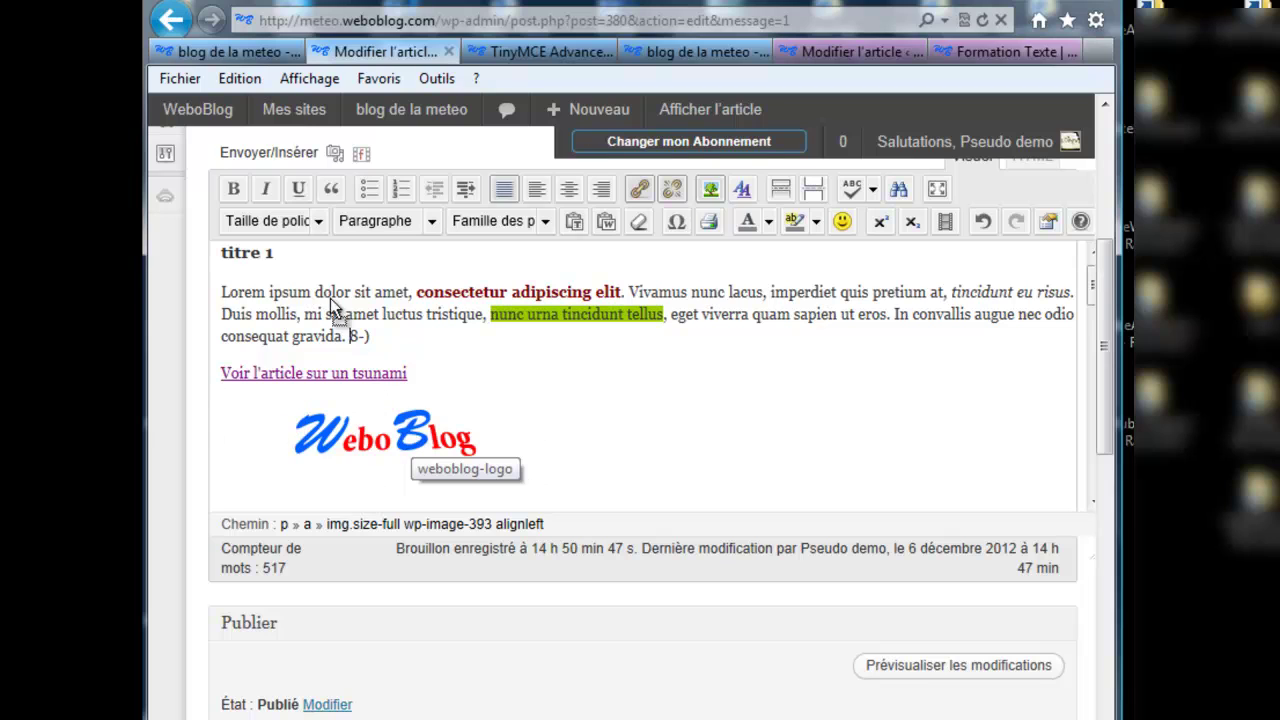
{"action": "left_click", "coordinate": [222, 296]}
{"action": "left_click_drag", "start_coordinate": [225, 298], "coordinate": [225, 300]}
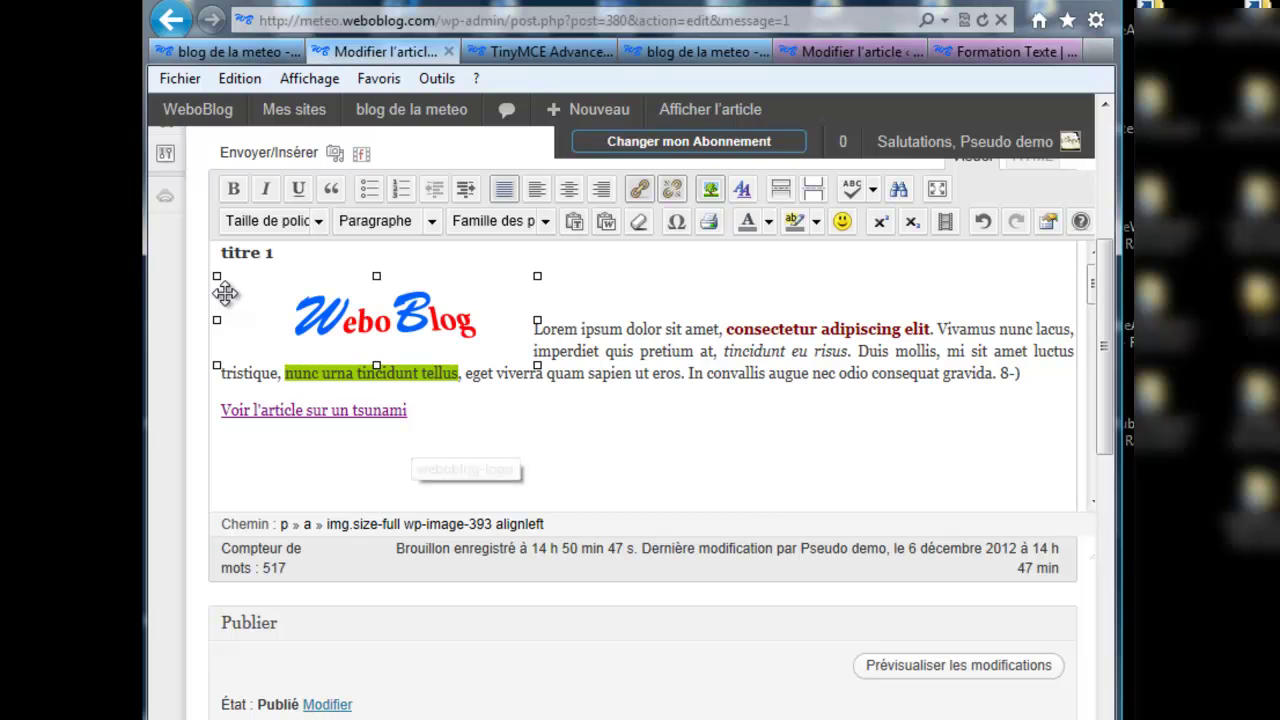
{"action": "left_click", "coordinate": [566, 301]}
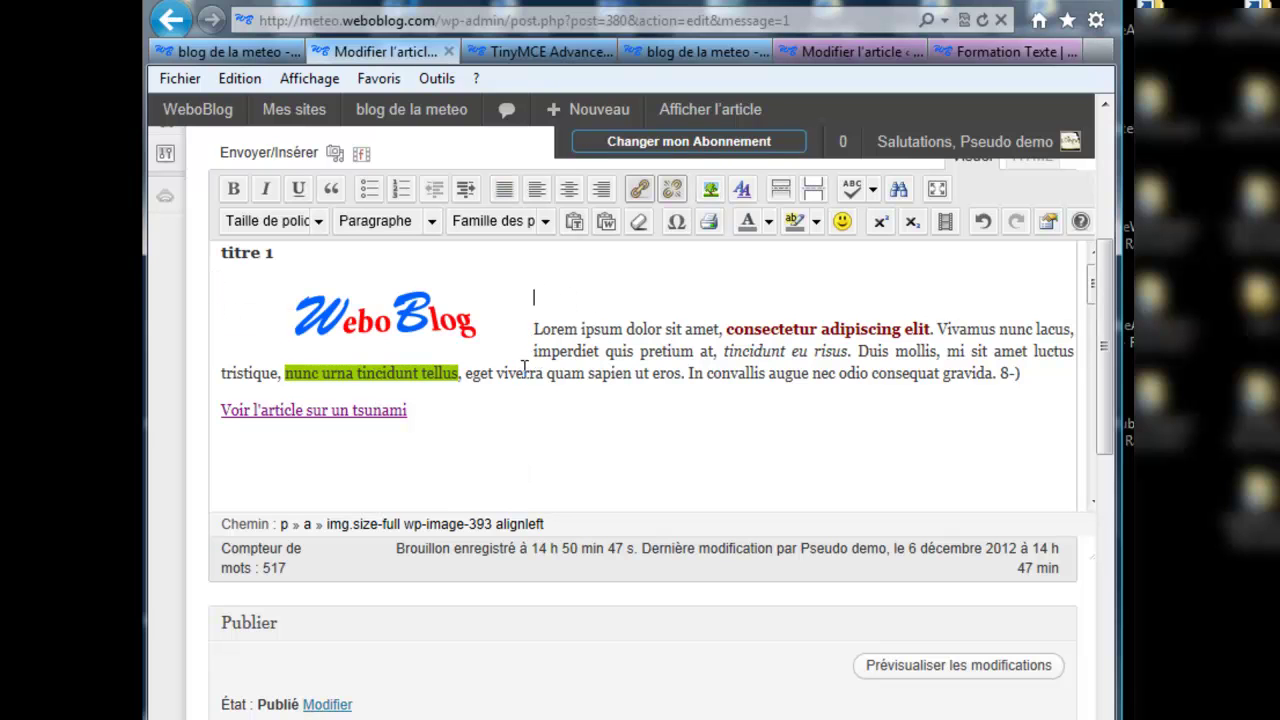
{"action": "left_click", "coordinate": [383, 331]}
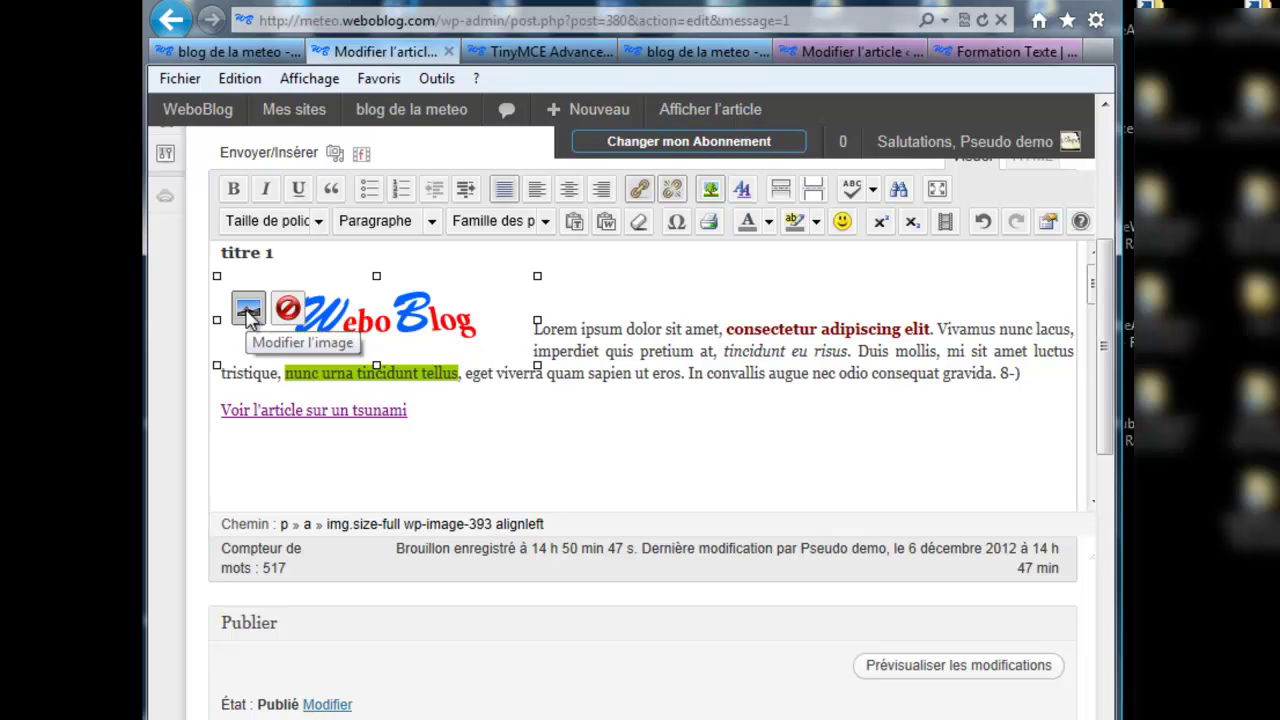
Step: Update the Formation texte article with the left-aligned WeboBlog logo beside the Lorem ipsum text
{"action": "left_click", "coordinate": [249, 309]}
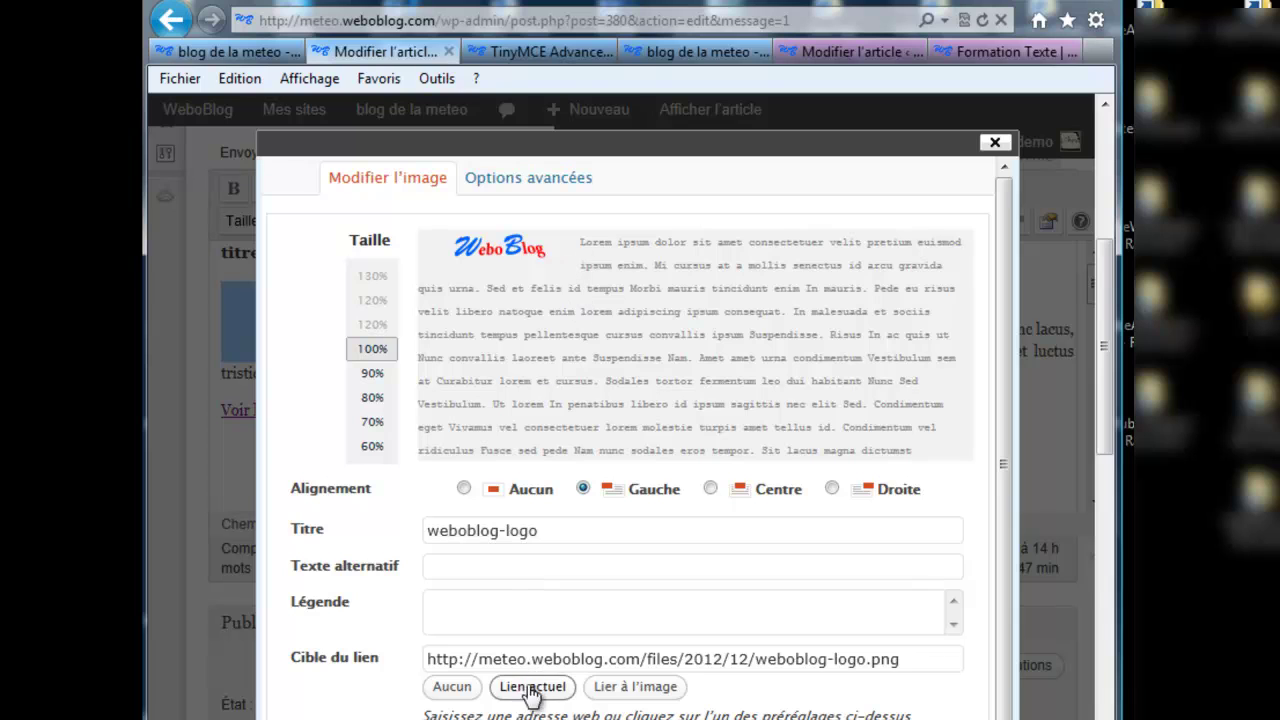
{"action": "left_click", "coordinate": [475, 719]}
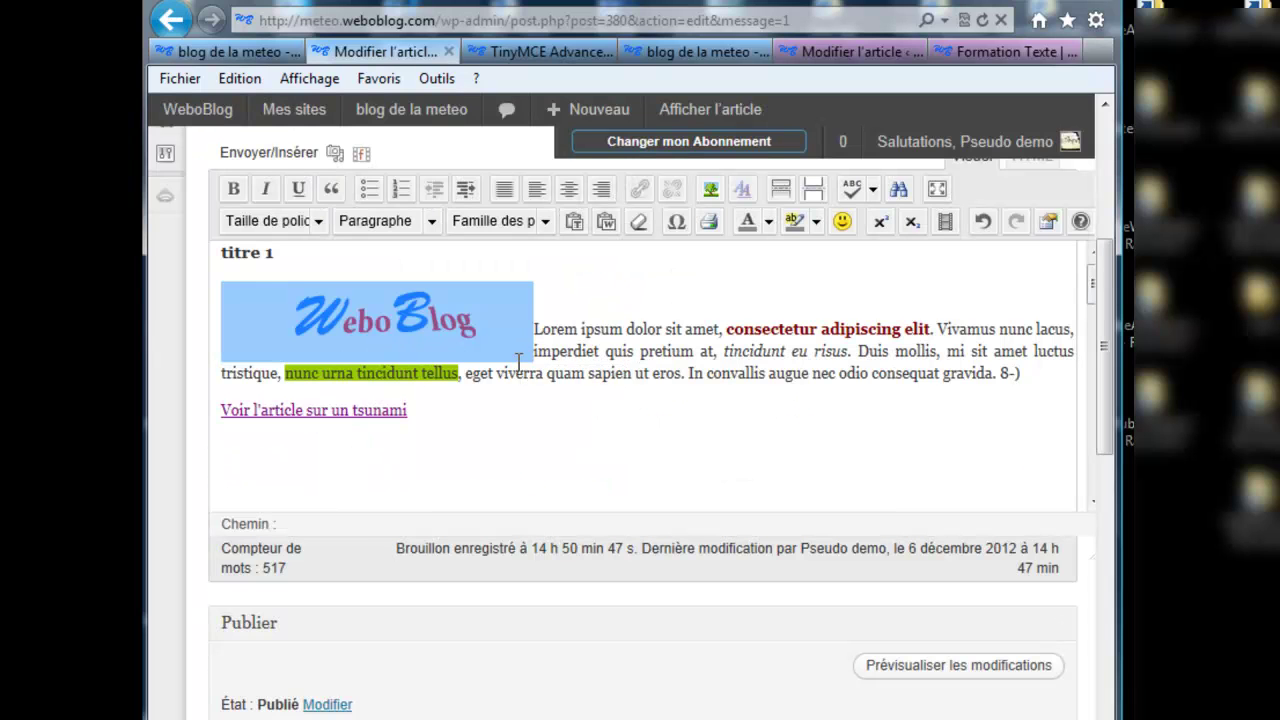
{"action": "scroll", "coordinate": [1103, 450], "scroll_direction": "down", "scroll_amount": 2}
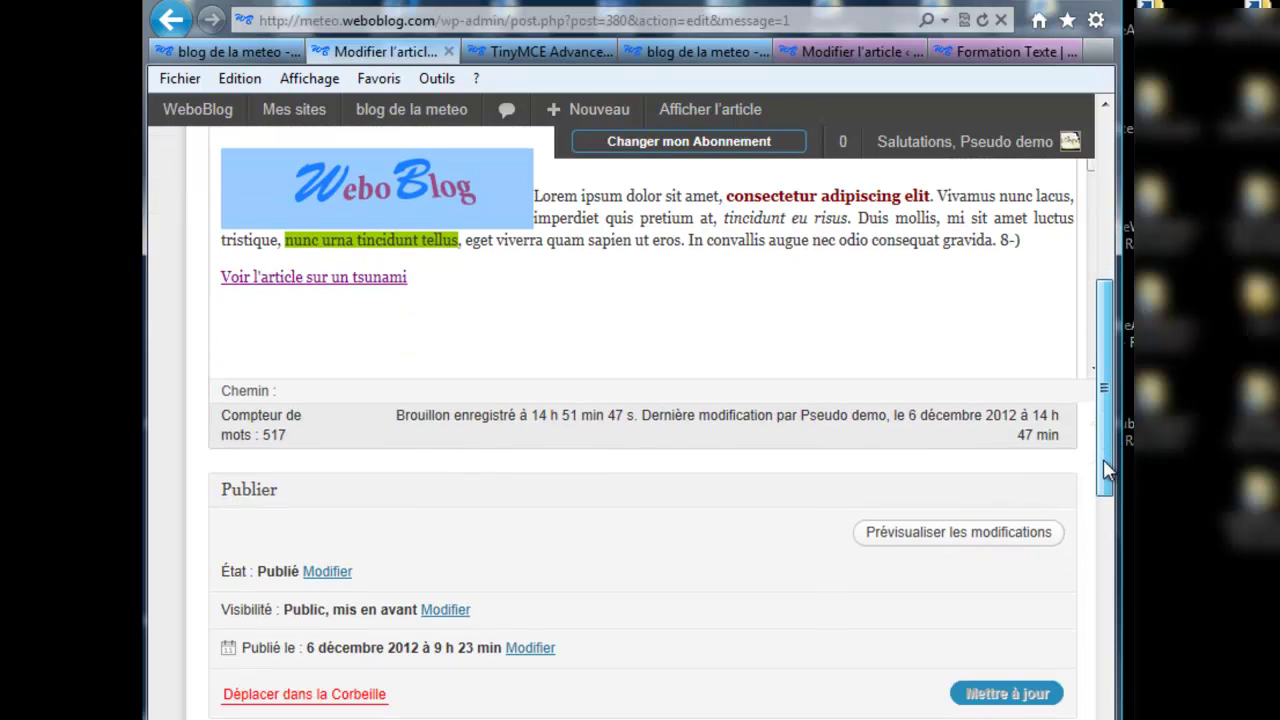
{"action": "left_click", "coordinate": [1008, 700]}
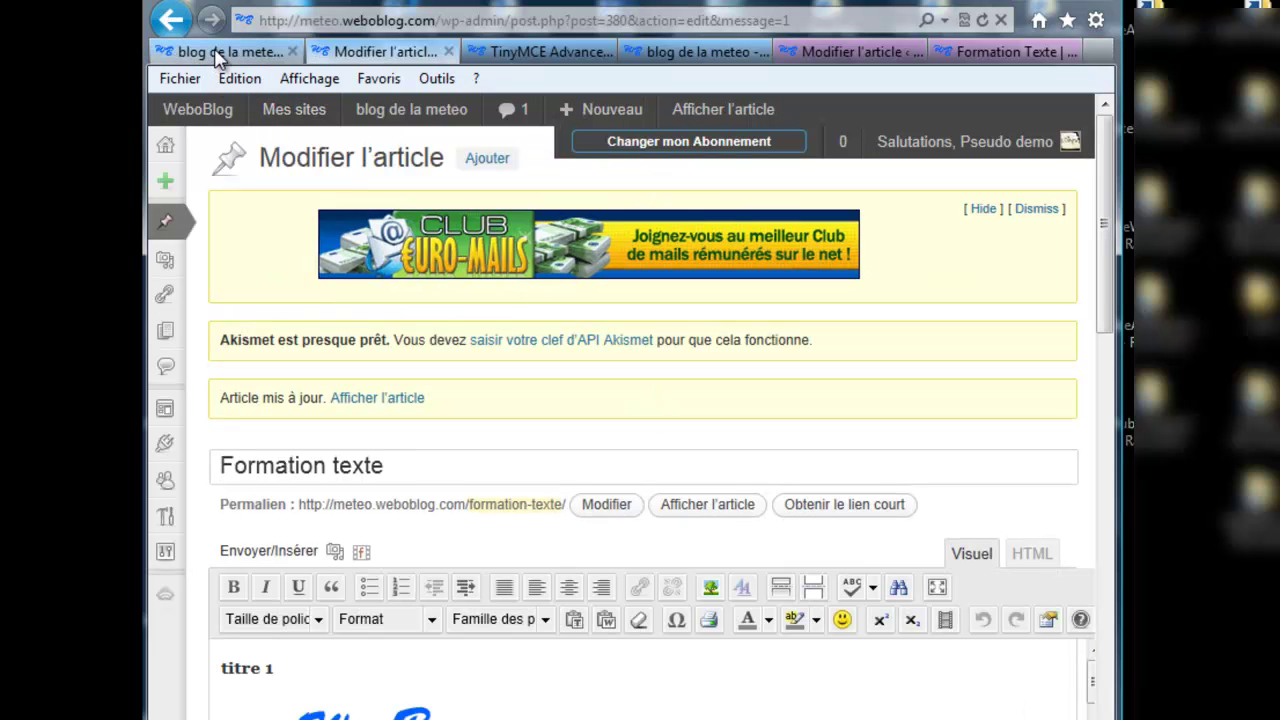
Step: Refresh the live blog de la meteo post, scroll it to check the logo, then return to the editor
{"action": "left_click", "coordinate": [218, 54]}
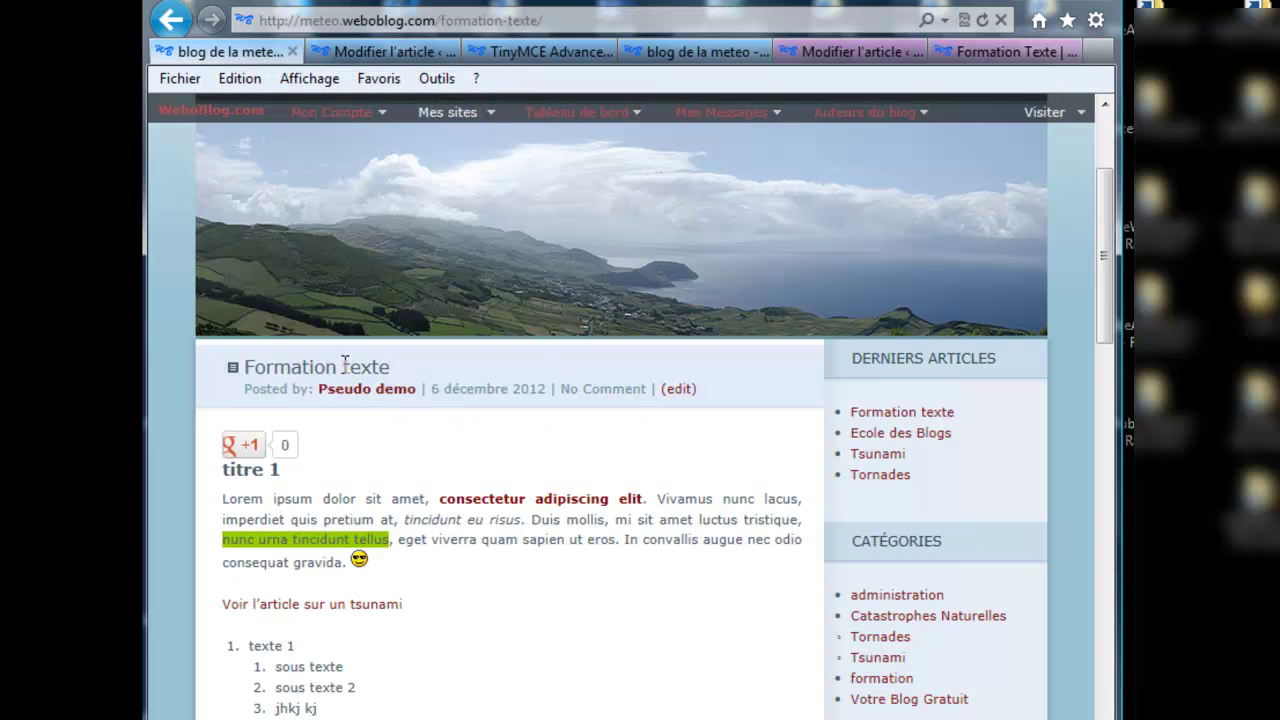
{"action": "left_click", "coordinate": [982, 20]}
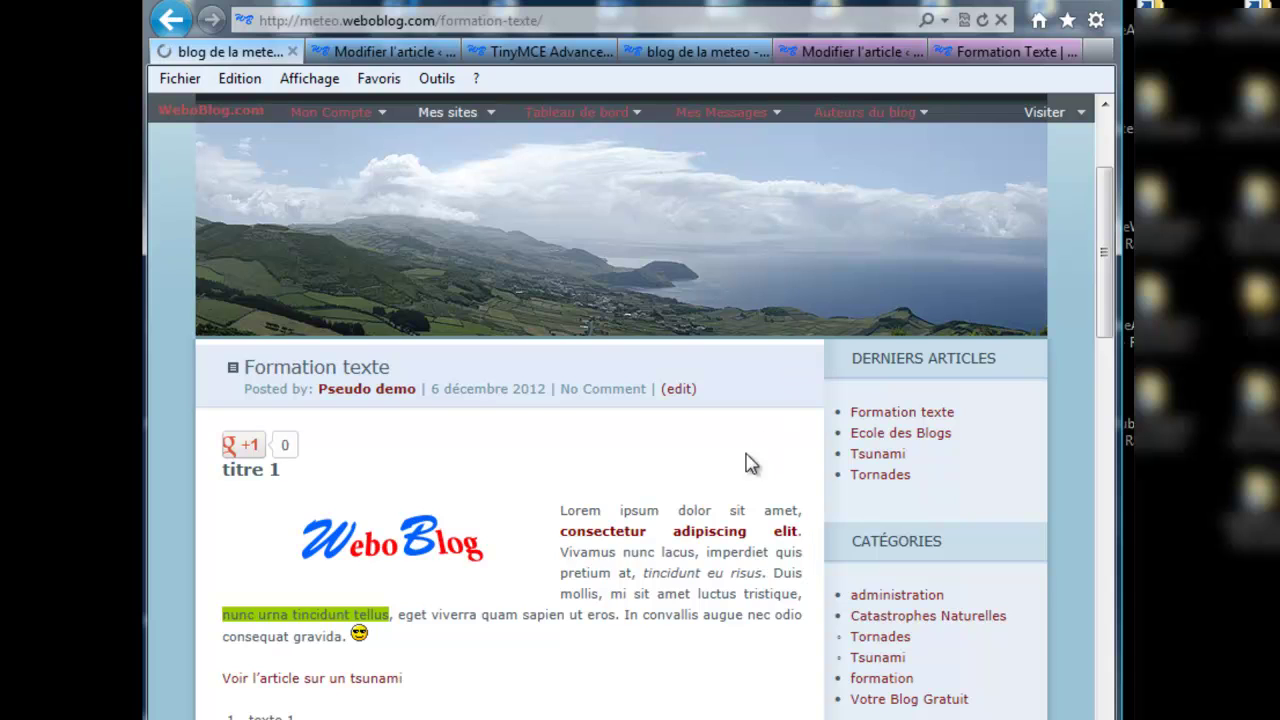
{"action": "scroll", "coordinate": [745, 470], "scroll_direction": "down", "scroll_amount": 3}
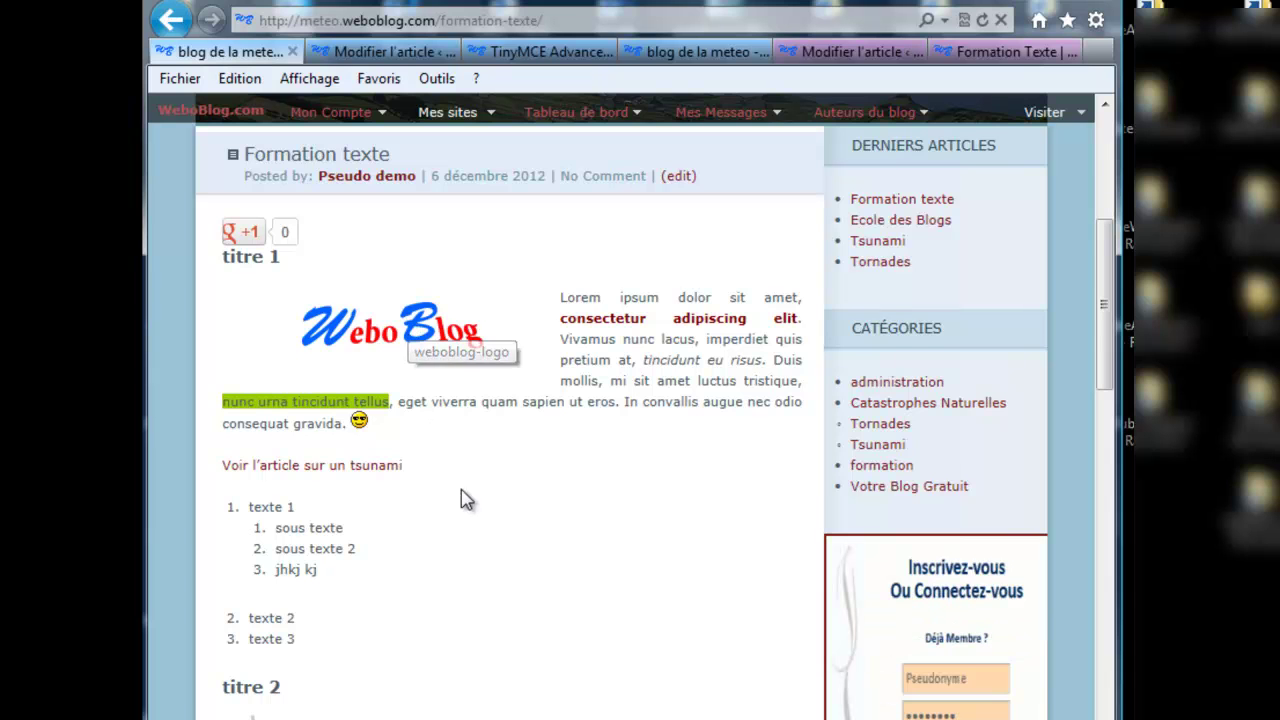
{"action": "scroll", "coordinate": [462, 497], "scroll_direction": "down", "scroll_amount": 5}
{"action": "scroll", "coordinate": [464, 500], "scroll_direction": "down", "scroll_amount": 5}
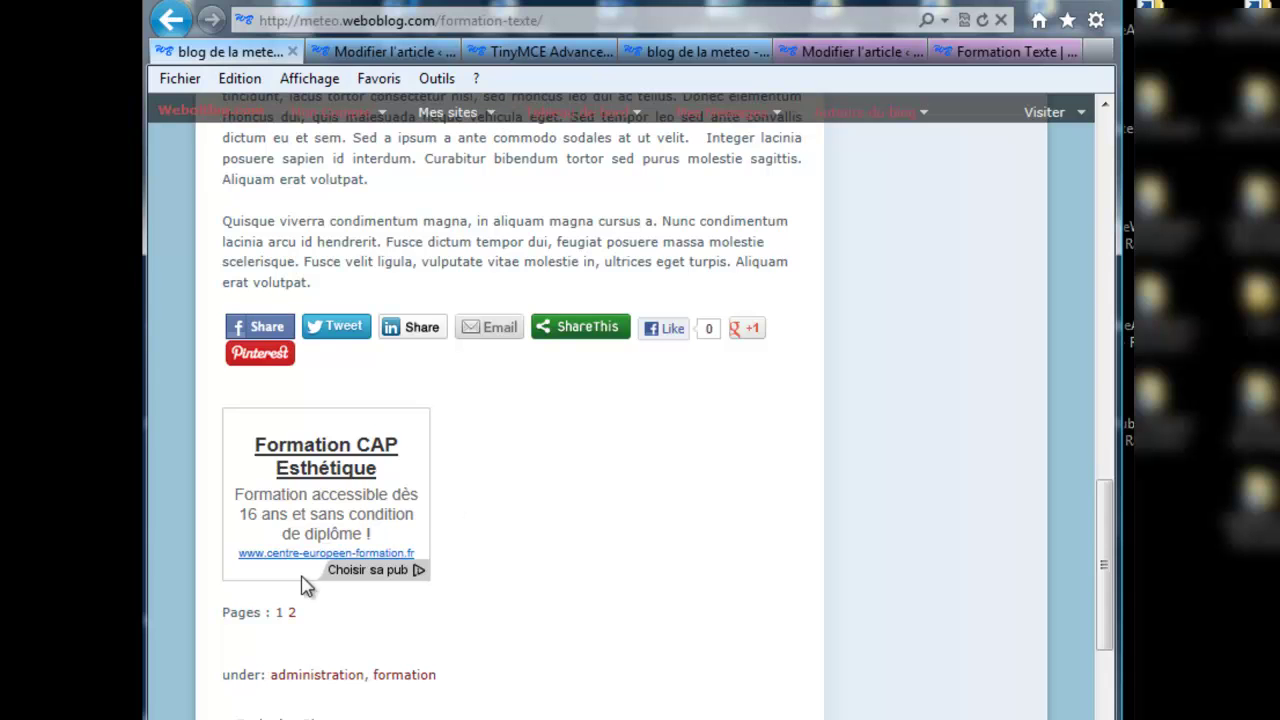
{"action": "scroll", "coordinate": [495, 462], "scroll_direction": "up", "scroll_amount": 5}
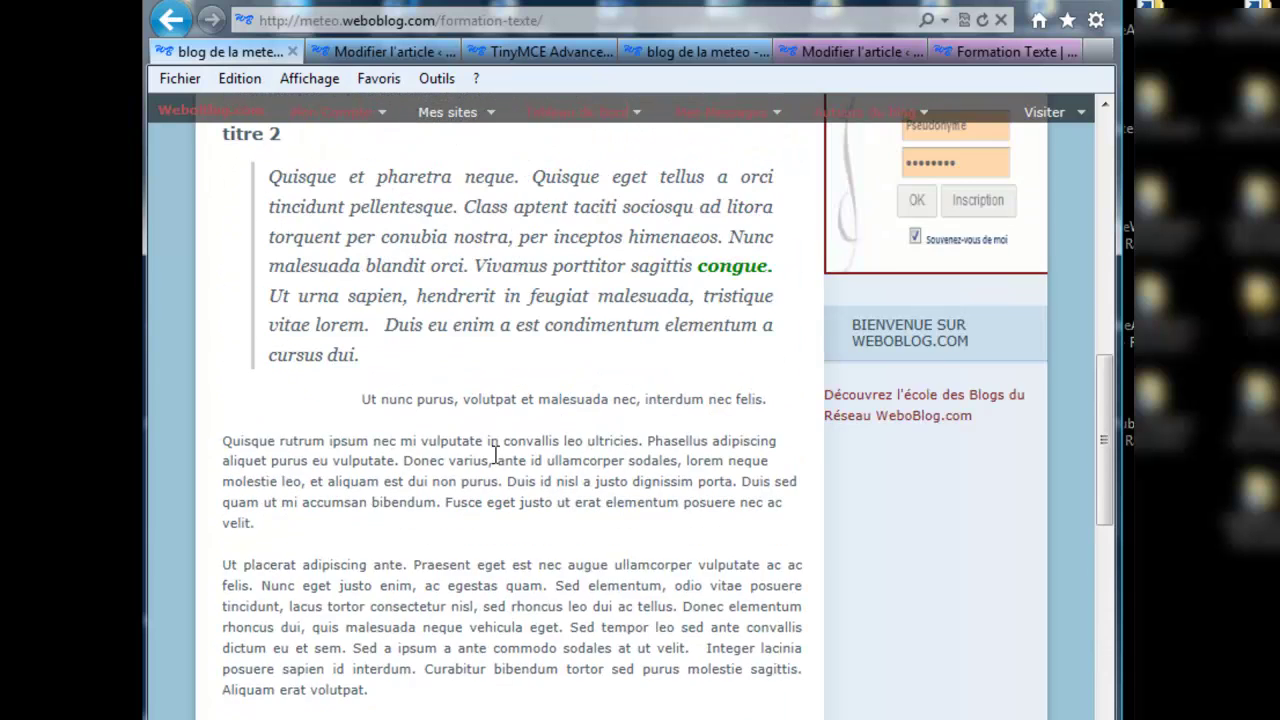
{"action": "left_click", "coordinate": [405, 52]}
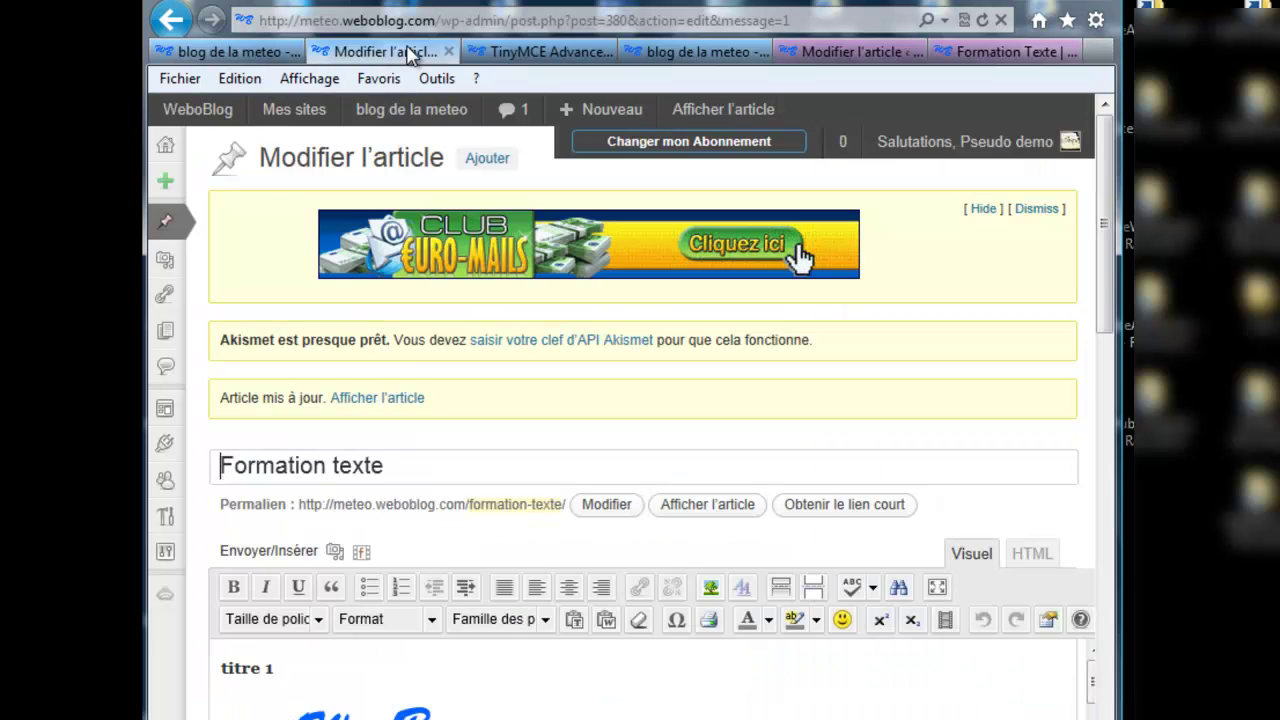
Step: Delete the '…Next Page…' break so the logo paragraph flows straight into the tsunami link
{"action": "mouse_move", "coordinate": [1104, 305]}
{"action": "left_mouse_down"}
{"action": "mouse_move", "coordinate": [1088, 574]}
{"action": "mouse_move", "coordinate": [1089, 512]}
{"action": "left_mouse_up"}
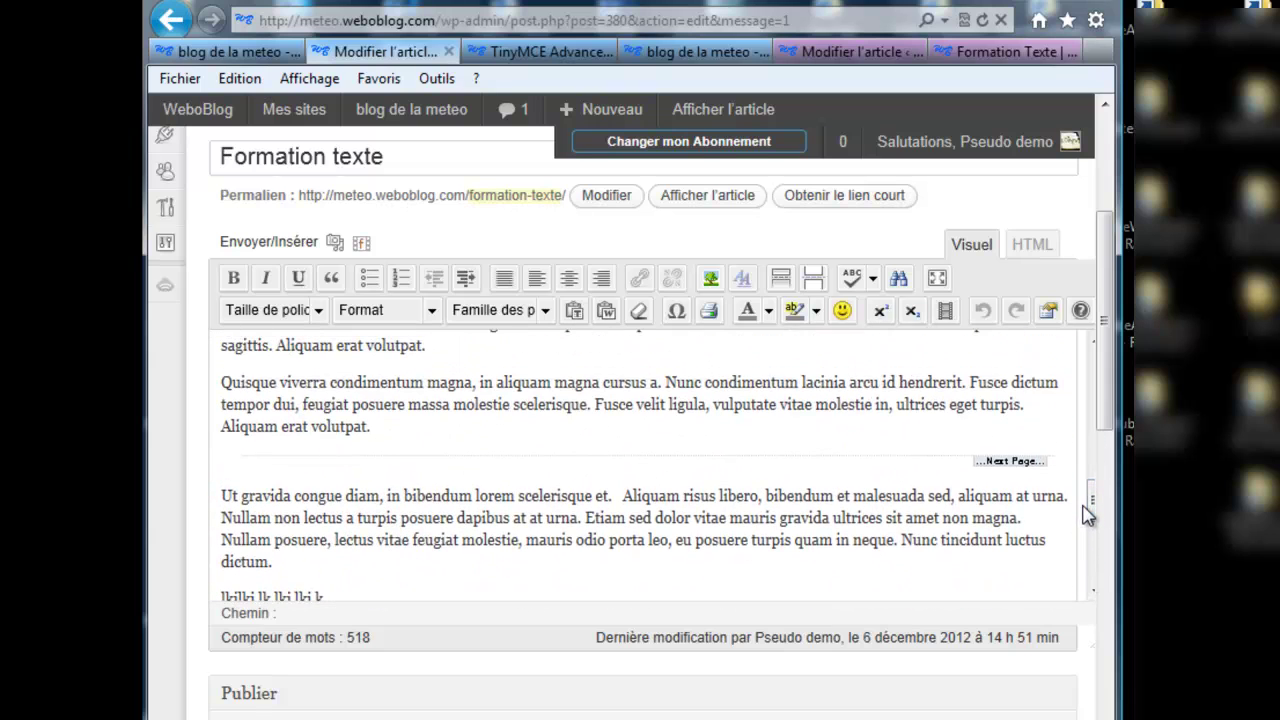
{"action": "left_click", "coordinate": [1042, 465]}
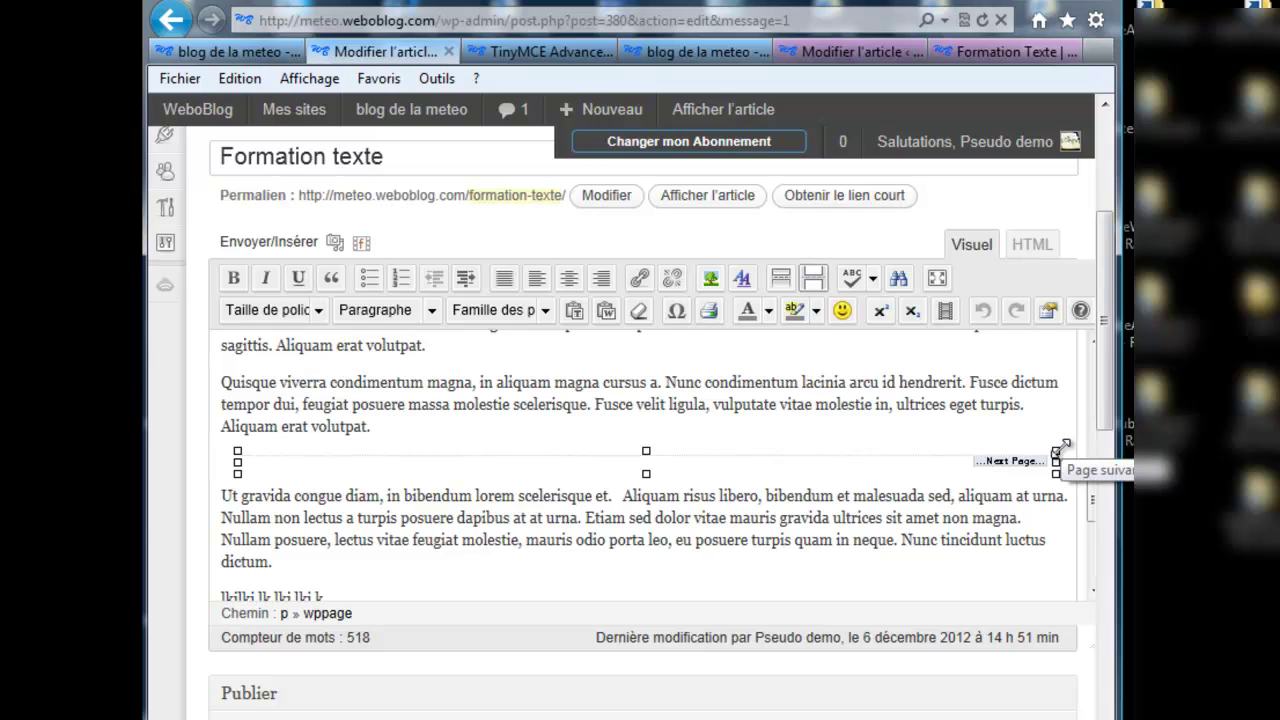
{"action": "key", "text": "Delete"}
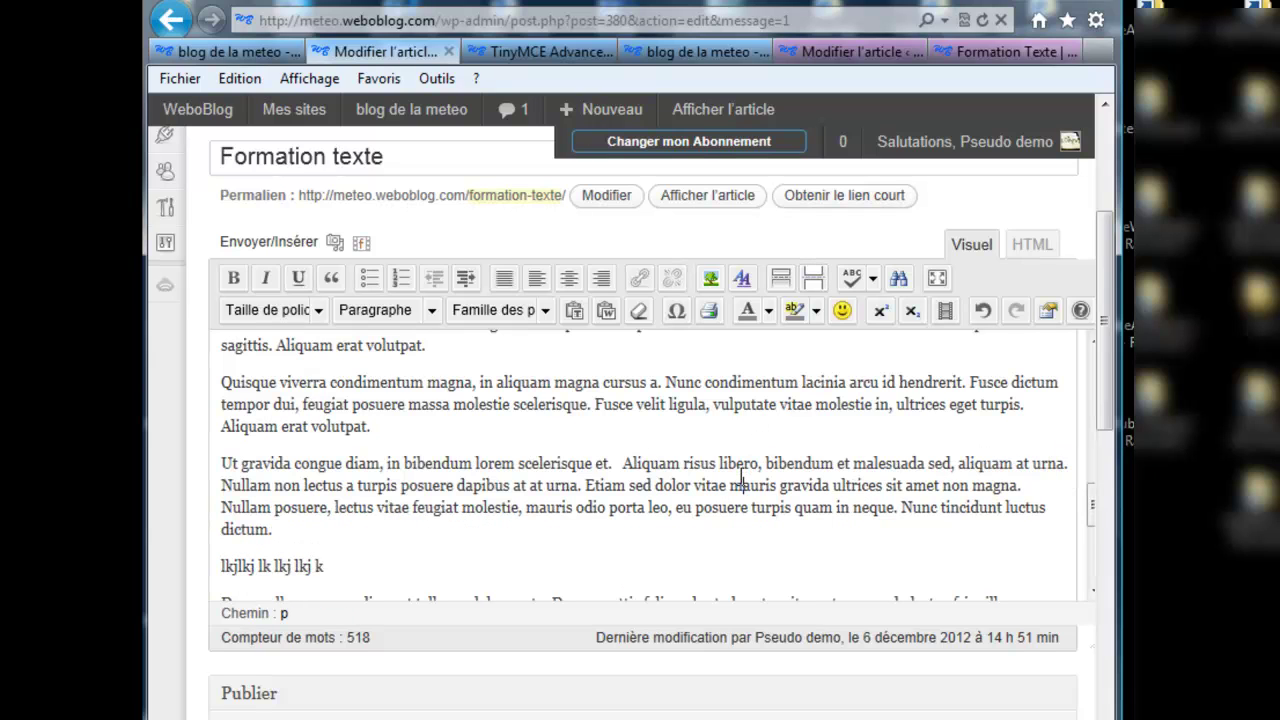
{"action": "scroll", "coordinate": [1105, 430], "scroll_direction": "down", "scroll_amount": 2}
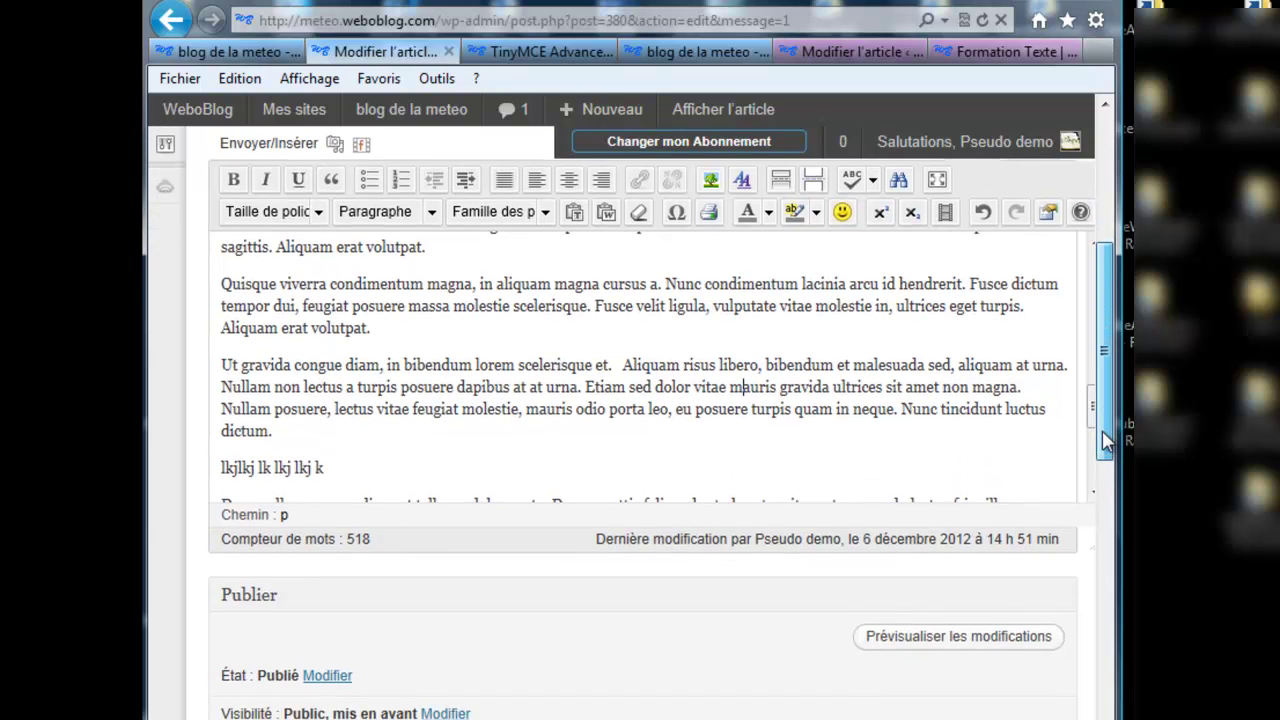
{"action": "left_click_drag", "start_coordinate": [1105, 440], "coordinate": [1105, 367]}
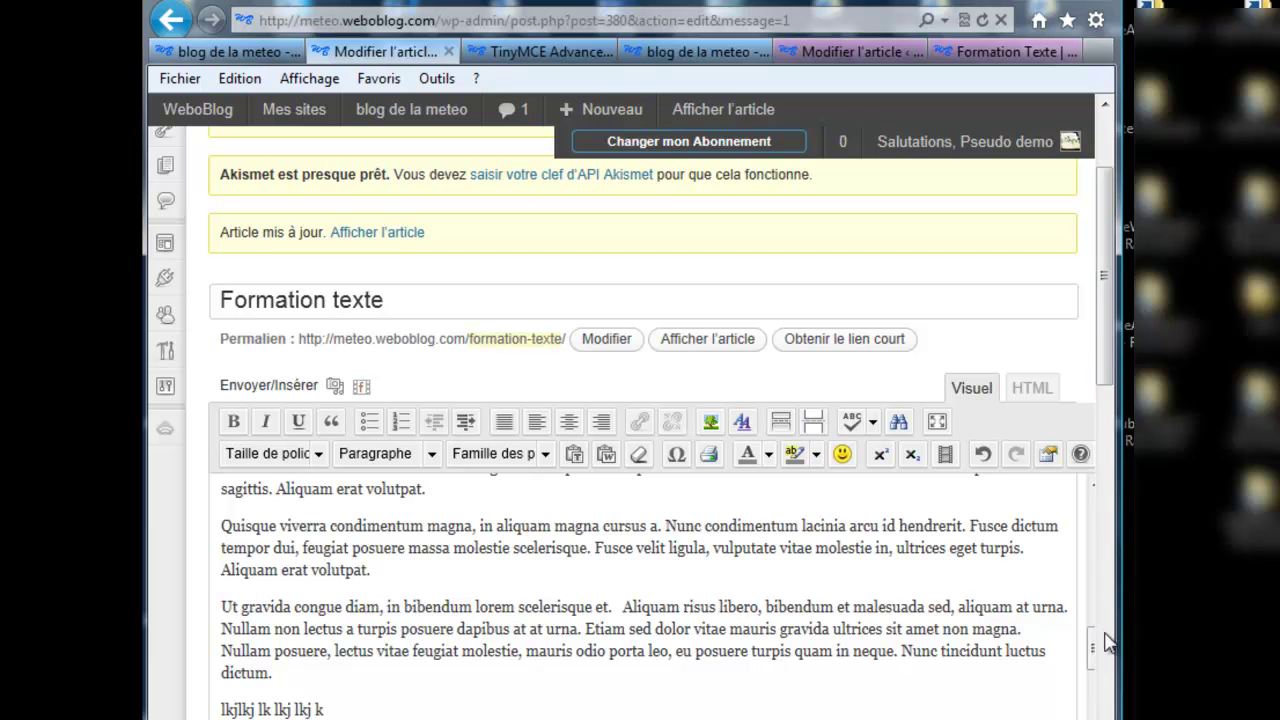
{"action": "left_click_drag", "start_coordinate": [1094, 660], "coordinate": [1095, 512]}
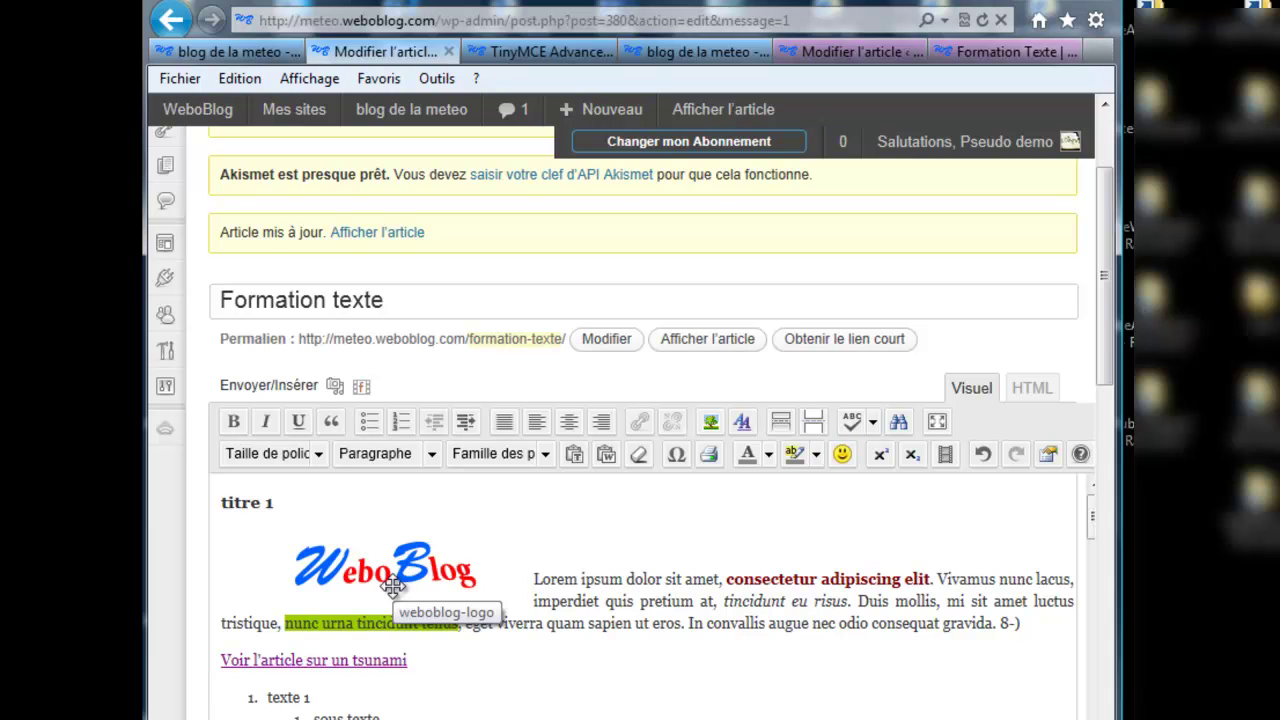
{"action": "left_click", "coordinate": [257, 52]}
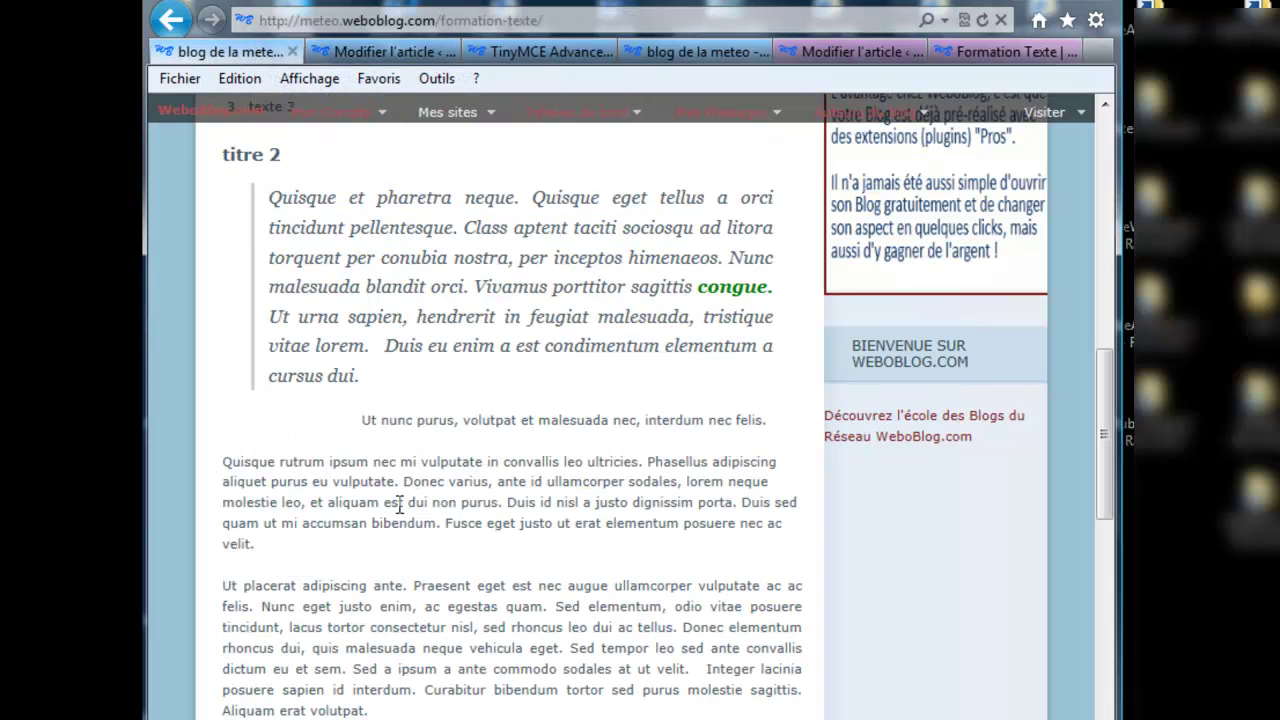
{"action": "scroll", "coordinate": [400, 510], "scroll_direction": "up", "scroll_amount": 5}
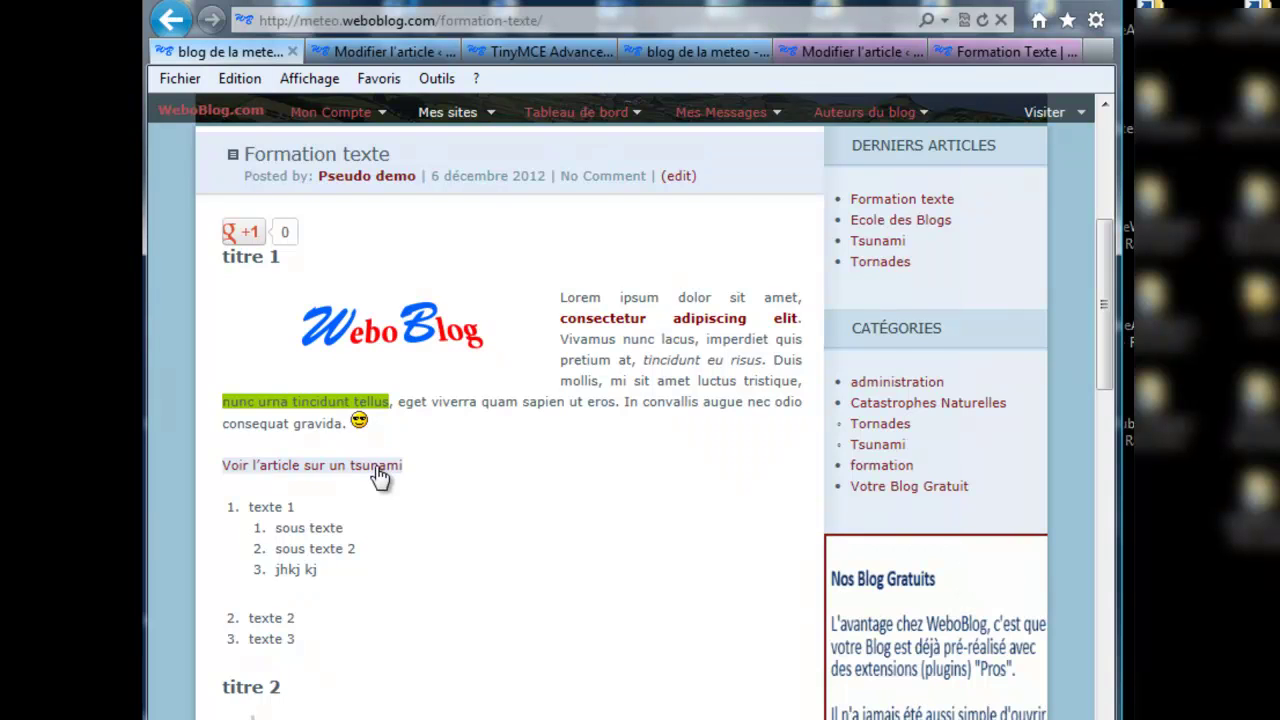
{"action": "left_click", "coordinate": [372, 333]}
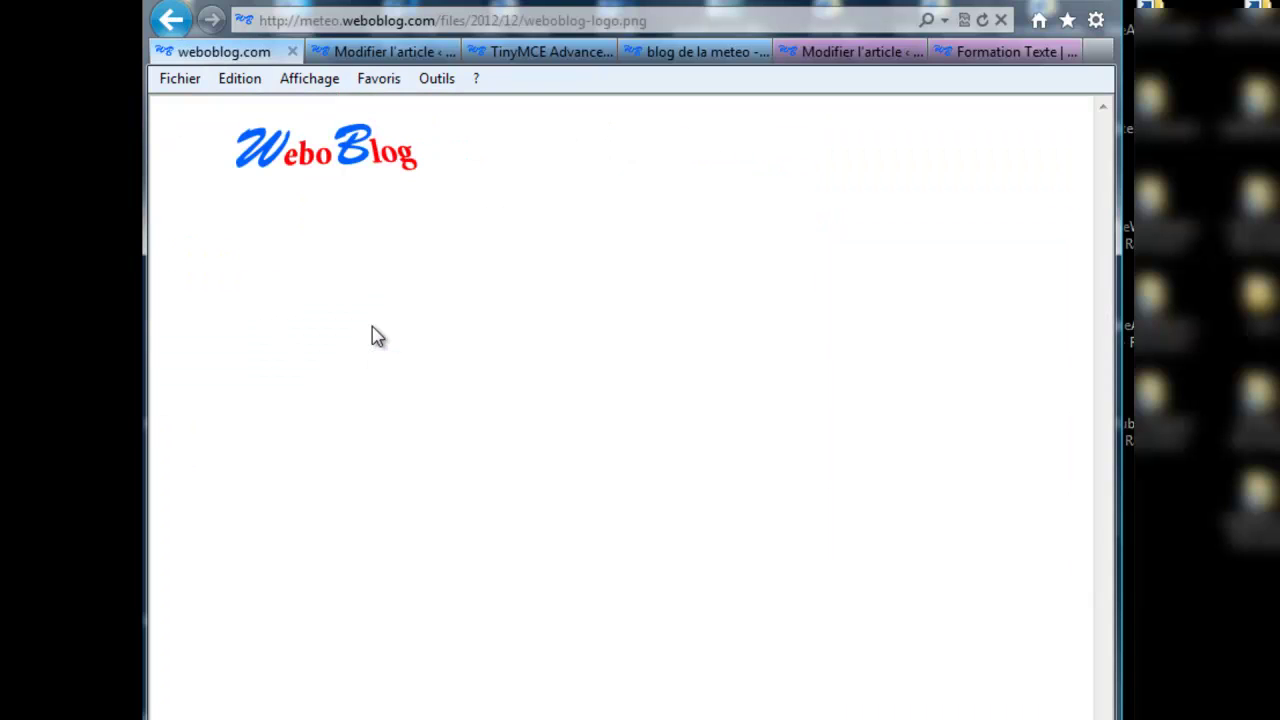
{"action": "left_click", "coordinate": [171, 20]}
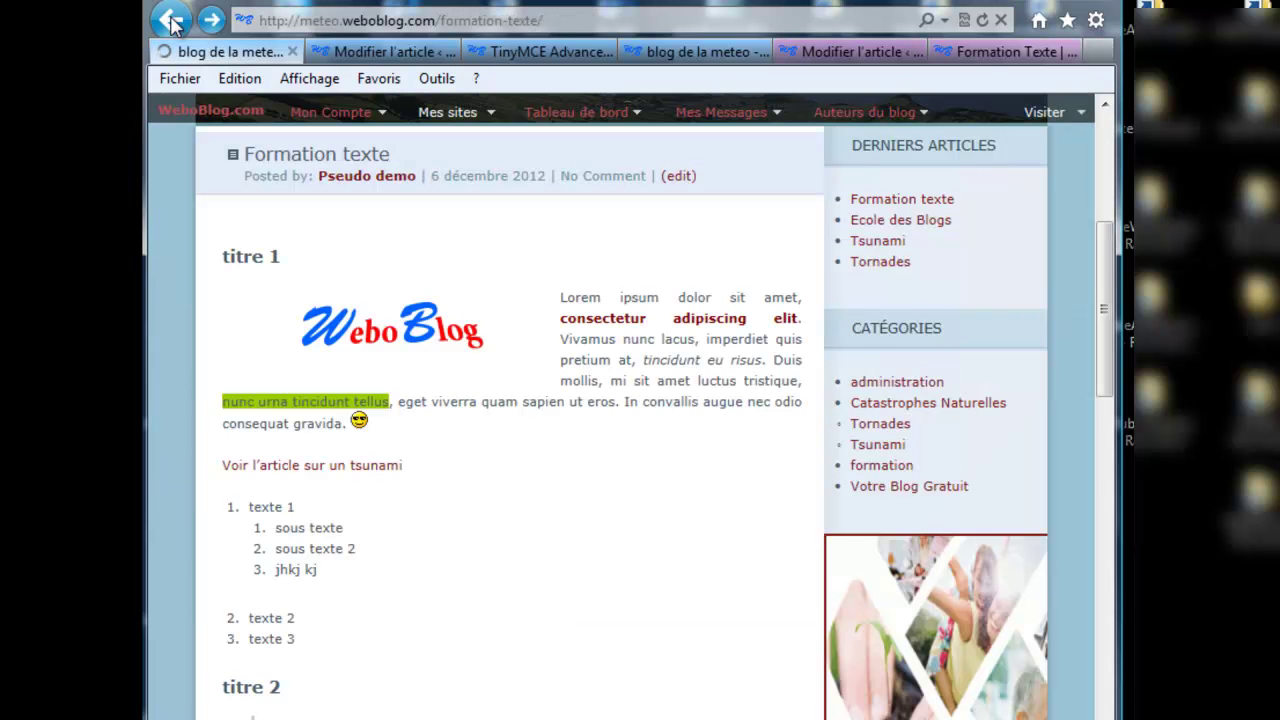
Step: Replace the logo's 'Cible du lien' with the pasted weboblog.com referral address and apply it
{"action": "left_click", "coordinate": [368, 54]}
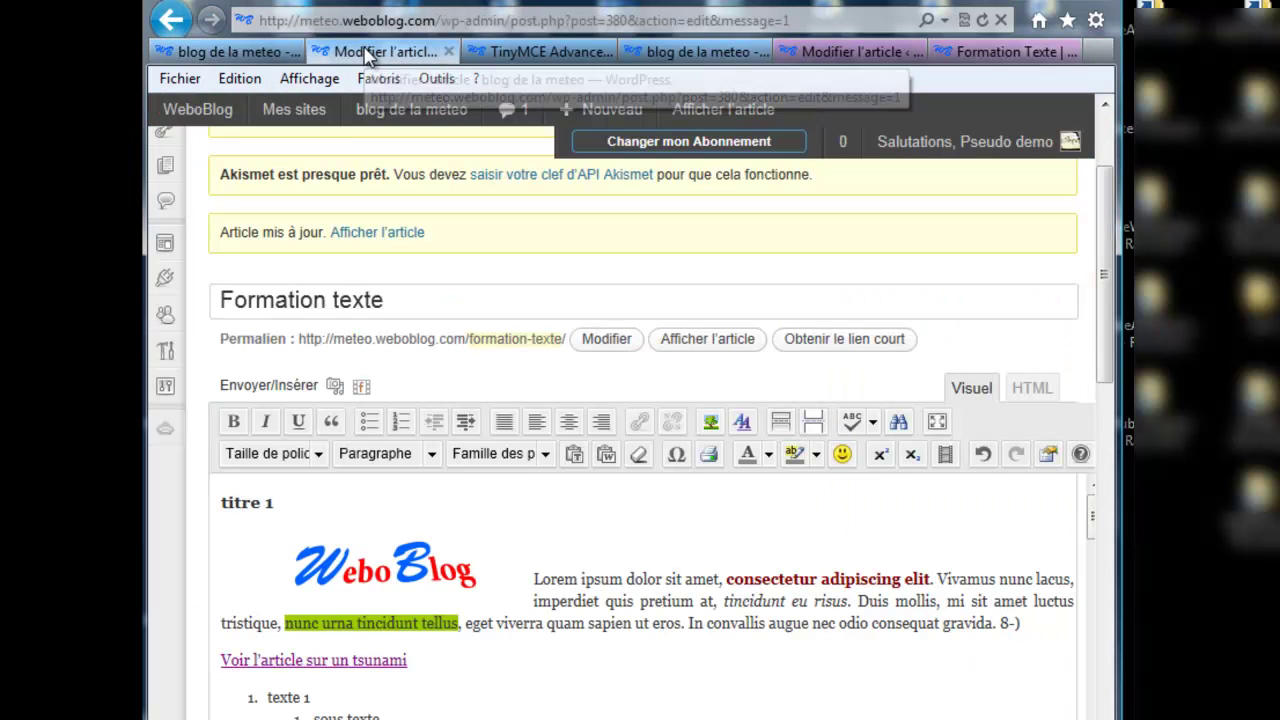
{"action": "left_click", "coordinate": [365, 568]}
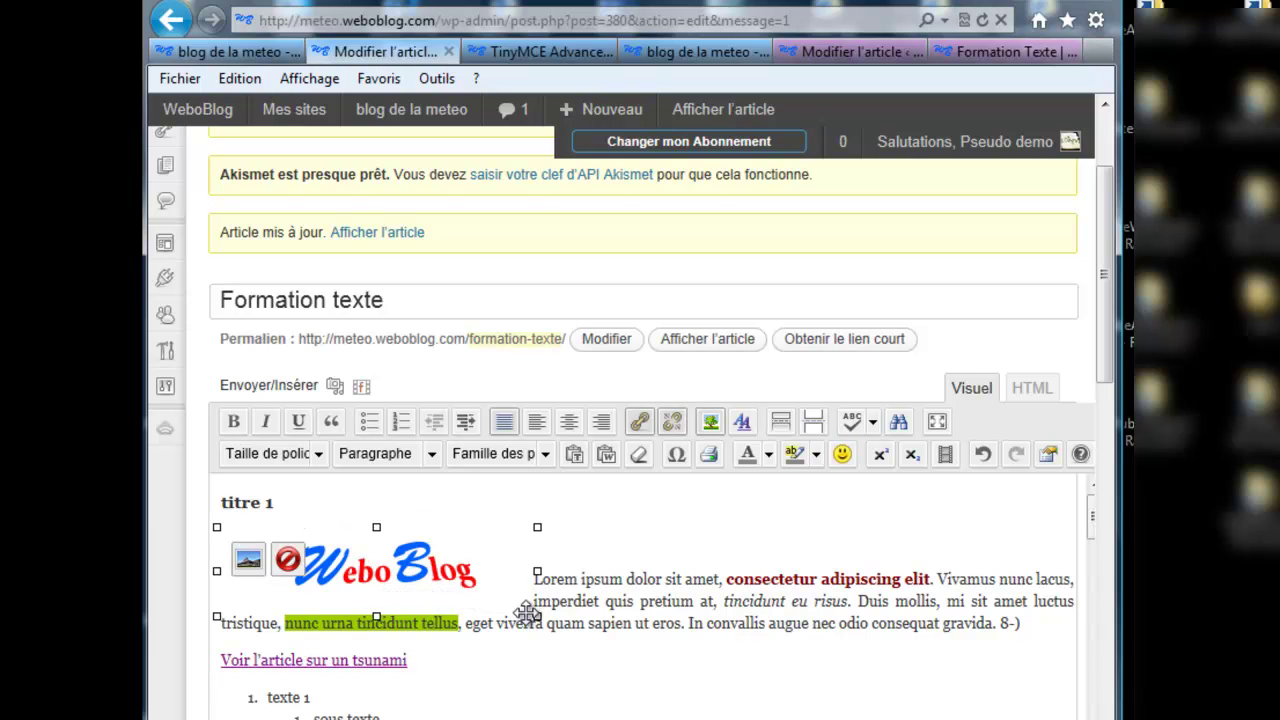
{"action": "left_click", "coordinate": [248, 563]}
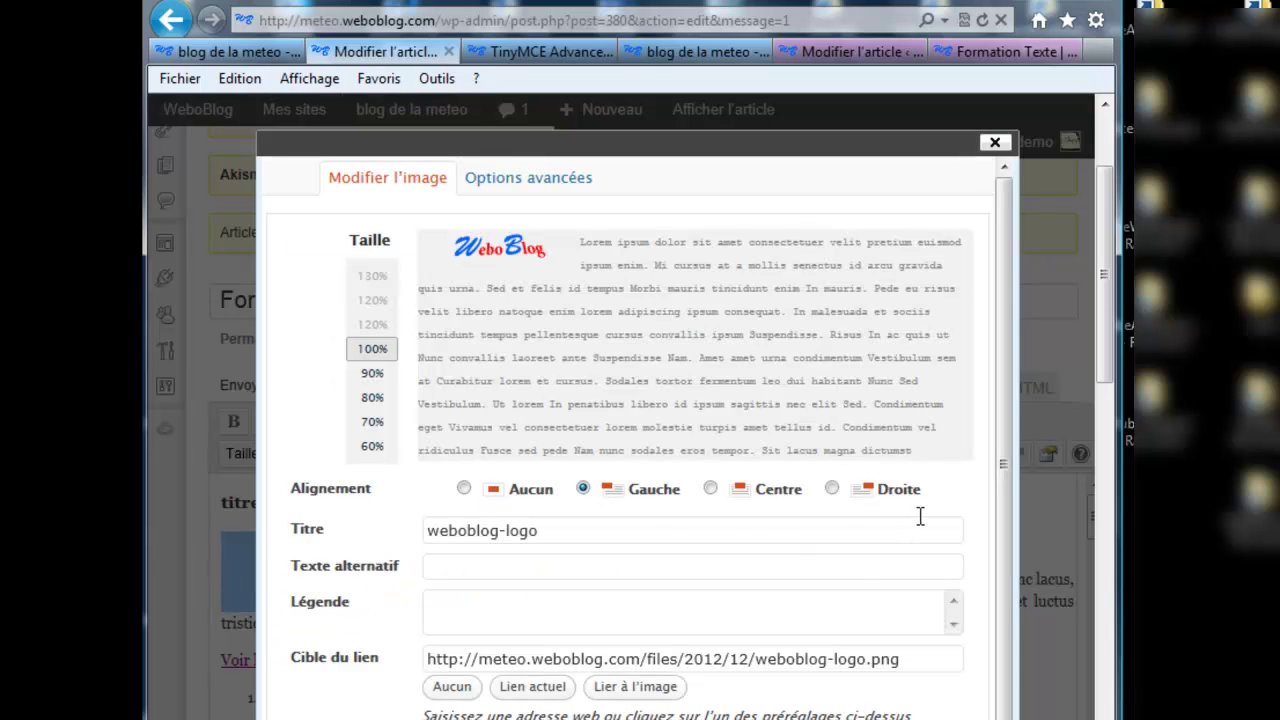
{"action": "left_click", "coordinate": [430, 657]}
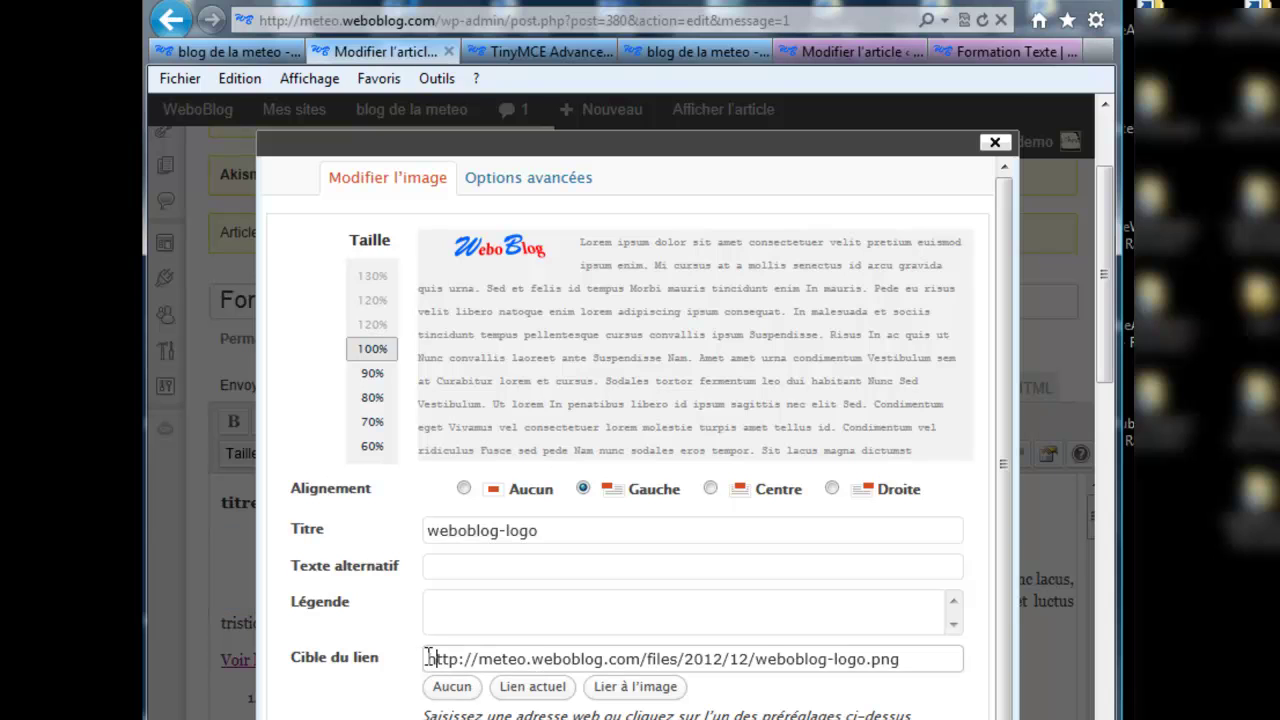
{"action": "left_click_drag", "start_coordinate": [426, 658], "coordinate": [890, 655]}
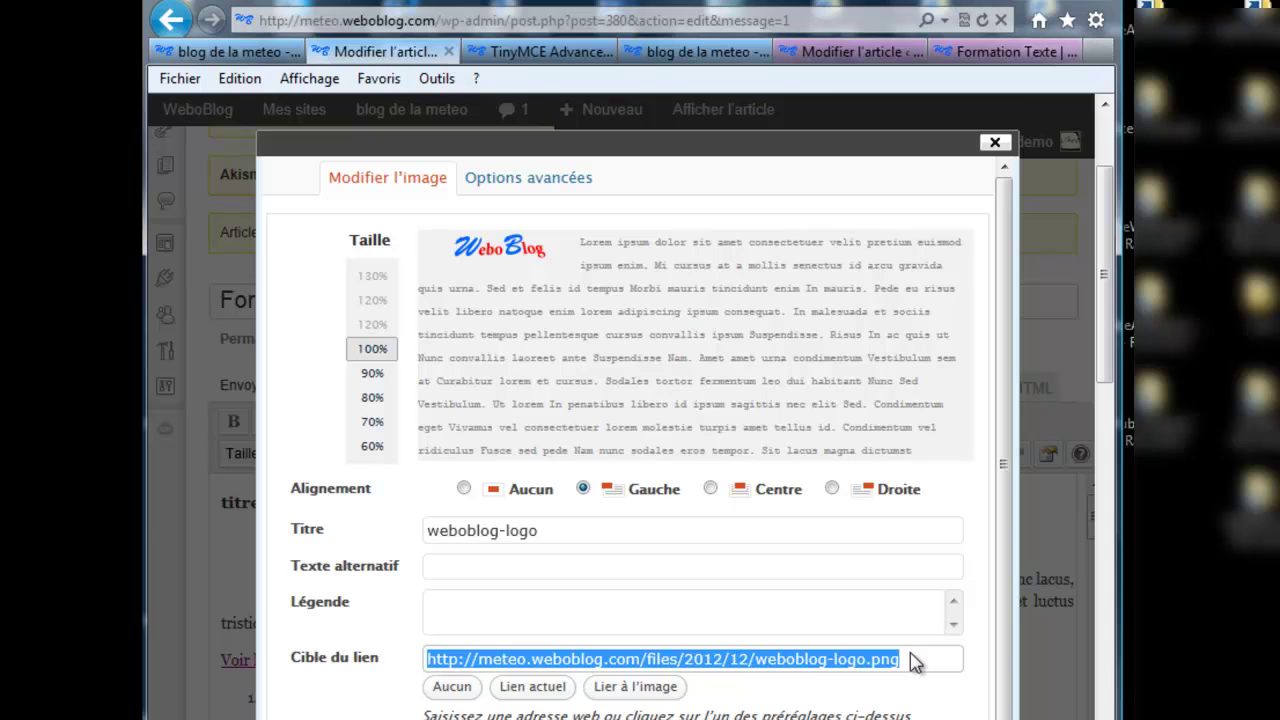
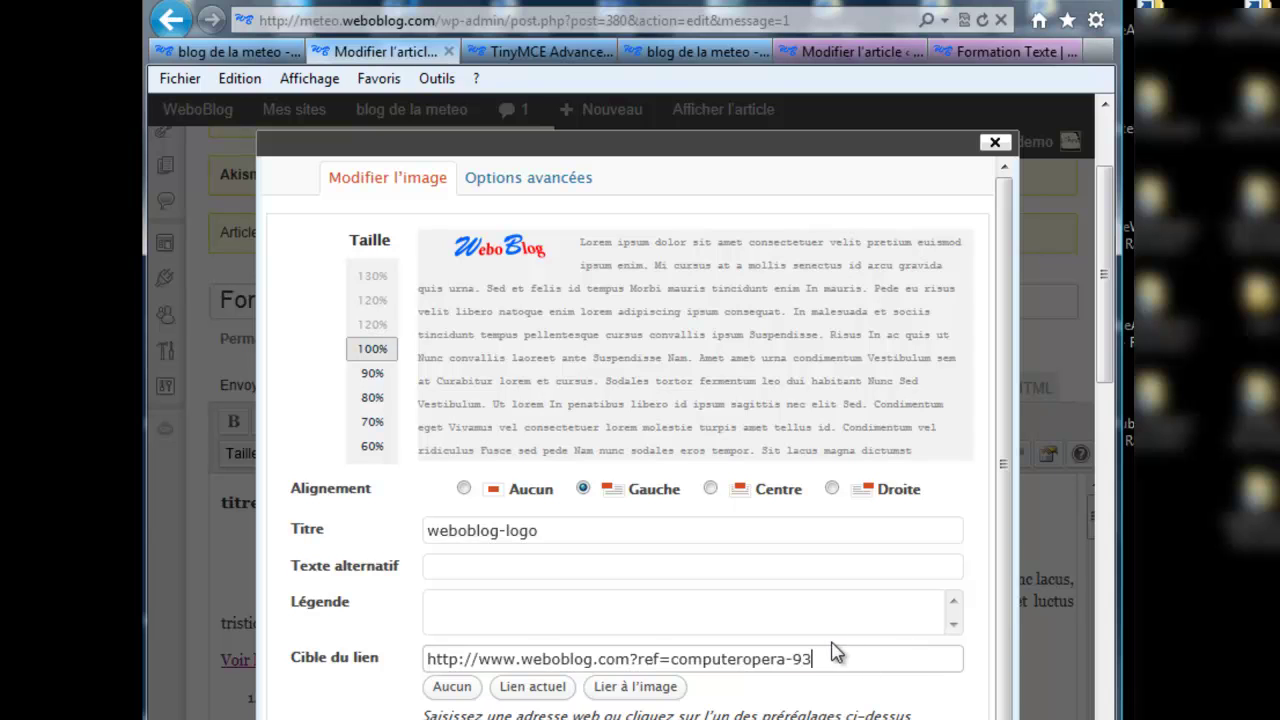
{"action": "left_click_drag", "start_coordinate": [670, 658], "coordinate": [638, 658]}
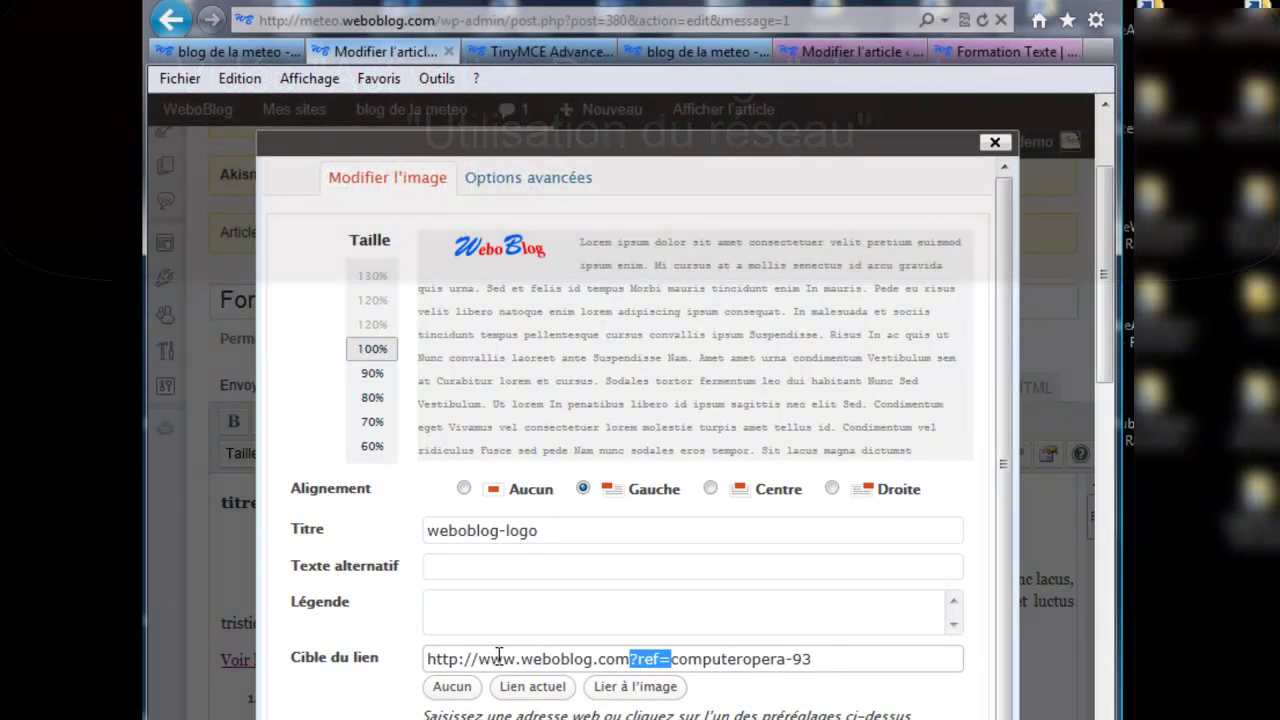
{"action": "left_click", "coordinate": [832, 656]}
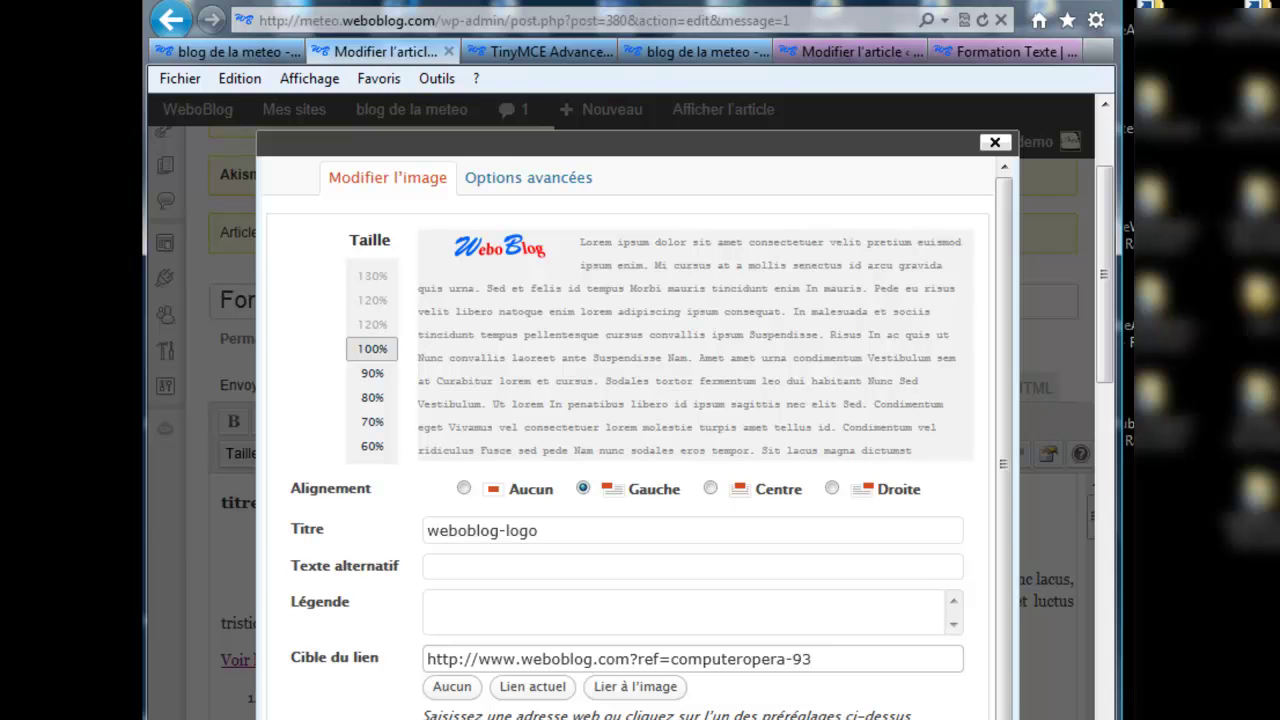
{"action": "key", "text": "Return"}
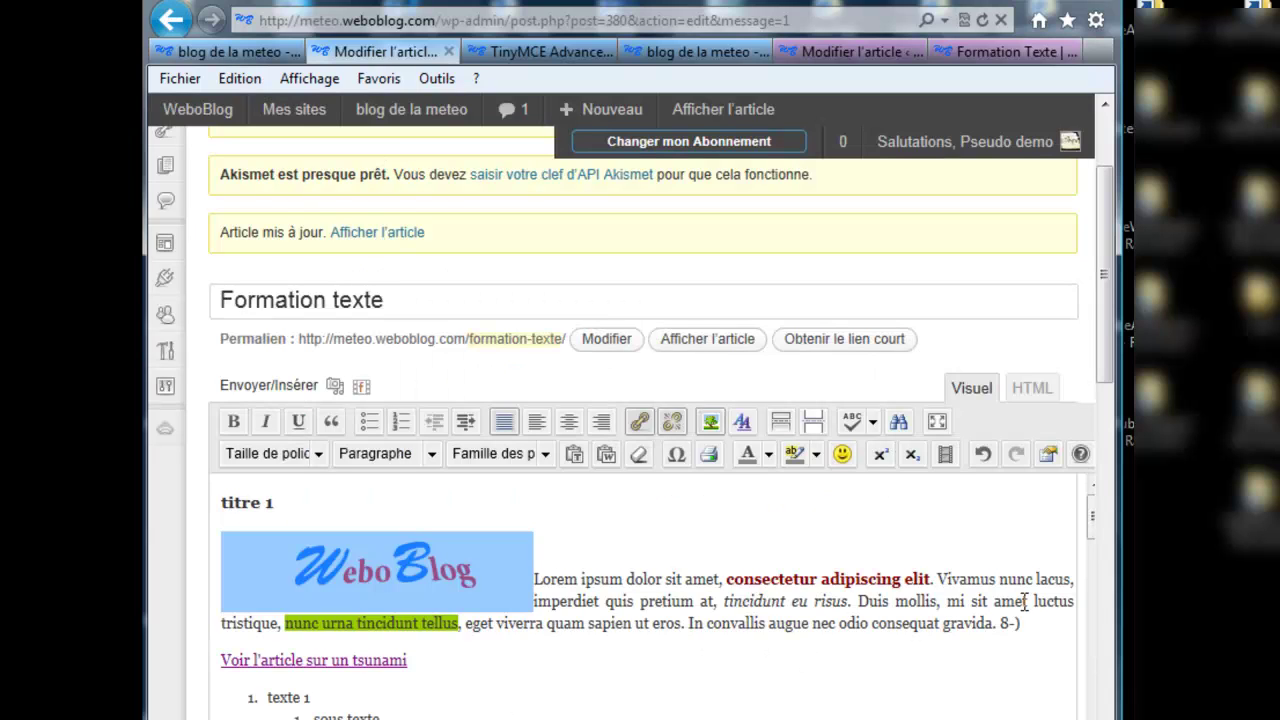
{"action": "left_click_drag", "start_coordinate": [1104, 362], "coordinate": [1040, 525]}
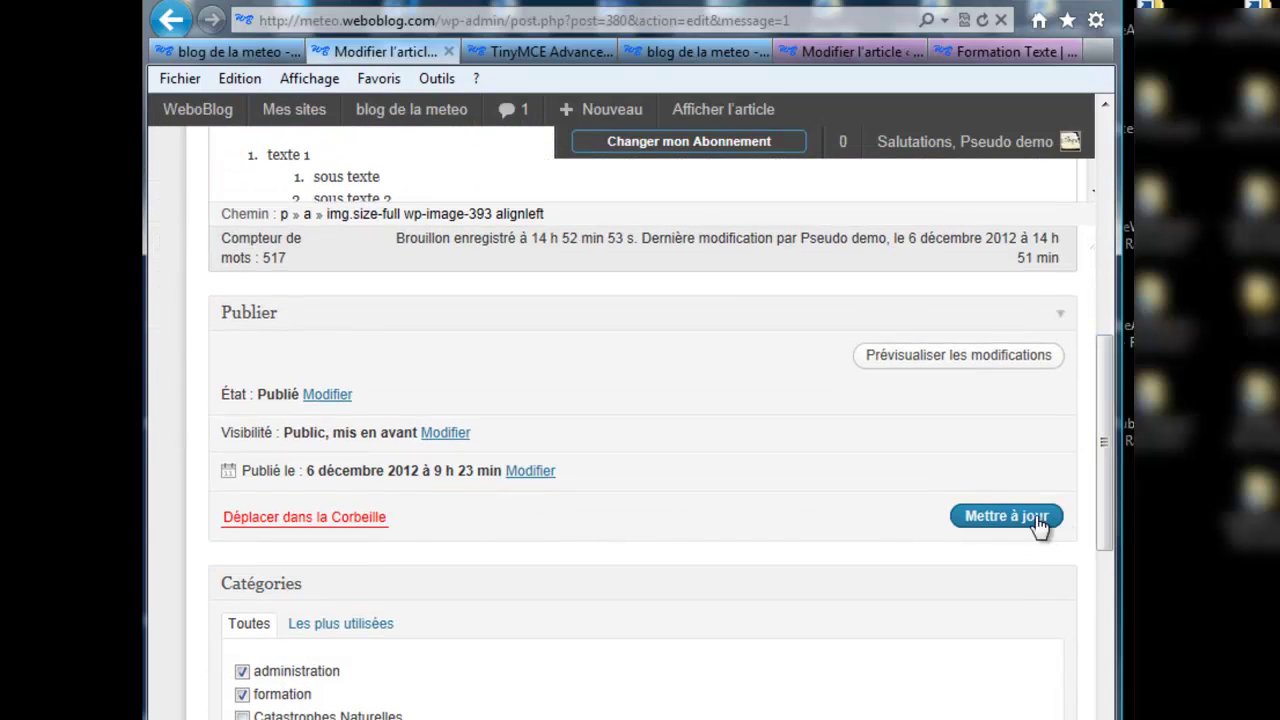
{"action": "scroll", "coordinate": [1066, 462], "scroll_direction": "up", "scroll_amount": 3}
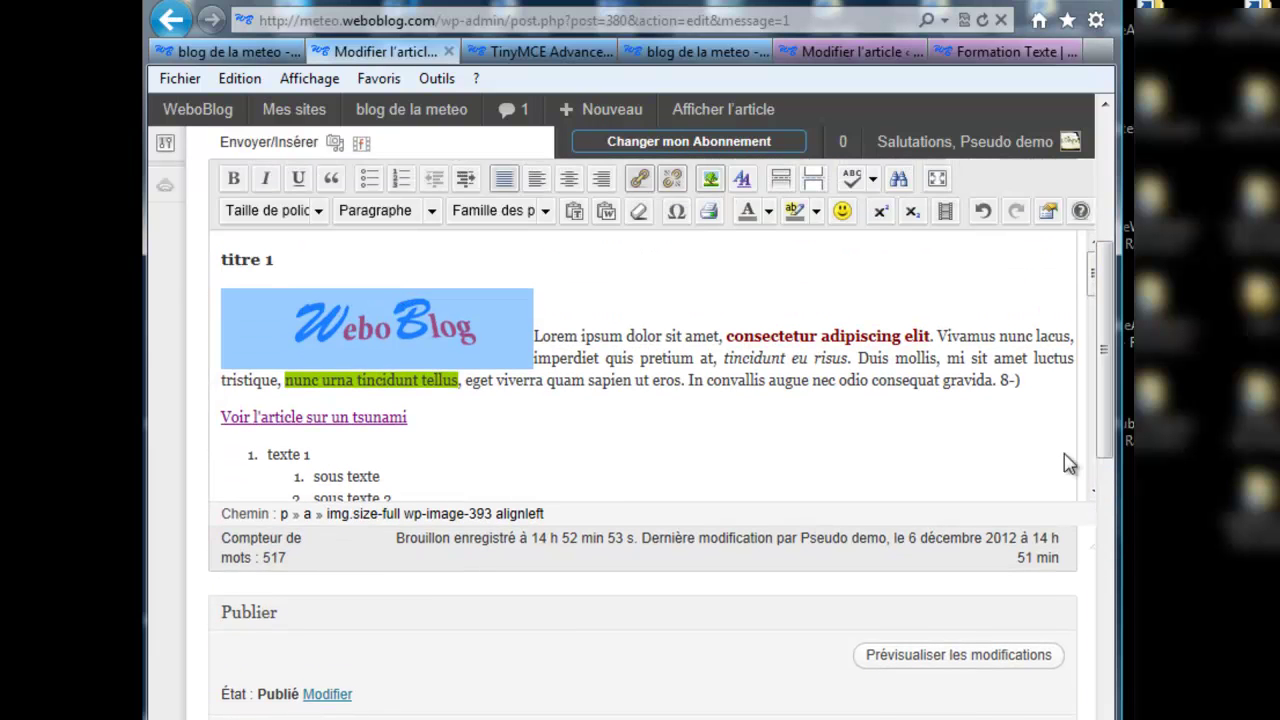
{"action": "left_click", "coordinate": [414, 352]}
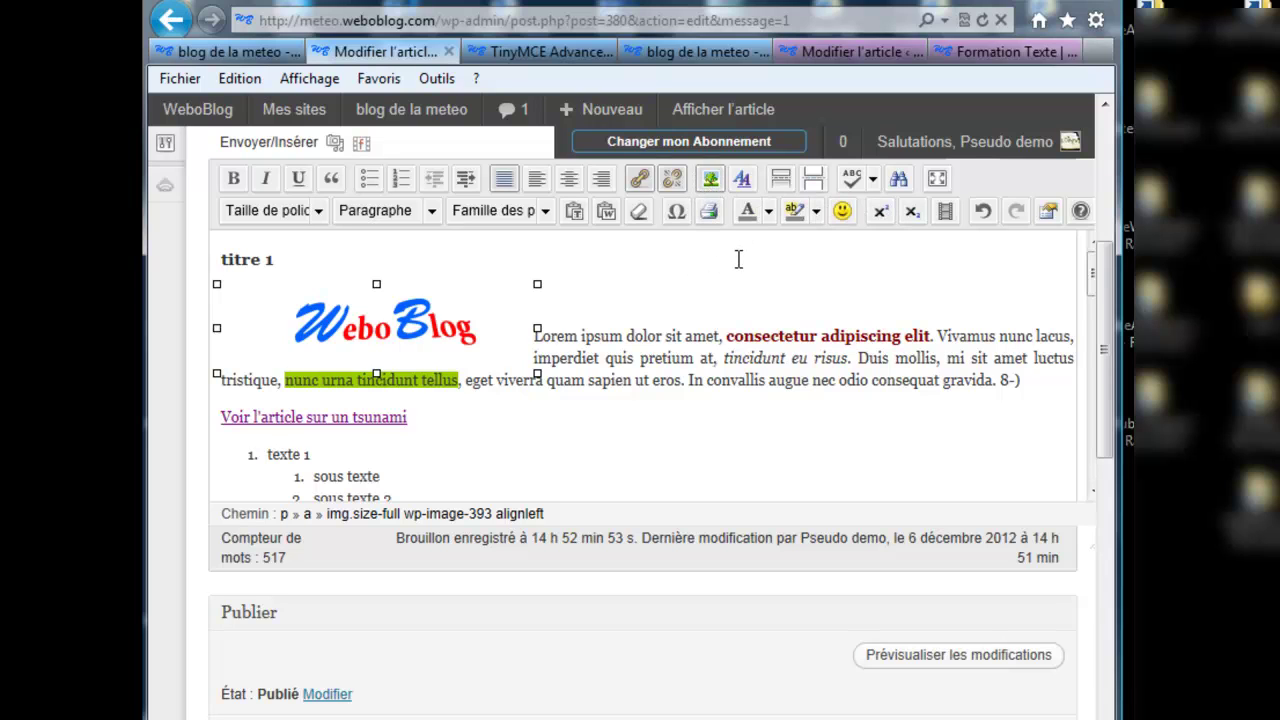
Step: Set the WeboBlog logo's border width to 0 in its advanced image options
{"action": "left_click", "coordinate": [255, 316]}
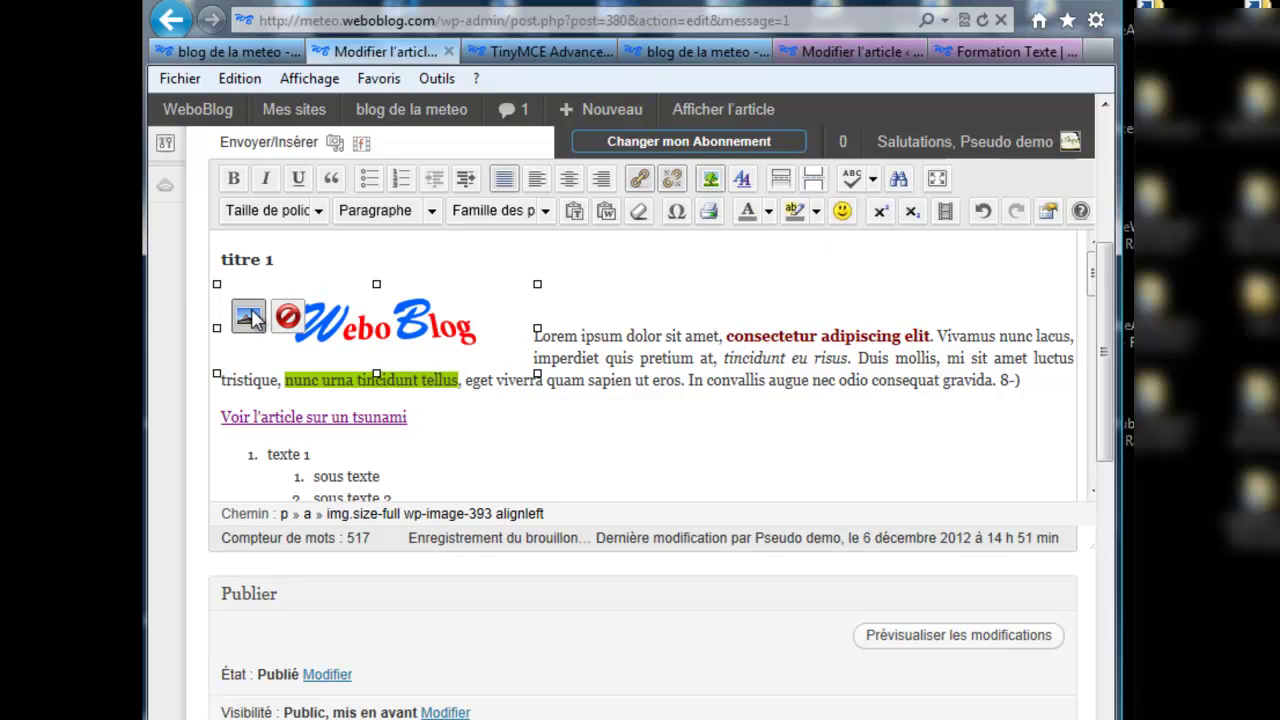
{"action": "left_click", "coordinate": [249, 317]}
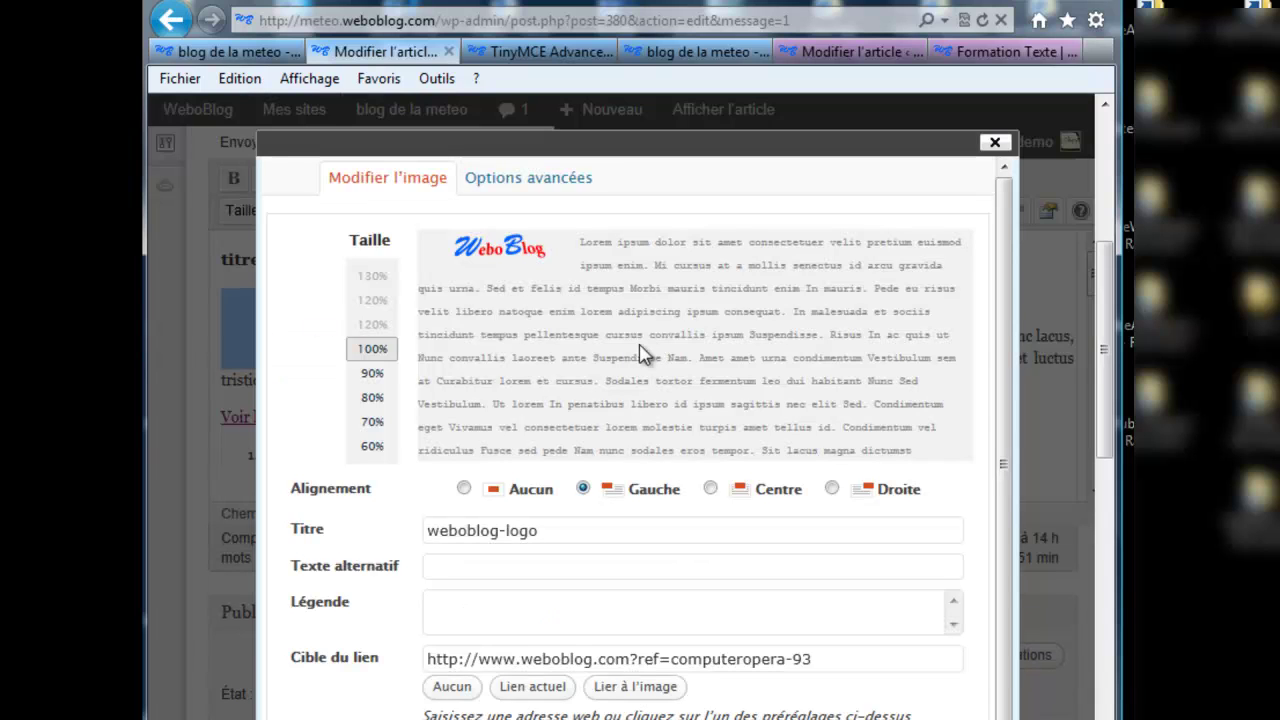
{"action": "left_click", "coordinate": [520, 188]}
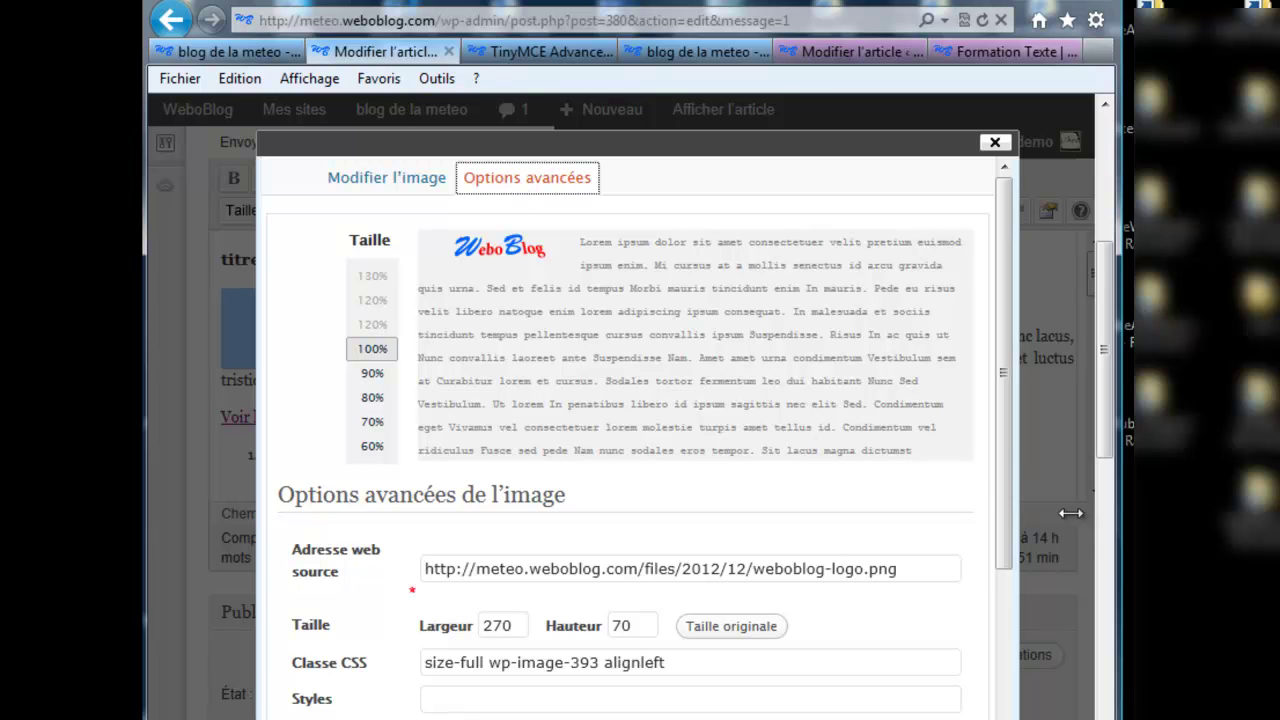
{"action": "left_click_drag", "start_coordinate": [1003, 457], "coordinate": [994, 600]}
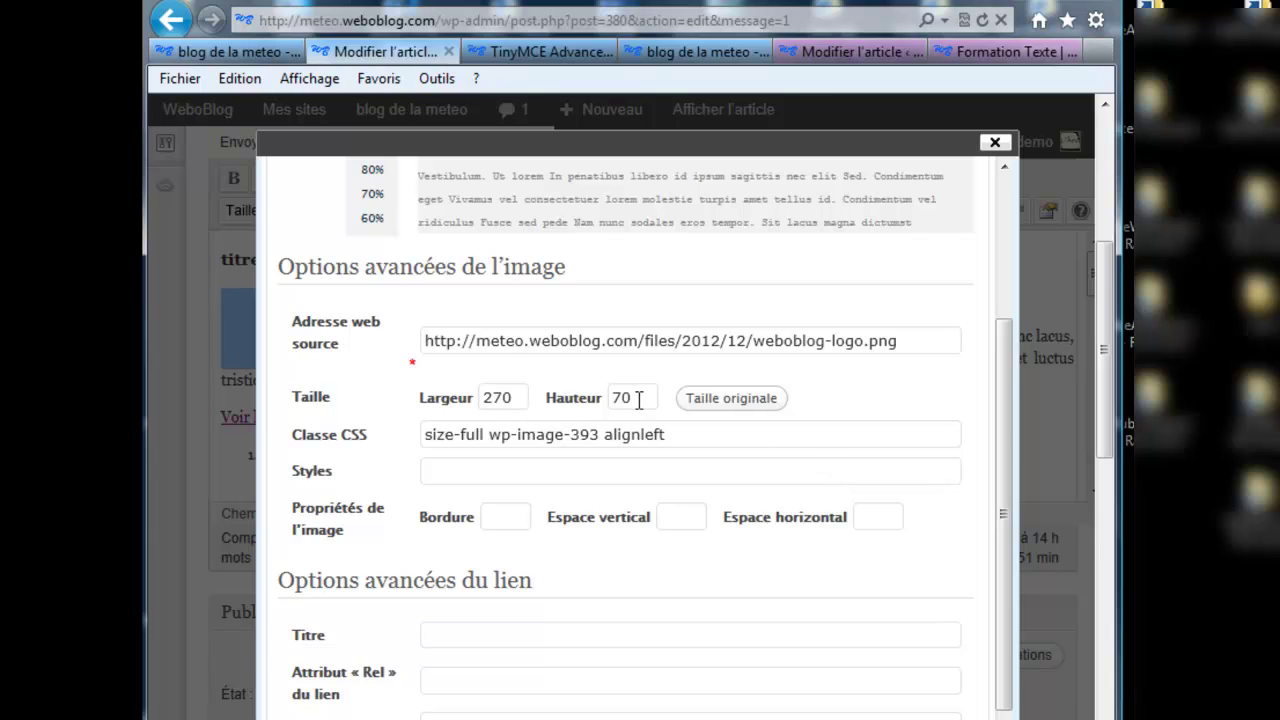
{"action": "left_click", "coordinate": [512, 514]}
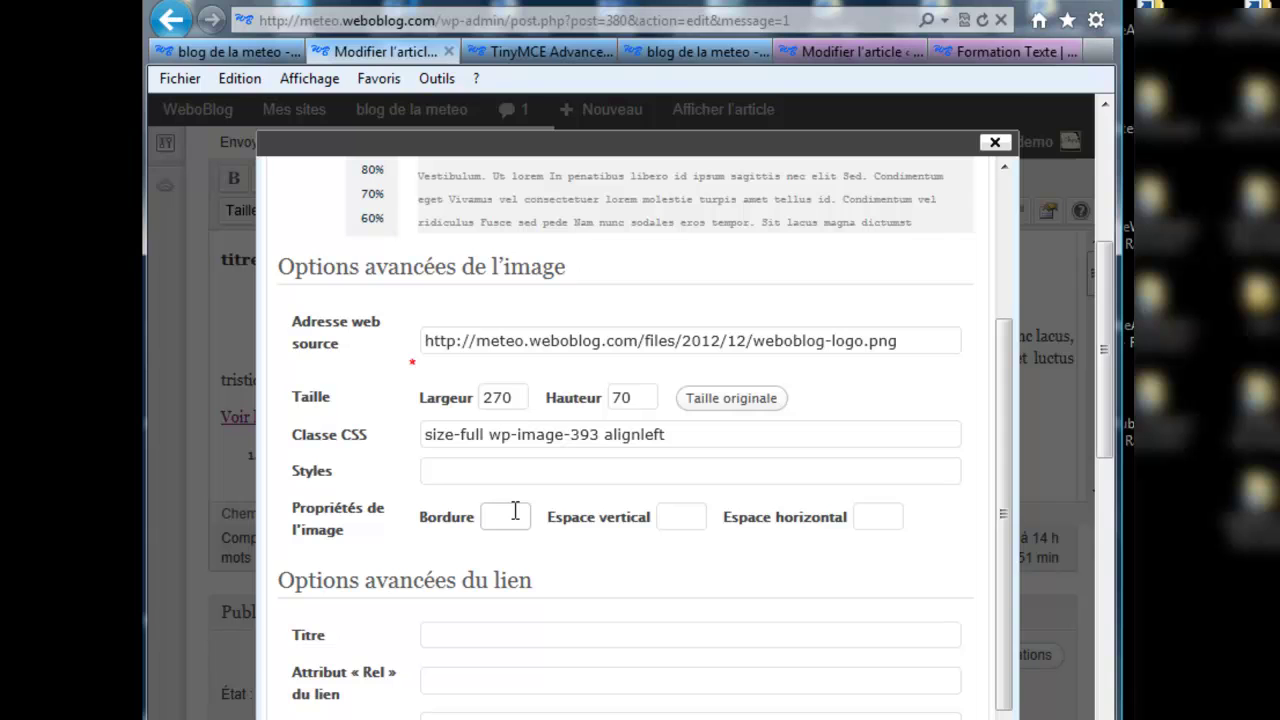
{"action": "key", "text": "Return"}
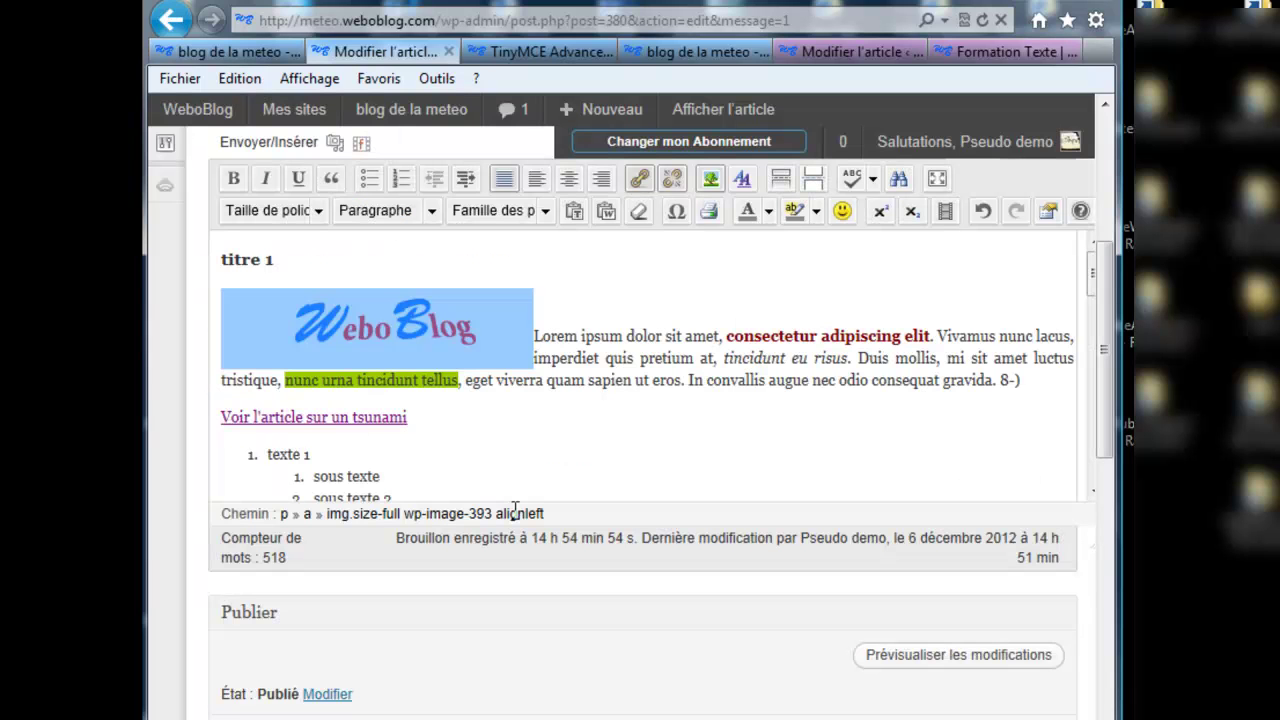
{"action": "left_click", "coordinate": [429, 351]}
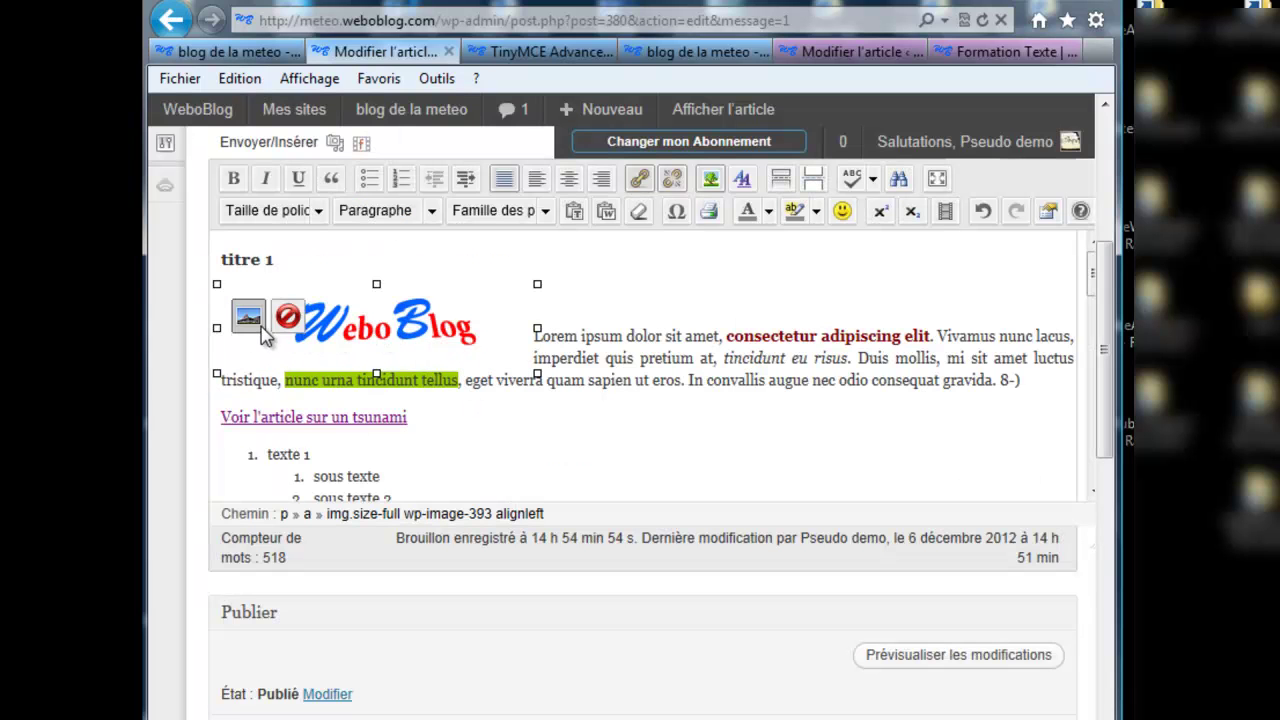
{"action": "left_click", "coordinate": [250, 320]}
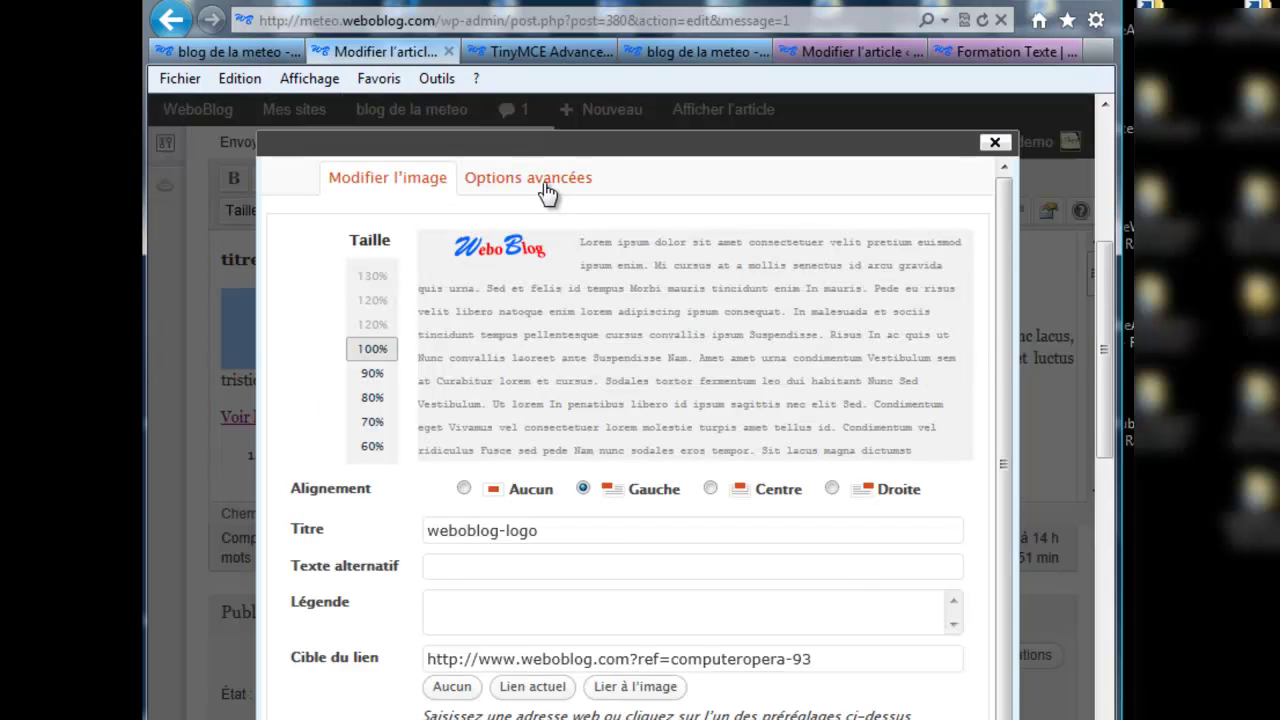
{"action": "left_click", "coordinate": [546, 186]}
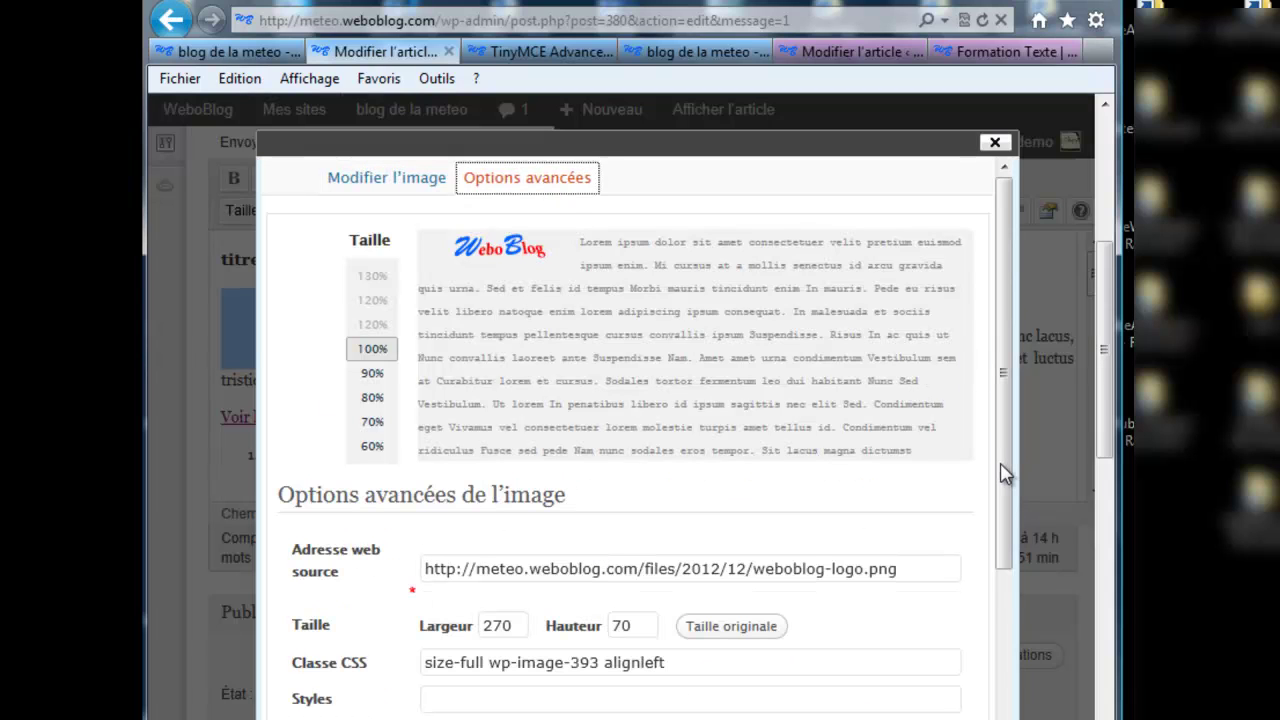
{"action": "left_click_drag", "start_coordinate": [1005, 475], "coordinate": [986, 663]}
{"action": "left_click", "coordinate": [515, 439]}
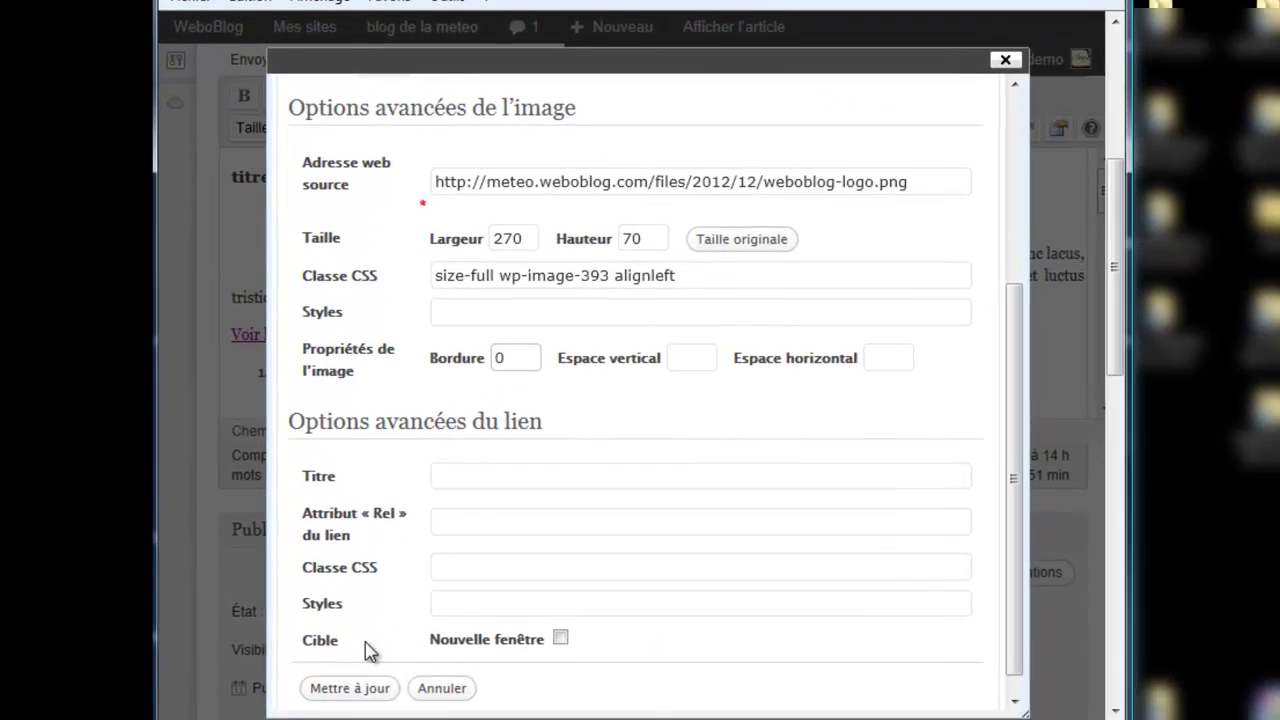
Step: Make the logo link open in a new window (Nouvelle fenêtre) and apply the image settings
{"action": "left_click", "coordinate": [563, 621]}
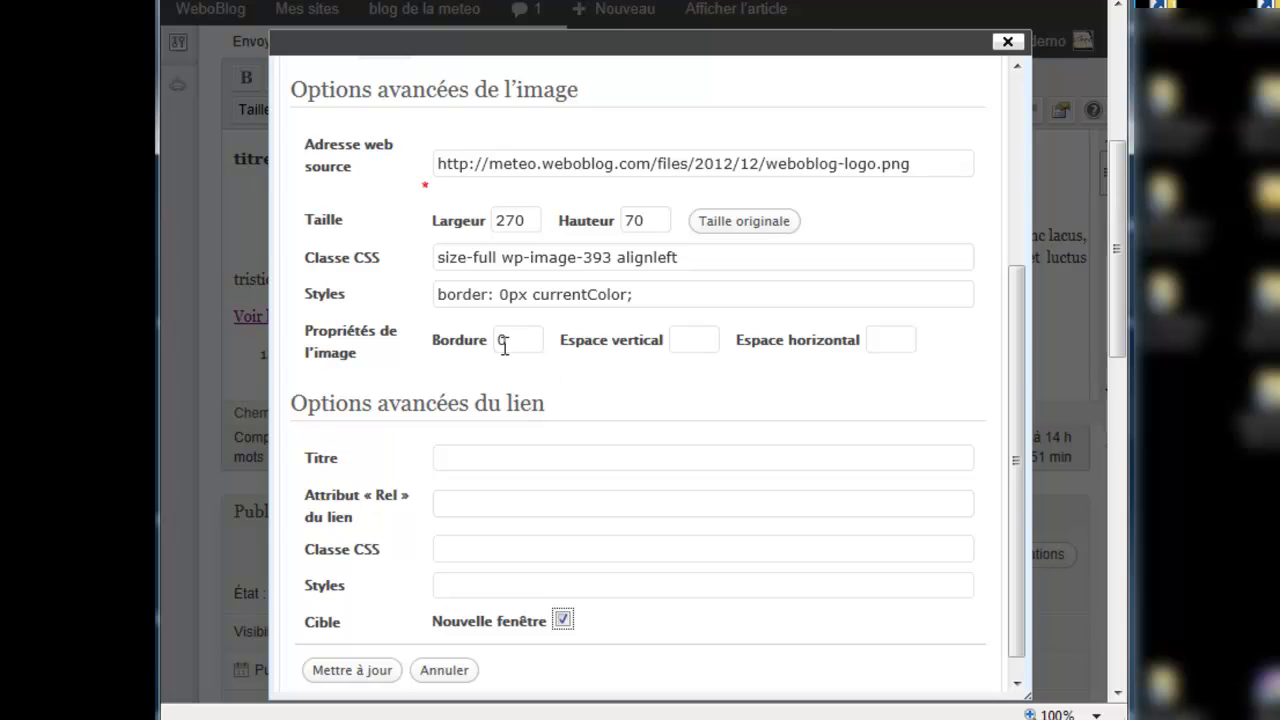
{"action": "key", "text": "shift+Tab"}
{"action": "left_click", "coordinate": [646, 287]}
{"action": "left_click_drag", "start_coordinate": [646, 287], "coordinate": [438, 292]}
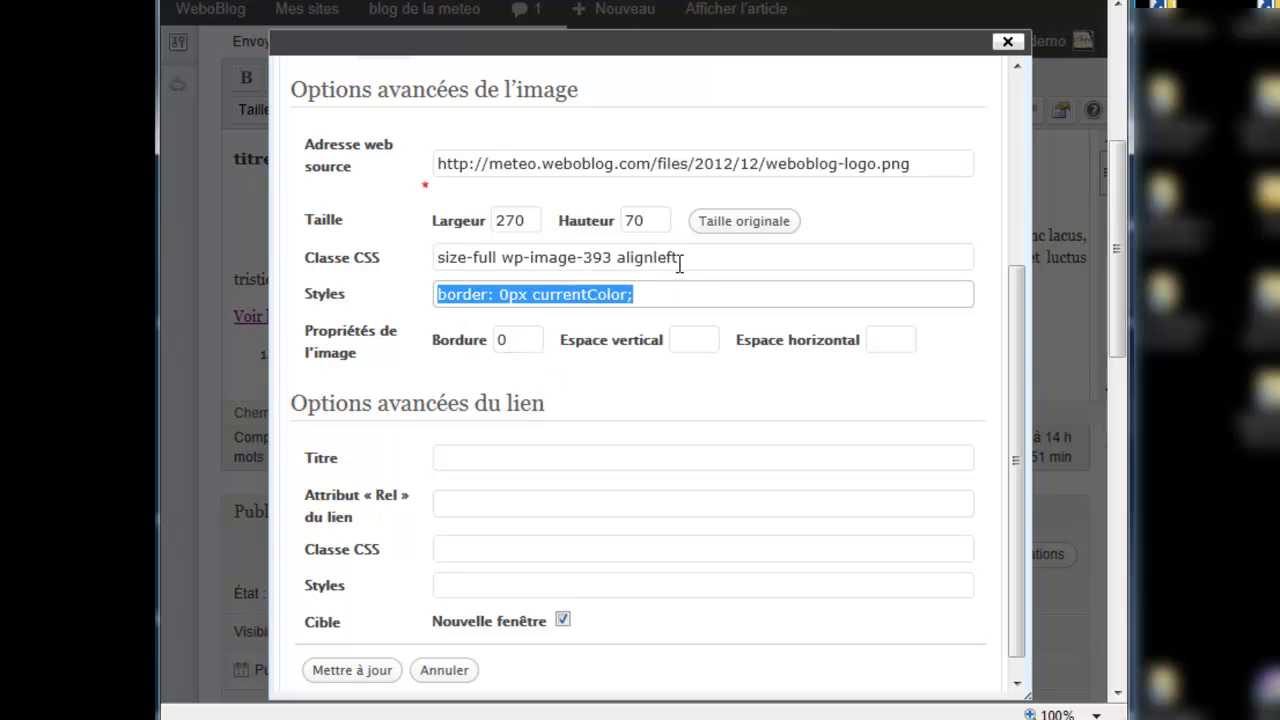
{"action": "left_click", "coordinate": [350, 670]}
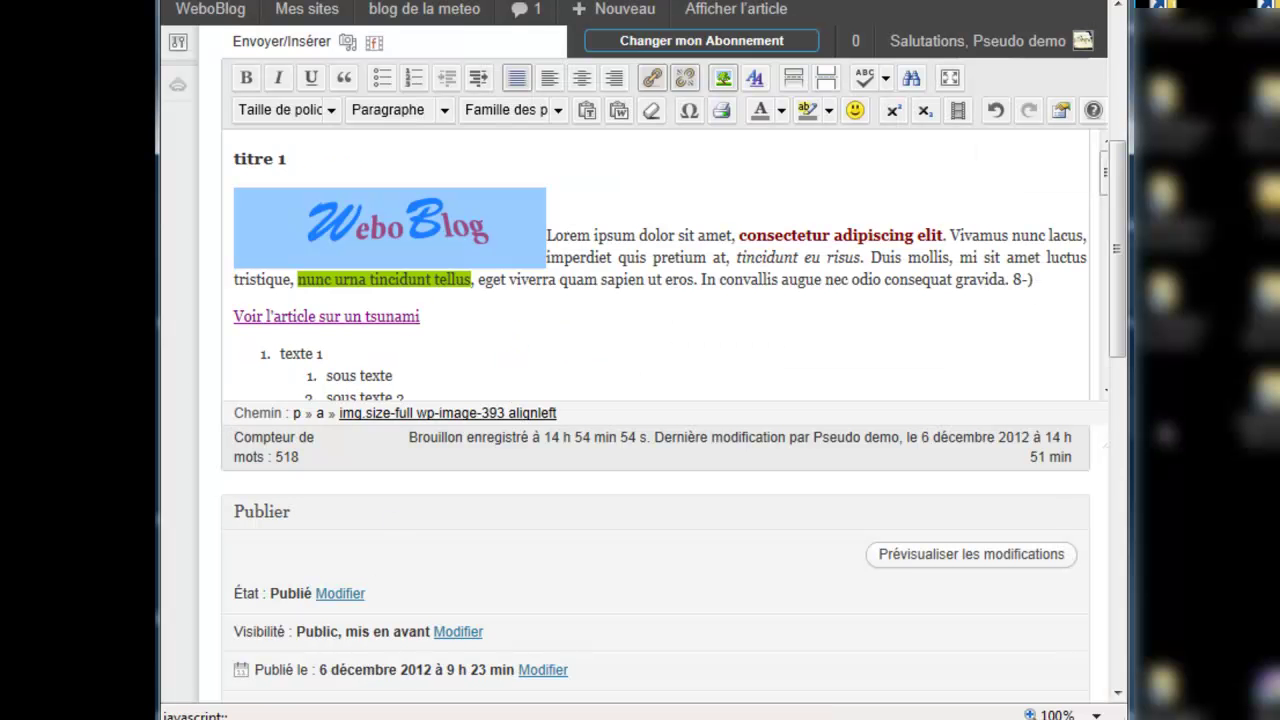
Step: Save the Formation texte article with Mettre à jour
{"action": "scroll", "coordinate": [1118, 398], "scroll_direction": "down", "scroll_amount": 1}
{"action": "scroll", "coordinate": [1118, 398], "scroll_direction": "down", "scroll_amount": 3}
{"action": "left_click", "coordinate": [1064, 421]}
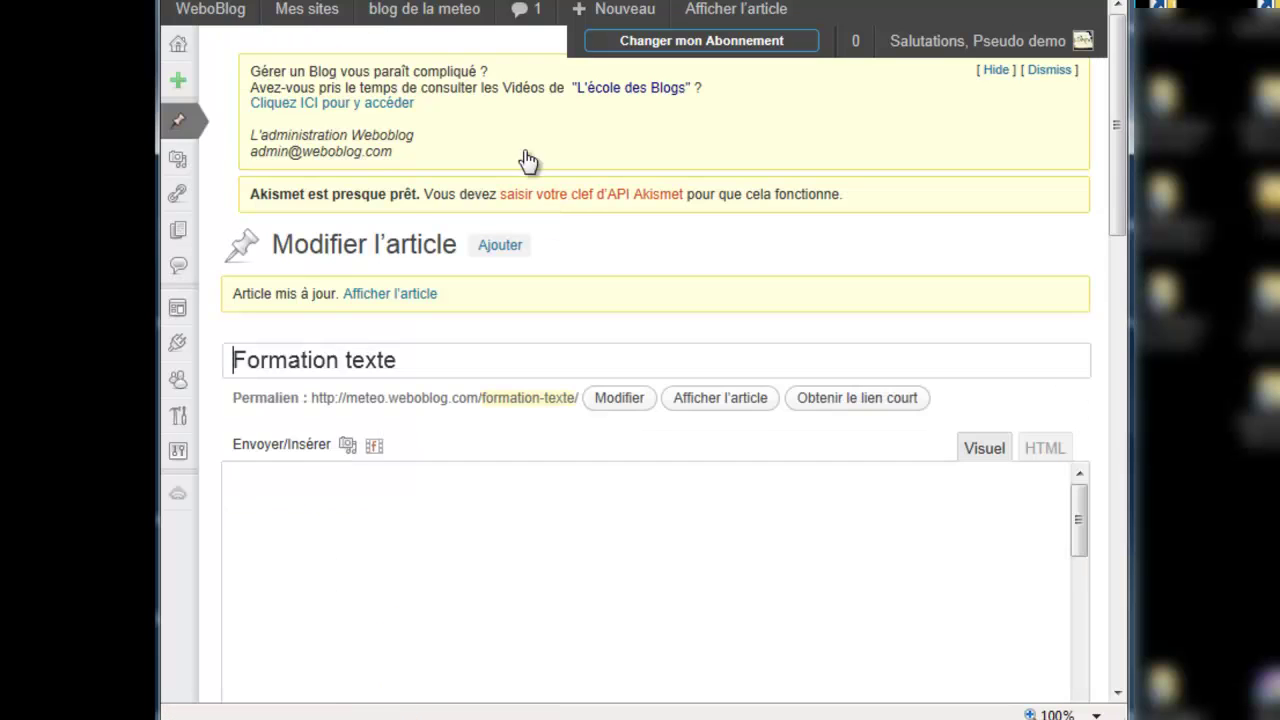
Step: Open the post on the live blog de la meteo and test the logo link
{"action": "left_click", "coordinate": [418, 12]}
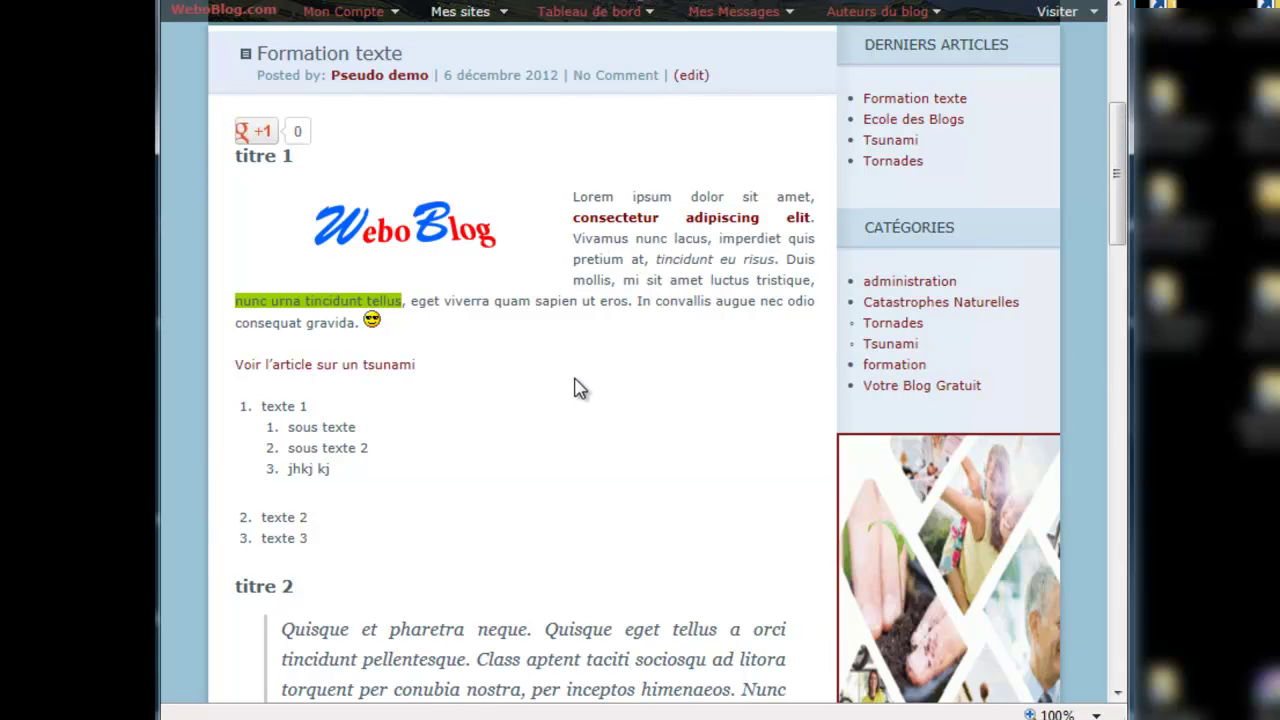
{"action": "left_click", "coordinate": [385, 238]}
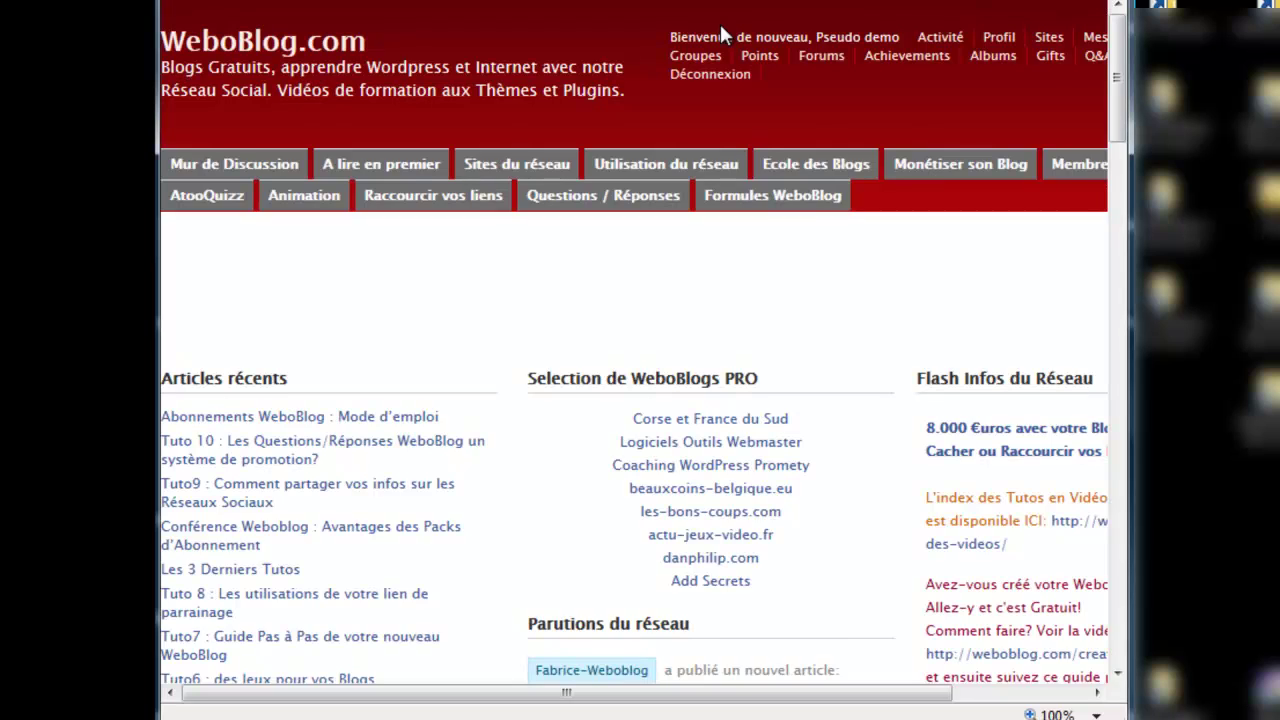
{"action": "left_click_drag", "start_coordinate": [1118, 95], "coordinate": [1116, 62]}
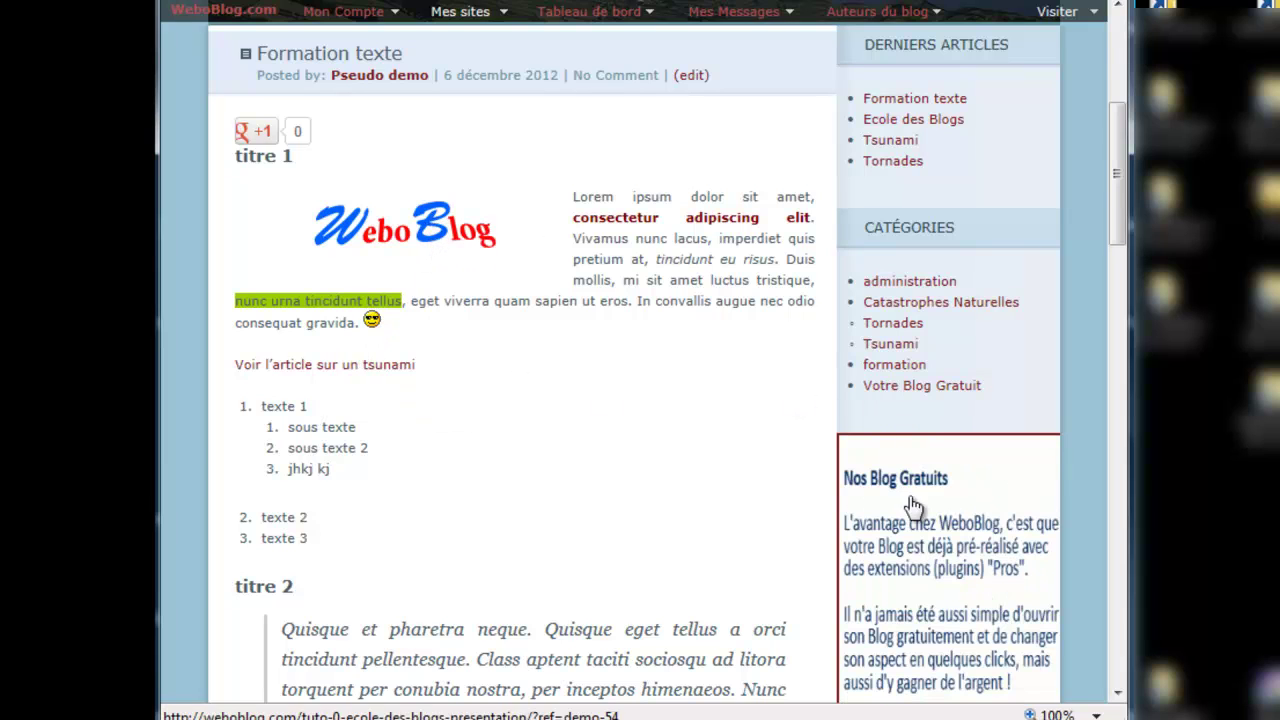
{"action": "left_click_drag", "start_coordinate": [1119, 228], "coordinate": [931, 266]}
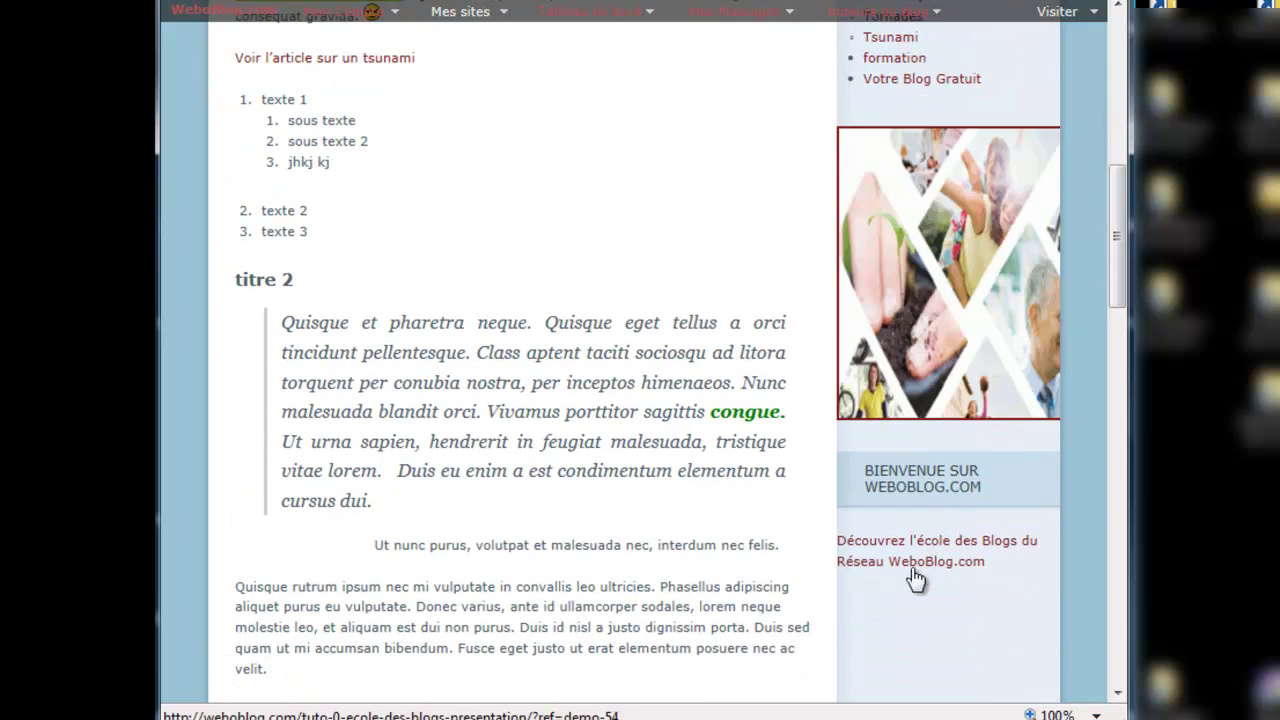
{"action": "left_click_drag", "start_coordinate": [1117, 291], "coordinate": [1118, 155]}
Step: Back in the editor, select the article content from titre 1 through the list
{"action": "key", "text": "alt+Left"}
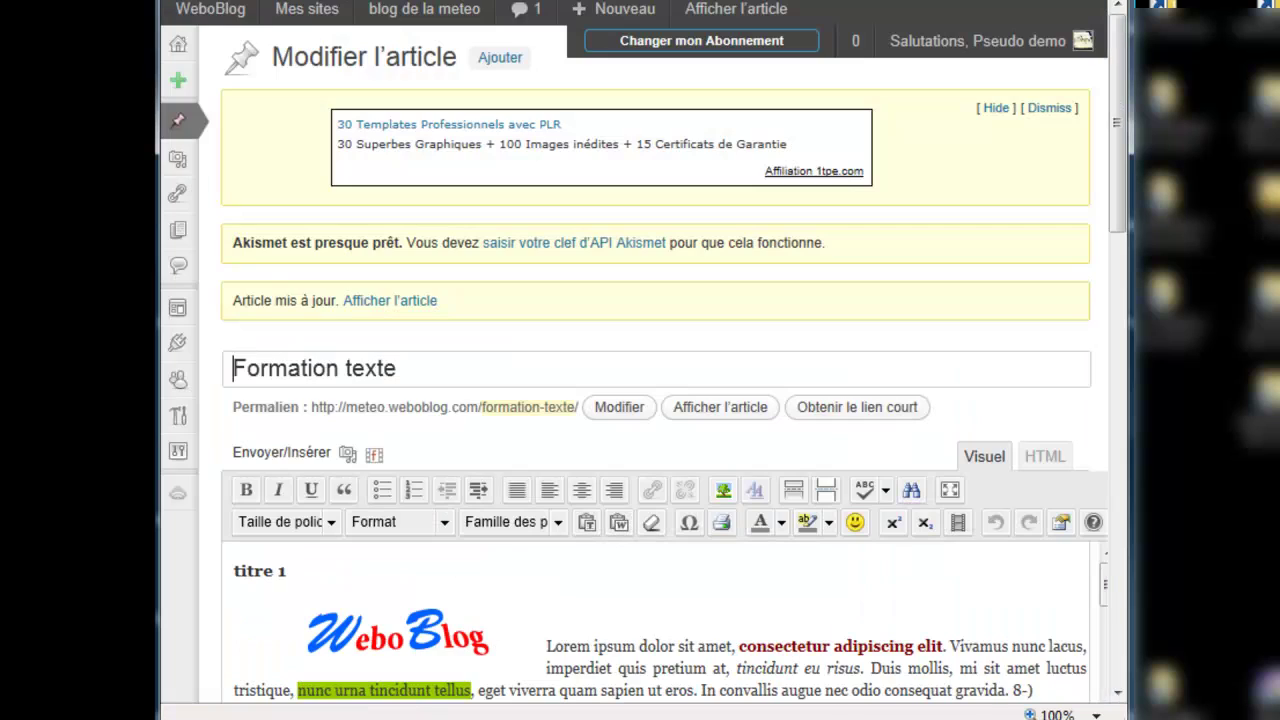
{"action": "mouse_move", "coordinate": [180, 130]}
{"action": "scroll", "coordinate": [500, 331], "scroll_direction": "down", "scroll_amount": 2}
{"action": "left_click", "coordinate": [340, 415]}
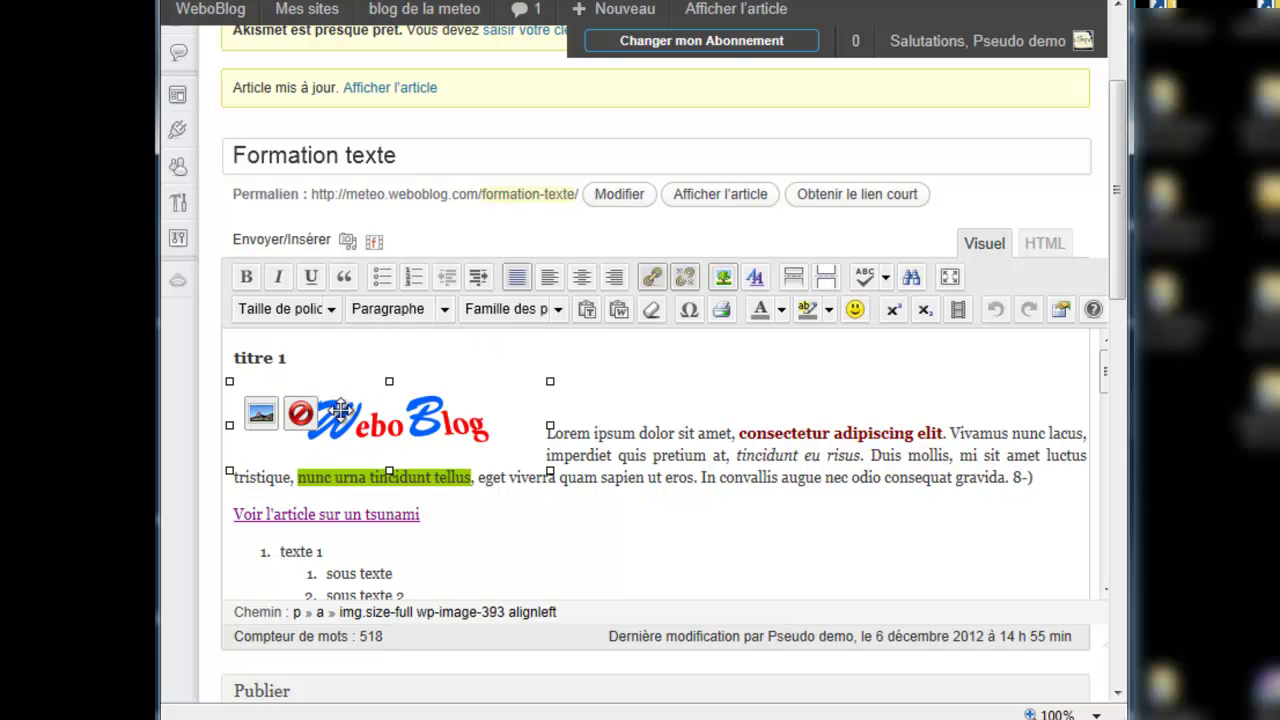
{"action": "left_click", "coordinate": [290, 358]}
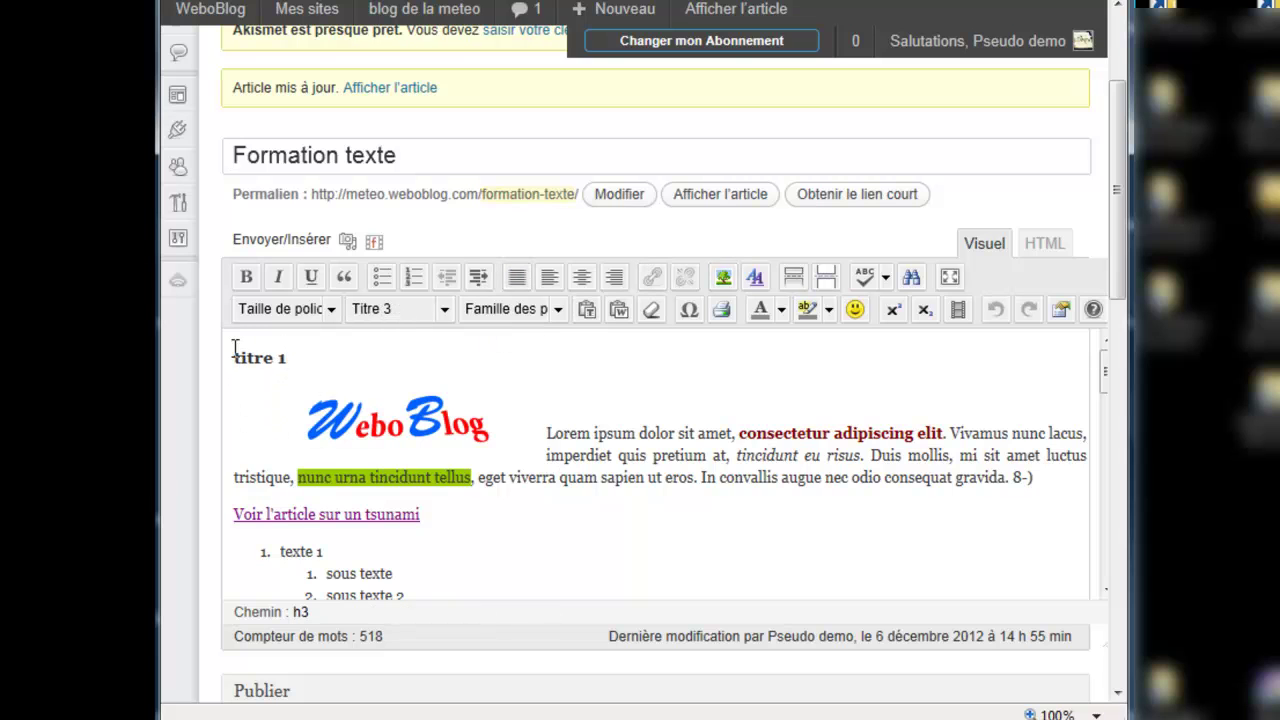
{"action": "left_click_drag", "start_coordinate": [233, 350], "coordinate": [446, 517]}
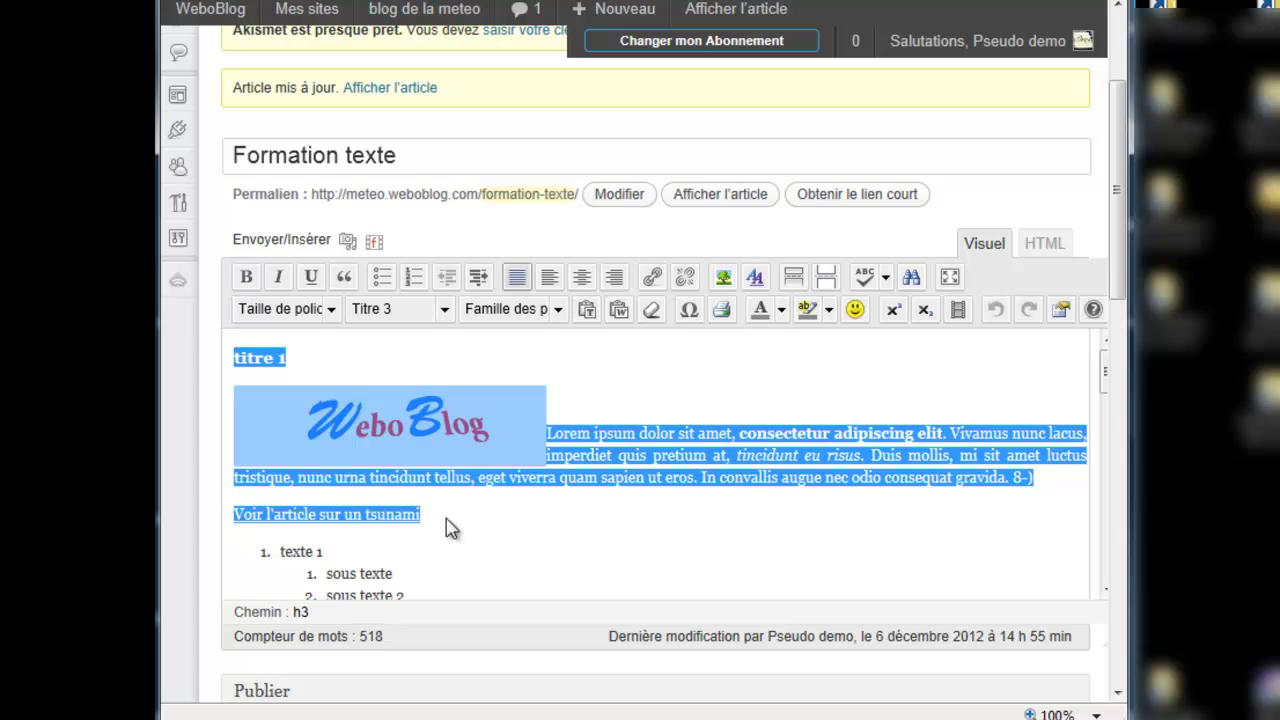
{"action": "left_click", "coordinate": [449, 526]}
{"action": "left_click_drag", "start_coordinate": [234, 357], "coordinate": [431, 591]}
{"action": "key", "text": "ctrl+c"}
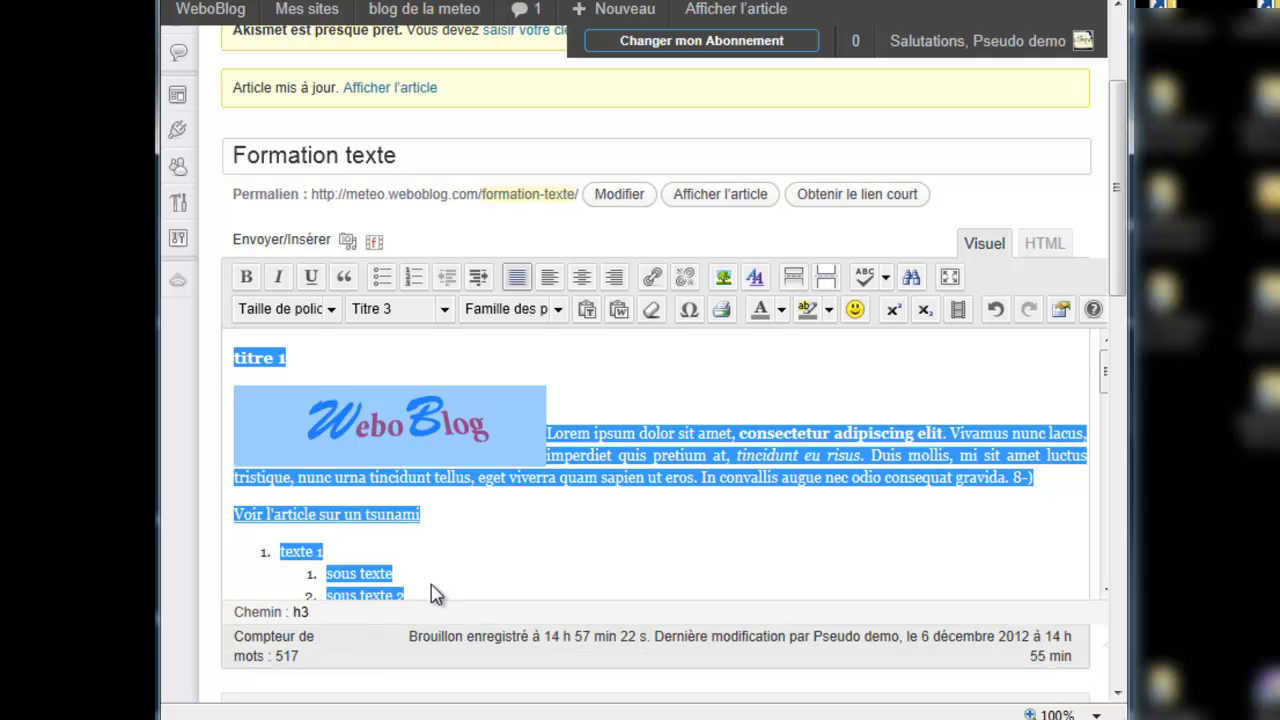
Step: Start a new article from Articles > Ajouter, choosing Quitter cette page
{"action": "scroll", "coordinate": [232, 214], "scroll_direction": "up", "scroll_amount": 2}
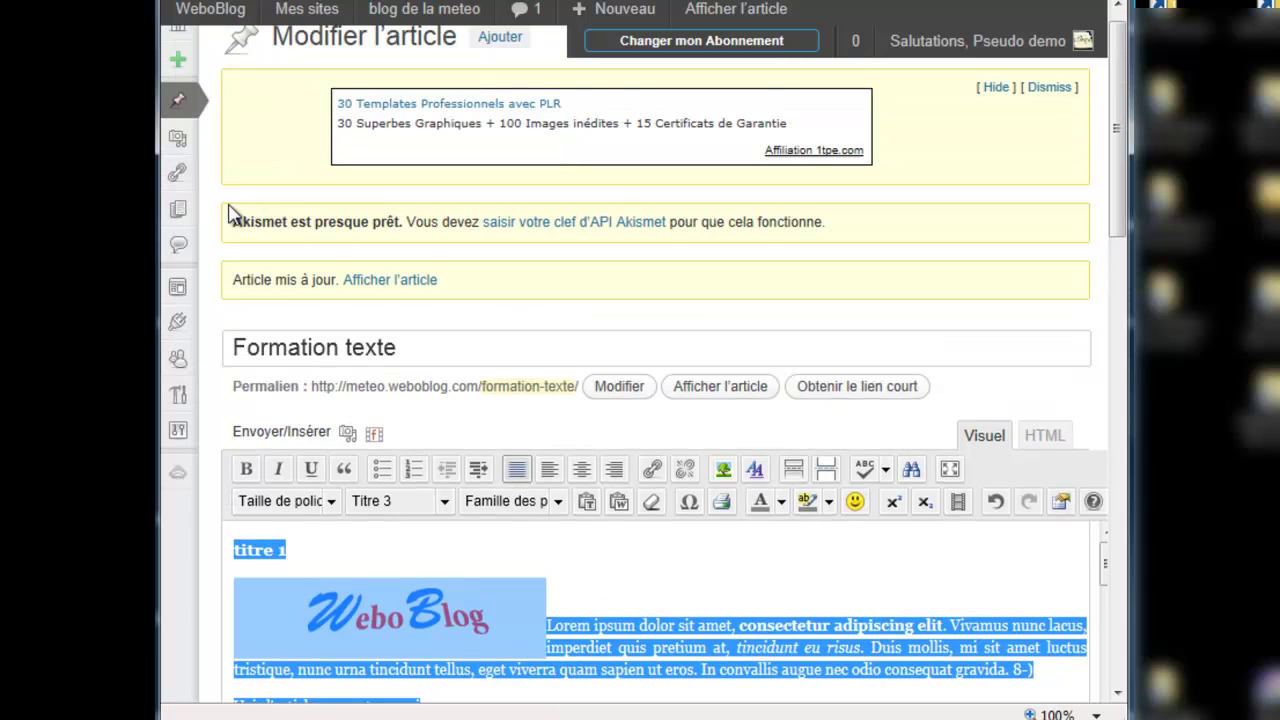
{"action": "mouse_move", "coordinate": [178, 121]}
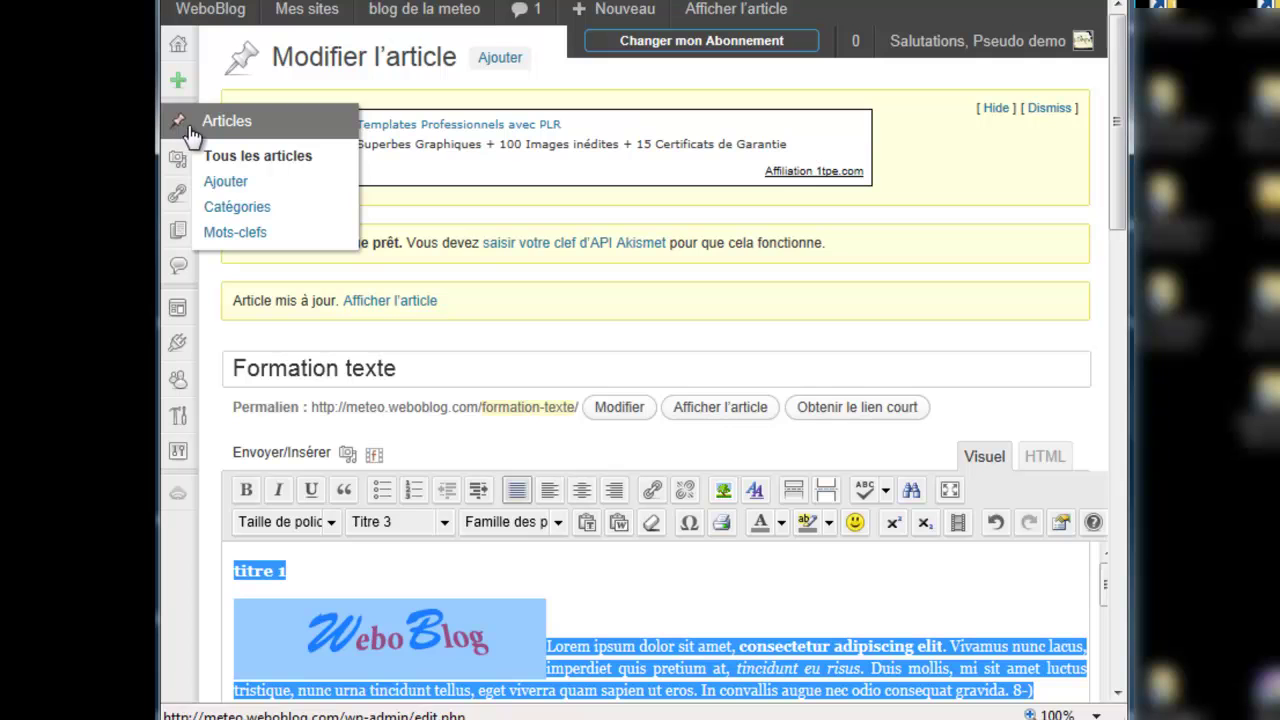
{"action": "left_click", "coordinate": [221, 183]}
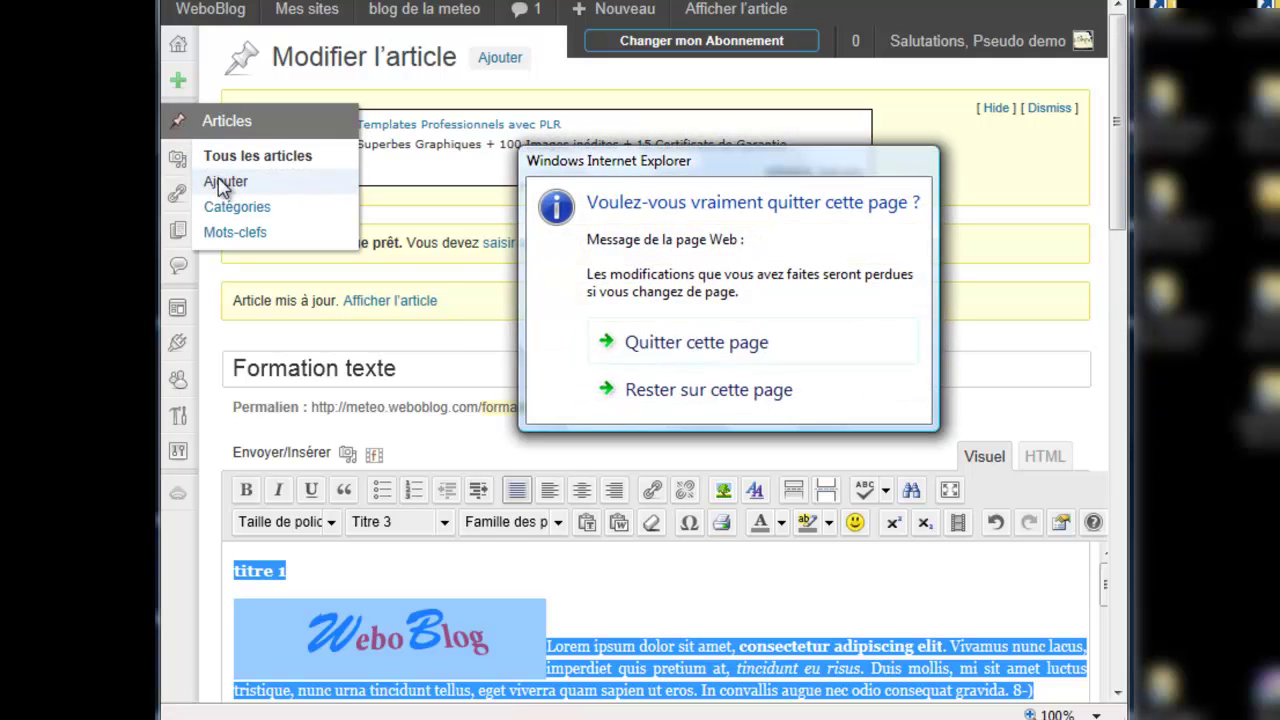
{"action": "left_click", "coordinate": [652, 349]}
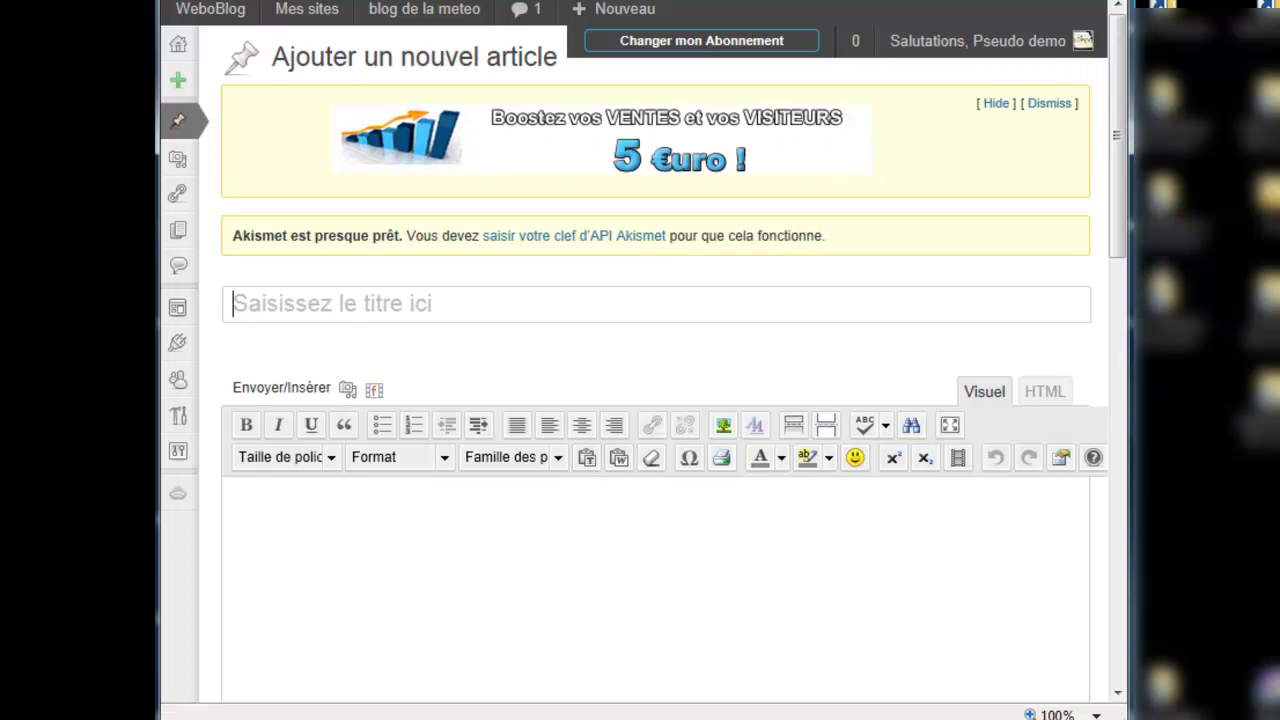
{"action": "left_click_drag", "start_coordinate": [1119, 224], "coordinate": [1118, 302]}
Step: Paste the copied content into the new article, deleting the Lorem ipsum paragraph and list items
{"action": "left_click", "coordinate": [988, 363]}
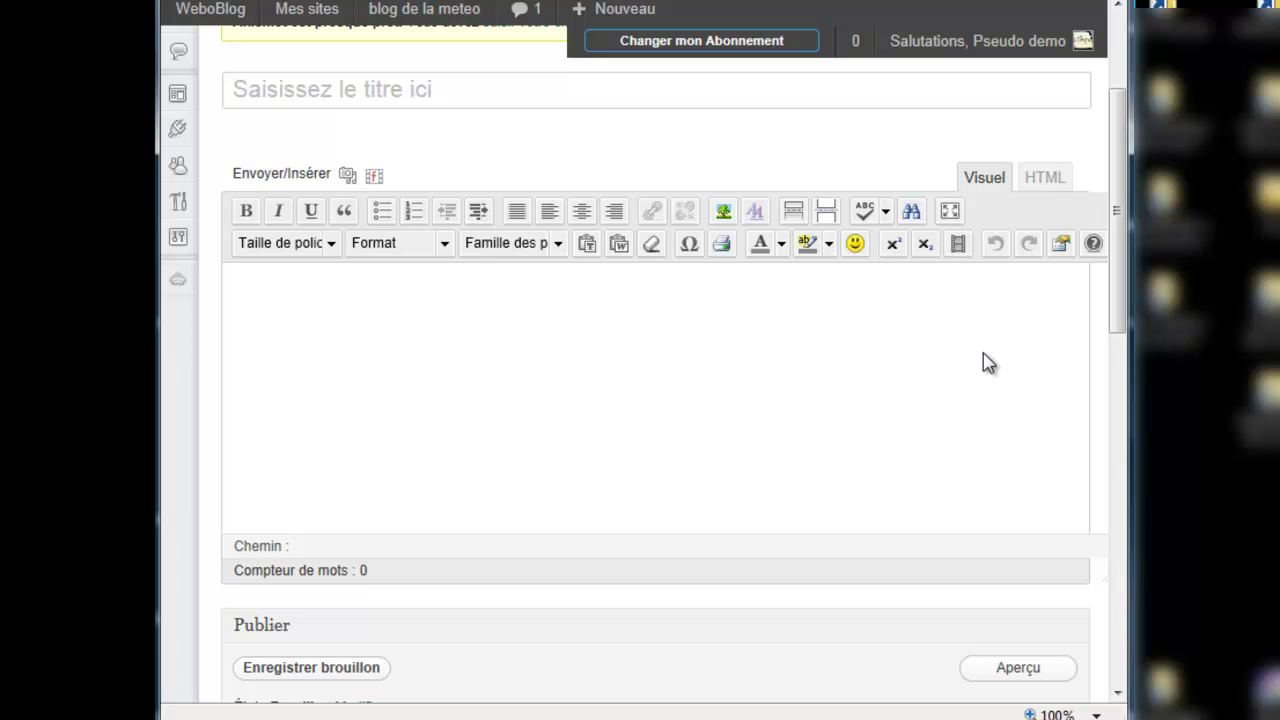
{"action": "key", "text": "ctrl+v"}
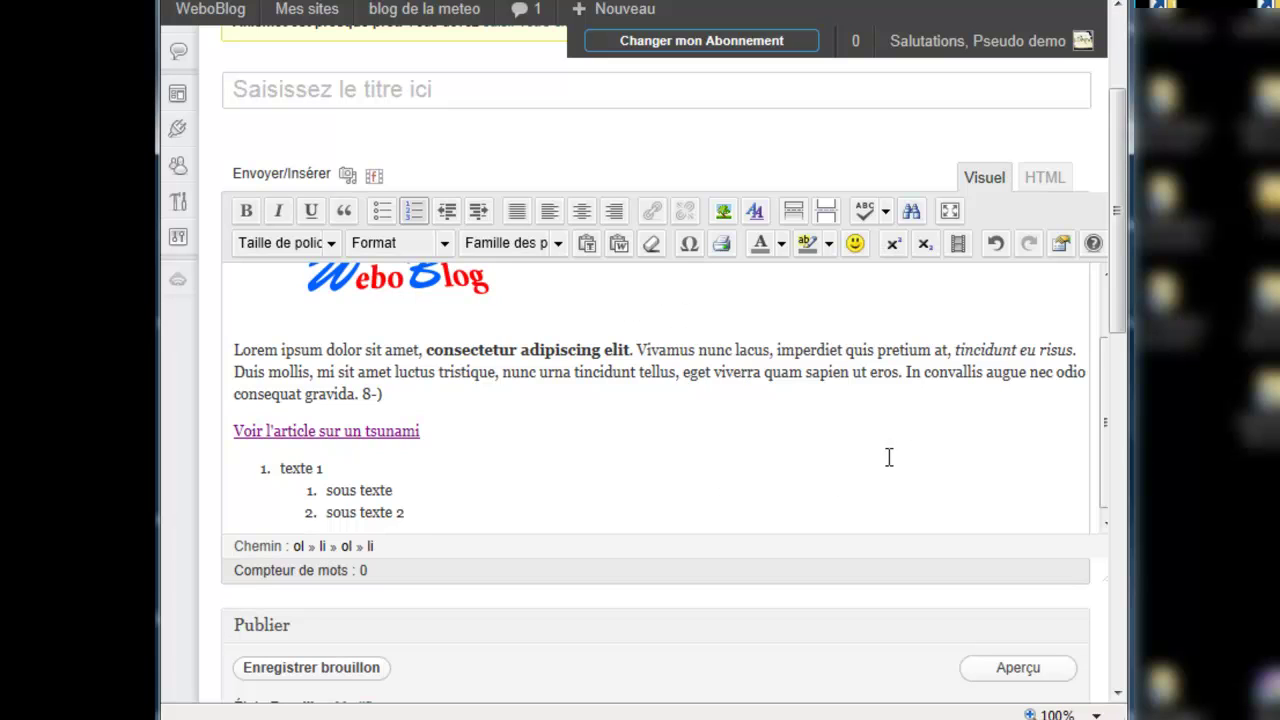
{"action": "left_click_drag", "start_coordinate": [388, 398], "coordinate": [229, 347]}
{"action": "key", "text": "BackSpace"}
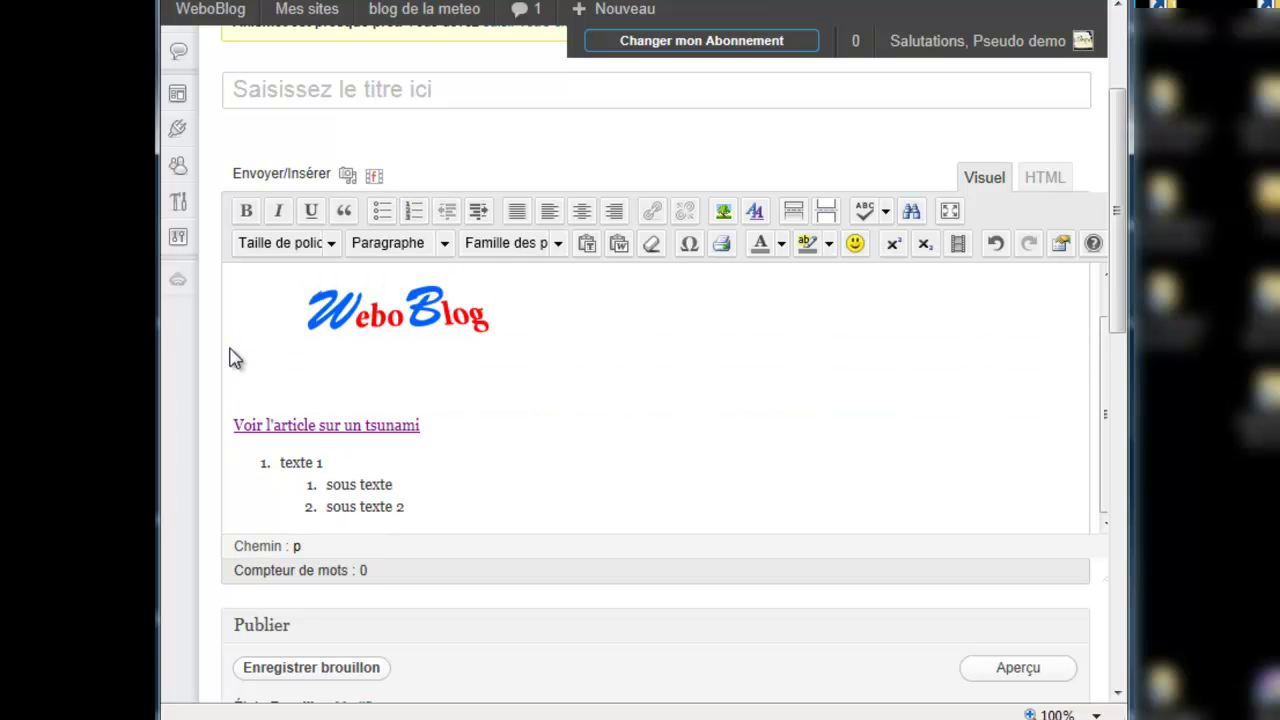
{"action": "mouse_move", "coordinate": [260, 462]}
{"action": "left_mouse_down"}
{"action": "mouse_move", "coordinate": [323, 463]}
{"action": "mouse_move", "coordinate": [395, 515]}
{"action": "left_mouse_up"}
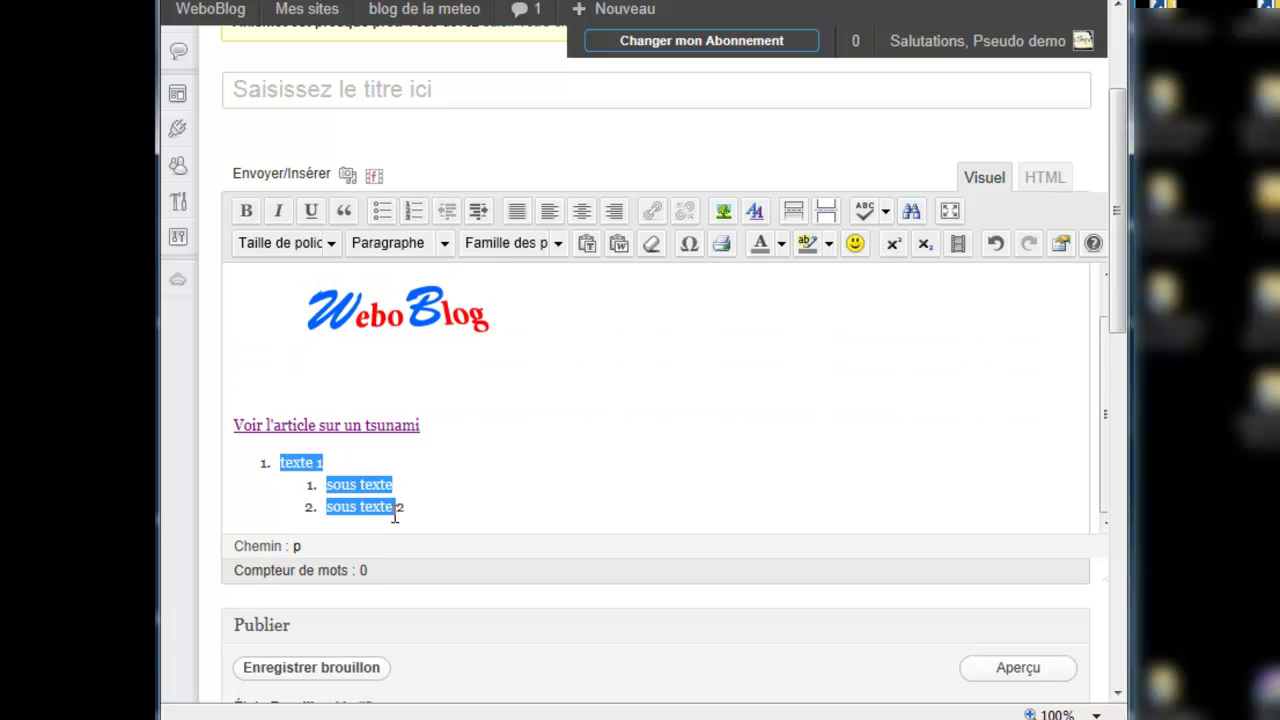
{"action": "key", "text": "BackSpace"}
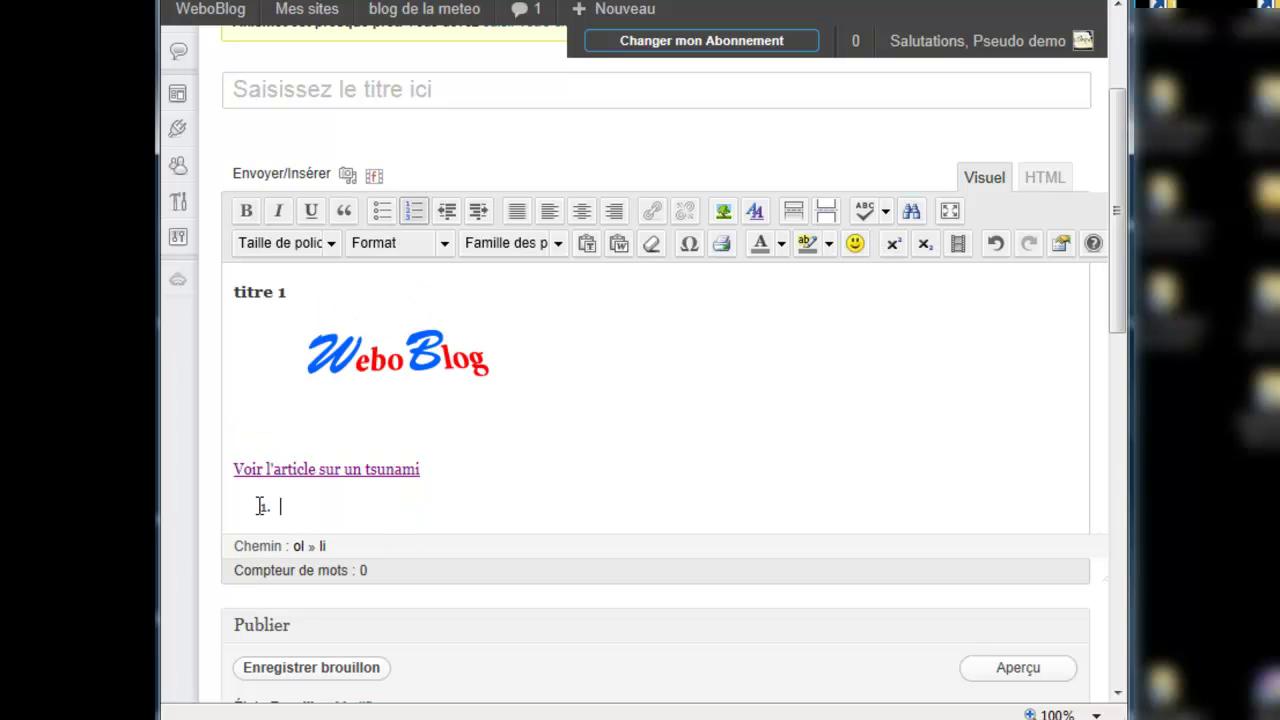
{"action": "left_click", "coordinate": [416, 220]}
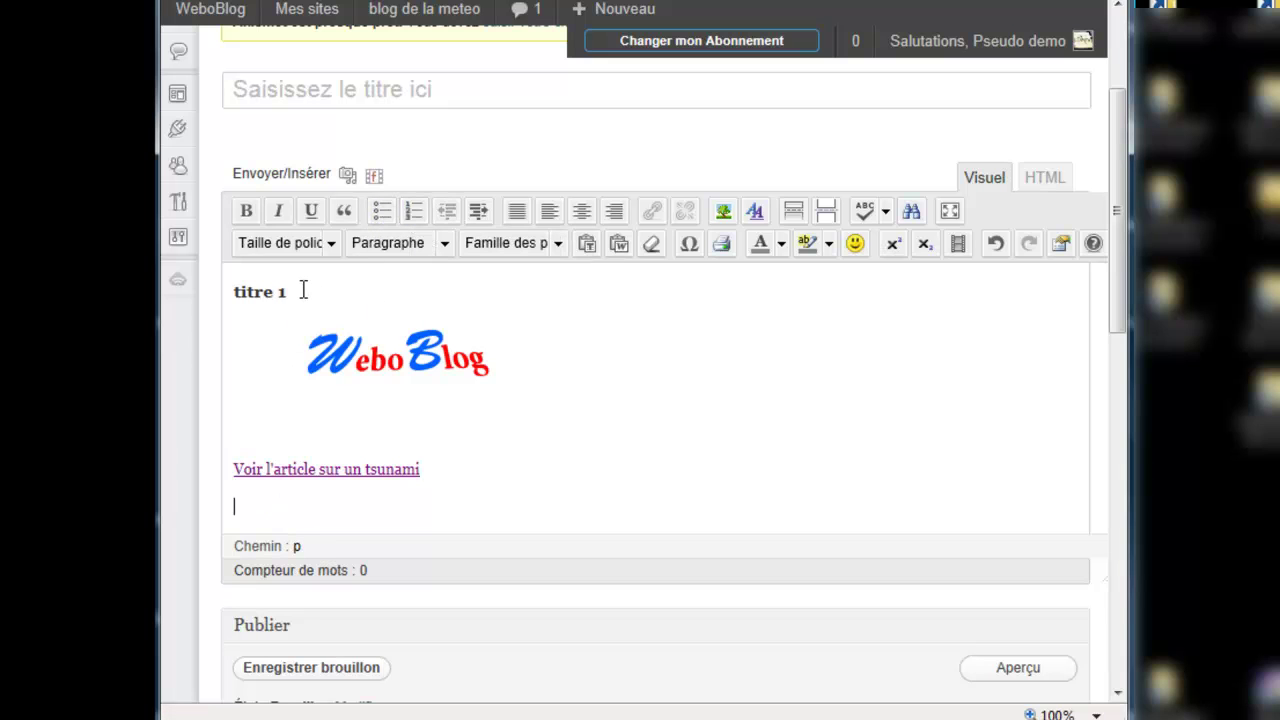
Step: Make the 'titre 1' line a Titre 3 heading and delete its text
{"action": "left_click_drag", "start_coordinate": [300, 290], "coordinate": [237, 279]}
{"action": "key", "text": "ctrl+3"}
{"action": "key", "text": "Delete"}
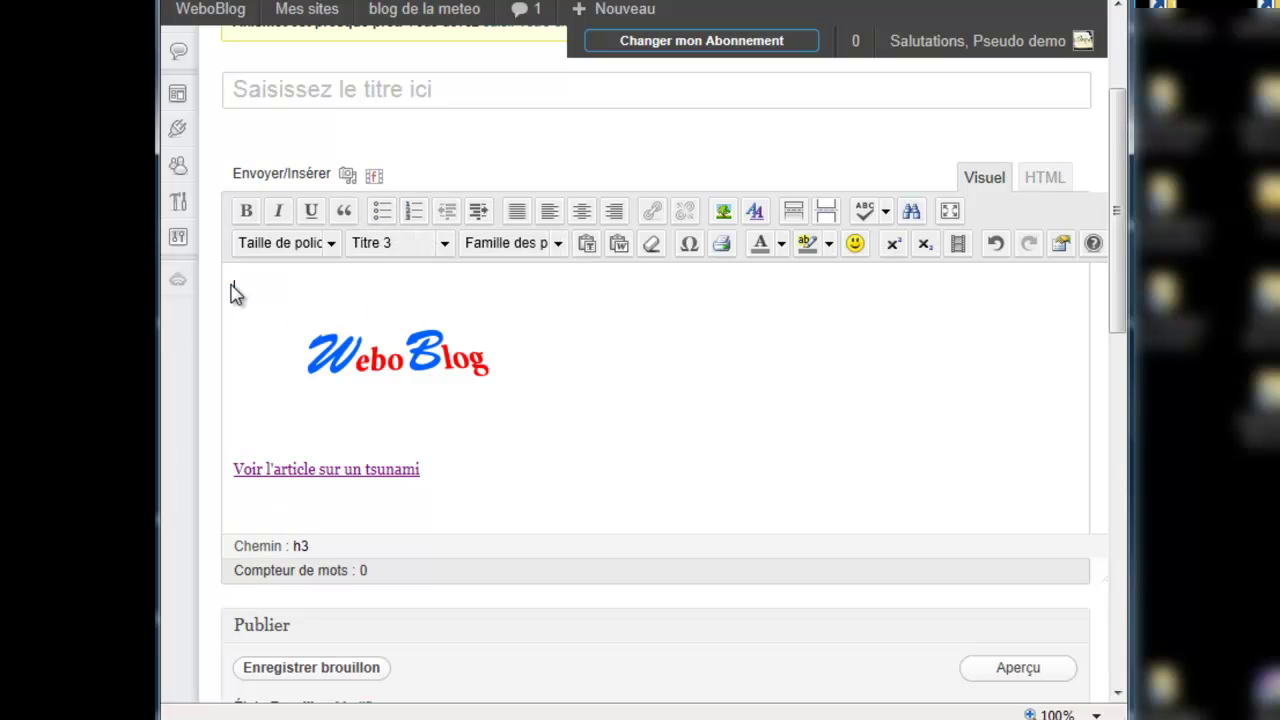
{"action": "key", "text": "Delete"}
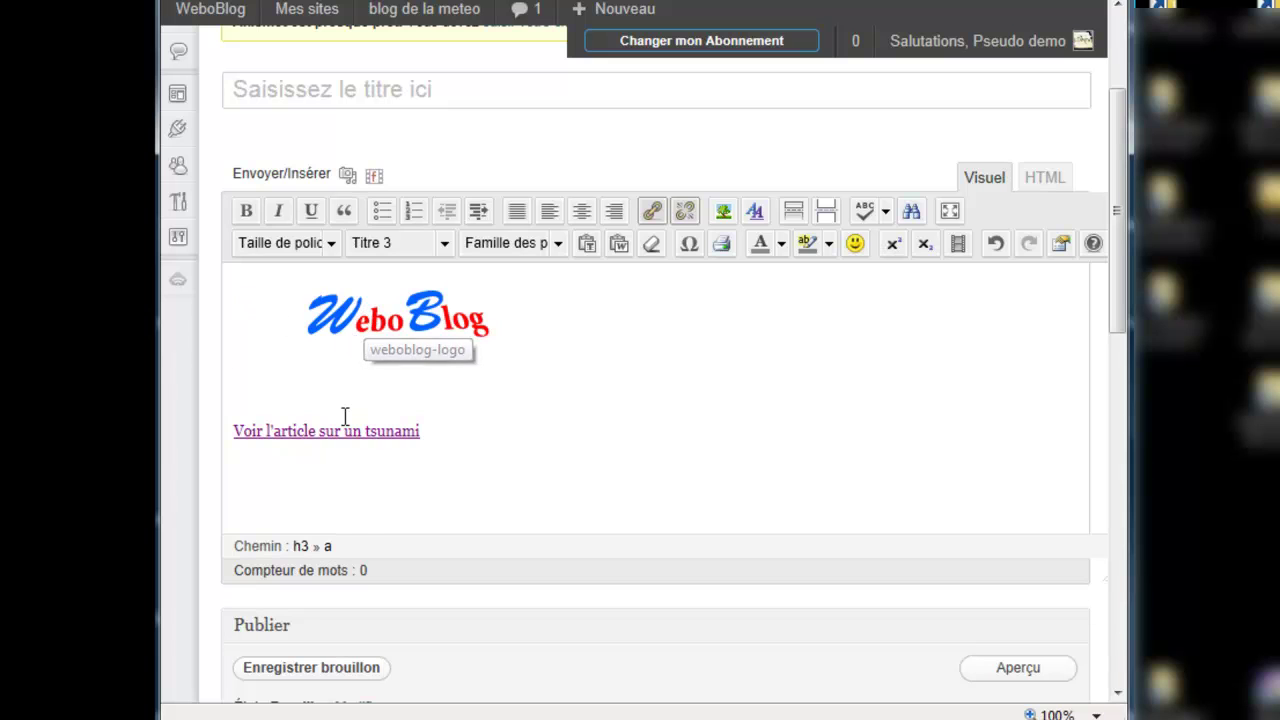
Step: Centre the WeboBlog logo and the tsunami link, then switch to the HTML view
{"action": "left_click", "coordinate": [385, 328]}
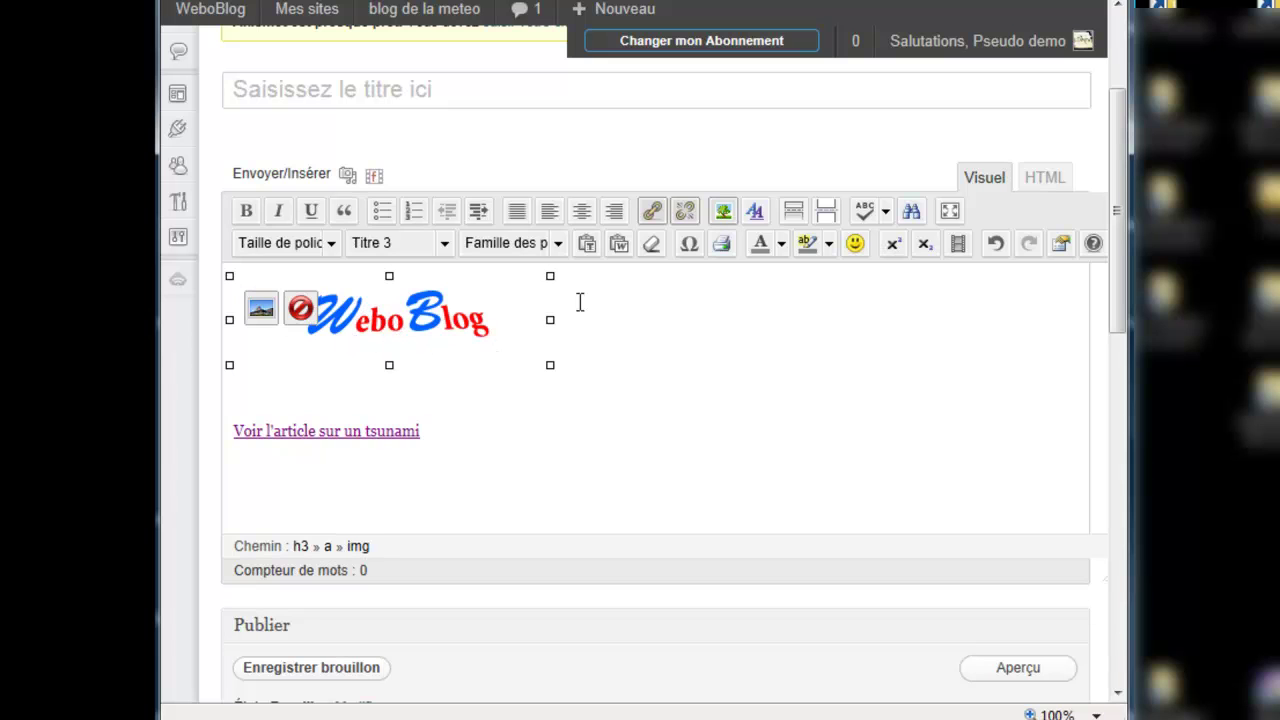
{"action": "left_click", "coordinate": [583, 210]}
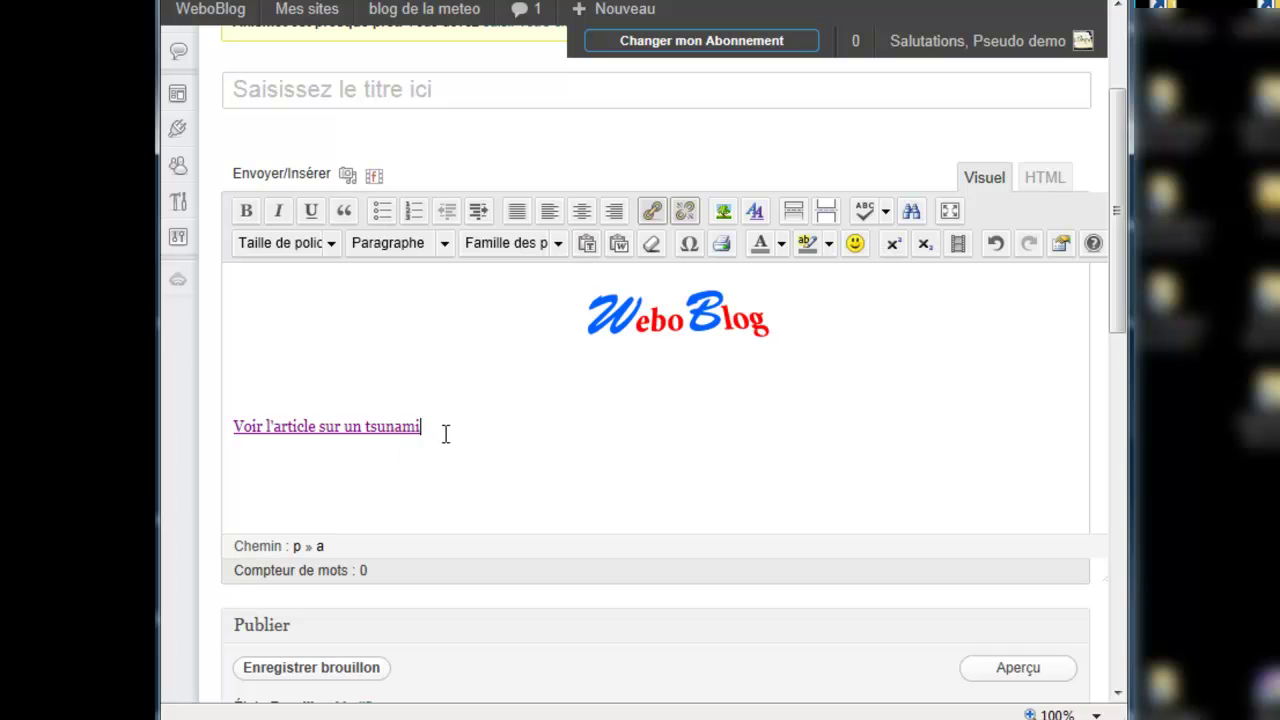
{"action": "left_click_drag", "start_coordinate": [416, 432], "coordinate": [232, 428]}
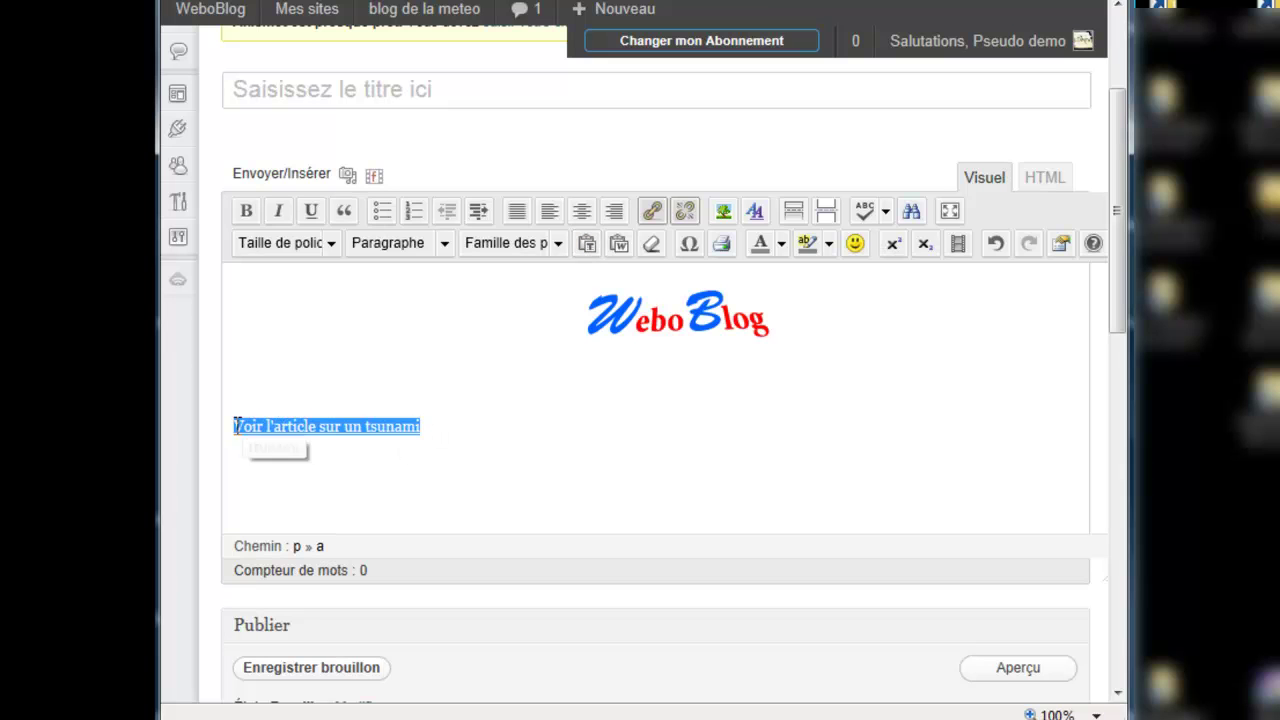
{"action": "left_click", "coordinate": [583, 211]}
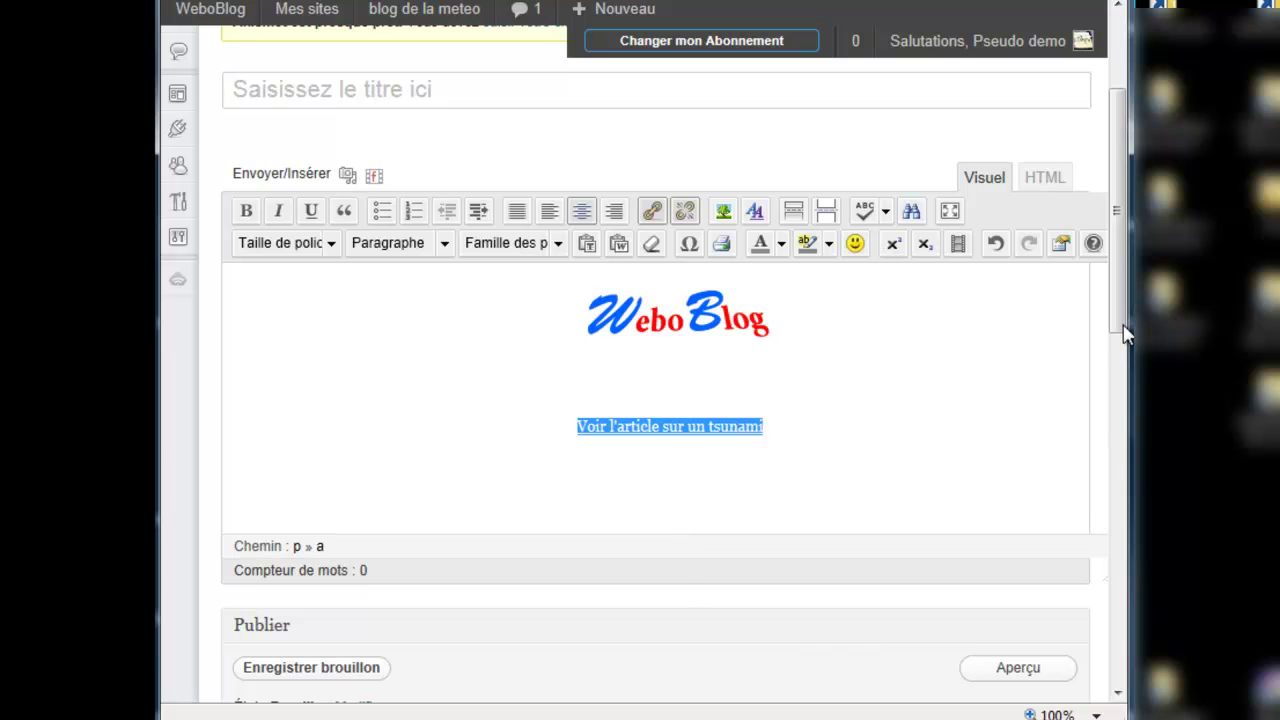
{"action": "left_click", "coordinate": [1040, 184]}
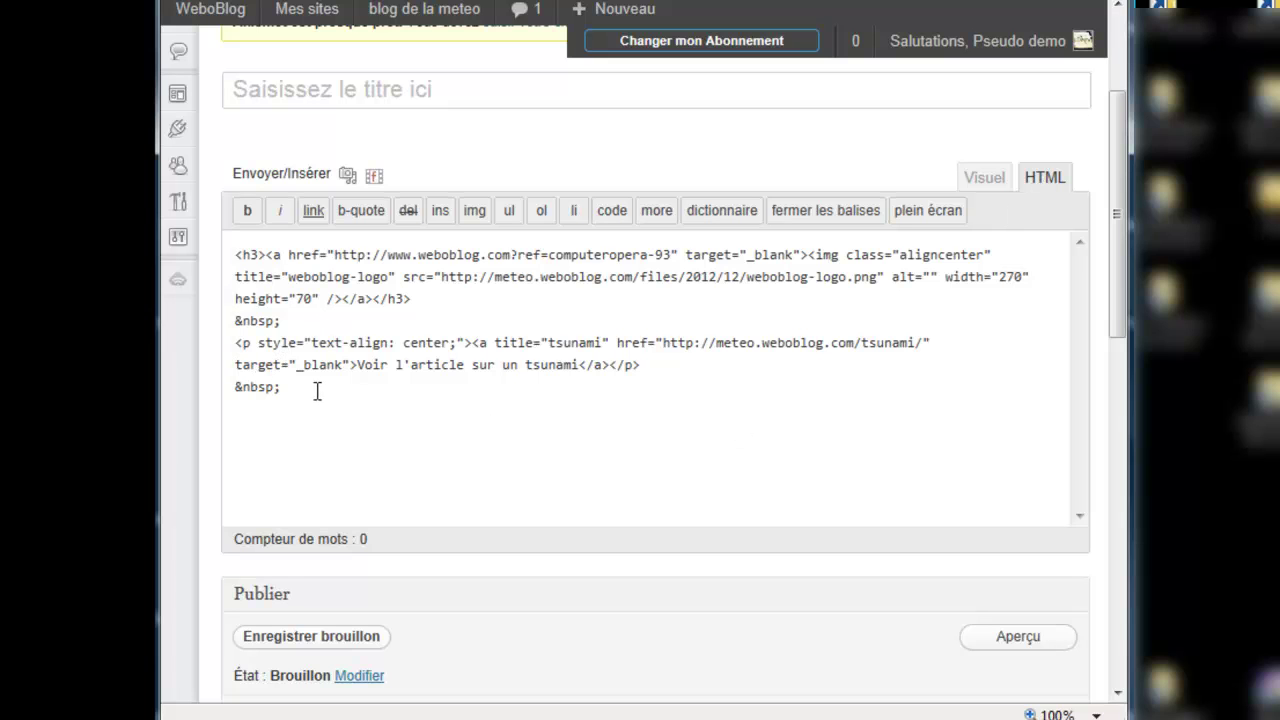
Step: Copy all the post's HTML and open Apparence > Widgets in a new tab
{"action": "left_click_drag", "start_coordinate": [305, 396], "coordinate": [231, 251]}
{"action": "key", "text": "ctrl+c"}
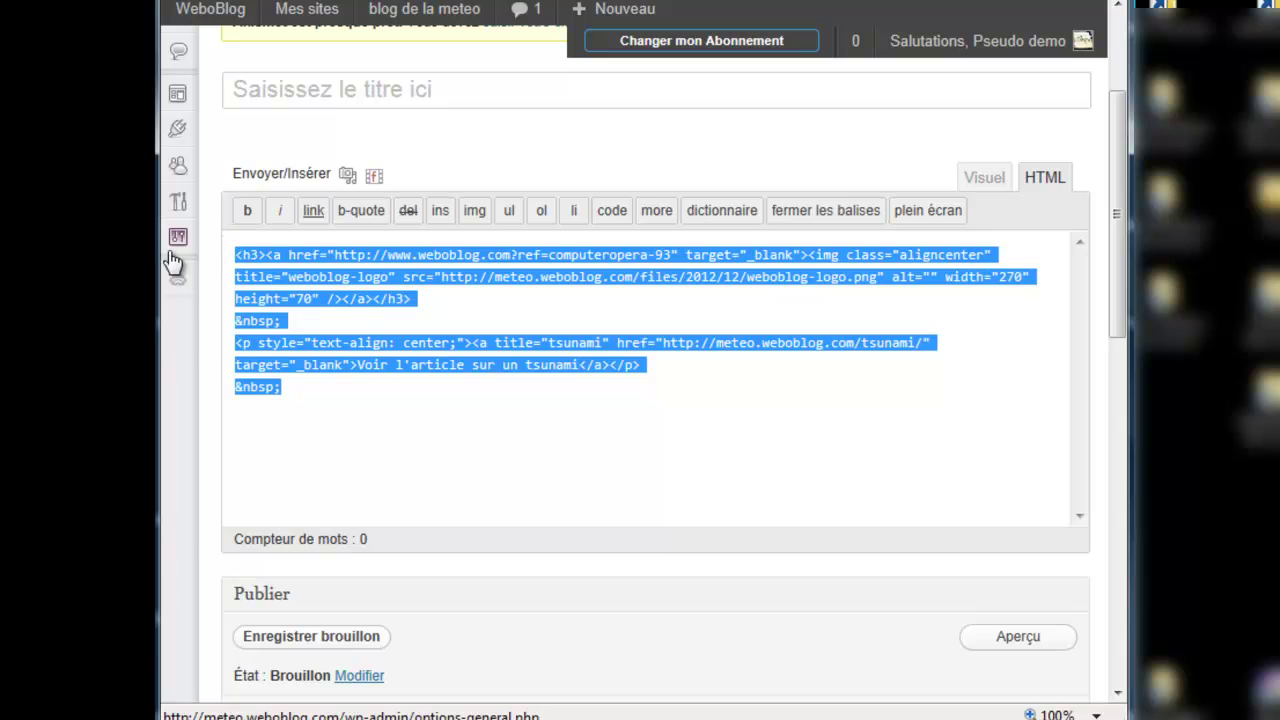
{"action": "mouse_move", "coordinate": [176, 245]}
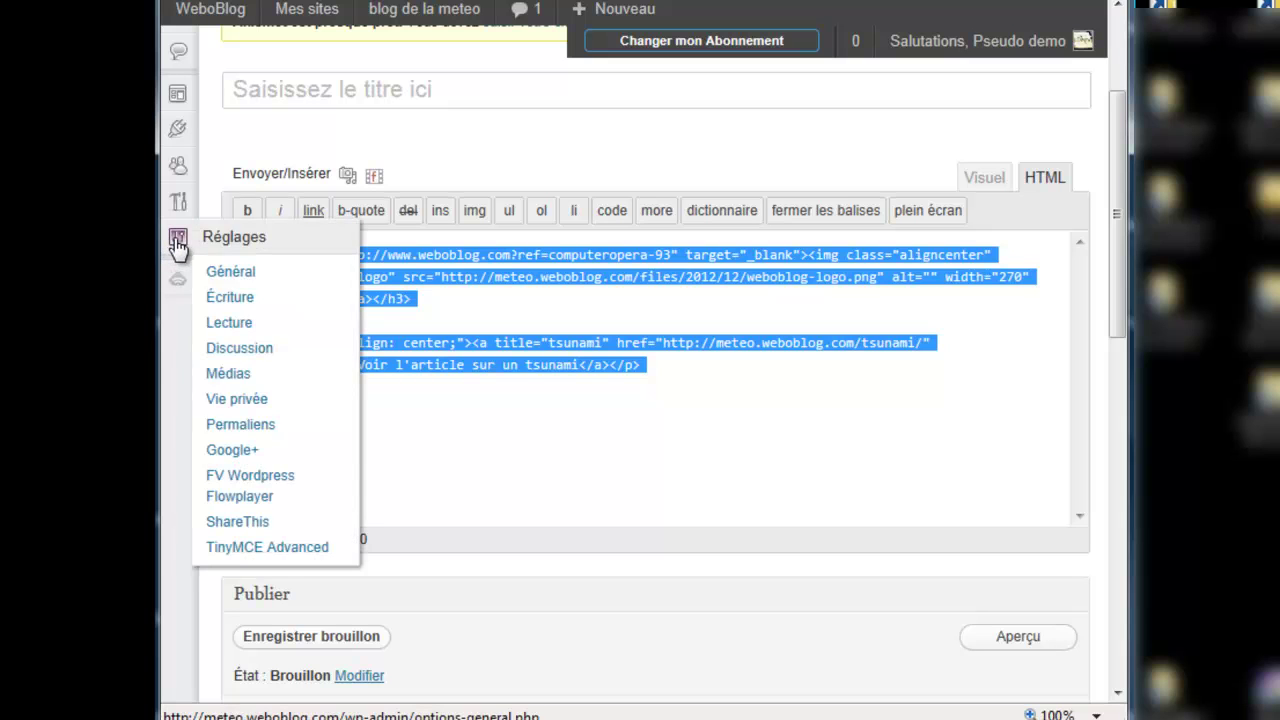
{"action": "mouse_move", "coordinate": [178, 95]}
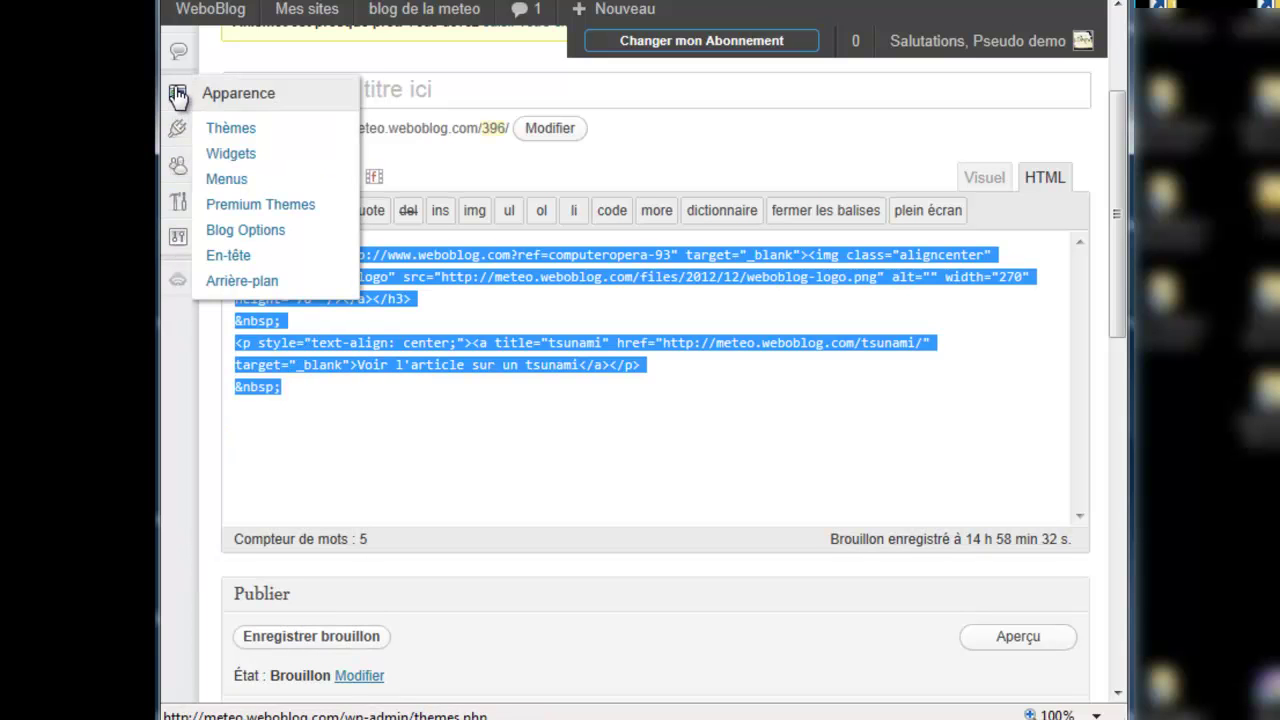
{"action": "right_click", "coordinate": [213, 162]}
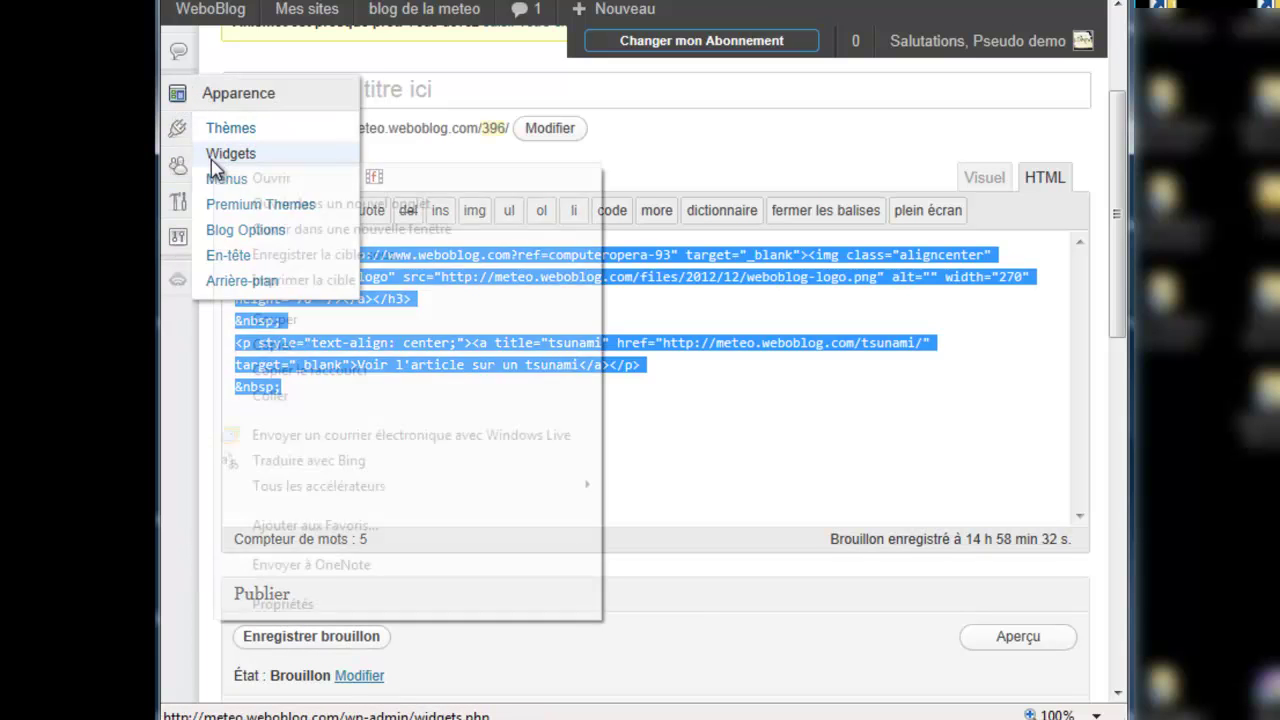
{"action": "left_click", "coordinate": [256, 207]}
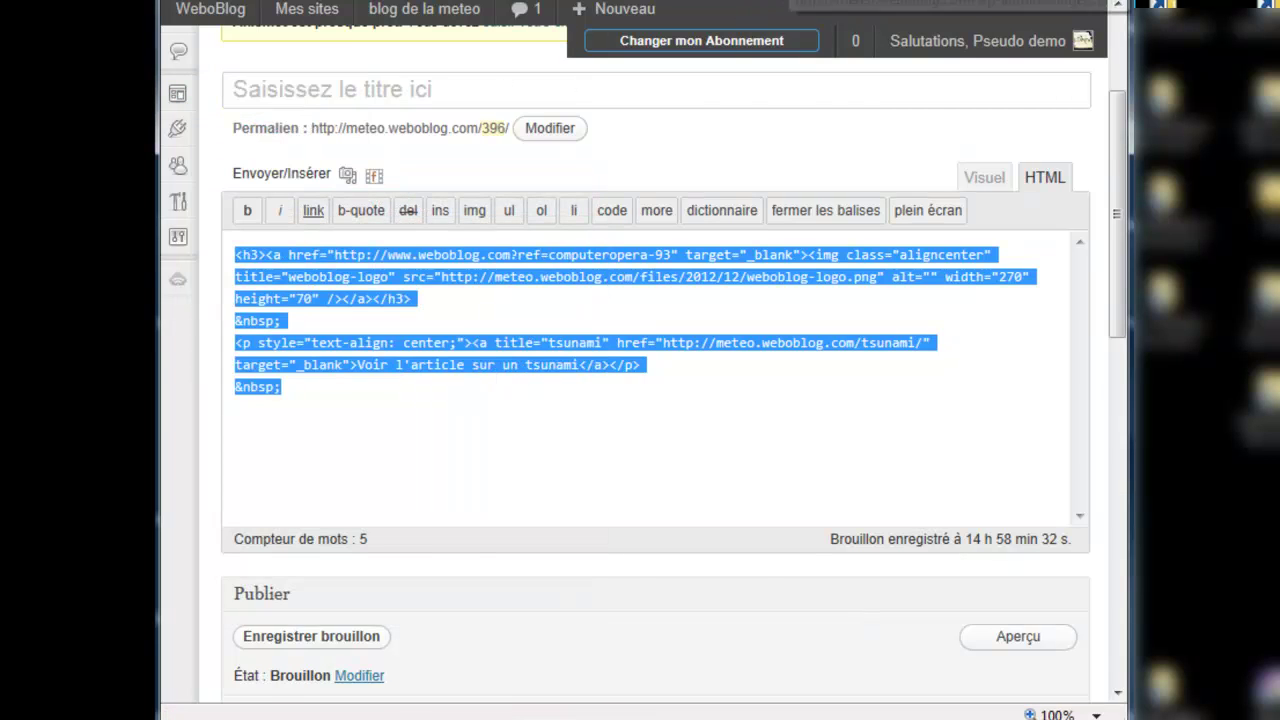
{"action": "key", "text": "ctrl+Tab"}
Step: Paste the logo and tsunami link HTML into the Colonne latérale 1 Texte widget, save, then open blog de la meteo
{"action": "scroll", "coordinate": [676, 559], "scroll_direction": "down", "scroll_amount": 3}
{"action": "left_click", "coordinate": [1046, 270]}
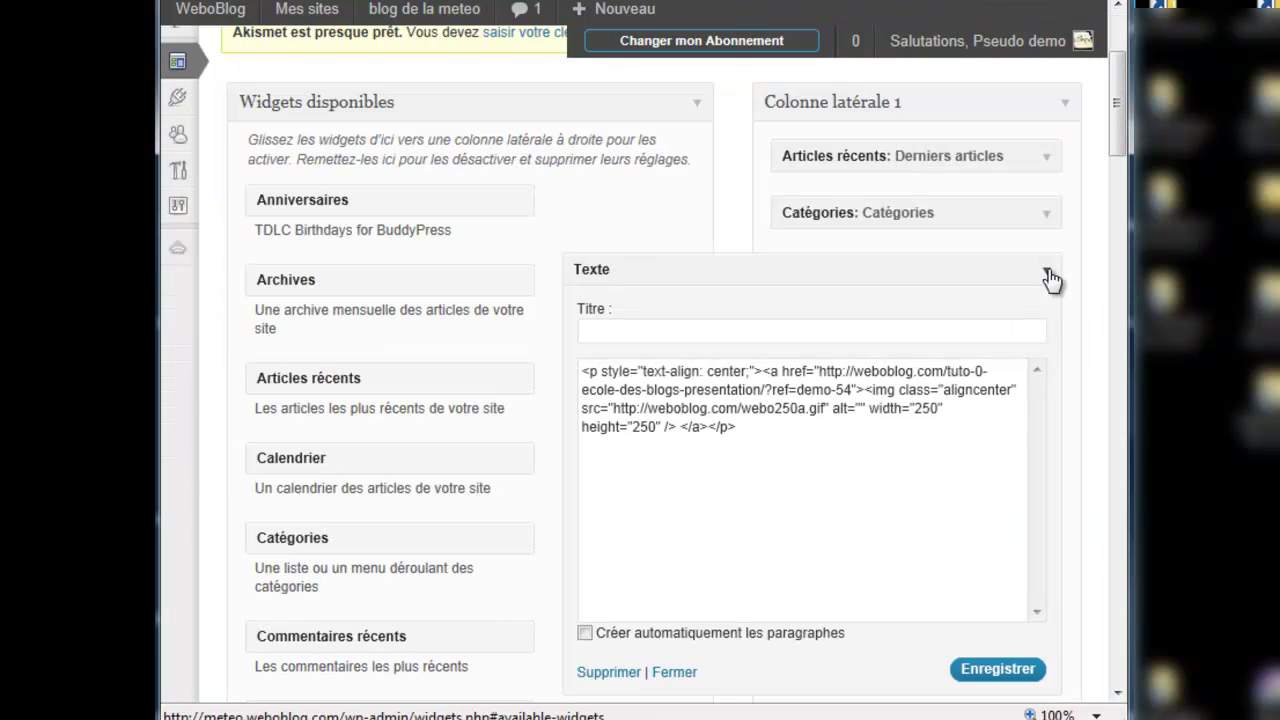
{"action": "left_click_drag", "start_coordinate": [746, 432], "coordinate": [585, 385]}
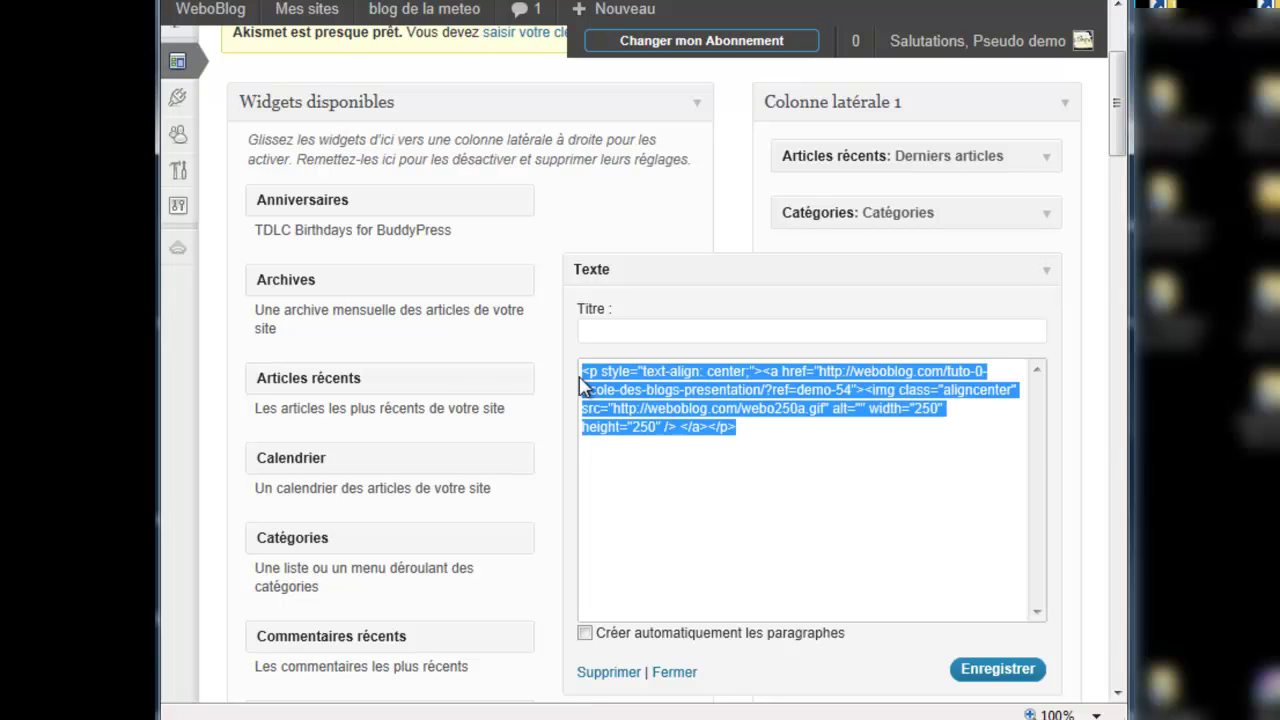
{"action": "key", "text": "ctrl+v"}
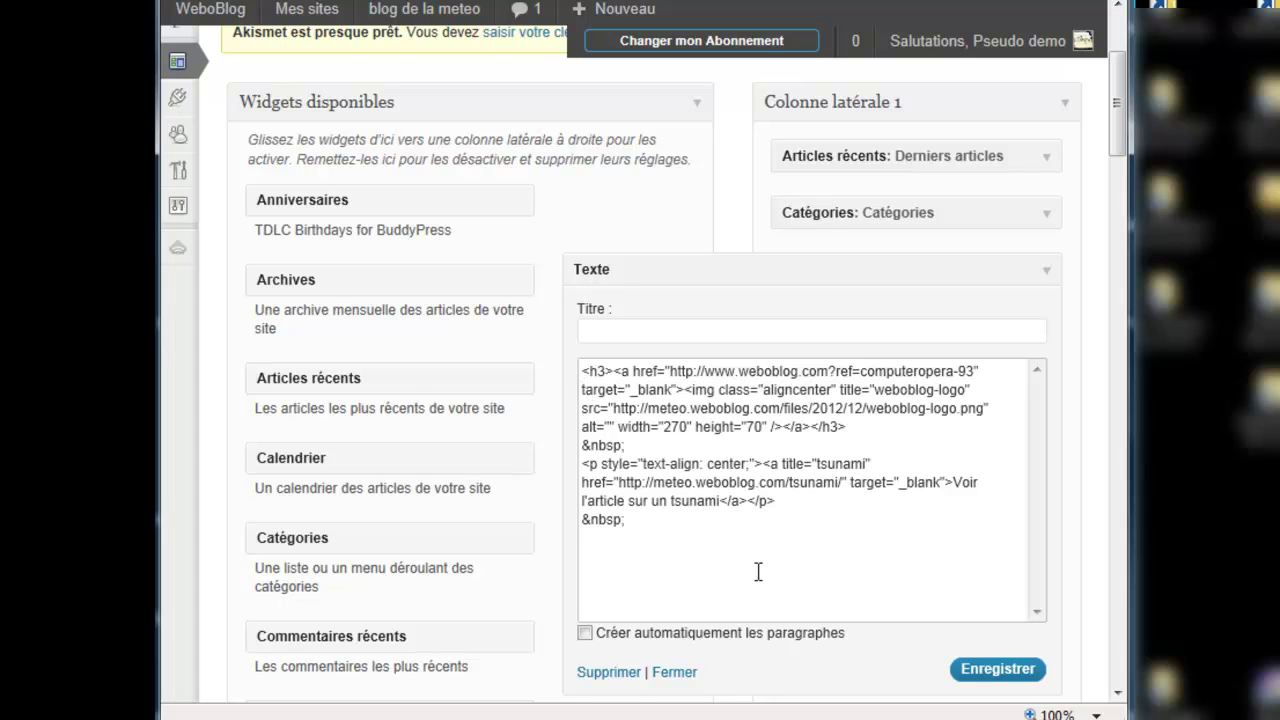
{"action": "left_click", "coordinate": [968, 673]}
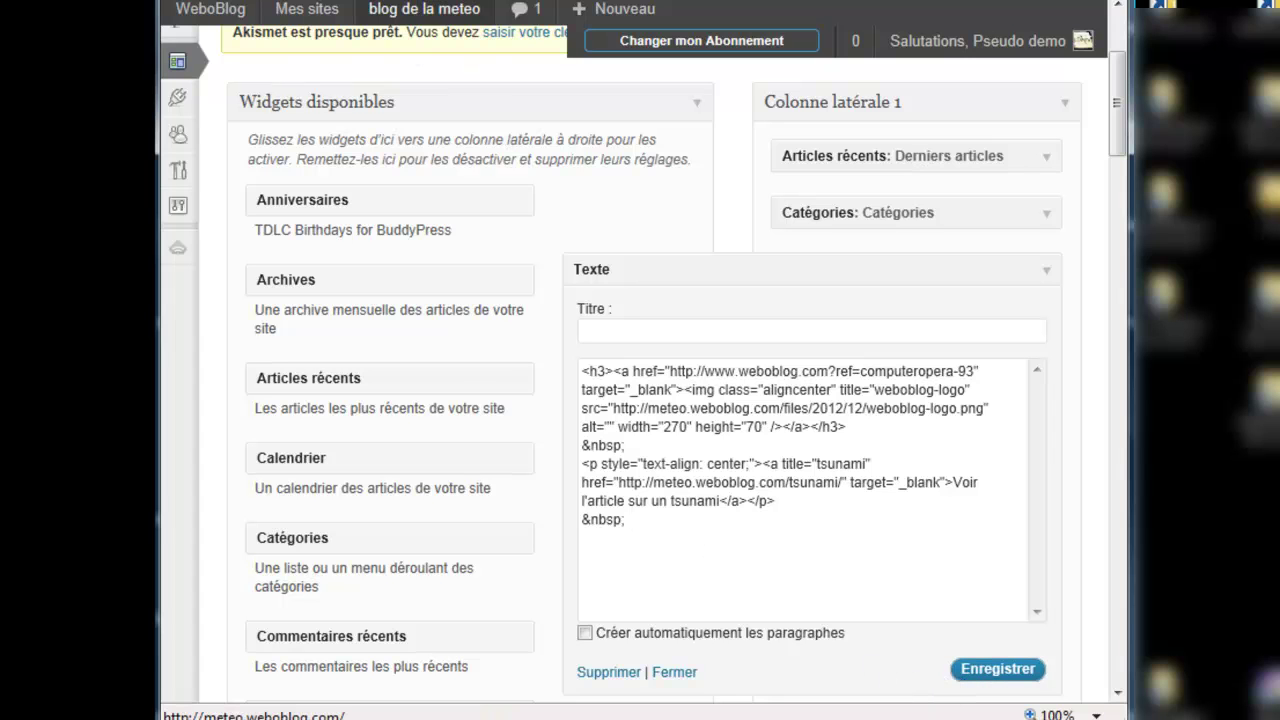
{"action": "left_click", "coordinate": [424, 9]}
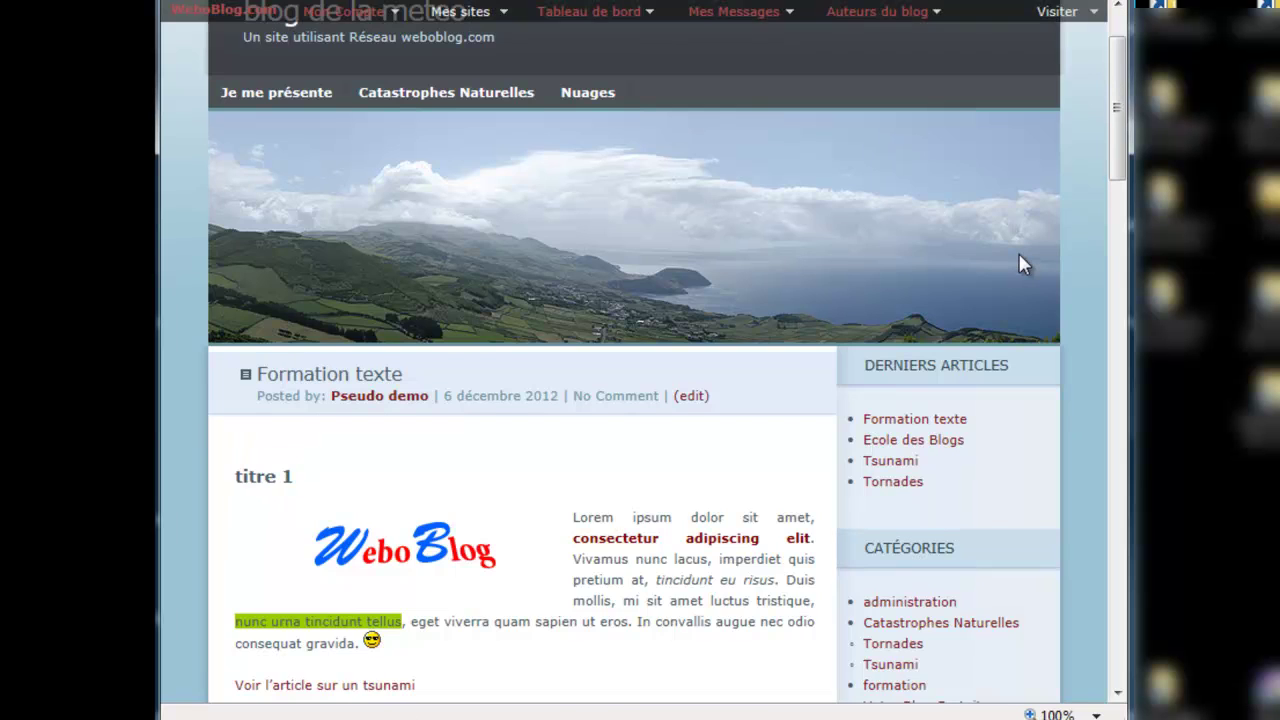
Step: Follow the sidebar link 'Voir l'article sur un tsunami' on the blog
{"action": "scroll", "coordinate": [1020, 262], "scroll_direction": "down", "scroll_amount": 3}
{"action": "scroll", "coordinate": [1020, 262], "scroll_direction": "down", "scroll_amount": 3}
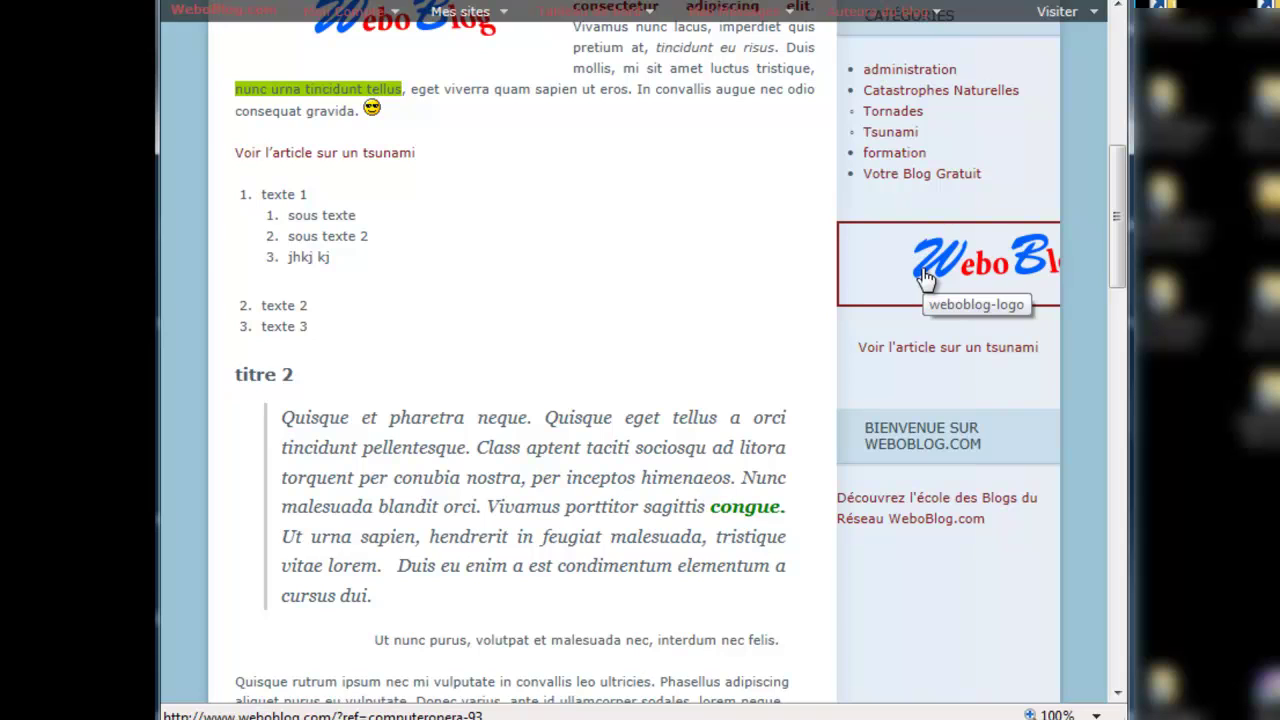
{"action": "left_click", "coordinate": [919, 352]}
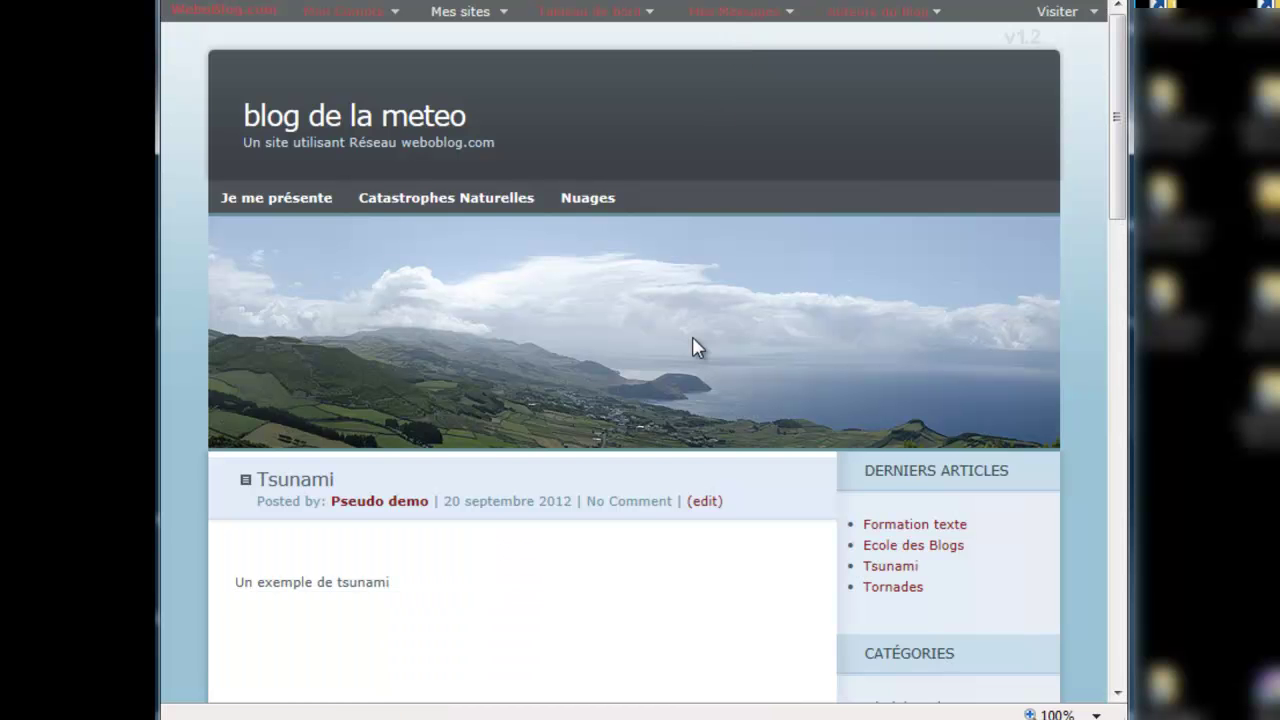
Step: Scroll through the opened Tsunami article to confirm the link reached it
{"action": "scroll", "coordinate": [691, 349], "scroll_direction": "down", "scroll_amount": 2}
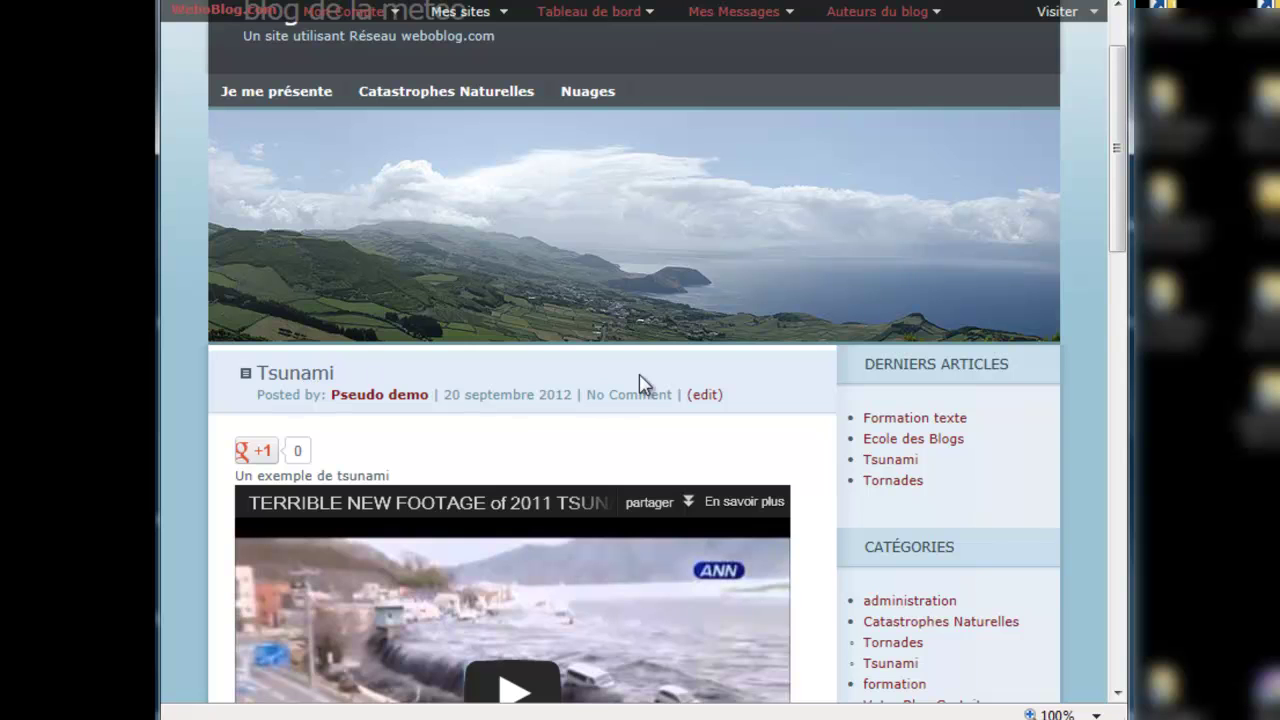
{"action": "scroll", "coordinate": [835, 600], "scroll_direction": "down", "scroll_amount": 4}
{"action": "scroll", "coordinate": [835, 568], "scroll_direction": "down", "scroll_amount": 10}
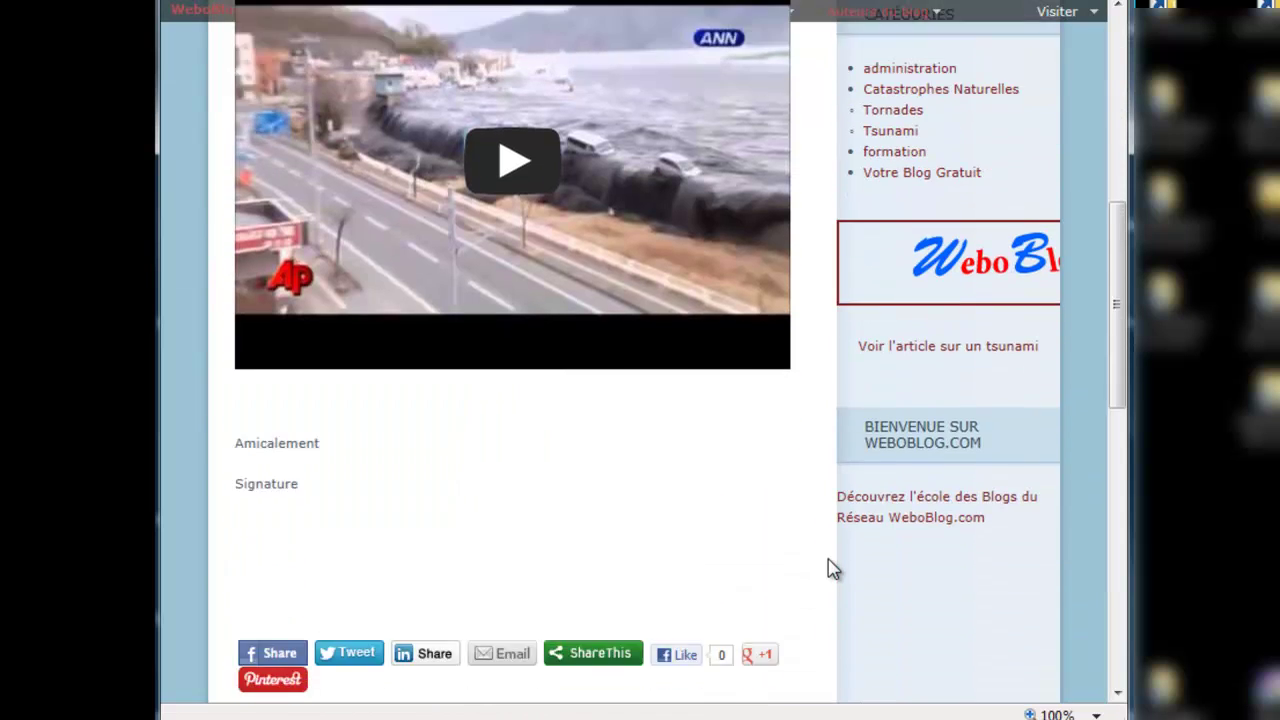
{"action": "scroll", "coordinate": [835, 568], "scroll_direction": "up", "scroll_amount": 6}
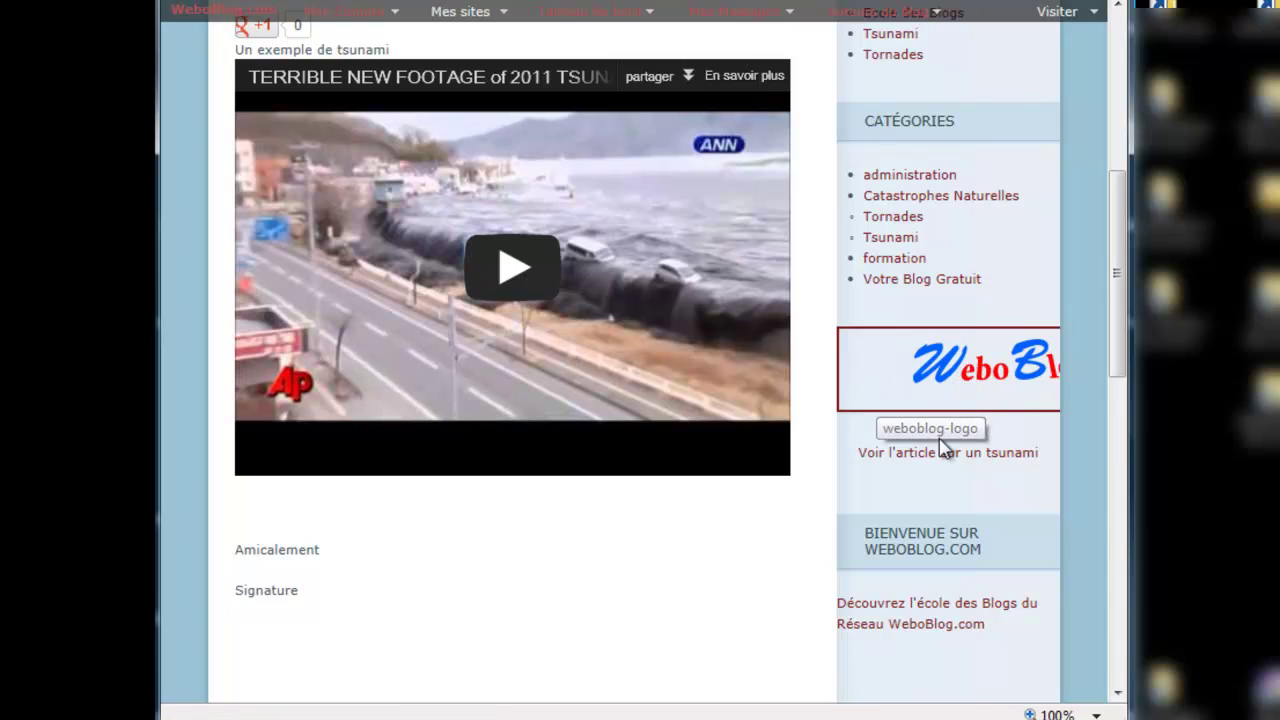
{"action": "scroll", "coordinate": [812, 590], "scroll_direction": "down", "scroll_amount": 1}
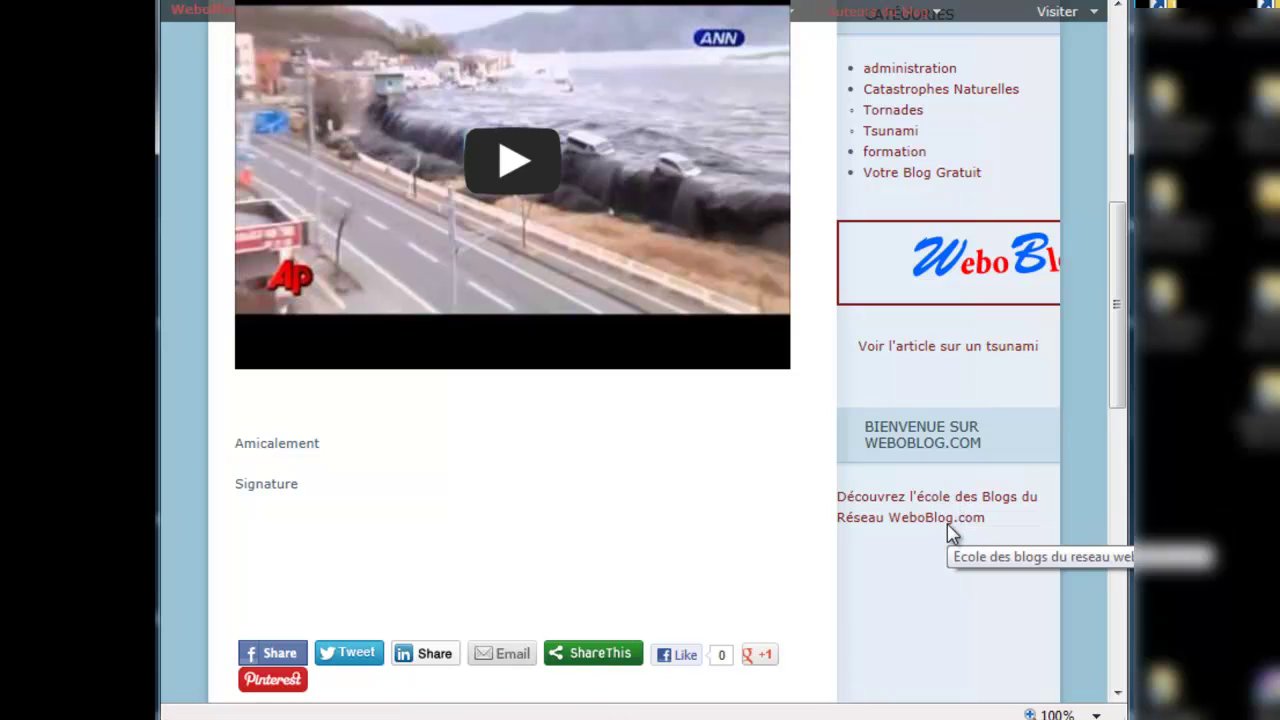
{"action": "scroll", "coordinate": [903, 570], "scroll_direction": "up", "scroll_amount": 6}
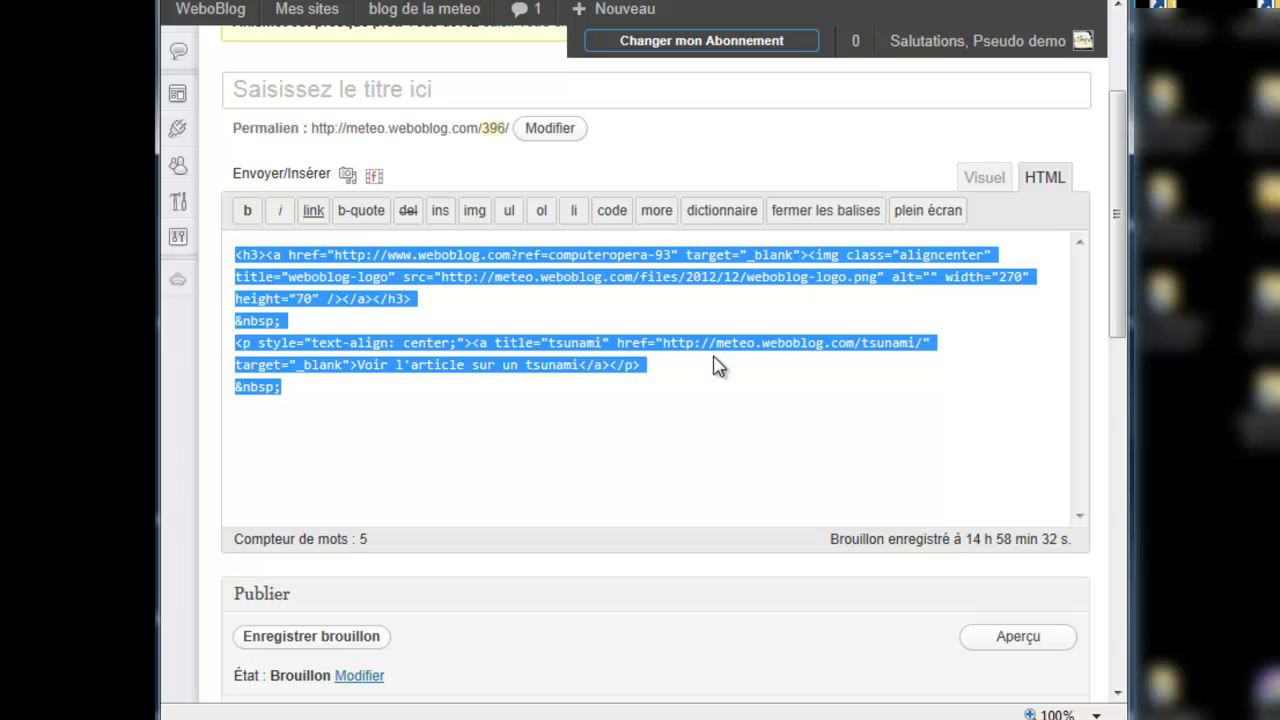
{"action": "scroll", "coordinate": [717, 369], "scroll_direction": "down", "scroll_amount": 1}
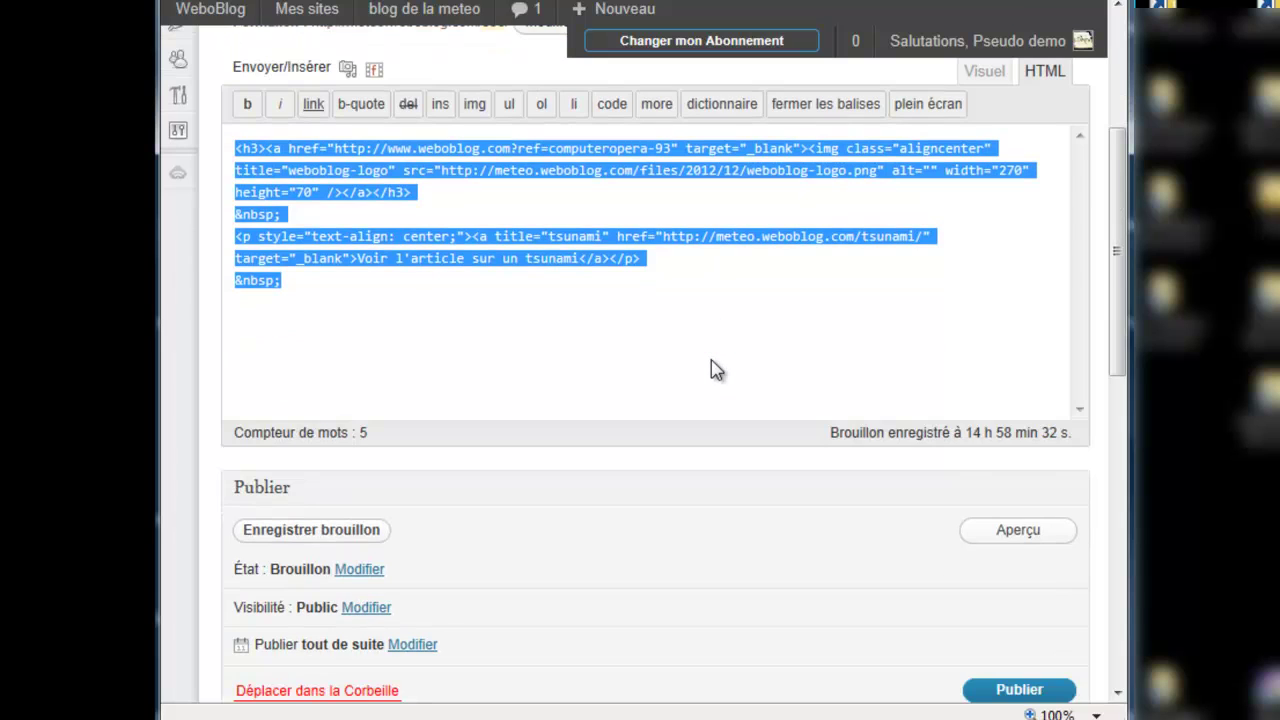
{"action": "scroll", "coordinate": [717, 369], "scroll_direction": "up", "scroll_amount": 1}
{"action": "scroll", "coordinate": [703, 366], "scroll_direction": "up", "scroll_amount": 1}
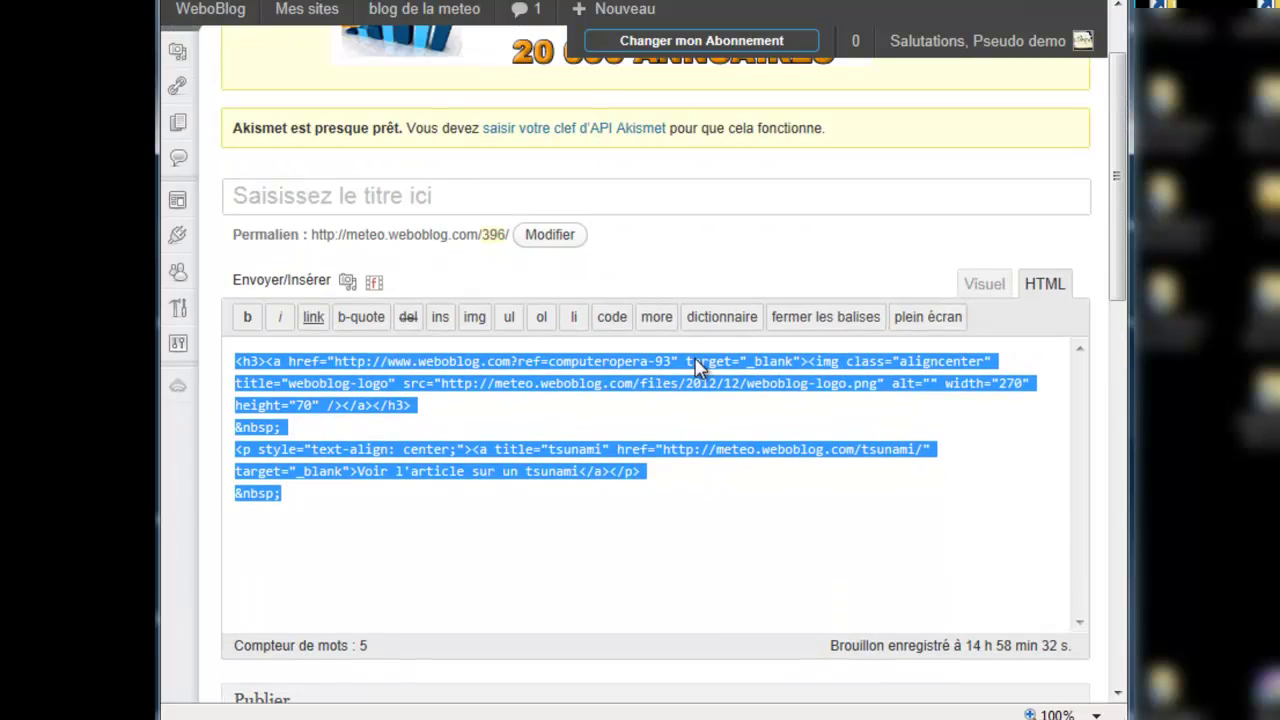
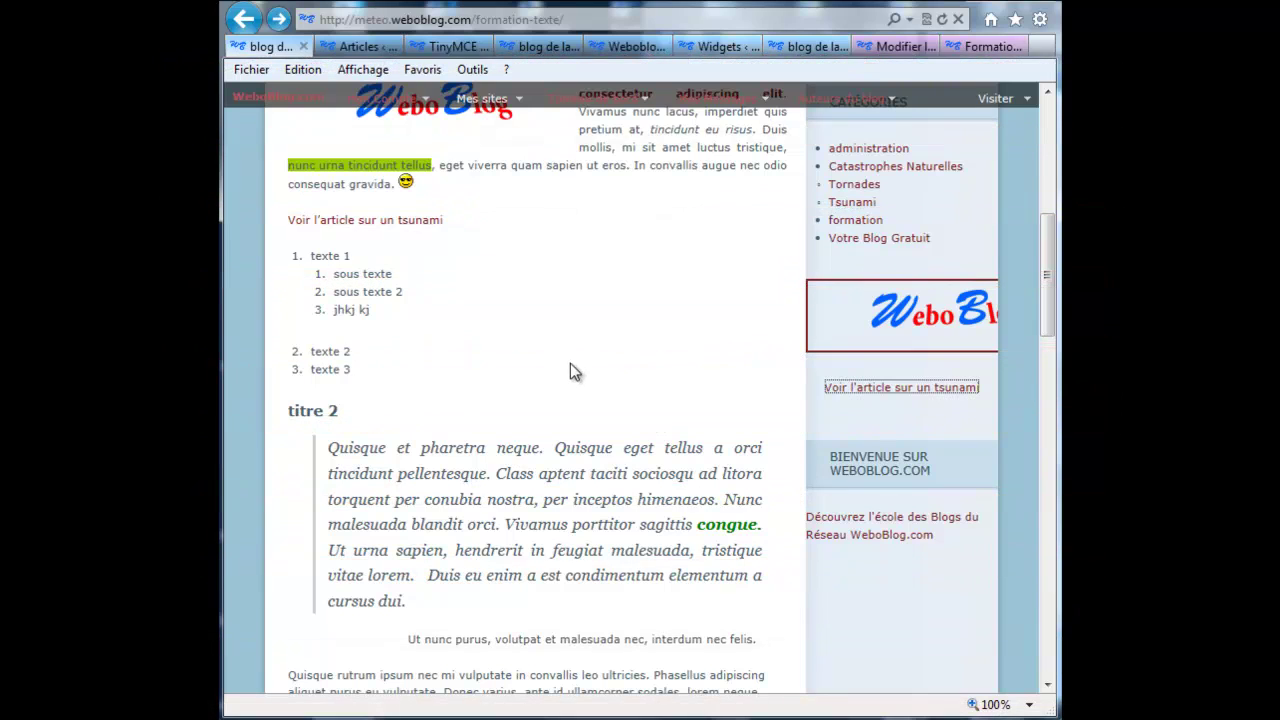
Step: Scroll the Tsunami article, return to the blog home page, then switch to the Articles admin list
{"action": "scroll", "coordinate": [570, 364], "scroll_direction": "down", "scroll_amount": 15}
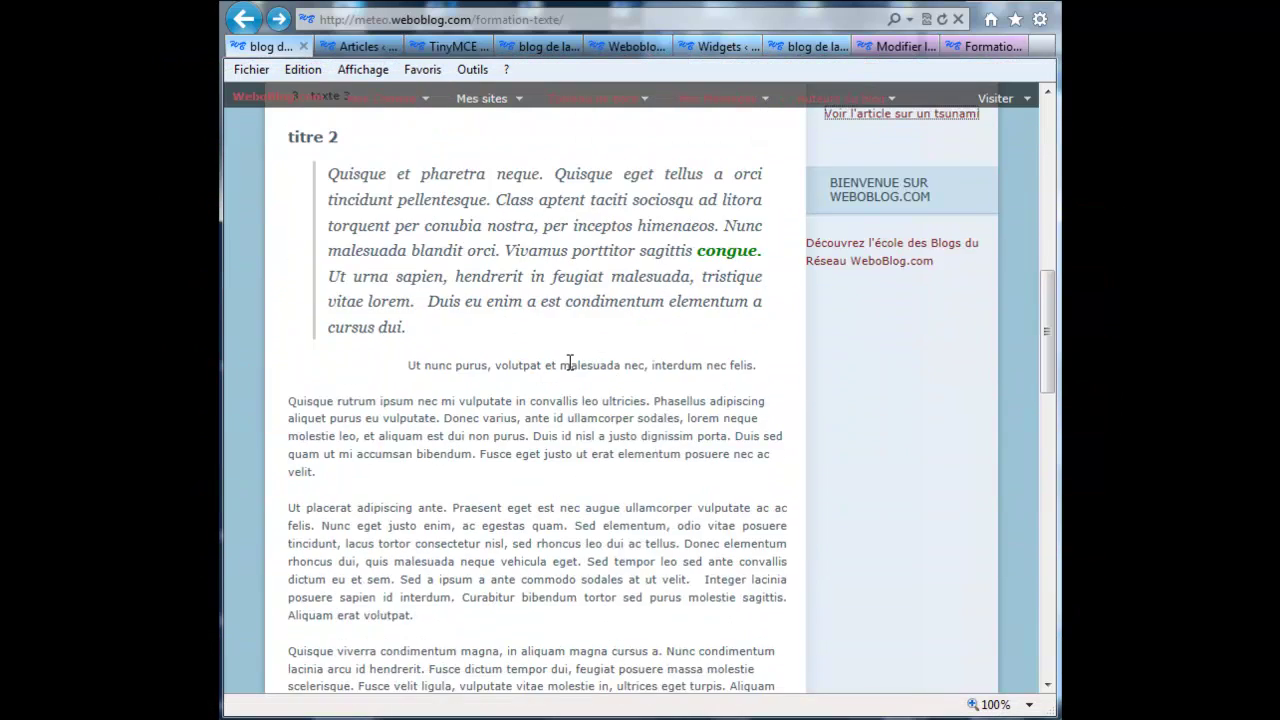
{"action": "scroll", "coordinate": [570, 364], "scroll_direction": "down", "scroll_amount": 5}
{"action": "scroll", "coordinate": [570, 364], "scroll_direction": "up", "scroll_amount": 20}
{"action": "scroll", "coordinate": [570, 363], "scroll_direction": "up", "scroll_amount": 5}
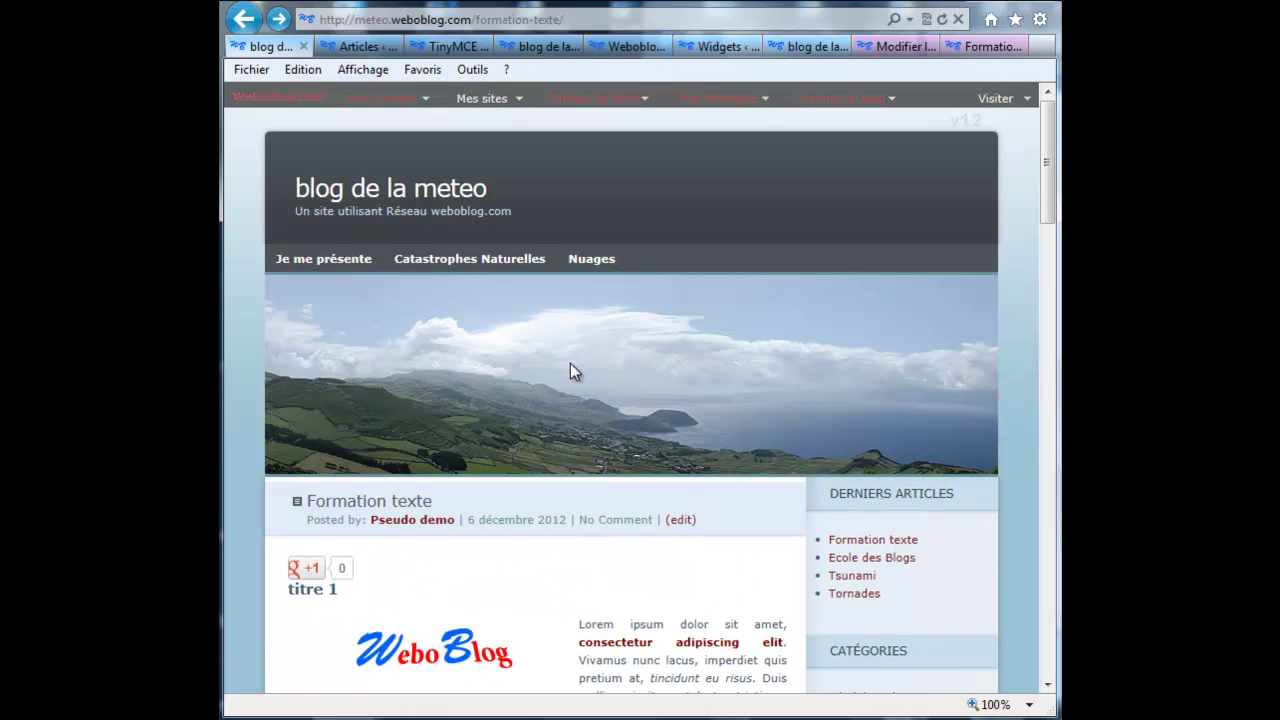
{"action": "left_click", "coordinate": [395, 195]}
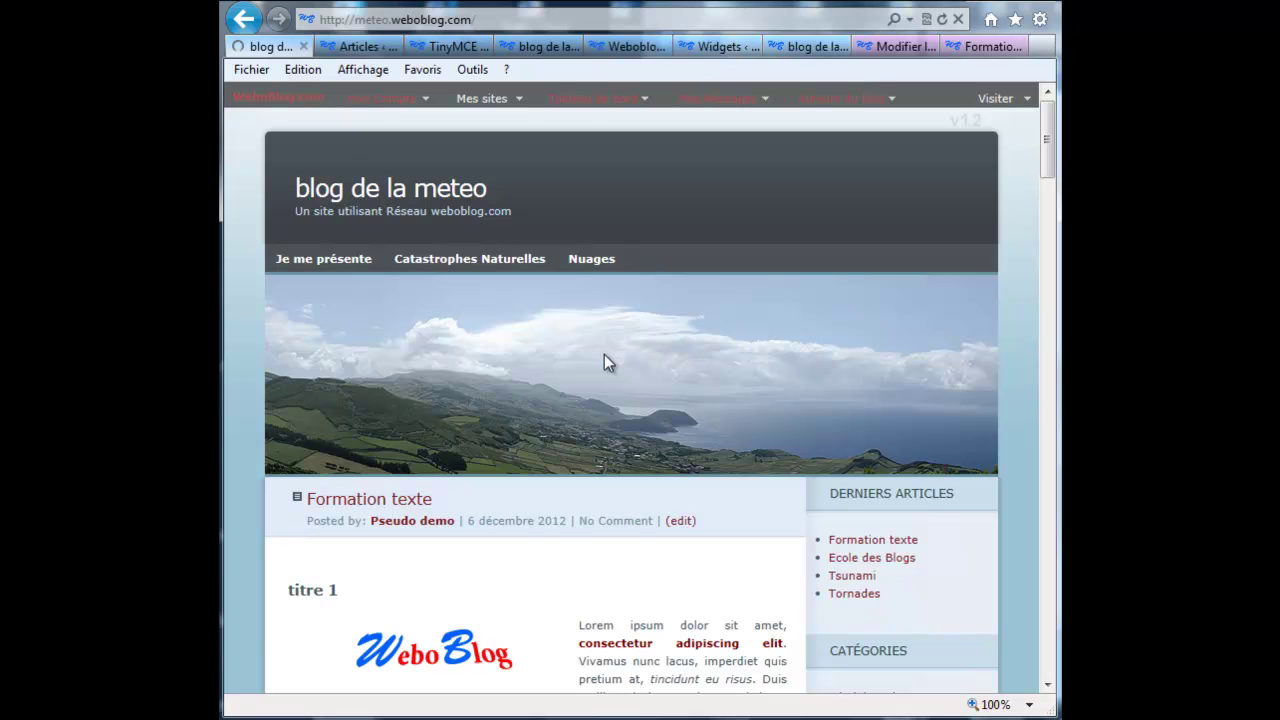
{"action": "left_click_drag", "start_coordinate": [1047, 150], "coordinate": [995, 467]}
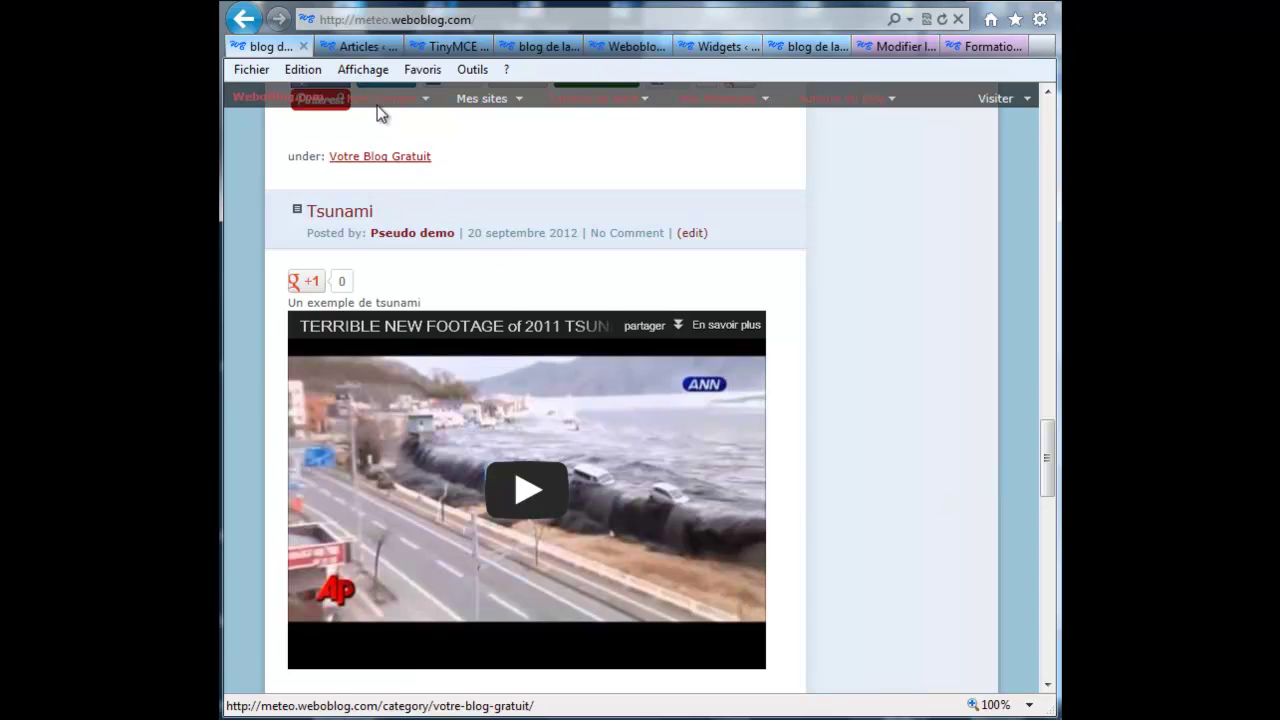
{"action": "left_click", "coordinate": [357, 47]}
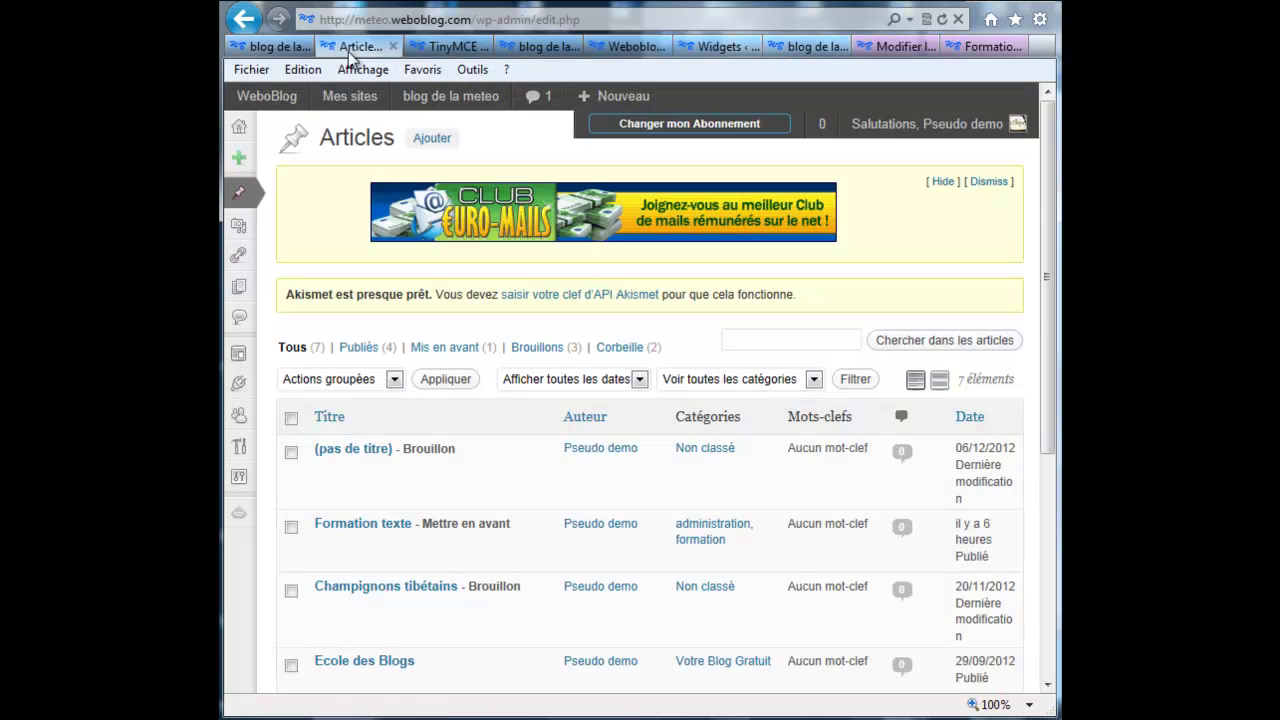
Step: Open the Tsunami article for editing and view it in Visuel, then HTML mode
{"action": "scroll", "coordinate": [405, 431], "scroll_direction": "down", "scroll_amount": 4}
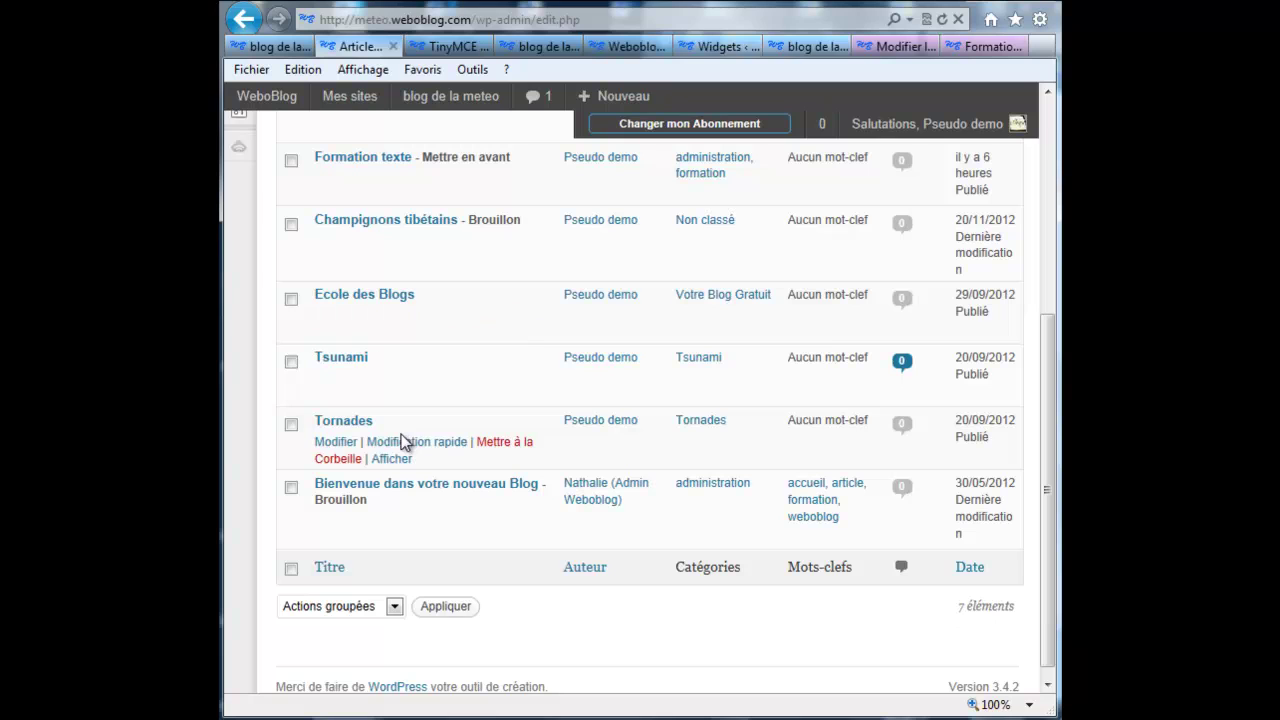
{"action": "left_click", "coordinate": [338, 381]}
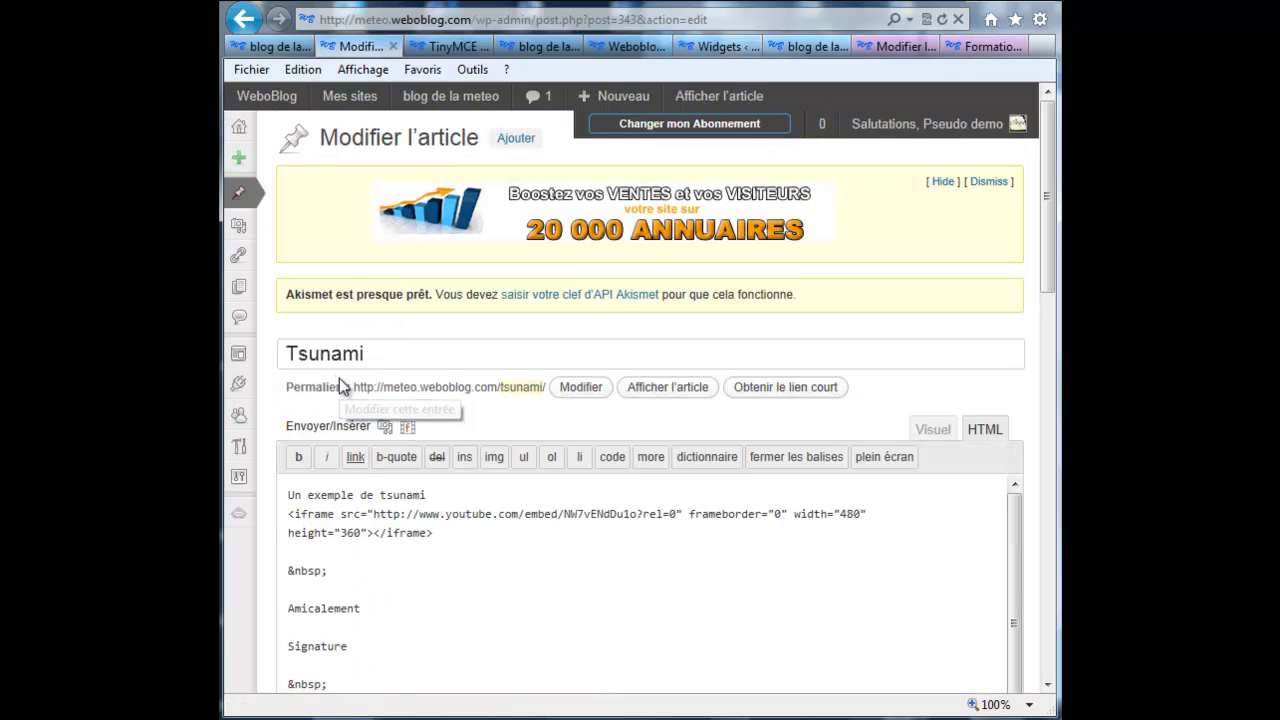
{"action": "left_click", "coordinate": [933, 436]}
{"action": "scroll", "coordinate": [658, 517], "scroll_direction": "down", "scroll_amount": 3}
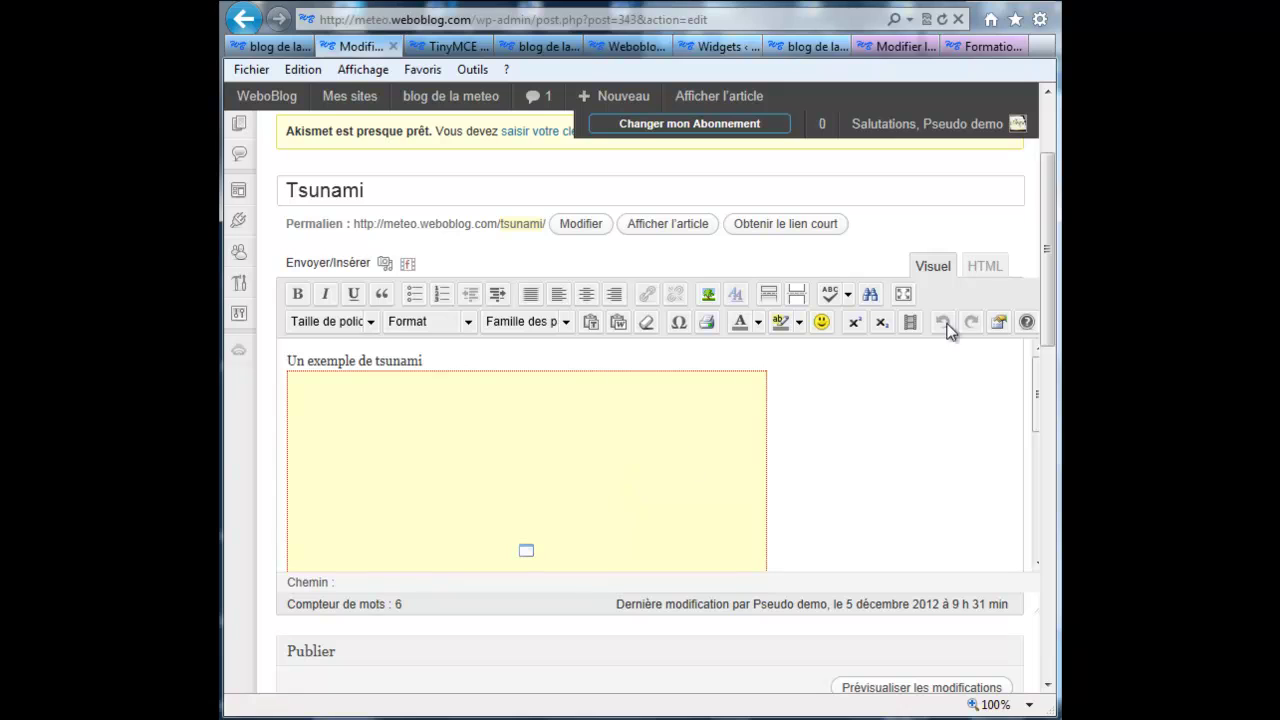
{"action": "left_click", "coordinate": [983, 268]}
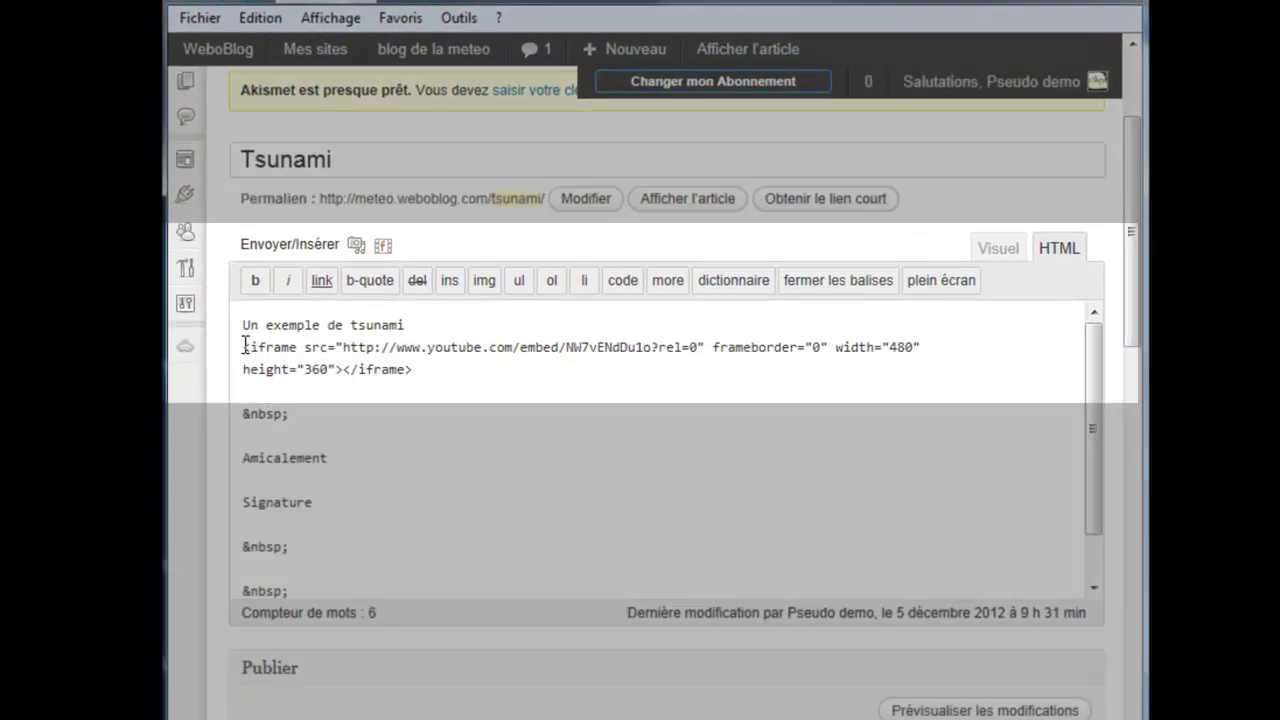
Step: Highlight the YouTube iframe code's parts: whole embed, src URL, frameborder="0" and closing tag
{"action": "left_click_drag", "start_coordinate": [288, 350], "coordinate": [436, 371]}
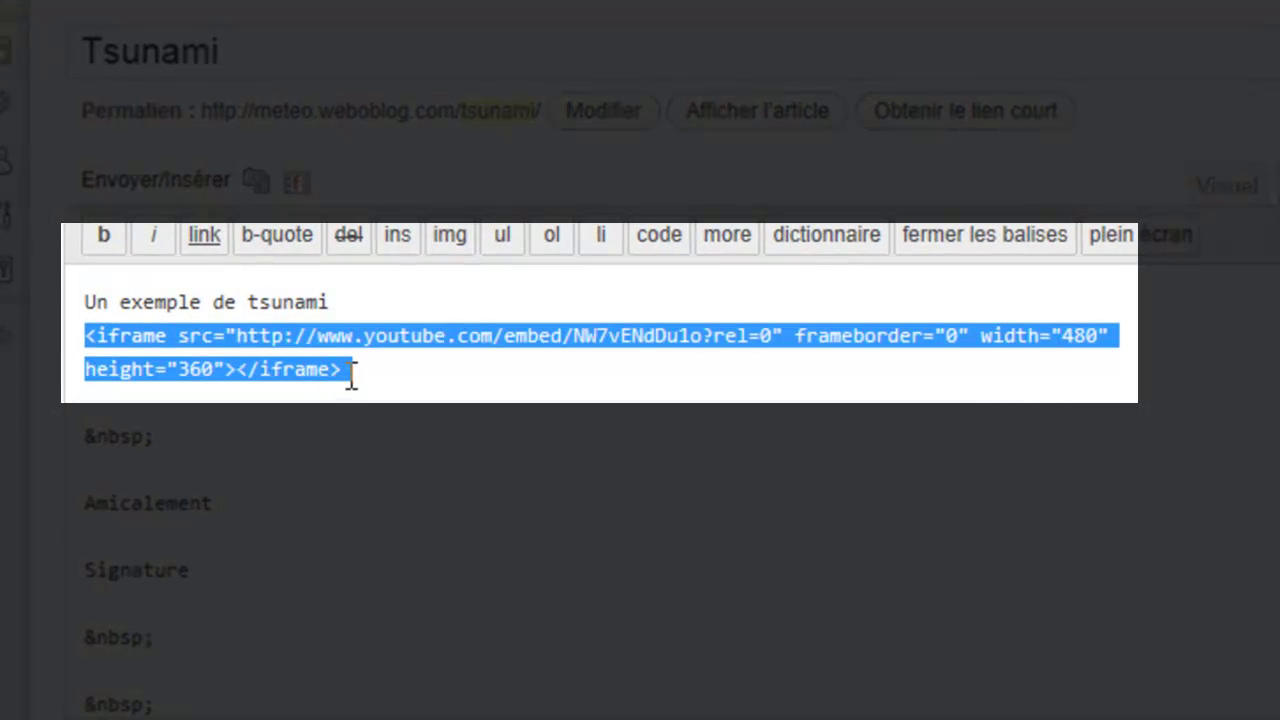
{"action": "left_click", "coordinate": [90, 336]}
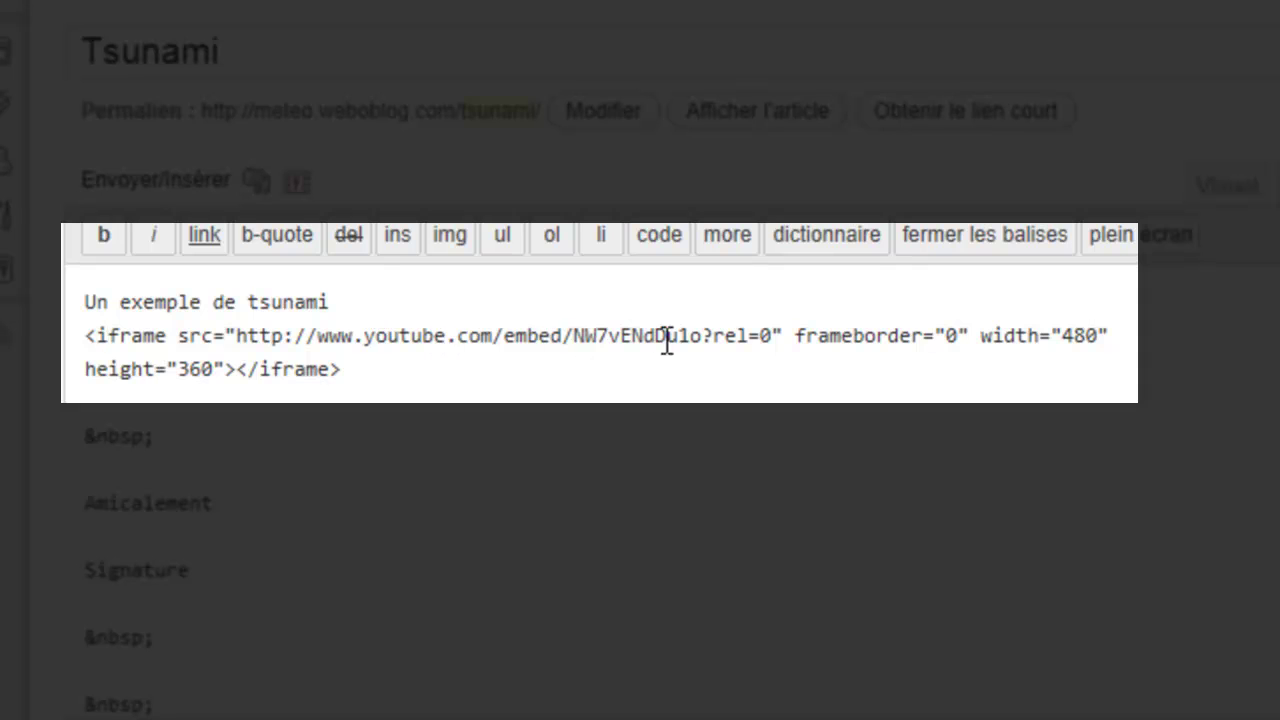
{"action": "left_click_drag", "start_coordinate": [783, 336], "coordinate": [229, 334]}
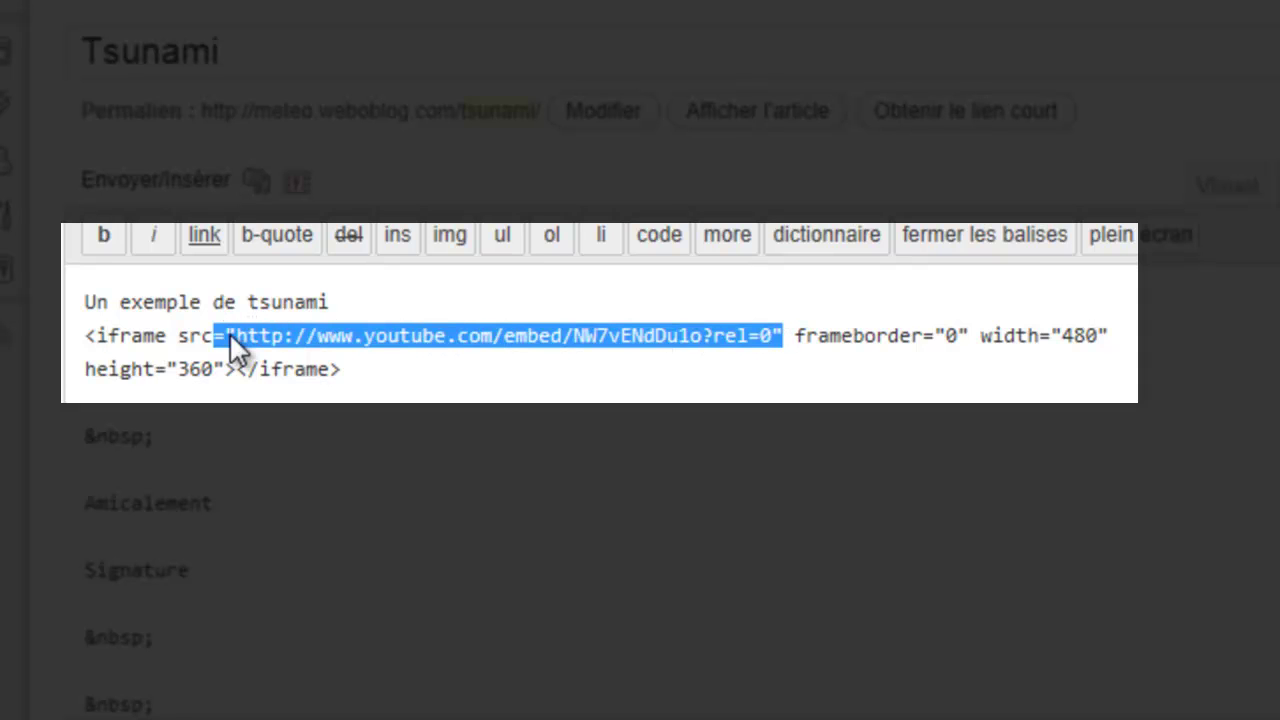
{"action": "left_click", "coordinate": [897, 364]}
{"action": "left_click_drag", "start_coordinate": [797, 331], "coordinate": [966, 318]}
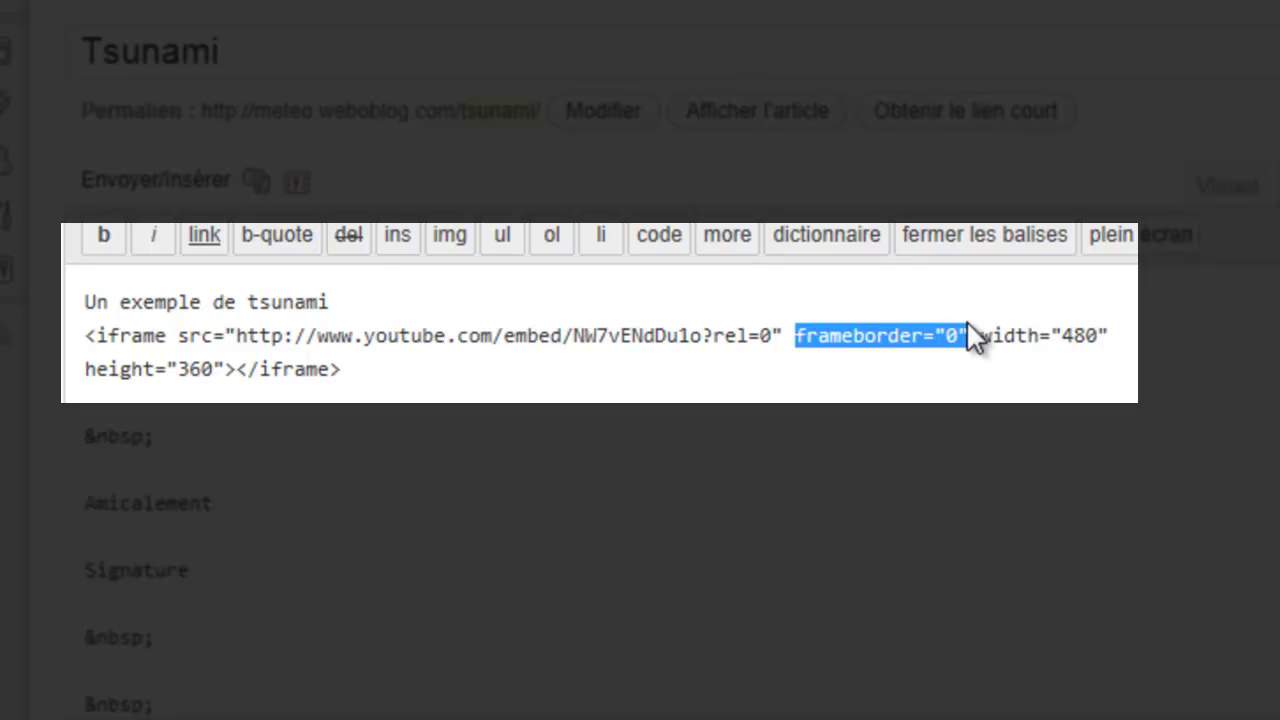
{"action": "left_click", "coordinate": [968, 341]}
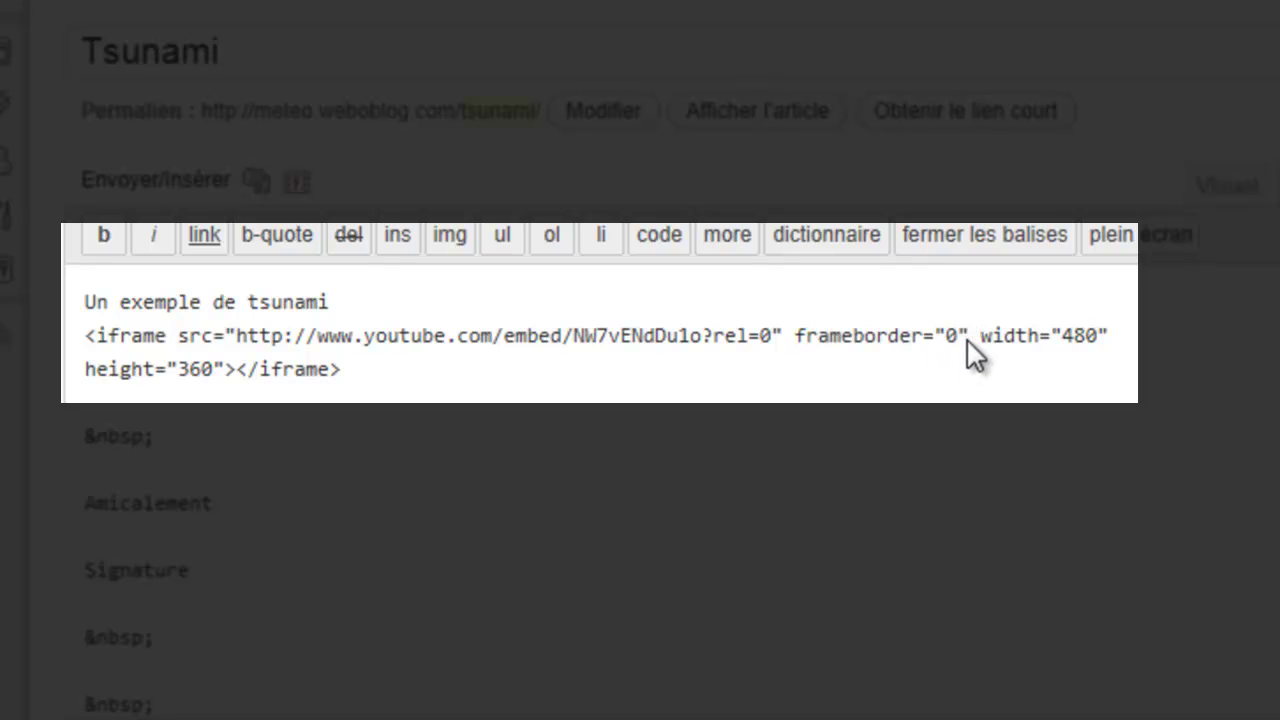
{"action": "left_click", "coordinate": [232, 369]}
{"action": "left_click_drag", "start_coordinate": [350, 370], "coordinate": [83, 343]}
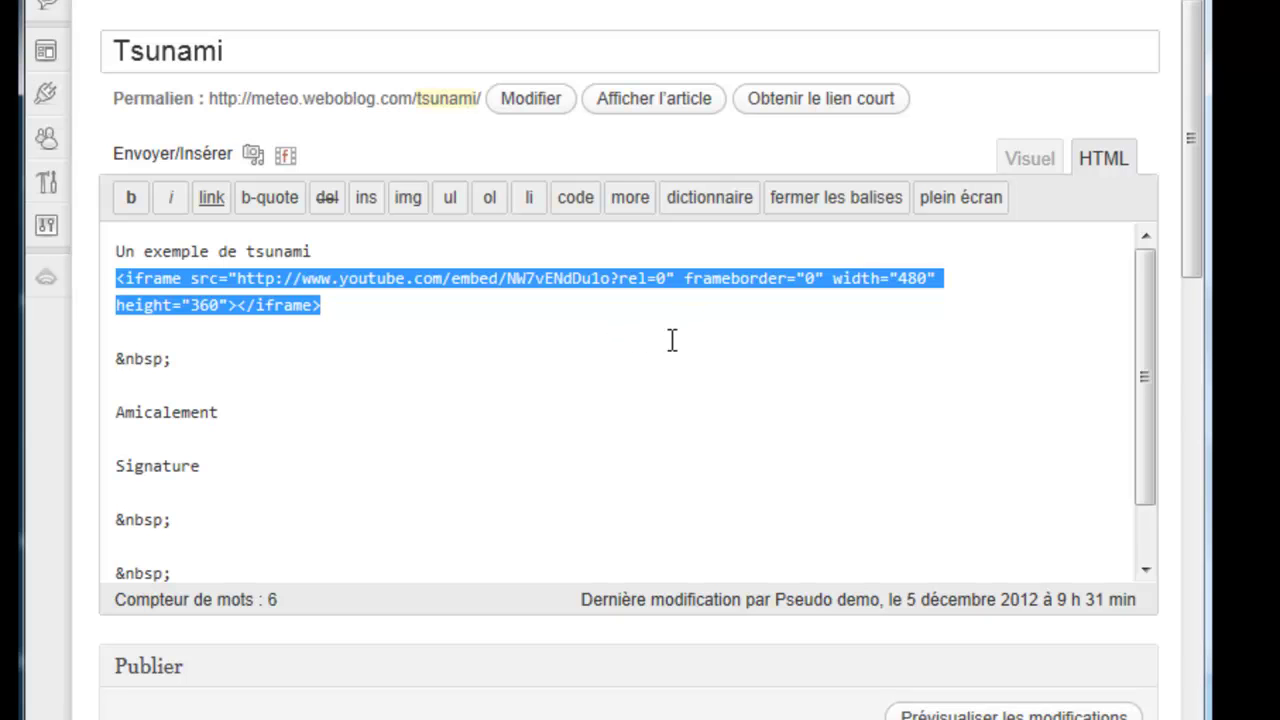
{"action": "left_click_drag", "start_coordinate": [350, 310], "coordinate": [113, 284]}
{"action": "left_click", "coordinate": [316, 310]}
{"action": "left_click_drag", "start_coordinate": [311, 310], "coordinate": [116, 281]}
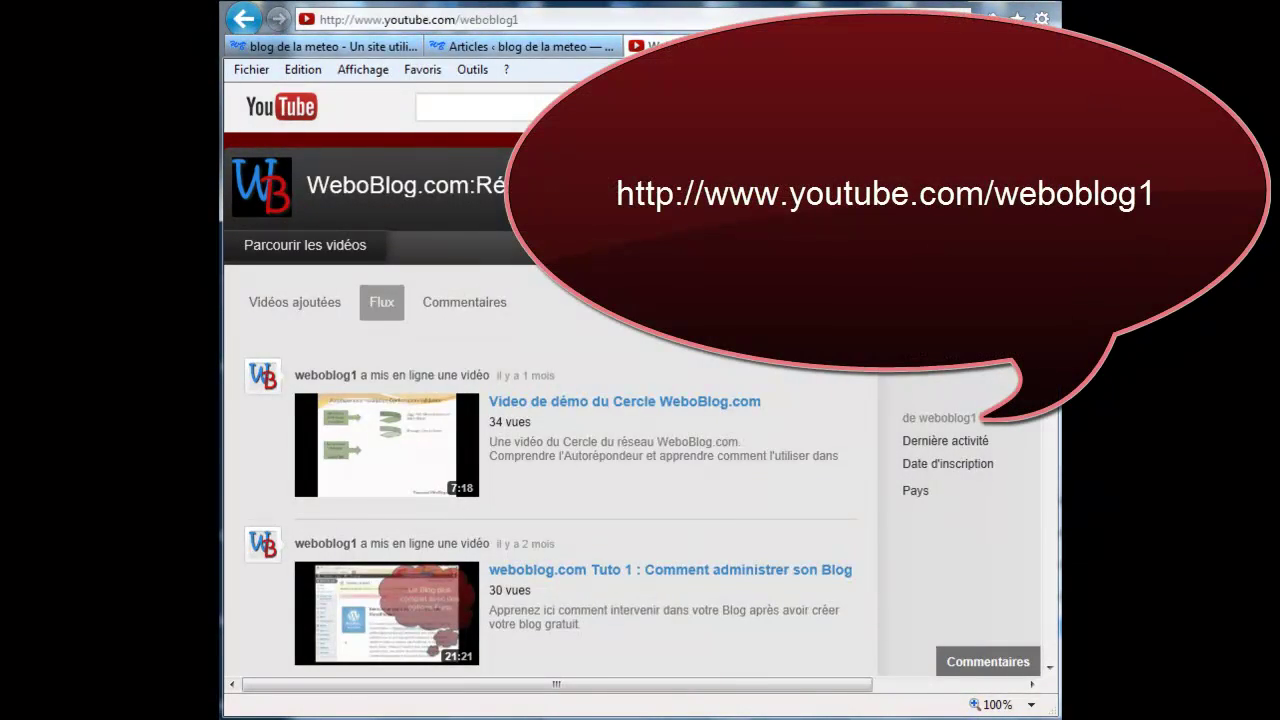
Step: Open and pause the 'Video de démo du Cercle WeboBlog.com' video and show its share link
{"action": "scroll", "coordinate": [612, 232], "scroll_direction": "down", "scroll_amount": 2}
{"action": "left_click", "coordinate": [598, 315]}
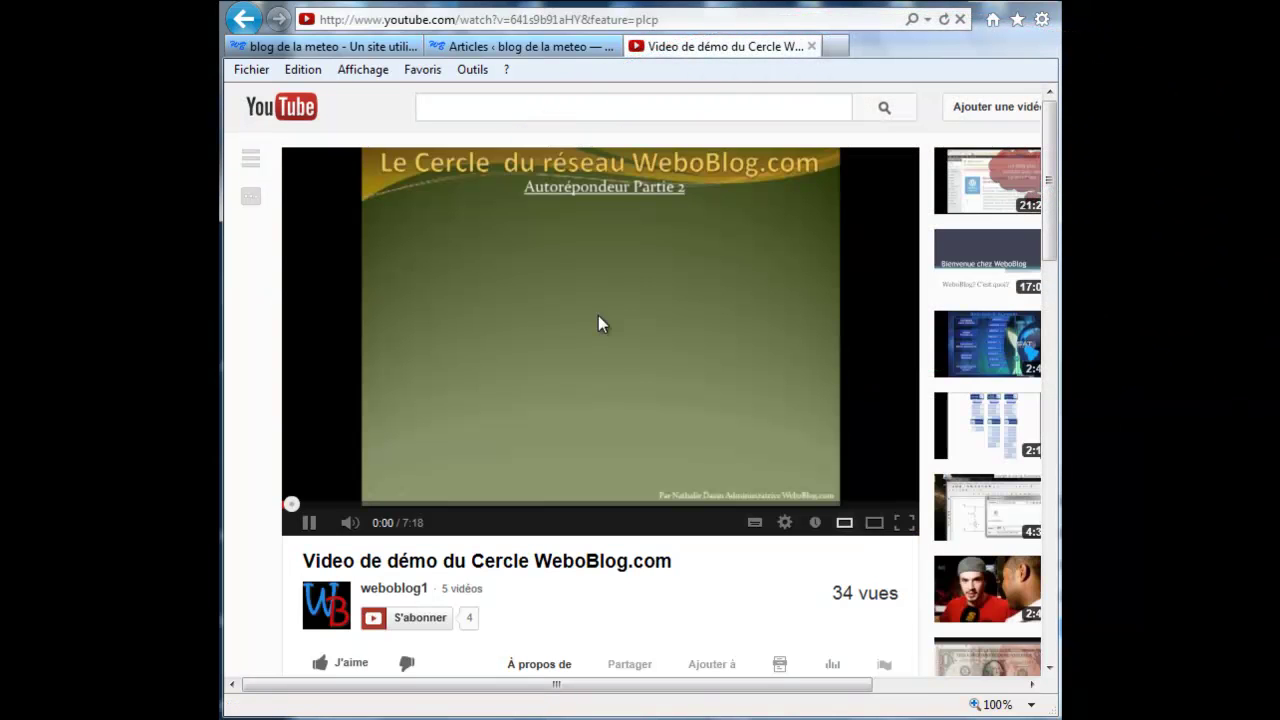
{"action": "left_click", "coordinate": [306, 526]}
{"action": "scroll", "coordinate": [612, 605], "scroll_direction": "down", "scroll_amount": 2}
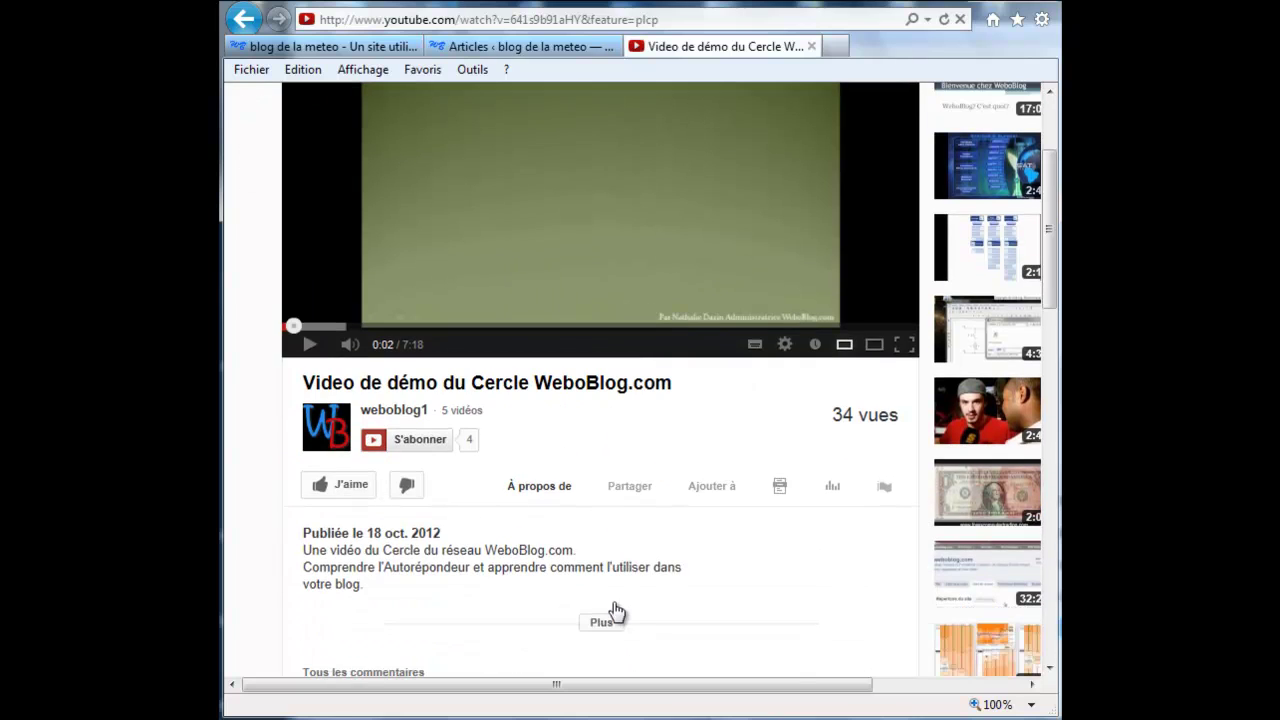
{"action": "left_click", "coordinate": [630, 487]}
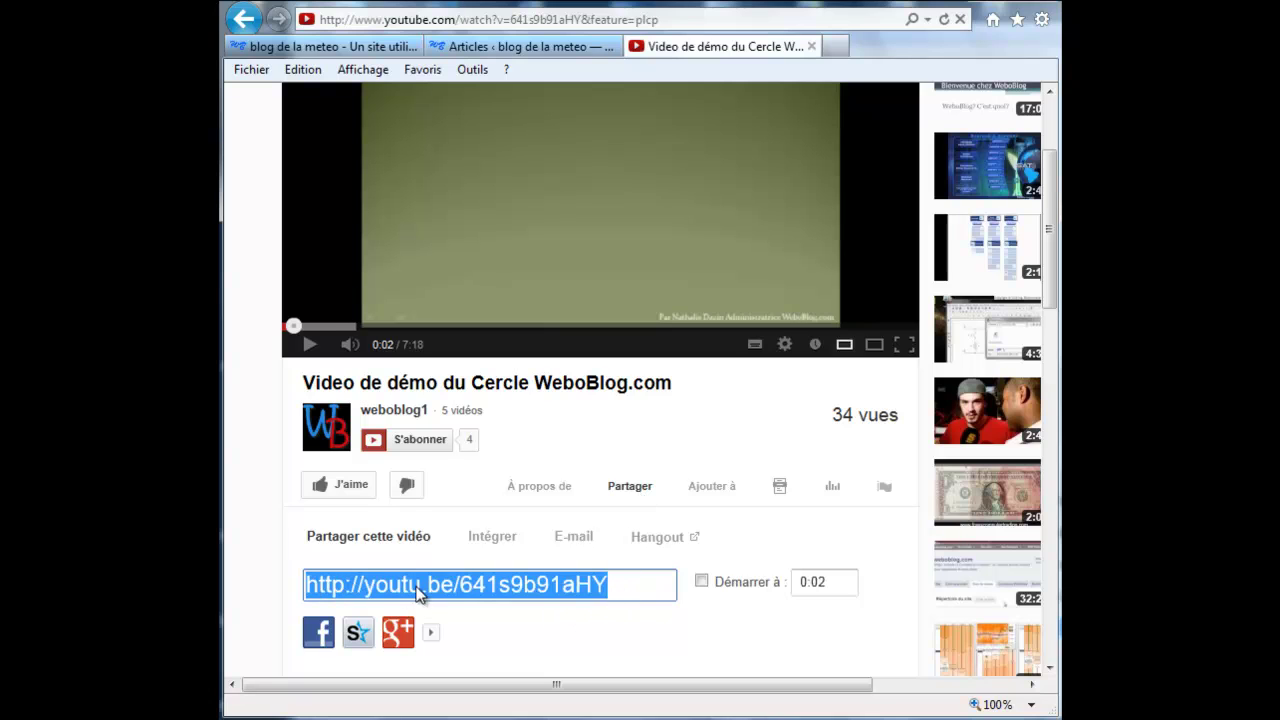
{"action": "left_click", "coordinate": [615, 590]}
{"action": "left_click", "coordinate": [614, 586]}
Step: Show the video's embed code at 560 × 315 size and copy it
{"action": "left_click", "coordinate": [500, 543]}
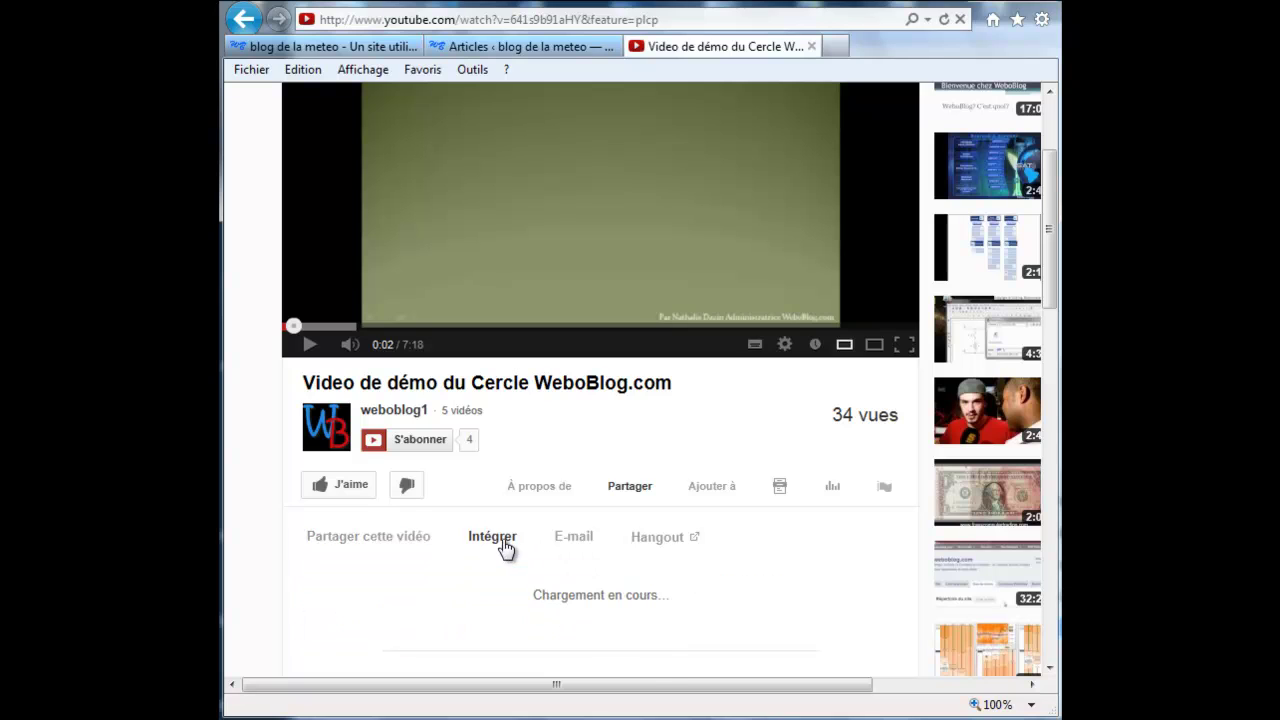
{"action": "scroll", "coordinate": [790, 585], "scroll_direction": "down", "scroll_amount": 1}
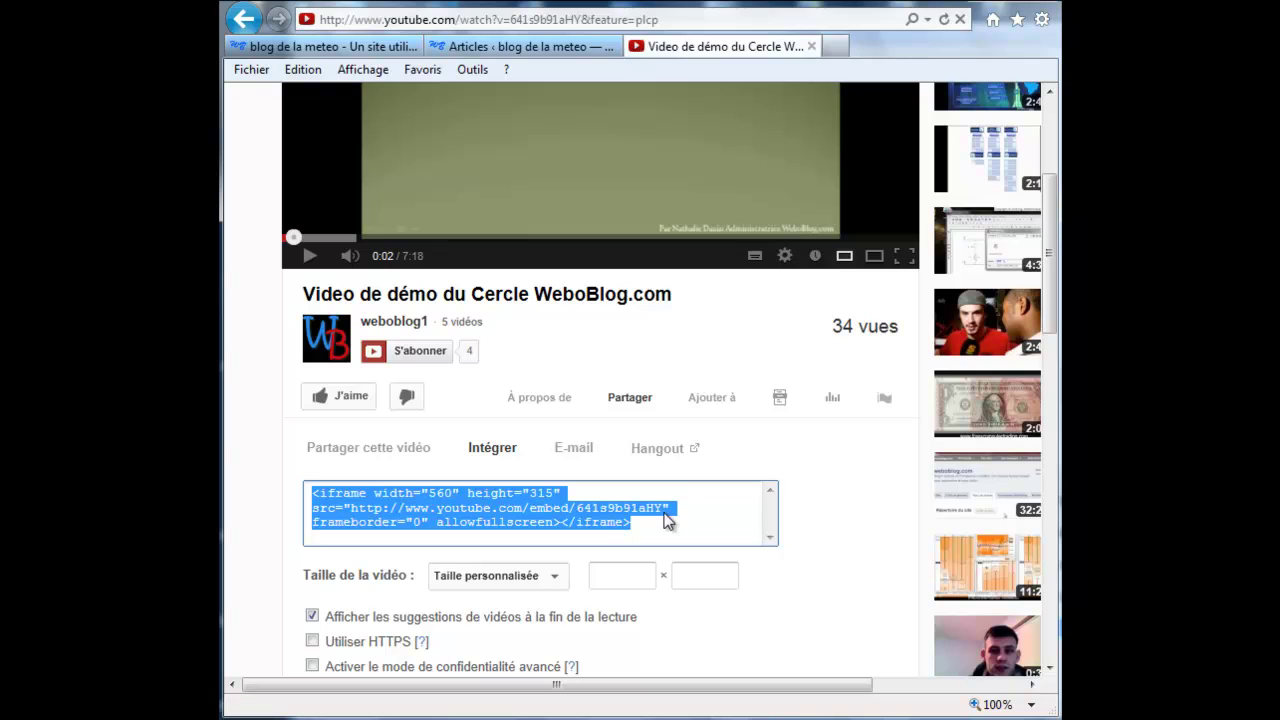
{"action": "left_click", "coordinate": [546, 575]}
{"action": "left_click", "coordinate": [540, 596]}
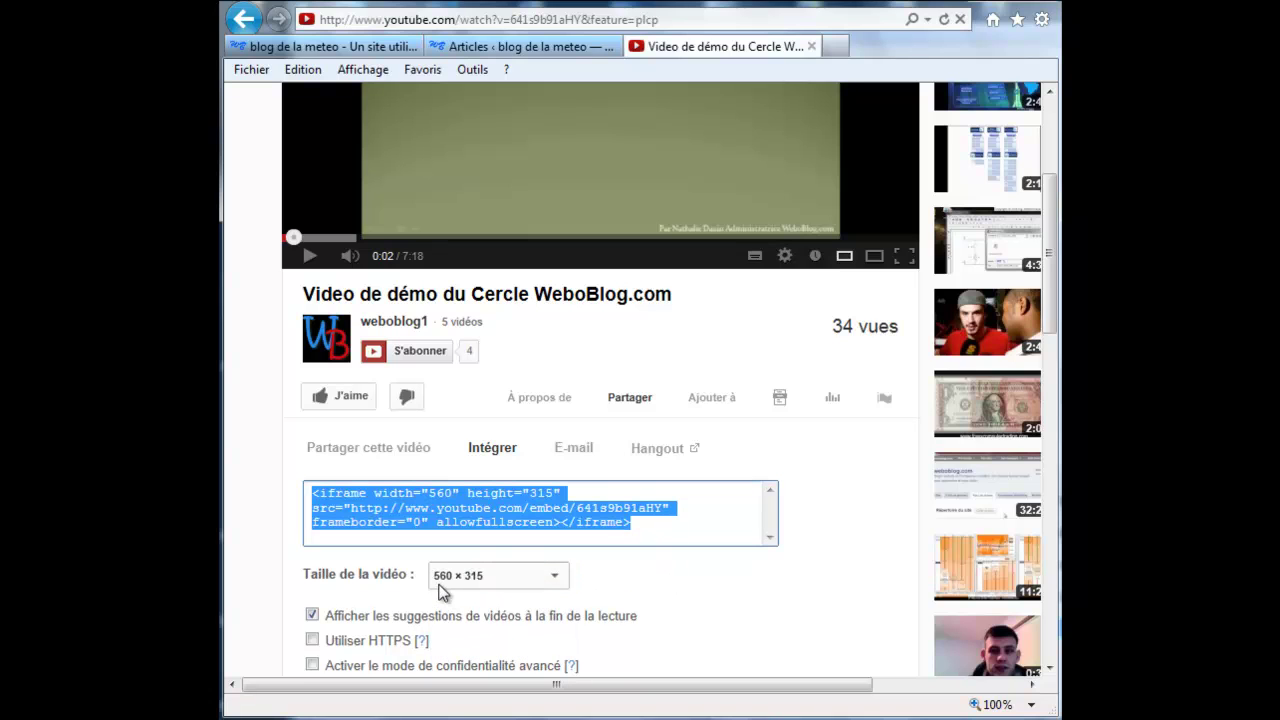
{"action": "left_click", "coordinate": [643, 530]}
{"action": "right_click", "coordinate": [586, 520]}
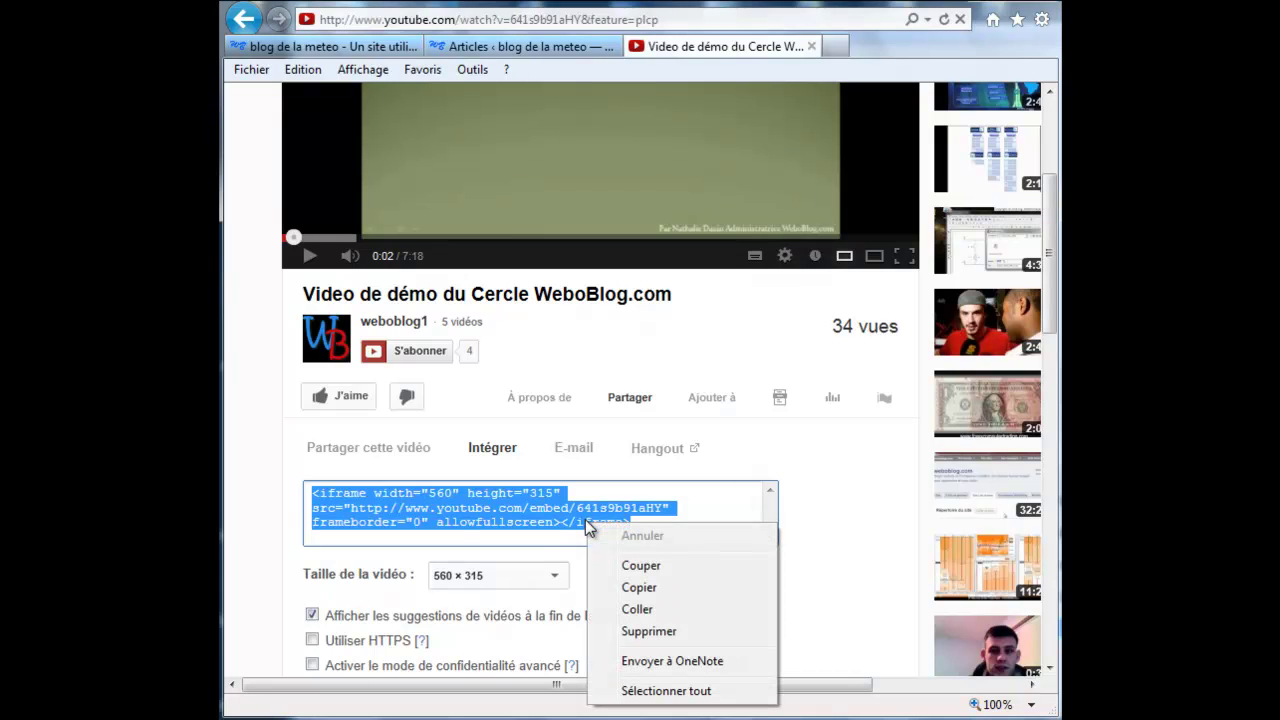
{"action": "left_click", "coordinate": [624, 588]}
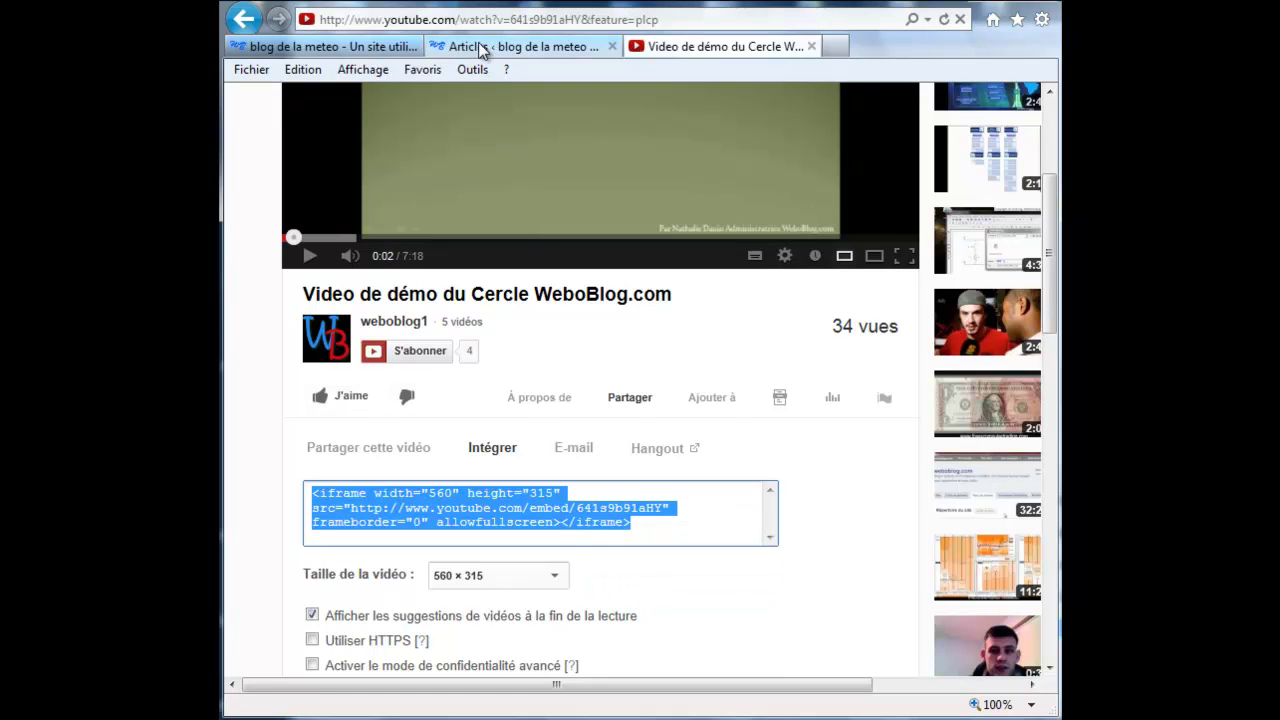
{"action": "left_click", "coordinate": [478, 44]}
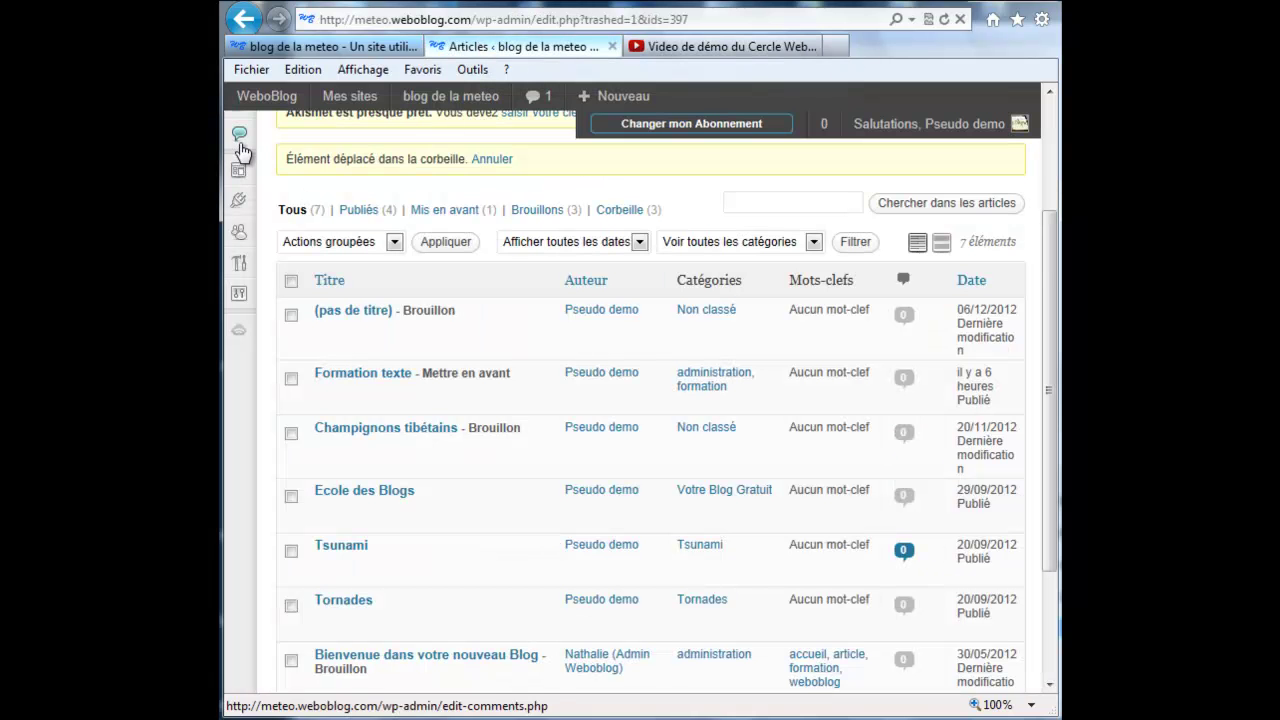
Step: Start the new article 'article de formation avec video' with greeting, welcome line and filler text
{"action": "scroll", "coordinate": [259, 245], "scroll_direction": "up", "scroll_amount": 3}
{"action": "mouse_move", "coordinate": [238, 193]}
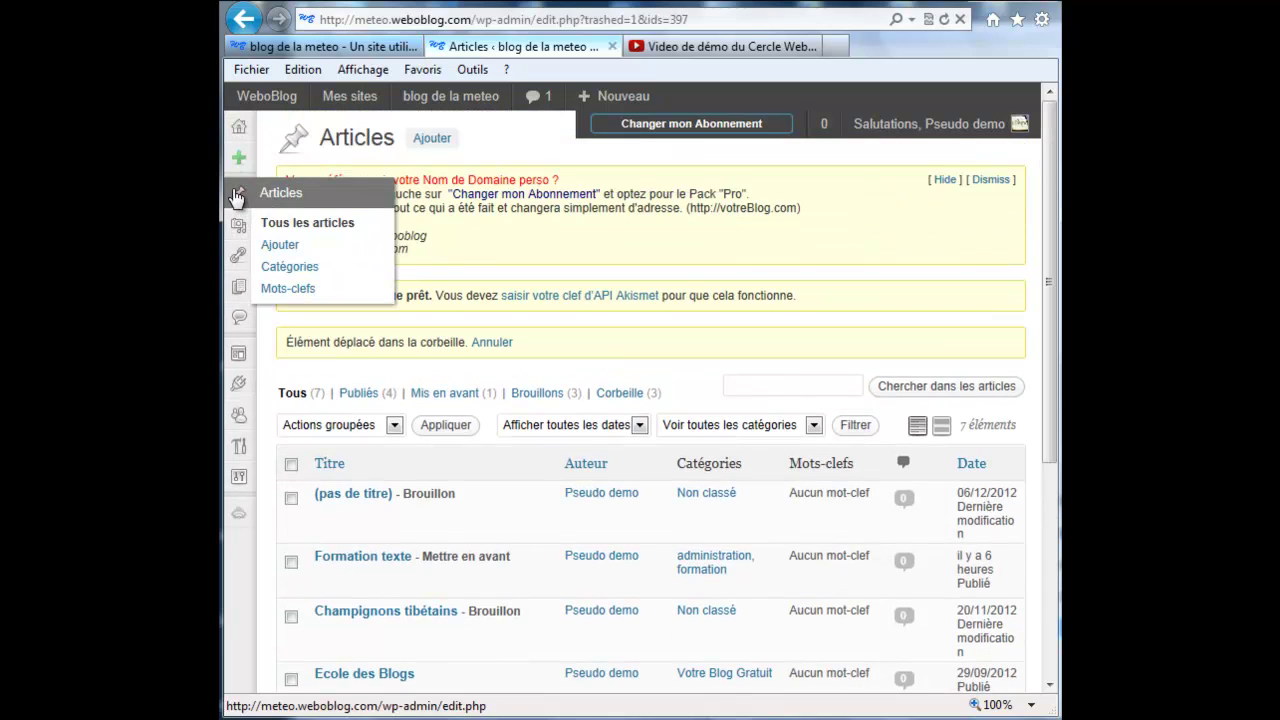
{"action": "left_click", "coordinate": [279, 247]}
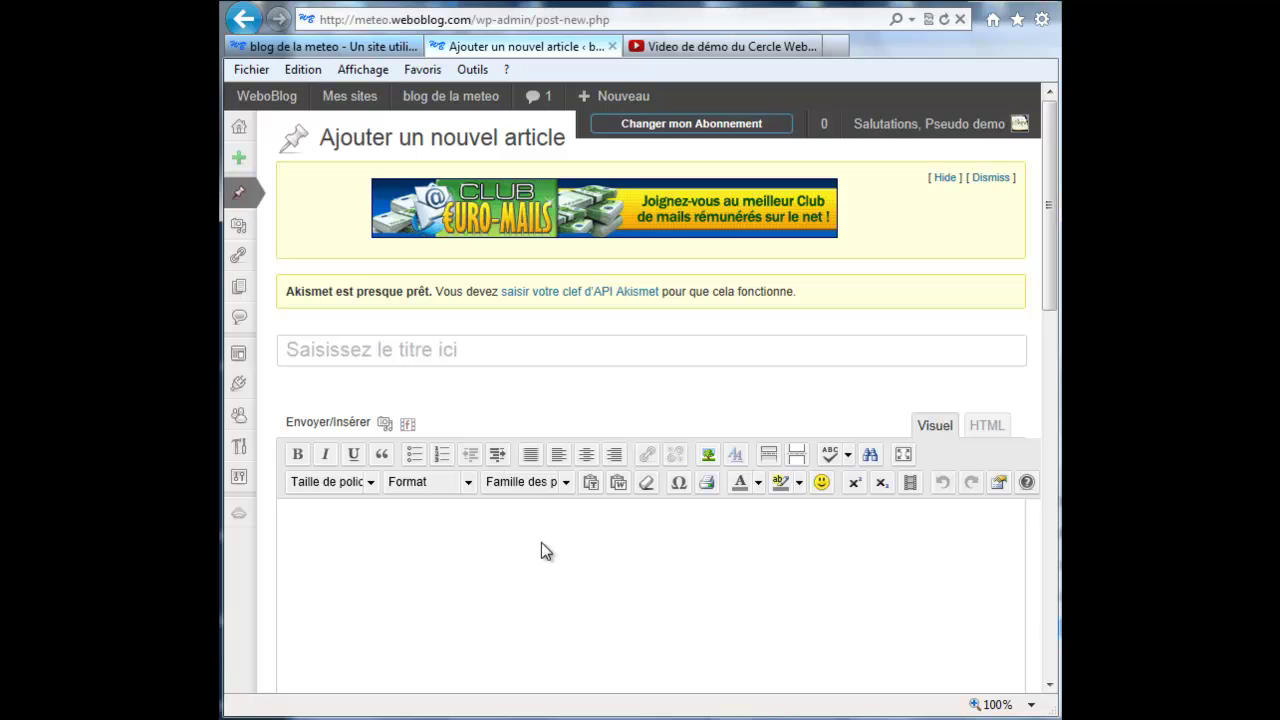
{"action": "scroll", "coordinate": [541, 552], "scroll_direction": "down", "scroll_amount": 2}
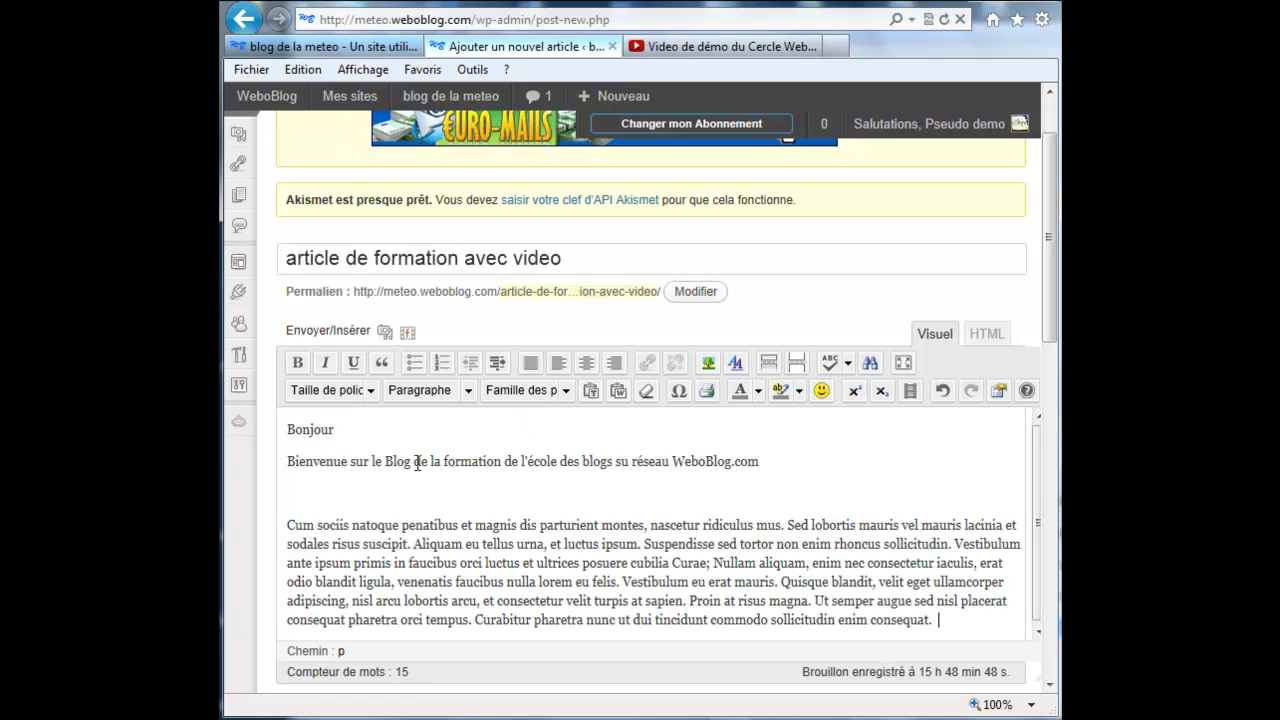
{"action": "left_click", "coordinate": [354, 430]}
{"action": "left_click", "coordinate": [826, 393]}
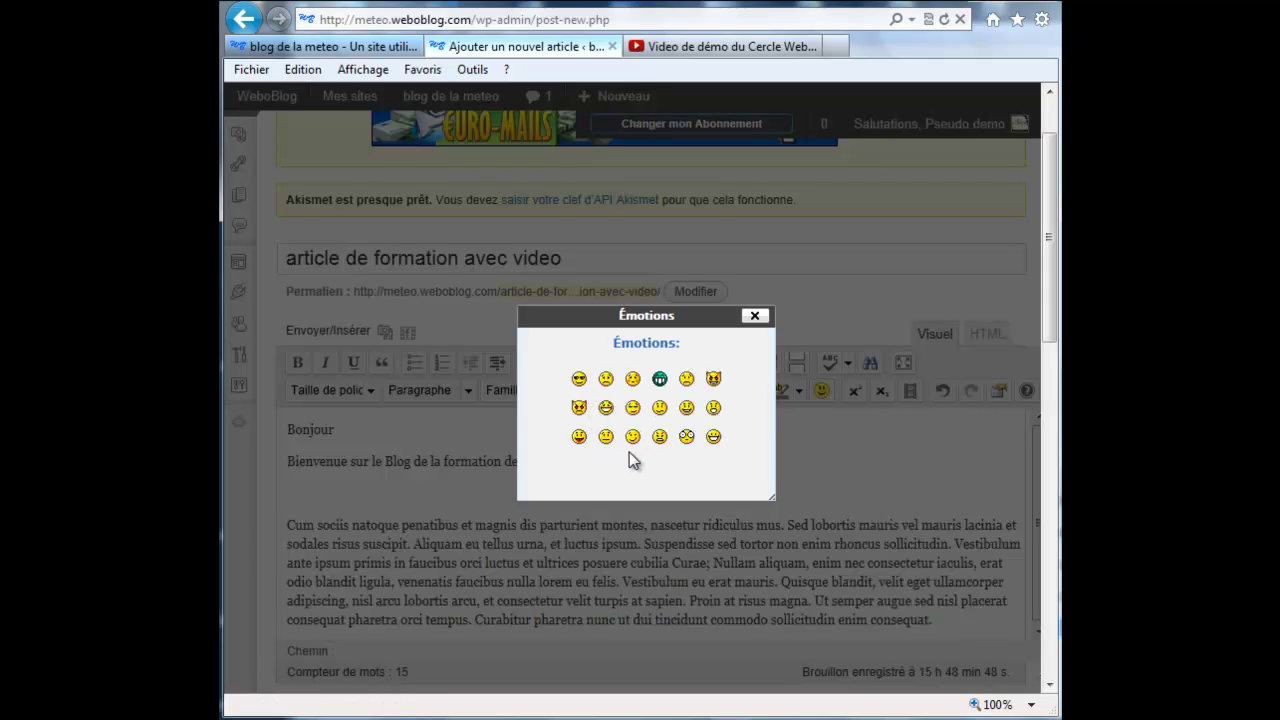
Step: Add the 8-) emoticon after Bonjour and start new paragraphs at 'Sed lobortis' and 'Curabitur'
{"action": "left_click", "coordinate": [580, 380]}
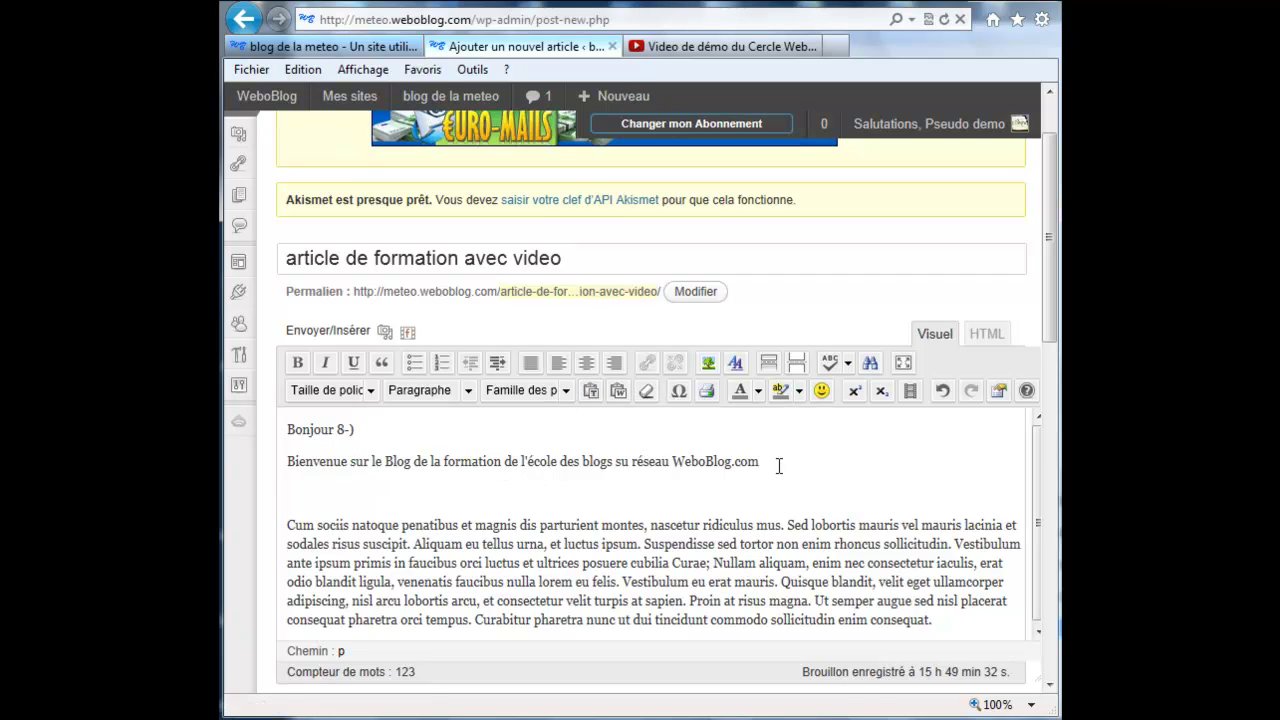
{"action": "left_click", "coordinate": [788, 526]}
{"action": "key", "text": "Return"}
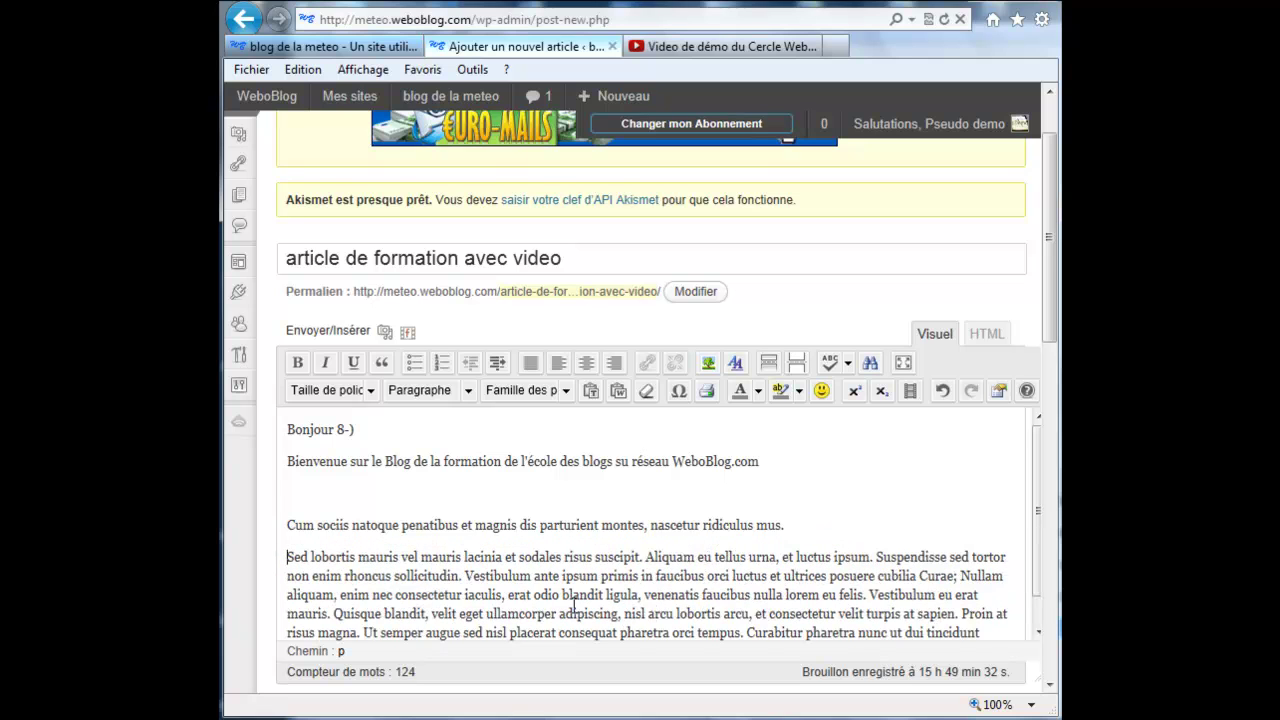
{"action": "left_click", "coordinate": [747, 632]}
{"action": "key", "text": "Return"}
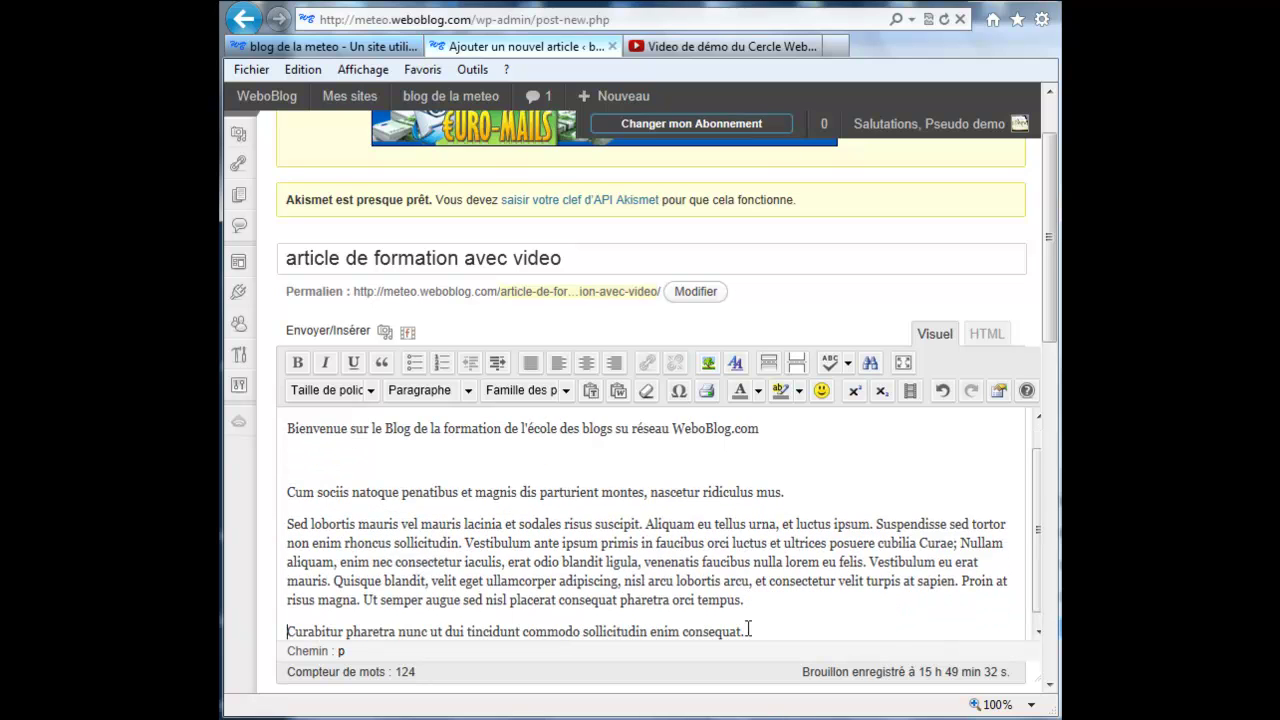
{"action": "key", "text": "Return"}
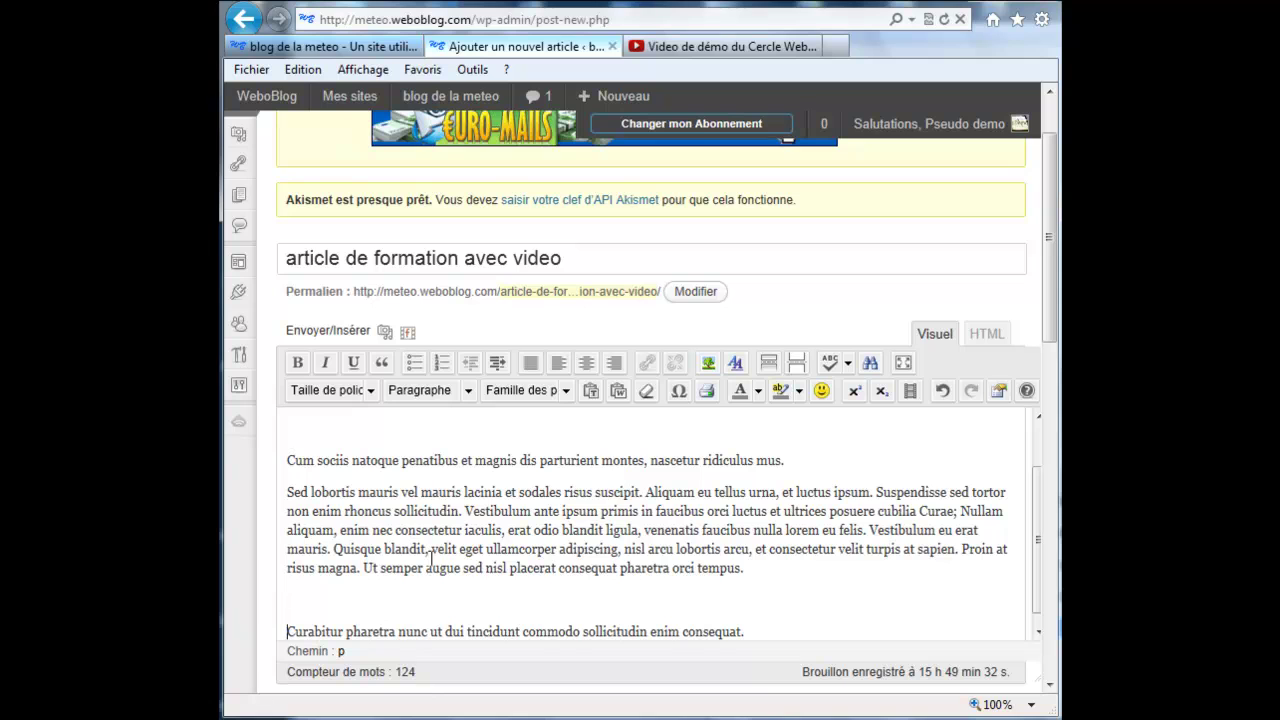
Step: Justify the selected paragraphs and separate 'Quisque blandit' with blank lines above it
{"action": "left_click_drag", "start_coordinate": [289, 460], "coordinate": [775, 618]}
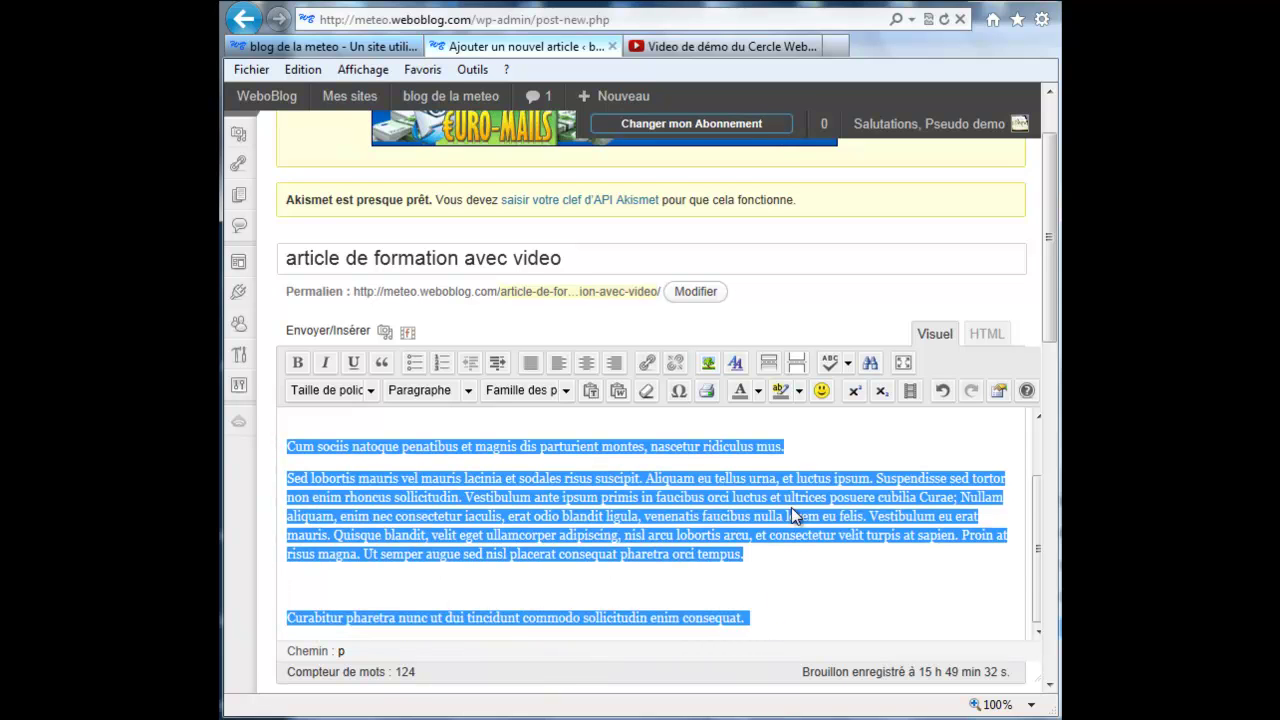
{"action": "left_click", "coordinate": [531, 362]}
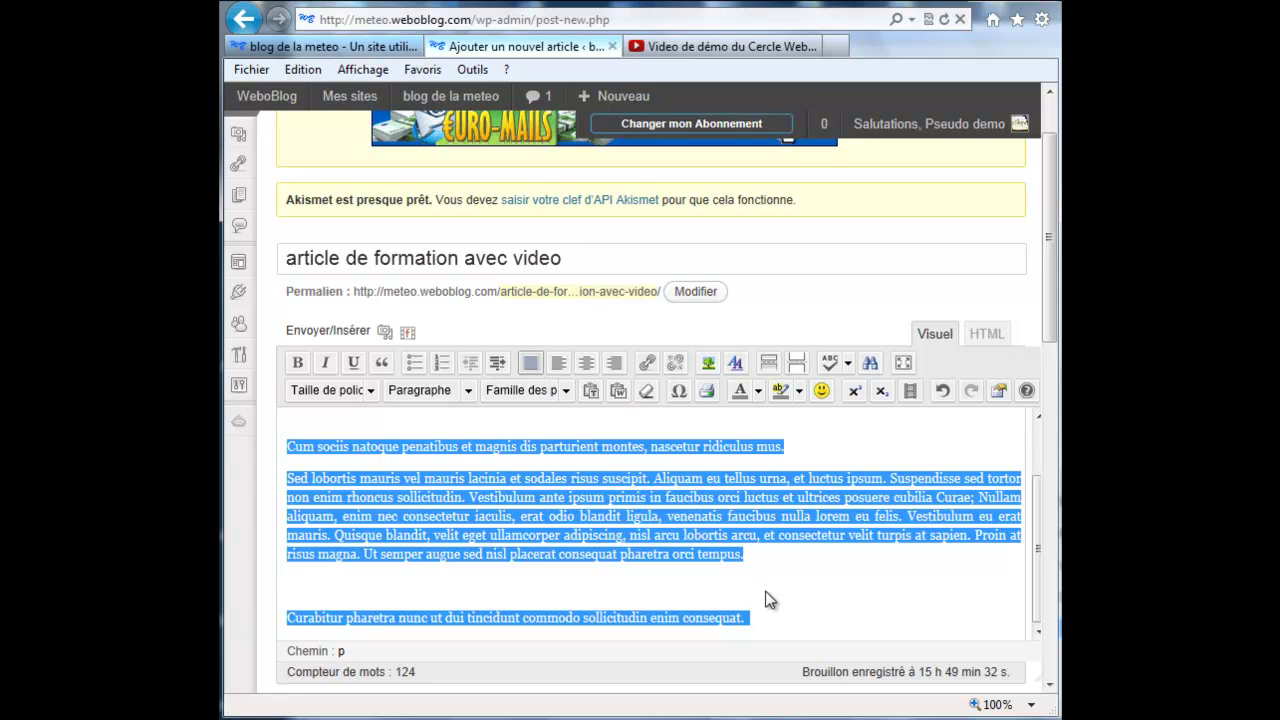
{"action": "left_click", "coordinate": [752, 556]}
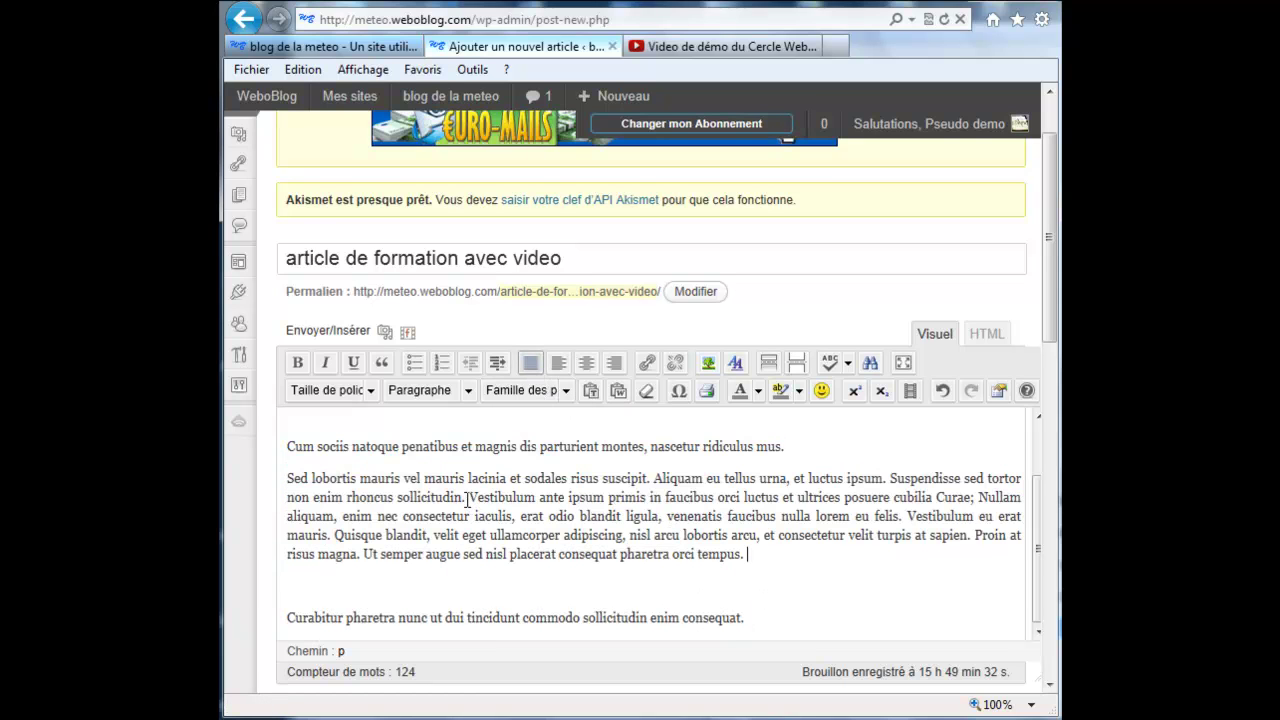
{"action": "left_click", "coordinate": [336, 535]}
{"action": "key", "text": "Return"}
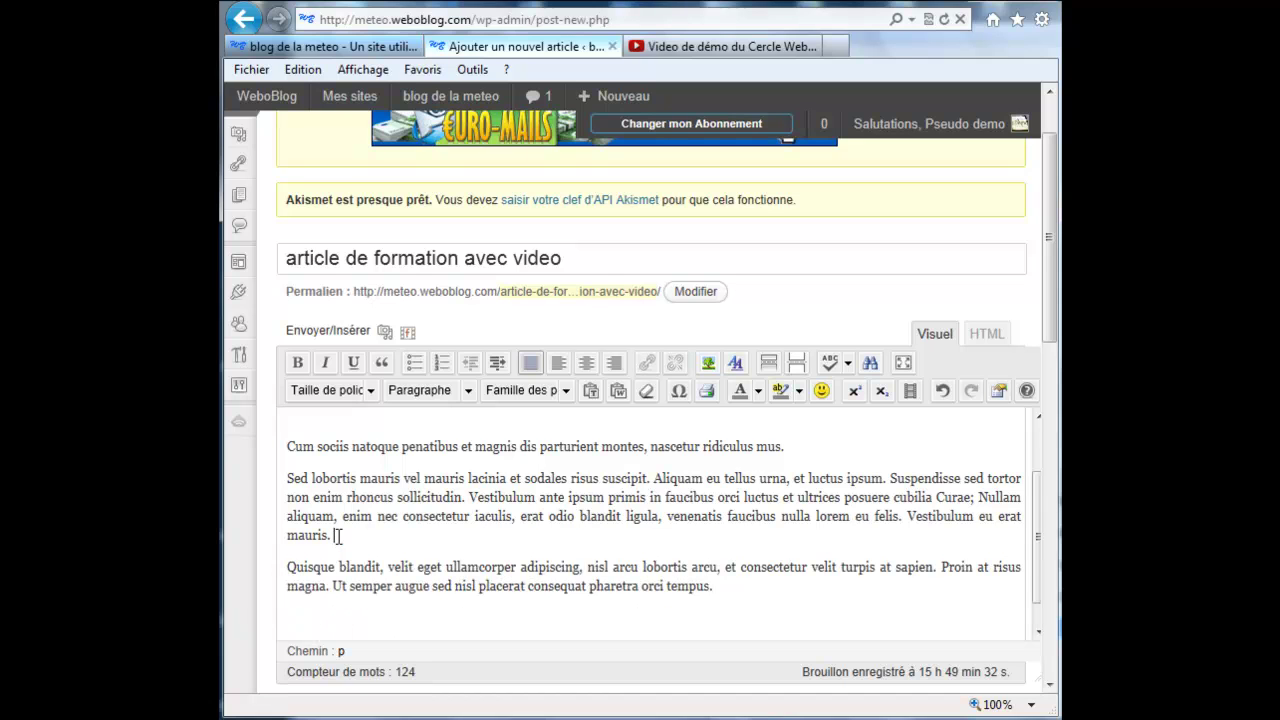
{"action": "key", "text": "Return"}
{"action": "key", "text": "Return"}
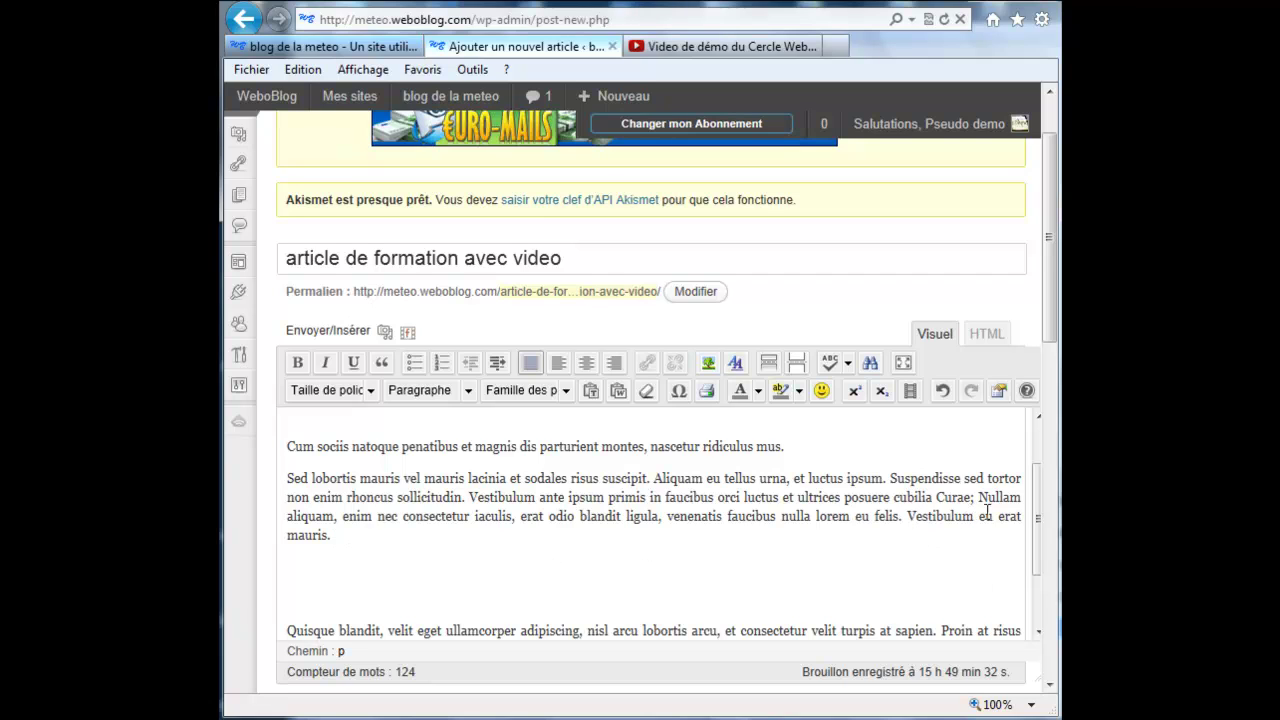
Step: Put the post in HTML view and copy the YouTube embed code again
{"action": "left_click", "coordinate": [981, 344]}
{"action": "left_click", "coordinate": [675, 50]}
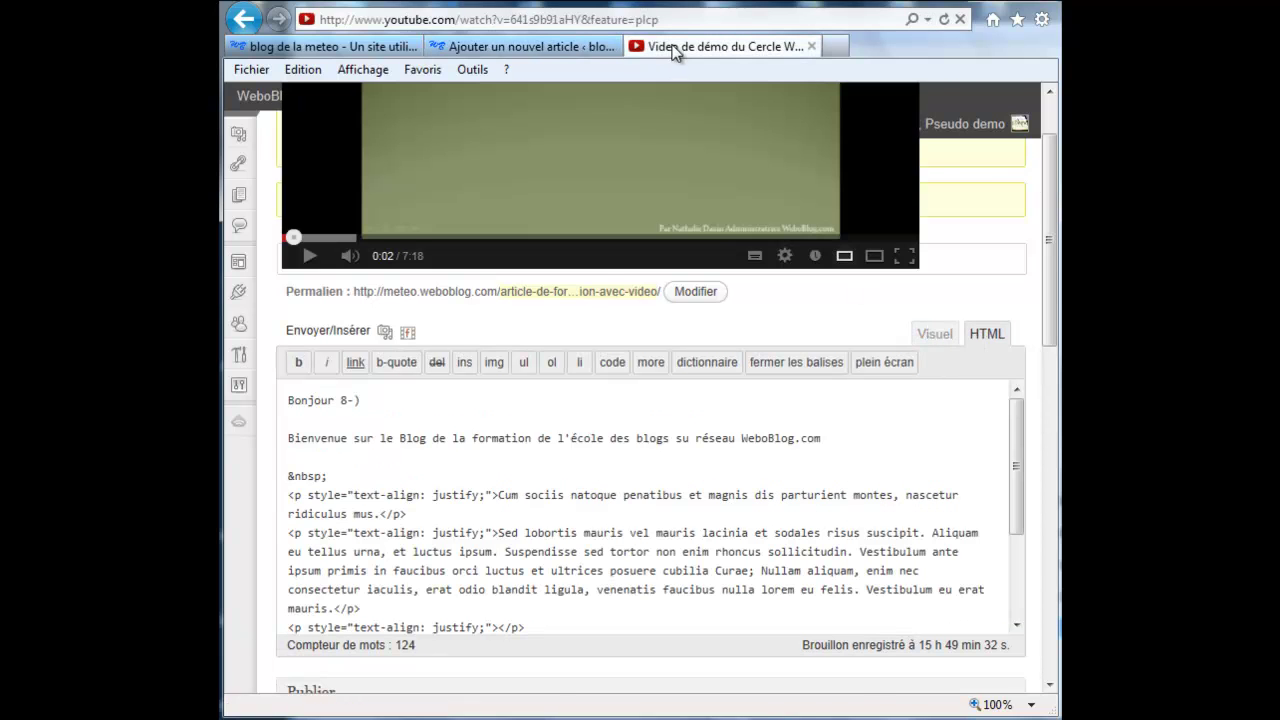
{"action": "right_click", "coordinate": [563, 515]}
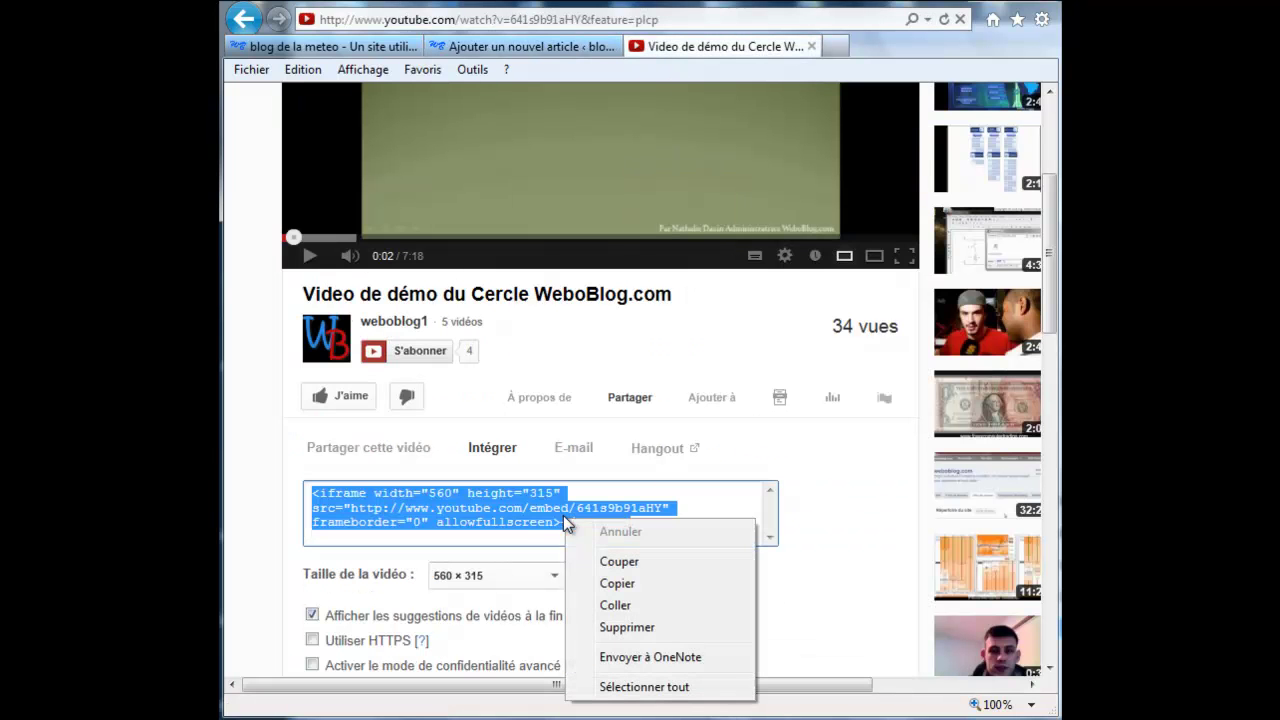
{"action": "left_click", "coordinate": [615, 584]}
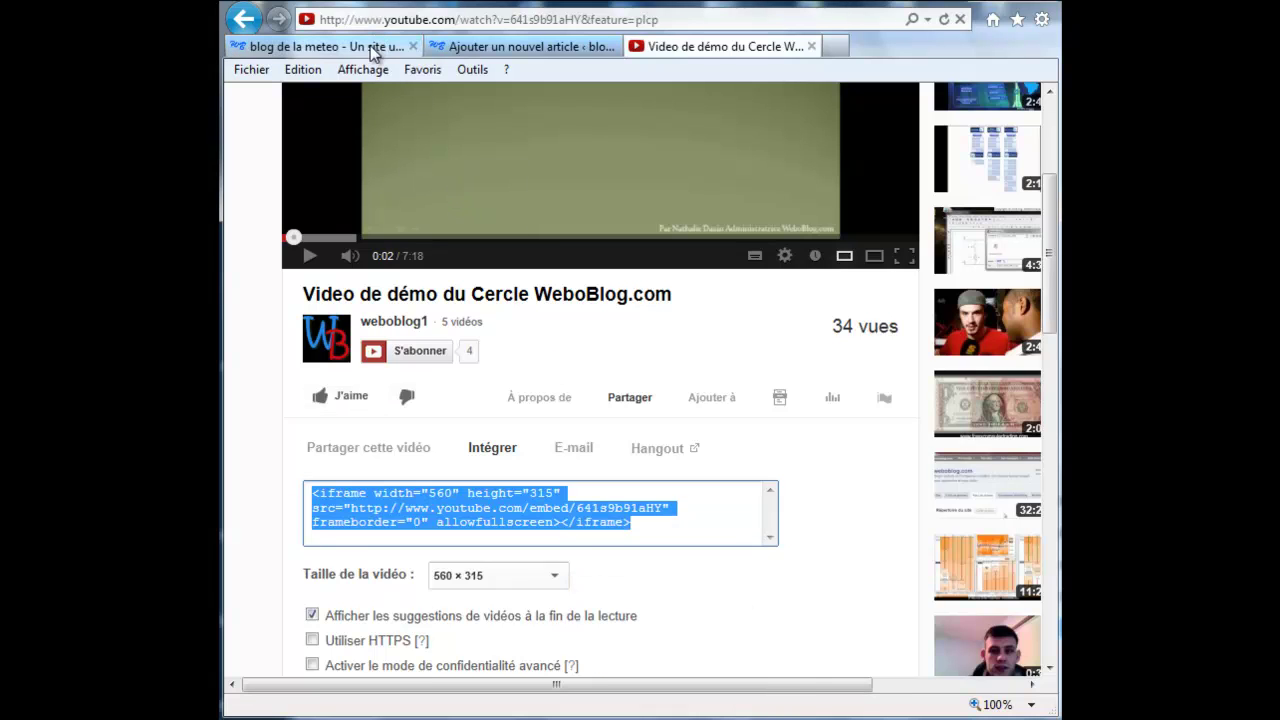
{"action": "left_click", "coordinate": [371, 47]}
Step: Paste the YouTube iframe on a new line and point out its closing tag, frameborder and allowfullscreen
{"action": "left_click", "coordinate": [535, 46]}
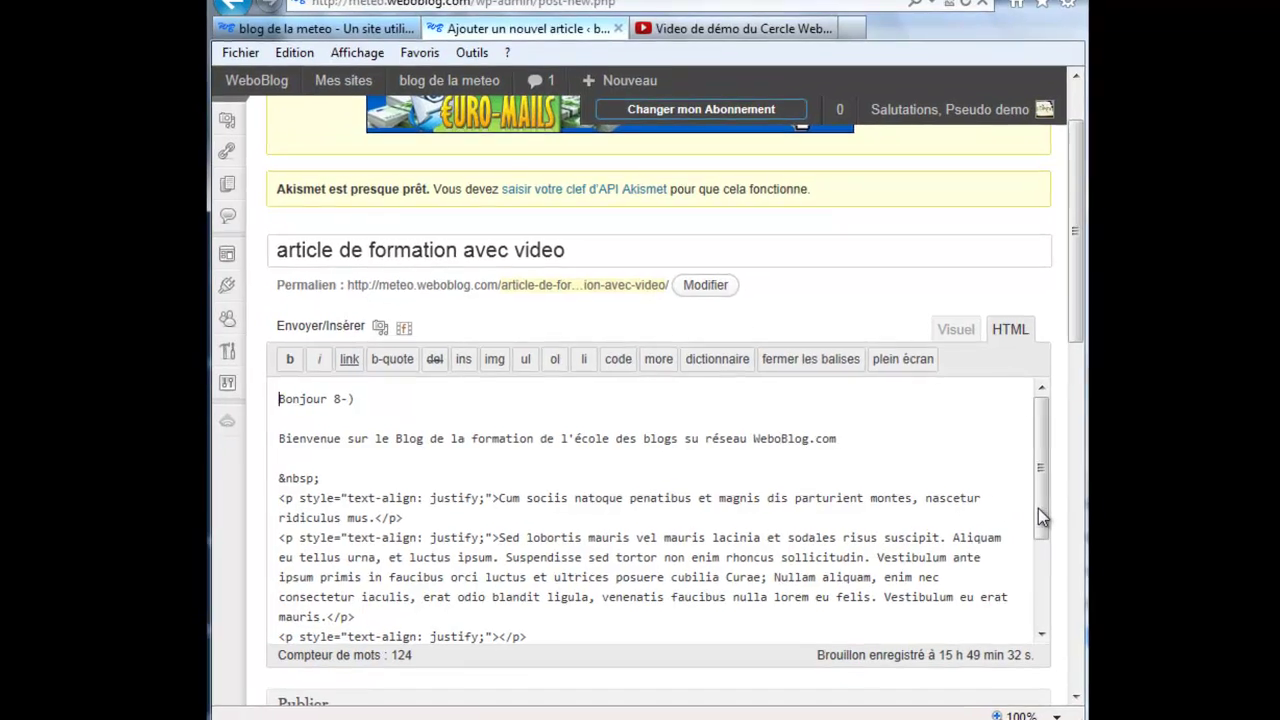
{"action": "left_click_drag", "start_coordinate": [1013, 503], "coordinate": [1012, 551]}
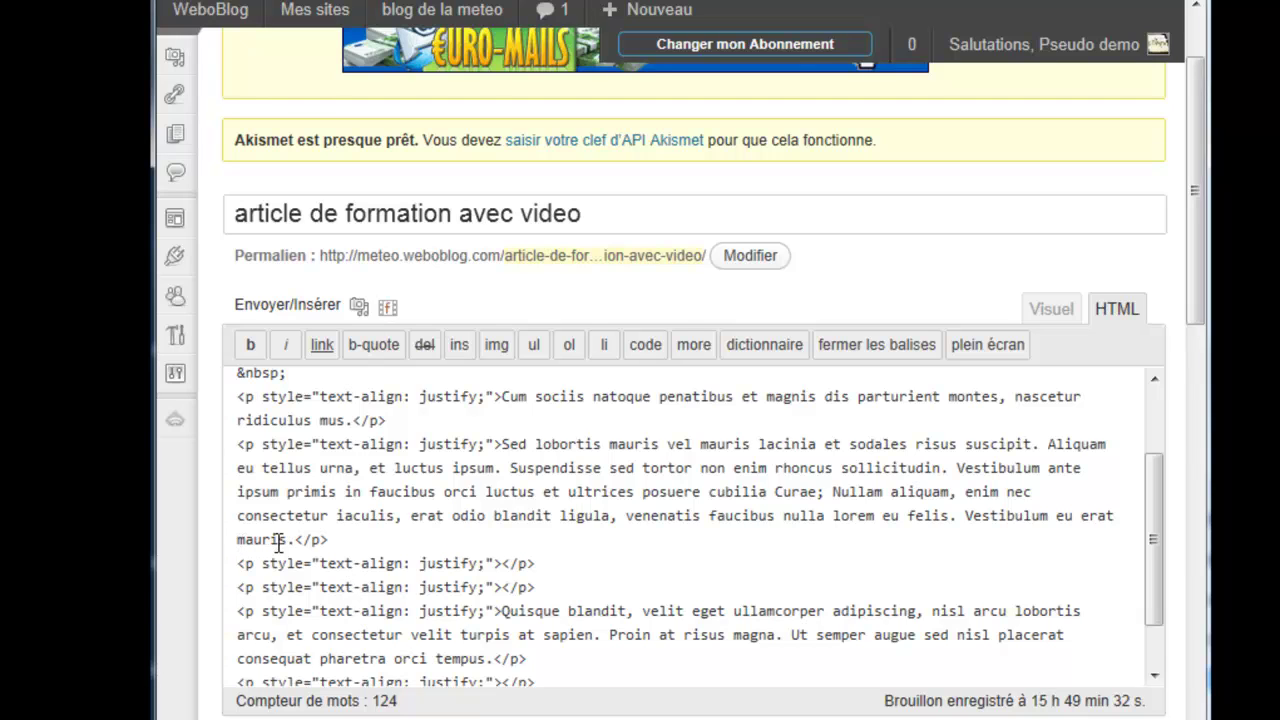
{"action": "key", "text": "Return"}
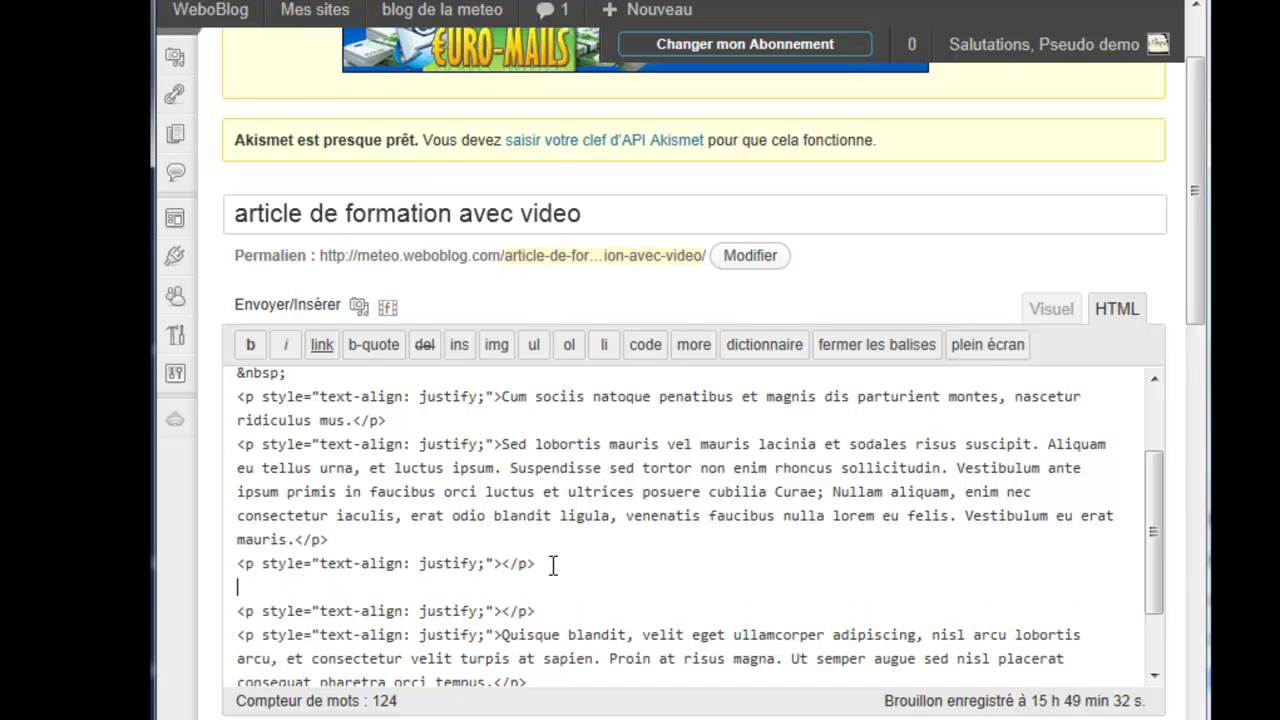
{"action": "type", "text": "<iframe width=\"560\" height=\"315\" src=\"http://www.youtube.com/embed/641s9b91aHY\" frameborder=\"0\" allowfullscreen></iframe>"}
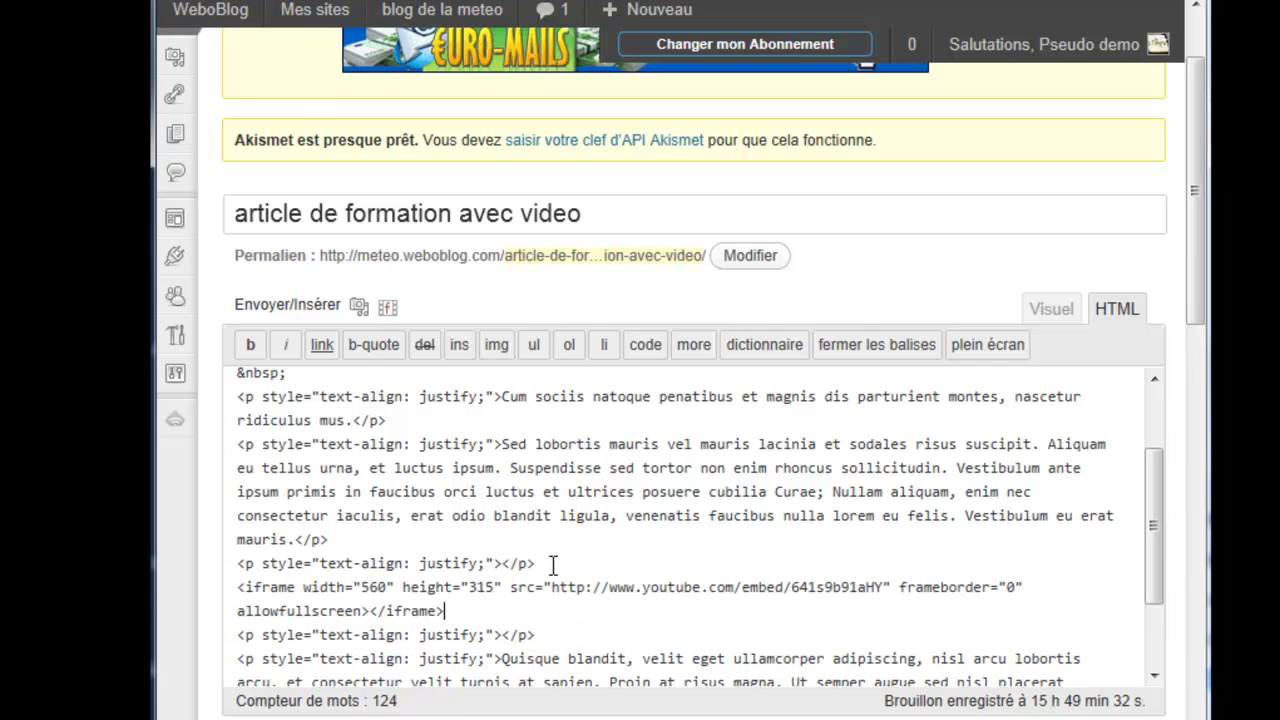
{"action": "left_click_drag", "start_coordinate": [243, 587], "coordinate": [445, 611]}
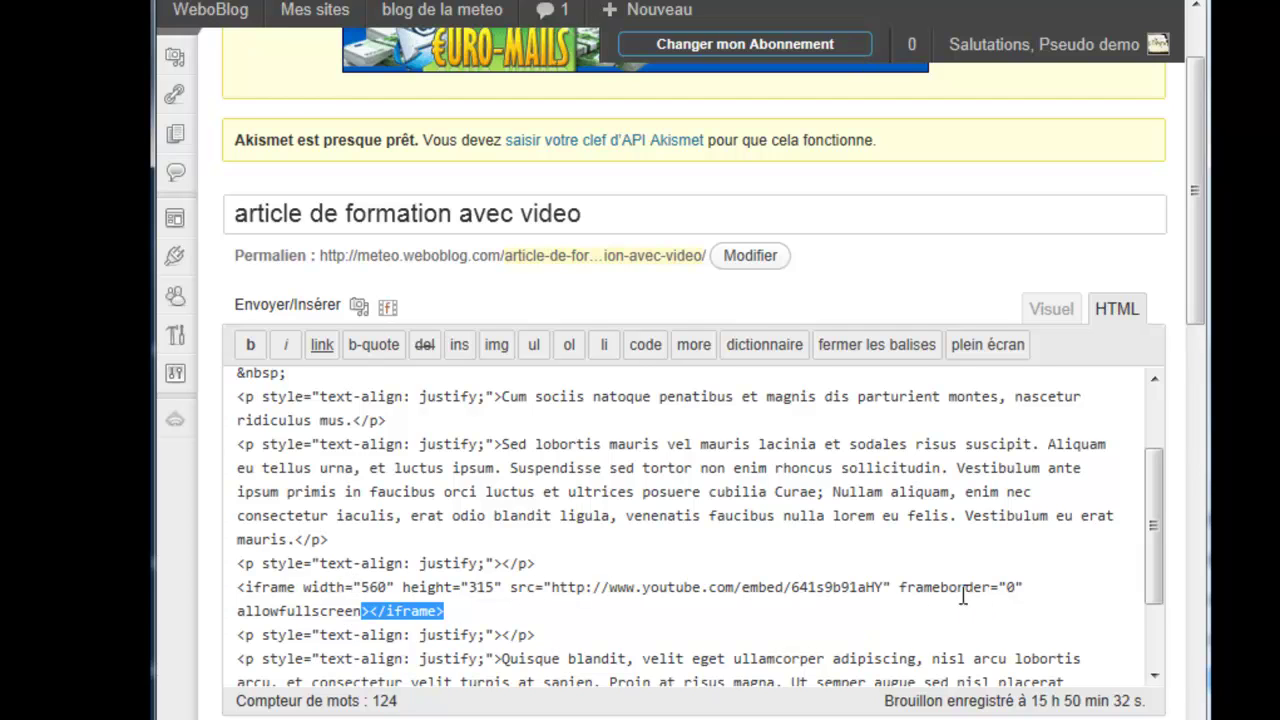
{"action": "left_click_drag", "start_coordinate": [899, 588], "coordinate": [1031, 587]}
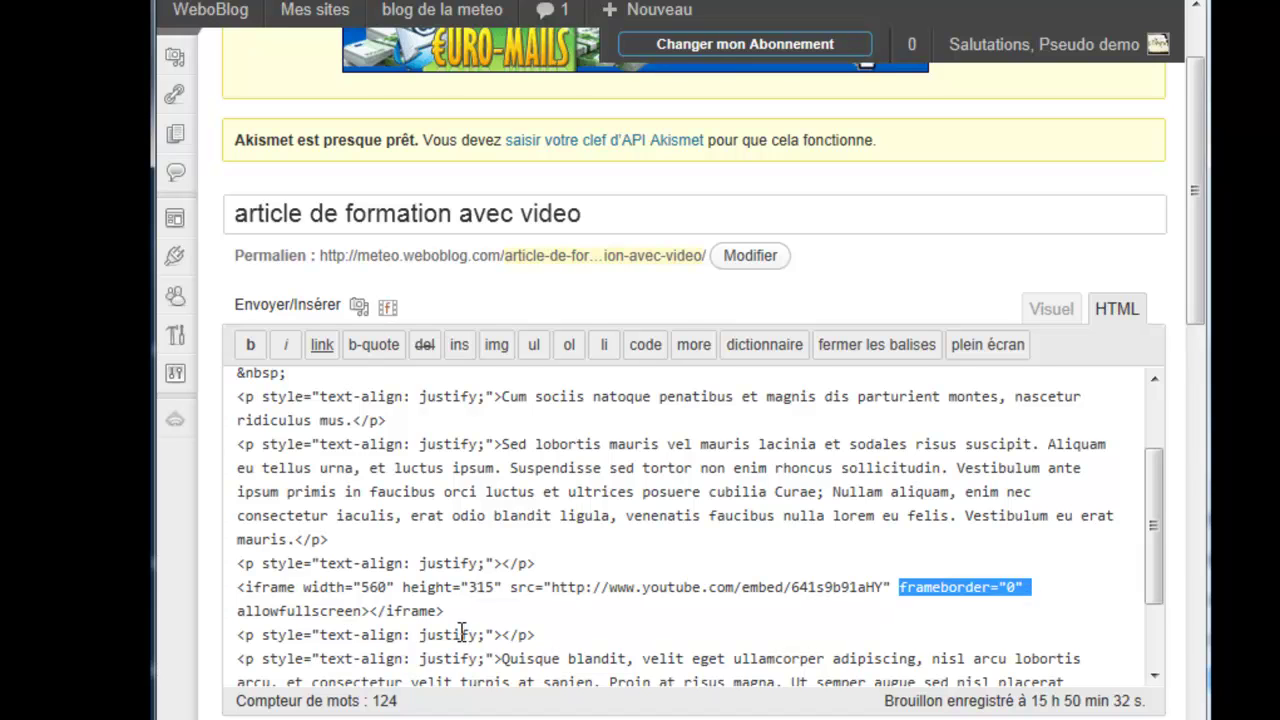
{"action": "left_click_drag", "start_coordinate": [361, 611], "coordinate": [235, 612]}
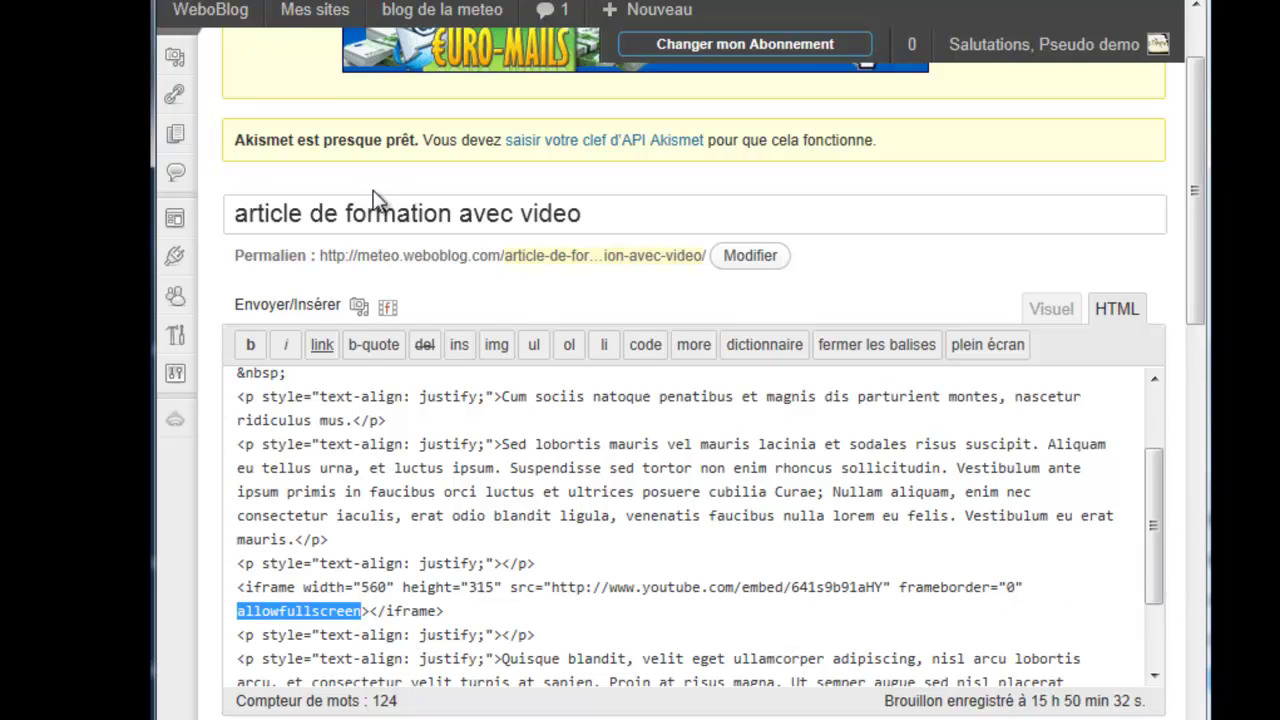
Step: File the article under the administration category and publish it from Visuel view
{"action": "left_click_drag", "start_coordinate": [1195, 305], "coordinate": [1185, 453]}
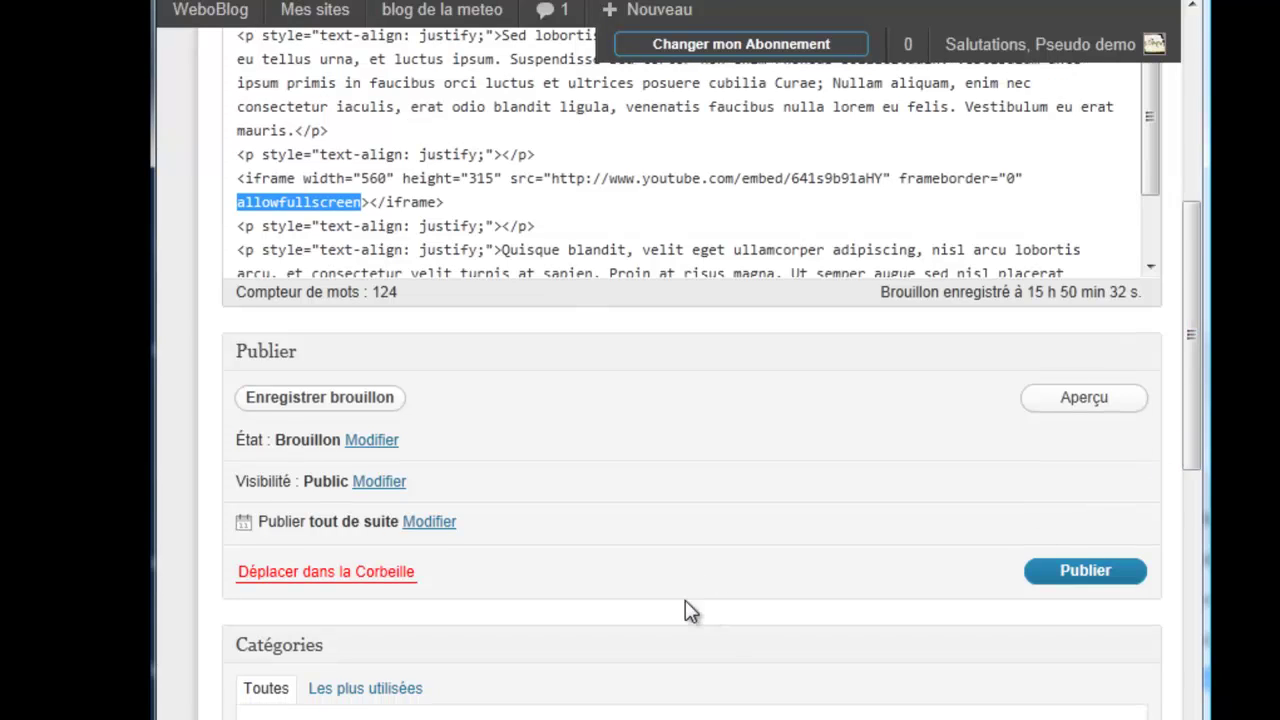
{"action": "scroll", "coordinate": [660, 612], "scroll_direction": "down", "scroll_amount": 1}
{"action": "left_click", "coordinate": [262, 626]}
{"action": "left_click_drag", "start_coordinate": [1190, 458], "coordinate": [1190, 314]}
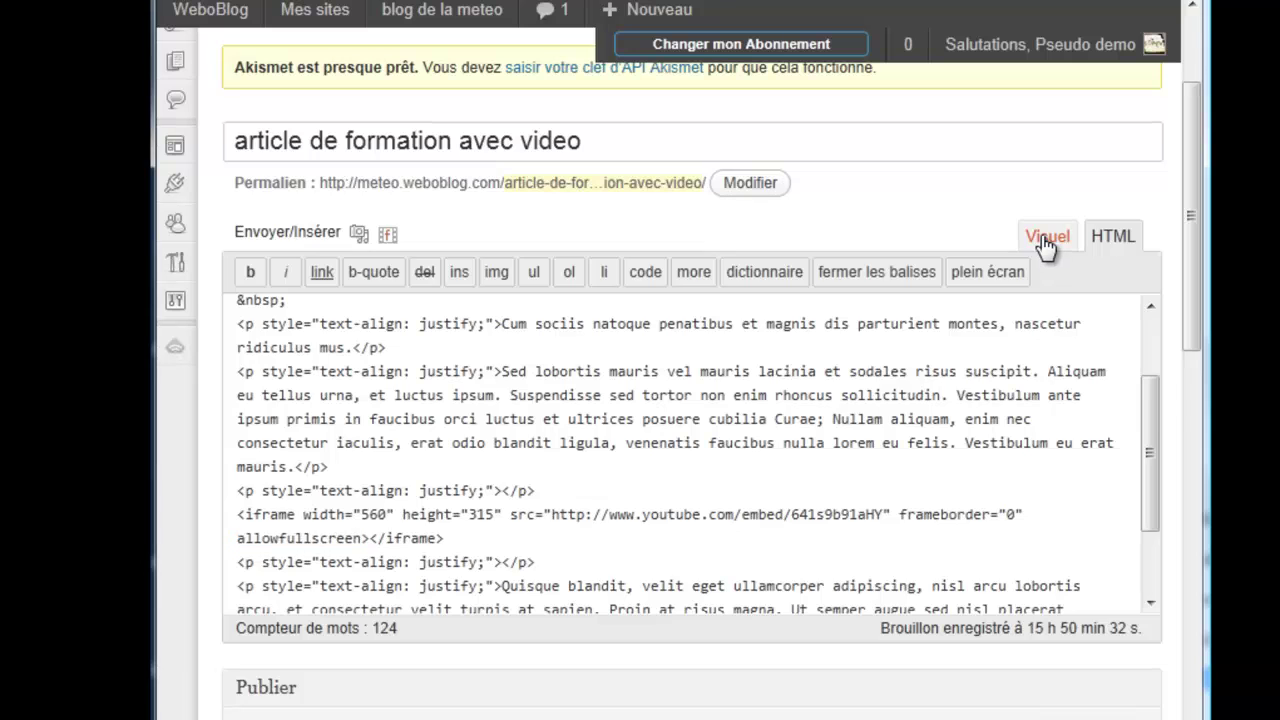
{"action": "left_click", "coordinate": [1047, 236]}
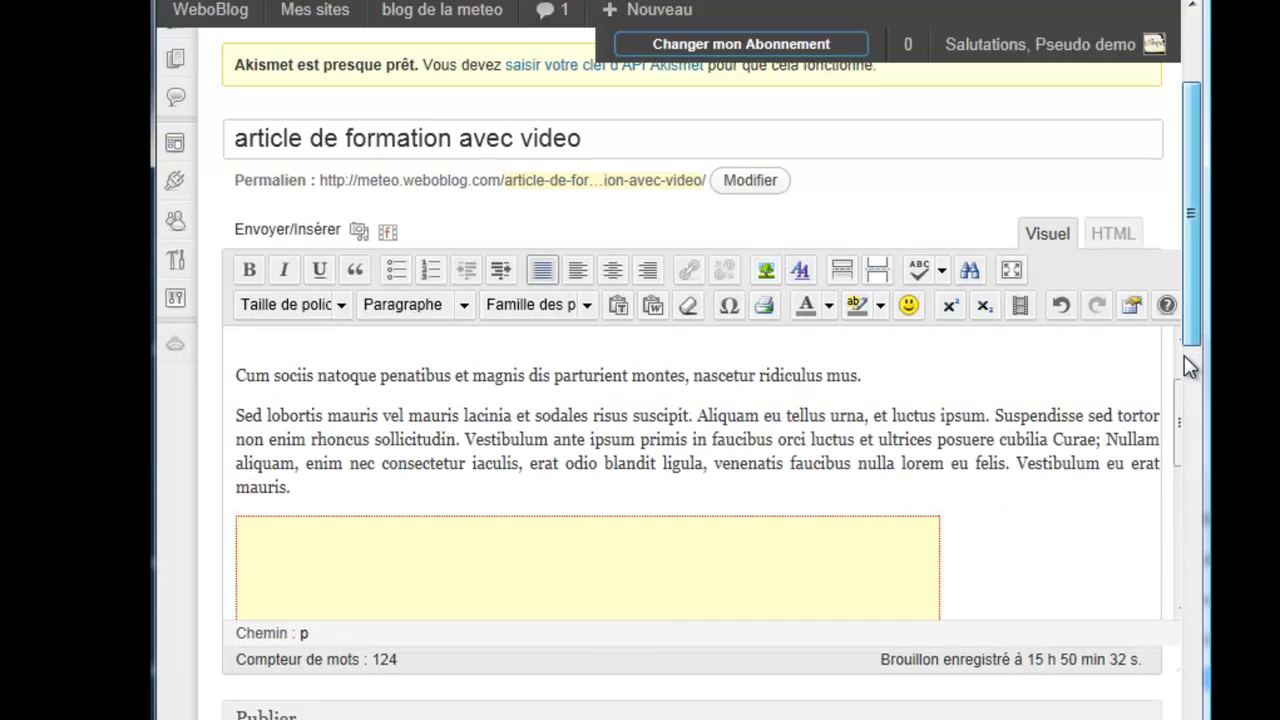
{"action": "left_click_drag", "start_coordinate": [1185, 358], "coordinate": [1185, 440]}
{"action": "left_click", "coordinate": [1086, 609]}
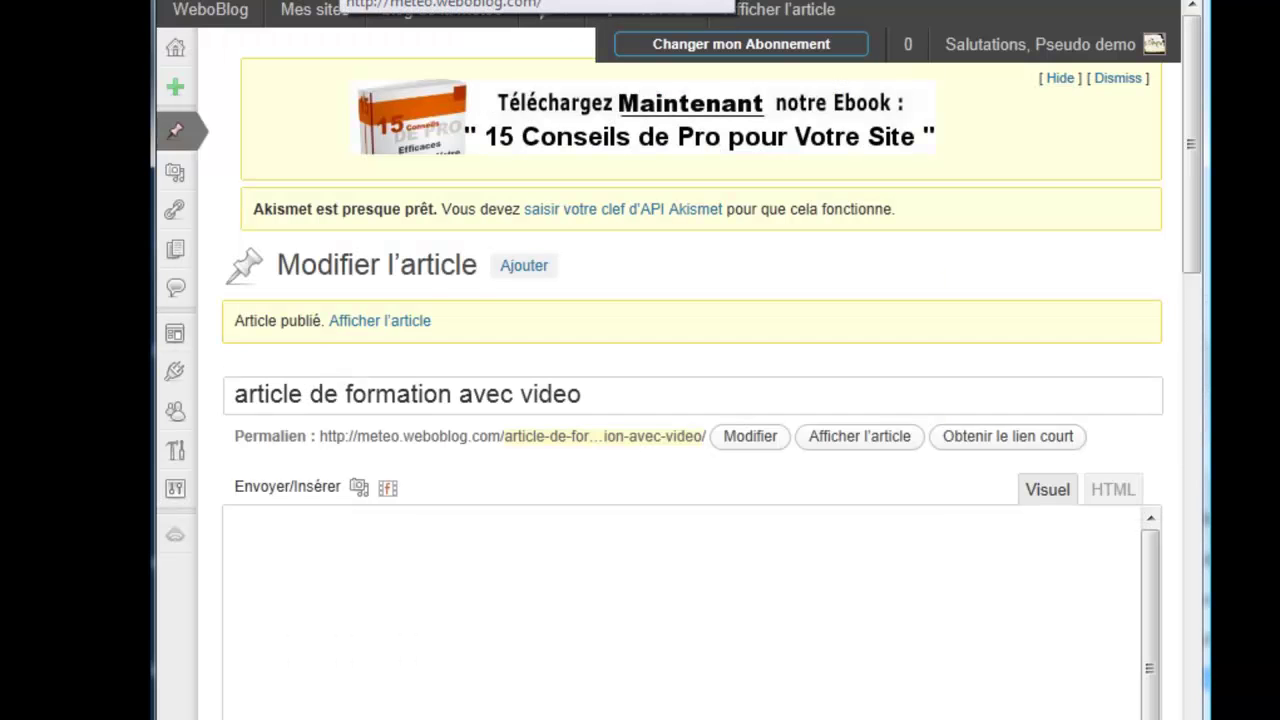
{"action": "left_click", "coordinate": [440, 10]}
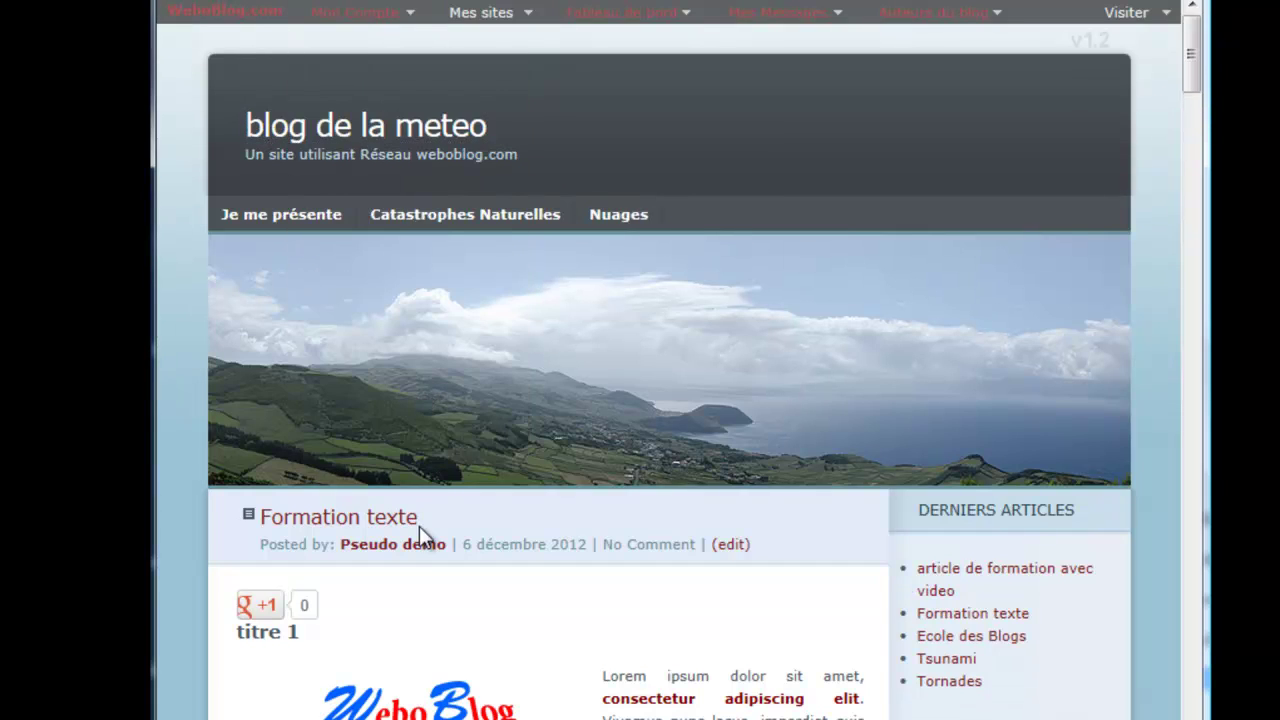
Step: Find 'article de formation avec video' on the blog home page and scroll to its embedded video
{"action": "scroll", "coordinate": [414, 521], "scroll_direction": "down", "scroll_amount": 3}
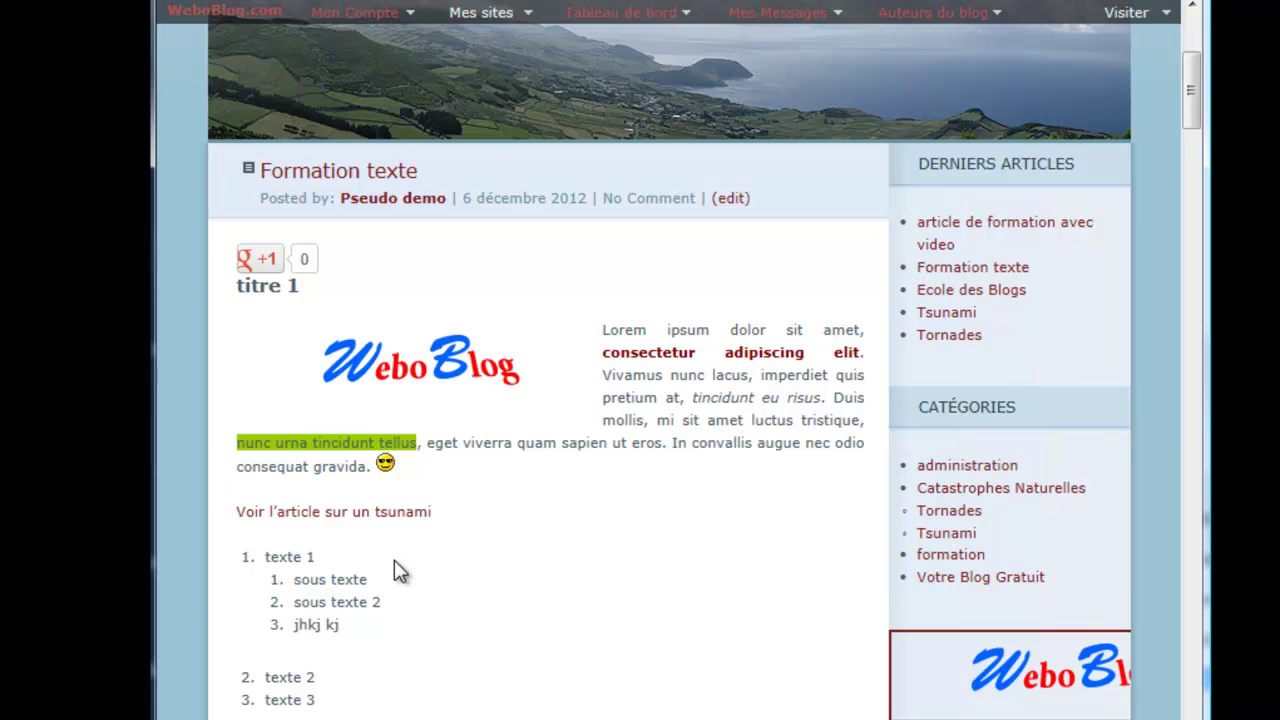
{"action": "scroll", "coordinate": [396, 571], "scroll_direction": "down", "scroll_amount": 4}
{"action": "scroll", "coordinate": [396, 571], "scroll_direction": "down", "scroll_amount": 3}
{"action": "scroll", "coordinate": [394, 568], "scroll_direction": "down", "scroll_amount": 2}
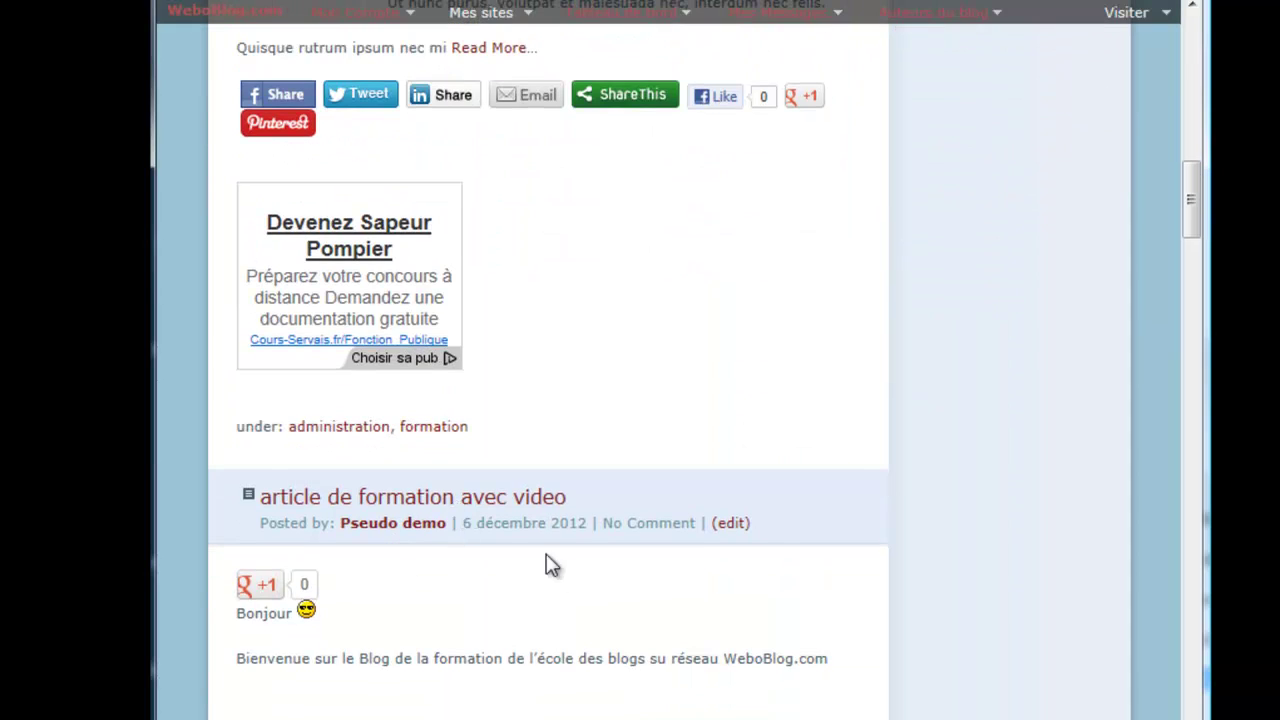
{"action": "scroll", "coordinate": [584, 590], "scroll_direction": "down", "scroll_amount": 6}
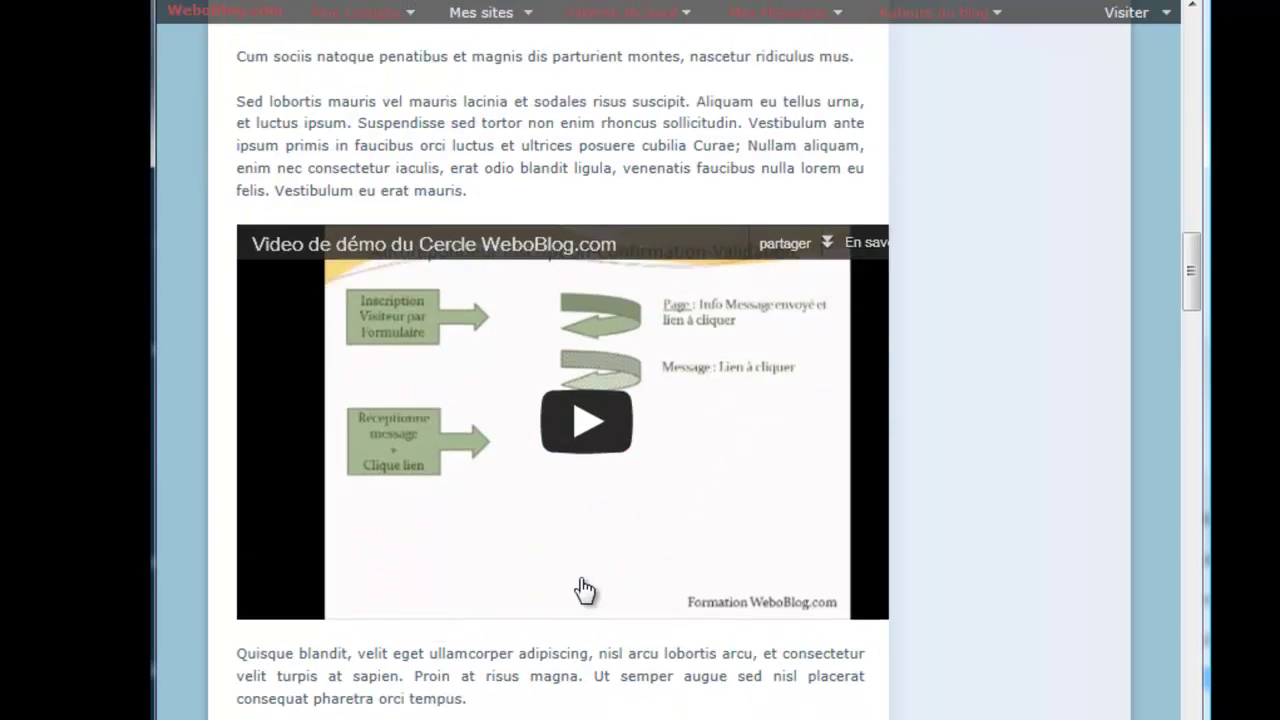
{"action": "scroll", "coordinate": [584, 590], "scroll_direction": "up", "scroll_amount": 2}
{"action": "scroll", "coordinate": [475, 355], "scroll_direction": "up", "scroll_amount": 2}
{"action": "left_click", "coordinate": [470, 270]}
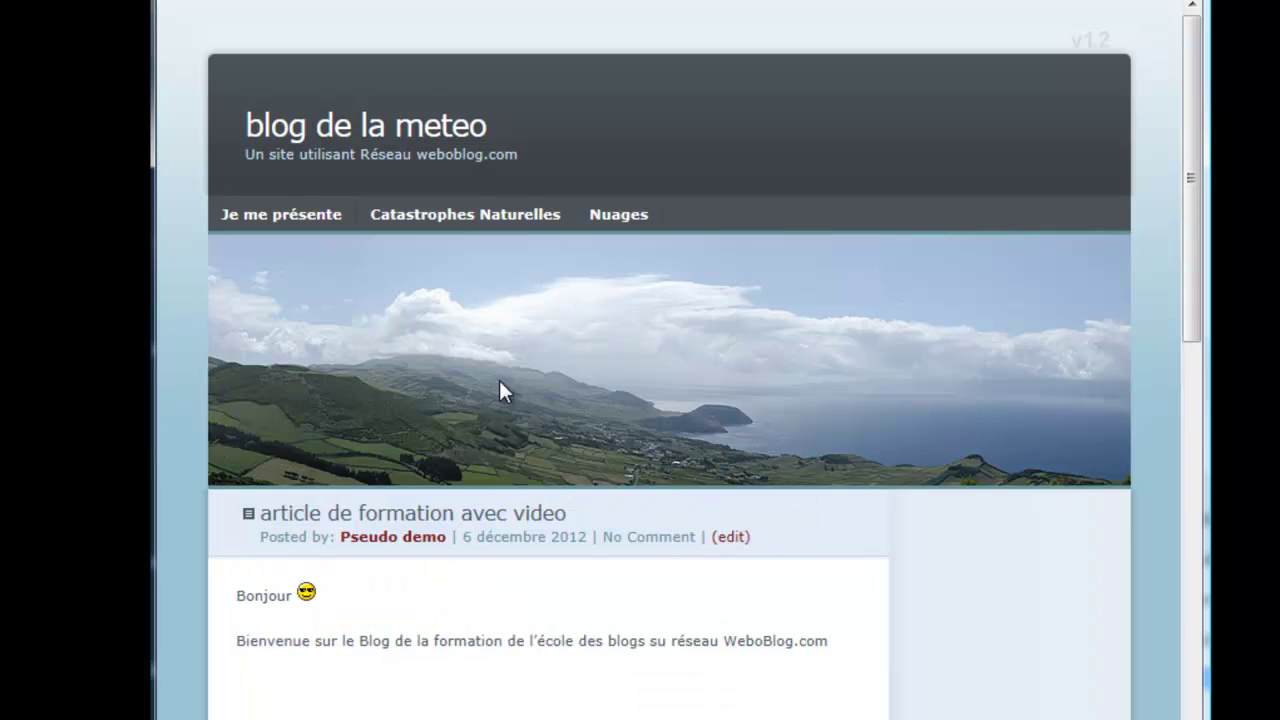
{"action": "scroll", "coordinate": [992, 335], "scroll_direction": "down", "scroll_amount": 1}
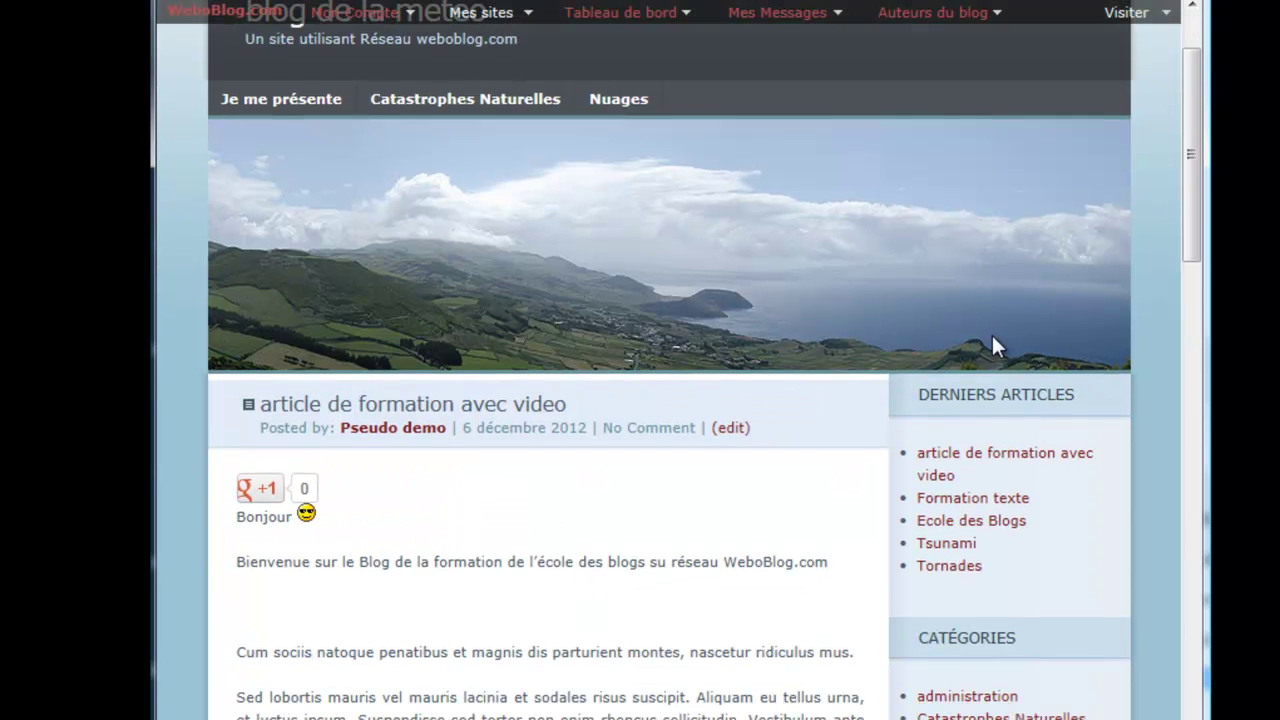
{"action": "left_click_drag", "start_coordinate": [1191, 232], "coordinate": [1190, 402]}
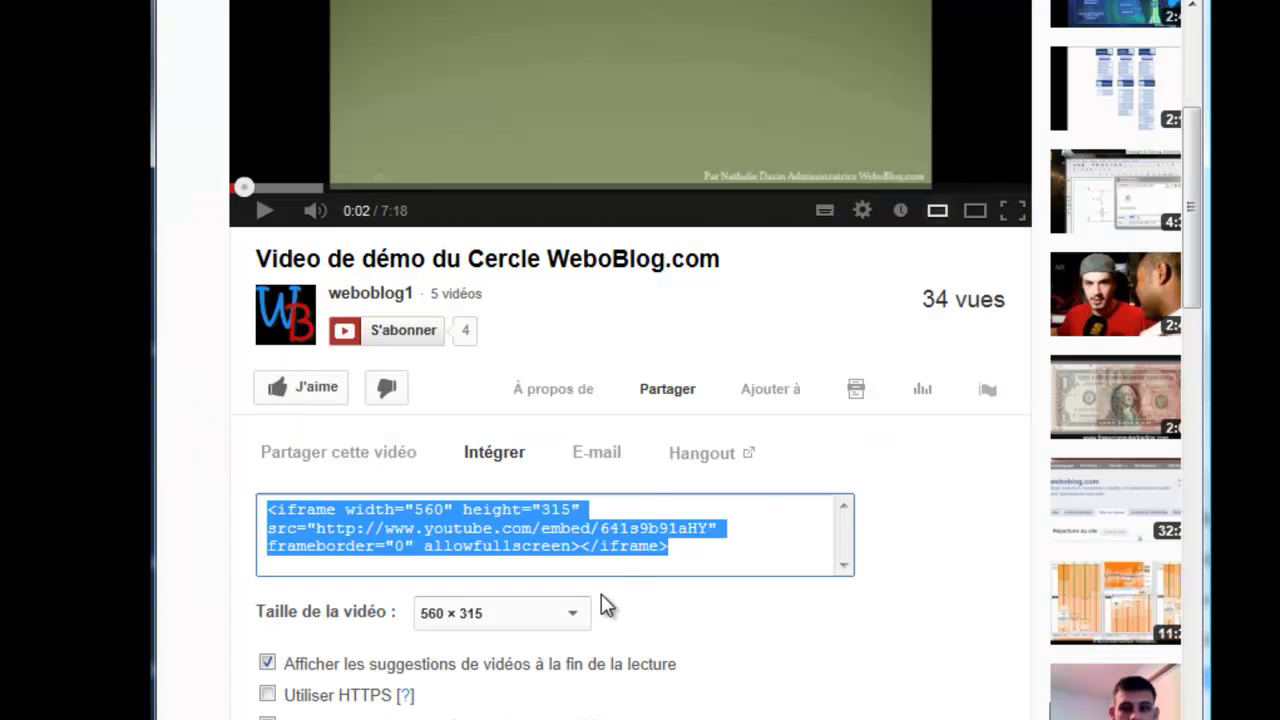
Step: Set a custom embed width of 400 (400 × 225) and copy the updated iframe code
{"action": "left_click", "coordinate": [578, 614]}
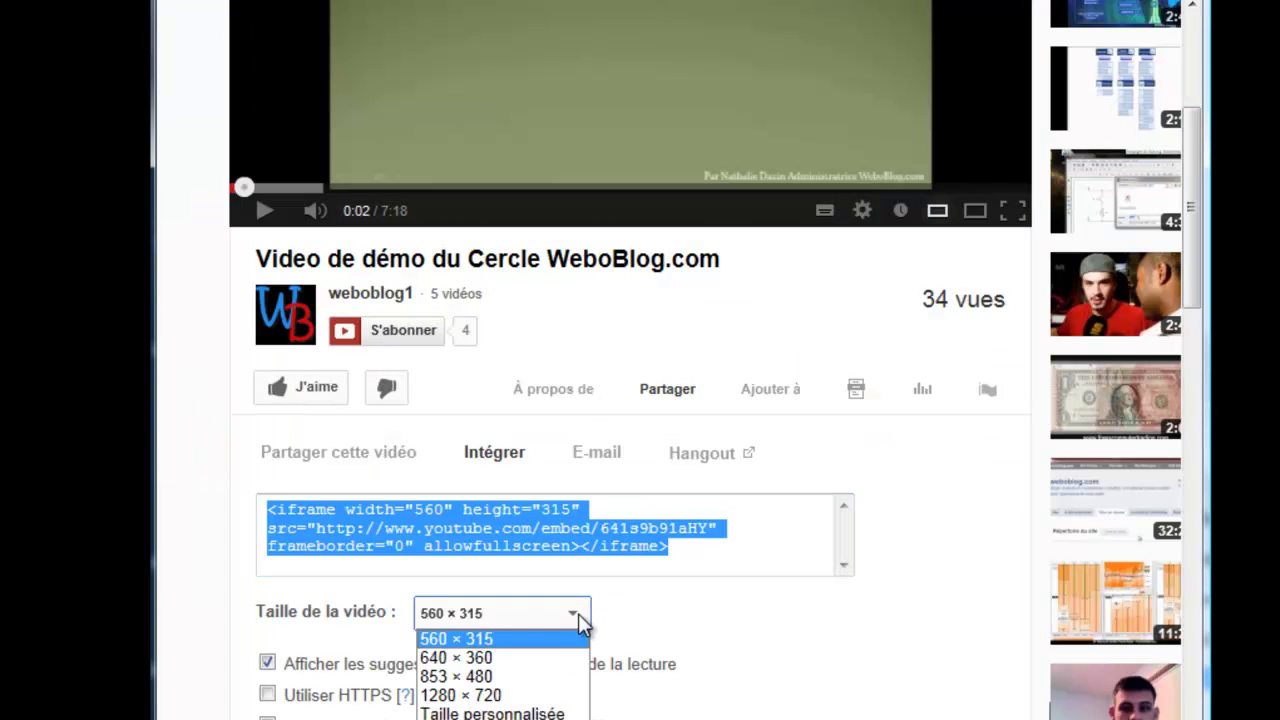
{"action": "left_click", "coordinate": [560, 714]}
{"action": "left_click", "coordinate": [664, 613]}
{"action": "type", "text": "400"}
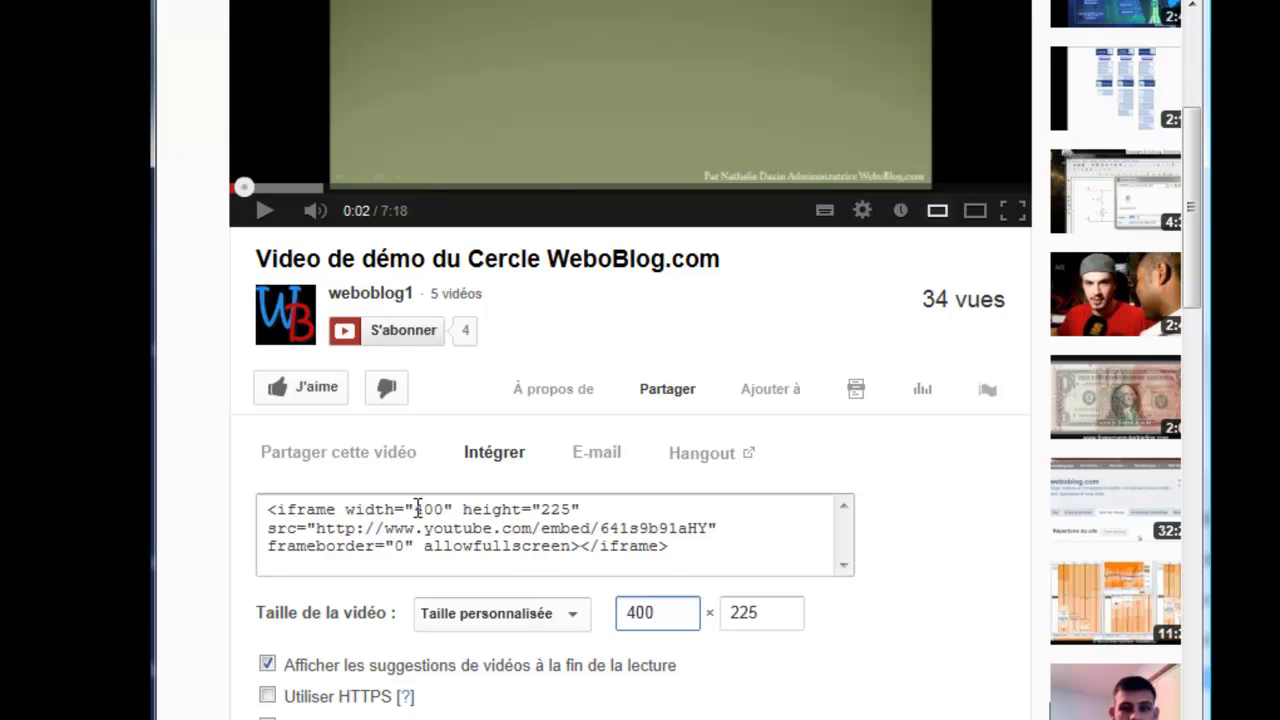
{"action": "left_click", "coordinate": [679, 545]}
{"action": "key", "text": "ctrl+c"}
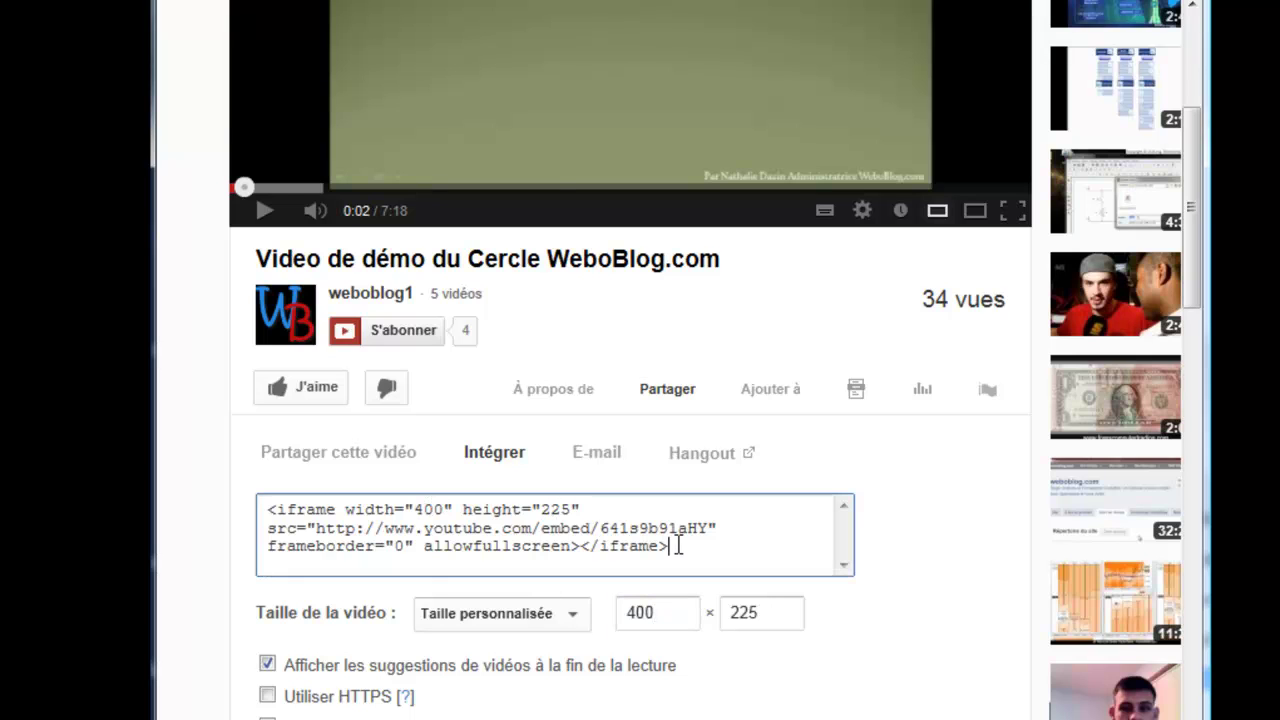
{"action": "right_click", "coordinate": [610, 560]}
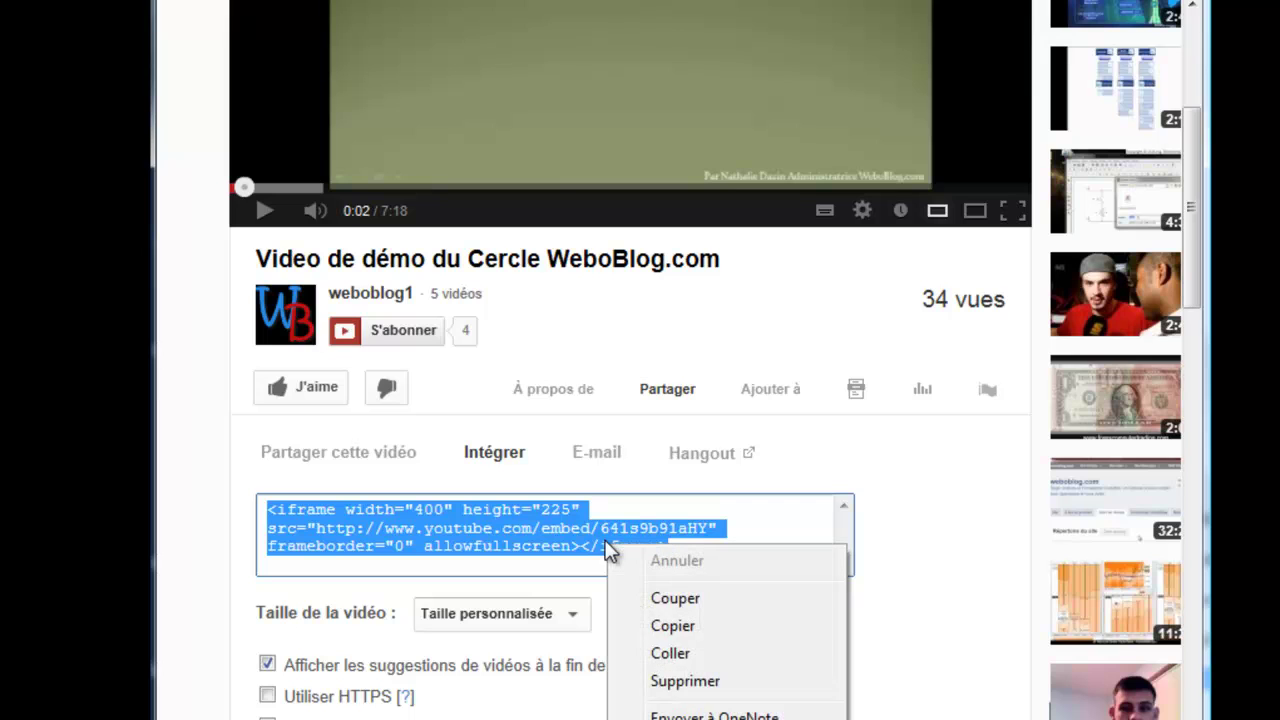
{"action": "left_click", "coordinate": [665, 626]}
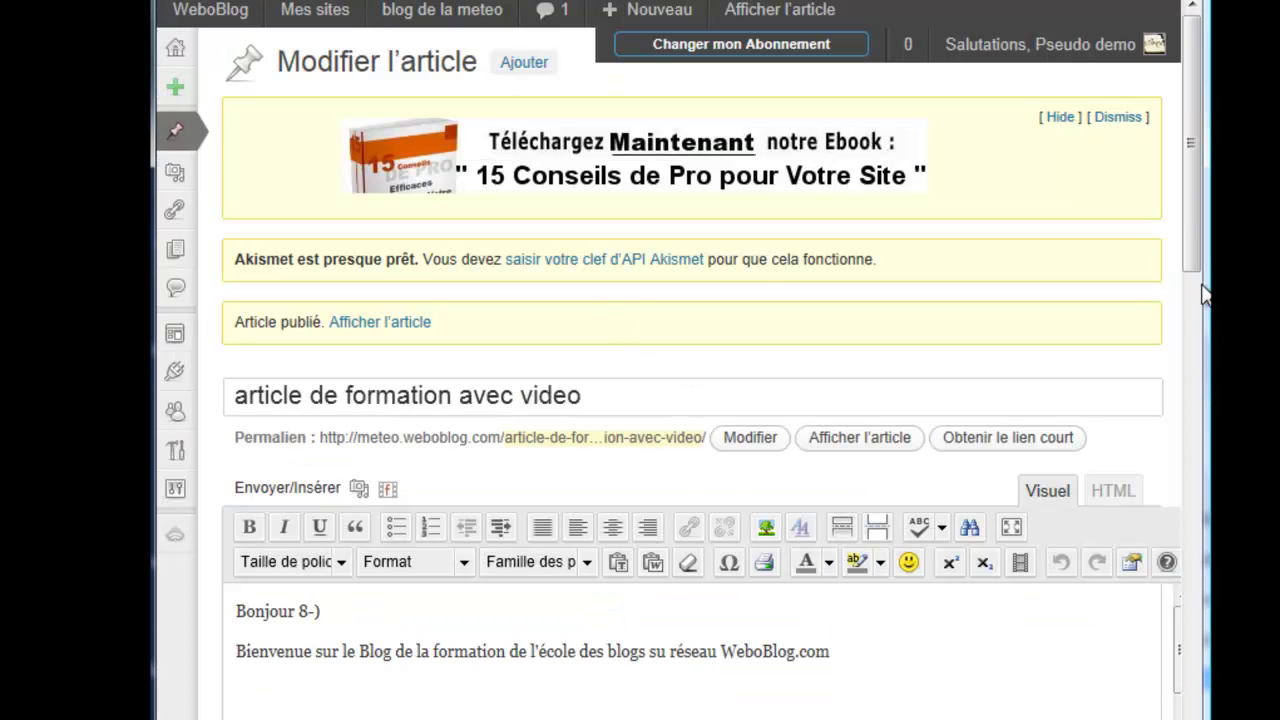
Step: In HTML view, paste the 400 × 225 code over the old iframe line and update the article
{"action": "left_click", "coordinate": [1127, 490]}
{"action": "left_click_drag", "start_coordinate": [1184, 246], "coordinate": [1175, 394]}
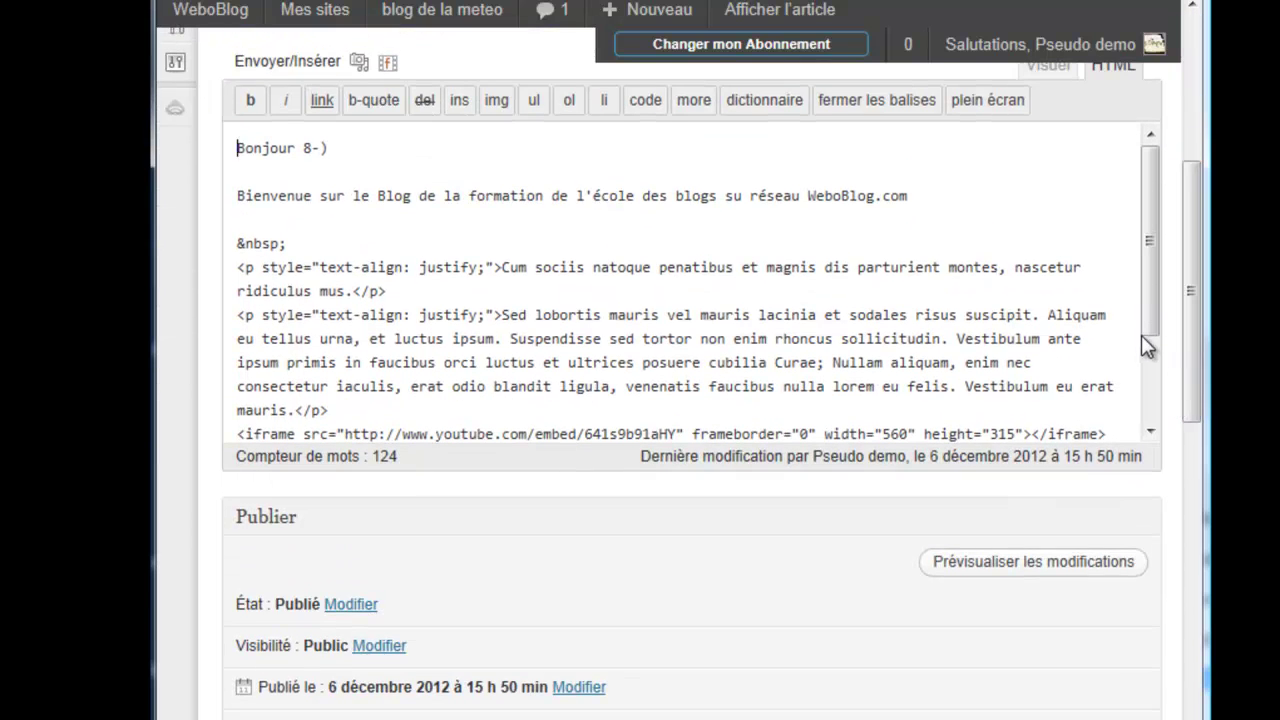
{"action": "scroll", "coordinate": [1148, 352], "scroll_direction": "down", "scroll_amount": 1}
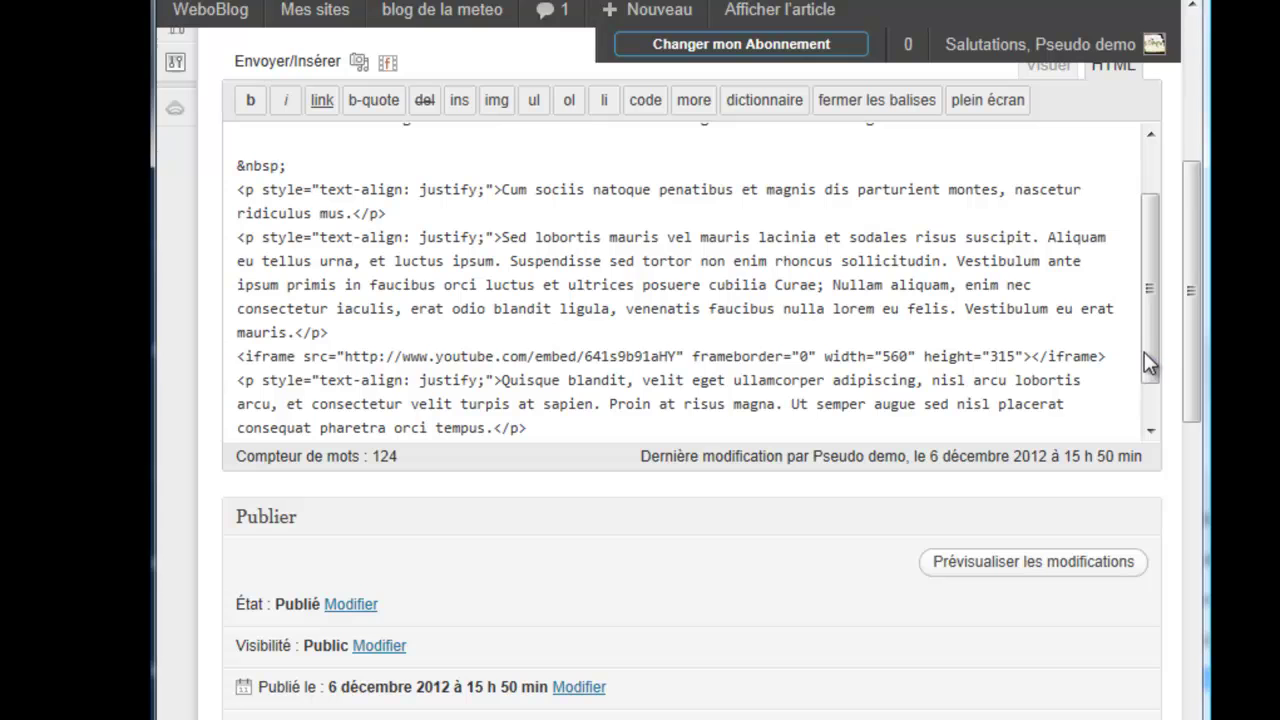
{"action": "left_click_drag", "start_coordinate": [1110, 349], "coordinate": [239, 362]}
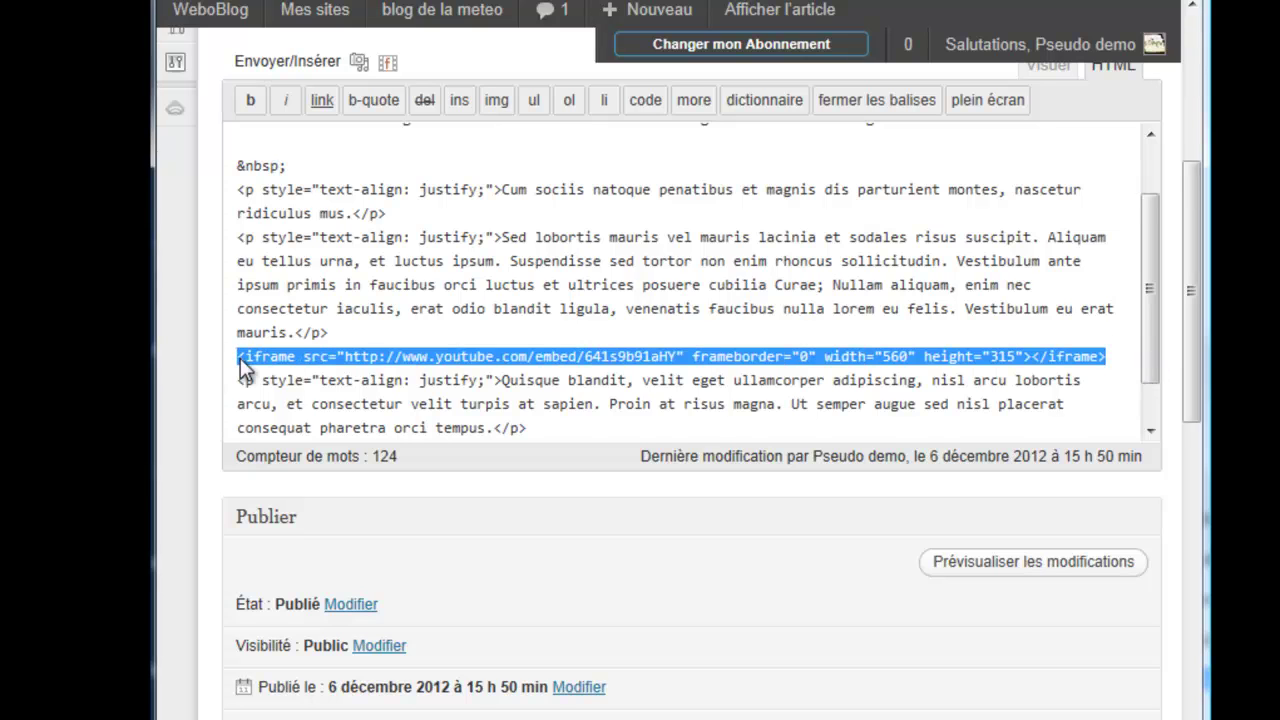
{"action": "key", "text": "ctrl+v"}
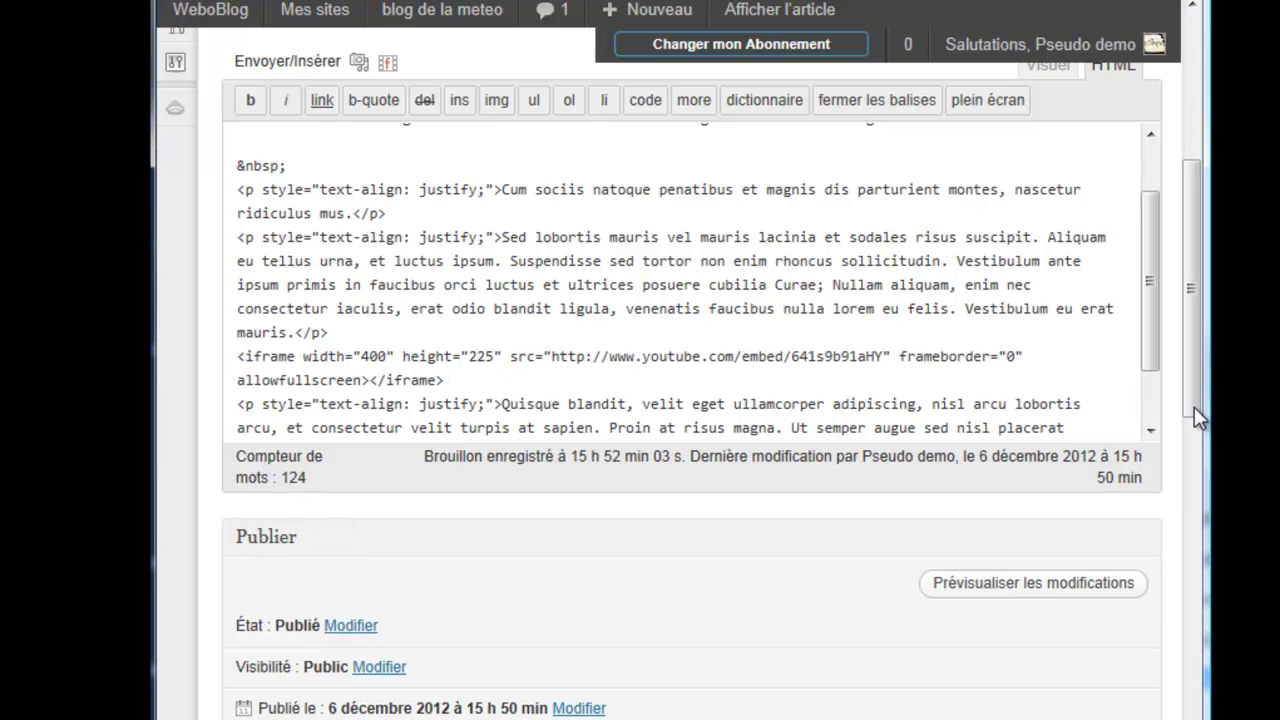
{"action": "scroll", "coordinate": [1188, 393], "scroll_direction": "down", "scroll_amount": 3}
{"action": "left_click", "coordinate": [1090, 600]}
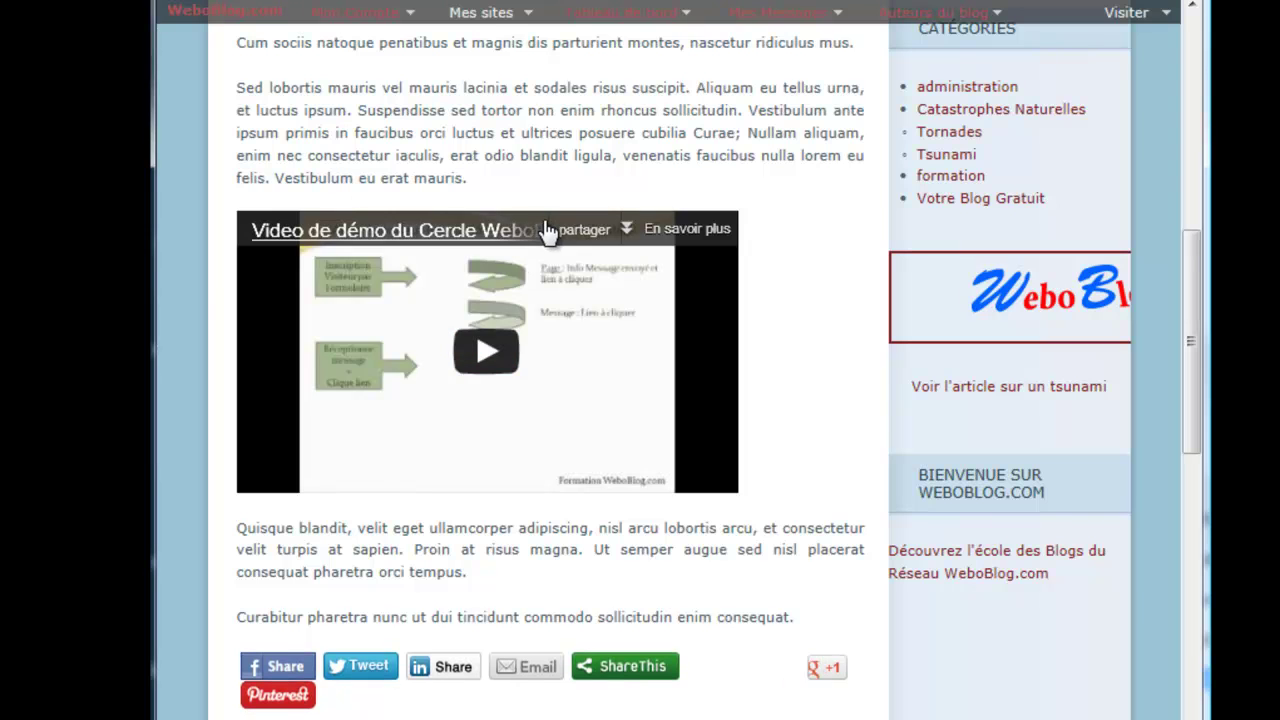
Step: Play and then pause the 400 × 225 embedded video, and scroll through the article
{"action": "left_click", "coordinate": [490, 366]}
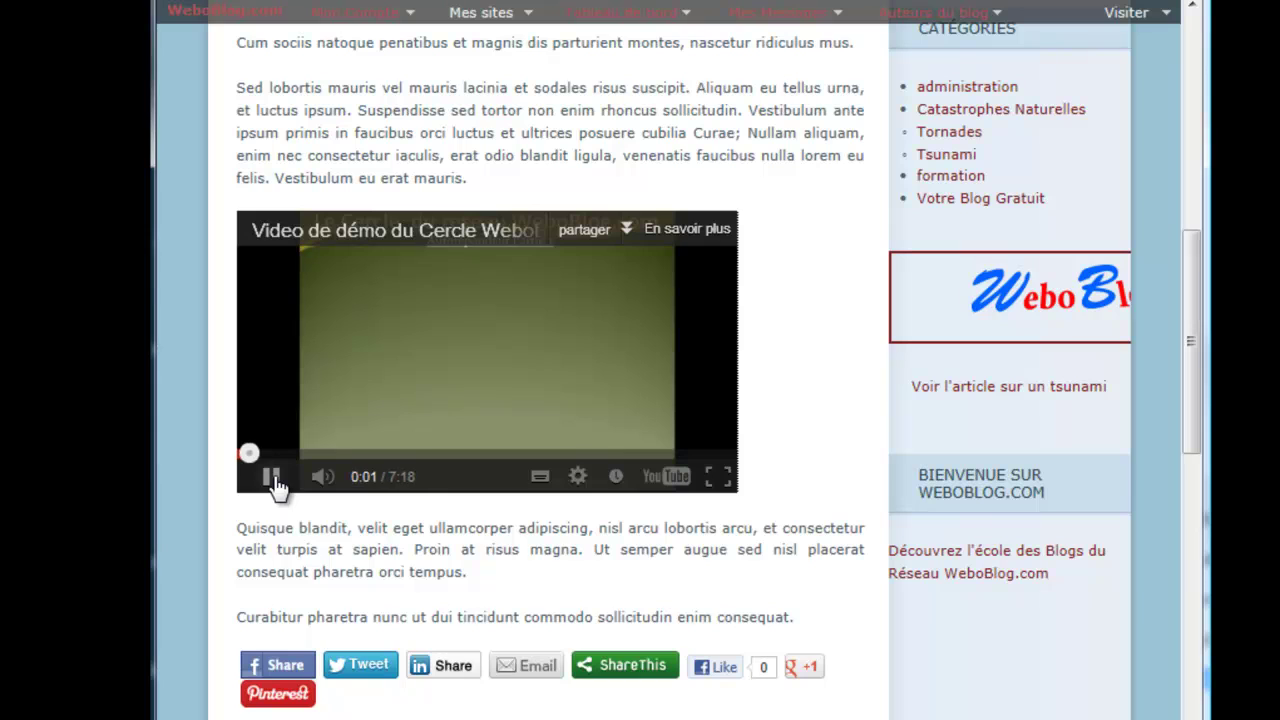
{"action": "left_click", "coordinate": [273, 476]}
{"action": "mouse_move", "coordinate": [1189, 428]}
{"action": "left_mouse_down"}
{"action": "mouse_move", "coordinate": [1190, 447]}
{"action": "mouse_move", "coordinate": [1186, 417]}
{"action": "left_mouse_up"}
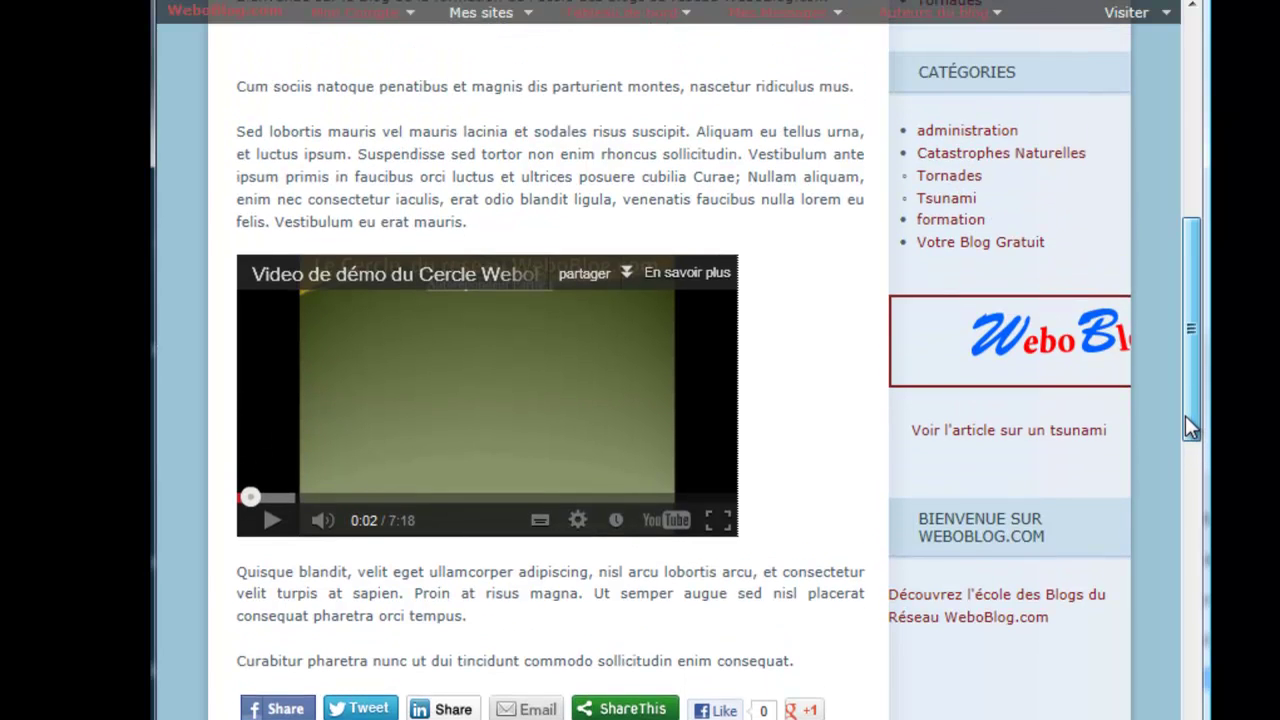
{"action": "left_click_drag", "start_coordinate": [1185, 415], "coordinate": [1184, 398]}
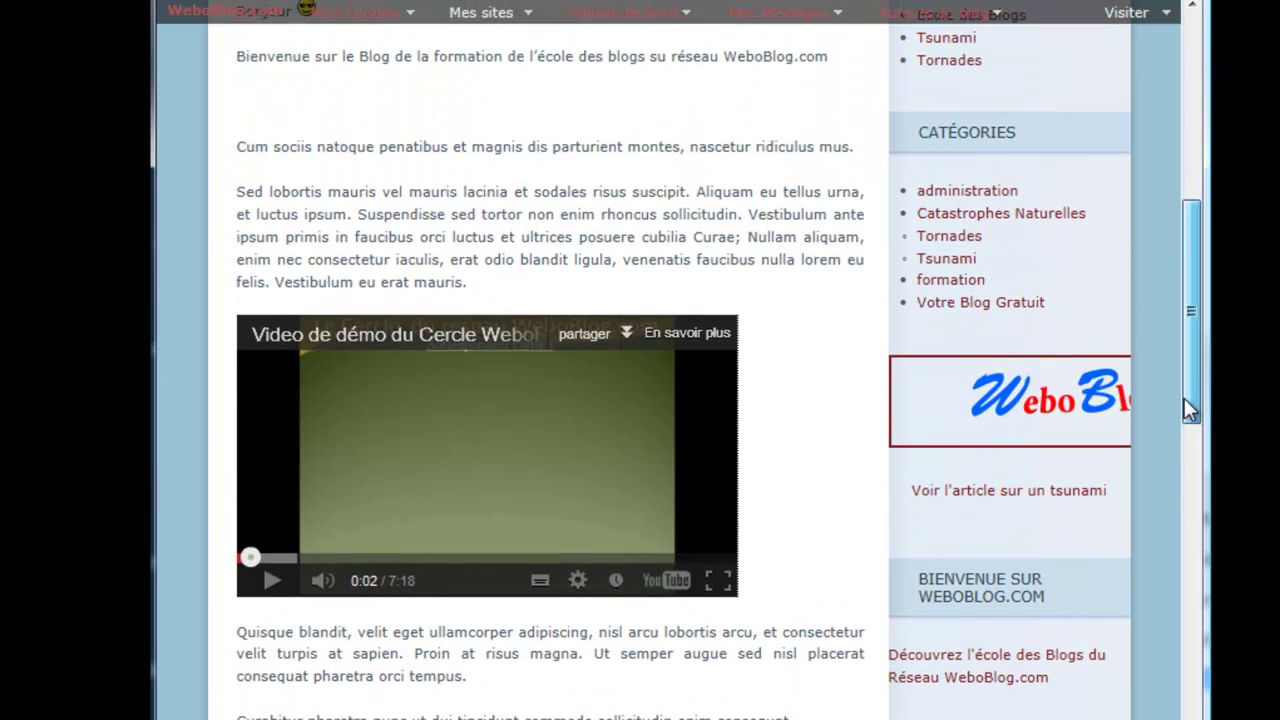
{"action": "mouse_move", "coordinate": [1184, 398]}
{"action": "left_mouse_down"}
{"action": "mouse_move", "coordinate": [1183, 348]}
{"action": "mouse_move", "coordinate": [1185, 437]}
{"action": "mouse_move", "coordinate": [1181, 414]}
{"action": "left_mouse_up"}
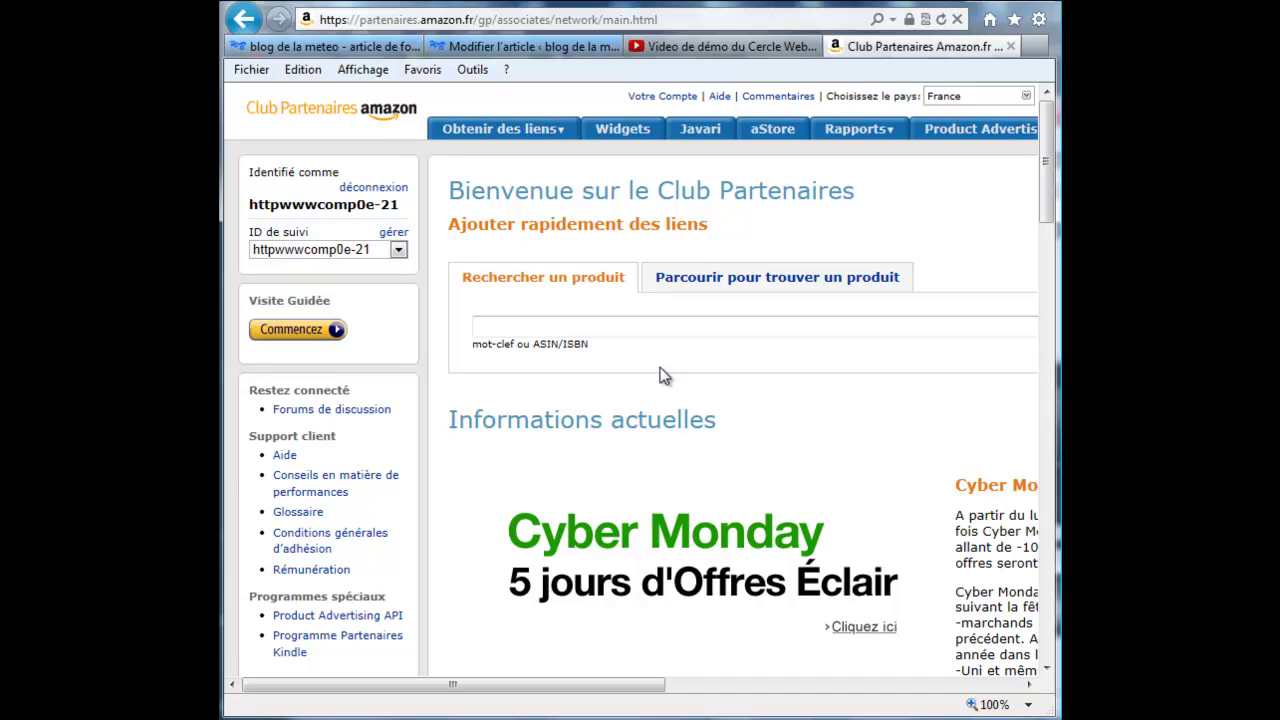
Step: Under Liens produits, search Livres for 'devenir riche' to list the 2 270 book results
{"action": "mouse_move", "coordinate": [500, 140]}
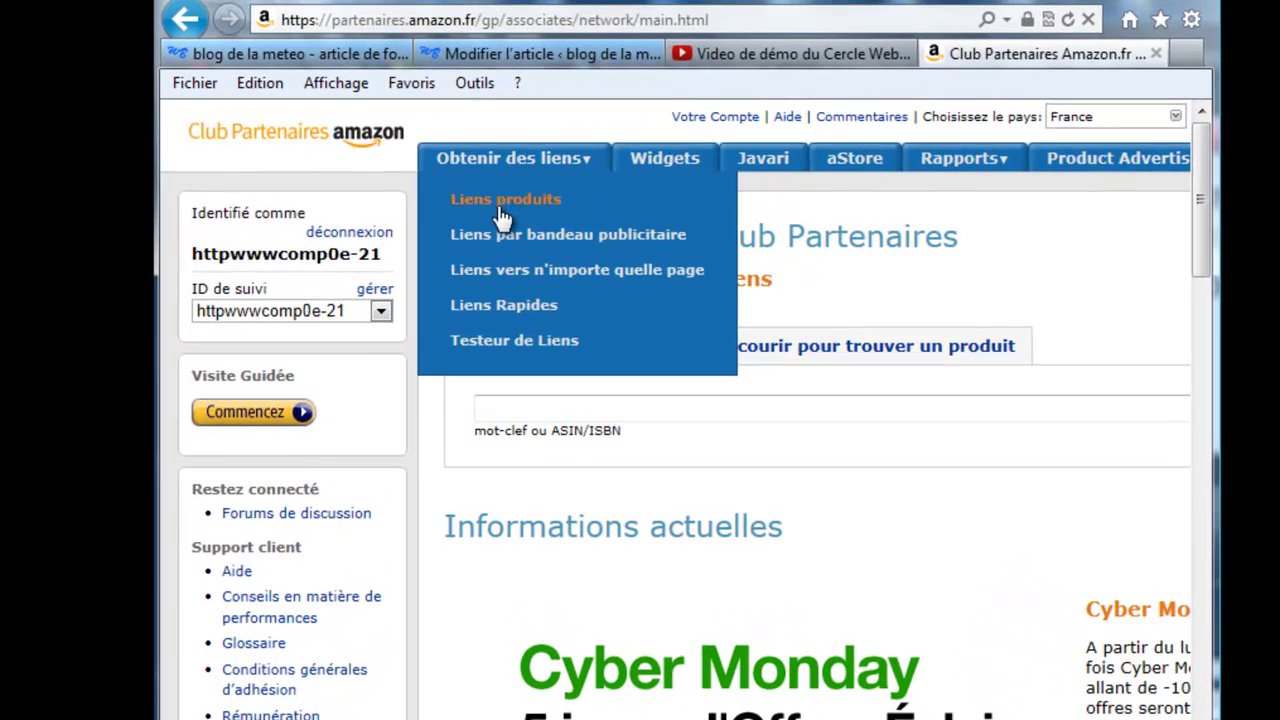
{"action": "left_click", "coordinate": [500, 205]}
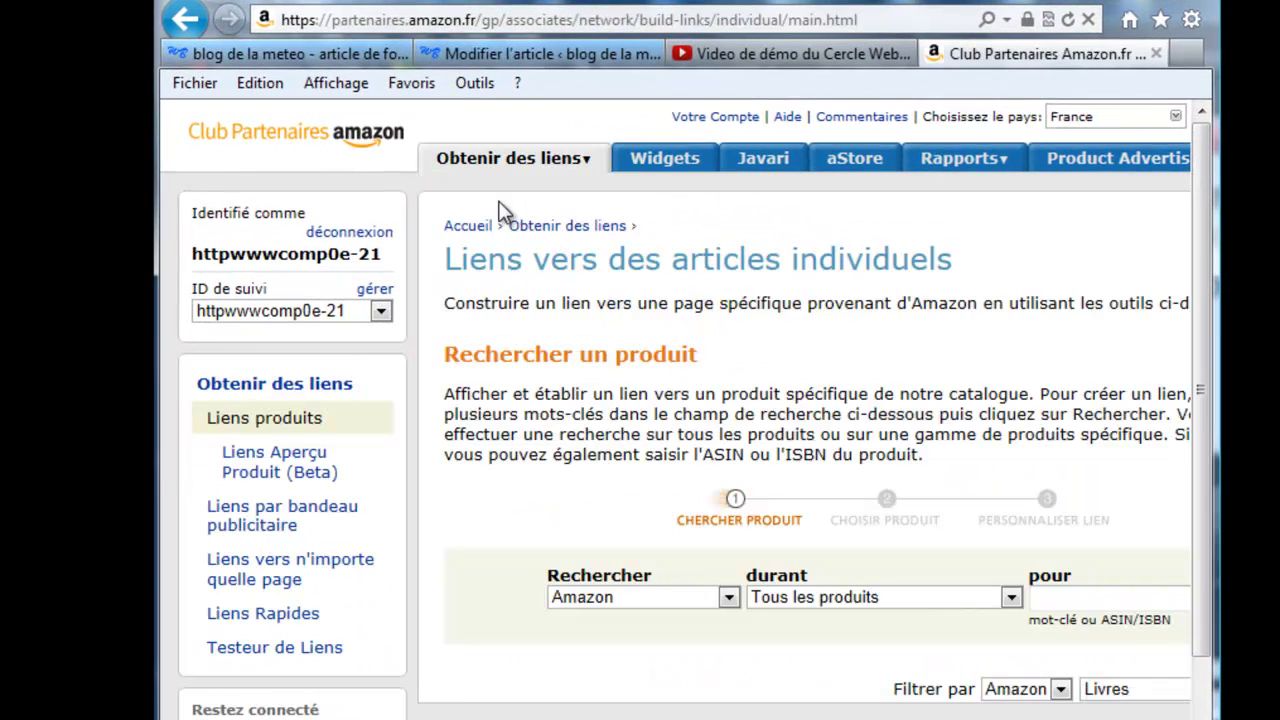
{"action": "scroll", "coordinate": [675, 410], "scroll_direction": "right", "scroll_amount": 1}
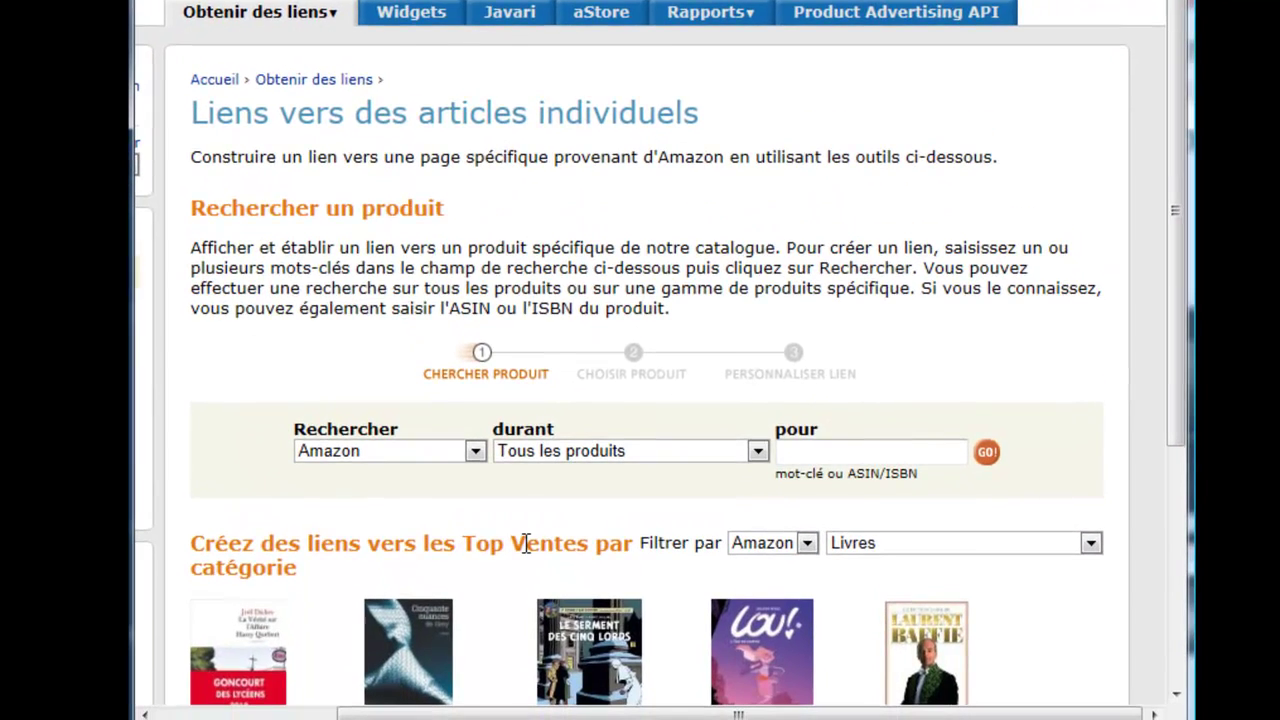
{"action": "left_click", "coordinate": [758, 451]}
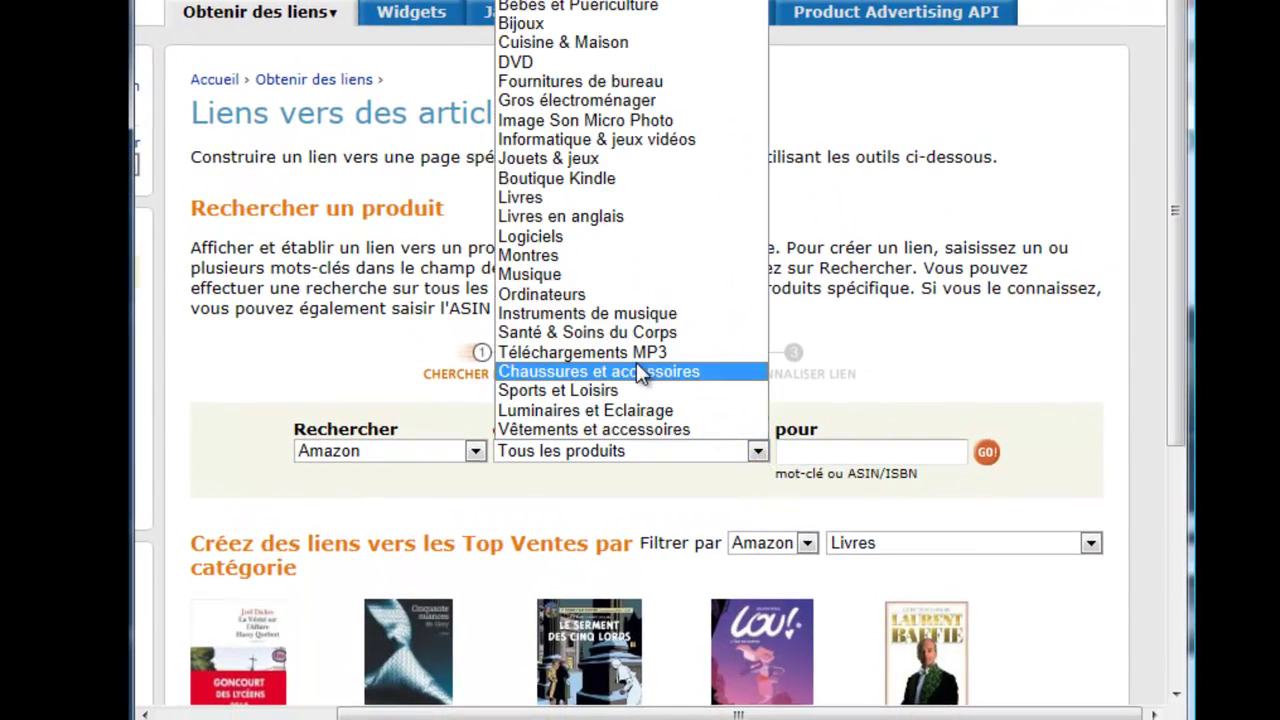
{"action": "left_click", "coordinate": [572, 199]}
{"action": "left_click", "coordinate": [826, 458]}
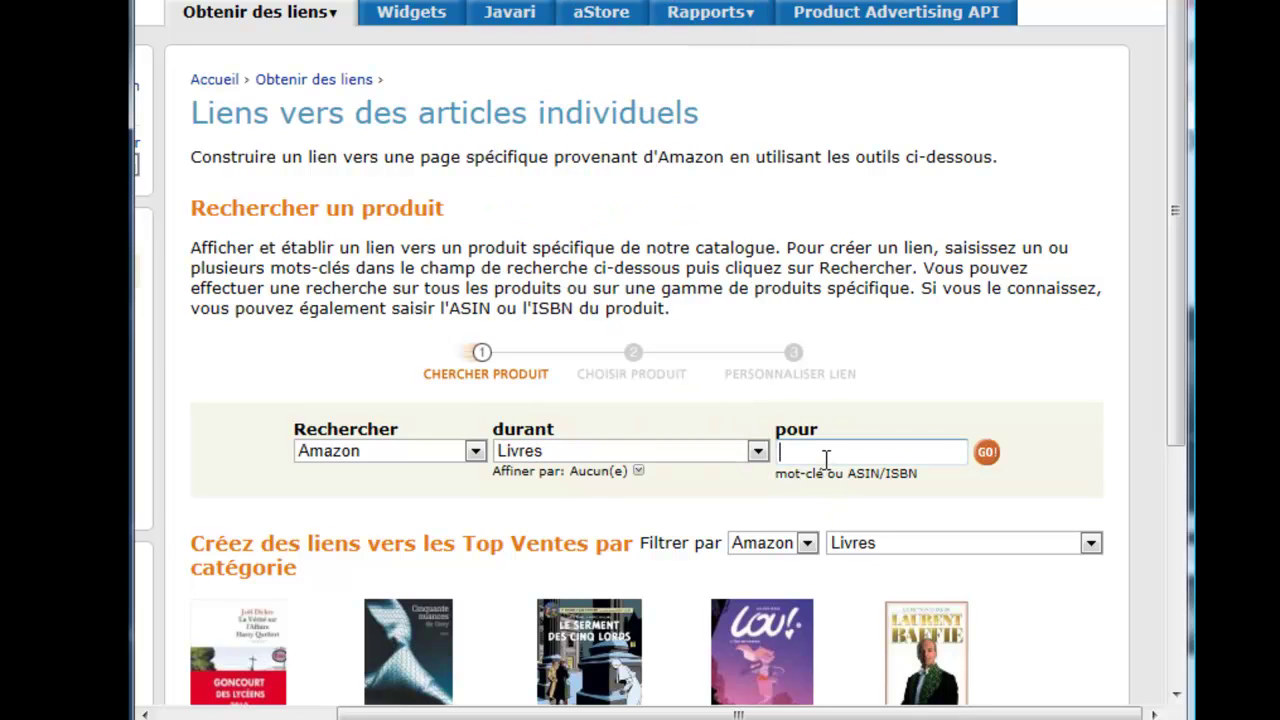
{"action": "type", "text": "devenir riche"}
{"action": "left_click", "coordinate": [997, 454]}
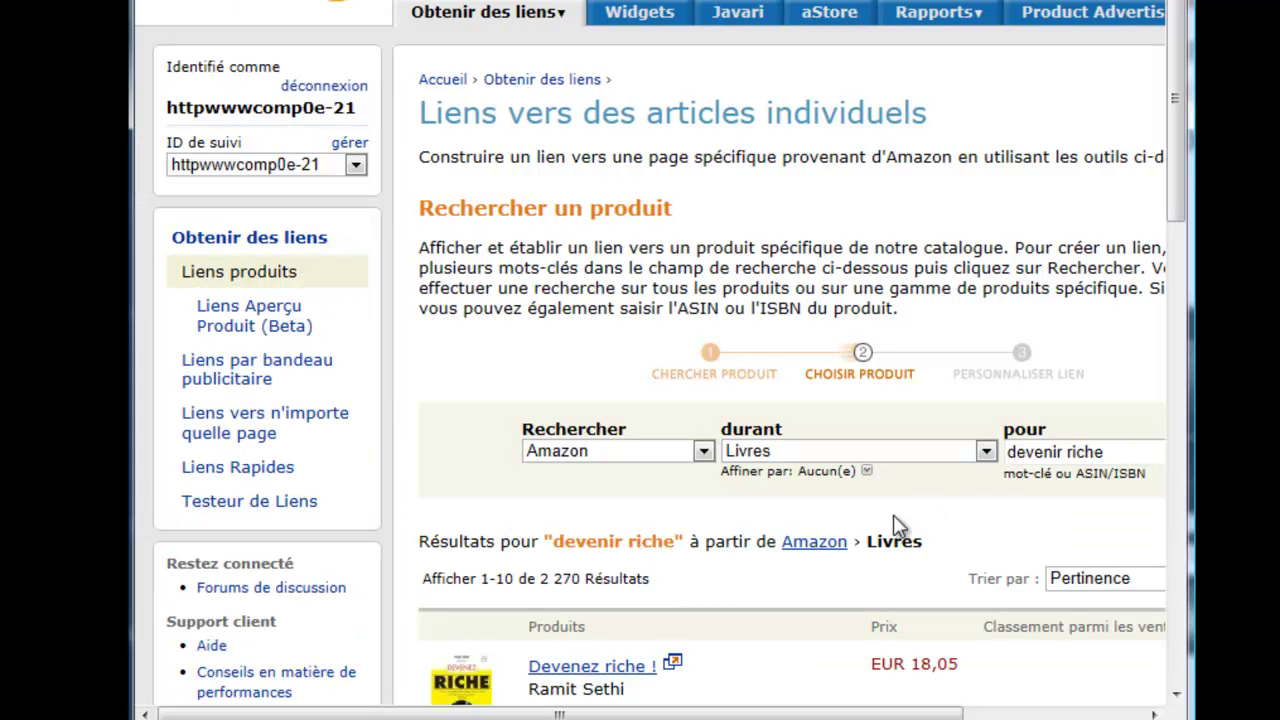
{"action": "scroll", "coordinate": [850, 530], "scroll_direction": "down", "scroll_amount": 3}
{"action": "scroll", "coordinate": [650, 400], "scroll_direction": "right", "scroll_amount": 4}
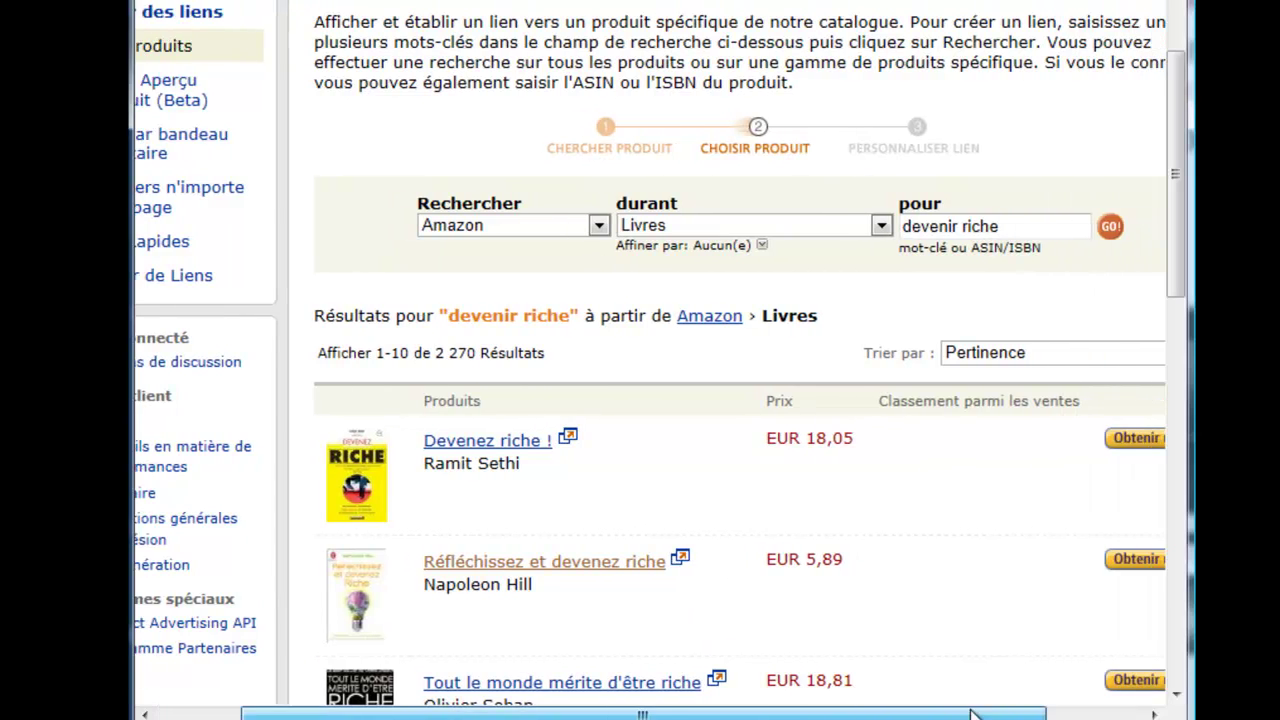
{"action": "scroll", "coordinate": [554, 602], "scroll_direction": "down", "scroll_amount": 1}
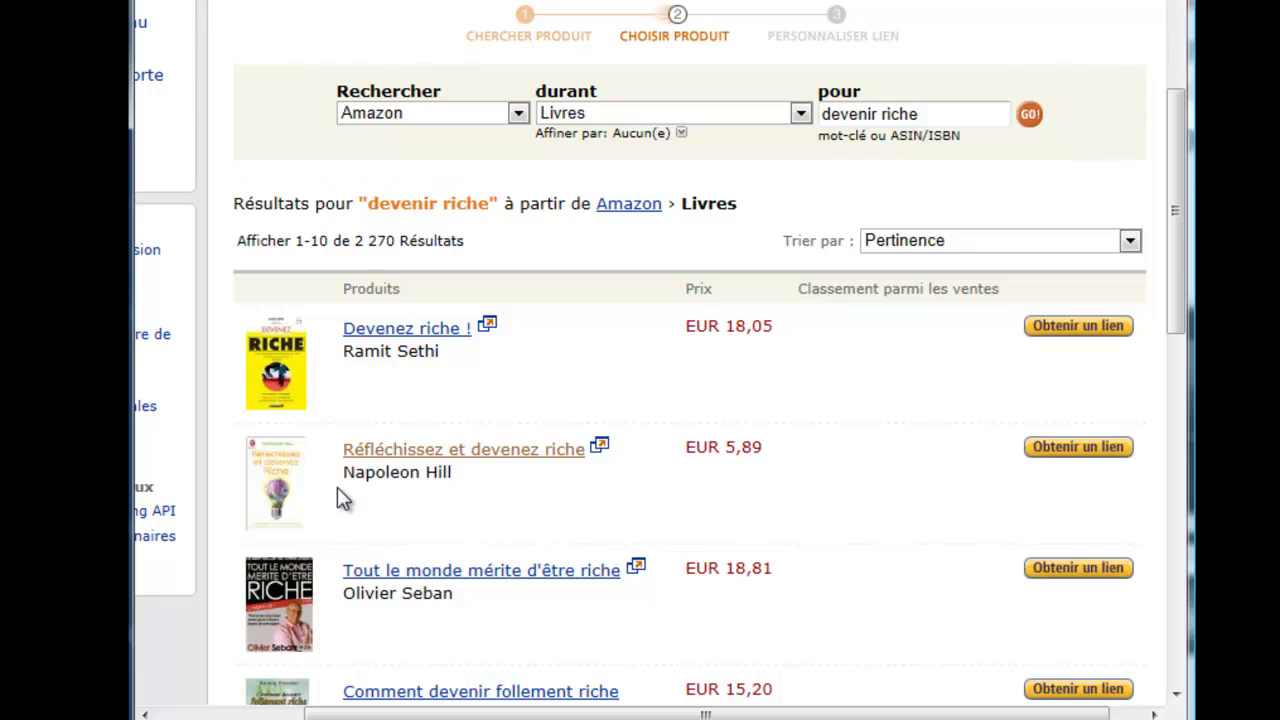
{"action": "left_click_drag", "start_coordinate": [633, 716], "coordinate": [636, 716]}
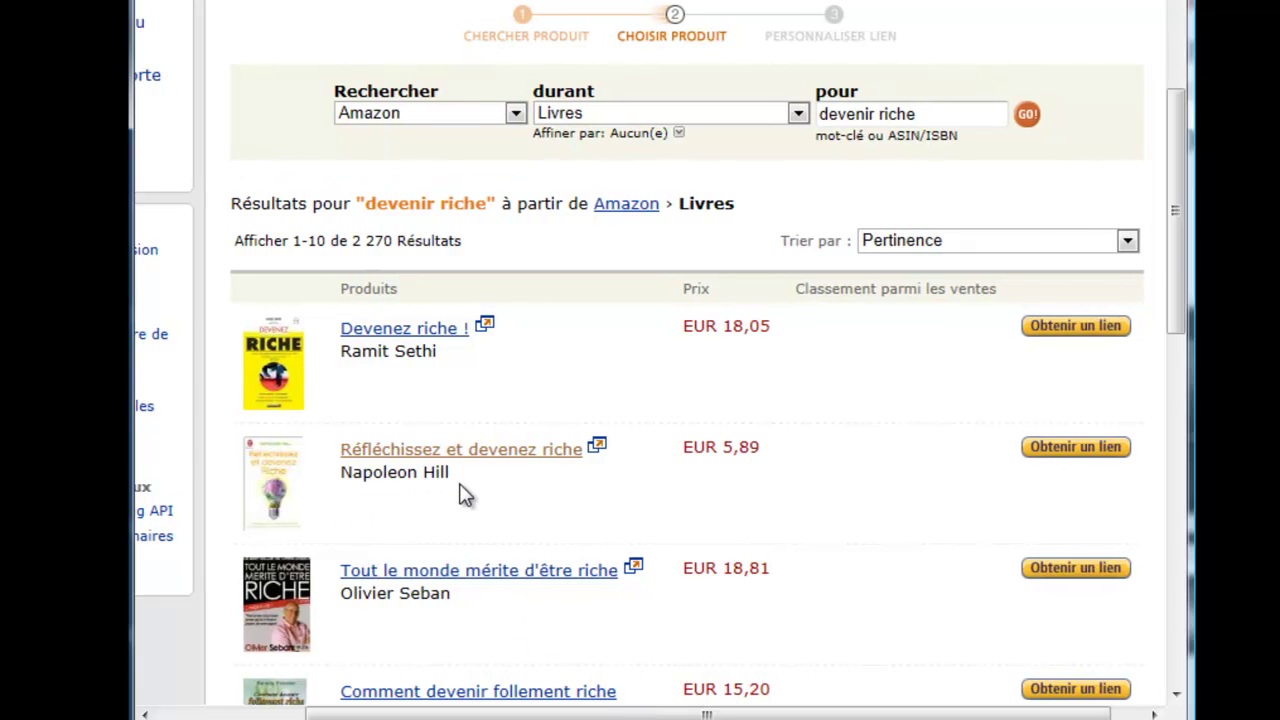
Step: Get a link for 'Réfléchissez et devenez riche' with prices set to Ne pas afficher les prix
{"action": "left_click", "coordinate": [1079, 457]}
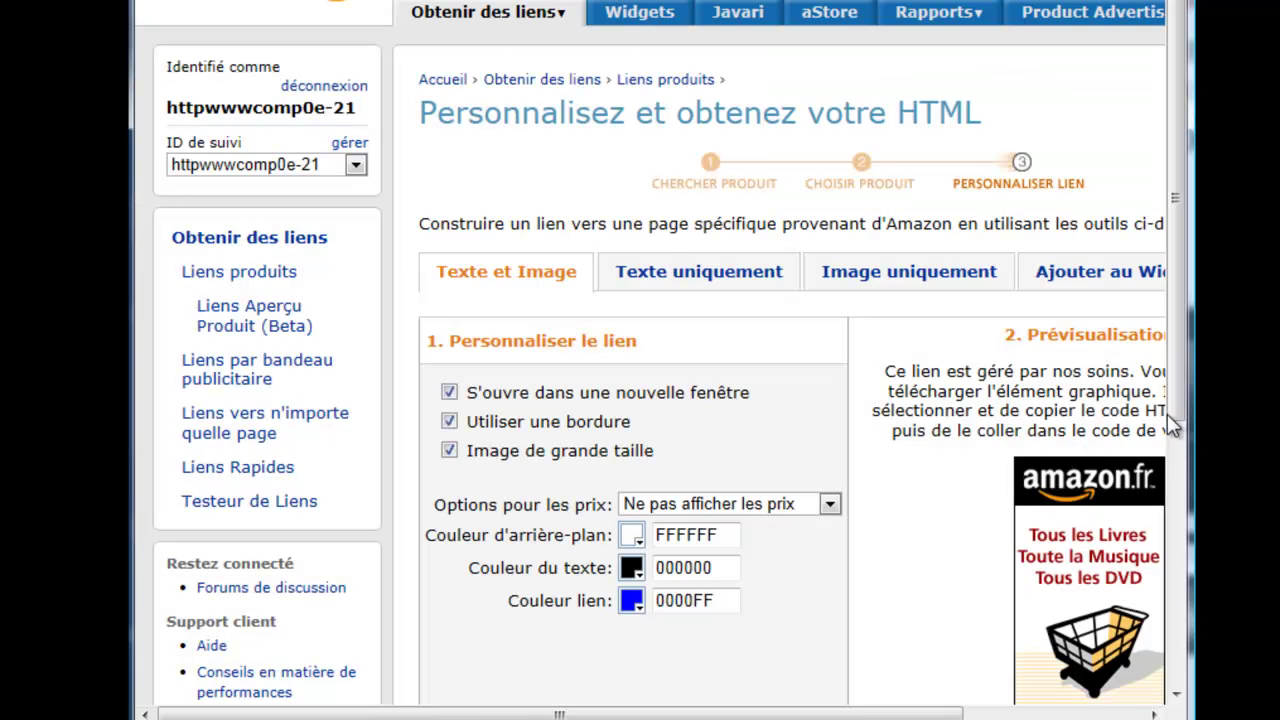
{"action": "scroll", "coordinate": [1179, 400], "scroll_direction": "down", "scroll_amount": 3}
{"action": "left_click_drag", "start_coordinate": [930, 713], "coordinate": [1085, 713]}
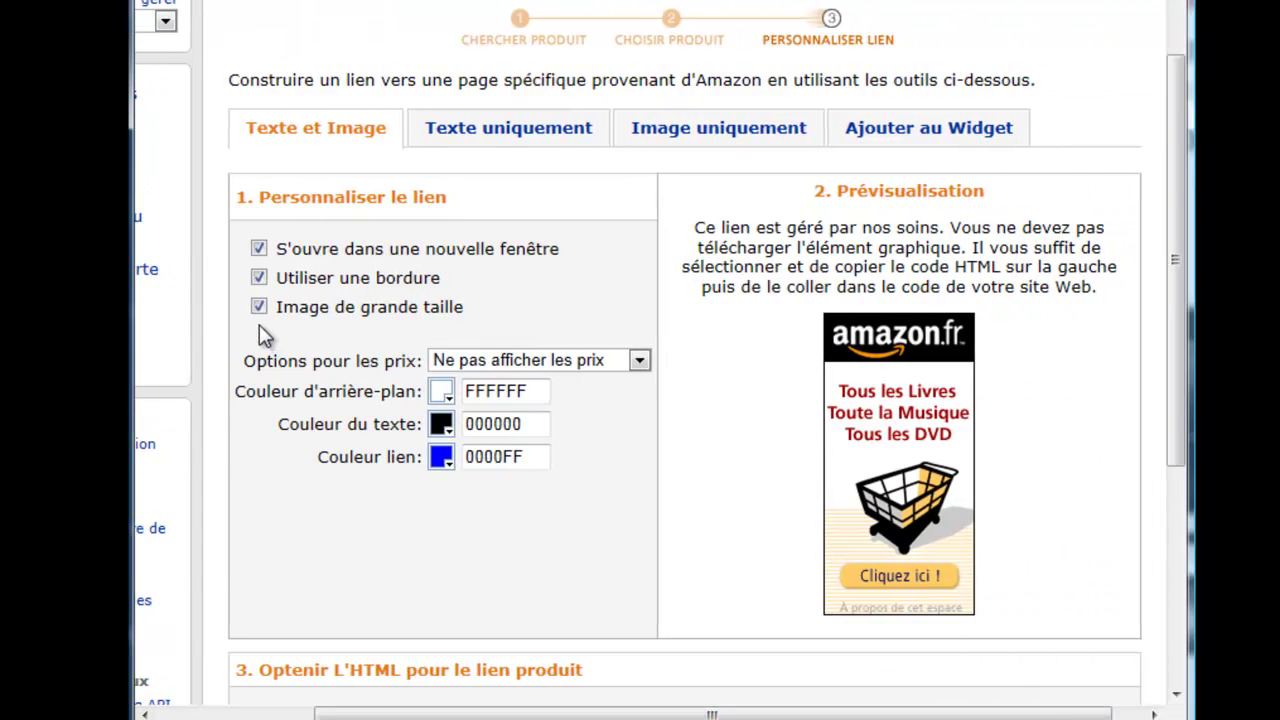
{"action": "left_click", "coordinate": [636, 363]}
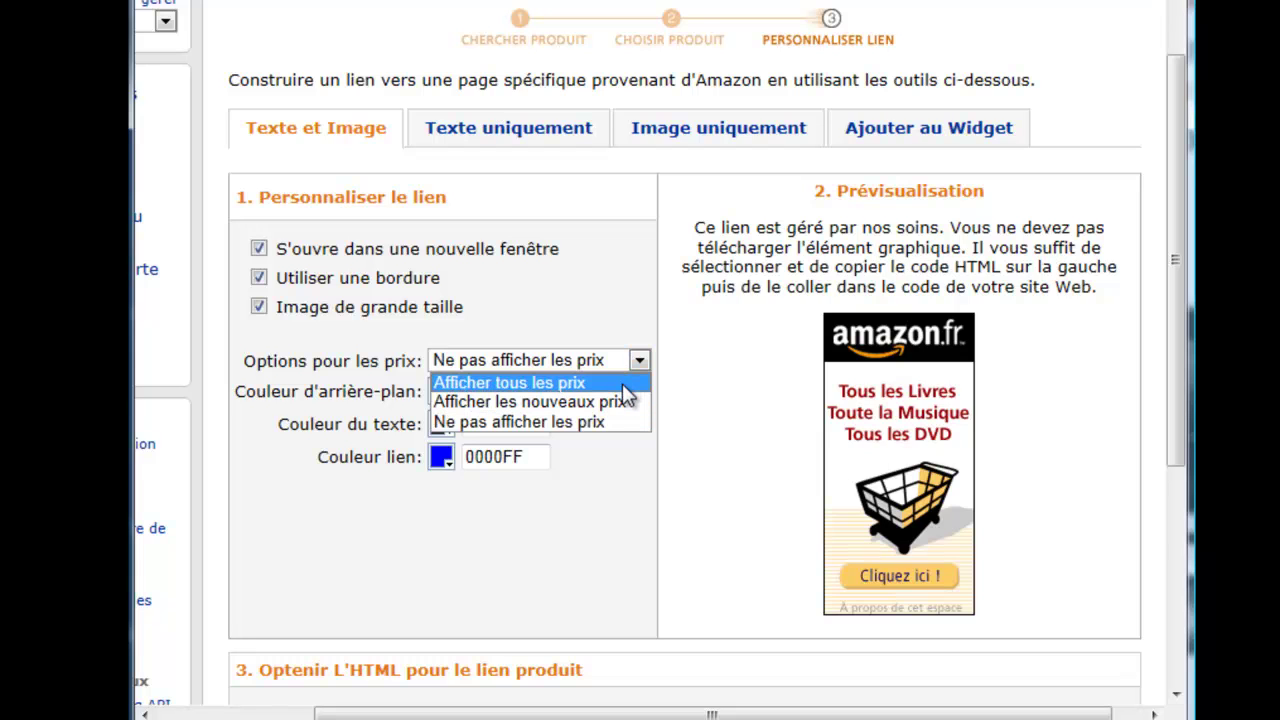
{"action": "left_click", "coordinate": [622, 383]}
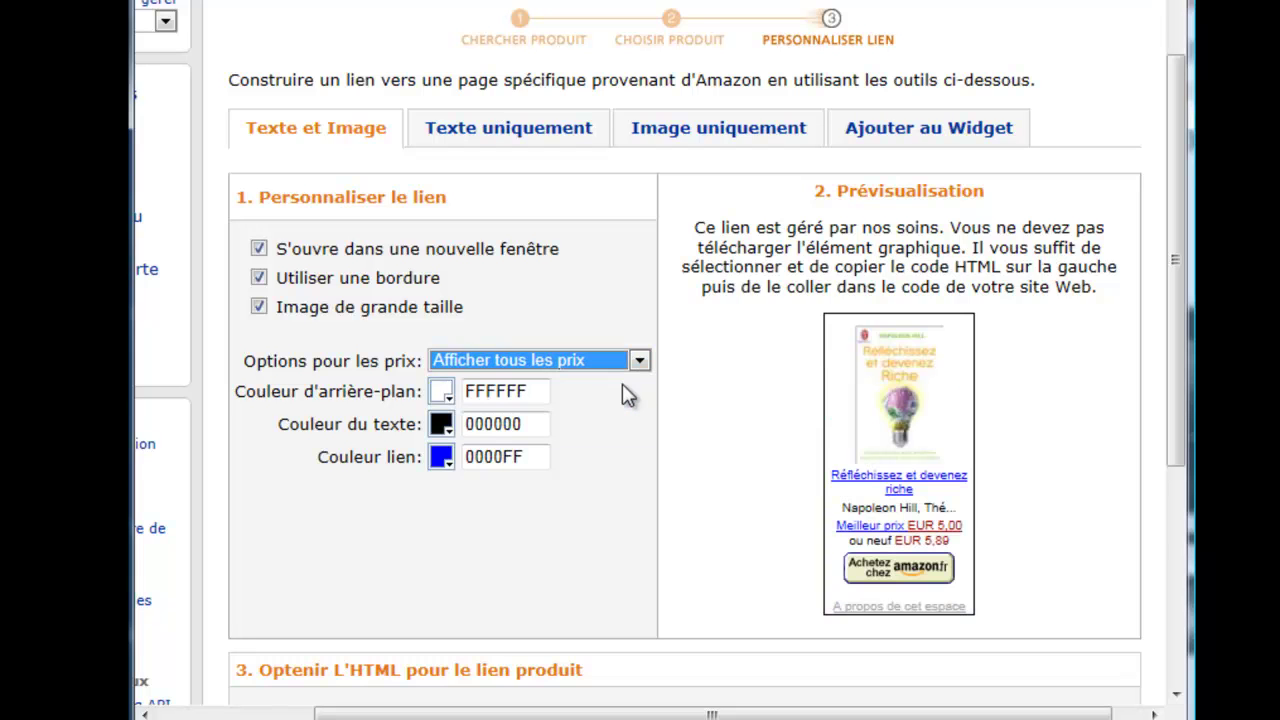
{"action": "left_click", "coordinate": [638, 360]}
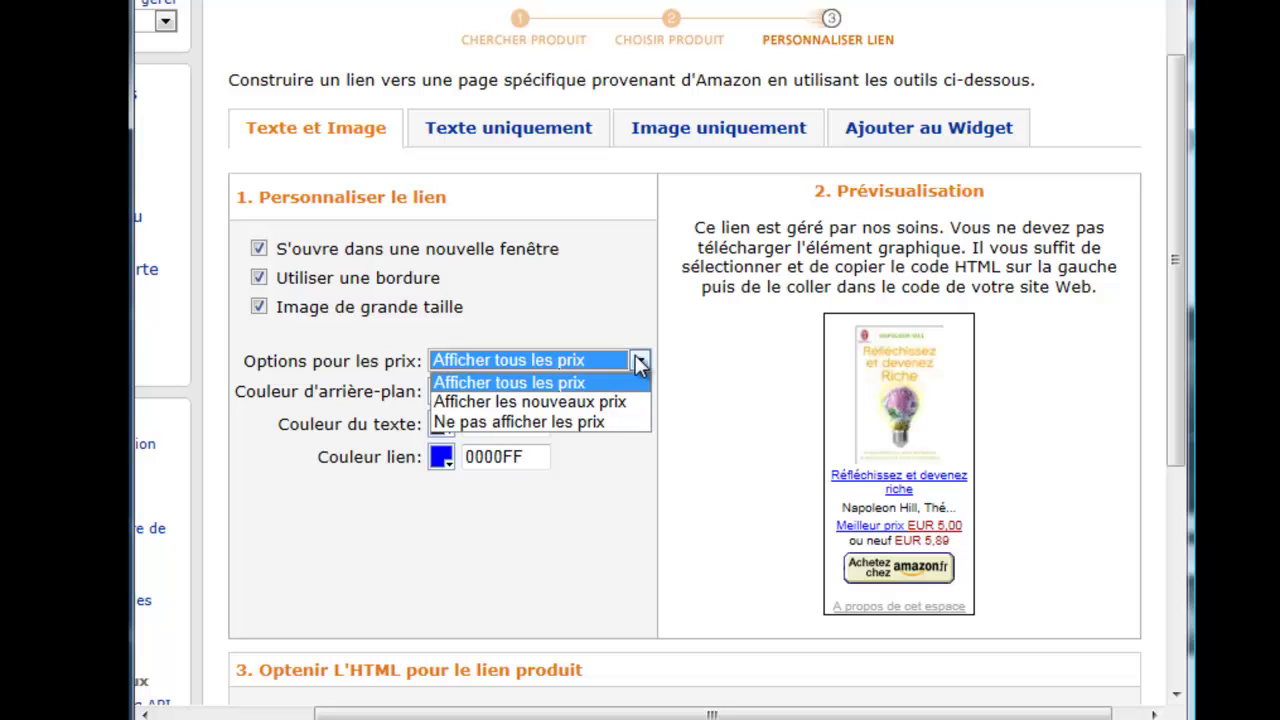
{"action": "left_click", "coordinate": [614, 424]}
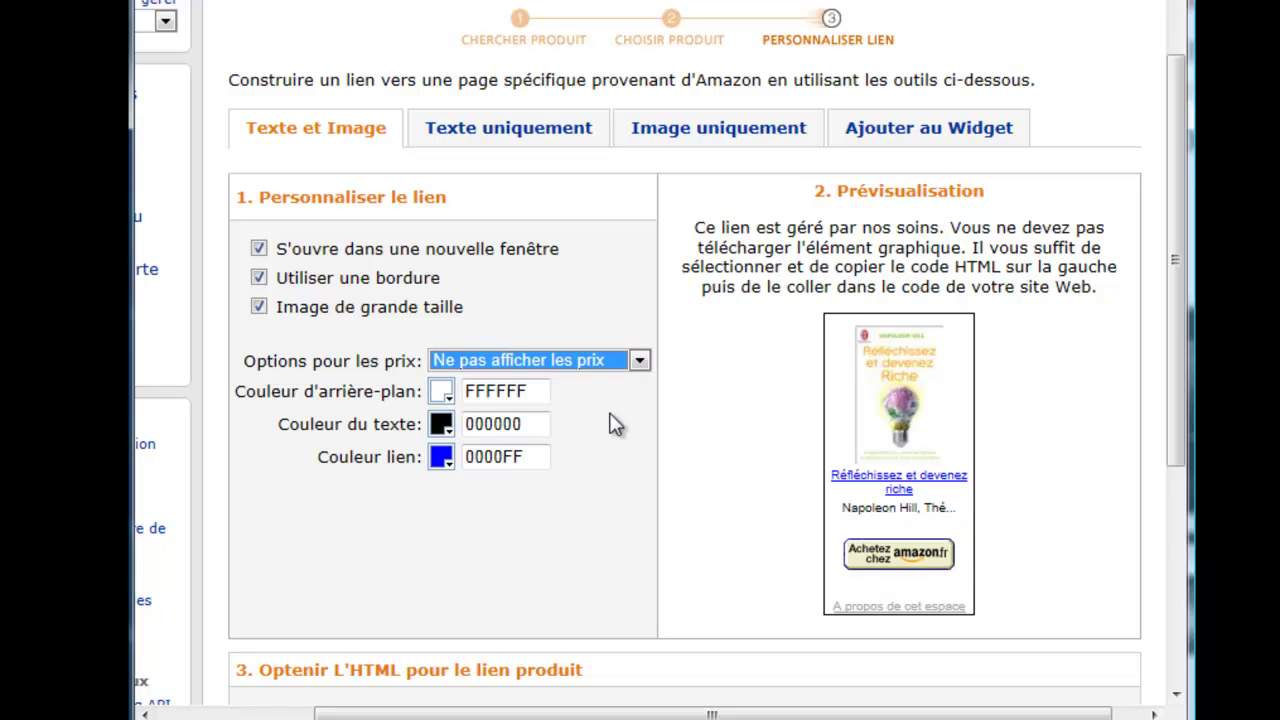
Step: Set the link colour to orange FF6C00 and the text colour to dark grey 383838
{"action": "left_click", "coordinate": [441, 457]}
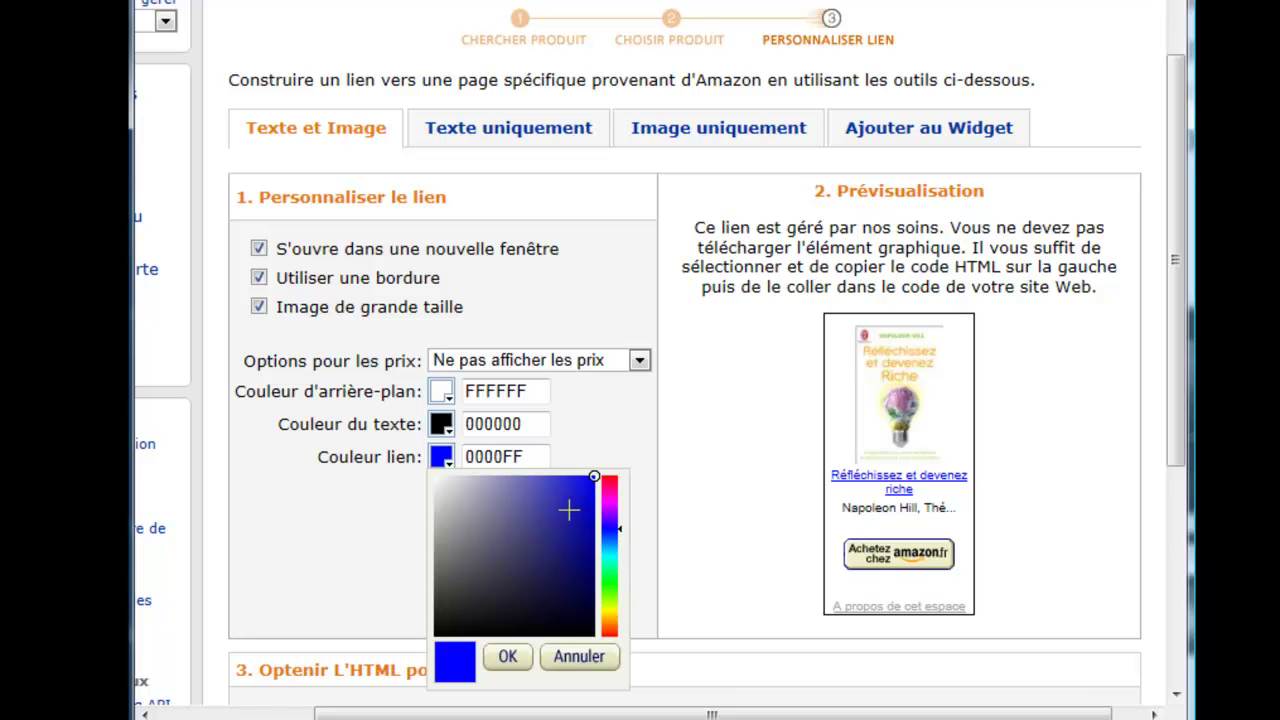
{"action": "left_click_drag", "start_coordinate": [619, 530], "coordinate": [616, 623]}
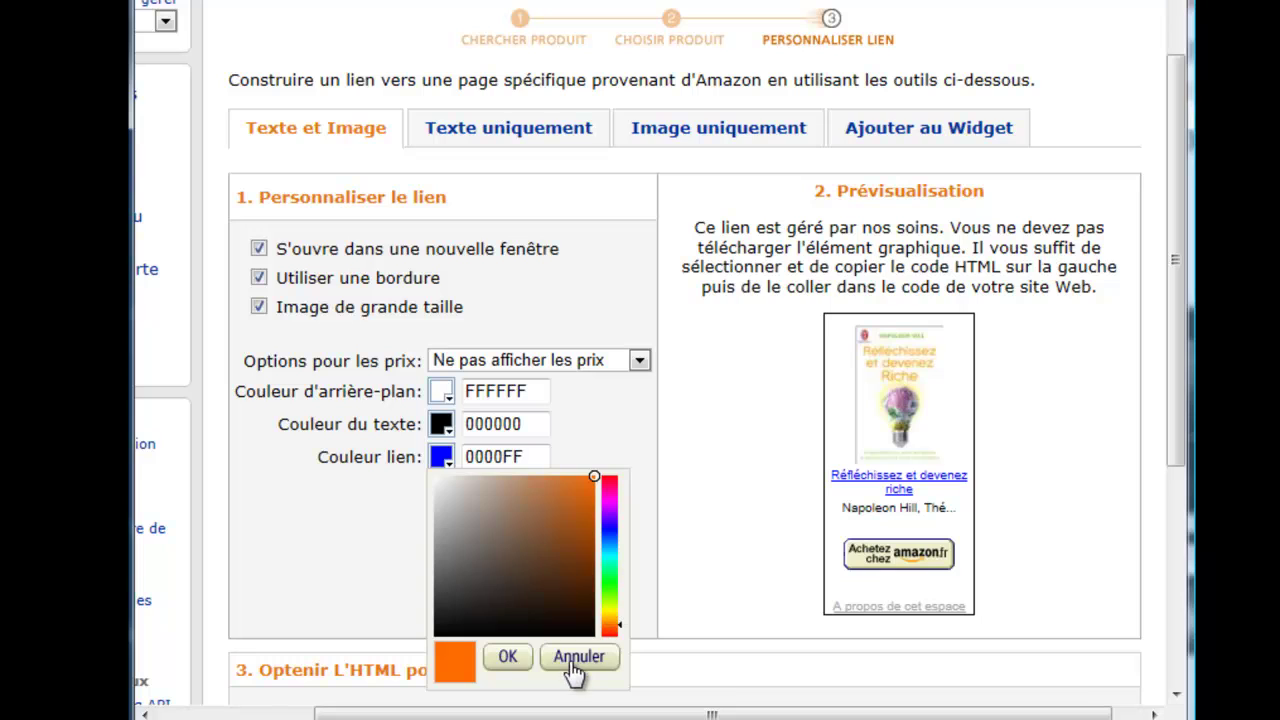
{"action": "left_click", "coordinate": [512, 657]}
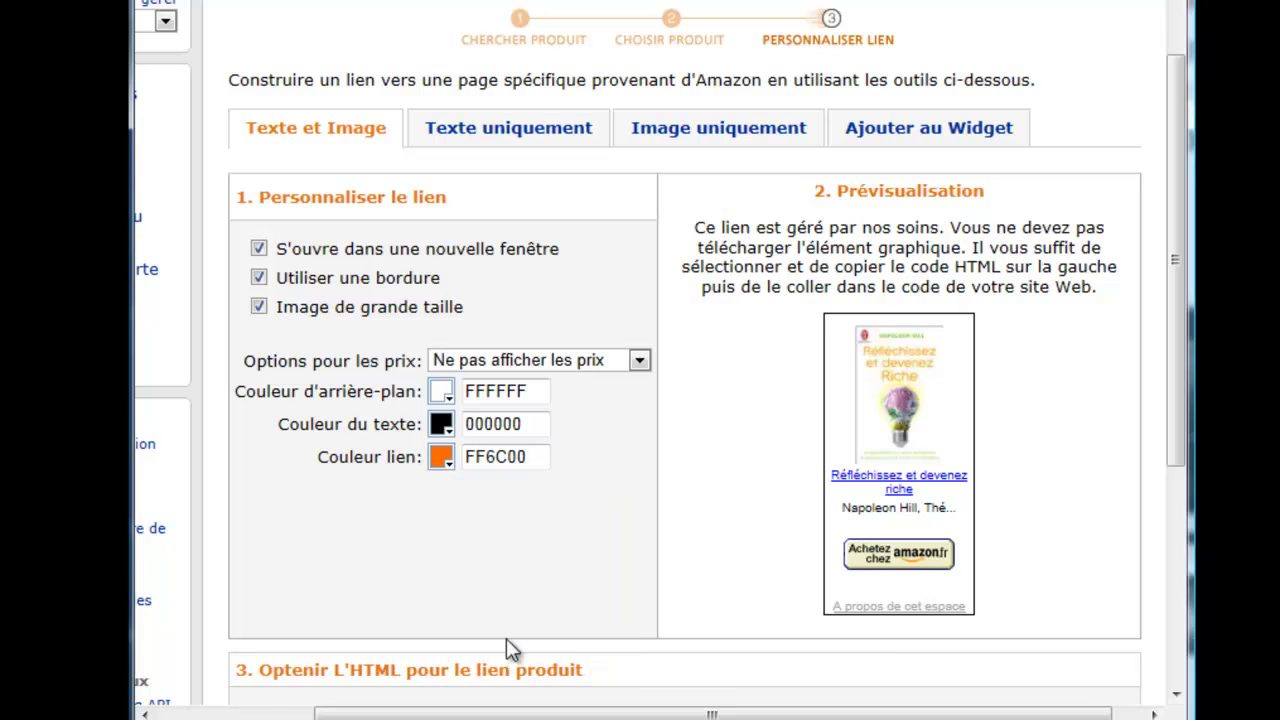
{"action": "left_click", "coordinate": [445, 428]}
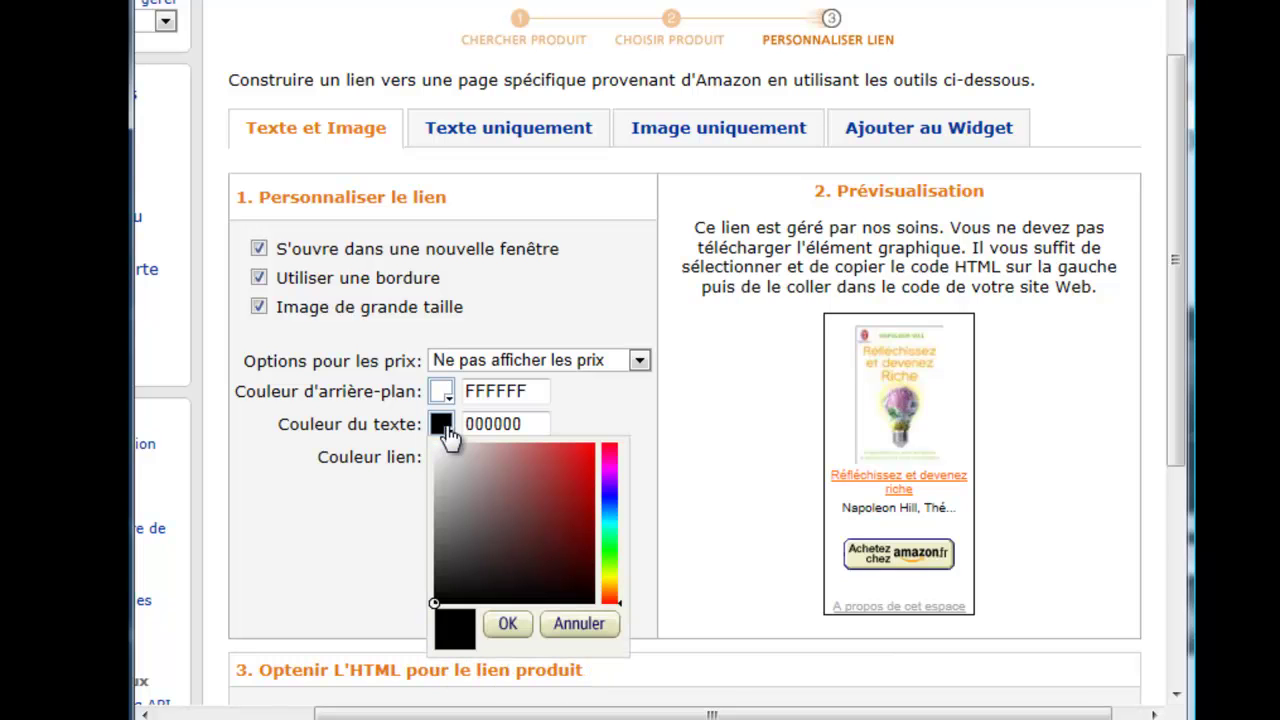
{"action": "left_click", "coordinate": [543, 525]}
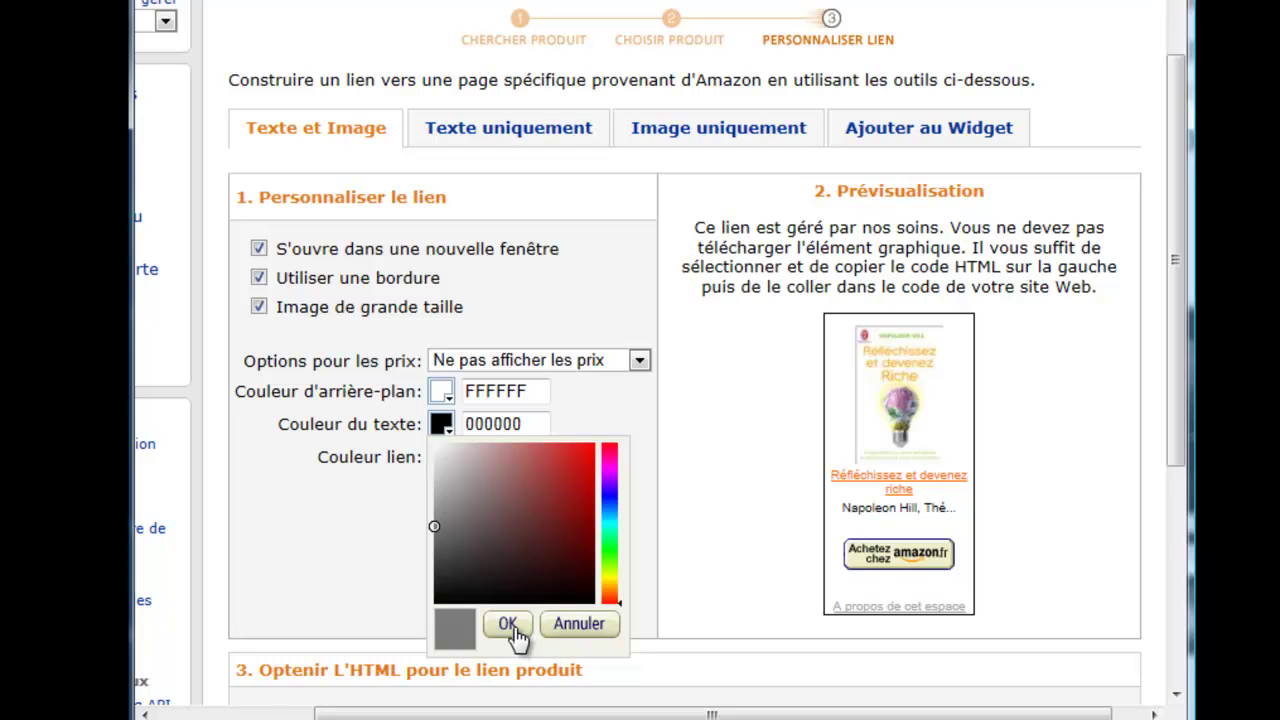
{"action": "left_click", "coordinate": [543, 567]}
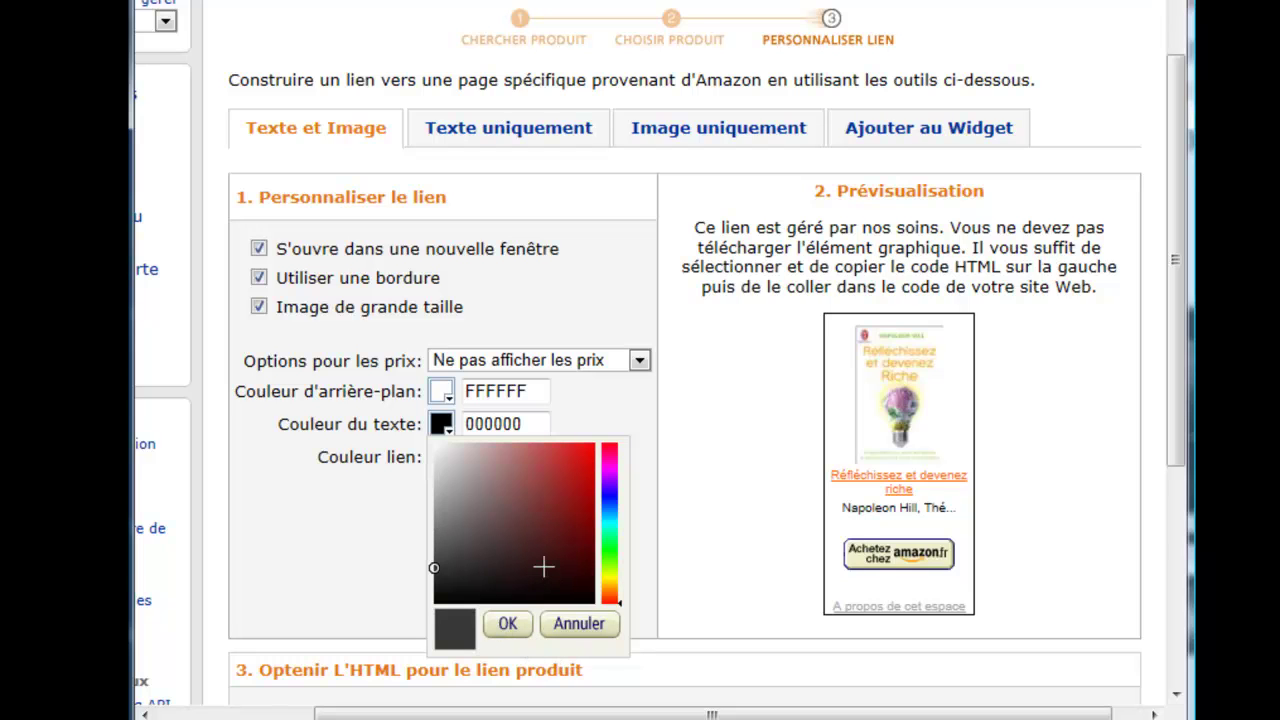
{"action": "left_click", "coordinate": [508, 624]}
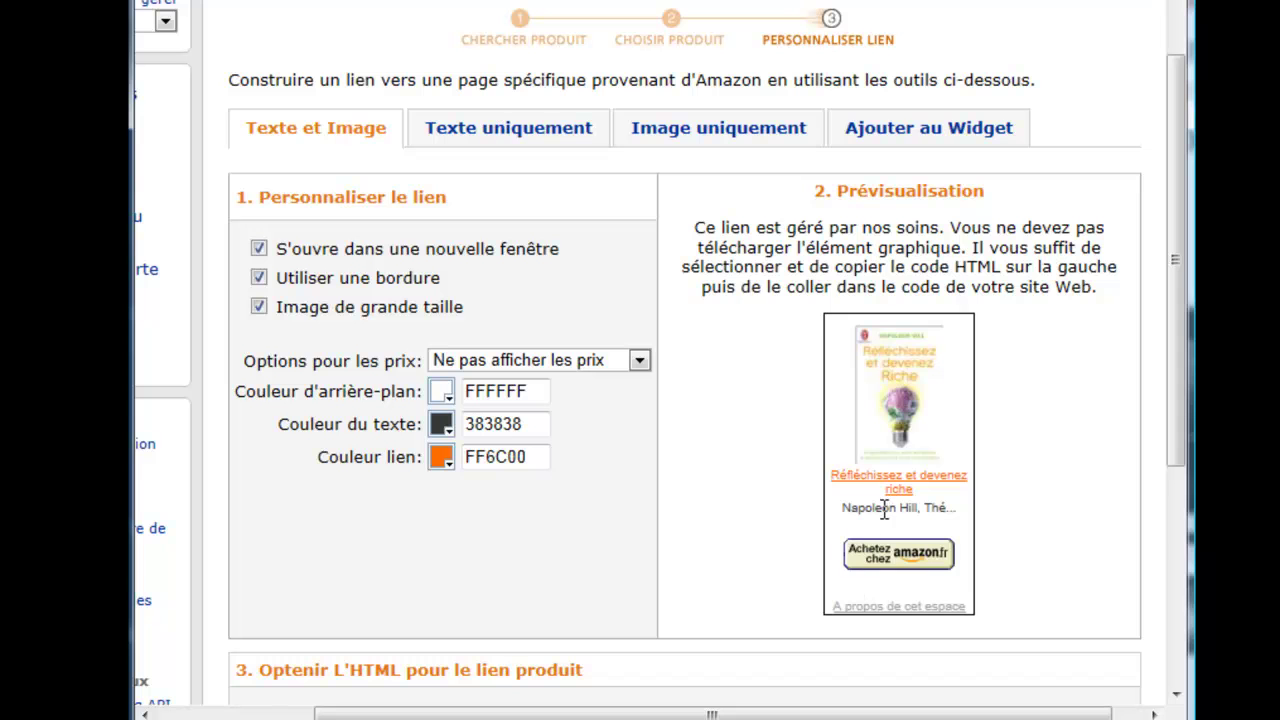
{"action": "scroll", "coordinate": [666, 523], "scroll_direction": "down", "scroll_amount": 4}
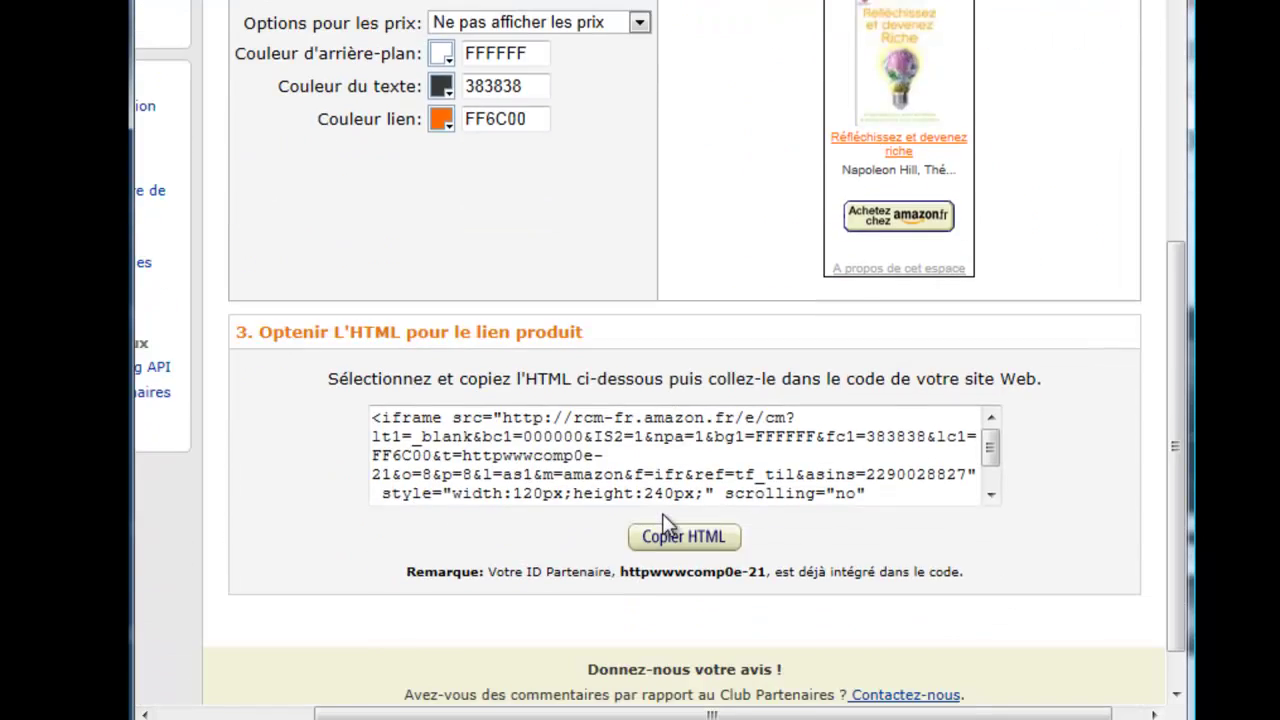
Step: Turn 'Utiliser une bordure' off and back on so the book link keeps its border
{"action": "scroll", "coordinate": [663, 523], "scroll_direction": "up", "scroll_amount": 2}
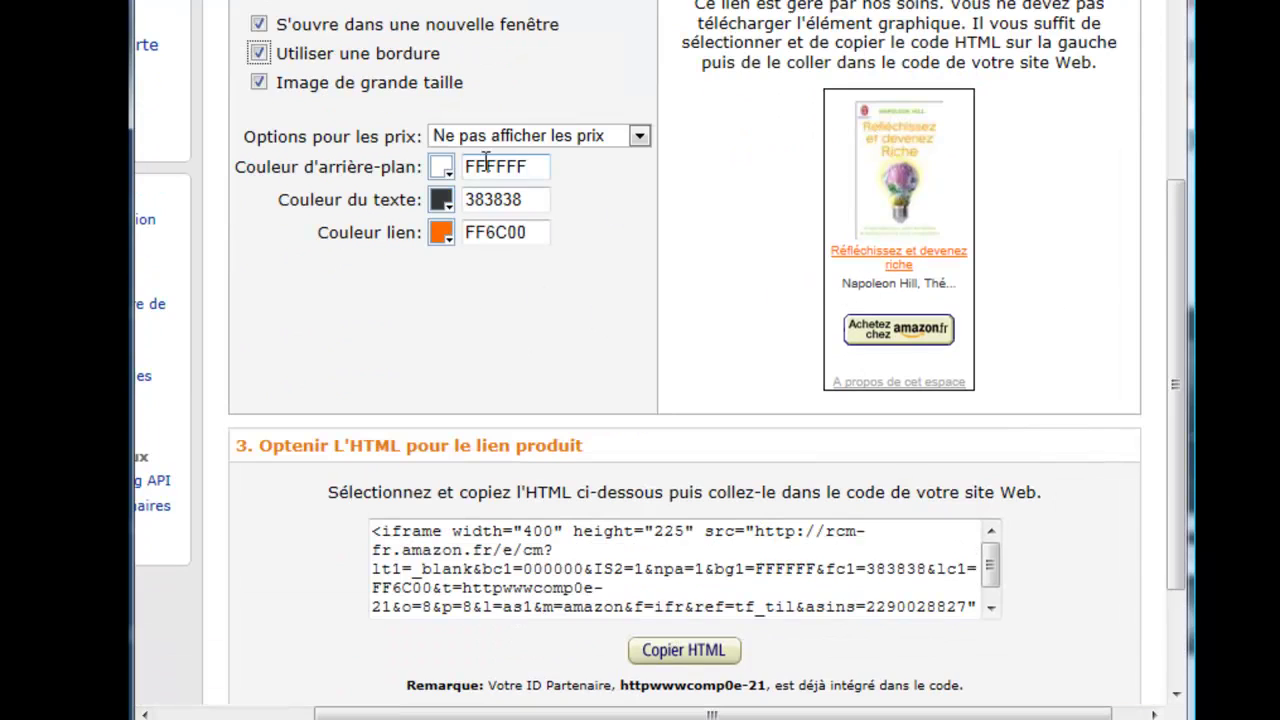
{"action": "left_click", "coordinate": [259, 54]}
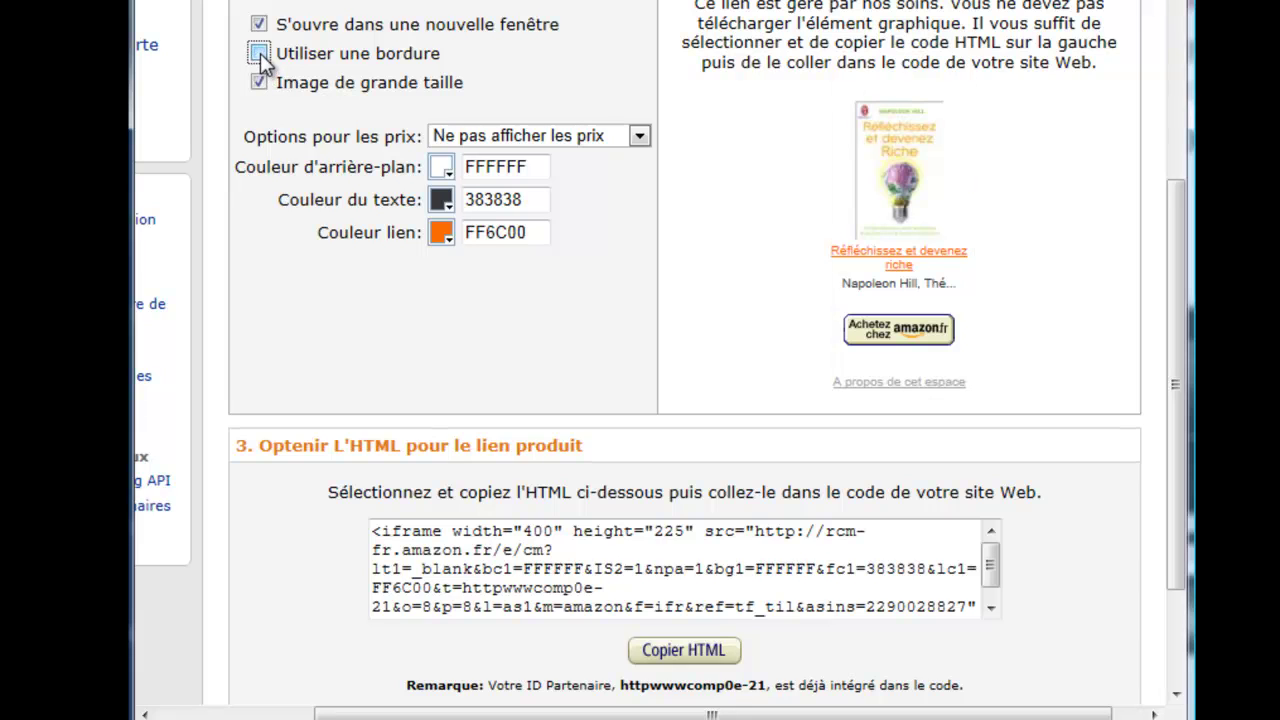
{"action": "left_click", "coordinate": [259, 54]}
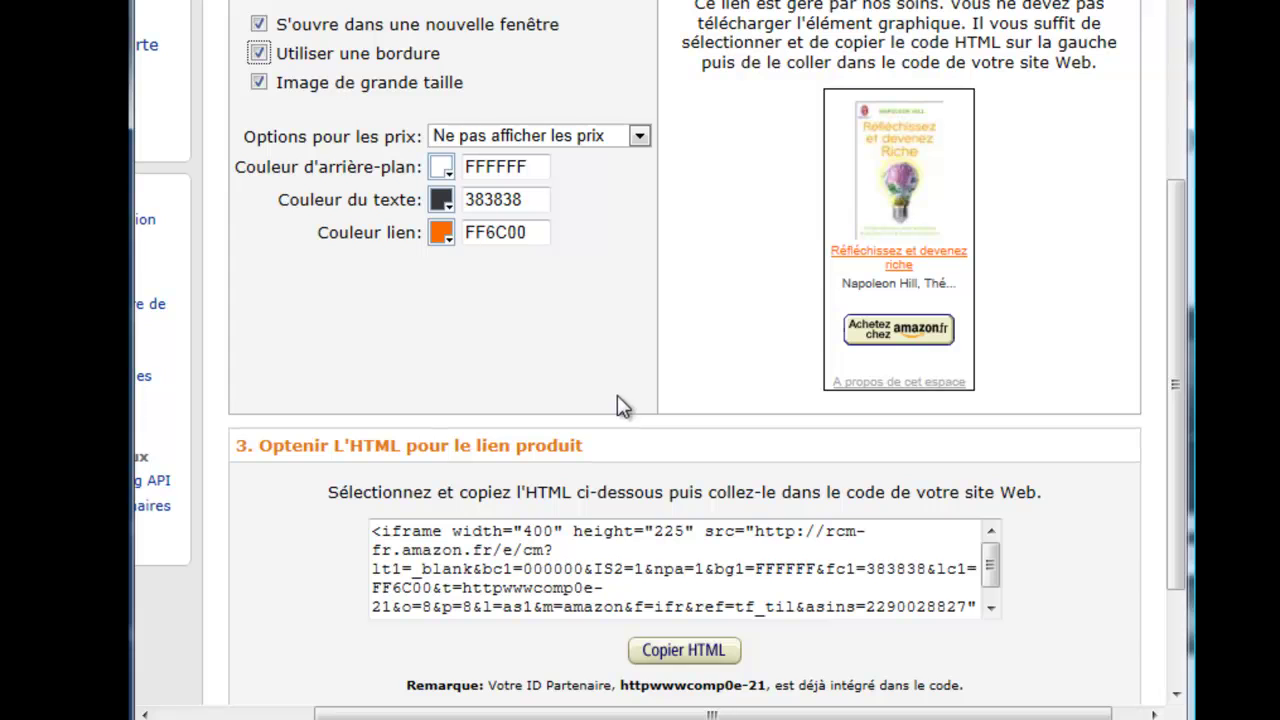
Step: Copy all of the book link's iframe HTML code
{"action": "left_click", "coordinate": [567, 548]}
{"action": "key", "text": "ctrl+a"}
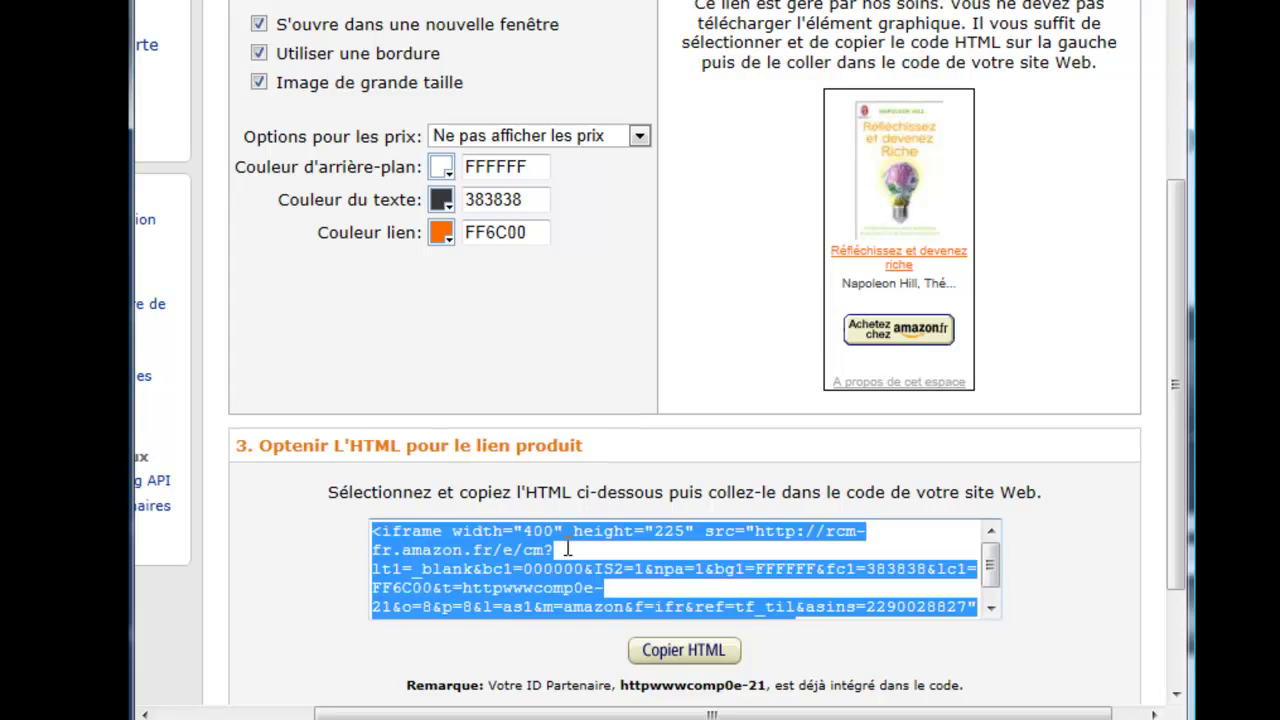
{"action": "right_click", "coordinate": [495, 579]}
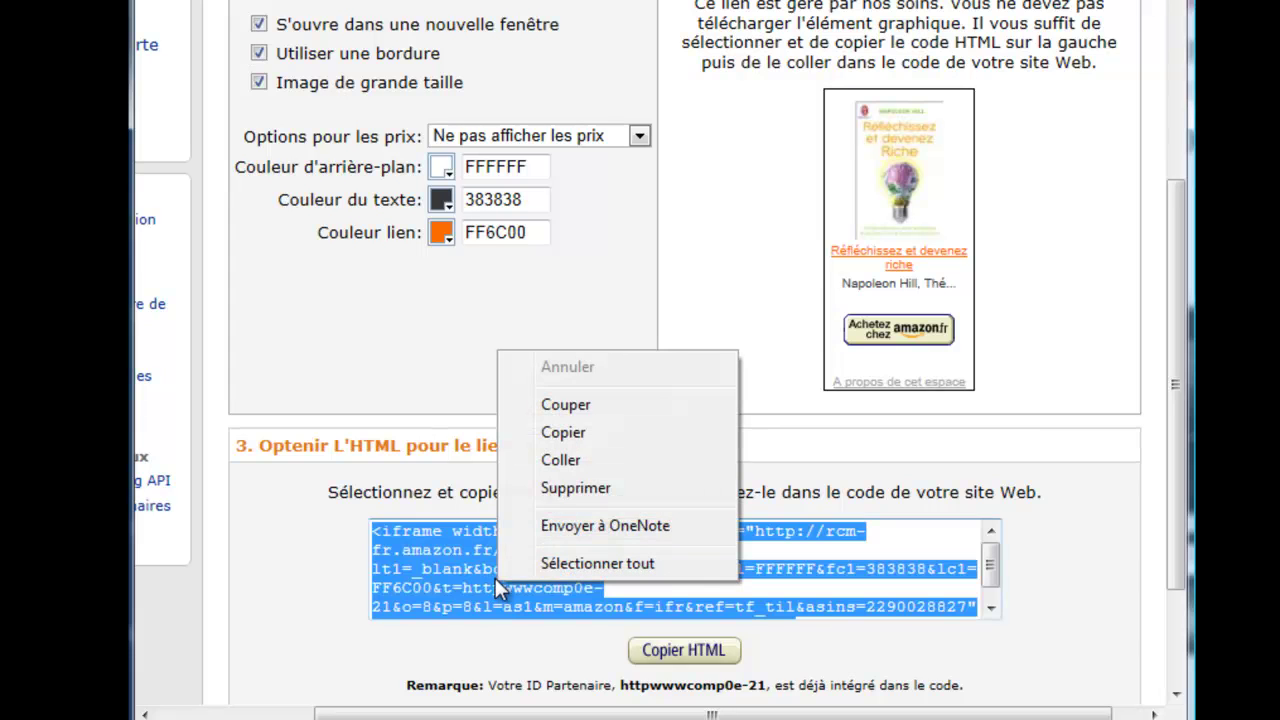
{"action": "left_click", "coordinate": [563, 432]}
{"action": "scroll", "coordinate": [563, 437], "scroll_direction": "up", "scroll_amount": 2}
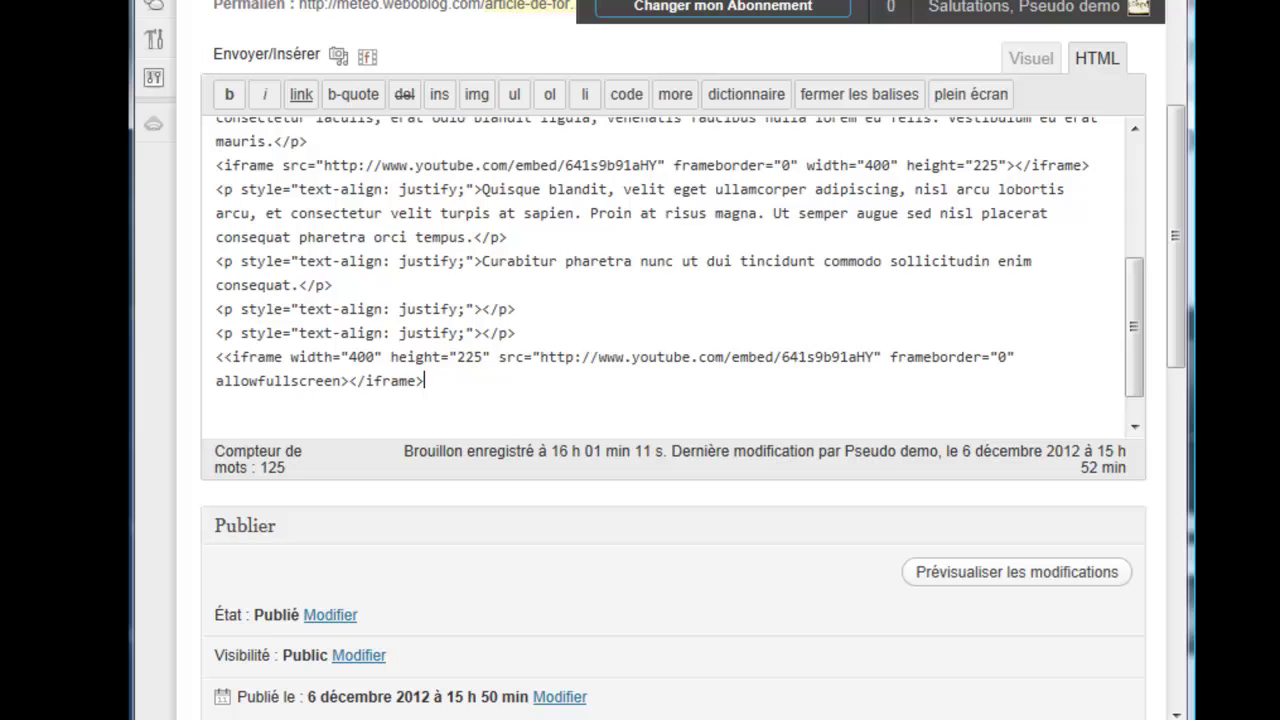
Step: Replace the duplicate YouTube iframe line at the article's end with the copied Amazon iframe
{"action": "scroll", "coordinate": [714, 266], "scroll_direction": "down", "scroll_amount": 1}
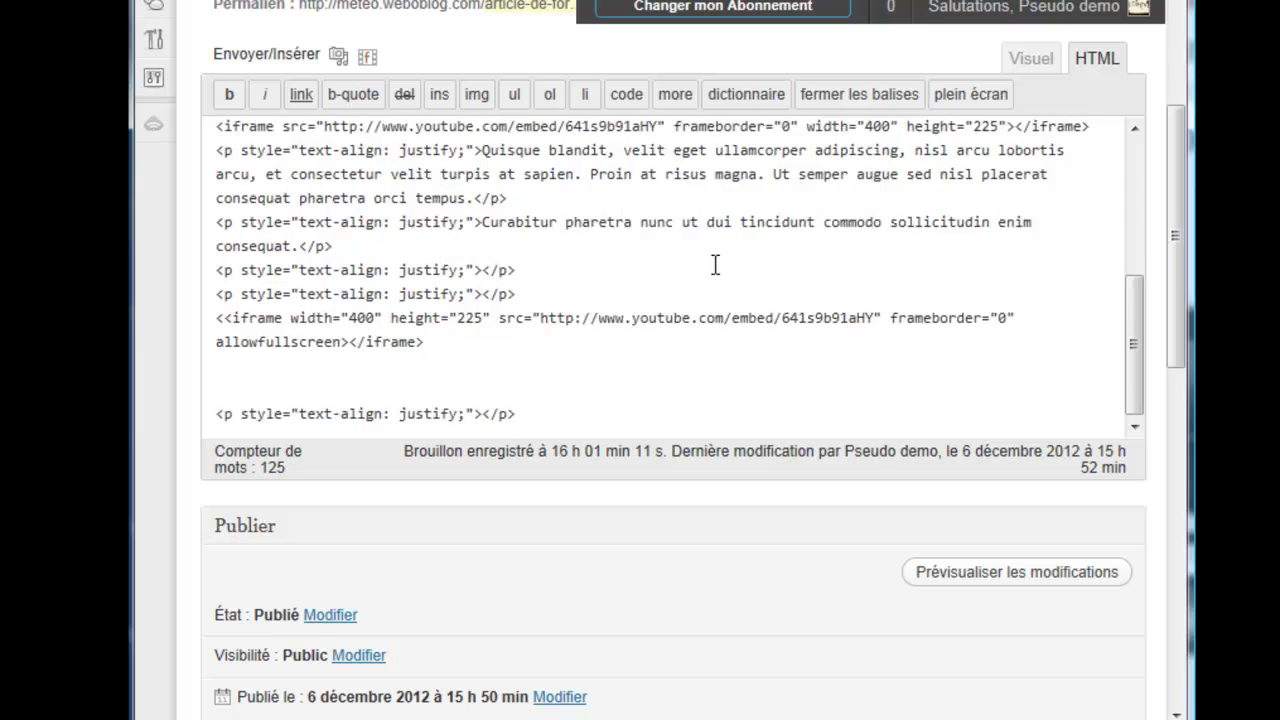
{"action": "scroll", "coordinate": [705, 265], "scroll_direction": "up", "scroll_amount": 1}
{"action": "left_click_drag", "start_coordinate": [424, 389], "coordinate": [192, 368]}
{"action": "left_click_drag", "start_coordinate": [212, 320], "coordinate": [450, 343]}
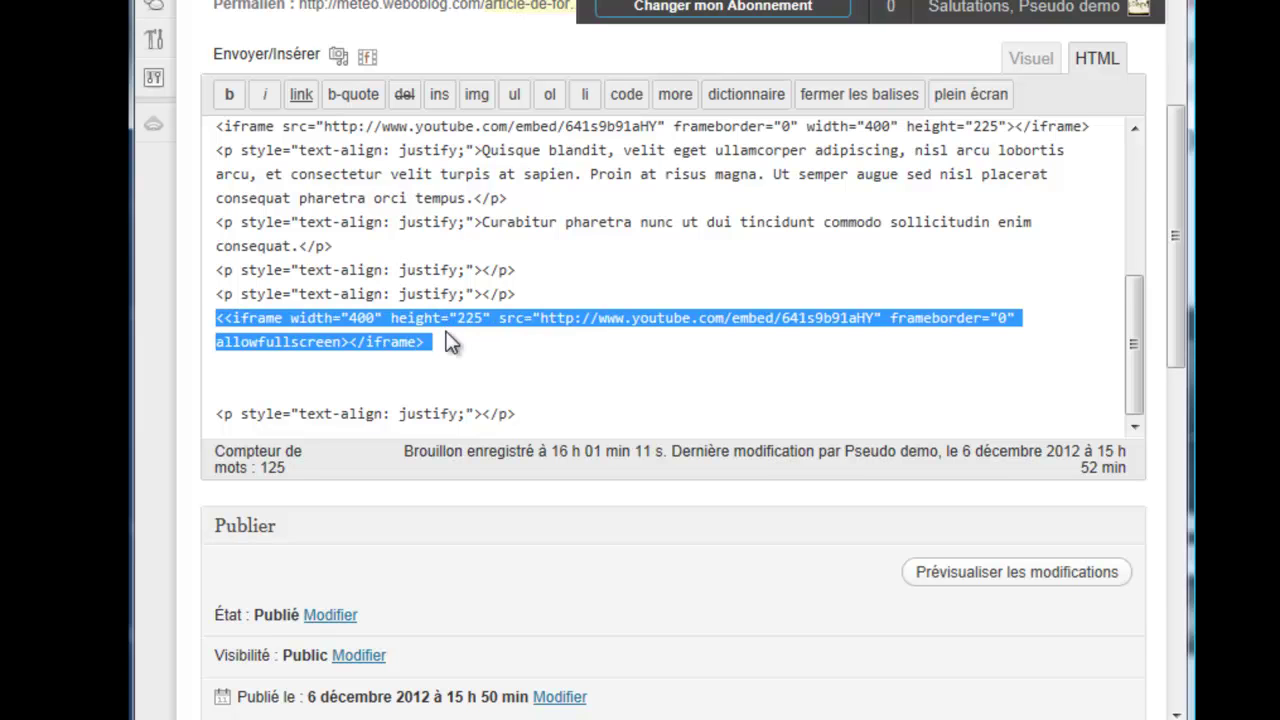
{"action": "key", "text": "ctrl+v"}
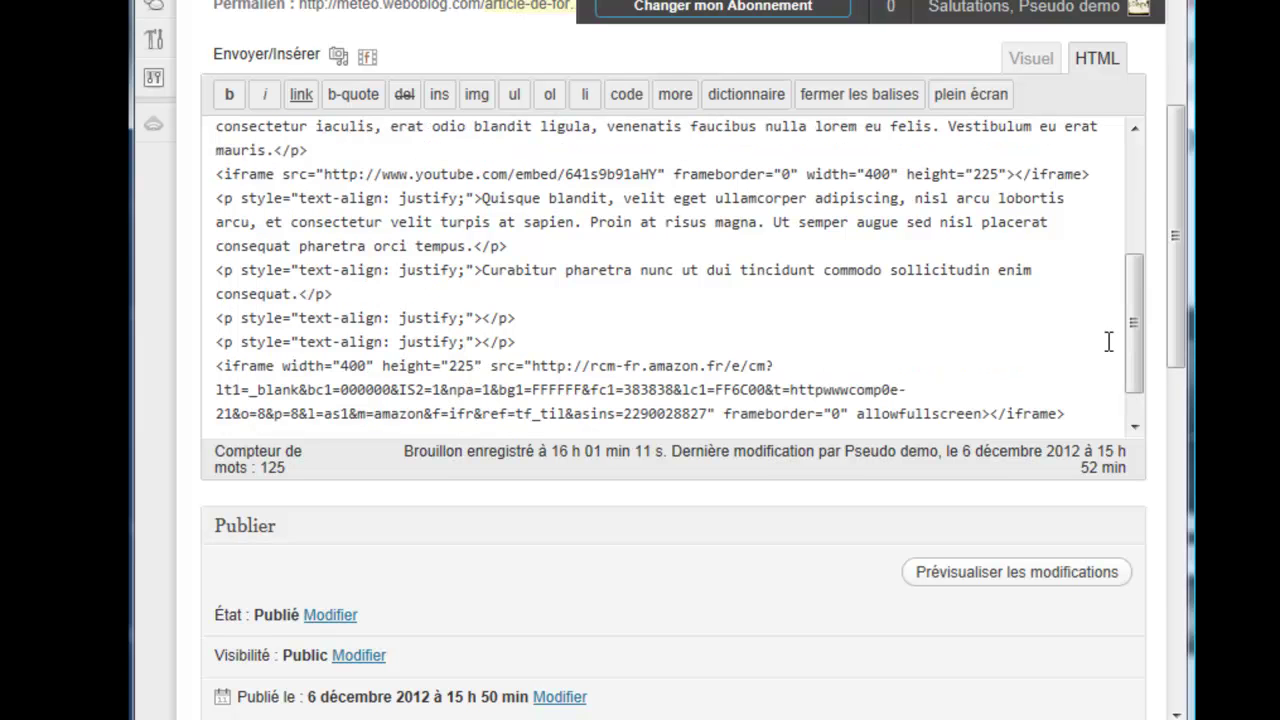
Step: Add blank lines around the Amazon iframe and save the article with Mettre à jour
{"action": "left_click_drag", "start_coordinate": [1135, 362], "coordinate": [1118, 380]}
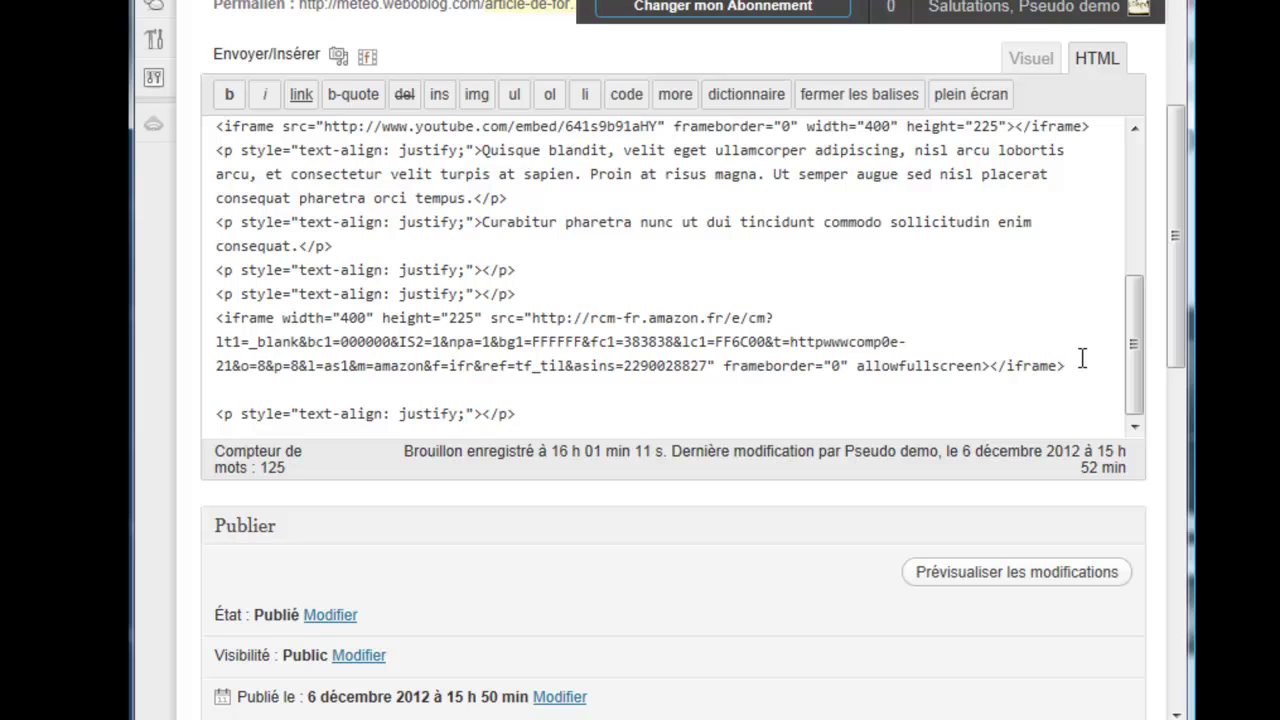
{"action": "key", "text": "Return"}
{"action": "key", "text": "Return"}
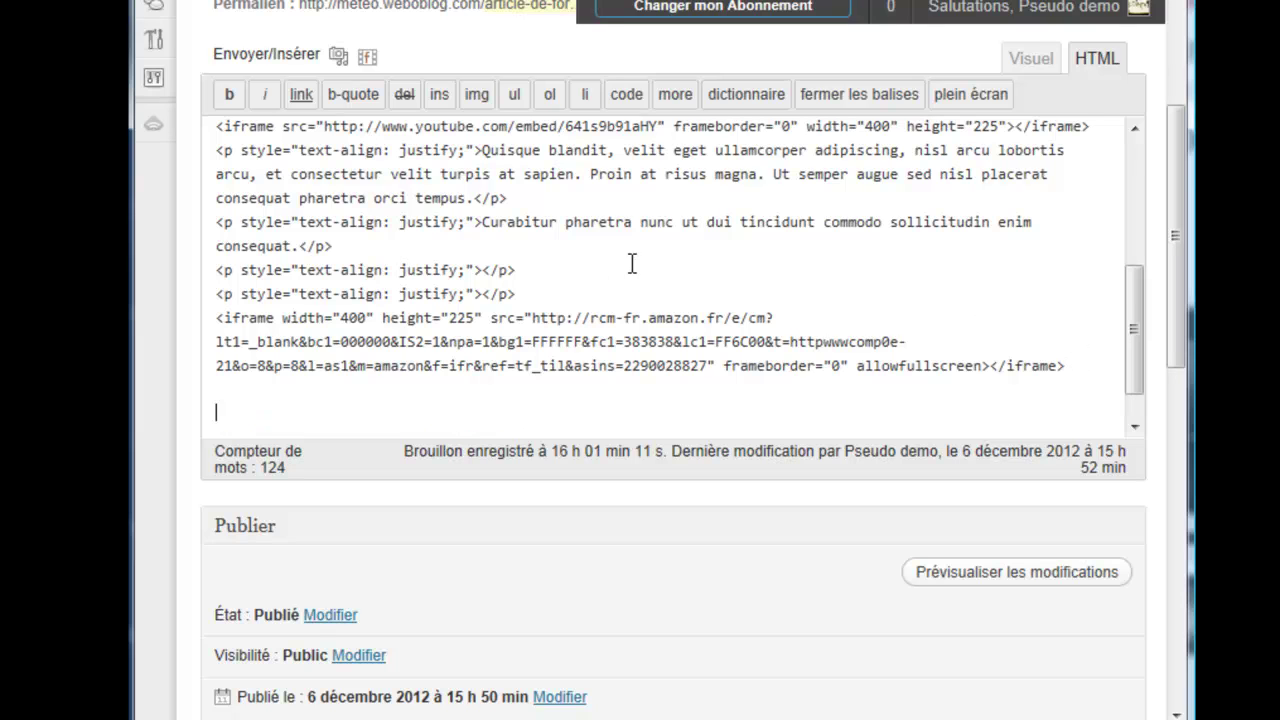
{"action": "key", "text": "Return"}
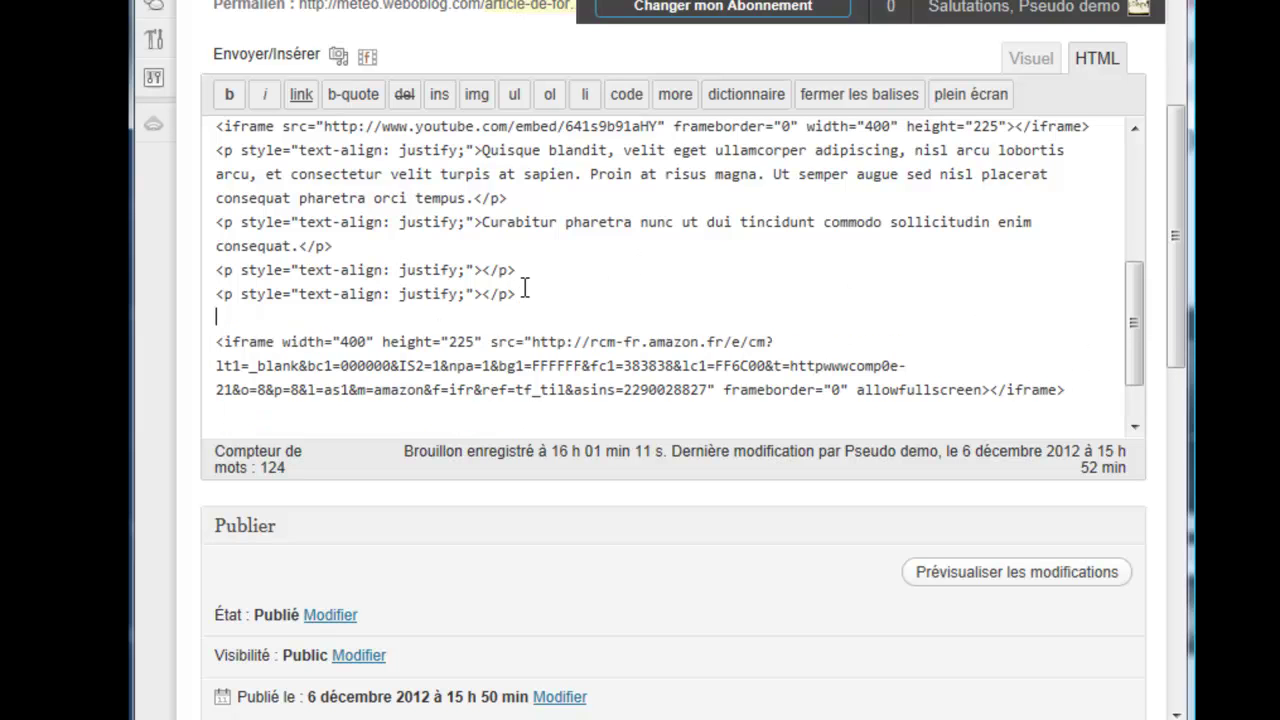
{"action": "left_click_drag", "start_coordinate": [279, 341], "coordinate": [222, 341]}
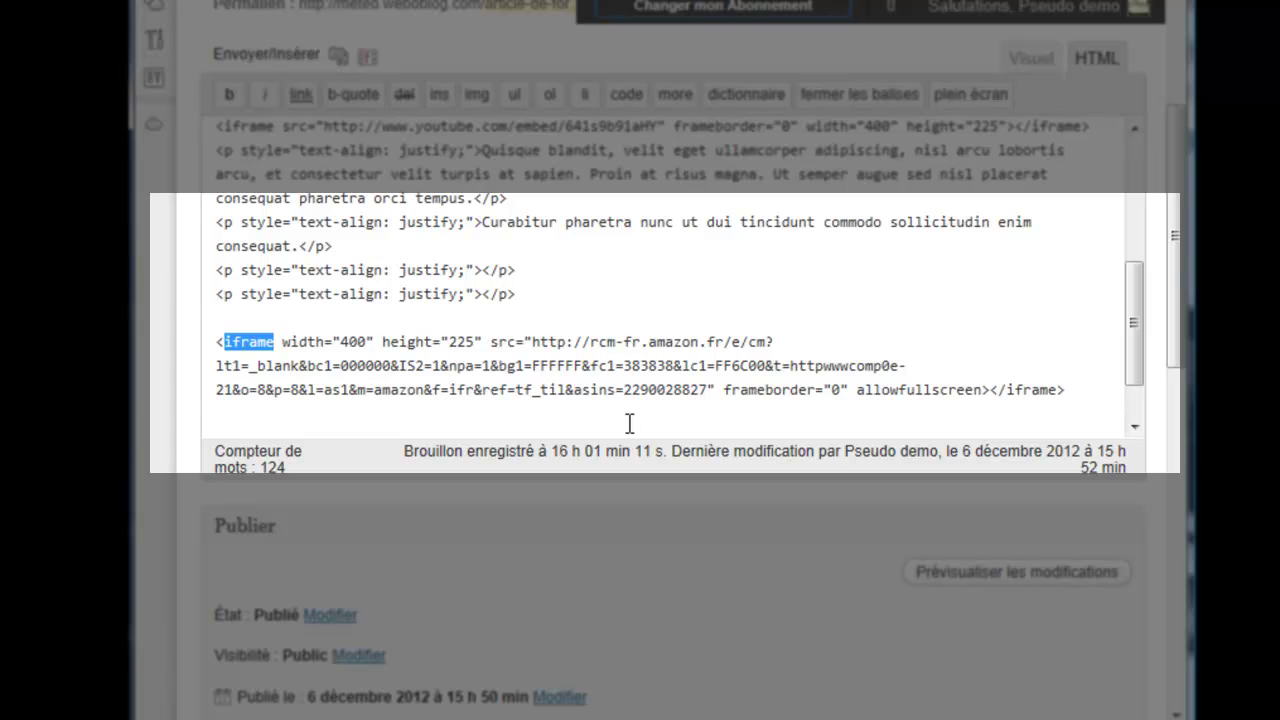
{"action": "left_click_drag", "start_coordinate": [982, 390], "coordinate": [1062, 392]}
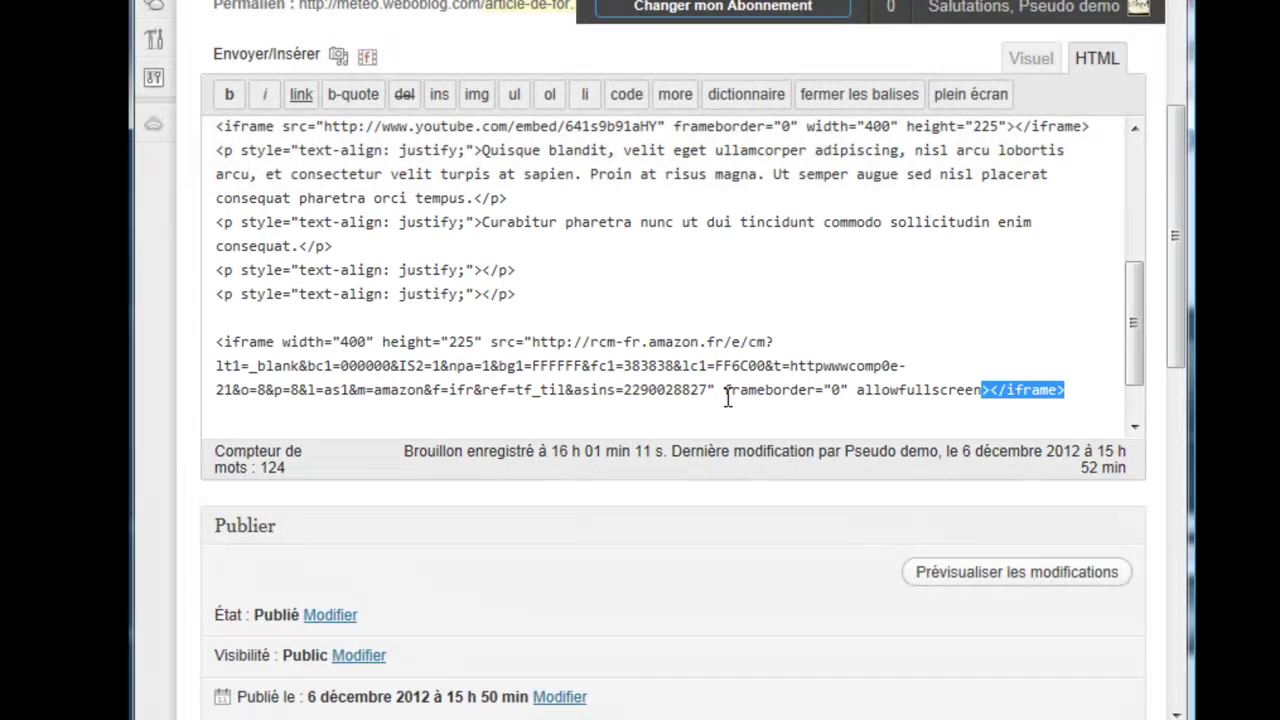
{"action": "scroll", "coordinate": [1000, 560], "scroll_direction": "down", "scroll_amount": 2}
{"action": "left_click", "coordinate": [1069, 621]}
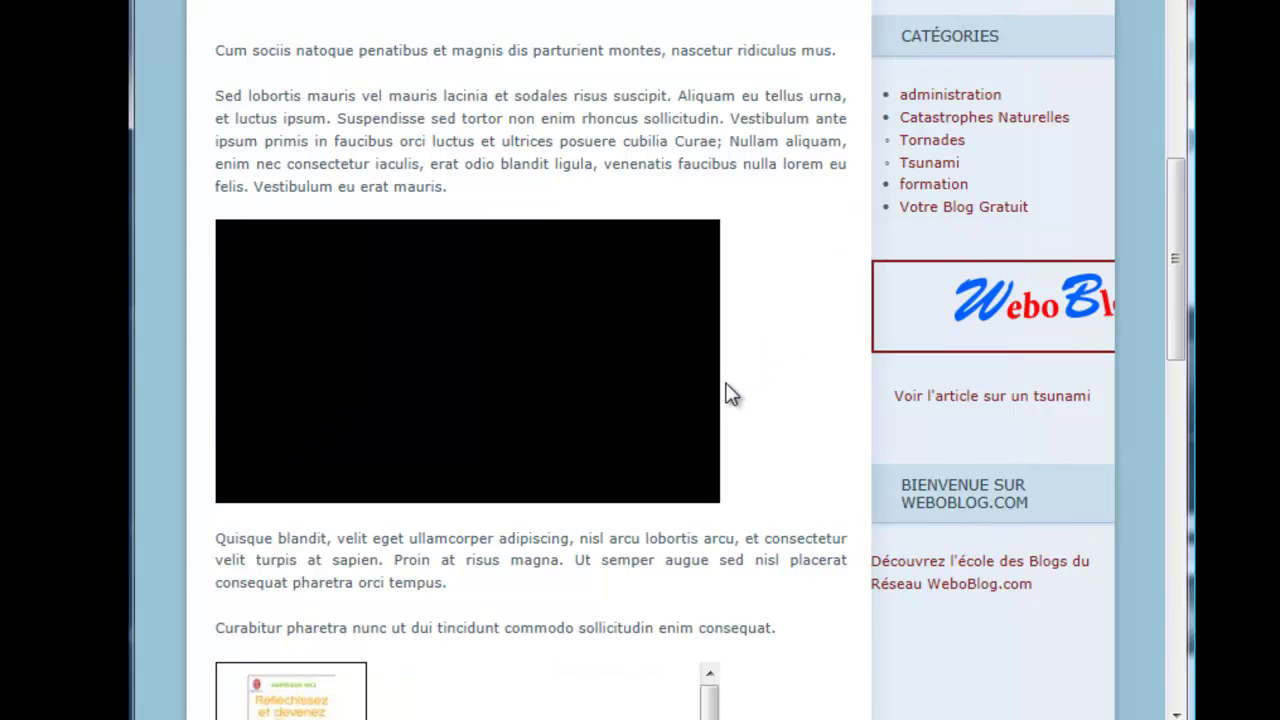
Step: Scroll the public article down to the Amazon book widget and scroll inside its boxed frame
{"action": "scroll", "coordinate": [730, 393], "scroll_direction": "down", "scroll_amount": 2}
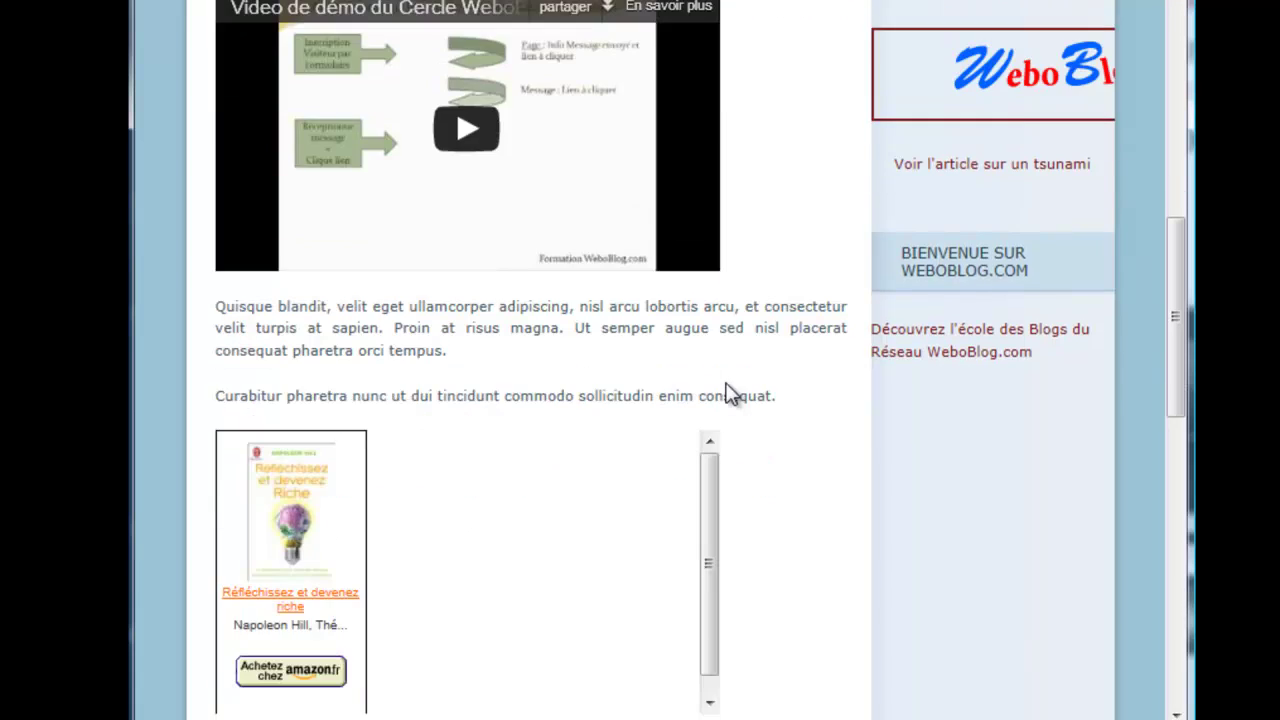
{"action": "scroll", "coordinate": [730, 393], "scroll_direction": "down", "scroll_amount": 2}
{"action": "mouse_move", "coordinate": [707, 410]}
{"action": "left_mouse_down"}
{"action": "mouse_move", "coordinate": [709, 451]}
{"action": "mouse_move", "coordinate": [705, 352]}
{"action": "mouse_move", "coordinate": [707, 430]}
{"action": "mouse_move", "coordinate": [705, 415]}
{"action": "left_mouse_up"}
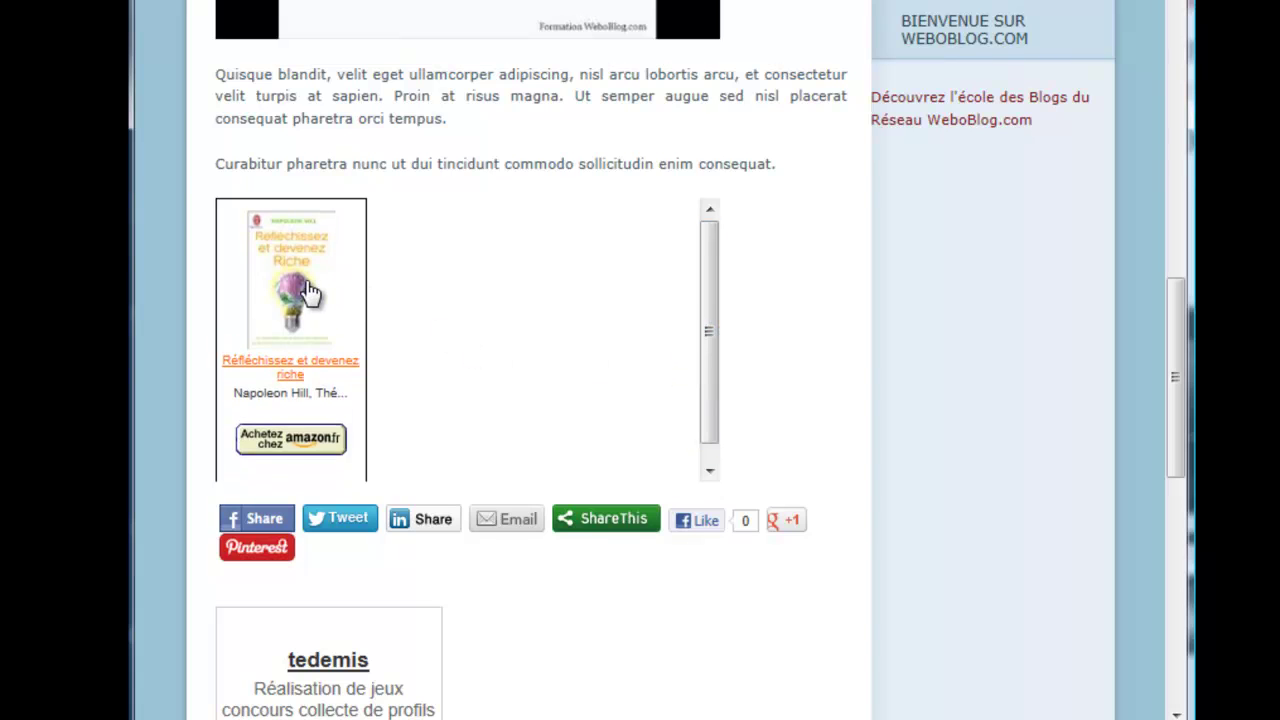
{"action": "left_click_drag", "start_coordinate": [708, 441], "coordinate": [706, 457]}
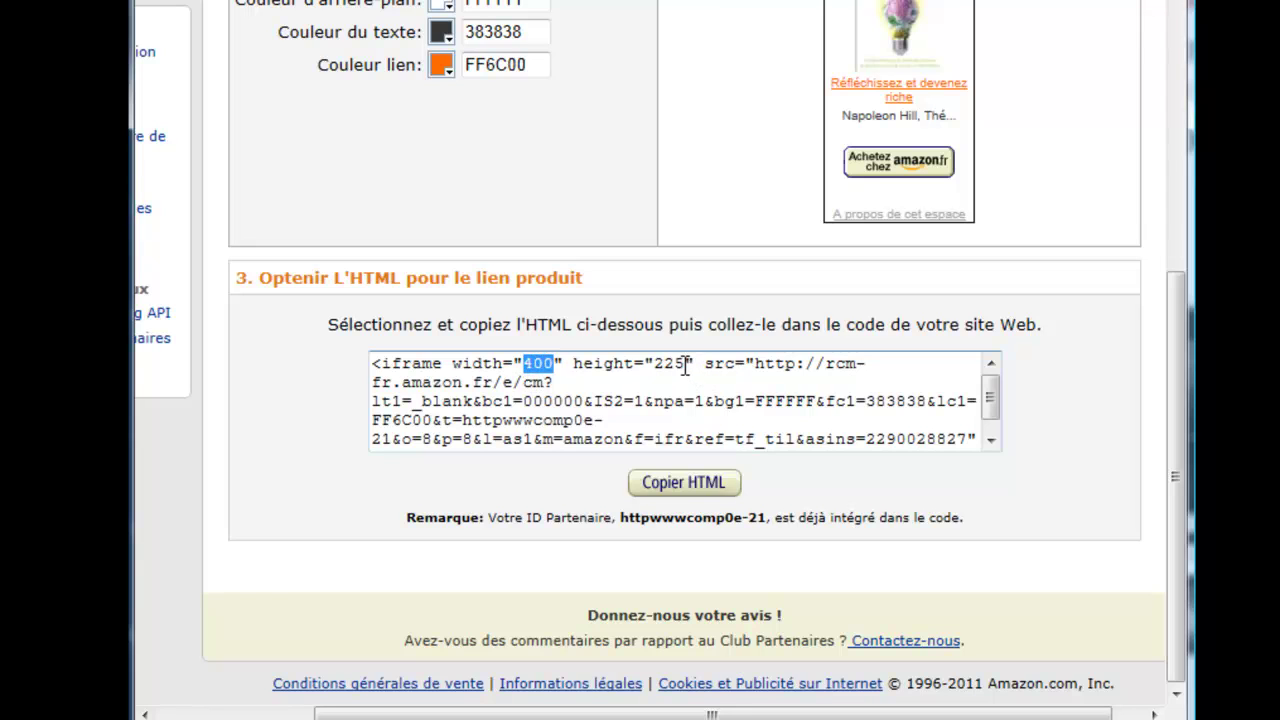
Step: Change the widget code's height from 225 to 300 and width from 400 to 500
{"action": "left_click_drag", "start_coordinate": [684, 365], "coordinate": [655, 370]}
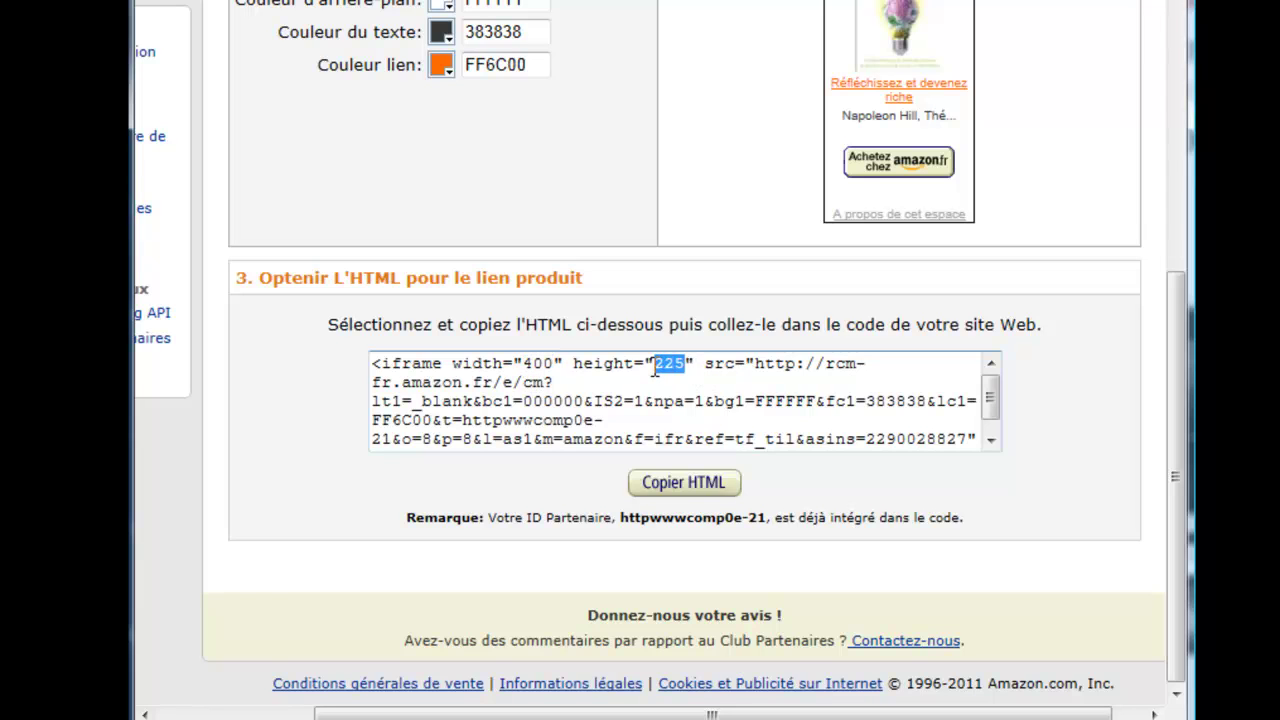
{"action": "type", "text": "300"}
{"action": "left_click_drag", "start_coordinate": [556, 365], "coordinate": [521, 367]}
{"action": "type", "text": "500"}
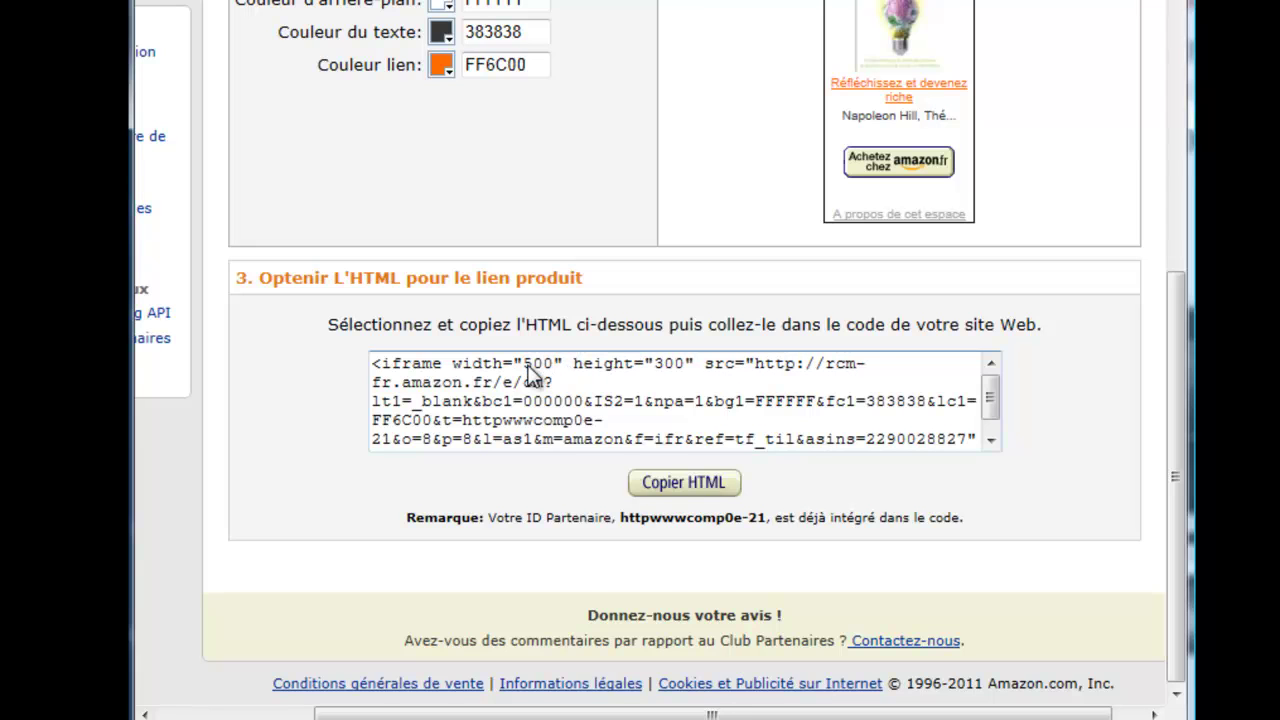
Step: Copy the resized widget HTML and go back to the WordPress editor tab
{"action": "key", "text": "ctrl+a"}
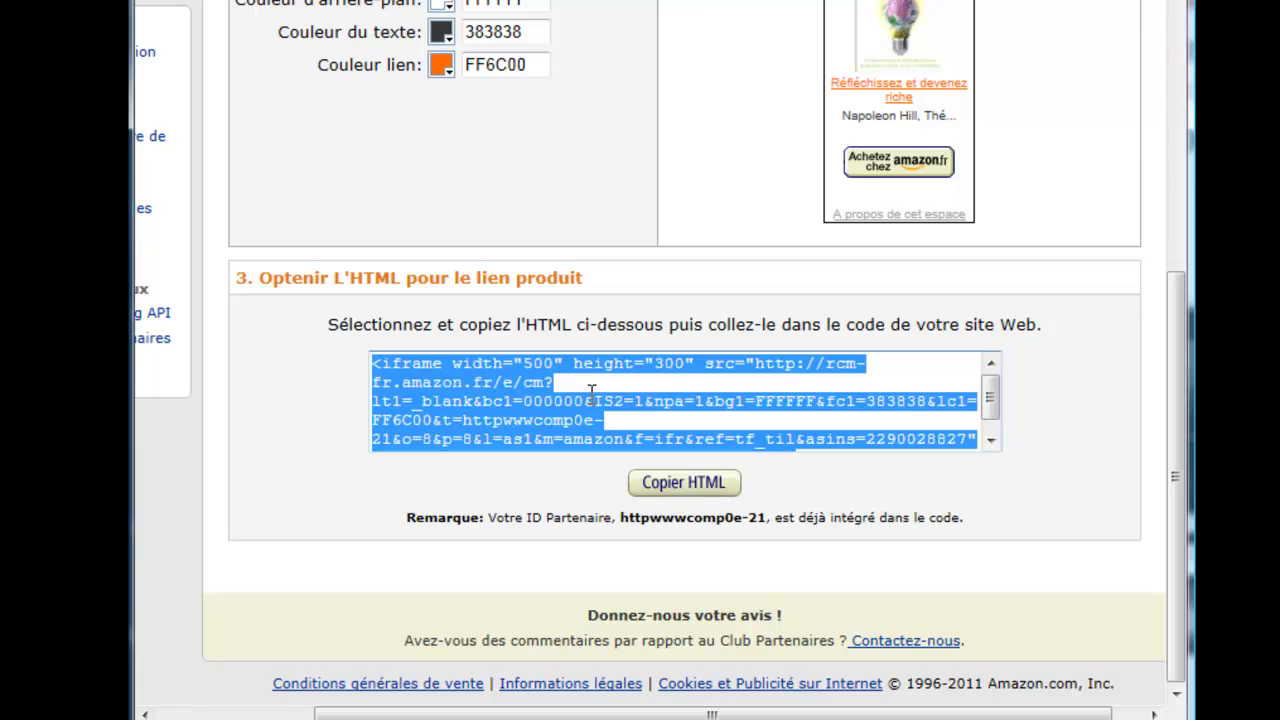
{"action": "right_click", "coordinate": [558, 409]}
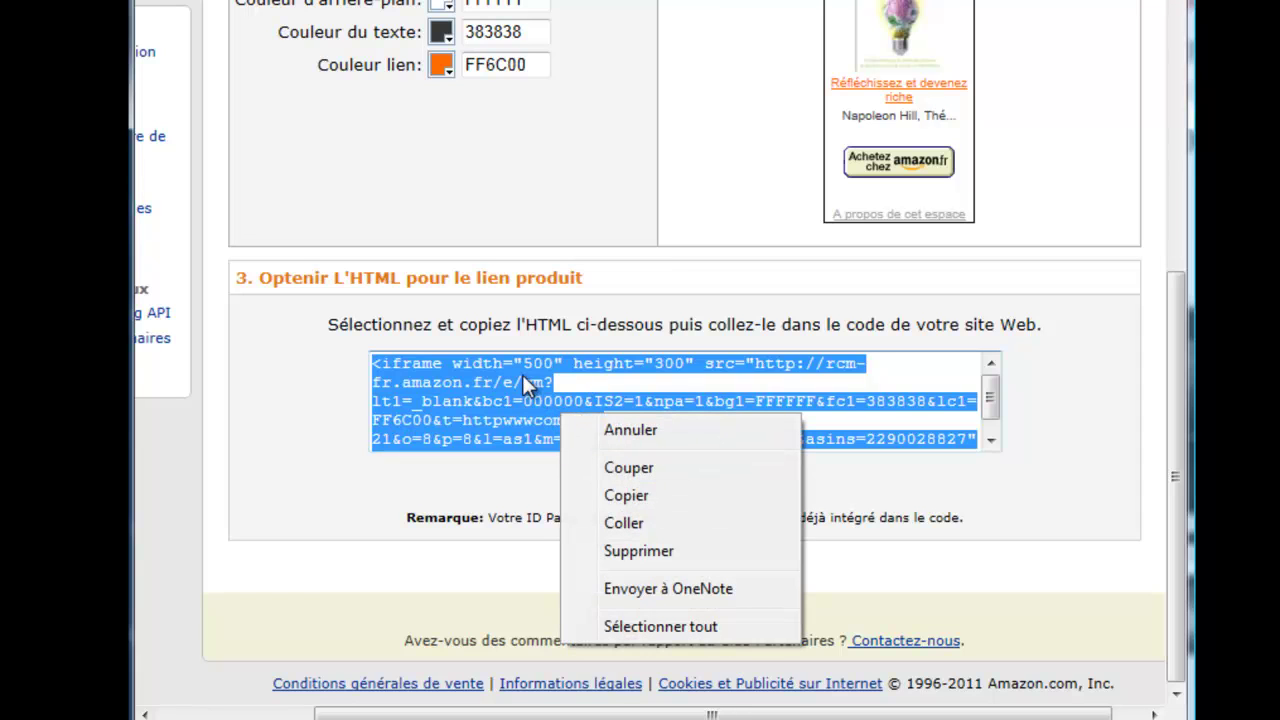
{"action": "left_click", "coordinate": [628, 496]}
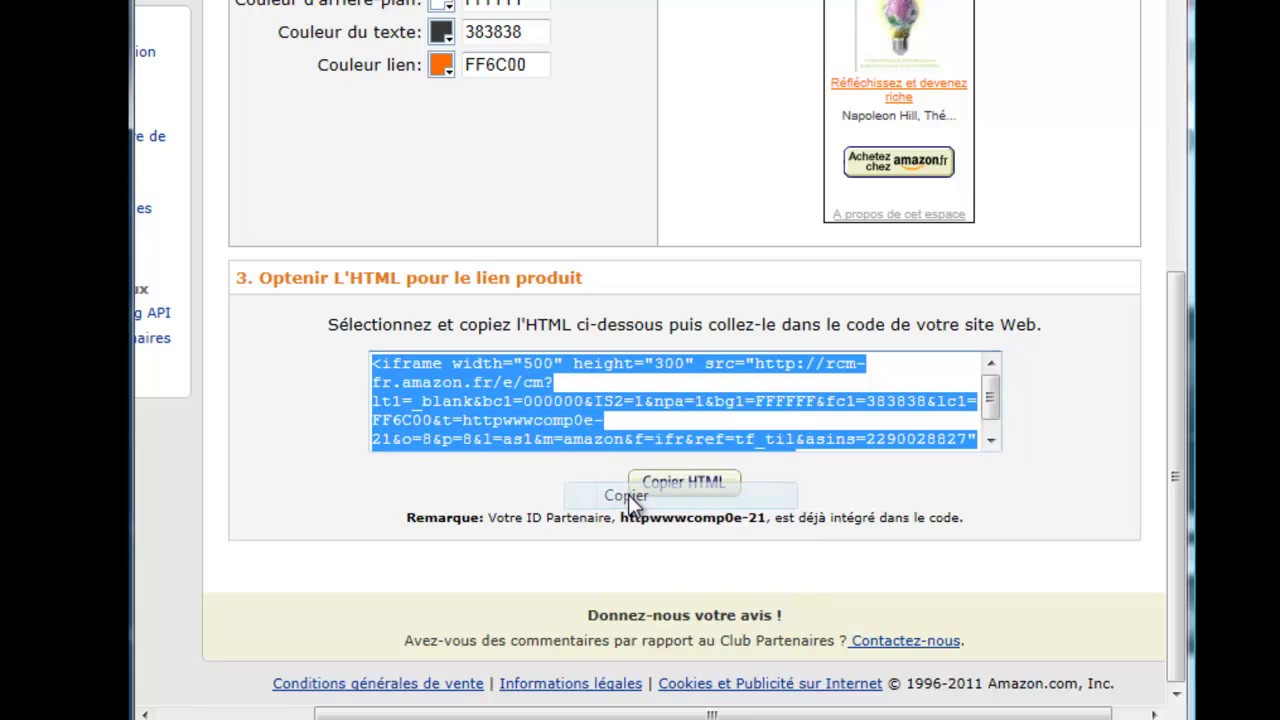
{"action": "left_click", "coordinate": [448, 2]}
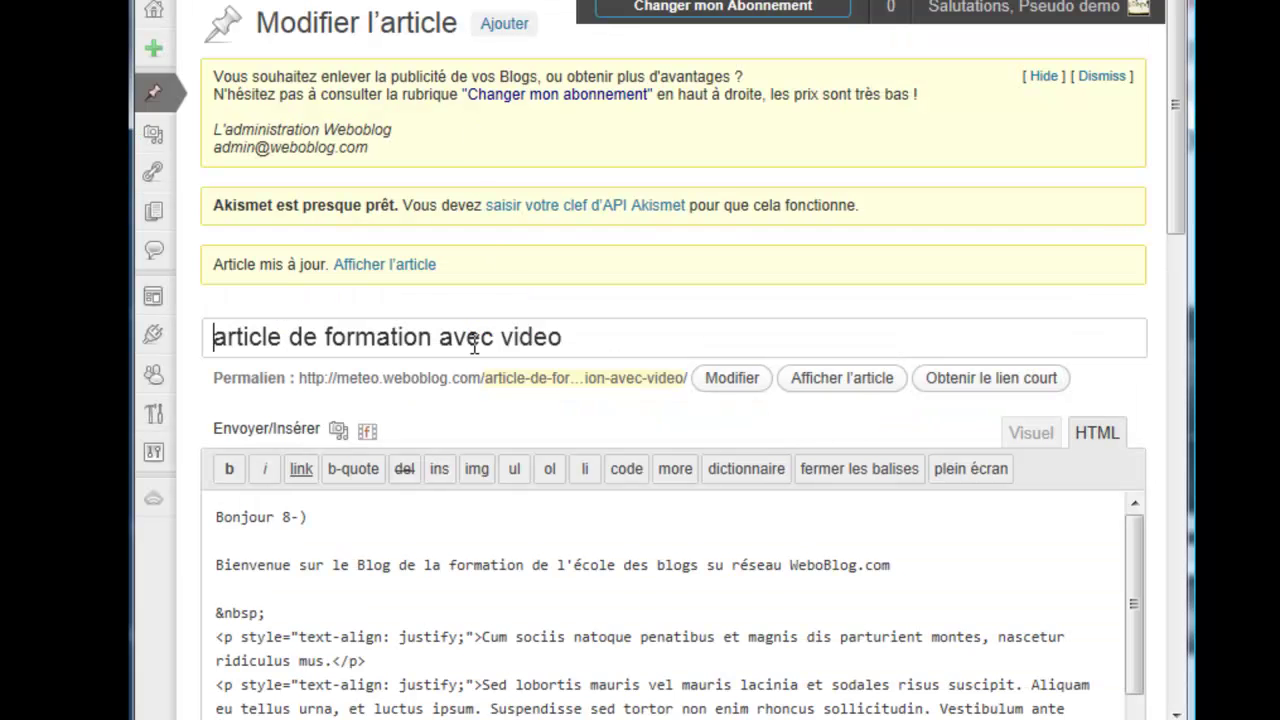
Step: Paste the 500 × 300 Amazon iframe over the old iframe code and update the article
{"action": "left_click_drag", "start_coordinate": [1179, 212], "coordinate": [1166, 391]}
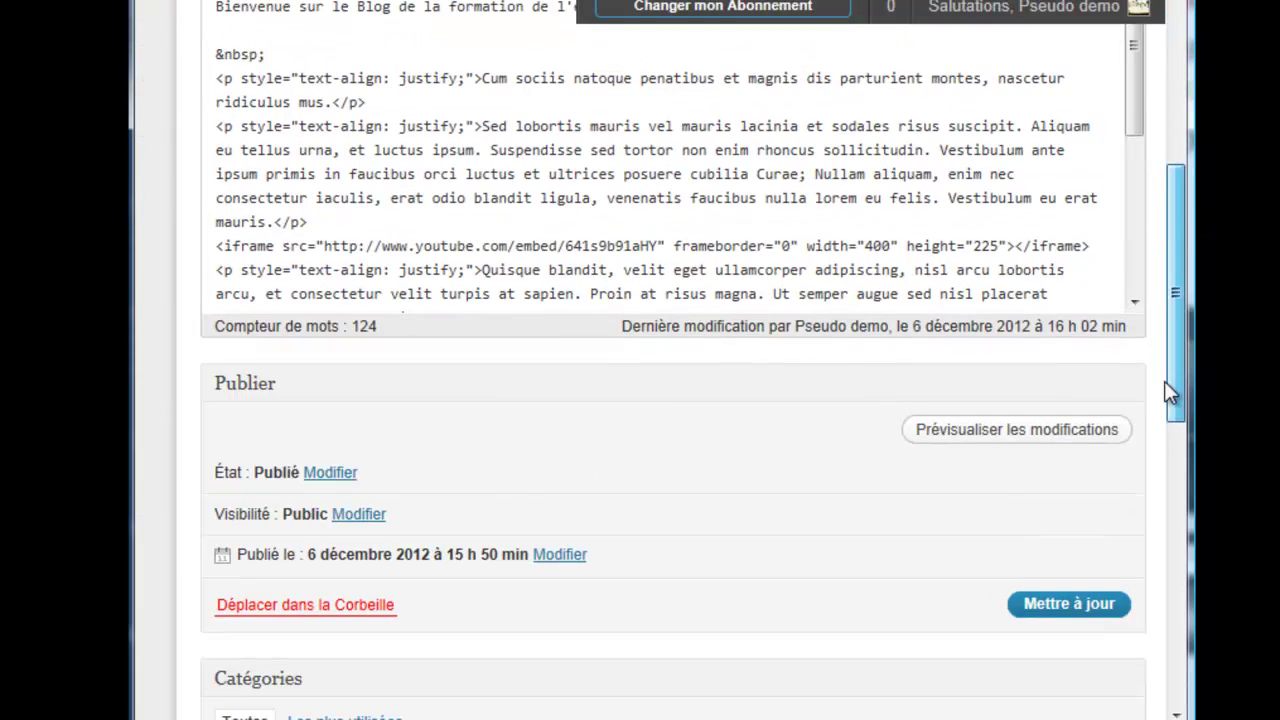
{"action": "left_click_drag", "start_coordinate": [1136, 114], "coordinate": [1132, 286]}
{"action": "left_click_drag", "start_coordinate": [1077, 189], "coordinate": [207, 160]}
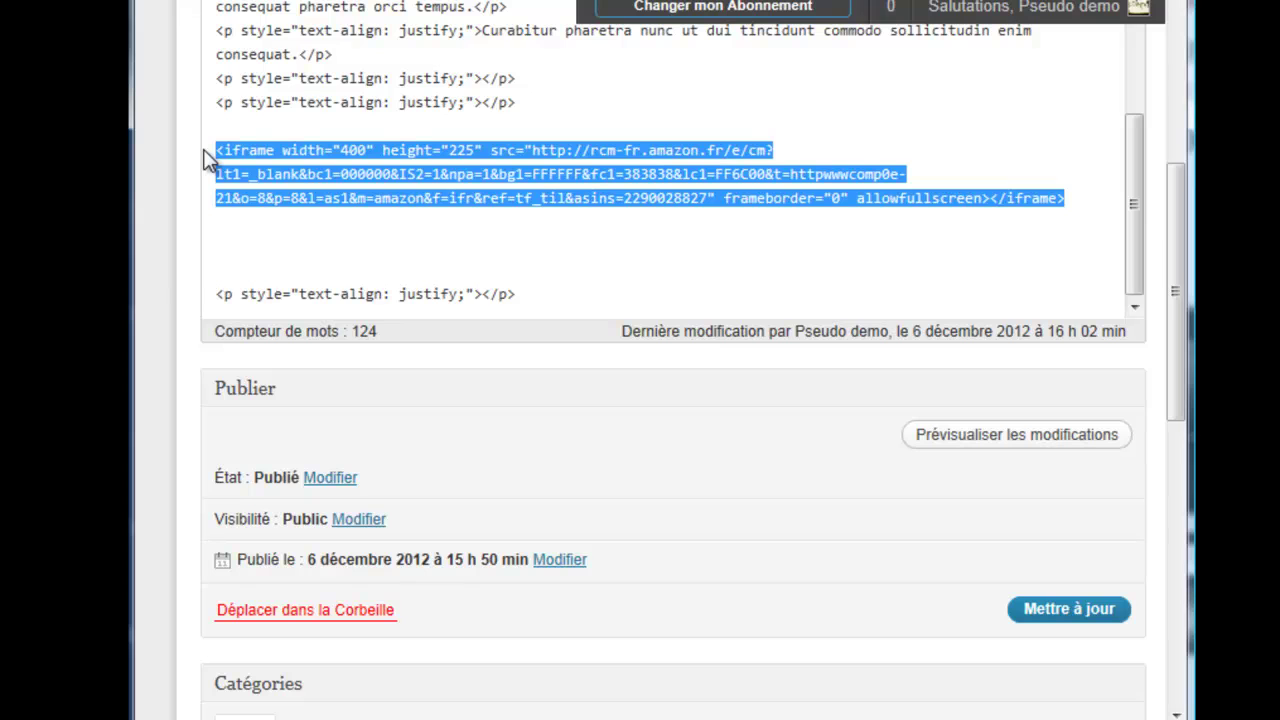
{"action": "key", "text": "ctrl+v"}
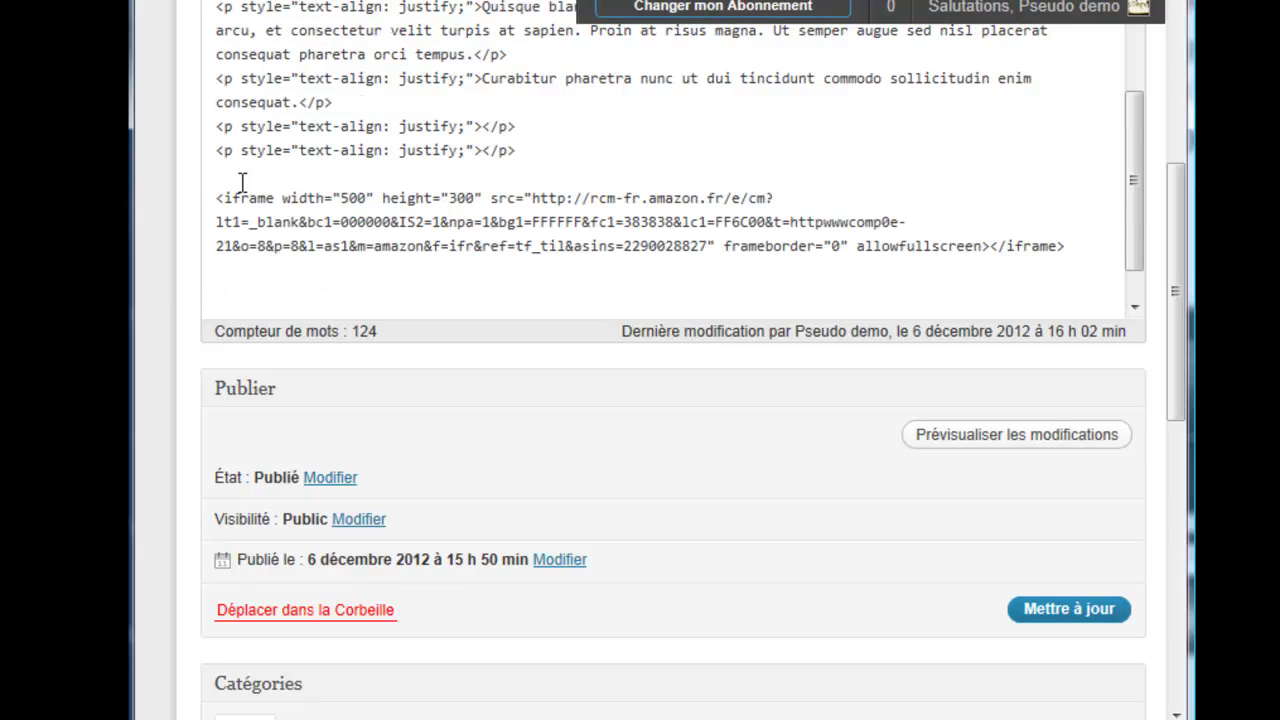
{"action": "left_click", "coordinate": [1063, 620]}
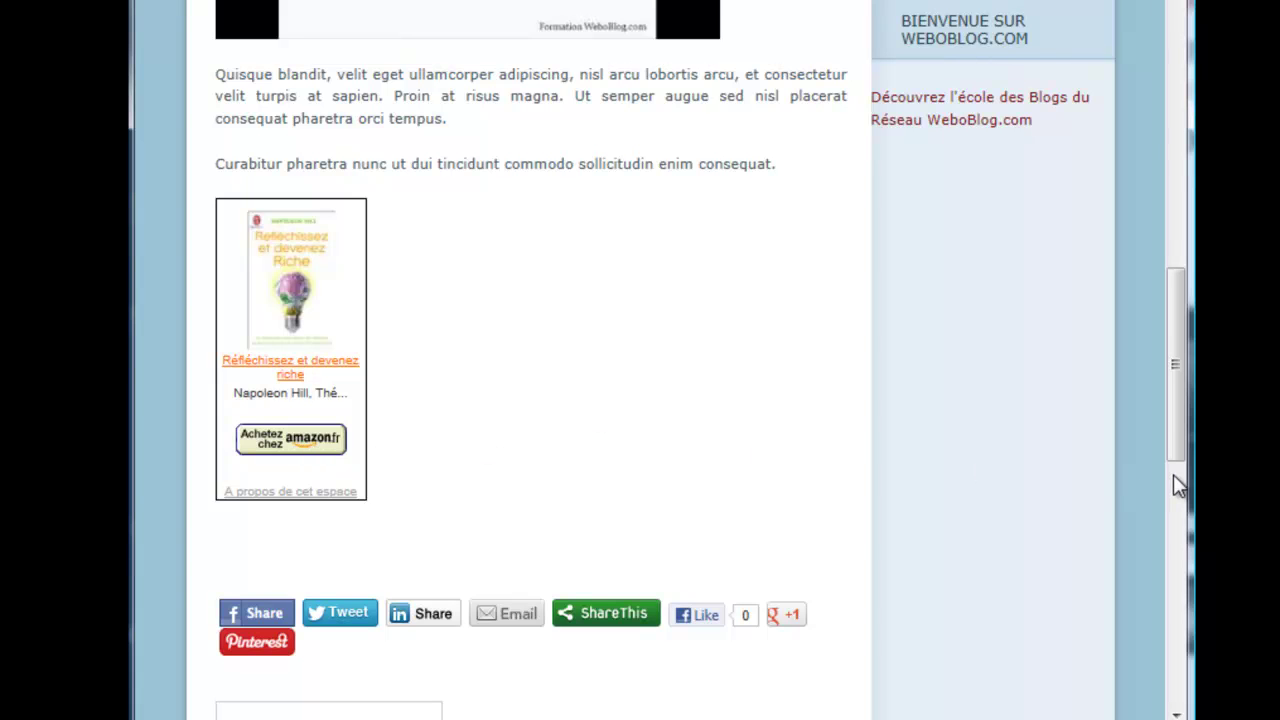
Step: Scroll the article to confirm the book widget now displays fully without a scrollbar
{"action": "left_click_drag", "start_coordinate": [1176, 452], "coordinate": [1147, 120]}
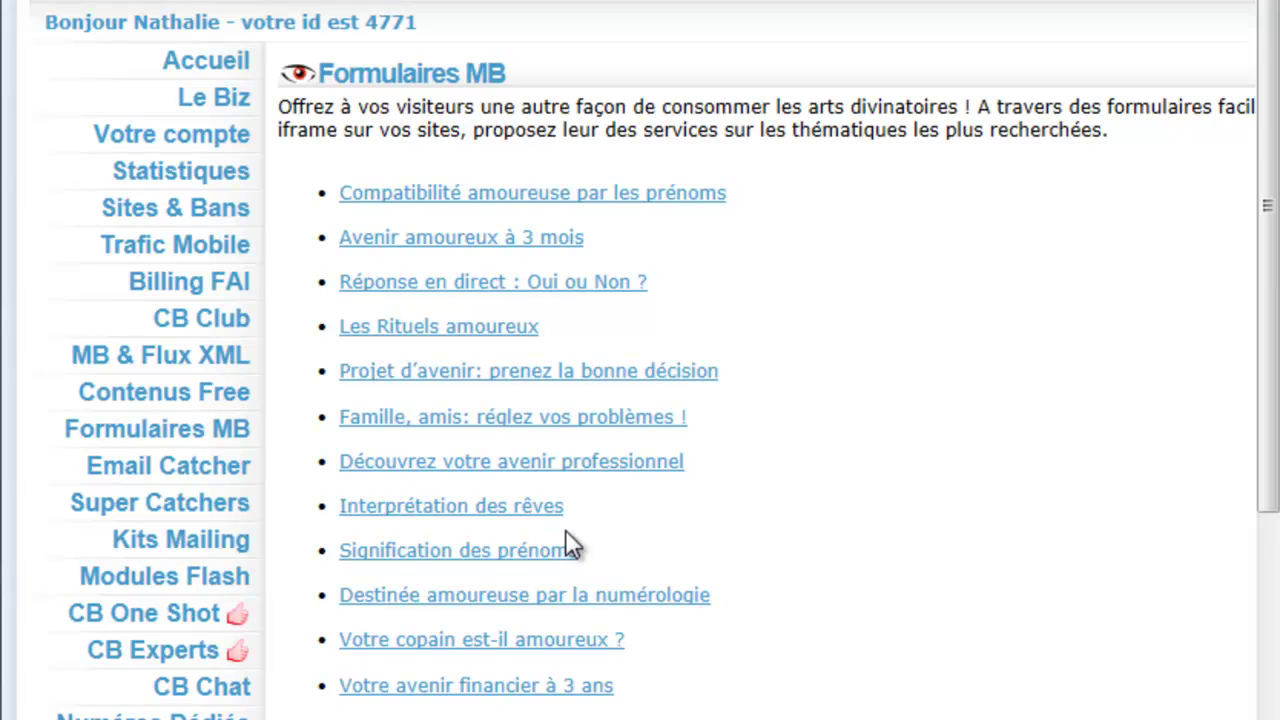
Step: Open the iframe setup page for the Projet d'avenir form
{"action": "left_click", "coordinate": [522, 381]}
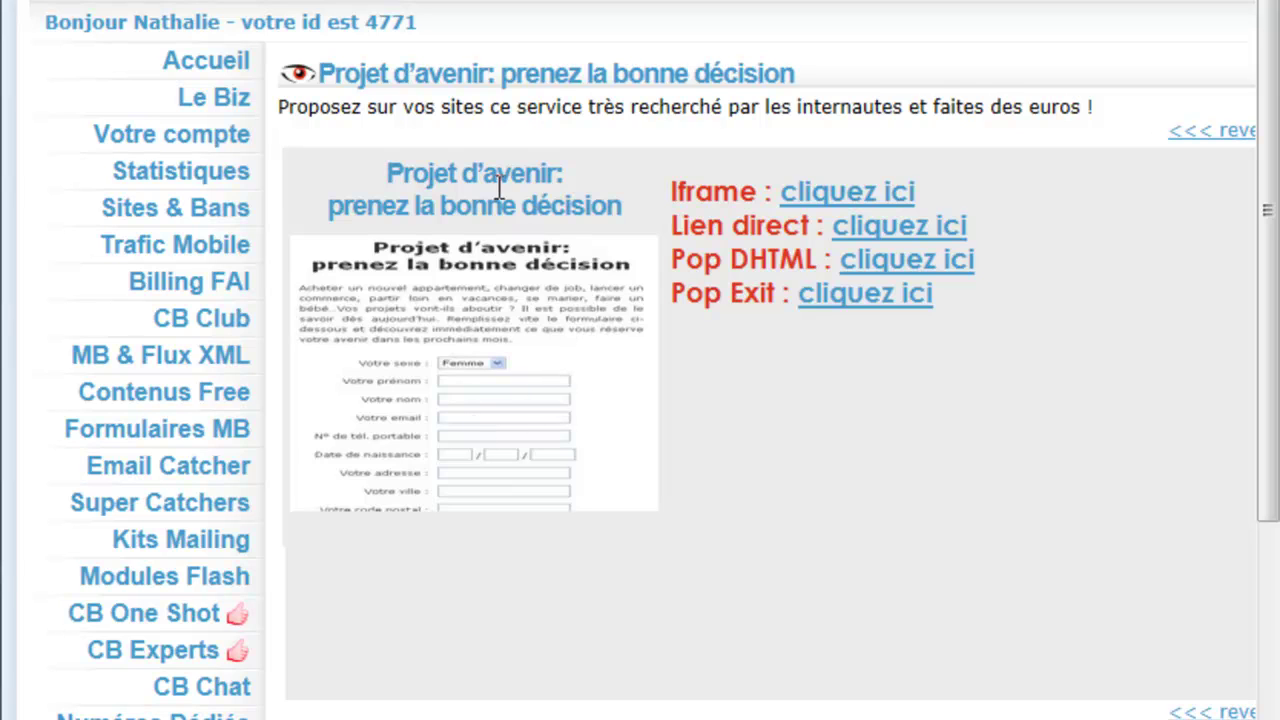
{"action": "left_click", "coordinate": [832, 205]}
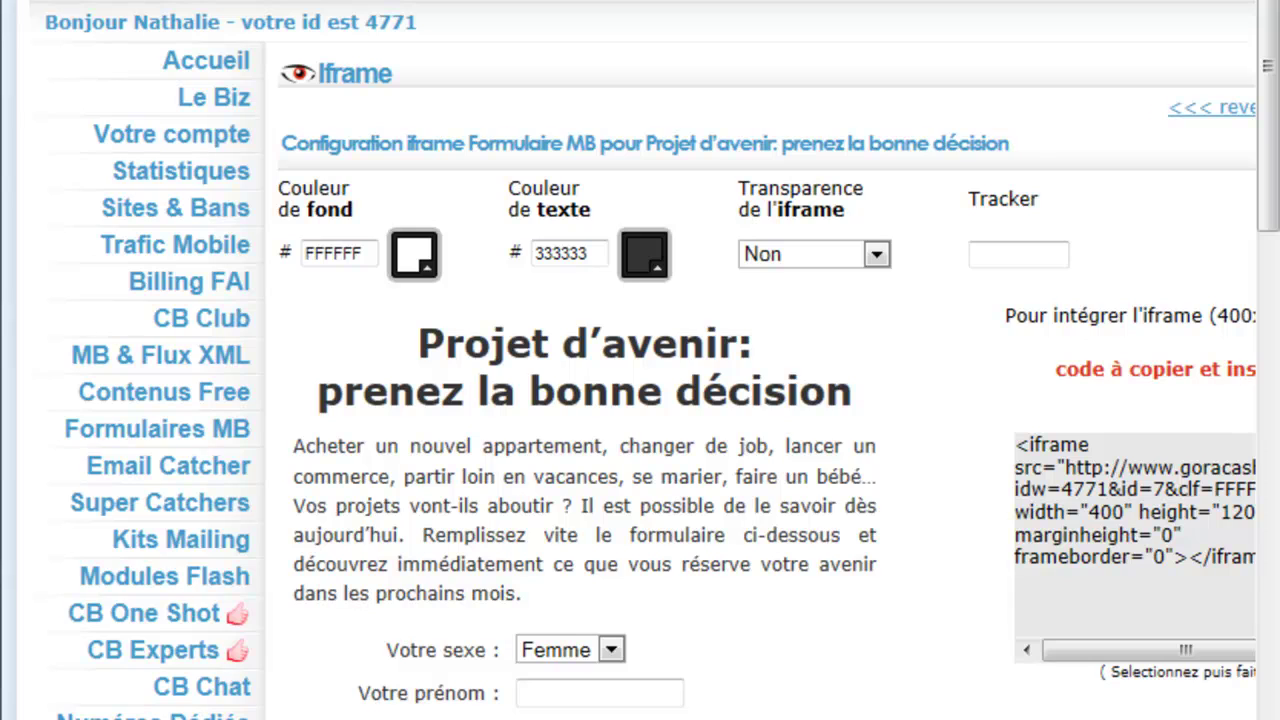
{"action": "scroll", "coordinate": [640, 380], "scroll_direction": "right", "scroll_amount": 5}
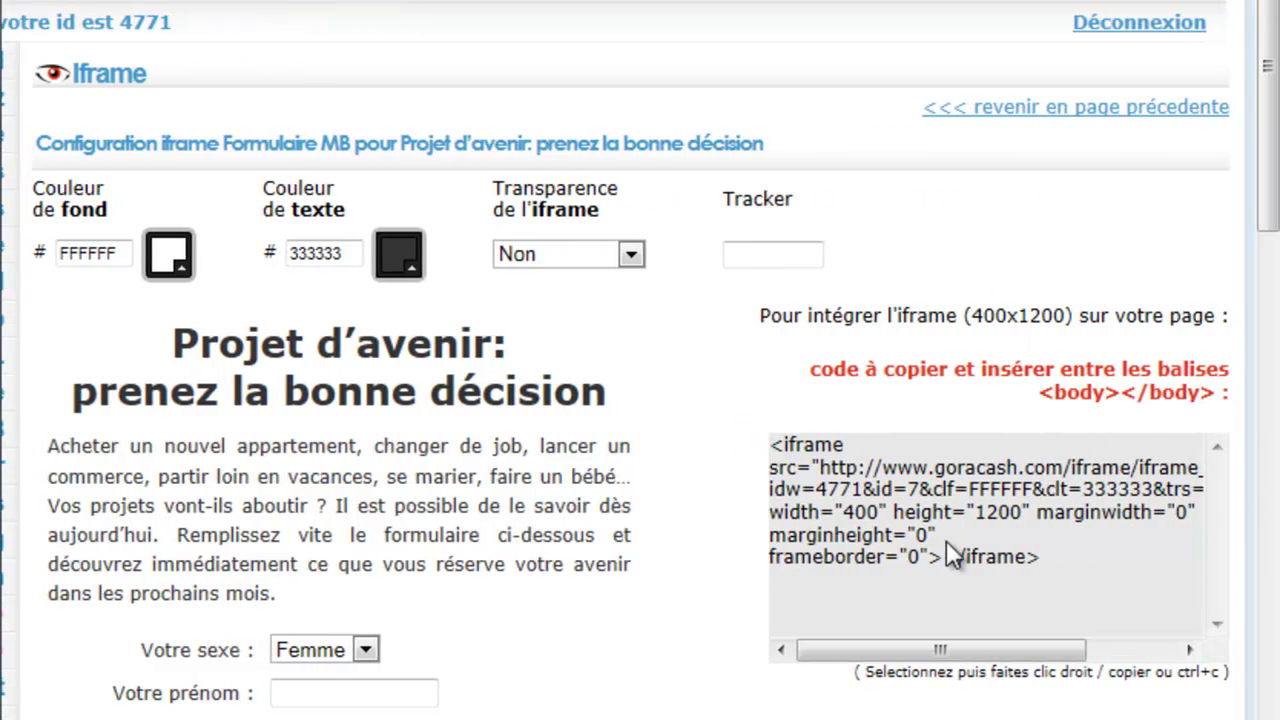
{"action": "scroll", "coordinate": [640, 380], "scroll_direction": "left", "scroll_amount": 3}
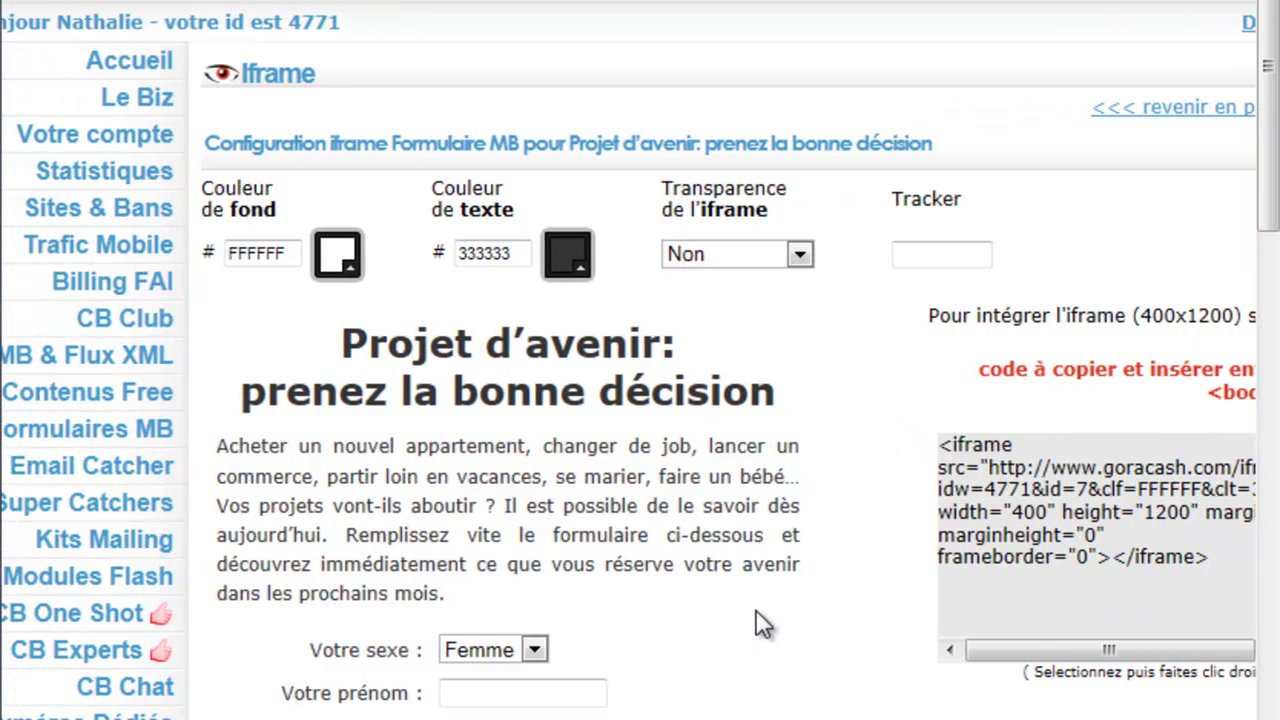
{"action": "scroll", "coordinate": [762, 620], "scroll_direction": "down", "scroll_amount": 3}
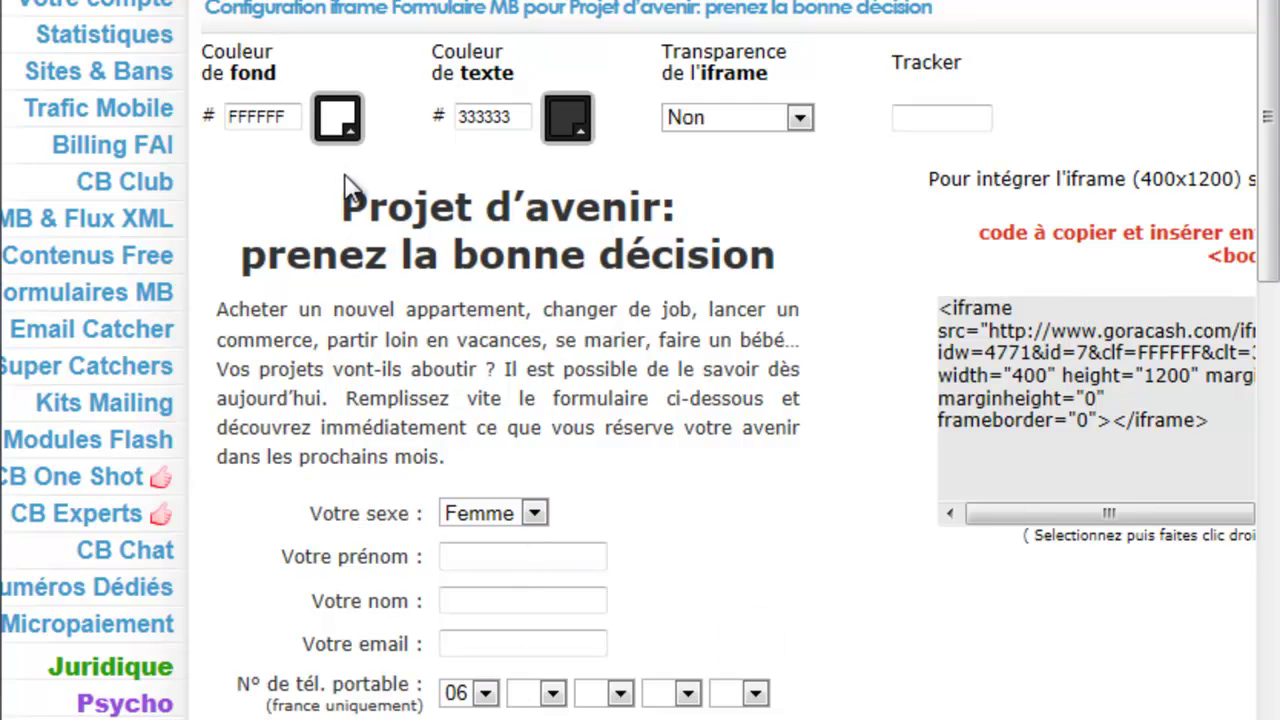
Step: Try purple background and green text shades, then close the pickers, keeping white and 333333
{"action": "left_click", "coordinate": [348, 130]}
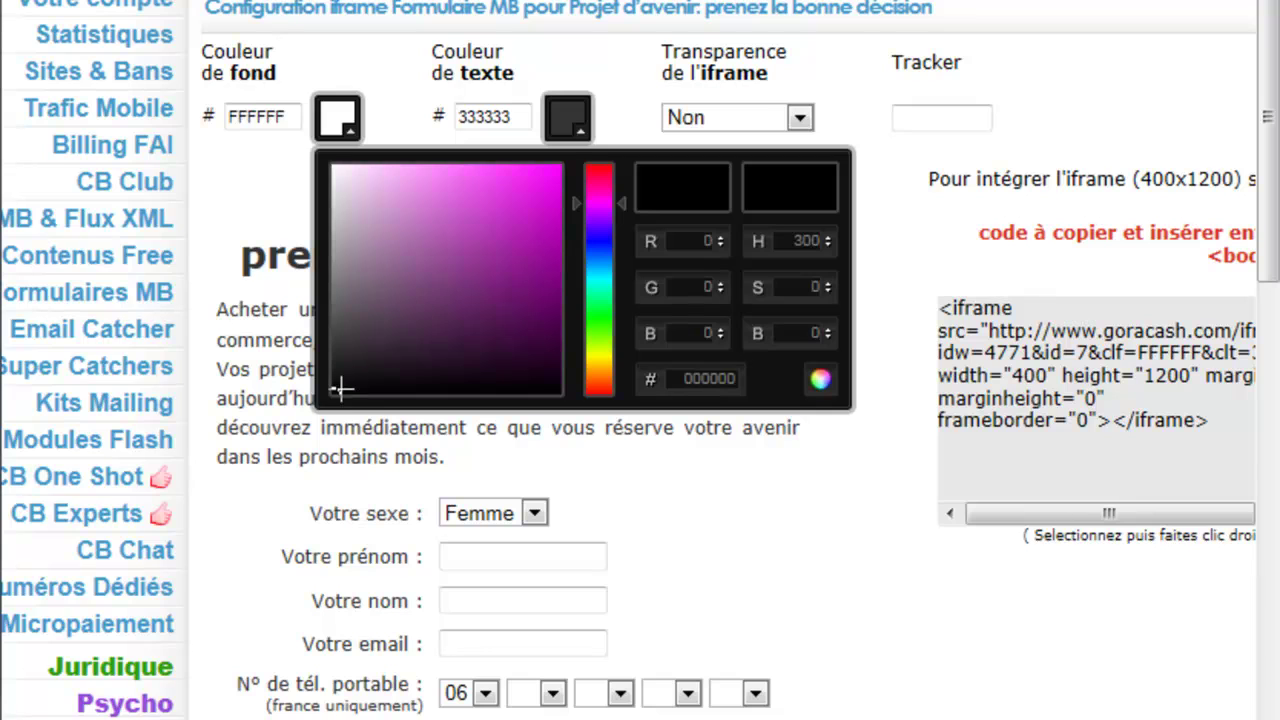
{"action": "left_click_drag", "start_coordinate": [338, 391], "coordinate": [444, 265]}
{"action": "left_click", "coordinate": [585, 140]}
{"action": "left_click", "coordinate": [585, 140]}
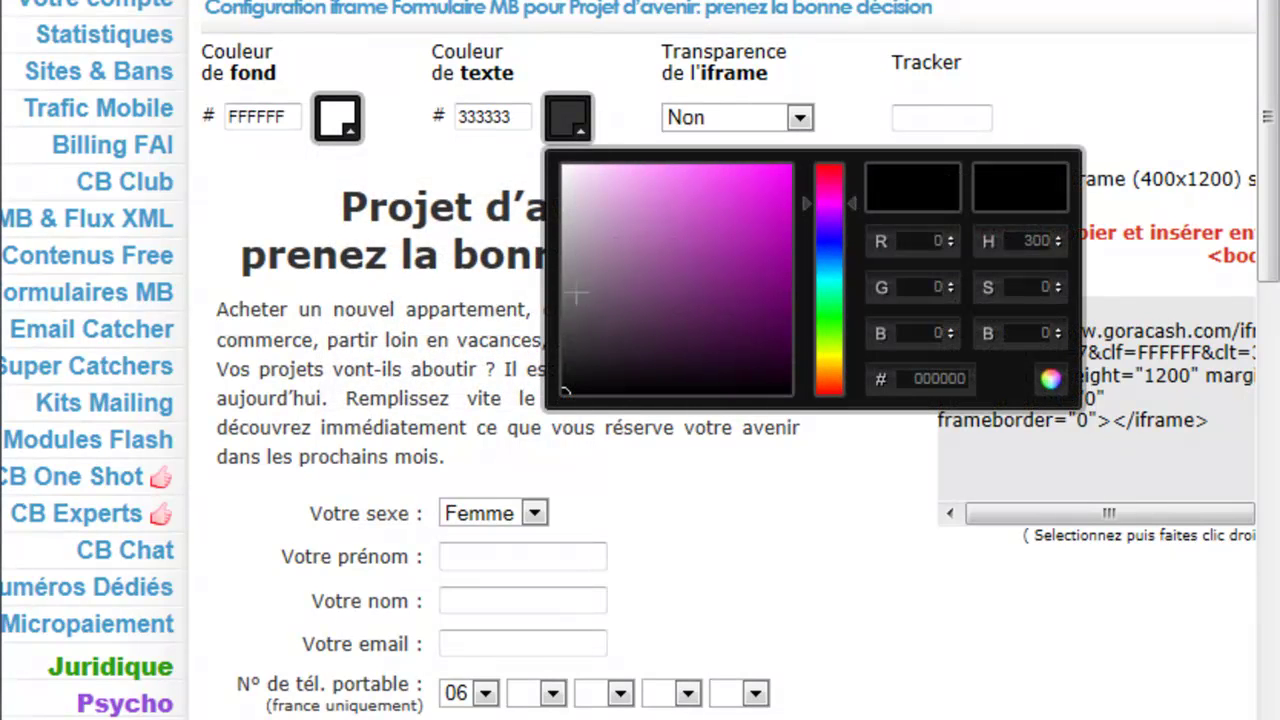
{"action": "left_click_drag", "start_coordinate": [852, 205], "coordinate": [842, 318]}
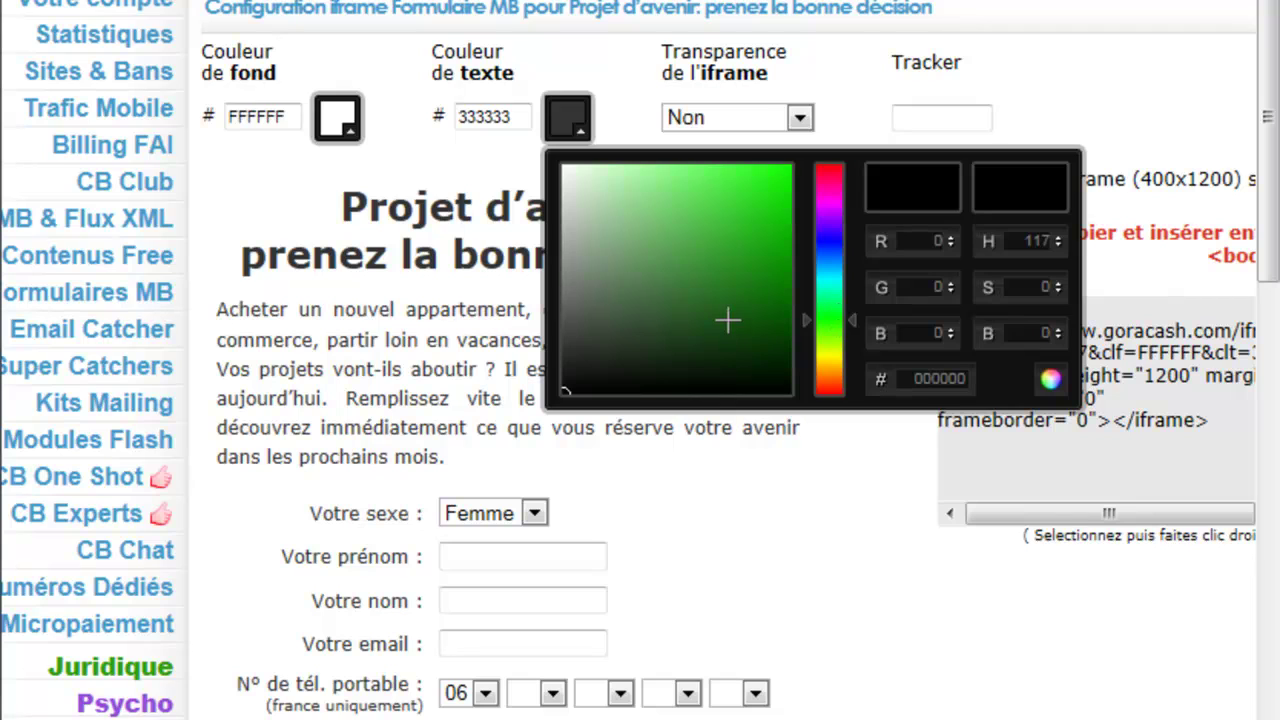
{"action": "left_click_drag", "start_coordinate": [571, 383], "coordinate": [677, 303]}
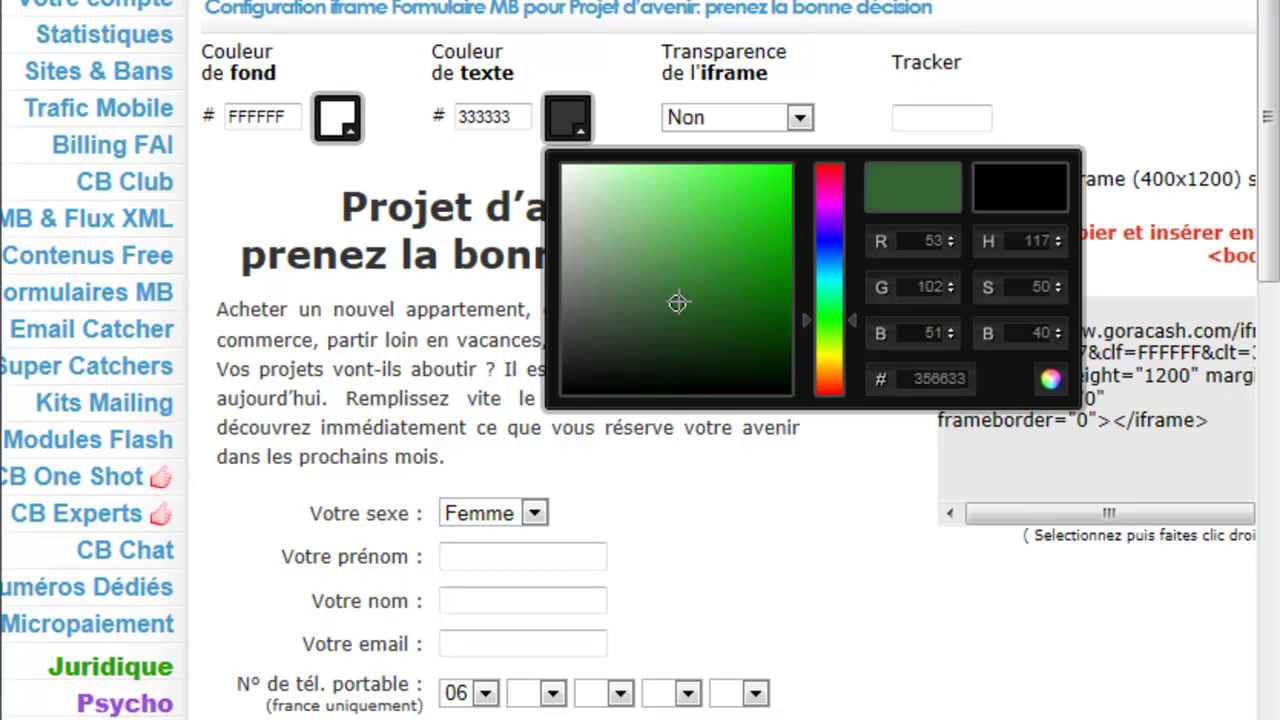
{"action": "left_click", "coordinate": [830, 86]}
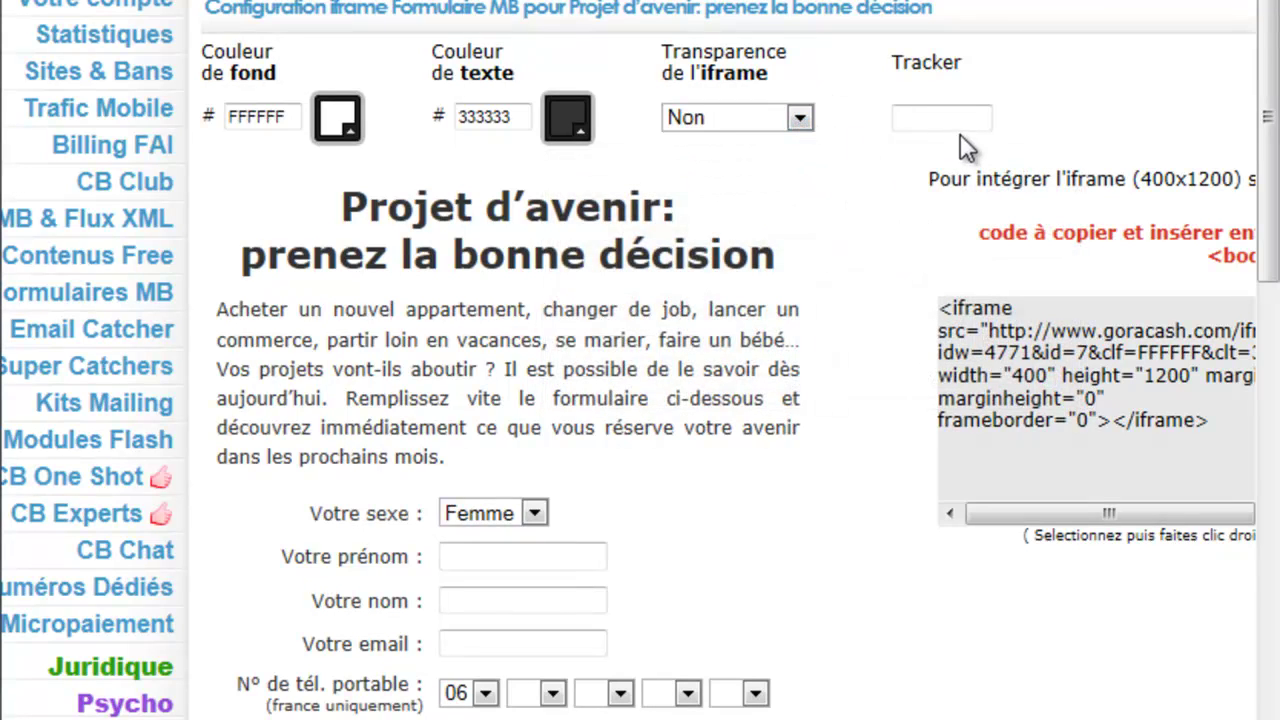
Step: Copy the Projet d'avenir form's iframe embed code
{"action": "scroll", "coordinate": [893, 395], "scroll_direction": "right", "scroll_amount": 3}
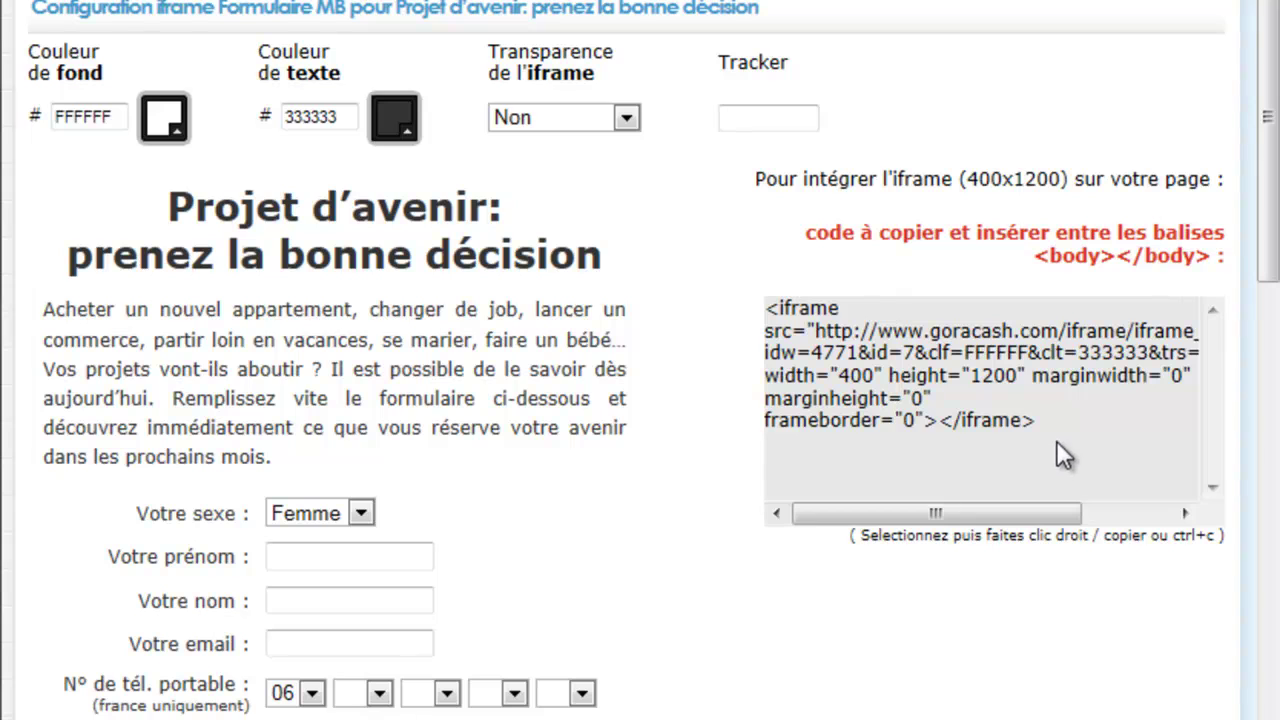
{"action": "left_click_drag", "start_coordinate": [1047, 426], "coordinate": [759, 298]}
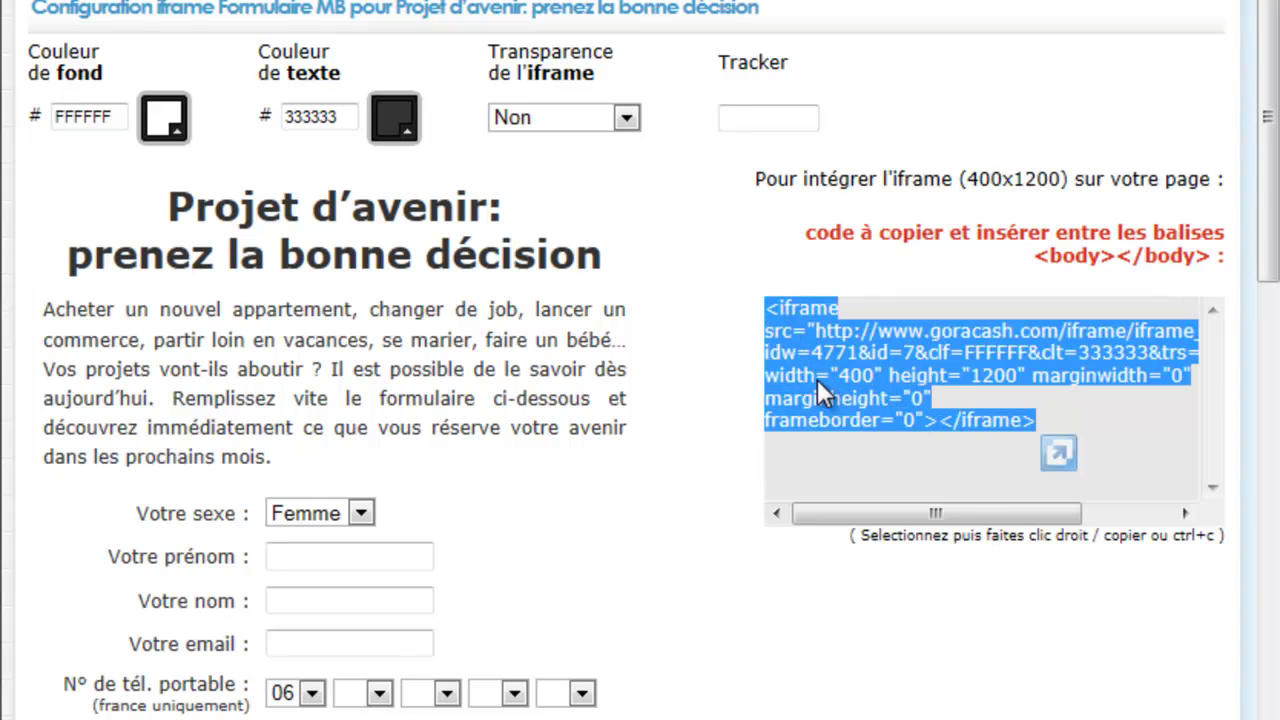
{"action": "right_click", "coordinate": [817, 379]}
{"action": "left_click", "coordinate": [898, 439]}
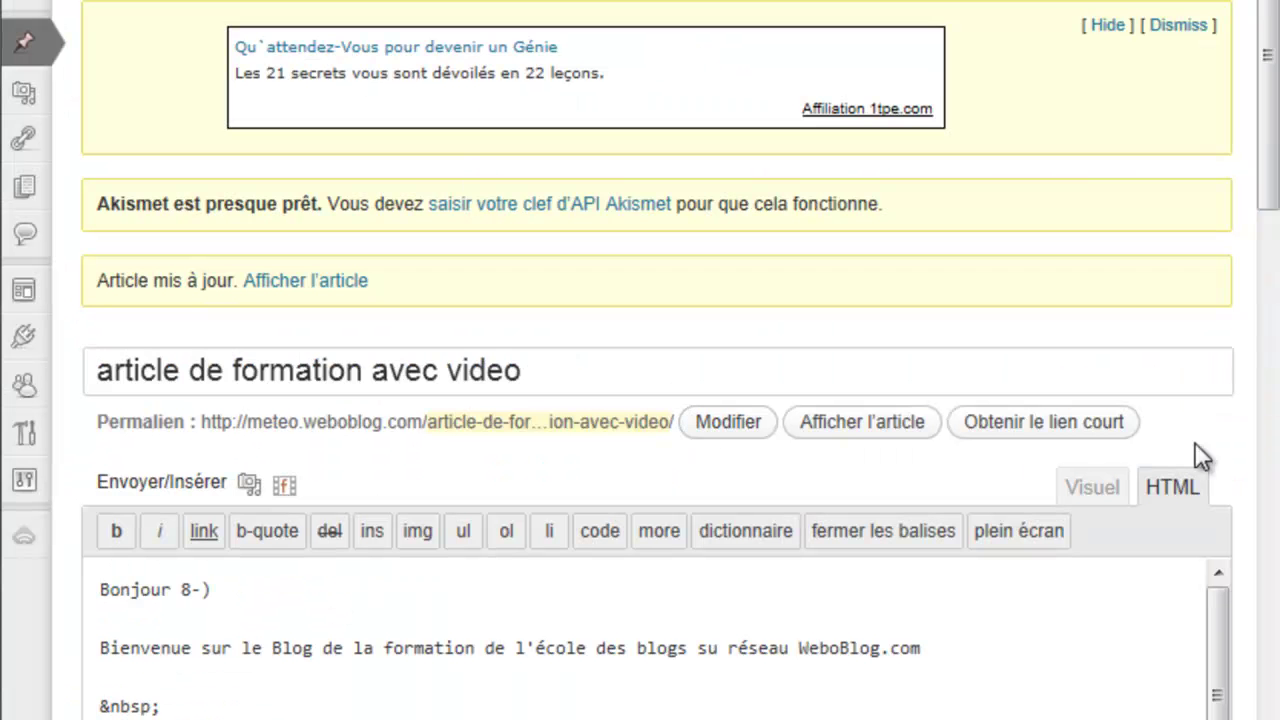
Step: Paste the GoraCash 400×1200 form iframe on its own line after the 'ridiculus mus.' paragraph and update the article
{"action": "left_click_drag", "start_coordinate": [1270, 195], "coordinate": [1251, 371]}
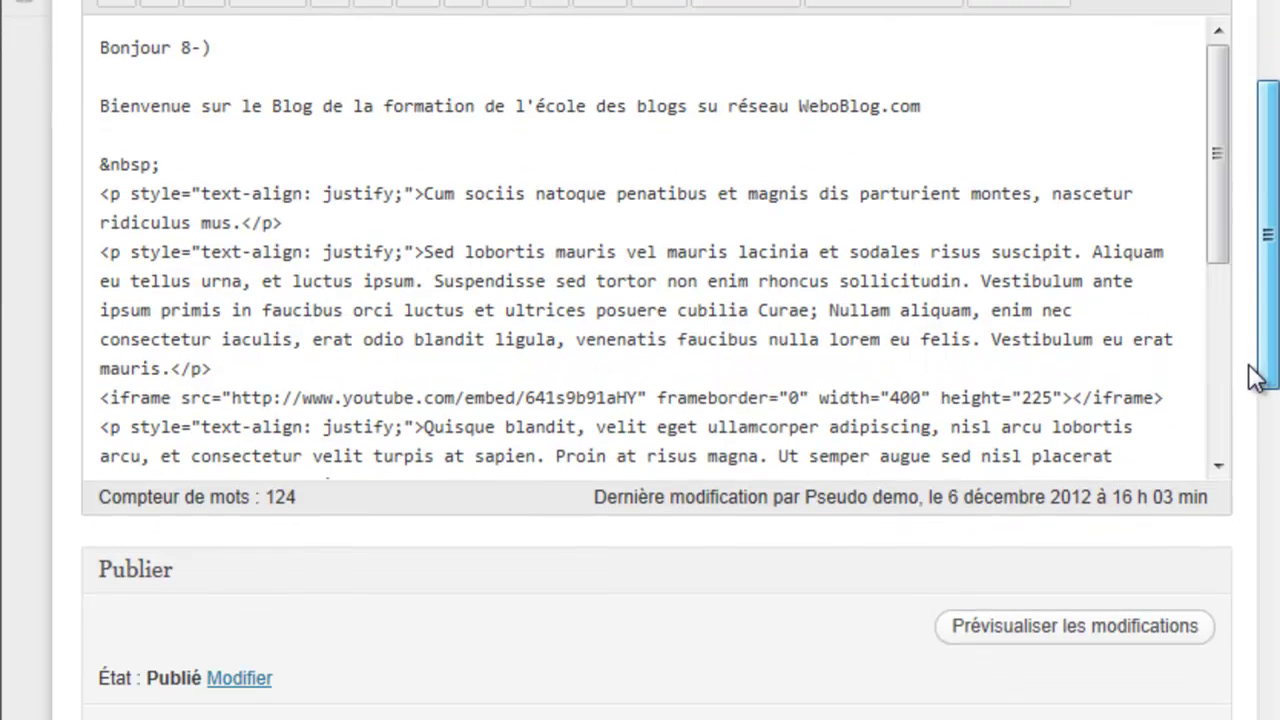
{"action": "left_click", "coordinate": [352, 222]}
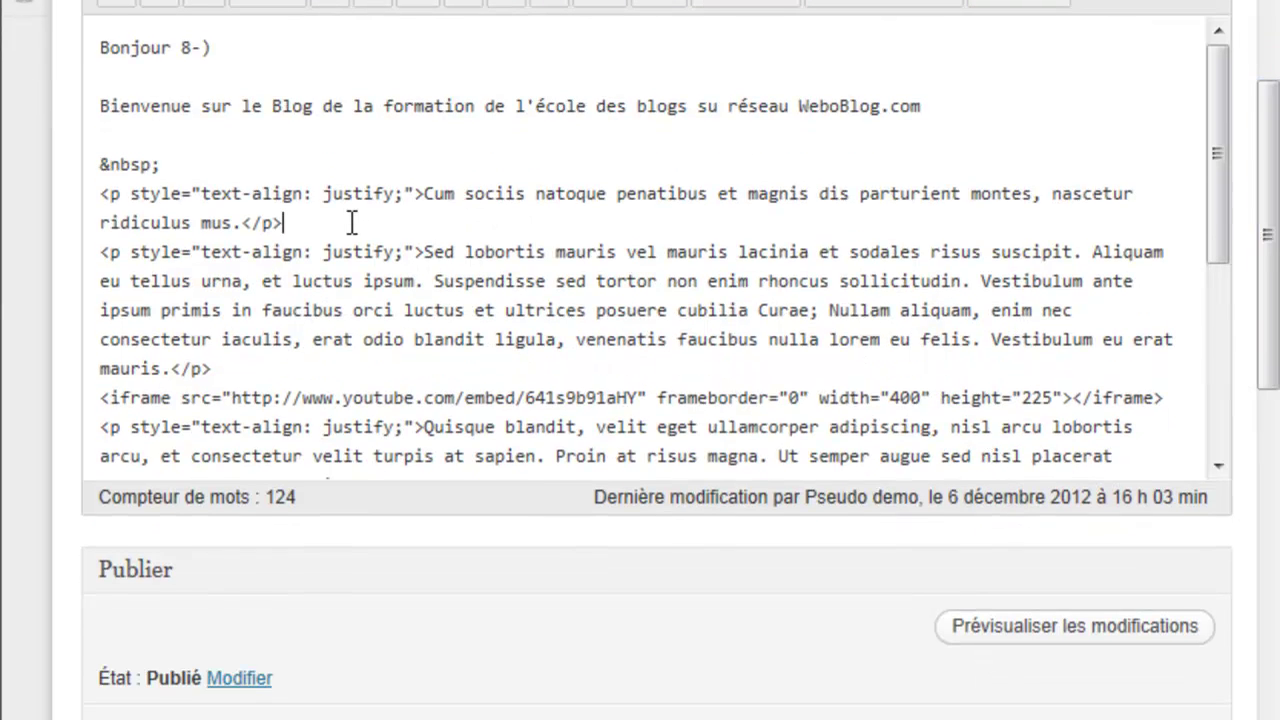
{"action": "key", "text": "Return"}
{"action": "key", "text": "ctrl+v"}
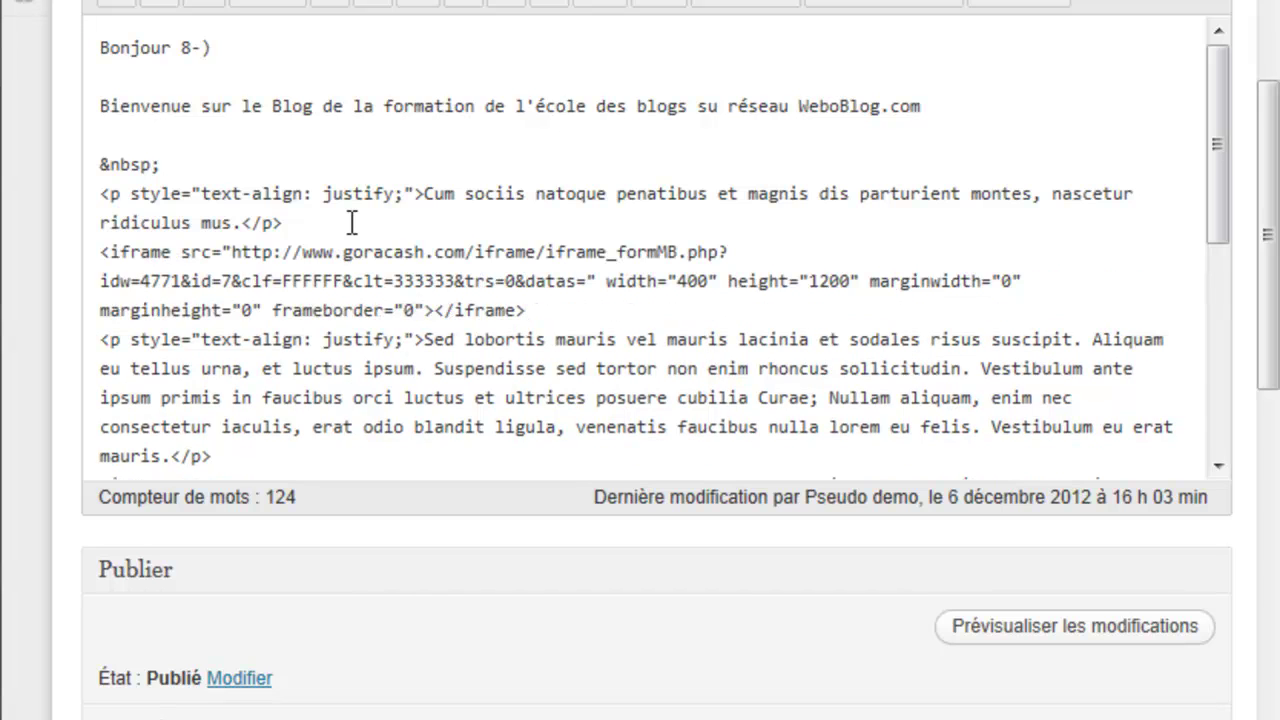
{"action": "key", "text": "Return"}
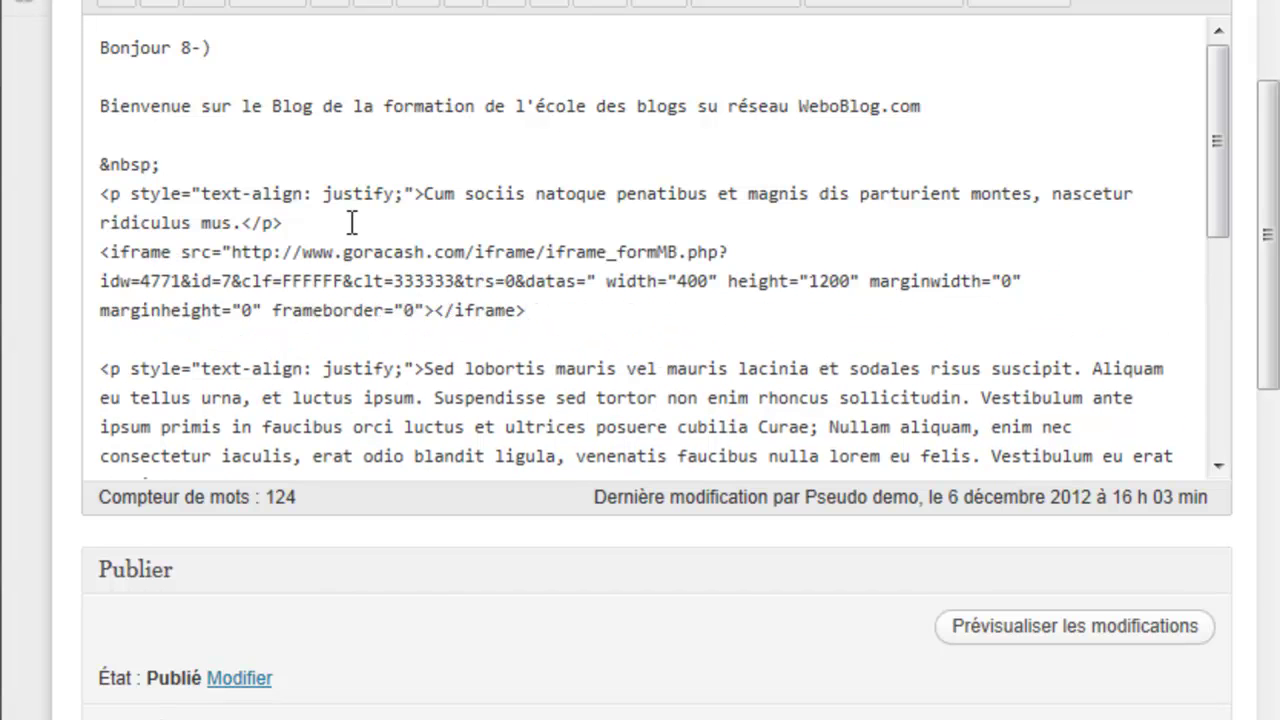
{"action": "key", "text": "Return"}
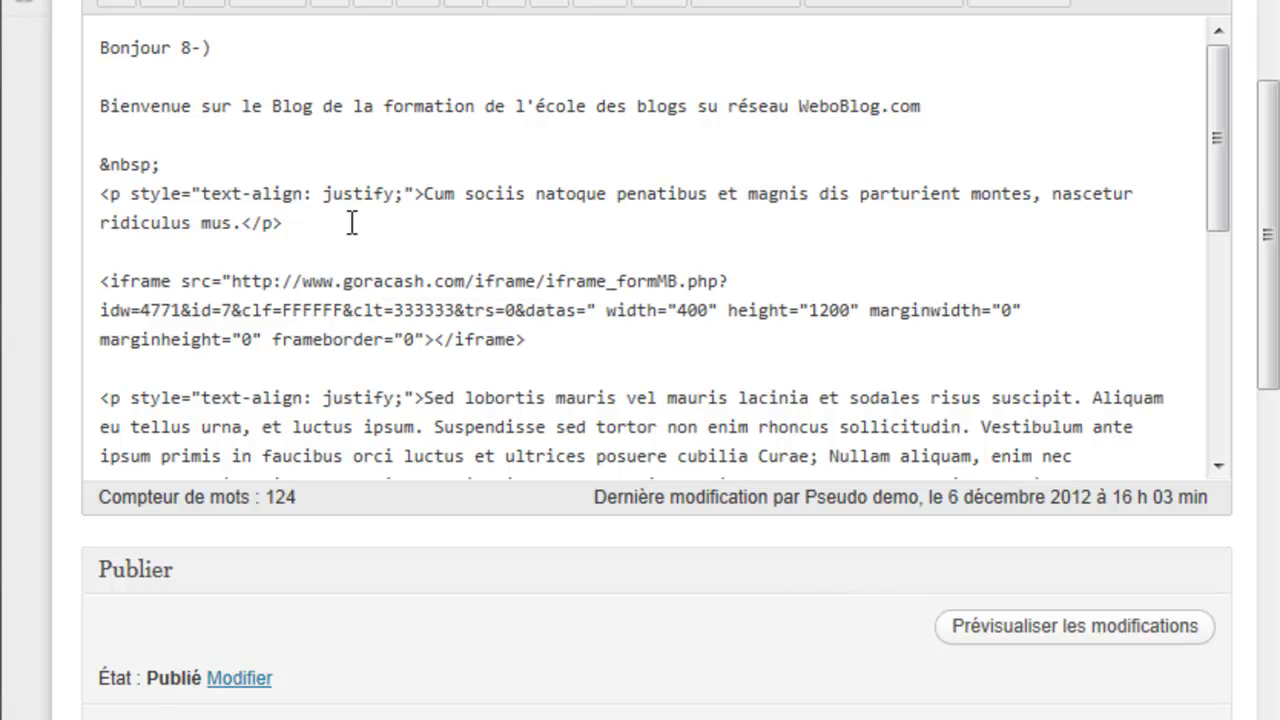
{"action": "left_click_drag", "start_coordinate": [1266, 323], "coordinate": [1270, 452]}
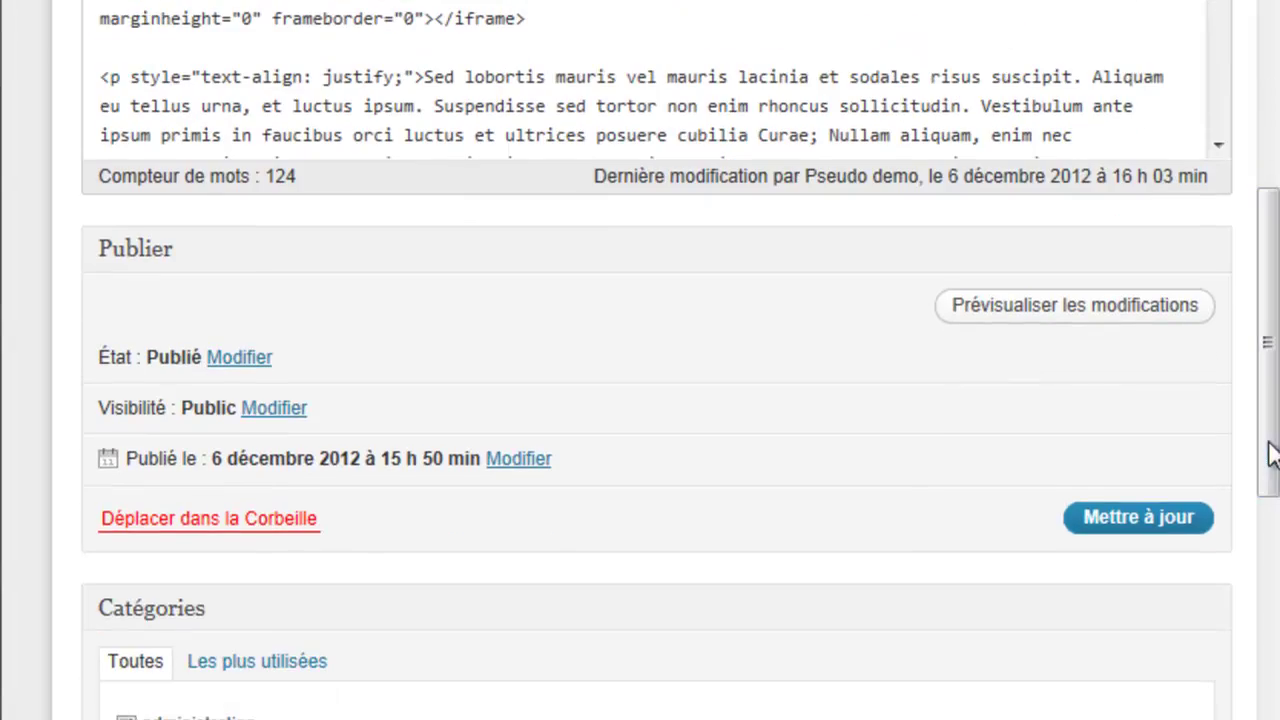
{"action": "left_click", "coordinate": [1176, 530]}
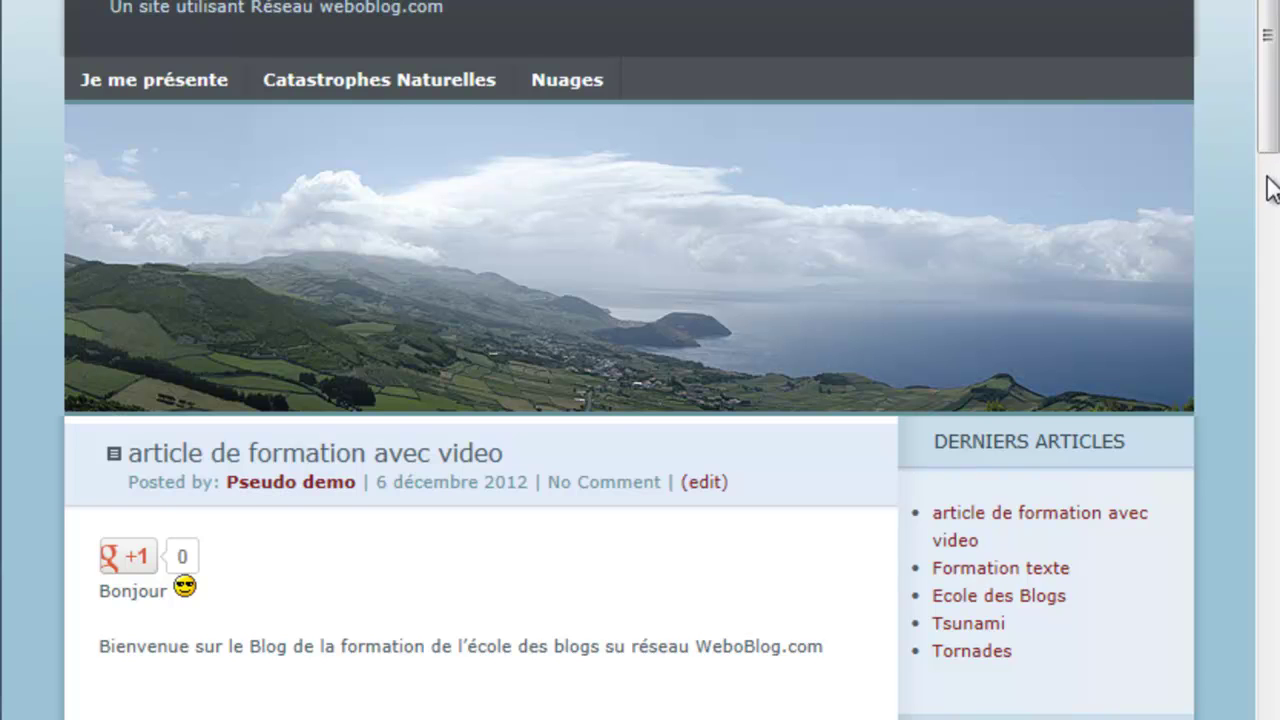
Step: Scroll the public article to check the 'Projet d'avenir' form after 'Cum sociis', the demo video and Amazon widget
{"action": "scroll", "coordinate": [1268, 200], "scroll_direction": "up", "scroll_amount": 1}
{"action": "key", "text": "ctrl+a"}
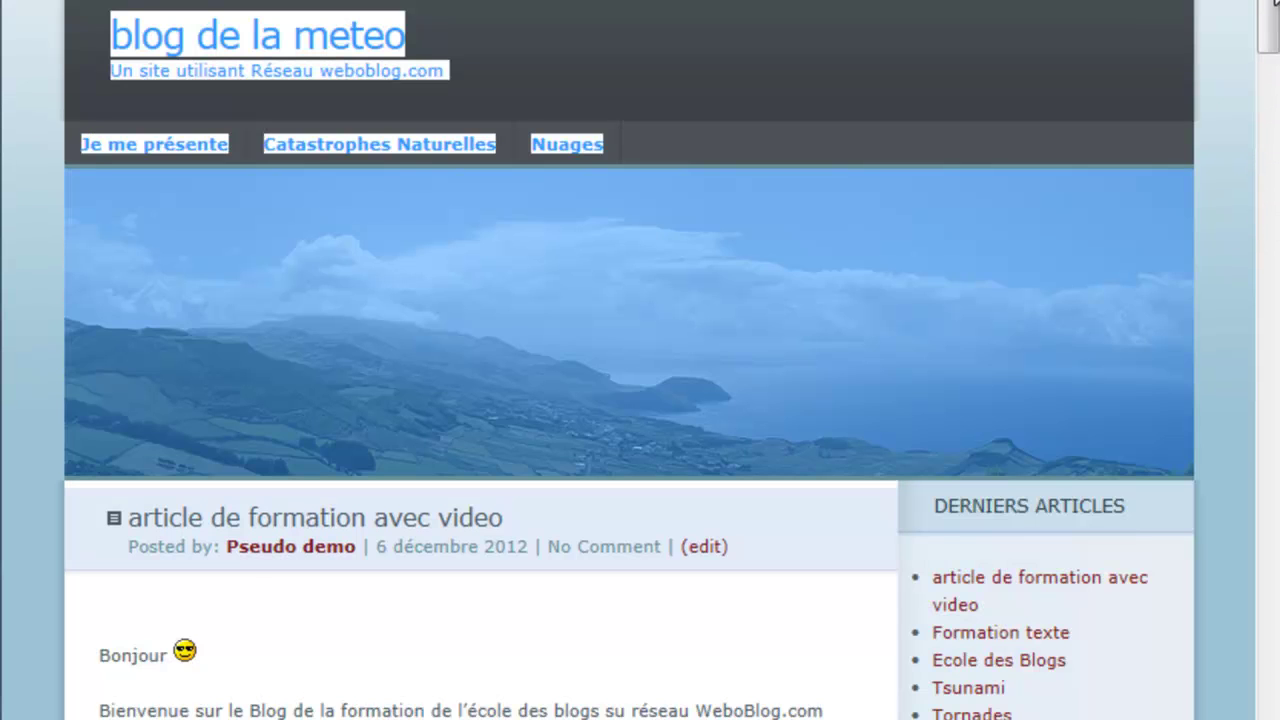
{"action": "left_click_drag", "start_coordinate": [1264, 23], "coordinate": [1268, 140]}
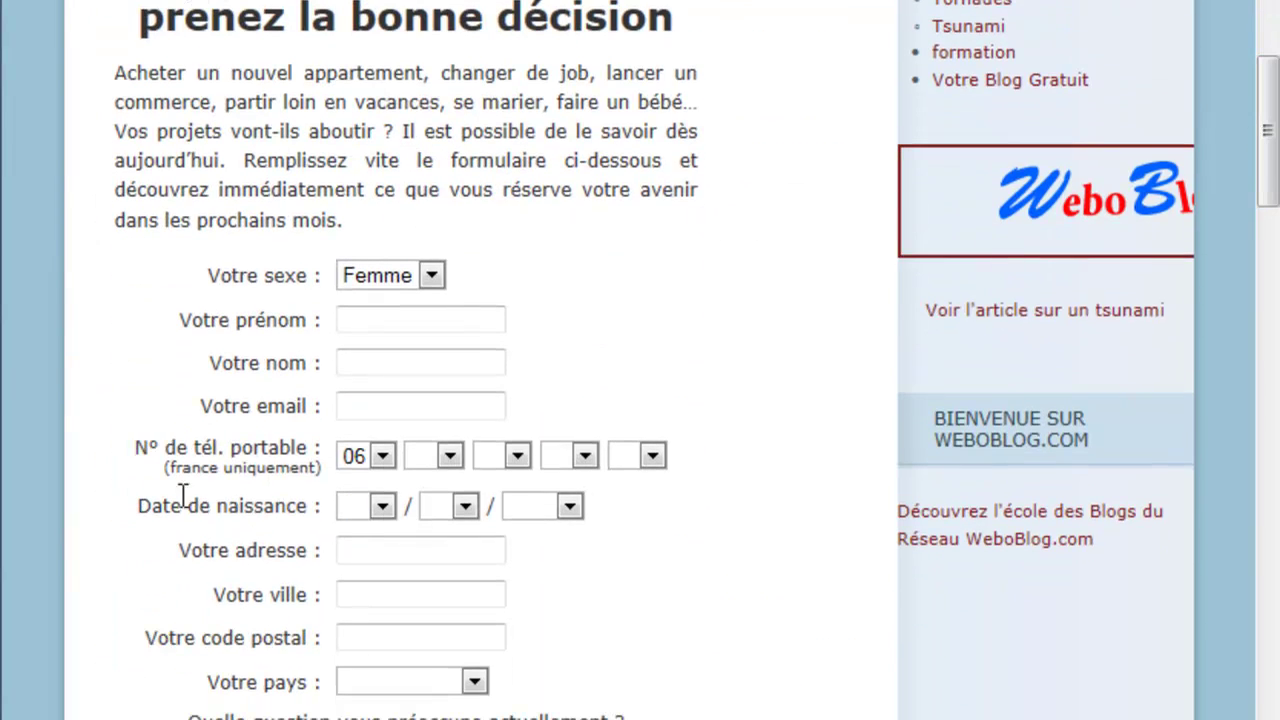
{"action": "scroll", "coordinate": [674, 680], "scroll_direction": "down", "scroll_amount": 5}
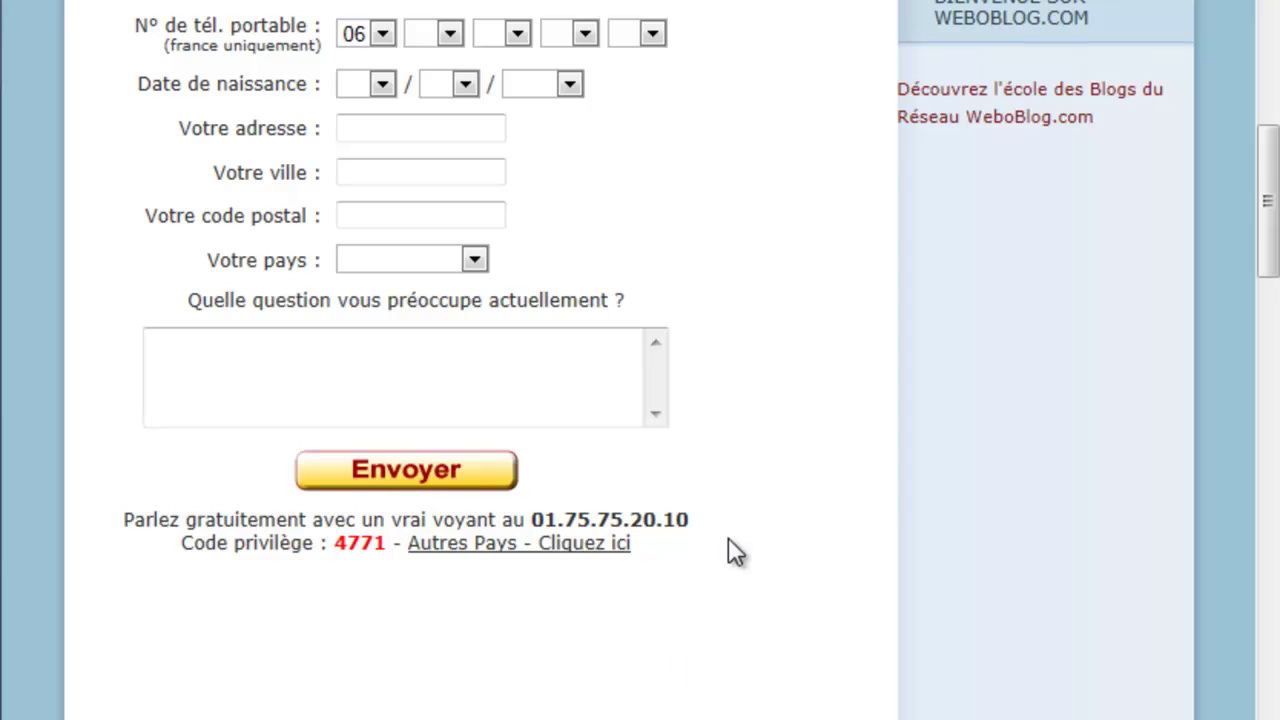
{"action": "scroll", "coordinate": [719, 531], "scroll_direction": "up", "scroll_amount": 2}
{"action": "scroll", "coordinate": [719, 528], "scroll_direction": "down", "scroll_amount": 13}
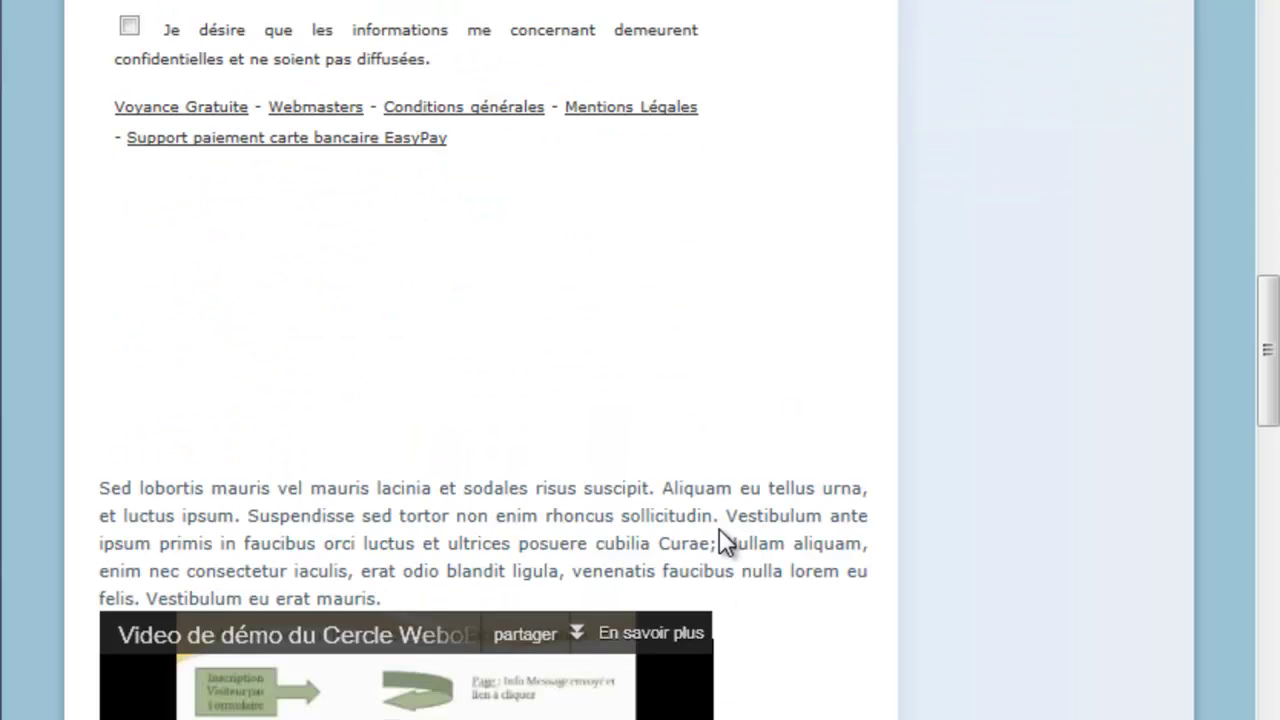
{"action": "scroll", "coordinate": [719, 528], "scroll_direction": "down", "scroll_amount": 3}
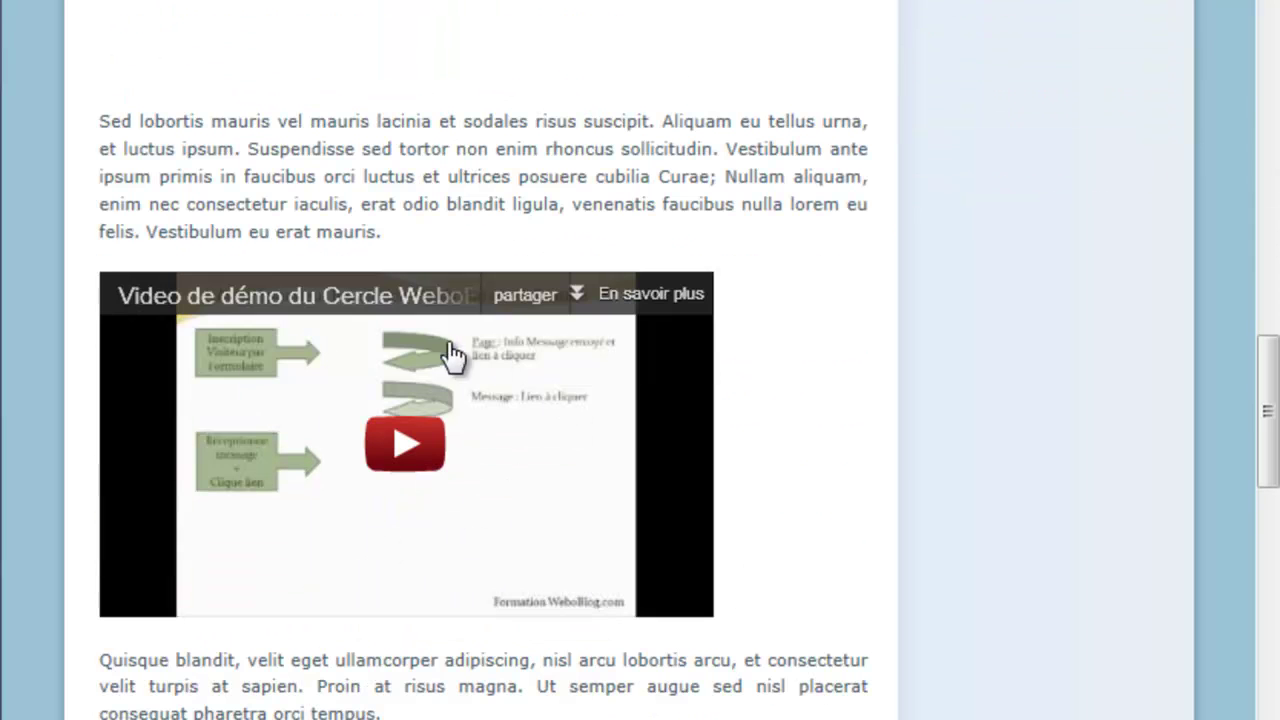
{"action": "scroll", "coordinate": [743, 480], "scroll_direction": "down", "scroll_amount": 6}
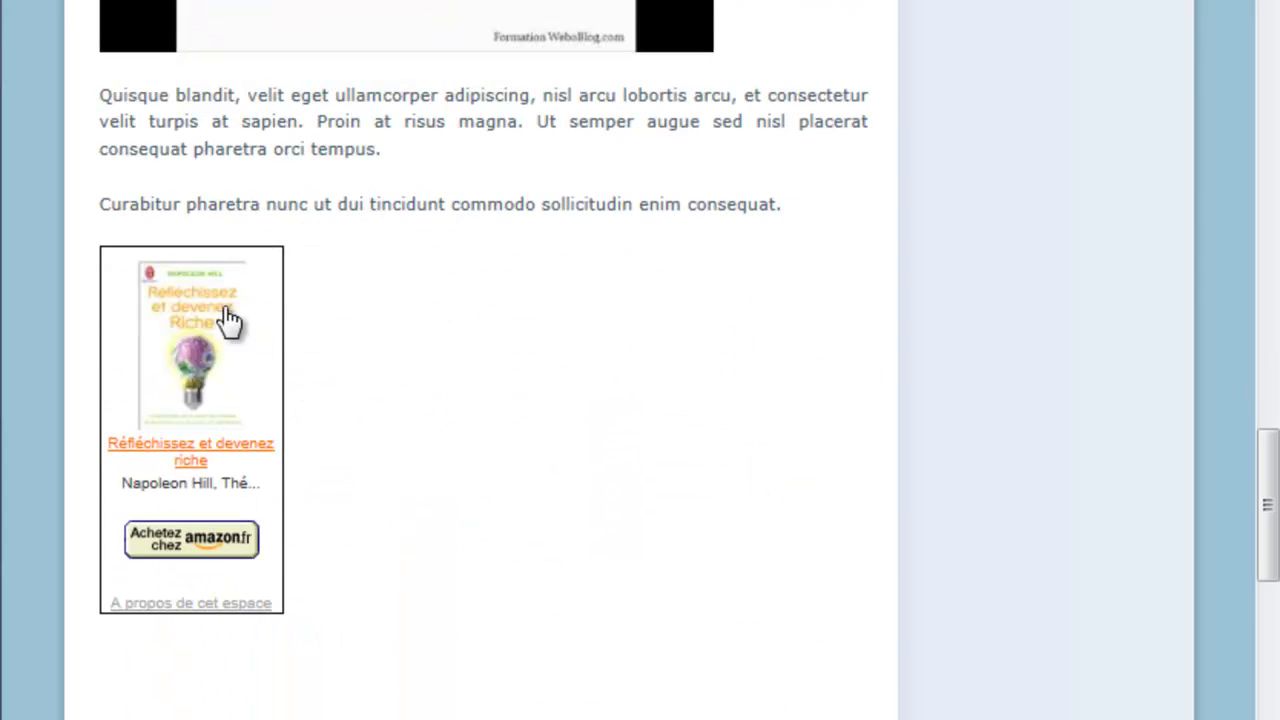
{"action": "scroll", "coordinate": [771, 534], "scroll_direction": "up", "scroll_amount": 10}
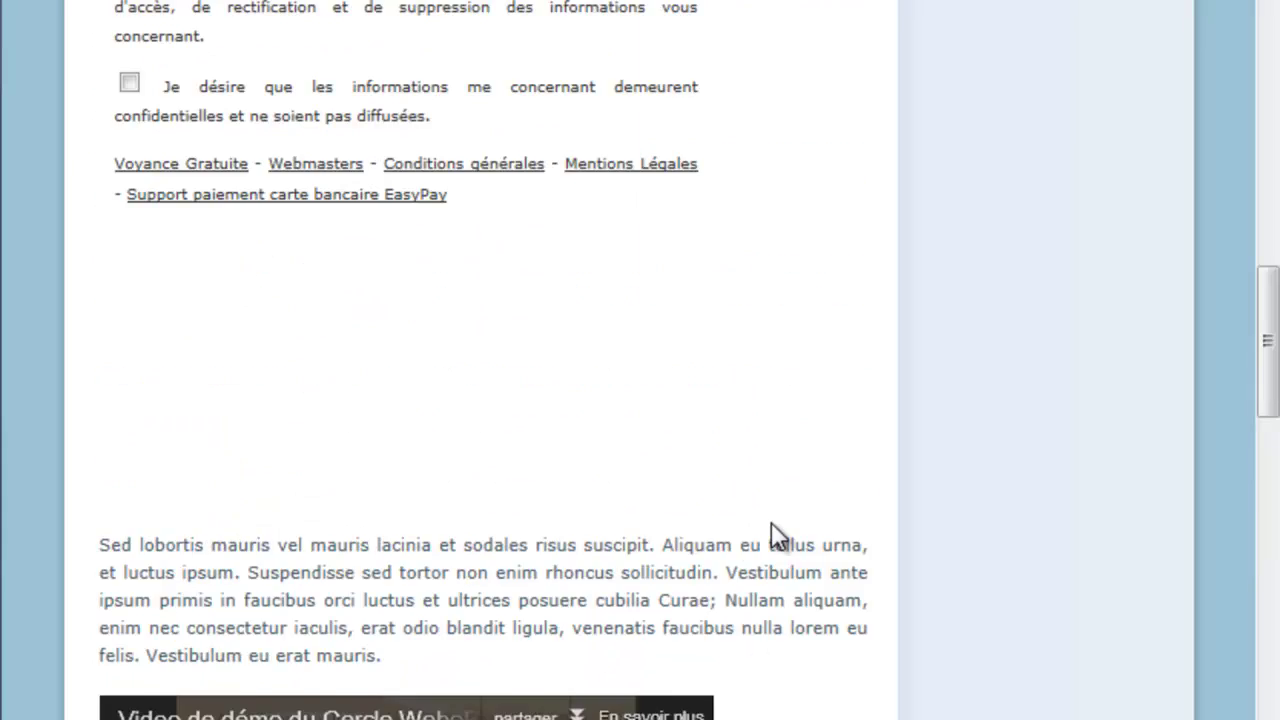
{"action": "scroll", "coordinate": [771, 521], "scroll_direction": "down", "scroll_amount": 6}
{"action": "scroll", "coordinate": [771, 522], "scroll_direction": "up", "scroll_amount": 6}
{"action": "scroll", "coordinate": [771, 522], "scroll_direction": "up", "scroll_amount": 7}
{"action": "scroll", "coordinate": [771, 522], "scroll_direction": "up", "scroll_amount": 11}
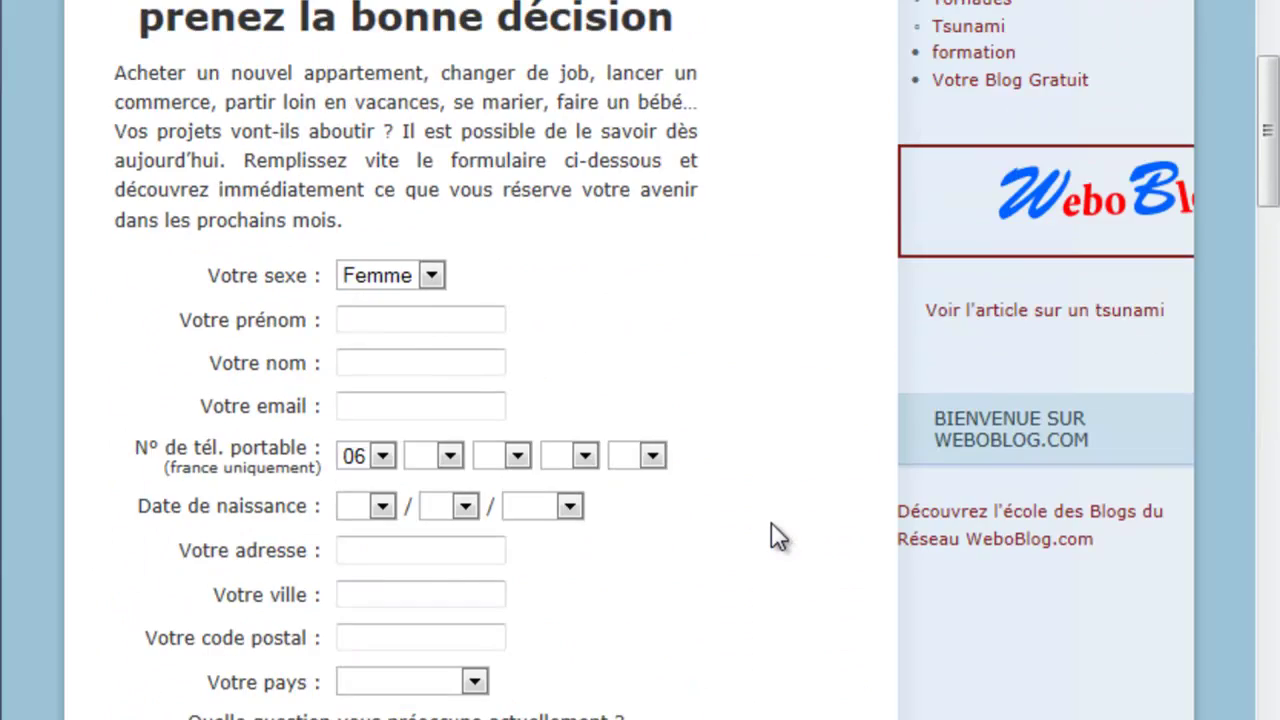
{"action": "scroll", "coordinate": [771, 522], "scroll_direction": "up", "scroll_amount": 1}
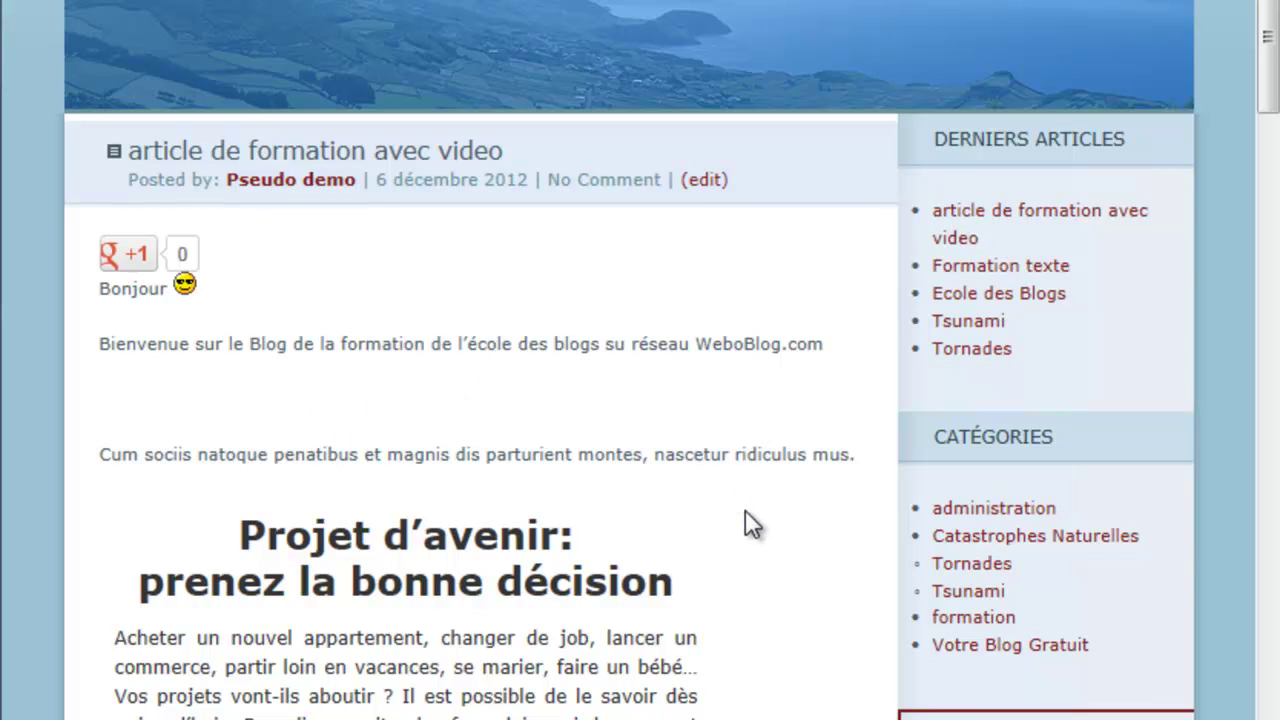
{"action": "scroll", "coordinate": [745, 512], "scroll_direction": "down", "scroll_amount": 5}
{"action": "scroll", "coordinate": [745, 512], "scroll_direction": "down", "scroll_amount": 6}
{"action": "scroll", "coordinate": [745, 512], "scroll_direction": "down", "scroll_amount": 5}
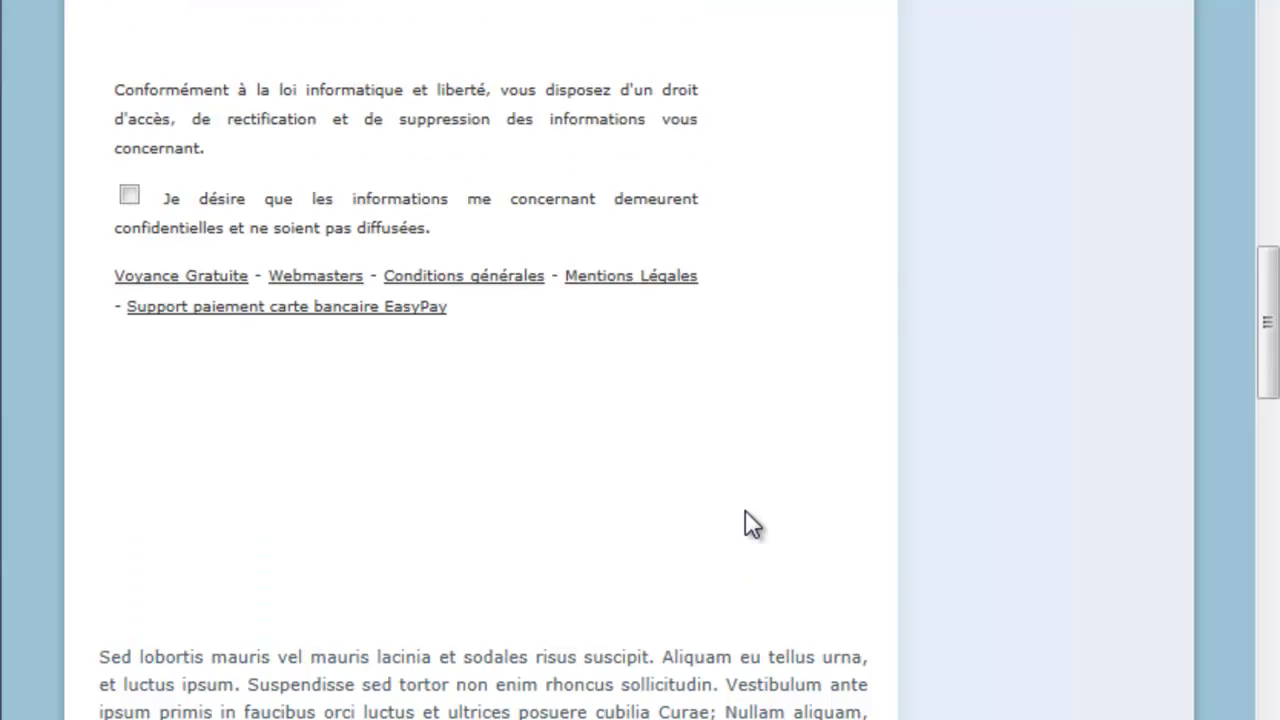
{"action": "scroll", "coordinate": [745, 512], "scroll_direction": "up", "scroll_amount": 15}
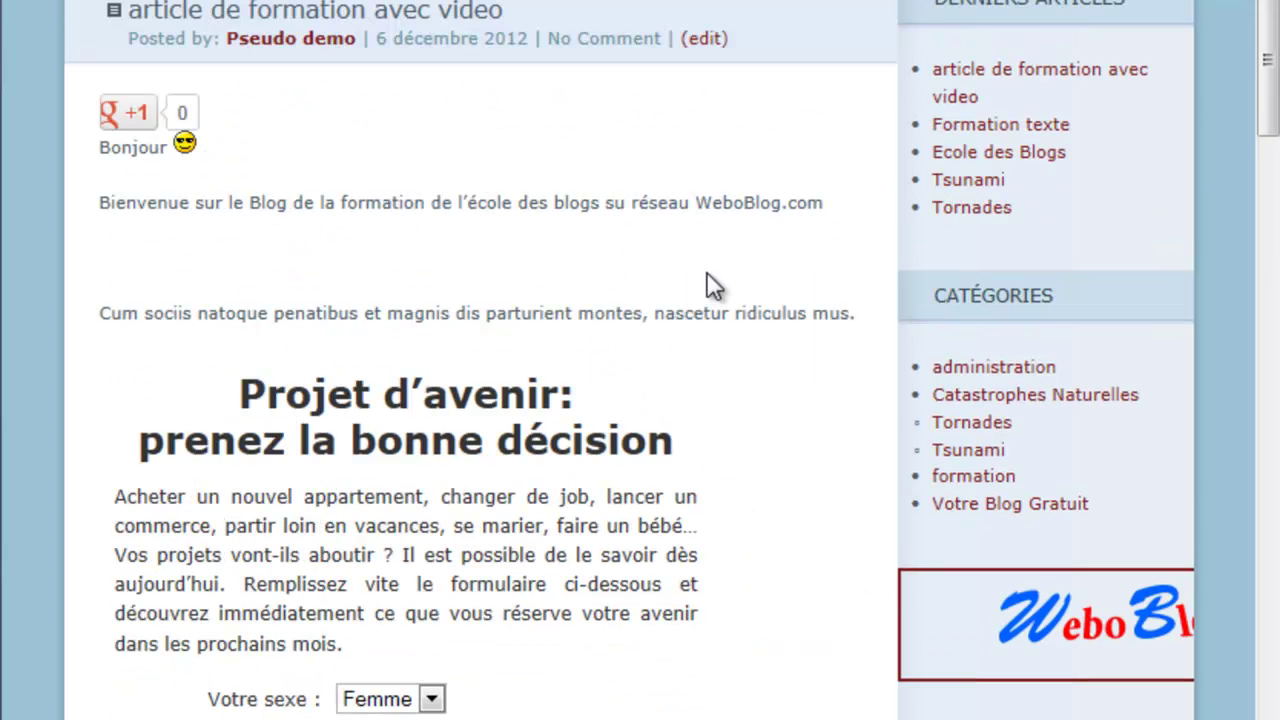
{"action": "scroll", "coordinate": [722, 273], "scroll_direction": "down", "scroll_amount": 15}
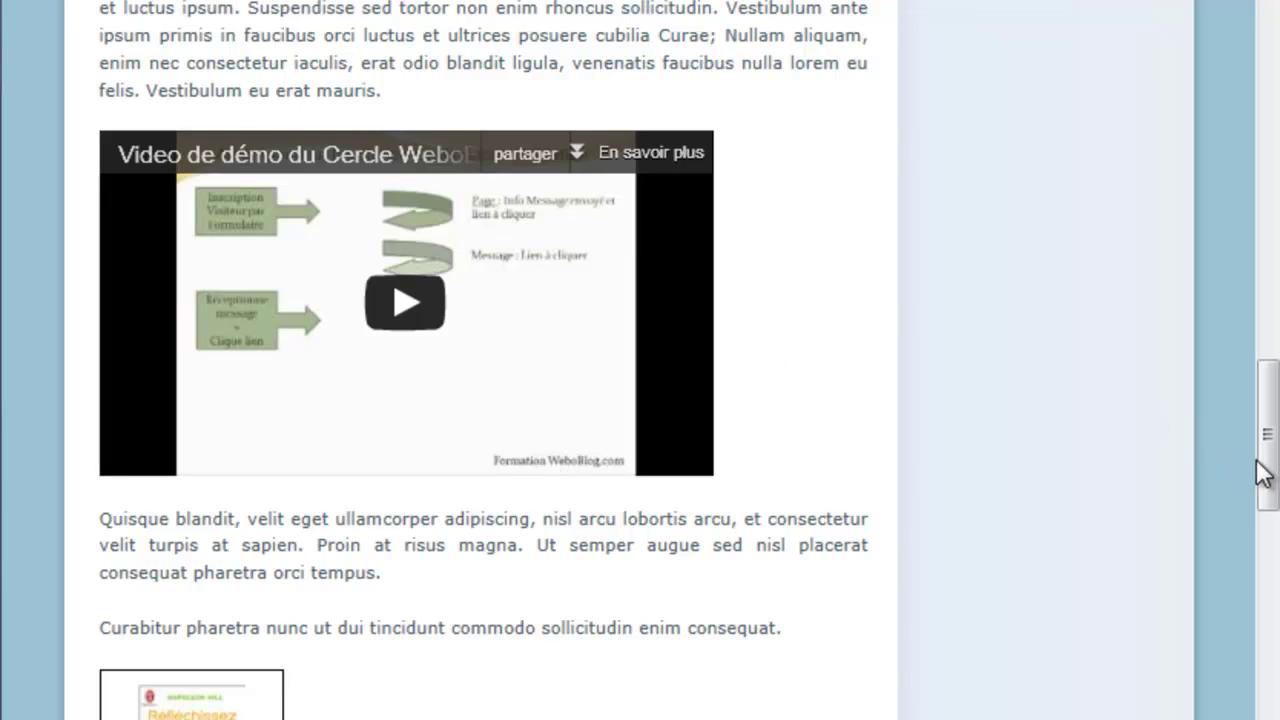
{"action": "left_click_drag", "start_coordinate": [1262, 465], "coordinate": [1262, 452]}
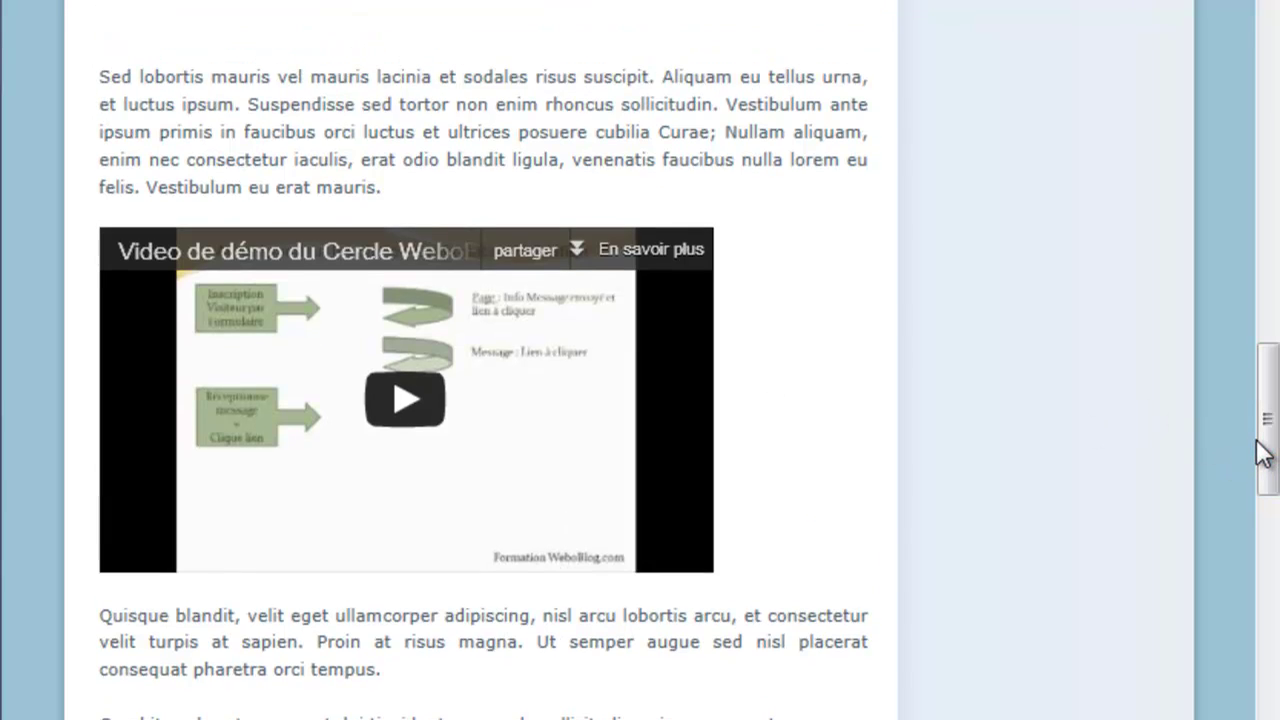